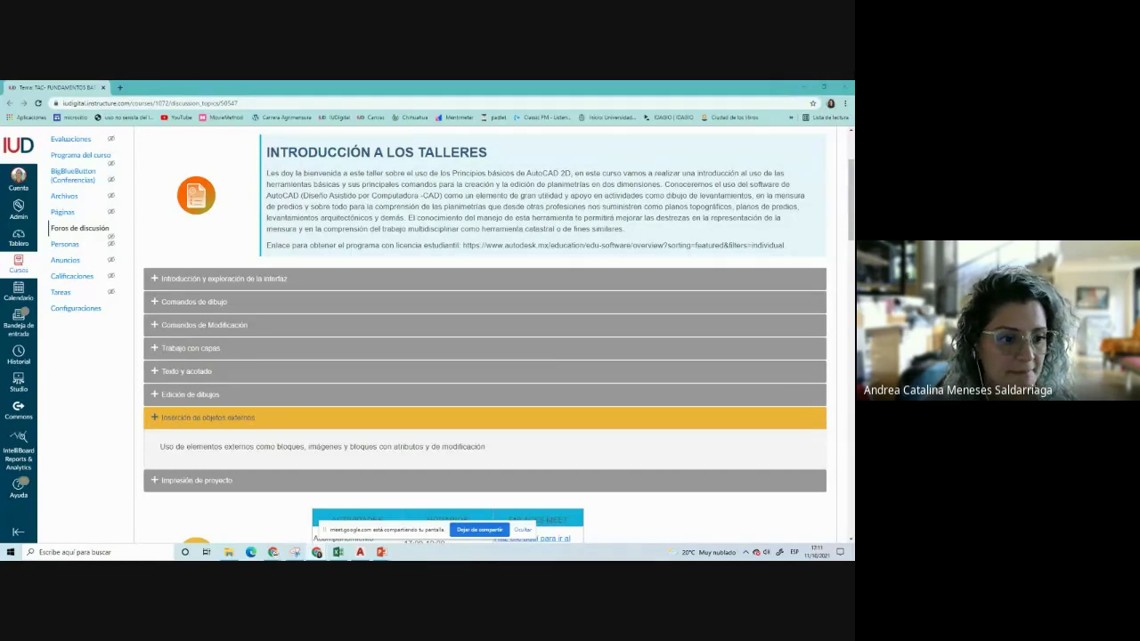
# Expand the Introducción, Comandos de dibujo, Modificación, Trabajo con capas and Texto y acotado topics in turn
pyautogui.scroll(1, 244, 163)
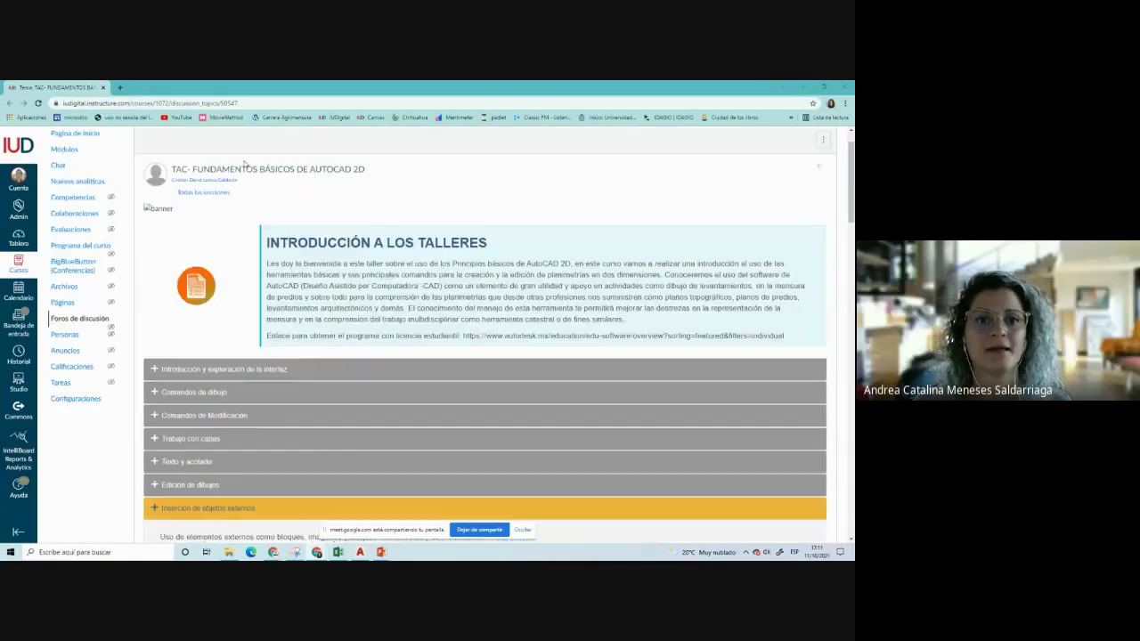
pyautogui.scroll(-2, 379, 249)
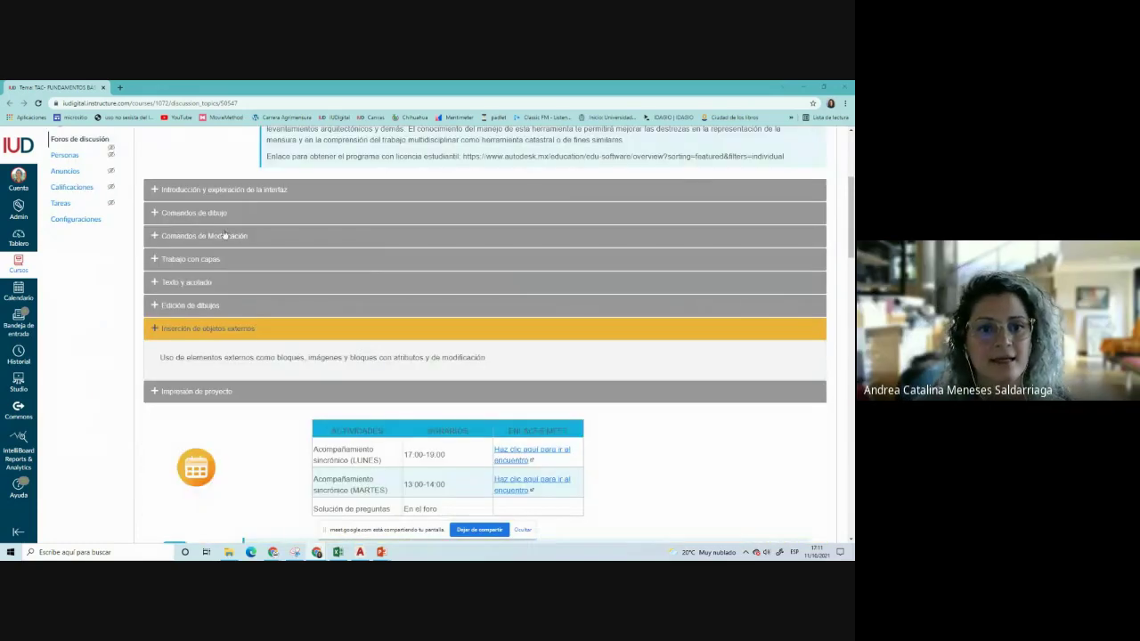
pyautogui.click(148, 190)
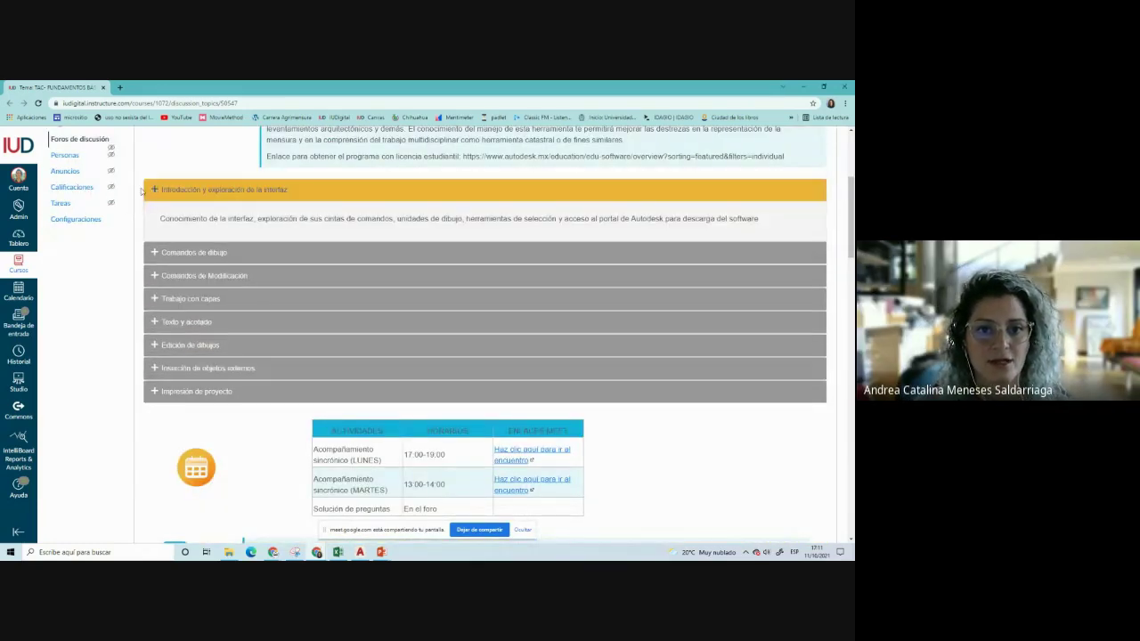
pyautogui.click(157, 257)
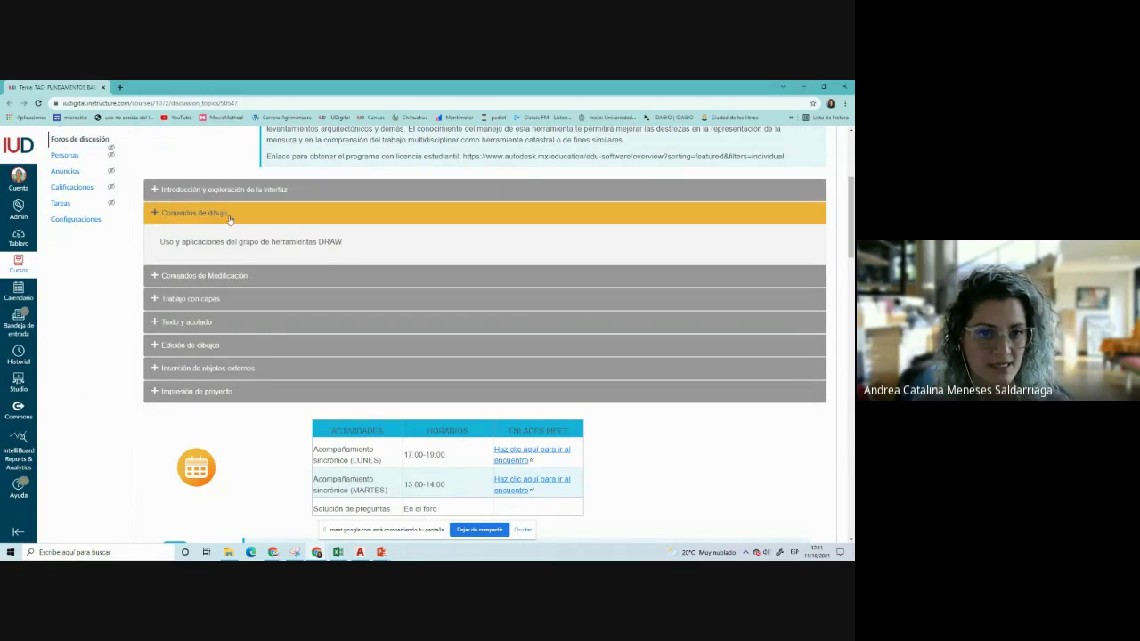
pyautogui.click(153, 276)
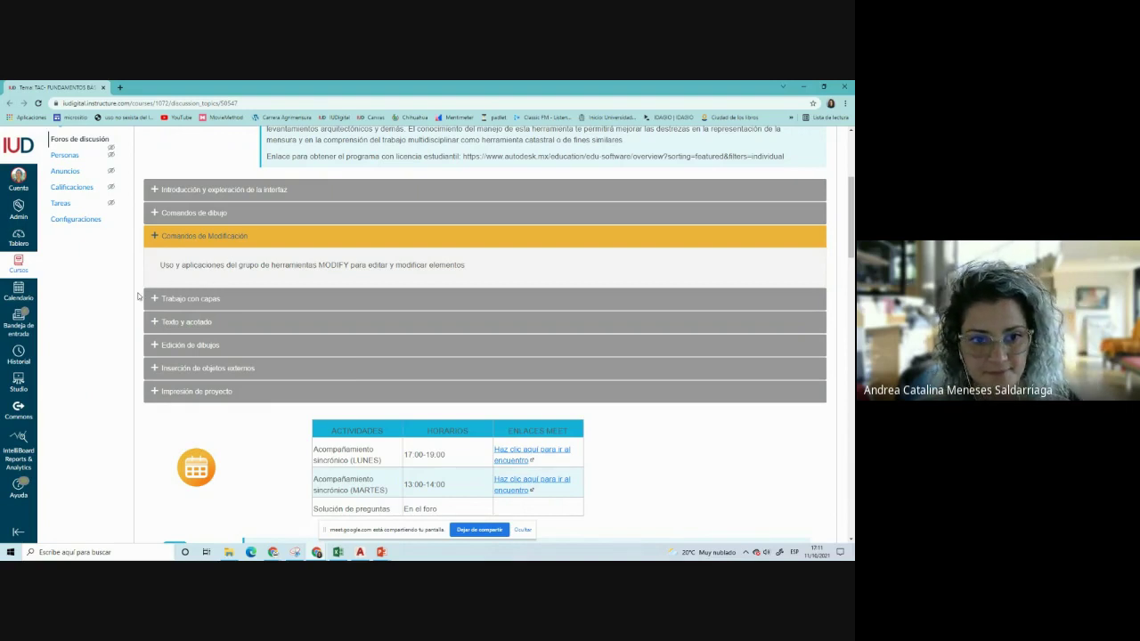
pyautogui.click(149, 298)
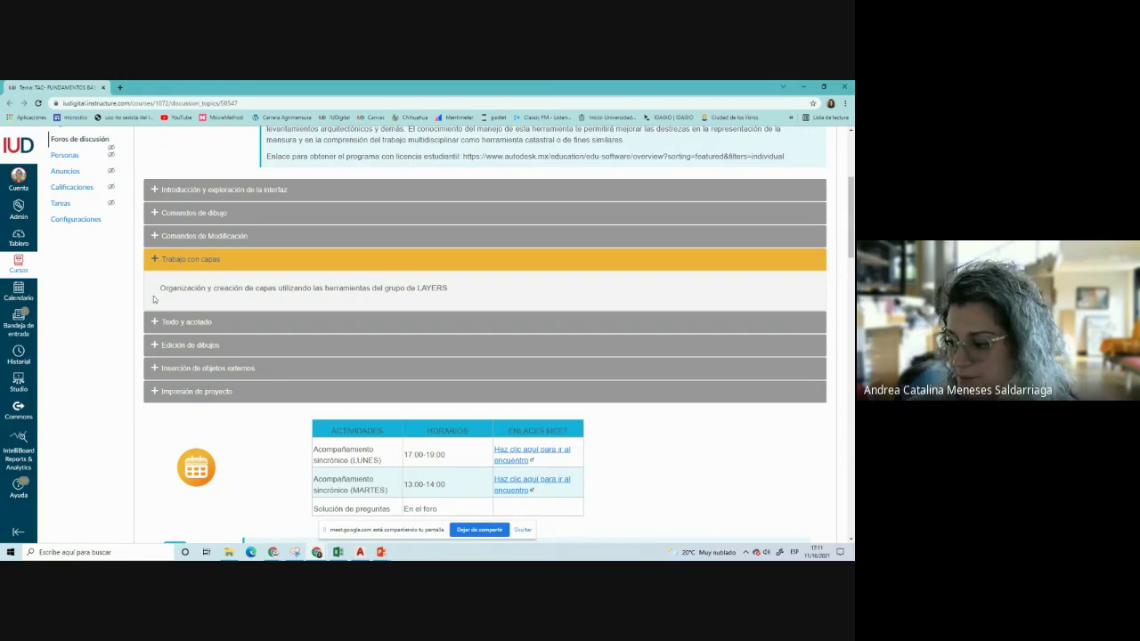
pyautogui.click(151, 327)
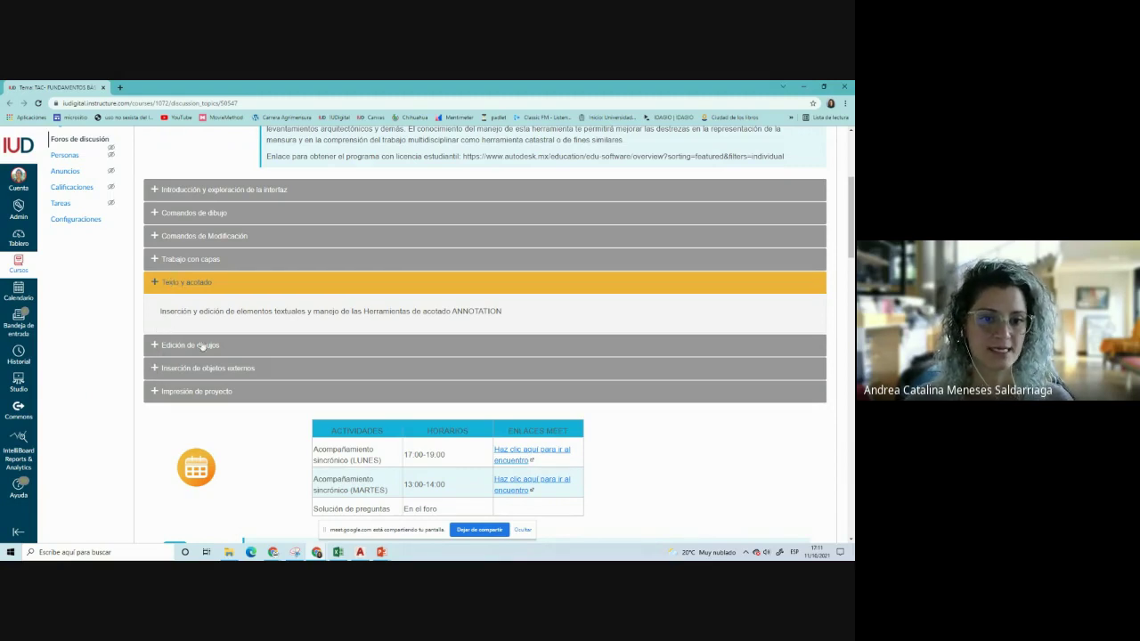
# Expand the Inserción de objetos externos, Edición de dibujos and Impresión de proyecto topic descriptions
pyautogui.click(155, 368)
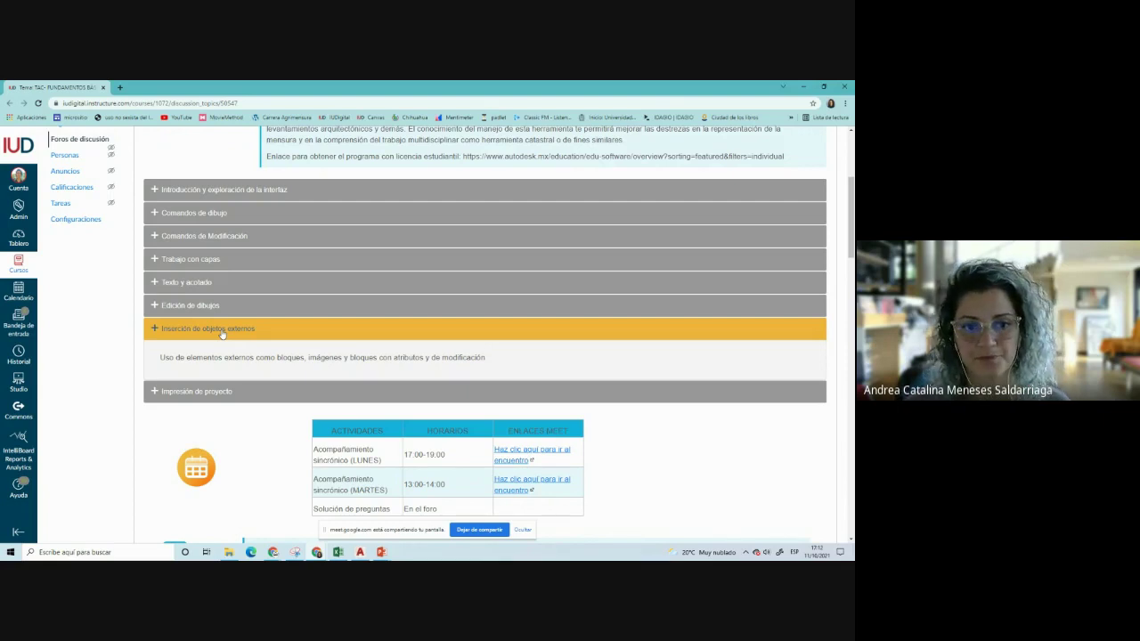
pyautogui.click(159, 310)
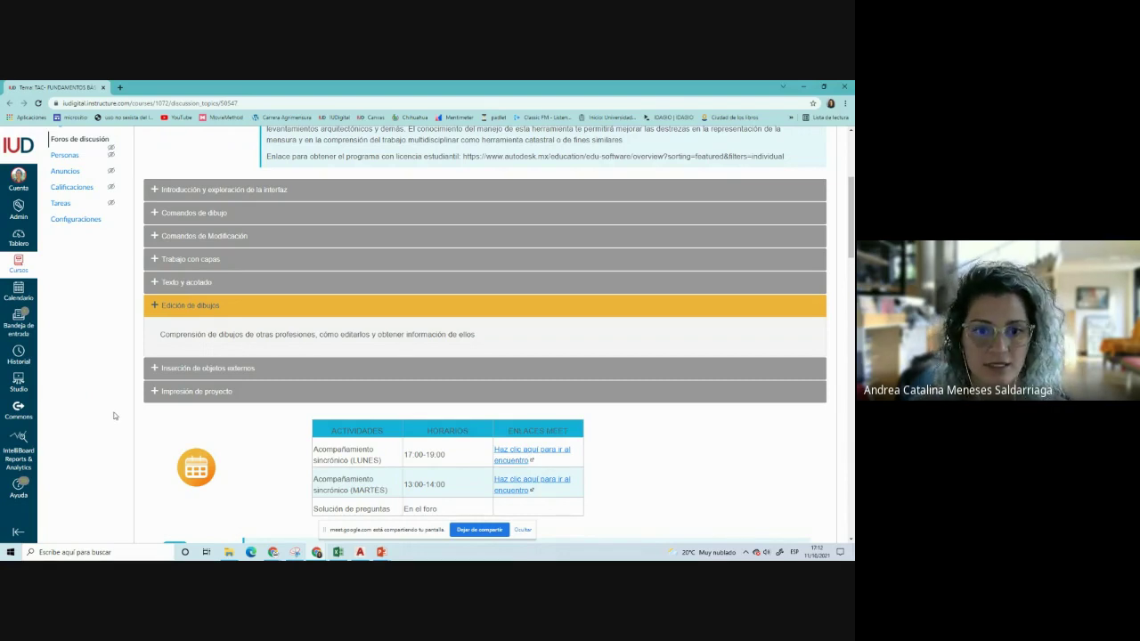
pyautogui.scroll(-2, 213, 318)
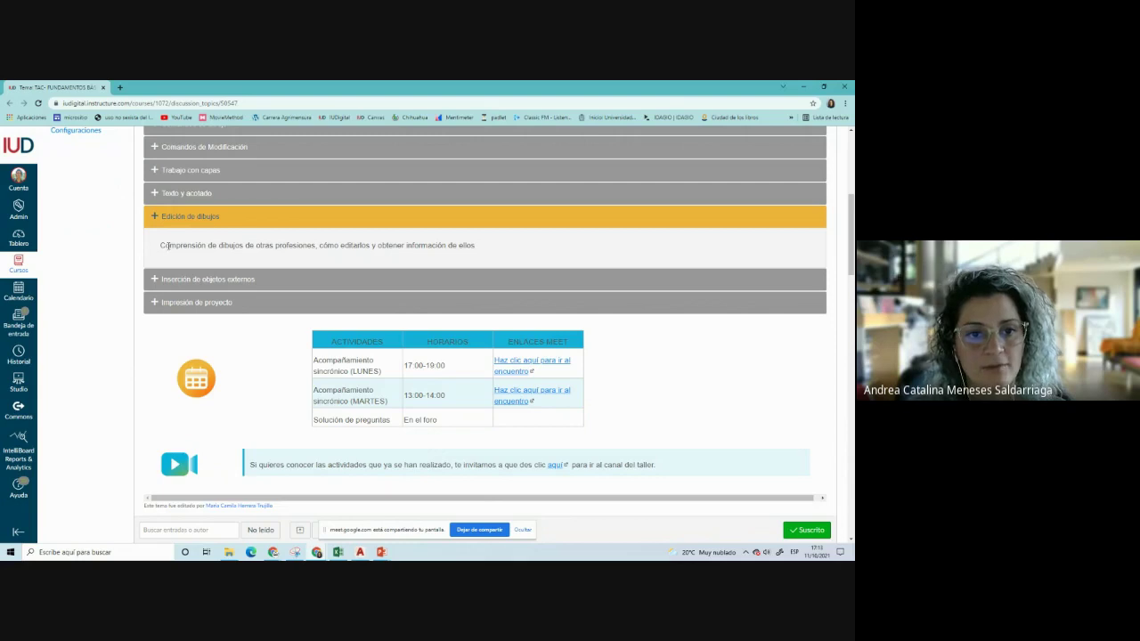
pyautogui.click(153, 304)
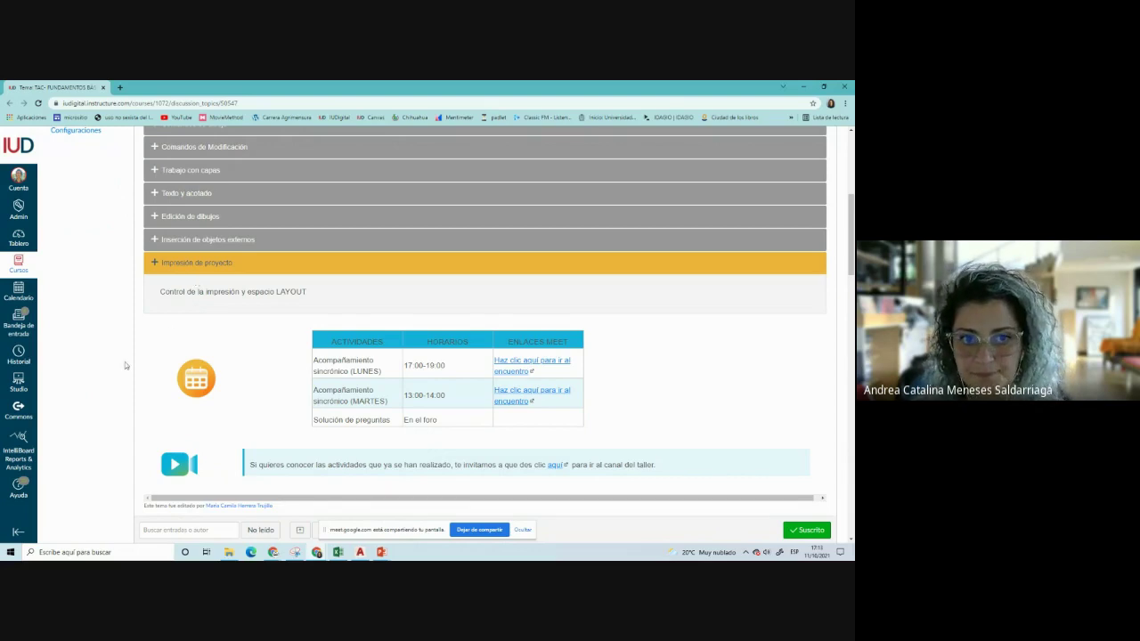
pyautogui.click(360, 553)
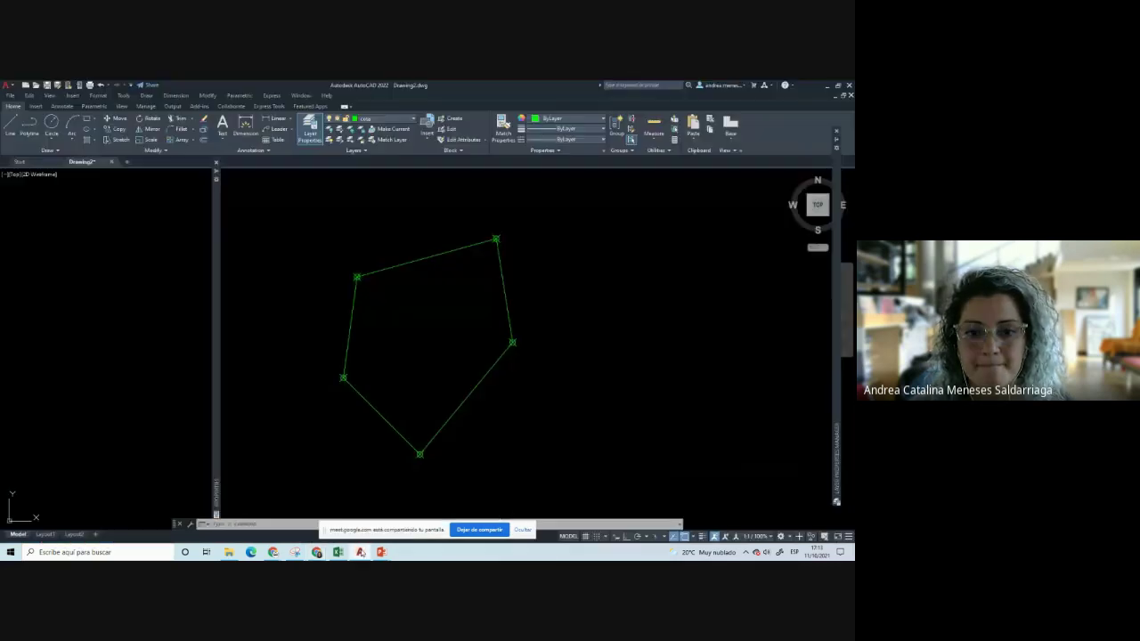
pyautogui.scroll(-2, 399, 204)
pyautogui.scroll(-3, 399, 203)
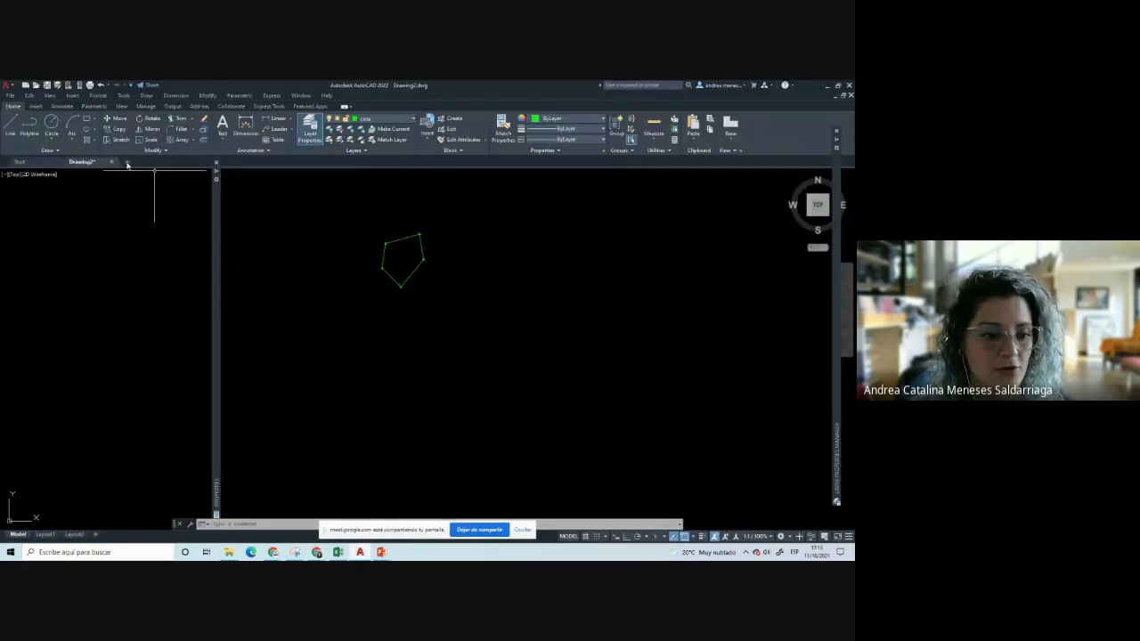
pyautogui.click(123, 163)
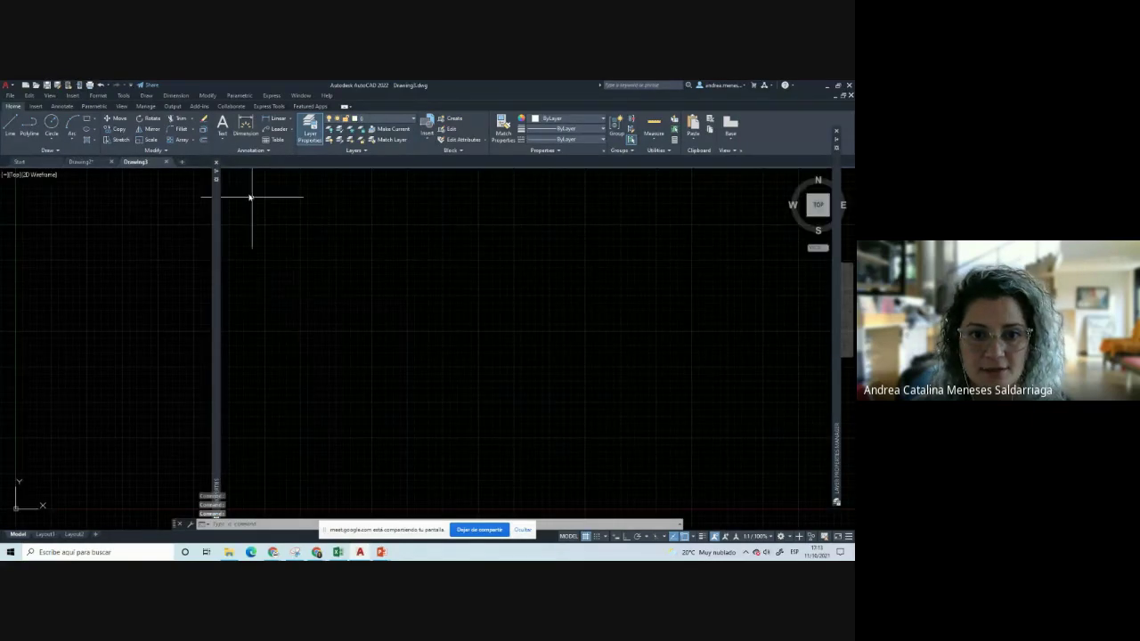
pyautogui.moveTo(221, 274)
pyautogui.mouseDown(button='middle')
pyautogui.moveTo(318, 293)
pyautogui.moveTo(394, 330)
pyautogui.moveTo(435, 279)
pyautogui.moveTo(285, 382)
pyautogui.moveTo(301, 408)
pyautogui.mouseUp(button='middle')
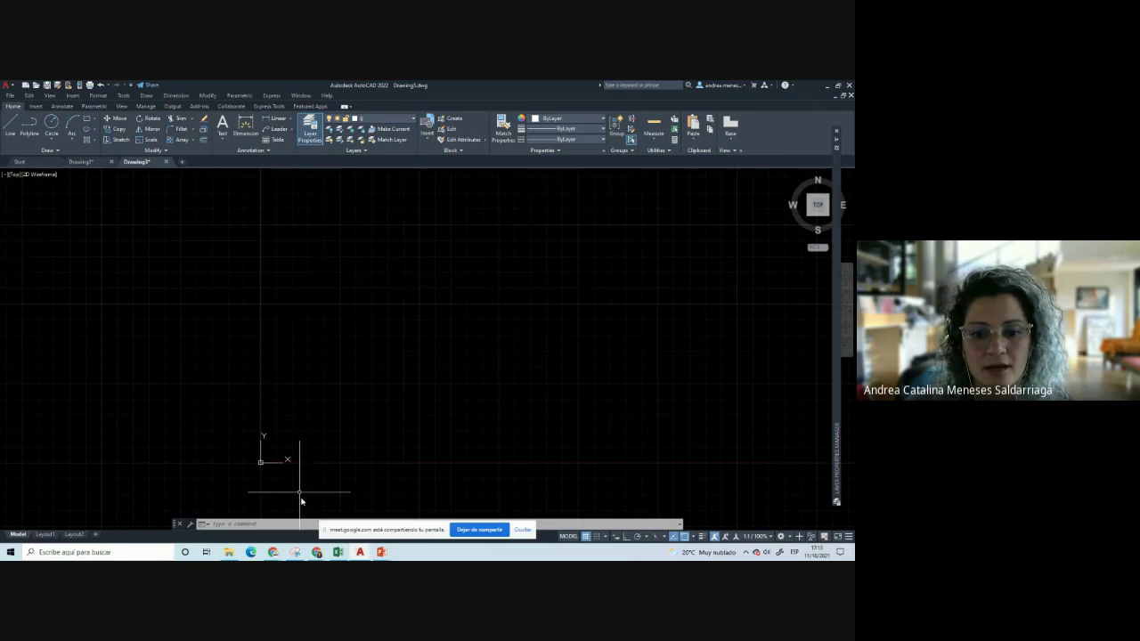
pyautogui.click(522, 528)
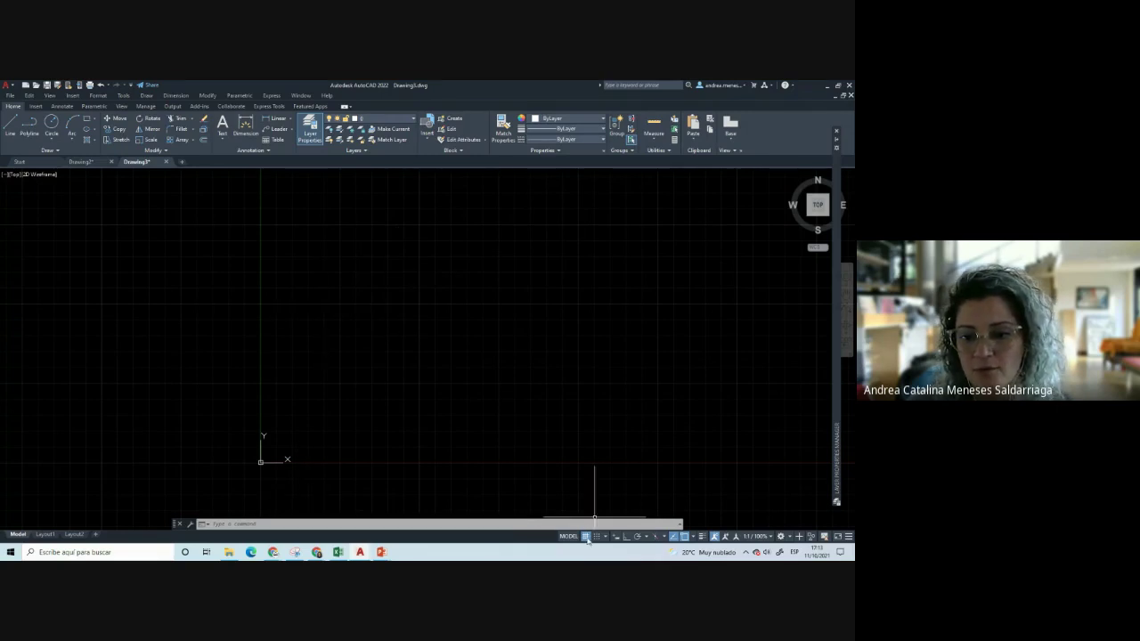
pyautogui.scroll(1, 433, 297)
pyautogui.scroll(-1, 397, 386)
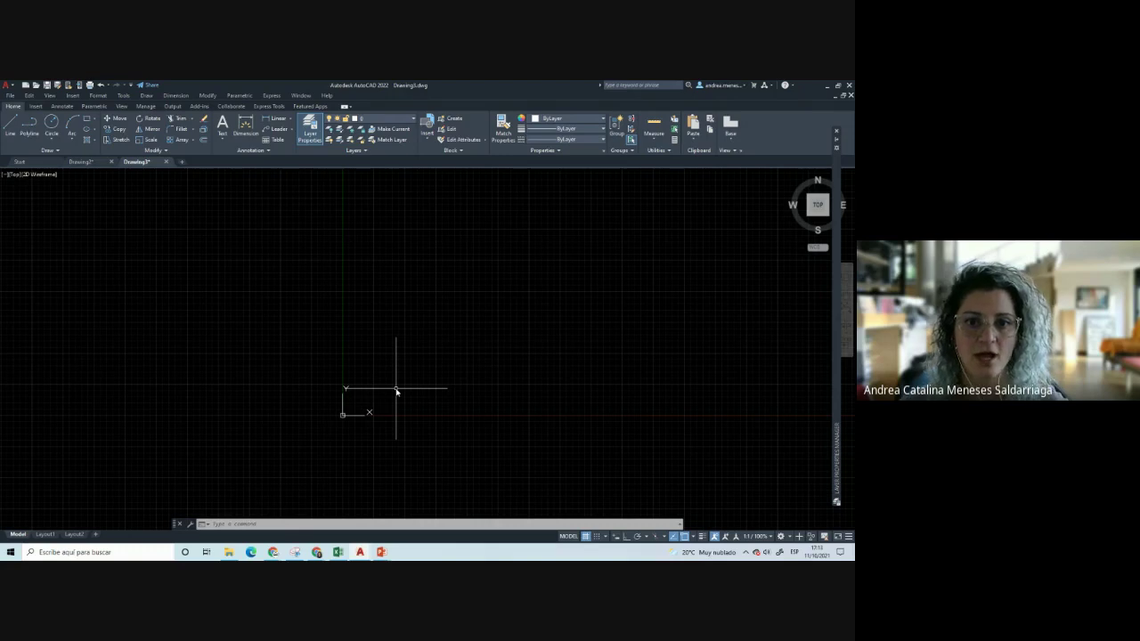
pyautogui.moveTo(420, 364)
pyautogui.mouseDown(button='middle')
pyautogui.moveTo(401, 361)
pyautogui.moveTo(426, 387)
pyautogui.mouseUp(button='middle')
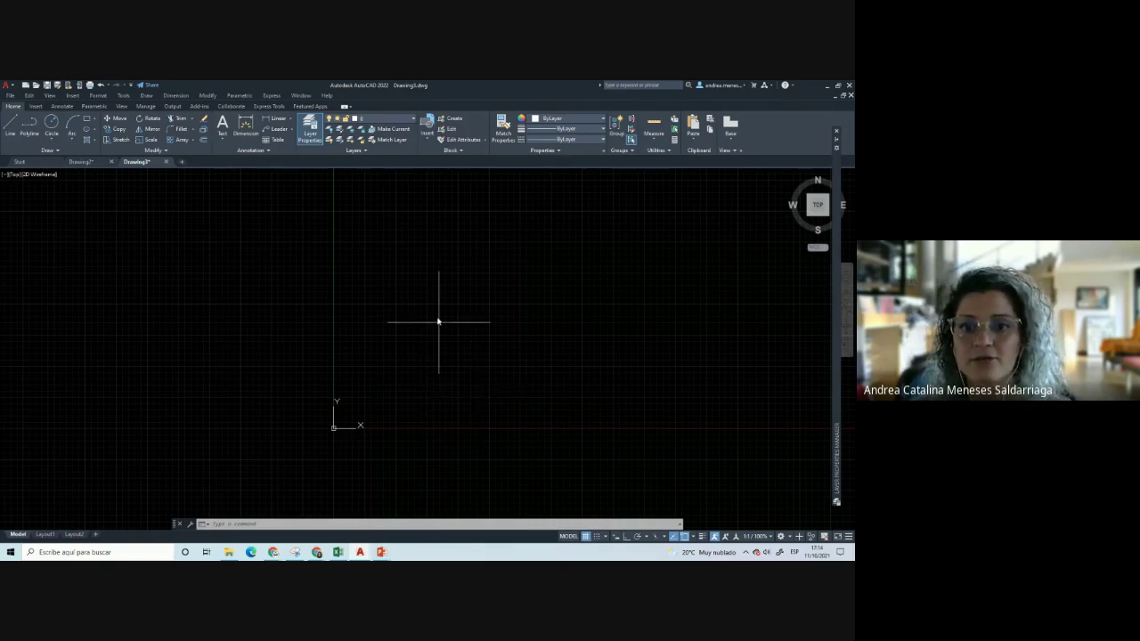
pyautogui.scroll(-2, 451, 392)
pyautogui.scroll(1, 442, 387)
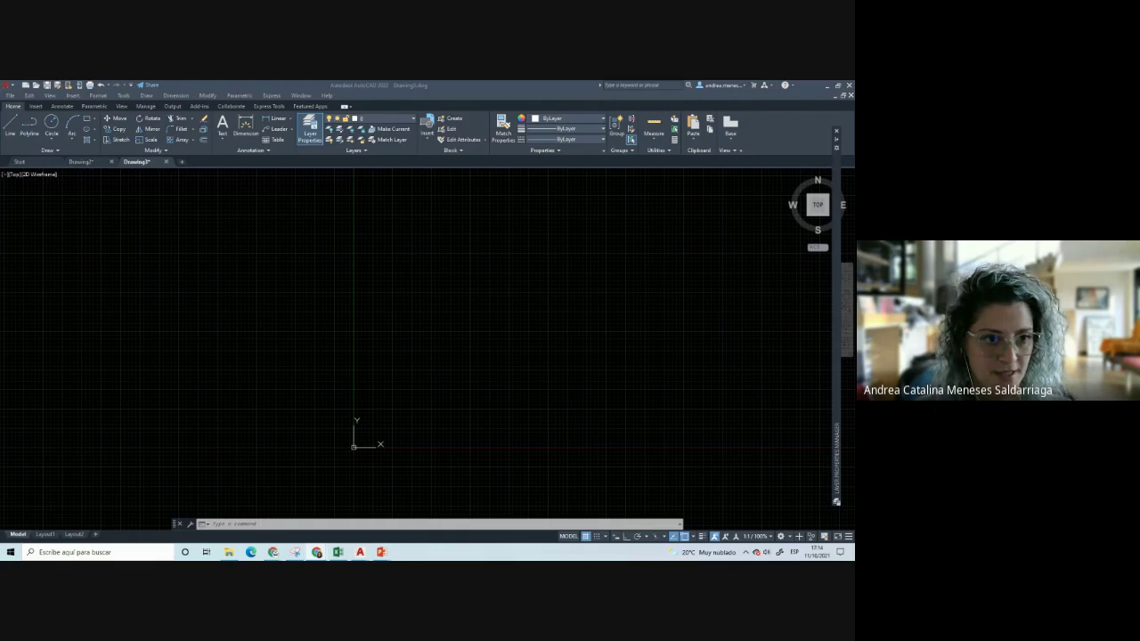
pyautogui.click(280, 297)
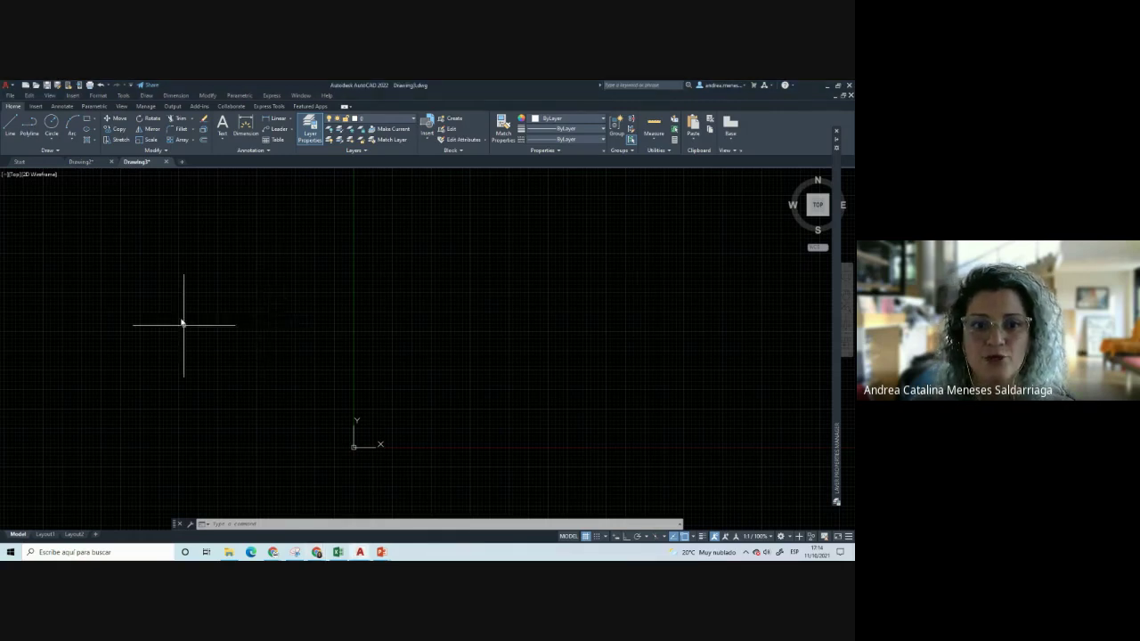
pyautogui.click(851, 96)
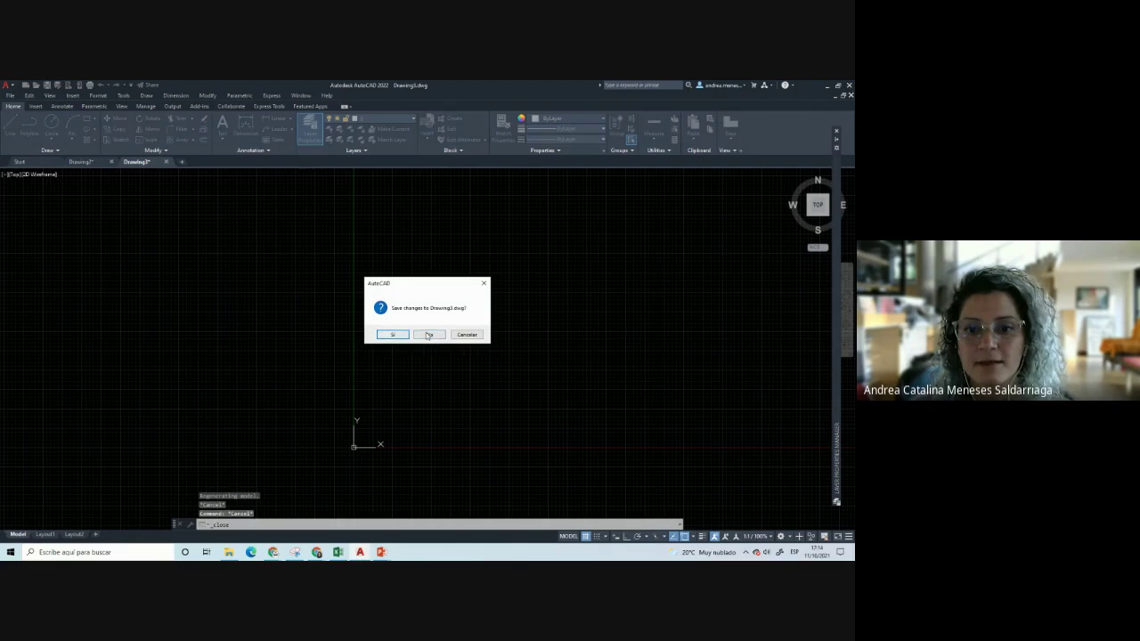
pyautogui.click(430, 335)
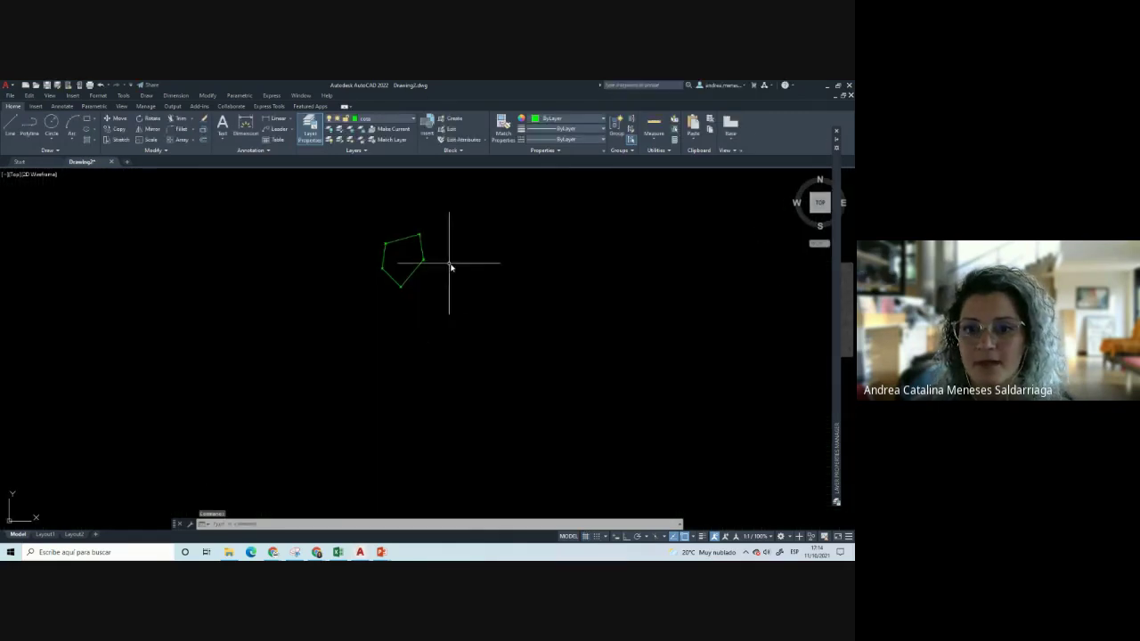
# Select the green pentagon, then return to the recent files start page
pyautogui.click(394, 300)
pyautogui.scroll(5, 383, 302)
pyautogui.scroll(-5, 380, 302)
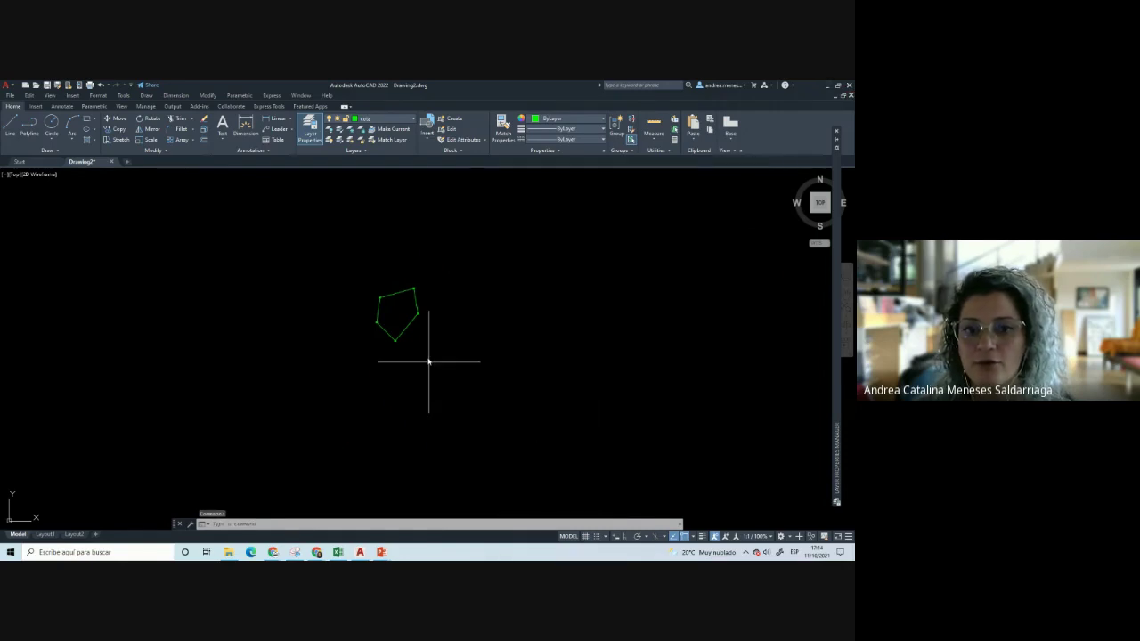
pyautogui.click(19, 161)
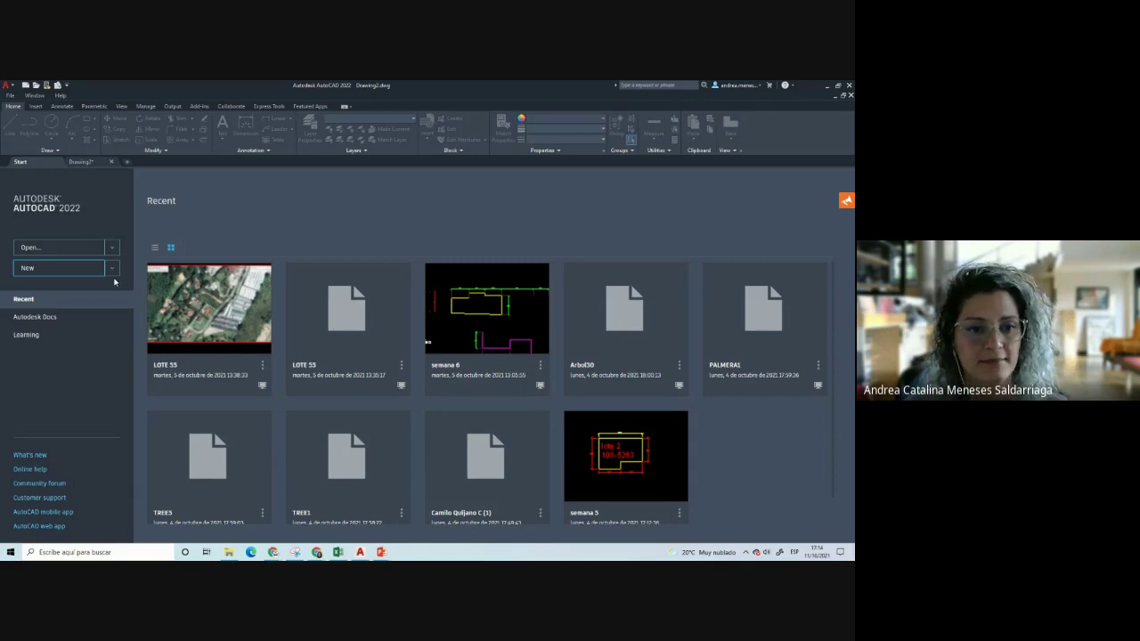
pyautogui.click(81, 275)
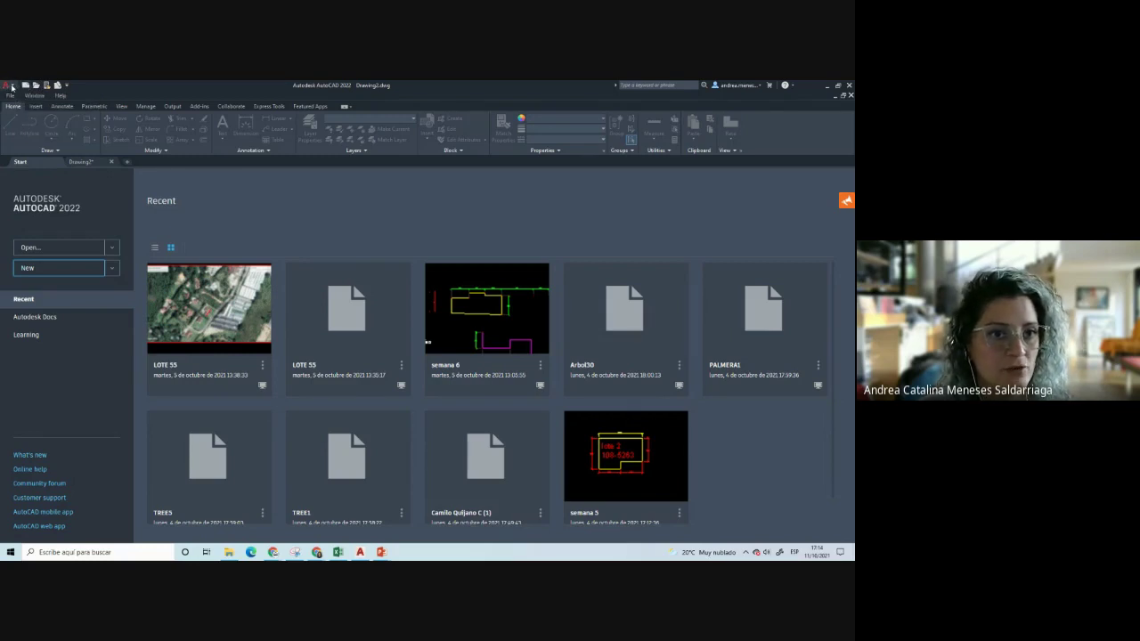
# Create the new blank drawing Drawing4 from the default template
pyautogui.click(8, 86)
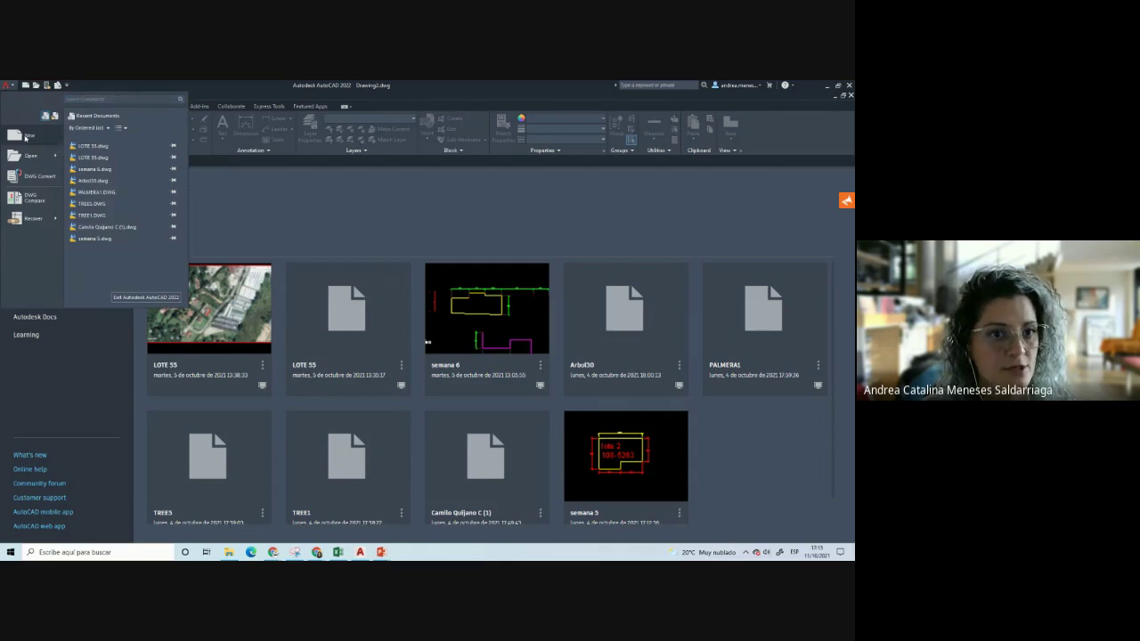
pyautogui.click(26, 136)
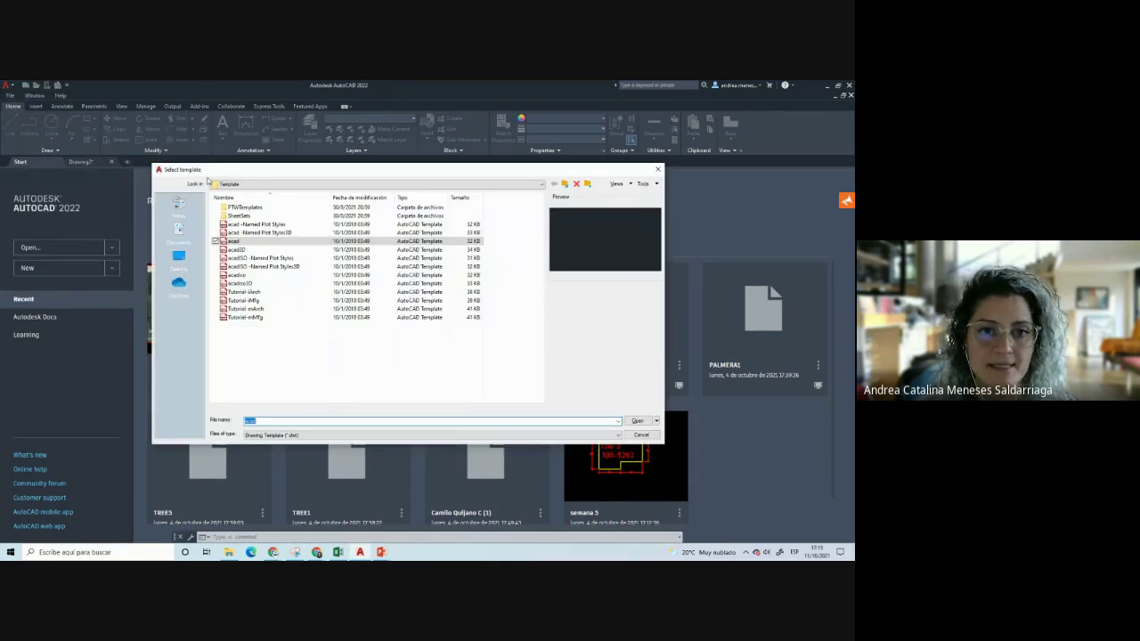
pyautogui.moveTo(242, 171); pyautogui.dragTo(257, 216)
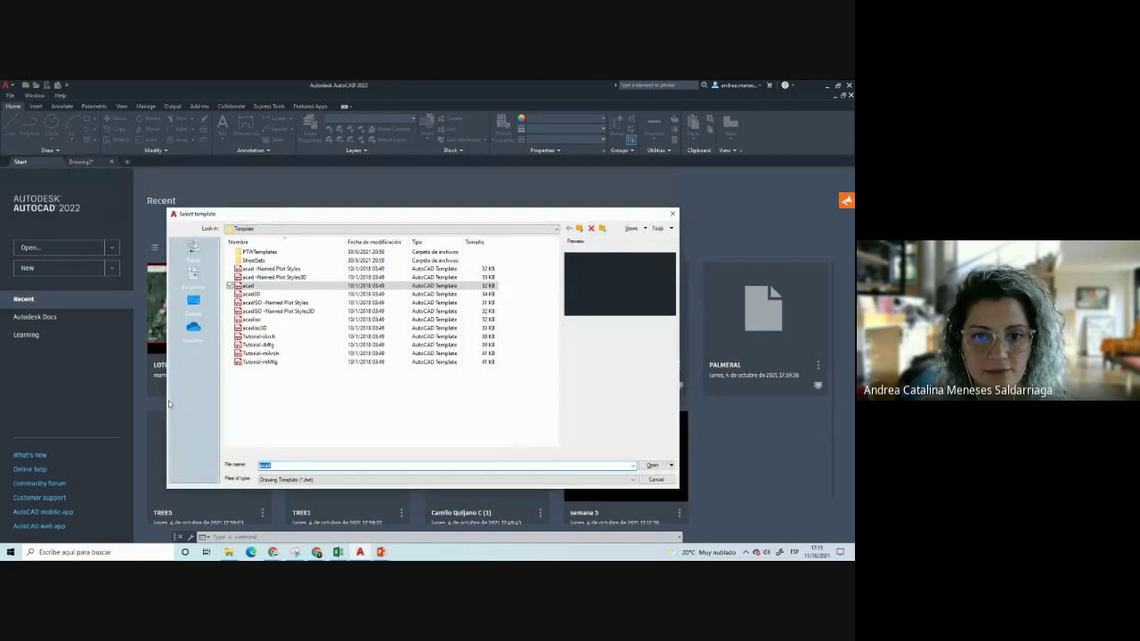
pyautogui.moveTo(331, 216); pyautogui.dragTo(323, 214)
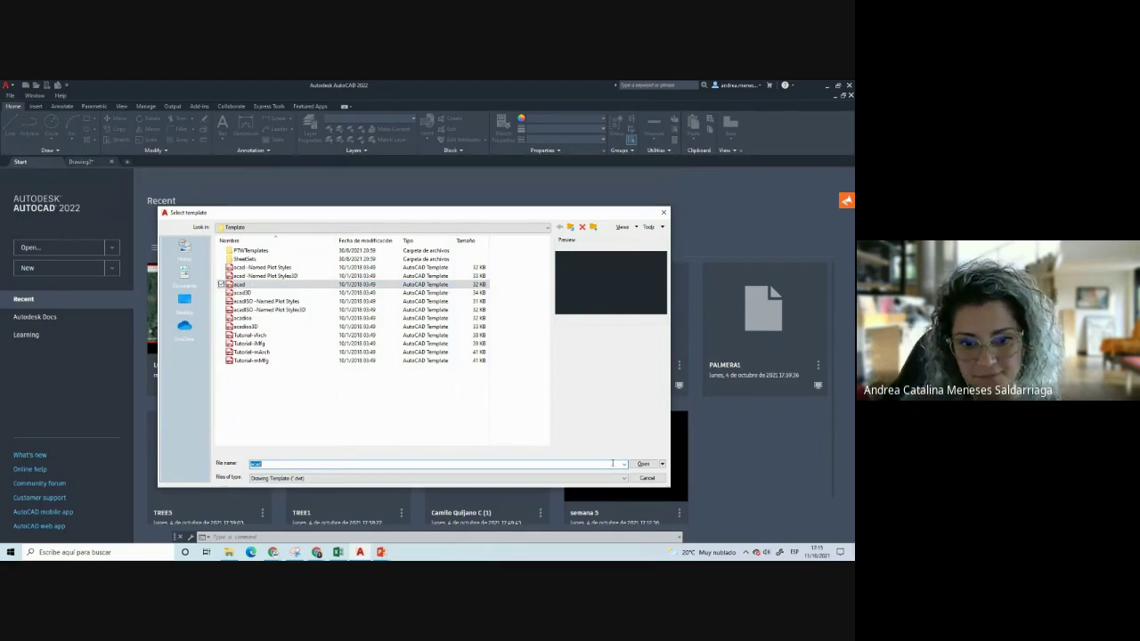
pyautogui.click(645, 464)
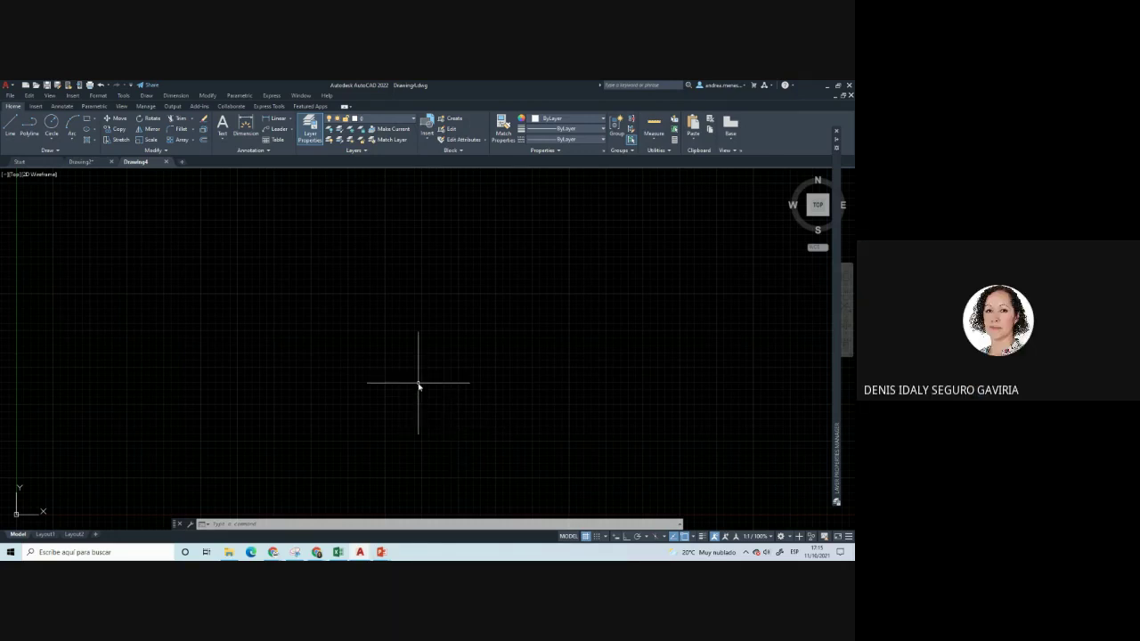
# Open Drawing Units with UNITS and set the length precision to 0.00
pyautogui.write('un')
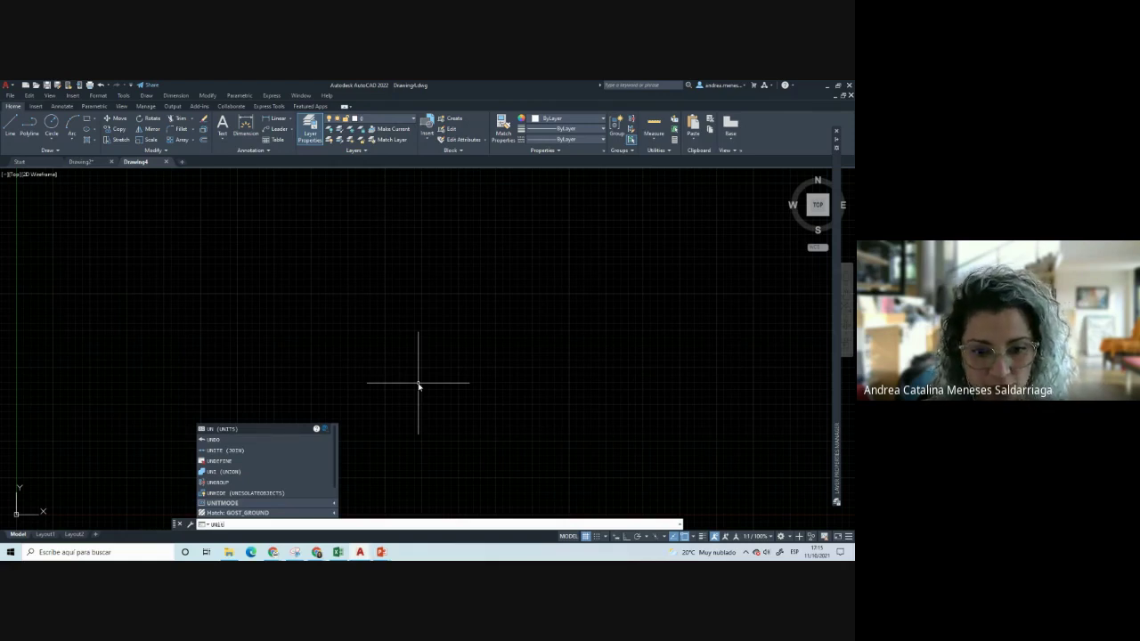
pyautogui.write('TS')
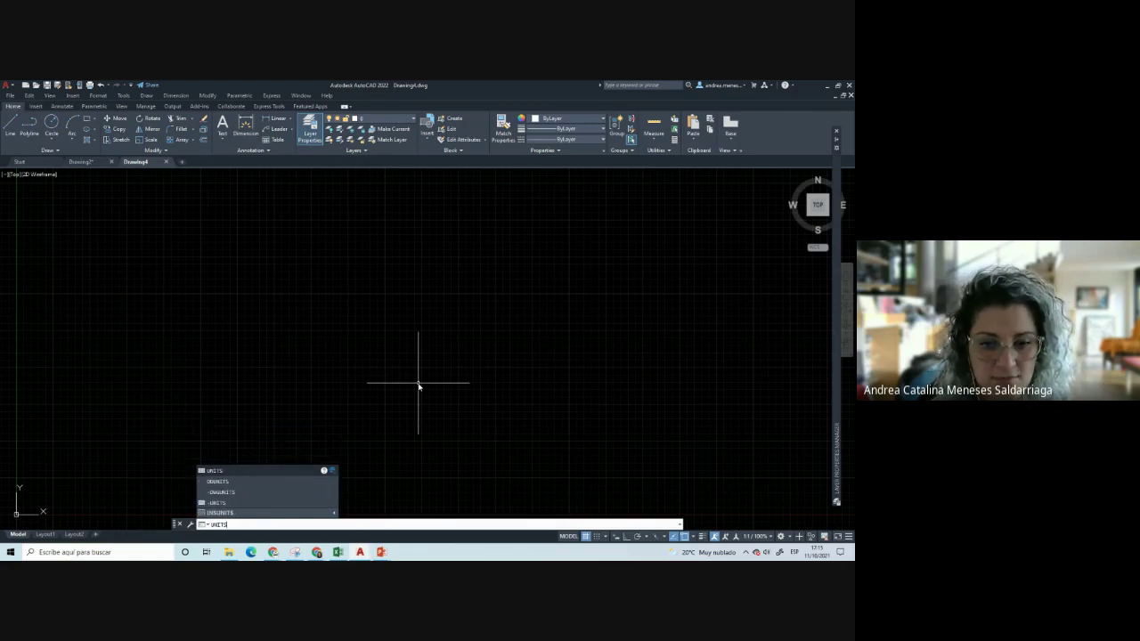
pyautogui.press('Return')
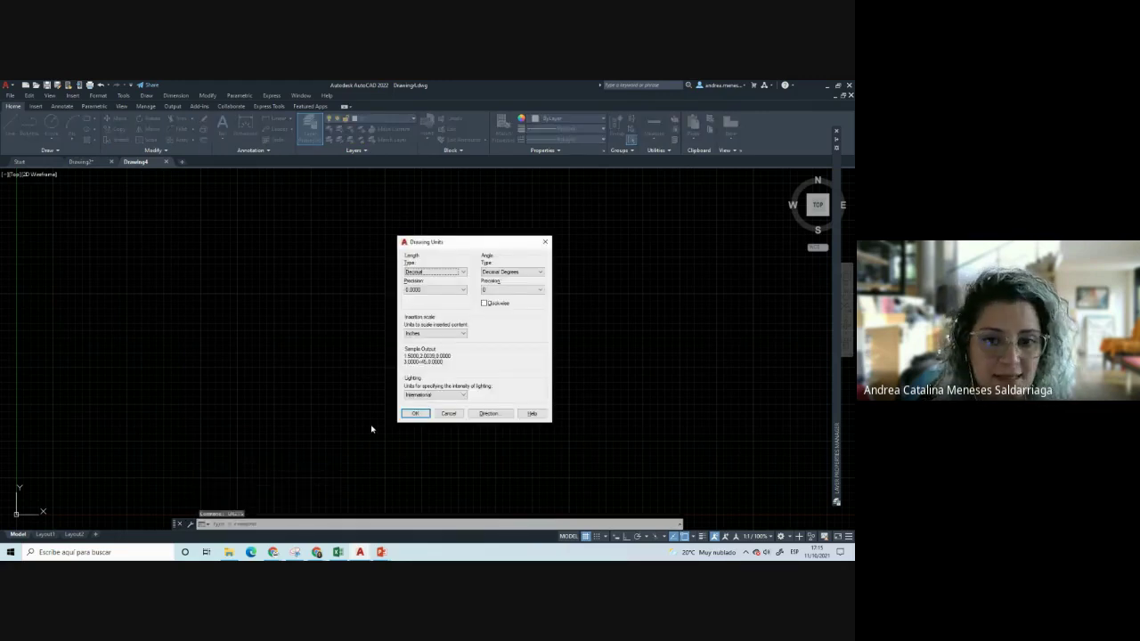
pyautogui.moveTo(461, 247); pyautogui.dragTo(381, 246)
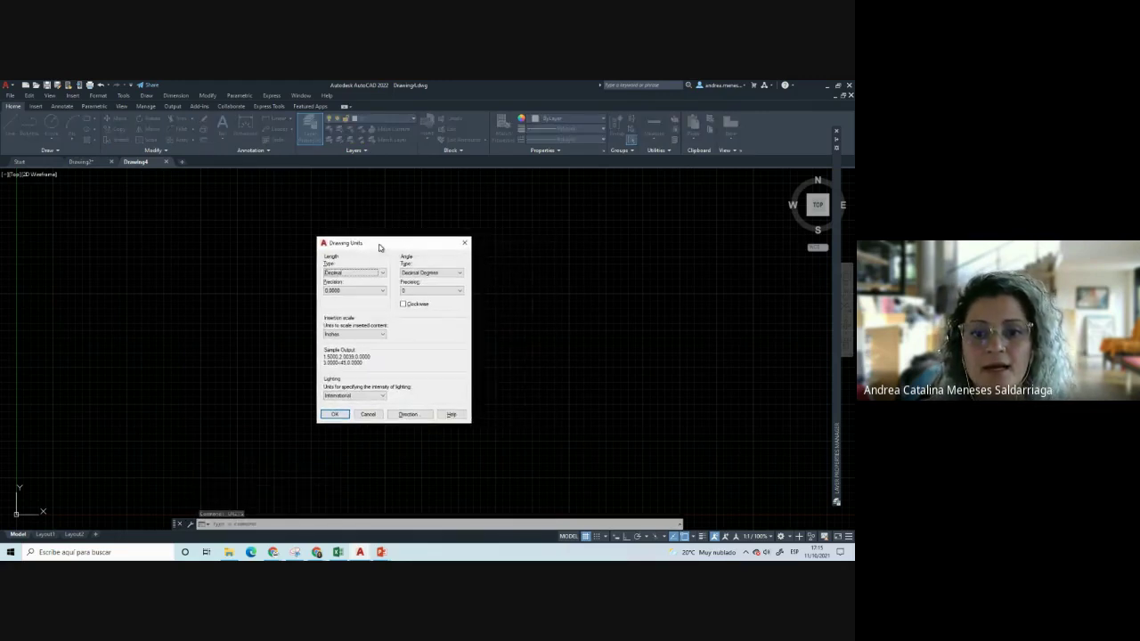
pyautogui.click(336, 286)
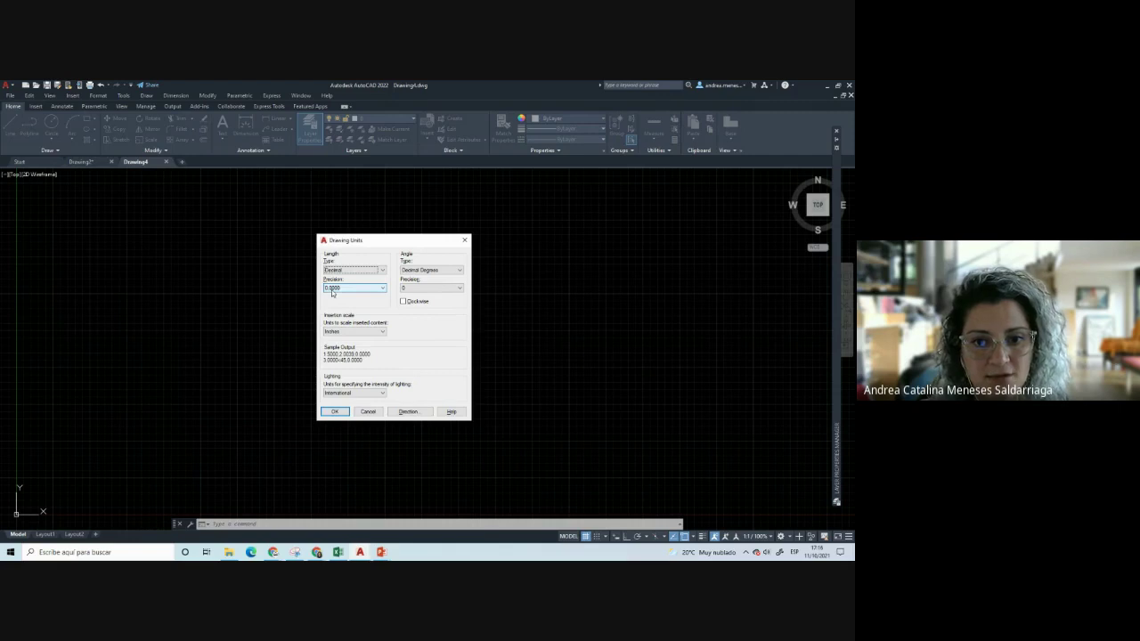
pyautogui.click(383, 288)
pyautogui.click(338, 309)
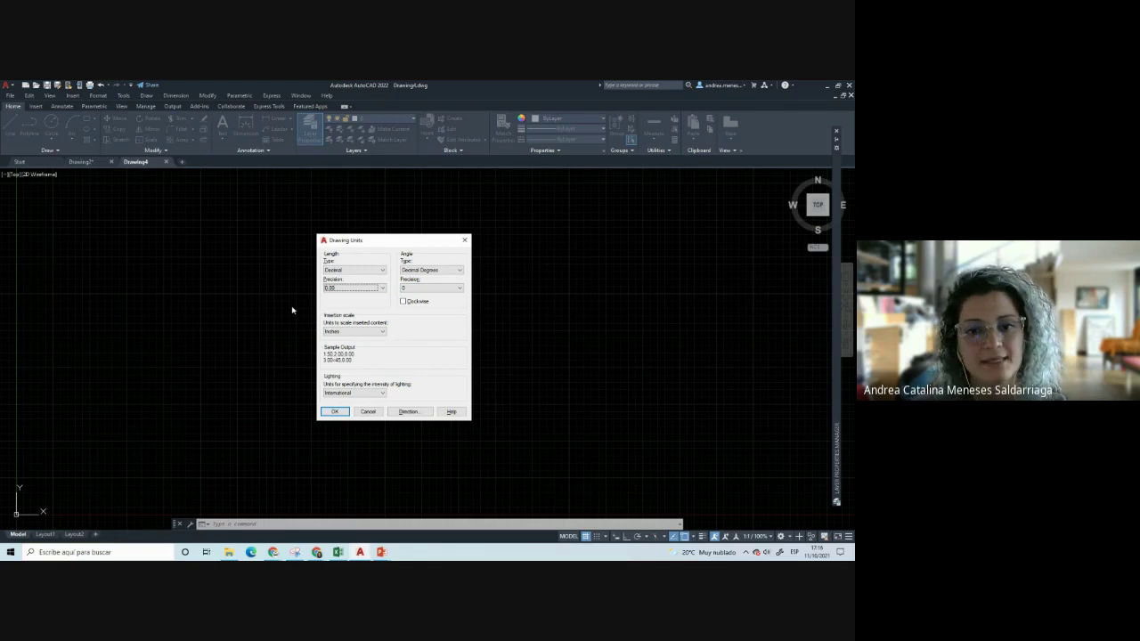
pyautogui.click(383, 332)
# Set the insertion scale units to Meters and bring up Direction Control
pyautogui.click(383, 331)
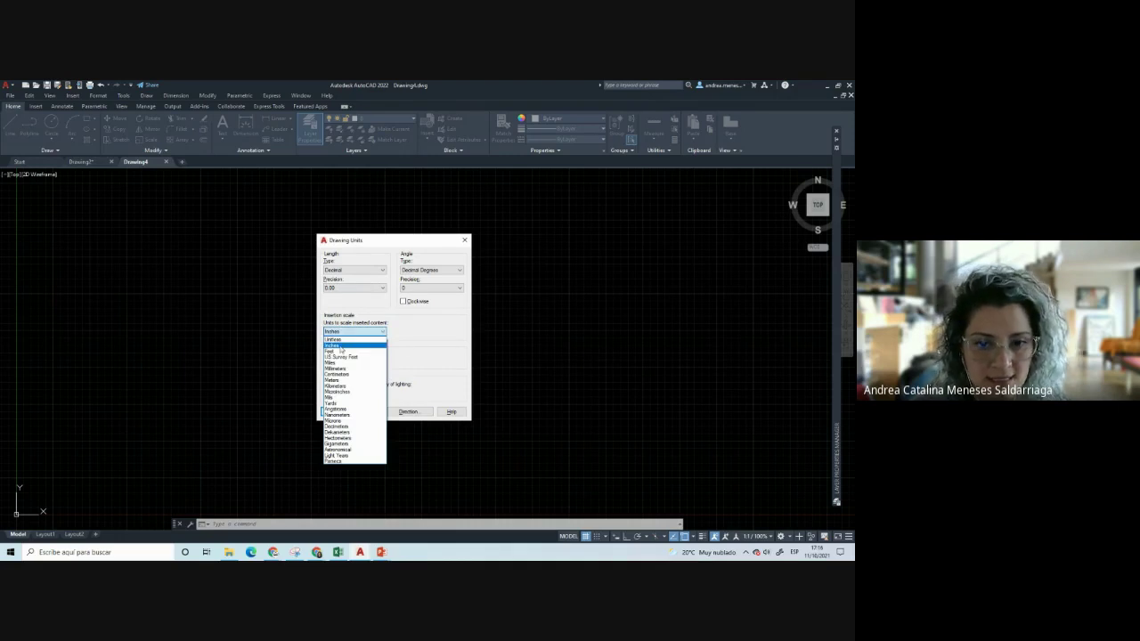
pyautogui.click(336, 379)
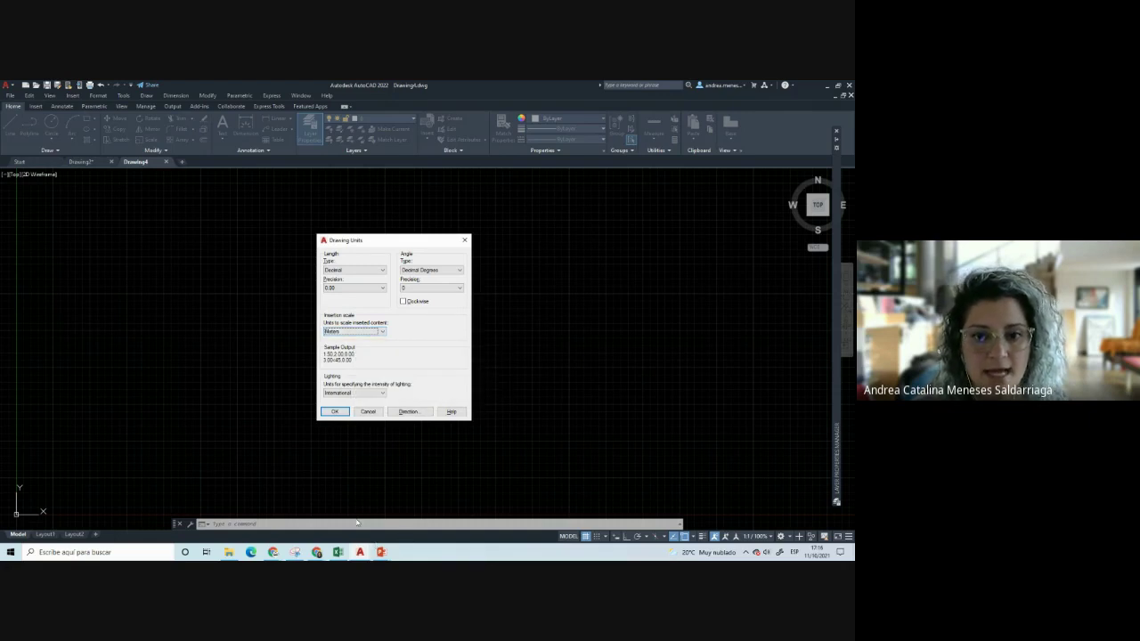
pyautogui.moveTo(360, 242); pyautogui.dragTo(398, 238)
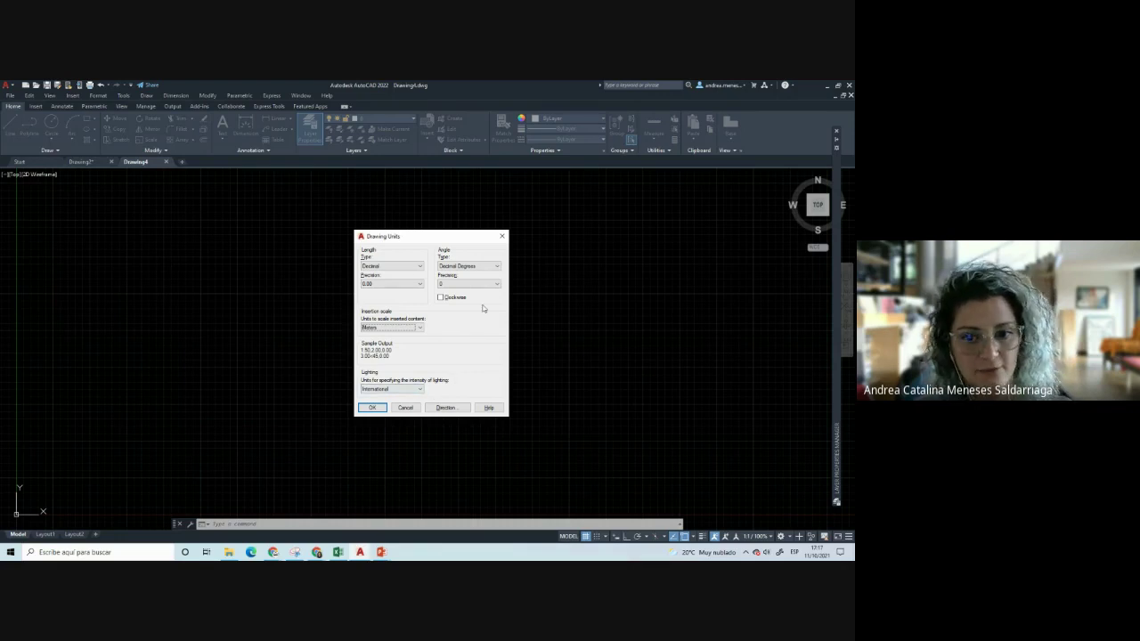
pyautogui.click(451, 413)
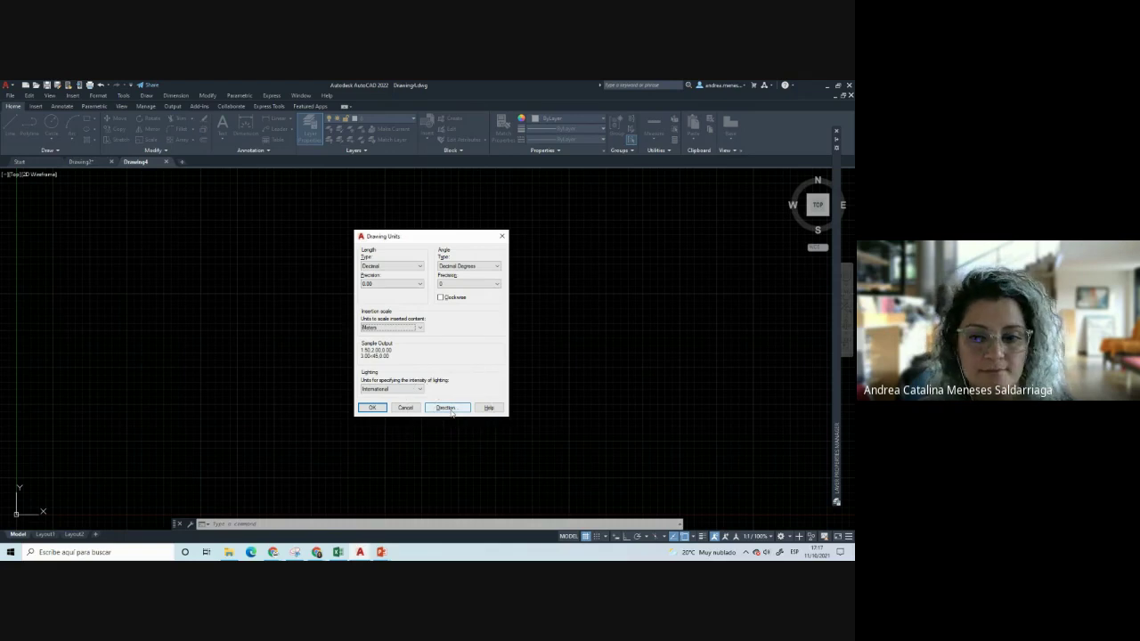
pyautogui.moveTo(473, 281); pyautogui.dragTo(459, 259)
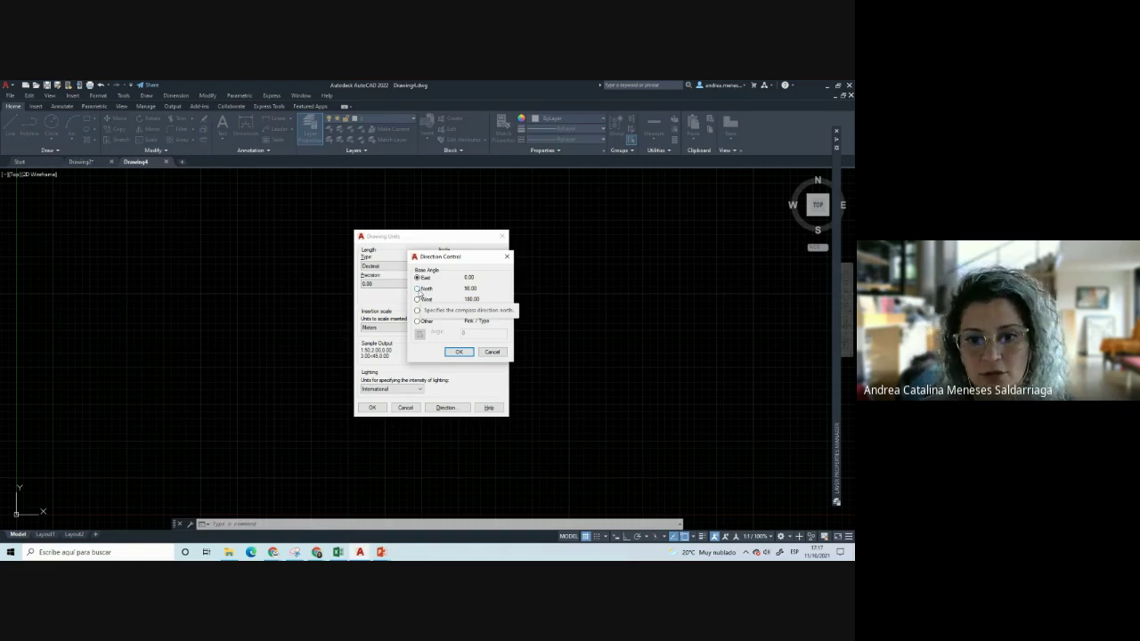
# Set the base angle direction to North (90°) and apply the unit settings
pyautogui.click(418, 289)
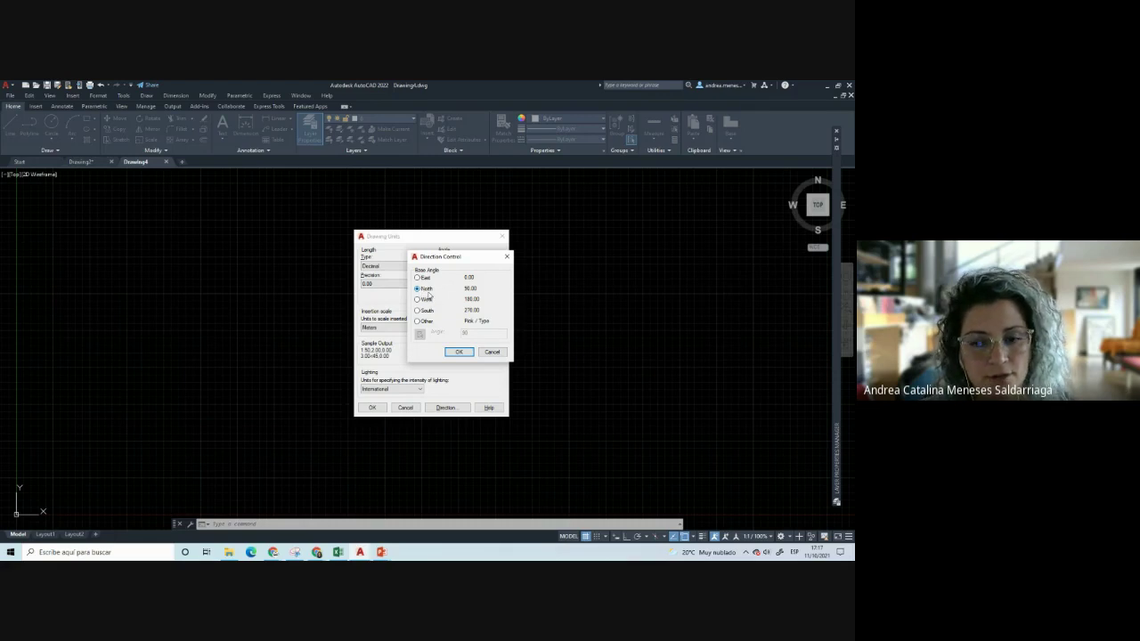
pyautogui.click(455, 352)
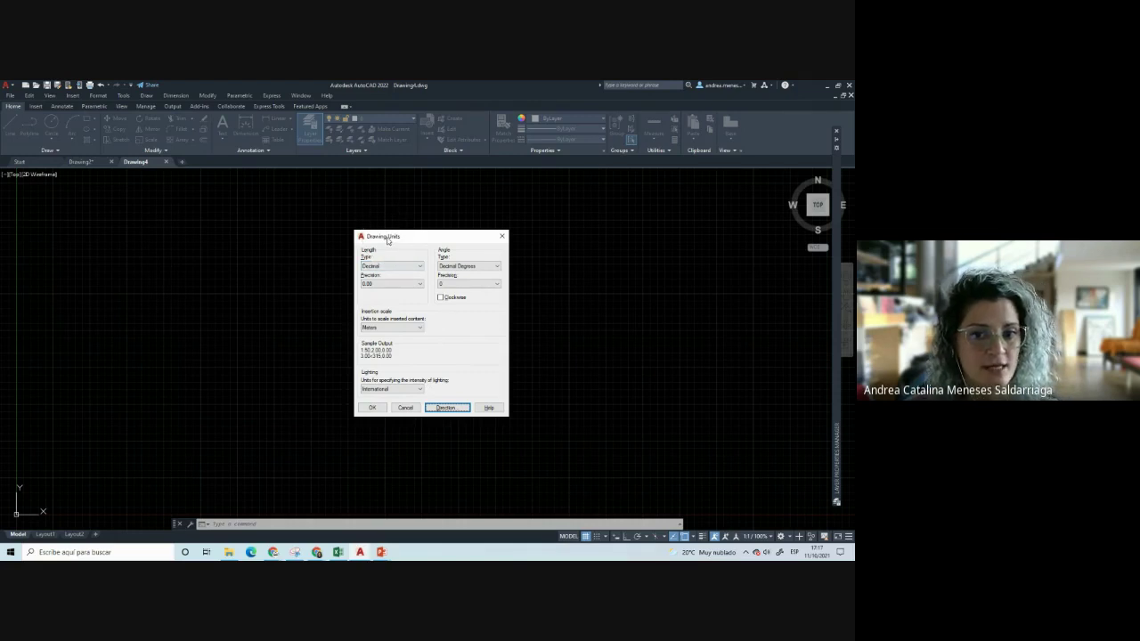
pyautogui.click(436, 407)
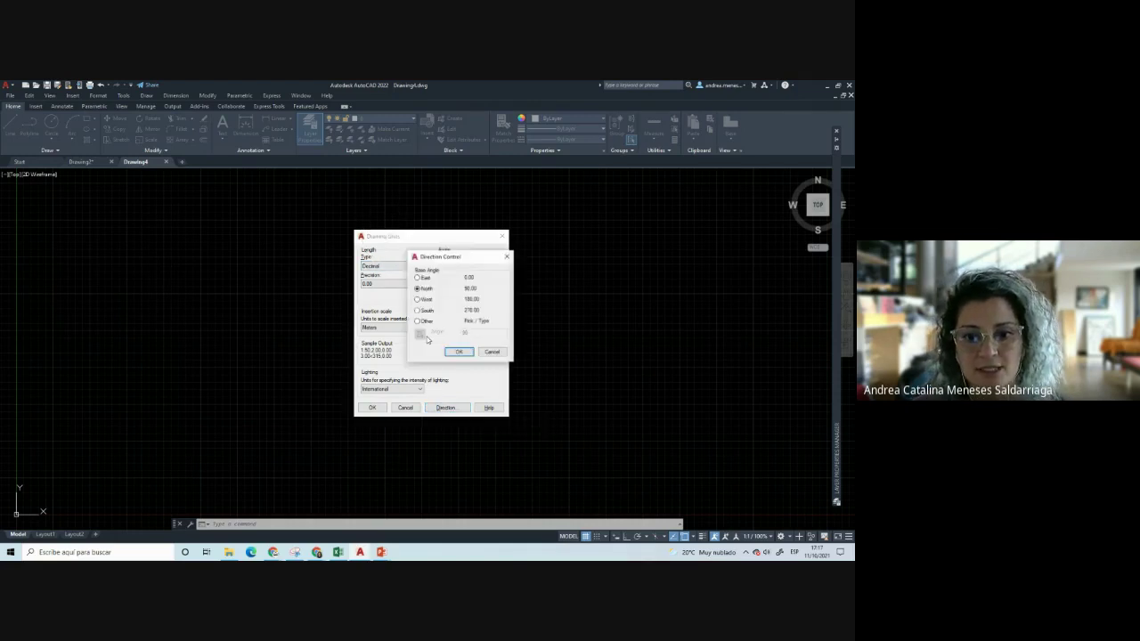
pyautogui.click(459, 352)
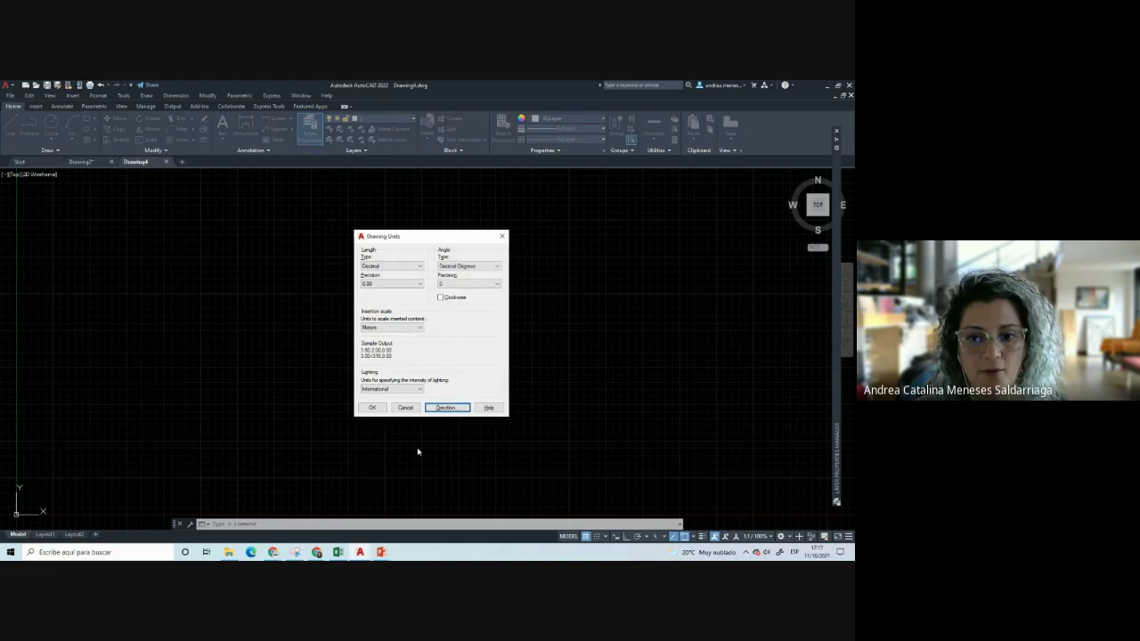
pyautogui.click(372, 408)
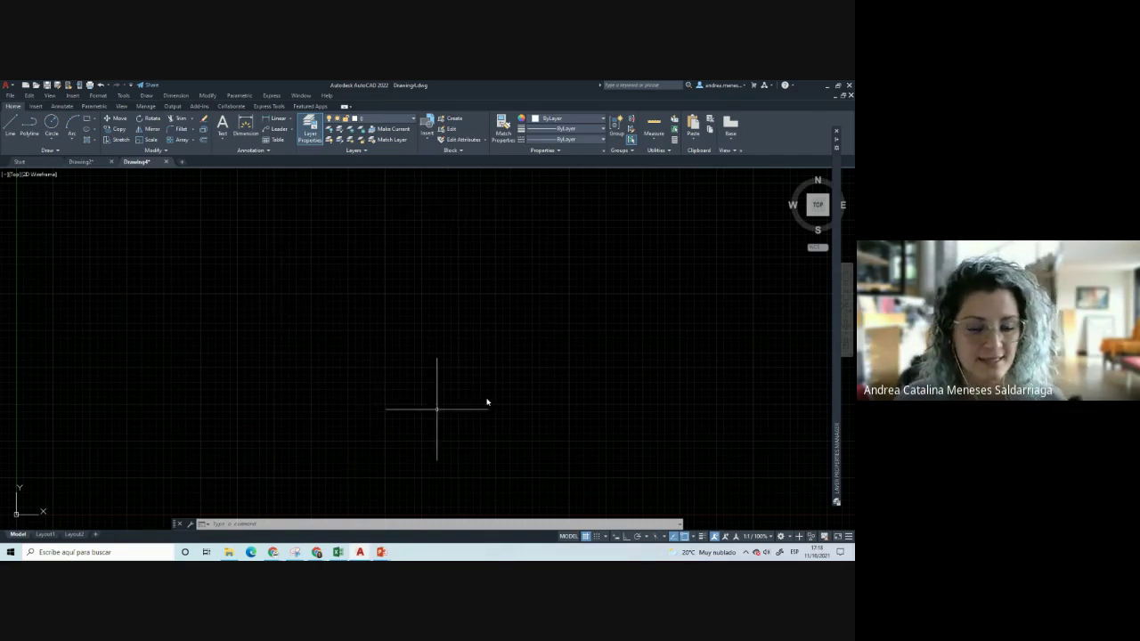
# Turn off the grid in Drawing4 so the model space is plain black
pyautogui.press('ctrl')
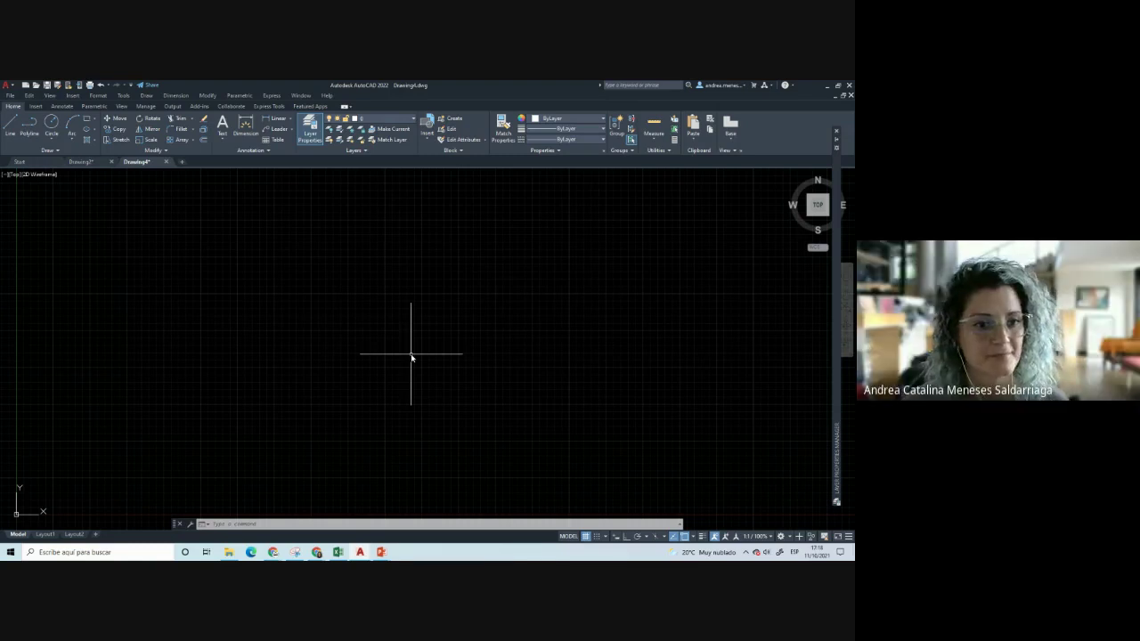
pyautogui.click(585, 537)
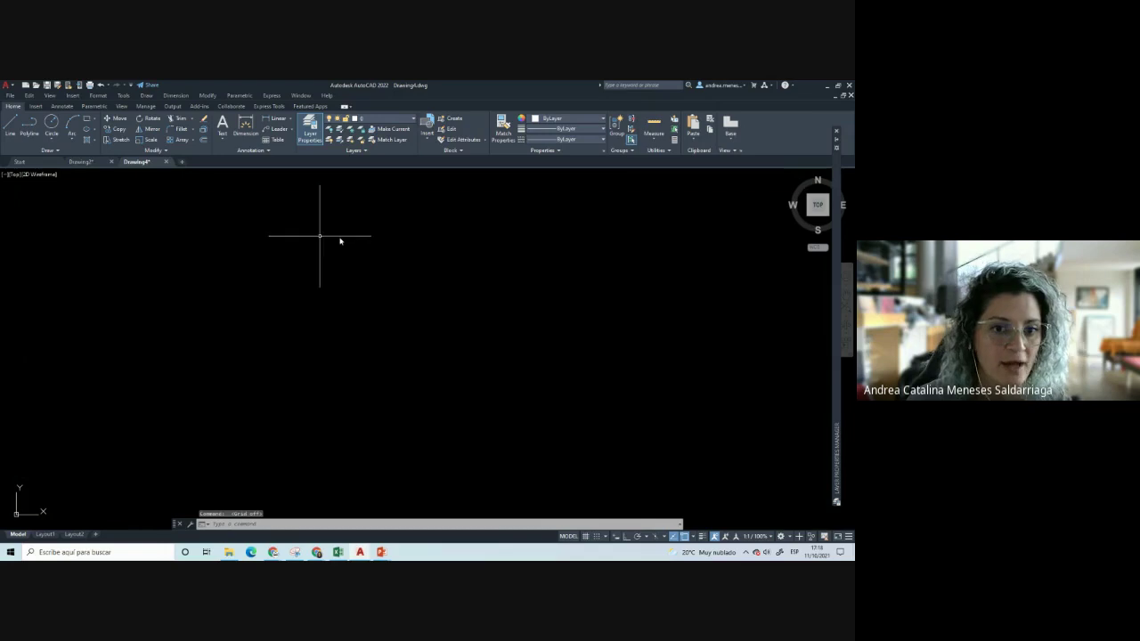
pyautogui.scroll(1, 360, 329)
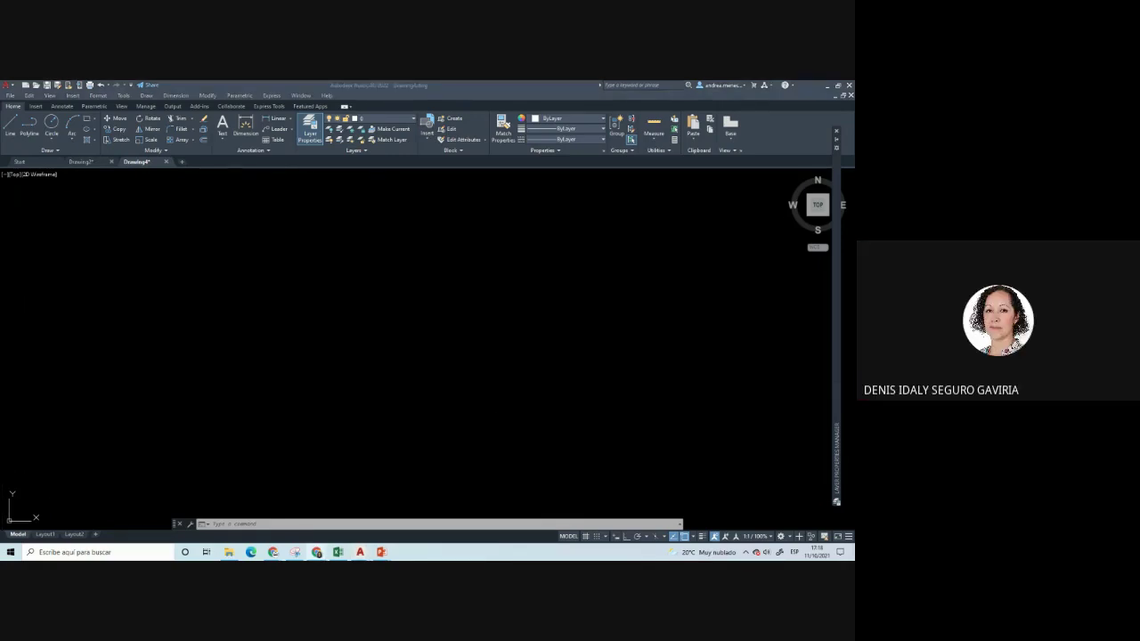
pyautogui.click(388, 325)
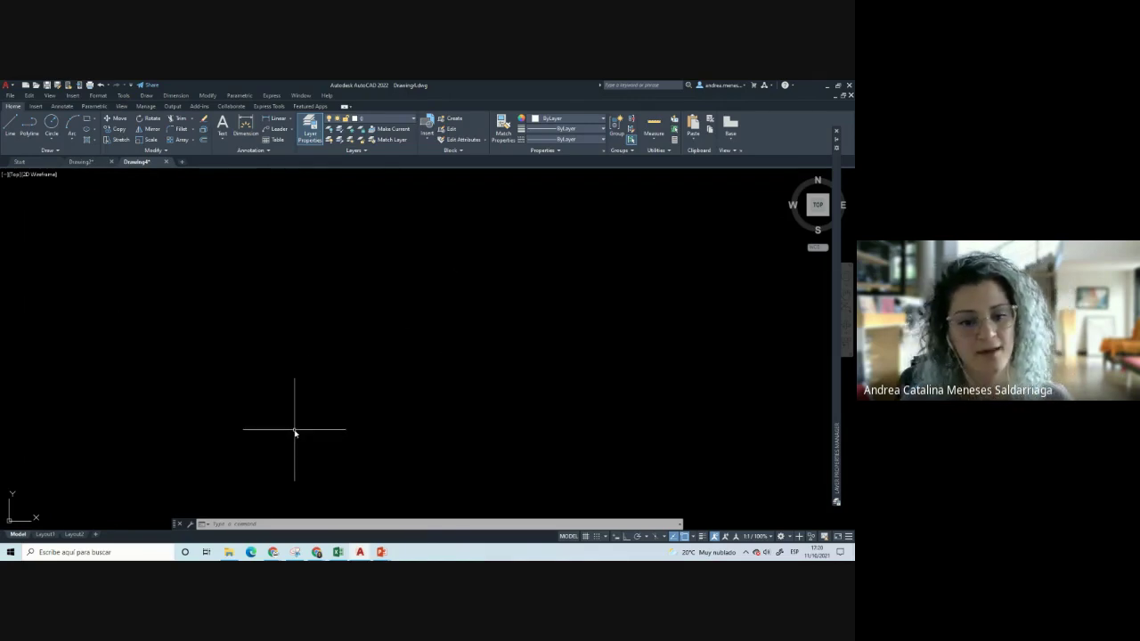
# Search for 'arc' and launch ArcMap 10.8.1
pyautogui.click(107, 552)
pyautogui.write('arc')
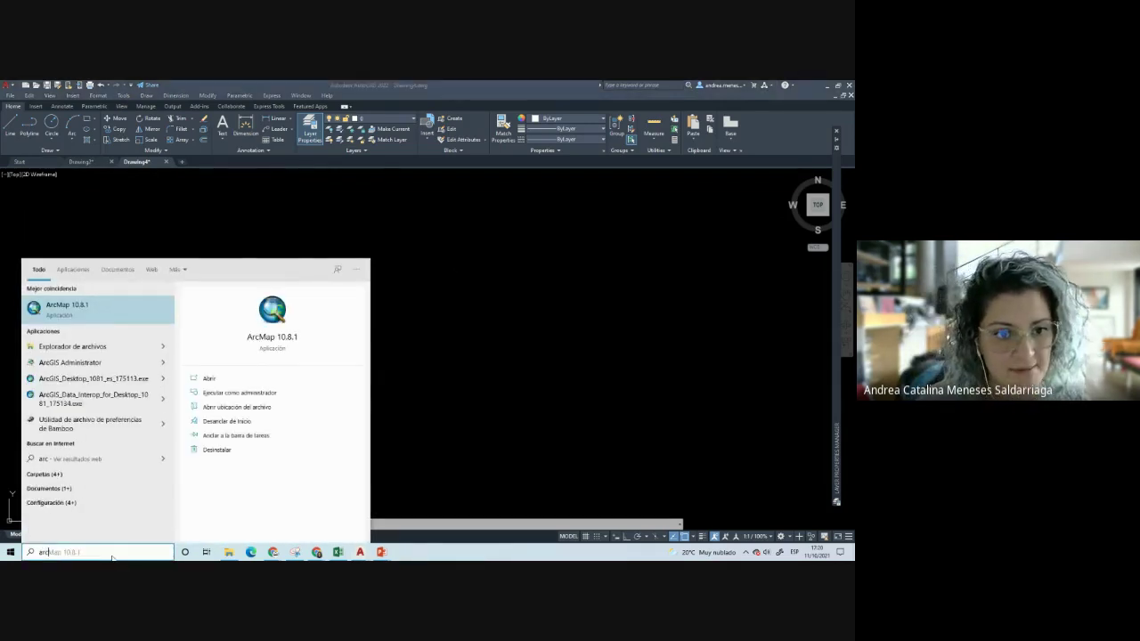
pyautogui.click(126, 304)
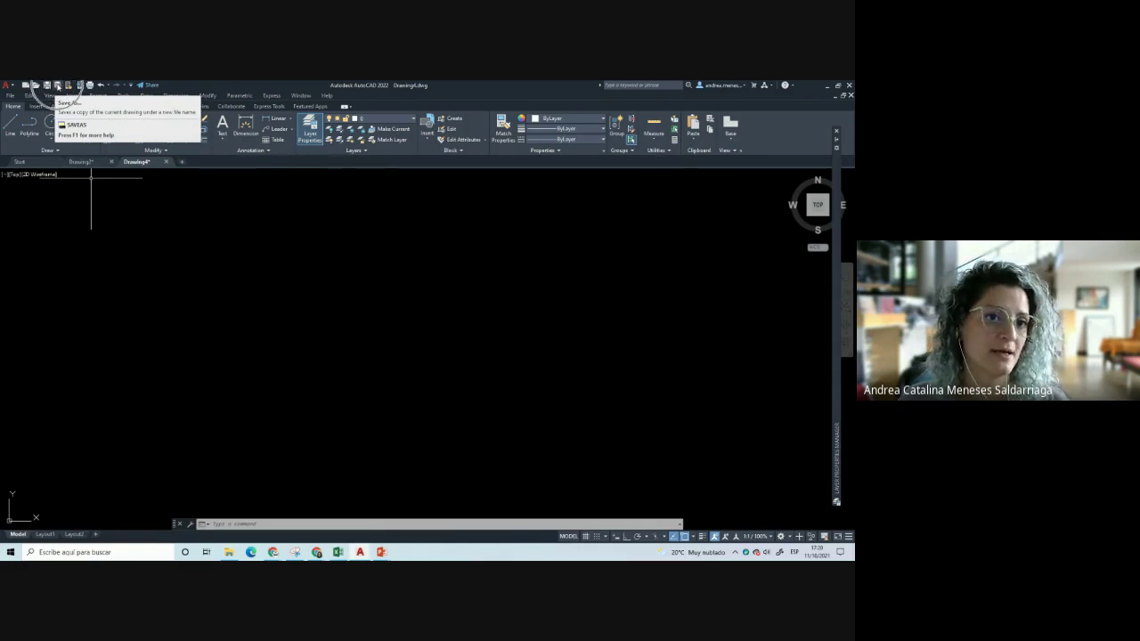
# Check the application menu, then open the Save Drawing As dialog with Ctrl+S
pyautogui.click(56, 86)
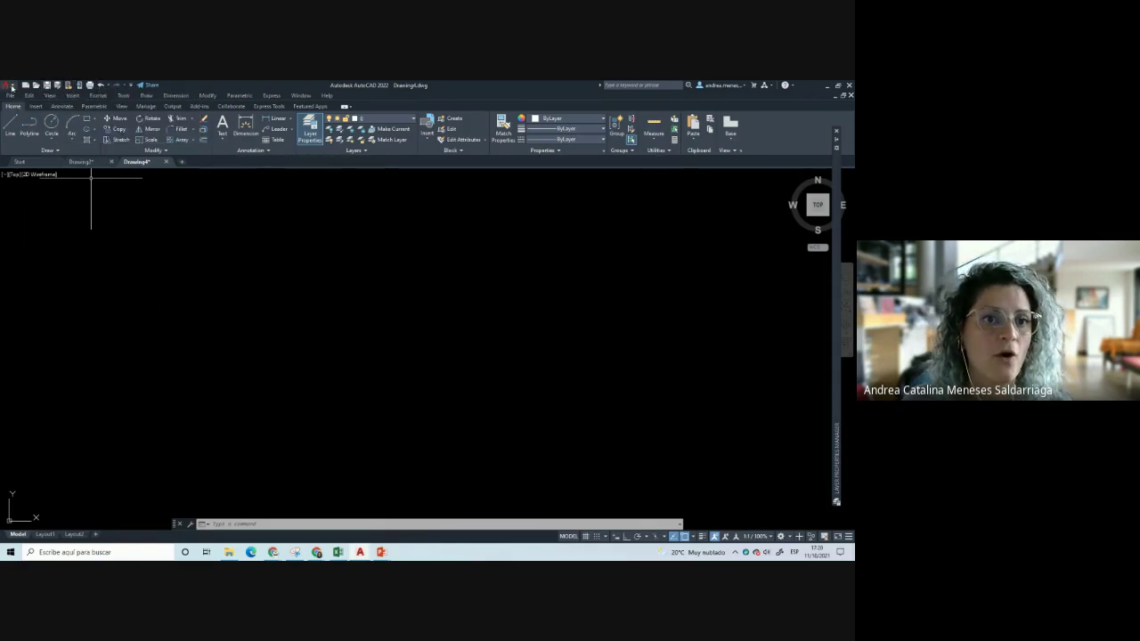
pyautogui.click(12, 86)
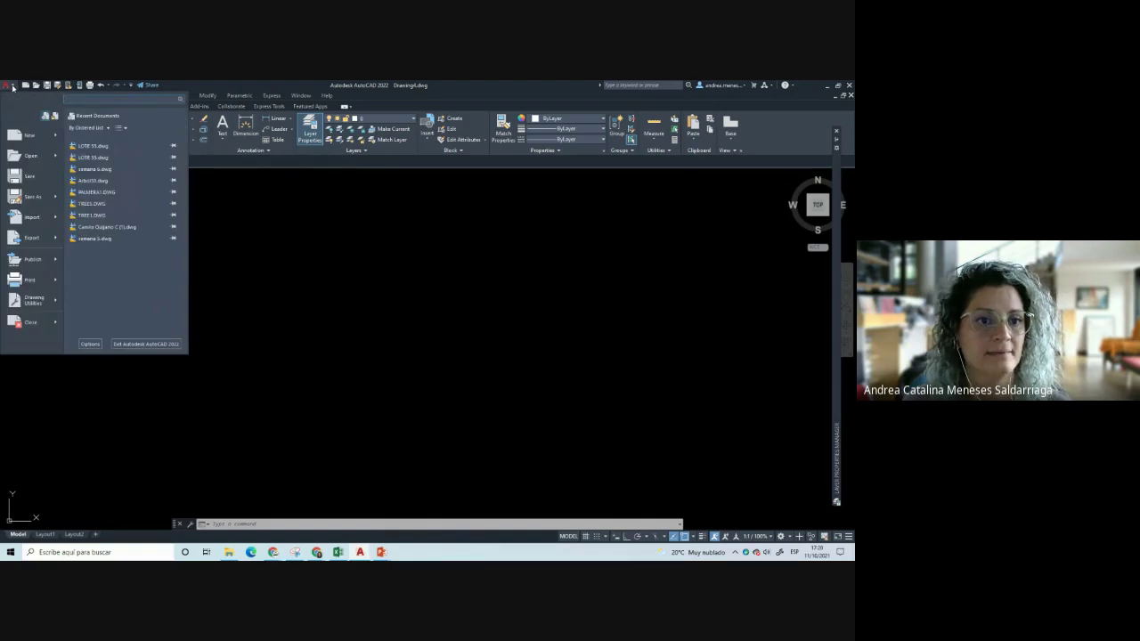
pyautogui.moveTo(31, 195)
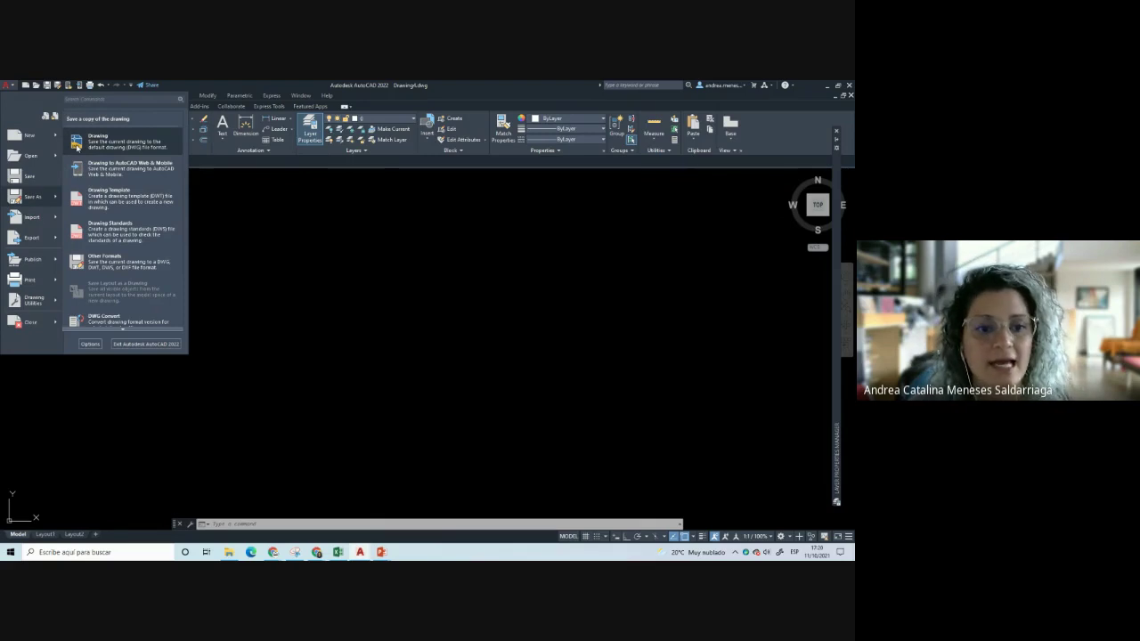
pyautogui.click(276, 365)
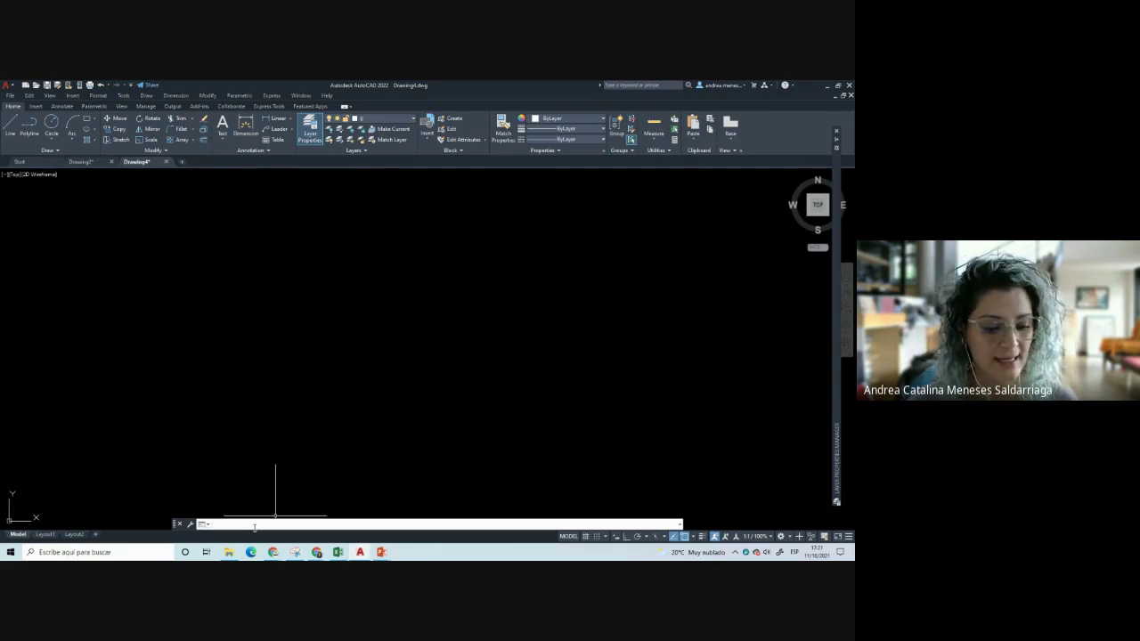
pyautogui.hotkey('ctrl', 's')
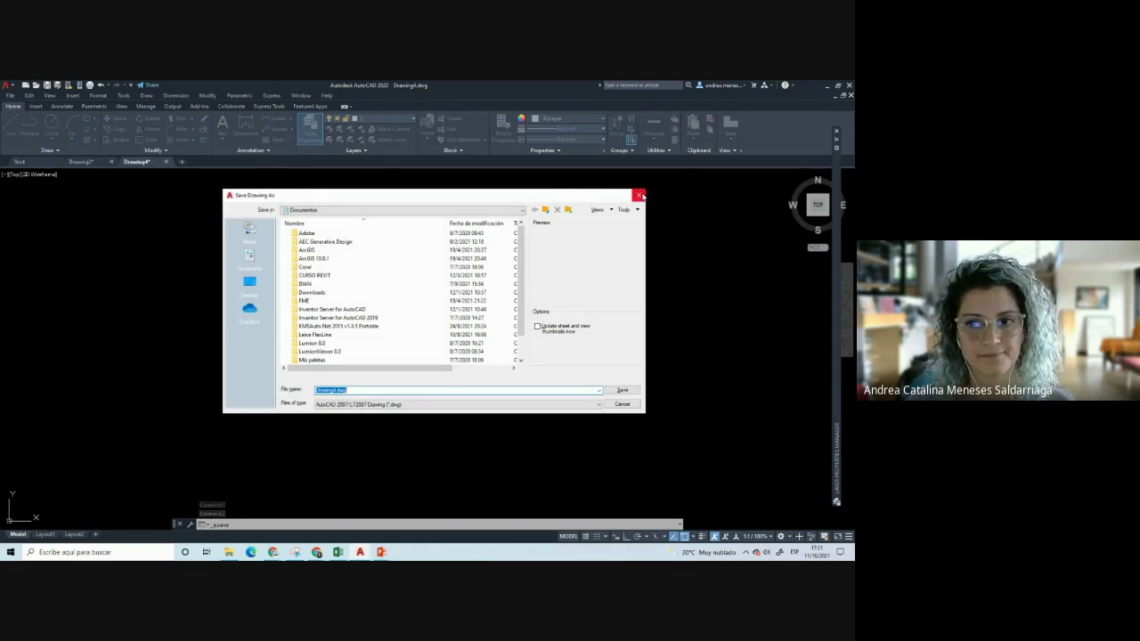
# Reposition the Save Drawing As dialog while ArcMap's Getting Started window comes forward
pyautogui.moveTo(616, 195); pyautogui.dragTo(646, 197)
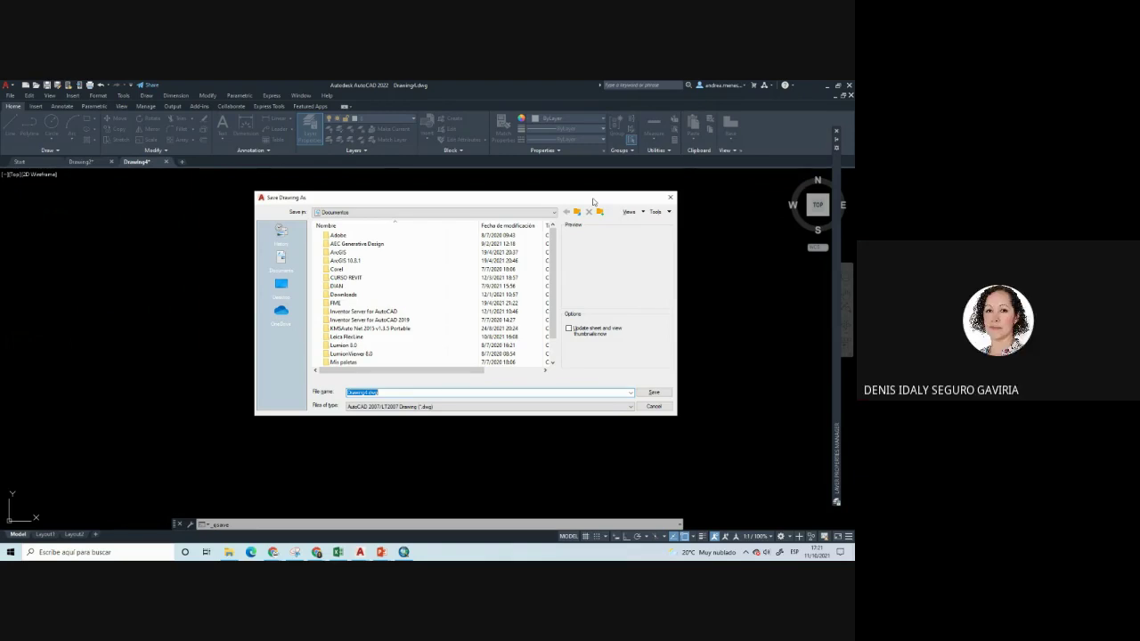
pyautogui.moveTo(552, 201); pyautogui.dragTo(525, 198)
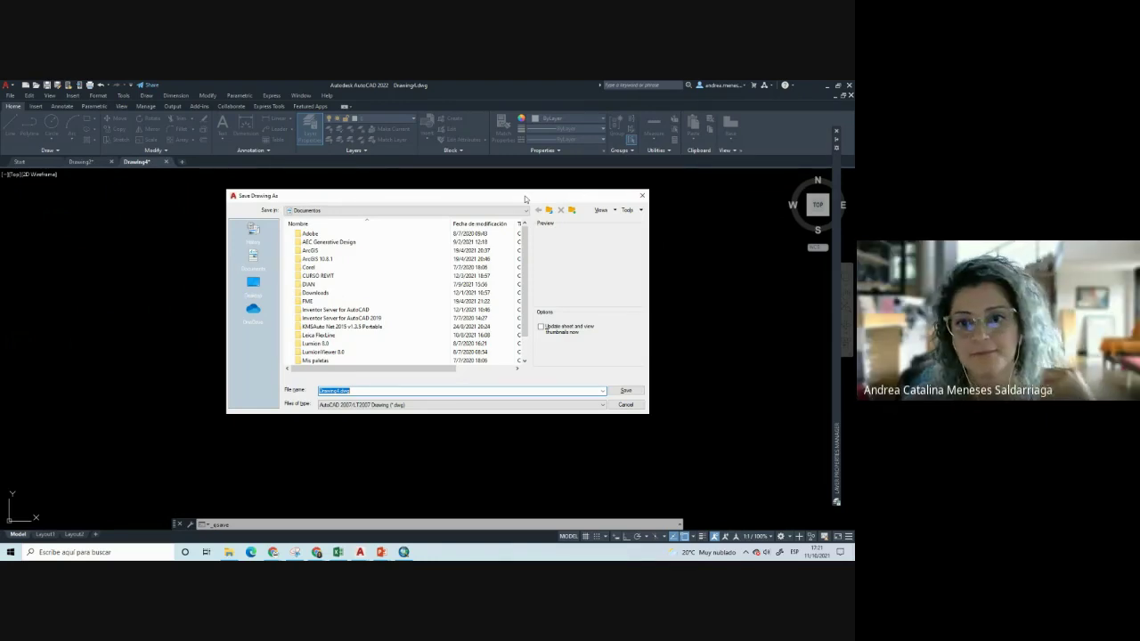
pyautogui.scroll(-1, 521, 333)
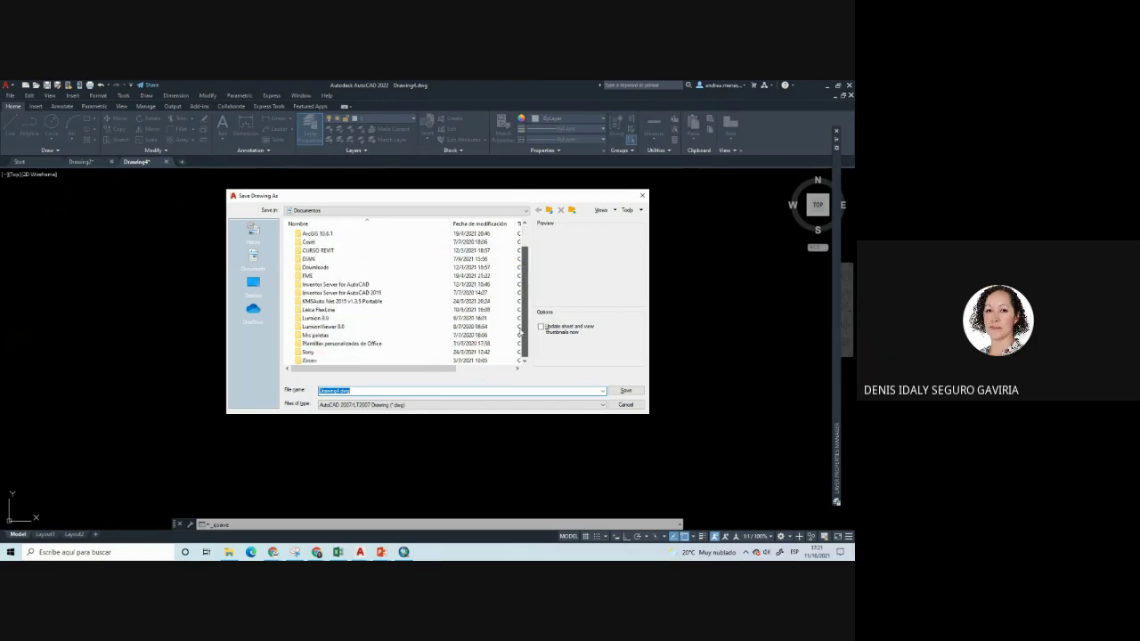
pyautogui.moveTo(520, 332); pyautogui.dragTo(523, 236)
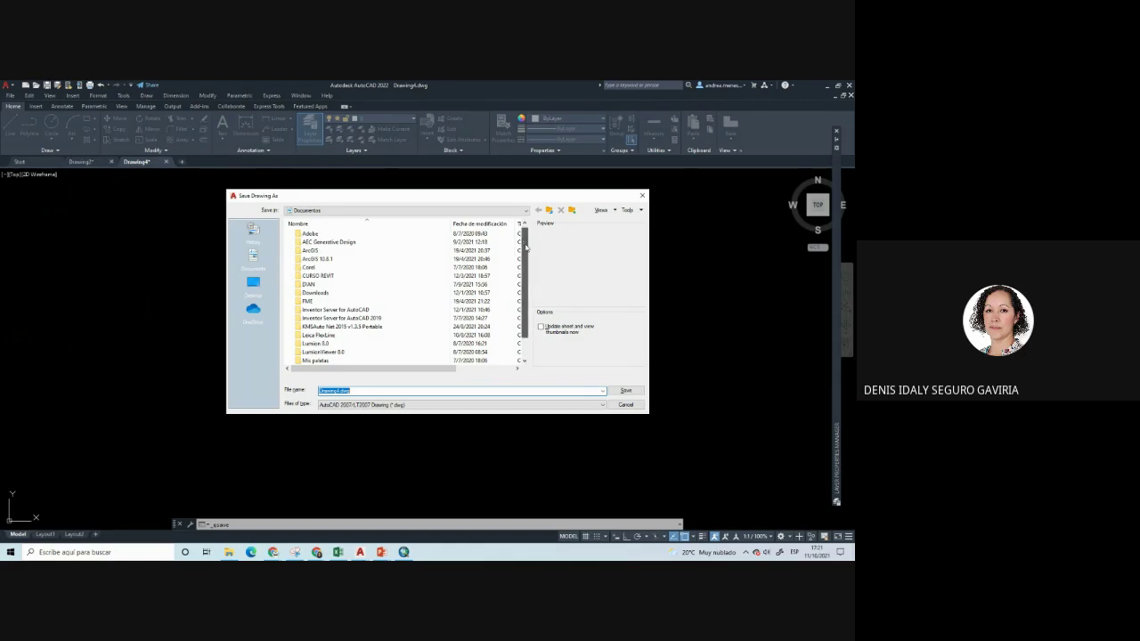
pyautogui.moveTo(524, 238); pyautogui.dragTo(531, 224)
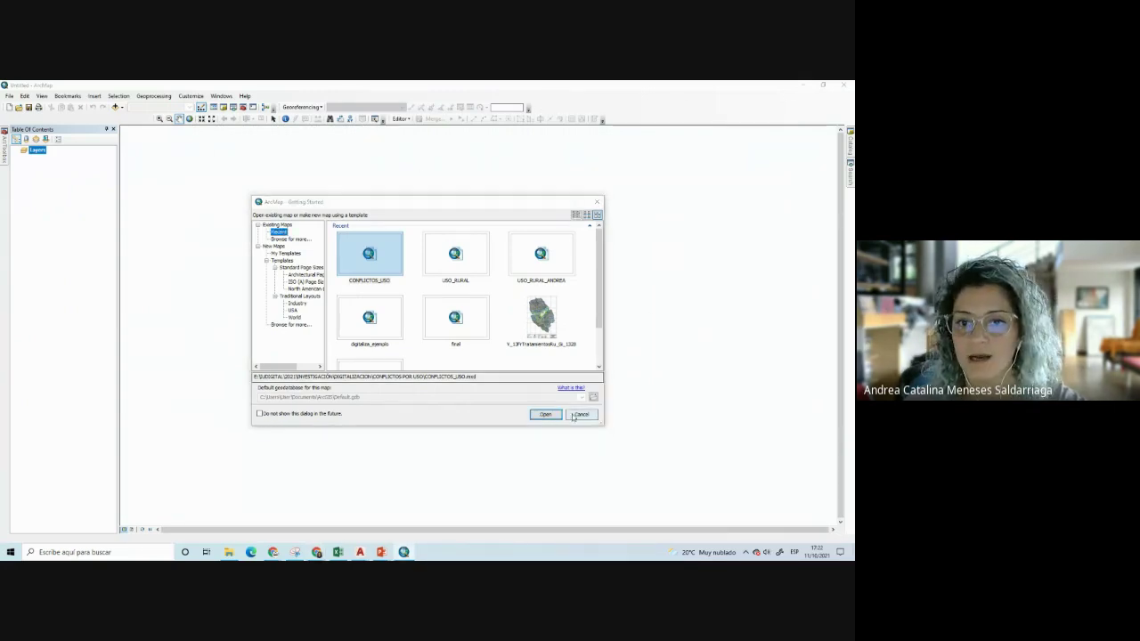
# Dismiss ArcMap's Getting Started window and return to AutoCAD's Save Drawing As dialog for Drawing4
pyautogui.click(370, 267)
pyautogui.click(451, 279)
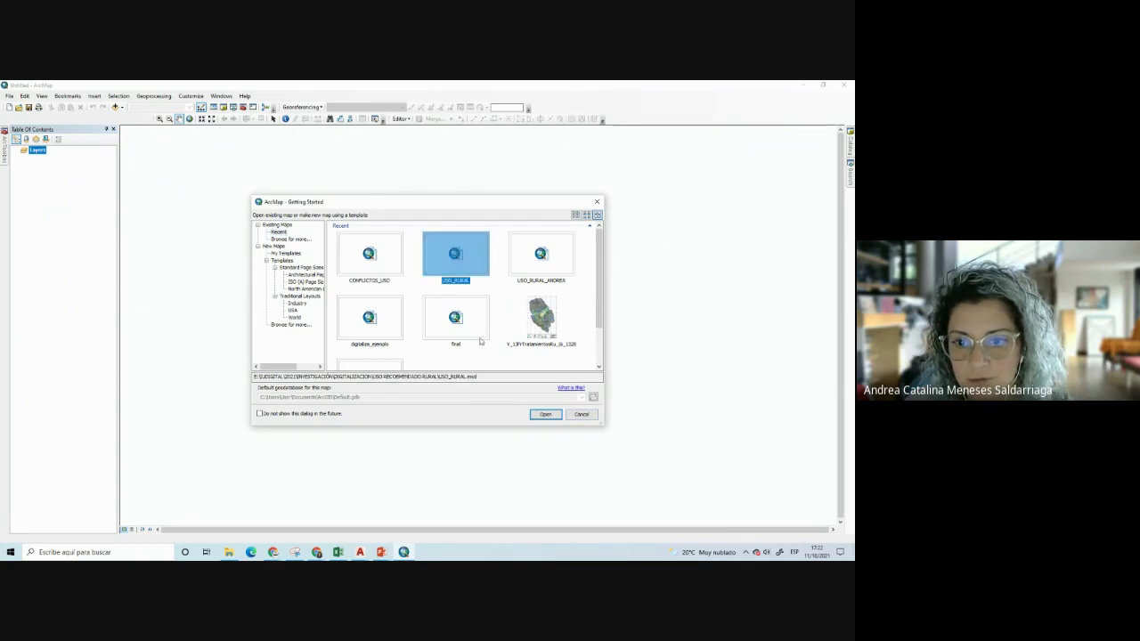
pyautogui.click(544, 414)
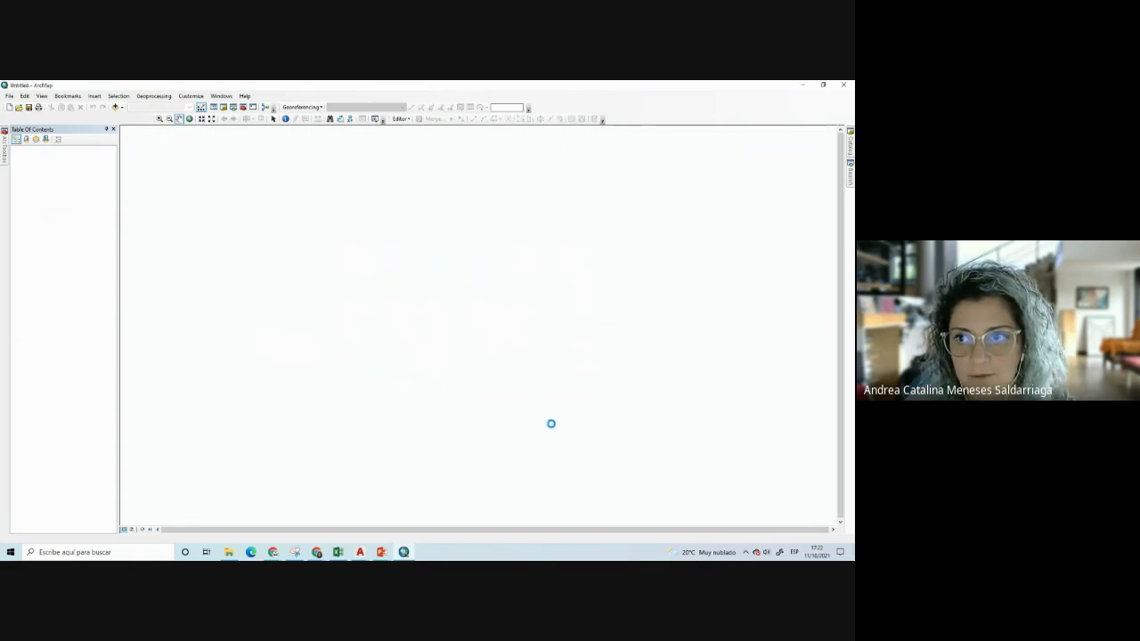
pyautogui.click(326, 519)
pyautogui.moveTo(360, 552)
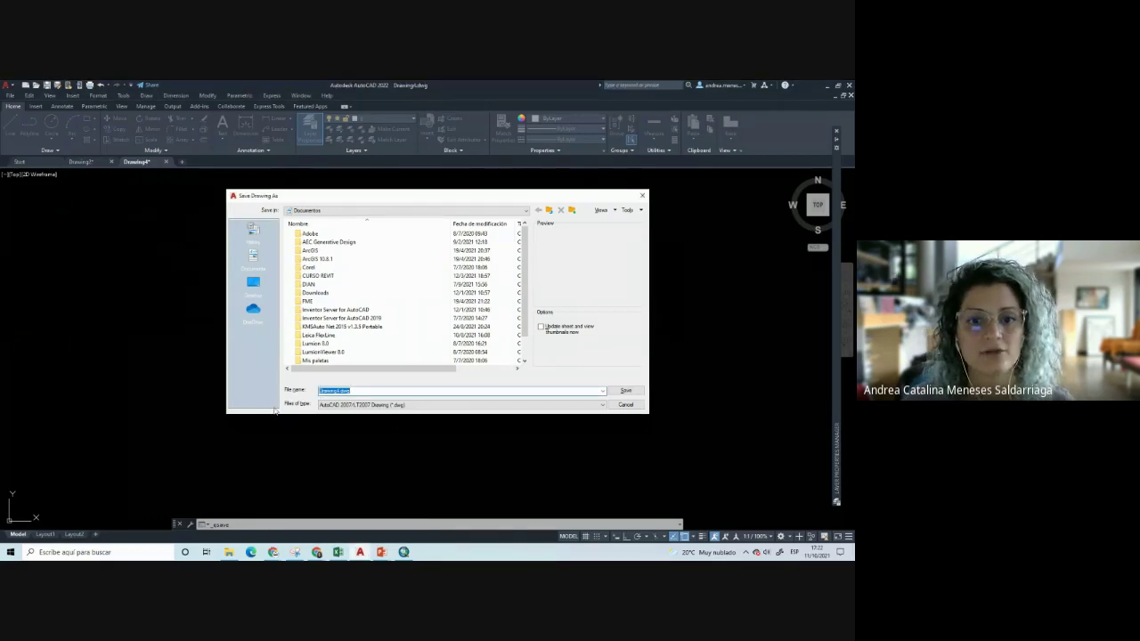
# Set the save location to the autocad folder on Nuevo vol (E:)
pyautogui.scroll(-1, 521, 231)
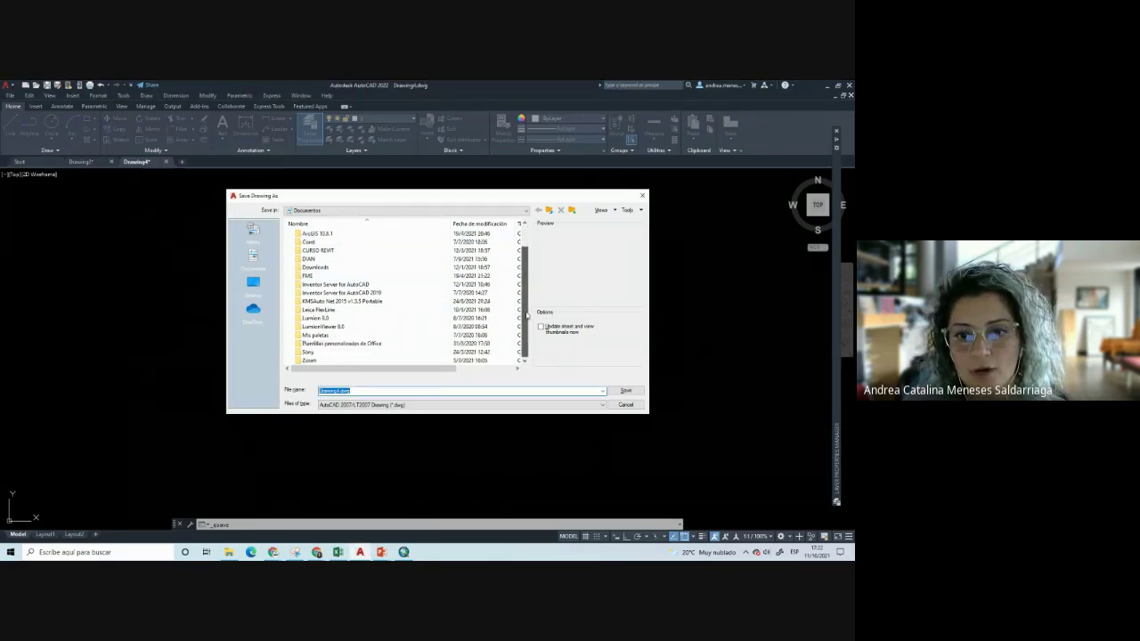
pyautogui.click(524, 210)
pyautogui.click(325, 273)
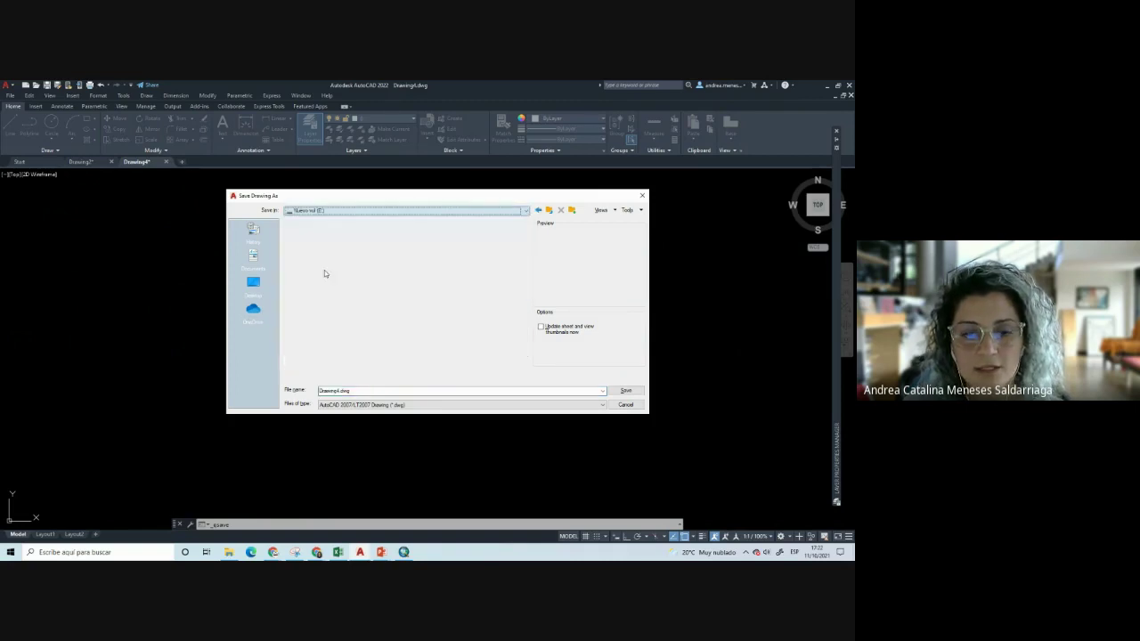
pyautogui.click(310, 235)
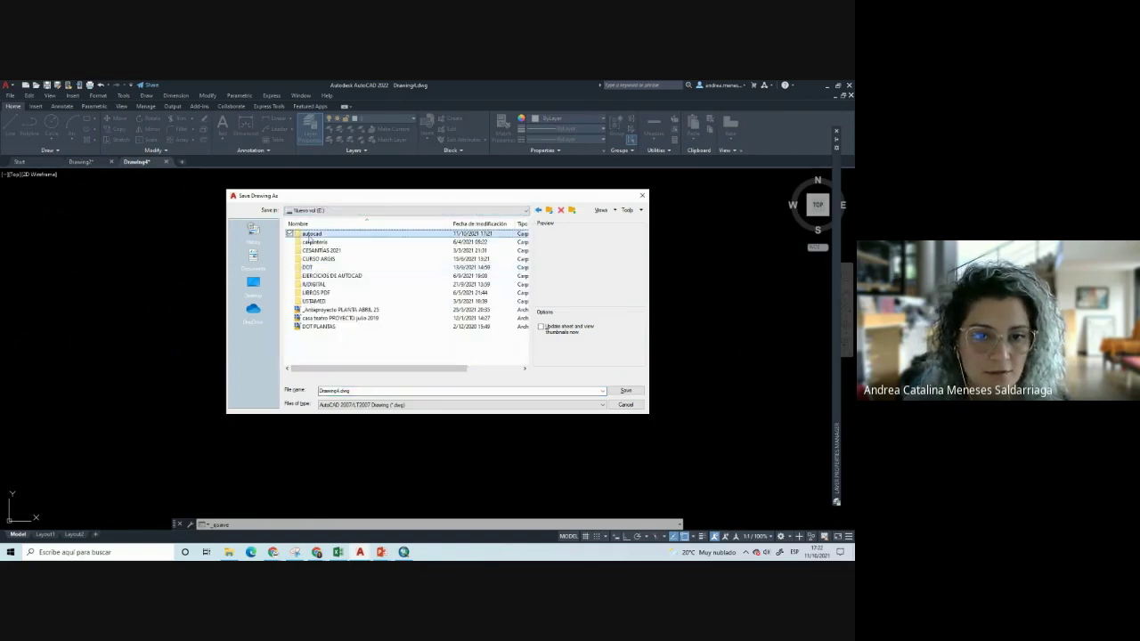
pyautogui.doubleClick(310, 235)
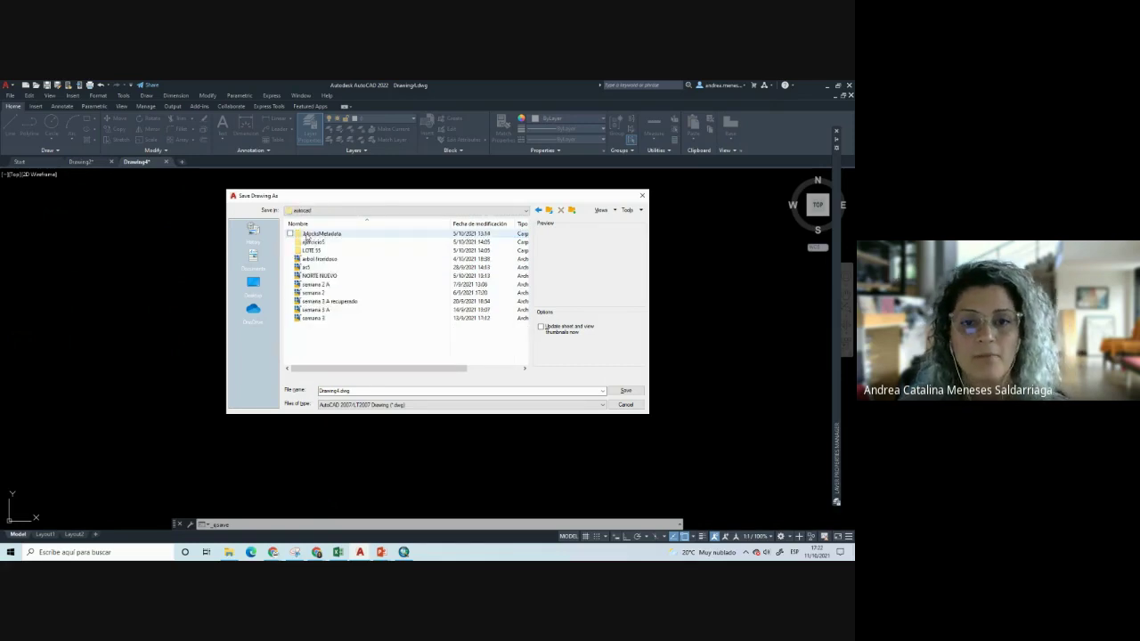
# Reposition the Save Drawing As dialog and make it taller
pyautogui.moveTo(374, 198); pyautogui.dragTo(323, 202)
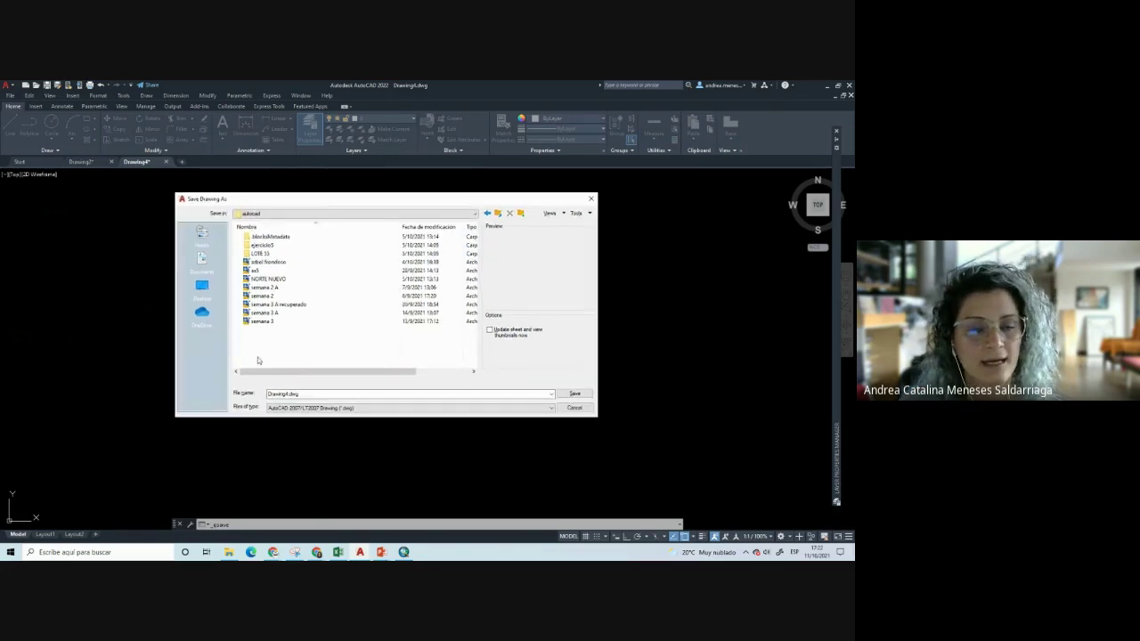
pyautogui.moveTo(271, 417); pyautogui.dragTo(270, 476)
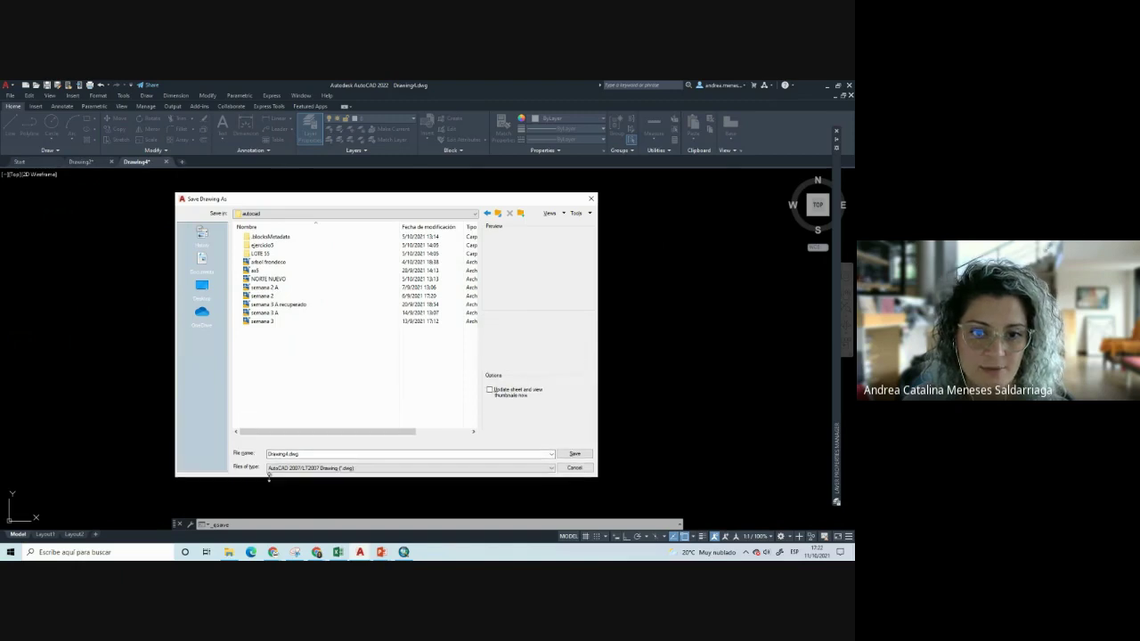
pyautogui.moveTo(294, 203); pyautogui.dragTo(310, 191)
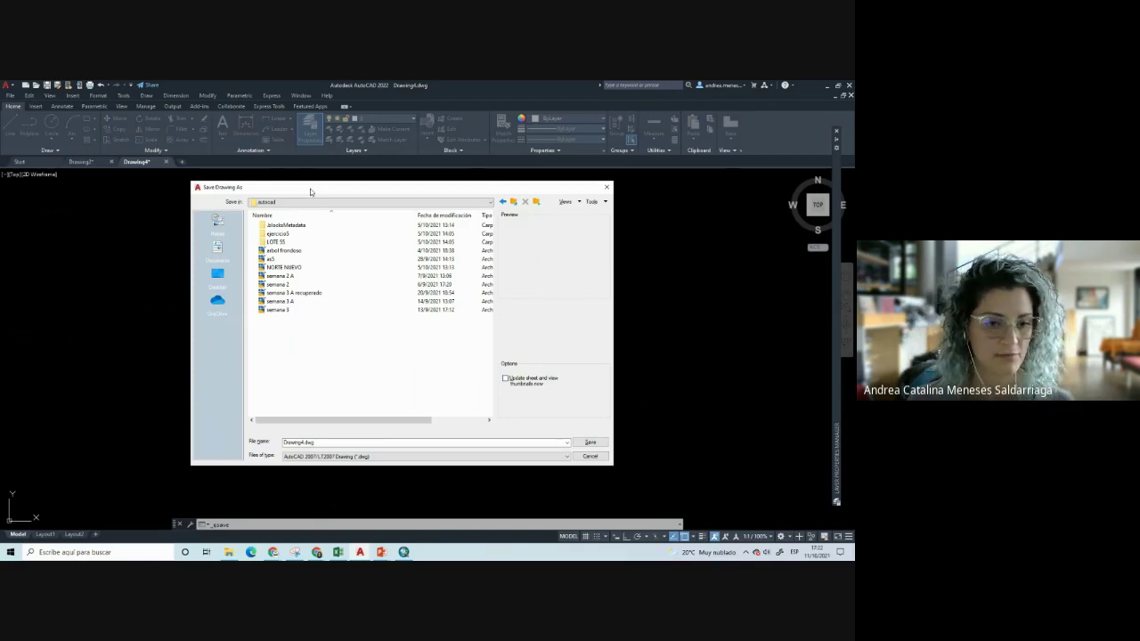
# Create a new folder named EJERCICIO AUTOCAD inside autocad and open it
pyautogui.rightClick(307, 337)
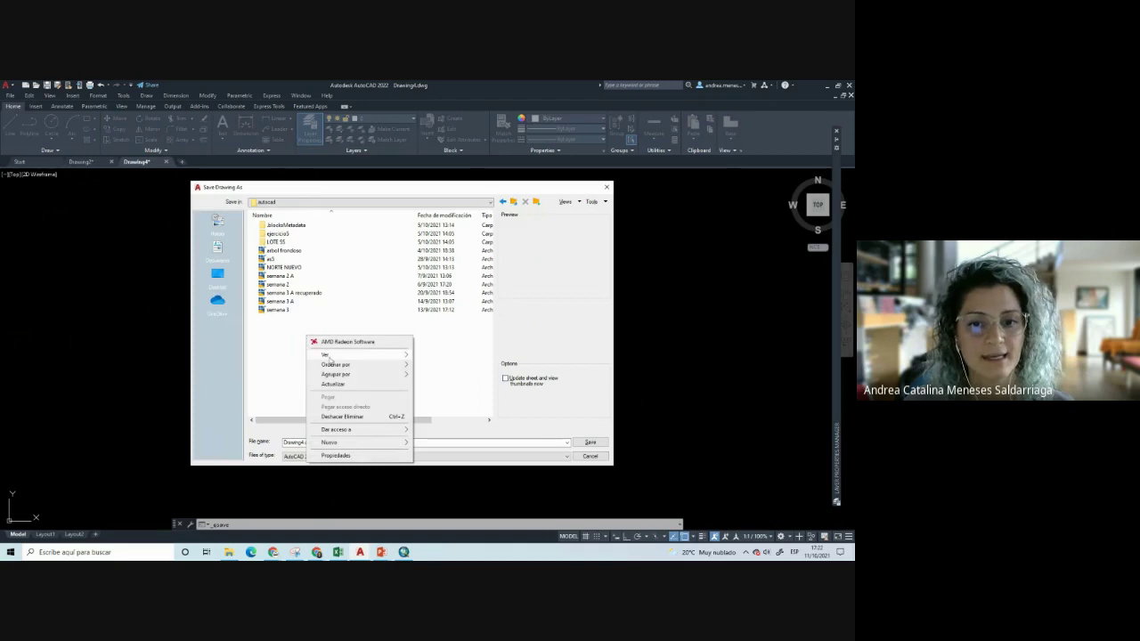
pyautogui.moveTo(329, 442)
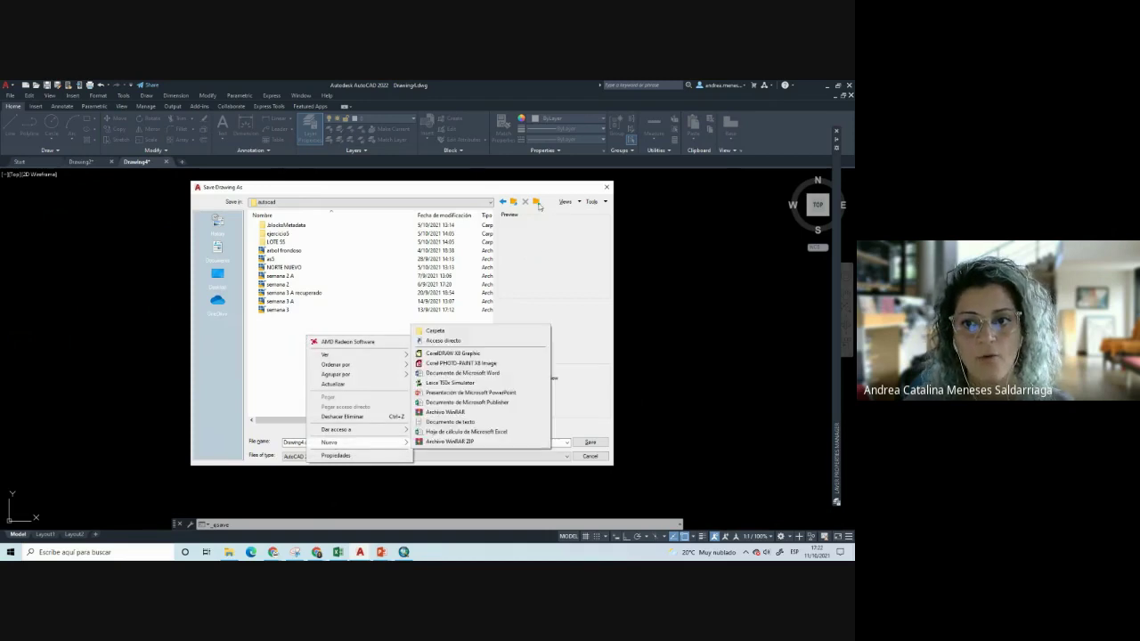
pyautogui.click(291, 338)
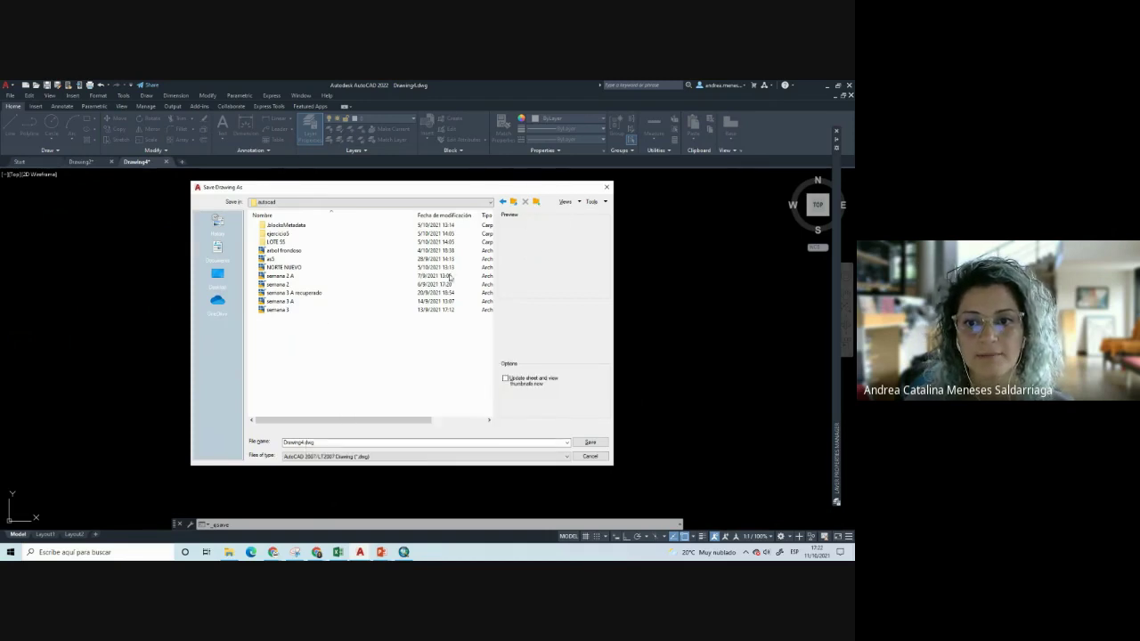
pyautogui.click(536, 201)
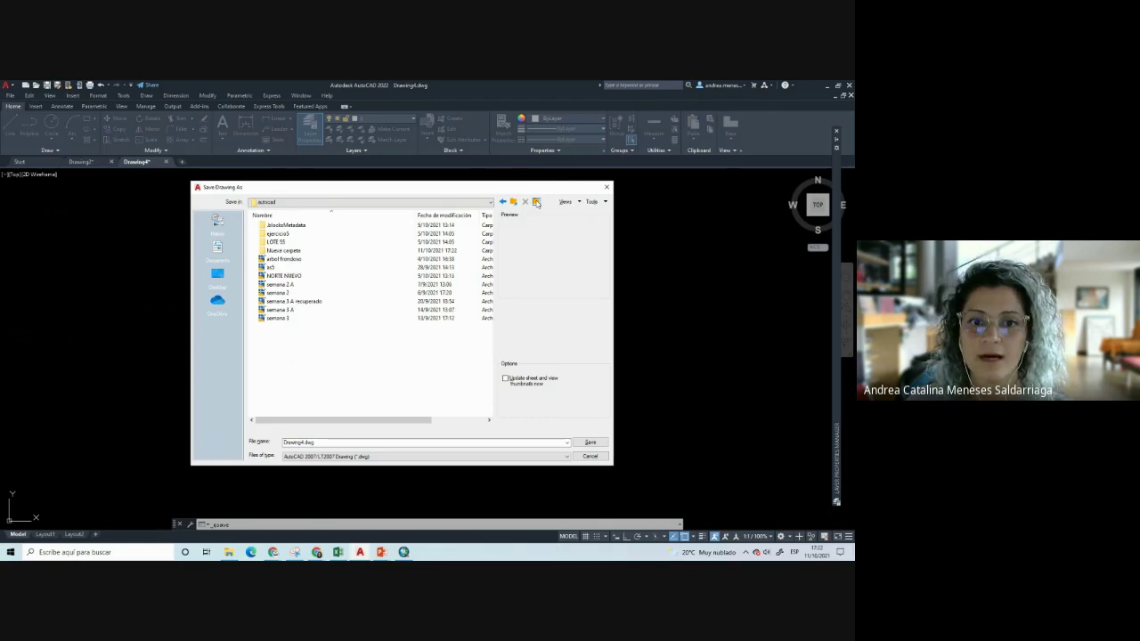
pyautogui.click(273, 253)
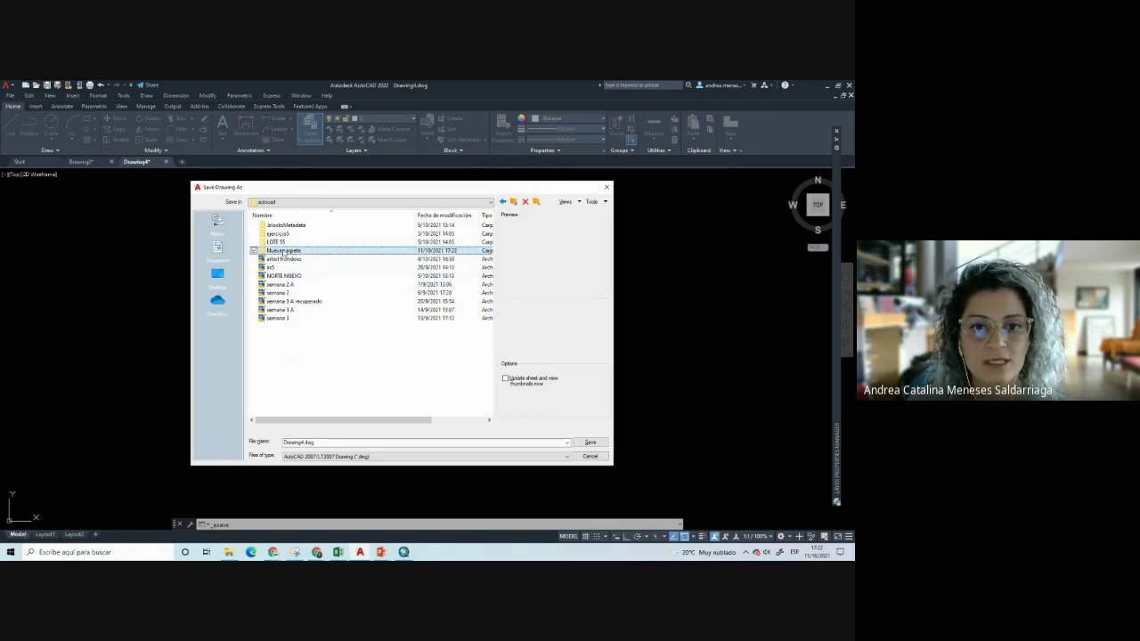
pyautogui.click(272, 253)
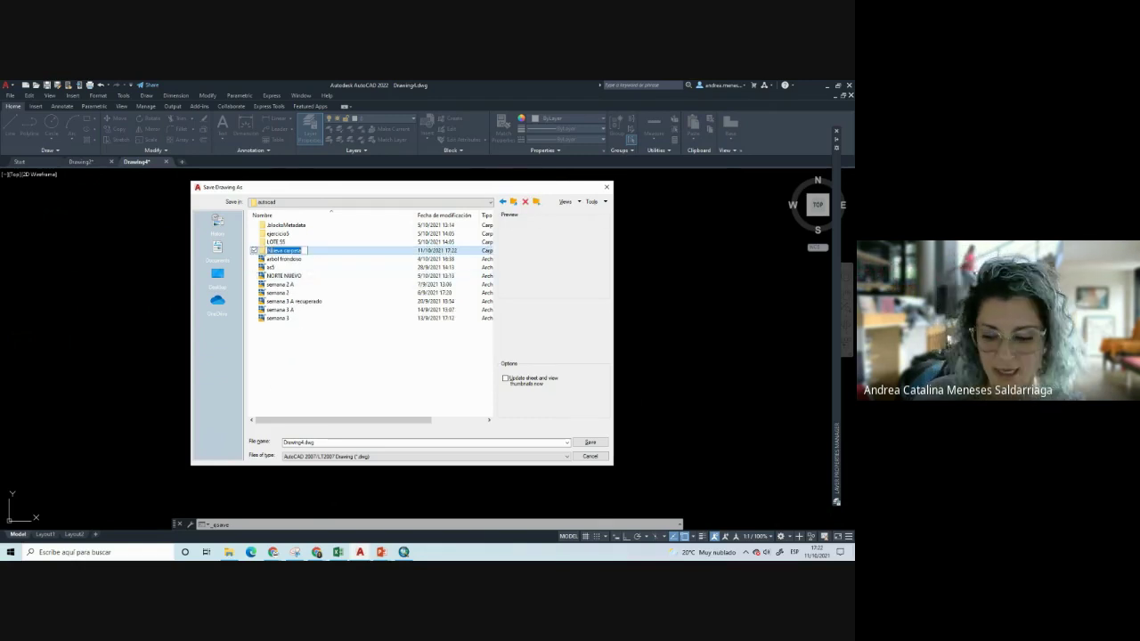
pyautogui.write('E')
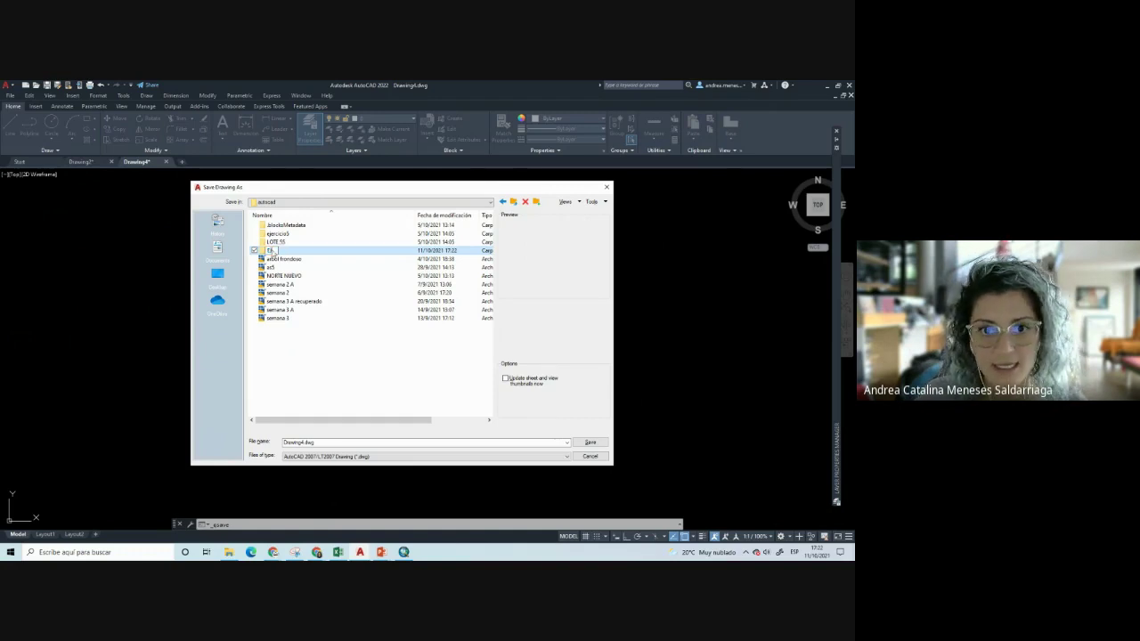
pyautogui.write('JERCICIO')
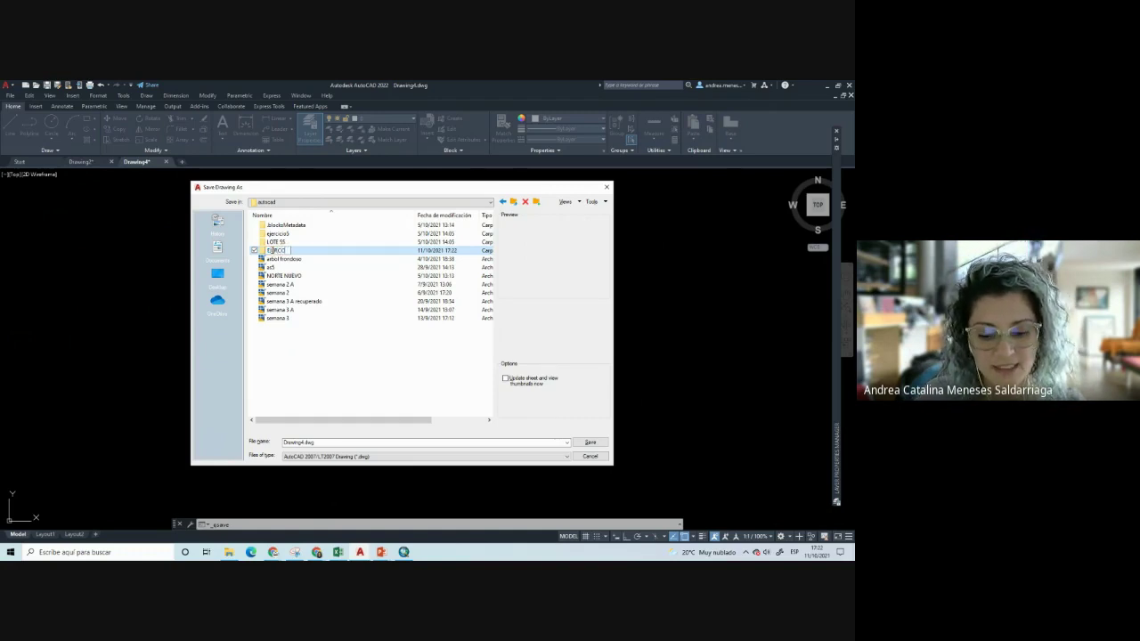
pyautogui.write(' AUTOCAD')
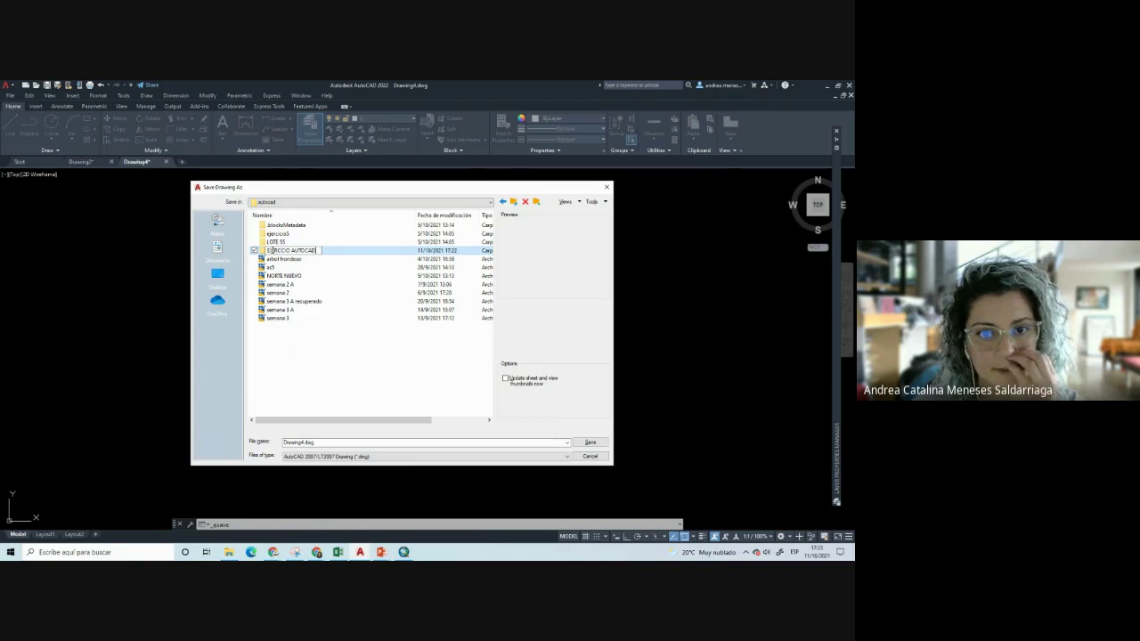
pyautogui.press('Return')
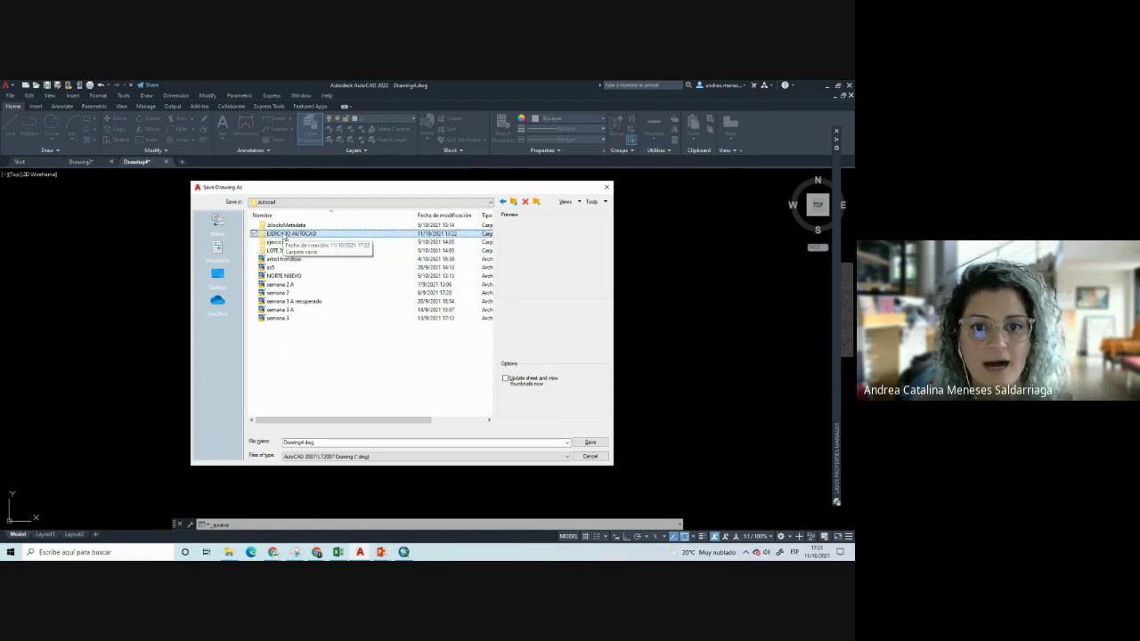
pyautogui.doubleClick(285, 234)
# Replace Drawing4 in the File name box with LOTE CEJA OCT10_2021
pyautogui.click(300, 443)
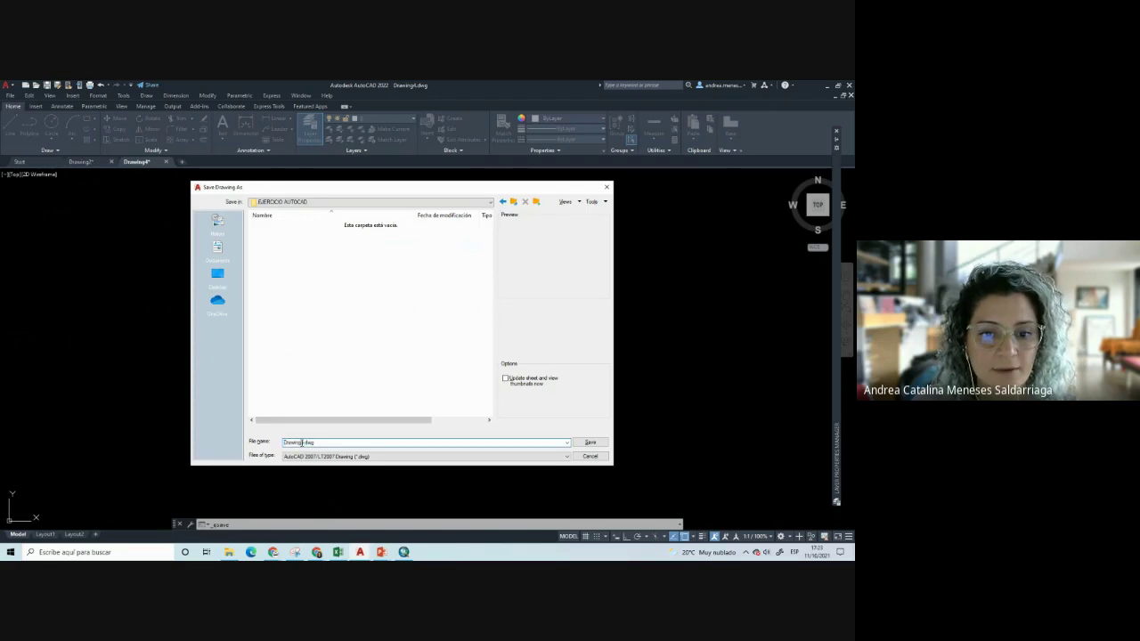
pyautogui.doubleClick(300, 442)
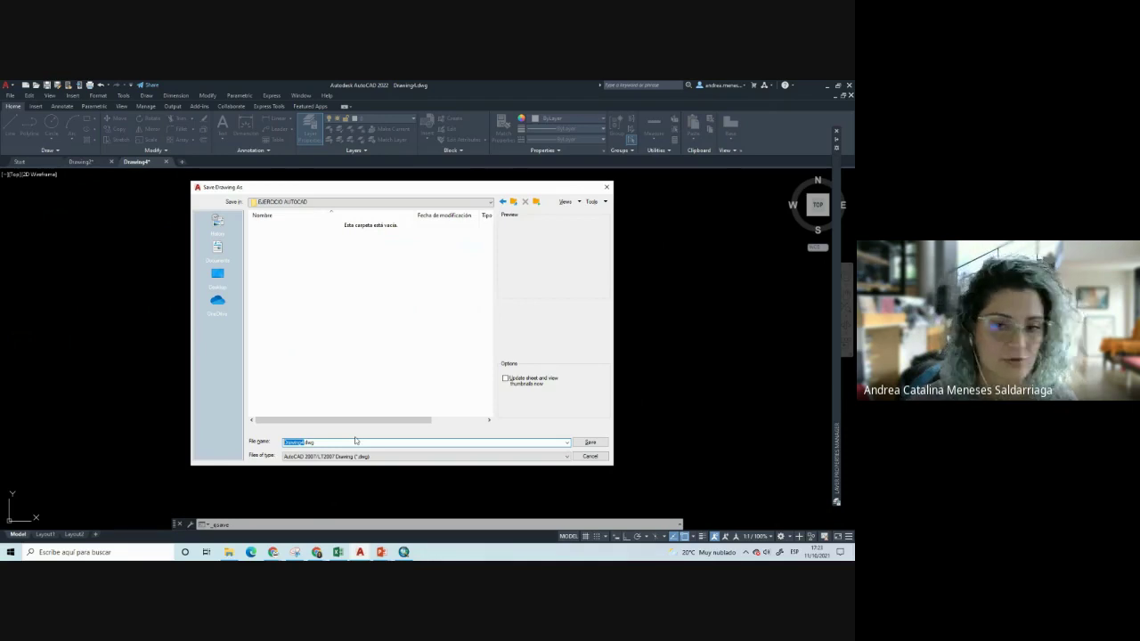
pyautogui.click(303, 441)
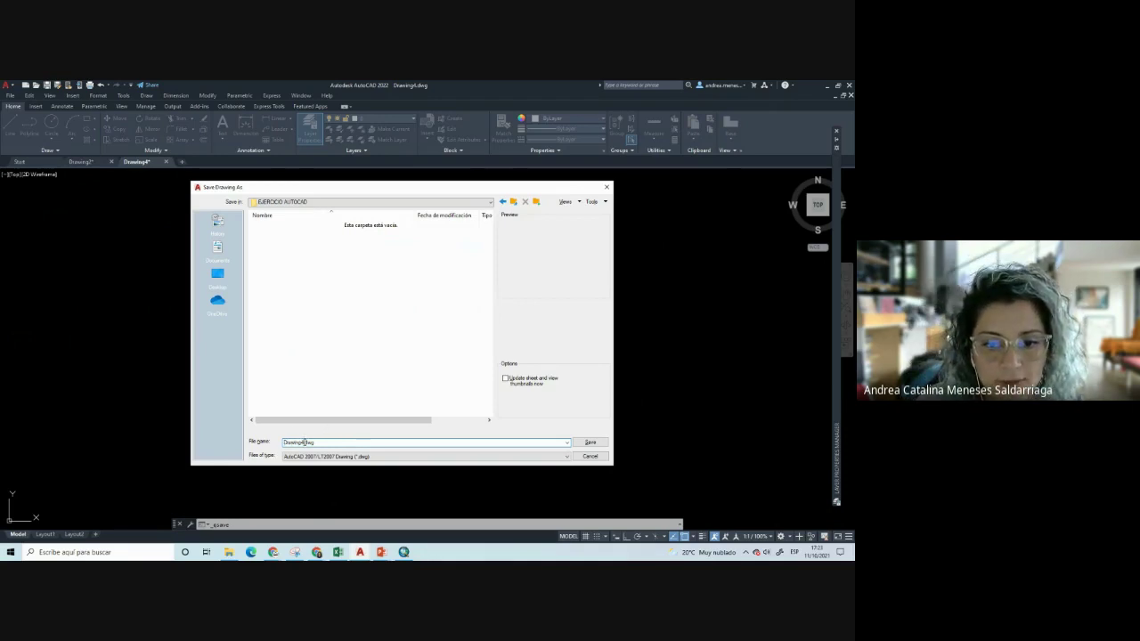
pyautogui.moveTo(300, 441); pyautogui.dragTo(280, 443)
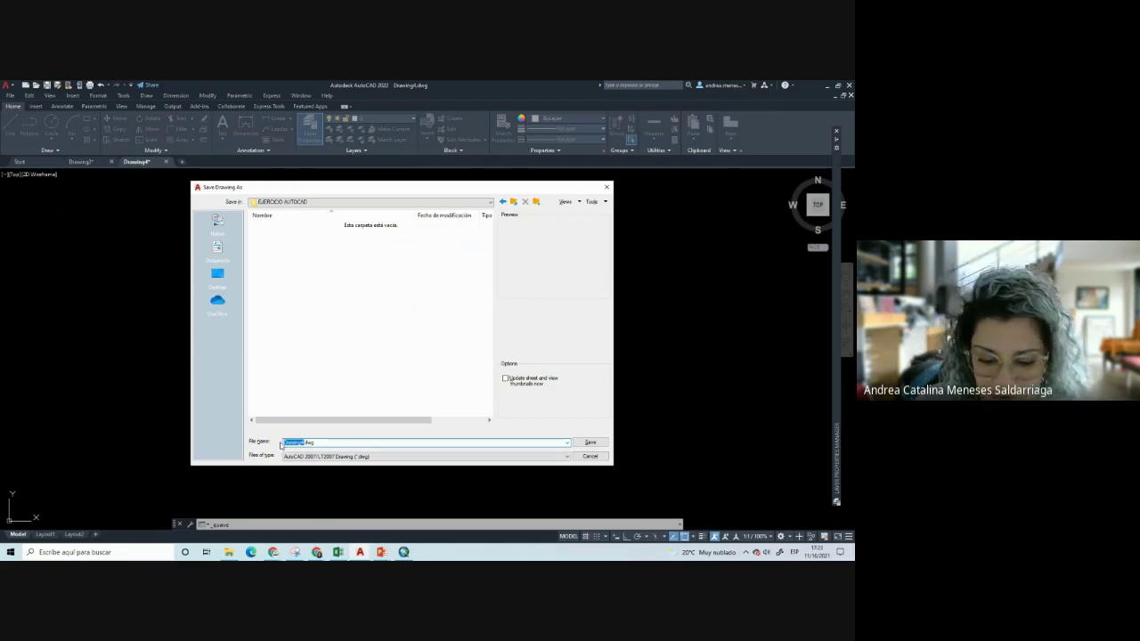
pyautogui.write('LOTE CEJA OCT')
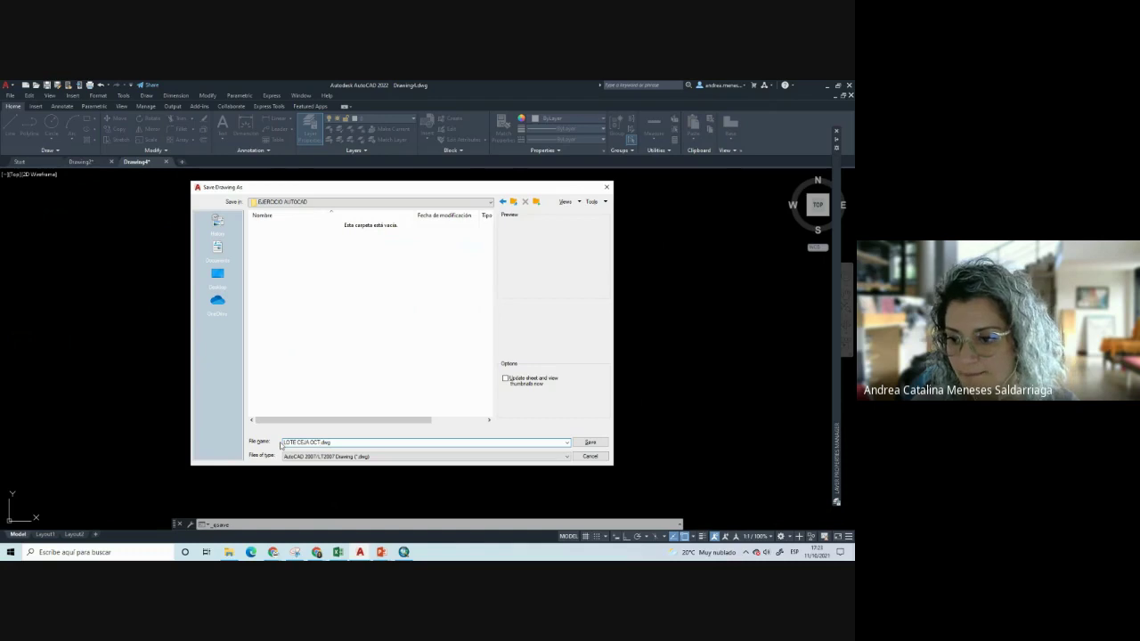
pyautogui.write('18_2021')
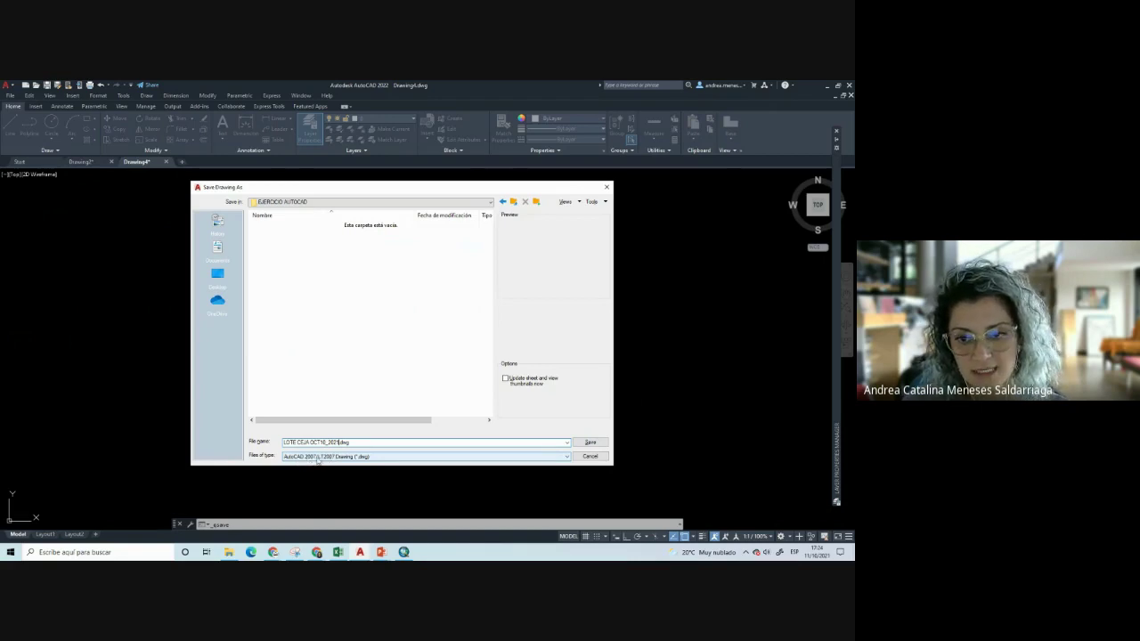
# Save the drawing as LOTE CEJA OCT10_2021.dwg in E:\autocad\EJERCICIO AUTOCAD, then zoom out
pyautogui.click(590, 441)
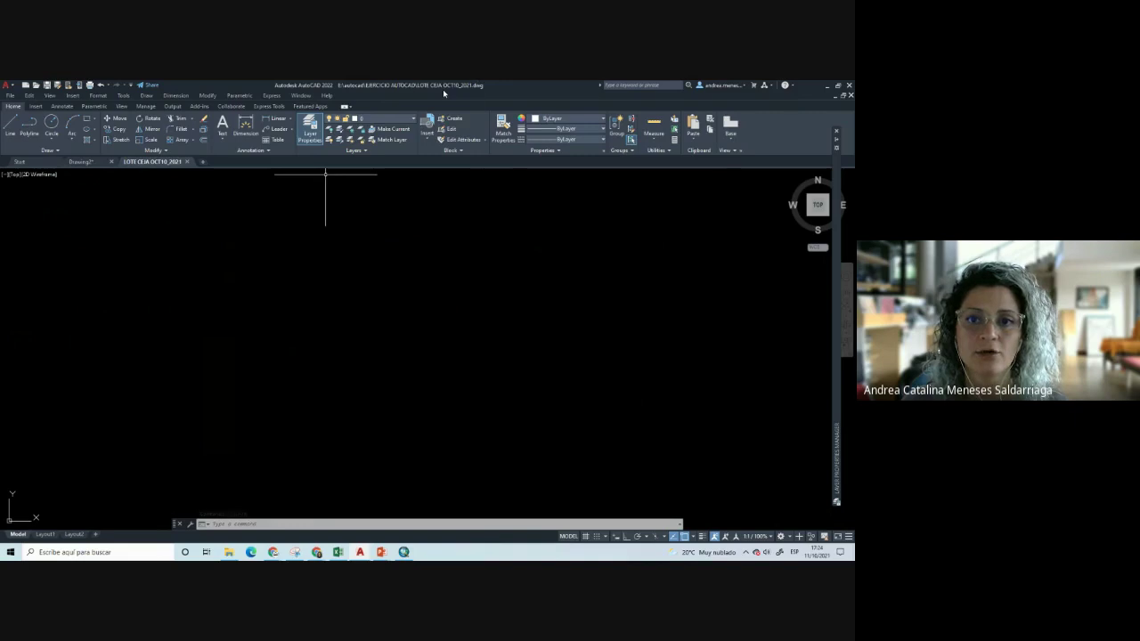
pyautogui.scroll(-3, 369, 297)
pyautogui.moveTo(368, 297); pyautogui.dragTo(370, 331, button='middle')
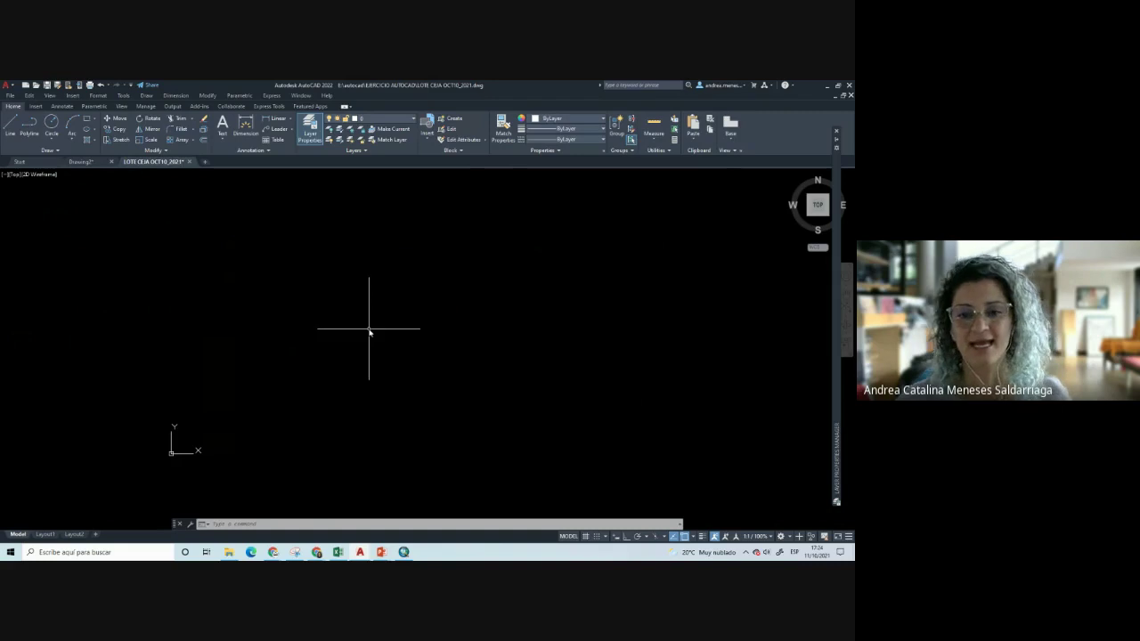
# Toggle Ortho mode on the status bar several times
pyautogui.click(626, 540)
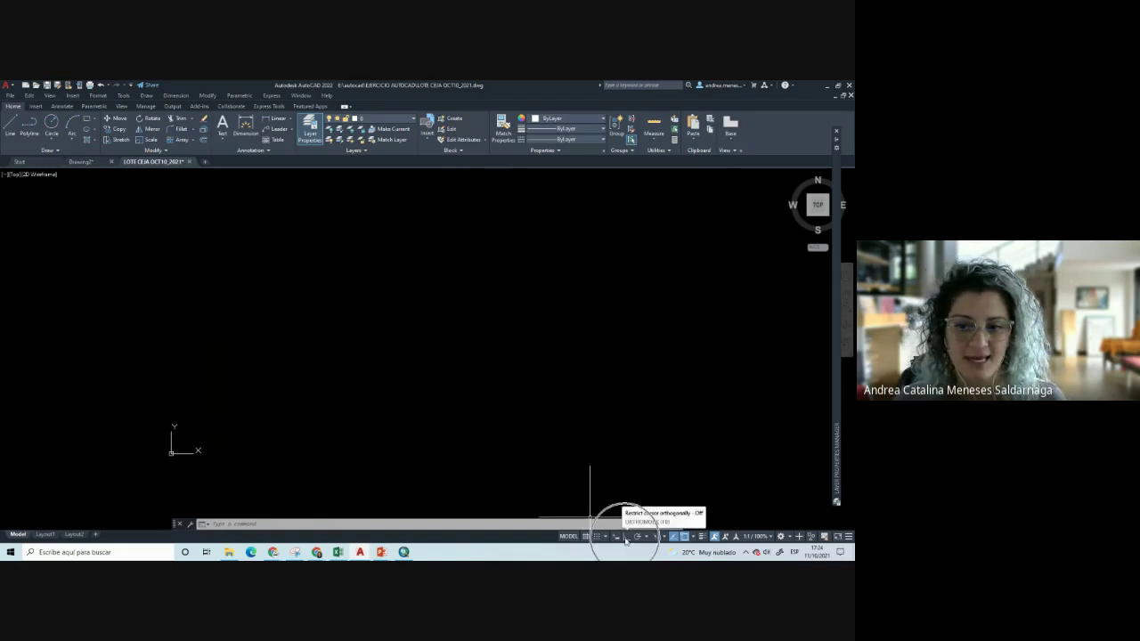
pyautogui.click(626, 540)
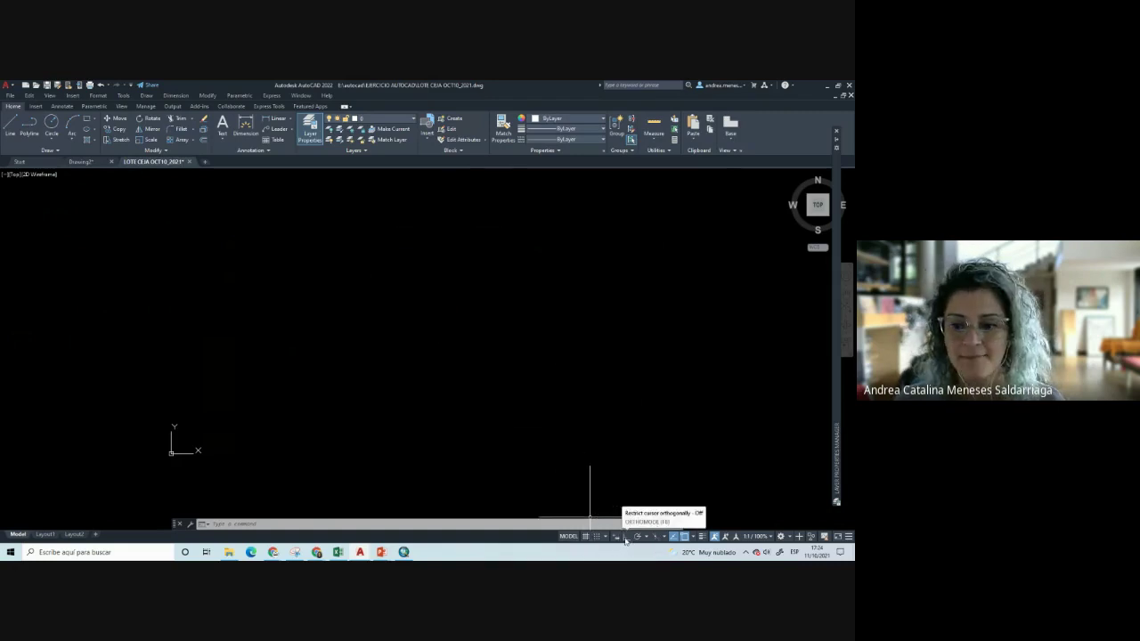
pyautogui.click(625, 541)
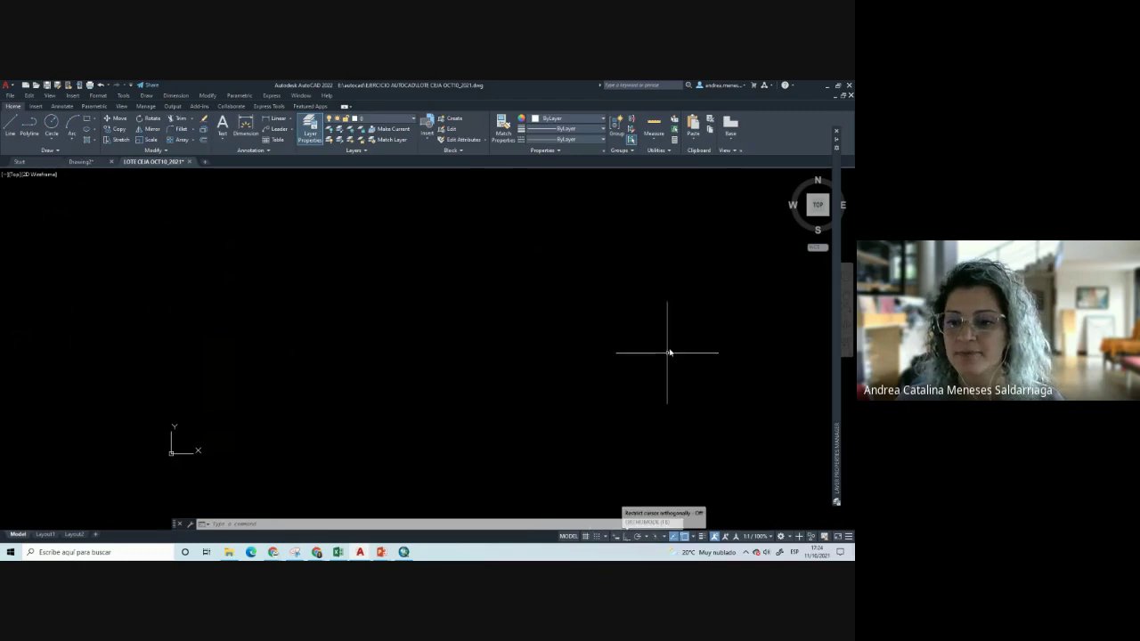
# Switch object snap back on and open its list of snap modes
pyautogui.click(692, 539)
pyautogui.click(692, 538)
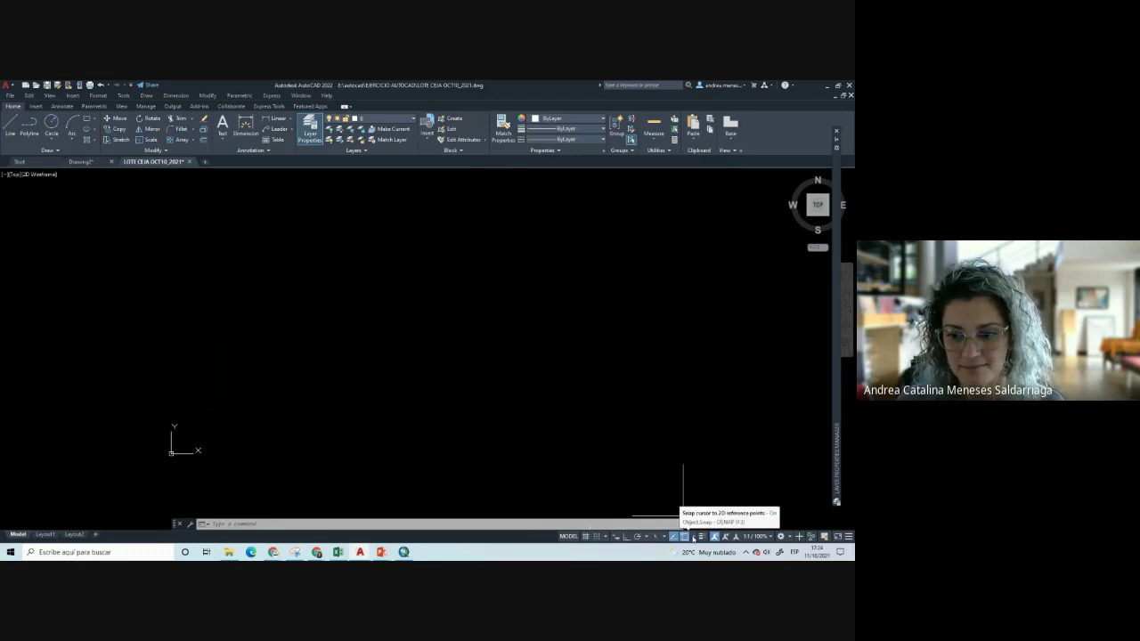
pyautogui.click(690, 538)
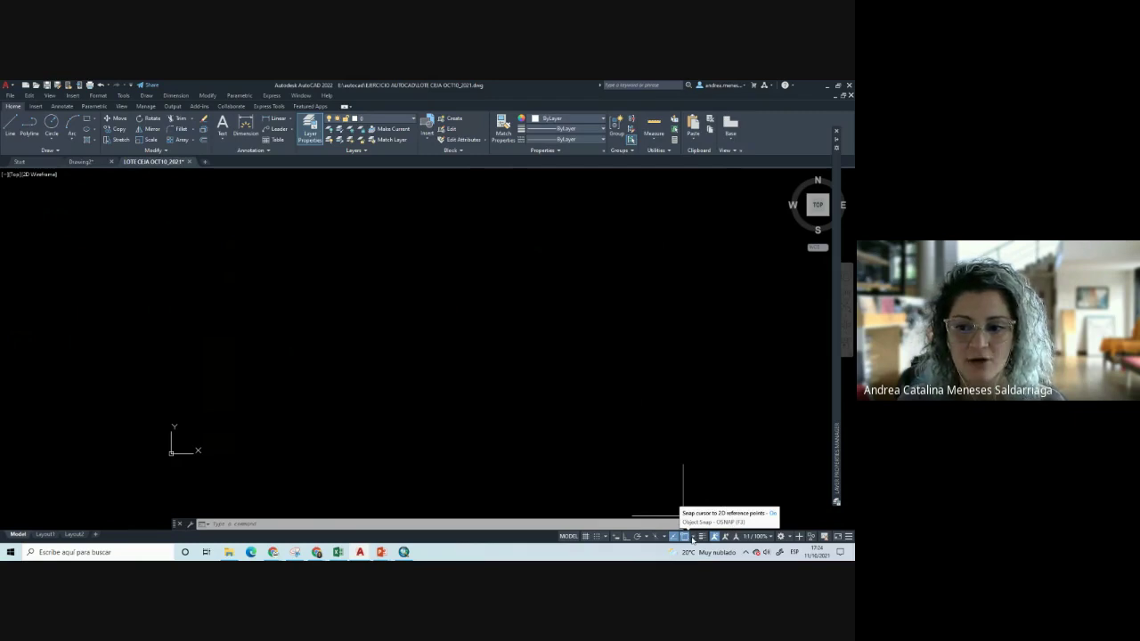
pyautogui.click(693, 539)
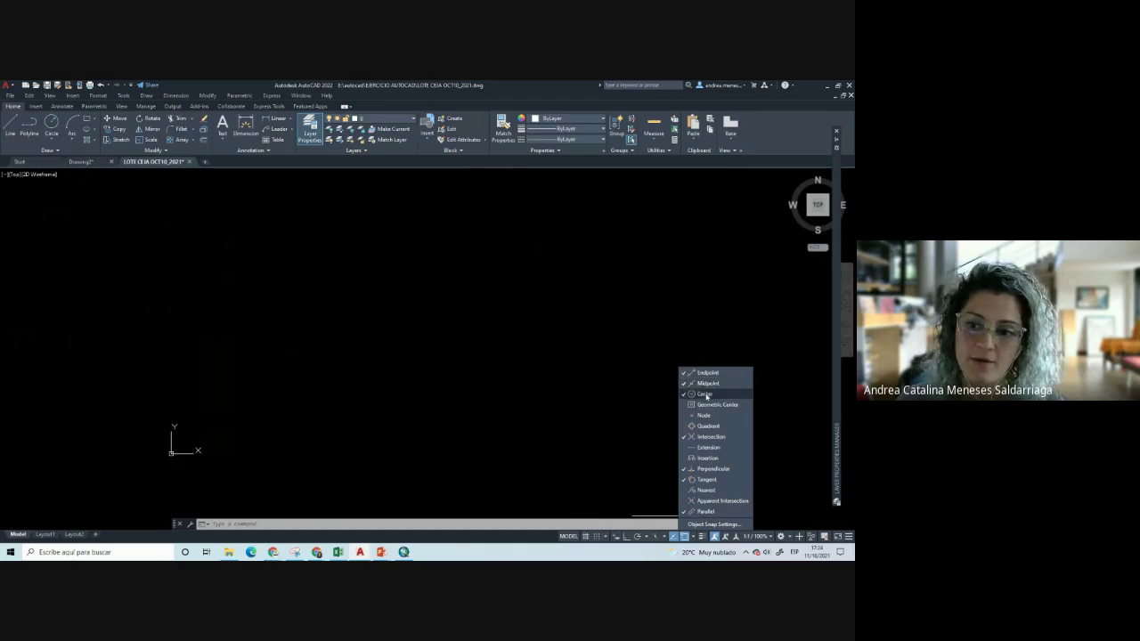
# Enable Tangent and Parallel snaps, then confirm the object snap modes in Drafting Settings
pyautogui.click(709, 480)
pyautogui.click(705, 512)
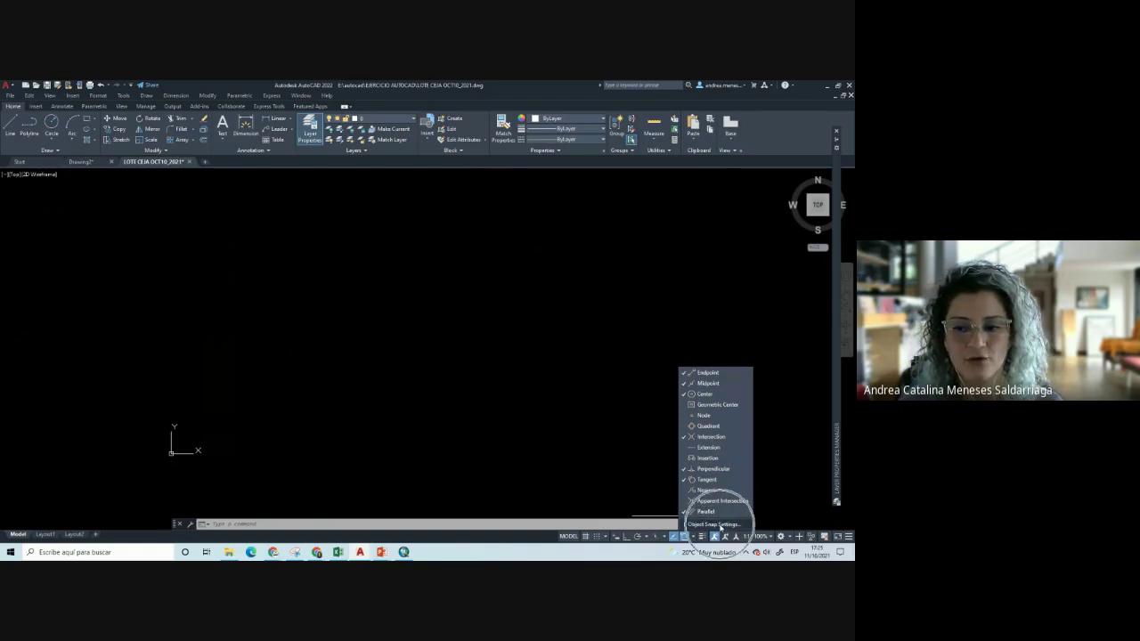
pyautogui.click(717, 525)
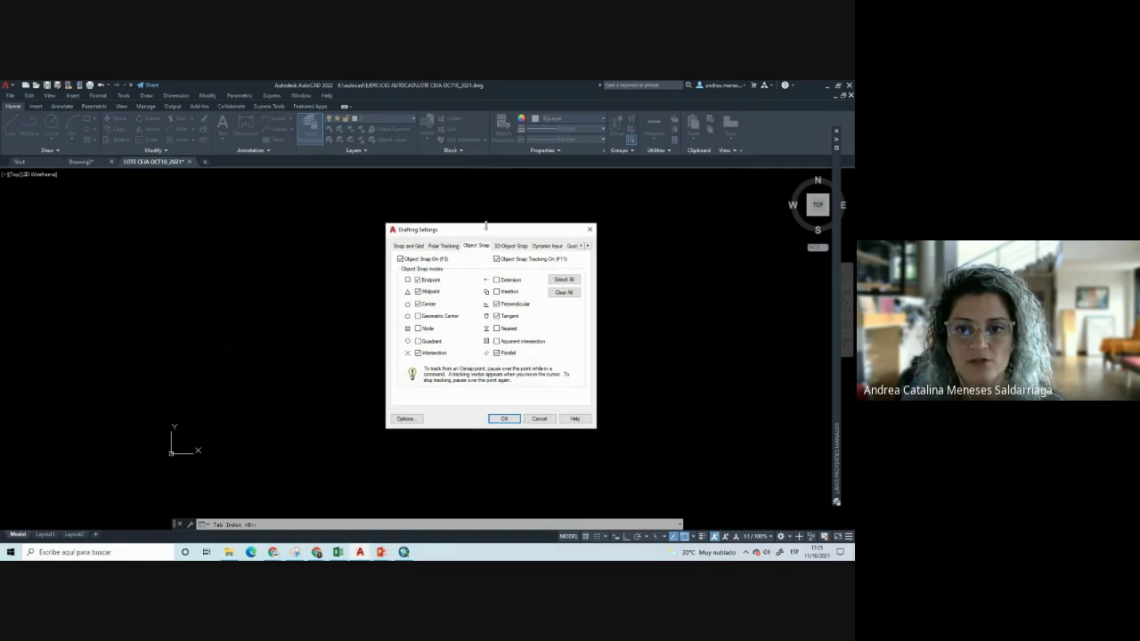
pyautogui.moveTo(478, 230); pyautogui.dragTo(456, 230)
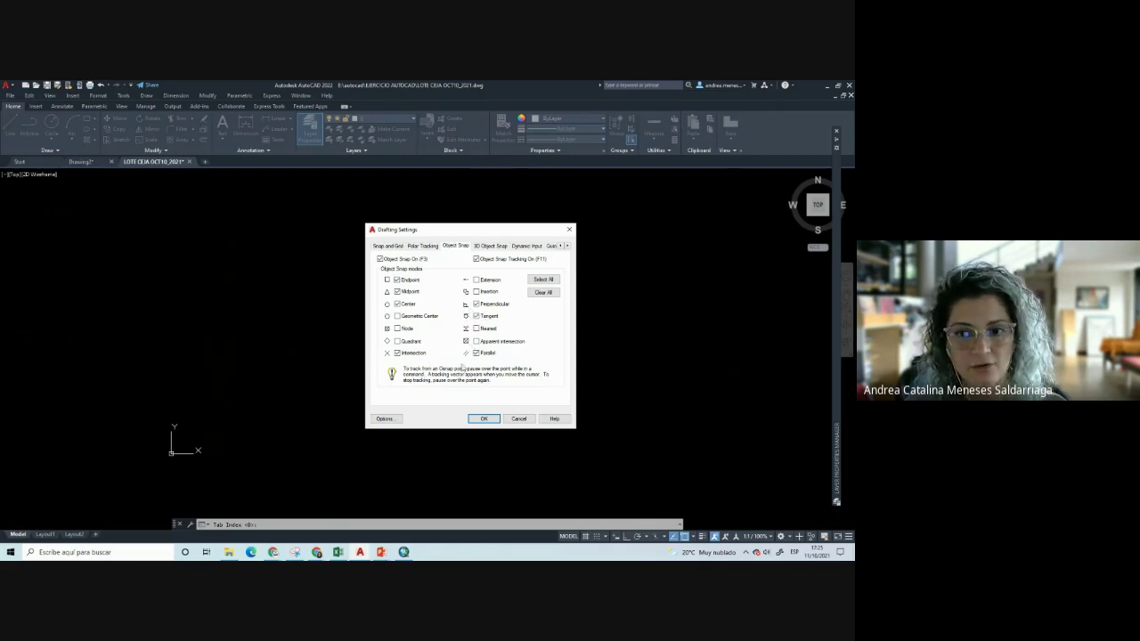
pyautogui.click(482, 420)
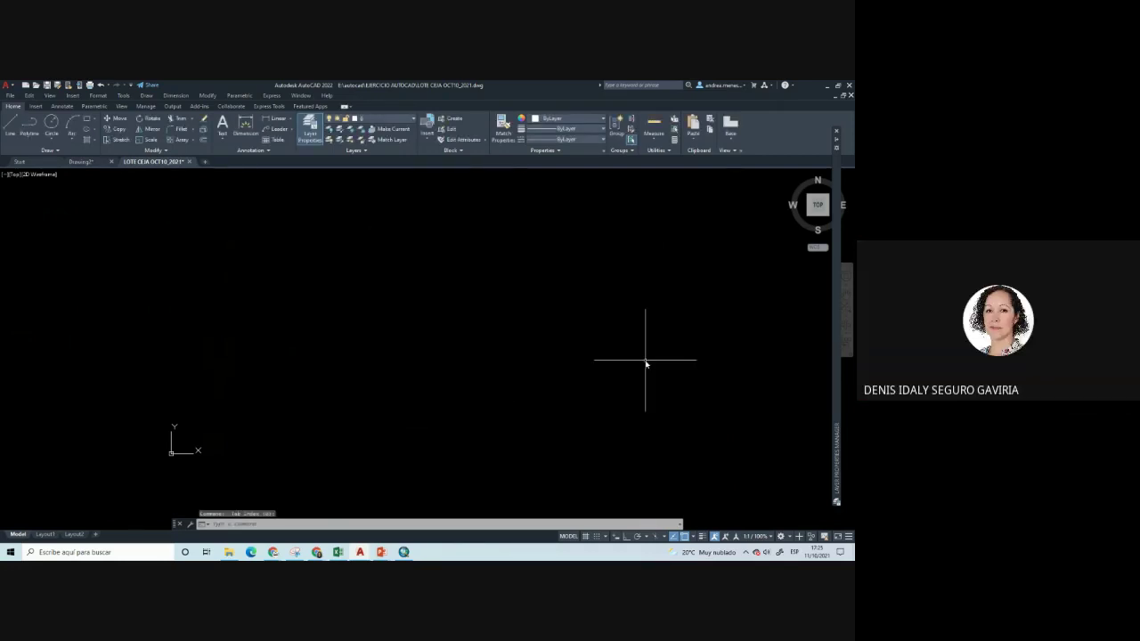
pyautogui.scroll(-2, 550, 413)
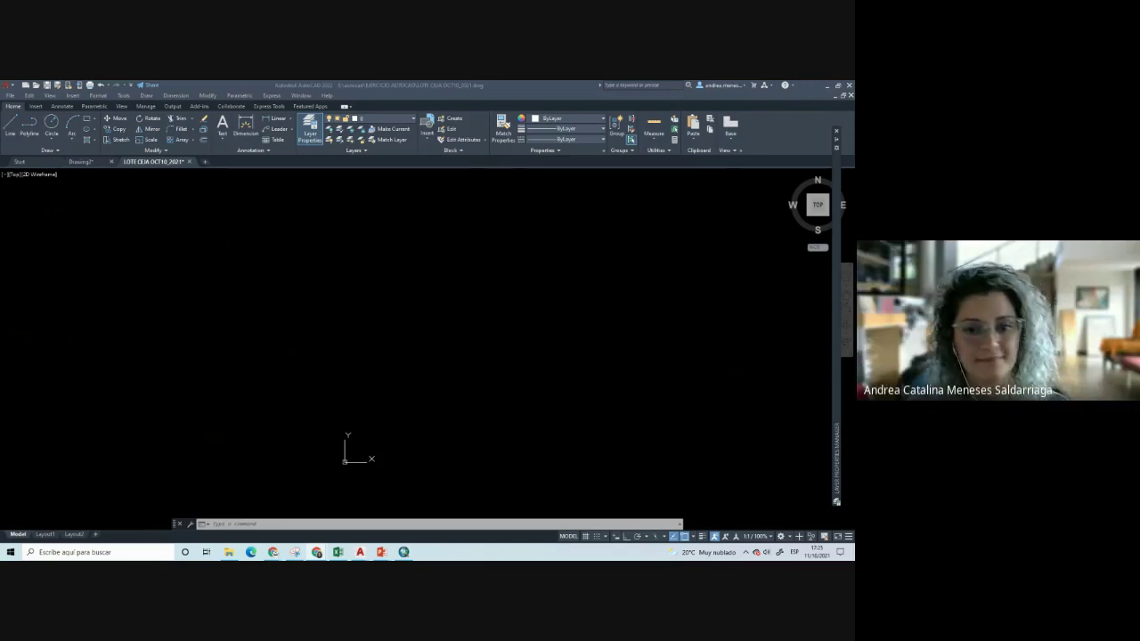
pyautogui.click(423, 403)
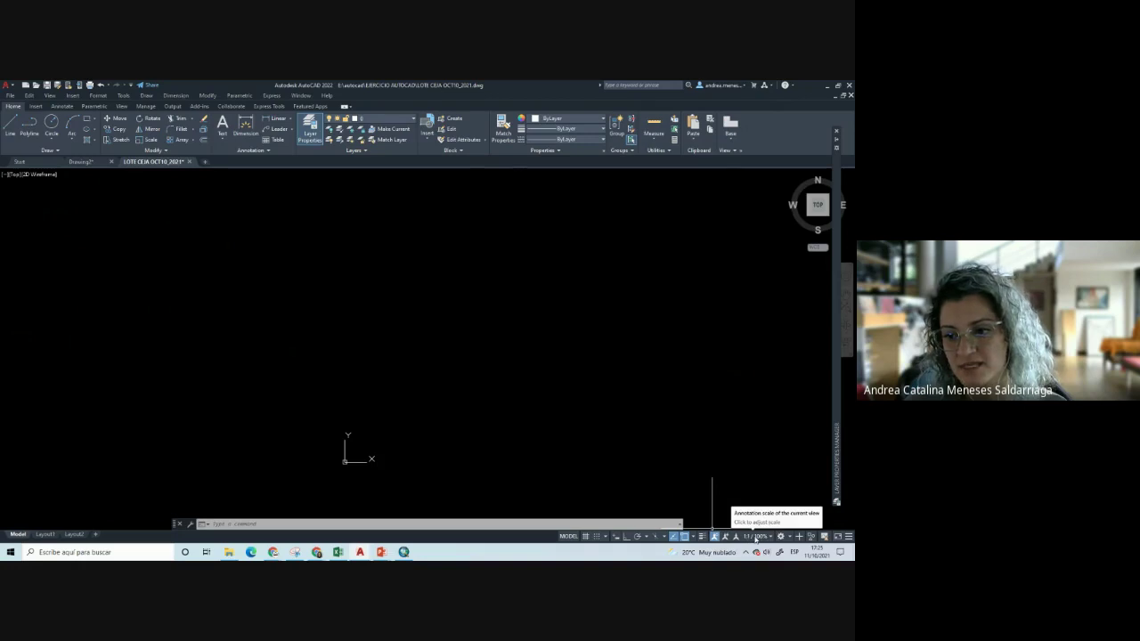
pyautogui.click(769, 538)
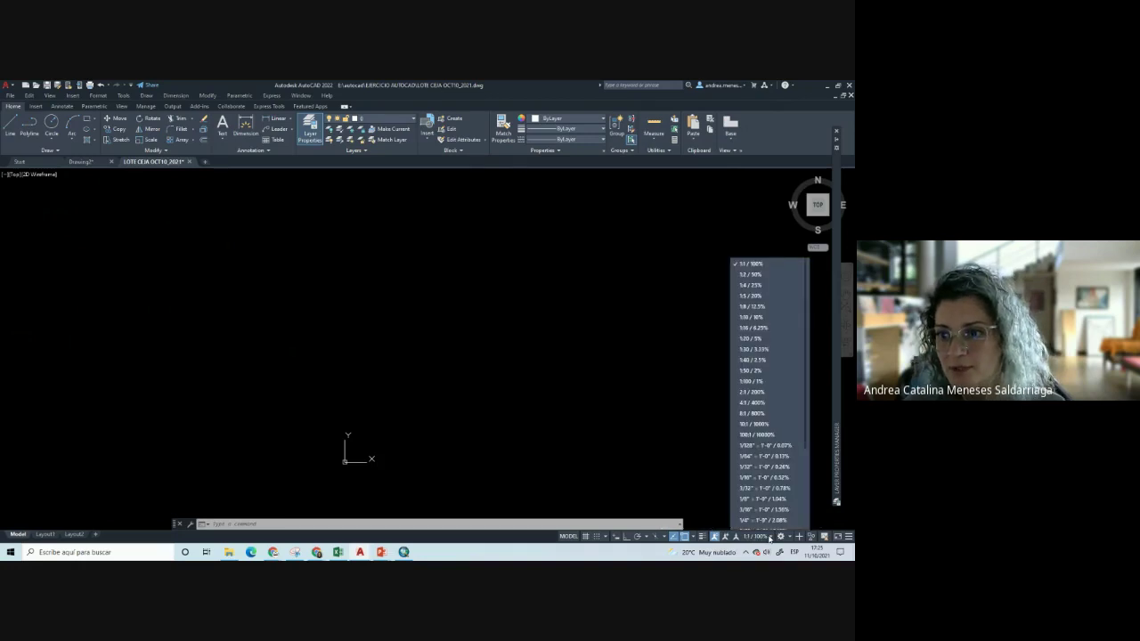
pyautogui.click(769, 538)
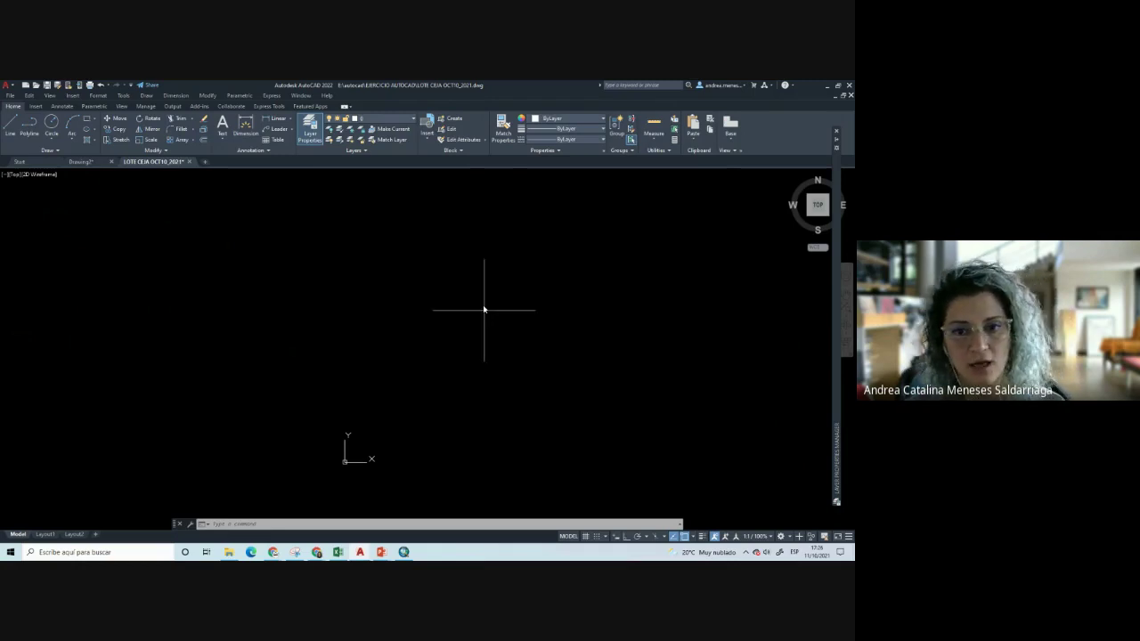
pyautogui.click(11, 125)
pyautogui.click(259, 308)
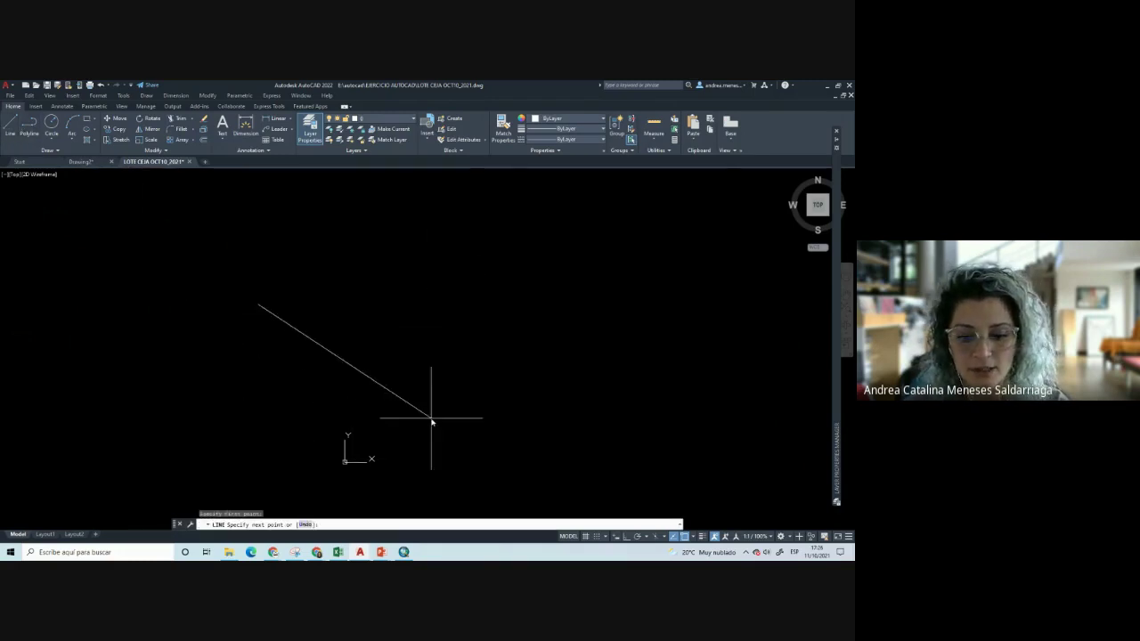
pyautogui.press('F8')
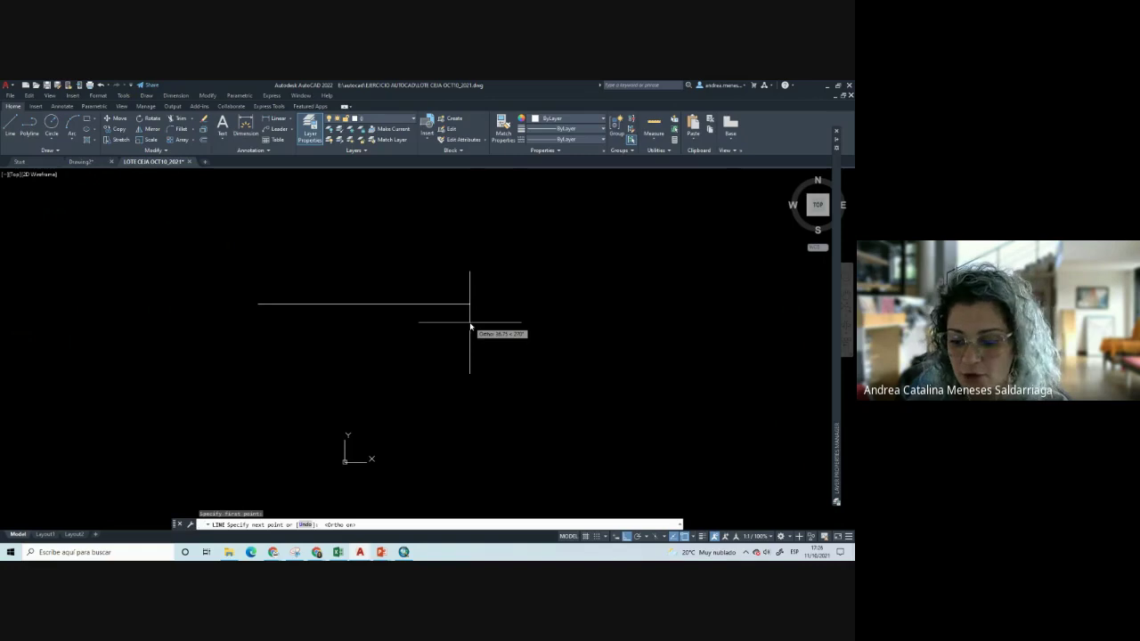
pyautogui.write('1')
pyautogui.press('Return')
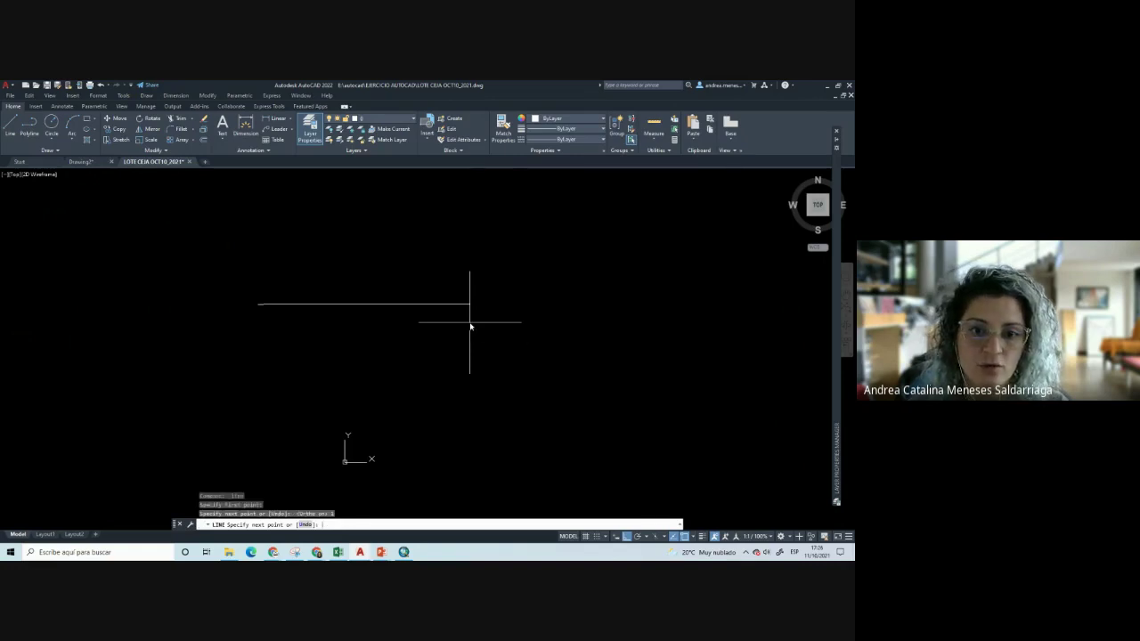
pyautogui.scroll(5, 240, 283)
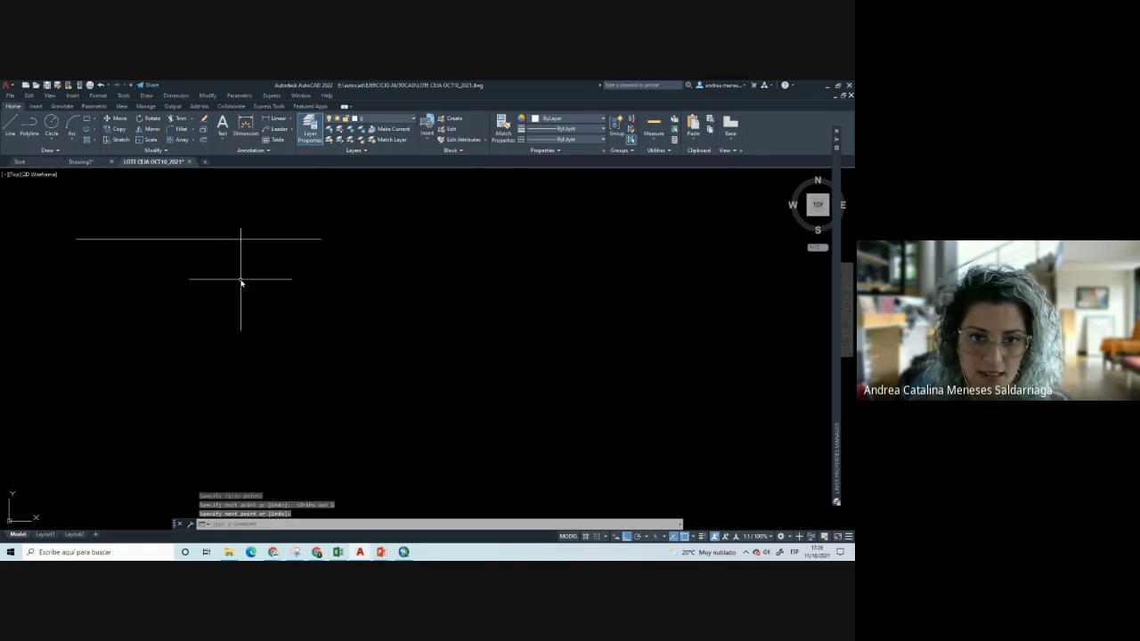
pyautogui.press('Escape')
pyautogui.moveTo(267, 356); pyautogui.dragTo(223, 280)
pyautogui.press('Delete')
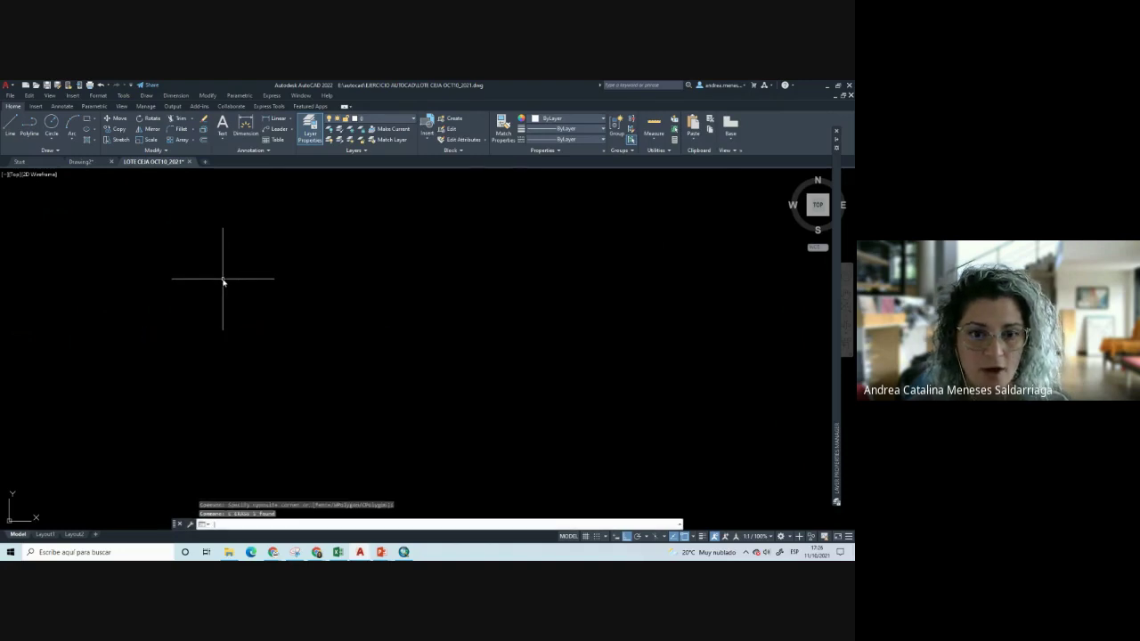
pyautogui.scroll(-5, 403, 323)
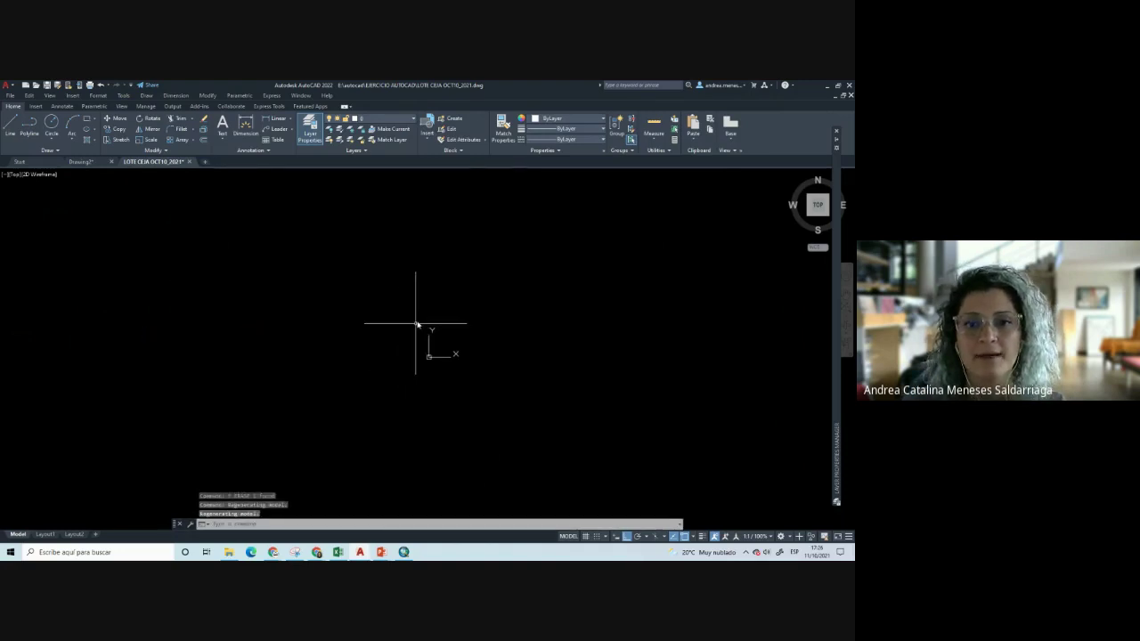
pyautogui.moveTo(419, 324); pyautogui.dragTo(304, 371, button='middle')
pyautogui.press('Escape')
pyautogui.press('Escape')
pyautogui.press('Escape')
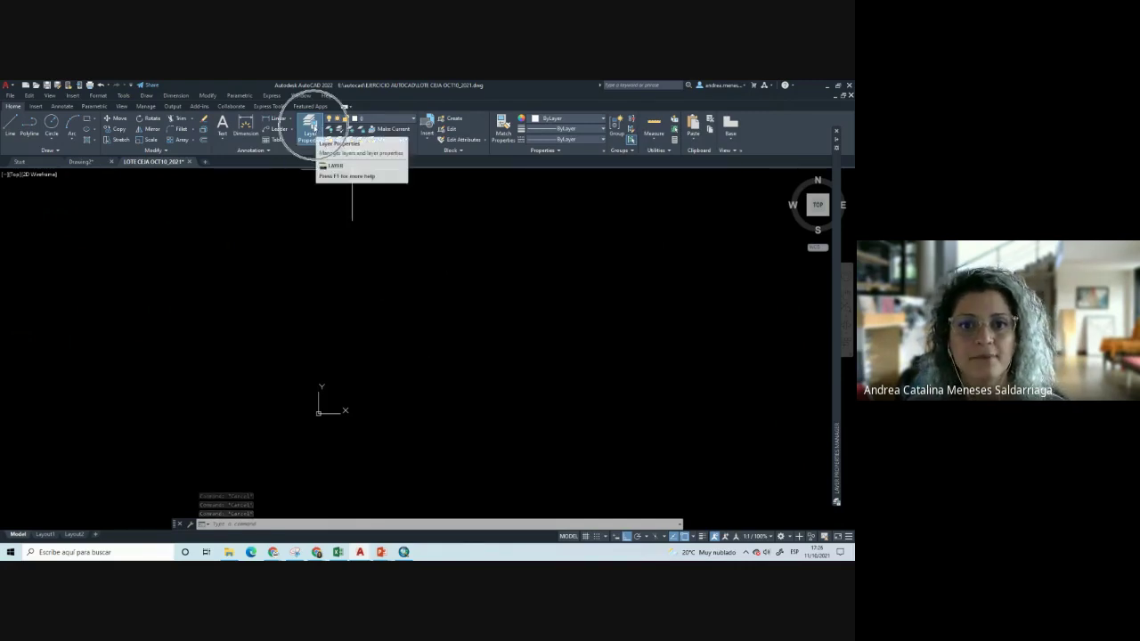
# Reopen the Layer Properties Manager and add new layers, naming one ACOTADO
pyautogui.click(310, 129)
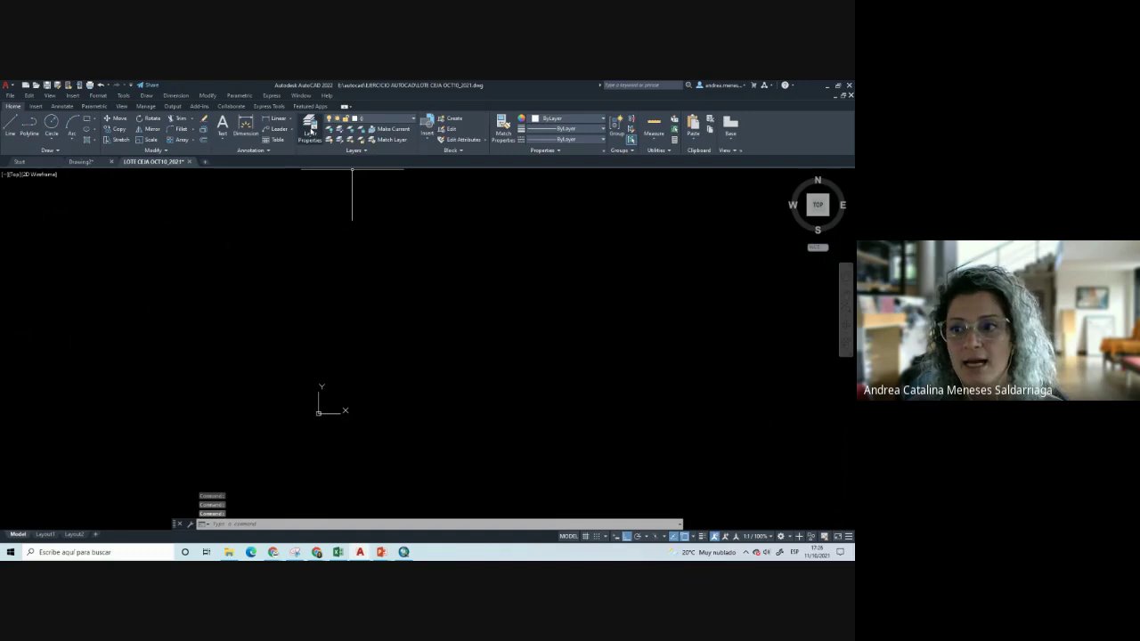
pyautogui.click(310, 131)
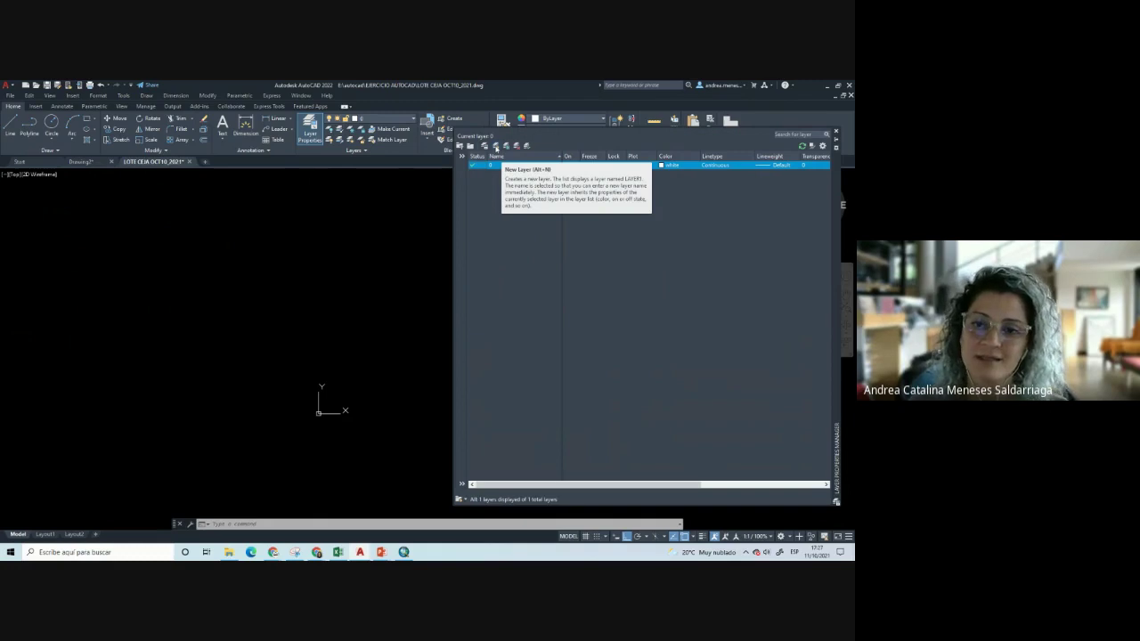
pyautogui.click(497, 148)
pyautogui.write('LINDERO')
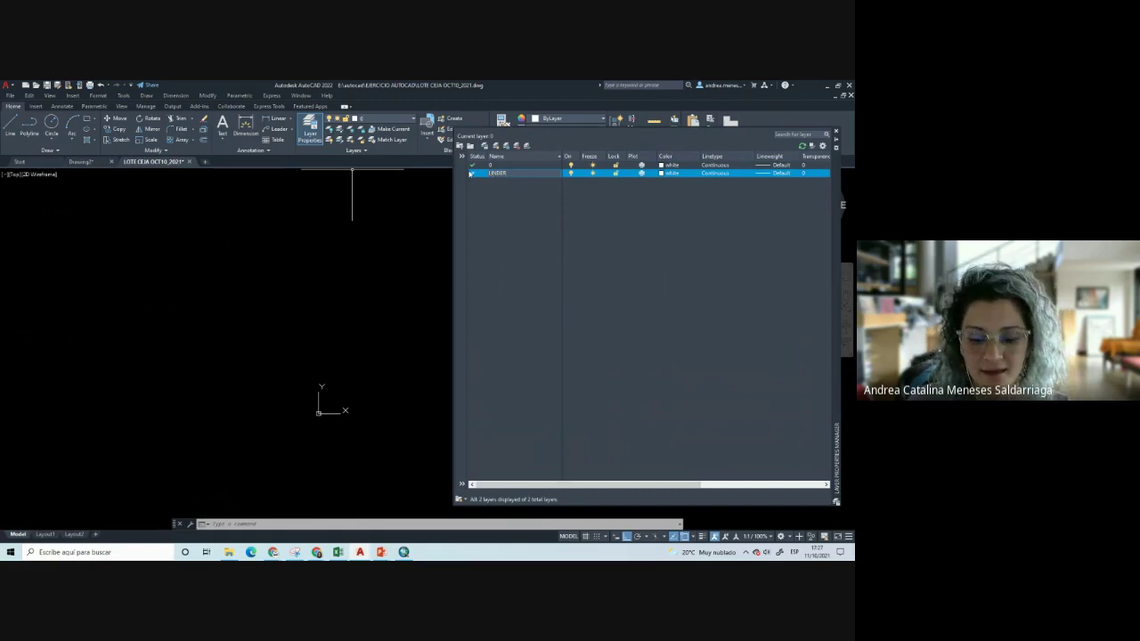
pyautogui.write('S')
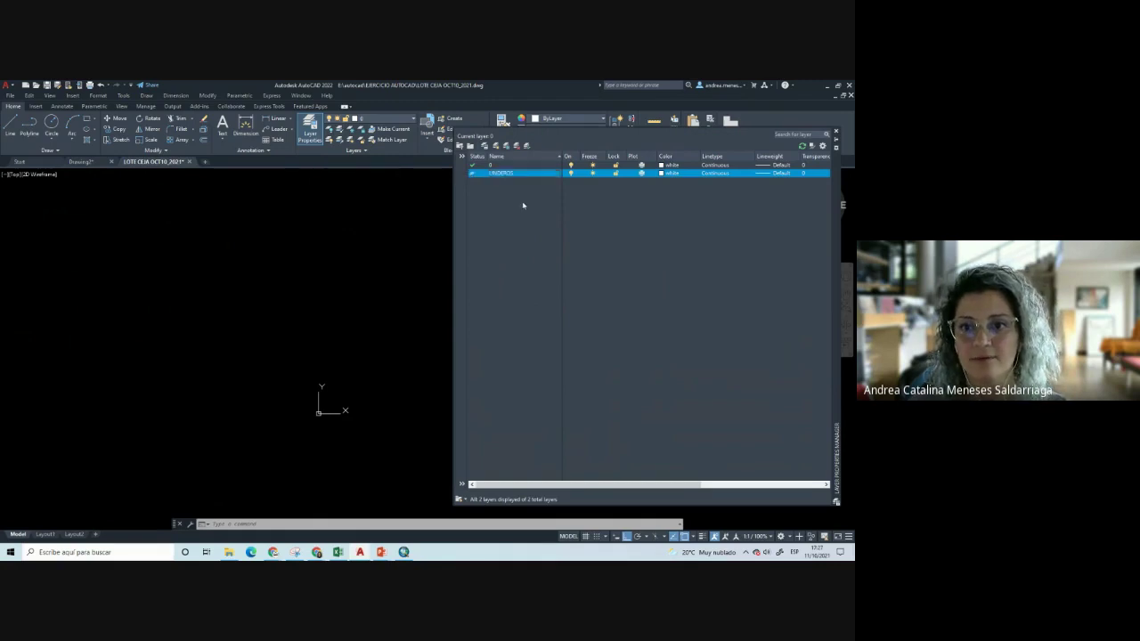
pyautogui.click(495, 146)
pyautogui.write('COTAS')
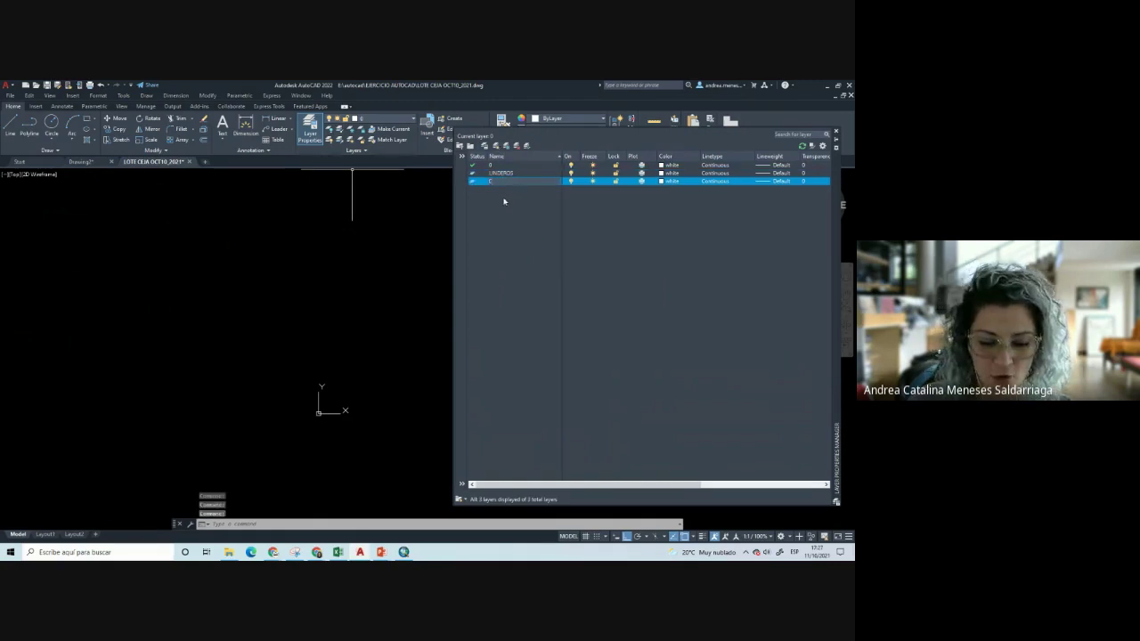
pyautogui.press('BackSpace')
pyautogui.press('BackSpace')
pyautogui.press('BackSpace')
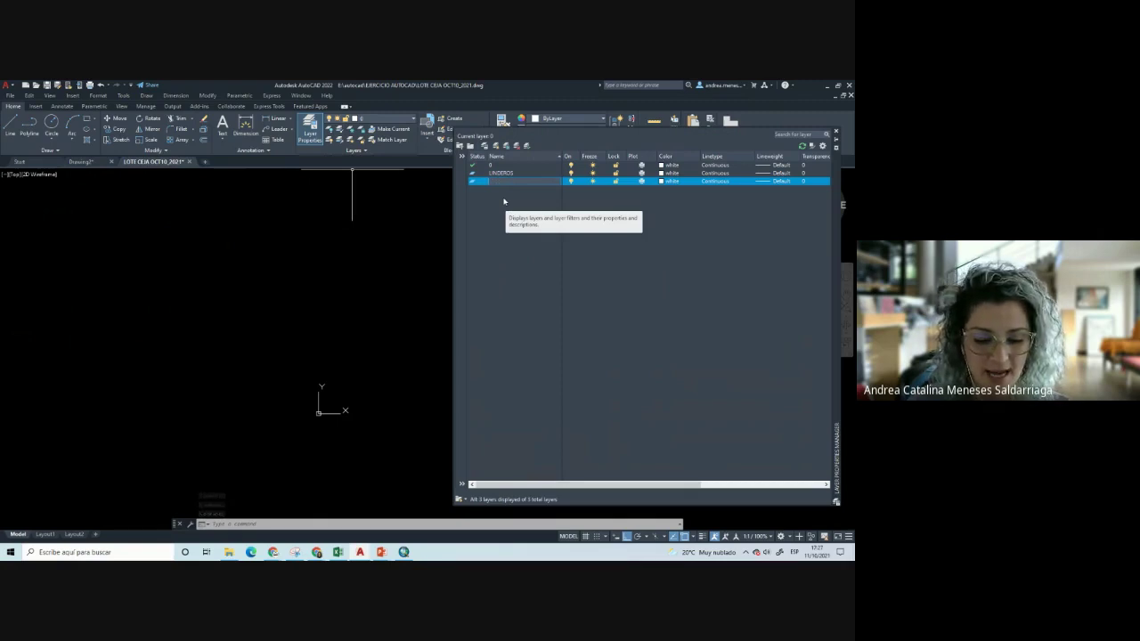
pyautogui.write('ACOTADO')
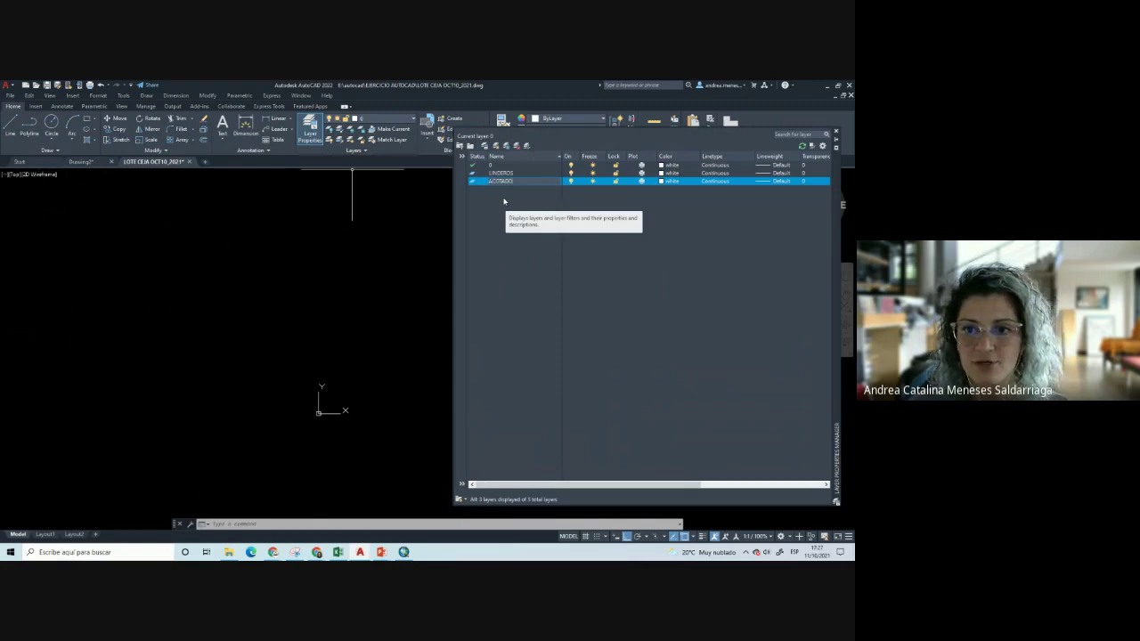
pyautogui.press('Return')
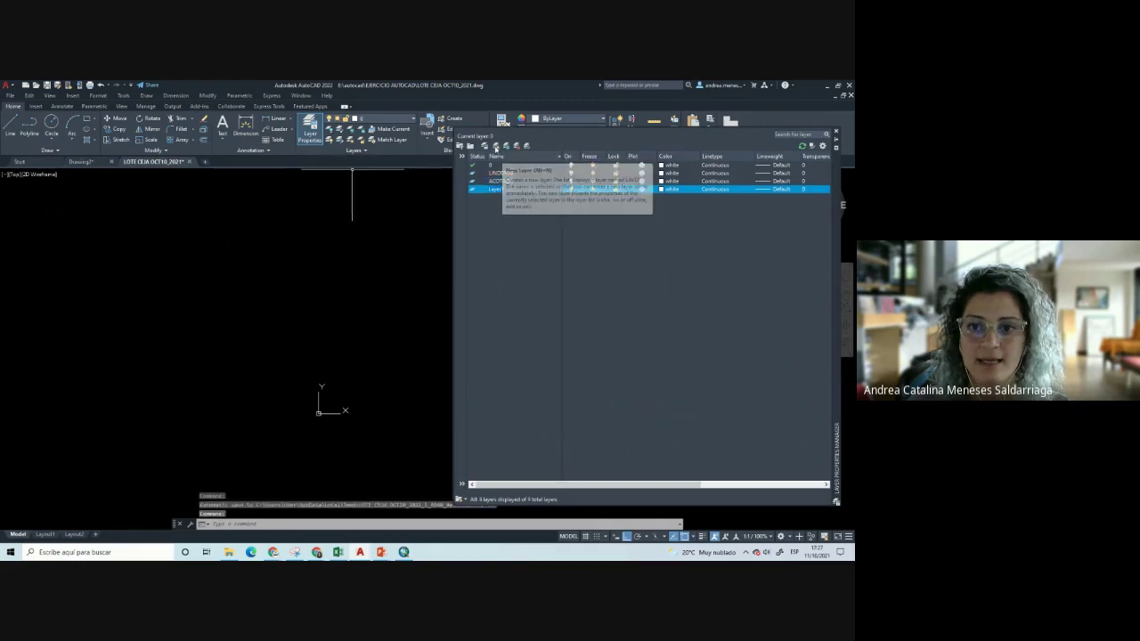
# Add the TEXTOS and ARBOLES layers and begin a FUENTES AGUA layer
pyautogui.click(495, 146)
pyautogui.write('TEXTOS')
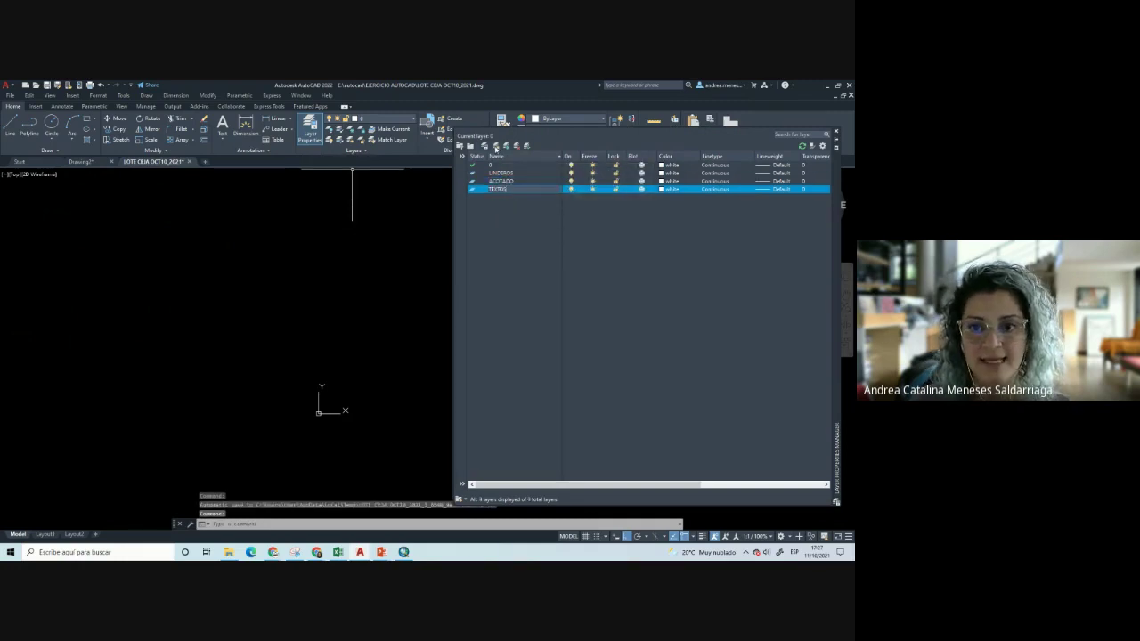
pyautogui.press('Return')
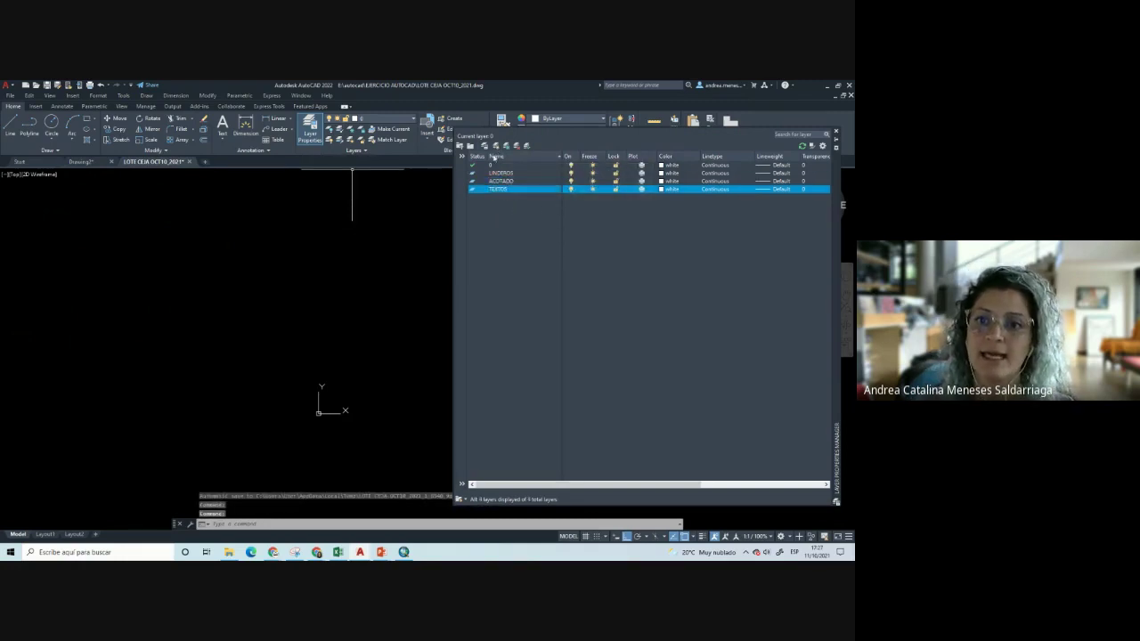
pyautogui.click(496, 146)
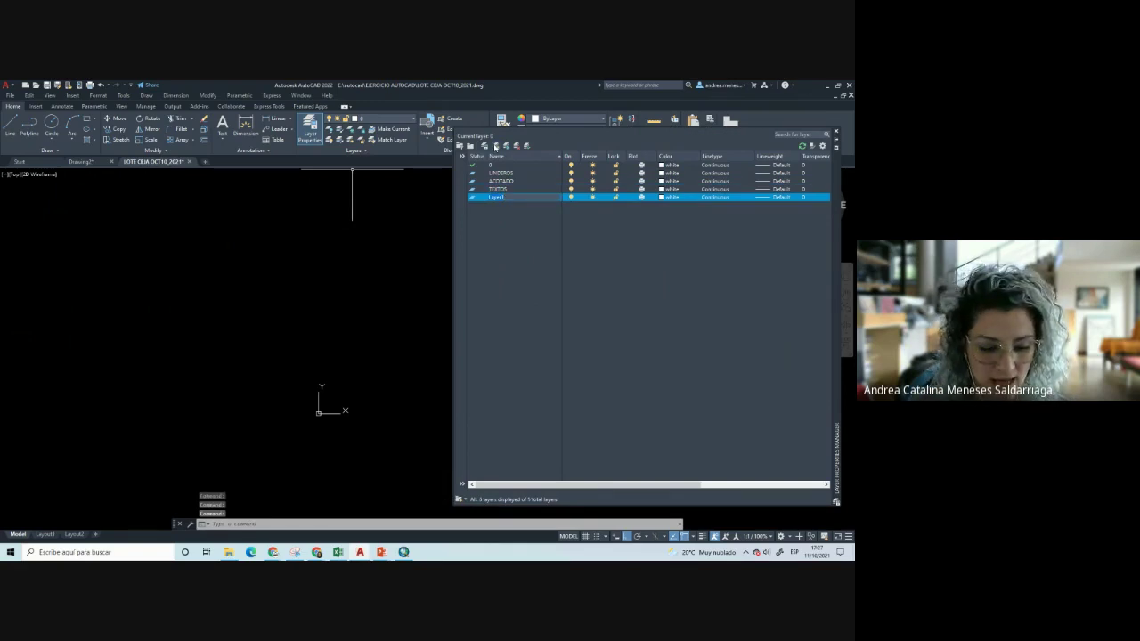
pyautogui.write('ARBOLE')
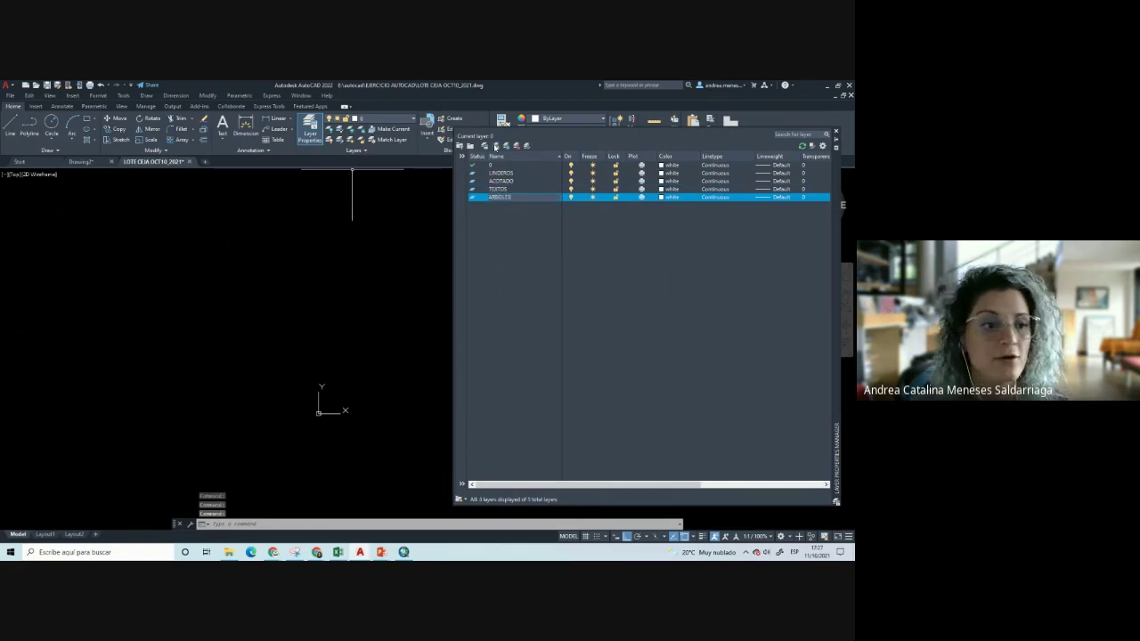
pyautogui.write('S')
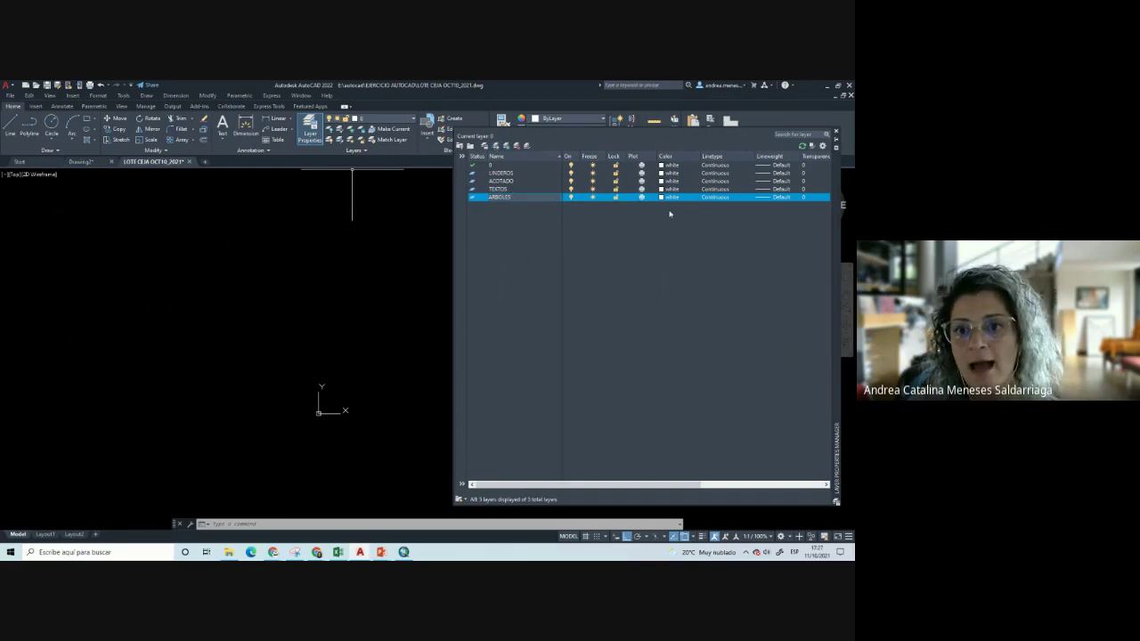
pyautogui.press('Return')
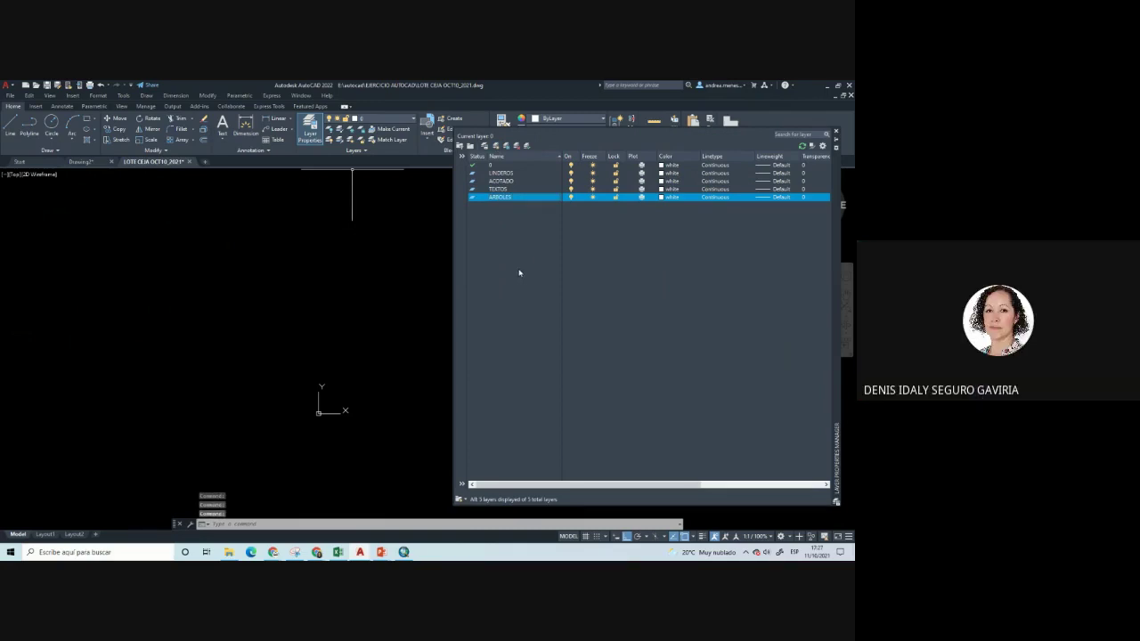
pyautogui.click(496, 146)
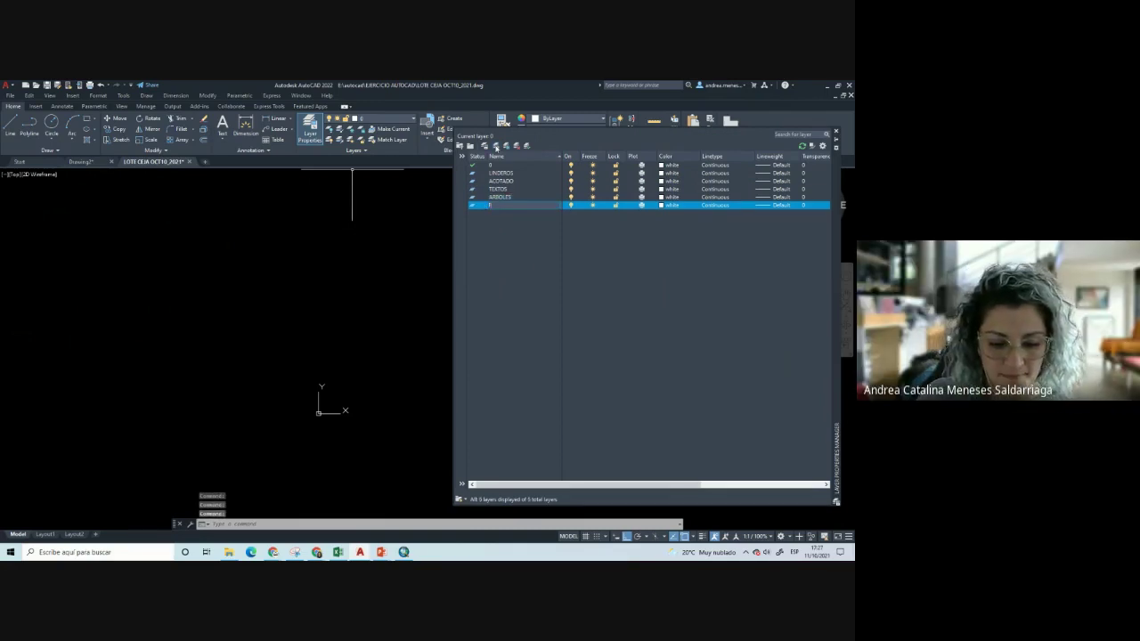
pyautogui.write('UENTE')
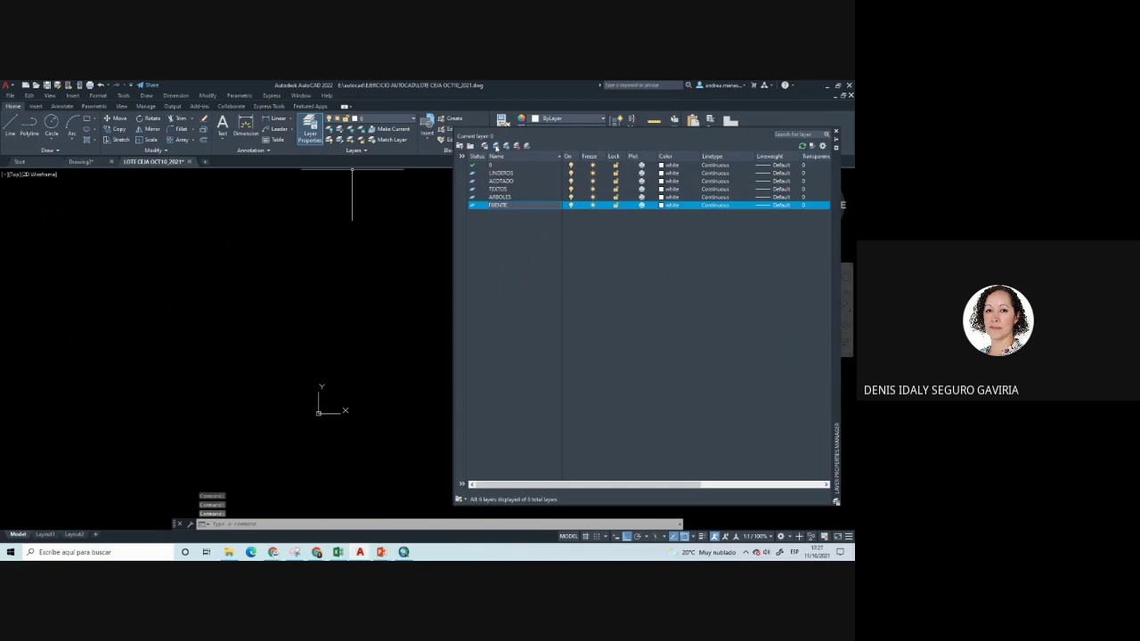
pyautogui.write('S AGUA')
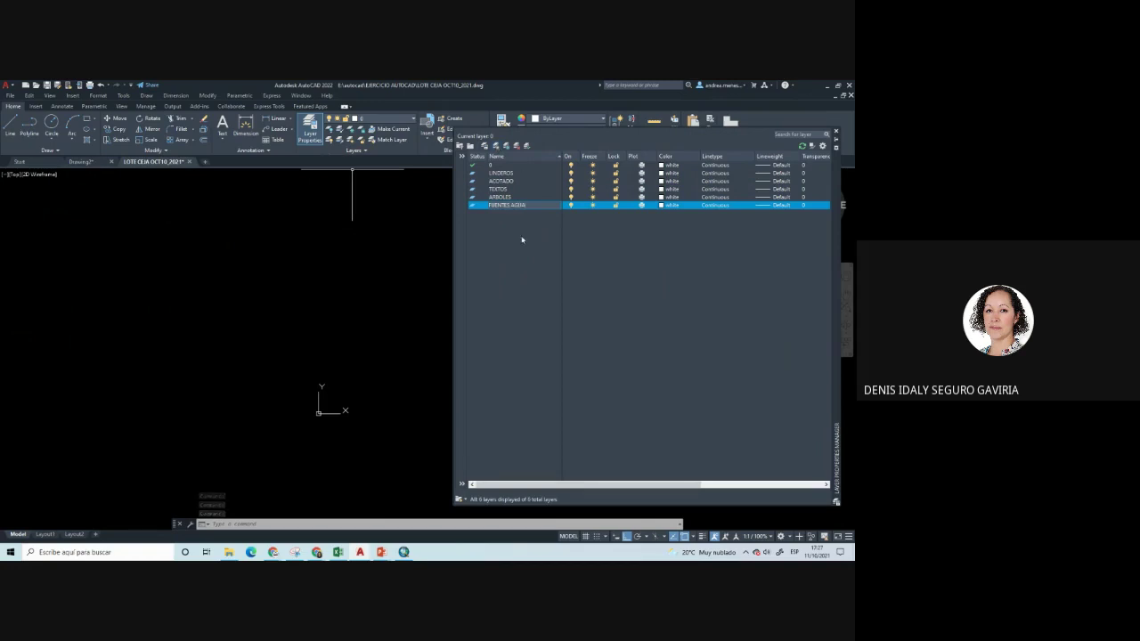
# Add the CONSTRUCCIONES, PUNTOS and SOMBREADOS layers
pyautogui.click(499, 197)
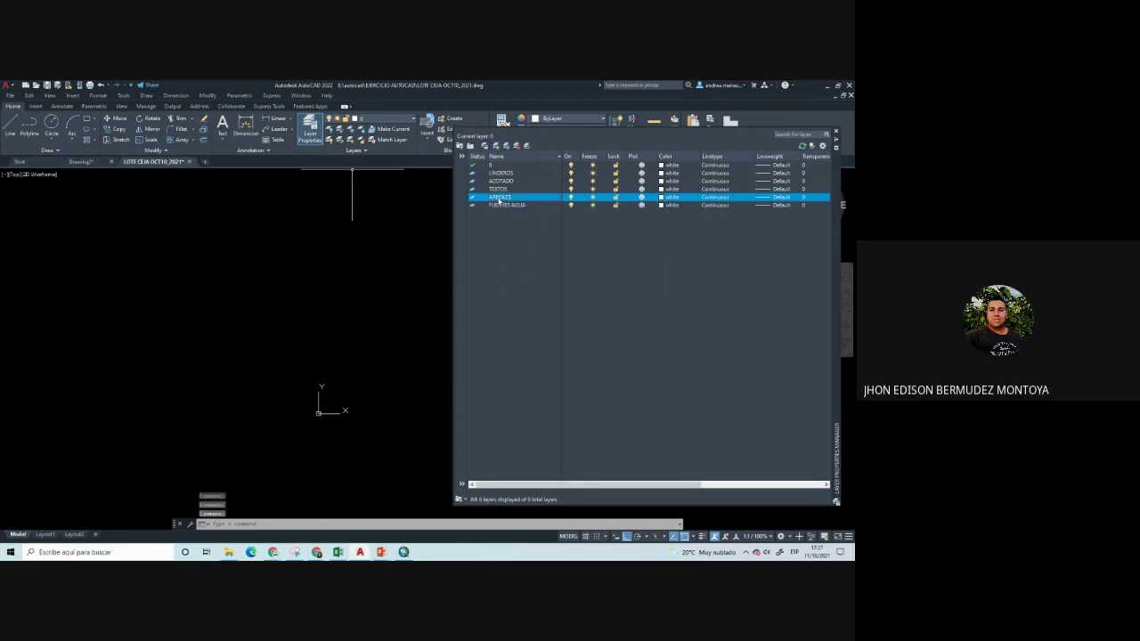
pyautogui.hotkey('alt', 'n')
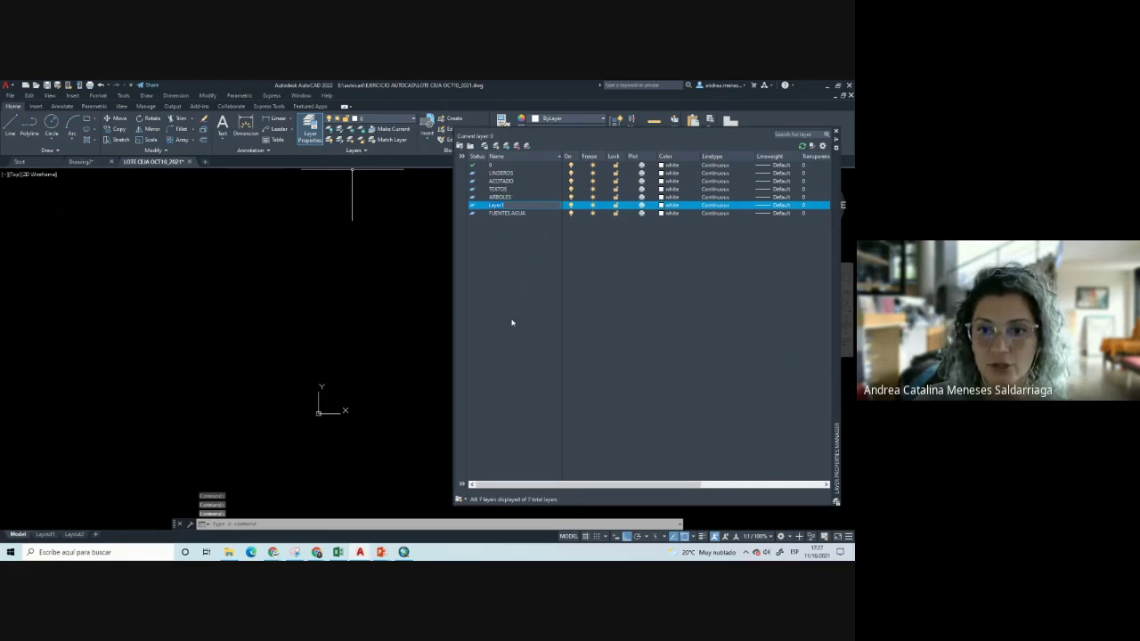
pyautogui.write('CONSTRUC')
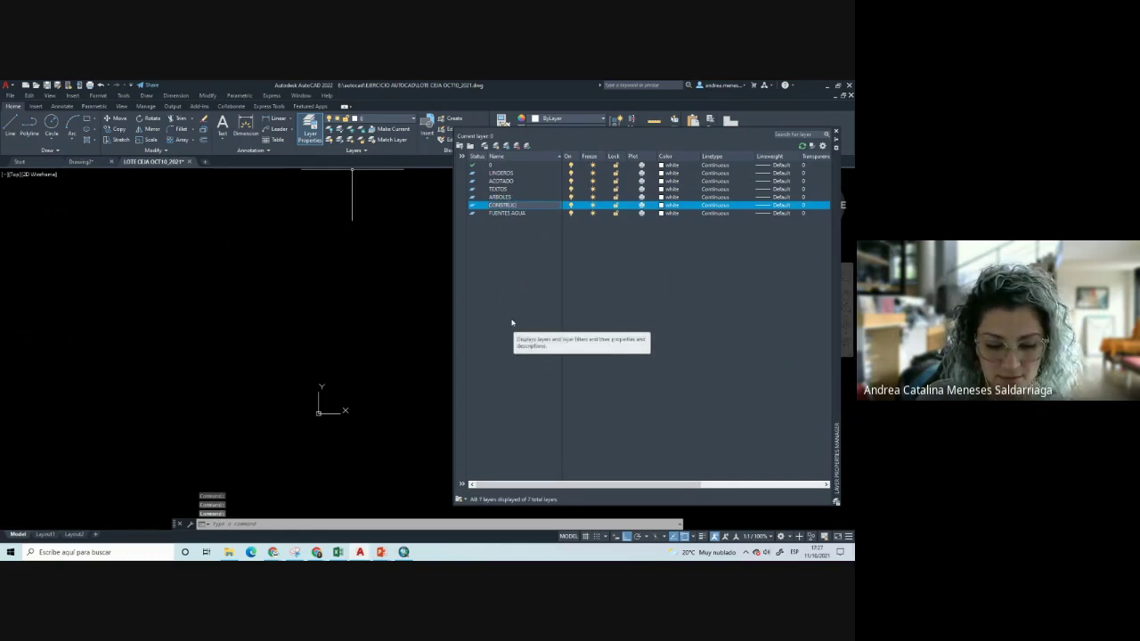
pyautogui.write('CIONES')
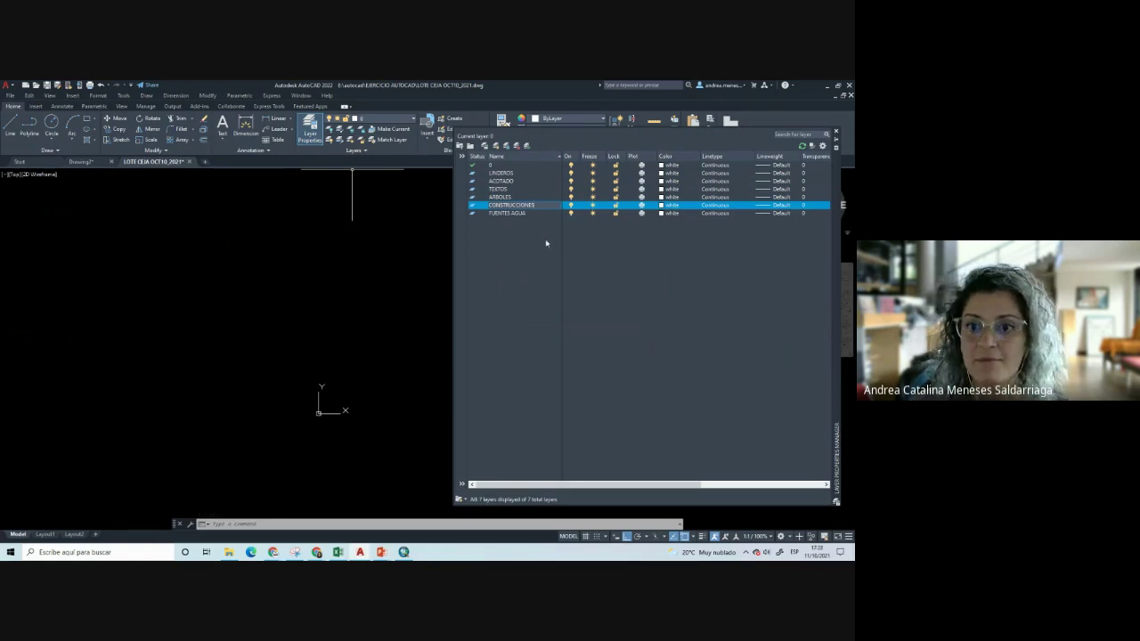
pyautogui.press('Return')
pyautogui.click(496, 146)
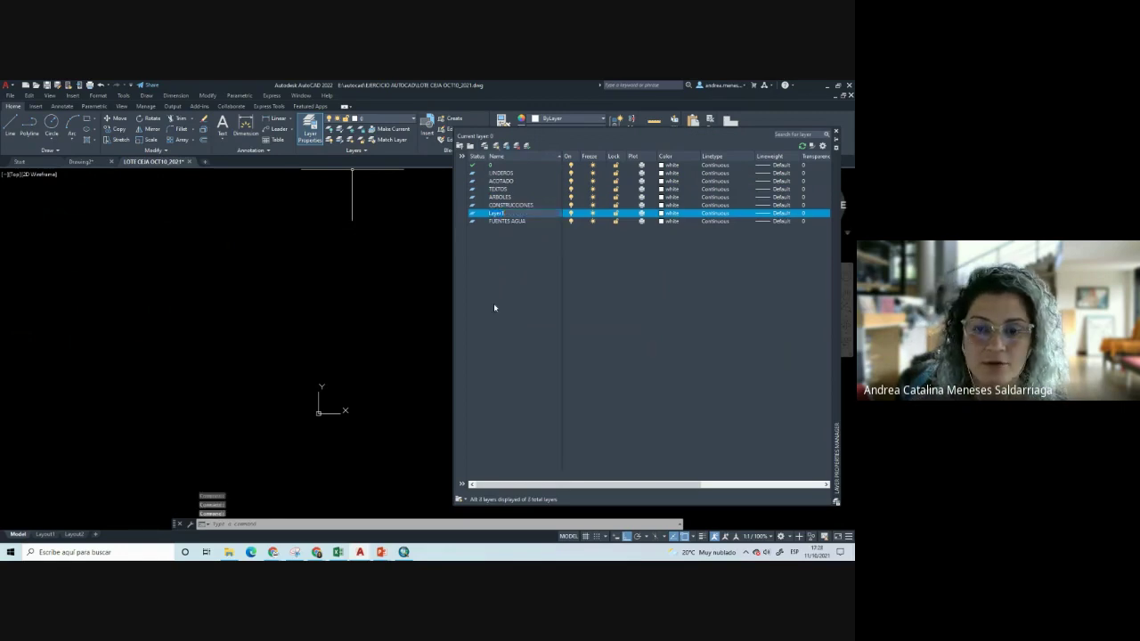
pyautogui.write('P')
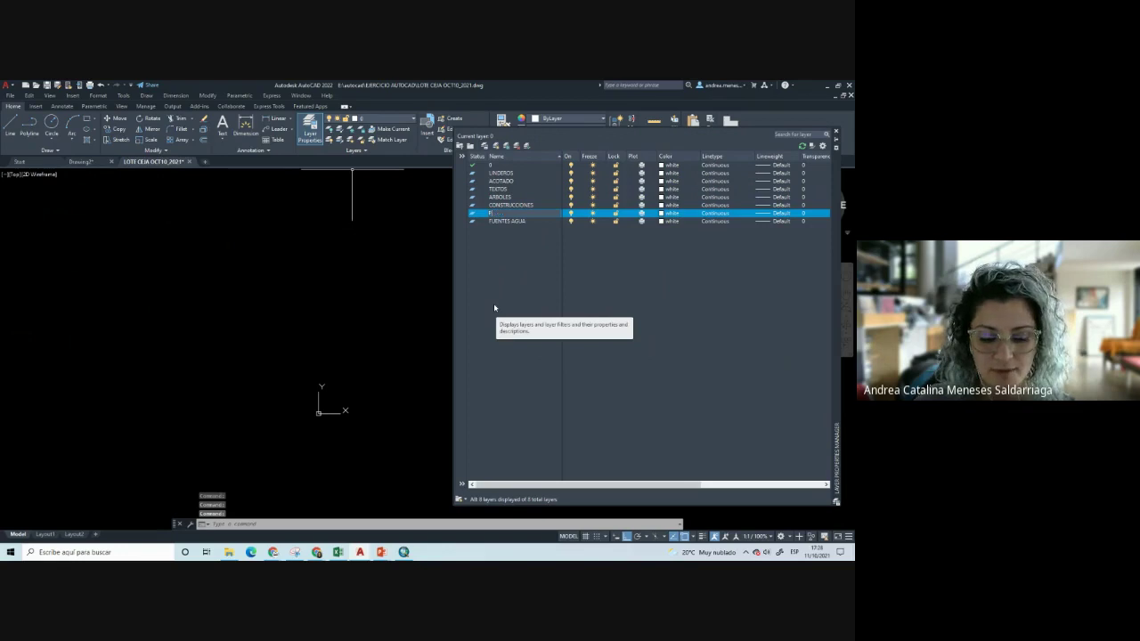
pyautogui.write('UNSOS')
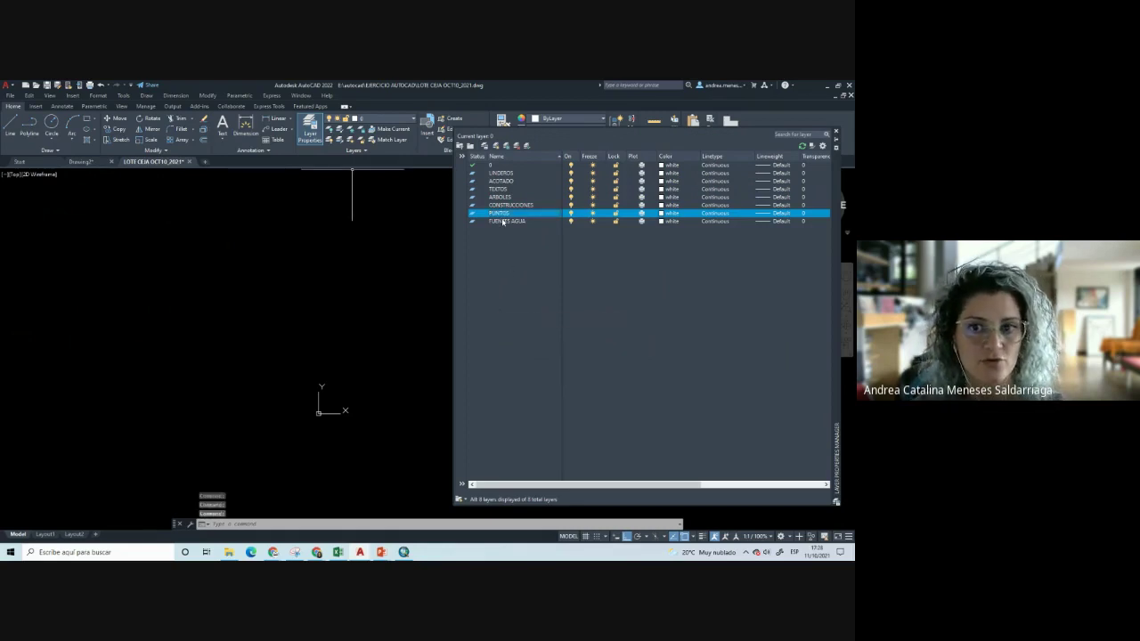
pyautogui.click(496, 146)
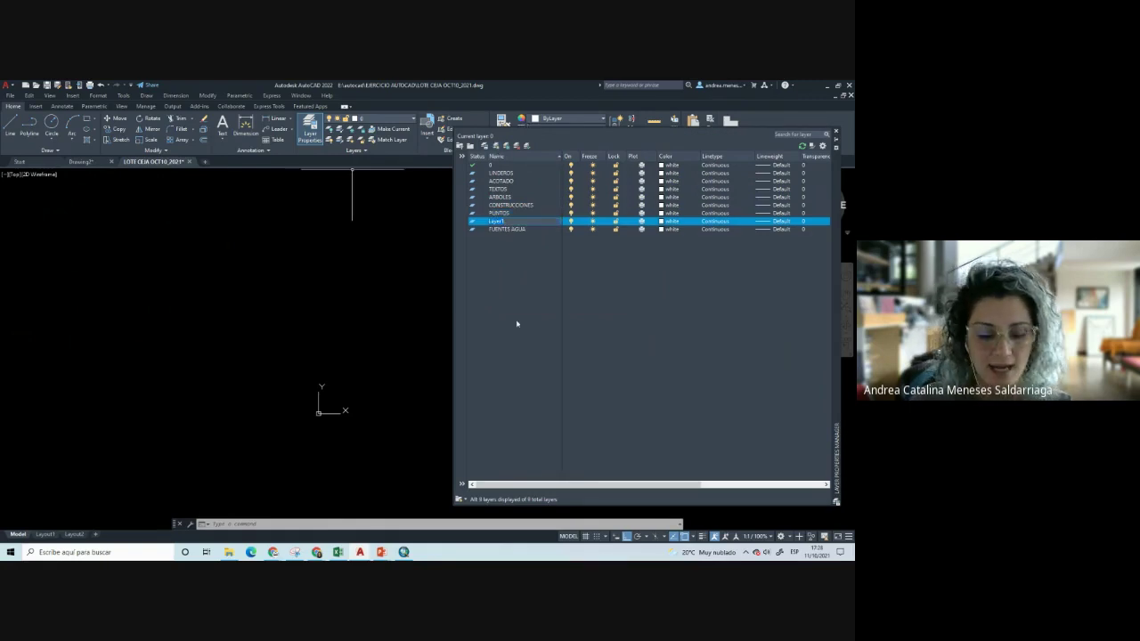
pyautogui.write('C')
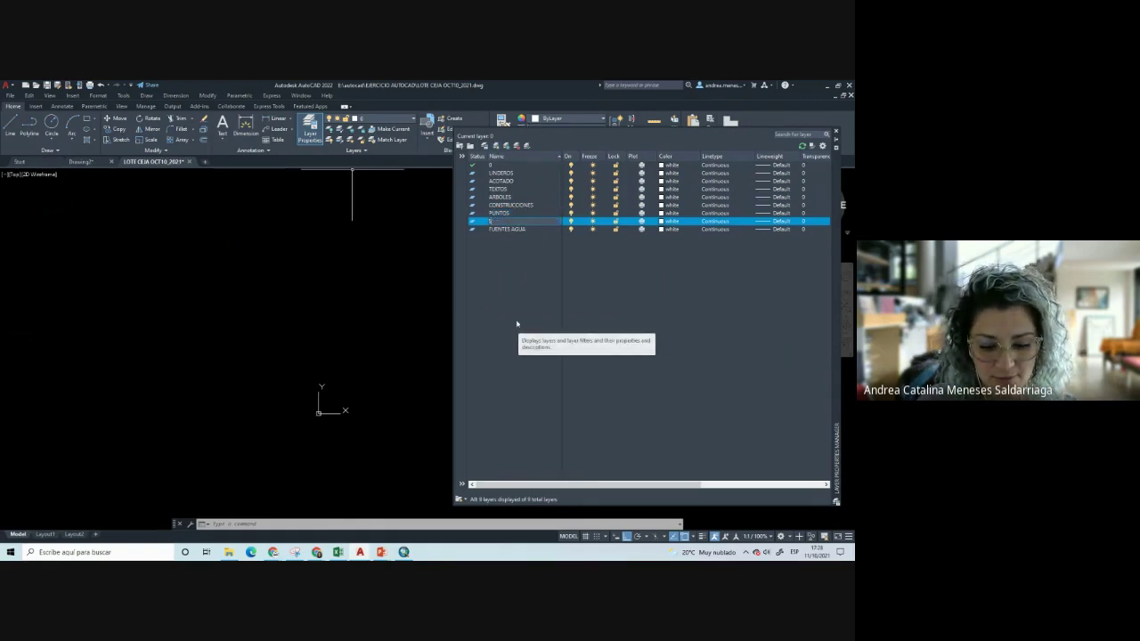
pyautogui.write('OMBREADOS')
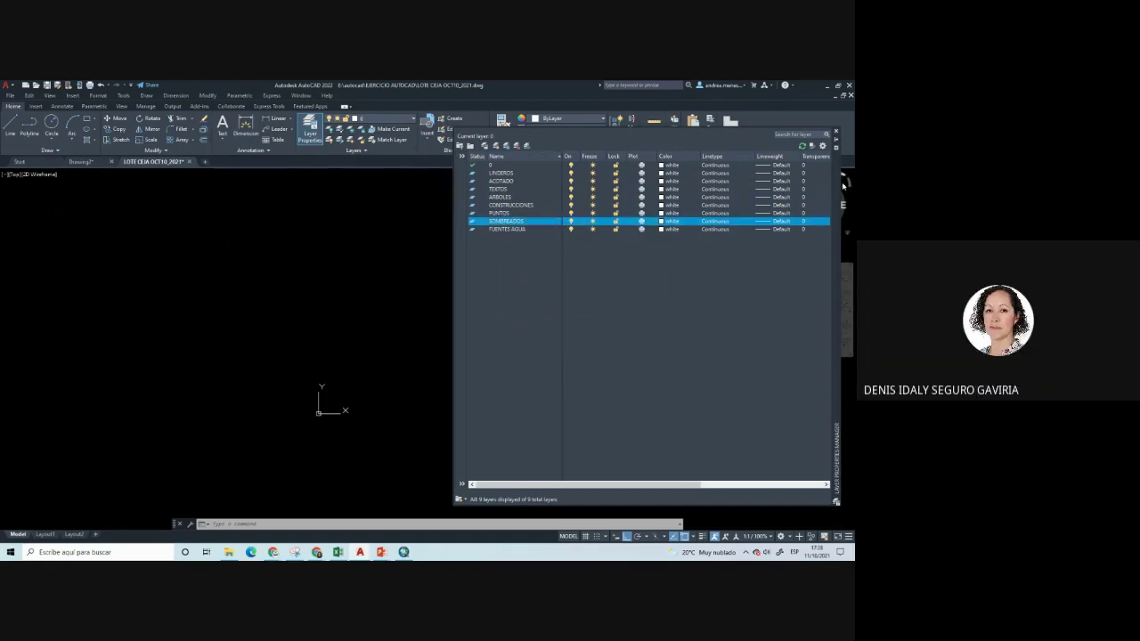
# Drag the Layer Properties Manager to the left and select the LINDEROS layer
pyautogui.moveTo(843, 184); pyautogui.dragTo(590, 189)
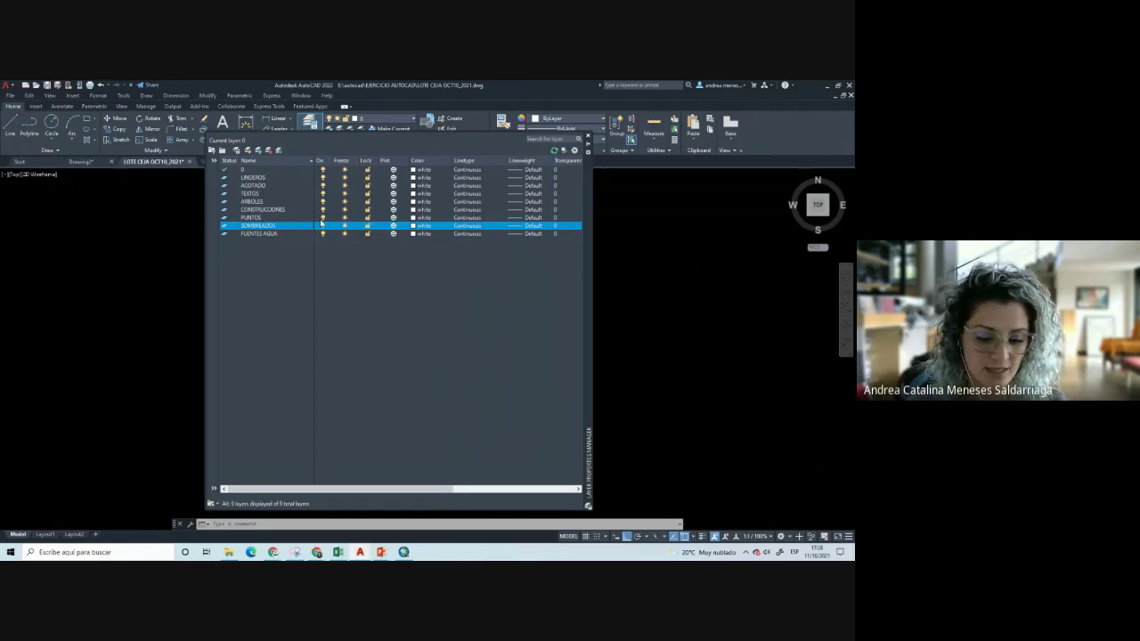
pyautogui.click(241, 177)
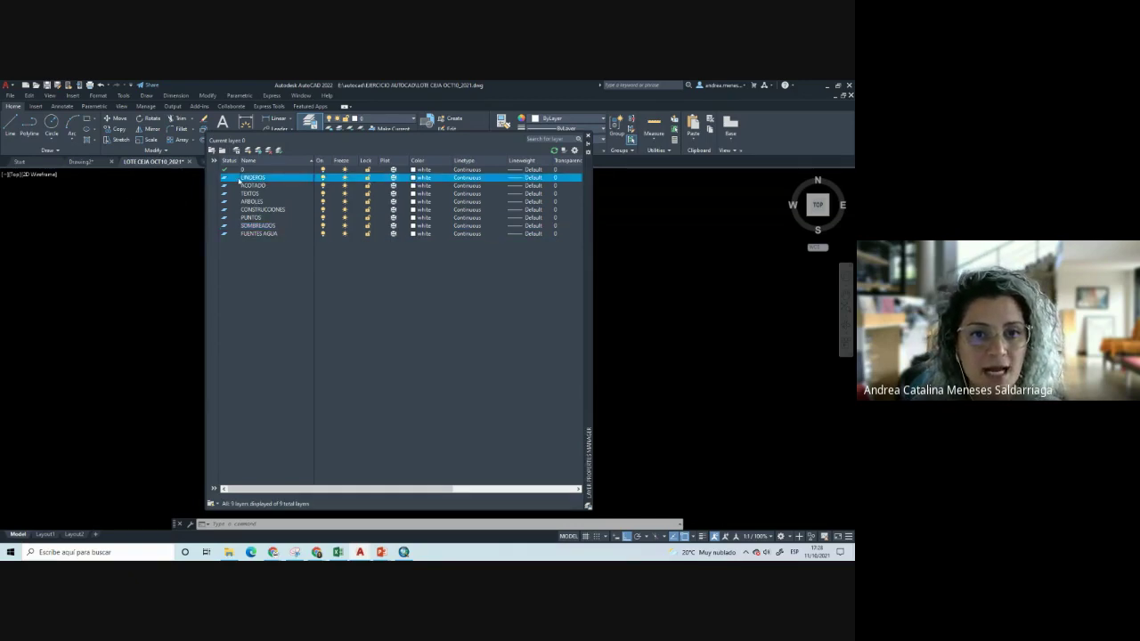
pyautogui.click(322, 178)
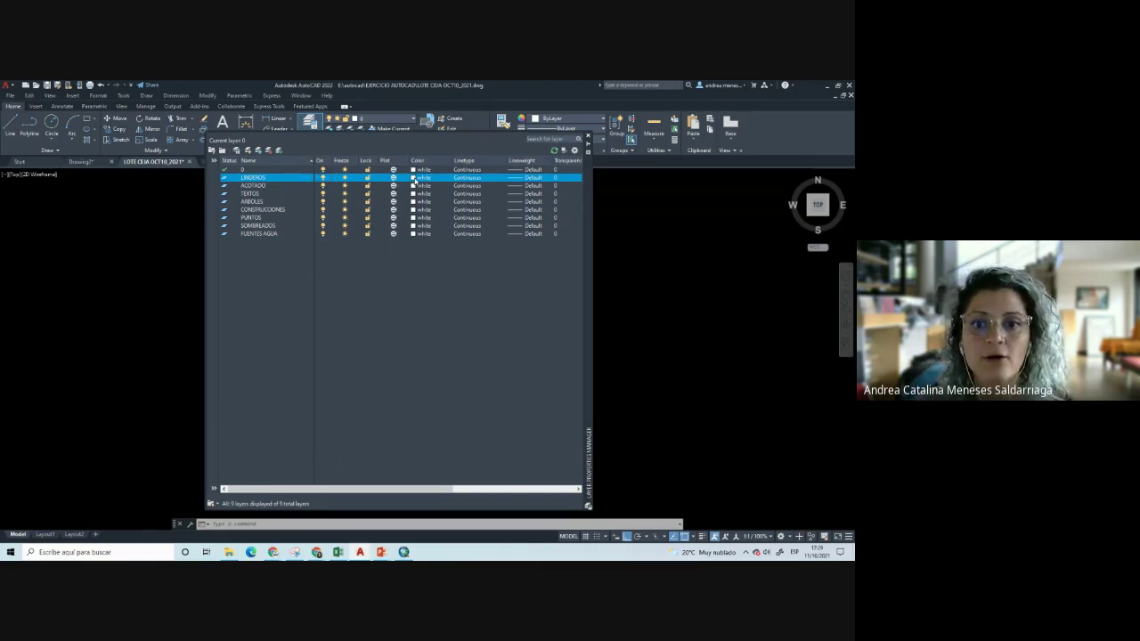
# Change the LINDEROS layer colour from white to magenta using the Index Color palette
pyautogui.click(414, 178)
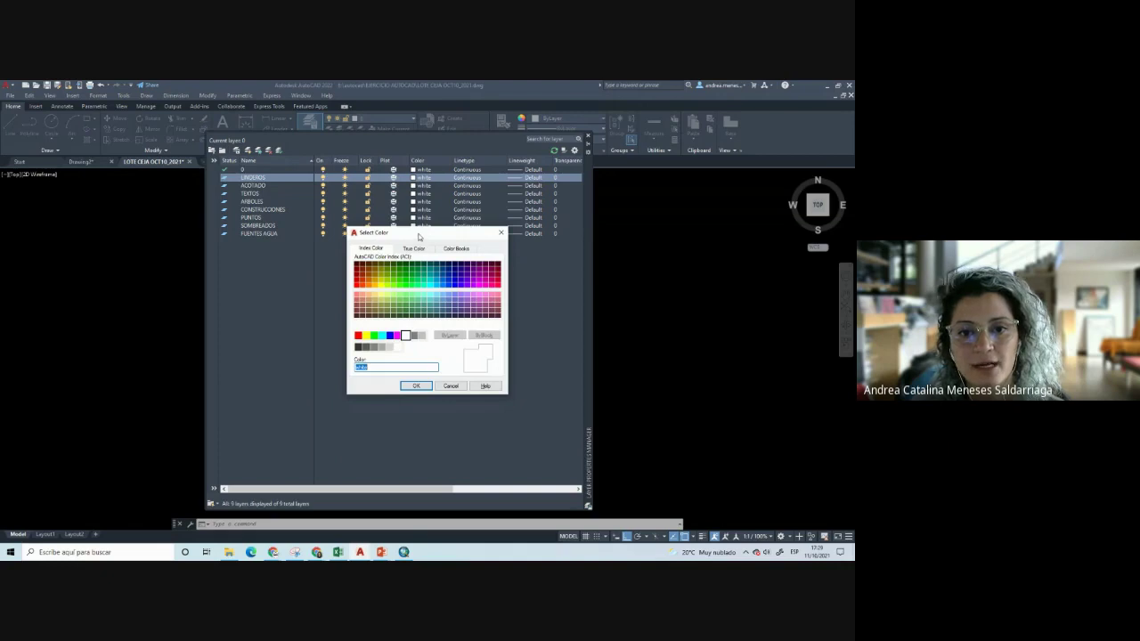
pyautogui.moveTo(418, 233)
pyautogui.mouseDown()
pyautogui.moveTo(364, 266)
pyautogui.moveTo(453, 263)
pyautogui.mouseUp()
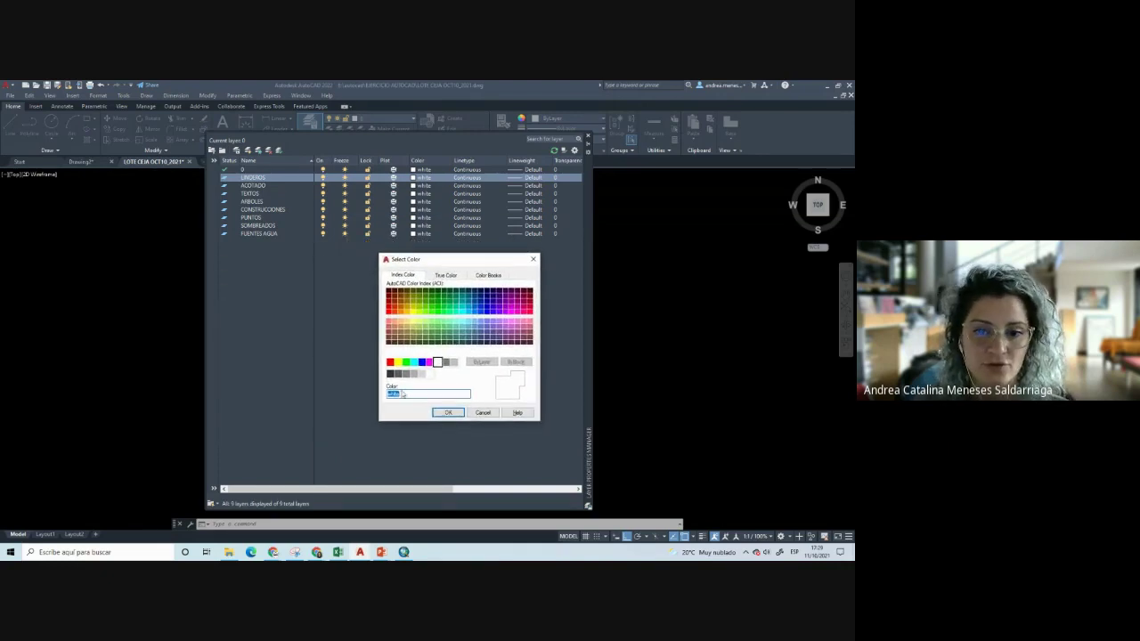
pyautogui.click(390, 362)
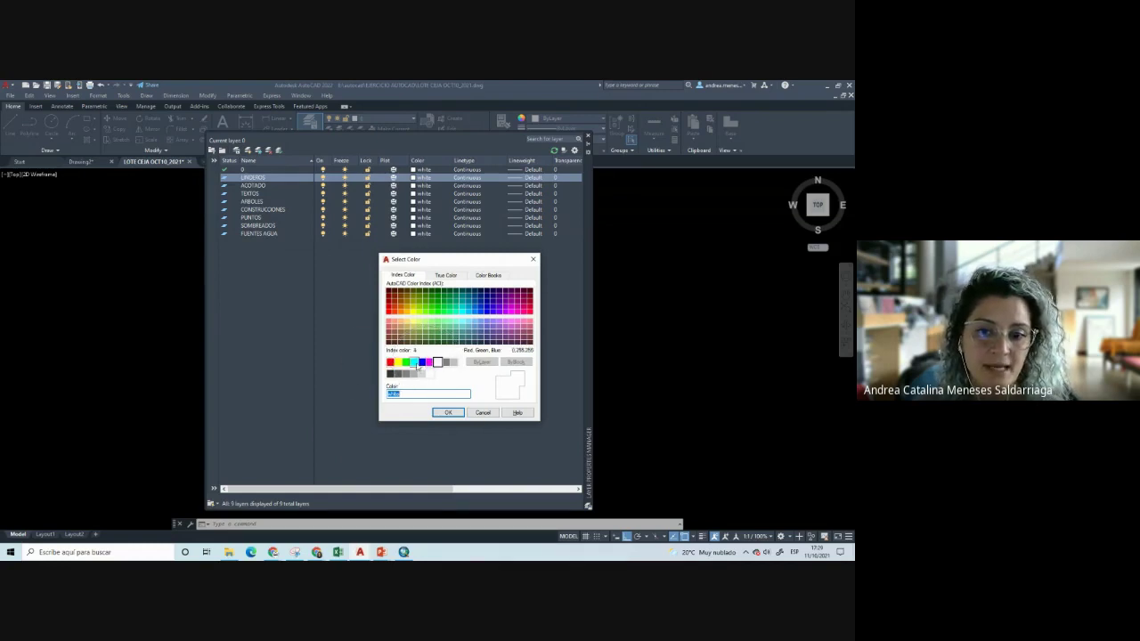
pyautogui.click(433, 362)
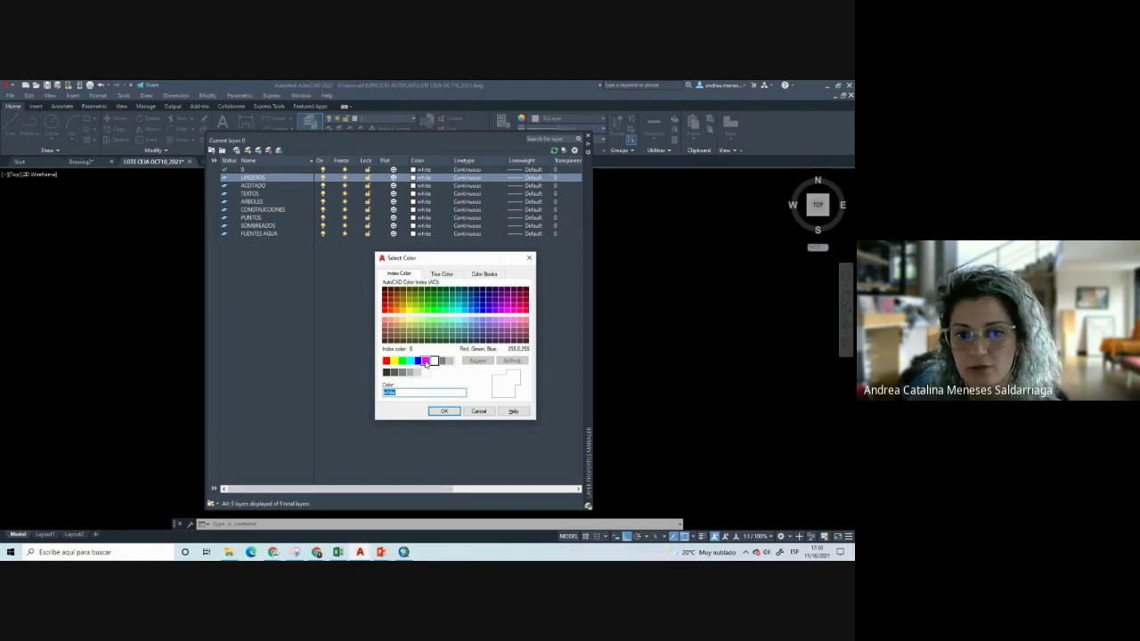
pyautogui.click(425, 361)
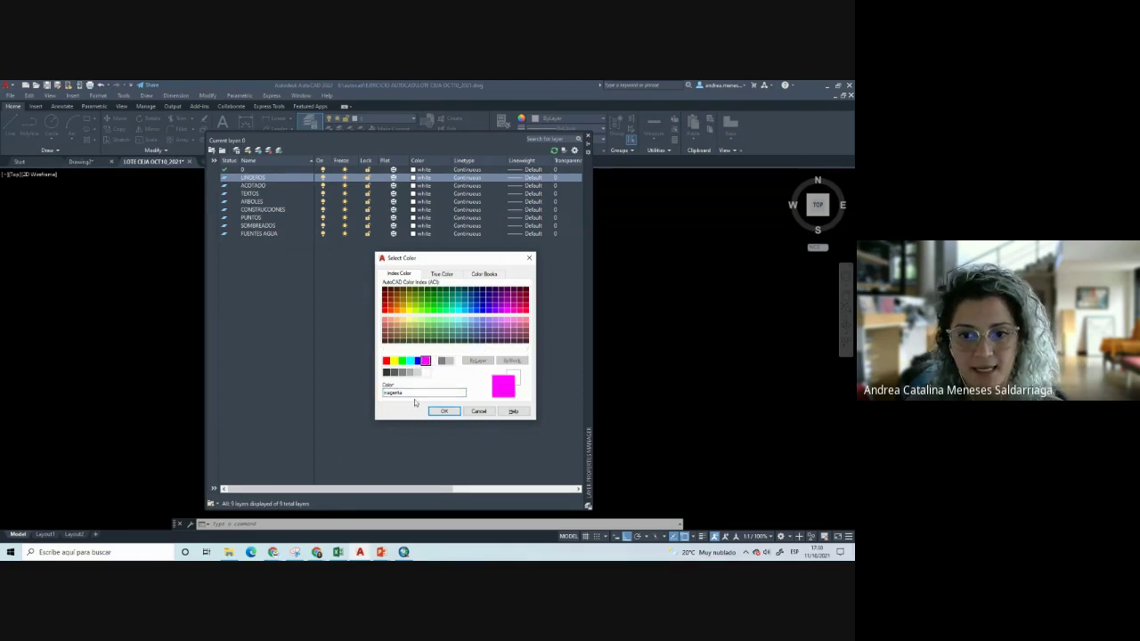
pyautogui.click(385, 393)
pyautogui.click(443, 411)
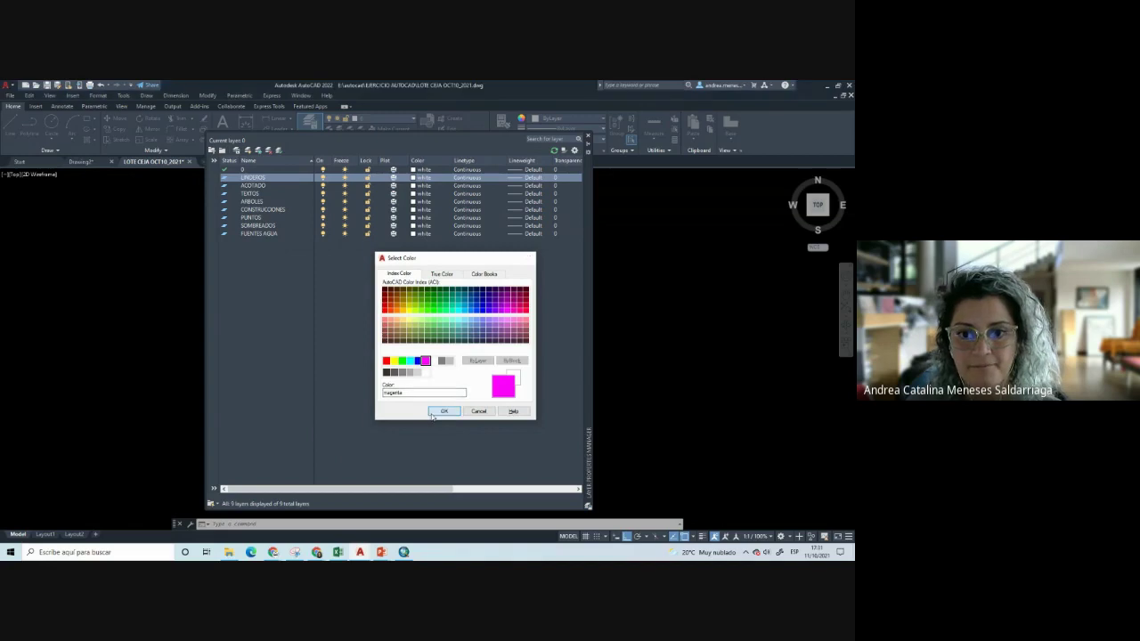
pyautogui.click(256, 185)
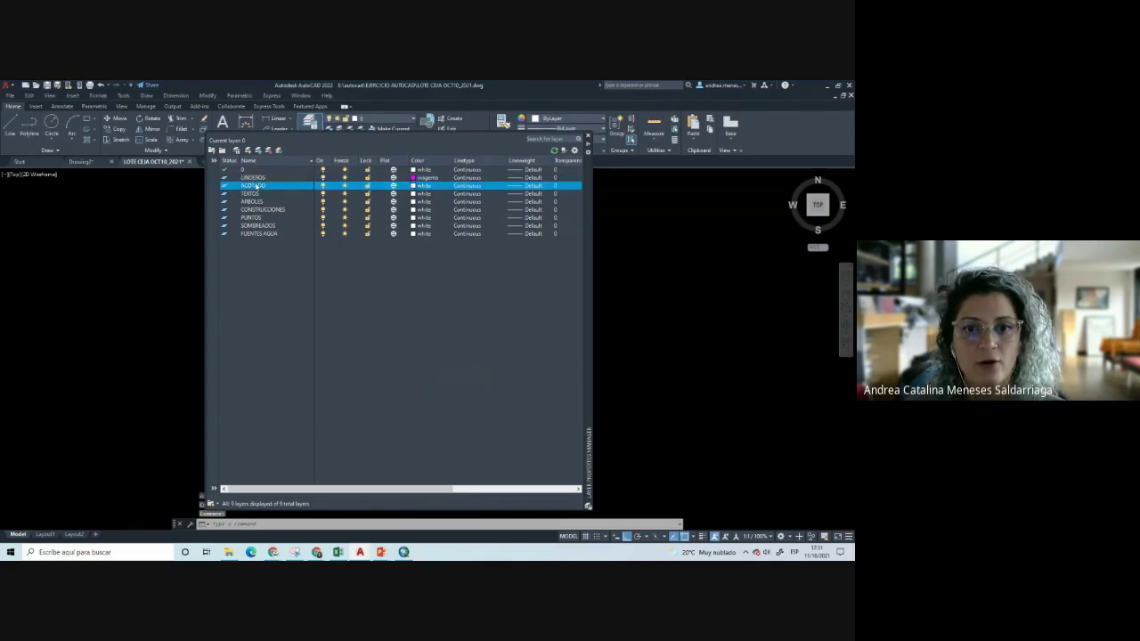
# Colour the ACOTADO layer green
pyautogui.click(414, 185)
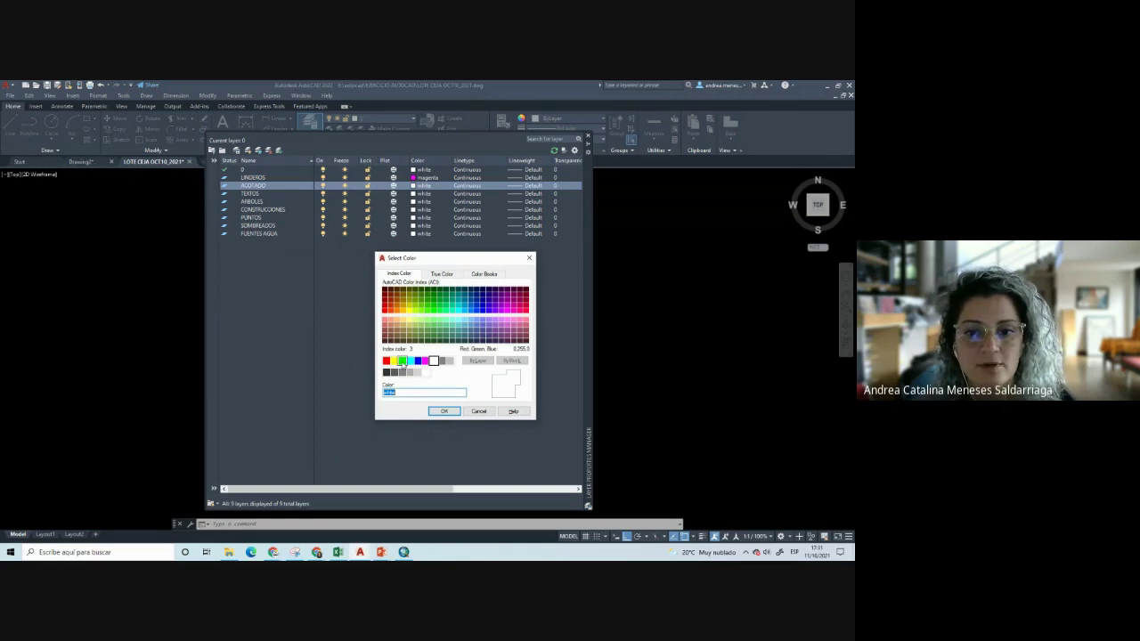
pyautogui.click(402, 360)
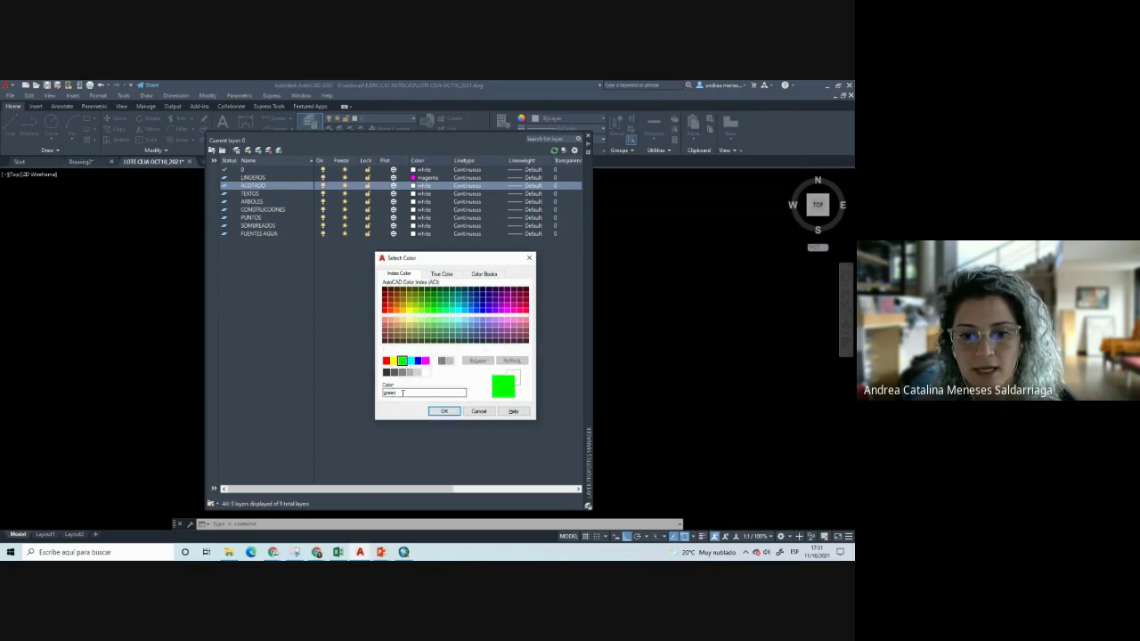
pyautogui.click(444, 411)
pyautogui.click(262, 186)
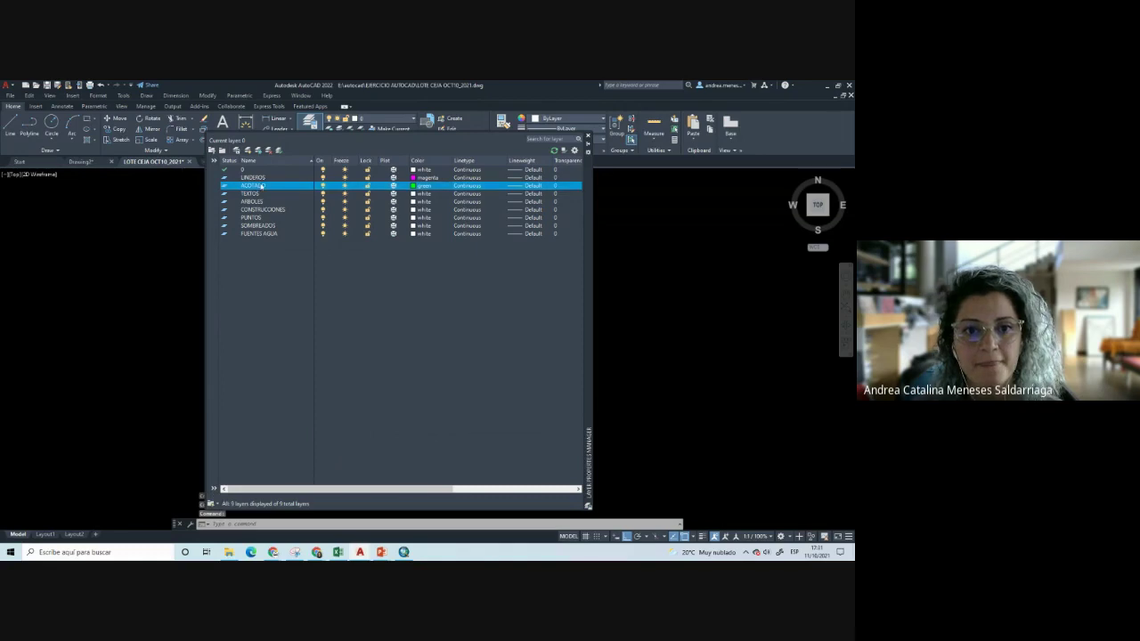
# Colour the TEXTOS layer green and the ARBOLES layer red
pyautogui.click(417, 193)
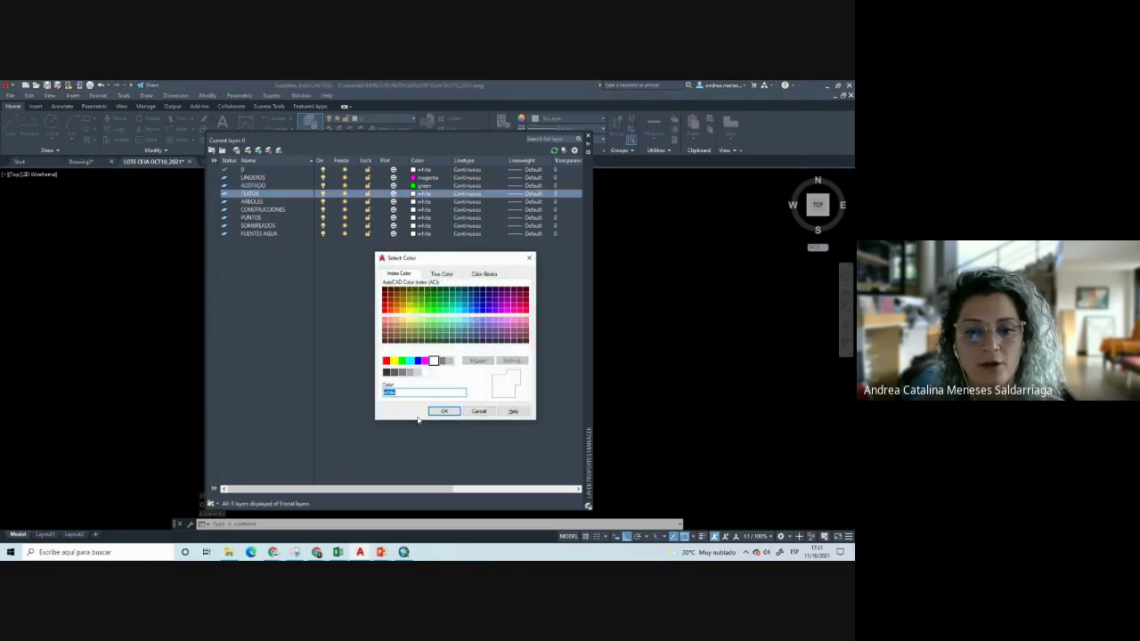
pyautogui.click(402, 360)
pyautogui.click(443, 410)
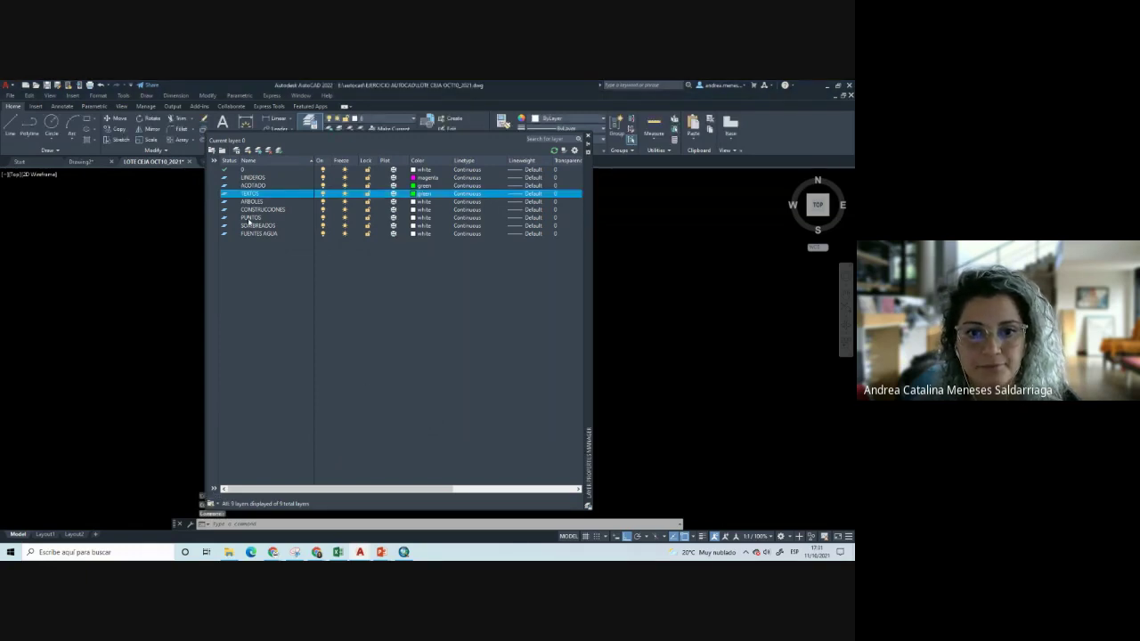
pyautogui.click(414, 202)
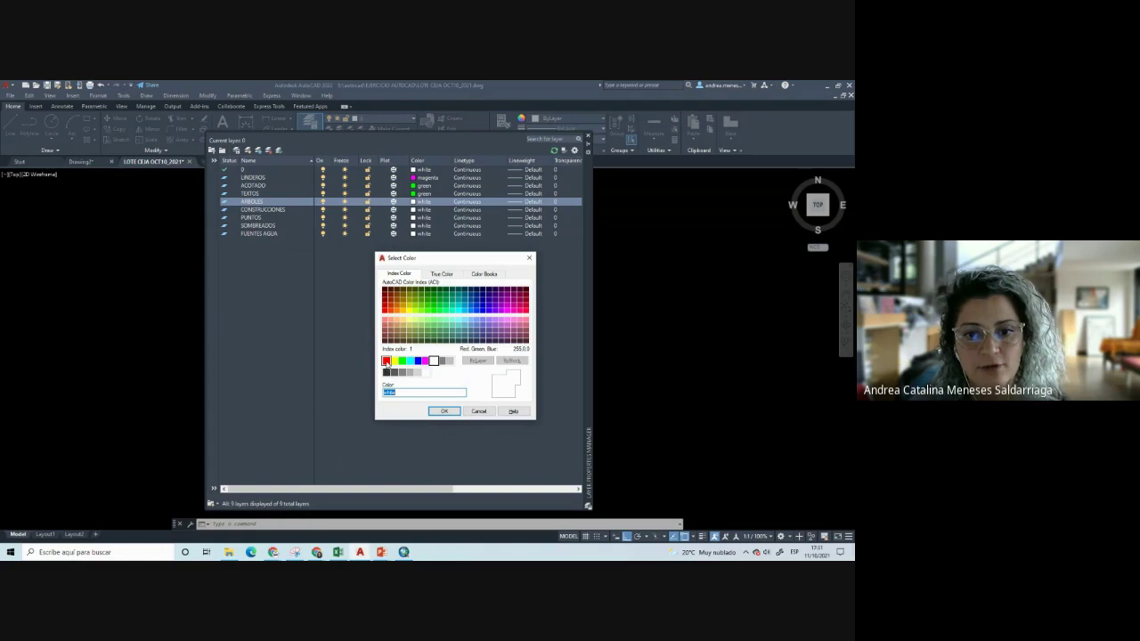
pyautogui.click(387, 361)
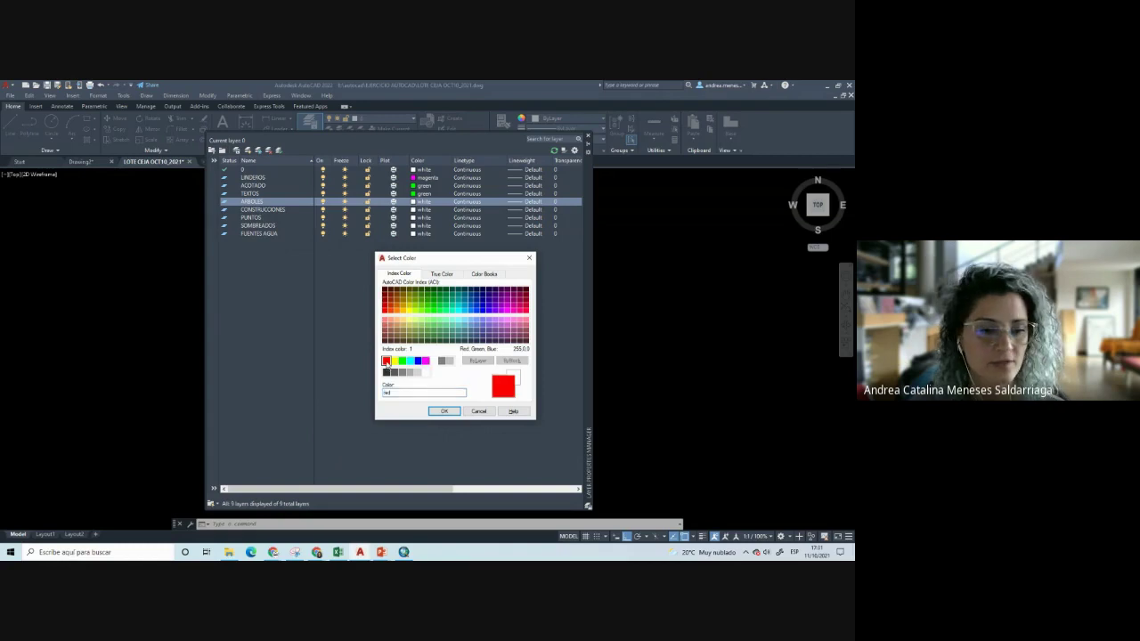
pyautogui.click(443, 411)
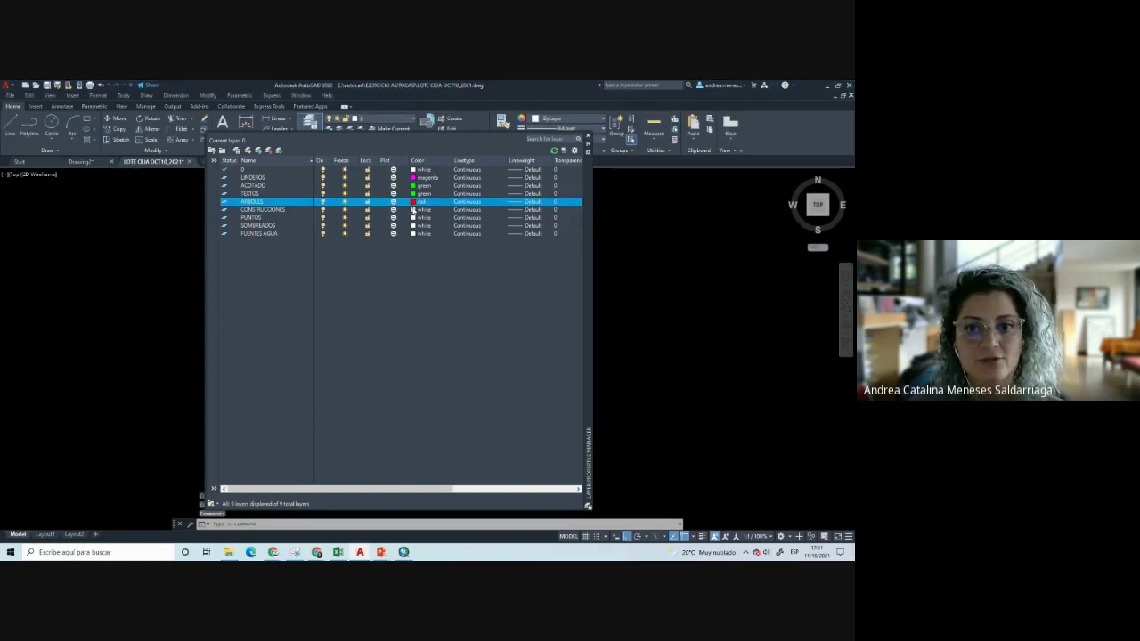
pyautogui.click(413, 209)
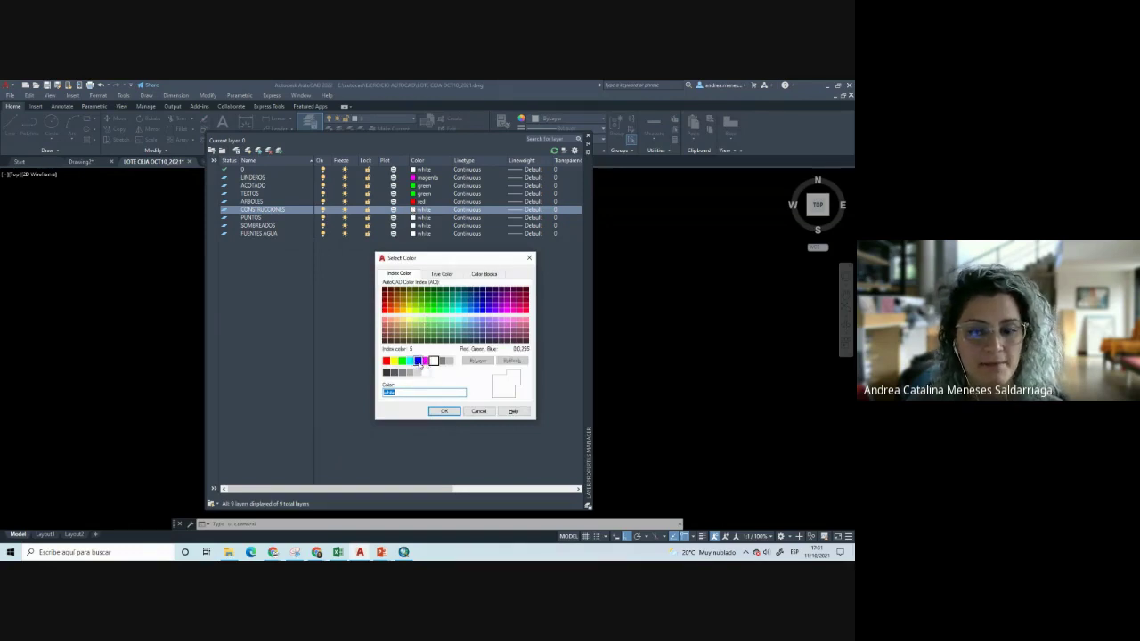
# Colour CONSTRUCCIONES blue and PUNTOS yellow
pyautogui.click(418, 361)
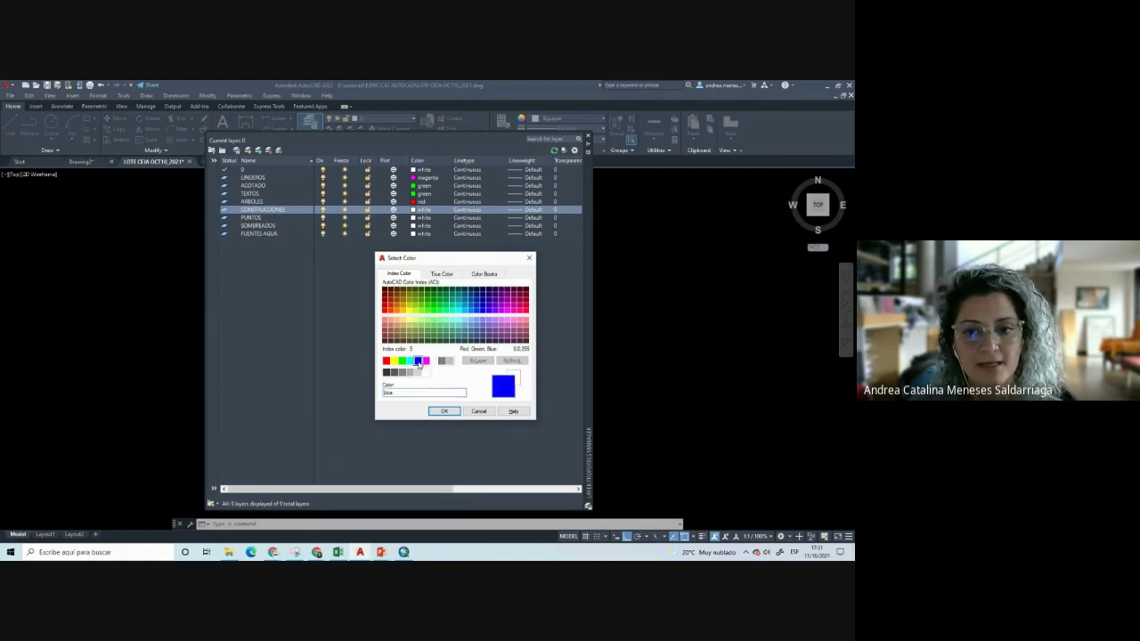
pyautogui.click(438, 411)
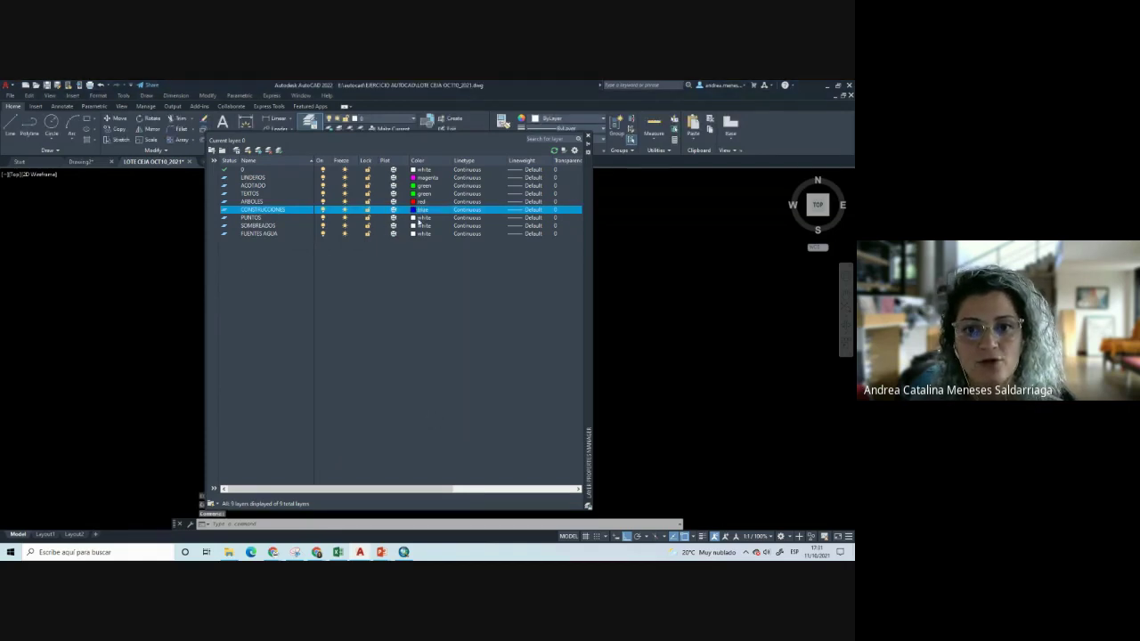
pyautogui.click(413, 218)
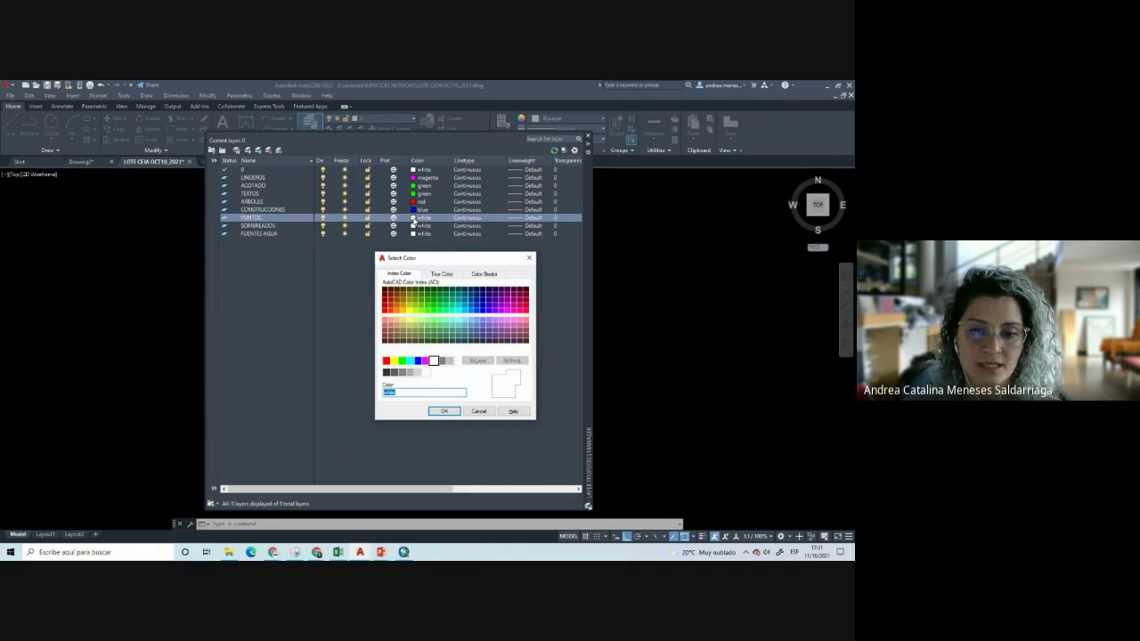
pyautogui.click(387, 361)
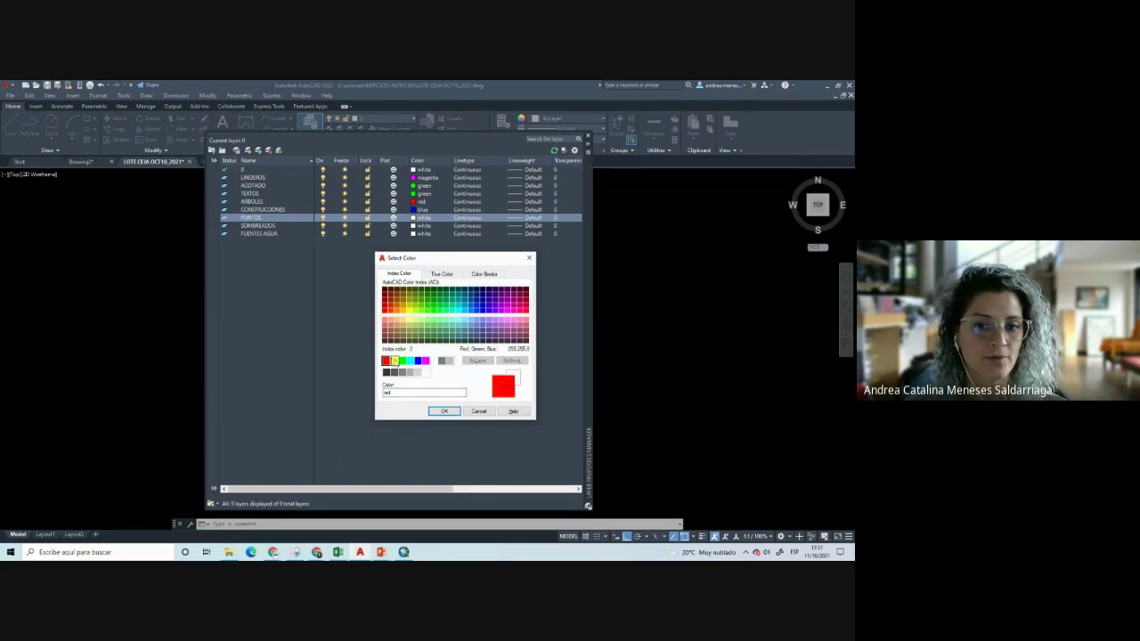
pyautogui.click(394, 361)
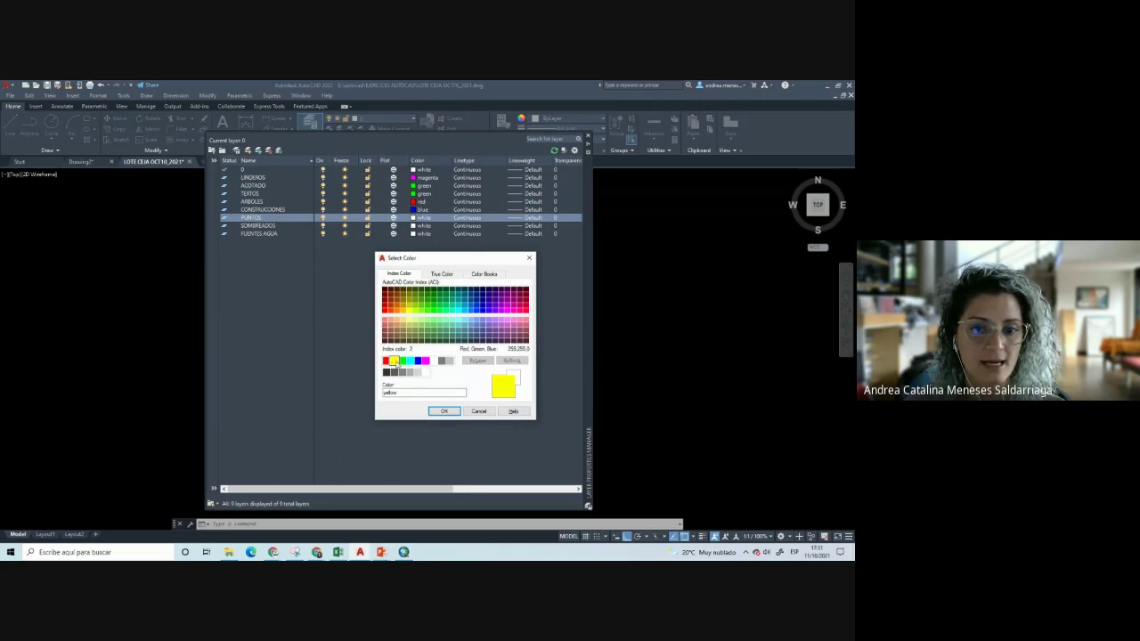
pyautogui.click(443, 410)
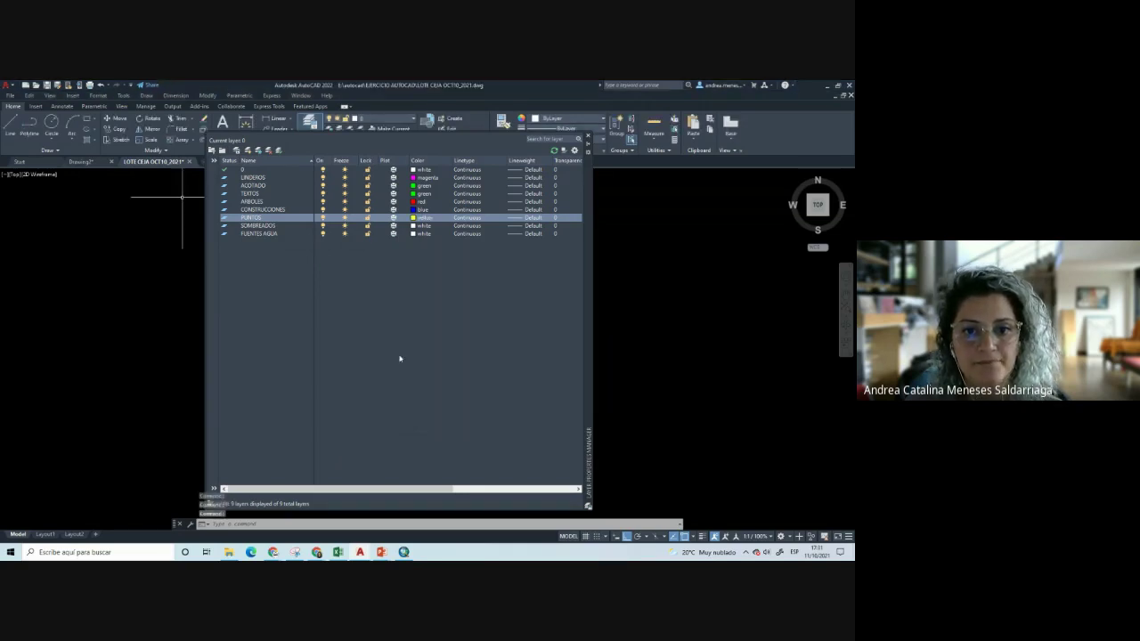
# Colour SOMBREADOS grey 253 and FUENTES AGUA green
pyautogui.click(414, 226)
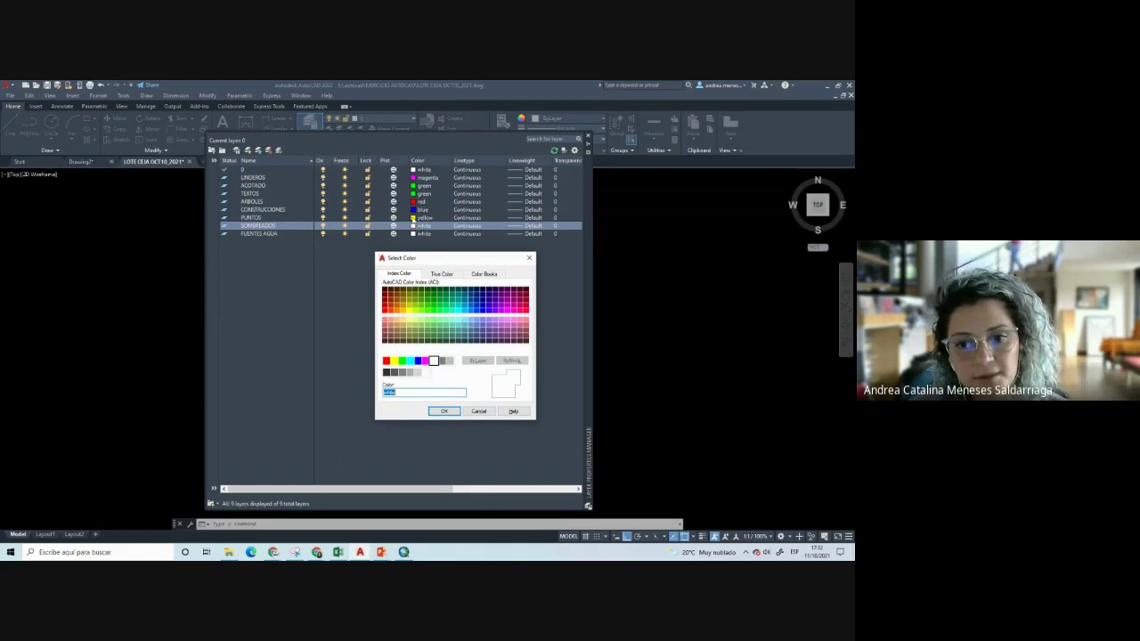
pyautogui.click(409, 373)
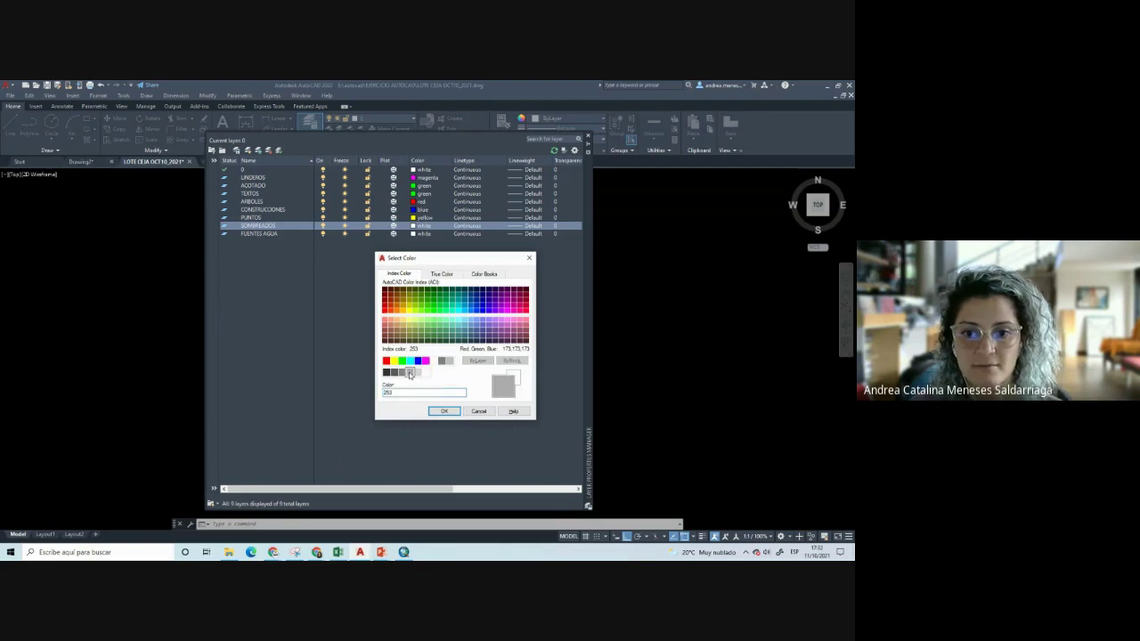
pyautogui.click(444, 411)
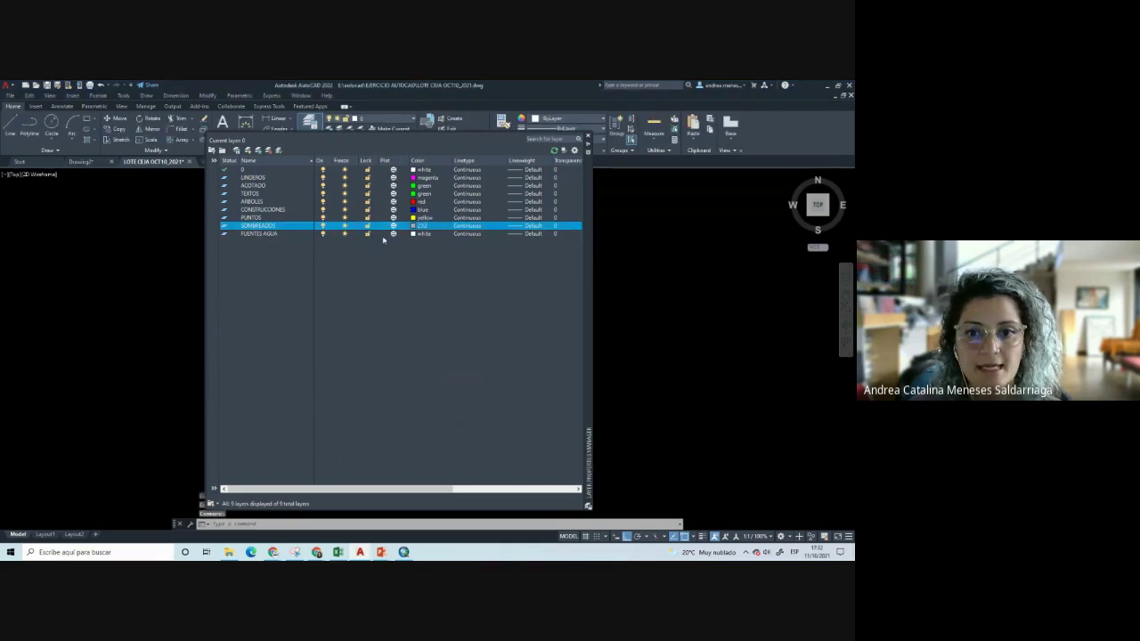
pyautogui.click(420, 233)
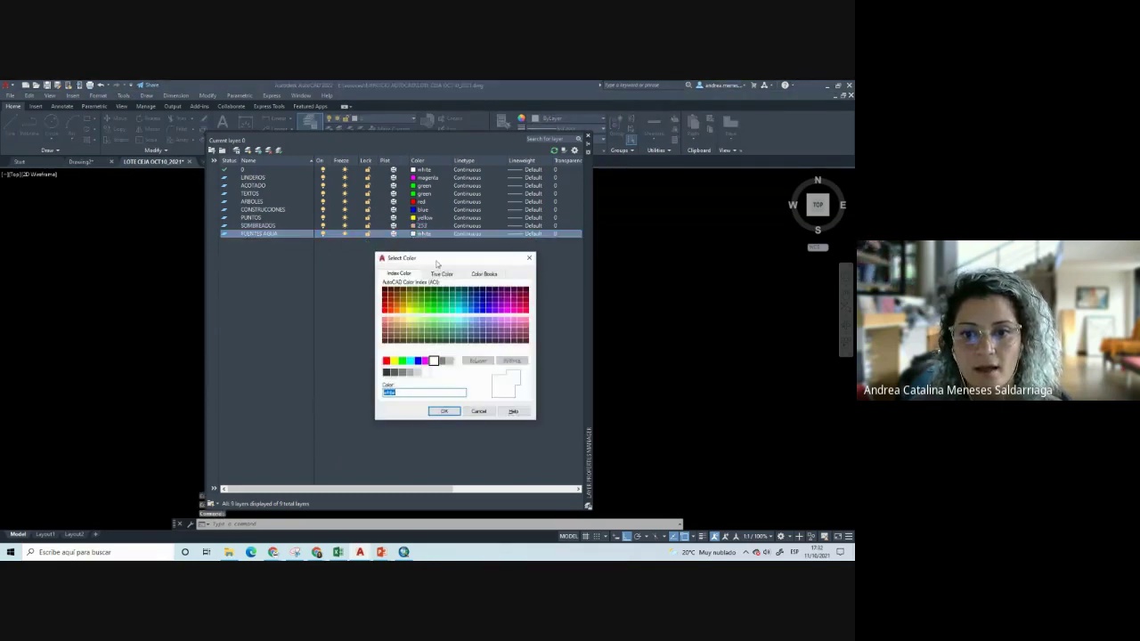
pyautogui.moveTo(457, 262); pyautogui.dragTo(406, 278)
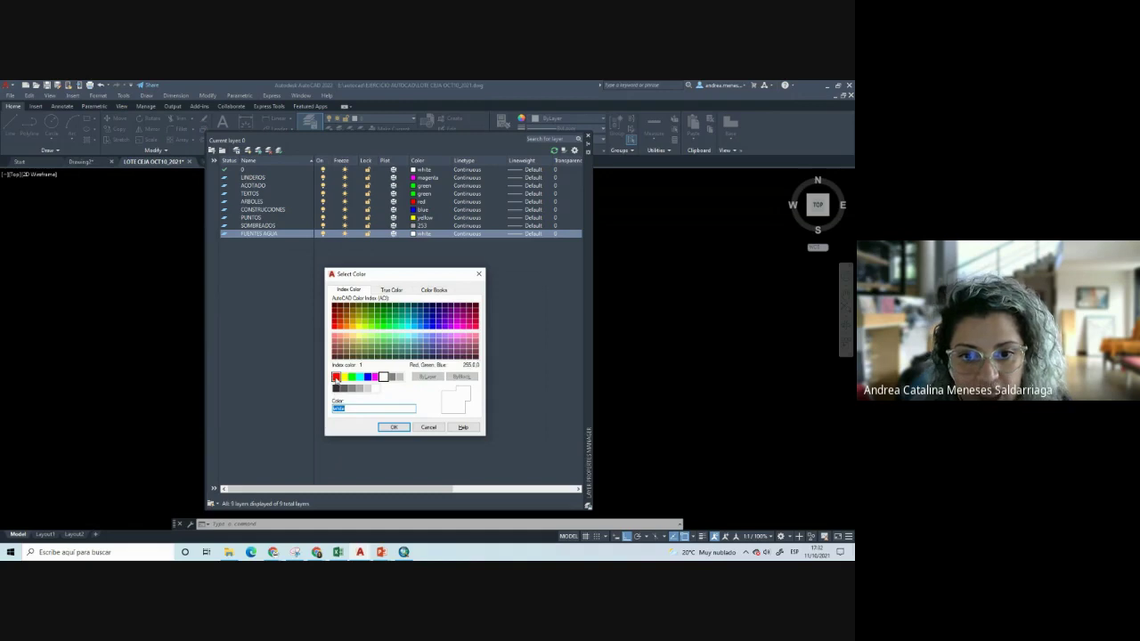
pyautogui.click(336, 377)
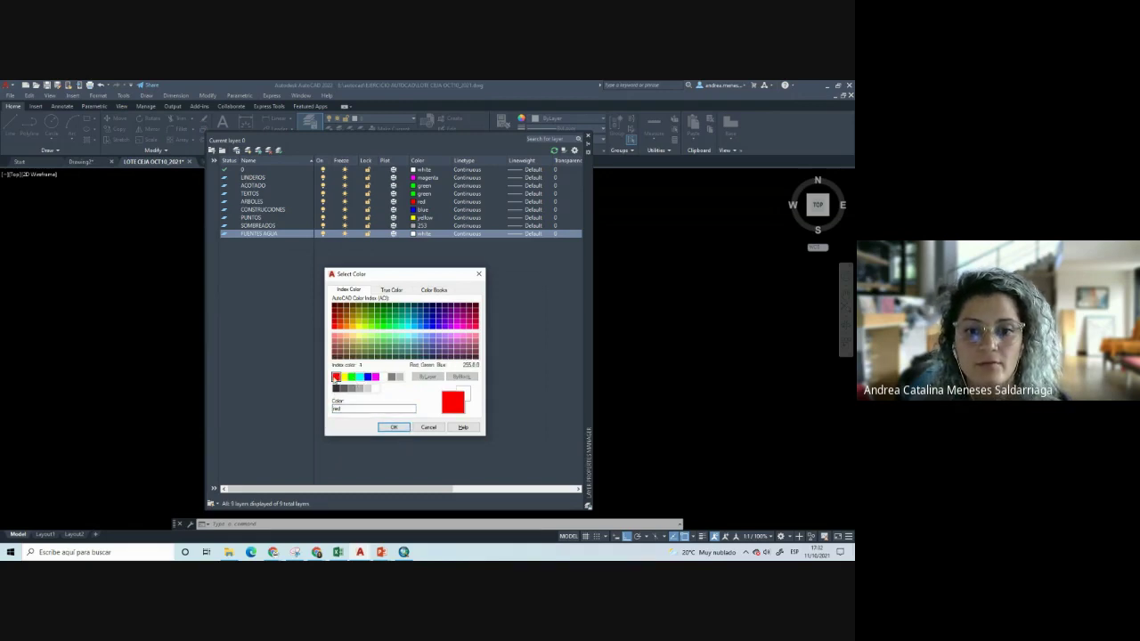
pyautogui.click(351, 377)
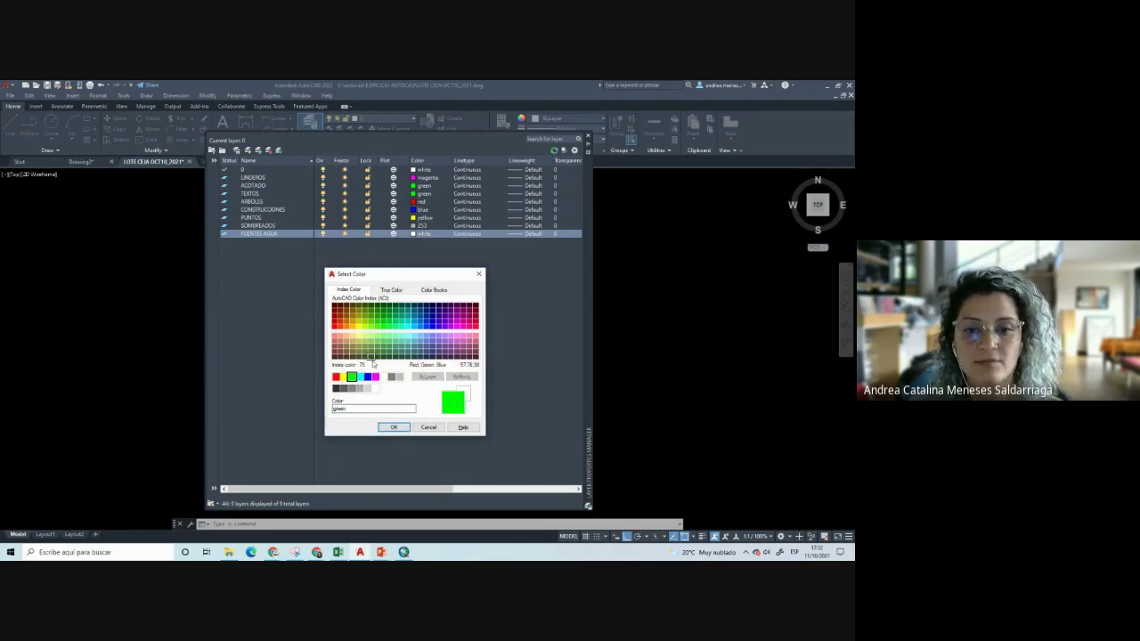
pyautogui.click(393, 426)
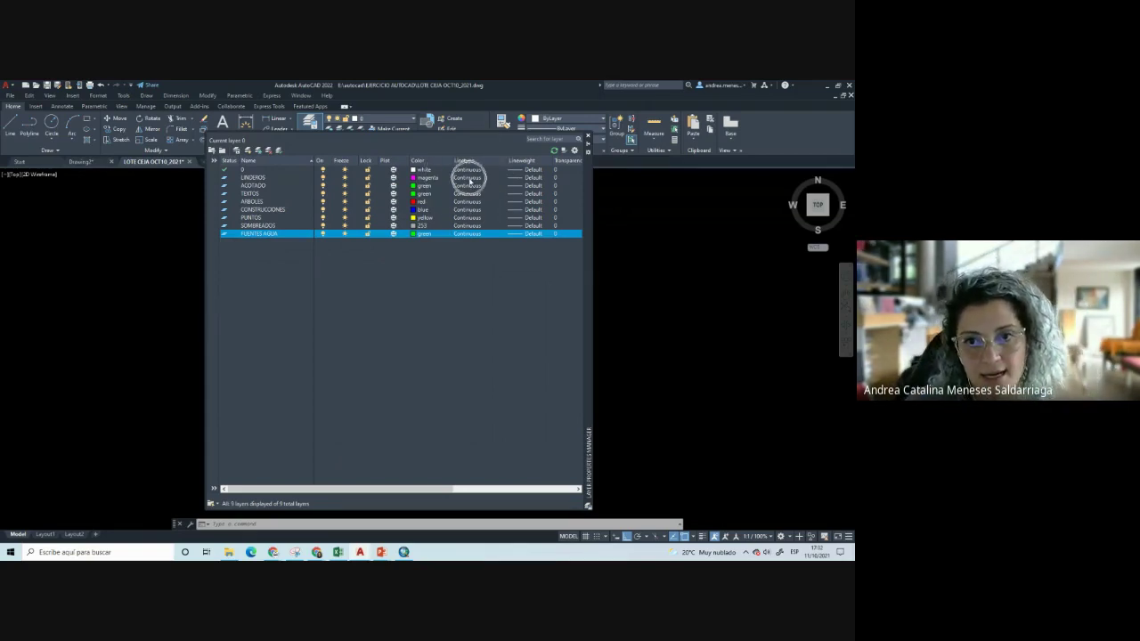
# From LINDEROS's linetype cell, open the acadiso.lin load list and select BORDER2
pyautogui.click(469, 180)
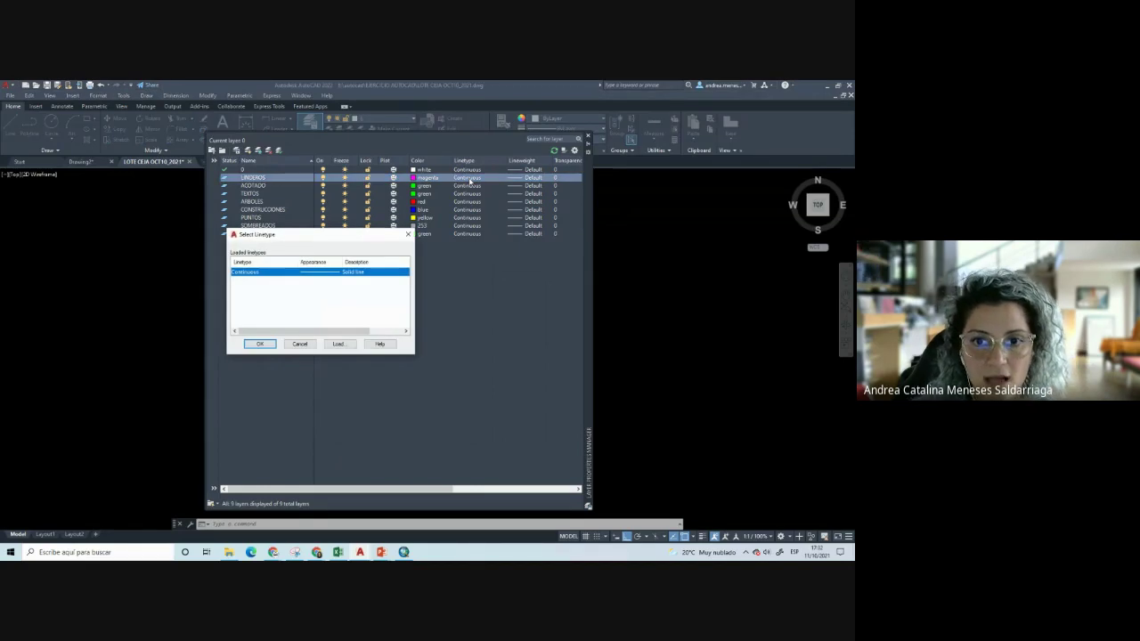
pyautogui.moveTo(372, 235)
pyautogui.mouseDown()
pyautogui.moveTo(517, 279)
pyautogui.moveTo(391, 266)
pyautogui.mouseUp()
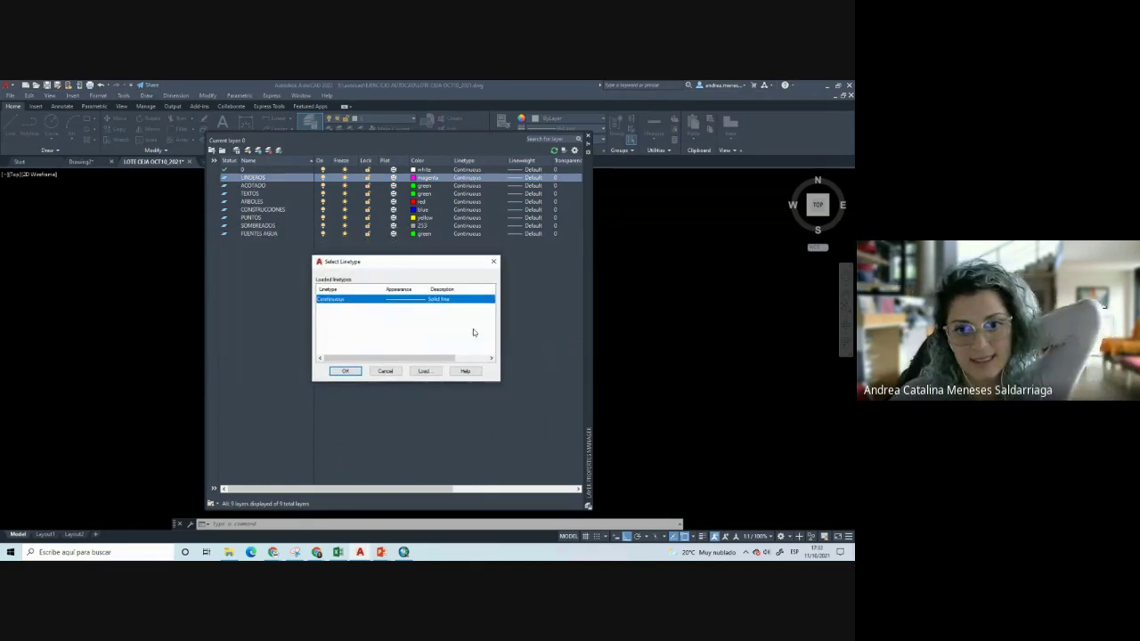
pyautogui.click(422, 373)
pyautogui.click(425, 375)
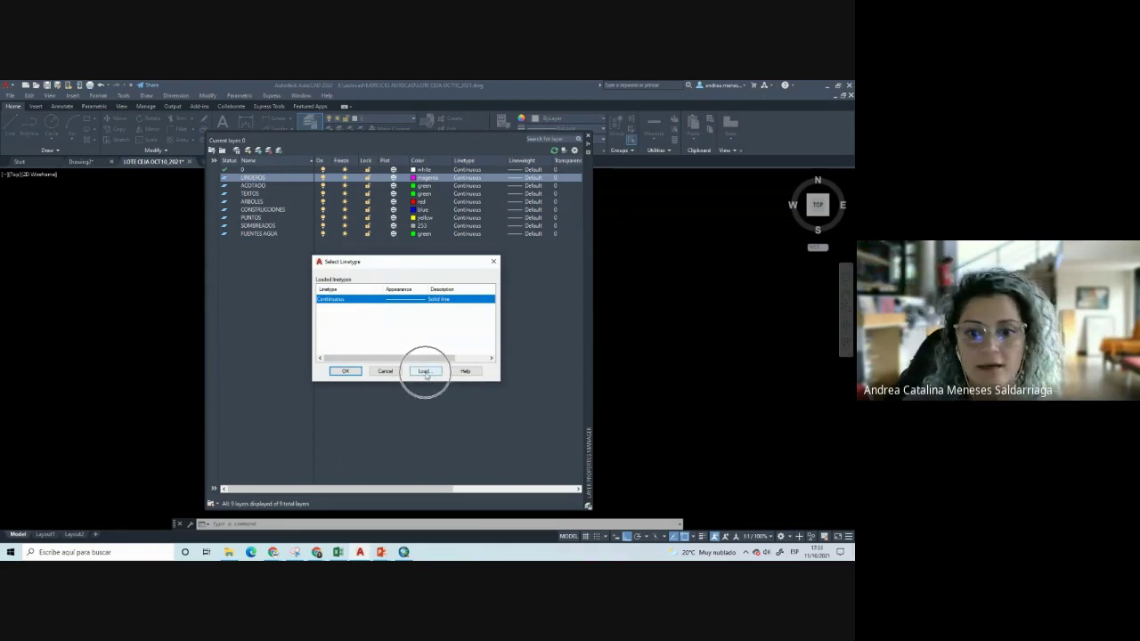
pyautogui.click(424, 375)
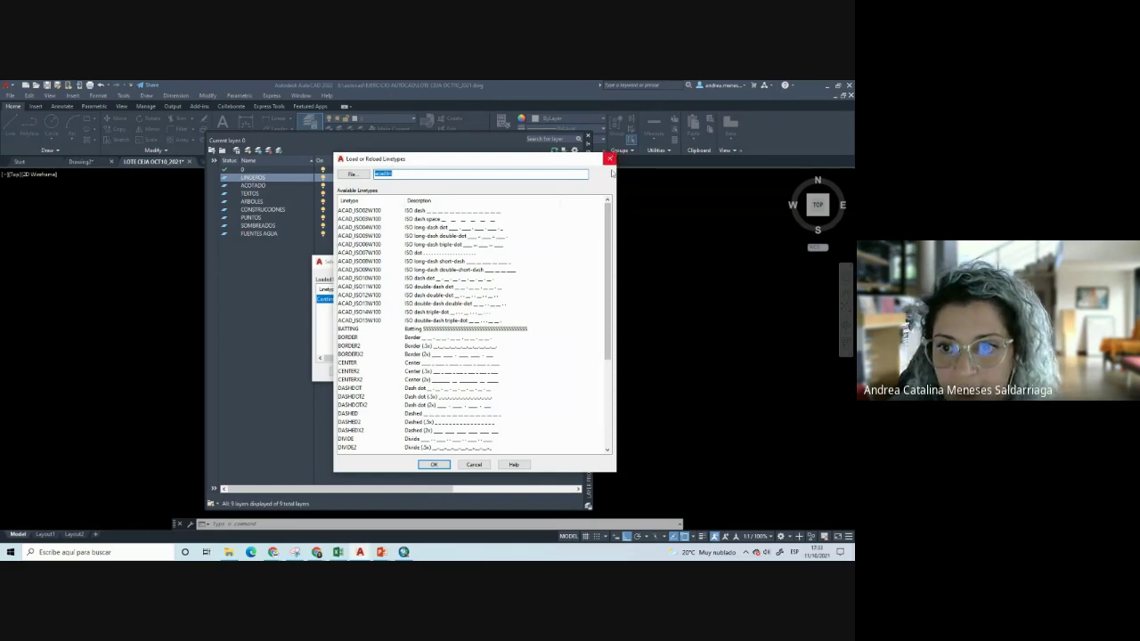
pyautogui.moveTo(609, 228); pyautogui.dragTo(609, 349)
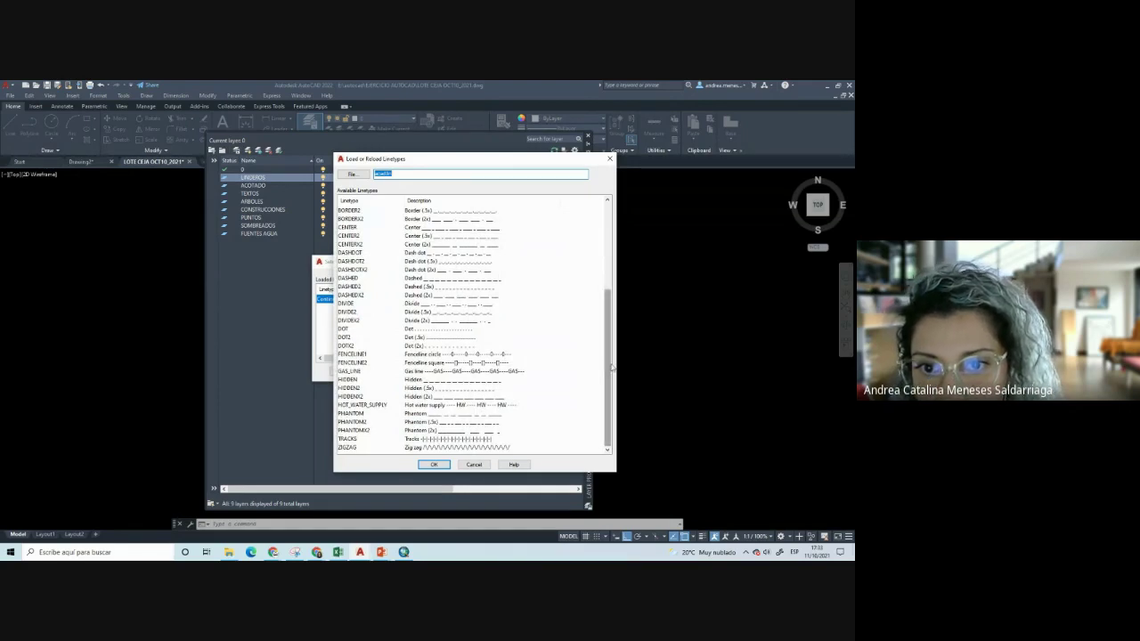
pyautogui.moveTo(613, 363); pyautogui.dragTo(609, 397)
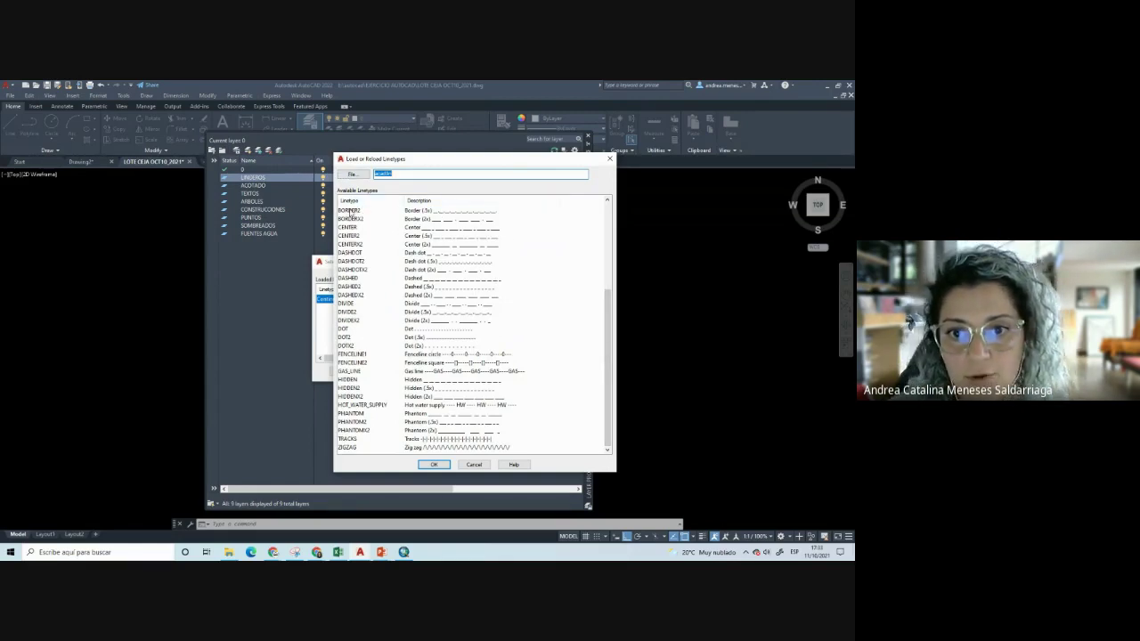
pyautogui.click(392, 211)
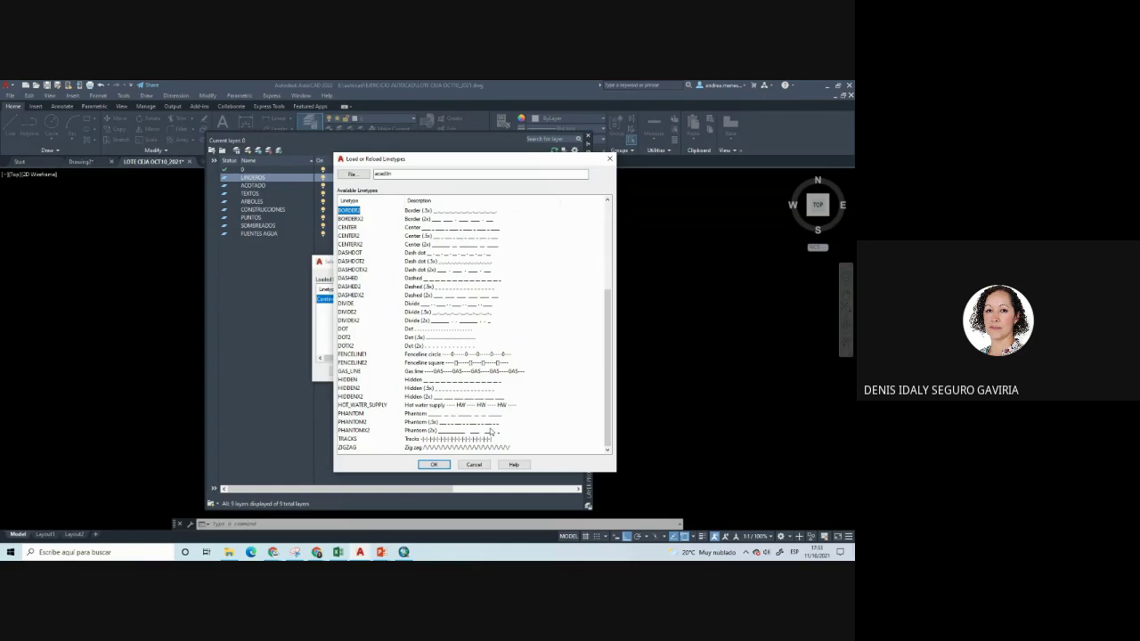
# Cancel the linetype dialogs, then reopen the loadable linetype list for LINDEROS
pyautogui.click(467, 466)
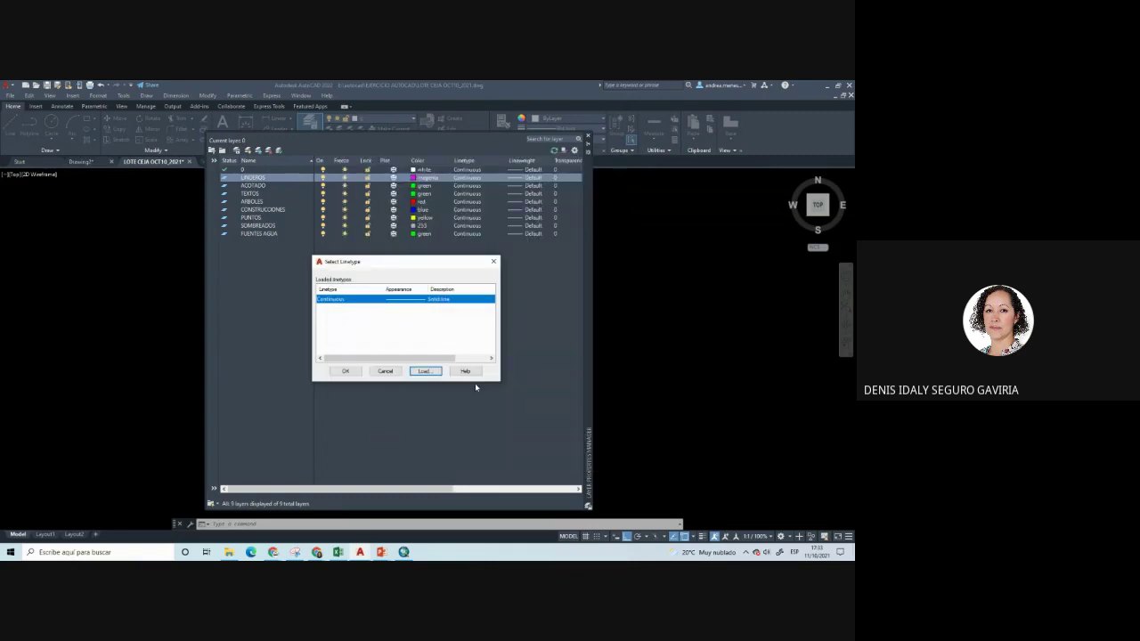
pyautogui.click(386, 371)
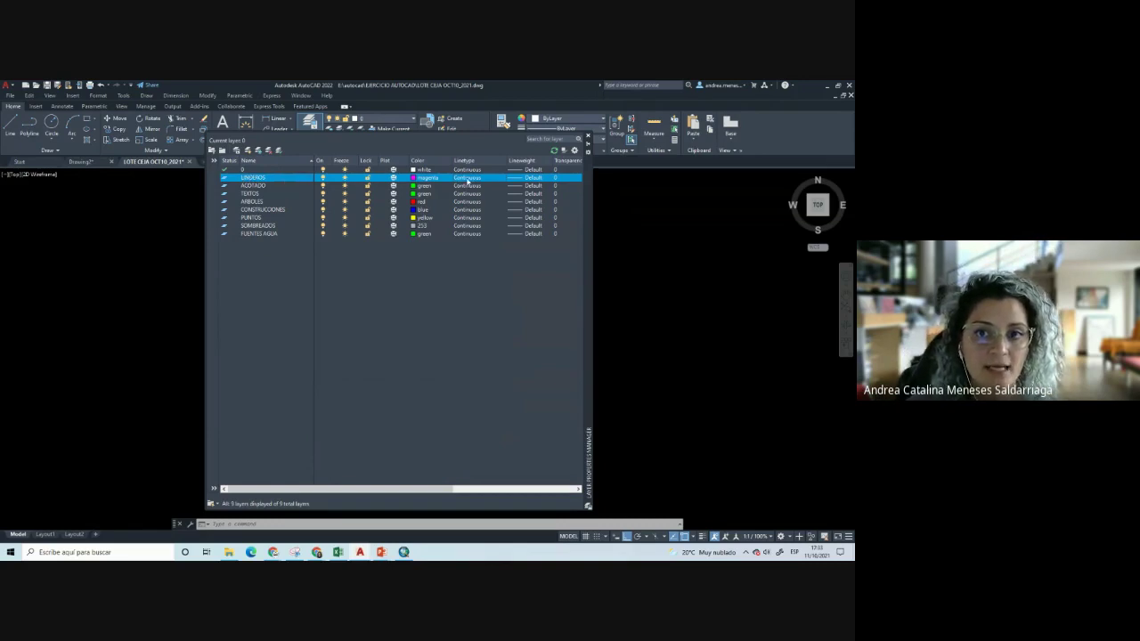
pyautogui.click(468, 180)
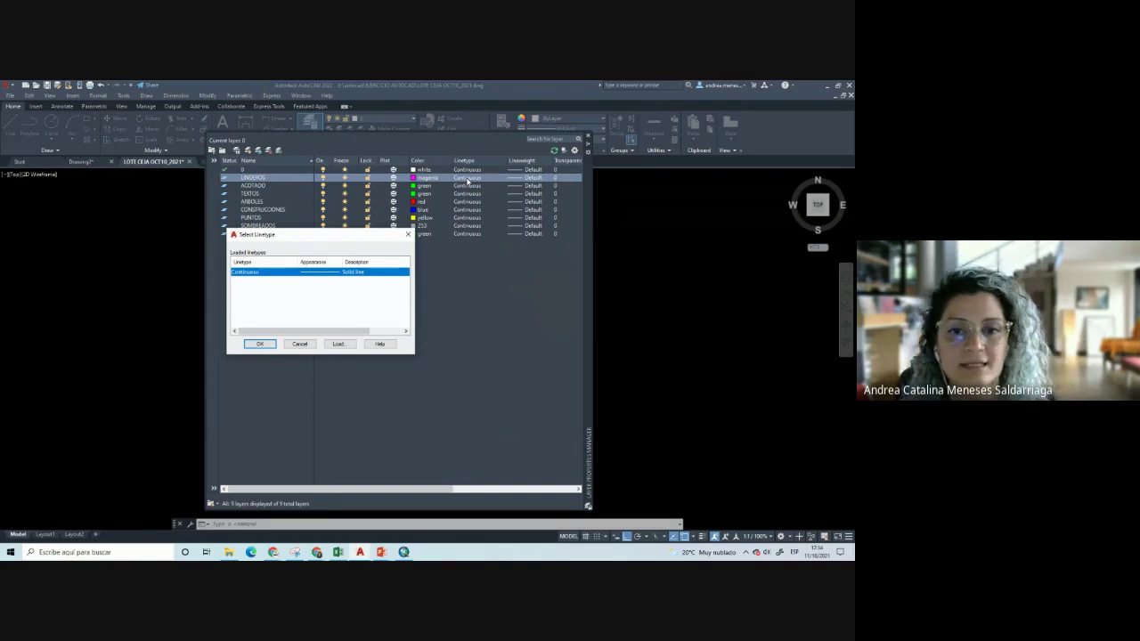
pyautogui.moveTo(299, 244); pyautogui.dragTo(440, 259)
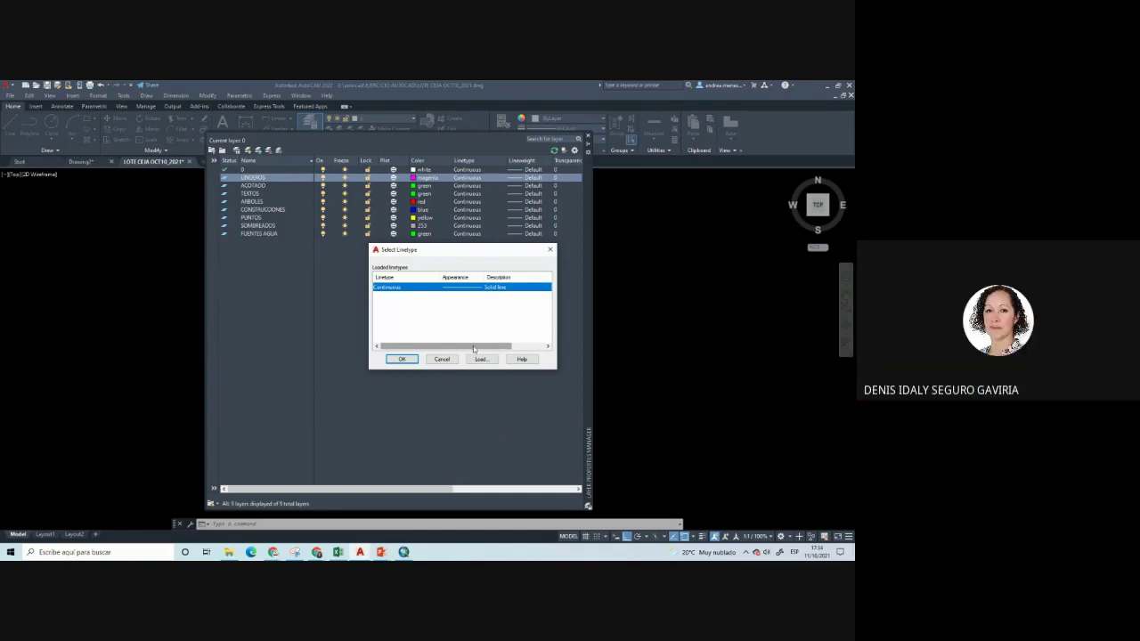
pyautogui.moveTo(473, 349); pyautogui.dragTo(418, 348)
pyautogui.click(480, 360)
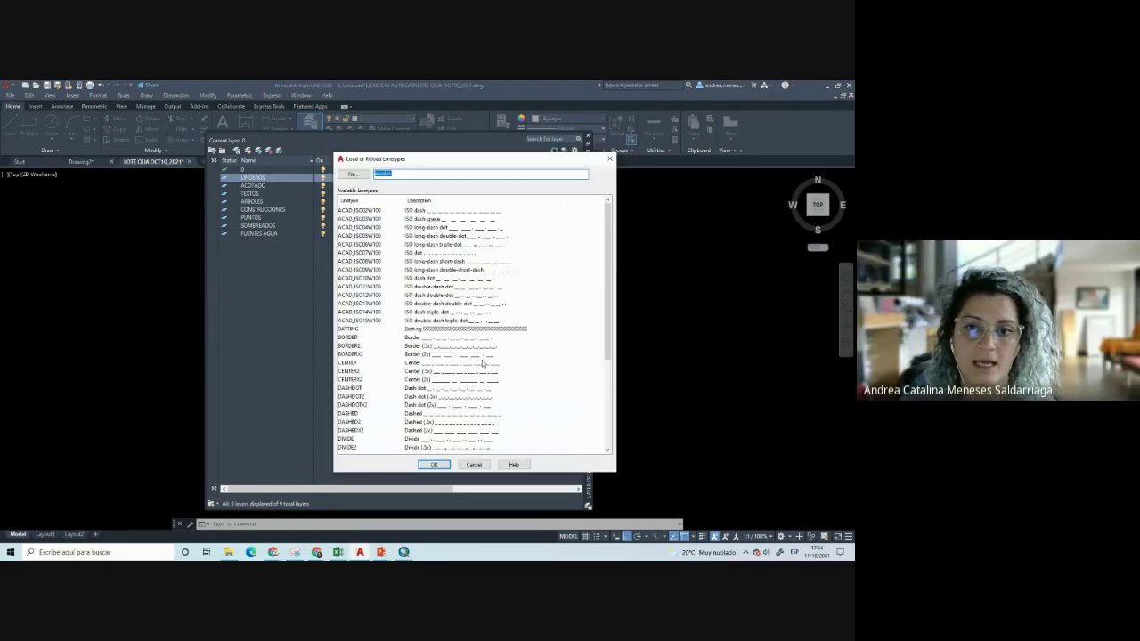
# Load BORDER2 and assign it as the LINDEROS layer's linetype
pyautogui.moveTo(607, 231)
pyautogui.mouseDown()
pyautogui.moveTo(607, 364)
pyautogui.moveTo(609, 209)
pyautogui.mouseUp()
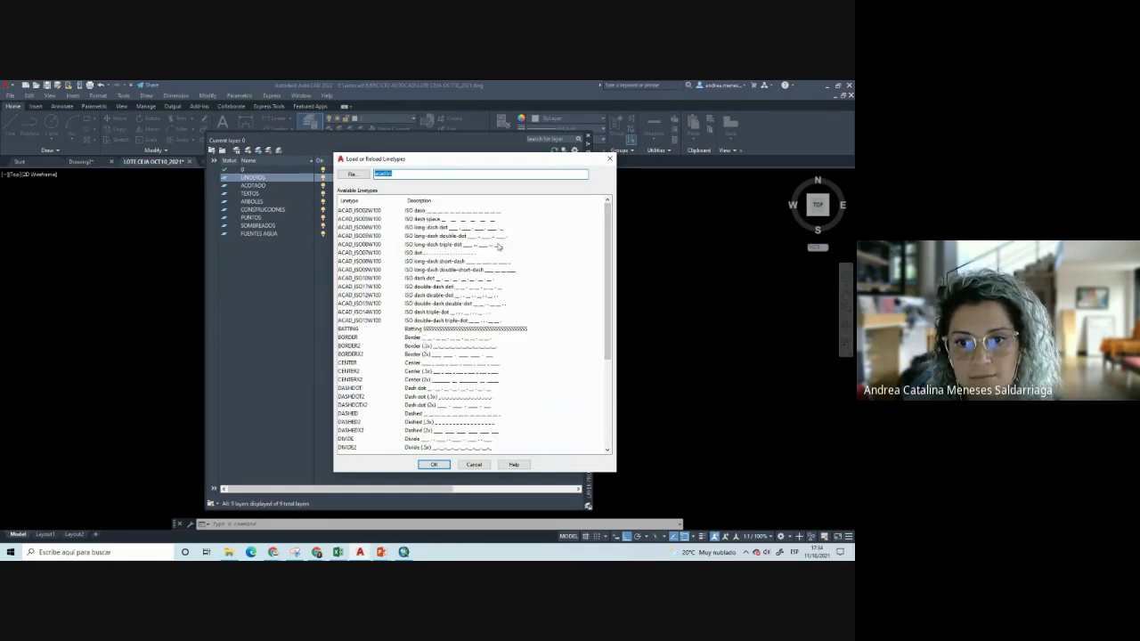
pyautogui.scroll(-1, 471, 289)
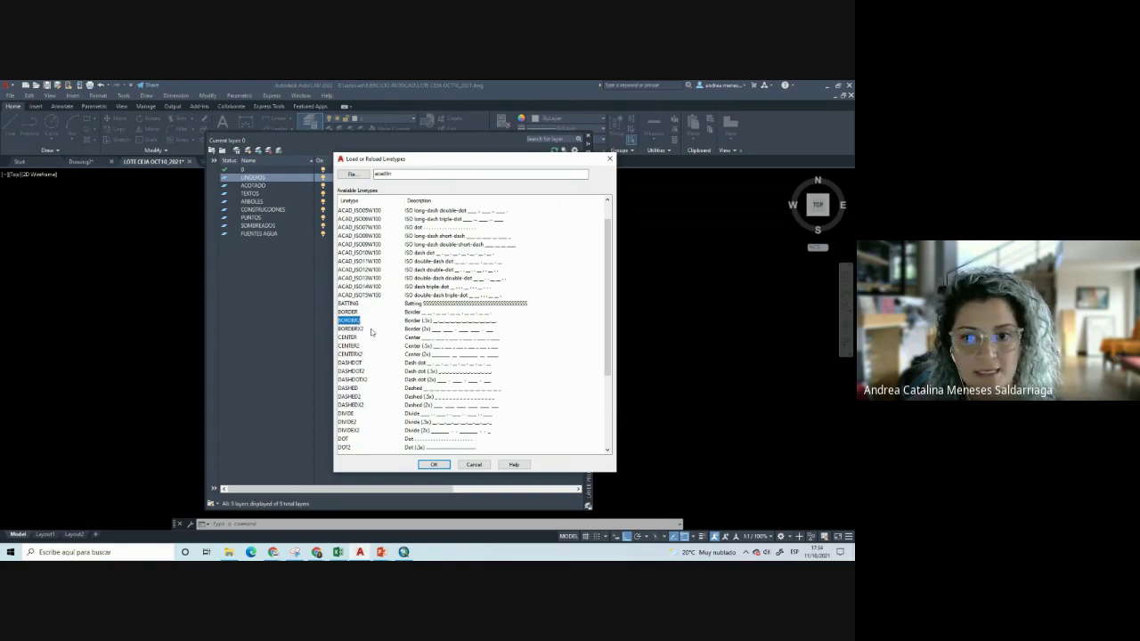
pyautogui.scroll(1, 459, 291)
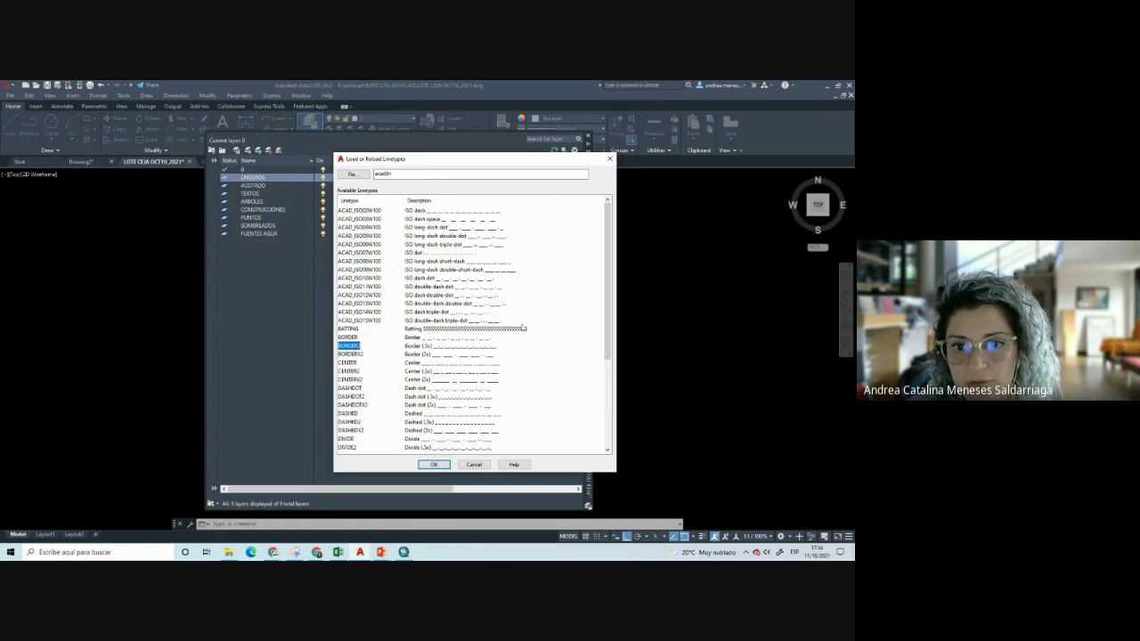
pyautogui.scroll(-3, 524, 325)
pyautogui.click(433, 464)
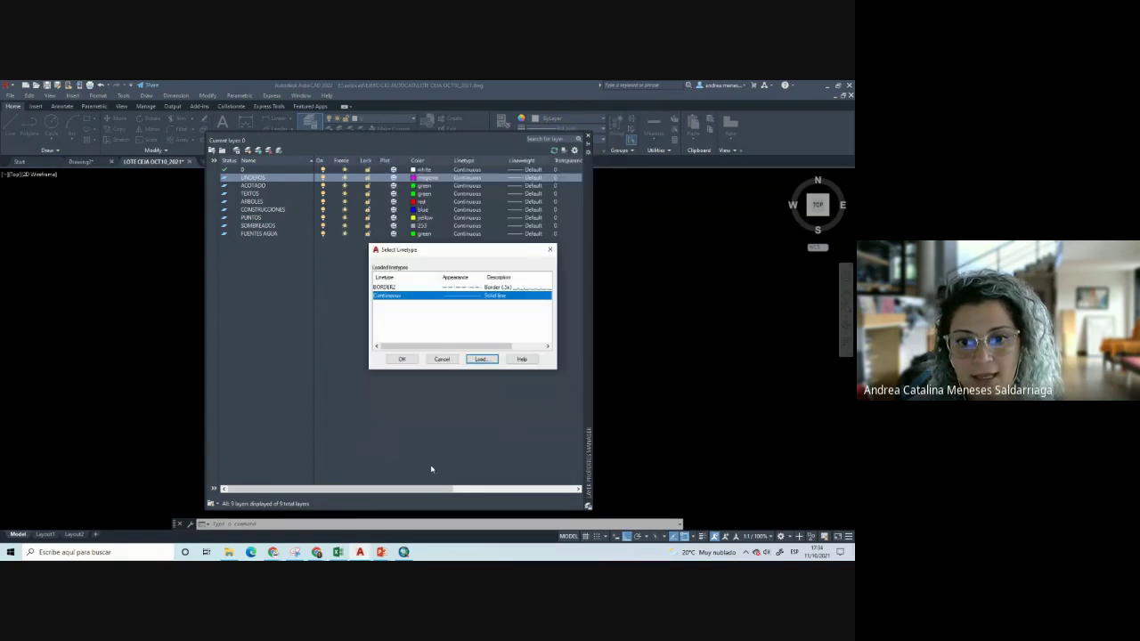
pyautogui.click(387, 288)
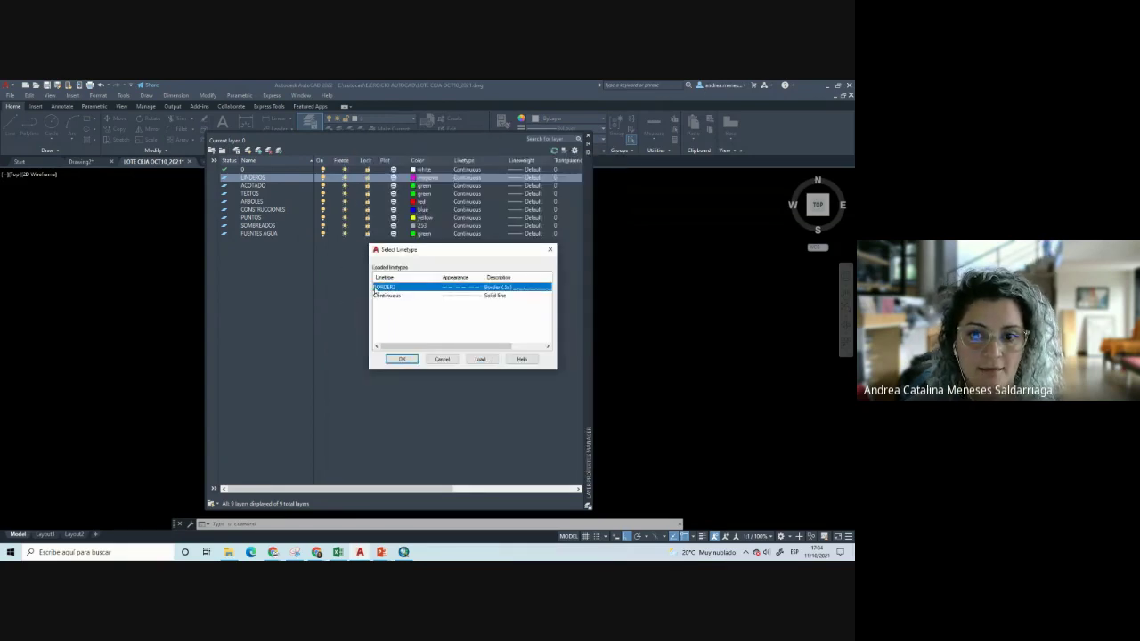
pyautogui.click(401, 359)
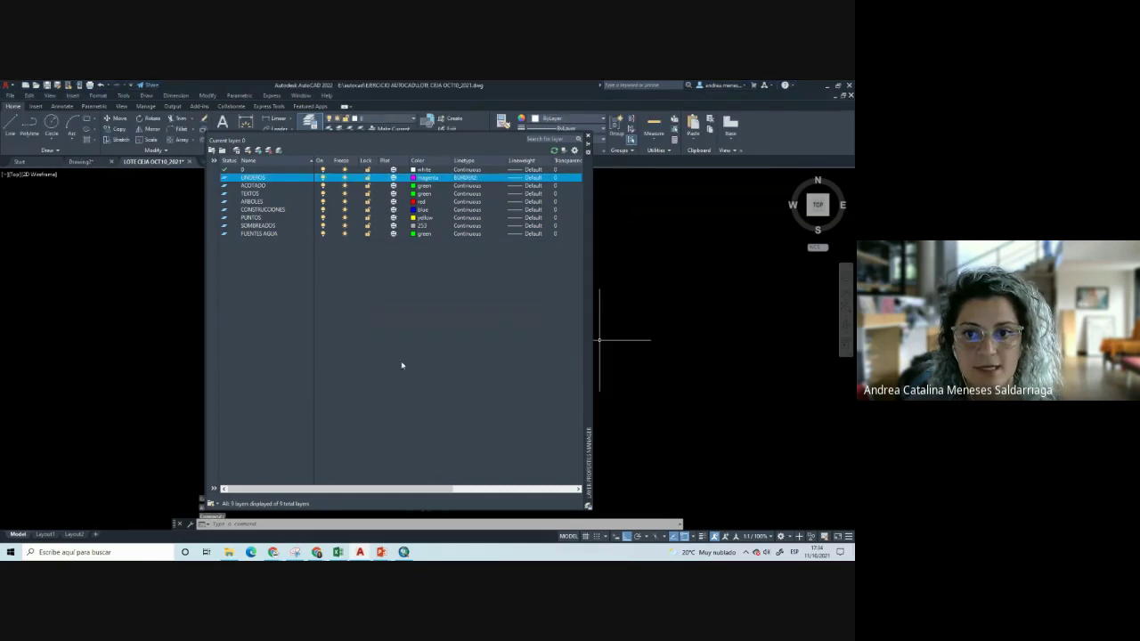
# Confirm BORDER2 and set the Layer Properties palette to auto-hide at the right
pyautogui.click(469, 181)
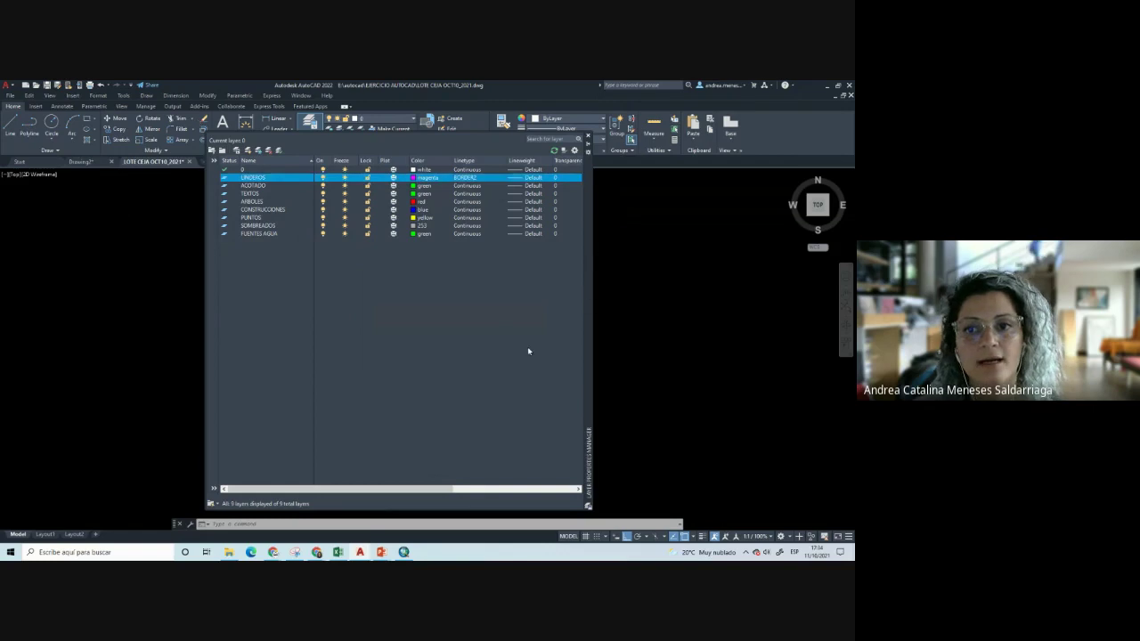
pyautogui.click(588, 148)
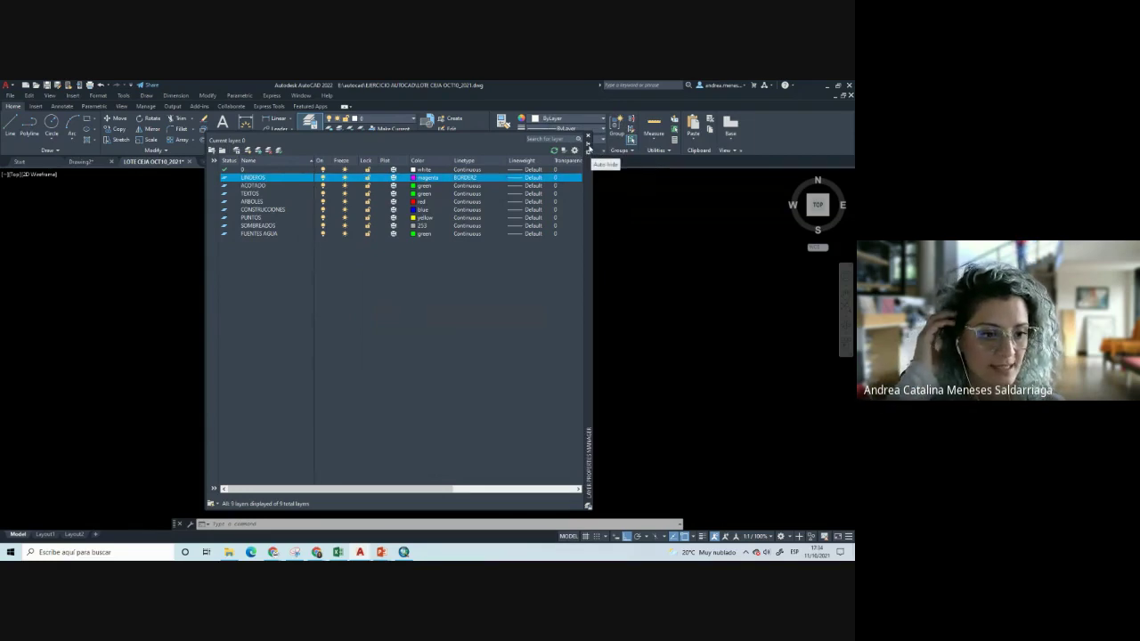
pyautogui.click(601, 144)
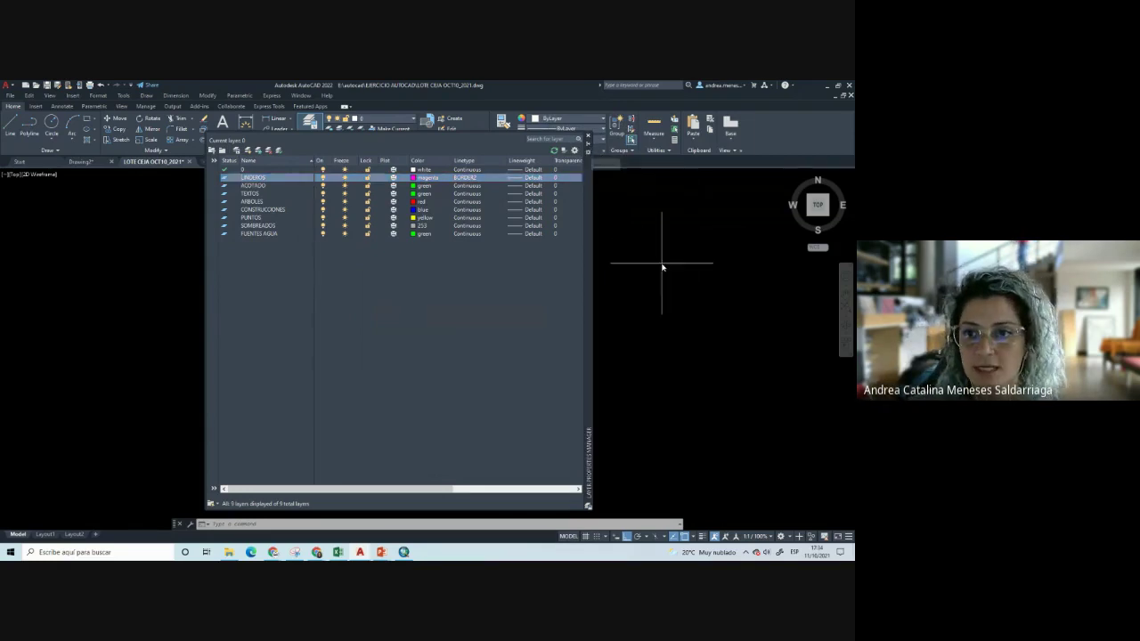
pyautogui.click(662, 262)
pyautogui.press('Escape')
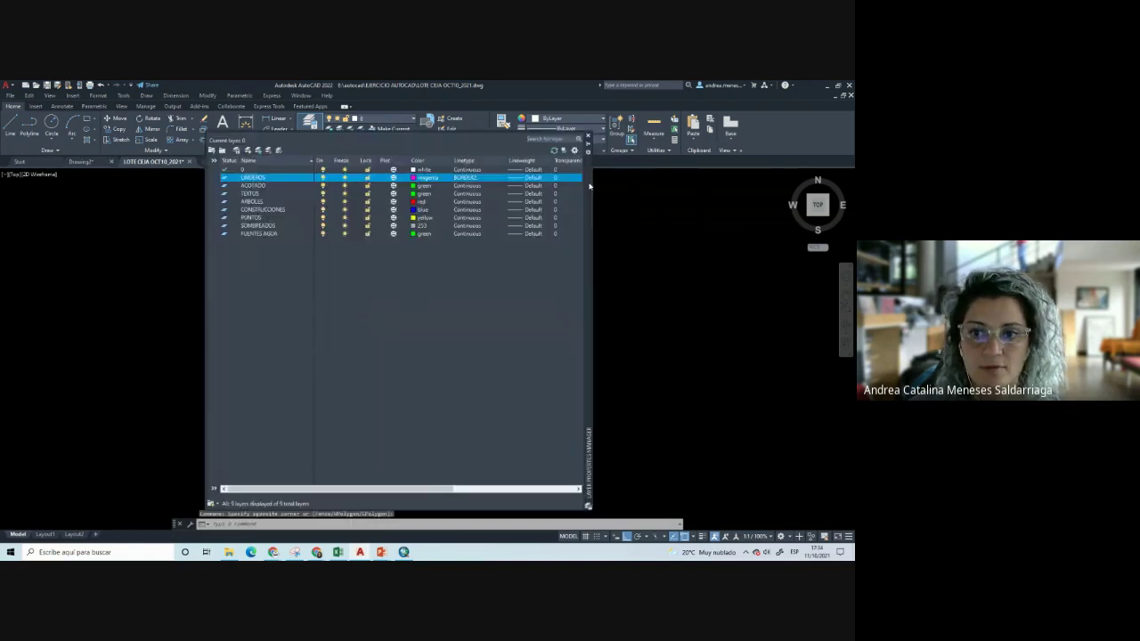
pyautogui.moveTo(592, 192)
pyautogui.mouseDown()
pyautogui.moveTo(715, 206)
pyautogui.moveTo(824, 180)
pyautogui.mouseUp()
pyautogui.click(369, 254)
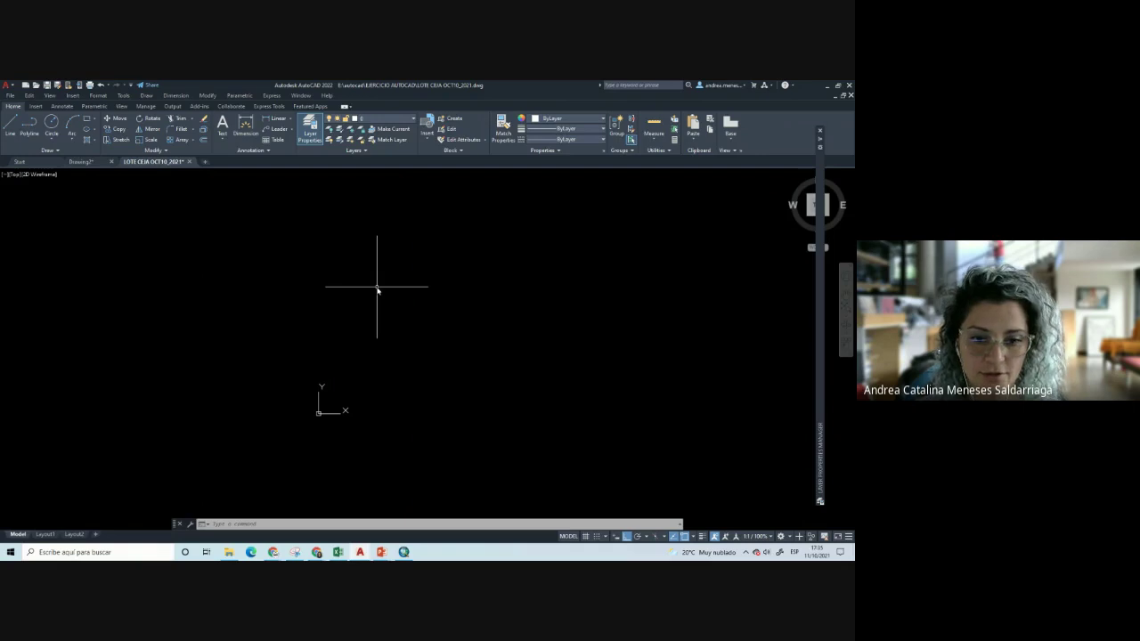
# Dismiss an accidental Windows search for 'goog'
pyautogui.click(89, 552)
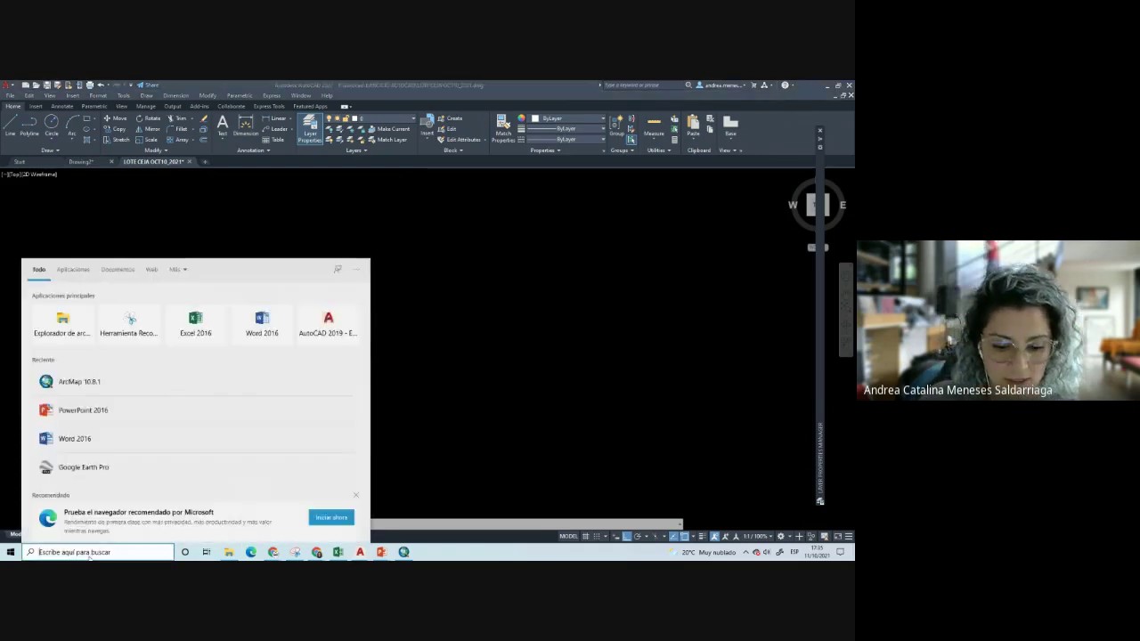
pyautogui.write('goog')
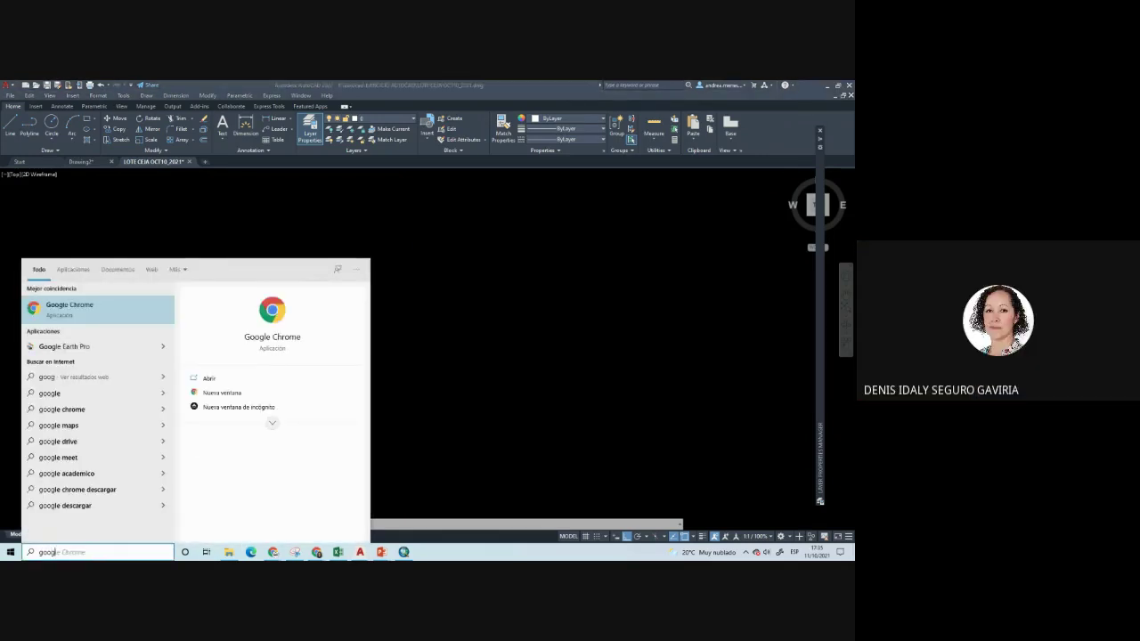
pyautogui.press('Escape')
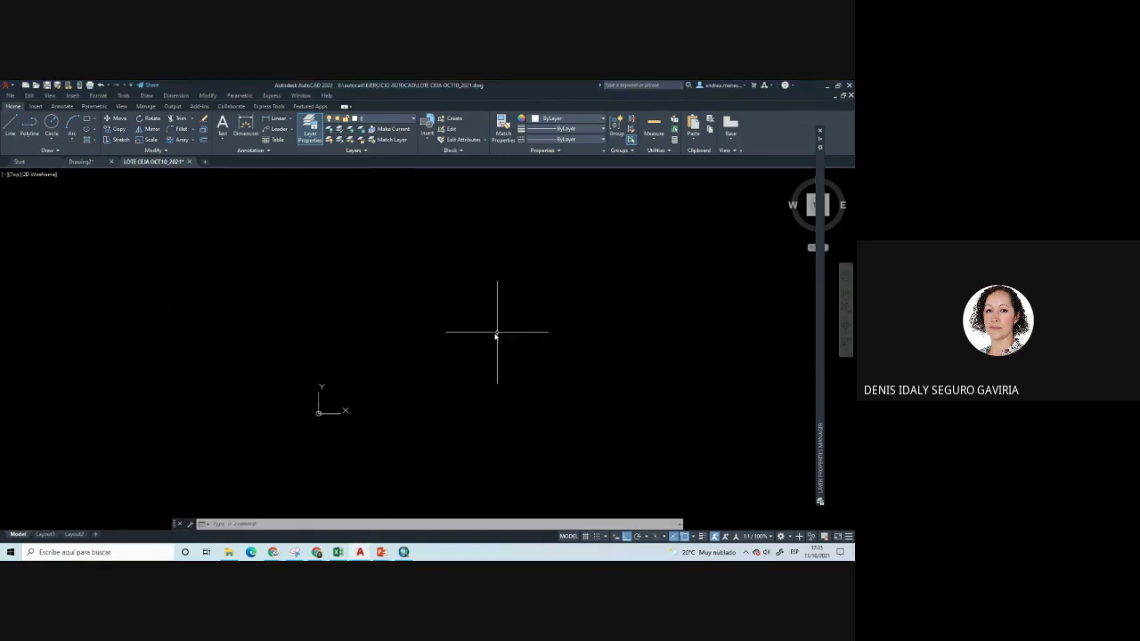
# Make CONSTRUCCIONES the current layer with object colour left at ByLayer
pyautogui.click(414, 119)
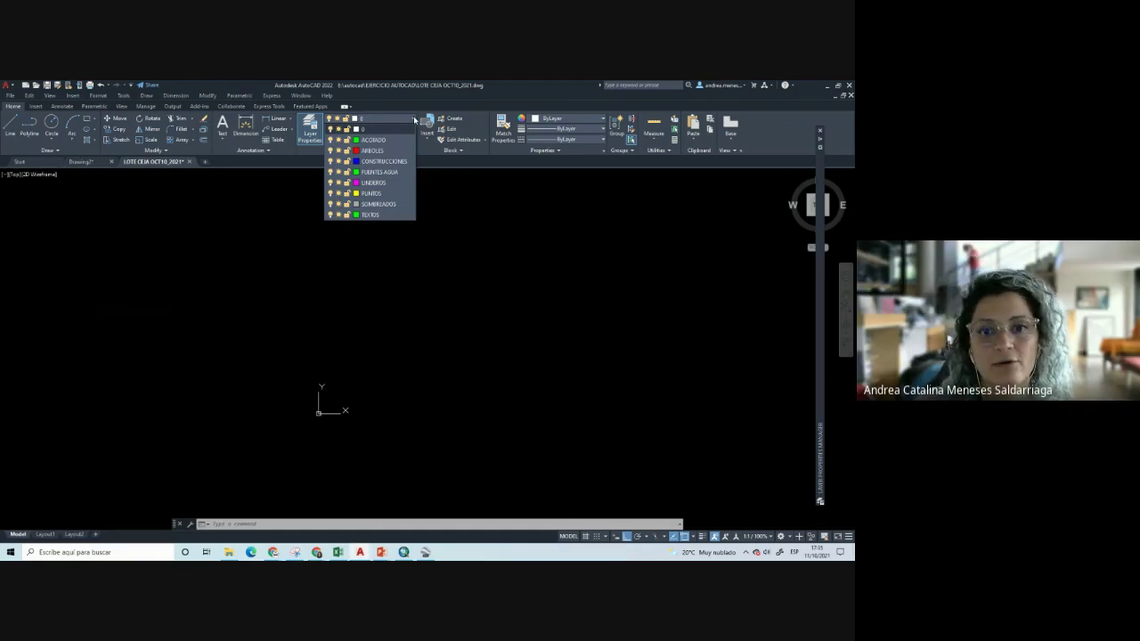
pyautogui.click(381, 161)
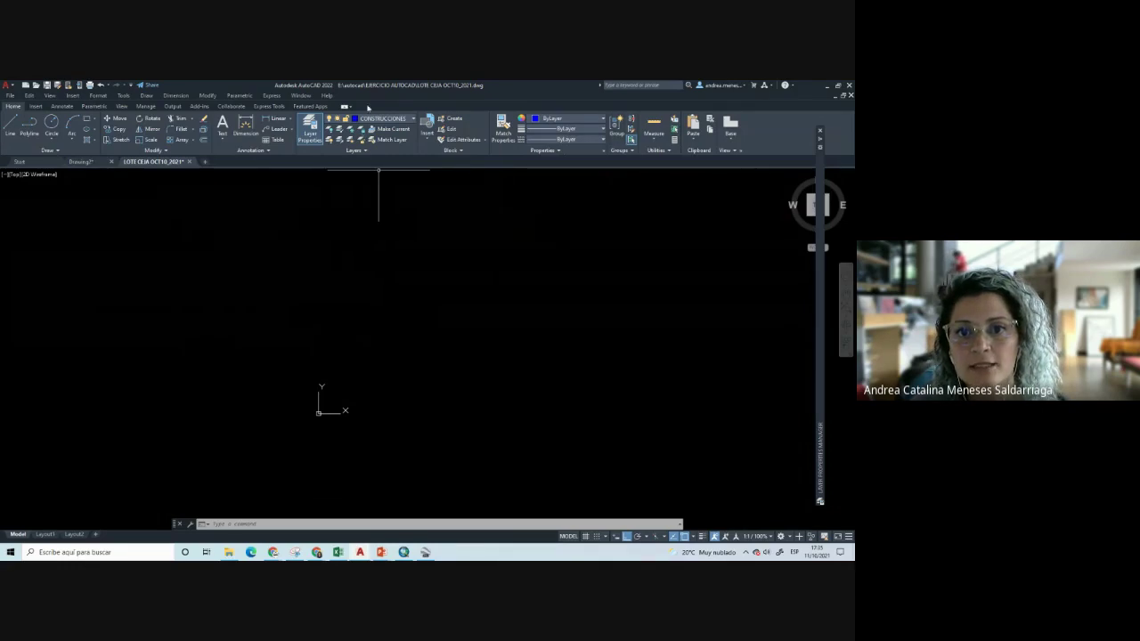
pyautogui.click(574, 119)
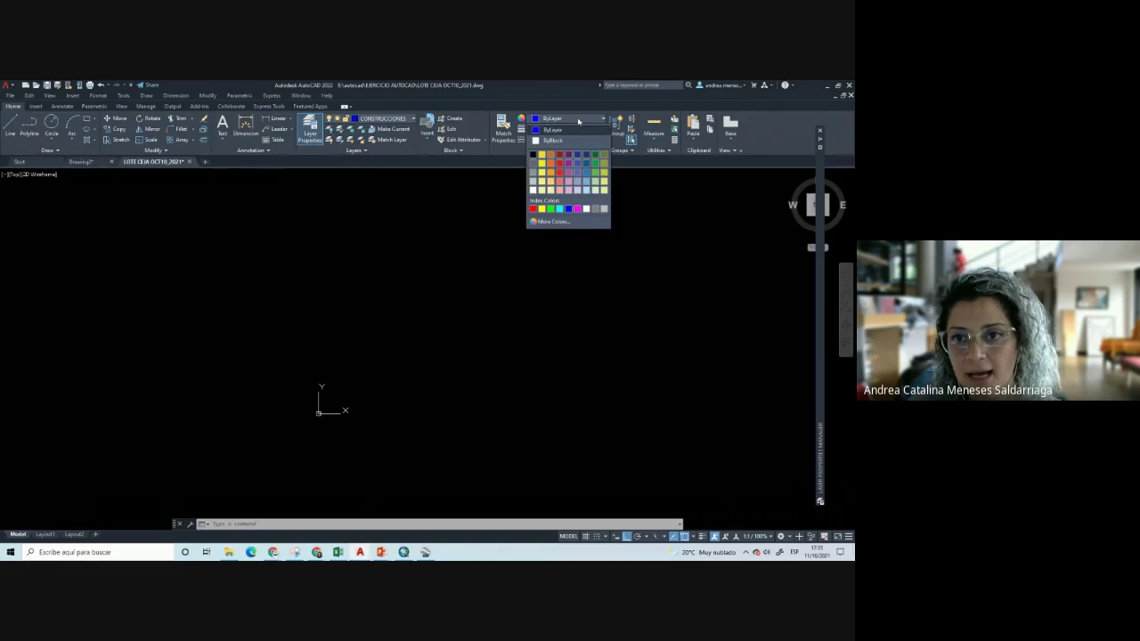
pyautogui.click(574, 132)
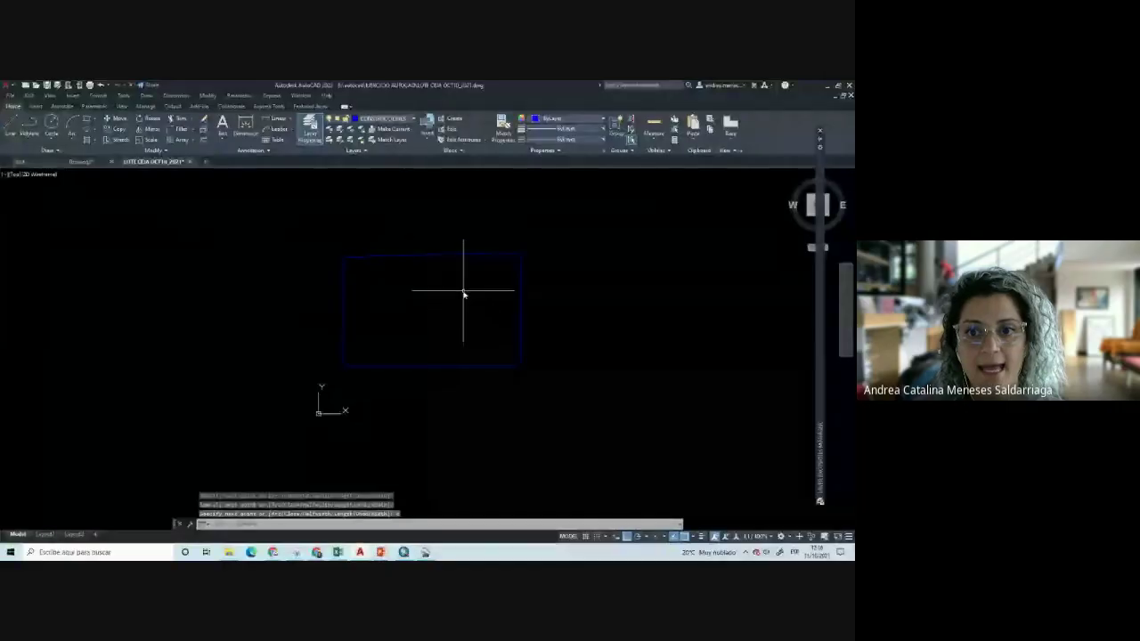
# Set object colour to Red and draw a closed four-corner polyline outline
pyautogui.moveTo(463, 294); pyautogui.dragTo(374, 301, button='middle')
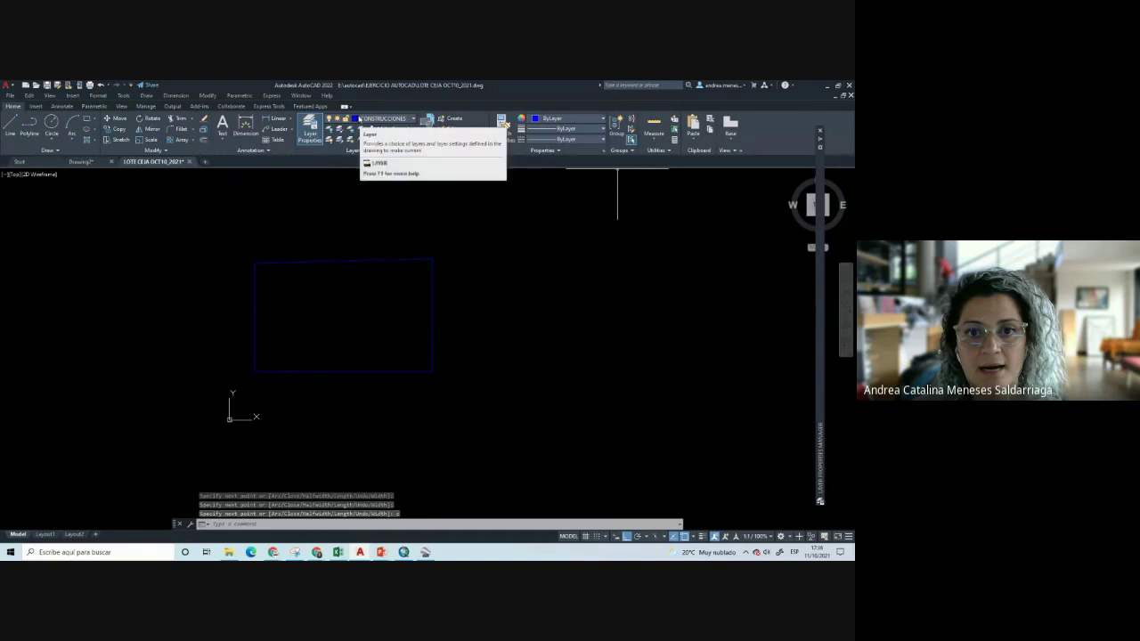
pyautogui.click(548, 120)
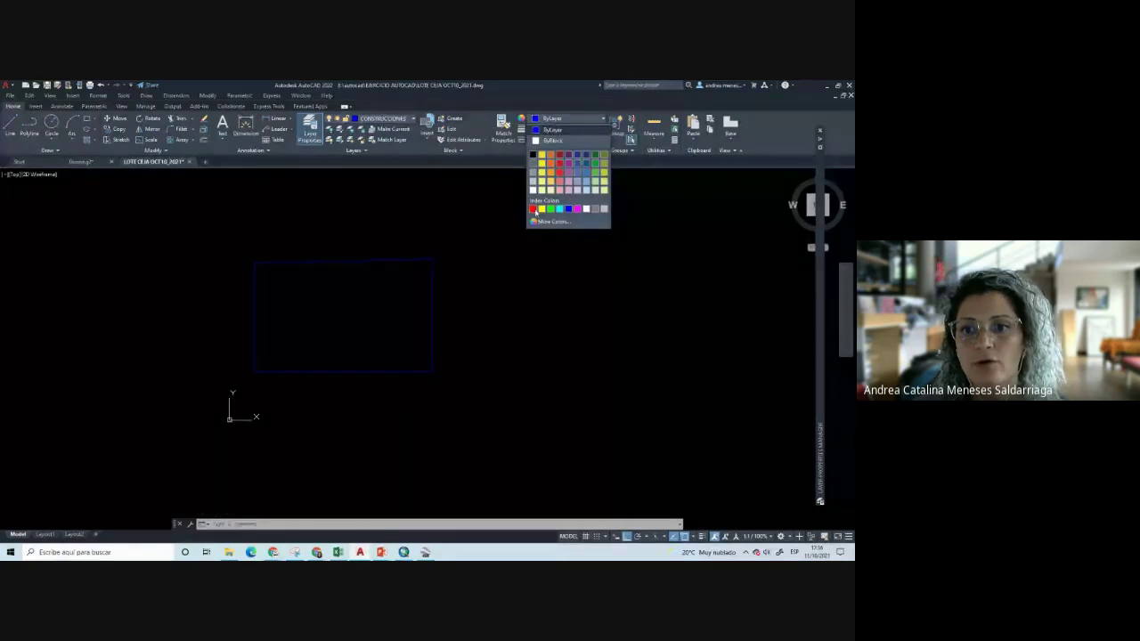
pyautogui.click(533, 209)
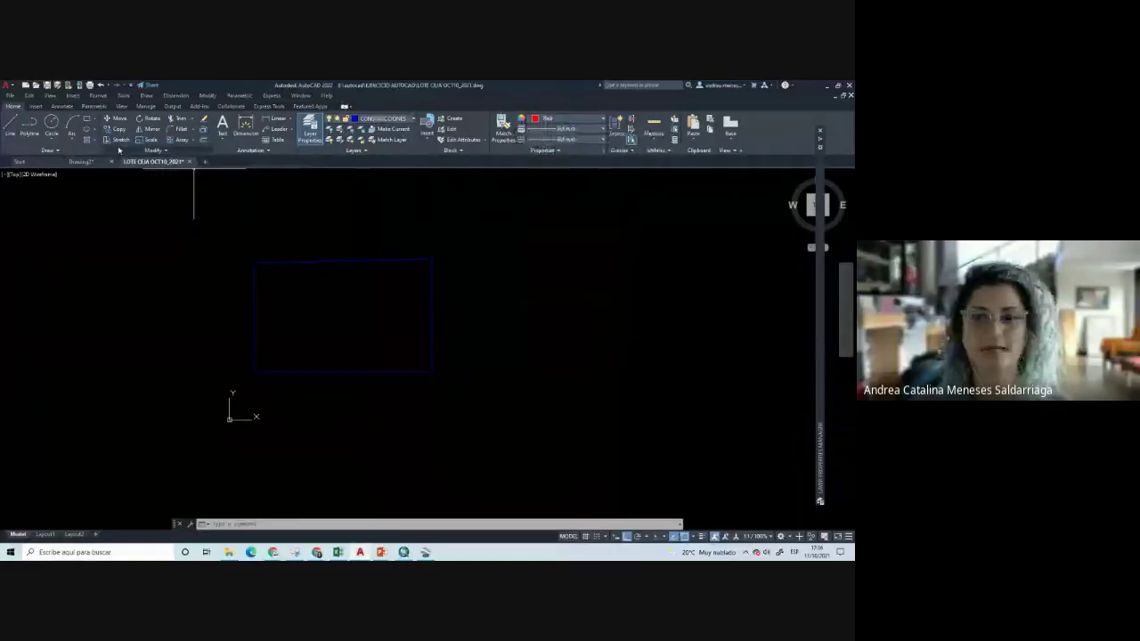
pyautogui.click(29, 125)
pyautogui.click(522, 264)
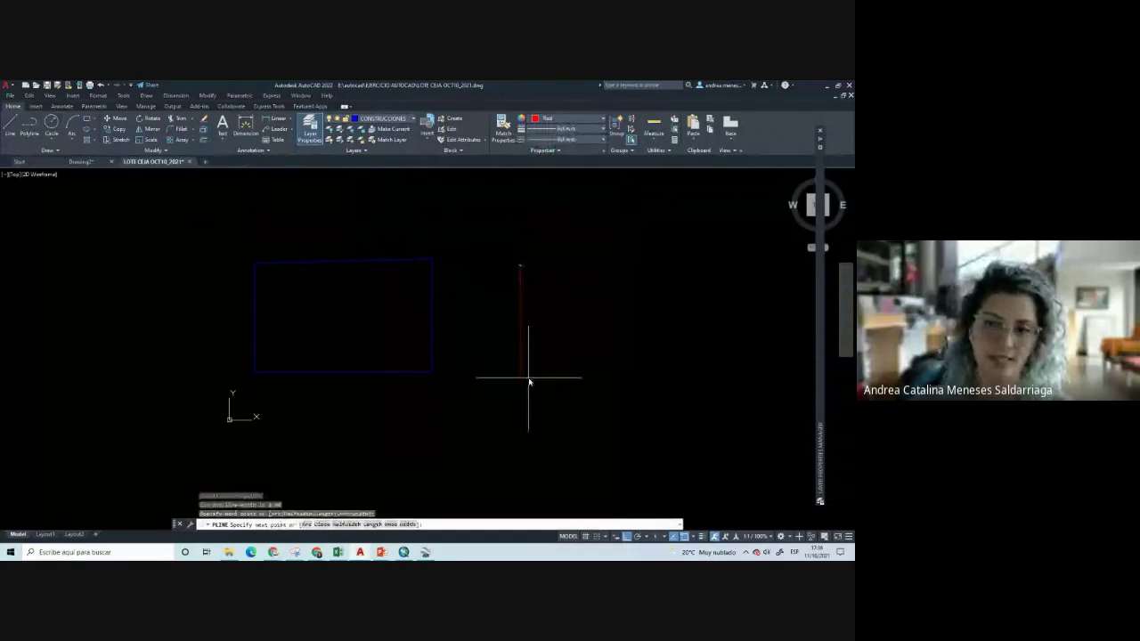
pyautogui.click(521, 377)
pyautogui.click(687, 377)
pyautogui.click(686, 279)
pyautogui.click(522, 264)
pyautogui.press('Return')
# Delete the red outline and the blue rectangle
pyautogui.moveTo(521, 262); pyautogui.dragTo(424, 274, button='middle')
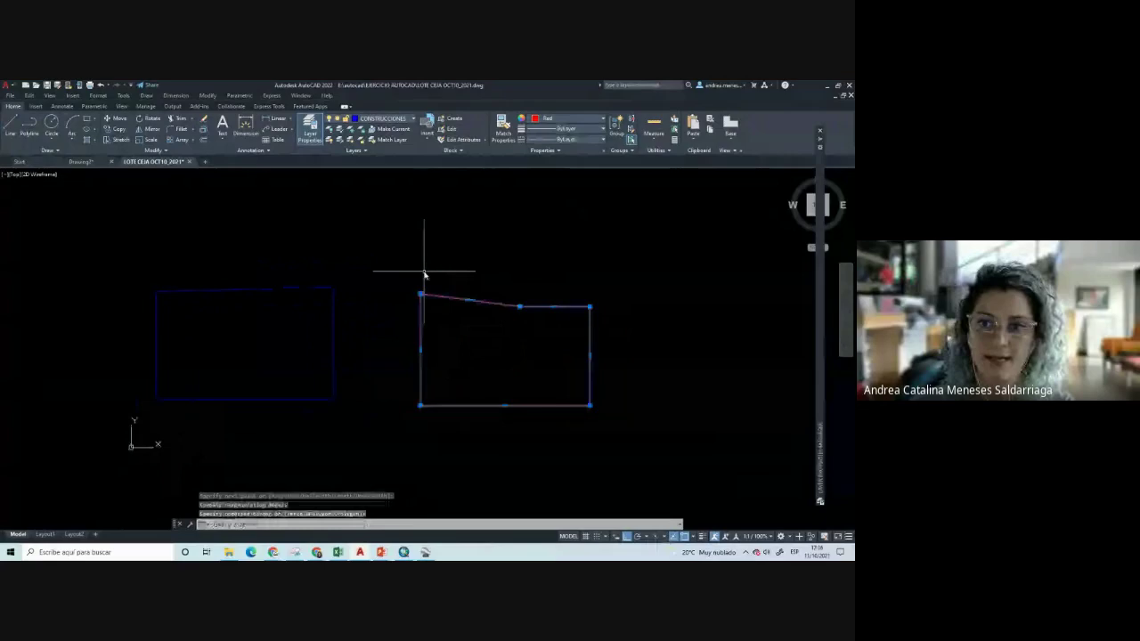
pyautogui.press('Delete')
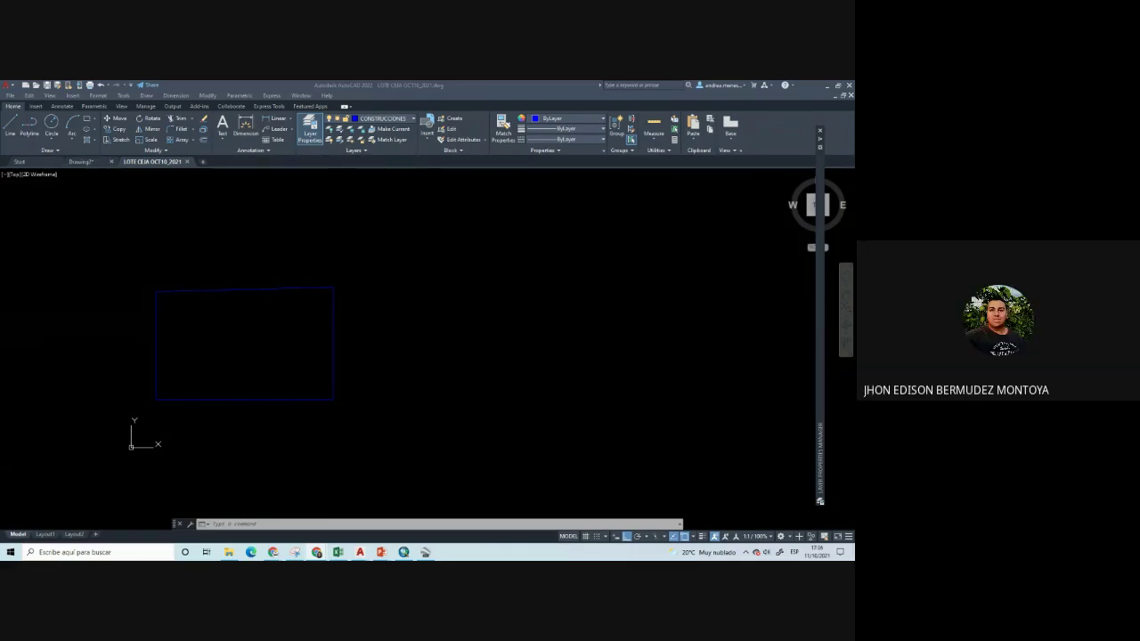
pyautogui.click(265, 338)
pyautogui.press('Delete')
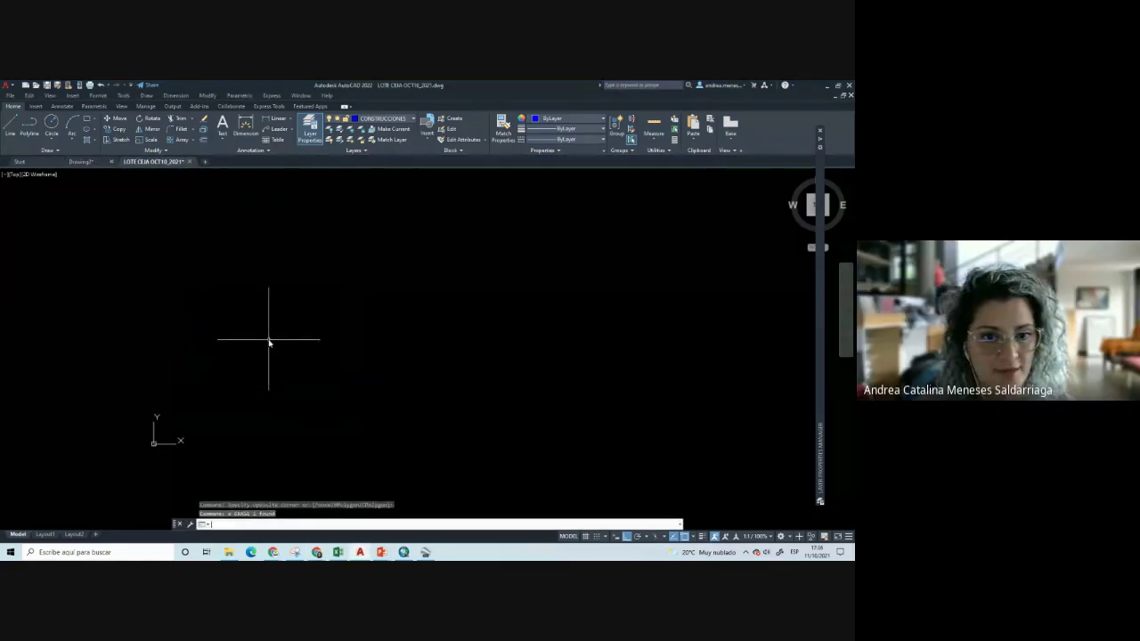
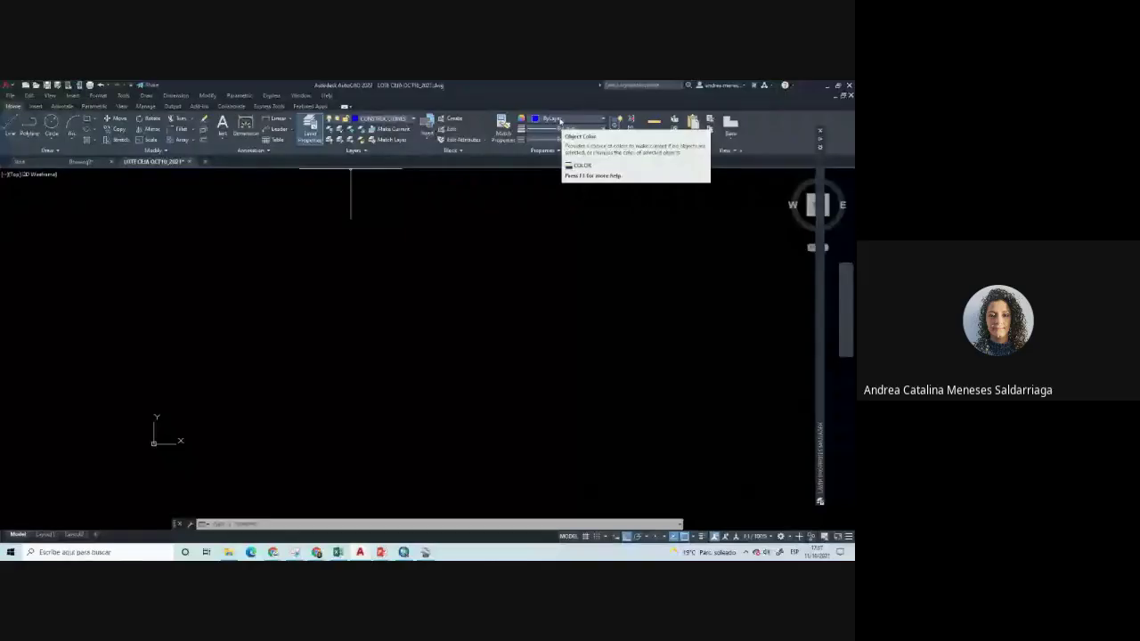
# Check the object colour, pan the LOTE CEJA drawing, then switch to Google Earth Pro
pyautogui.click(559, 120)
pyautogui.click(534, 361)
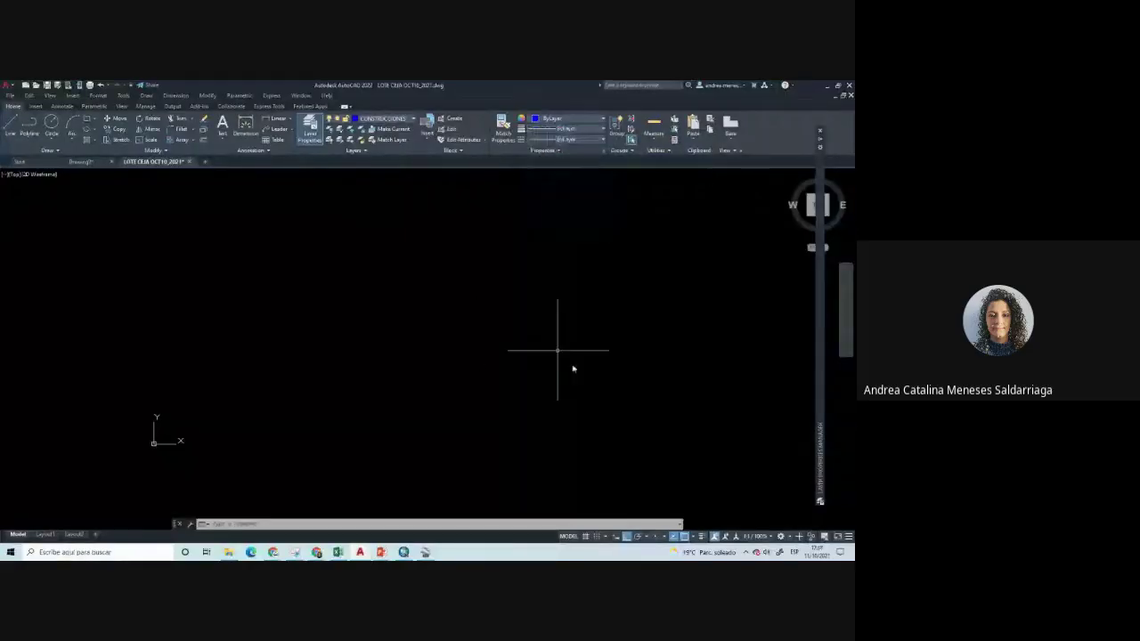
pyautogui.moveTo(387, 325); pyautogui.dragTo(415, 348, button='middle')
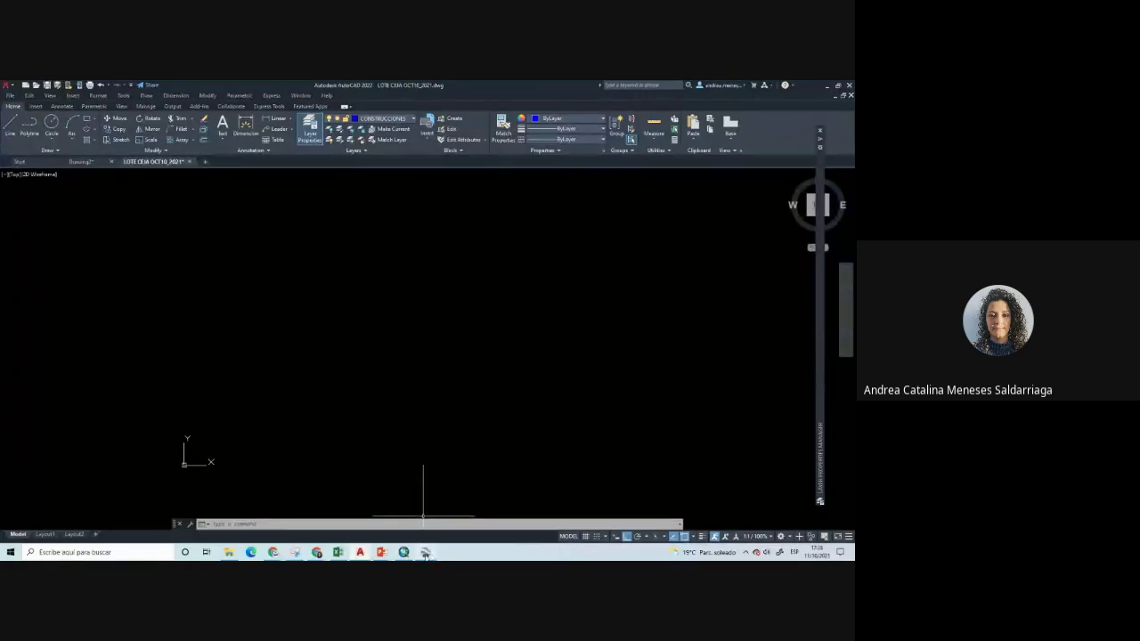
pyautogui.click(426, 552)
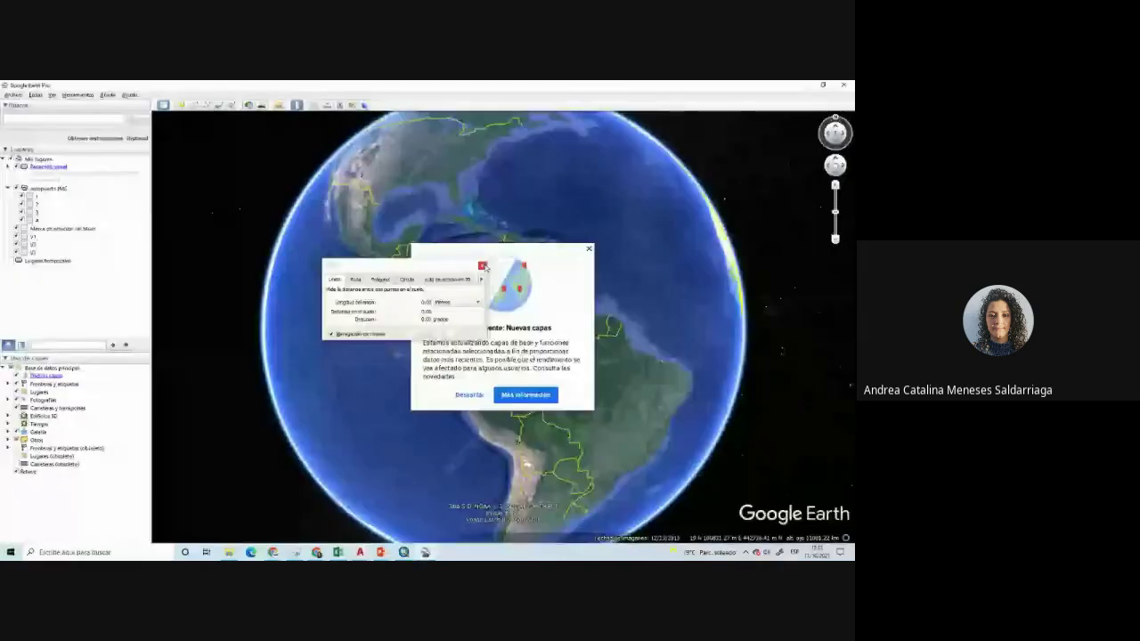
# Close the ruler and new-layers popups and zoom in on the lake beside the highway
pyautogui.click(482, 265)
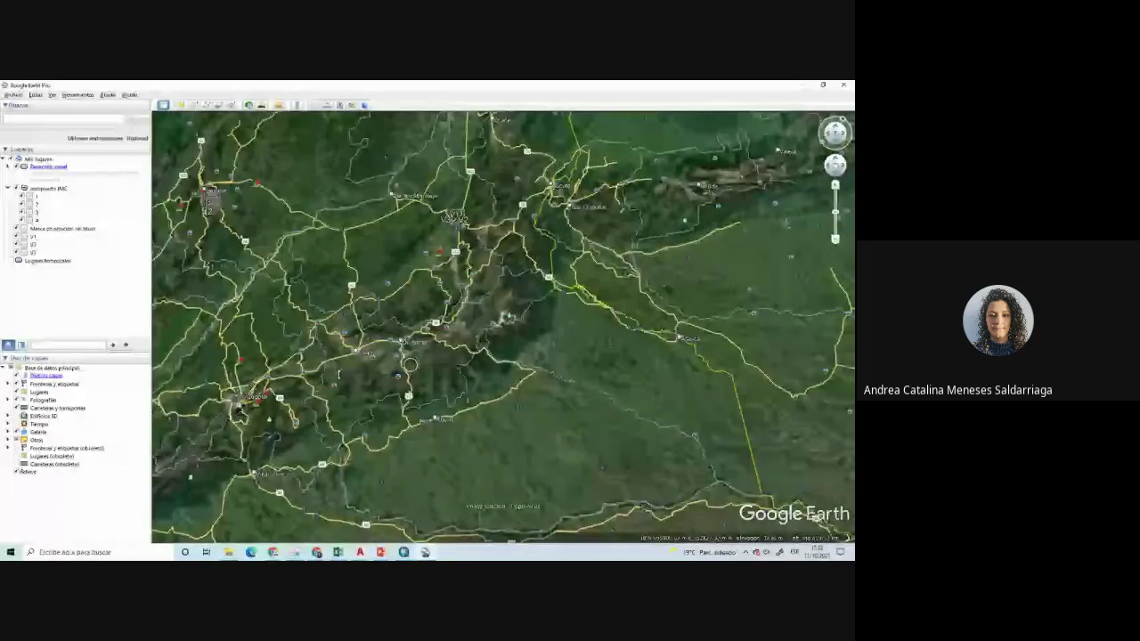
pyautogui.scroll(5, 409, 364)
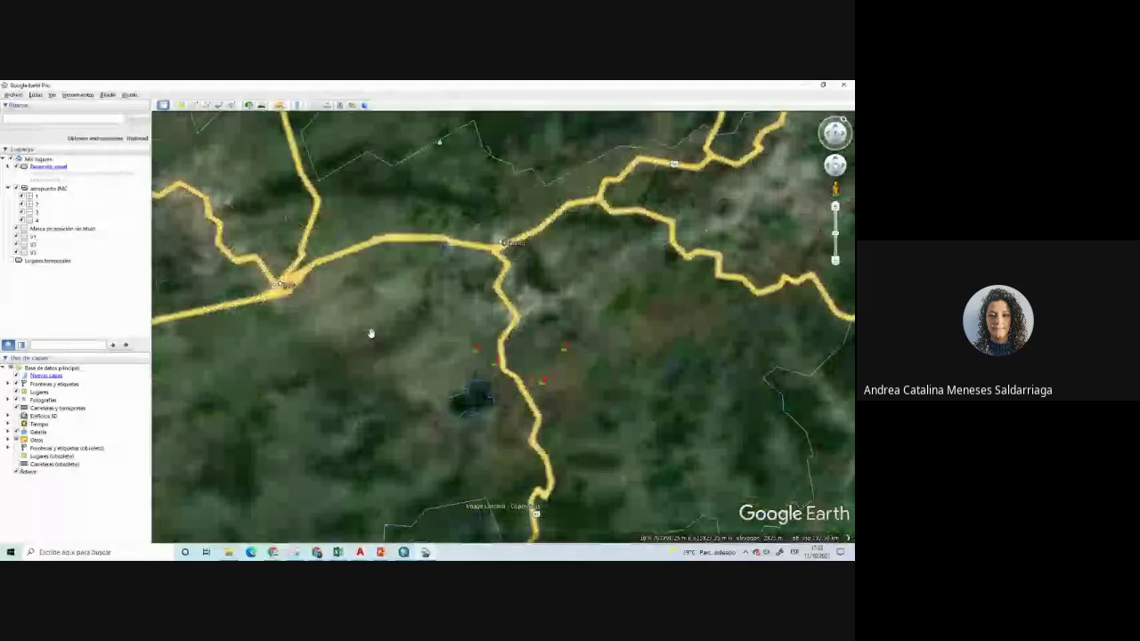
pyautogui.scroll(-5, 372, 334)
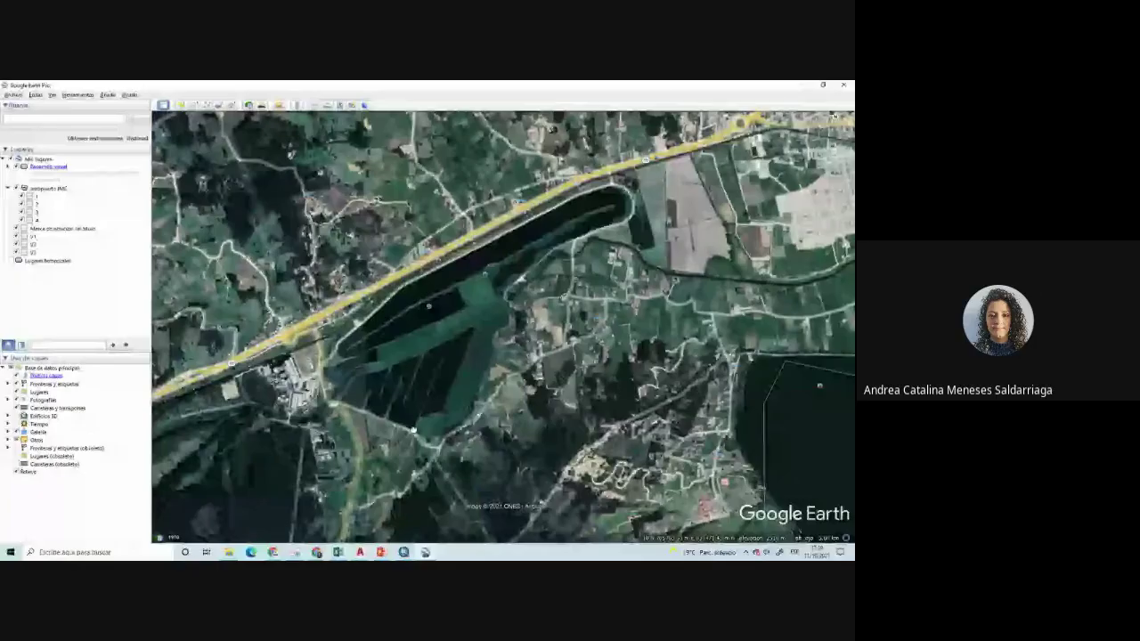
# Pan, rotate and zoom the map to frame the lot with its houses, court and curving road
pyautogui.moveTo(794, 534); pyautogui.dragTo(669, 375)
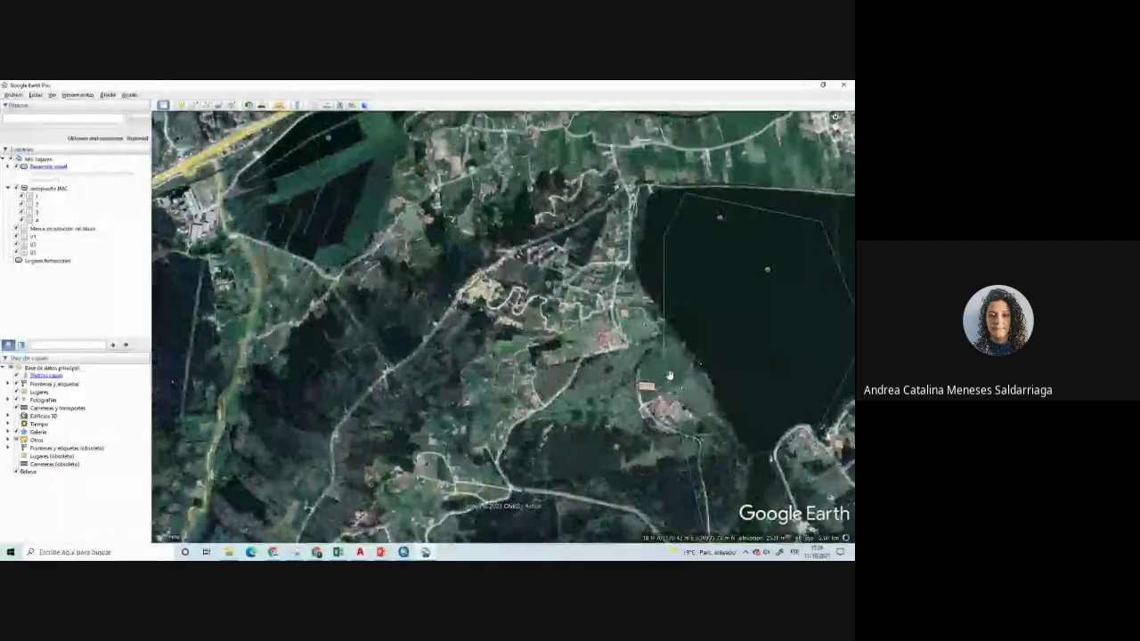
pyautogui.scroll(3, 499, 438)
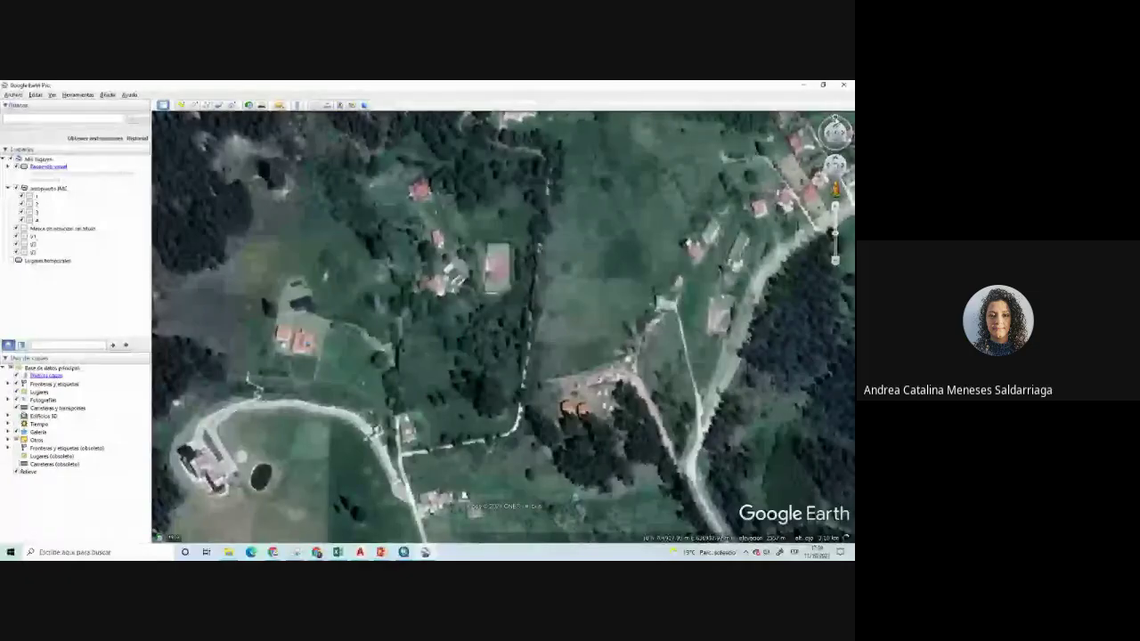
pyautogui.moveTo(819, 123)
pyautogui.mouseDown()
pyautogui.moveTo(833, 121)
pyautogui.moveTo(820, 127)
pyautogui.mouseUp()
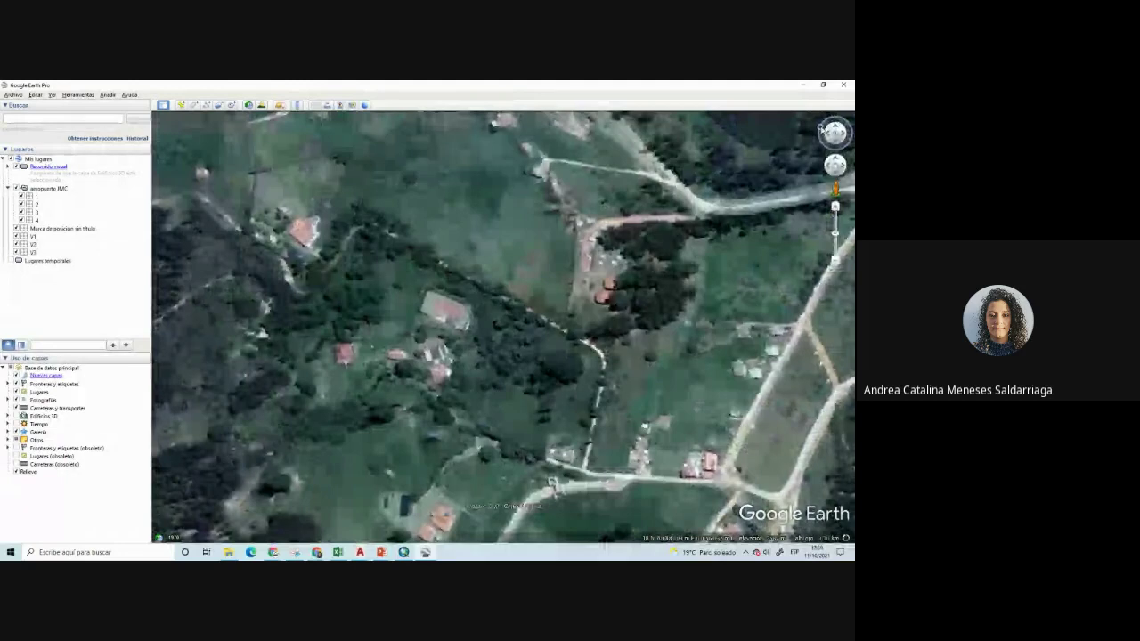
pyautogui.moveTo(820, 128); pyautogui.dragTo(836, 142)
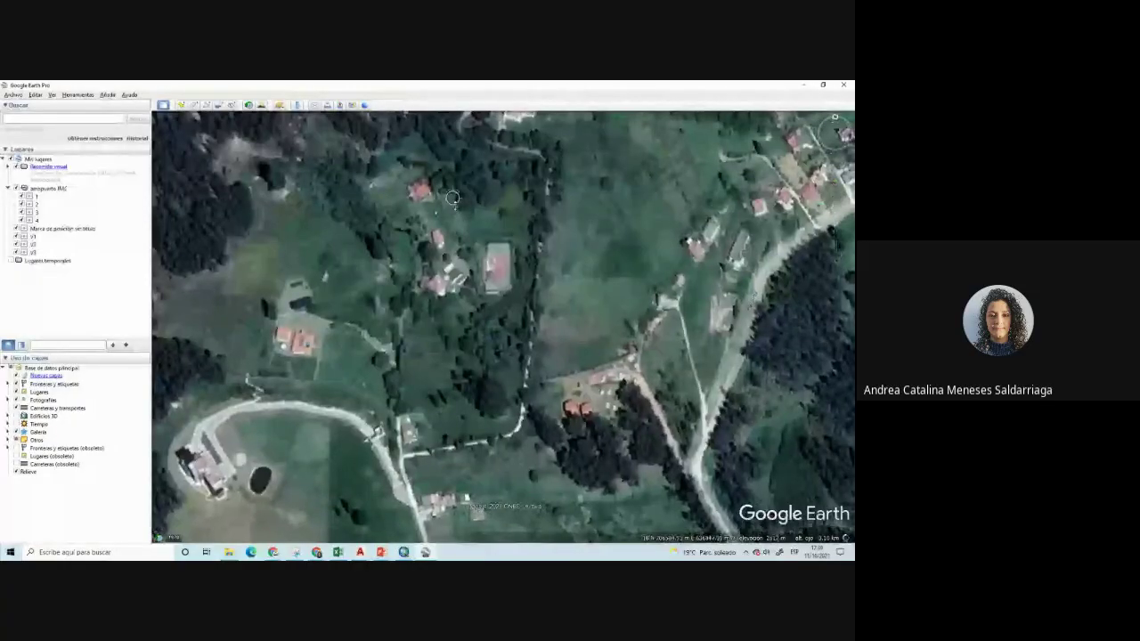
pyautogui.scroll(1, 467, 192)
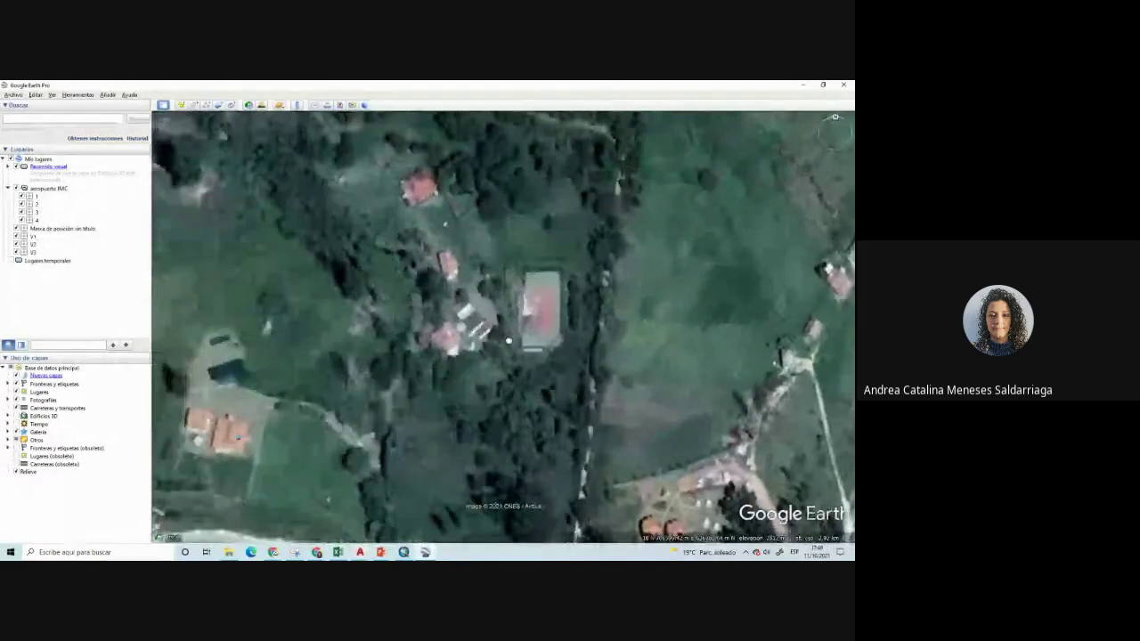
pyautogui.scroll(-3, 509, 340)
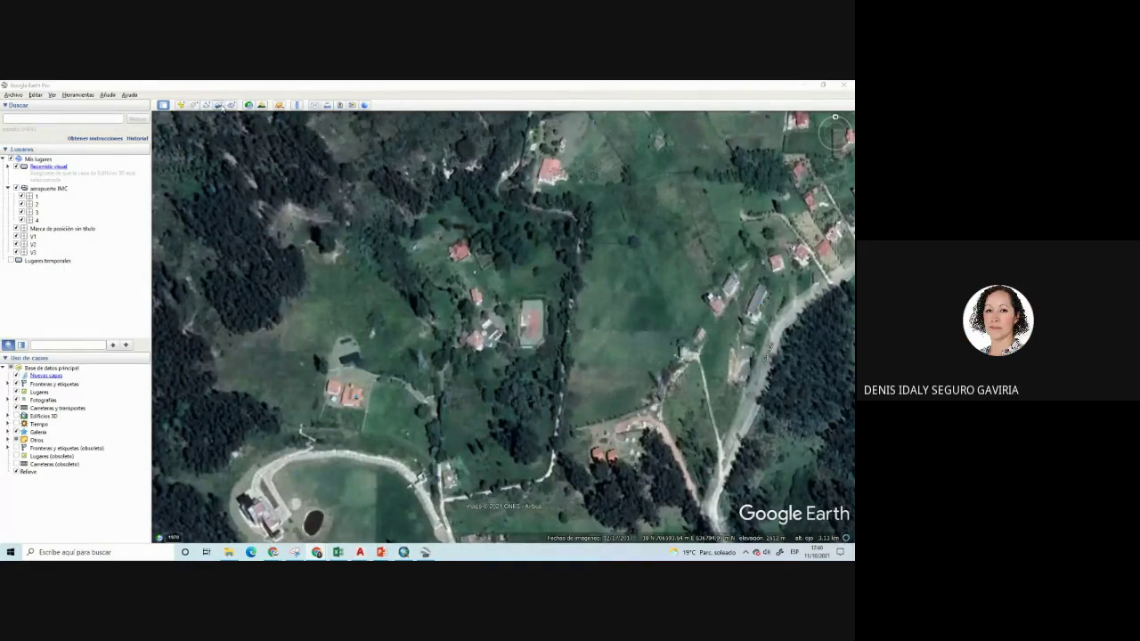
# Discard the image overlay, save the lot view as JPEG 'ortofoto' in EJERCICIO AUTOCAD, return to AutoCAD
pyautogui.click(219, 106)
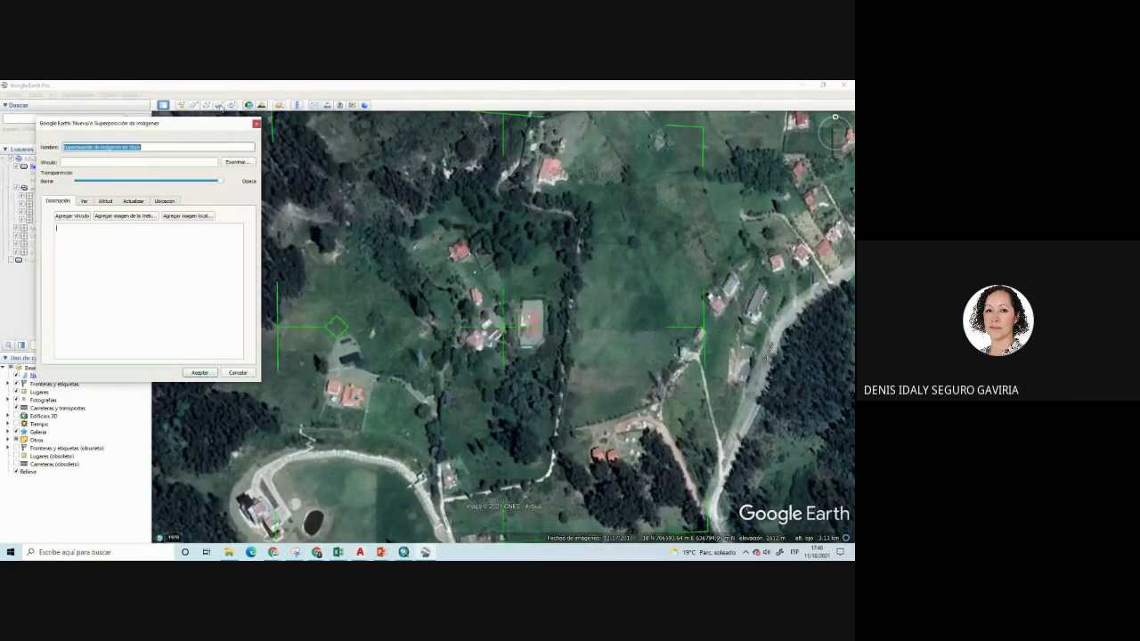
pyautogui.click(255, 123)
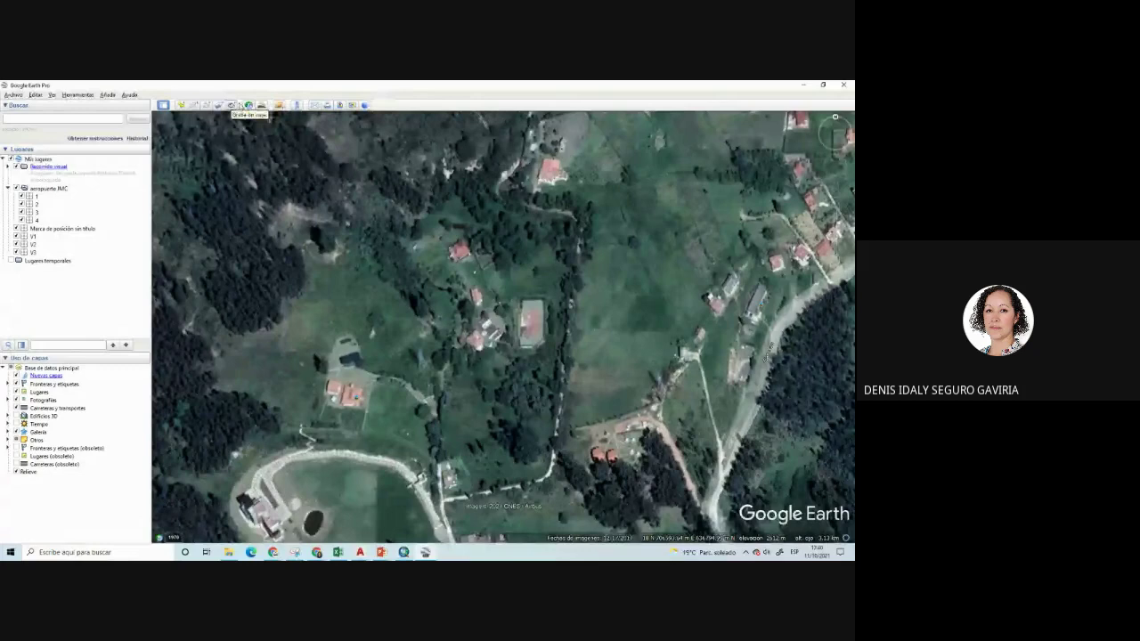
pyautogui.click(339, 106)
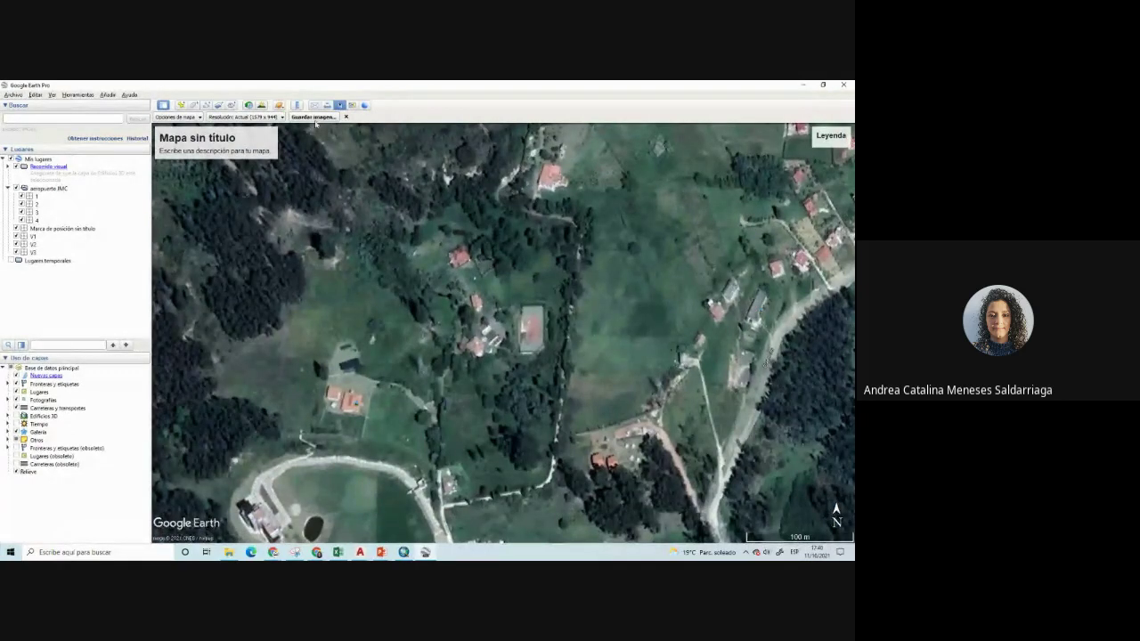
pyautogui.click(318, 118)
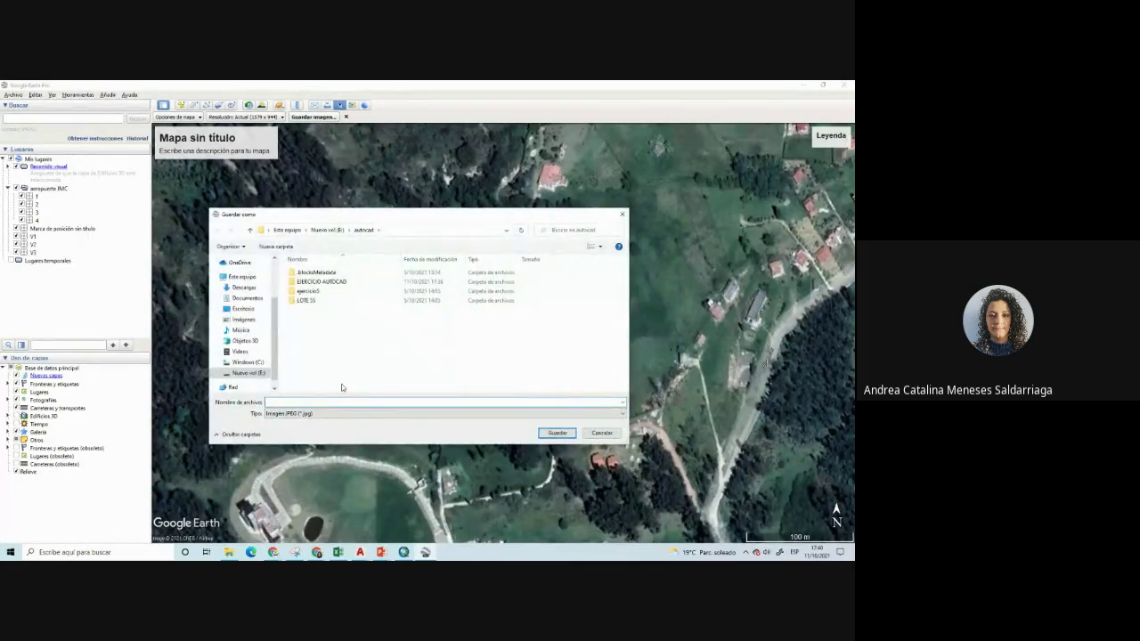
pyautogui.doubleClick(320, 281)
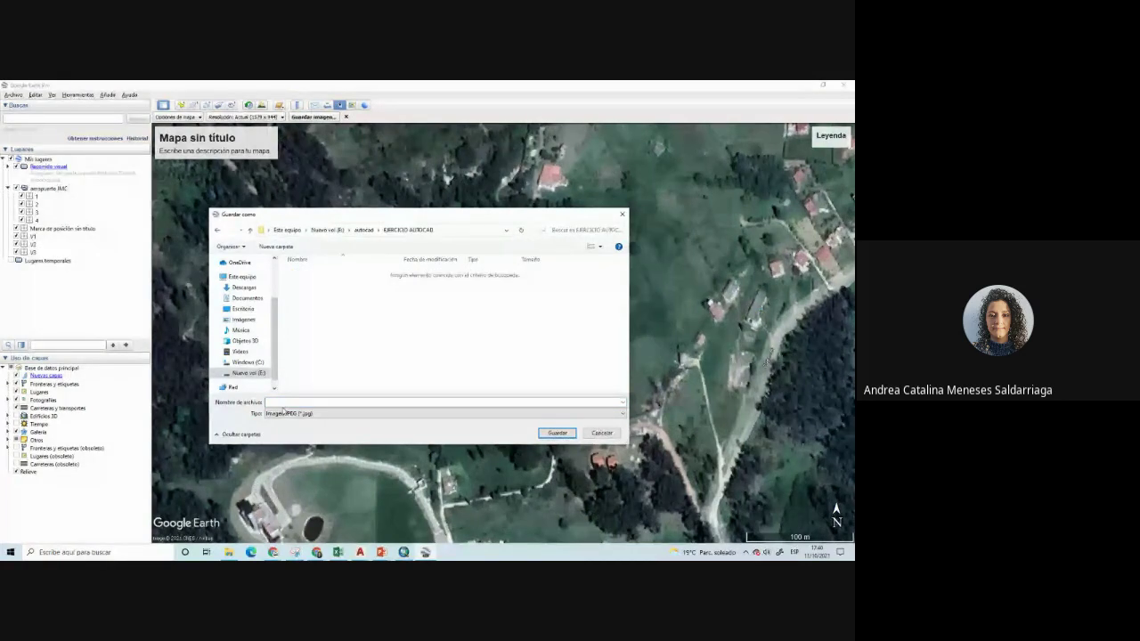
pyautogui.write('01')
pyautogui.write('t')
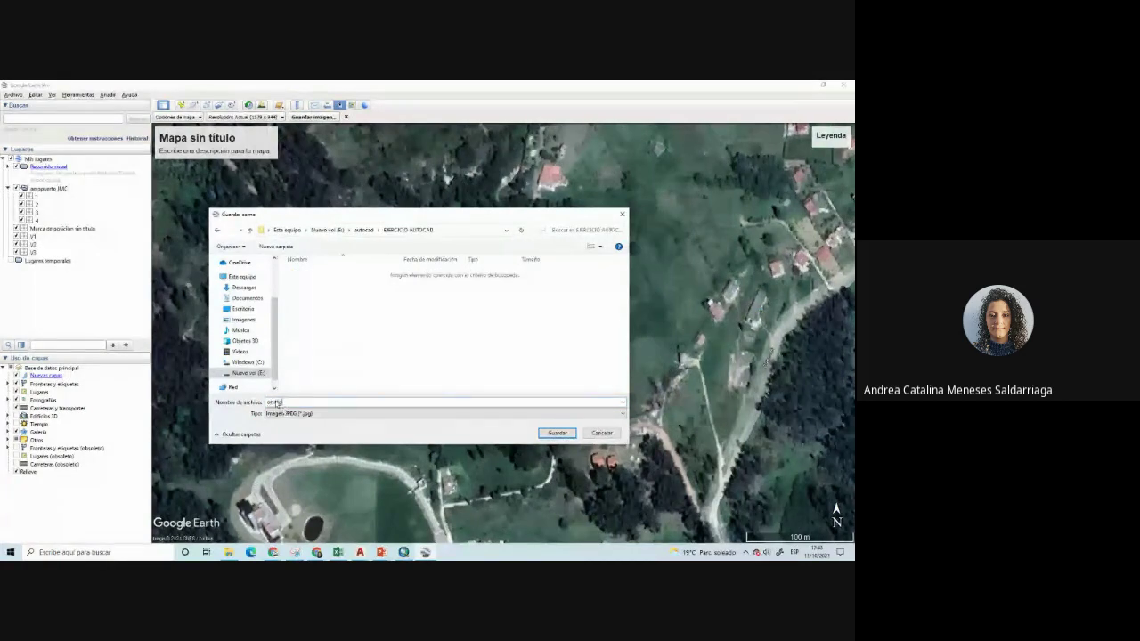
pyautogui.write('of')
pyautogui.write('ot')
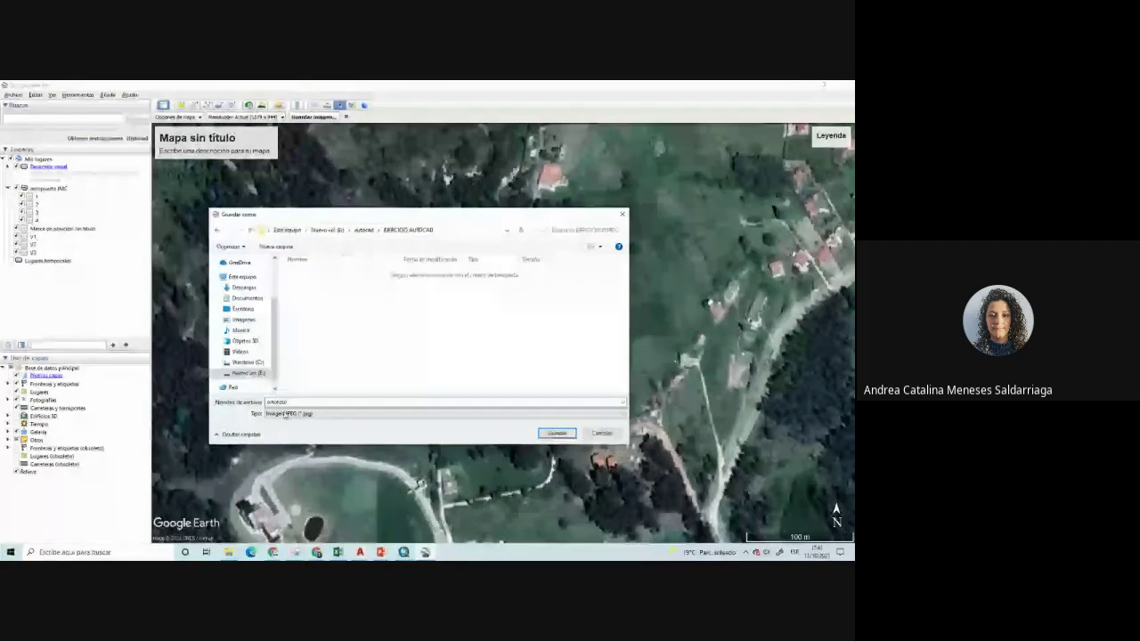
pyautogui.press('Return')
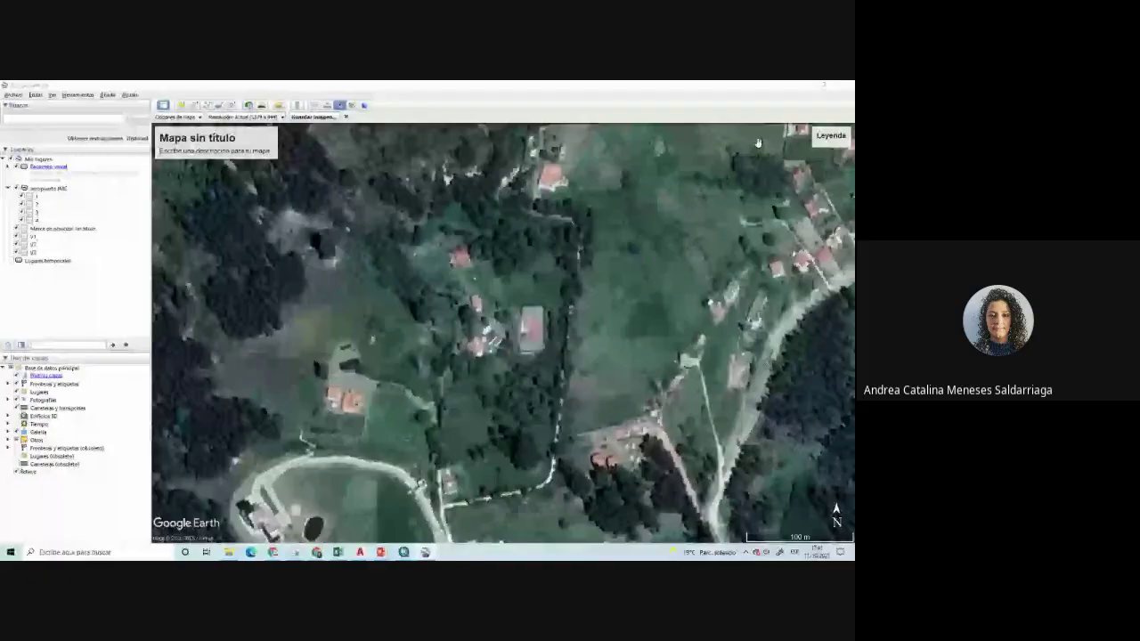
pyautogui.hotkey('alt', 'Tab')
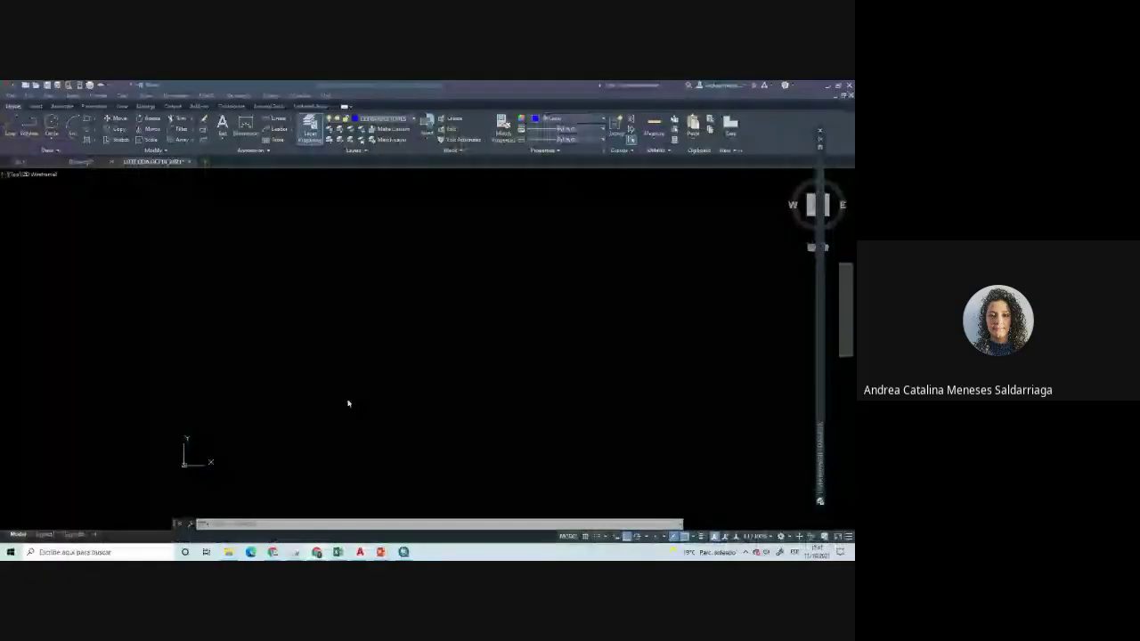
# In File Explorer, browse to E:\autocad\EJERCICIO AUTOCAD and confirm the ortofoto JPEG is there
pyautogui.hotkey('alt', 'Tab')
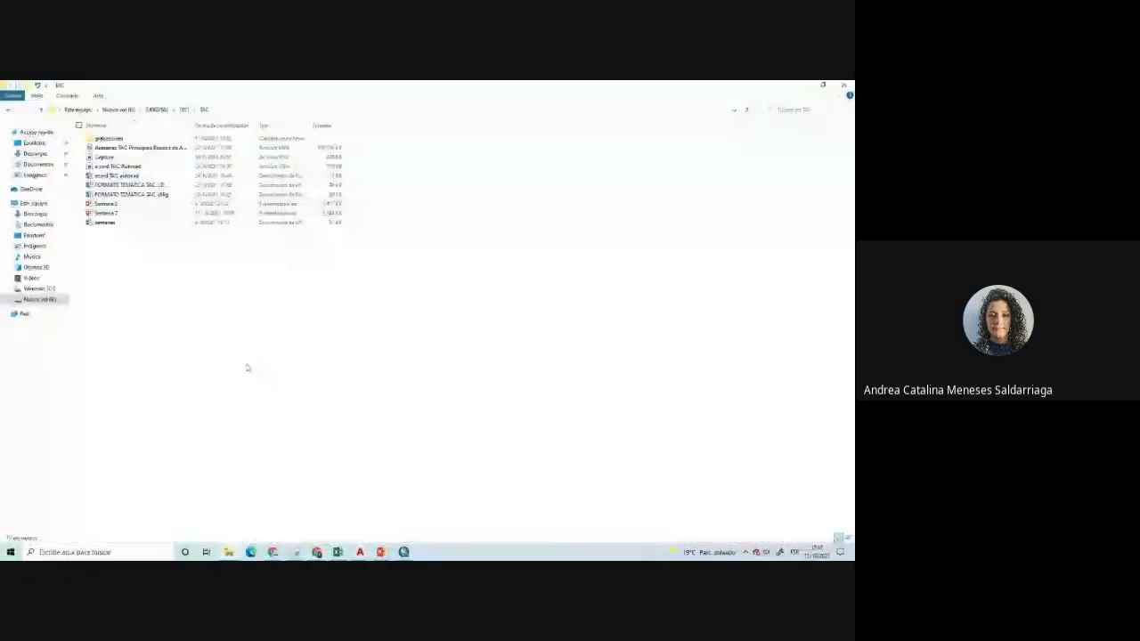
pyautogui.click(183, 110)
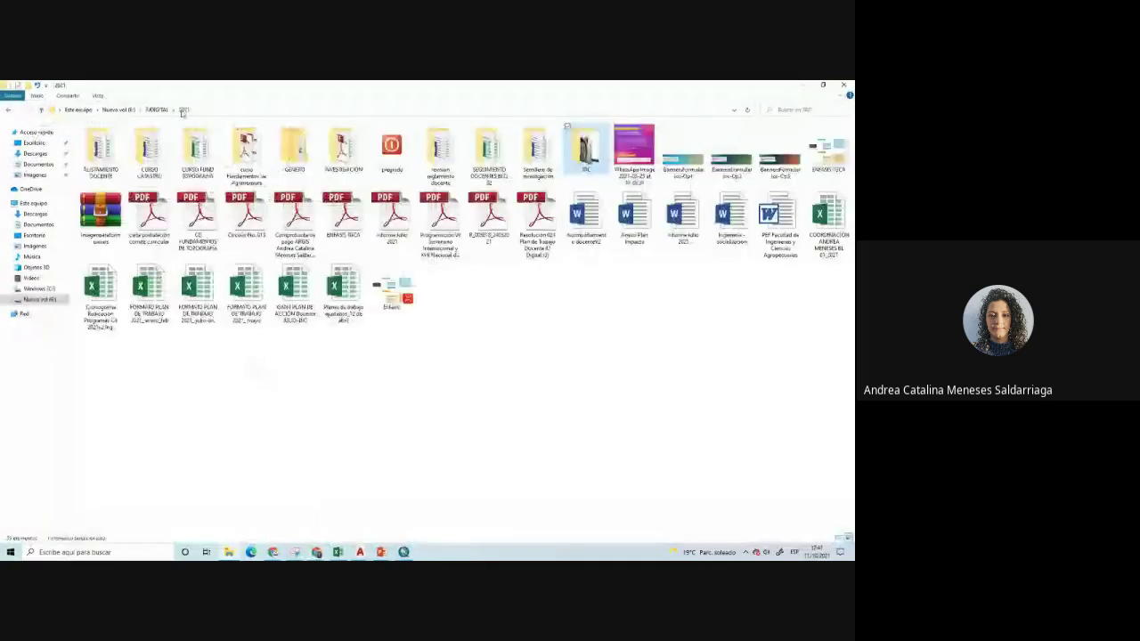
pyautogui.click(157, 110)
pyautogui.click(129, 109)
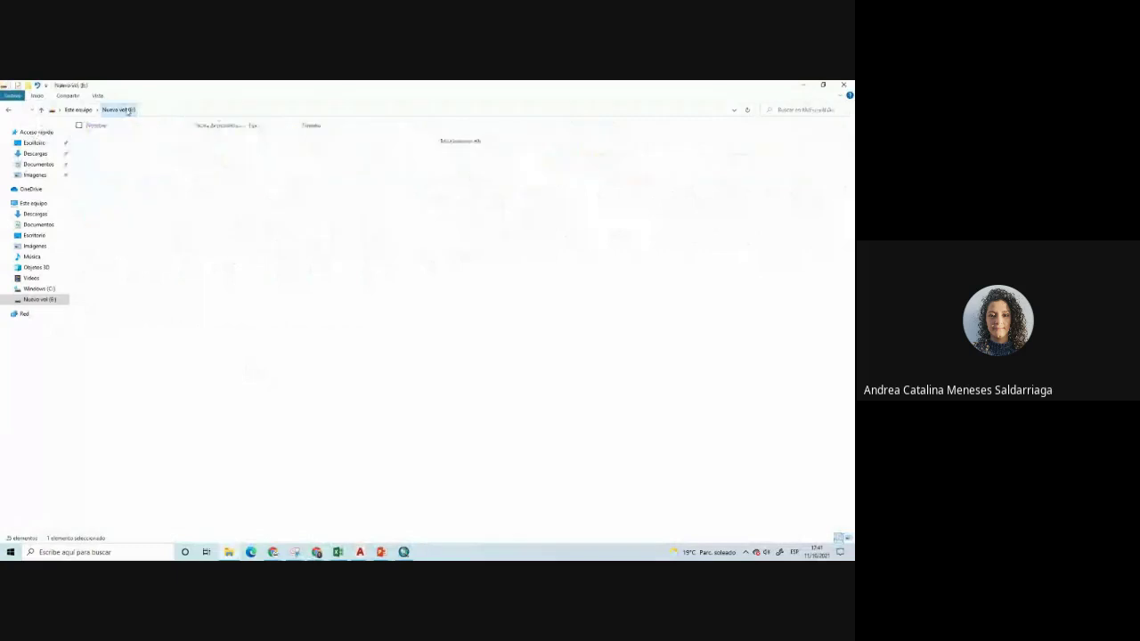
pyautogui.press('Up')
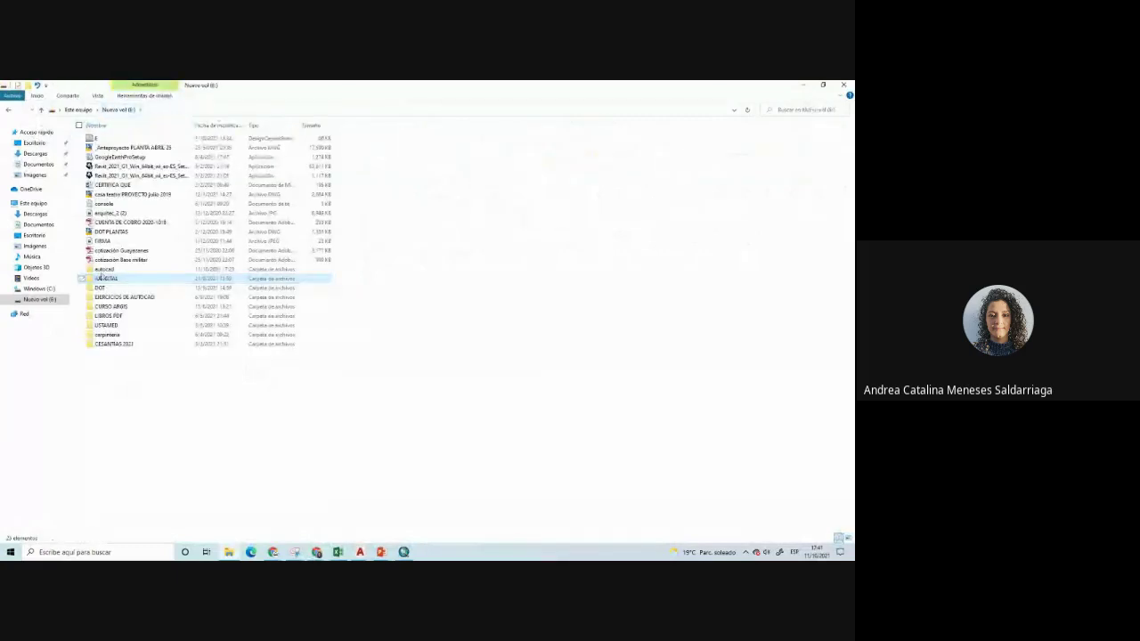
pyautogui.press('Return')
pyautogui.click(120, 147)
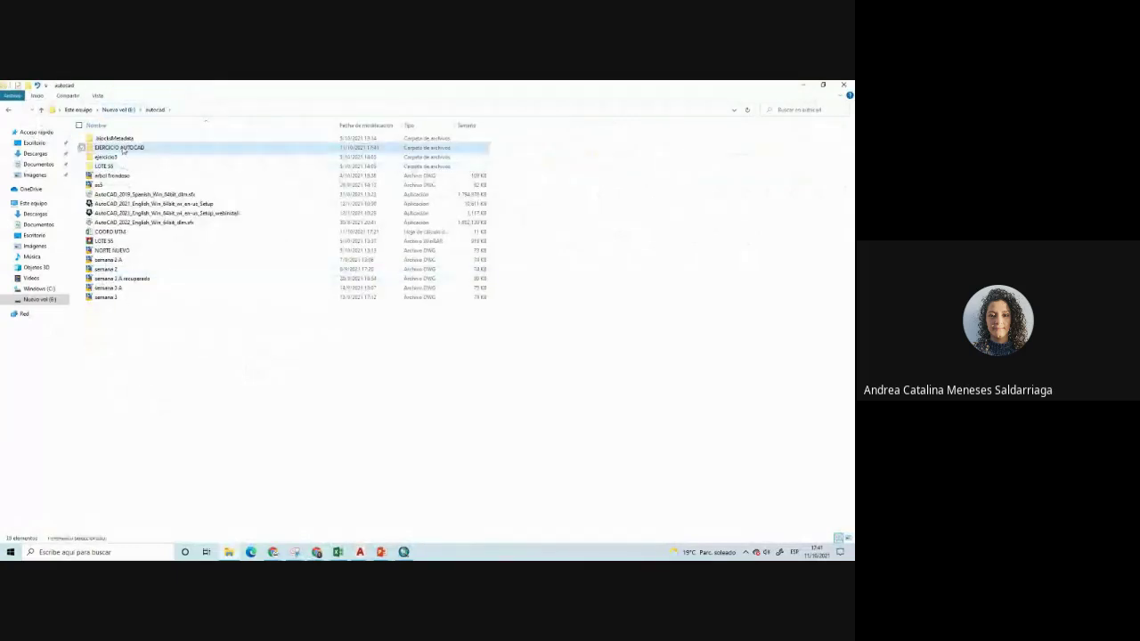
pyautogui.doubleClick(119, 148)
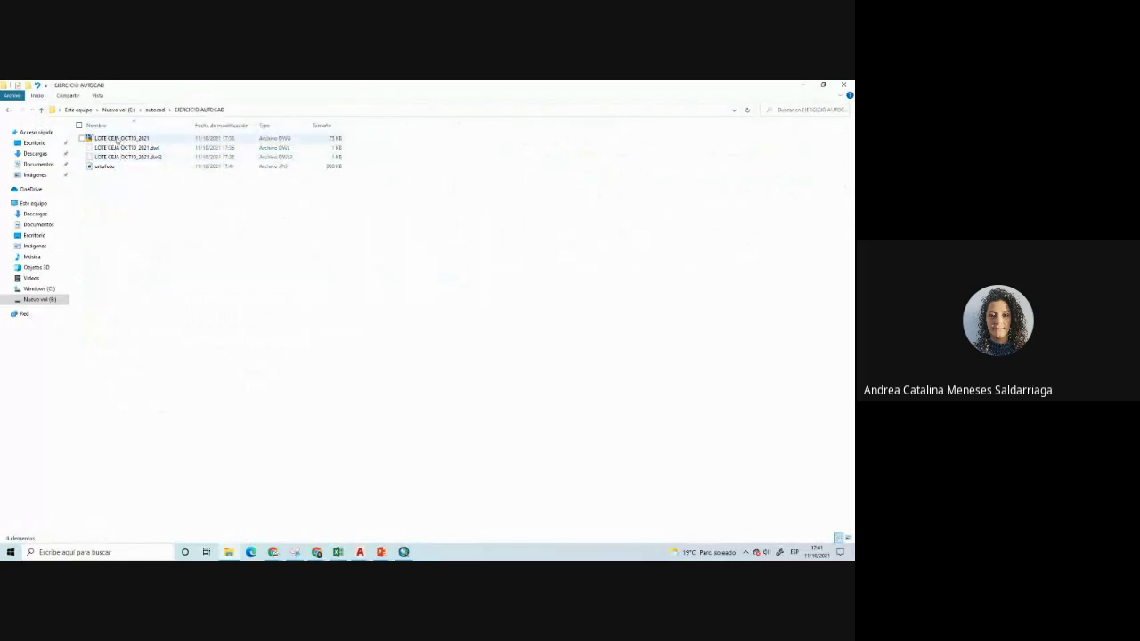
pyautogui.click(119, 139)
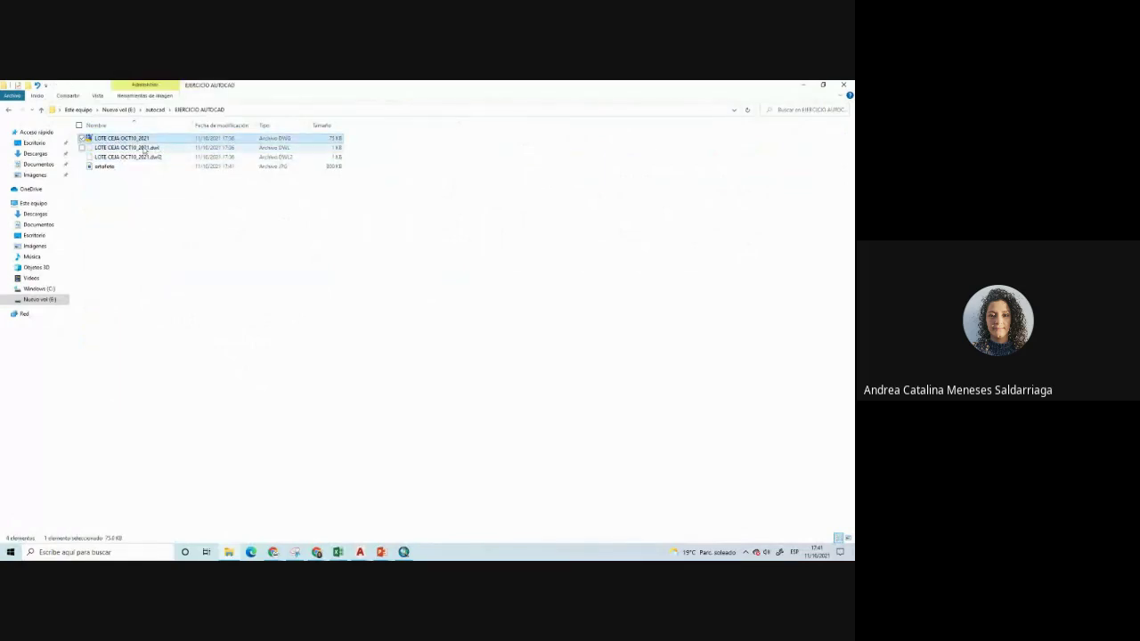
pyautogui.click(113, 167)
# Return to the LOTE CEJA OCT10_2021 drawing in AutoCAD from the taskbar
pyautogui.click(206, 363)
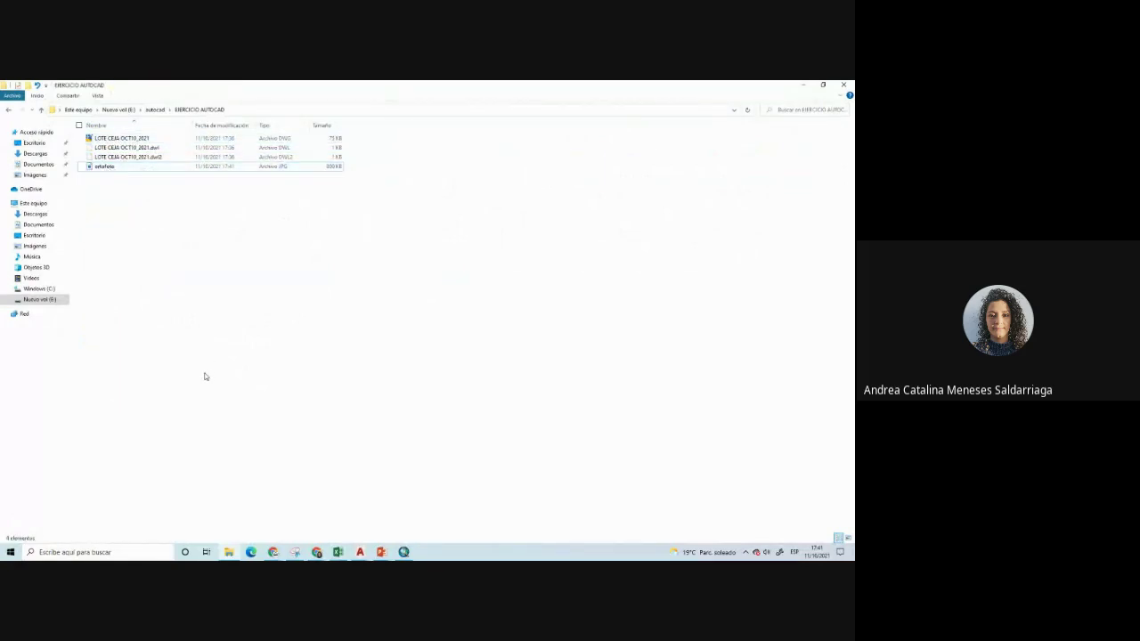
pyautogui.click(359, 552)
pyautogui.click(396, 514)
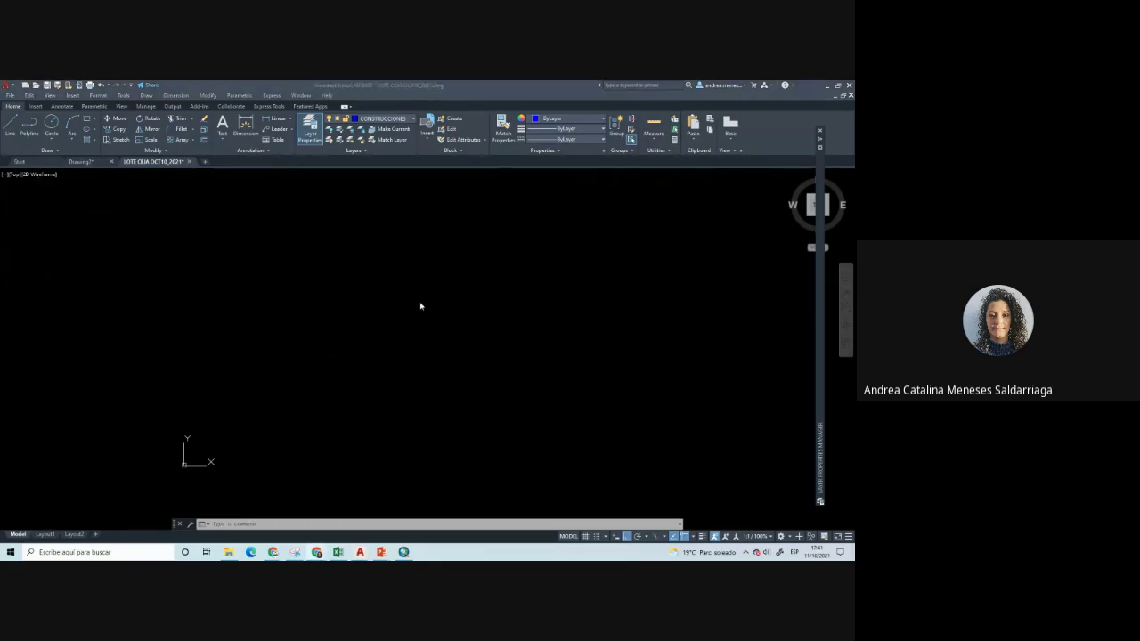
# Create a new layer IMAGEN with colour red in Layer Properties Manager, then switch to ArcMap
pyautogui.click(413, 121)
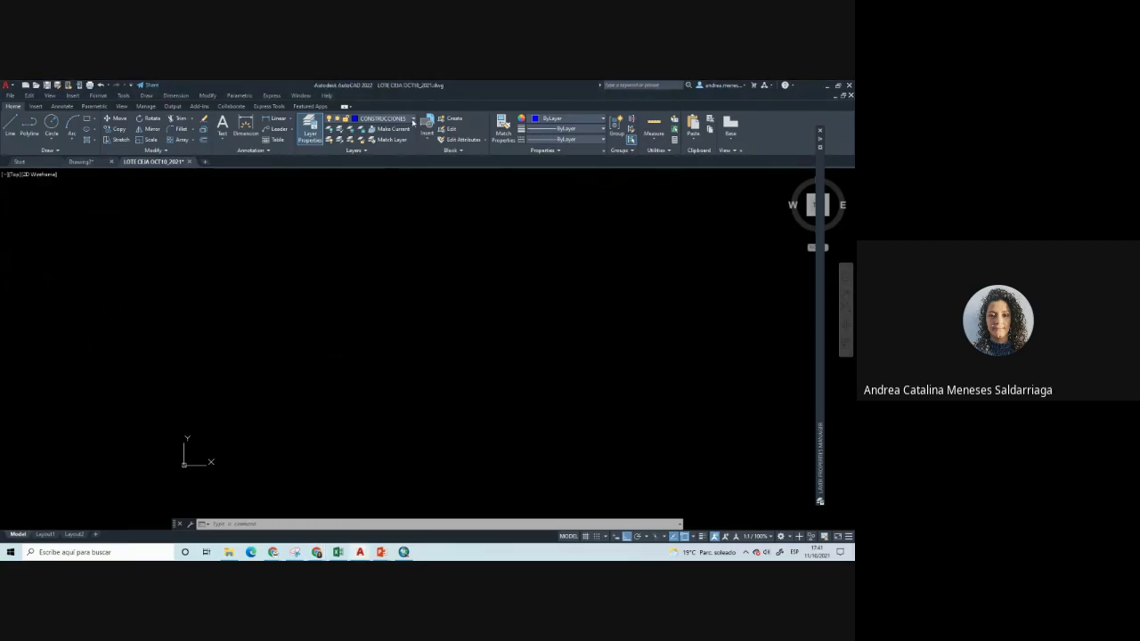
pyautogui.click(413, 120)
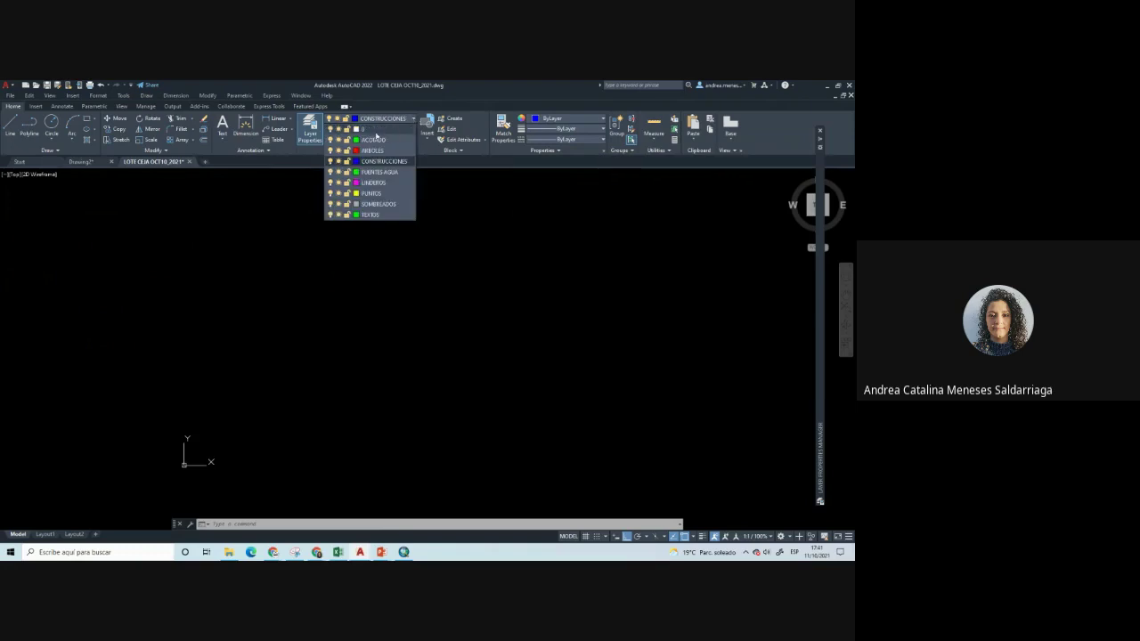
pyautogui.click(394, 276)
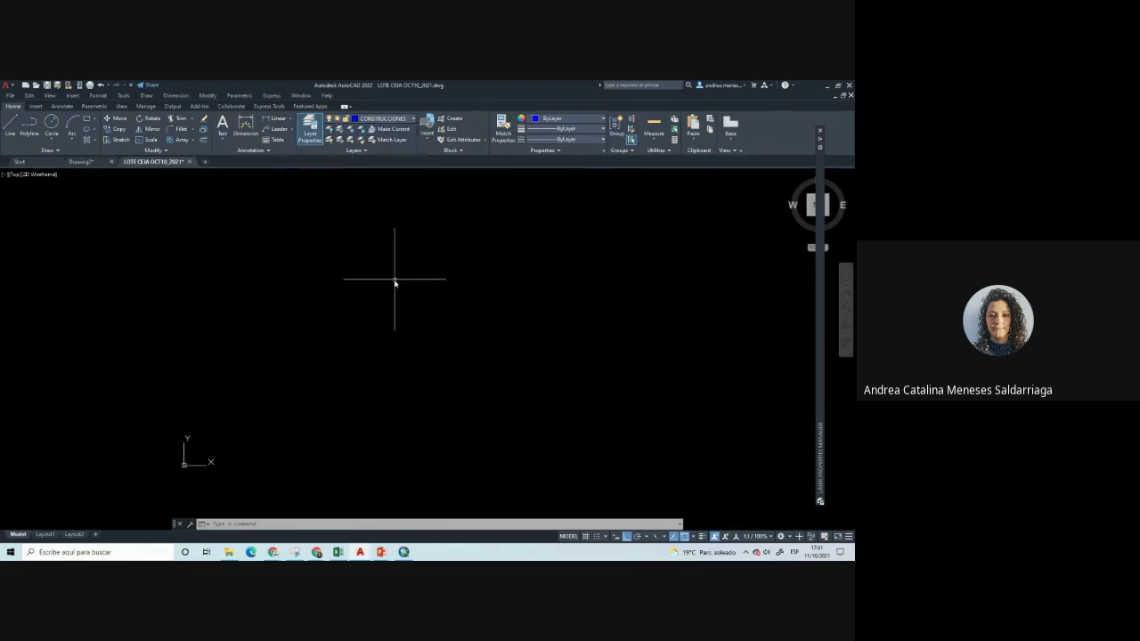
pyautogui.click(308, 132)
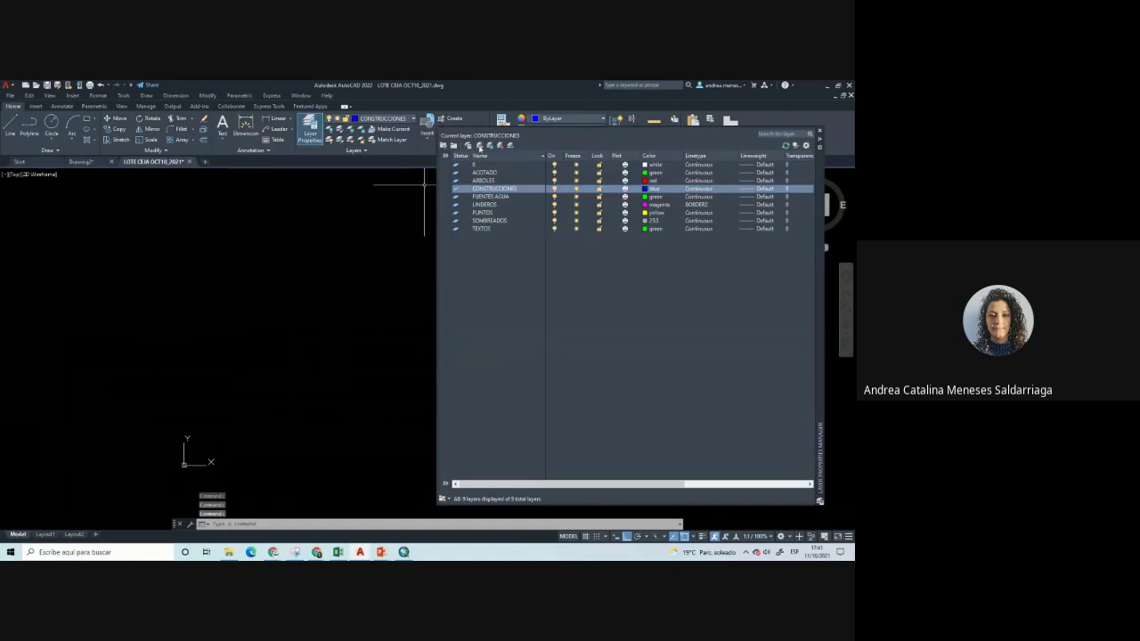
pyautogui.click(479, 146)
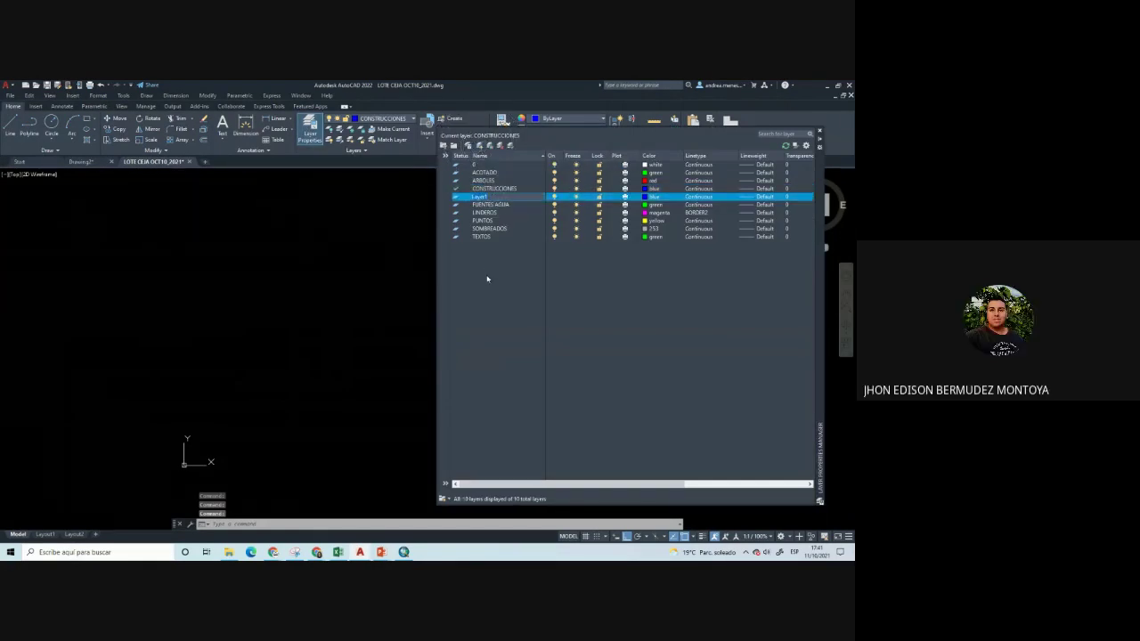
pyautogui.write('IMAGEN')
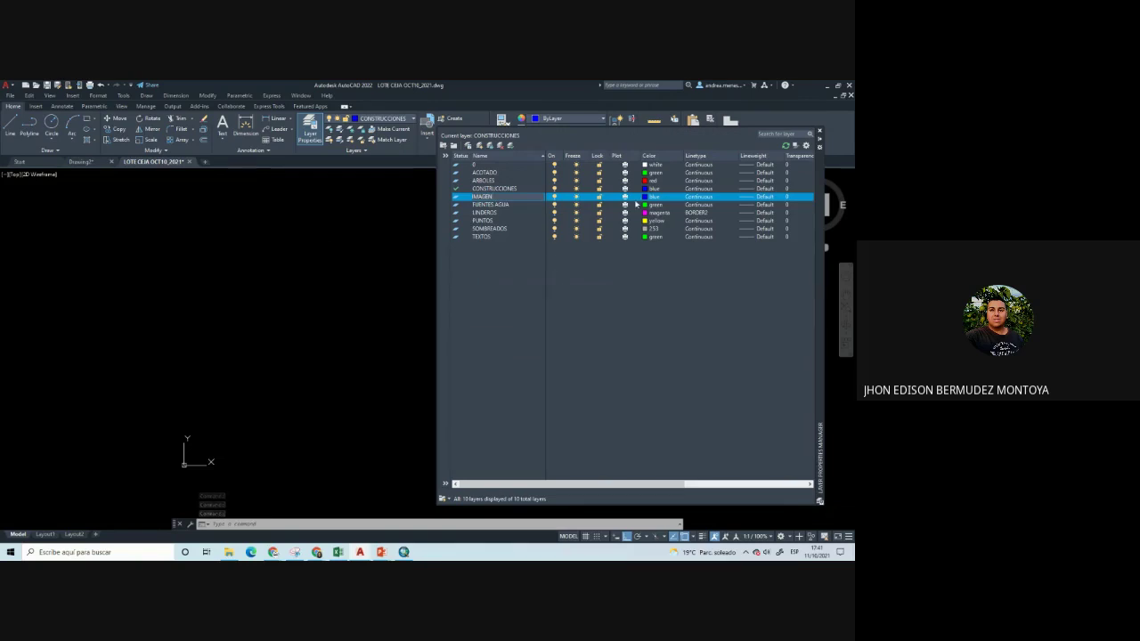
pyautogui.click(646, 196)
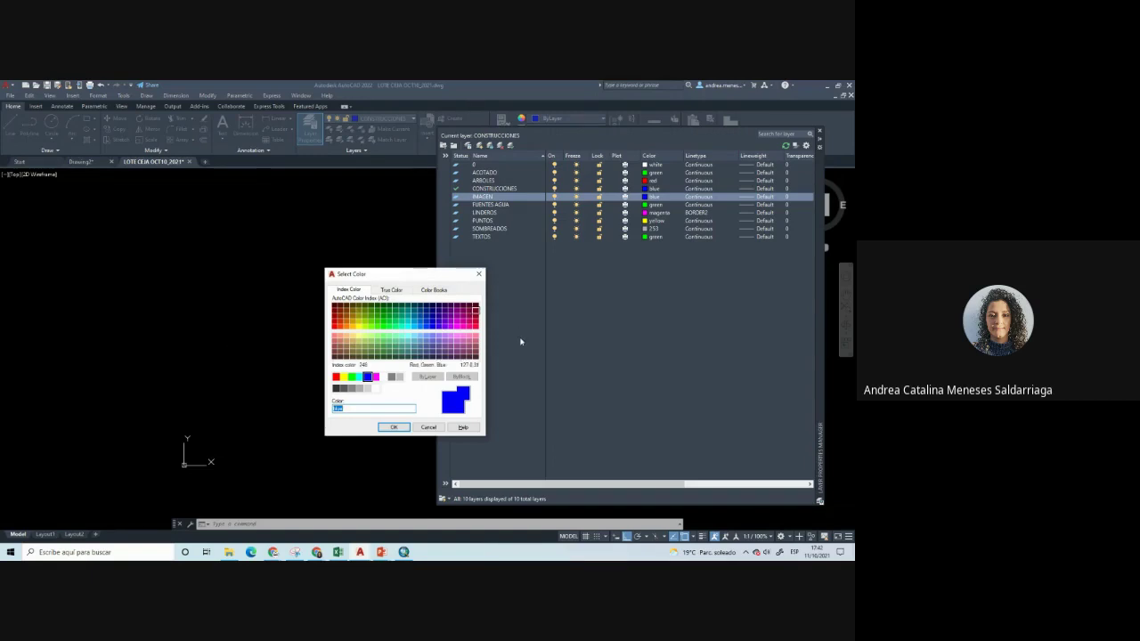
pyautogui.moveTo(436, 279); pyautogui.dragTo(293, 272)
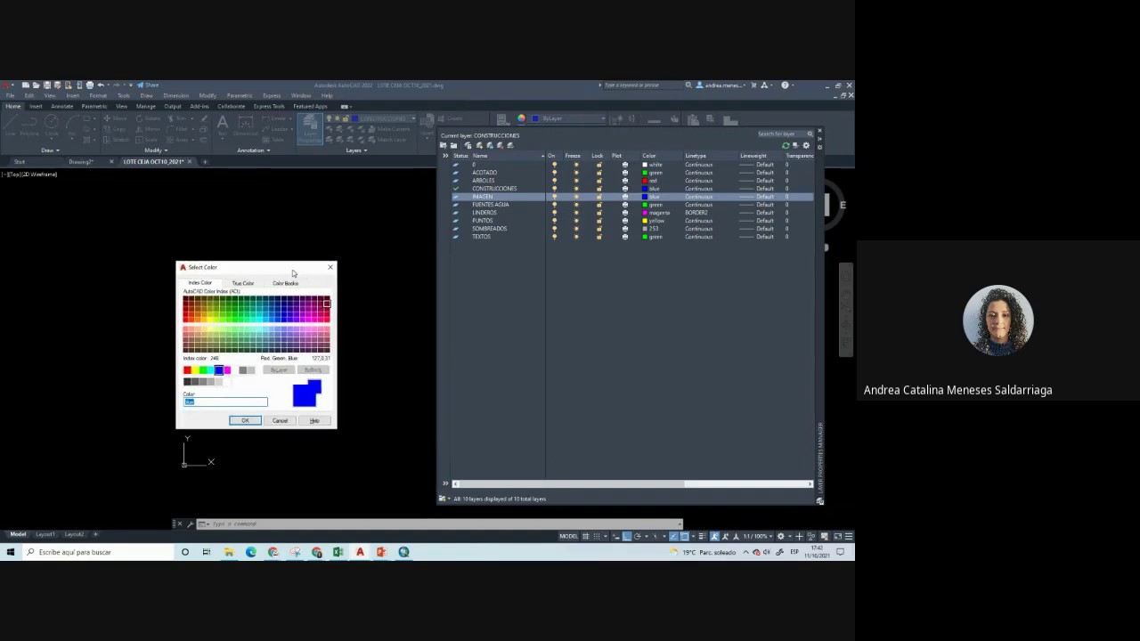
pyautogui.click(187, 370)
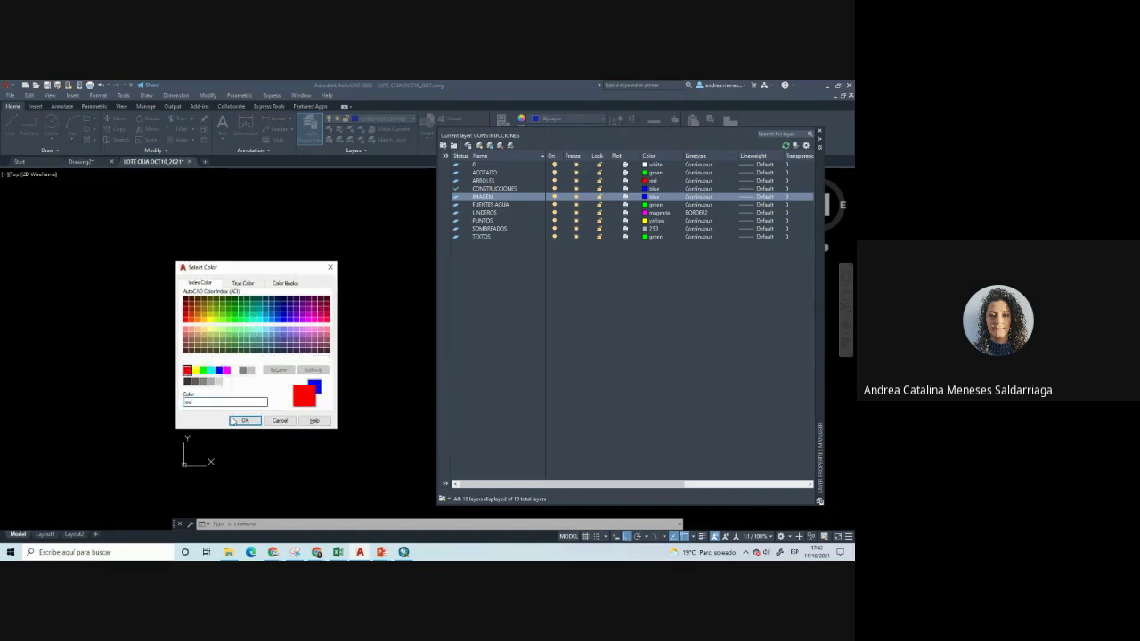
pyautogui.click(233, 421)
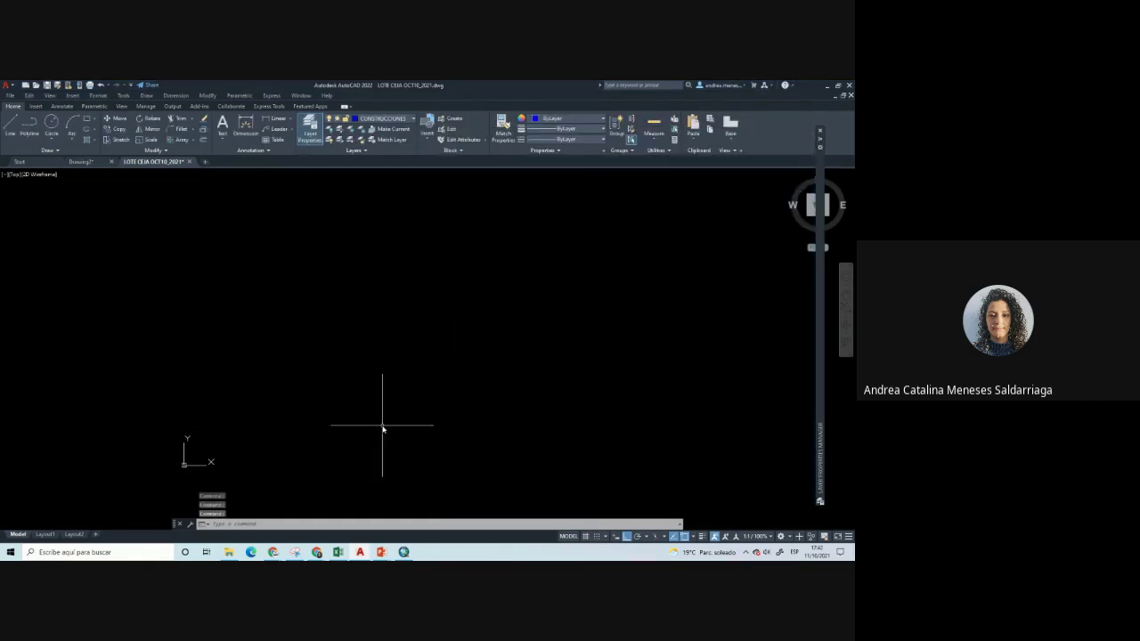
pyautogui.click(403, 552)
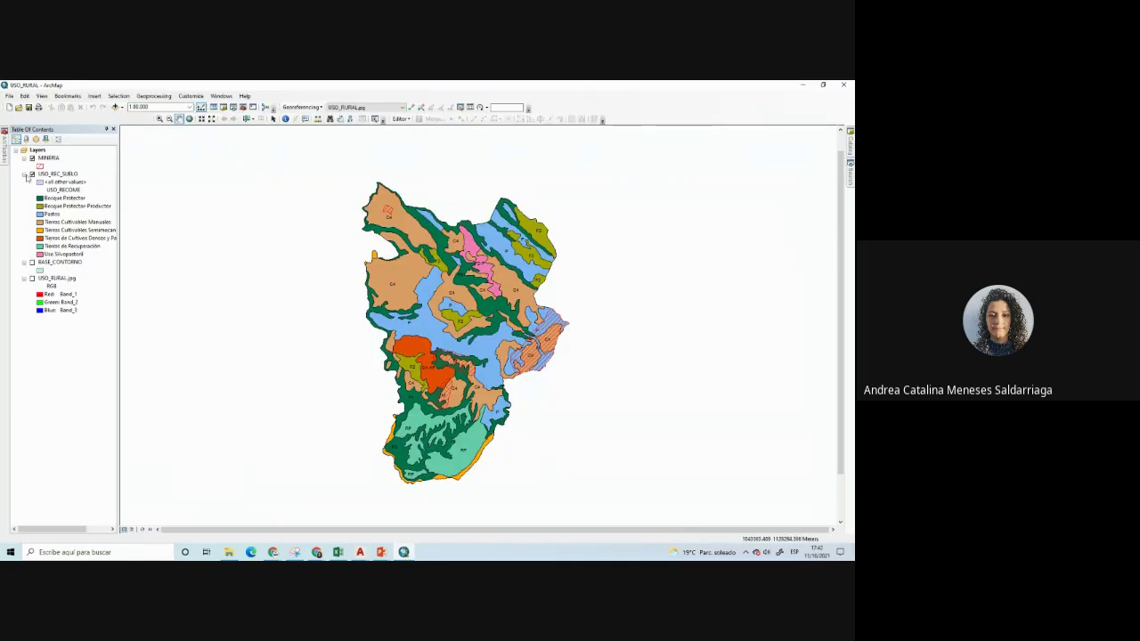
# Toggle the USO_RURAL.jpg and USO_REC_SUELO layers to display the scanned land-use map, then return to AutoCAD
pyautogui.click(24, 175)
pyautogui.click(32, 197)
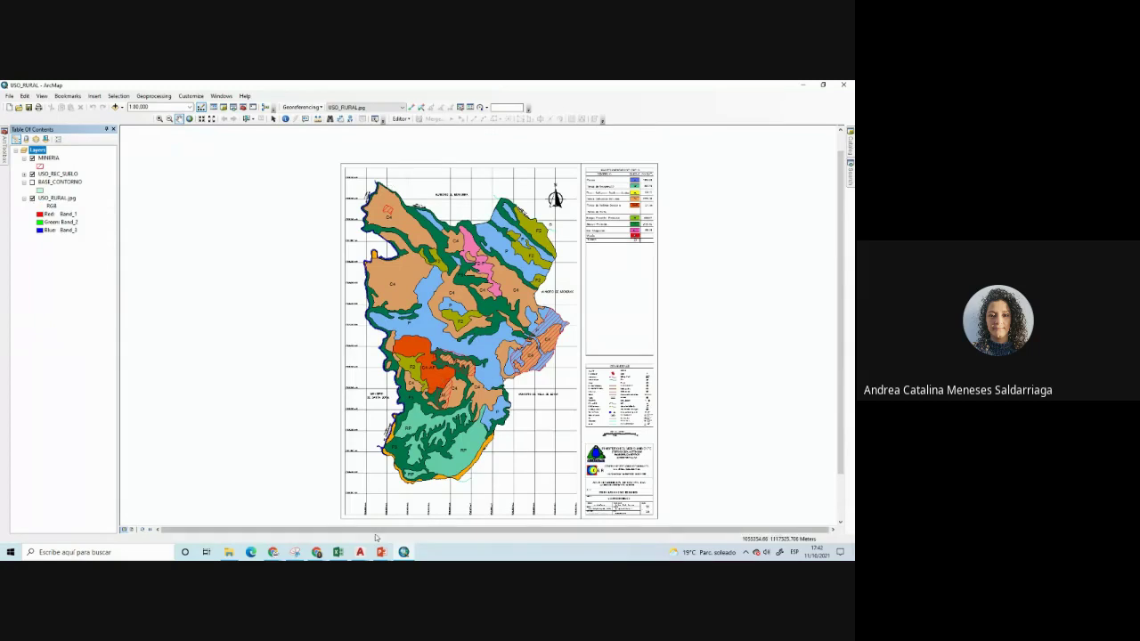
pyautogui.click(32, 174)
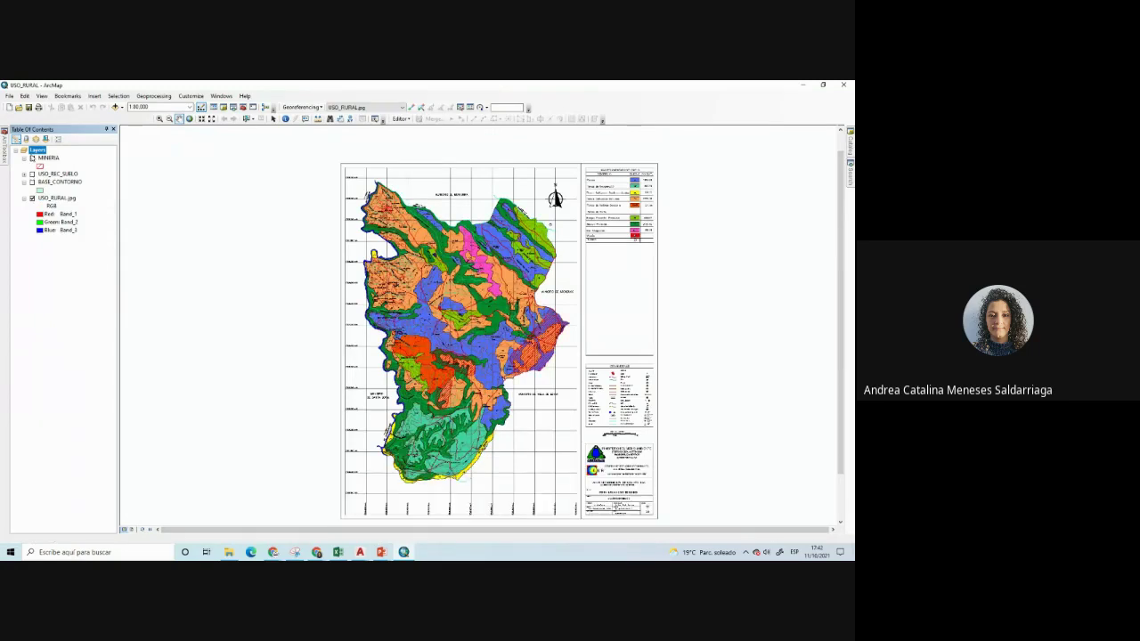
pyautogui.click(32, 158)
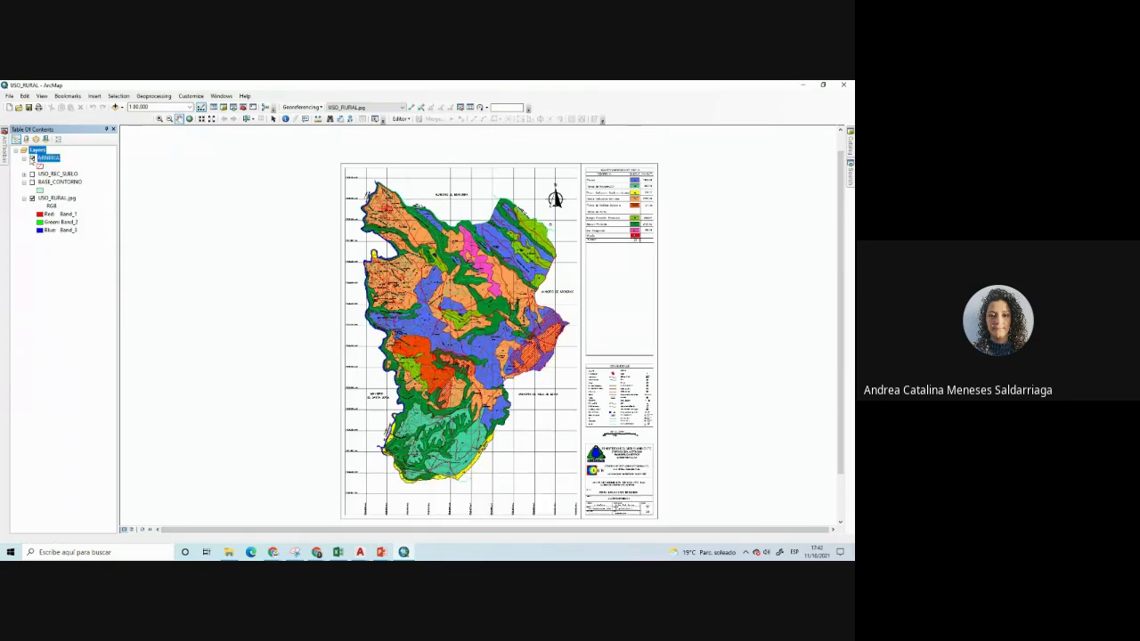
pyautogui.click(33, 198)
pyautogui.click(41, 197)
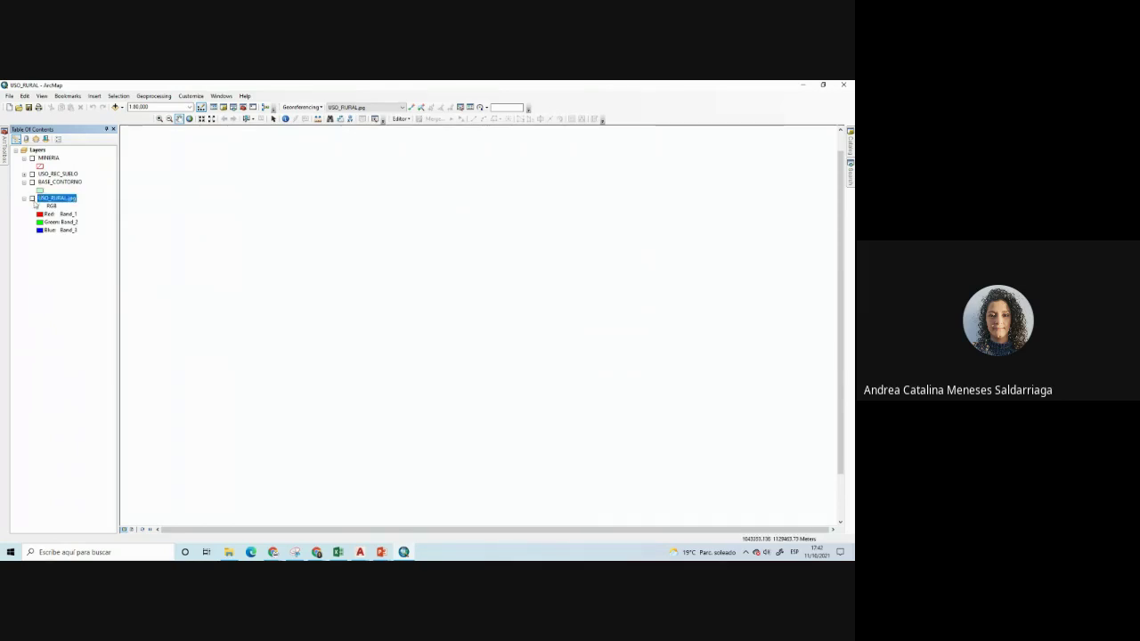
pyautogui.click(32, 198)
pyautogui.moveTo(359, 552)
pyautogui.click(308, 509)
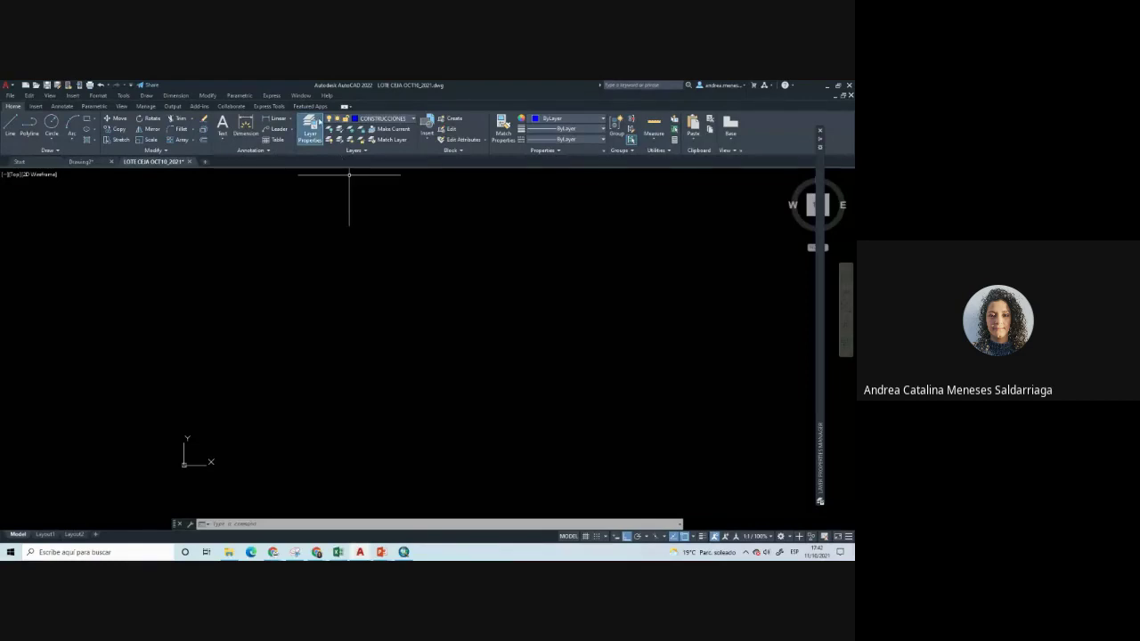
# Set the red IMAGEN layer as current in the Layer Properties Manager
pyautogui.click(309, 126)
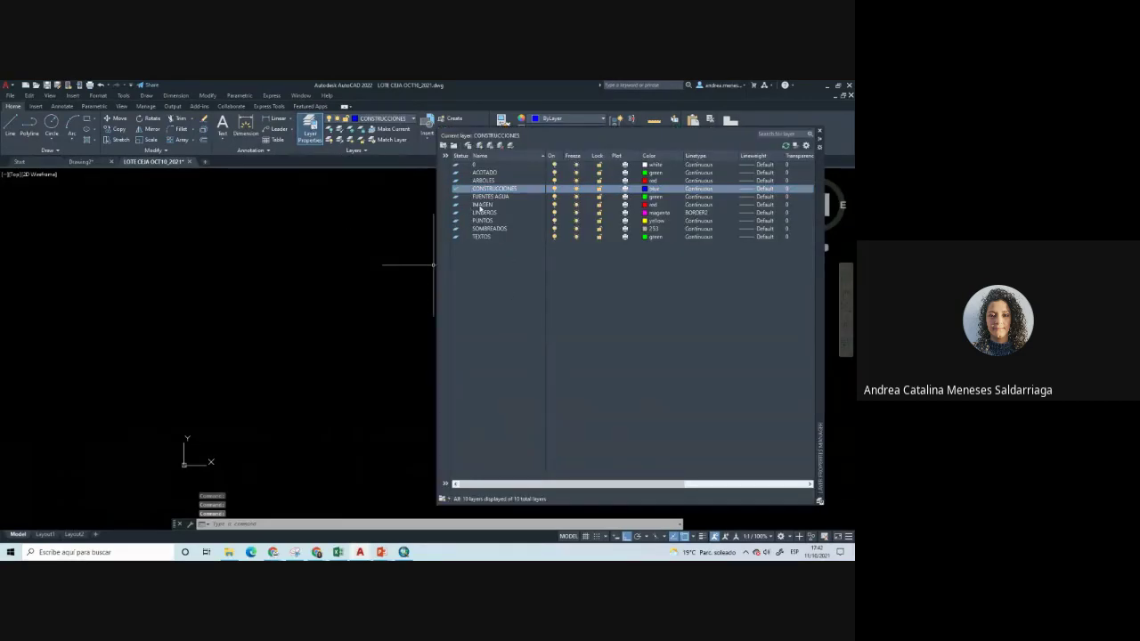
pyautogui.click(480, 205)
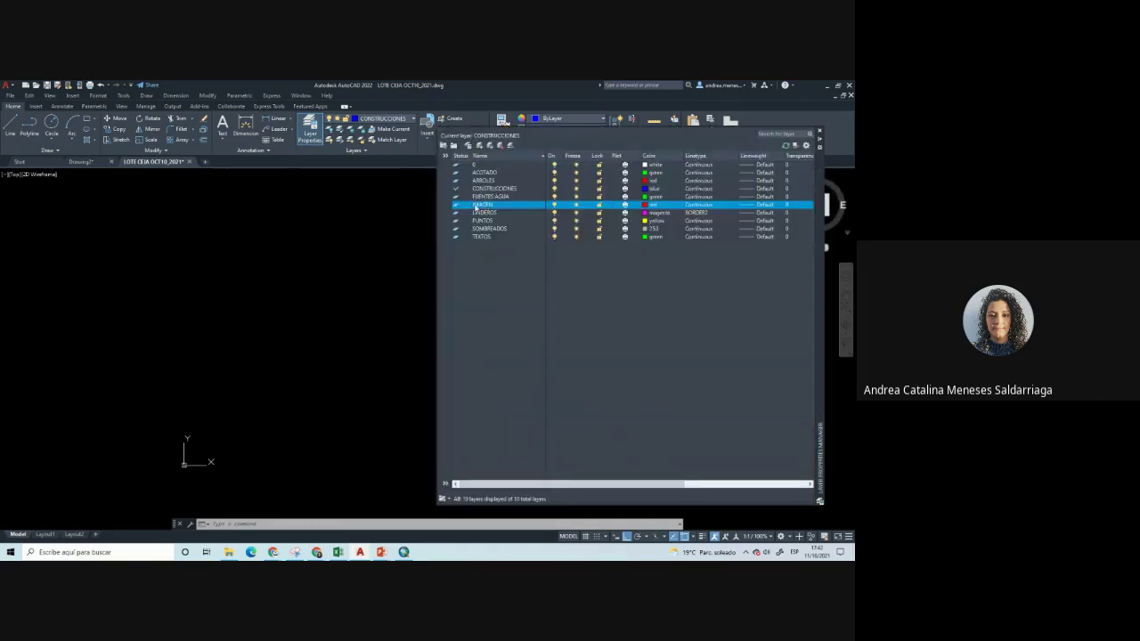
pyautogui.doubleClick(458, 206)
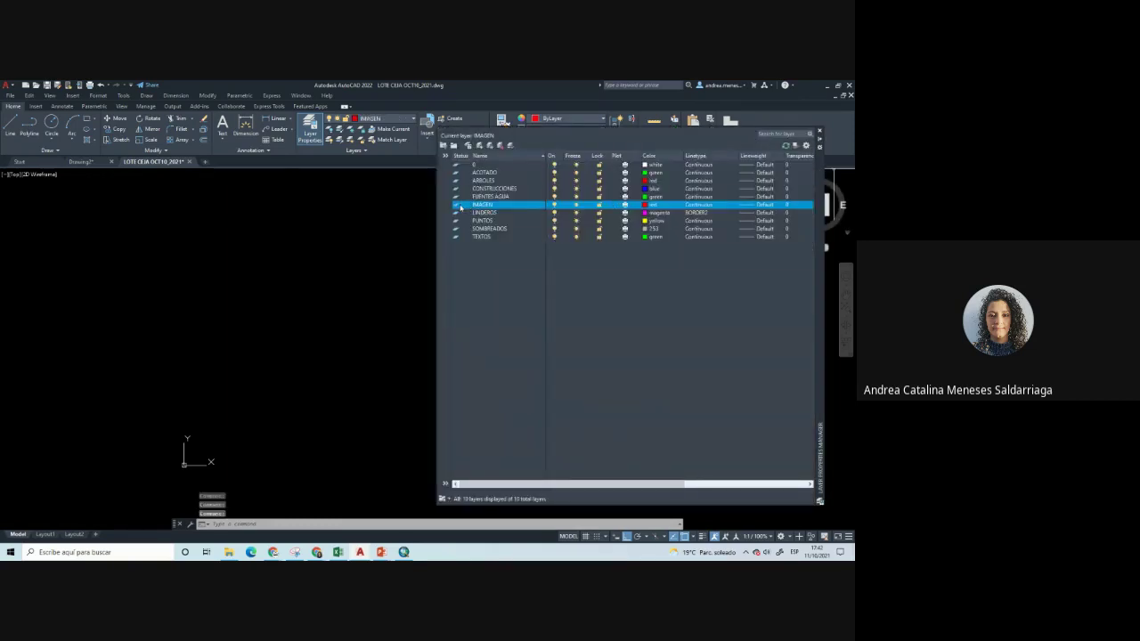
pyautogui.press('Down')
pyautogui.press('Down')
pyautogui.press('Down')
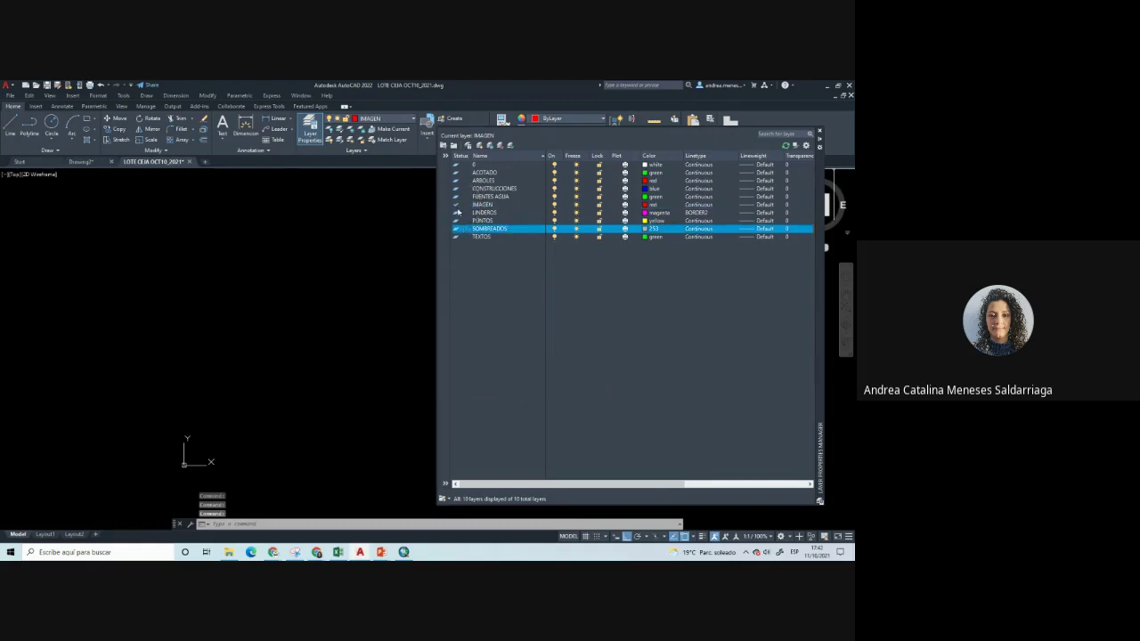
pyautogui.click(456, 208)
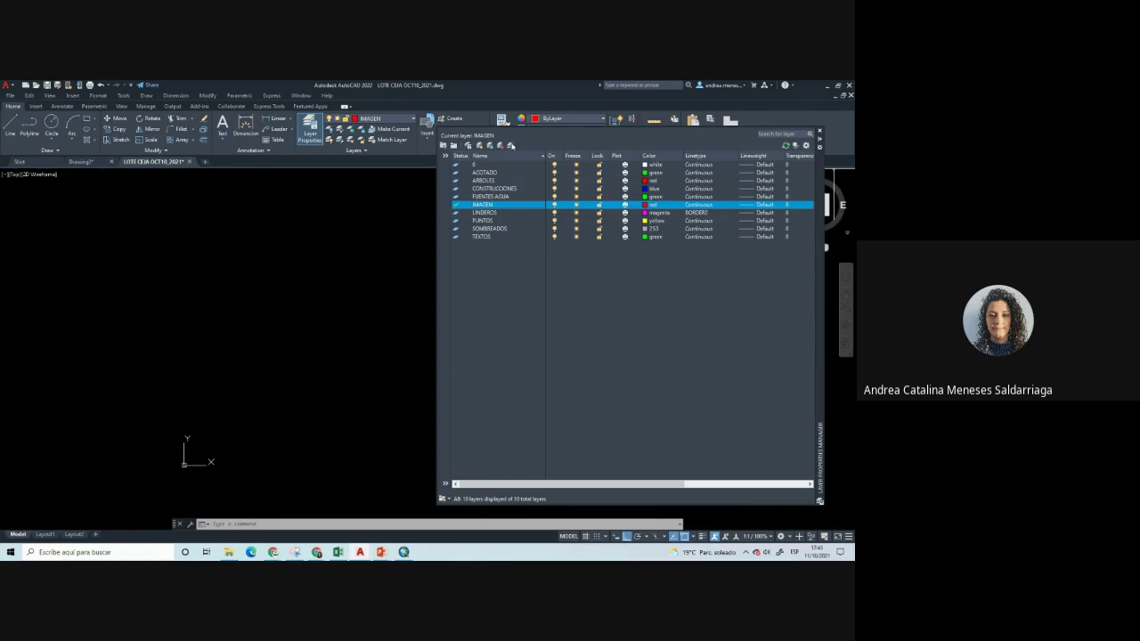
pyautogui.click(511, 145)
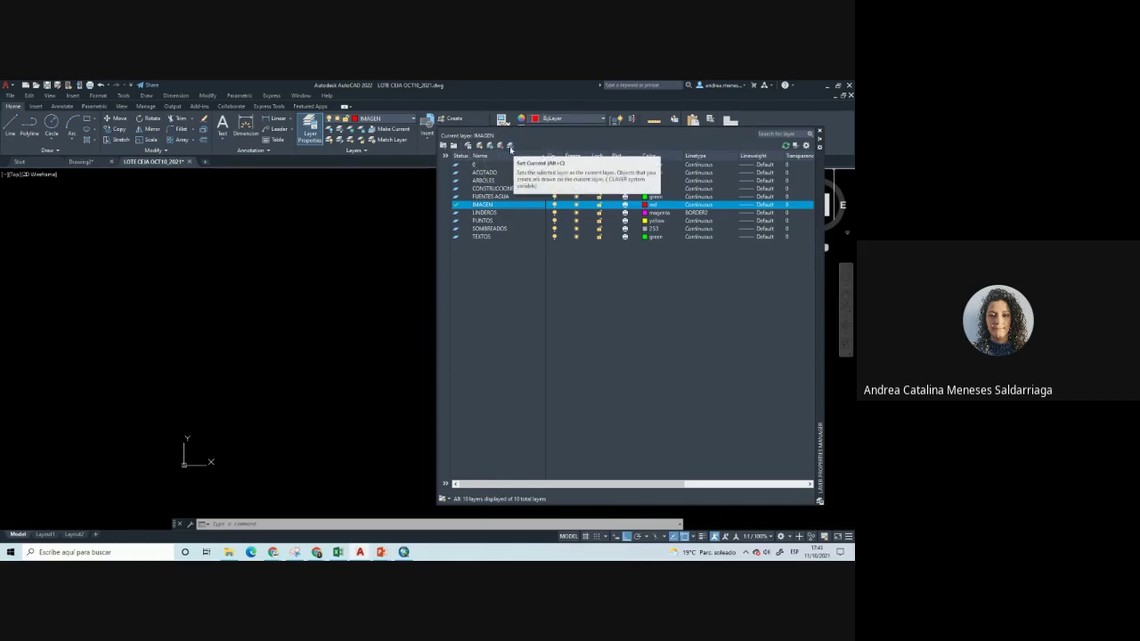
pyautogui.click(511, 146)
pyautogui.click(476, 214)
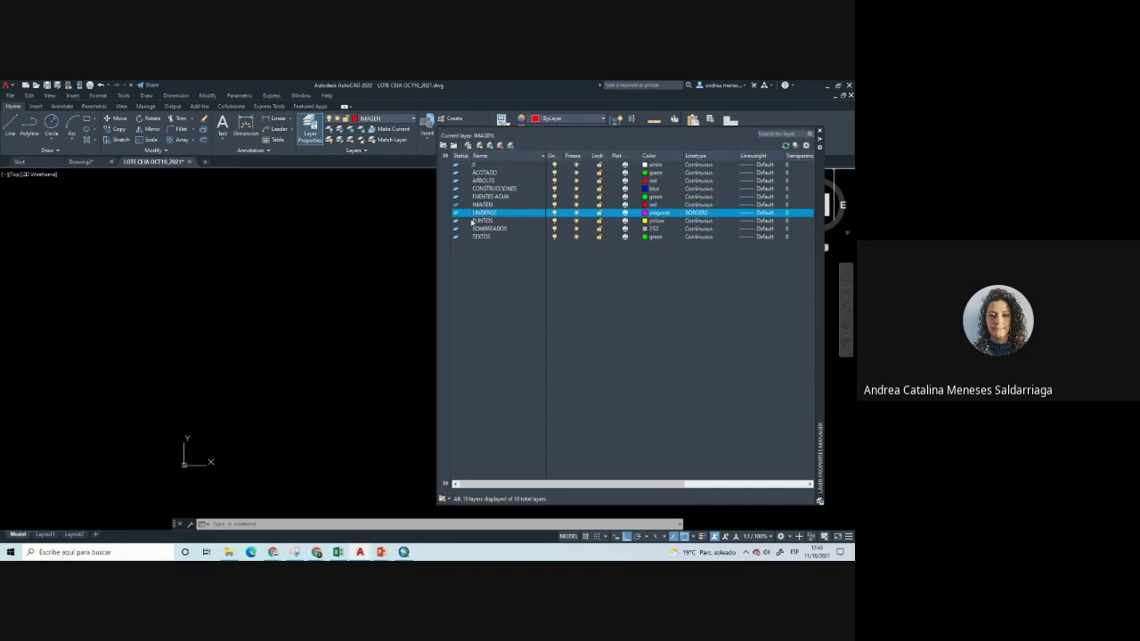
pyautogui.click(505, 204)
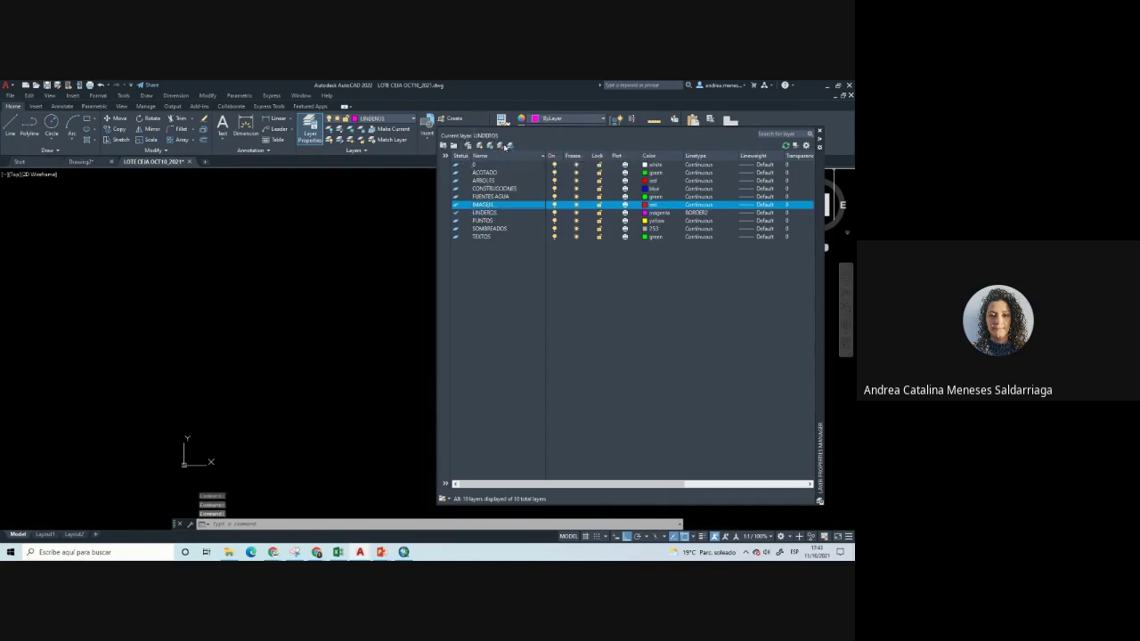
pyautogui.doubleClick(485, 205)
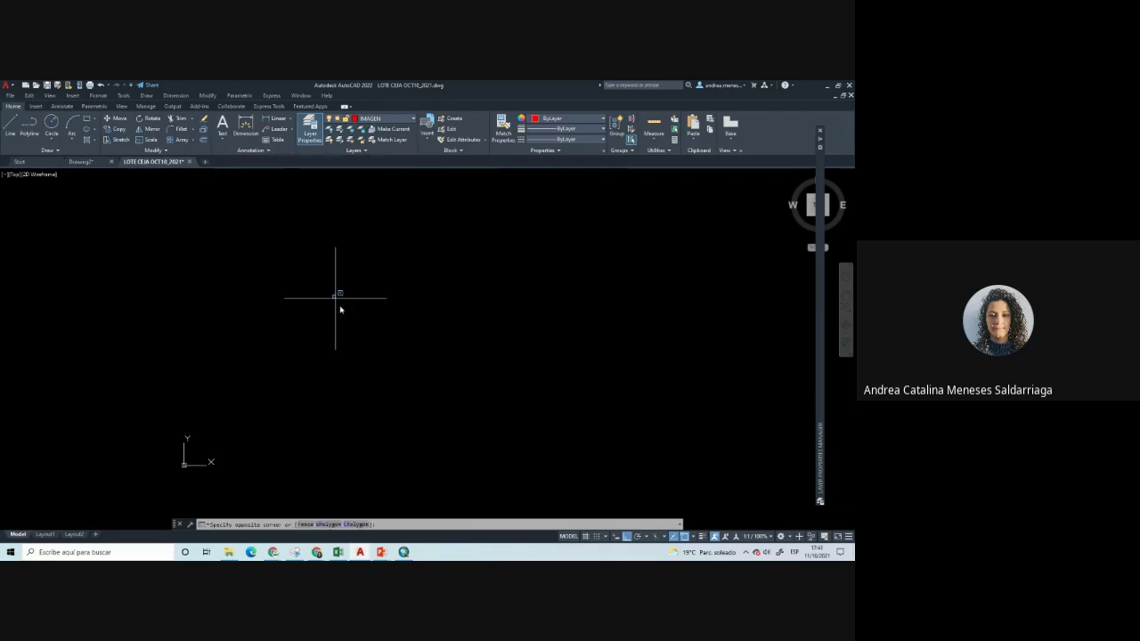
# Pan the empty model space slightly to the right with IMAGEN still current
pyautogui.click(377, 364)
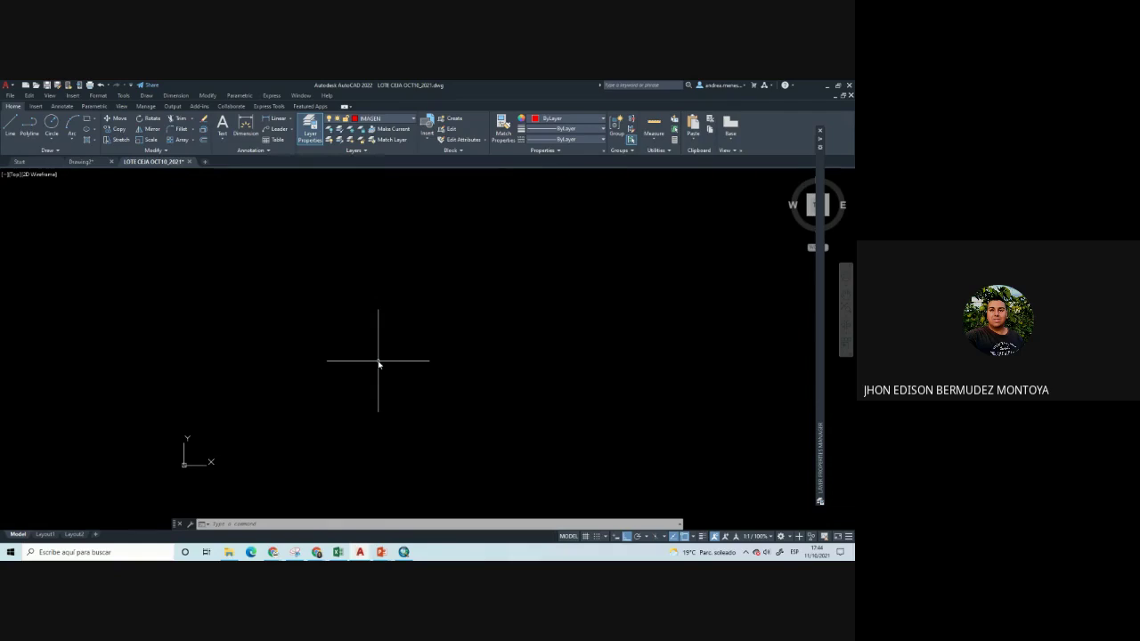
pyautogui.press('XF86AudioLowerVolume')
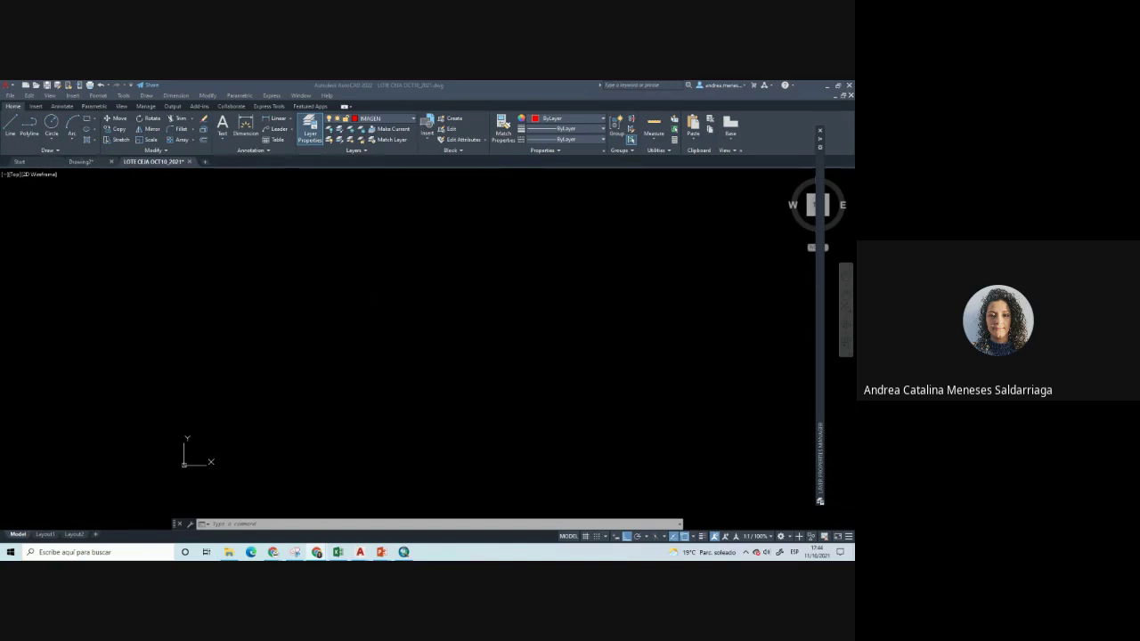
pyautogui.click(326, 322)
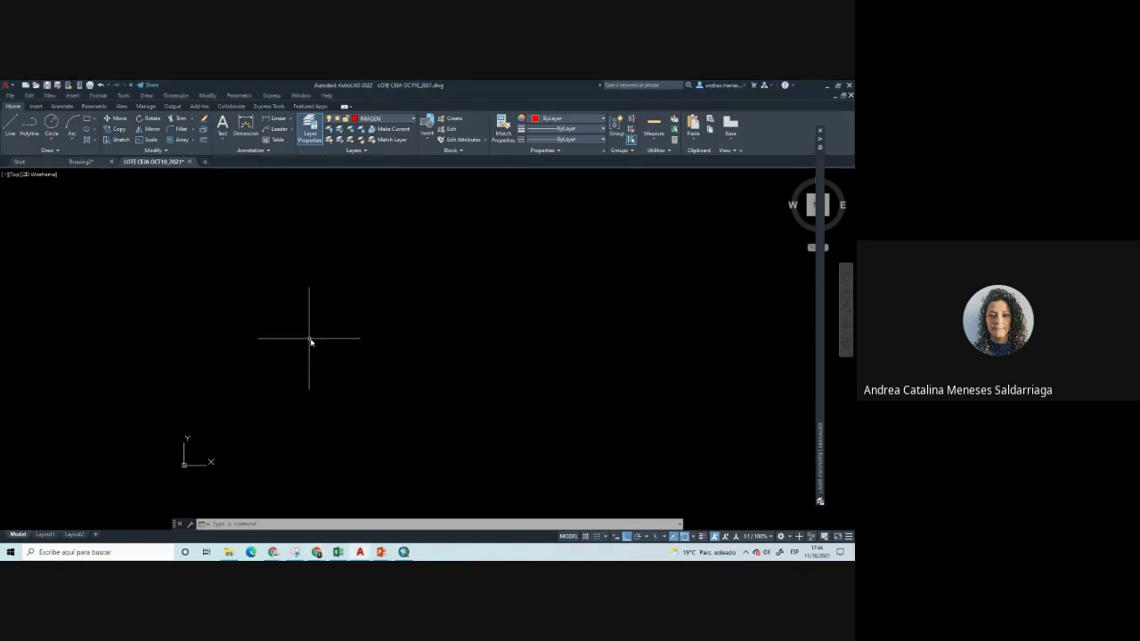
pyautogui.moveTo(311, 337); pyautogui.dragTo(339, 341, button='middle')
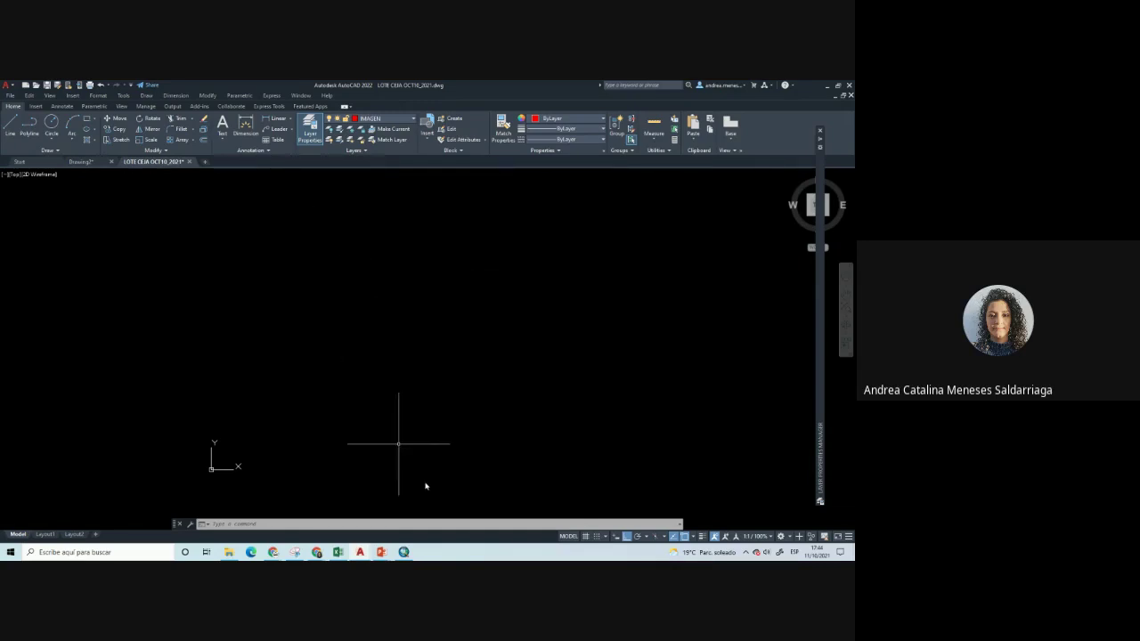
# Launch Google Earth Pro from Windows search and close the startup tips and new-layers notice
pyautogui.click(94, 550)
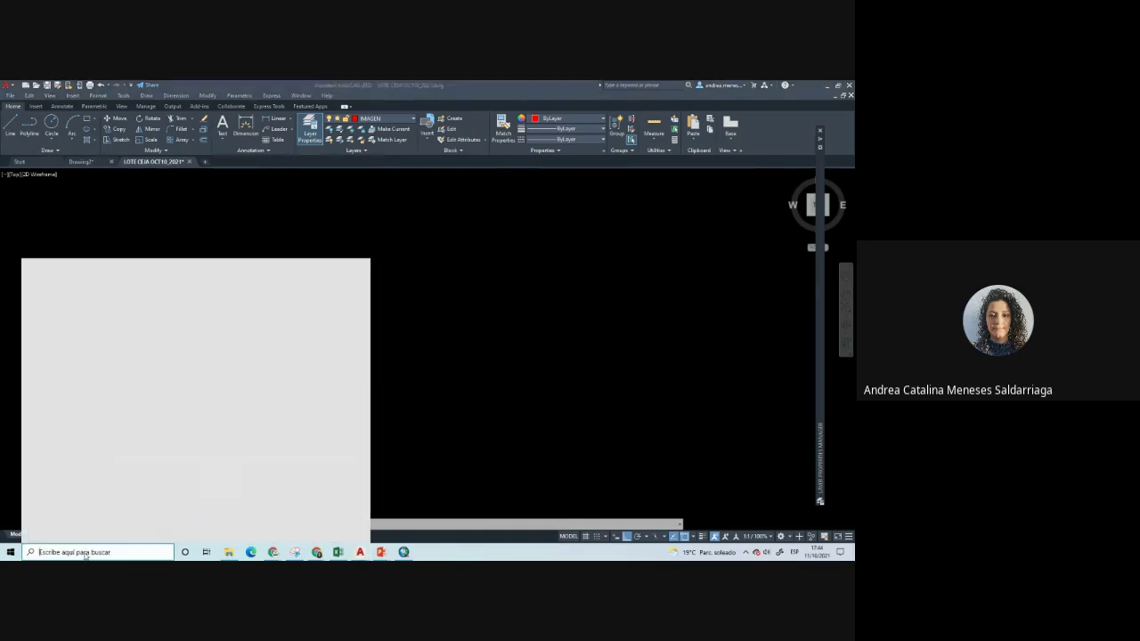
pyautogui.click(102, 382)
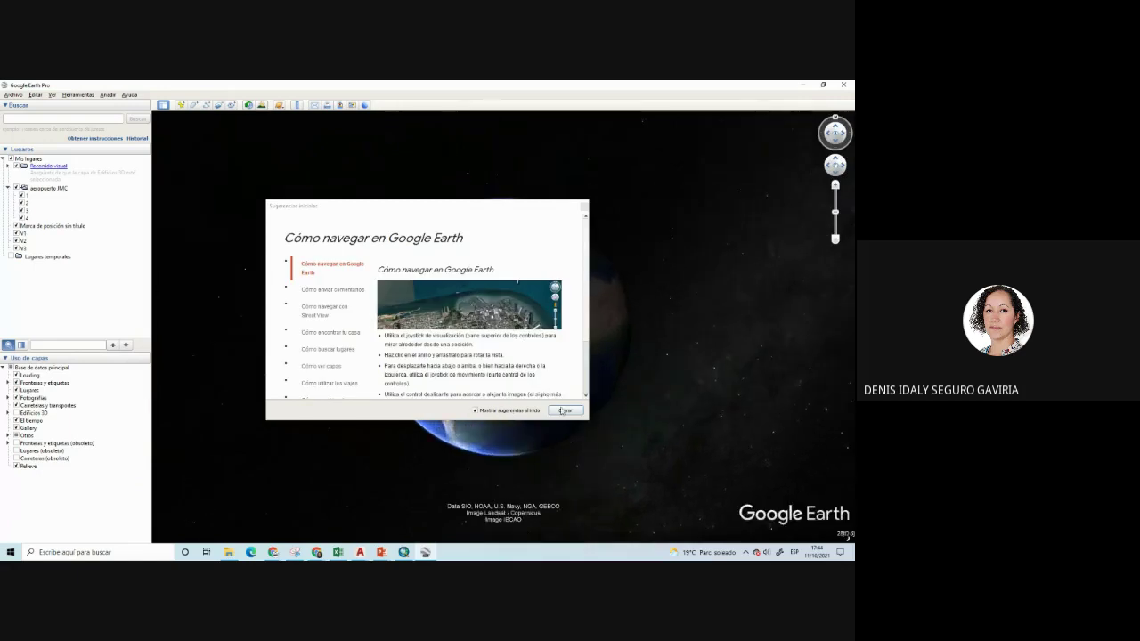
pyautogui.click(565, 410)
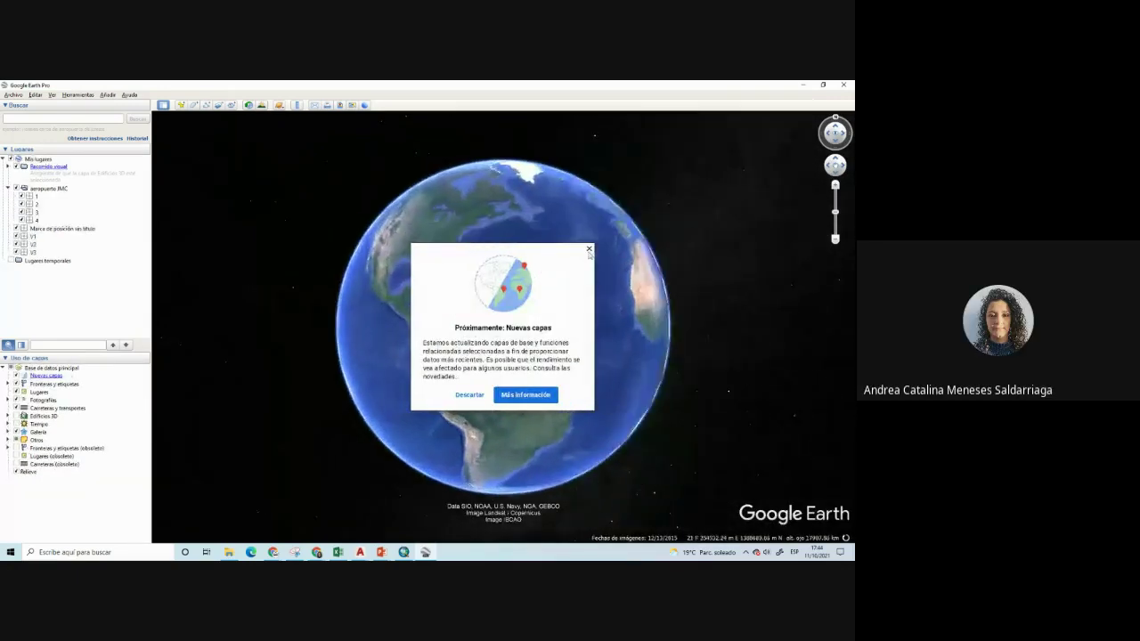
pyautogui.click(588, 249)
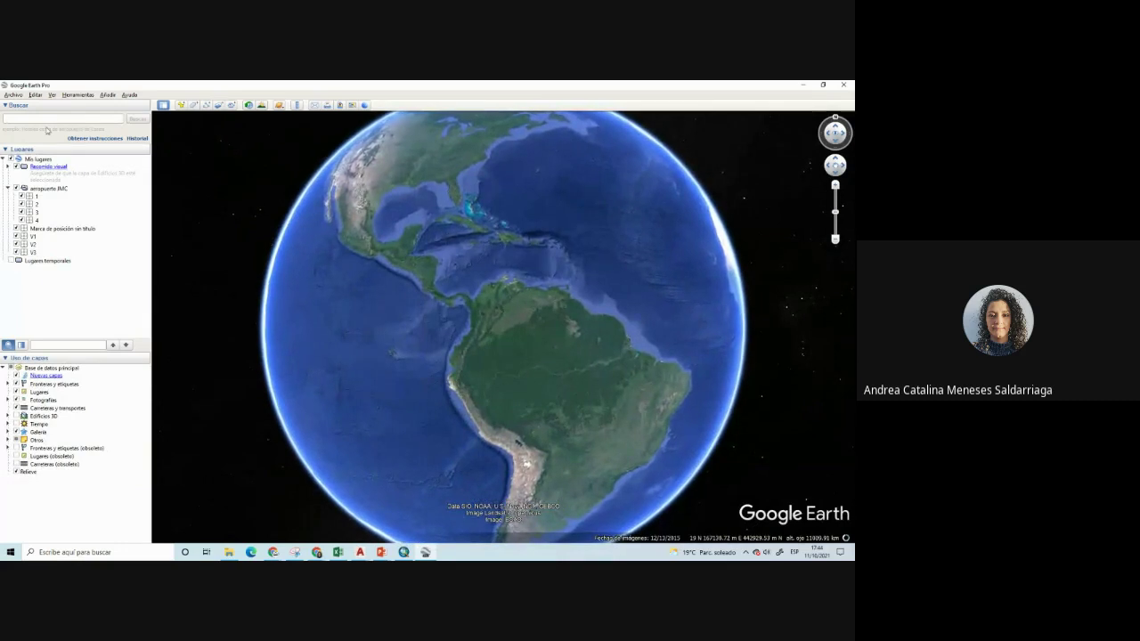
pyautogui.click(14, 94)
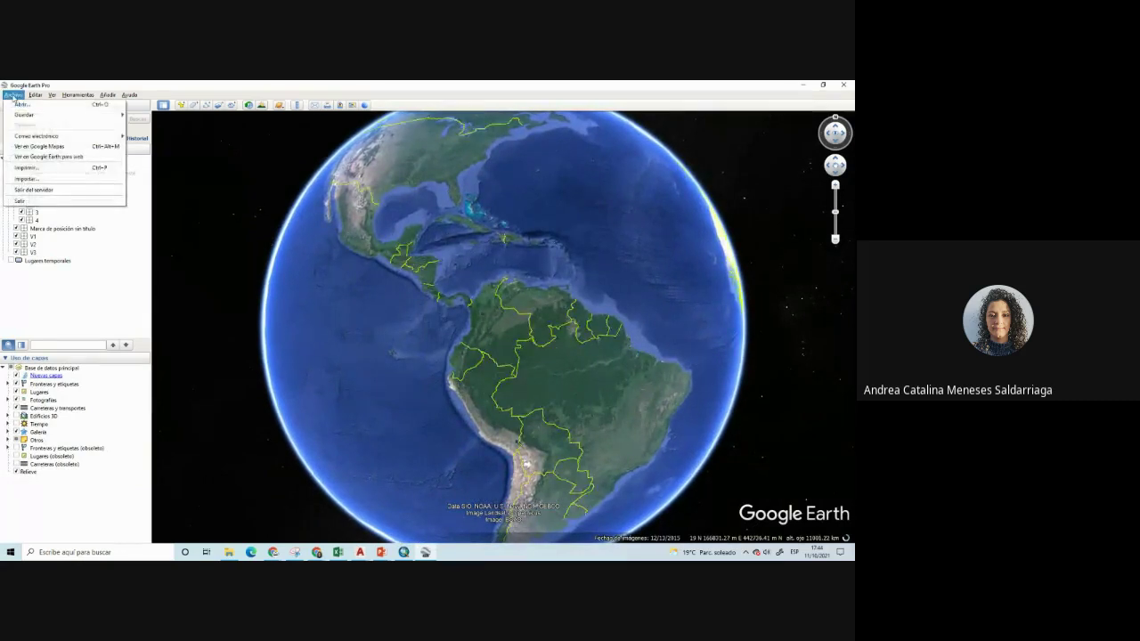
pyautogui.click(13, 95)
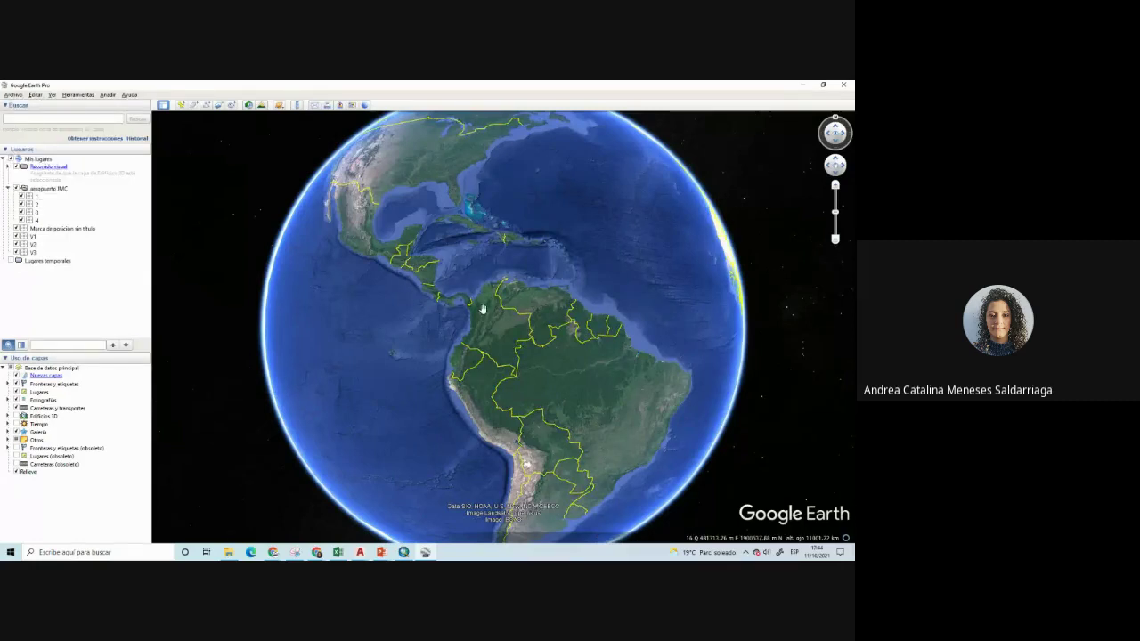
# Zoom from the whole globe down into Colombia toward the lot area
pyautogui.scroll(1, 518, 344)
pyautogui.scroll(5, 517, 343)
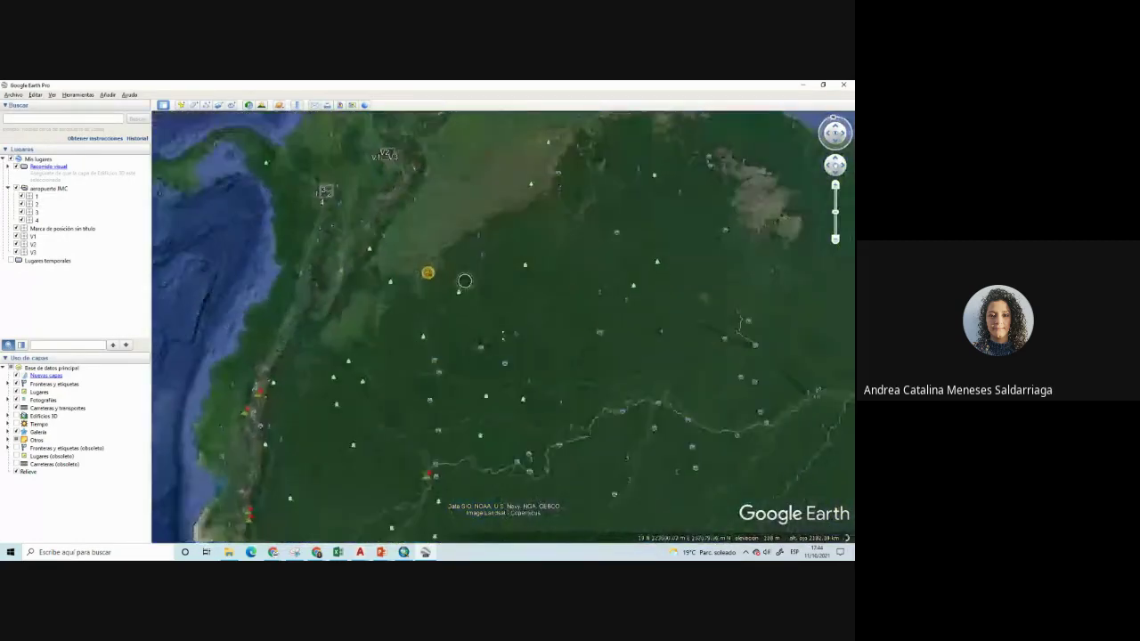
pyautogui.scroll(2, 423, 345)
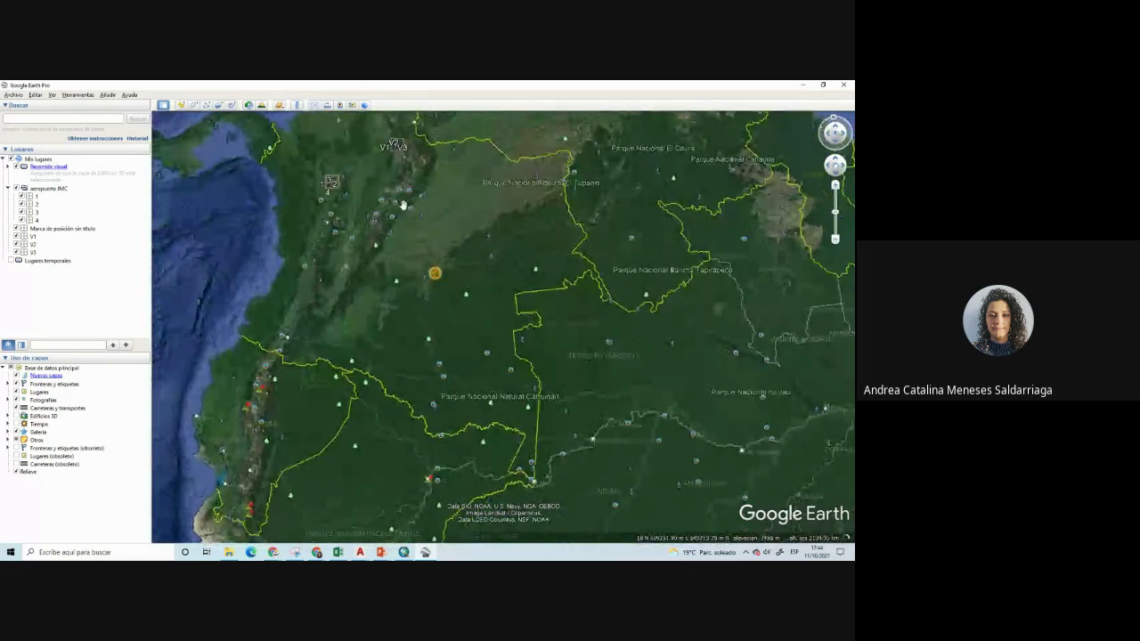
pyautogui.scroll(3, 403, 206)
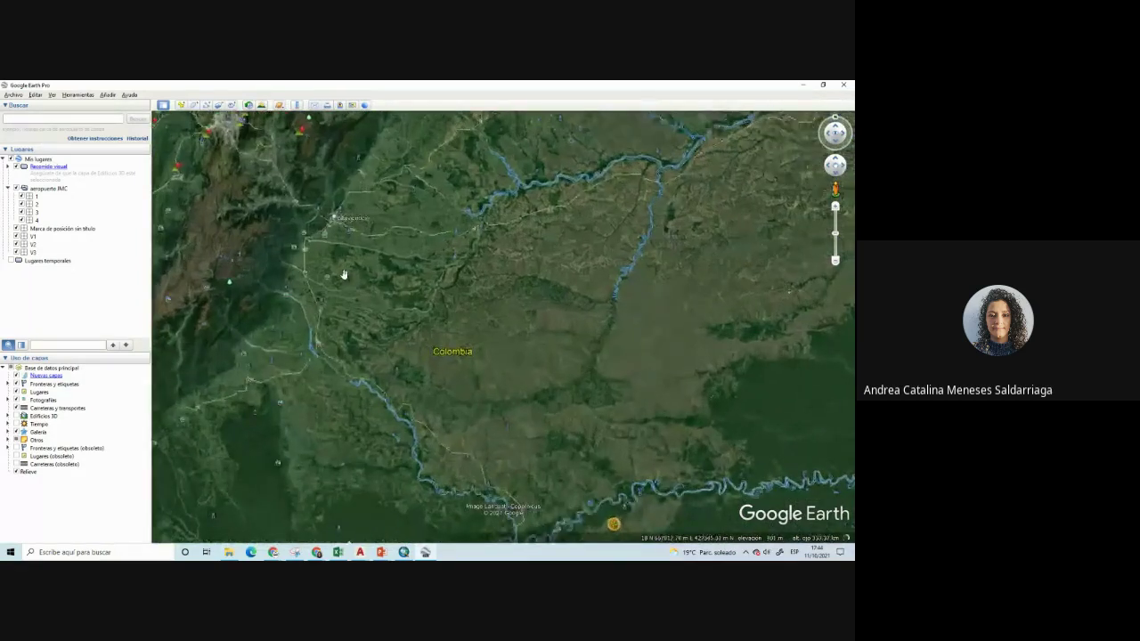
pyautogui.scroll(3, 337, 276)
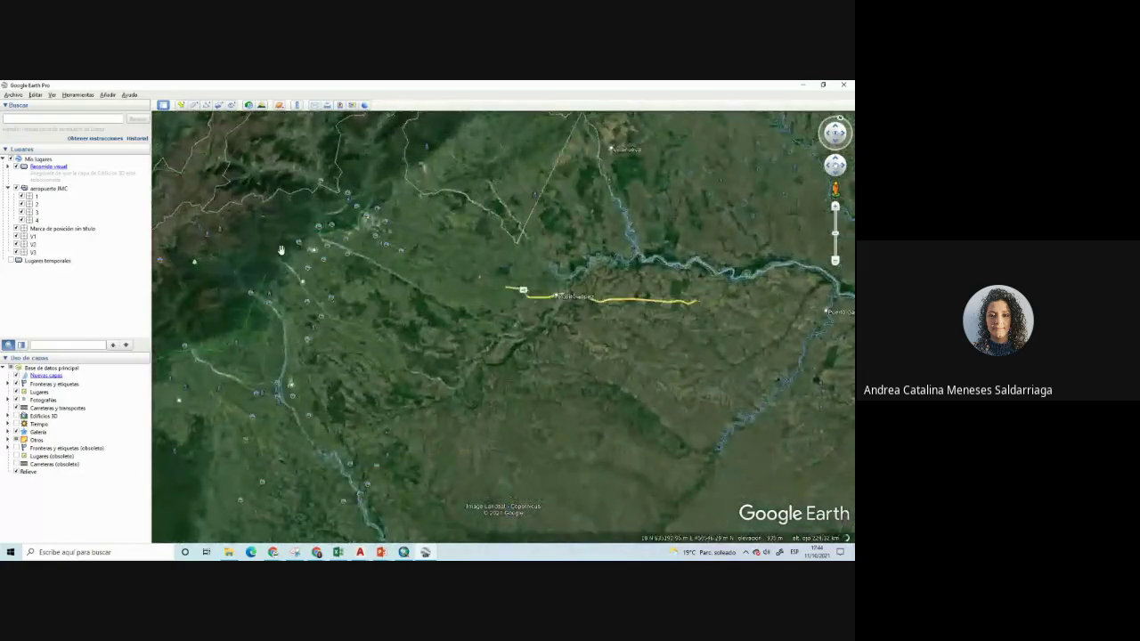
pyautogui.scroll(2, 329, 272)
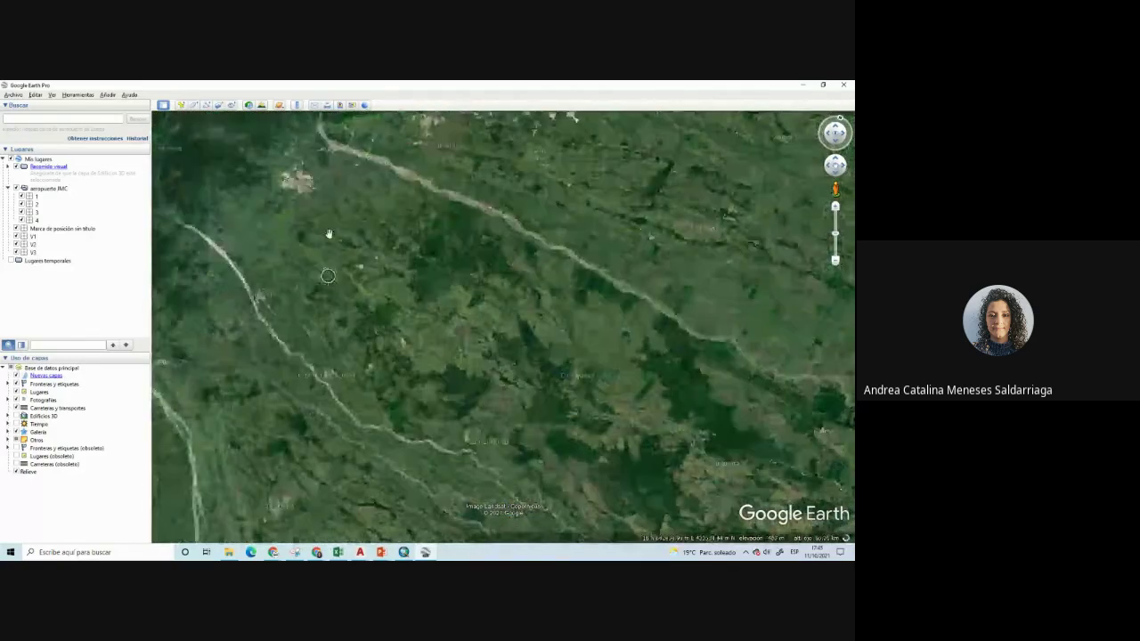
pyautogui.scroll(2, 326, 222)
pyautogui.scroll(2, 312, 196)
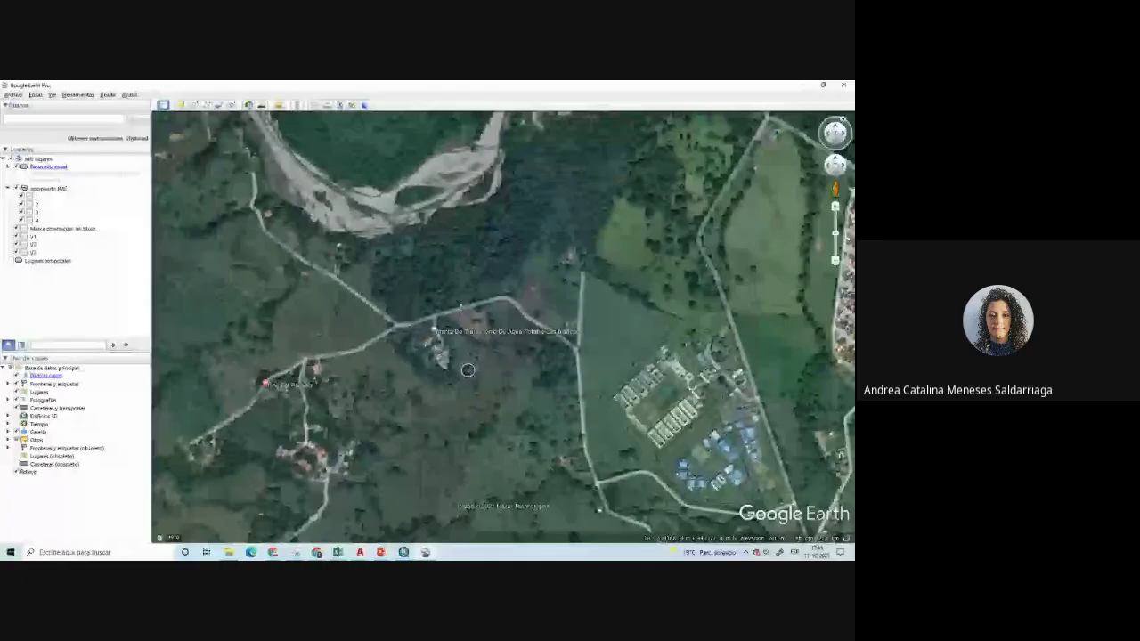
pyautogui.scroll(2, 467, 369)
pyautogui.scroll(2, 470, 369)
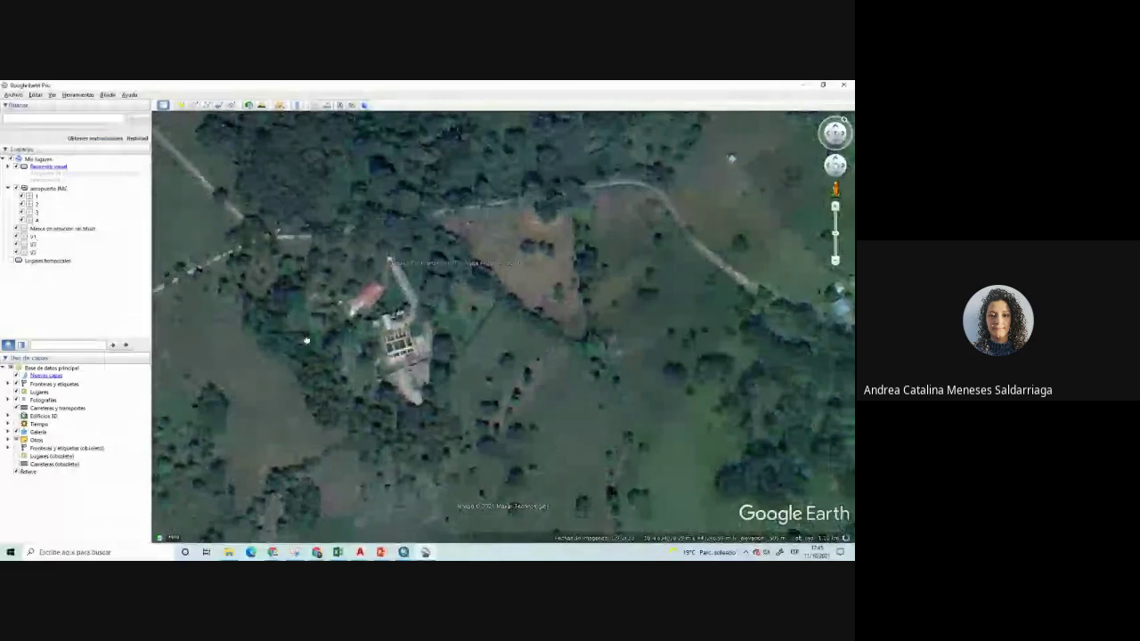
# Pan and fine-zoom to centre the rural lot with its houses along the road
pyautogui.moveTo(305, 341); pyautogui.dragTo(574, 287)
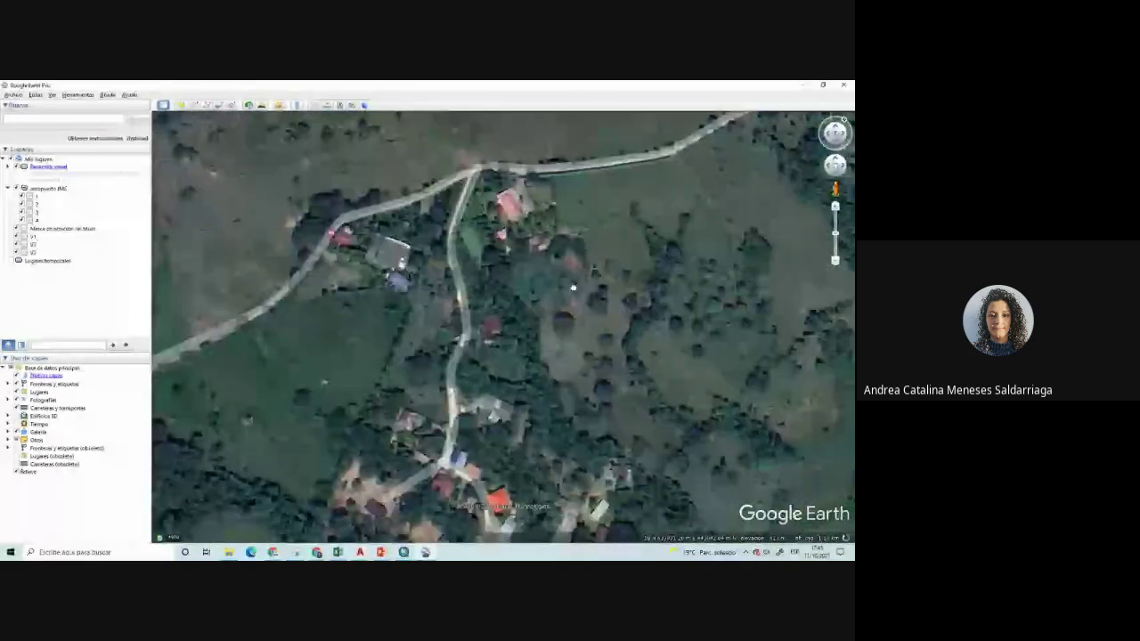
pyautogui.scroll(-1, 514, 317)
pyautogui.scroll(1, 478, 299)
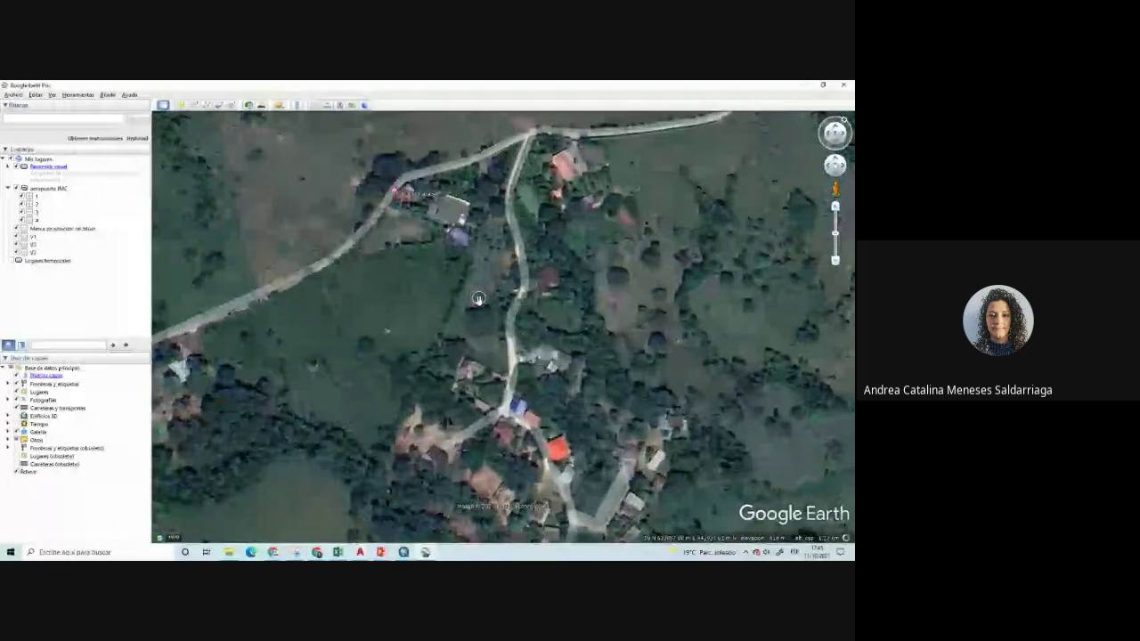
pyautogui.scroll(1, 454, 251)
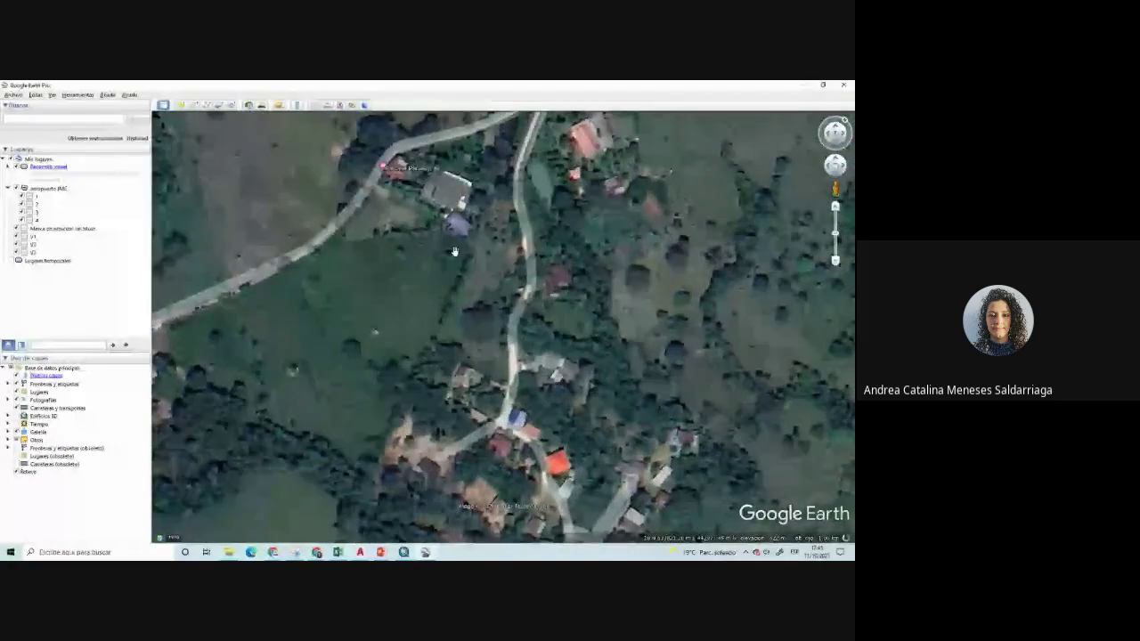
pyautogui.moveTo(454, 251); pyautogui.dragTo(450, 331)
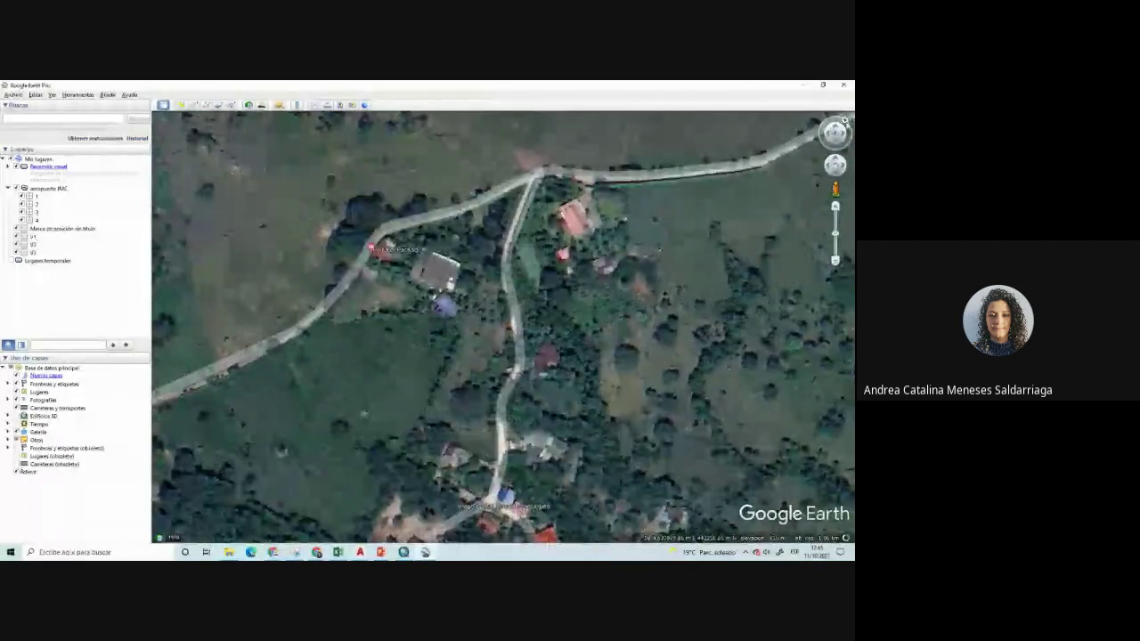
# Rotate the lot view counter-clockwise and save it as a JPEG in EJERCICIO AUTOCAD, replacing the old file
pyautogui.click(846, 124)
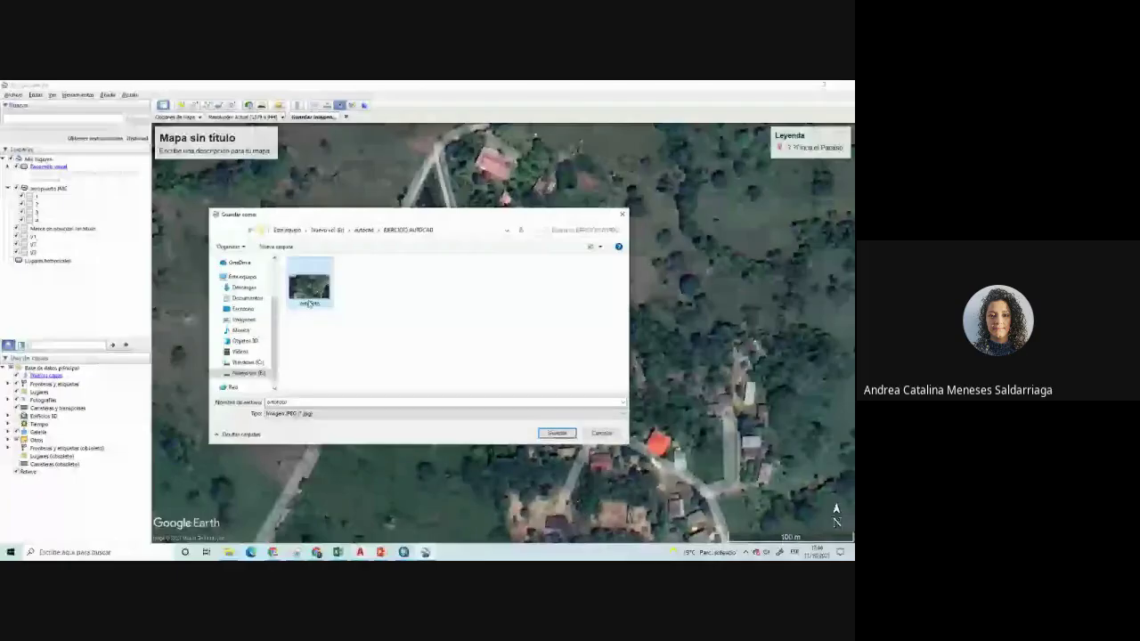
pyautogui.click(557, 432)
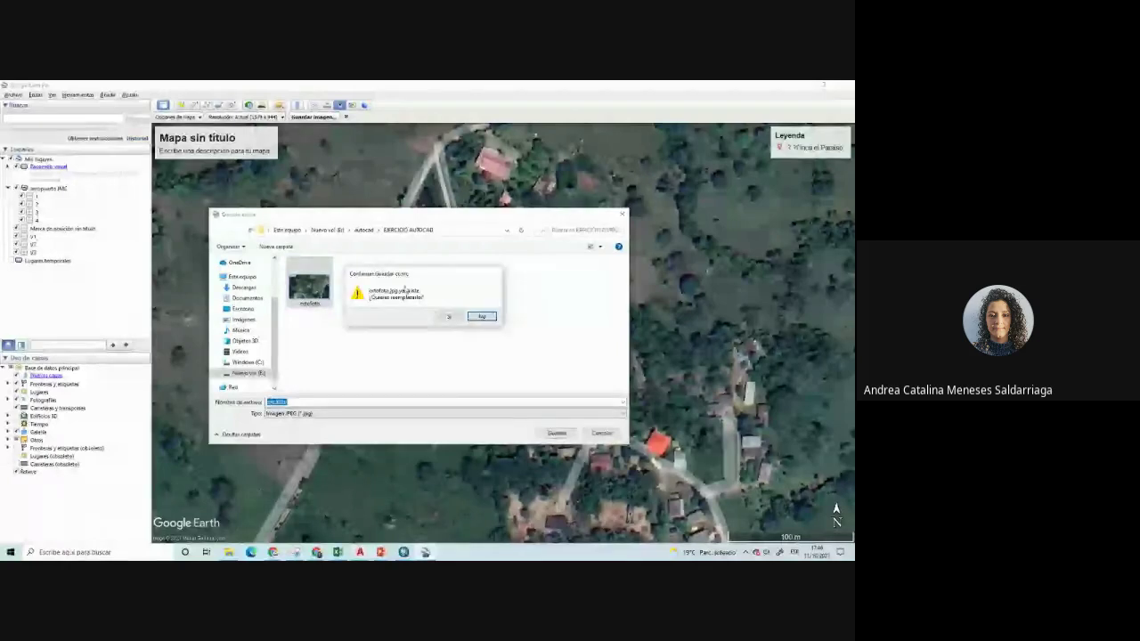
pyautogui.click(452, 321)
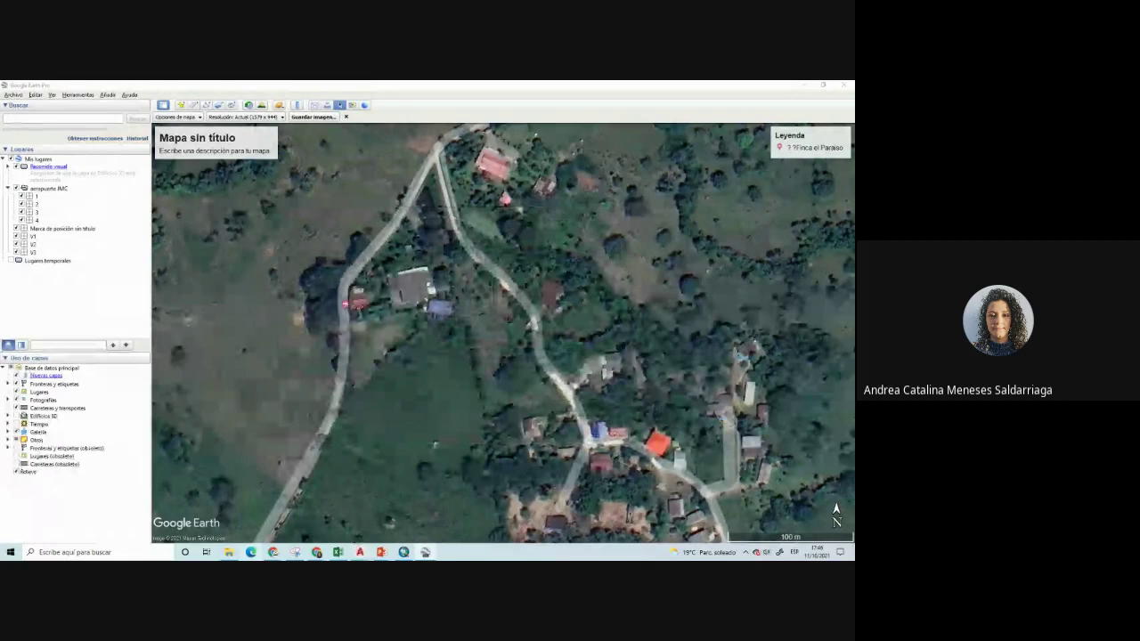
pyautogui.hotkey('alt', 'Tab')
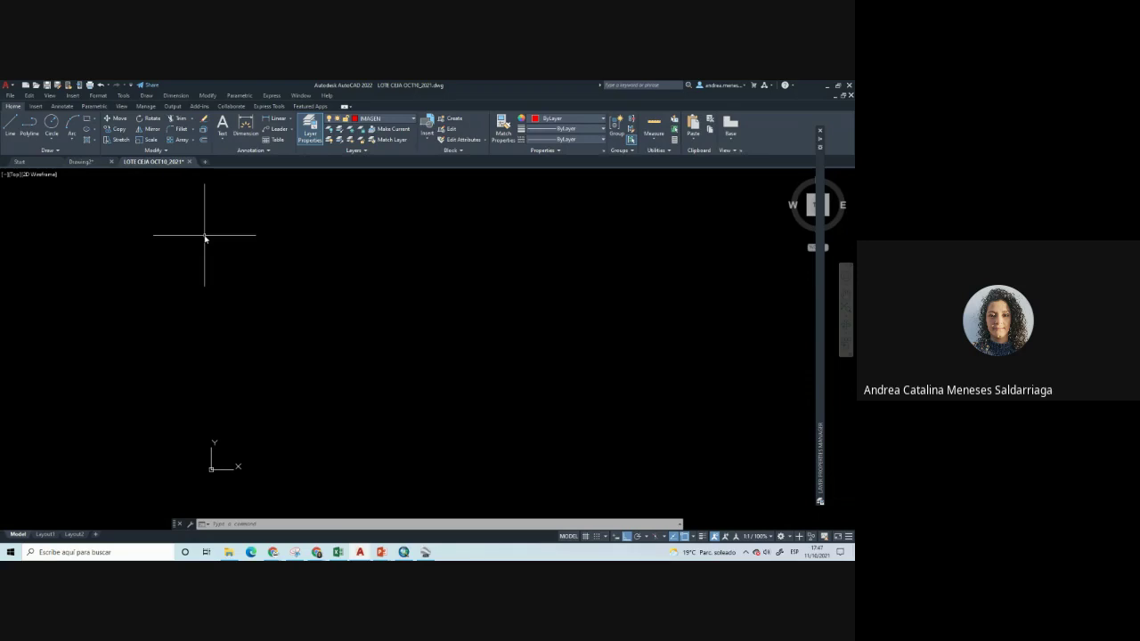
# Turn off the IMAGEN layer from the Layer dropdown, confirming to turn the current layer off
pyautogui.click(328, 124)
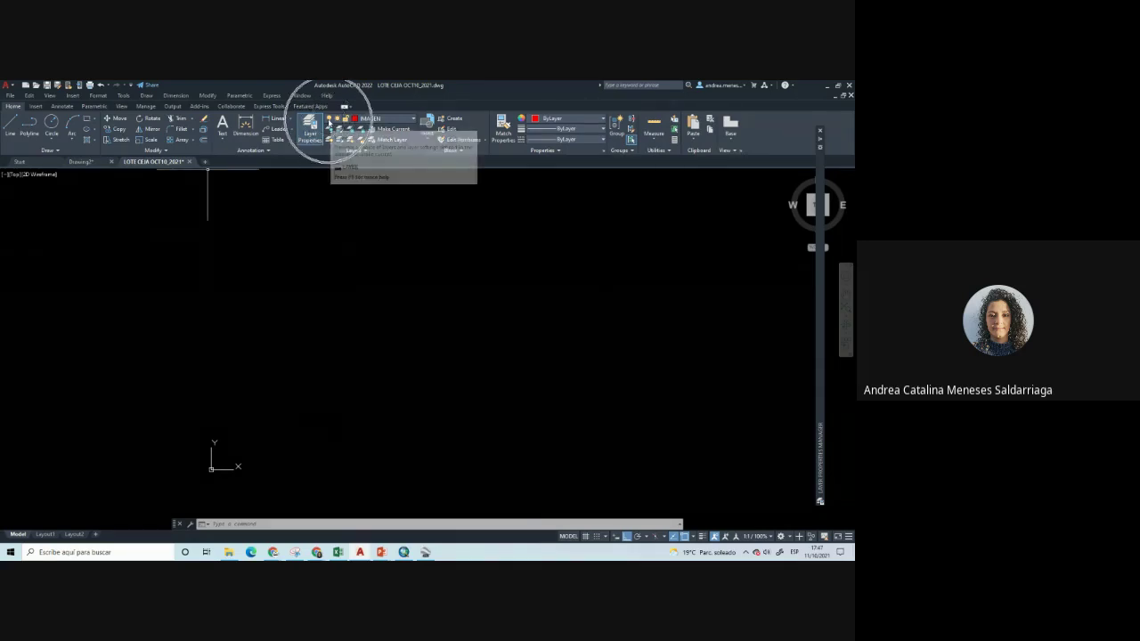
pyautogui.click(414, 118)
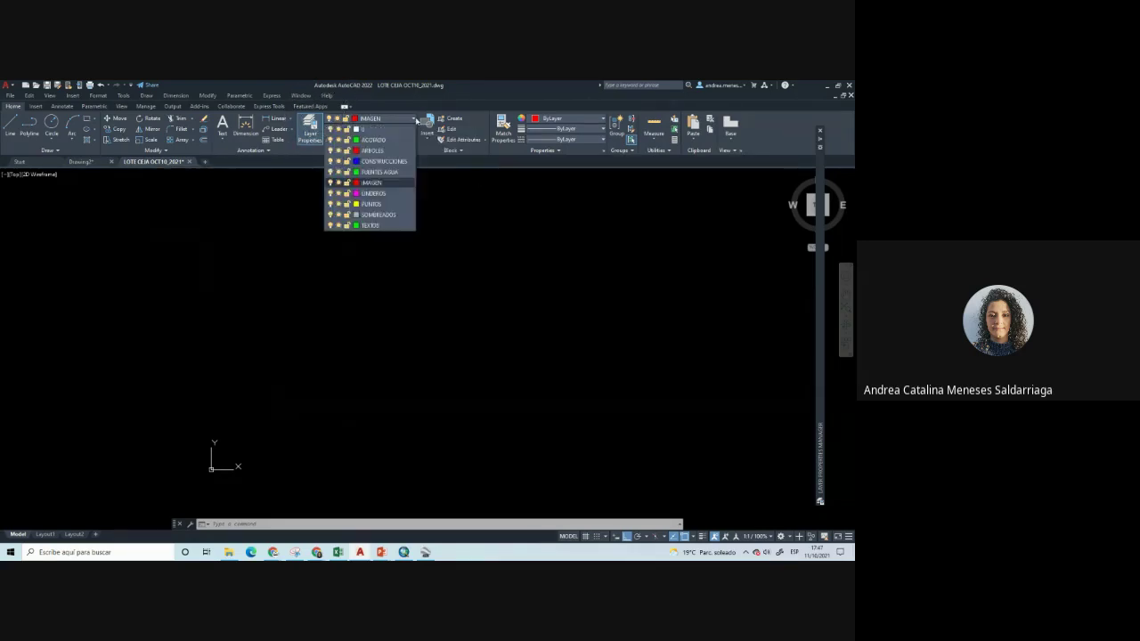
pyautogui.click(328, 186)
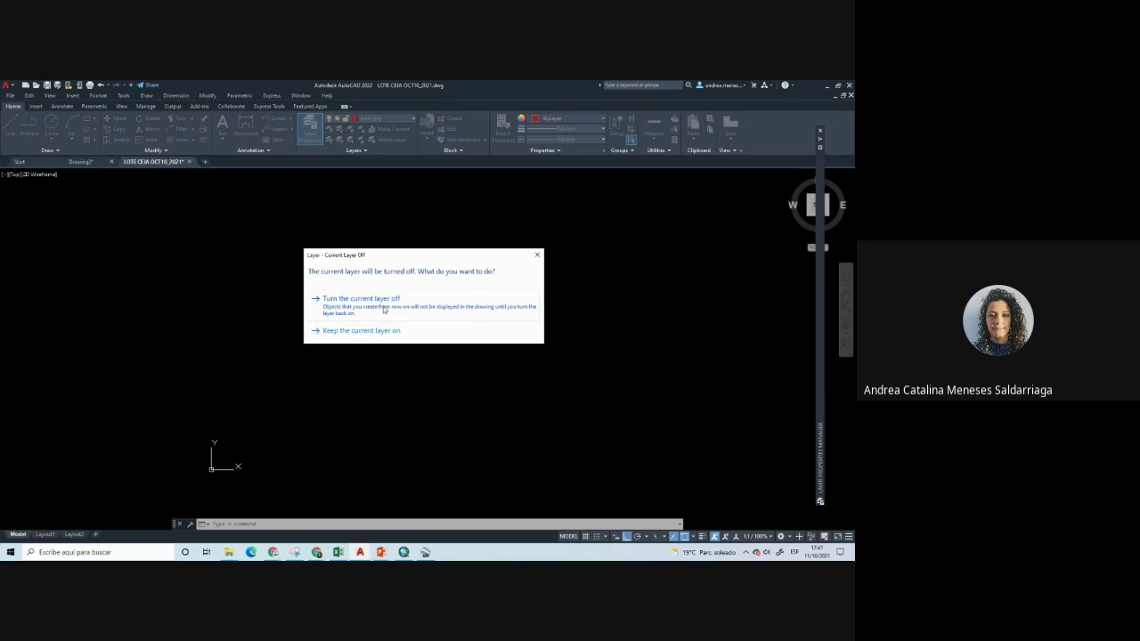
pyautogui.click(384, 309)
# Sketch a test polyline, cancel it, then window-select and delete the stray polylines
pyautogui.click(29, 128)
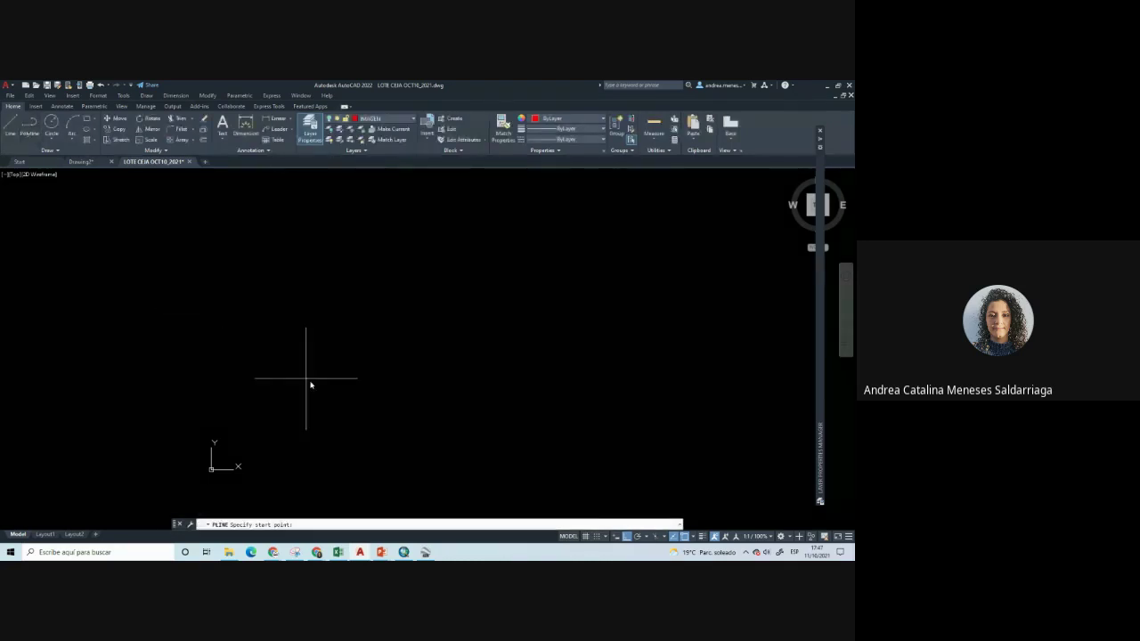
pyautogui.click(310, 380)
pyautogui.click(481, 287)
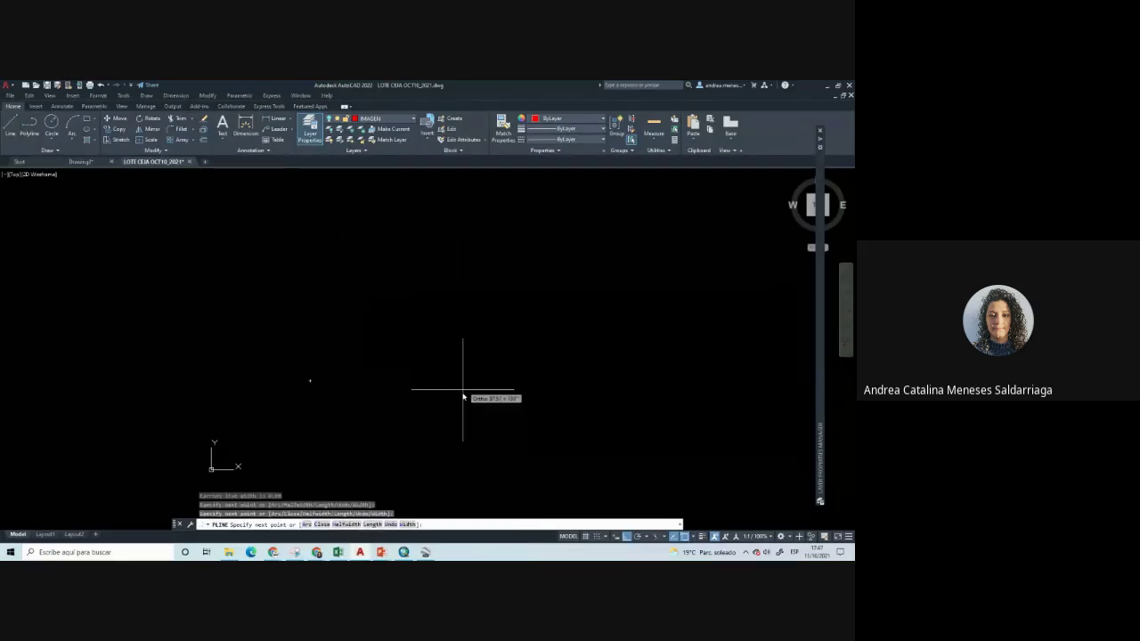
pyautogui.click(461, 401)
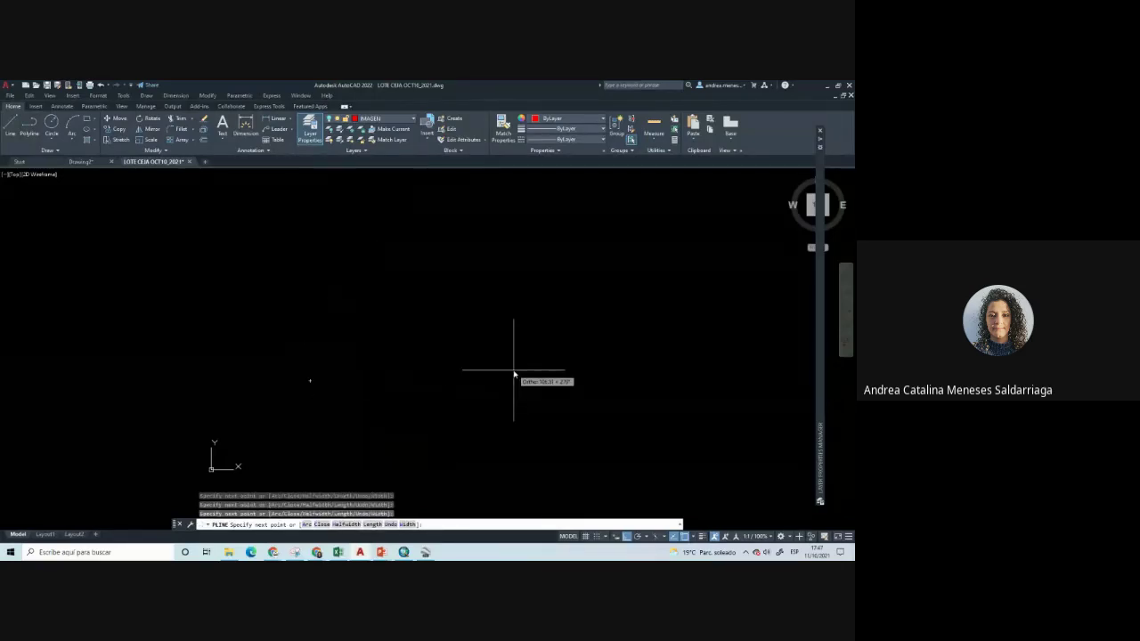
pyautogui.press('Escape')
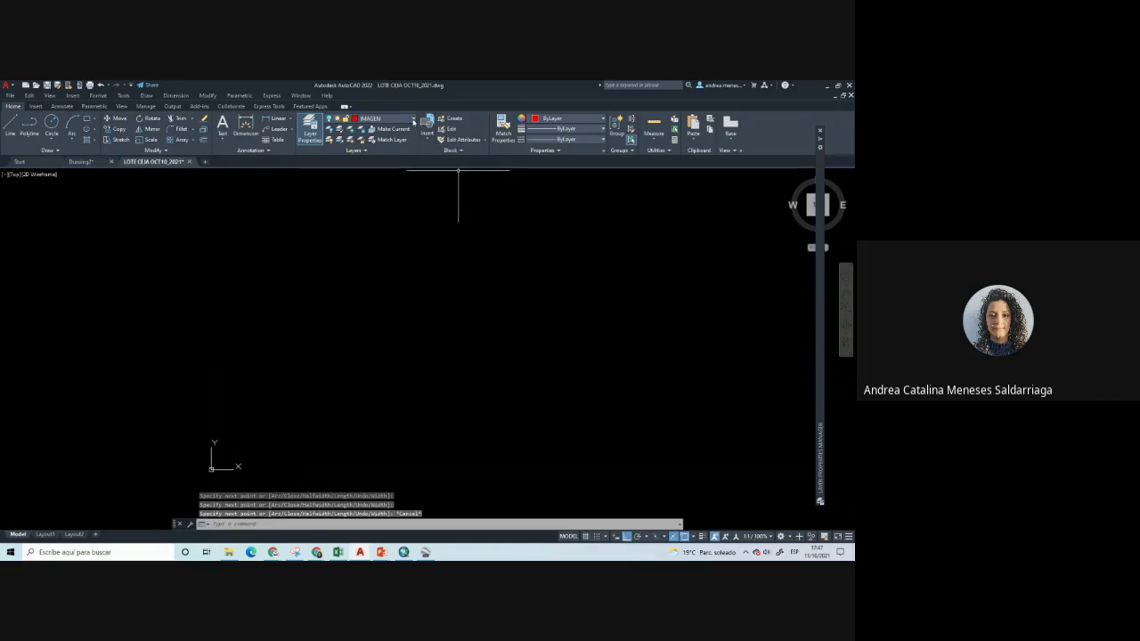
pyautogui.click(391, 361)
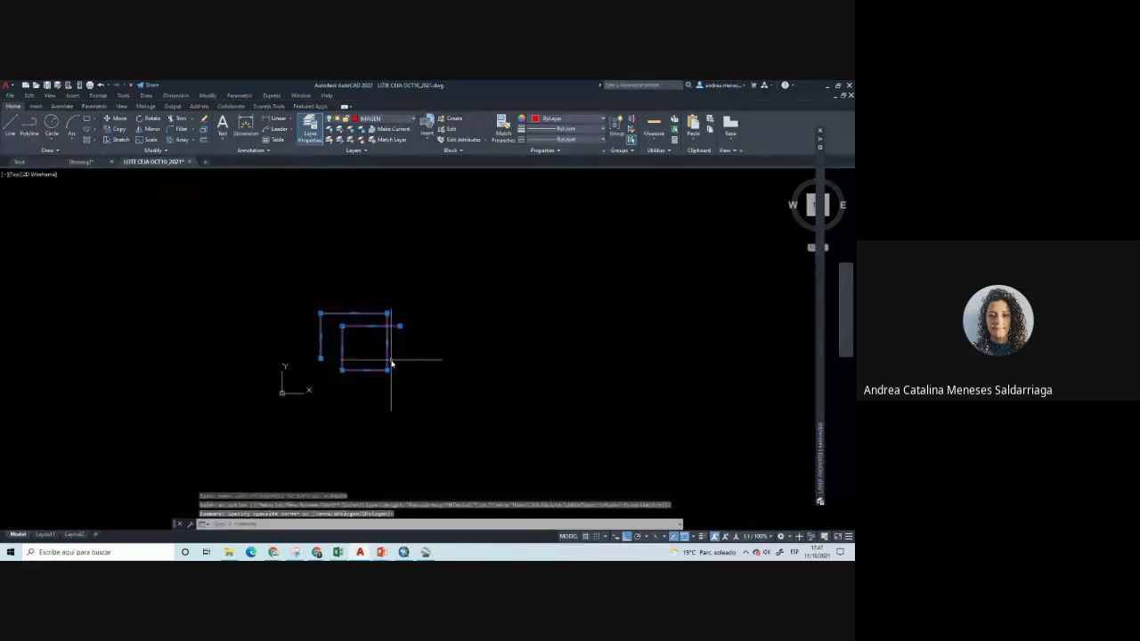
pyautogui.press('Delete')
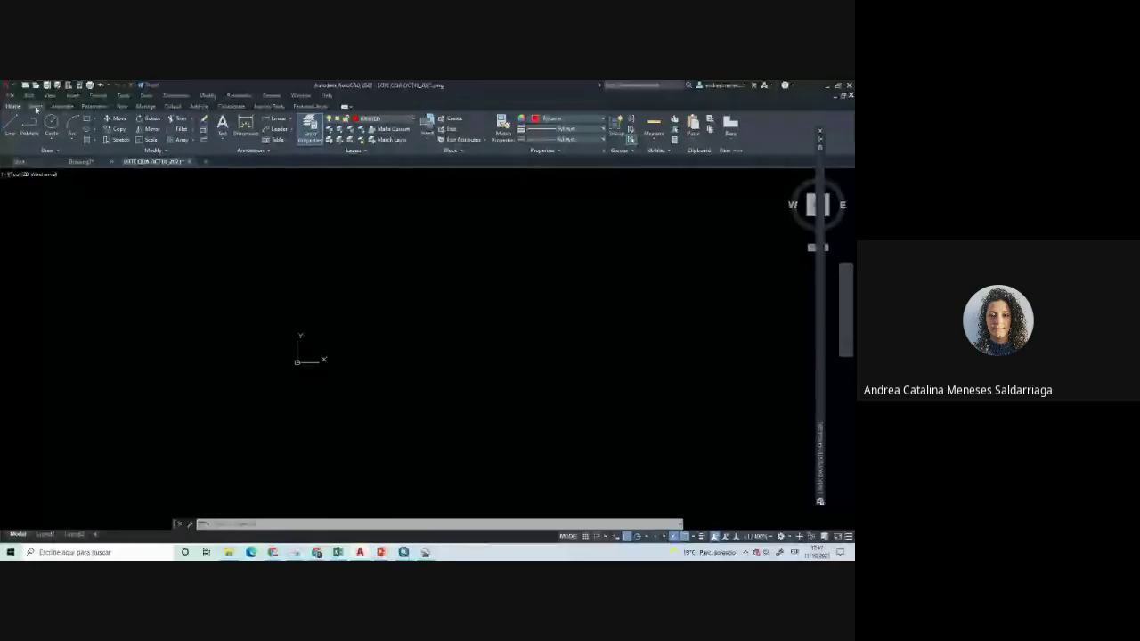
# Start Insert > Attach and select the ortofoto image in the EJERCICIO AUTOCAD folder
pyautogui.click(34, 106)
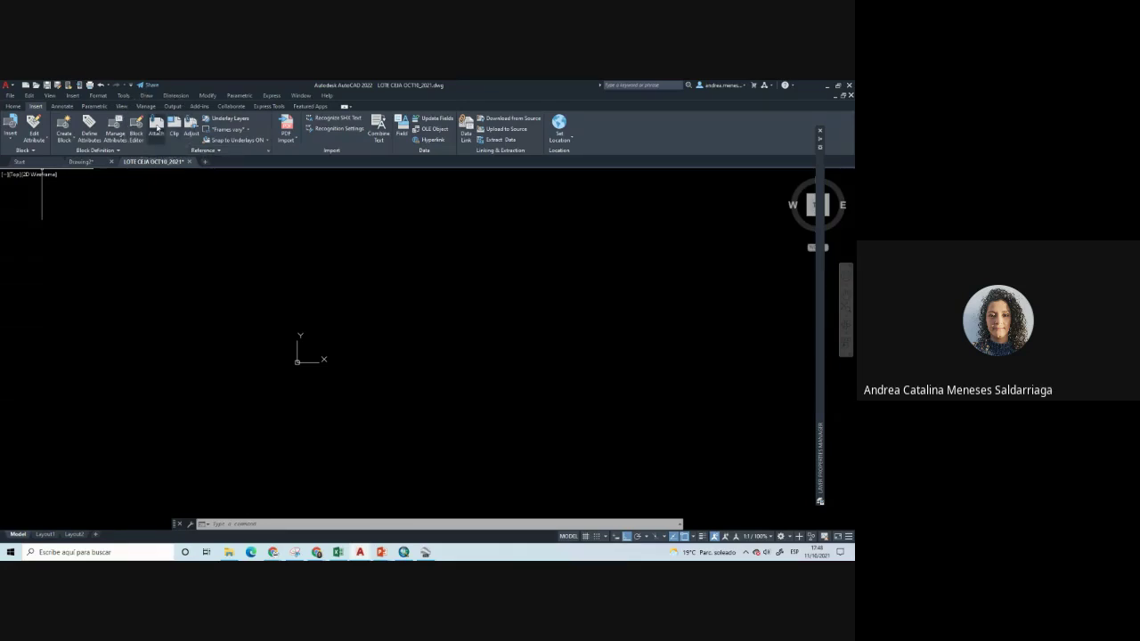
pyautogui.click(156, 126)
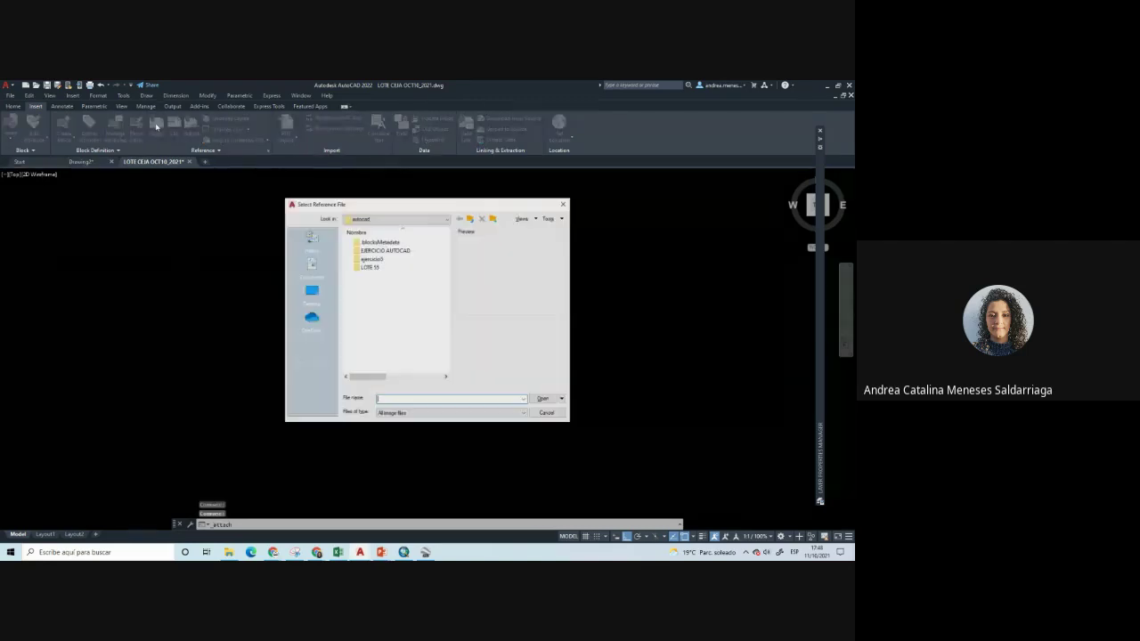
pyautogui.moveTo(416, 207); pyautogui.dragTo(347, 215)
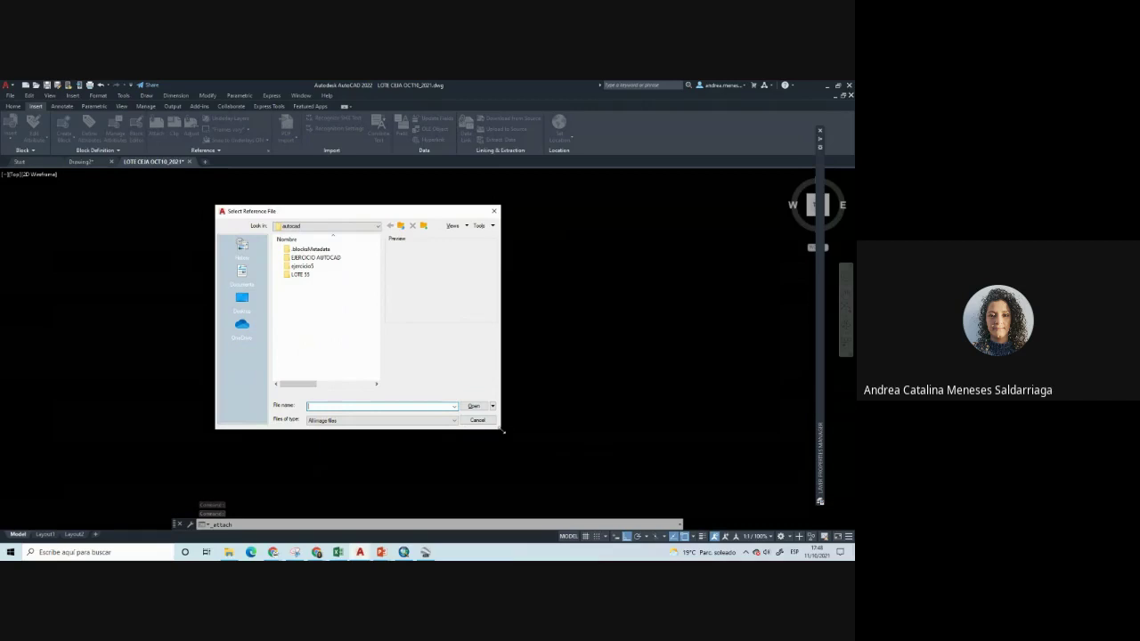
pyautogui.moveTo(499, 434); pyautogui.dragTo(532, 446)
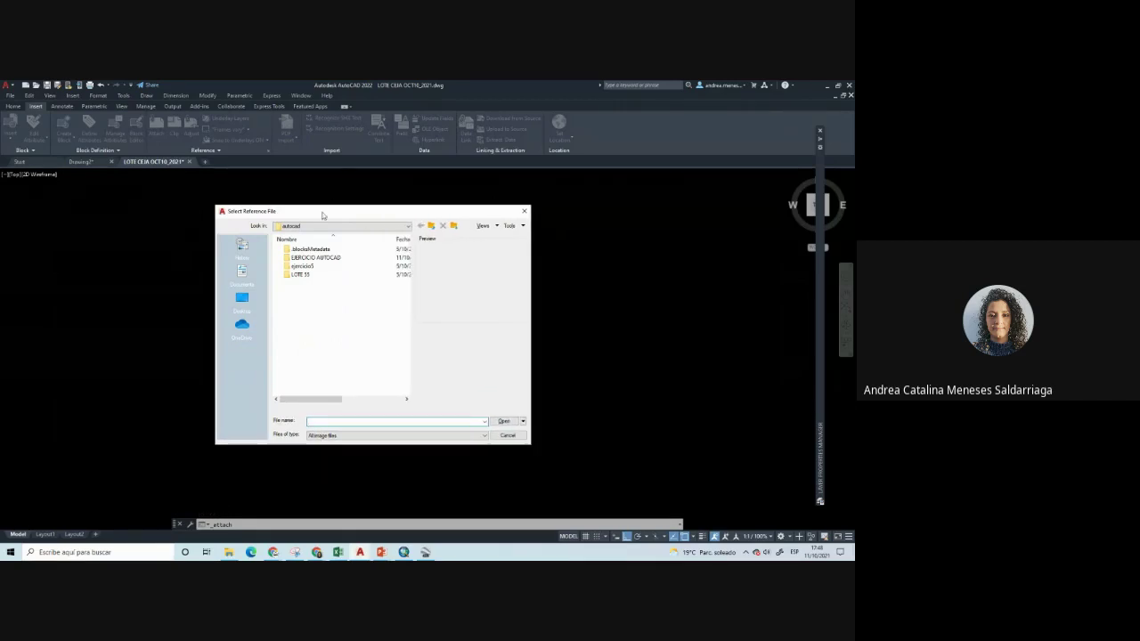
pyautogui.moveTo(322, 216); pyautogui.dragTo(290, 210)
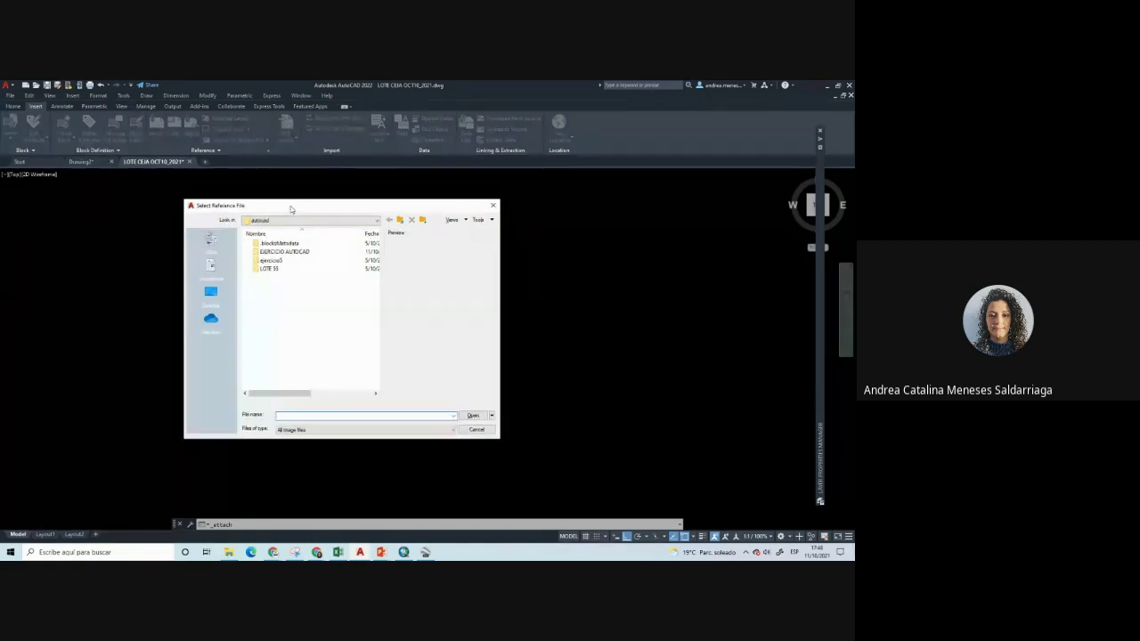
pyautogui.moveTo(284, 251)
pyautogui.doubleClick(272, 252)
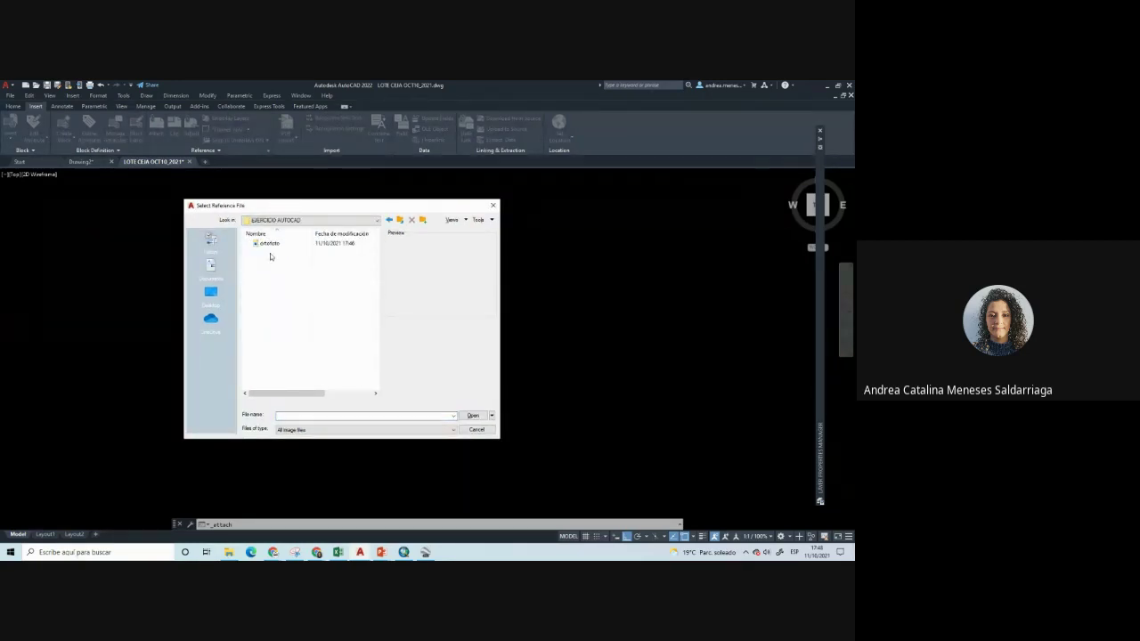
pyautogui.click(269, 244)
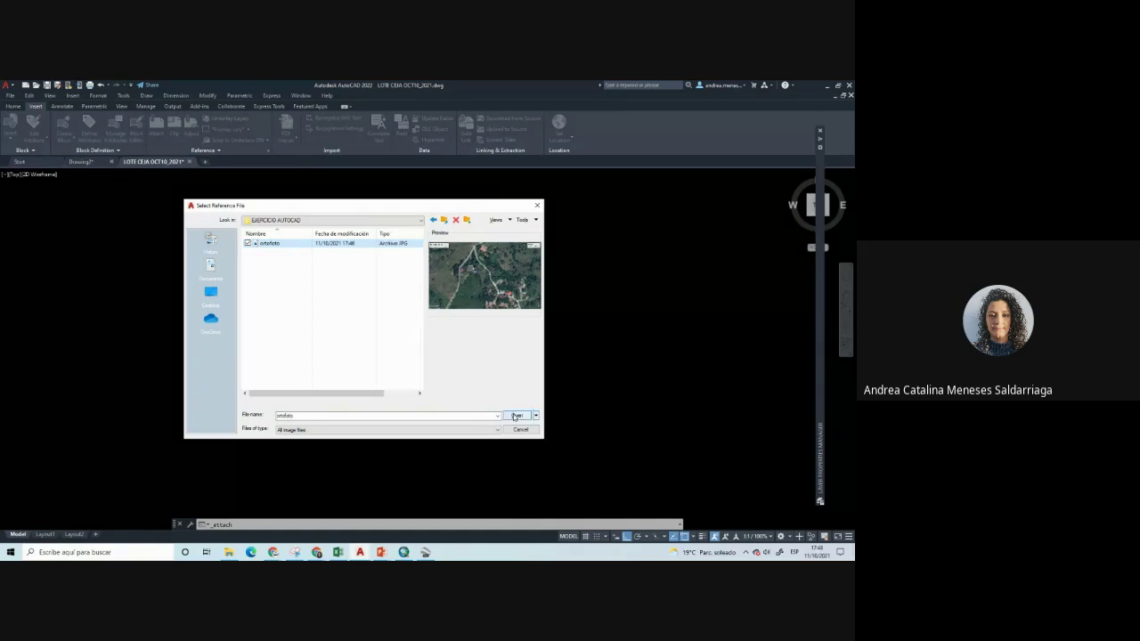
# Open ortofoto and accept the Attach Image options with on-screen rotation toggled
pyautogui.click(518, 417)
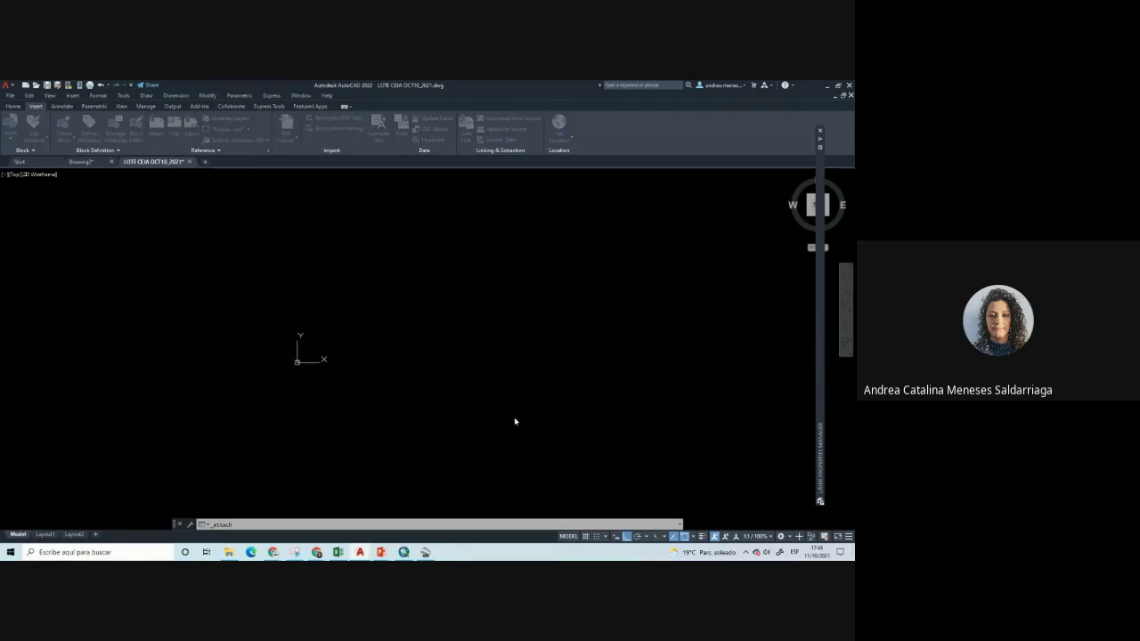
pyautogui.moveTo(374, 237); pyautogui.dragTo(321, 239)
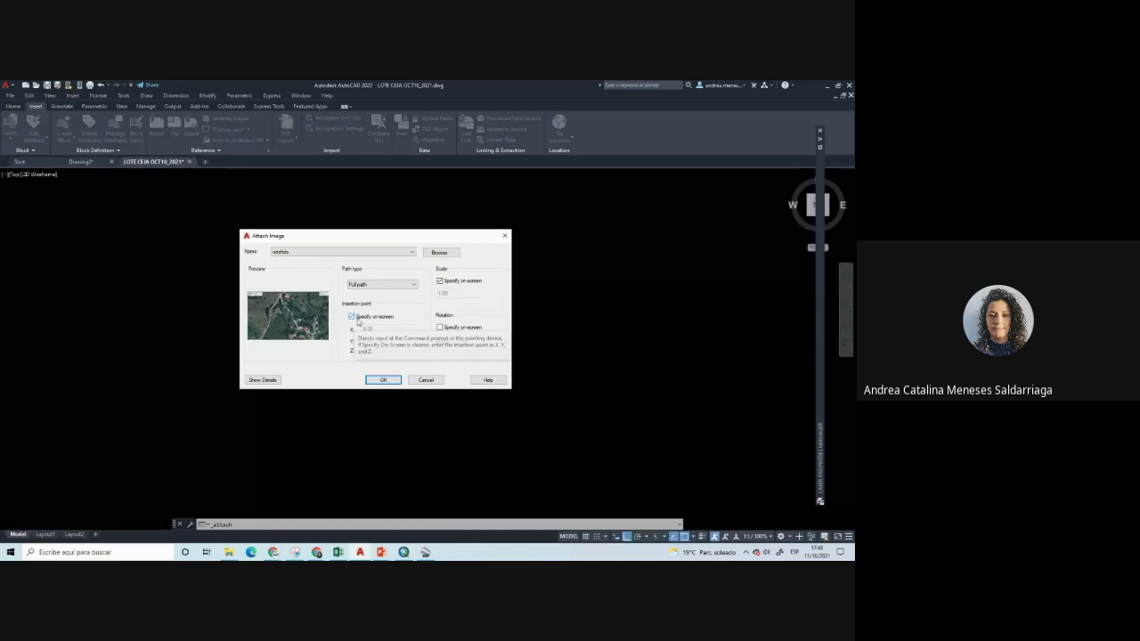
pyautogui.click(440, 328)
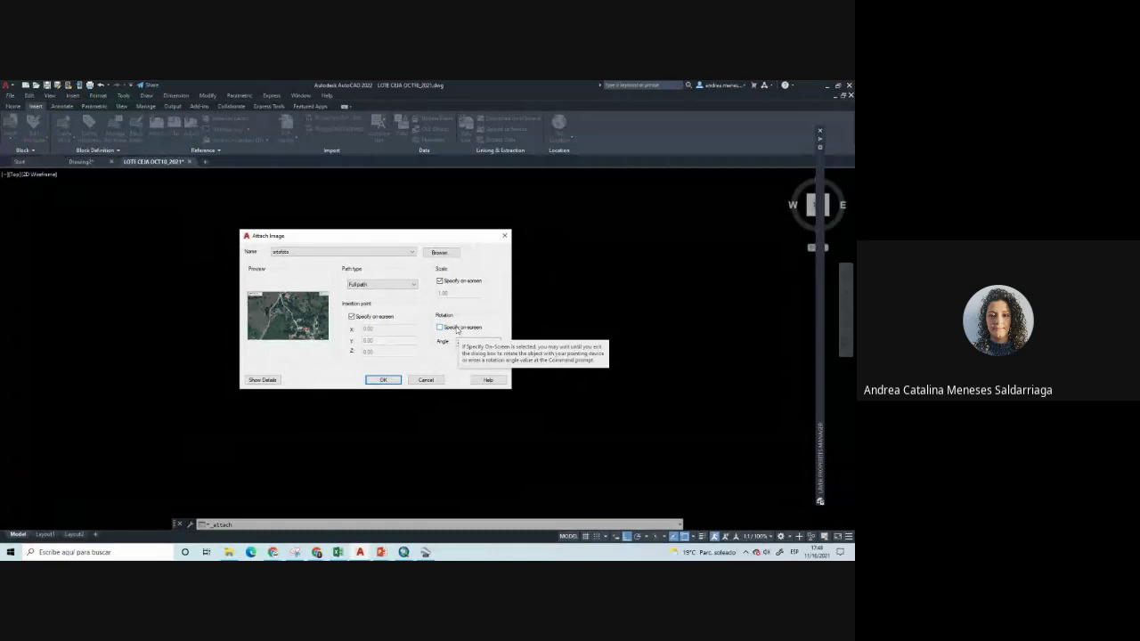
pyautogui.click(383, 379)
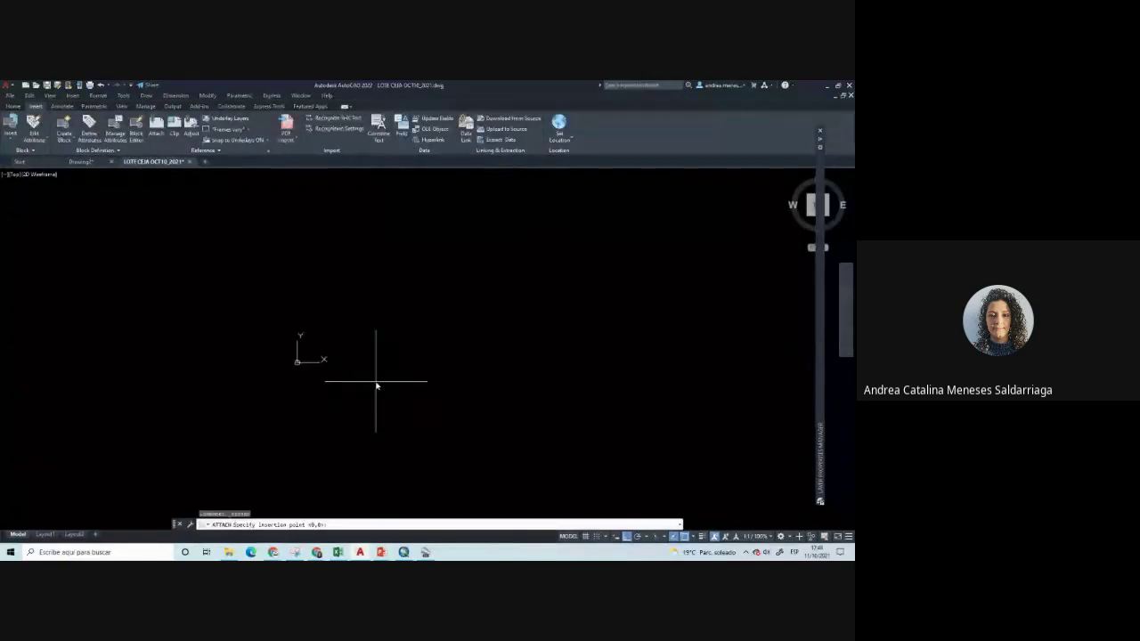
# Pick the ortofoto insertion point and zoom in to judge the image preview's size
pyautogui.click(341, 339)
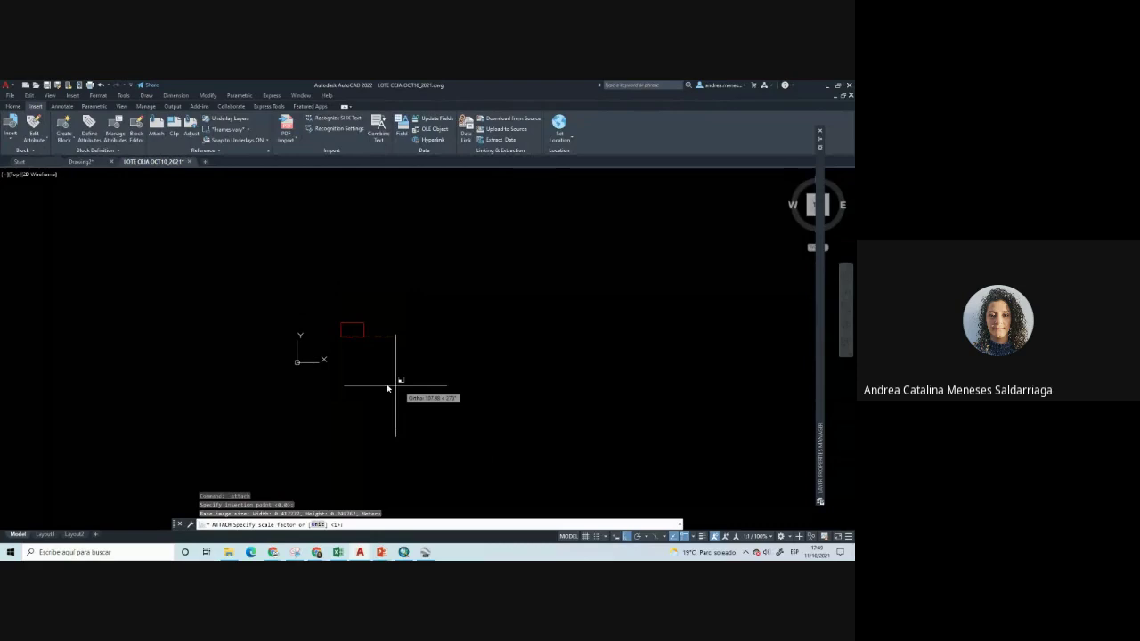
pyautogui.scroll(2, 392, 383)
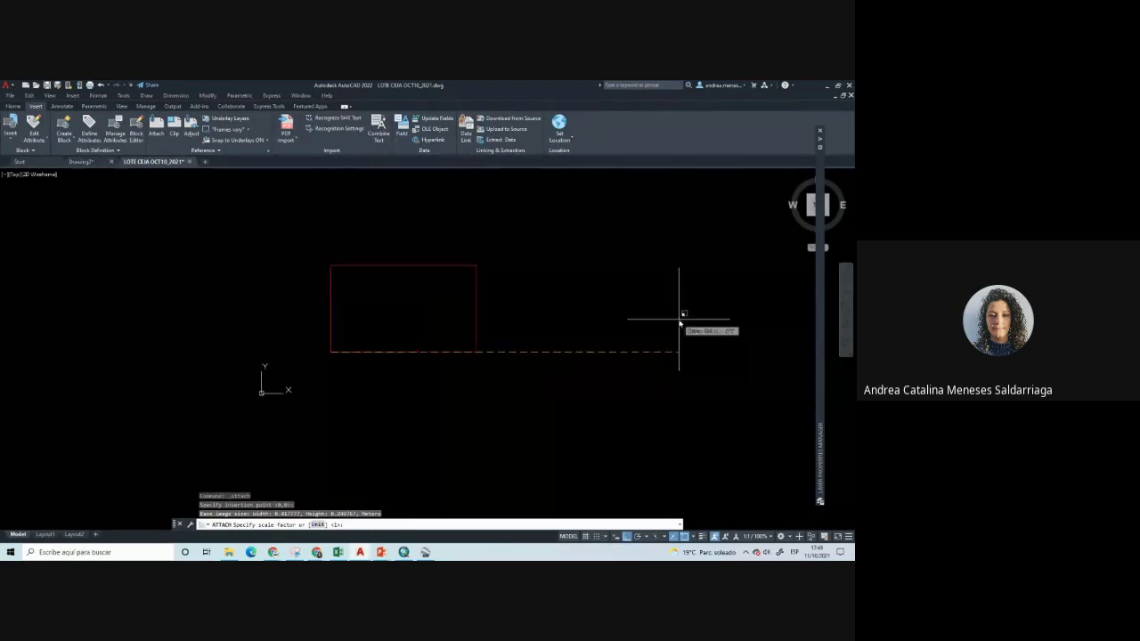
pyautogui.moveTo(602, 323); pyautogui.dragTo(525, 336, button='middle')
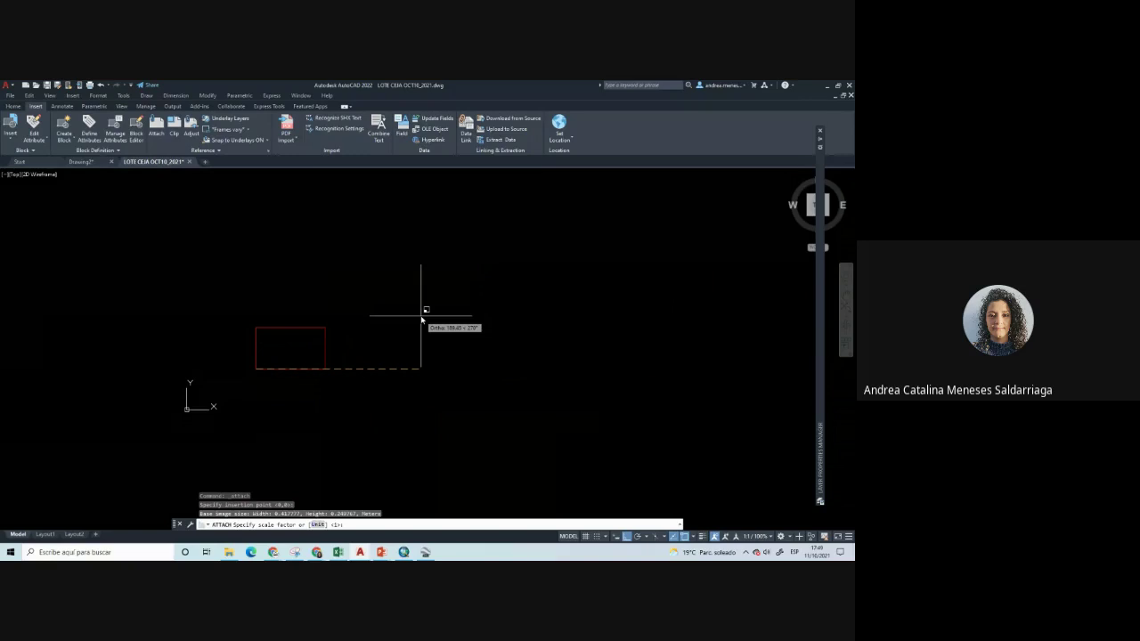
pyautogui.click(422, 317)
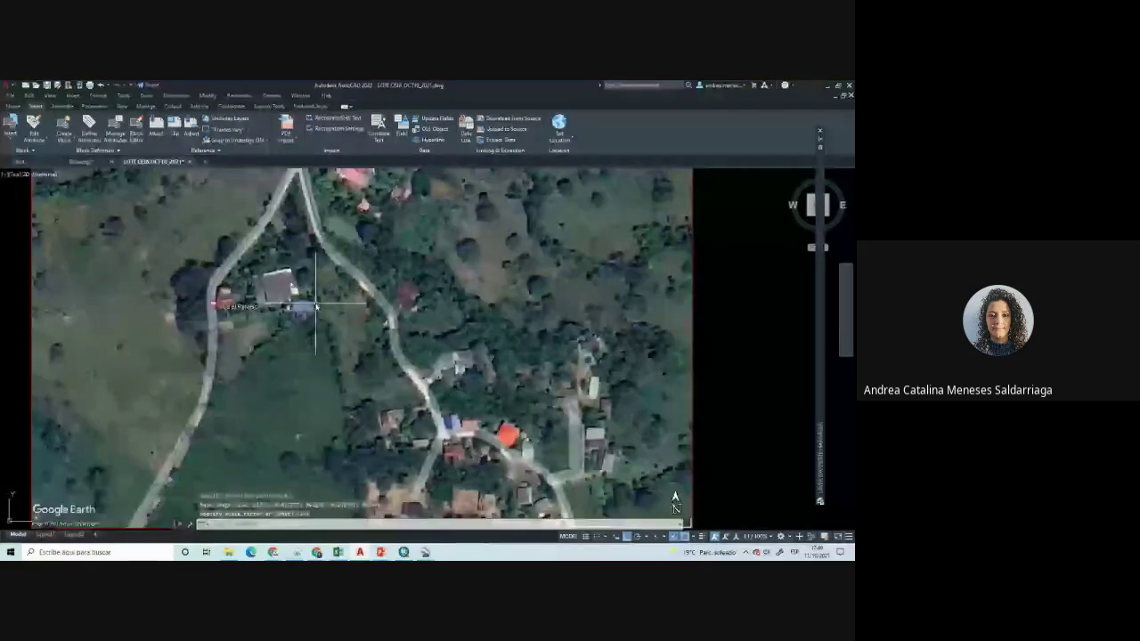
pyautogui.scroll(-2, 314, 328)
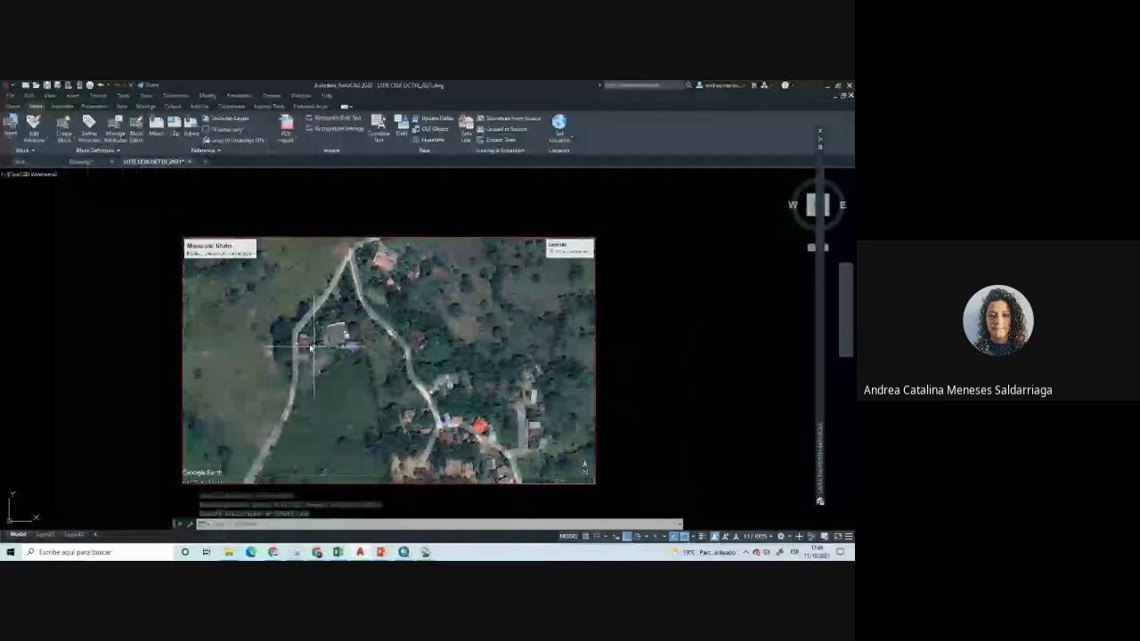
pyautogui.scroll(5, 310, 348)
pyautogui.scroll(-4, 288, 238)
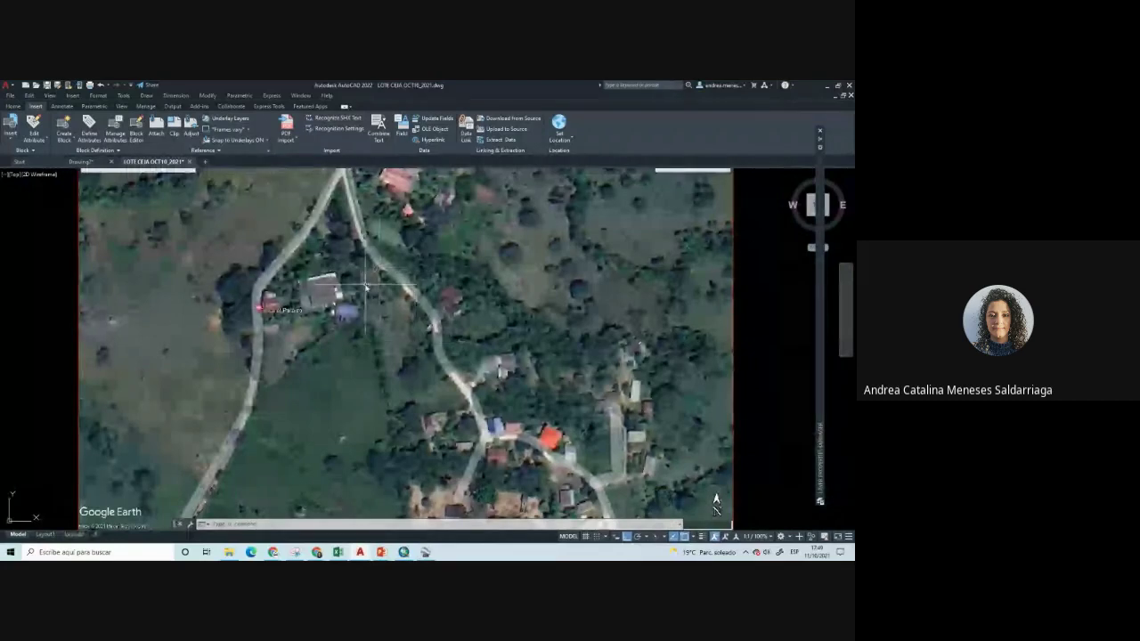
pyautogui.scroll(-2, 365, 286)
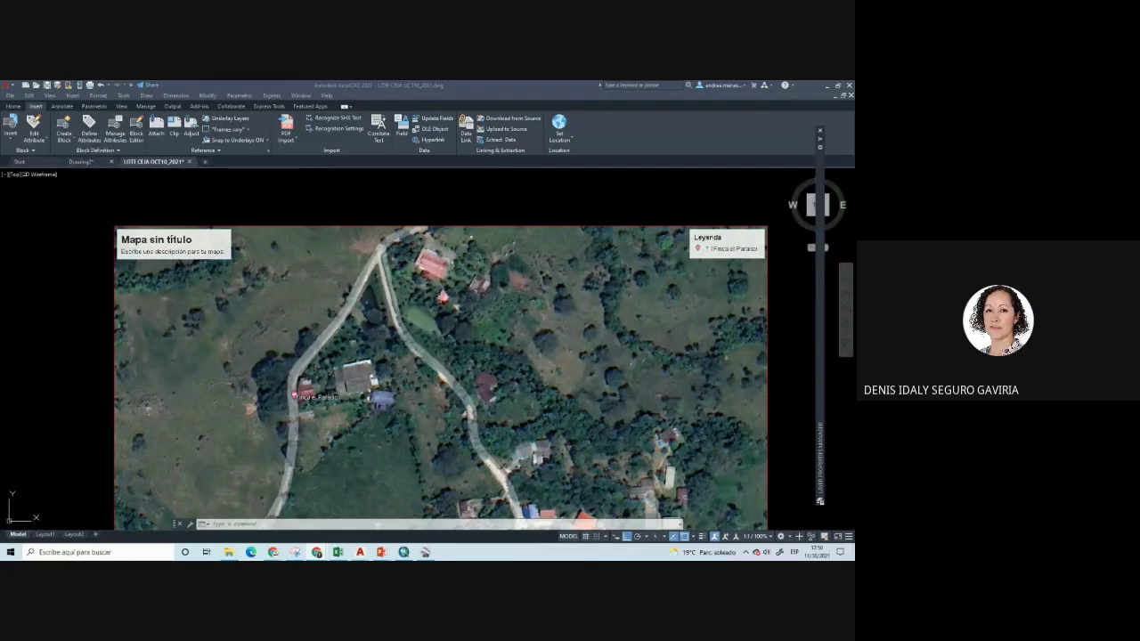
pyautogui.scroll(-6, 299, 298)
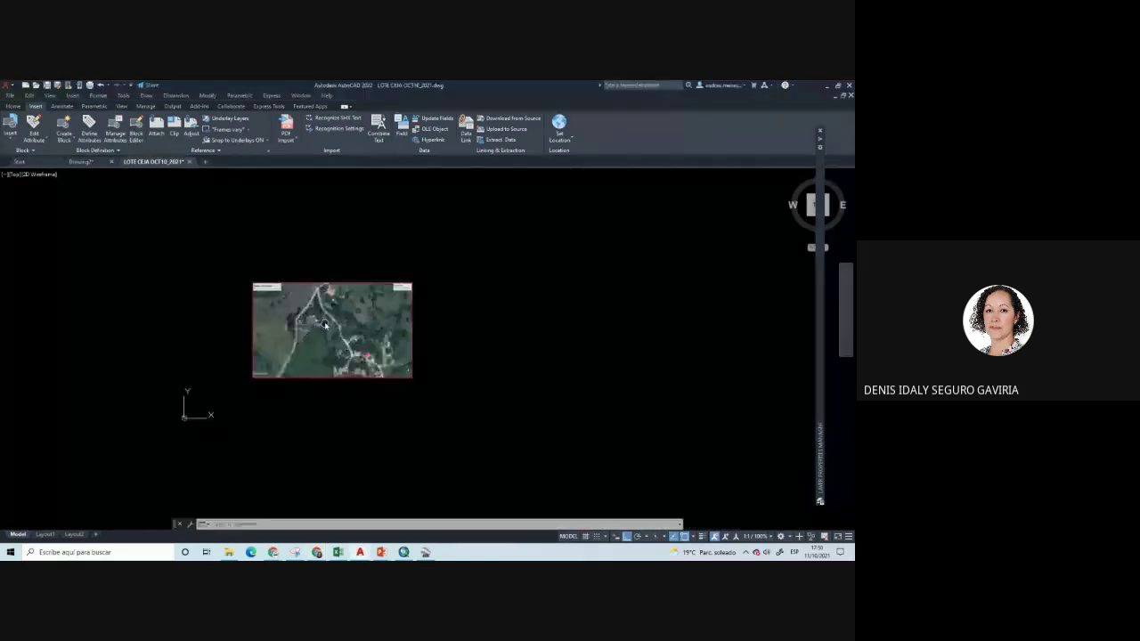
pyautogui.scroll(4, 298, 299)
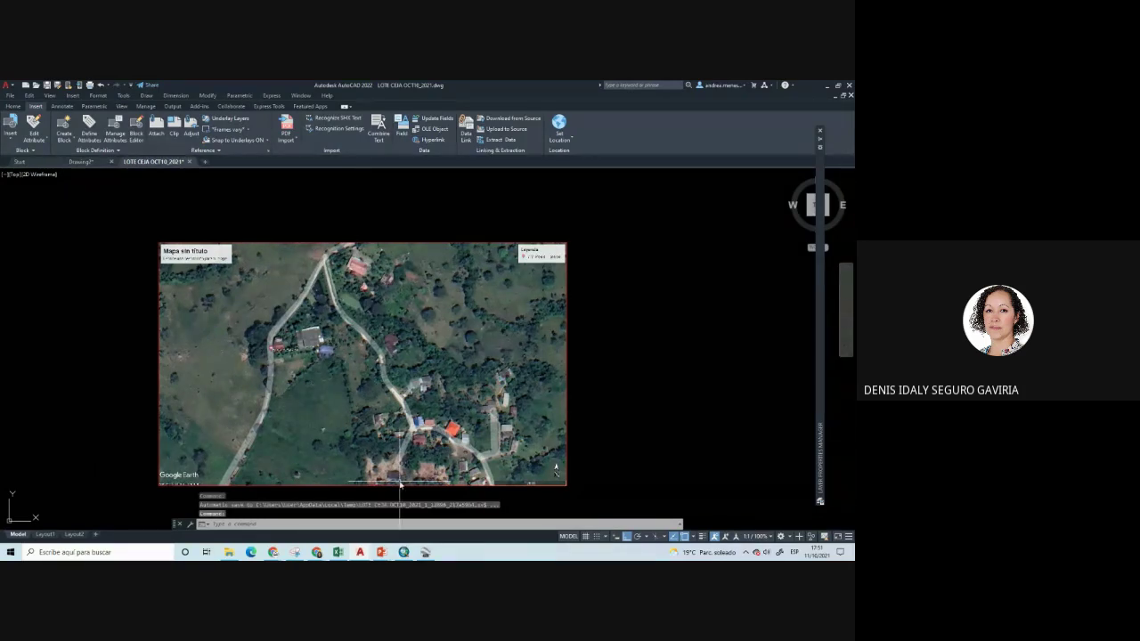
pyautogui.scroll(2, 357, 363)
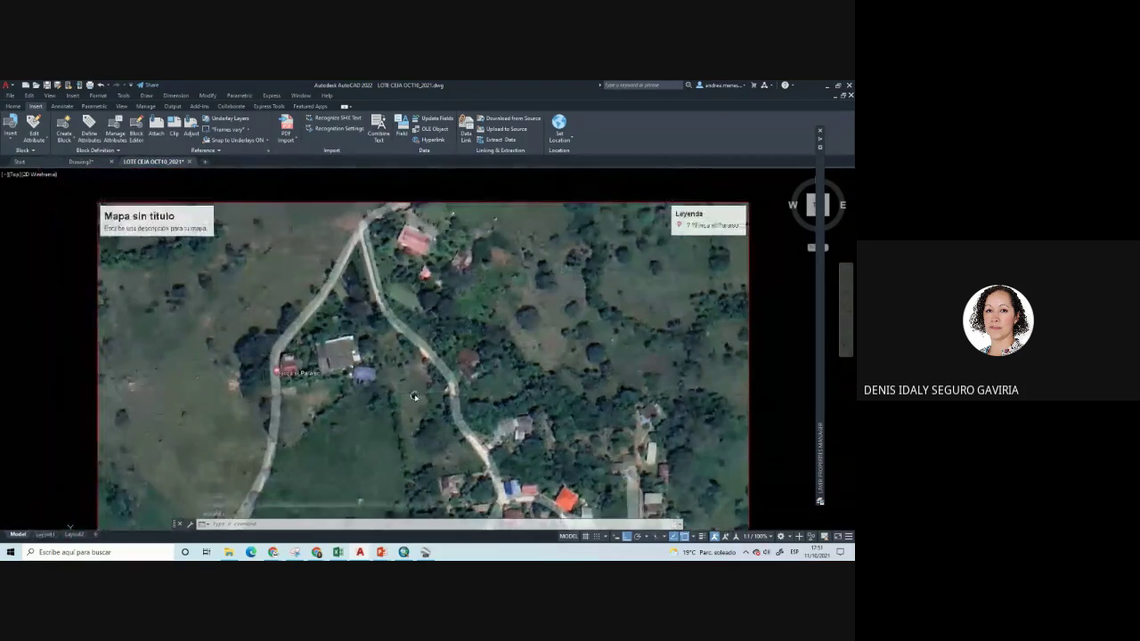
pyautogui.scroll(4, 347, 367)
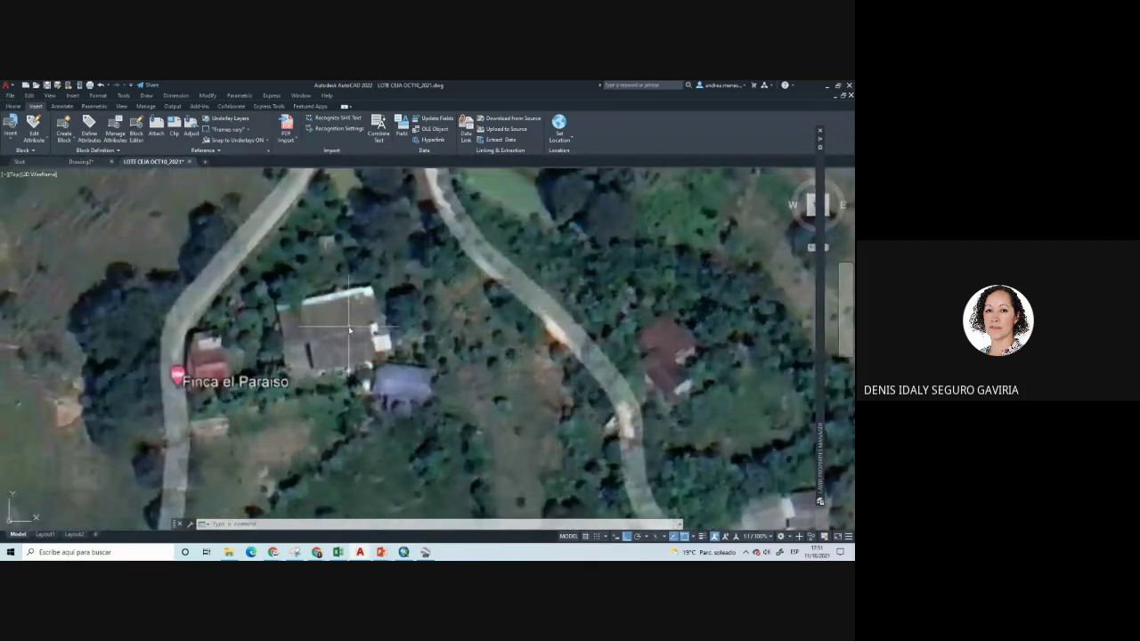
pyautogui.scroll(-5, 348, 326)
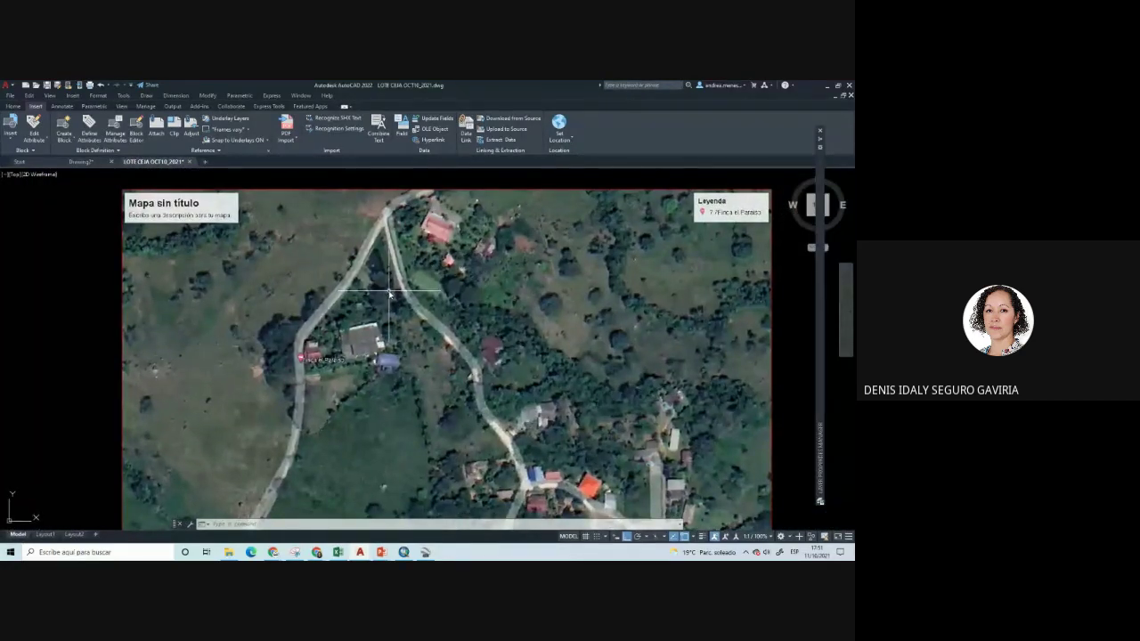
# Bring up Set Location > From File for a .kml/.kmz import after one cancelled attempt, then go to Google Earth
pyautogui.click(571, 140)
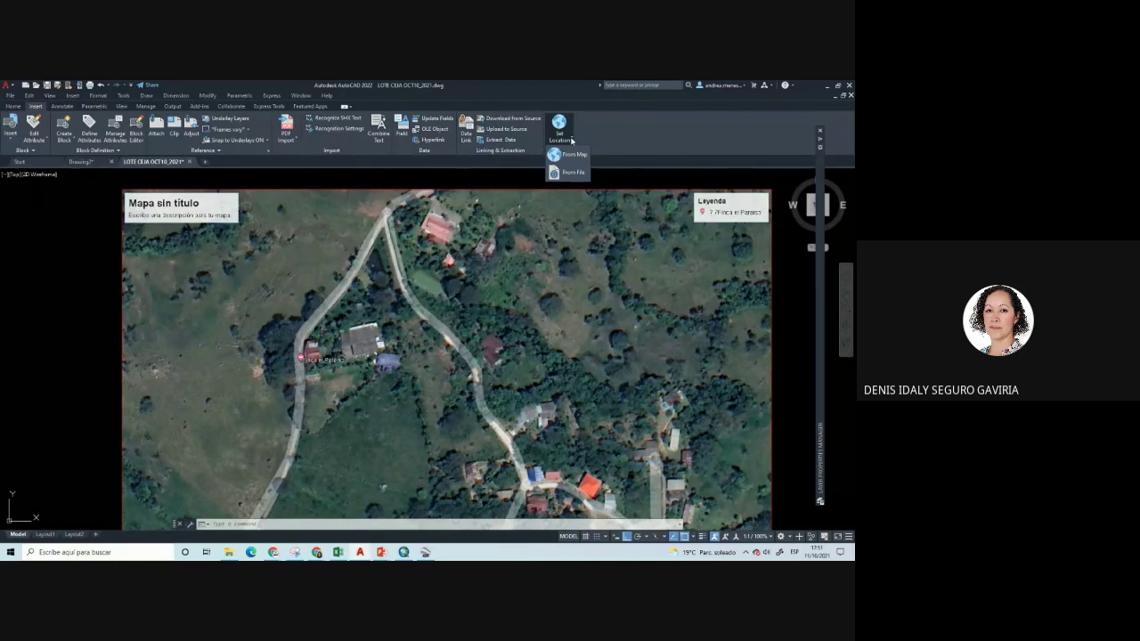
pyautogui.click(571, 172)
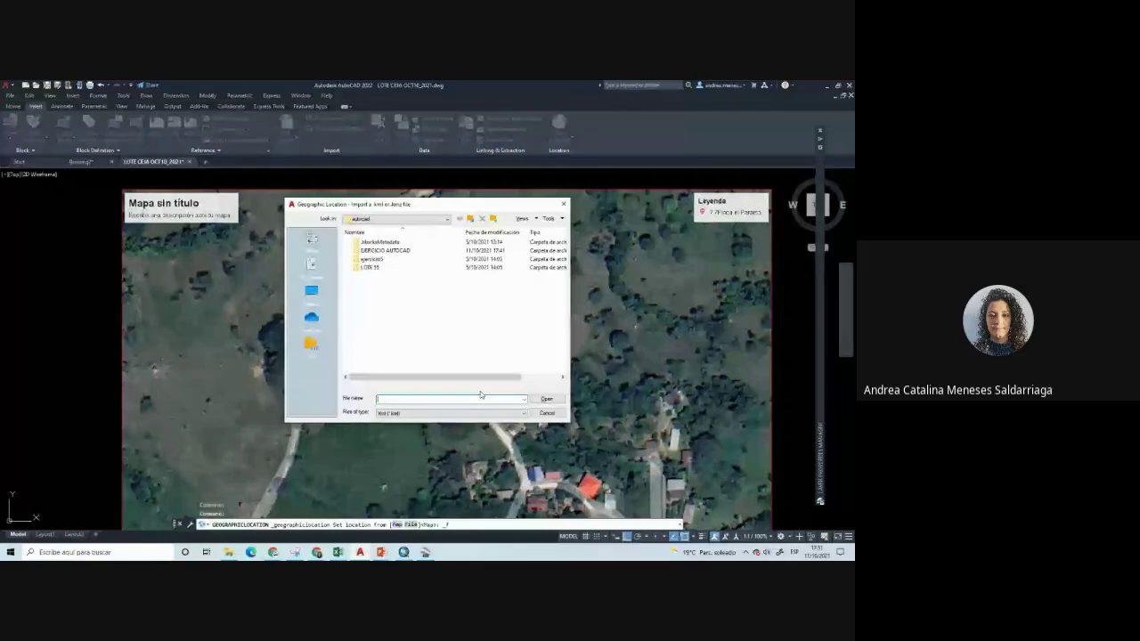
pyautogui.press('Escape')
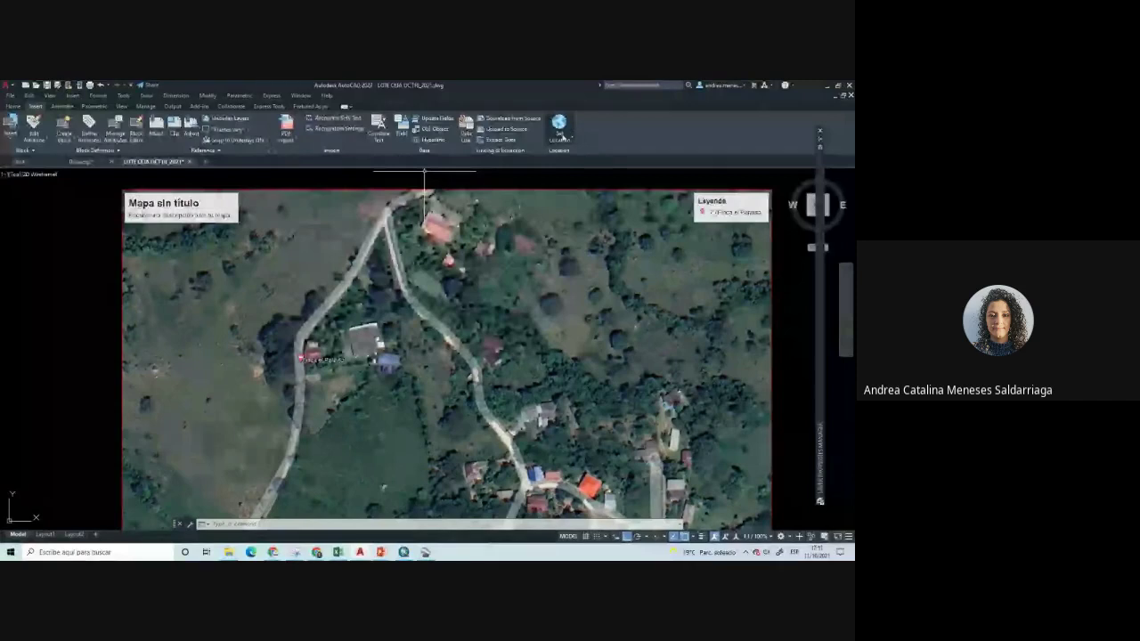
pyautogui.click(560, 136)
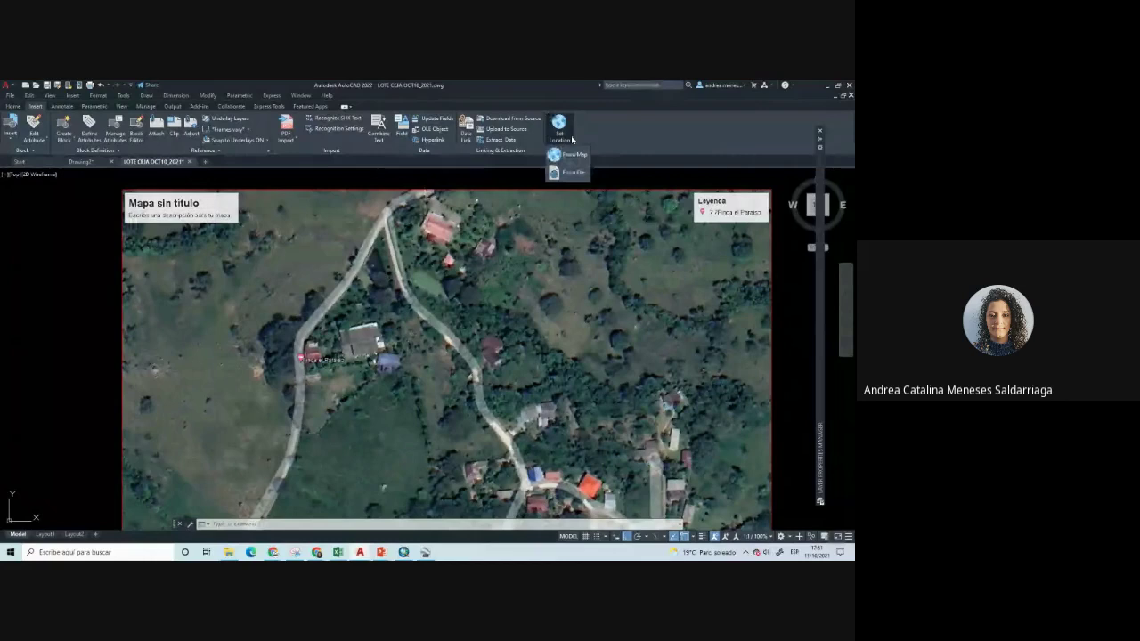
pyautogui.click(570, 172)
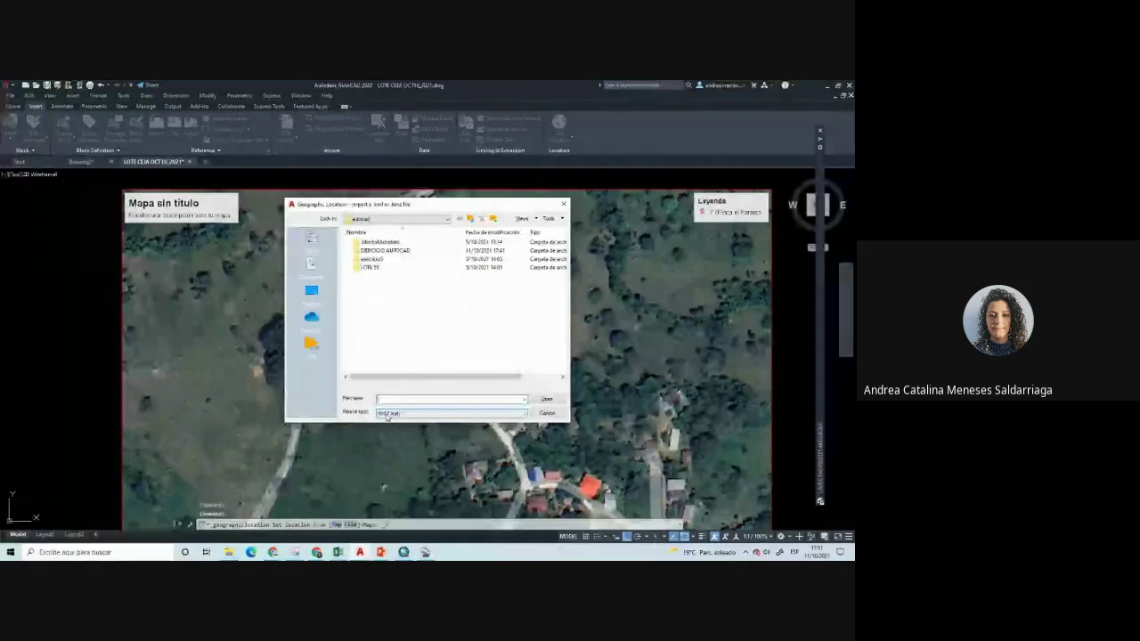
pyautogui.hotkey('alt', 'Tab')
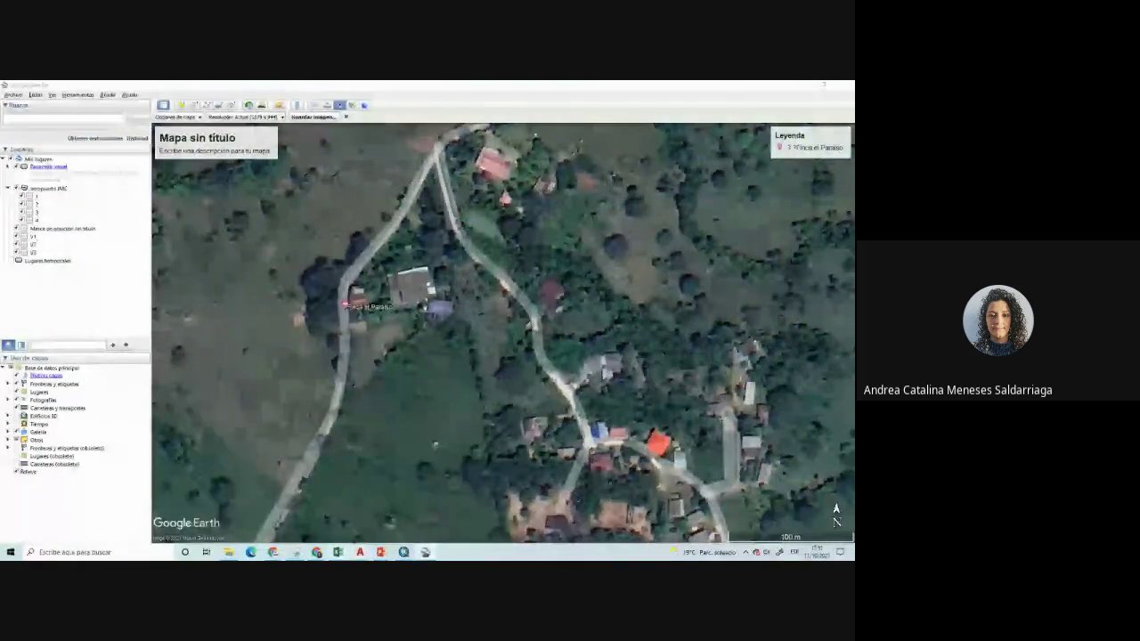
# Return from Google Earth Pro to AutoCAD's .kml/.kmz location import dialog
pyautogui.hotkey('alt', 'Tab')
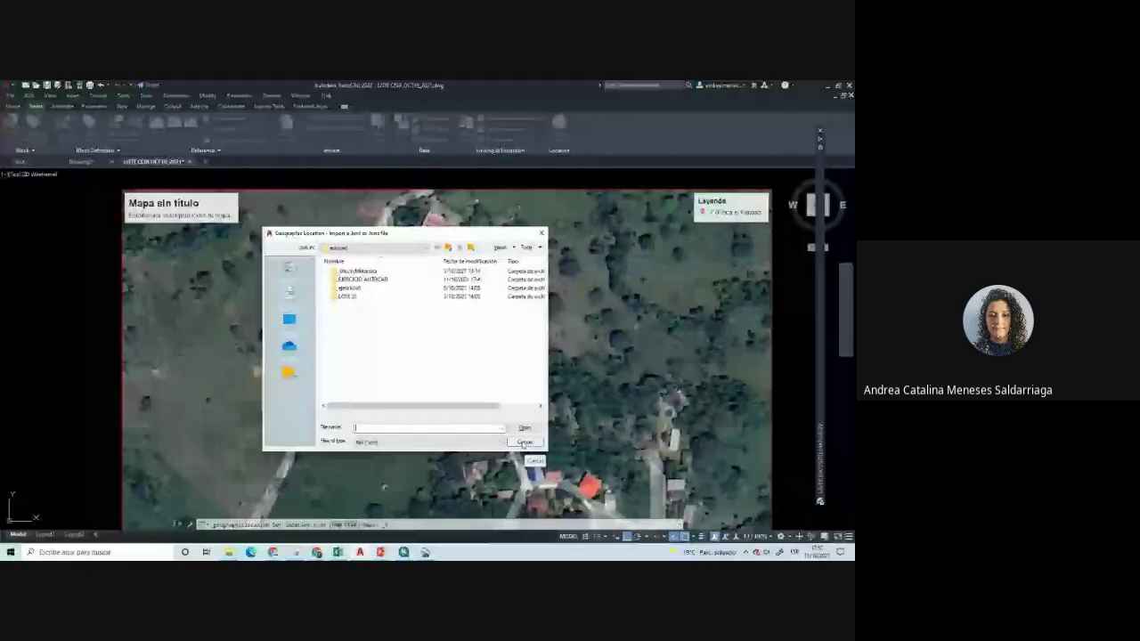
pyautogui.click(524, 443)
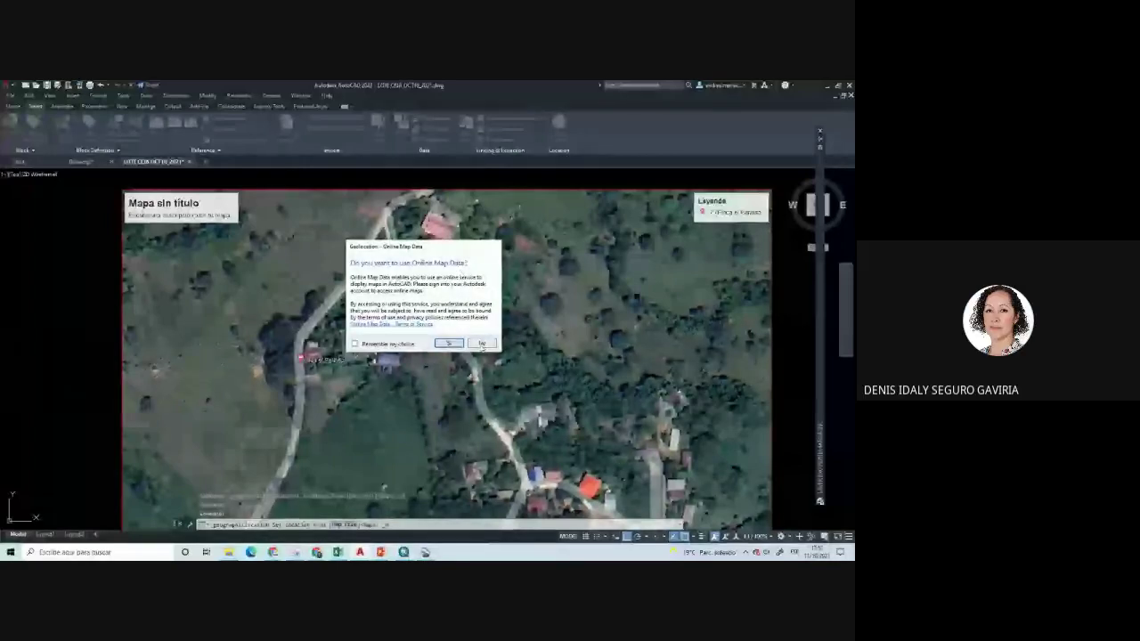
pyautogui.click(481, 343)
pyautogui.click(580, 186)
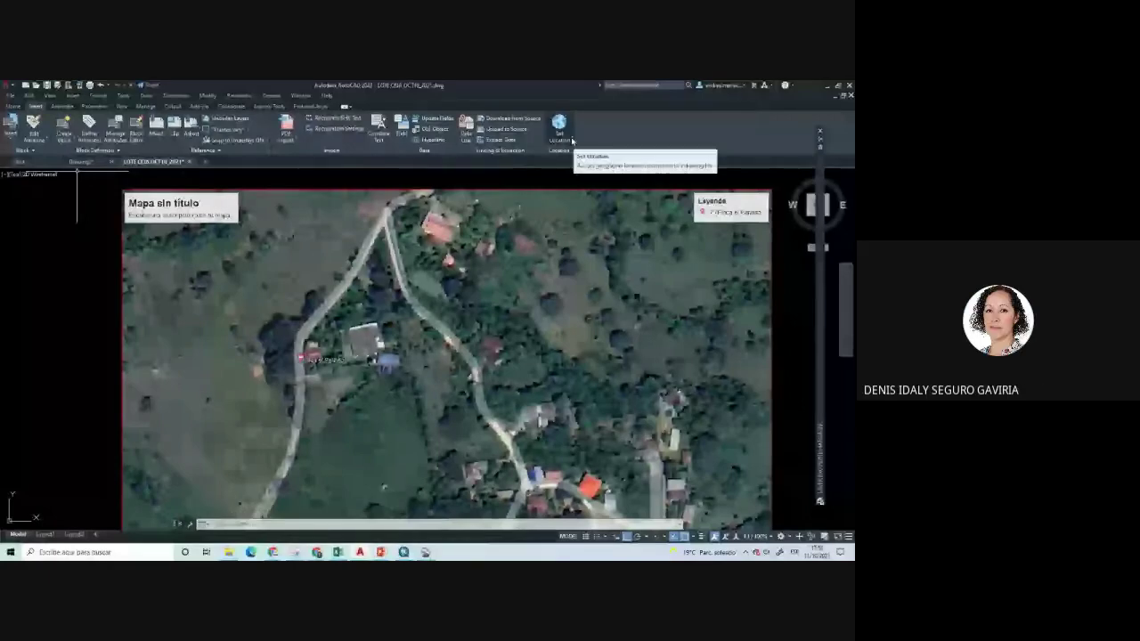
pyautogui.click(565, 140)
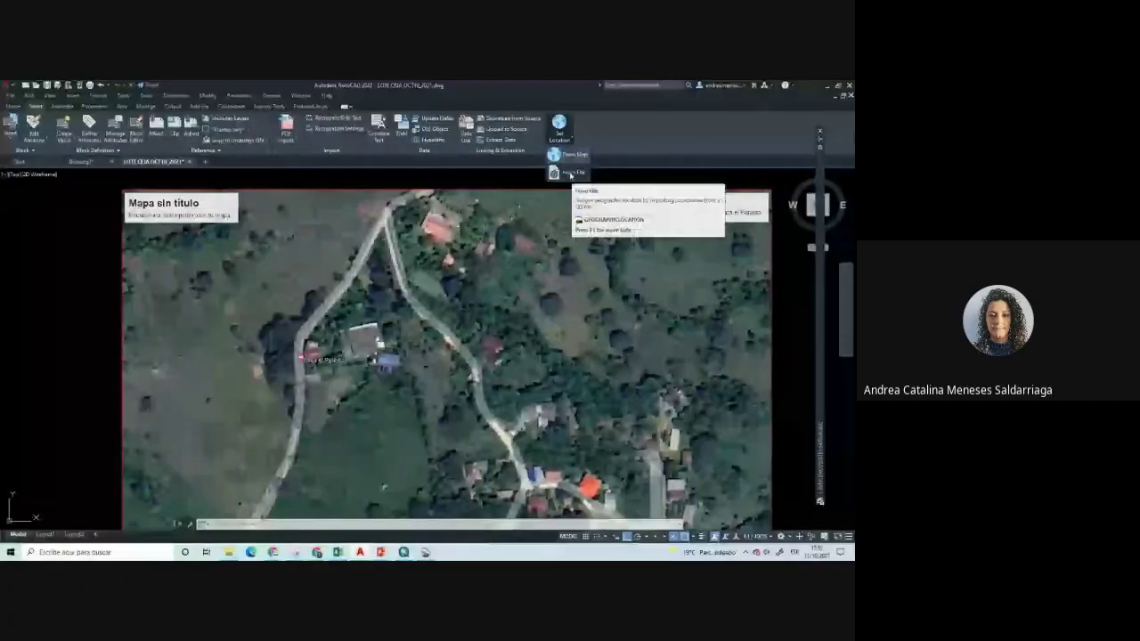
pyautogui.click(570, 174)
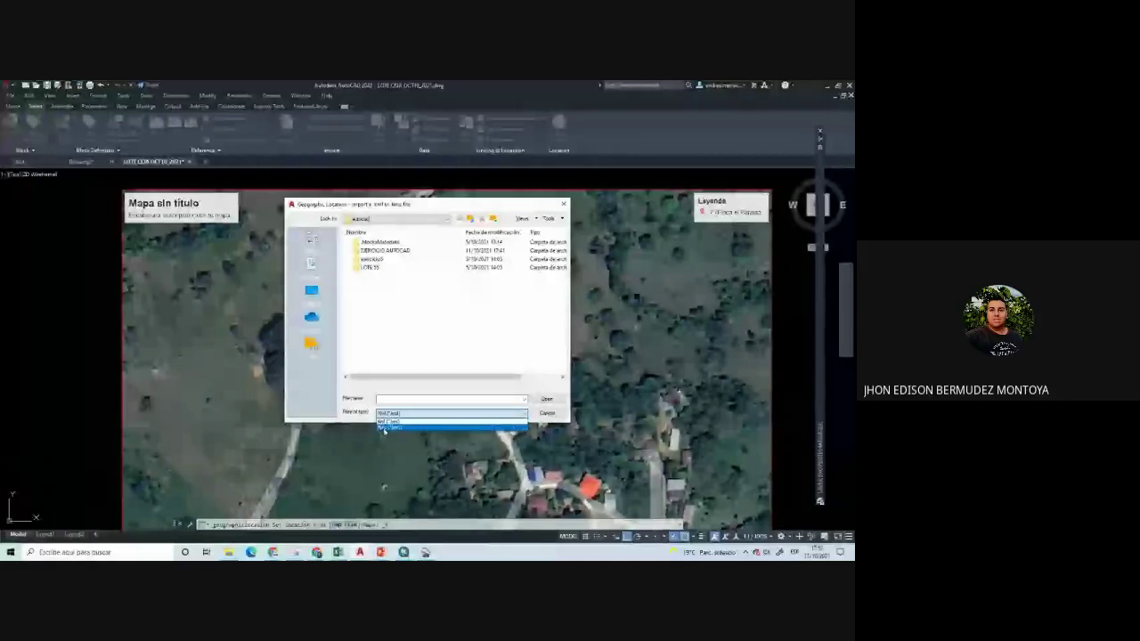
pyautogui.click(557, 417)
pyautogui.click(552, 413)
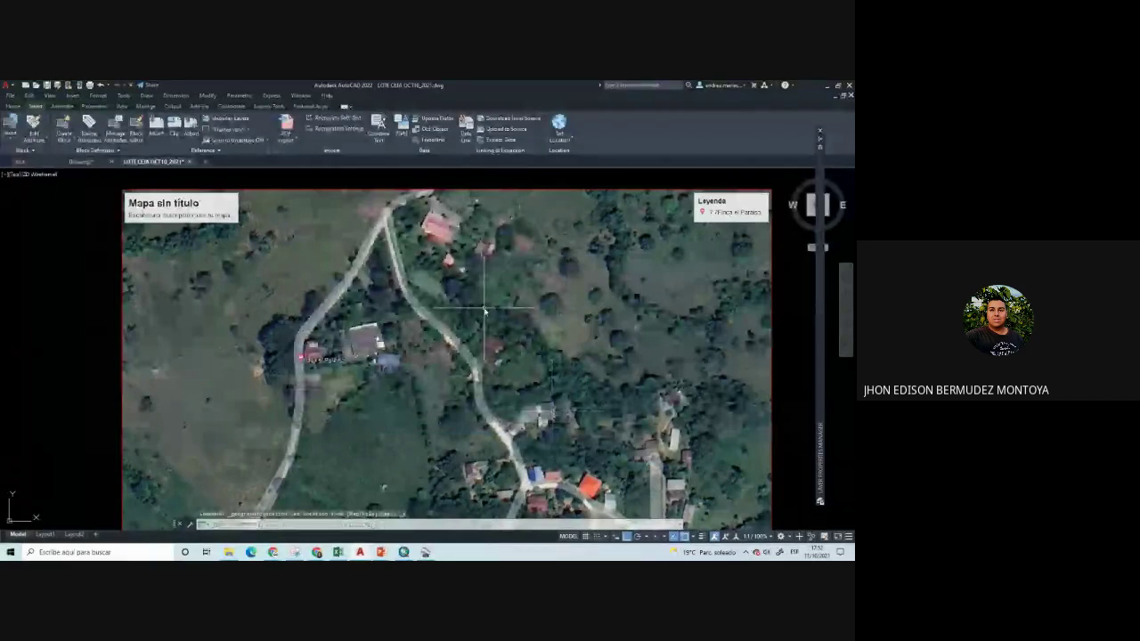
# Zoom out past the satellite map and drop down the Home tab's layer list
pyautogui.scroll(-4, 455, 392)
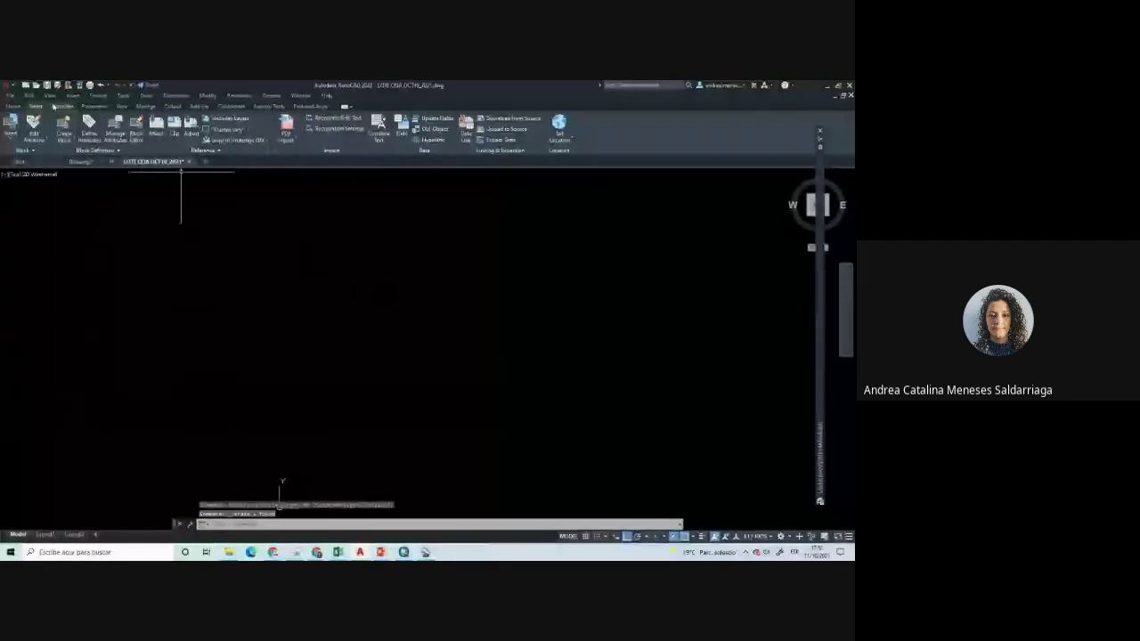
pyautogui.click(13, 106)
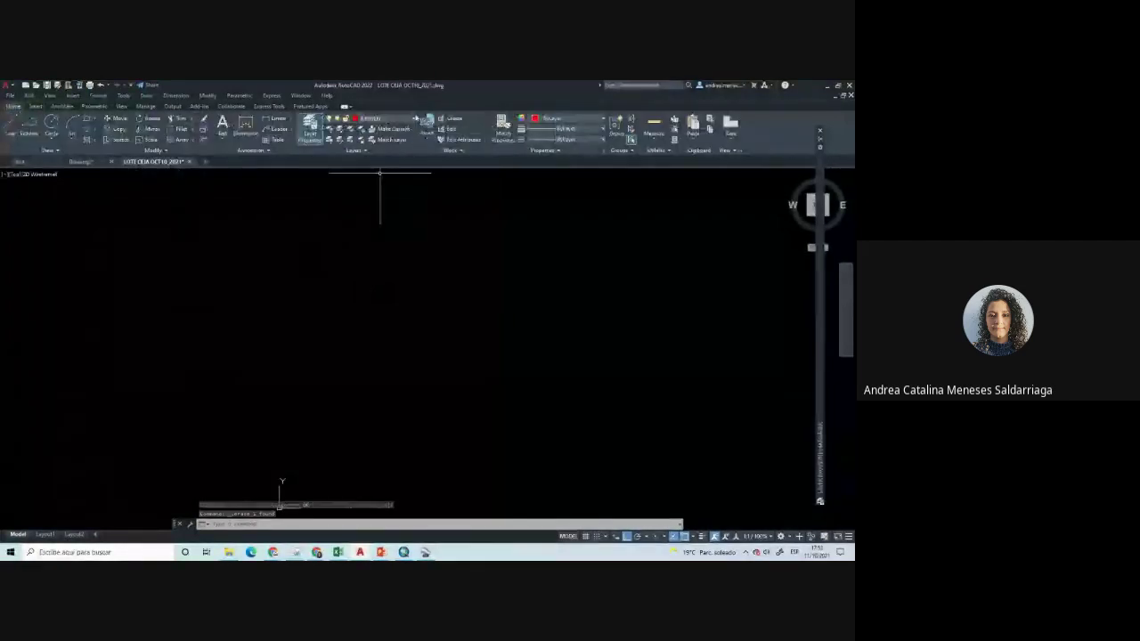
pyautogui.click(412, 118)
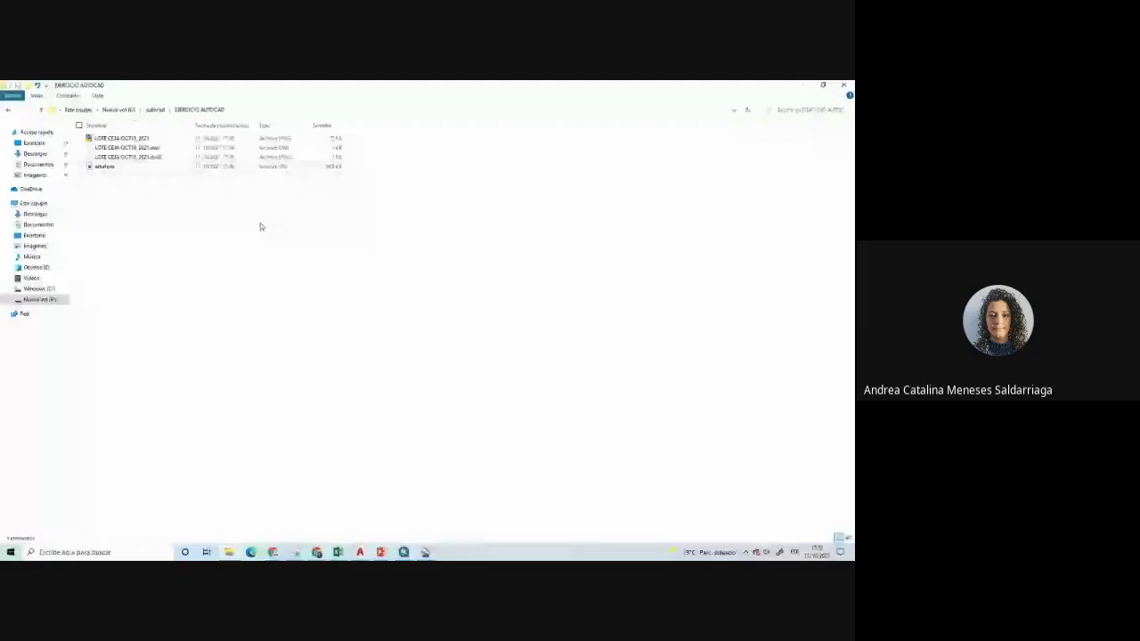
# Locate the ortofoto JPG beside the LOTE CEJA OCT10_2021 files, then return to AutoCAD
pyautogui.click(114, 139)
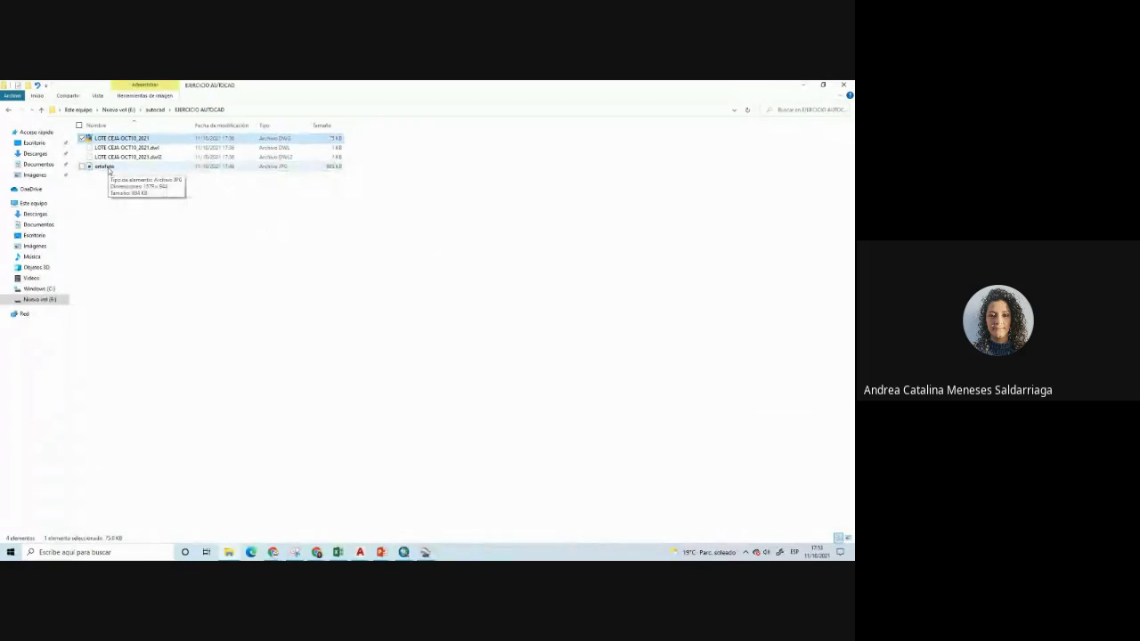
pyautogui.click(105, 166)
pyautogui.click(114, 139)
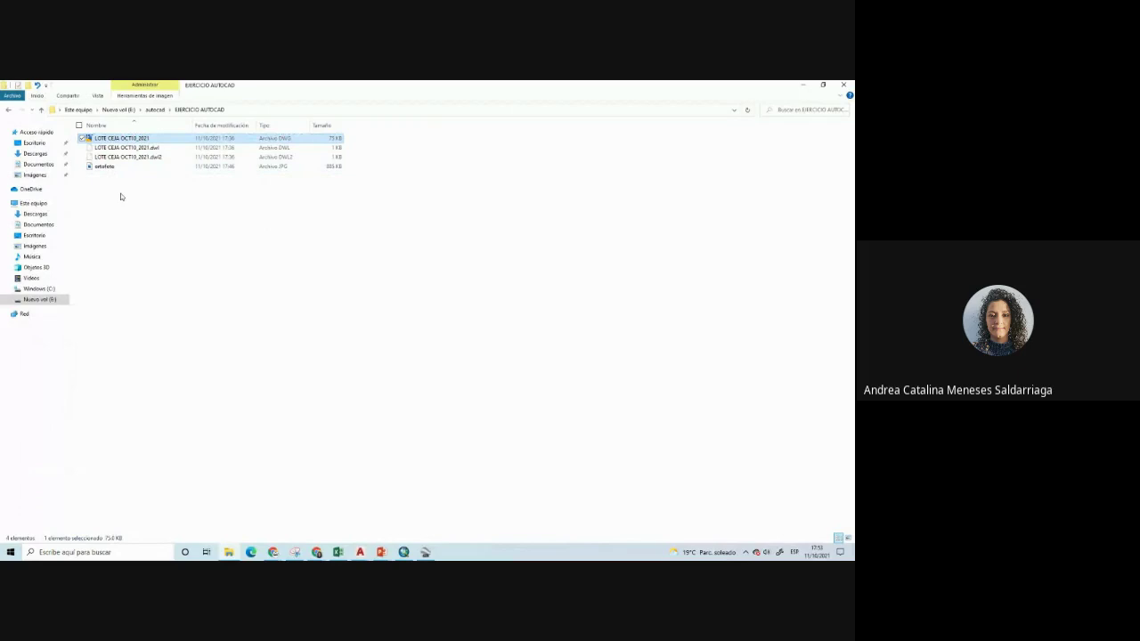
pyautogui.click(105, 166)
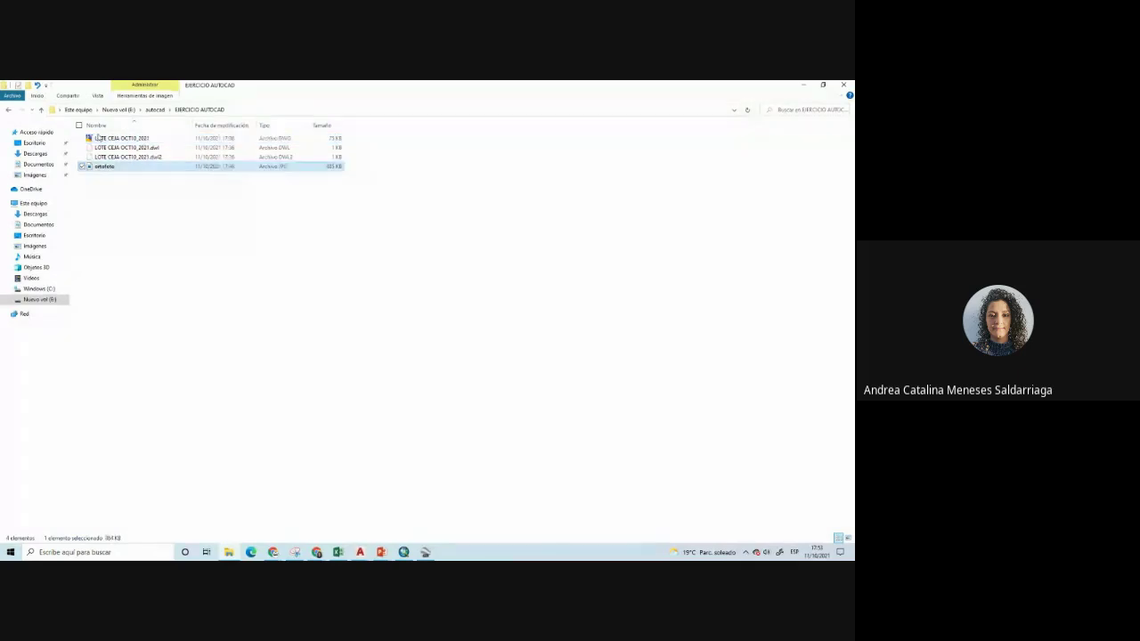
pyautogui.click(360, 556)
pyautogui.click(394, 514)
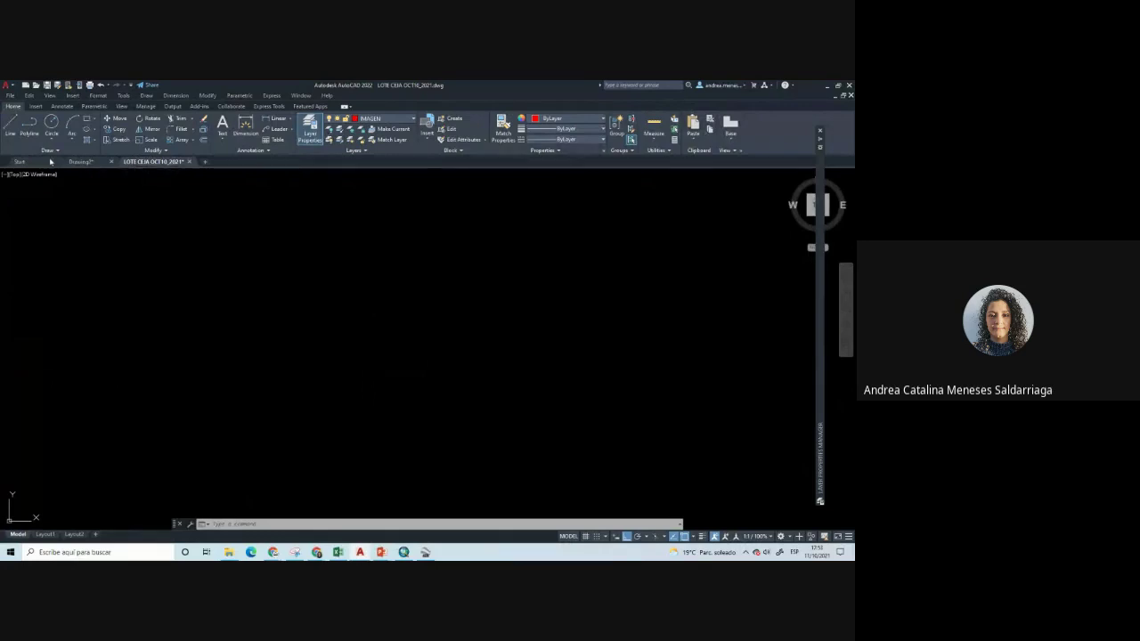
# Pick the ortofoto image in Select Reference File via Insert > Attach
pyautogui.press('ctrl')
pyautogui.press('ctrl')
pyautogui.press('ctrl')
pyautogui.click(36, 106)
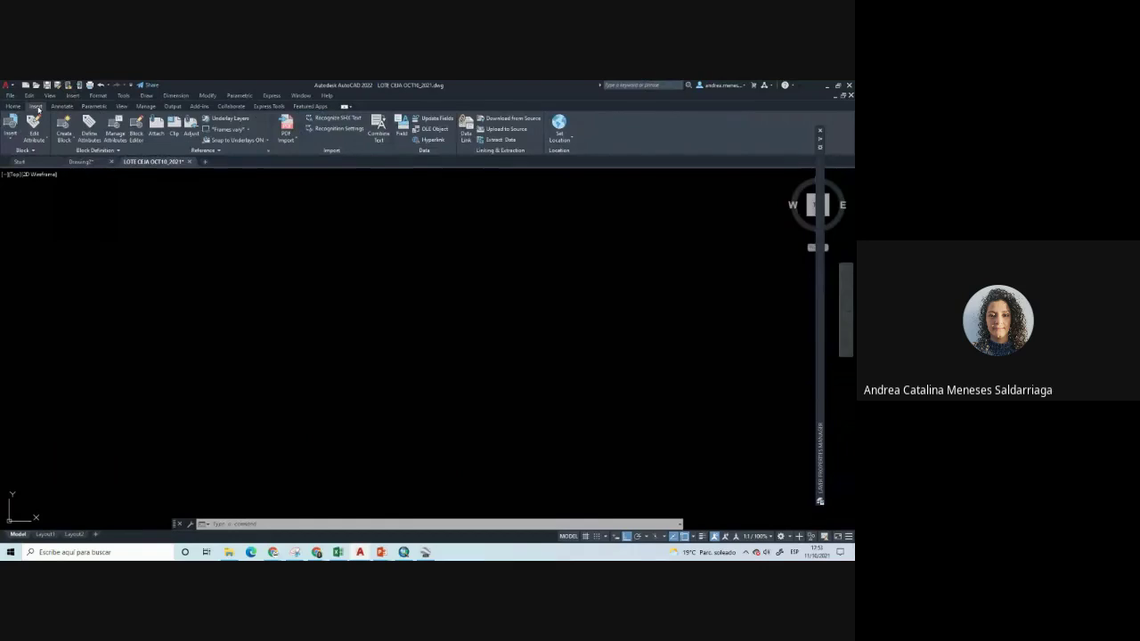
pyautogui.press('ctrl')
pyautogui.click(154, 126)
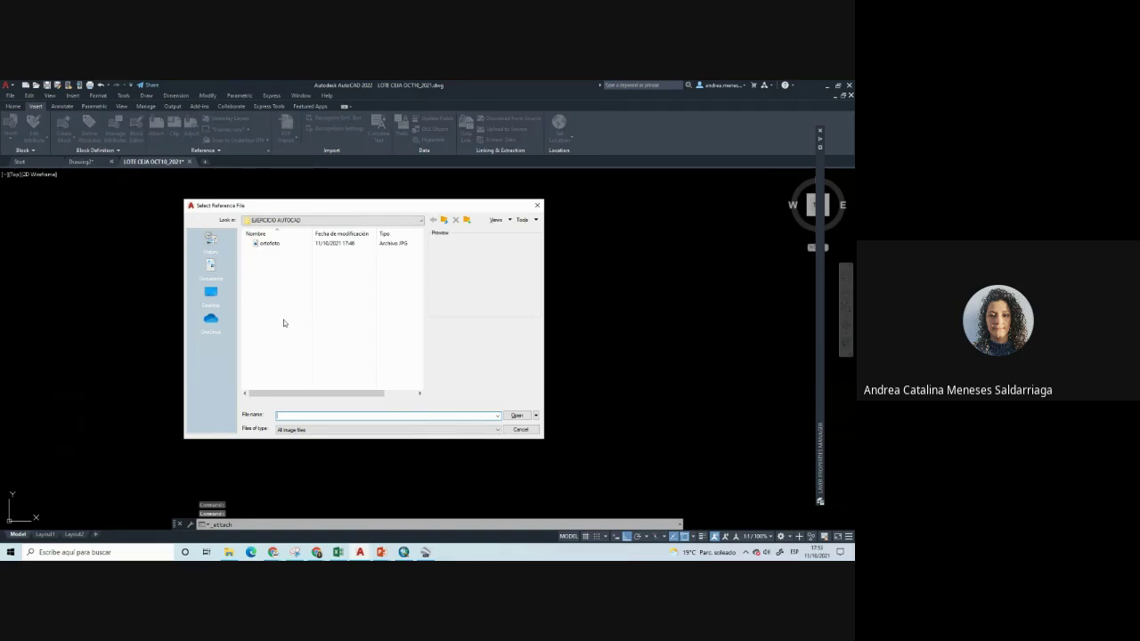
pyautogui.doubleClick(268, 243)
# Accept the attach settings and place ortofoto with a clicked insertion point and clicked scale
pyautogui.click(435, 381)
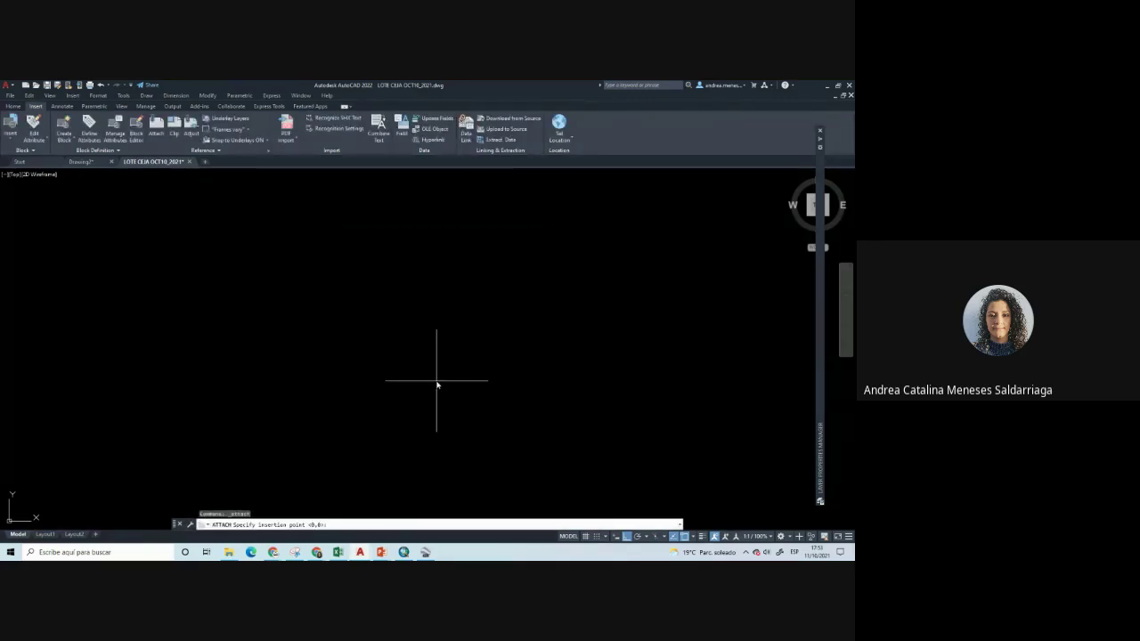
pyautogui.click(270, 396)
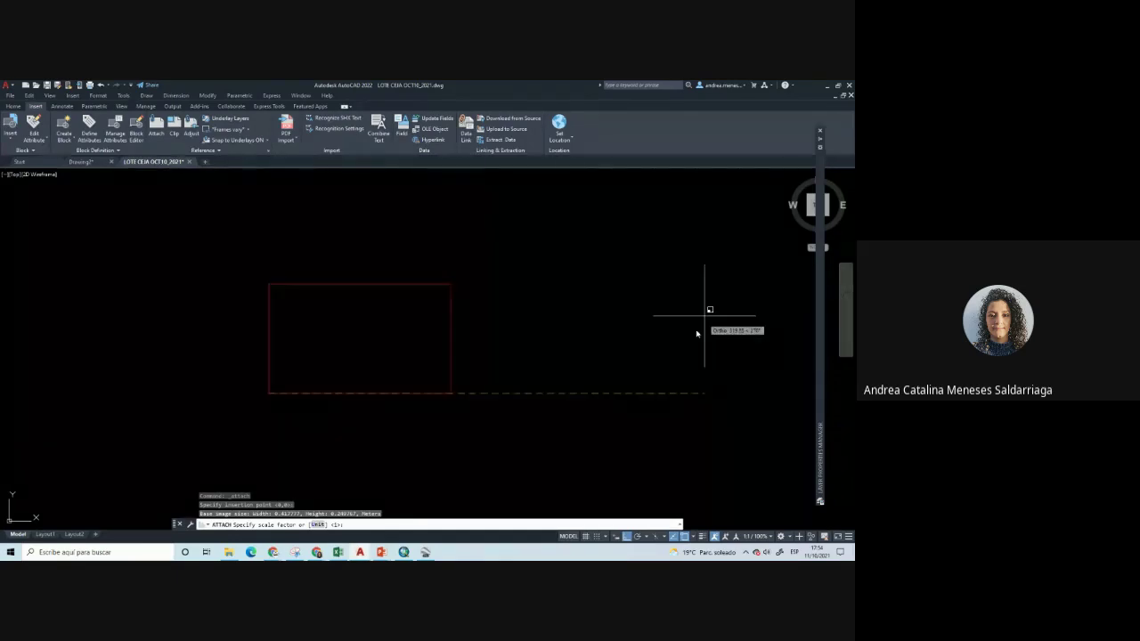
pyautogui.click(574, 334)
pyautogui.scroll(3, 300, 373)
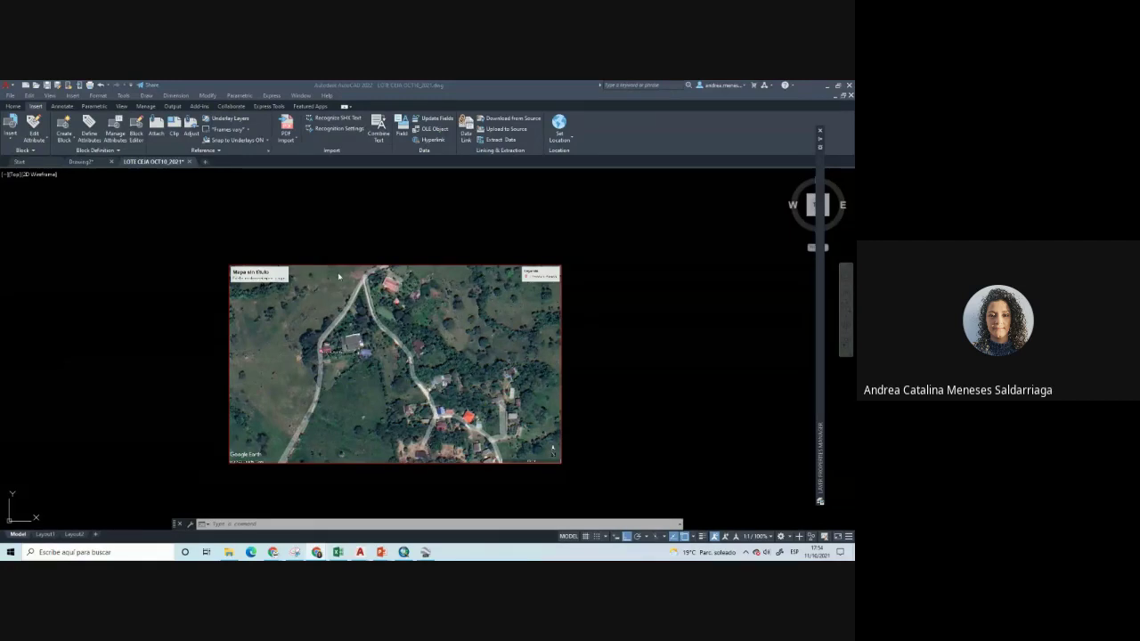
pyautogui.click(356, 241)
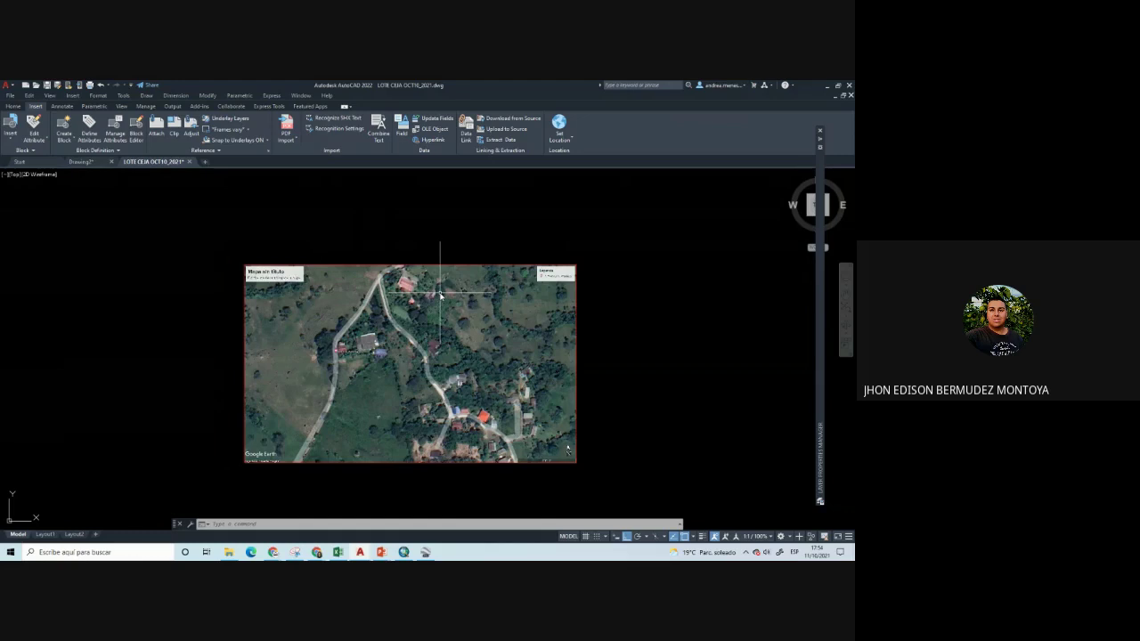
pyautogui.click(14, 106)
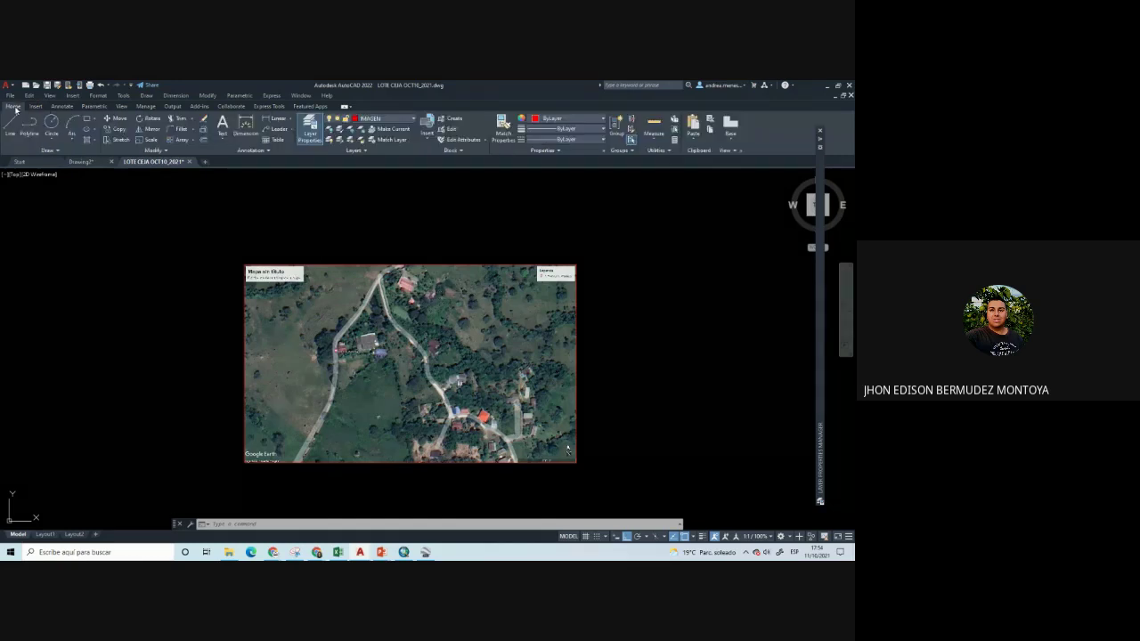
pyautogui.click(35, 106)
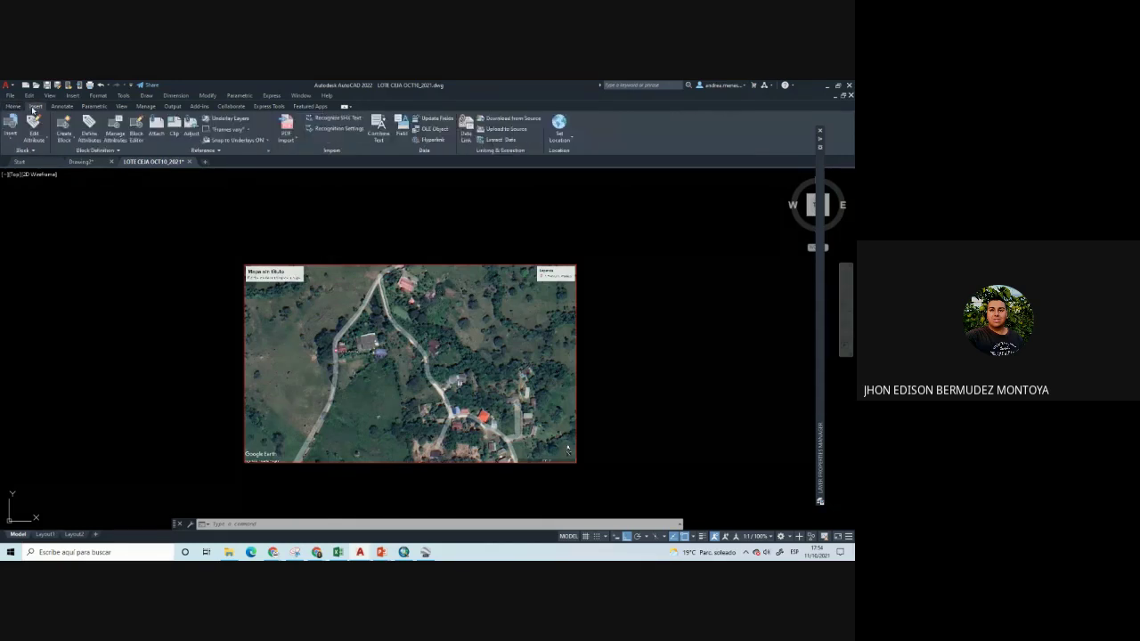
pyautogui.click(13, 107)
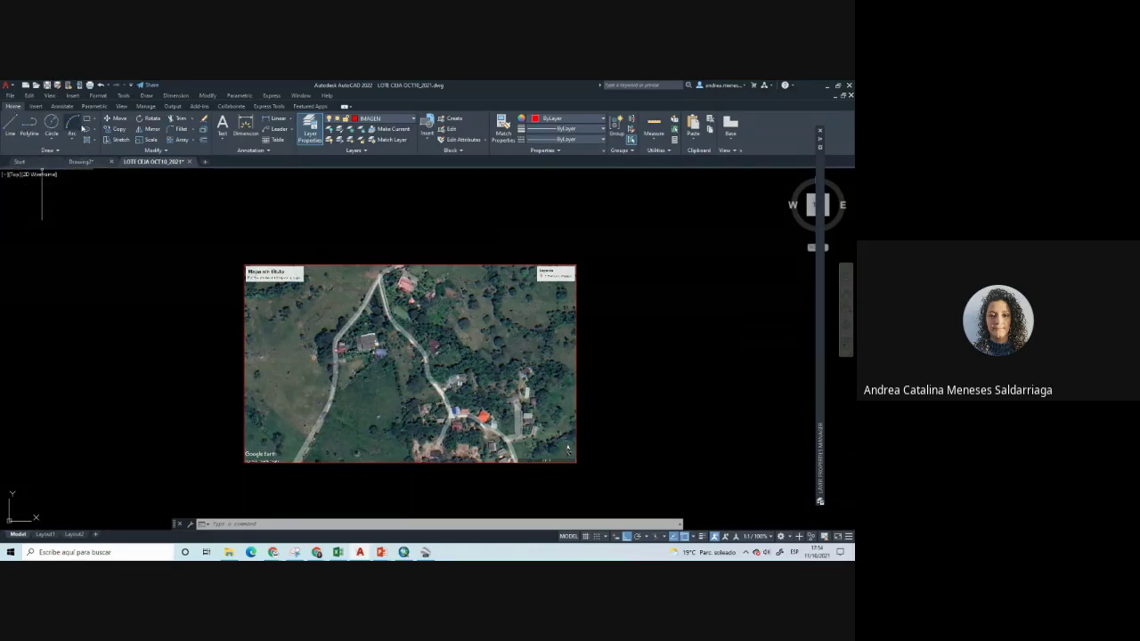
pyautogui.click(37, 107)
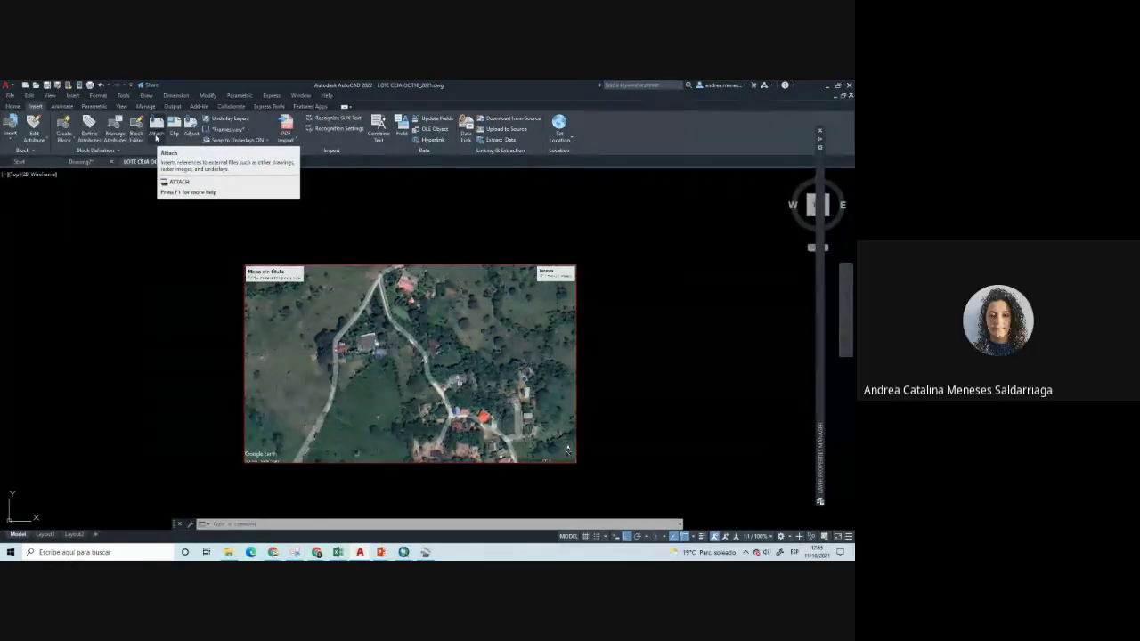
pyautogui.click(156, 134)
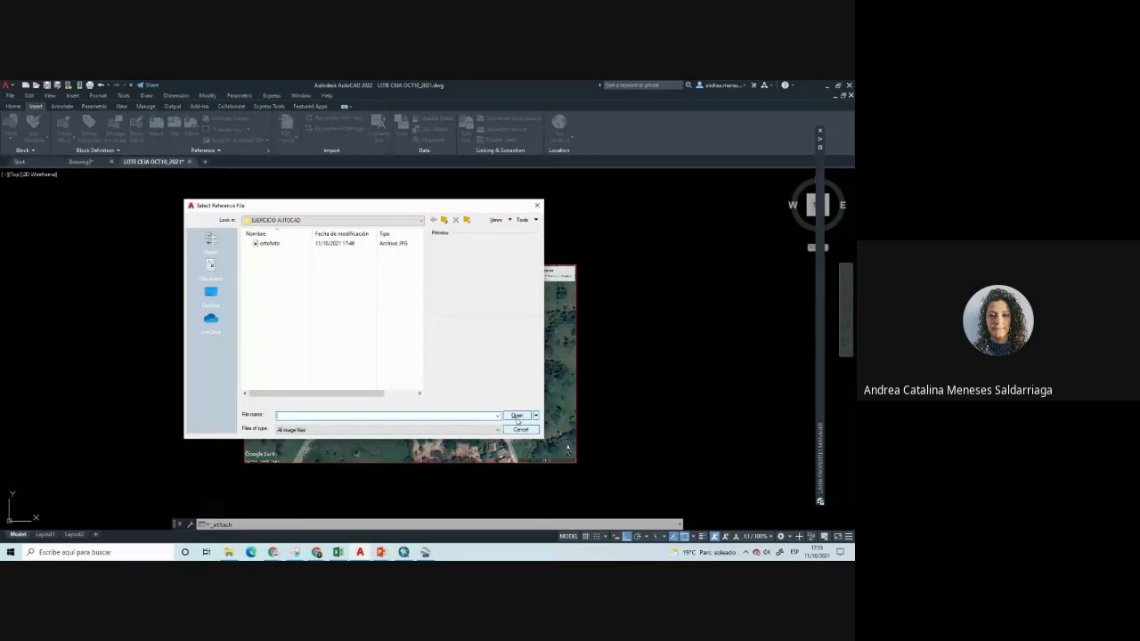
pyautogui.click(517, 416)
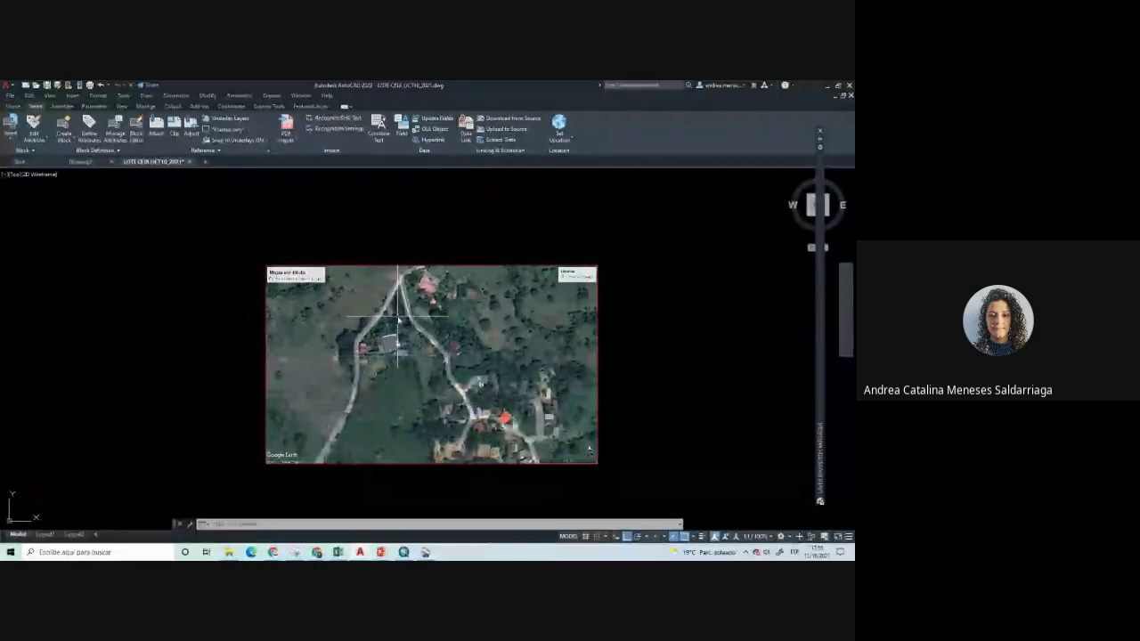
pyautogui.scroll(2, 375, 371)
pyautogui.scroll(2, 408, 282)
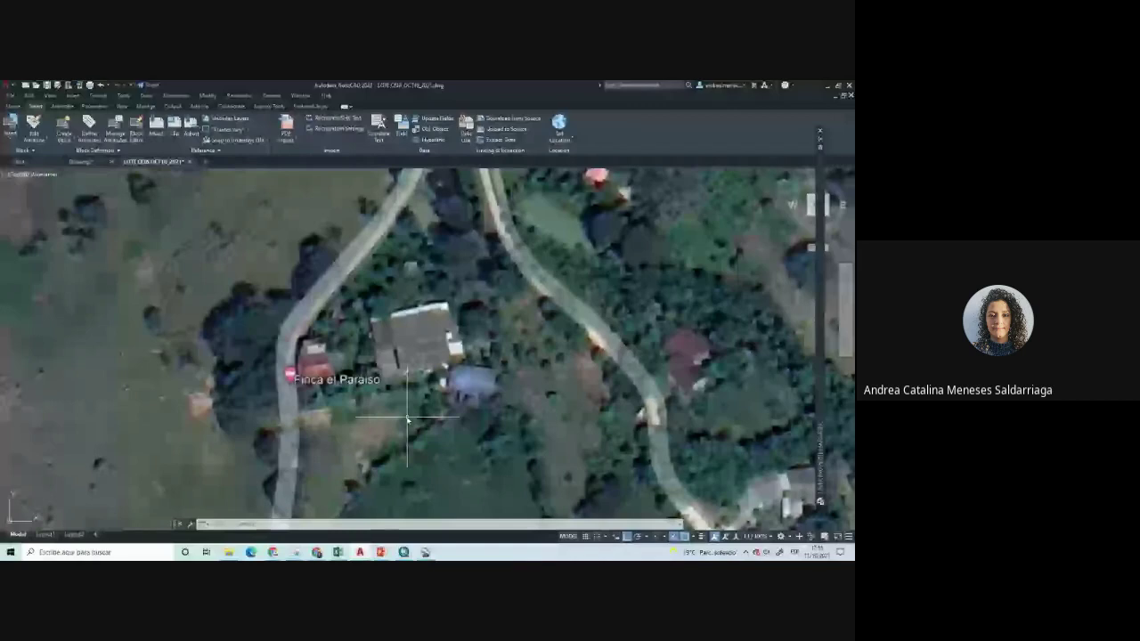
pyautogui.scroll(-5, 462, 297)
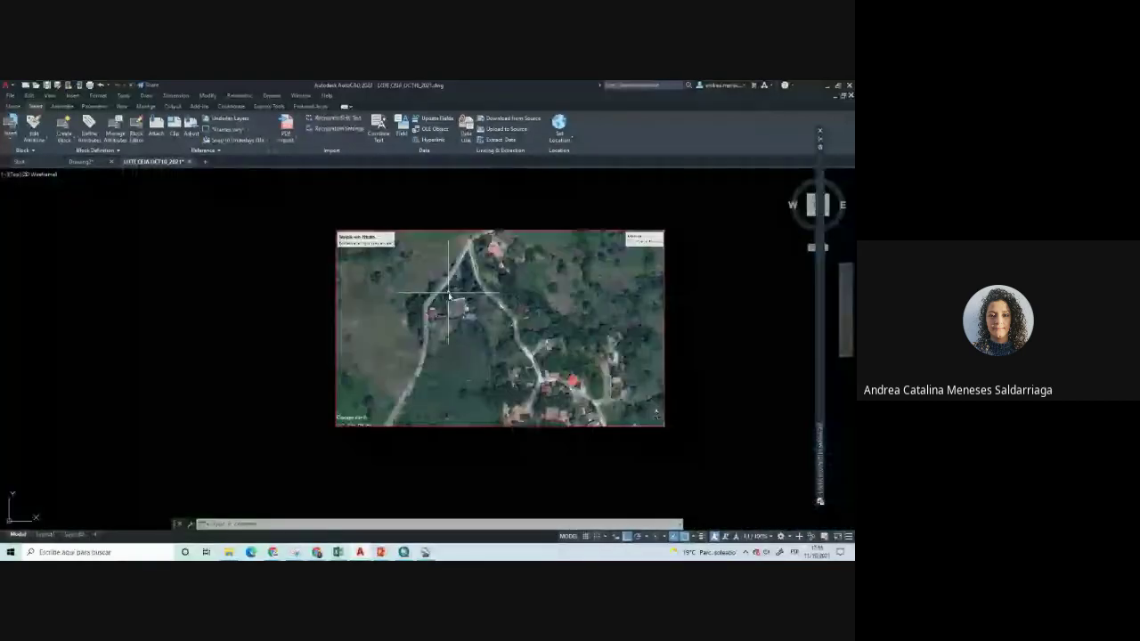
pyautogui.moveTo(449, 296); pyautogui.dragTo(377, 307, button='middle')
pyautogui.click(13, 106)
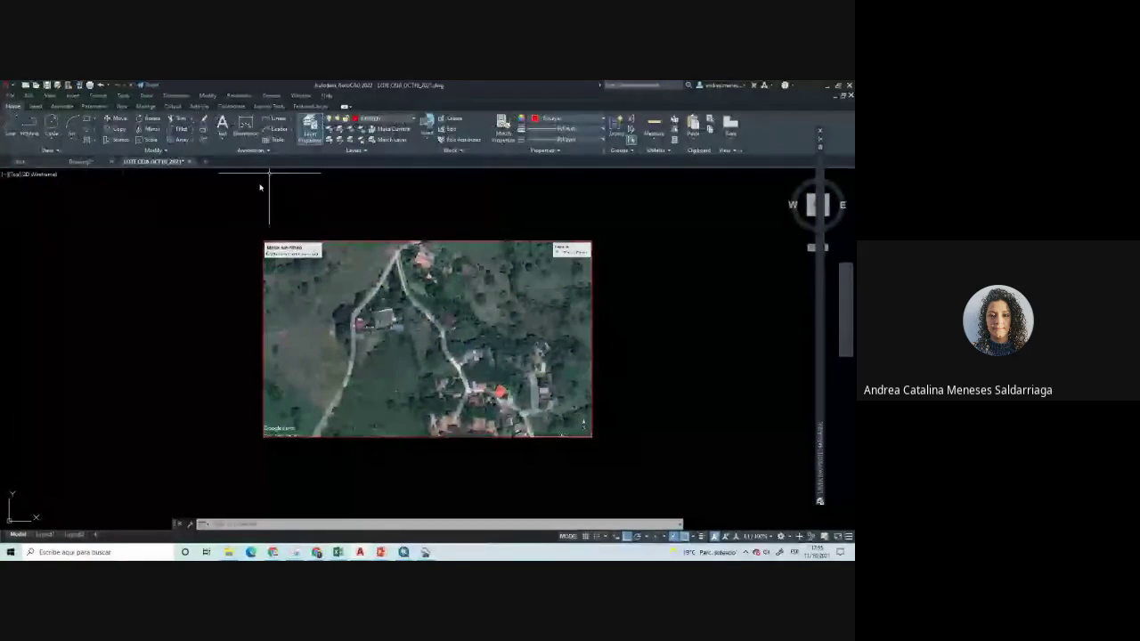
# On the CONSTRUCCIONES layer with Ortho off, trace the main house's roof corners as a polyline
pyautogui.click(412, 119)
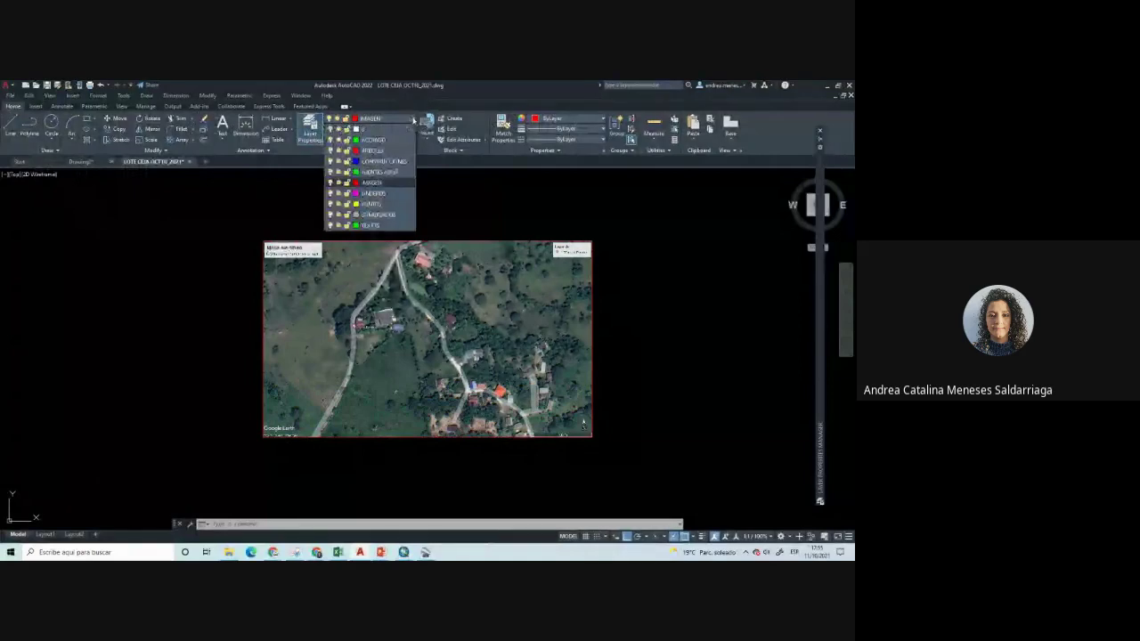
pyautogui.click(367, 162)
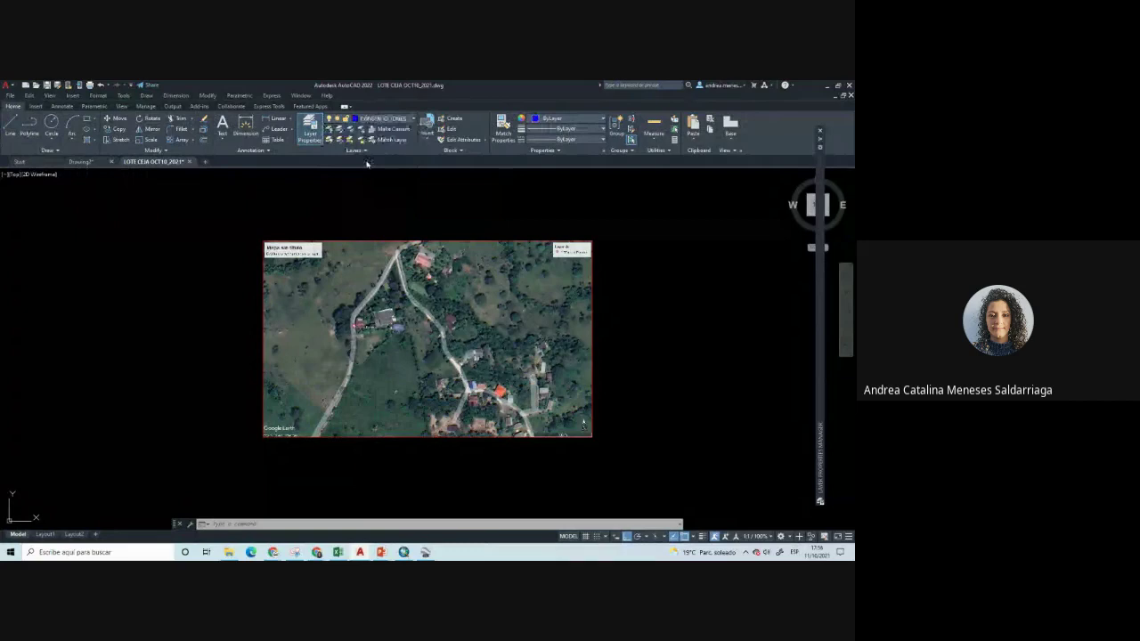
pyautogui.click(32, 131)
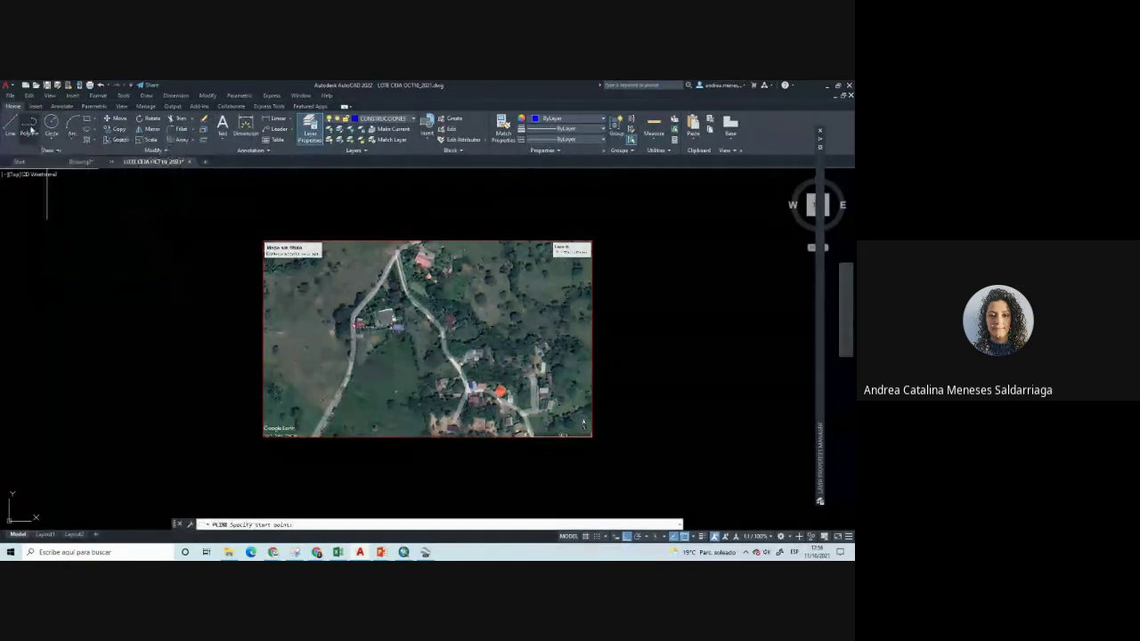
pyautogui.scroll(4, 377, 326)
pyautogui.scroll(3, 378, 326)
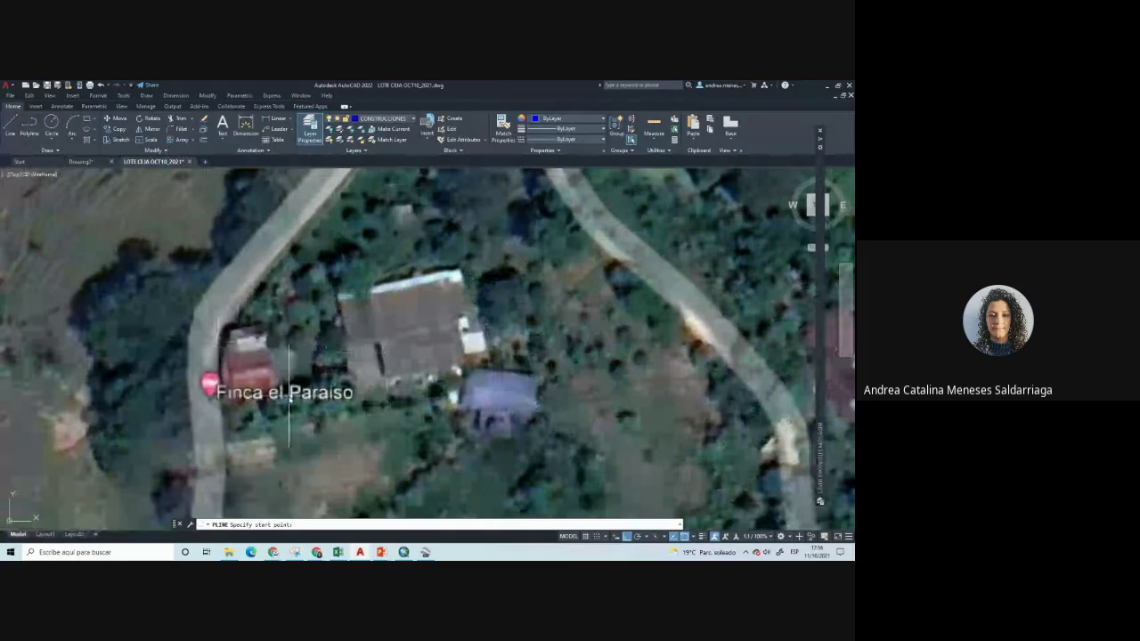
pyautogui.click(337, 295)
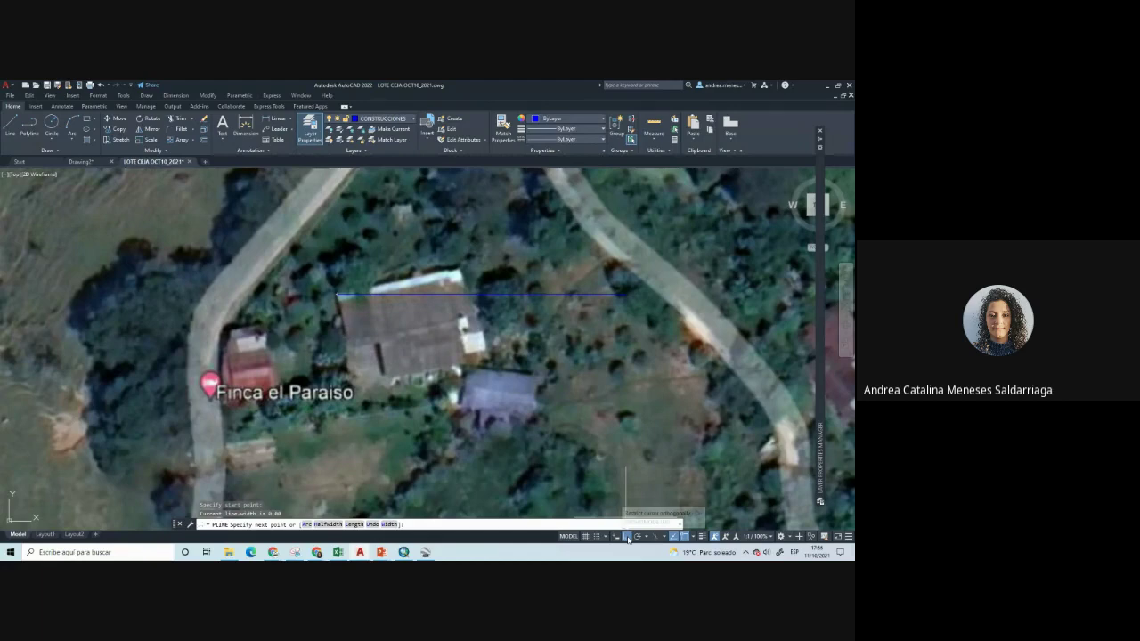
pyautogui.click(627, 537)
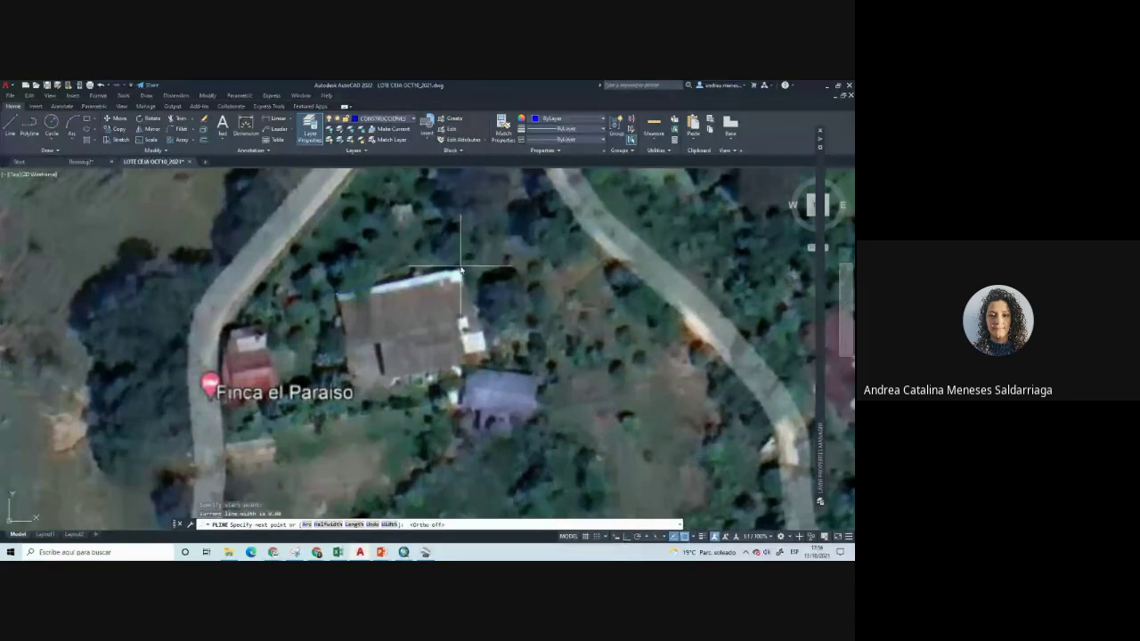
pyautogui.click(461, 270)
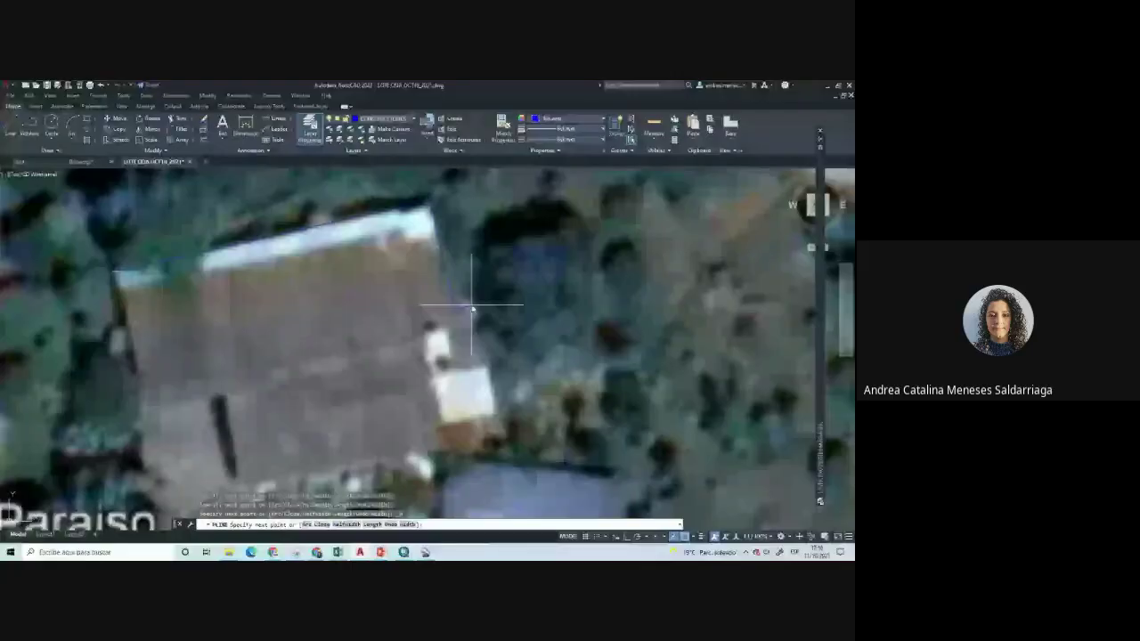
pyautogui.scroll(-3, 483, 379)
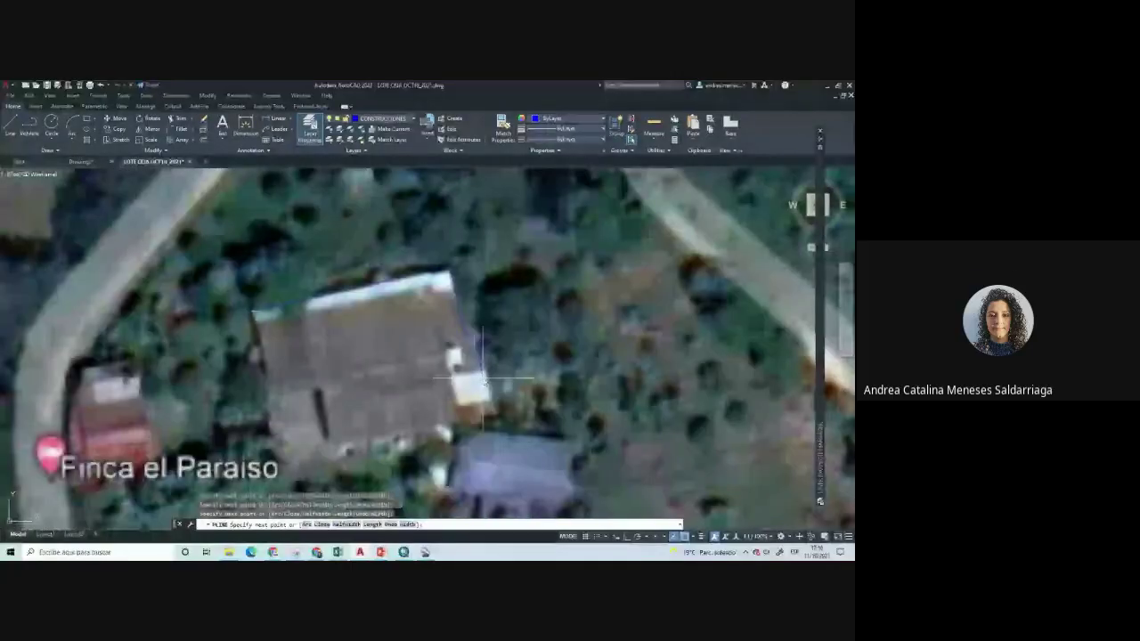
pyautogui.click(487, 401)
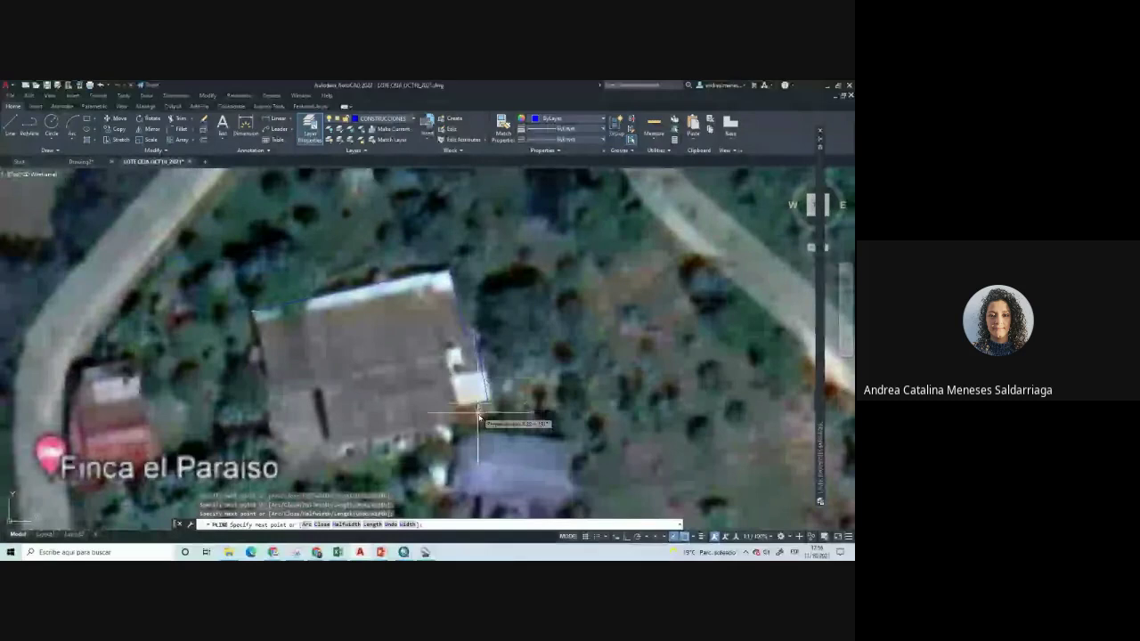
pyautogui.scroll(-6, 390, 335)
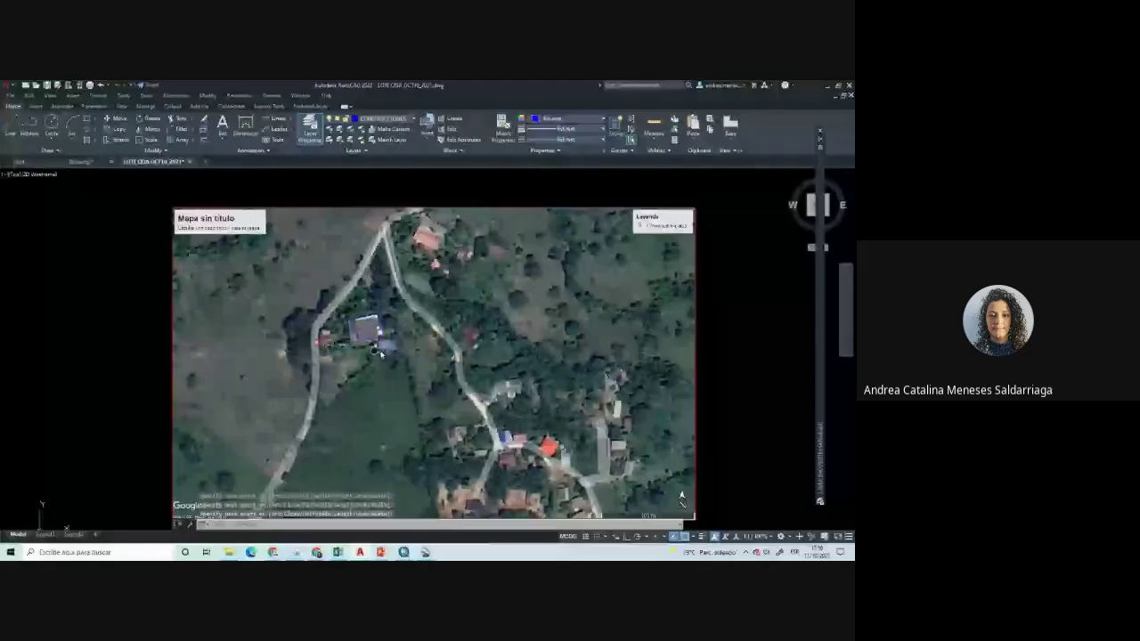
pyautogui.scroll(4, 389, 336)
pyautogui.scroll(4, 298, 342)
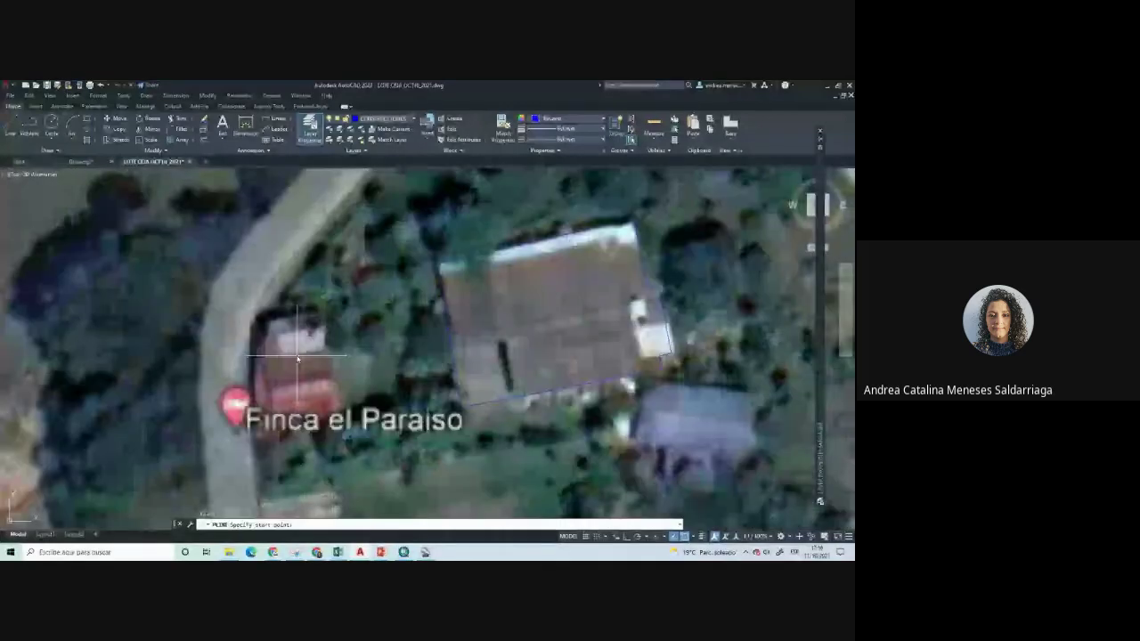
# Outline the small red building with a closed polyline
pyautogui.click(256, 322)
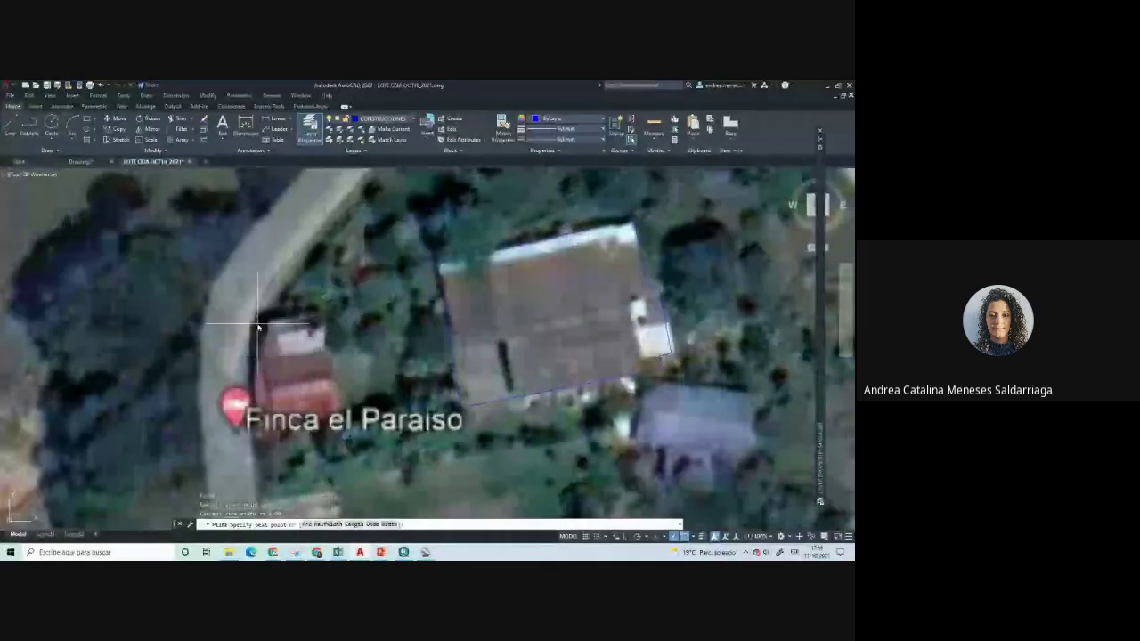
pyautogui.click(324, 318)
pyautogui.click(326, 352)
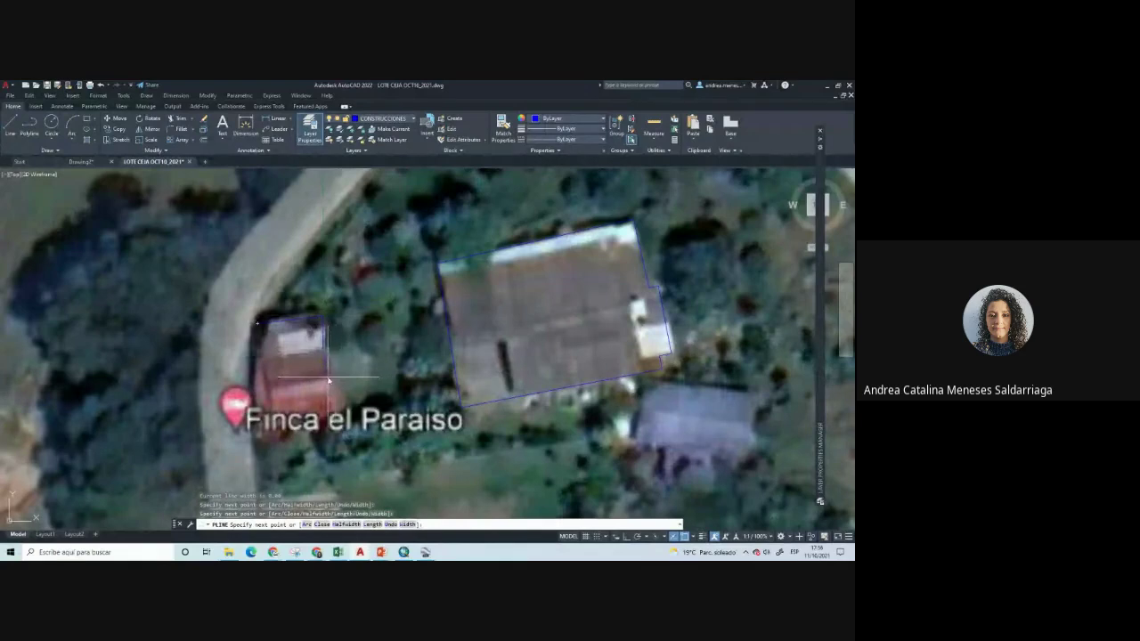
pyautogui.click(337, 385)
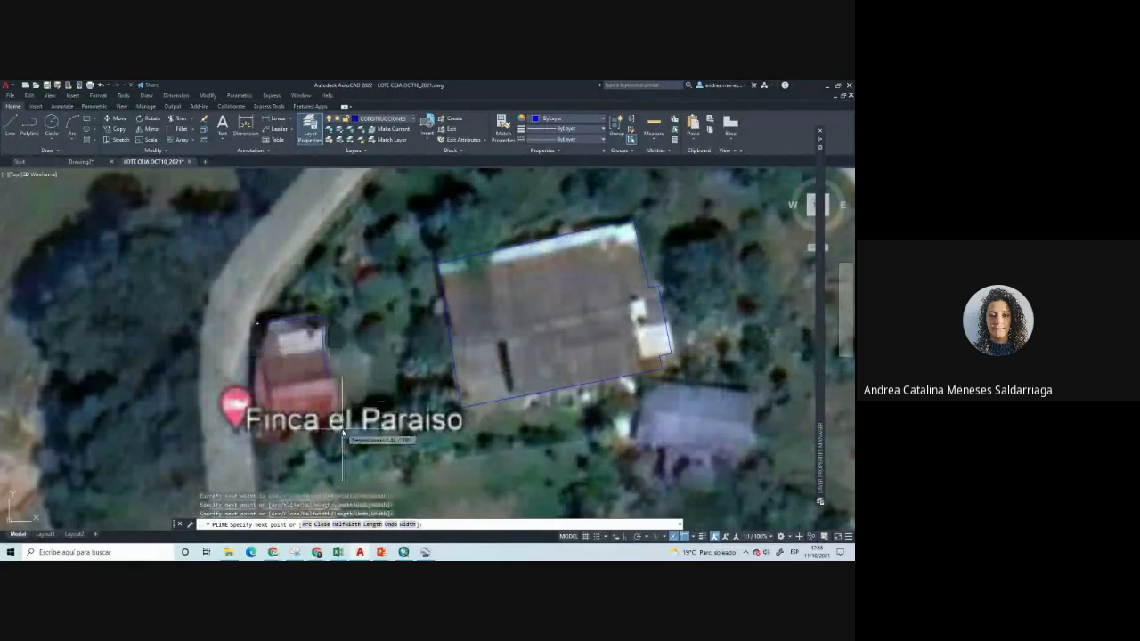
pyautogui.click(264, 436)
pyautogui.click(256, 323)
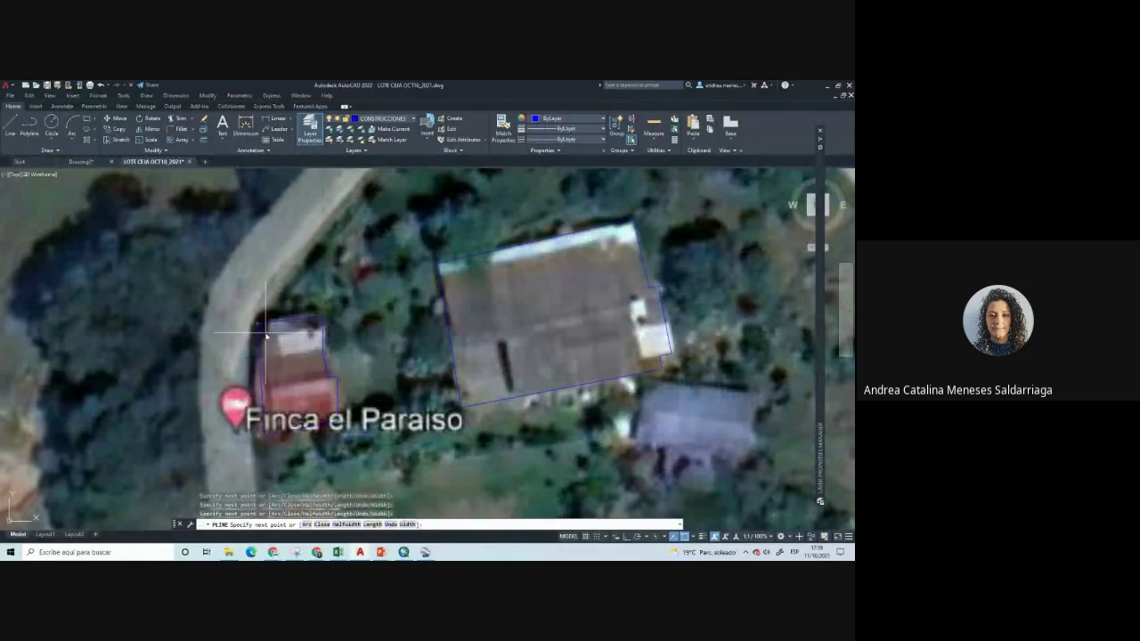
pyautogui.press('Return')
# Start a new polyline tracing the blue-roofed building's top and right edges
pyautogui.scroll(-2, 231, 294)
pyautogui.scroll(5, 372, 347)
pyautogui.press('Return')
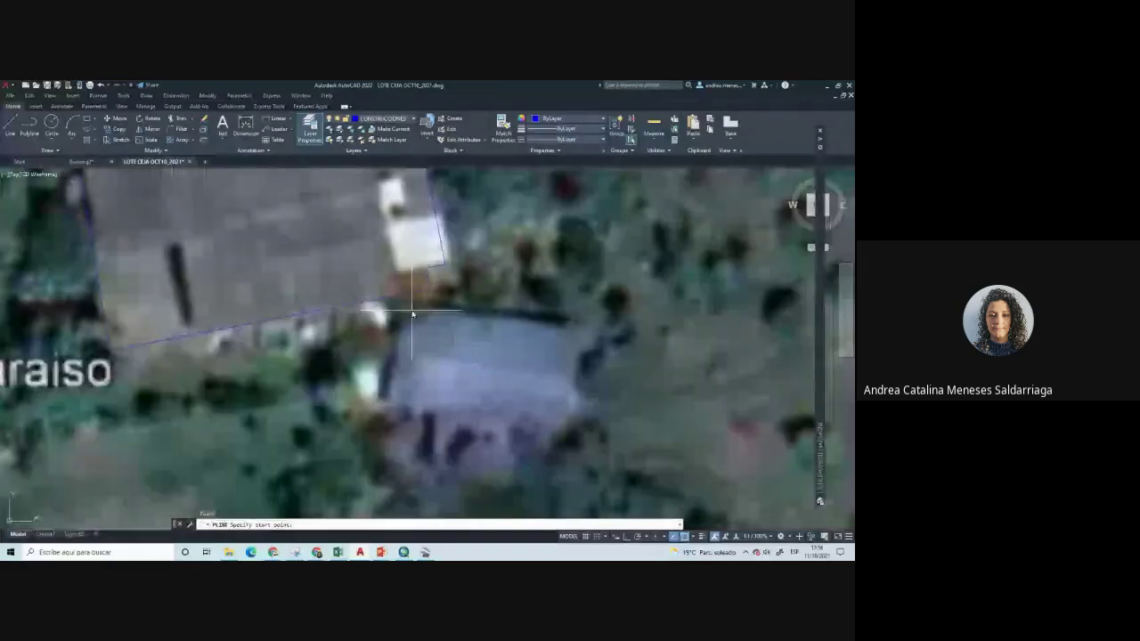
pyautogui.click(412, 313)
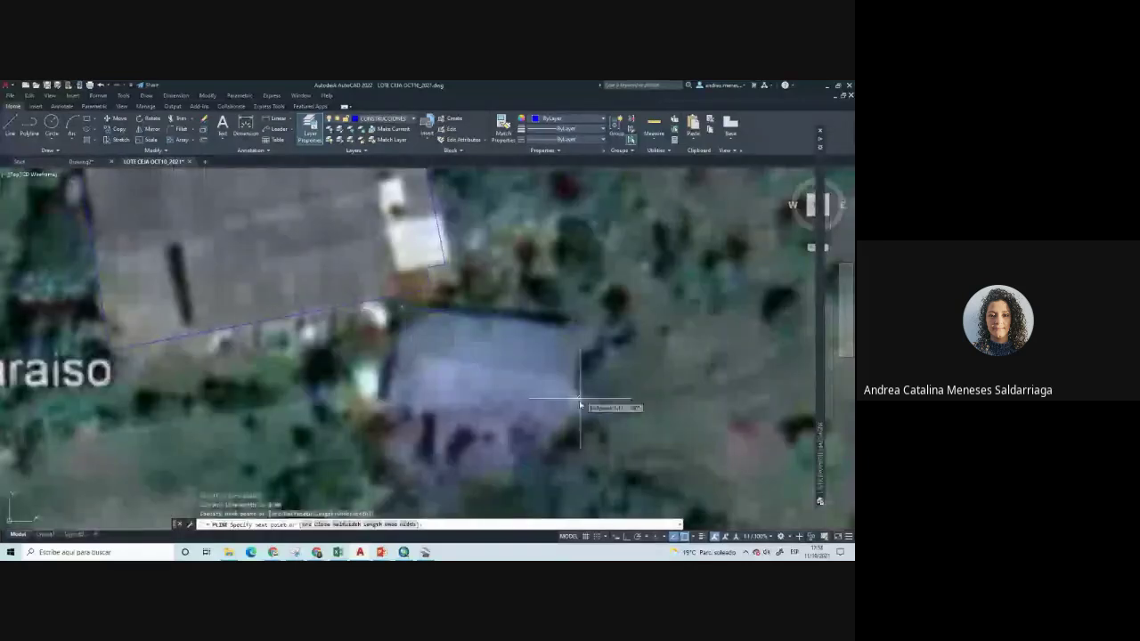
pyautogui.click(575, 427)
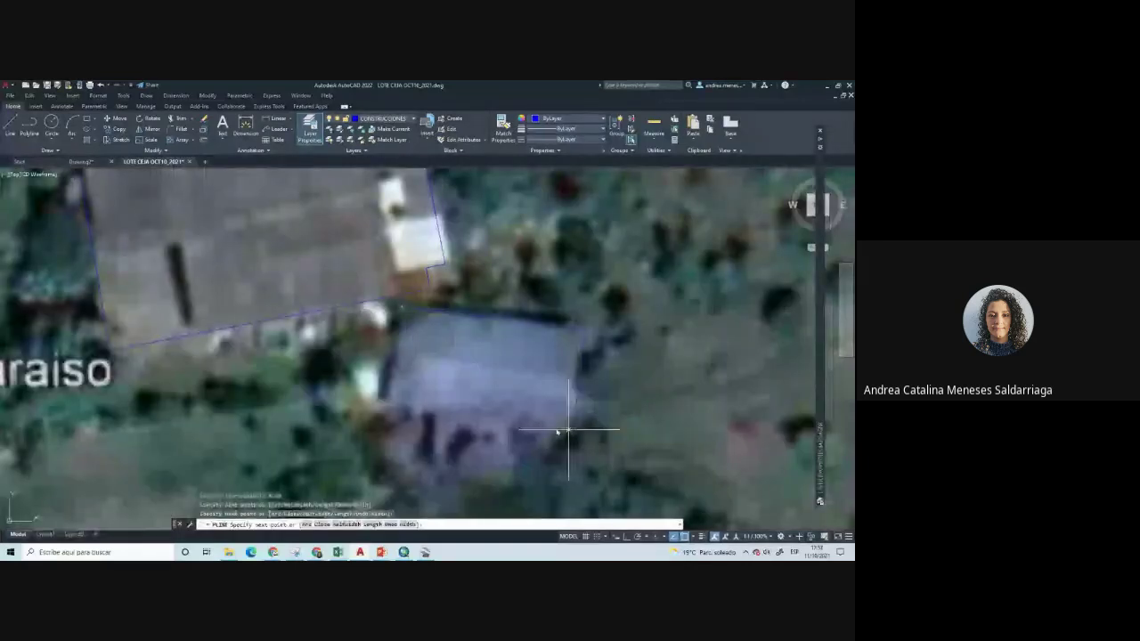
pyautogui.click(387, 410)
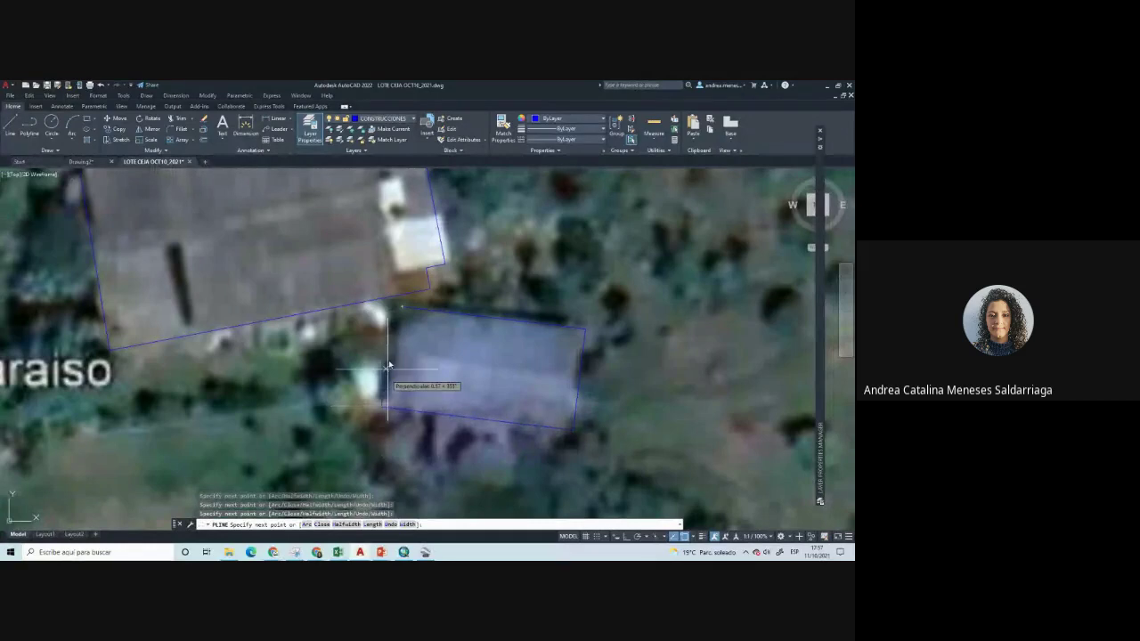
pyautogui.scroll(4, 406, 334)
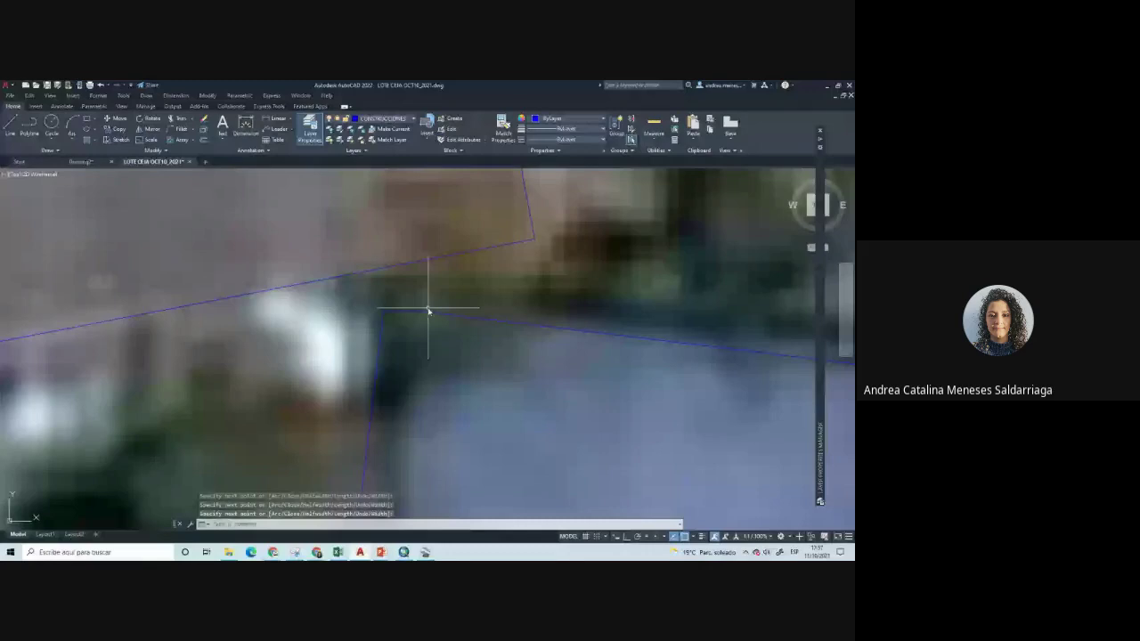
pyautogui.scroll(-5, 392, 383)
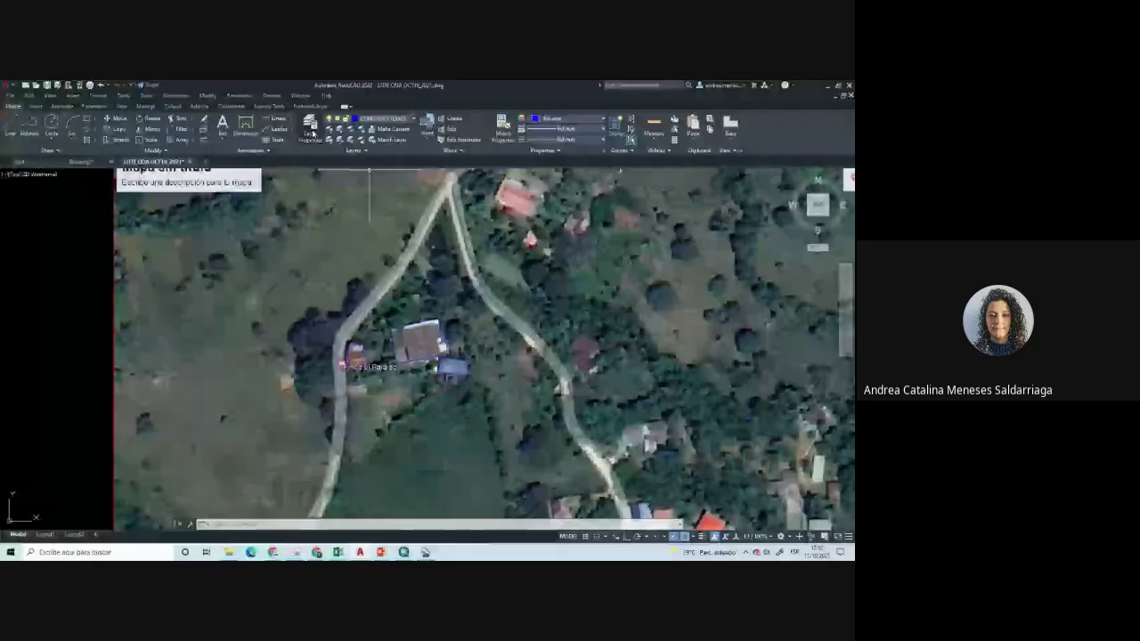
pyautogui.click(311, 131)
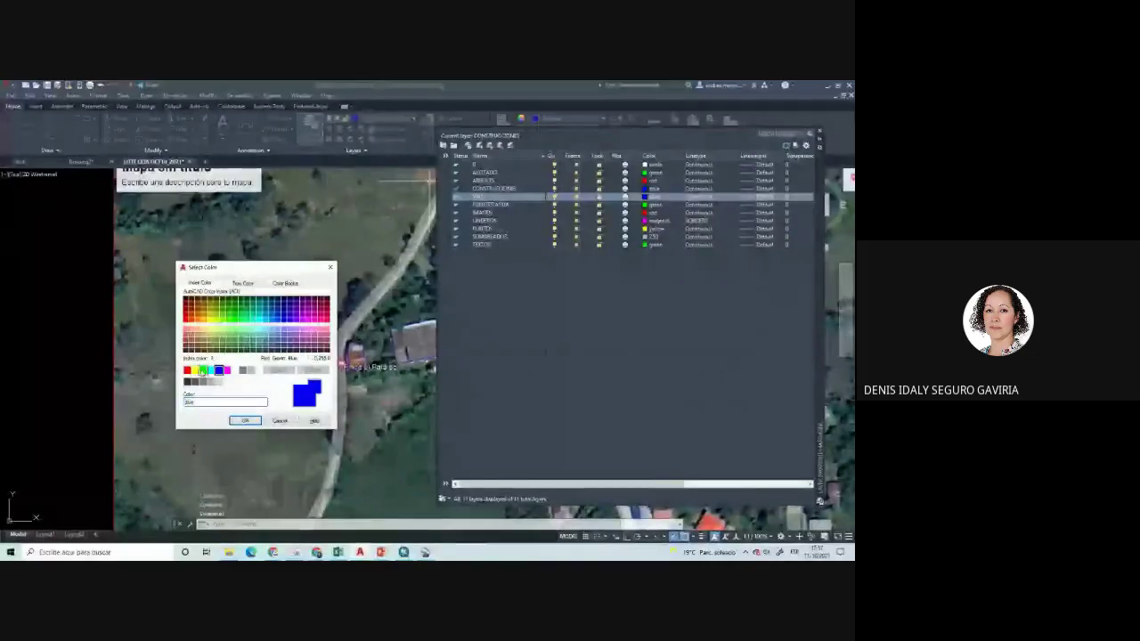
pyautogui.click(202, 369)
pyautogui.click(244, 419)
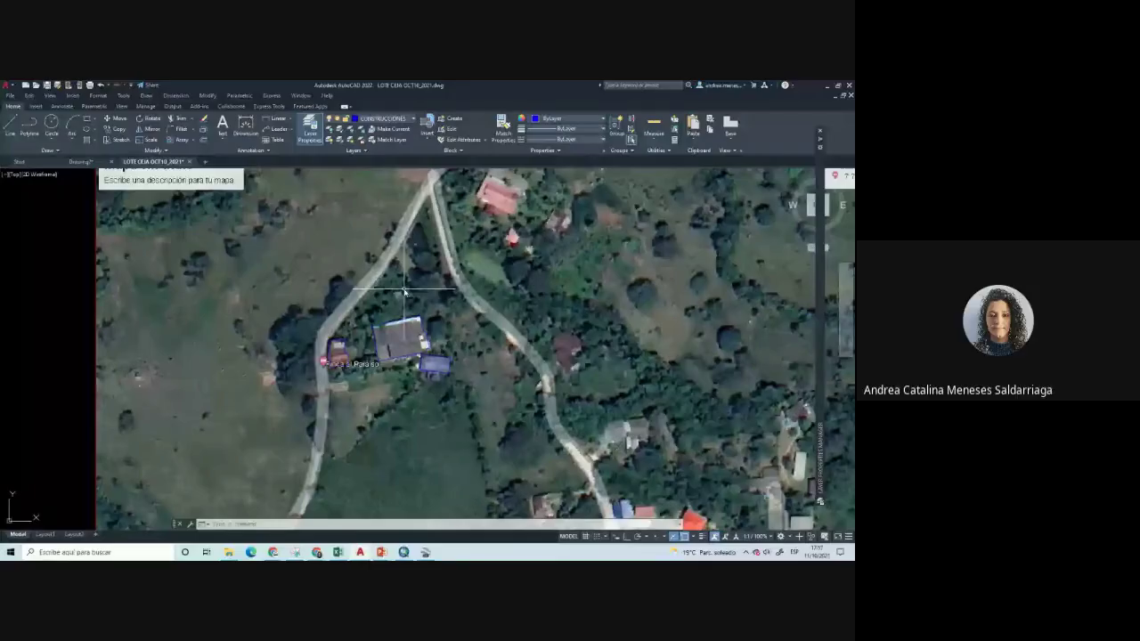
# Paste a copy of the aerial image into the drawing
pyautogui.hotkey('ctrl', 'v')
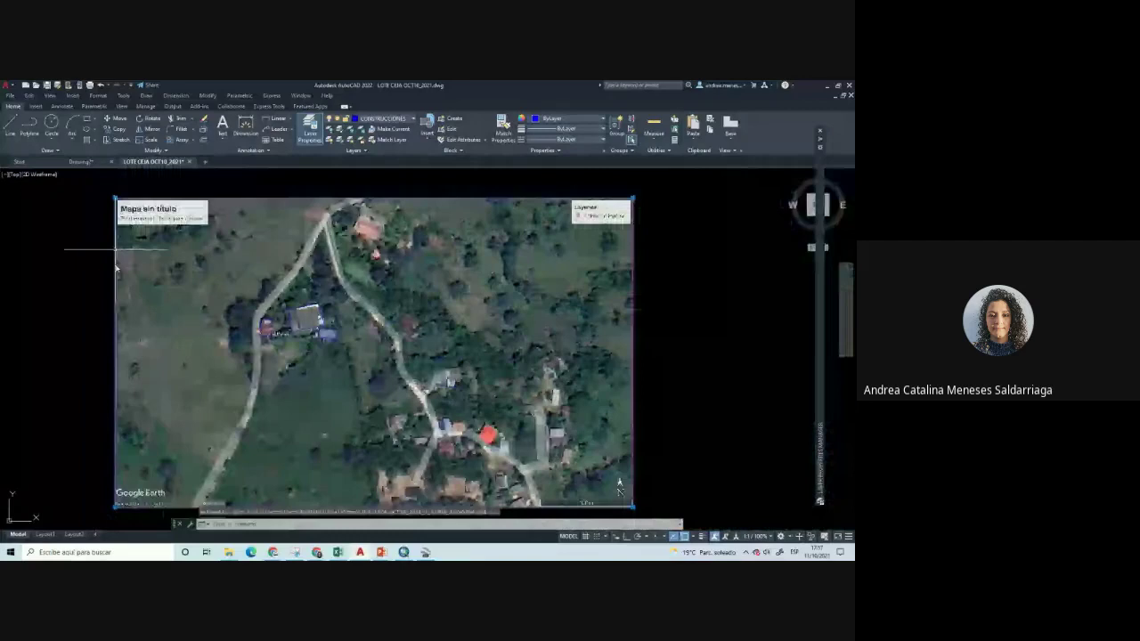
pyautogui.press('Escape')
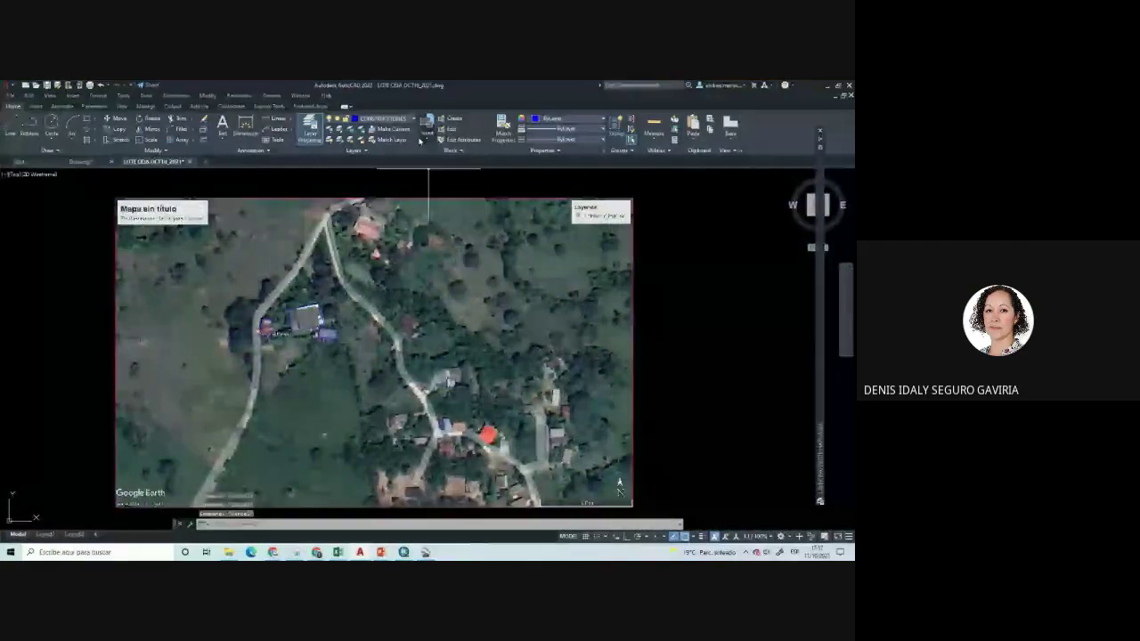
pyautogui.click(413, 119)
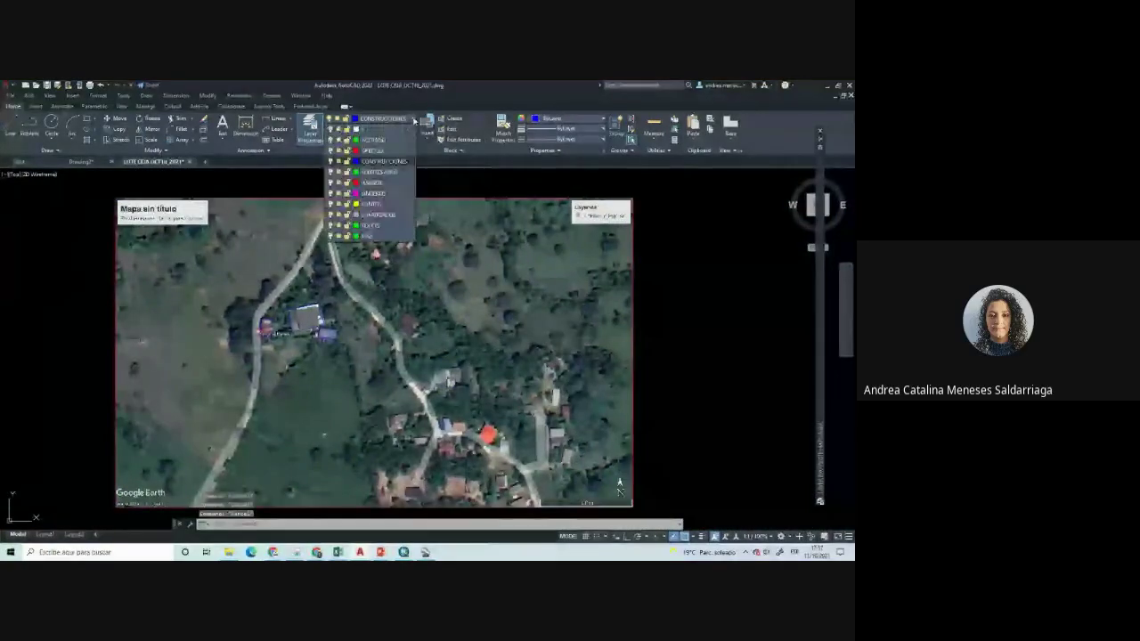
pyautogui.scroll(2, 306, 313)
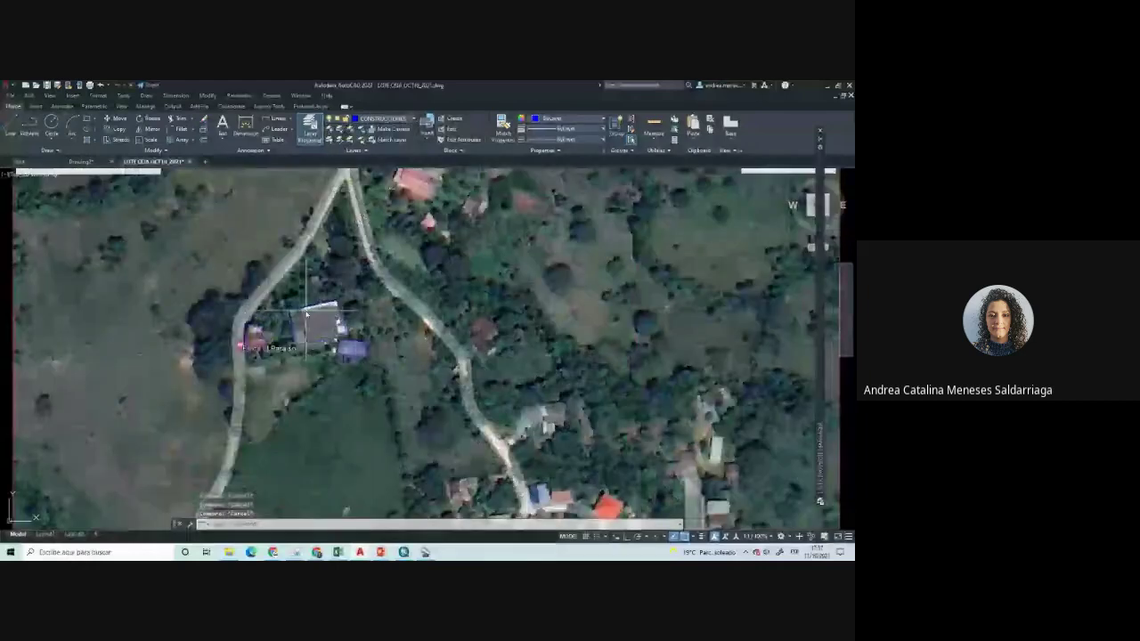
pyautogui.scroll(3, 308, 314)
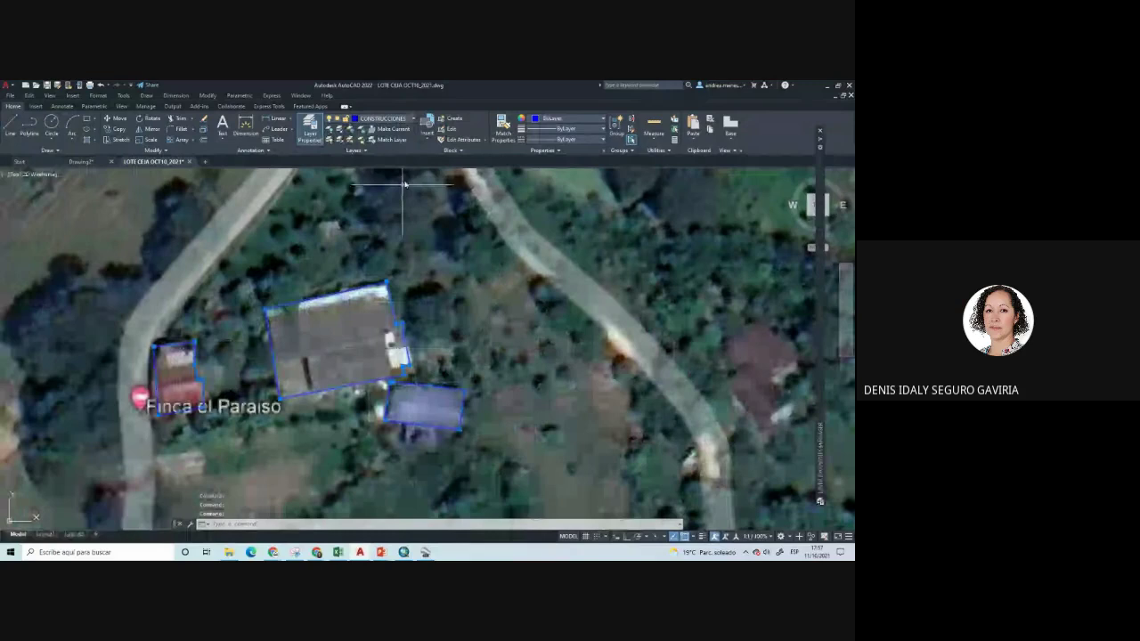
# Move the building outlines onto the CONSTRUCCIONES layer
pyautogui.click(413, 118)
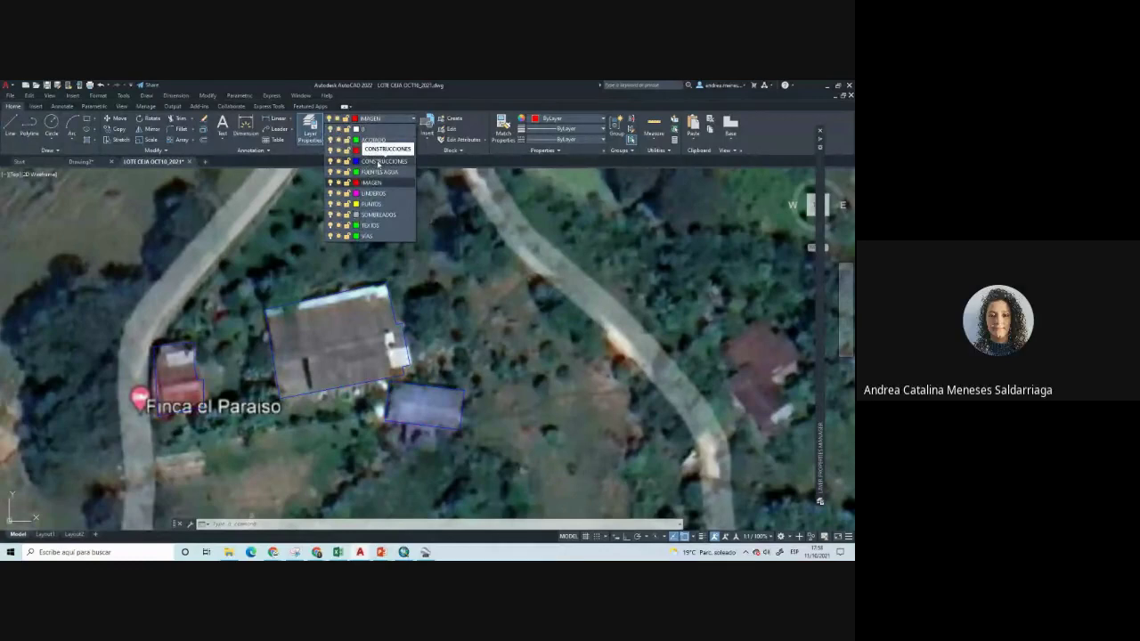
pyautogui.click(378, 161)
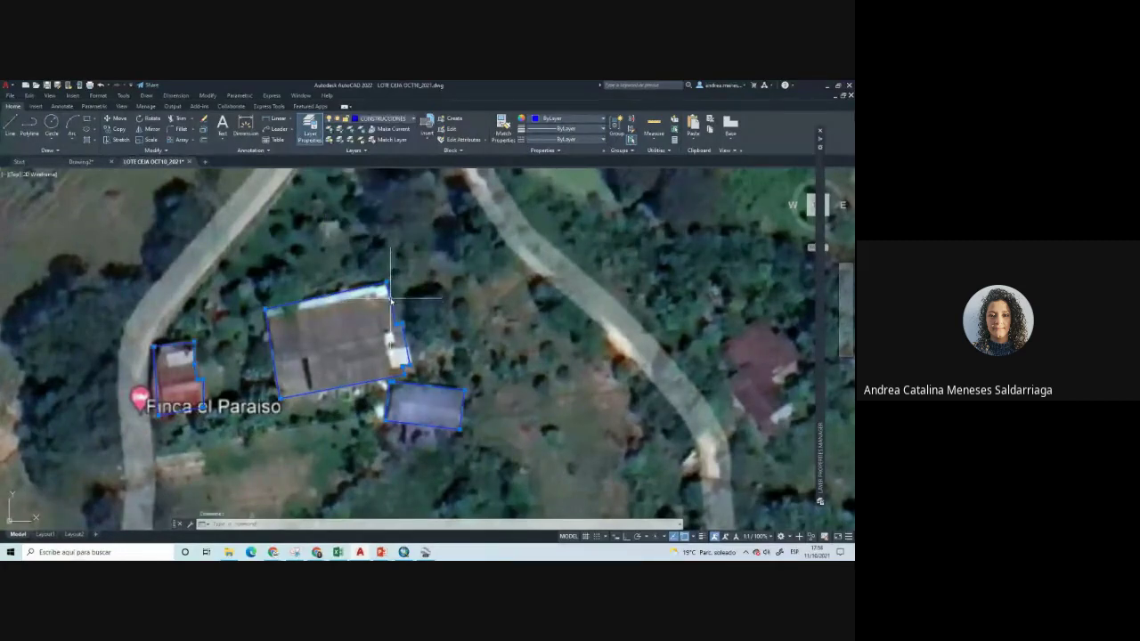
pyautogui.press('Escape')
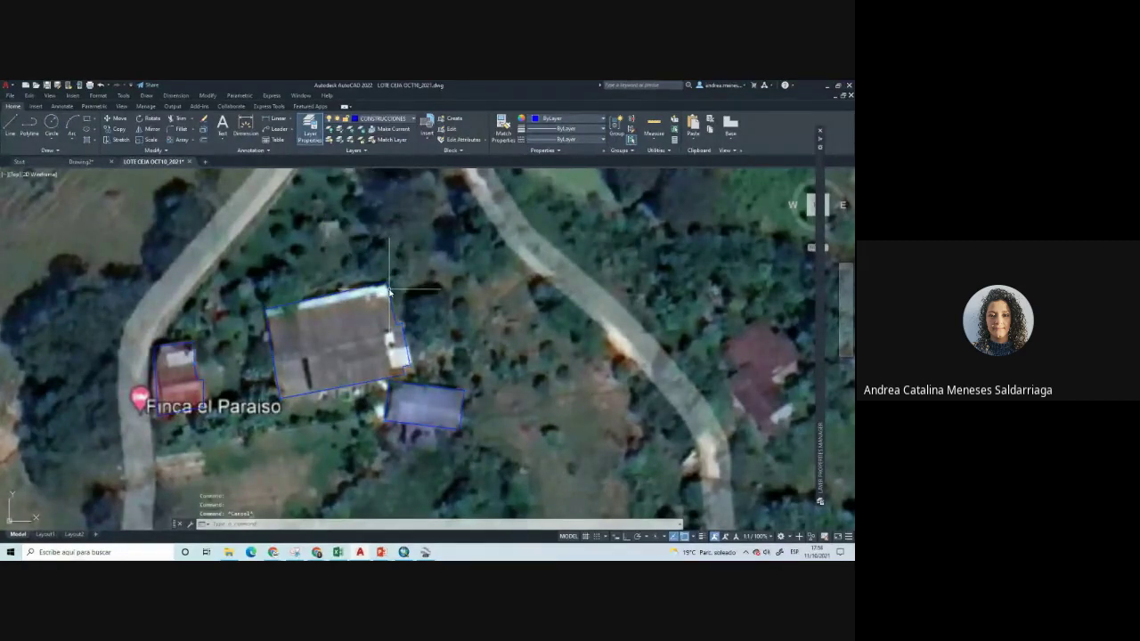
pyautogui.press('Escape')
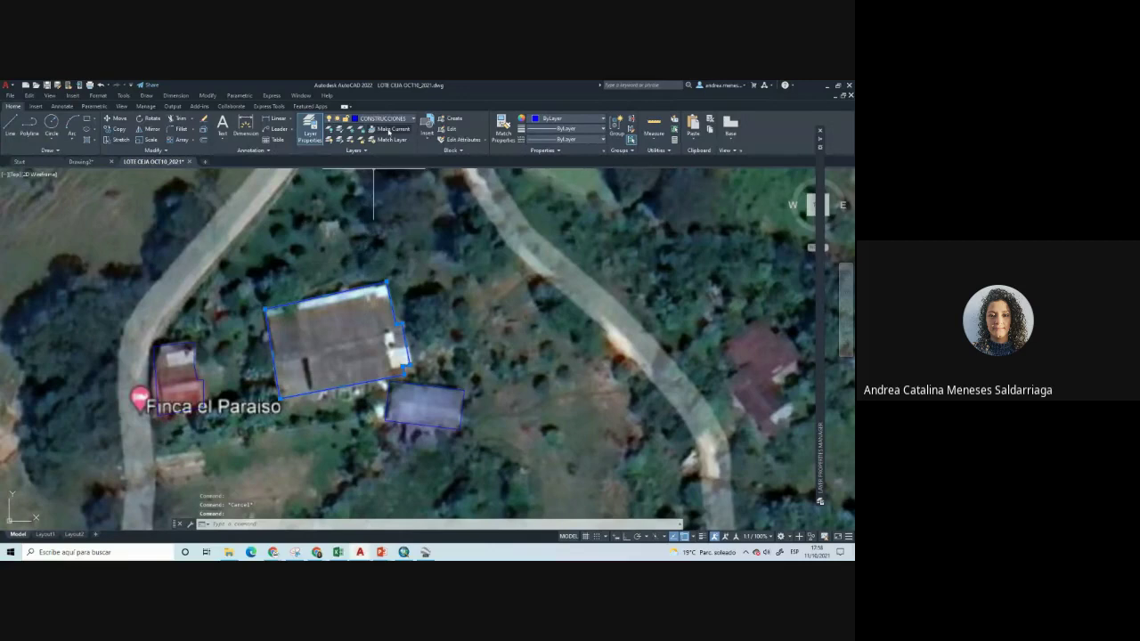
# Make CONSTRUCCIONES current, zoom out to the full image and end the command
pyautogui.click(399, 132)
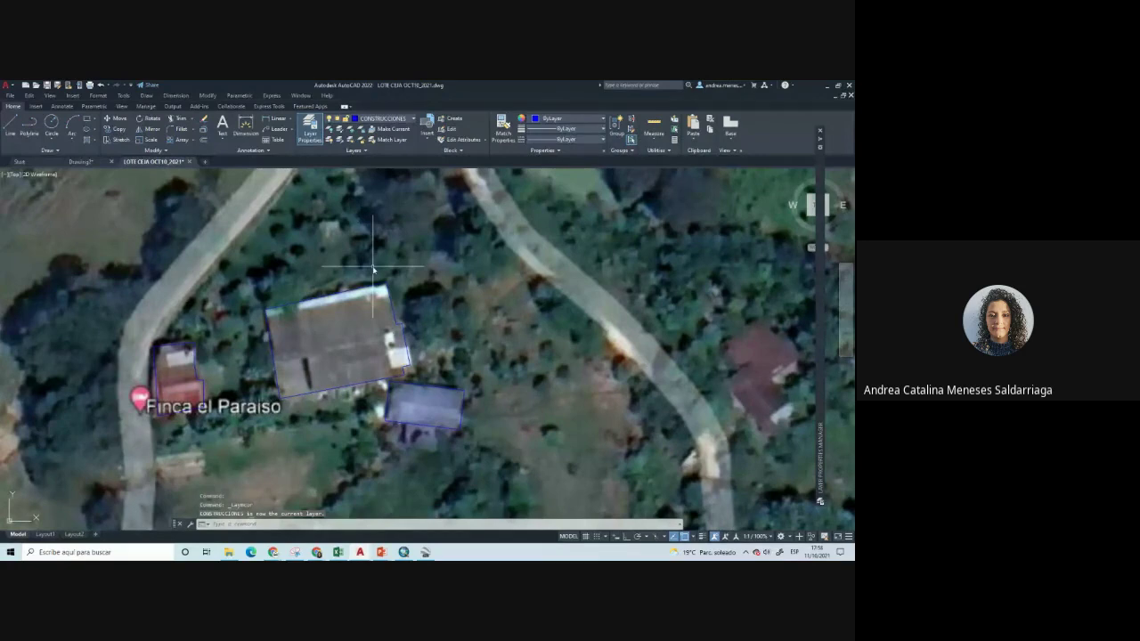
pyautogui.click(383, 117)
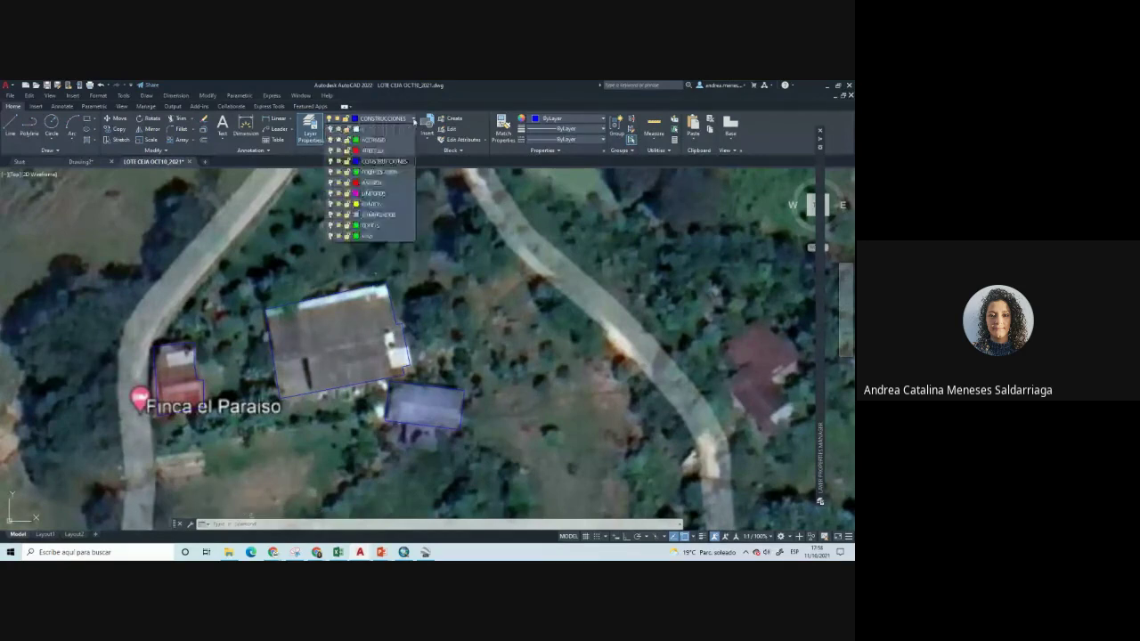
pyautogui.click(370, 241)
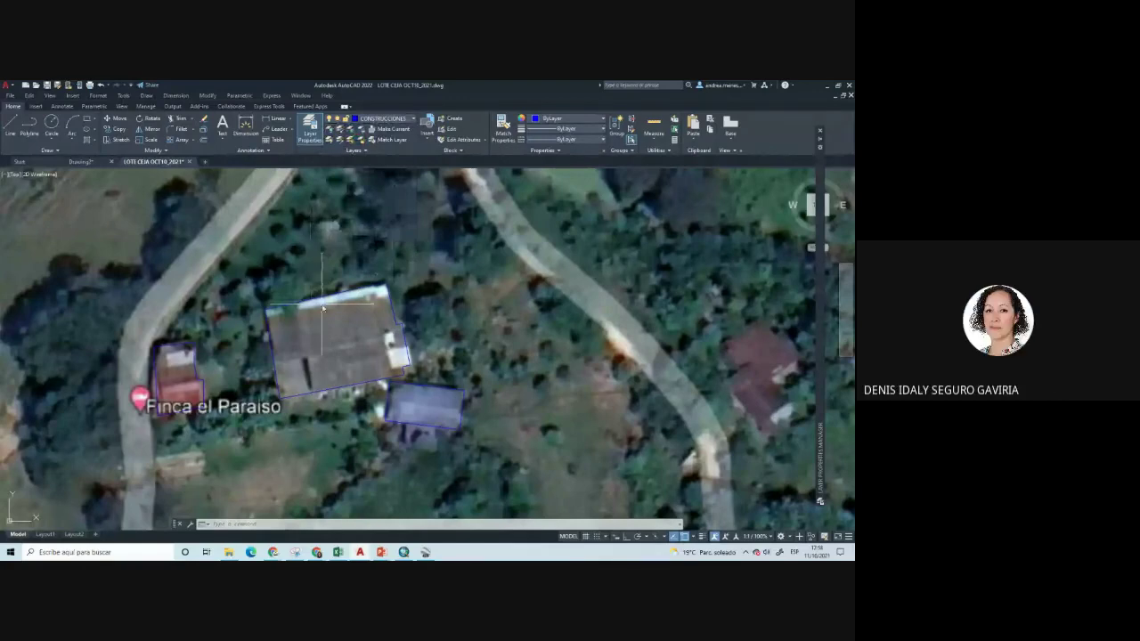
pyautogui.scroll(-5, 409, 326)
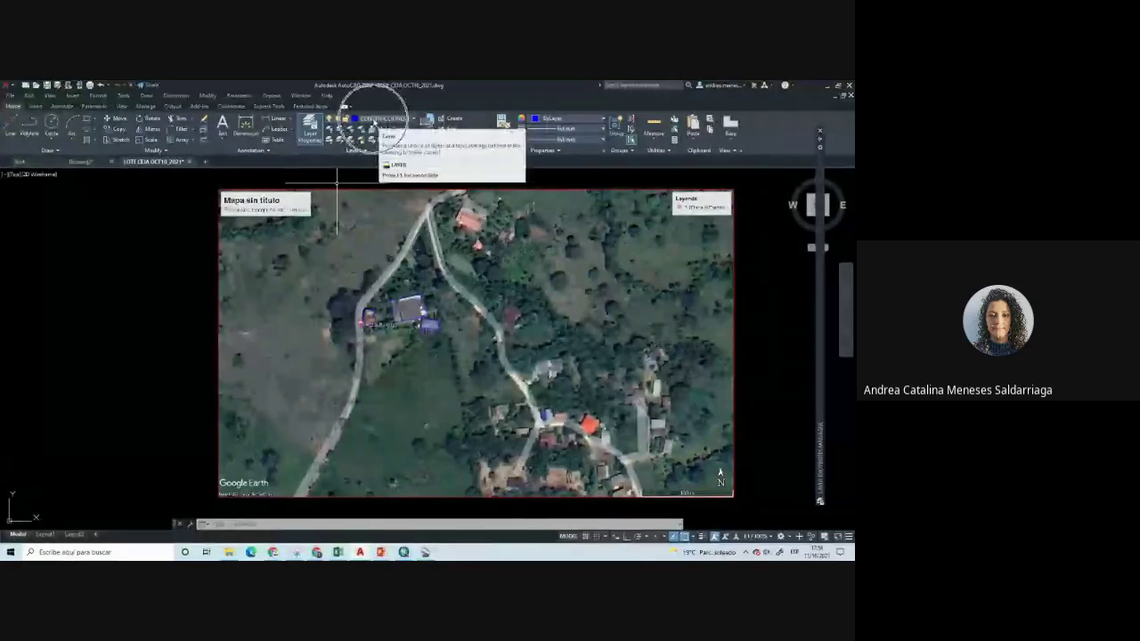
pyautogui.press('Escape')
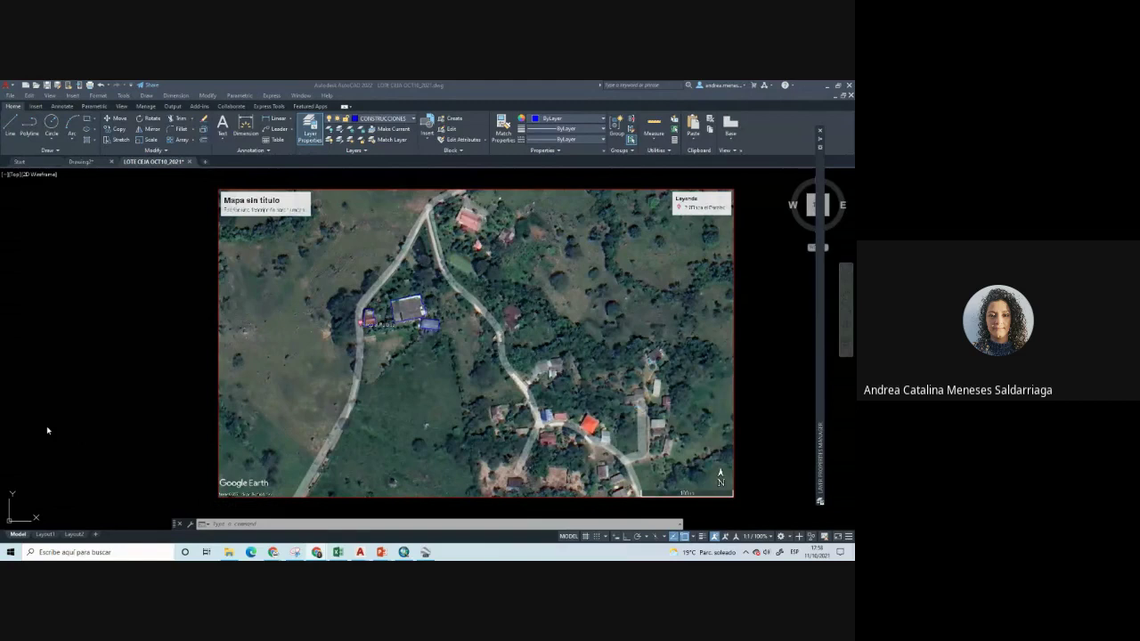
# Make VIAS the current layer
pyautogui.scroll(2, 436, 261)
pyautogui.click(383, 117)
pyautogui.click(332, 203)
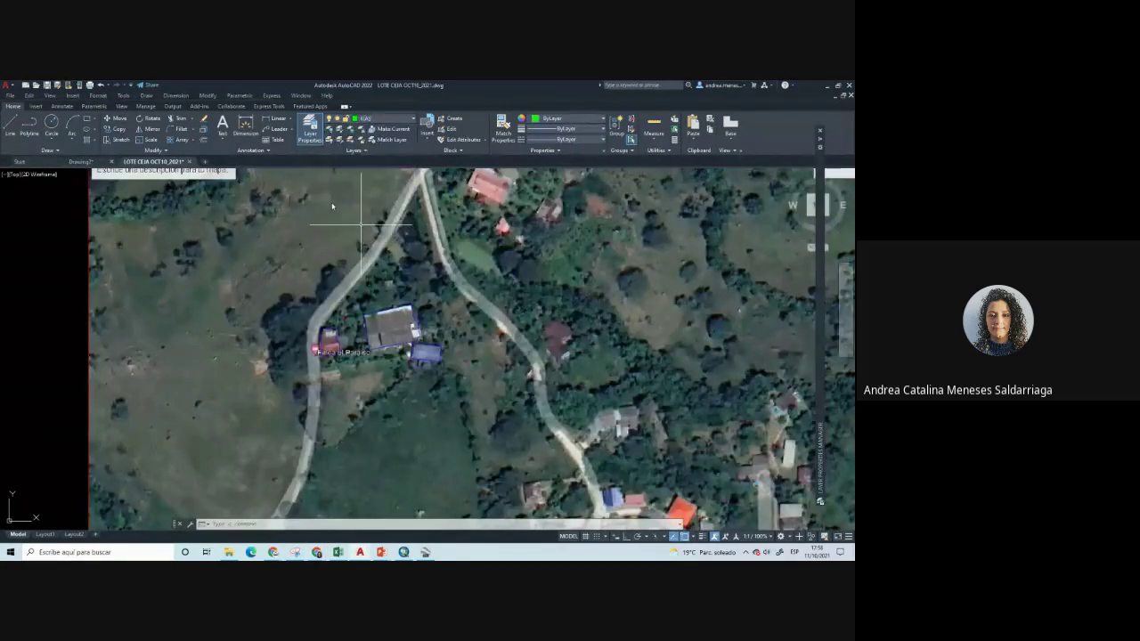
# Trace the road as a polyline from the lower left past the farm up to the fork
pyautogui.click(29, 126)
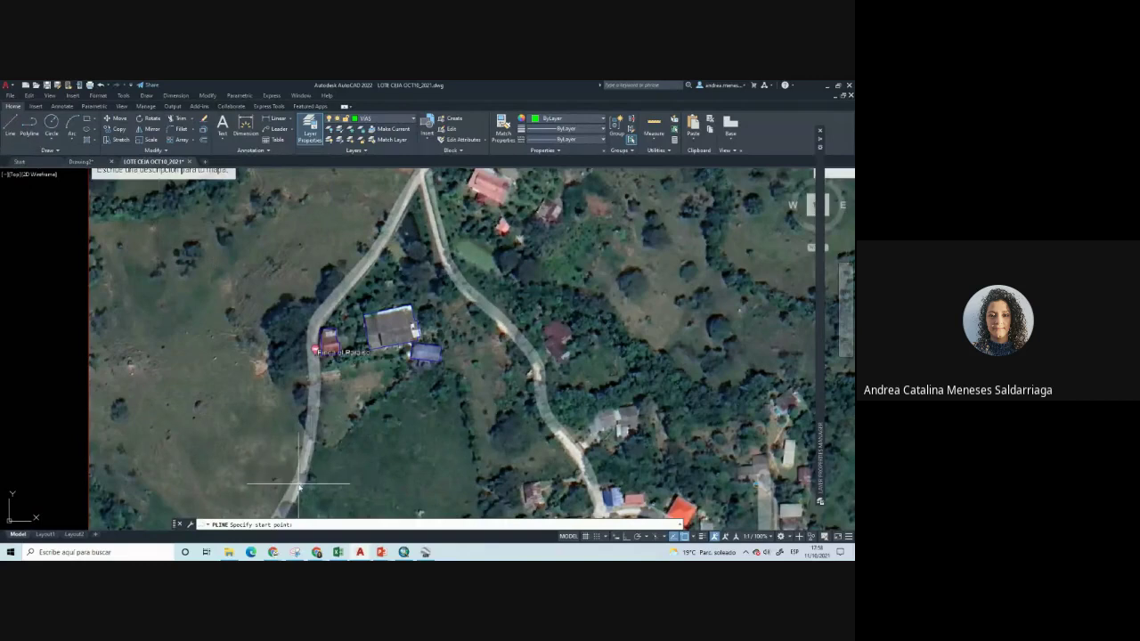
pyautogui.moveTo(299, 485); pyautogui.dragTo(349, 360, button='middle')
pyautogui.click(351, 365)
pyautogui.scroll(3, 347, 361)
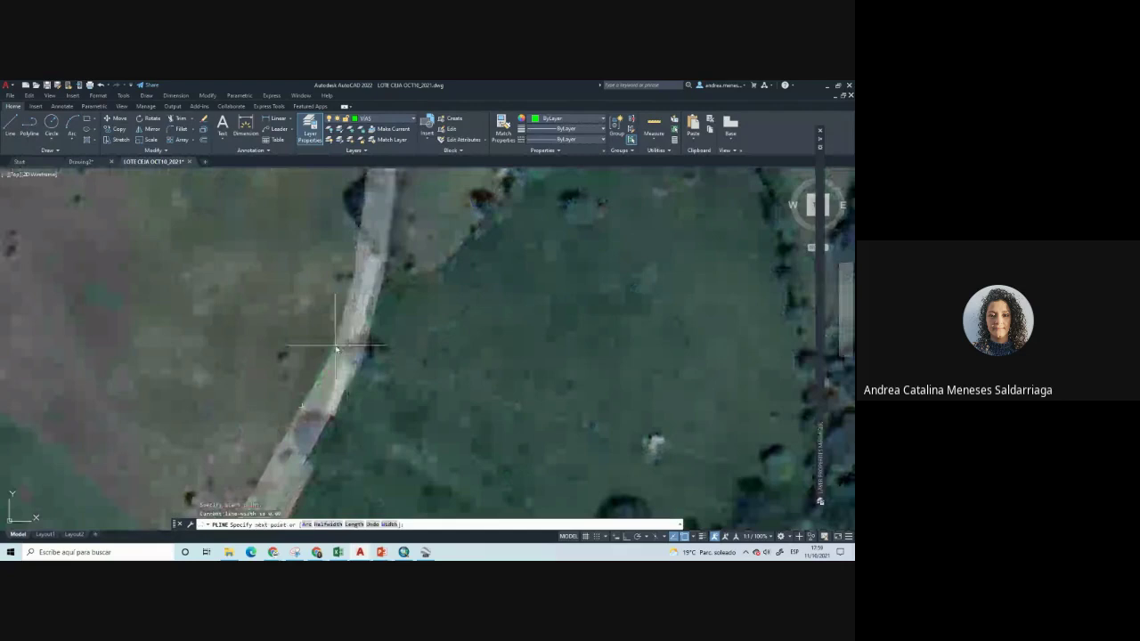
pyautogui.moveTo(337, 348); pyautogui.dragTo(356, 499, button='middle')
pyautogui.click(365, 363)
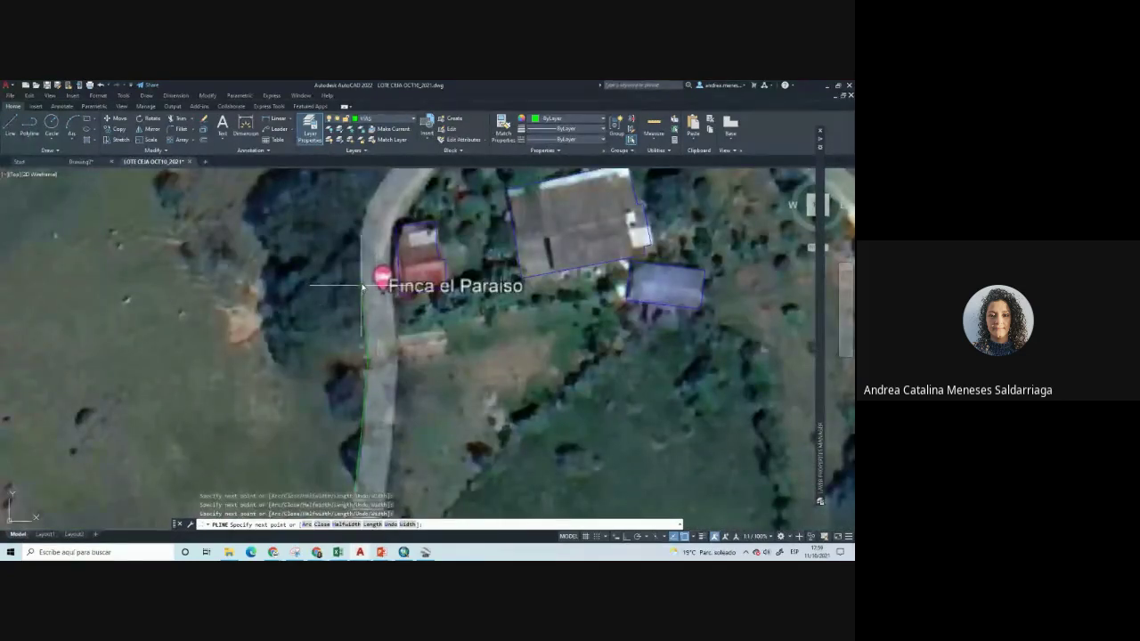
pyautogui.moveTo(411, 192); pyautogui.dragTo(343, 394, button='middle')
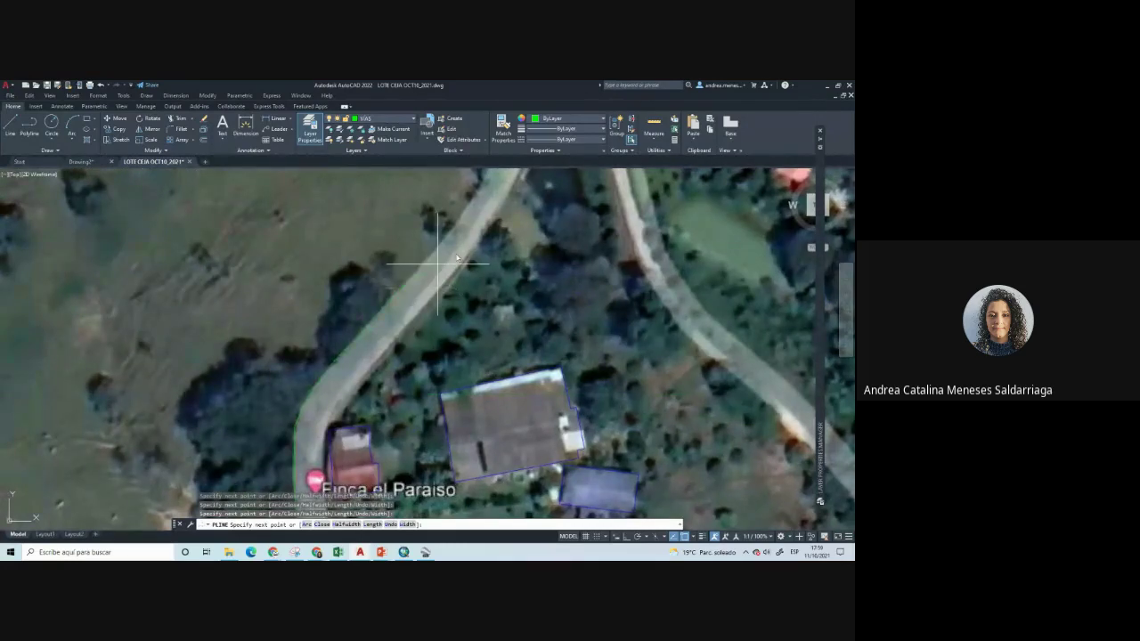
pyautogui.moveTo(394, 254); pyautogui.dragTo(434, 326, button='middle')
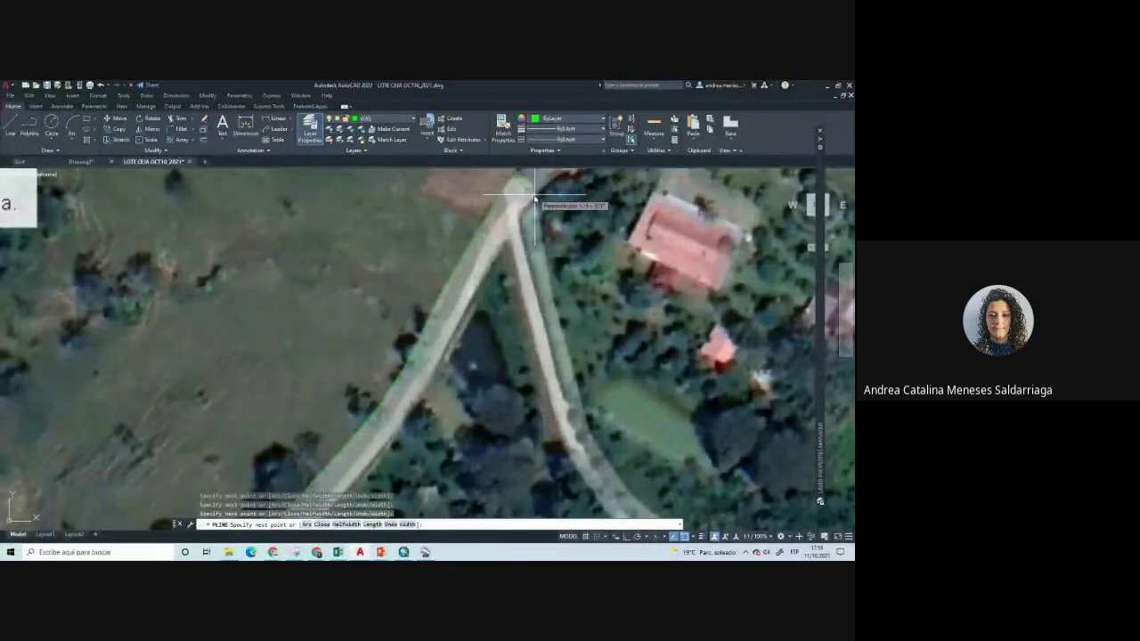
pyautogui.click(521, 212)
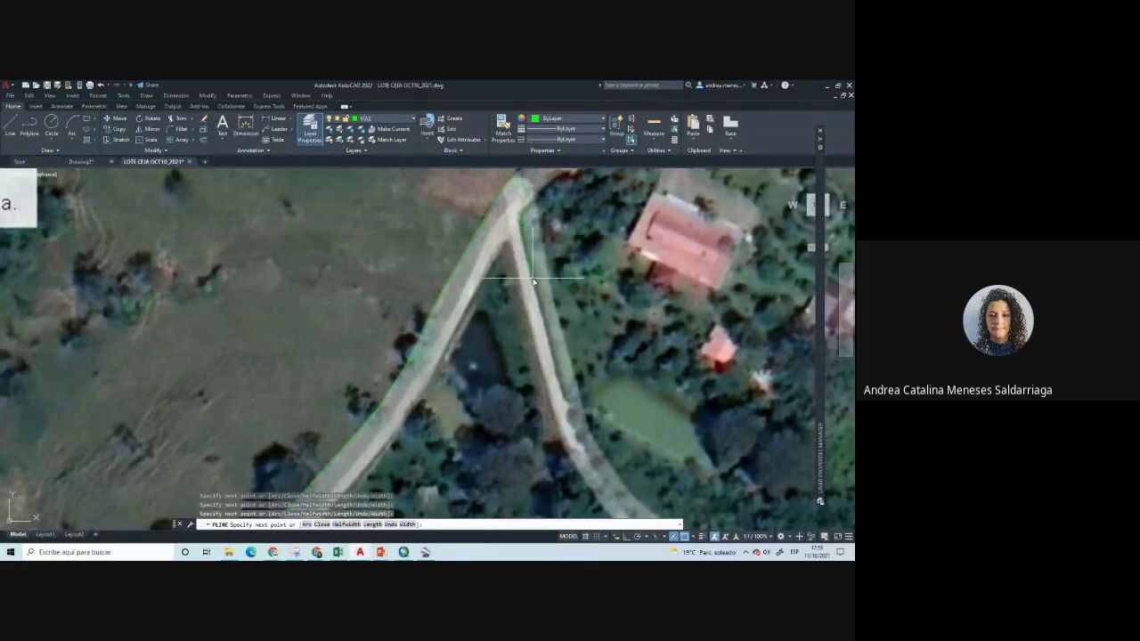
# Continue the road polyline down the right branch and finish it
pyautogui.scroll(2, 534, 281)
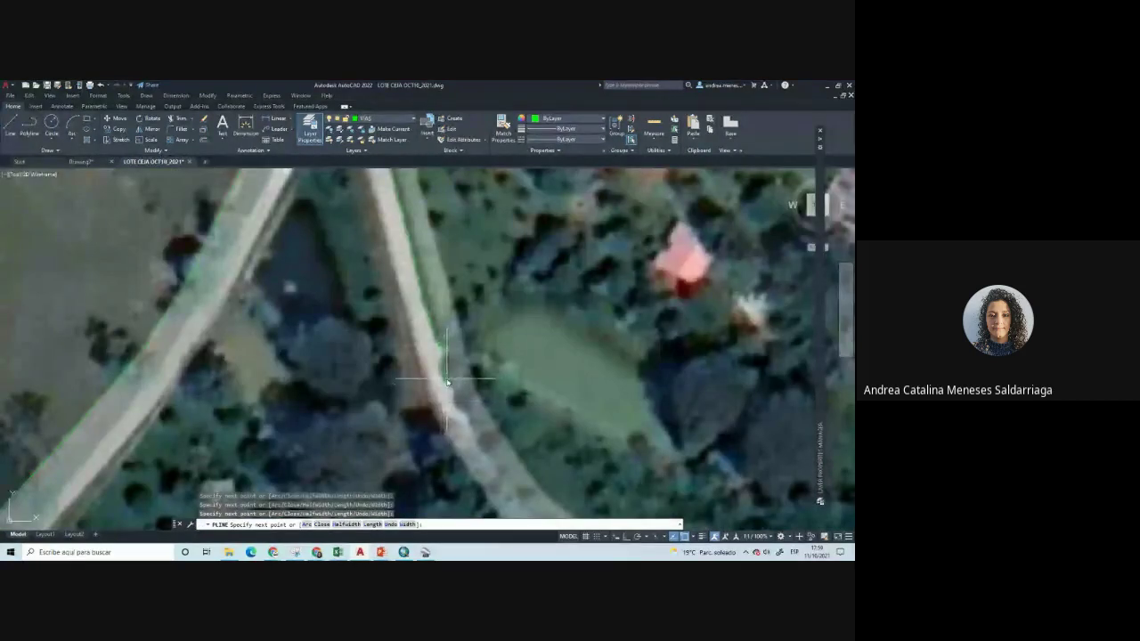
pyautogui.moveTo(483, 438); pyautogui.dragTo(419, 331, button='middle')
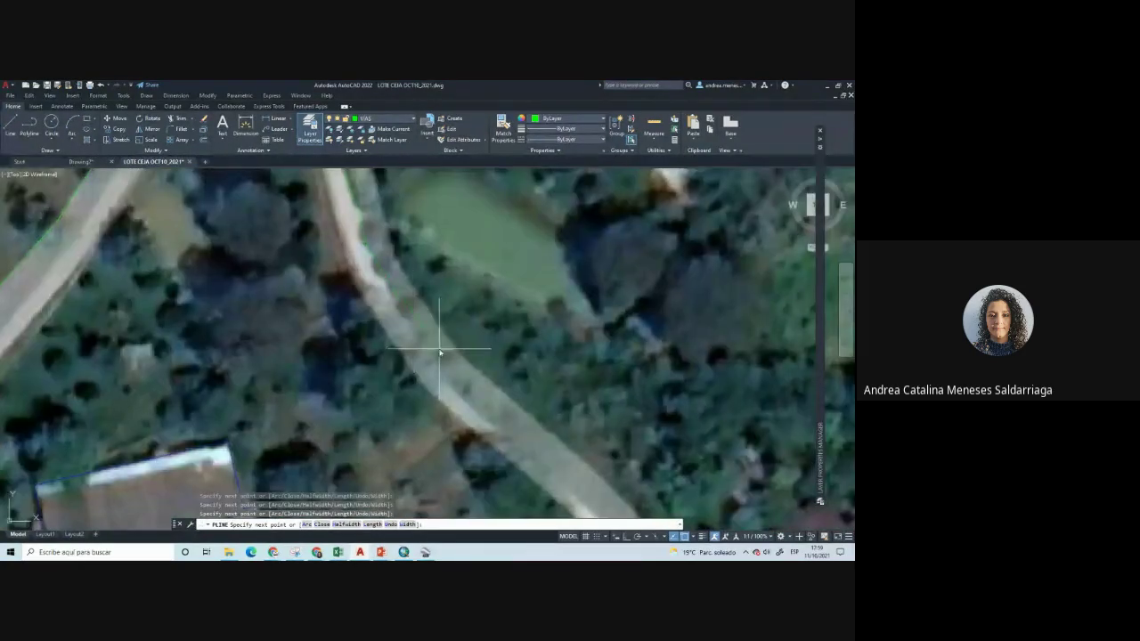
pyautogui.scroll(-4, 439, 353)
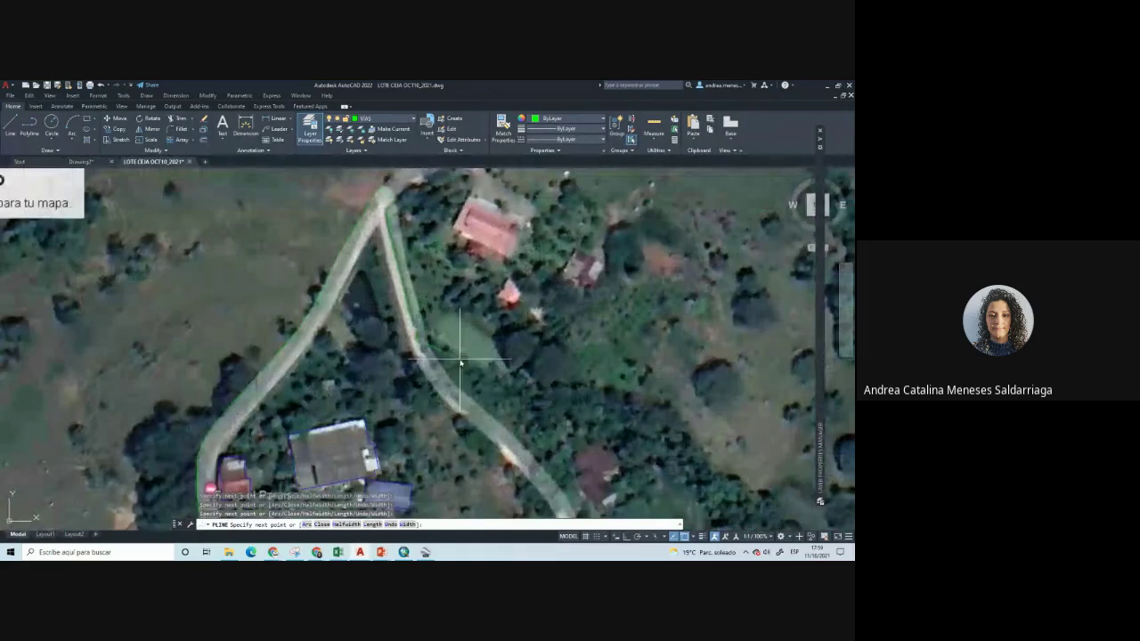
pyautogui.scroll(2, 454, 365)
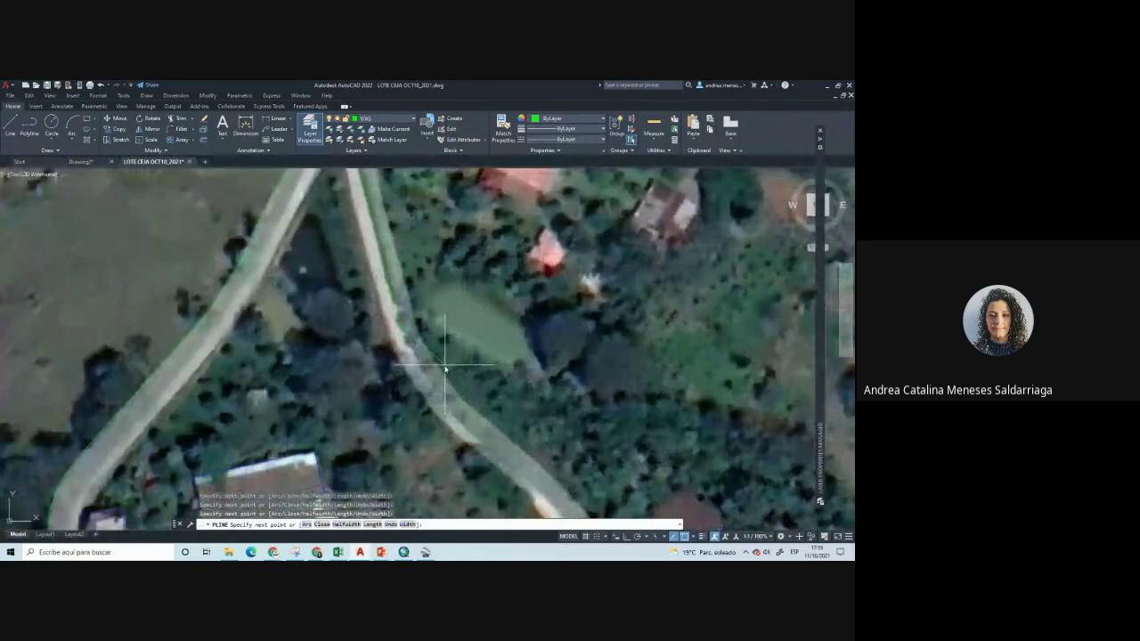
pyautogui.scroll(2, 445, 368)
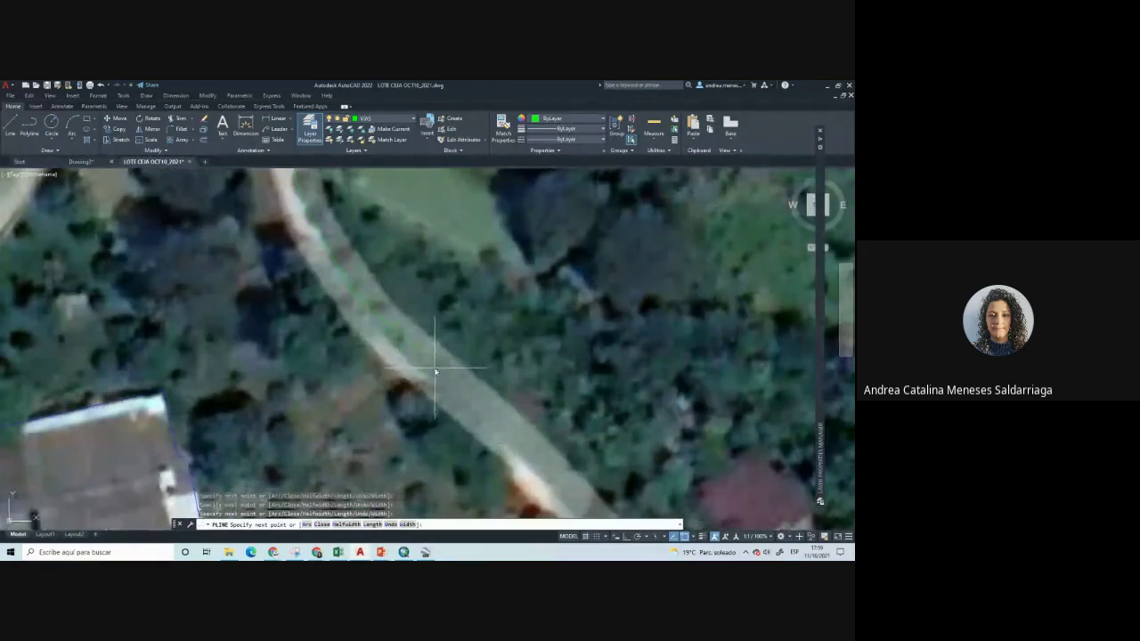
pyautogui.scroll(-2, 435, 372)
pyautogui.scroll(-2, 455, 395)
pyautogui.scroll(3, 445, 357)
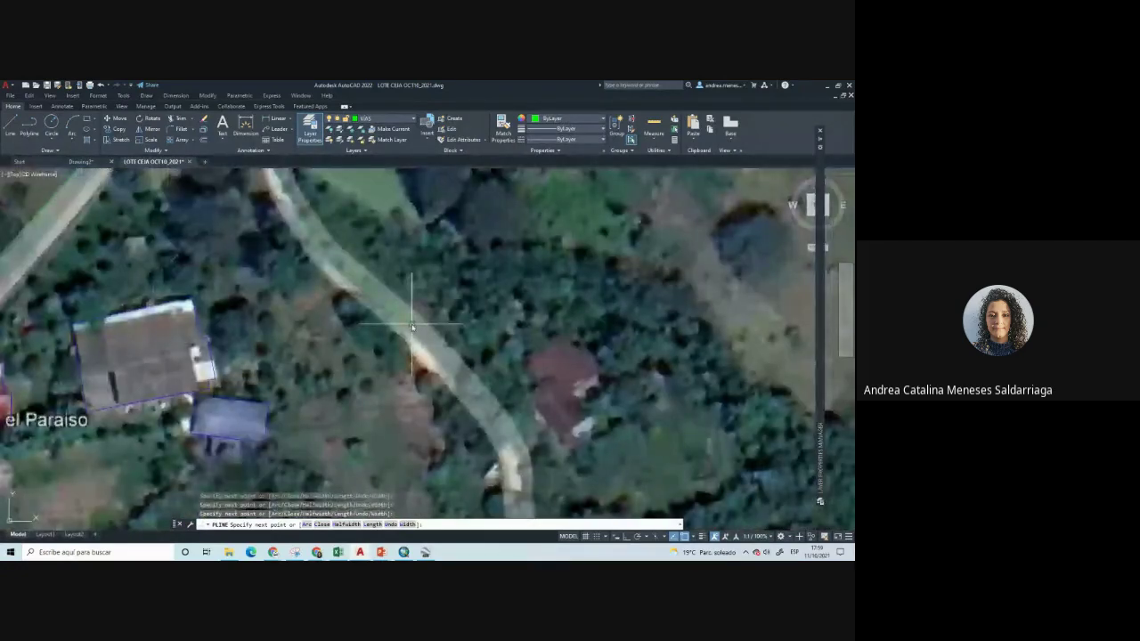
pyautogui.scroll(-1, 458, 378)
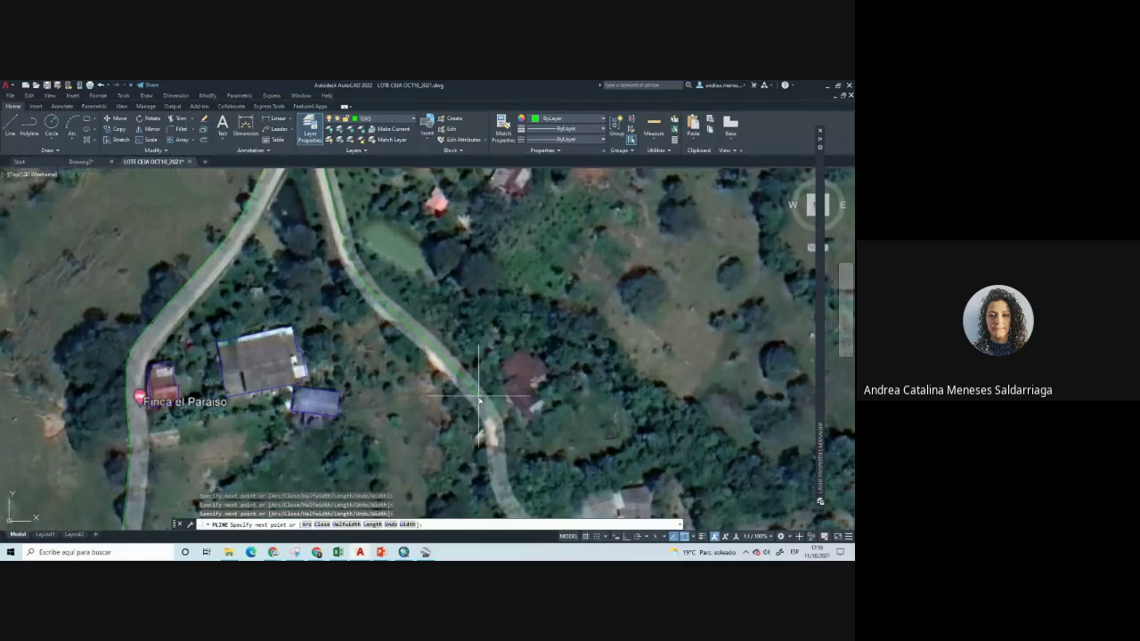
pyautogui.moveTo(519, 516); pyautogui.dragTo(464, 395, button='middle')
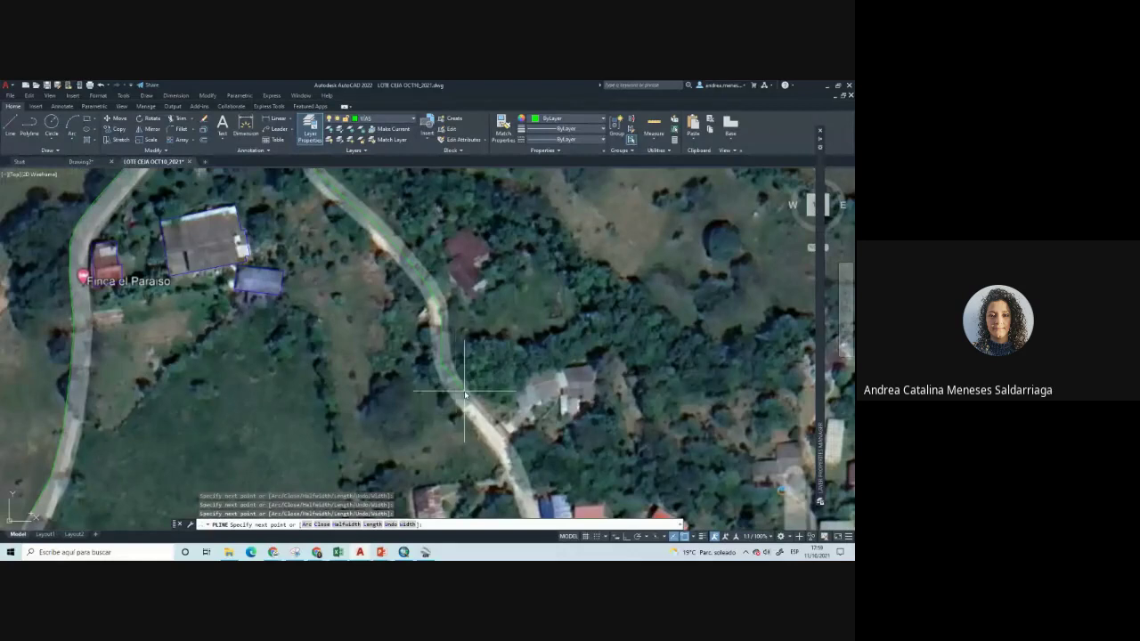
pyautogui.click(464, 394)
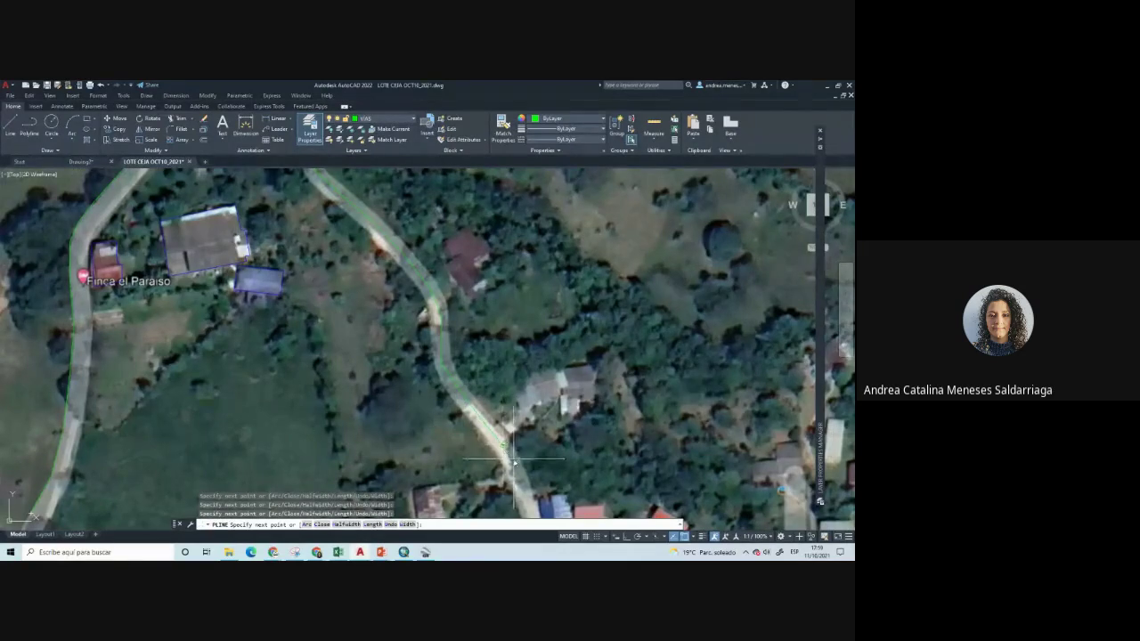
pyautogui.press('Escape')
pyautogui.scroll(-4, 508, 437)
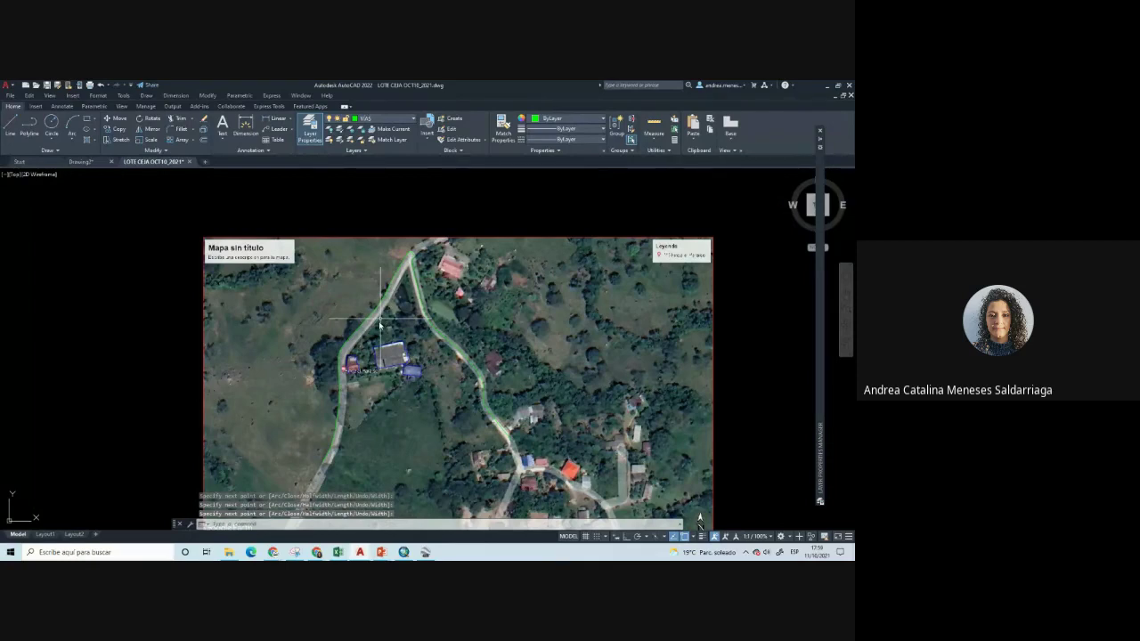
# Extend the green road trace from the junction down the right branch past the houses
pyautogui.scroll(2, 390, 276)
pyautogui.click(424, 265)
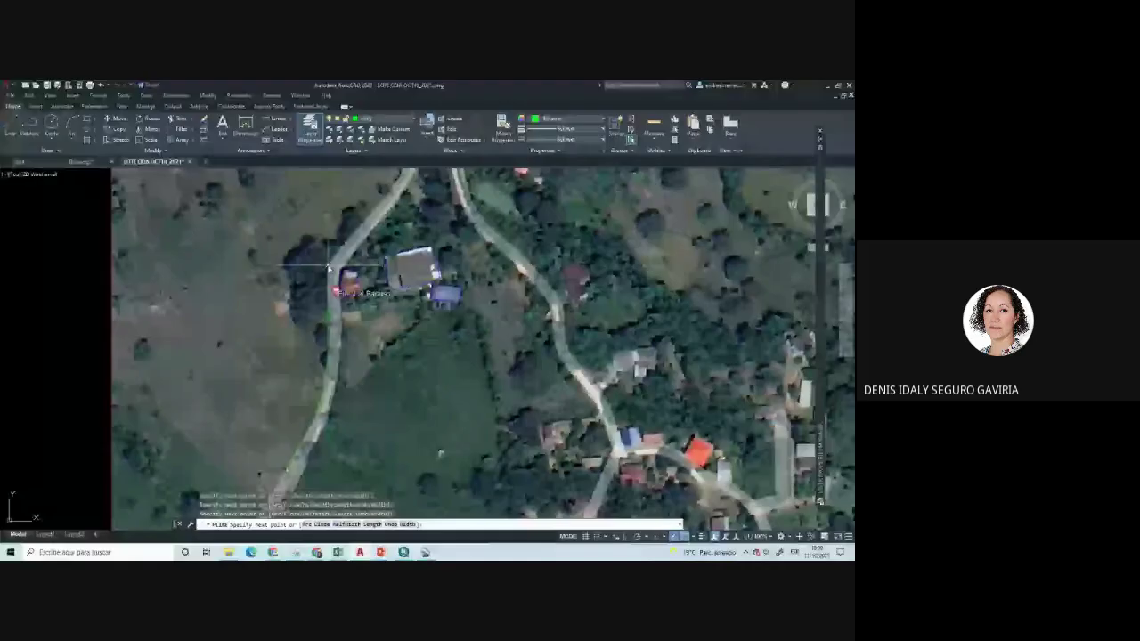
pyautogui.scroll(2, 329, 267)
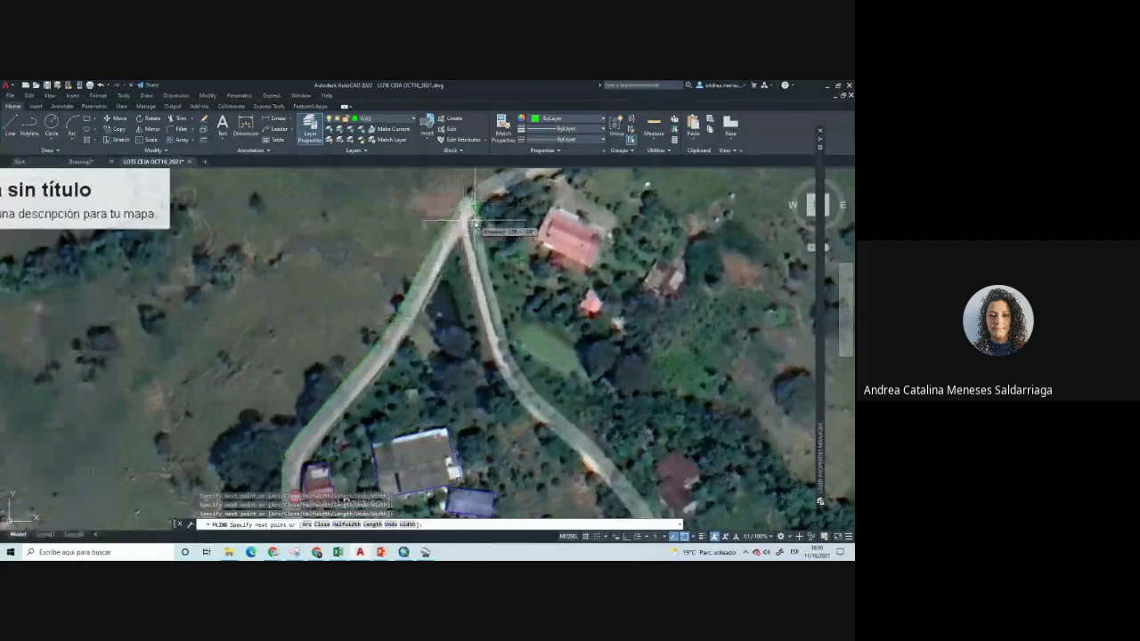
pyautogui.click(474, 220)
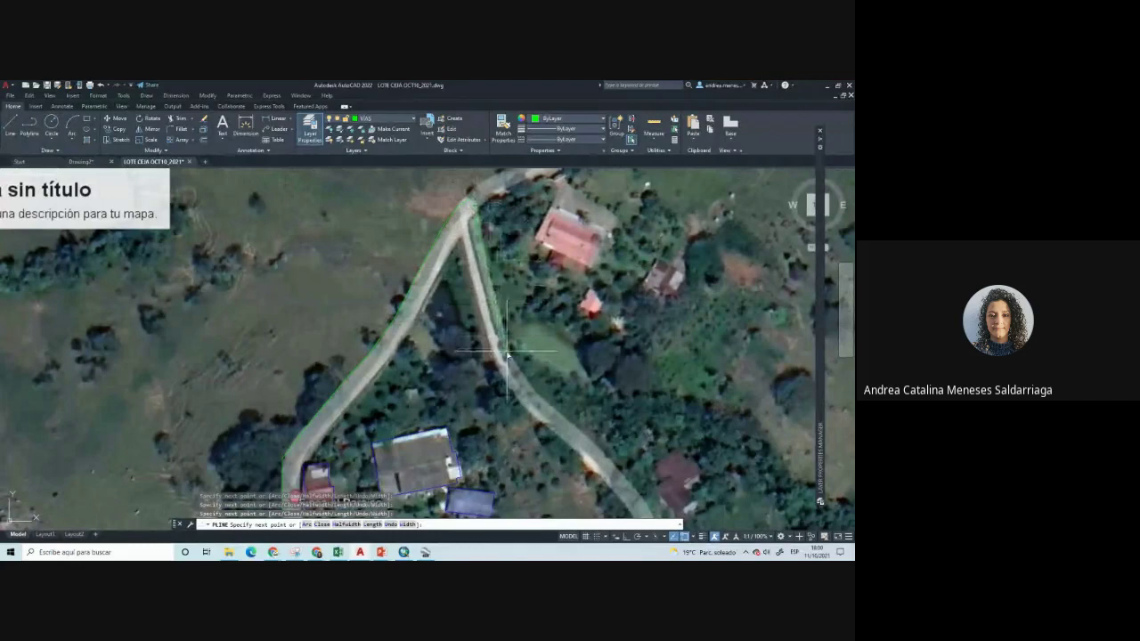
pyautogui.moveTo(507, 354); pyautogui.dragTo(364, 252, button='middle')
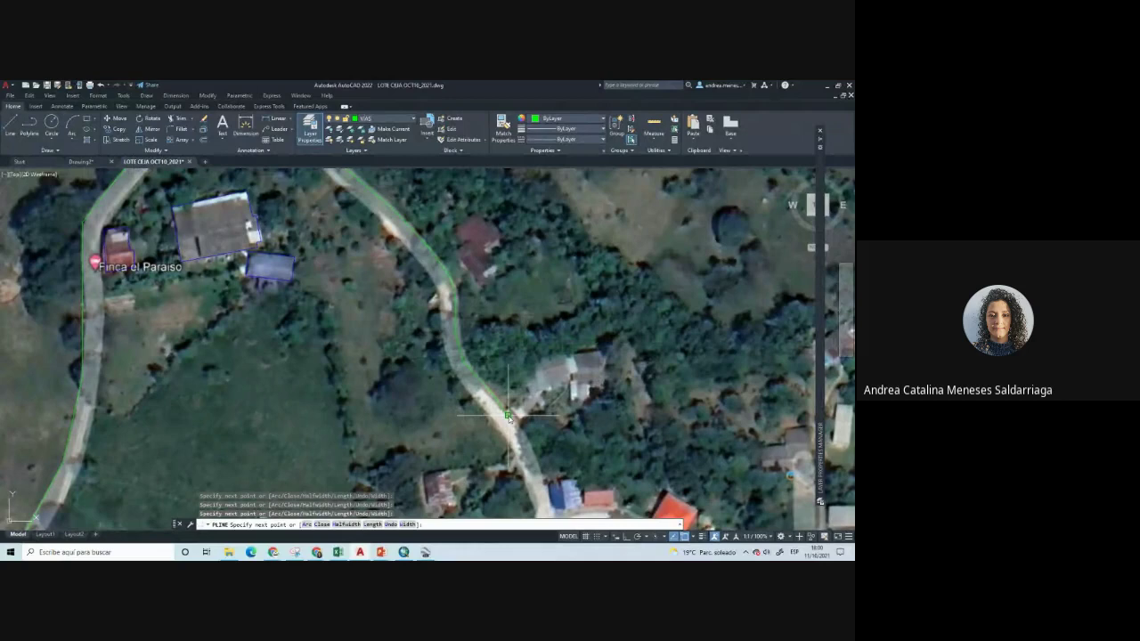
pyautogui.scroll(-3, 507, 415)
pyautogui.scroll(-3, 490, 356)
pyautogui.scroll(2, 472, 303)
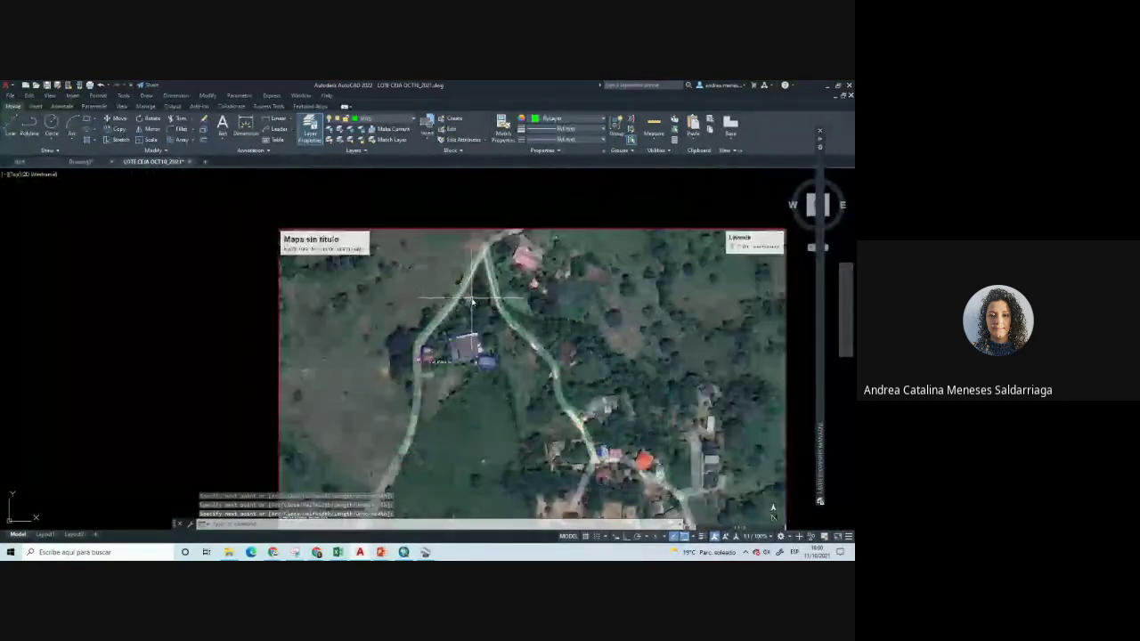
pyautogui.moveTo(427, 241); pyautogui.dragTo(356, 234, button='middle')
pyautogui.scroll(4, 385, 238)
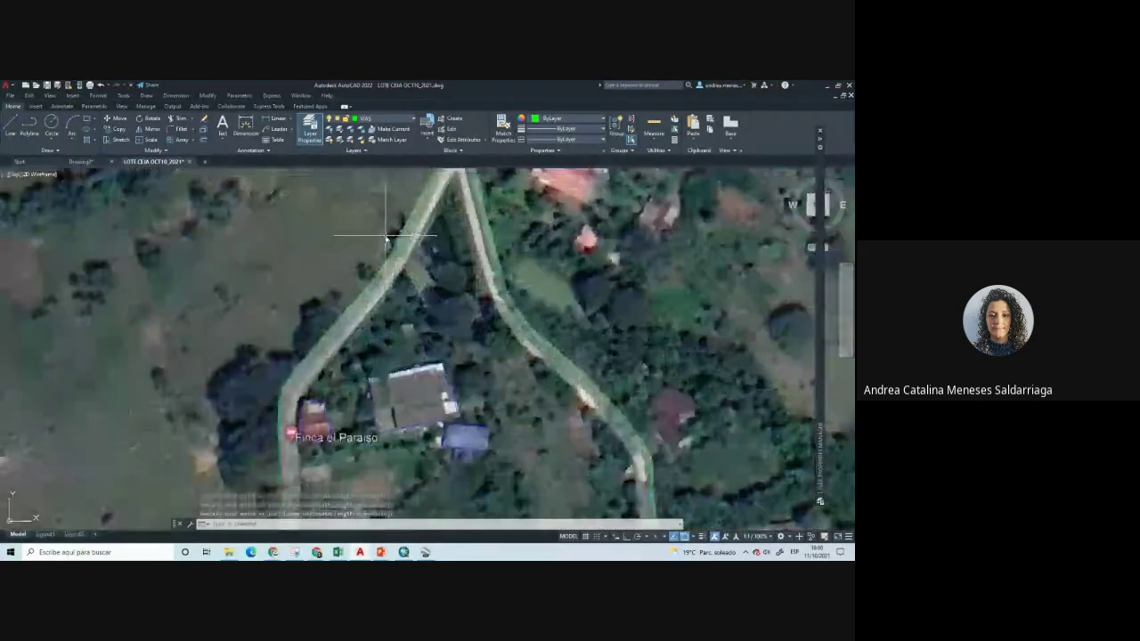
pyautogui.scroll(-5, 386, 239)
pyautogui.scroll(5, 422, 273)
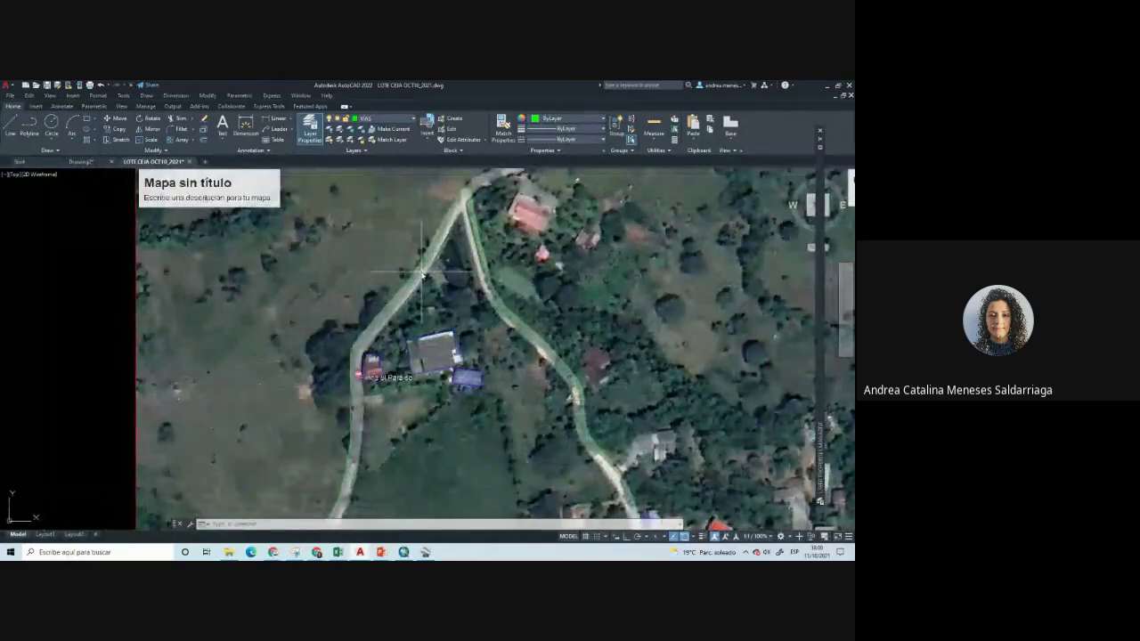
pyautogui.scroll(-2, 422, 274)
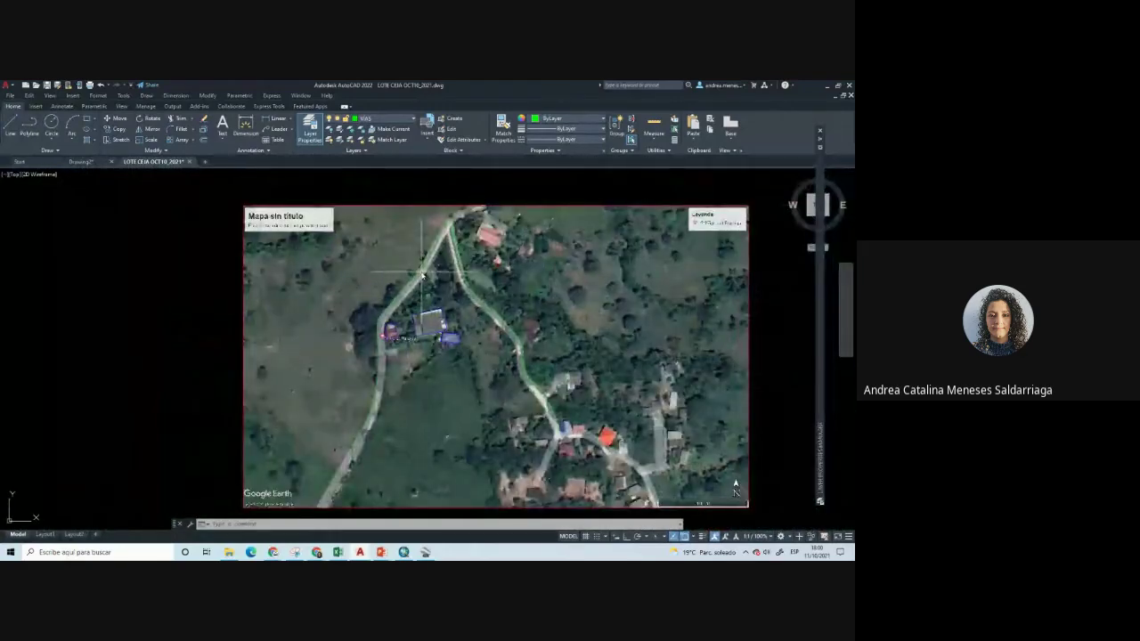
pyautogui.scroll(-2, 422, 274)
pyautogui.moveTo(445, 315); pyautogui.dragTo(400, 283, button='middle')
pyautogui.scroll(2, 401, 283)
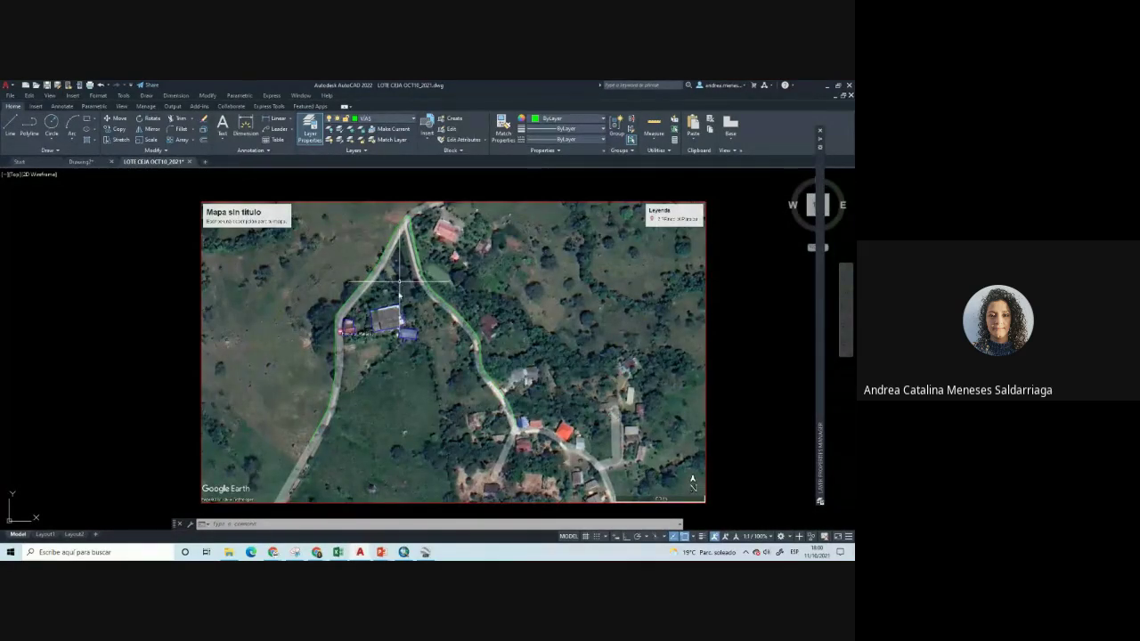
pyautogui.scroll(2, 389, 316)
pyautogui.scroll(2, 316, 337)
pyautogui.scroll(-3, 433, 300)
pyautogui.scroll(-1, 437, 300)
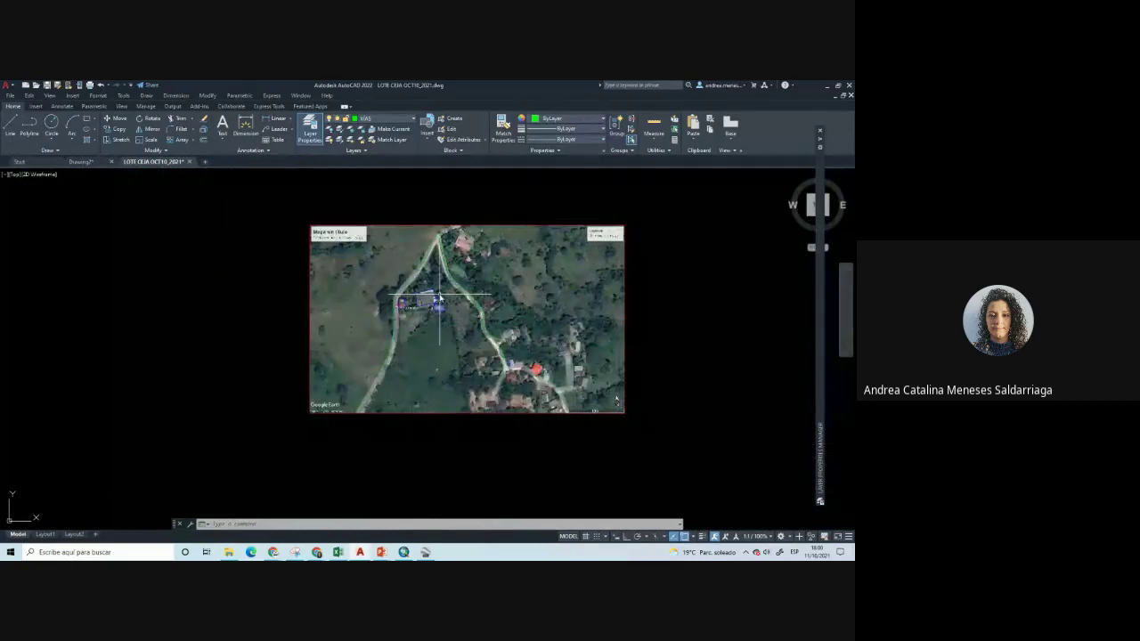
pyautogui.scroll(1, 404, 308)
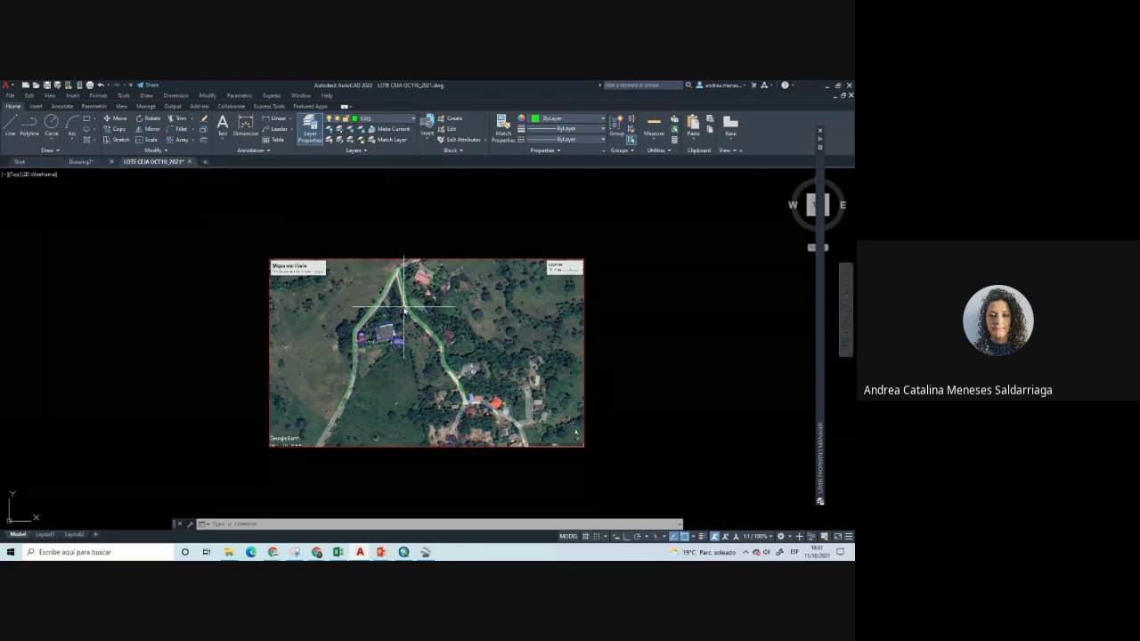
pyautogui.scroll(8, 404, 310)
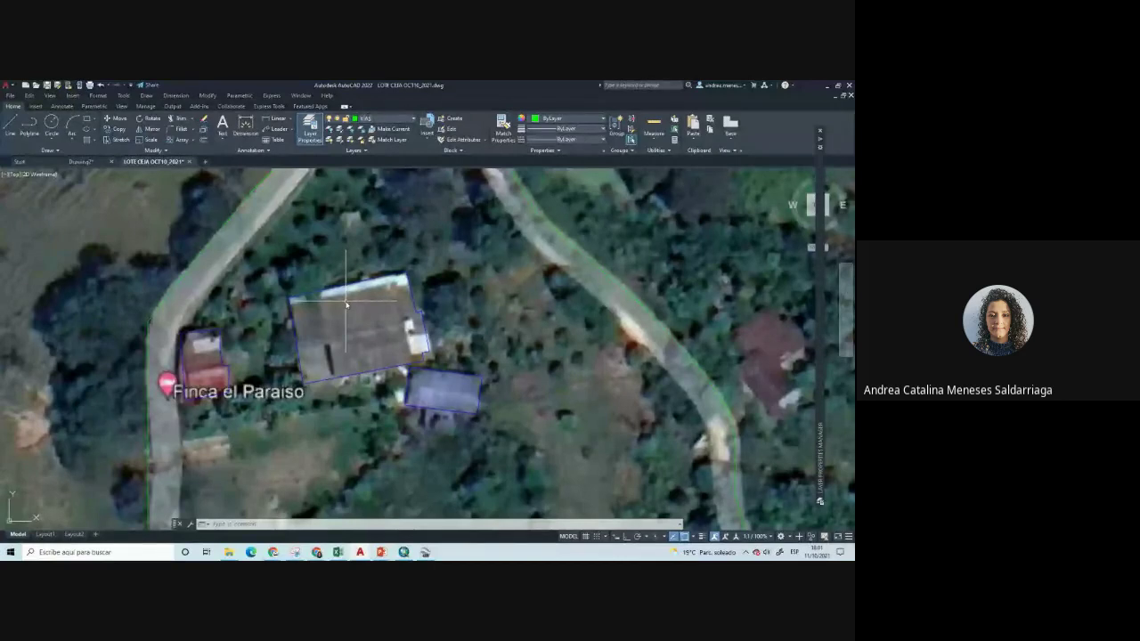
pyautogui.scroll(-2, 365, 289)
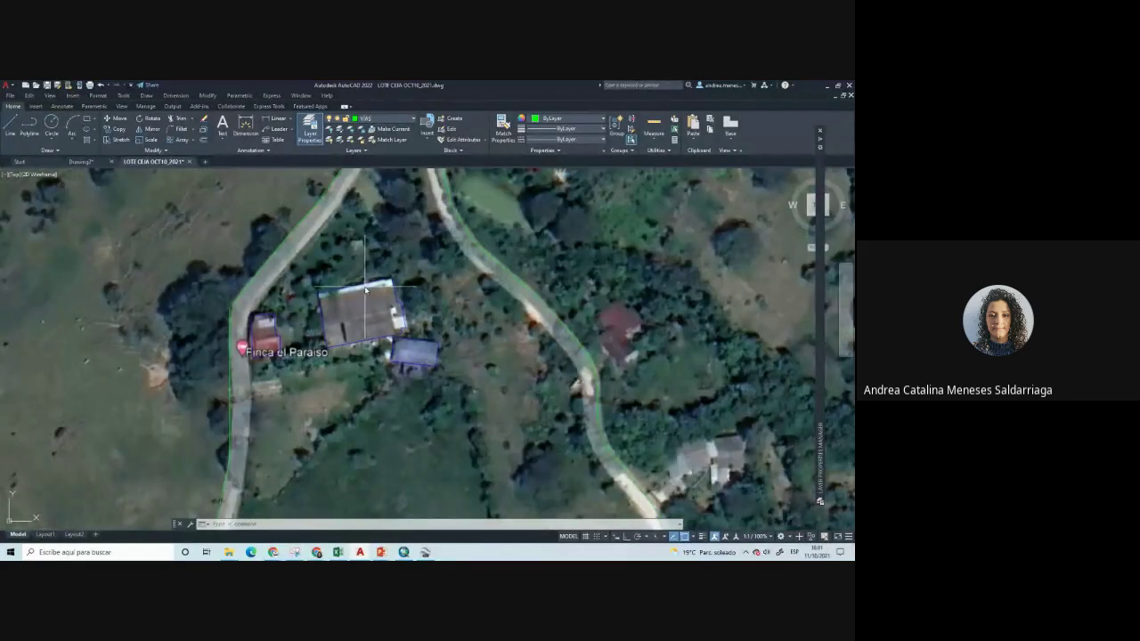
pyautogui.click(12, 108)
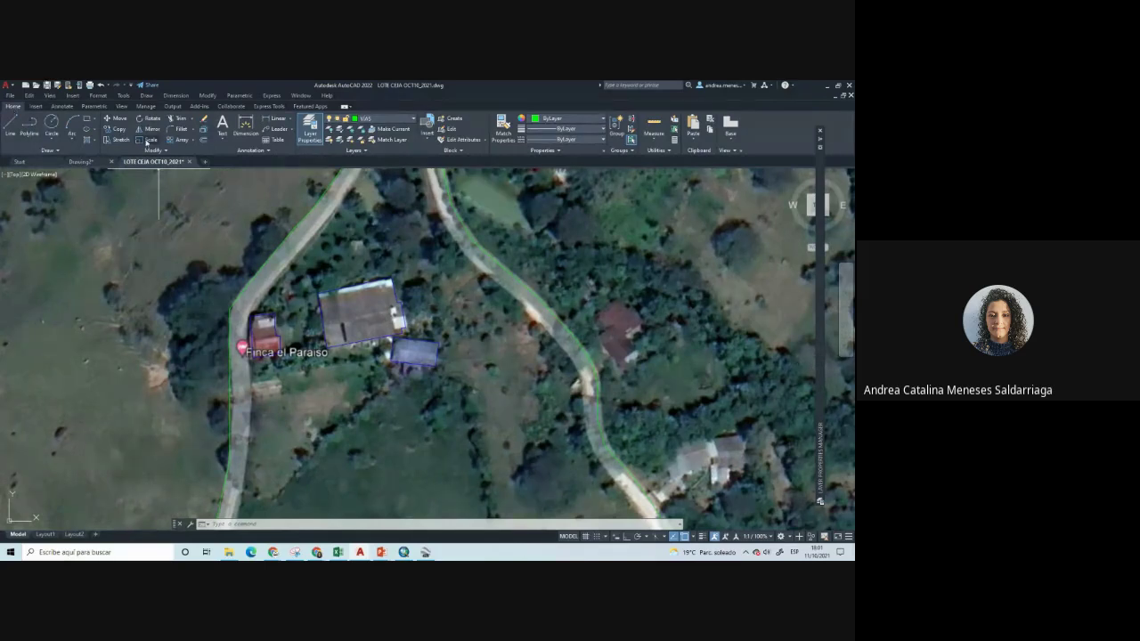
pyautogui.scroll(-5, 453, 294)
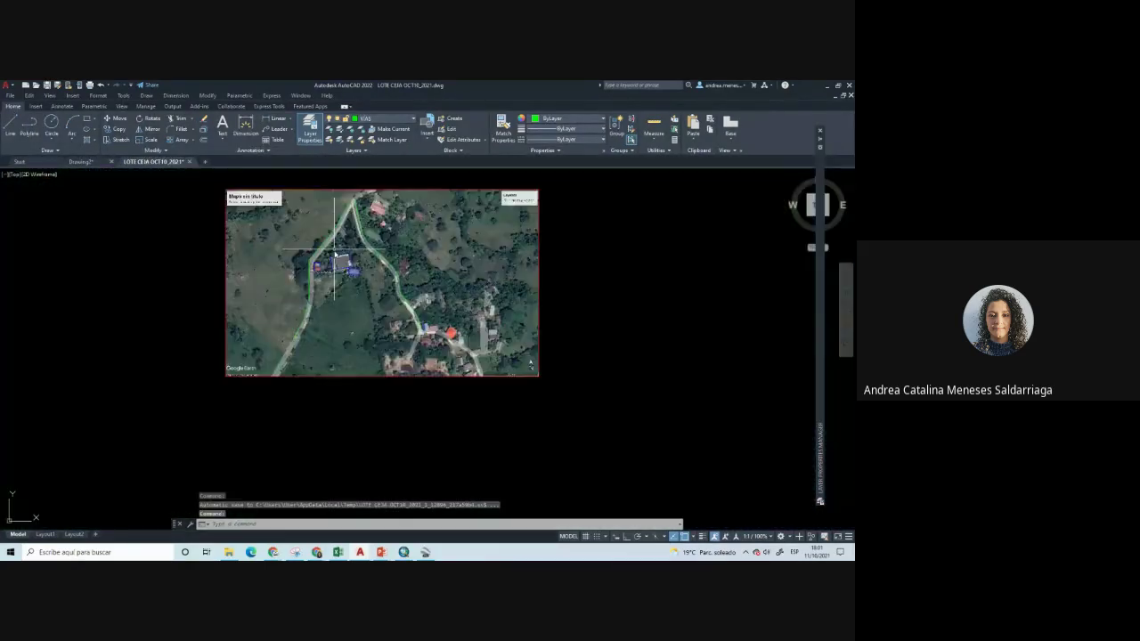
pyautogui.scroll(-2, 452, 294)
pyautogui.moveTo(453, 294); pyautogui.dragTo(374, 321, button='middle')
pyautogui.scroll(2, 406, 325)
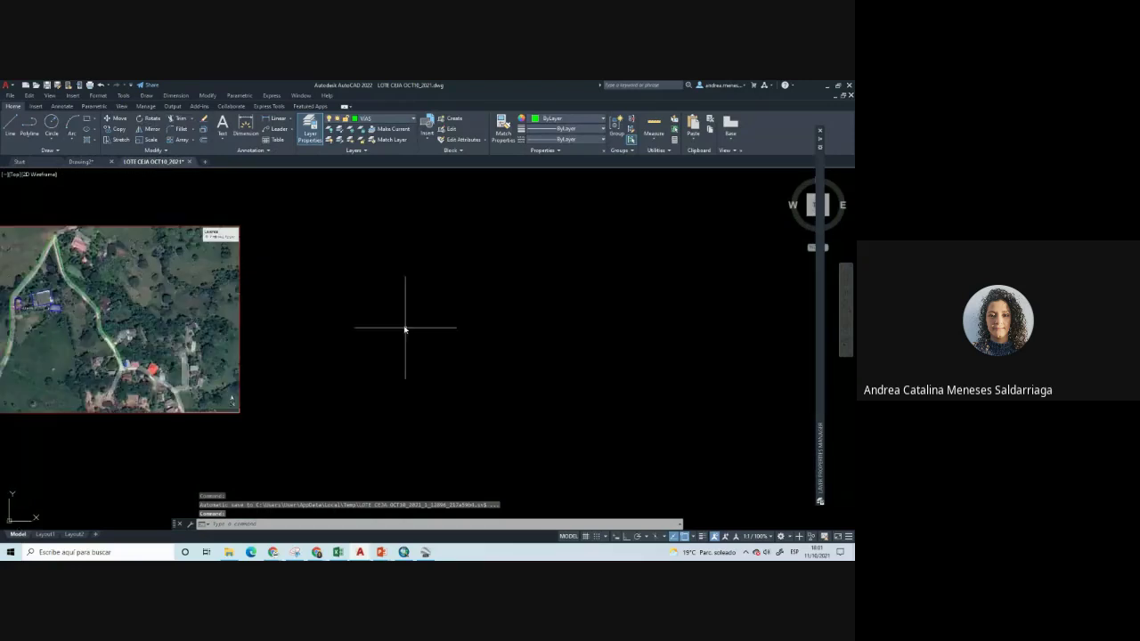
pyautogui.scroll(3, 400, 321)
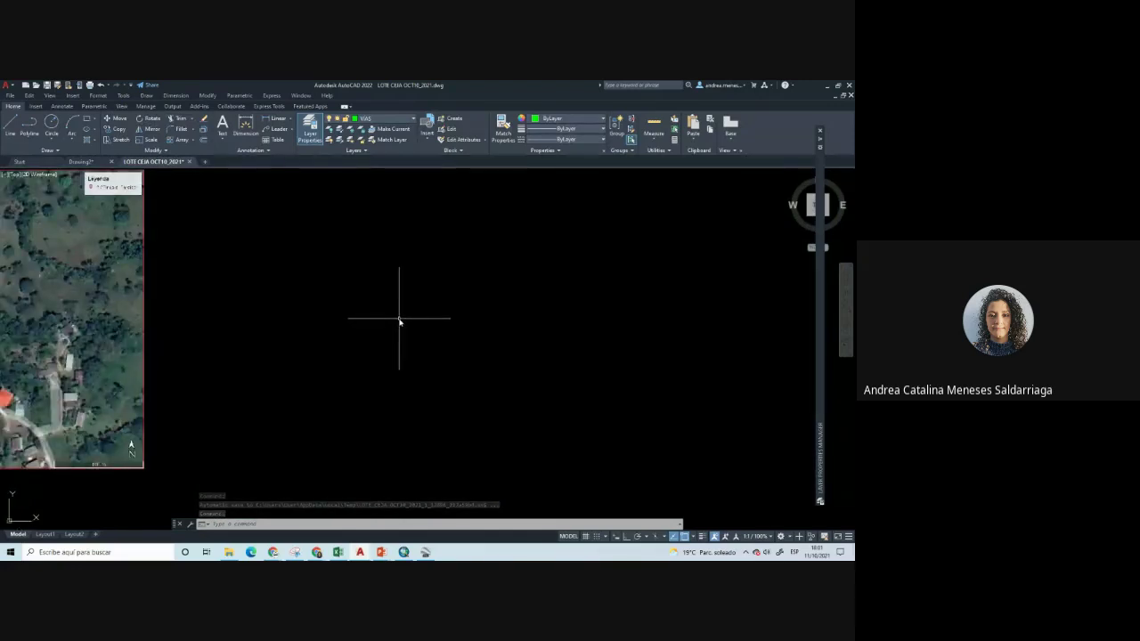
pyautogui.scroll(-3, 241, 351)
# Copy the aerial image straight to the right of the original with Ortho on
pyautogui.click(242, 331)
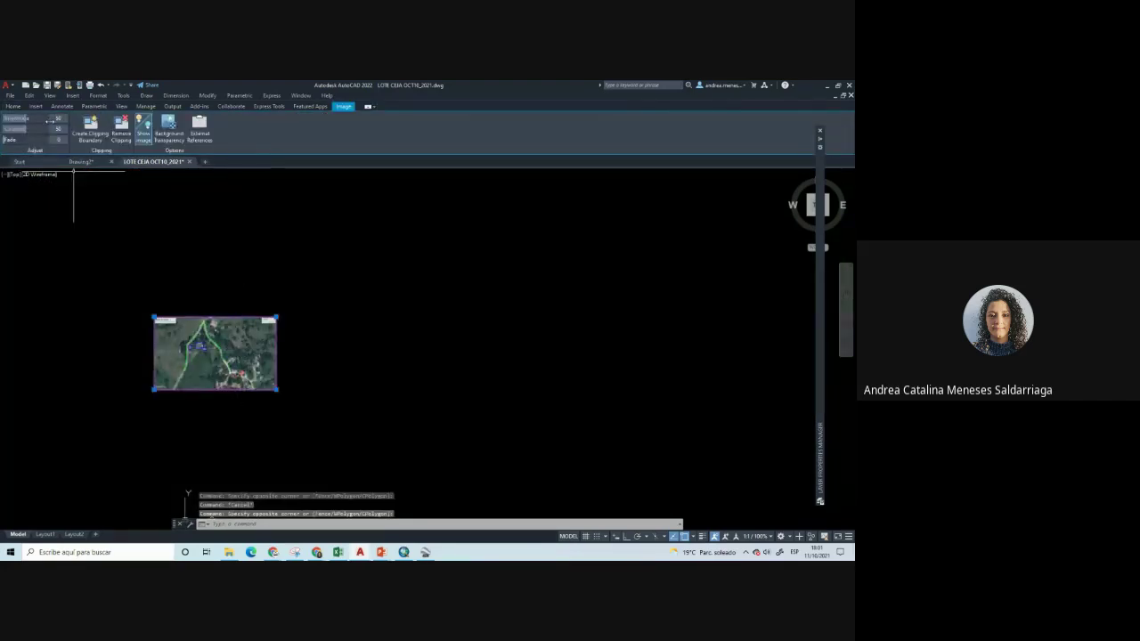
pyautogui.click(13, 106)
pyautogui.click(117, 128)
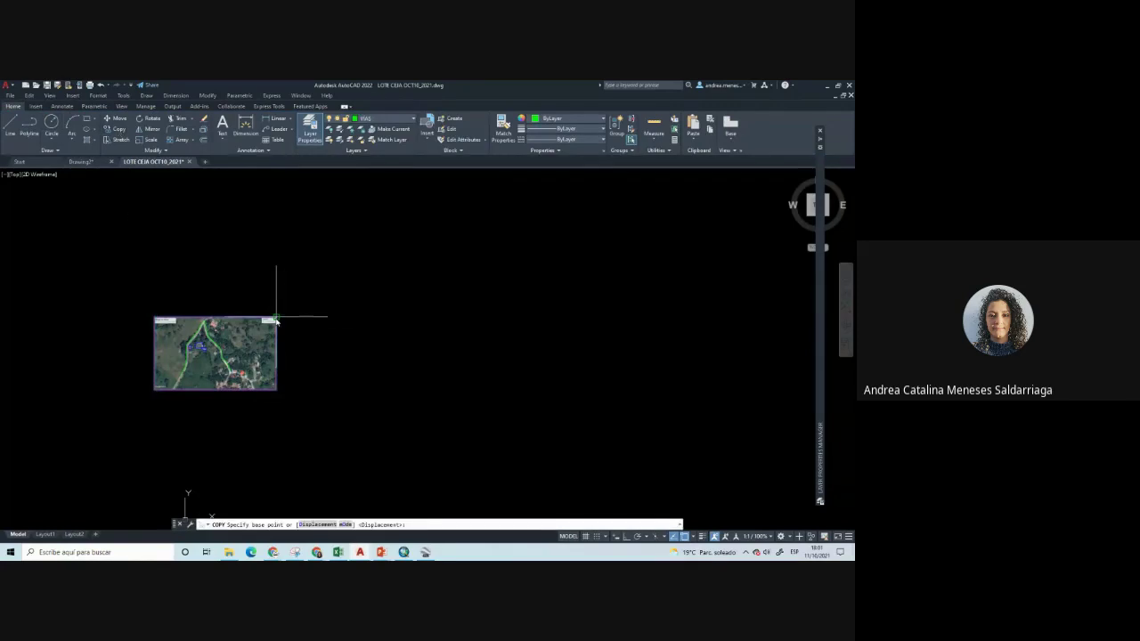
pyautogui.click(276, 317)
pyautogui.press('F8')
pyautogui.click(598, 360)
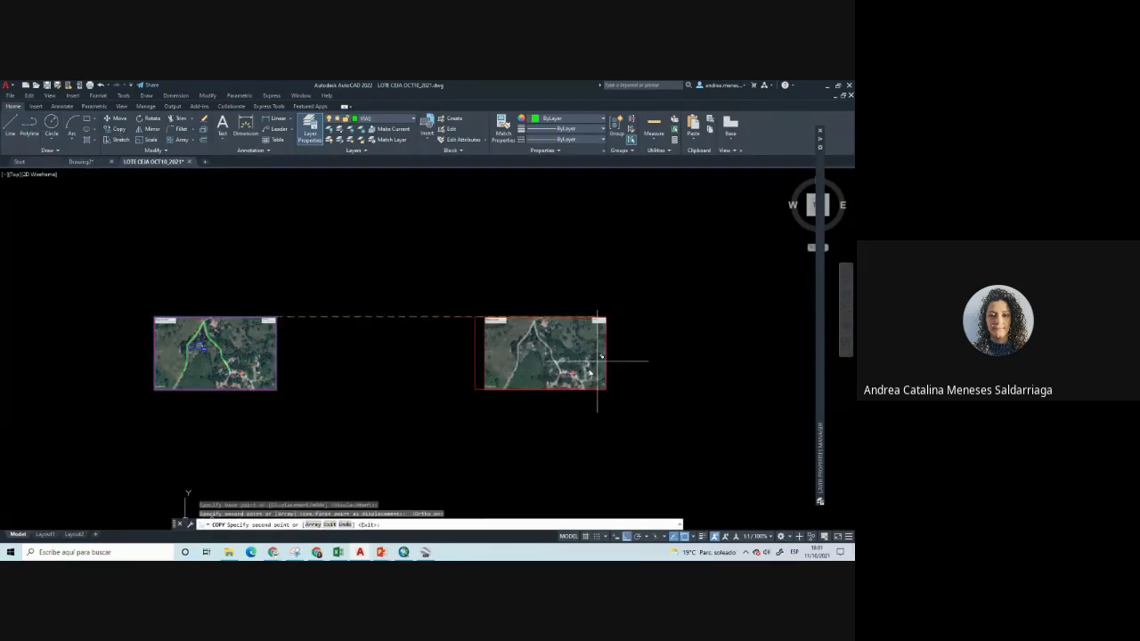
pyautogui.press('Escape')
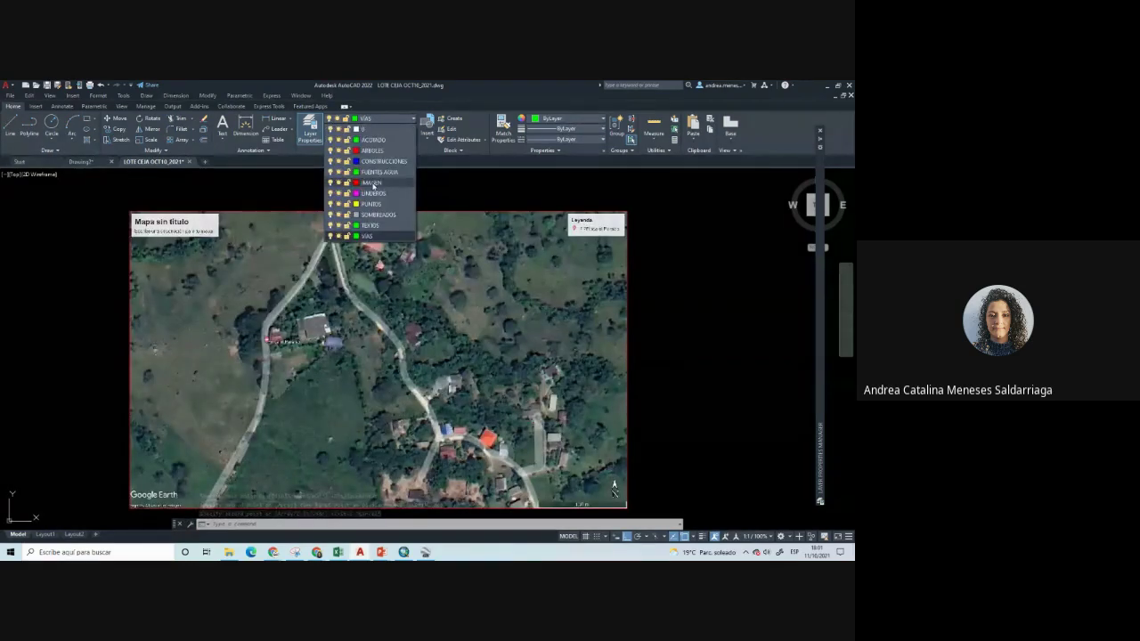
# Make IMAGEN current and draw a PL line along the main house's top roof edge
pyautogui.click(356, 205)
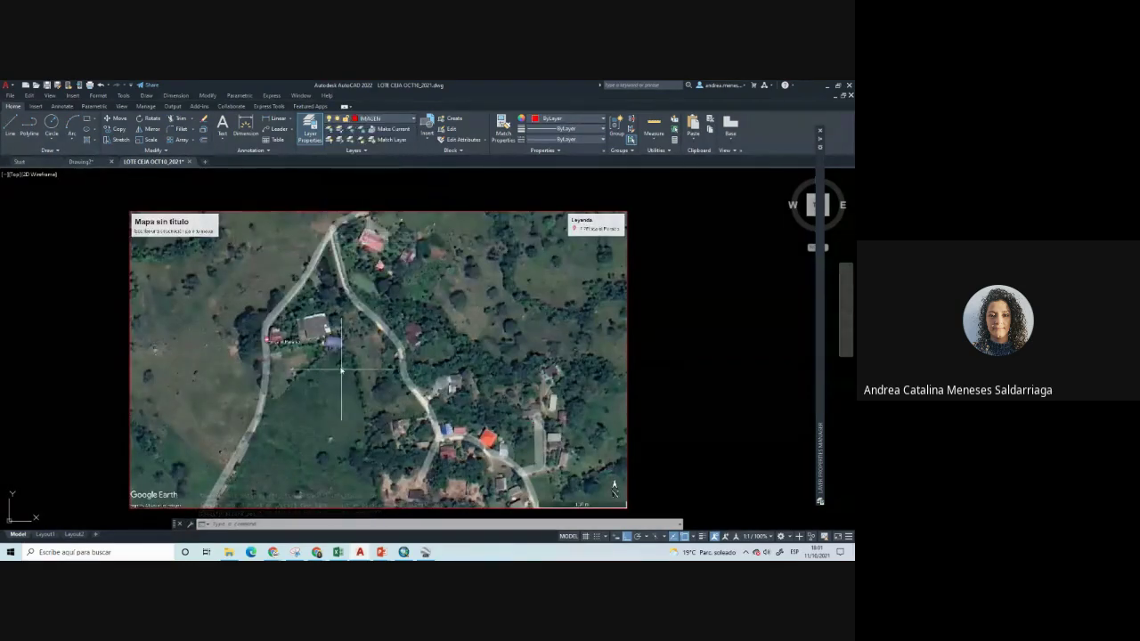
pyautogui.scroll(4, 307, 328)
pyautogui.scroll(2, 307, 328)
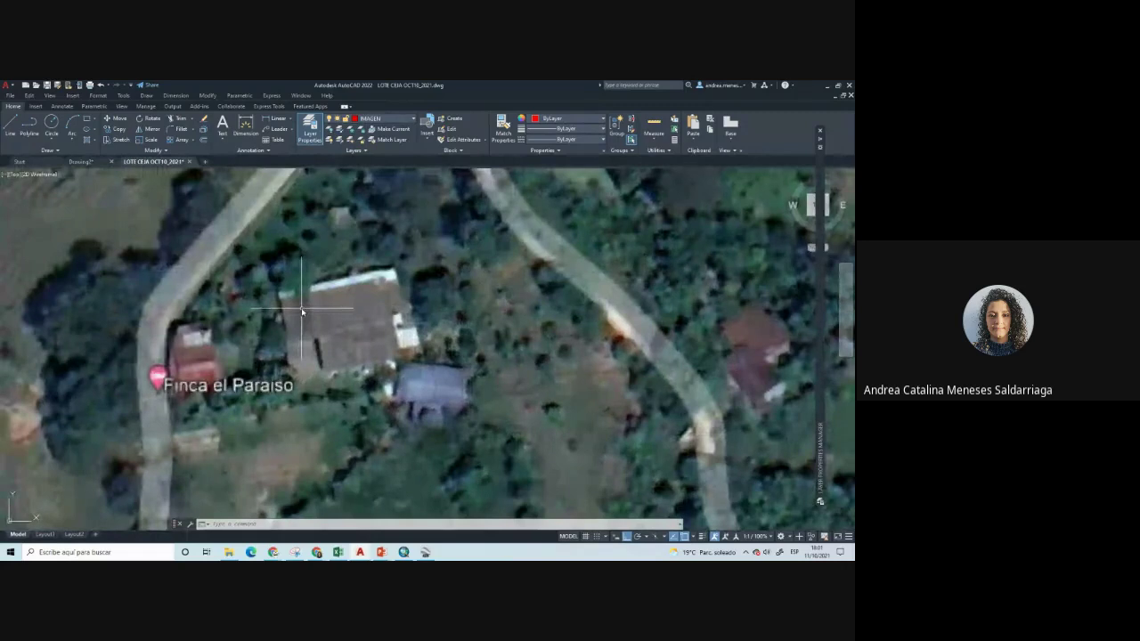
pyautogui.write('pl')
pyautogui.press('Return')
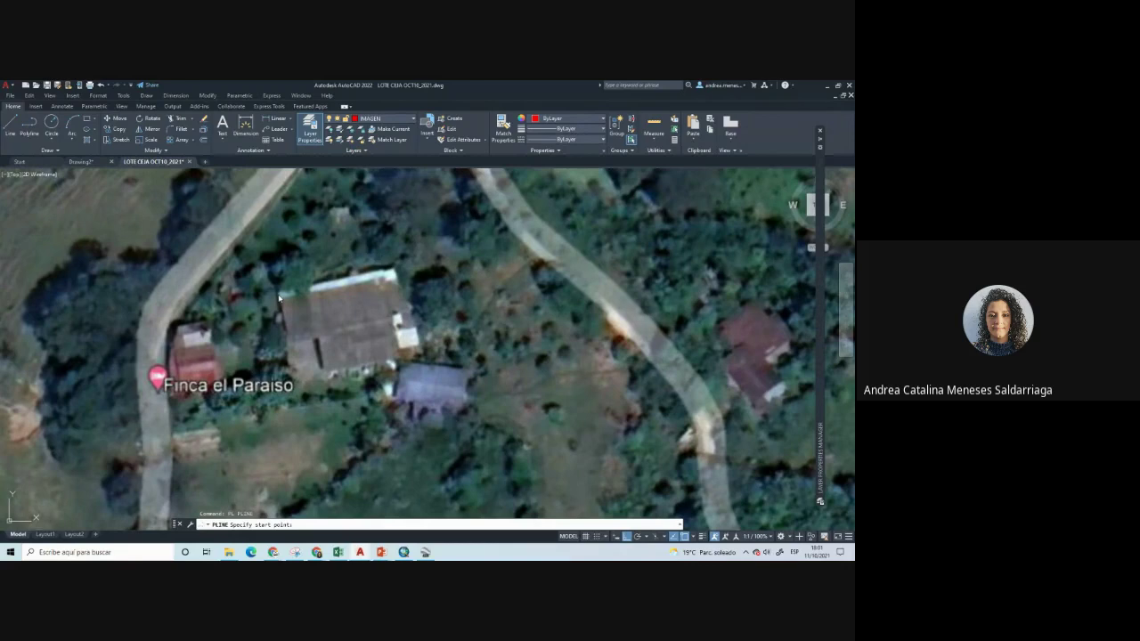
pyautogui.click(279, 295)
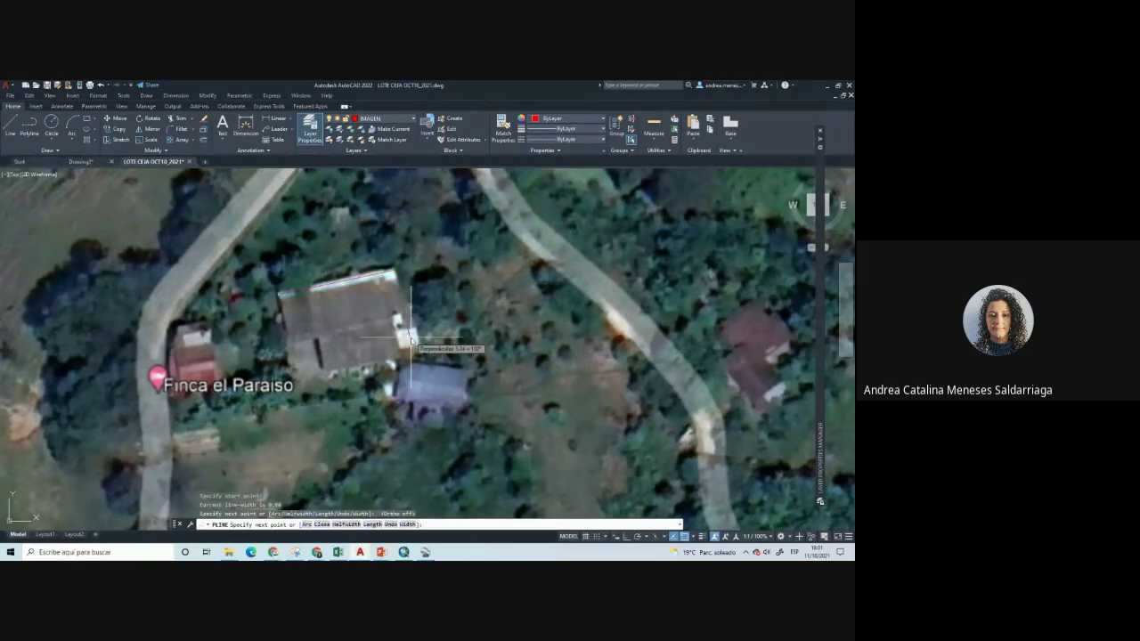
pyautogui.press('Escape')
pyautogui.moveTo(377, 286); pyautogui.dragTo(405, 319, button='middle')
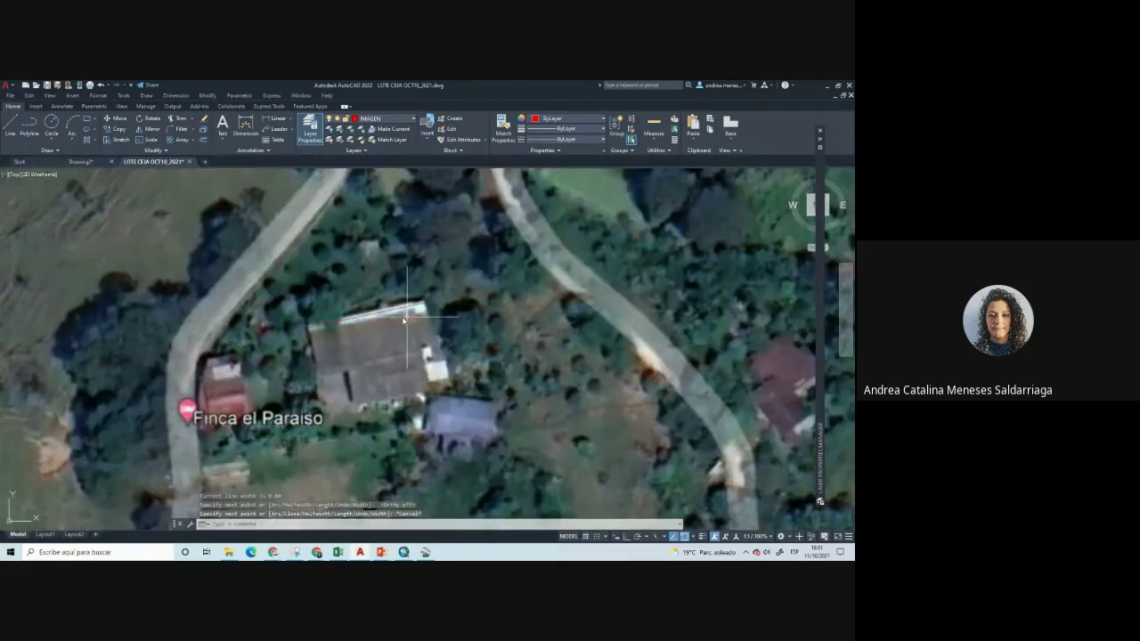
pyautogui.press('Escape')
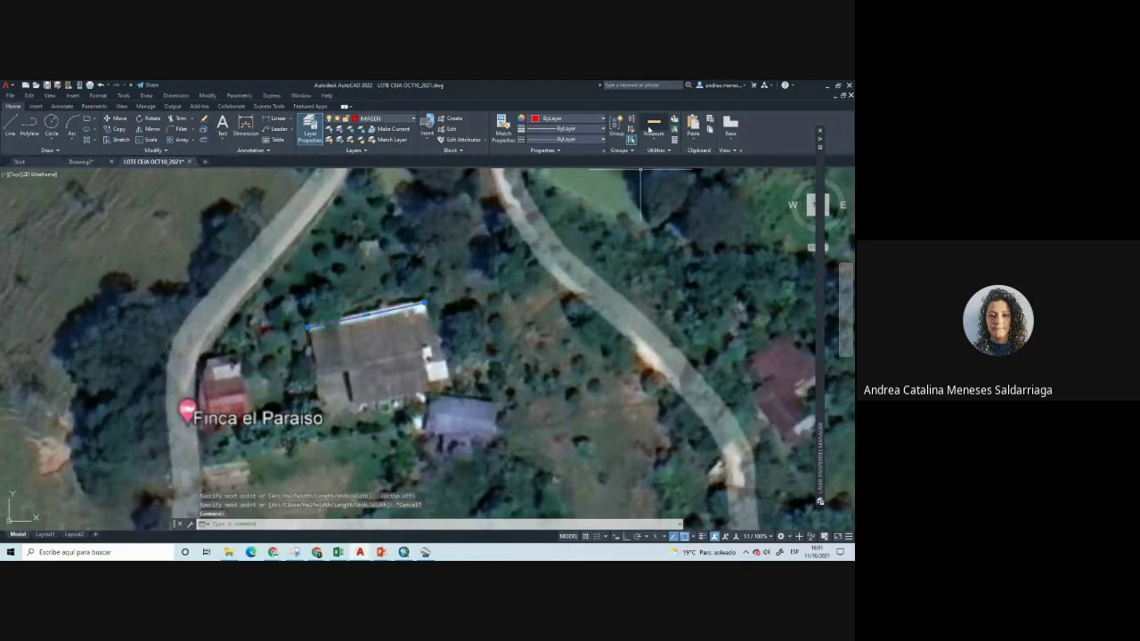
# Quick-measure the roof edge line in the drawing, then switch to Google Earth Pro
pyautogui.click(652, 127)
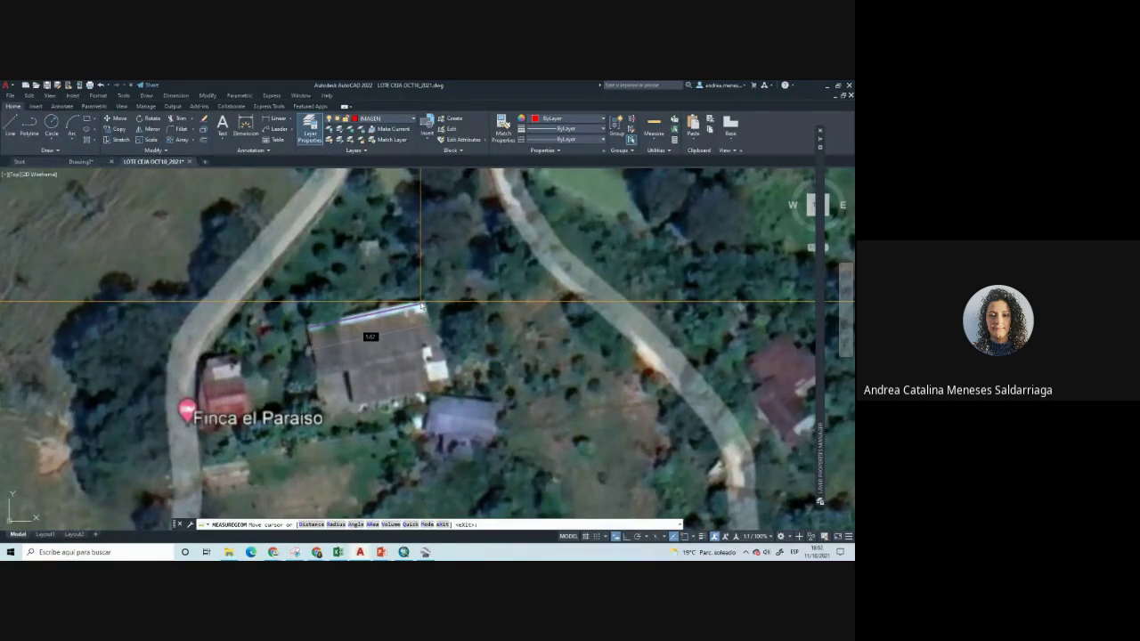
pyautogui.press('Escape')
pyautogui.scroll(-3, 418, 306)
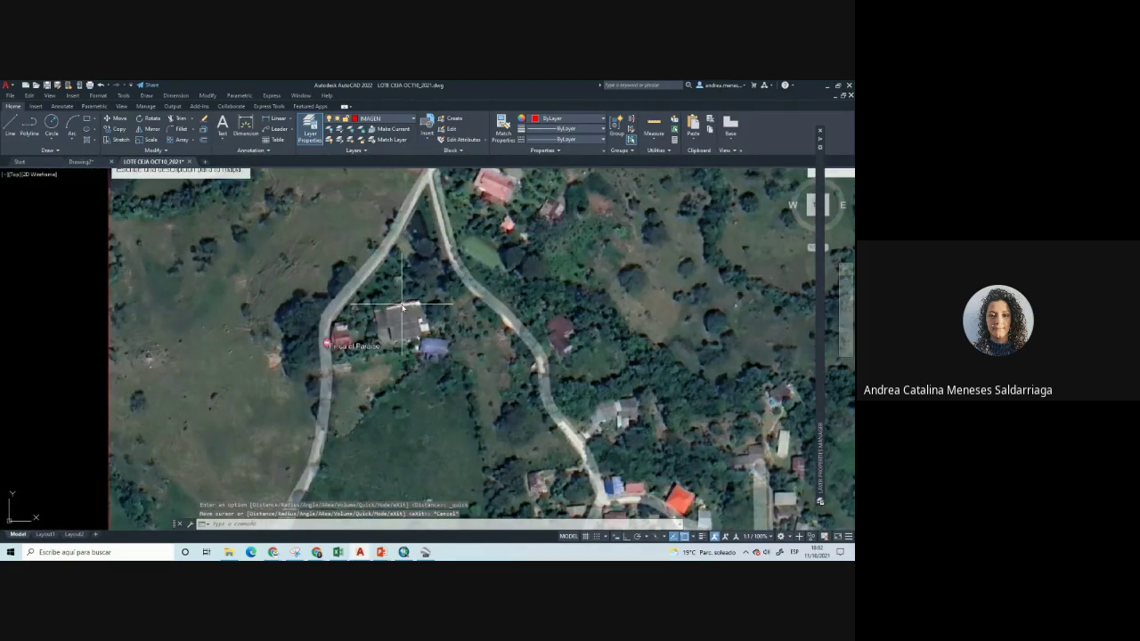
pyautogui.hotkey('alt', 'Tab')
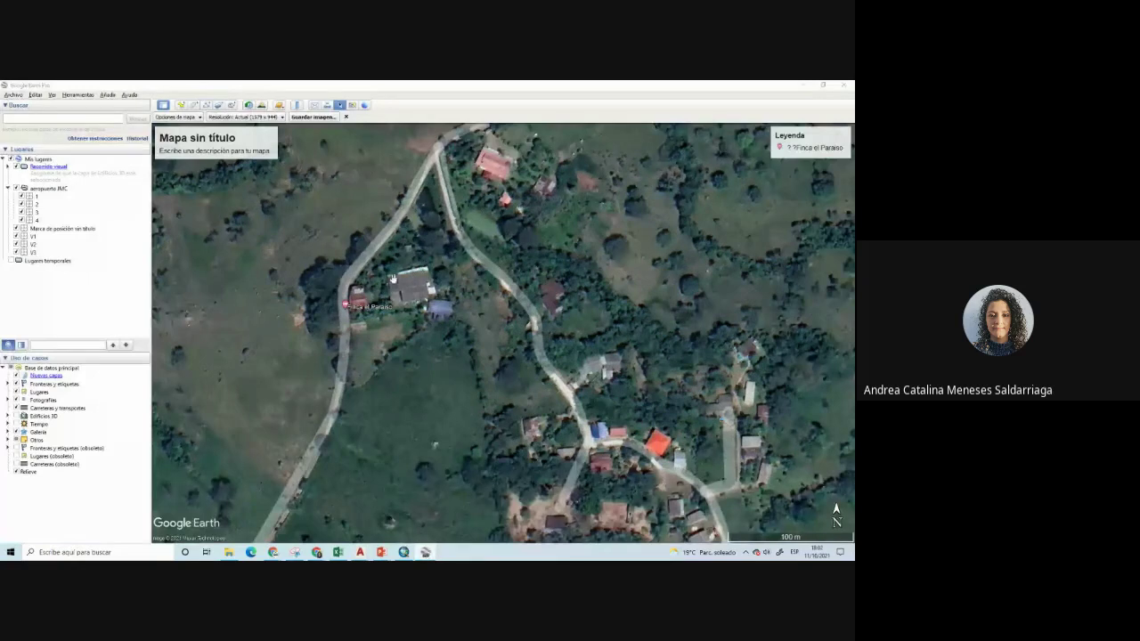
# Measure the main house's top roof edge with the ruler, reading about 30.06 m
pyautogui.scroll(2, 397, 283)
pyautogui.scroll(3, 398, 282)
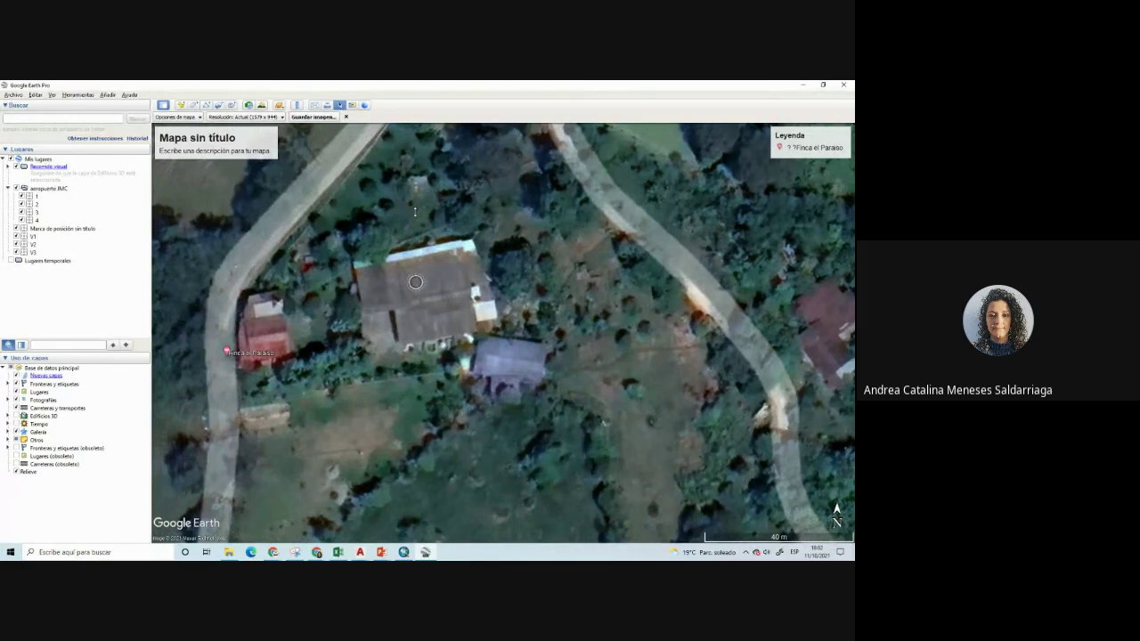
pyautogui.hotkey('ctrl', 'alt', 'r')
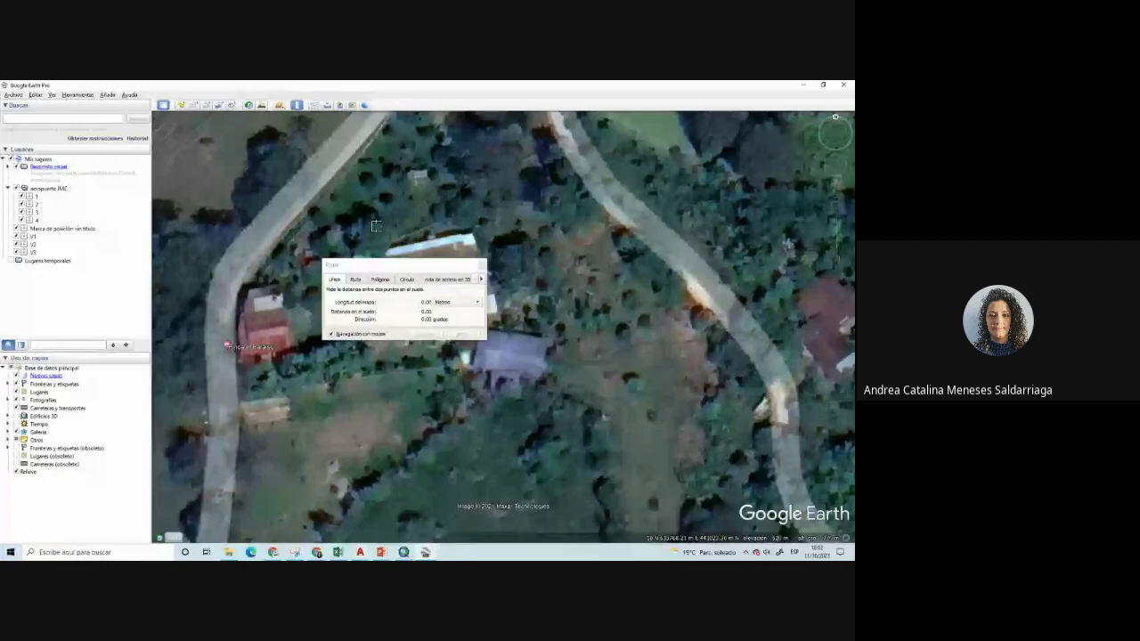
pyautogui.moveTo(356, 264); pyautogui.dragTo(374, 366)
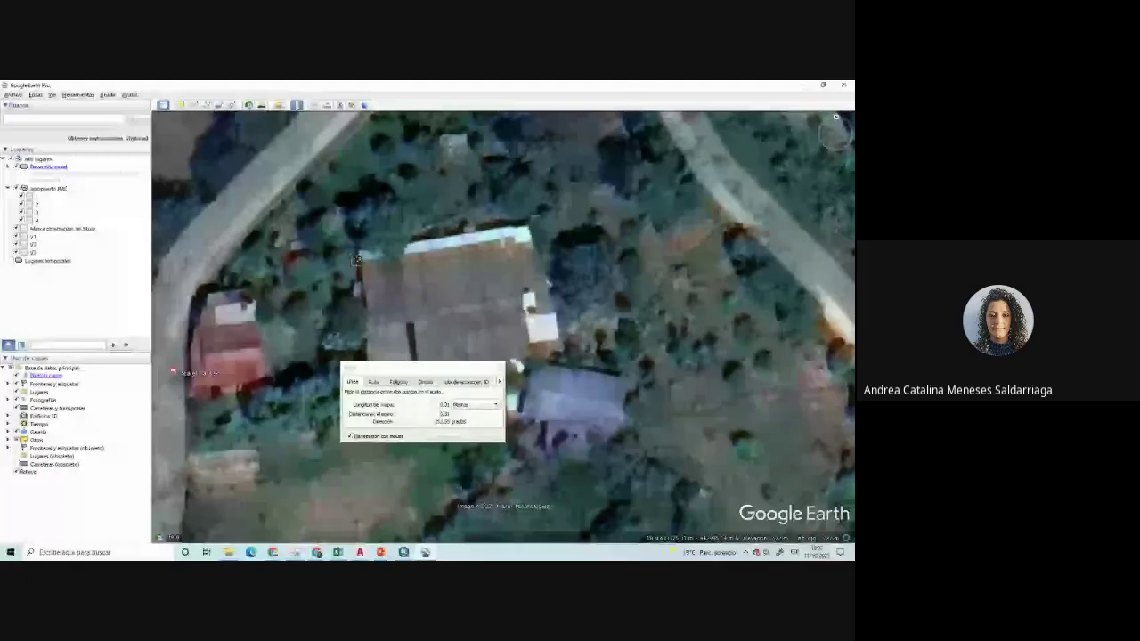
pyautogui.click(356, 260)
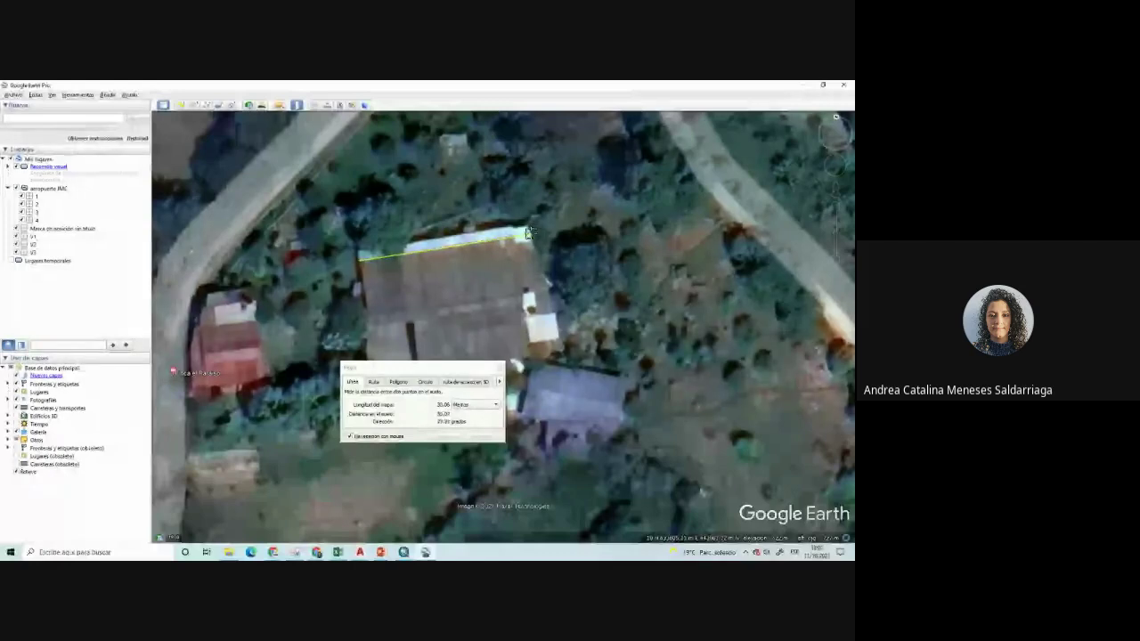
pyautogui.click(526, 232)
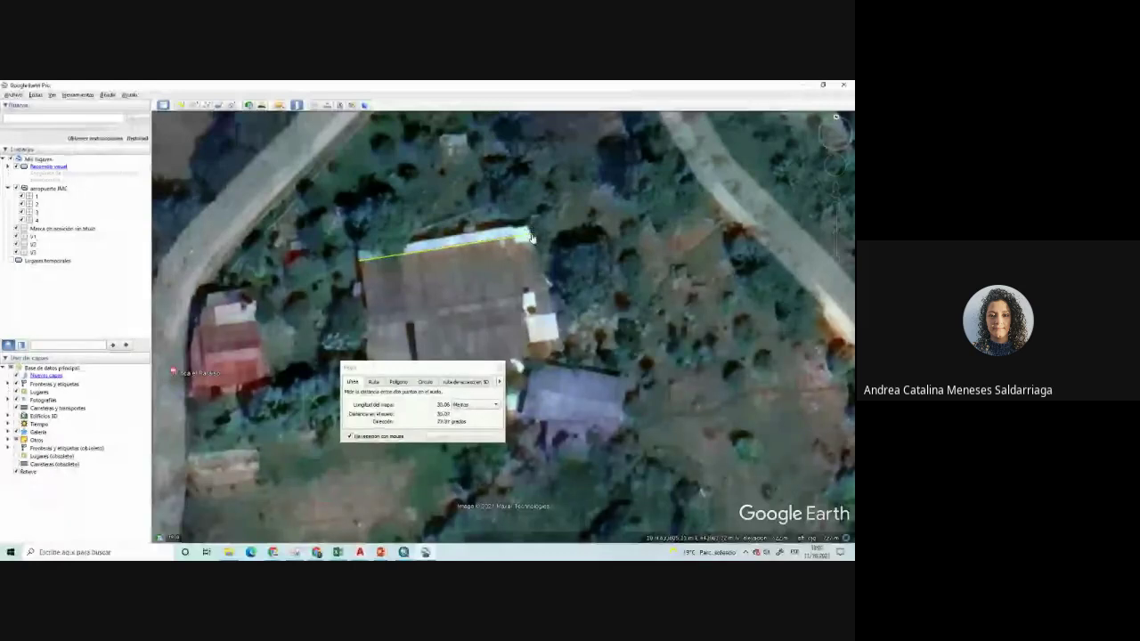
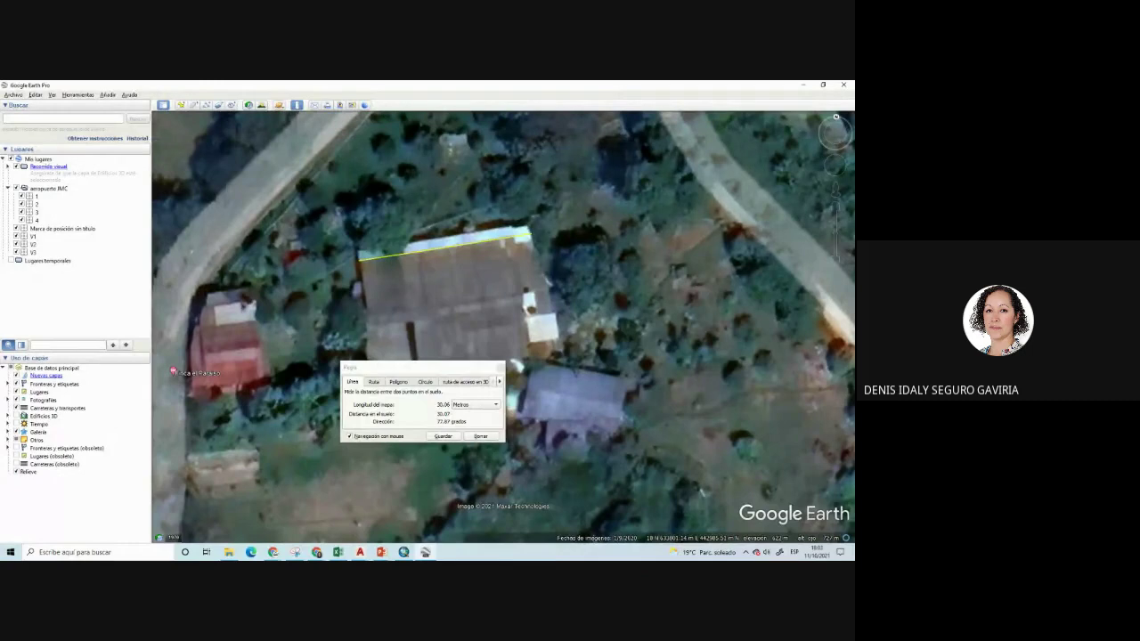
# Drag the Google Earth ruler window to the upper left, clear of the measured 30.06 m roof edge
pyautogui.hotkey('alt', 'Tab')
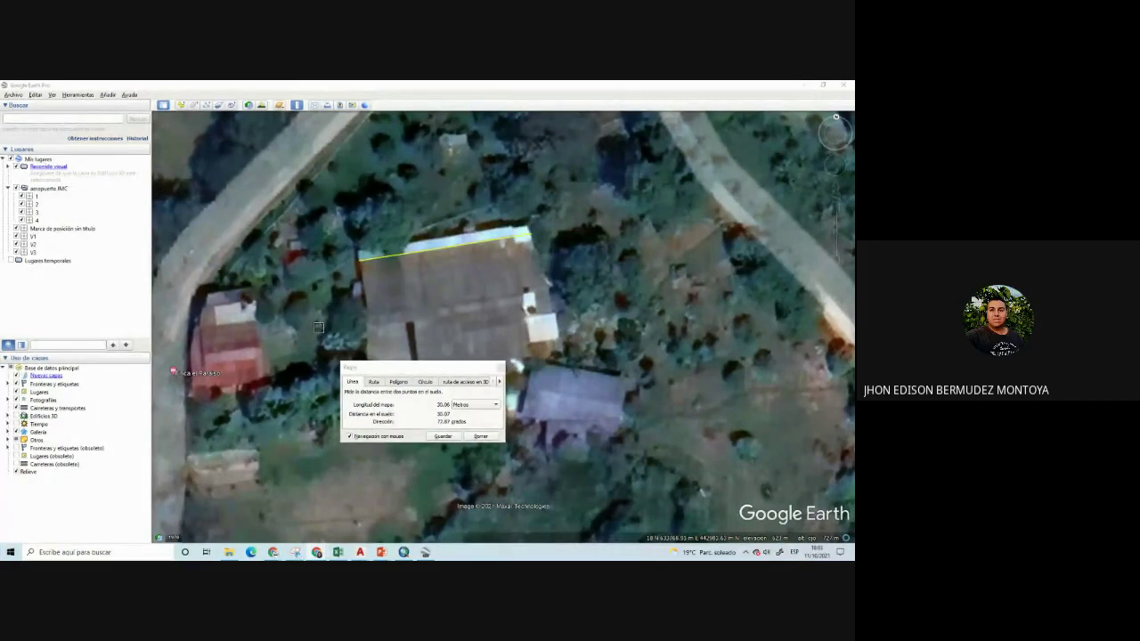
pyautogui.moveTo(367, 371); pyautogui.dragTo(215, 181)
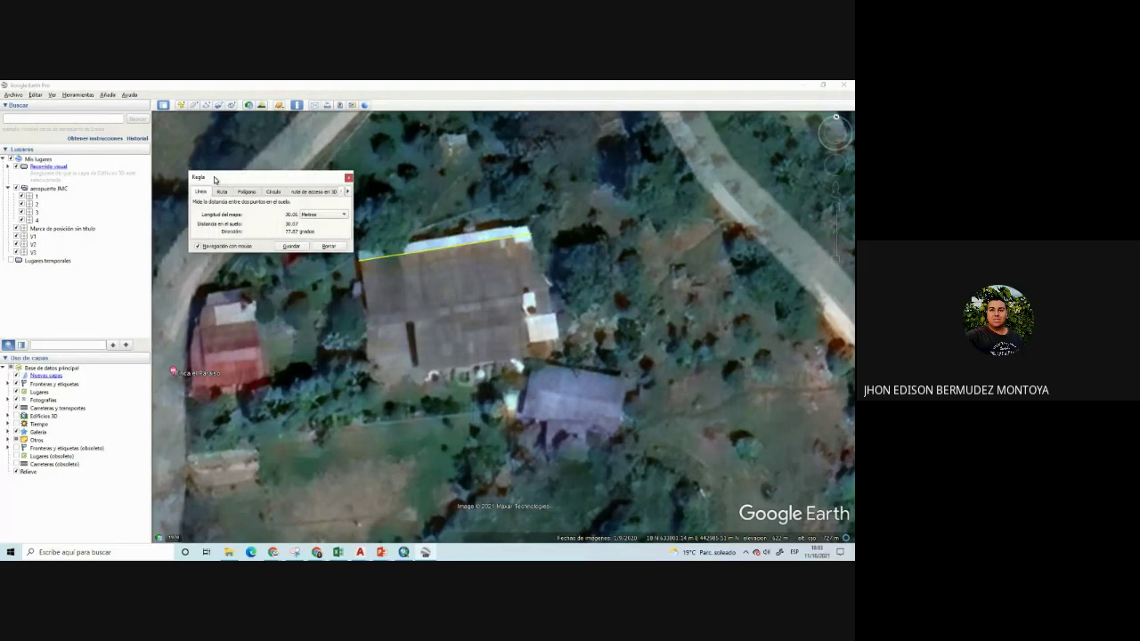
pyautogui.moveTo(214, 180); pyautogui.dragTo(288, 158)
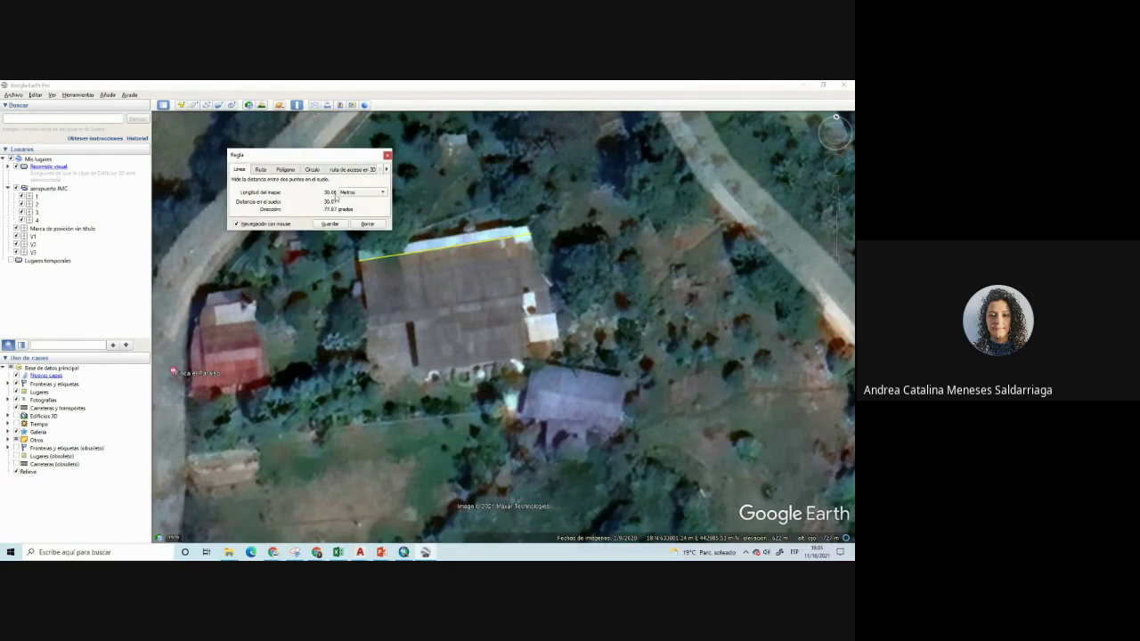
pyautogui.click(360, 553)
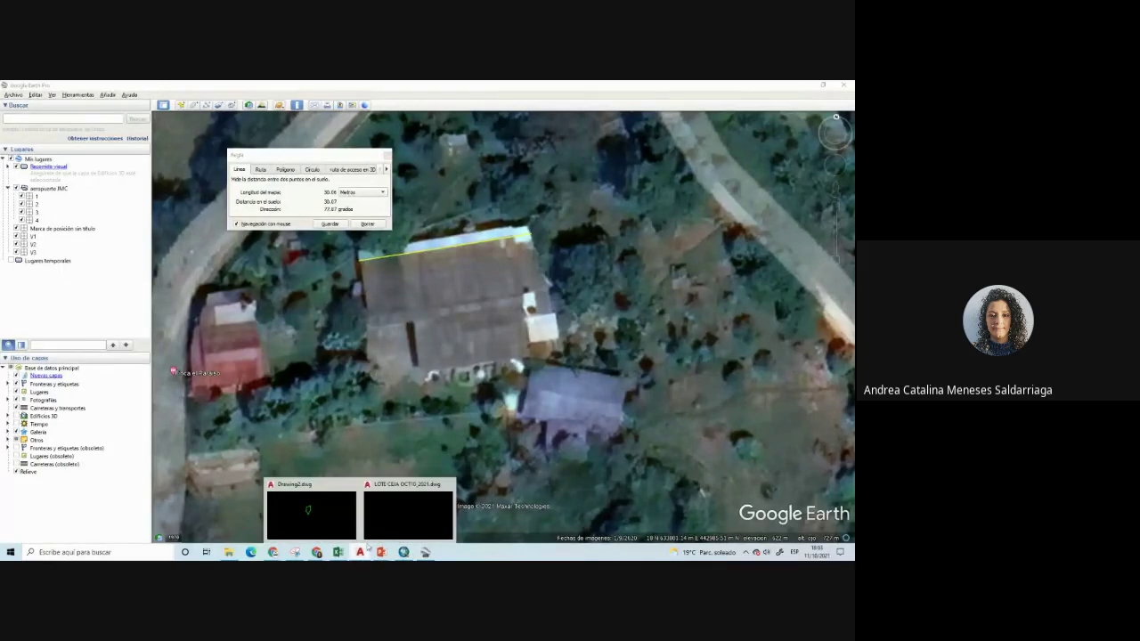
# Maximize the LOTE CEJA OCT10_2021 drawing and start a rectangle beside the aerial image
pyautogui.click(405, 512)
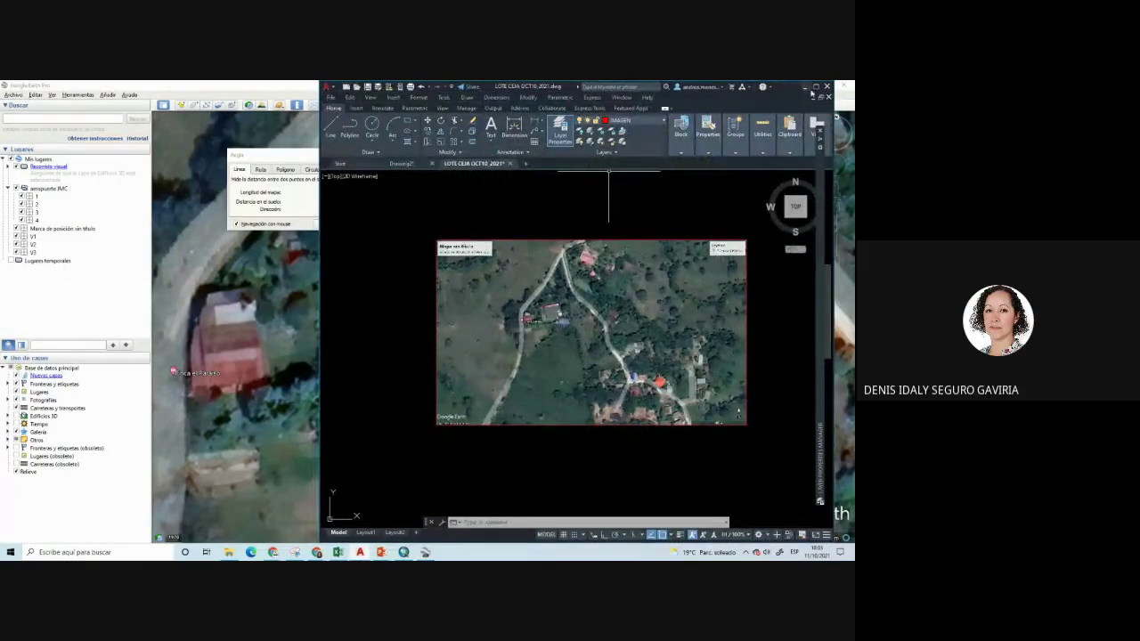
pyautogui.click(811, 90)
pyautogui.scroll(5, 458, 305)
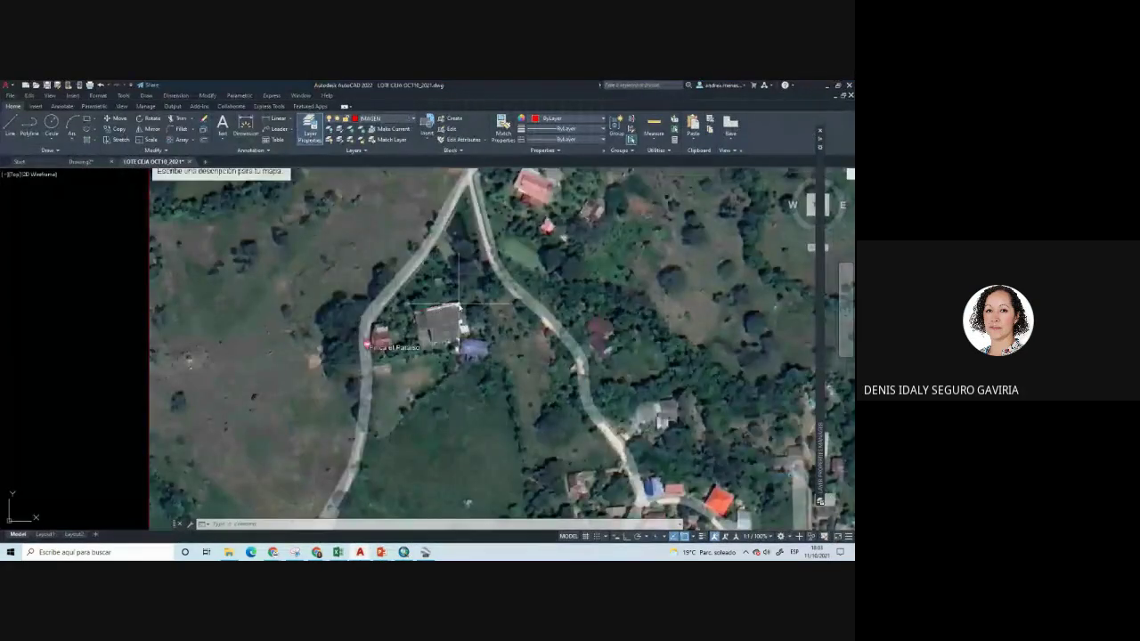
pyautogui.scroll(-5, 346, 257)
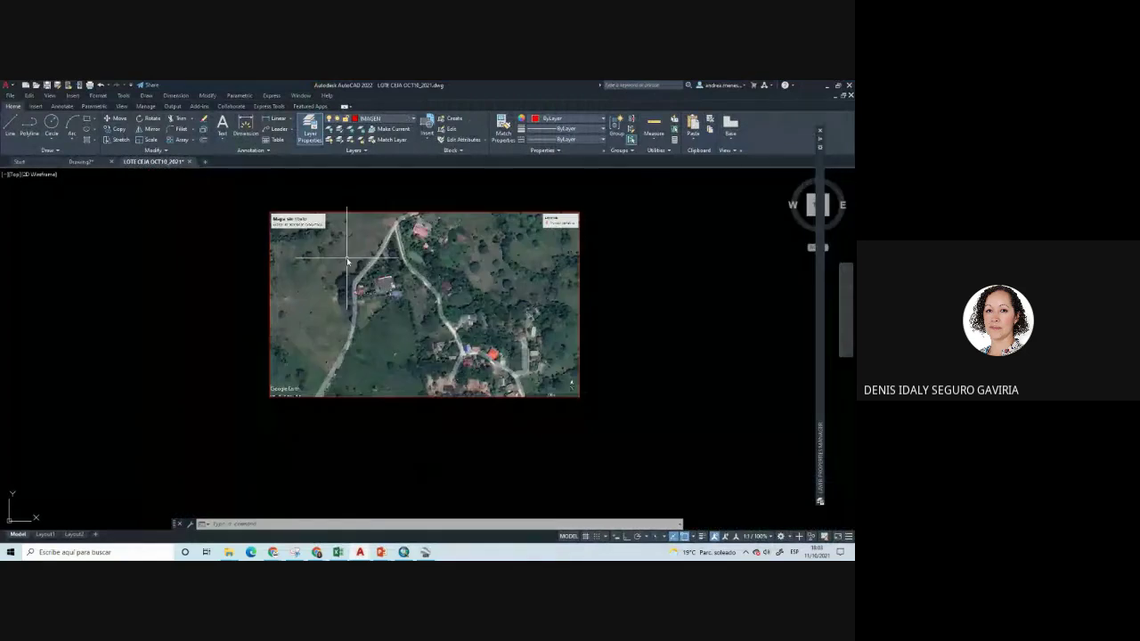
pyautogui.moveTo(346, 257); pyautogui.dragTo(154, 286, button='middle')
pyautogui.write('rec')
pyautogui.press('Return')
pyautogui.click(503, 309)
# Draw a vertical polyline with Ortho on beside the red rectangle
pyautogui.write('pl')
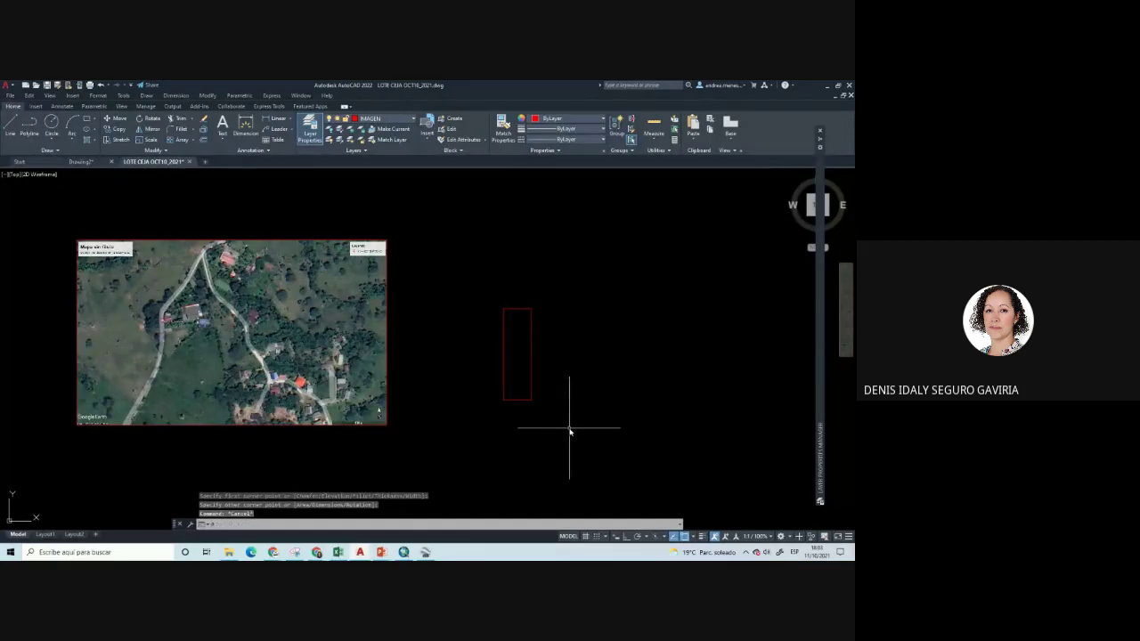
pyautogui.press('Return')
pyautogui.click(613, 371)
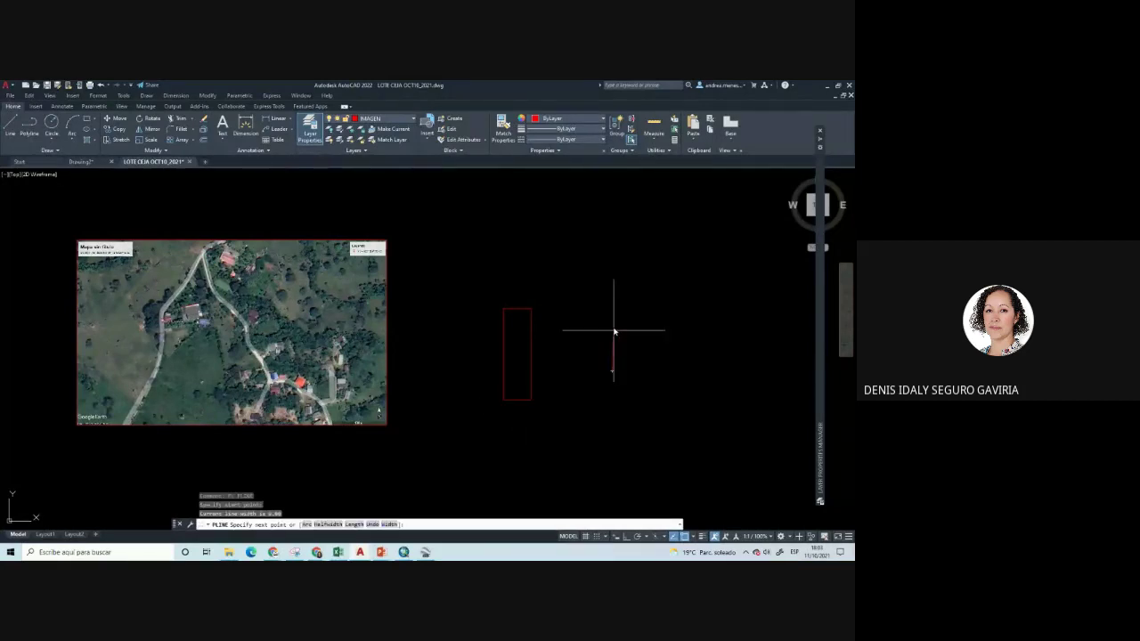
pyautogui.press('F8')
pyautogui.click(610, 241)
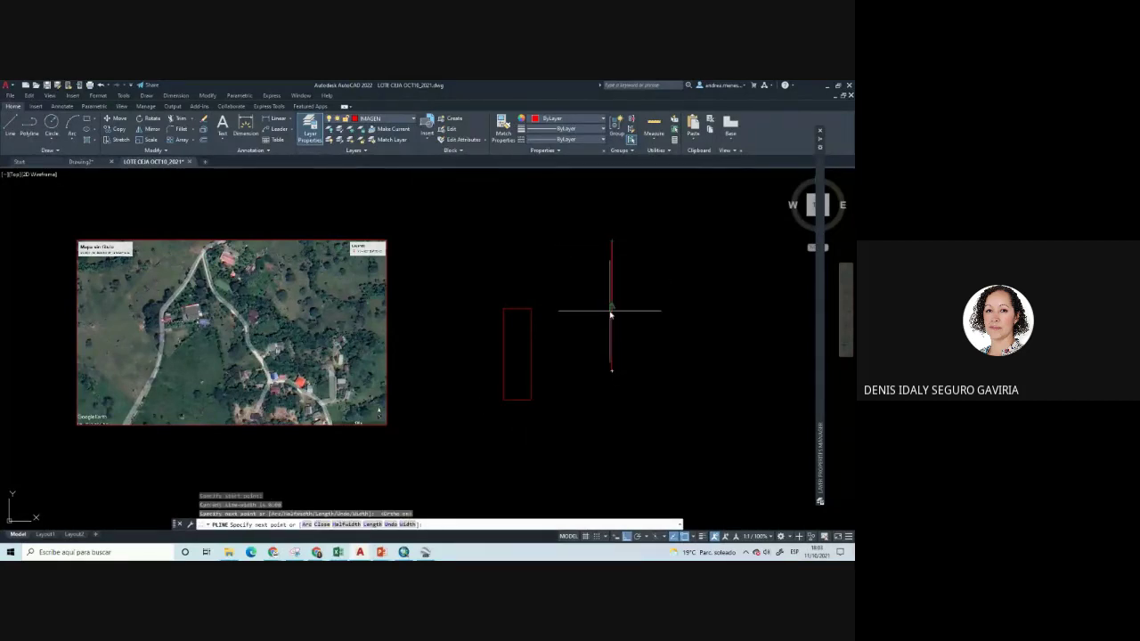
pyautogui.press('Escape')
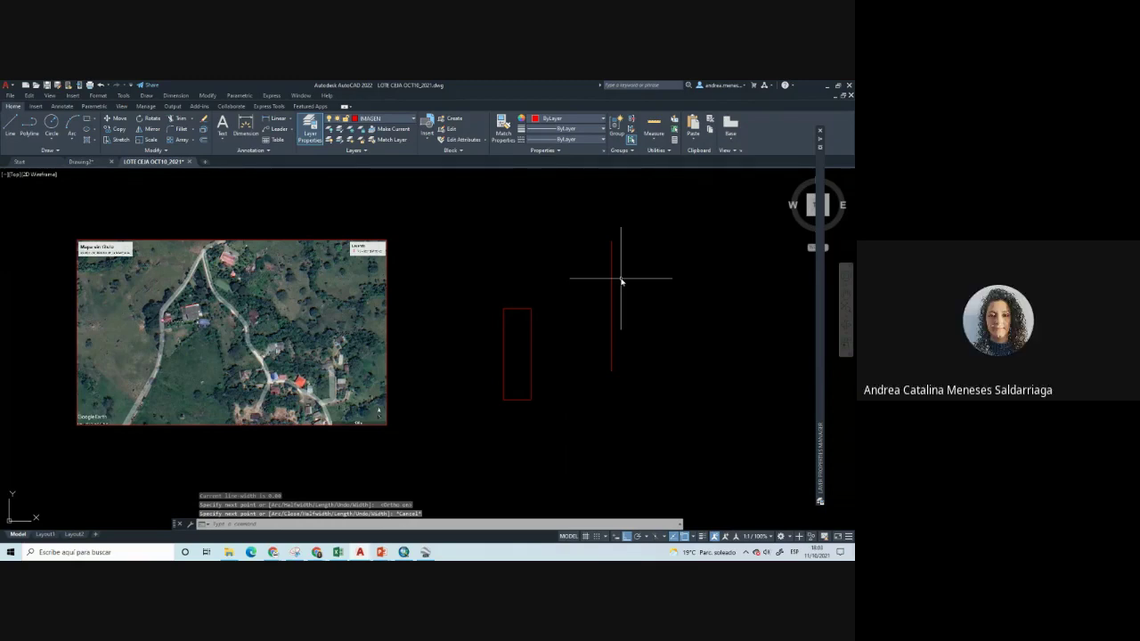
# Select the vertical polyline and start moving it from a picked base point
pyautogui.moveTo(621, 282); pyautogui.dragTo(604, 258, button='middle')
pyautogui.click(595, 356)
pyautogui.write('m')
pyautogui.press('Return')
pyautogui.click(594, 347)
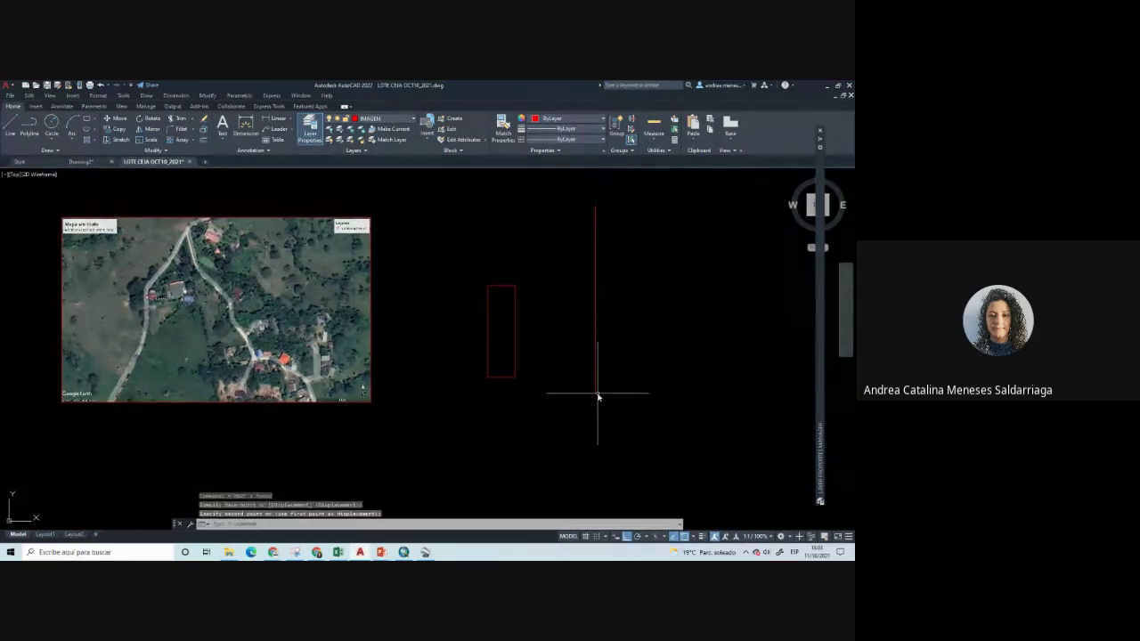
pyautogui.scroll(-4, 585, 402)
pyautogui.scroll(4, 449, 396)
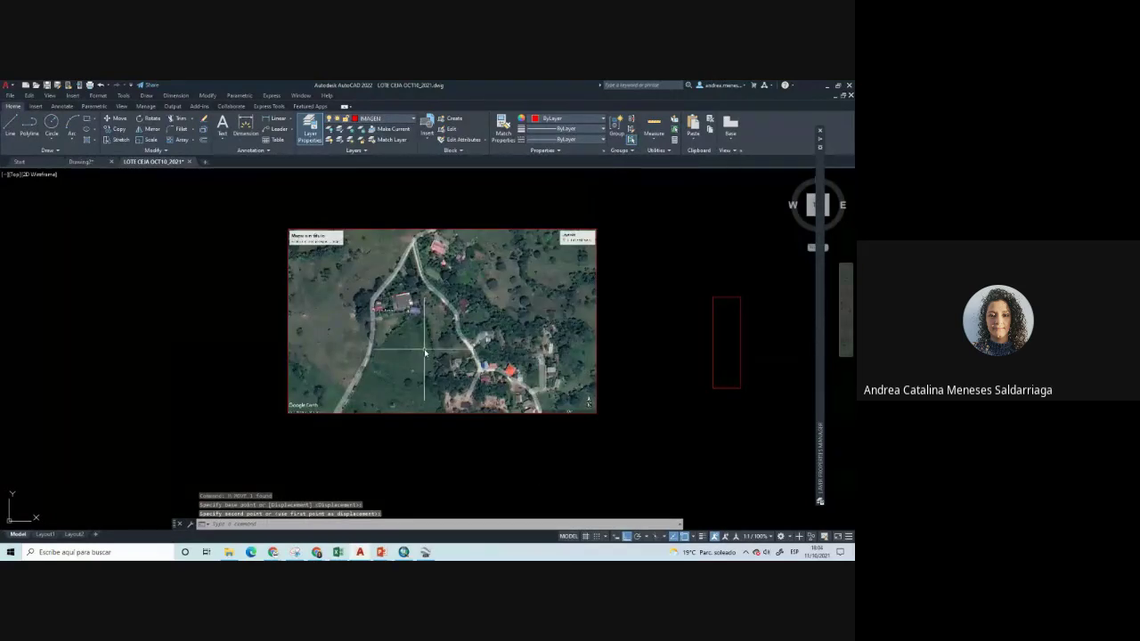
pyautogui.scroll(2, 421, 316)
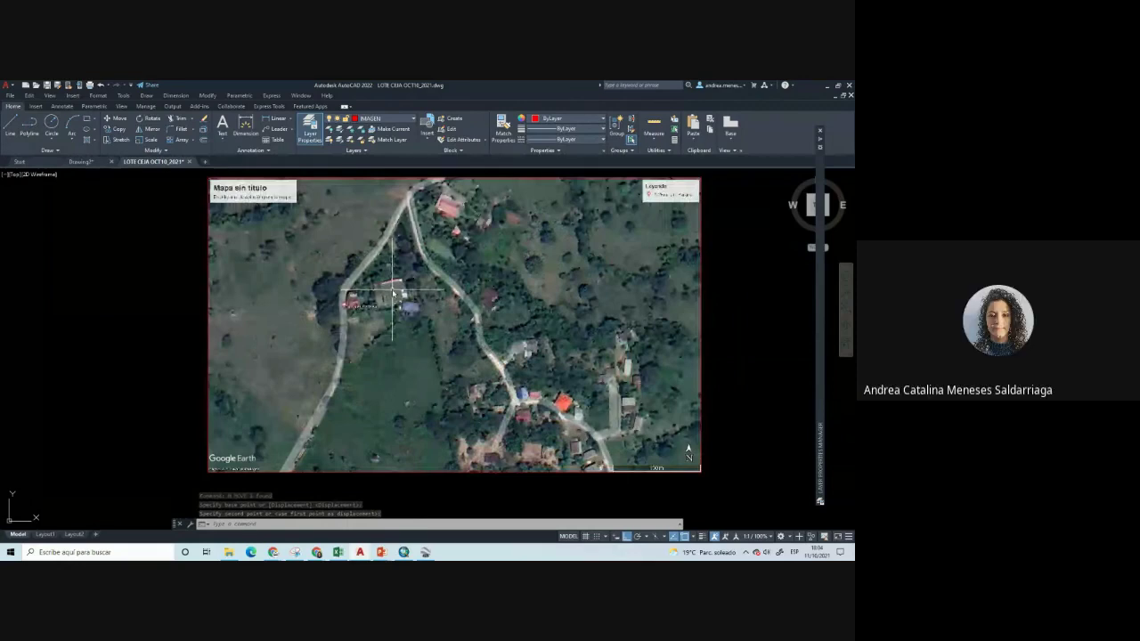
pyautogui.scroll(-2, 392, 294)
pyautogui.scroll(5, 488, 407)
pyautogui.scroll(2, 480, 395)
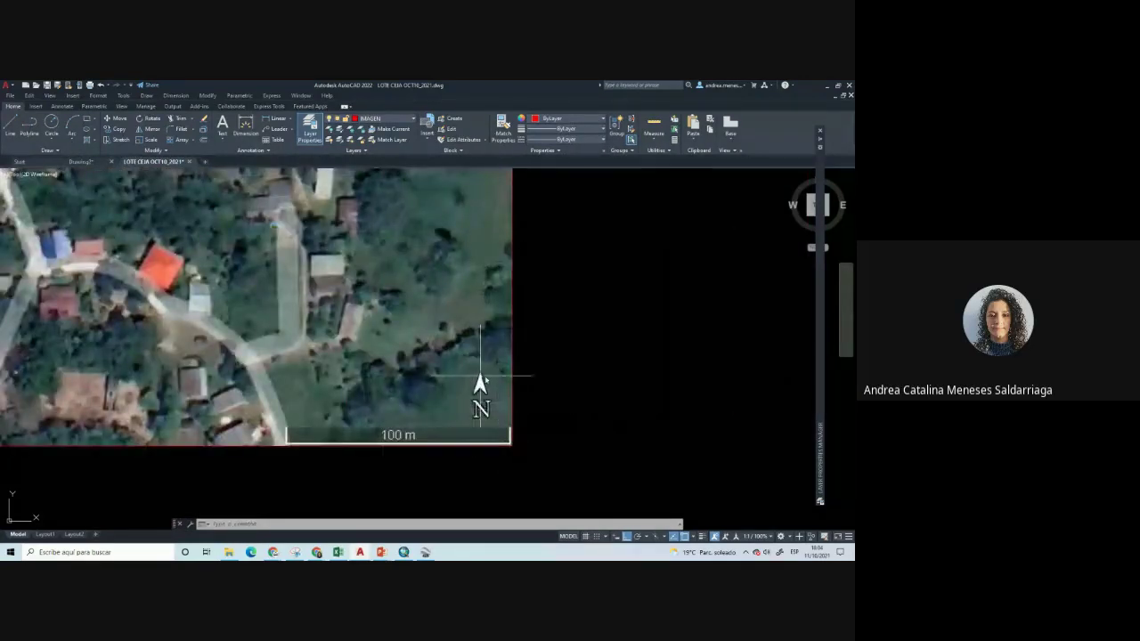
pyautogui.scroll(2, 481, 381)
pyautogui.scroll(-6, 473, 318)
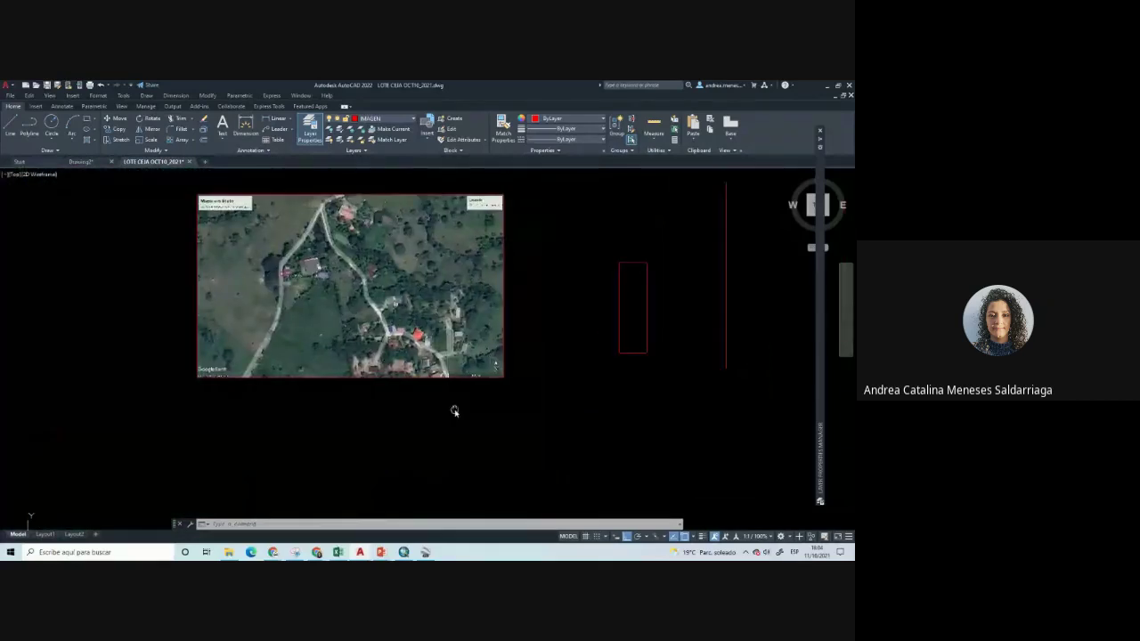
# Recenter the view on the image and expand the Modify panel to show Align
pyautogui.moveTo(454, 410); pyautogui.dragTo(470, 434, button='middle')
pyautogui.moveTo(394, 432); pyautogui.dragTo(369, 422, button='middle')
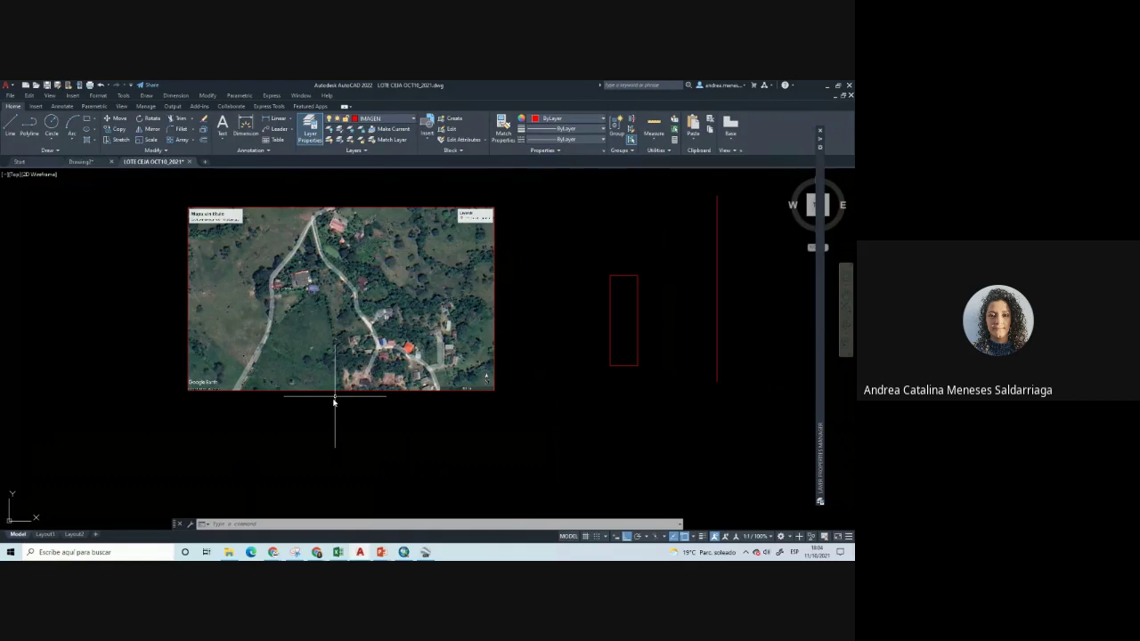
pyautogui.click(154, 150)
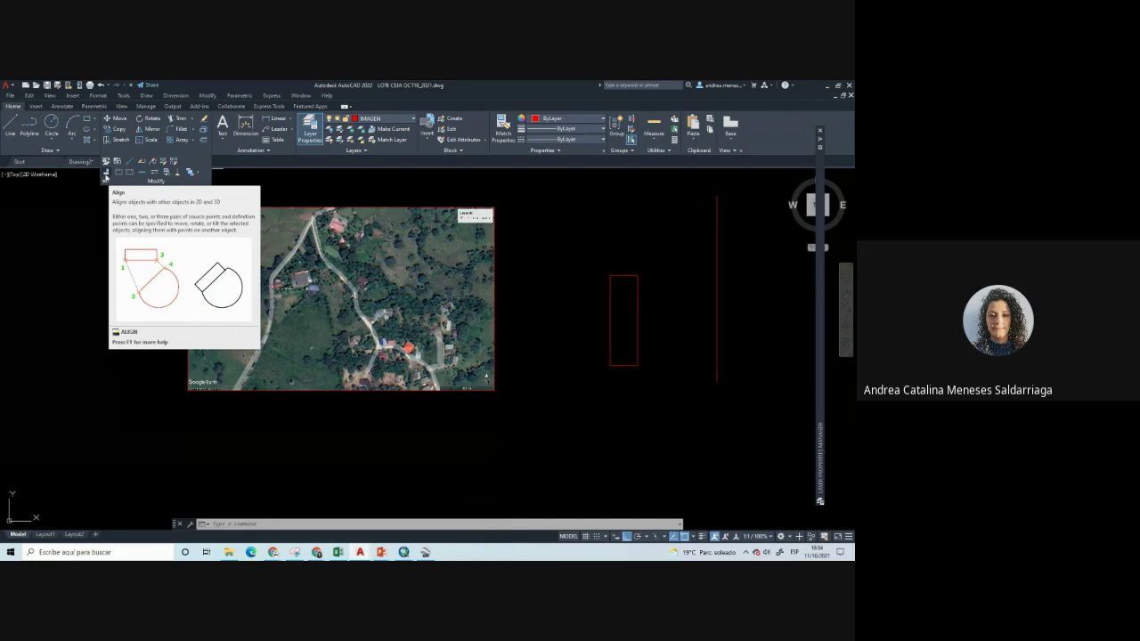
# Close the Modify slide-out, check the Google Earth ruler, and return to the LOTE CEJA drawing
pyautogui.press('Escape')
pyautogui.press('Escape')
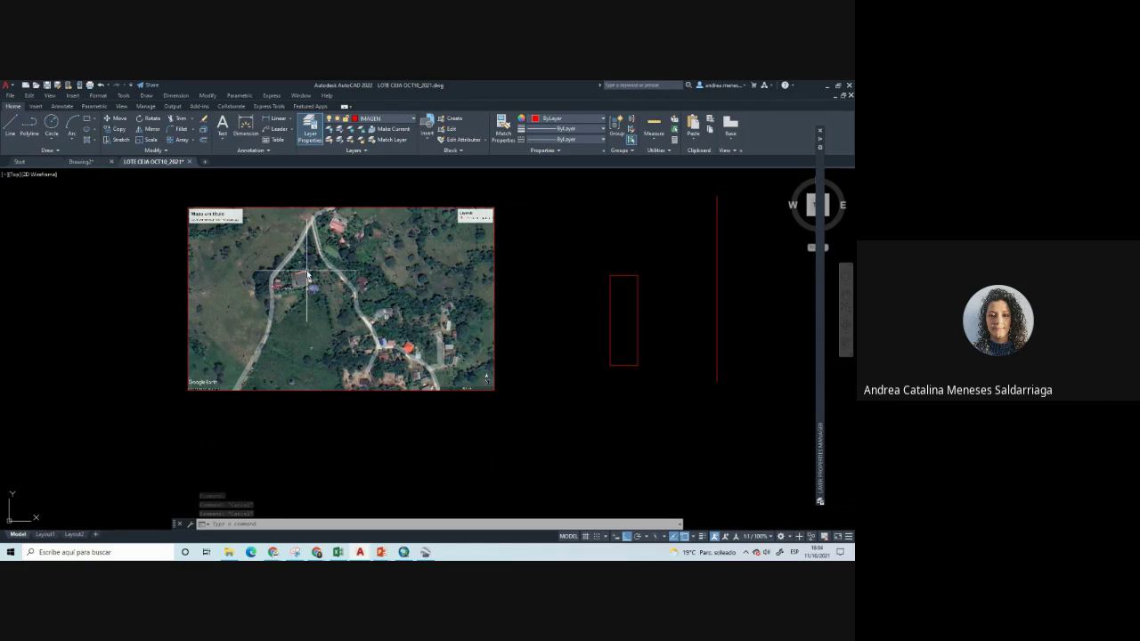
pyautogui.scroll(10, 307, 274)
pyautogui.scroll(-5, 412, 259)
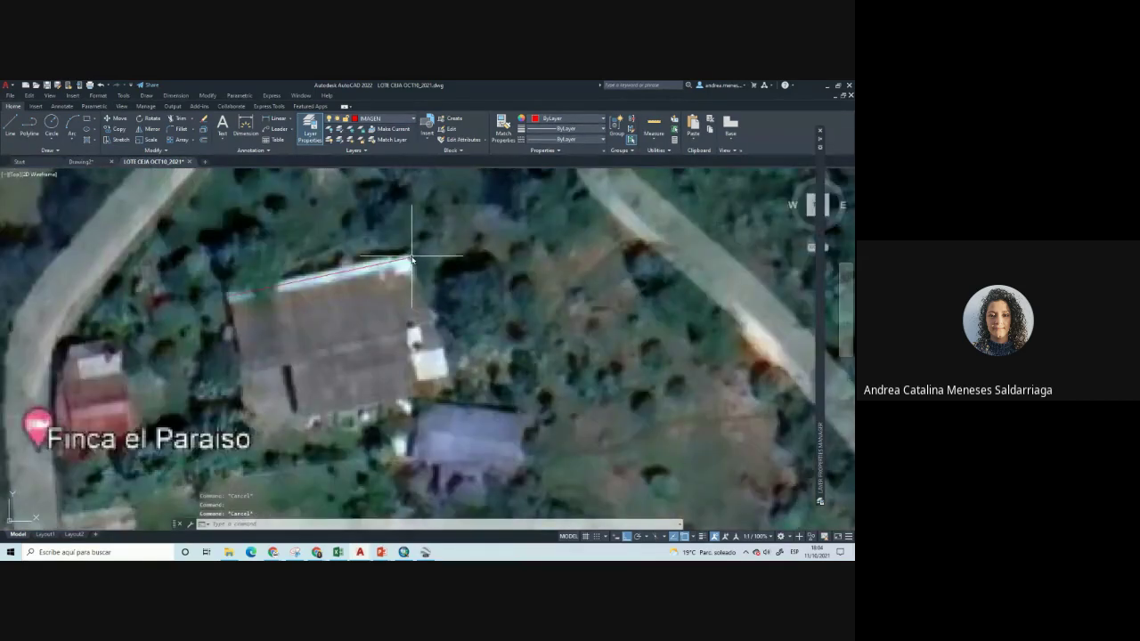
pyautogui.scroll(-3, 411, 258)
pyautogui.hotkey('alt', 'Tab')
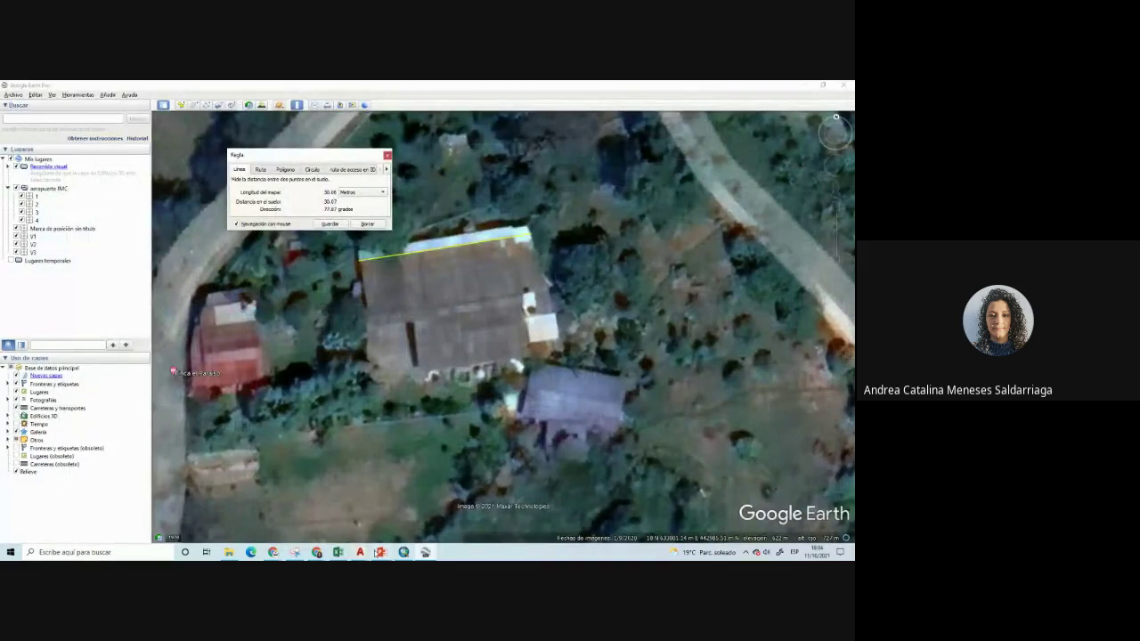
pyautogui.click(361, 552)
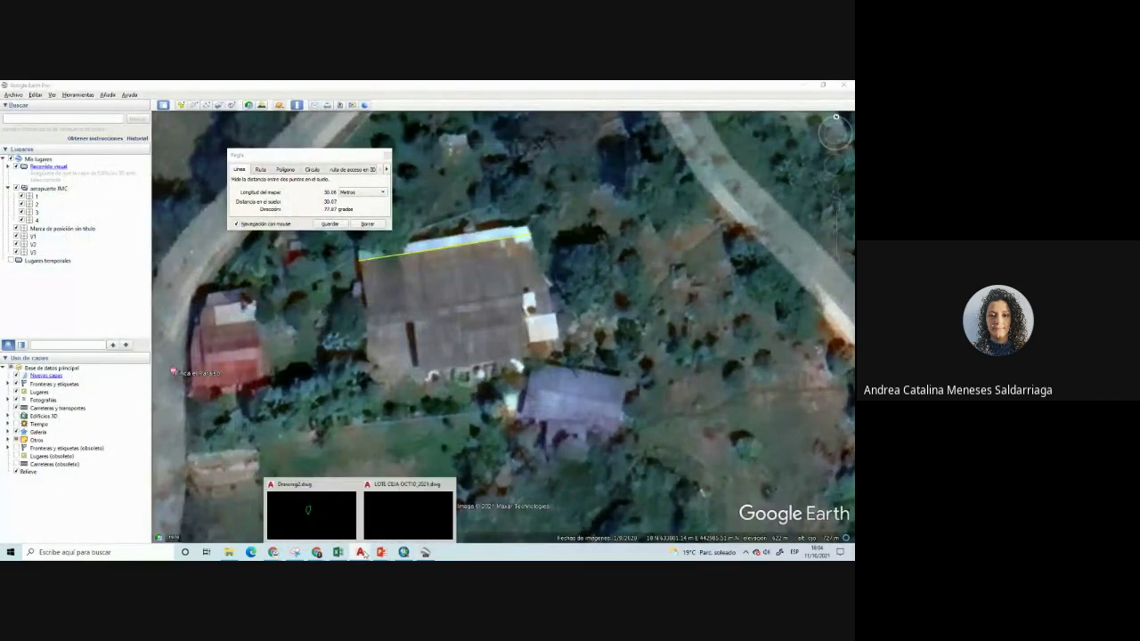
pyautogui.click(408, 512)
pyautogui.scroll(-3, 346, 236)
# Zoom to the building, deselect its outline, zoom back out and start a Draw-panel polyline
pyautogui.scroll(-2, 347, 236)
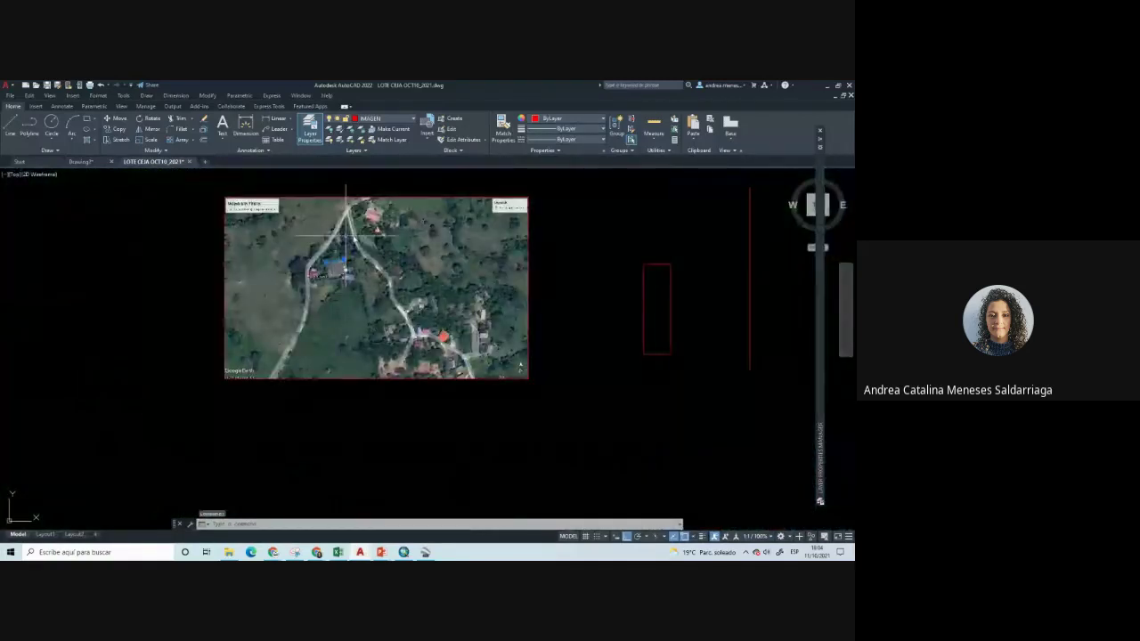
pyautogui.scroll(-2, 347, 236)
pyautogui.press('Escape')
pyautogui.press('Escape')
pyautogui.scroll(4, 265, 285)
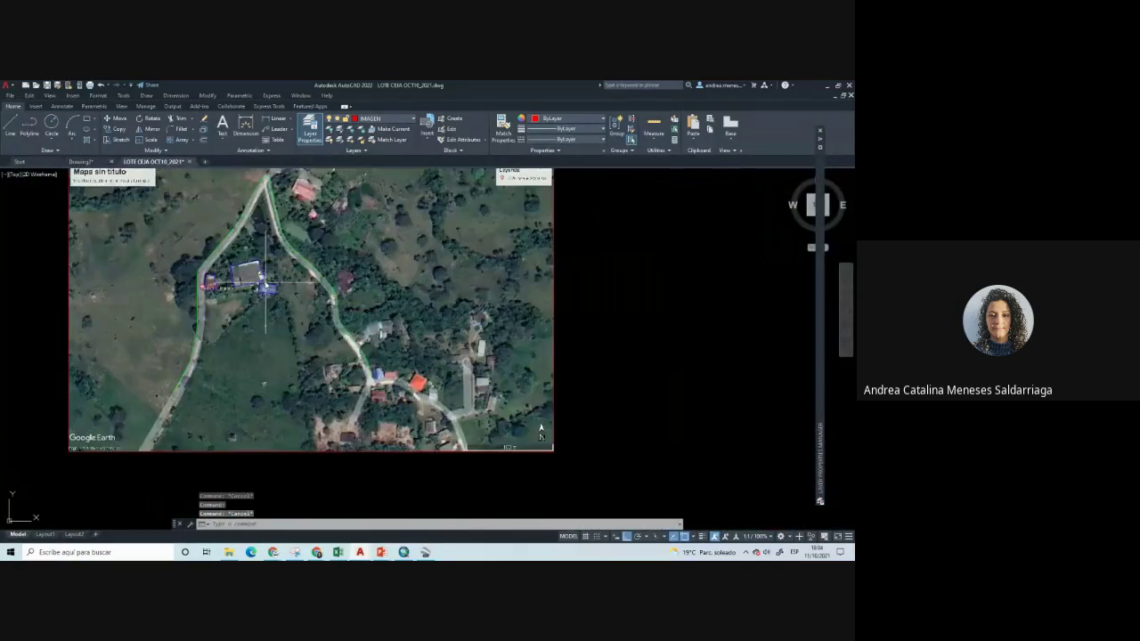
pyautogui.scroll(3, 266, 285)
pyautogui.scroll(2, 235, 239)
pyautogui.scroll(2, 235, 238)
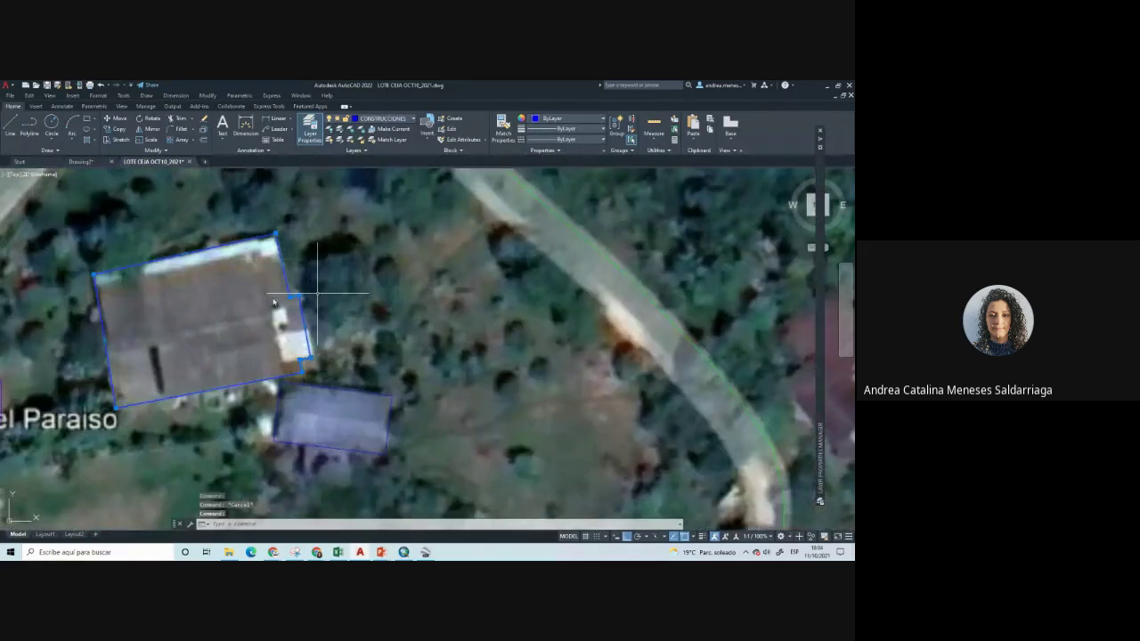
pyautogui.press('Escape')
pyautogui.scroll(-5, 317, 292)
pyautogui.scroll(-3, 445, 368)
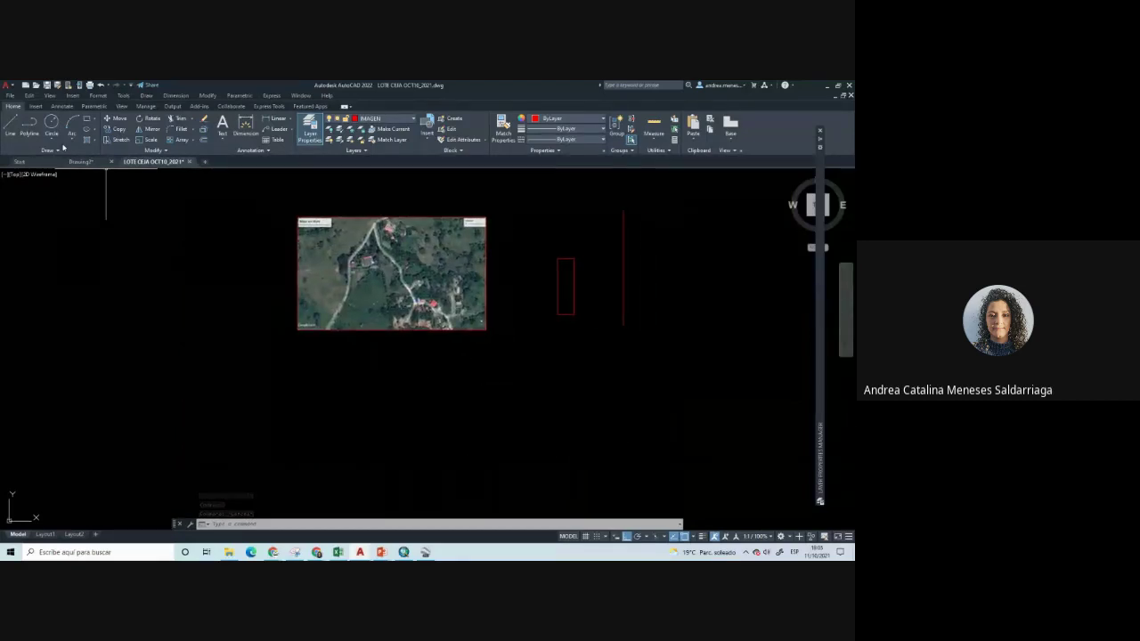
pyautogui.click(28, 132)
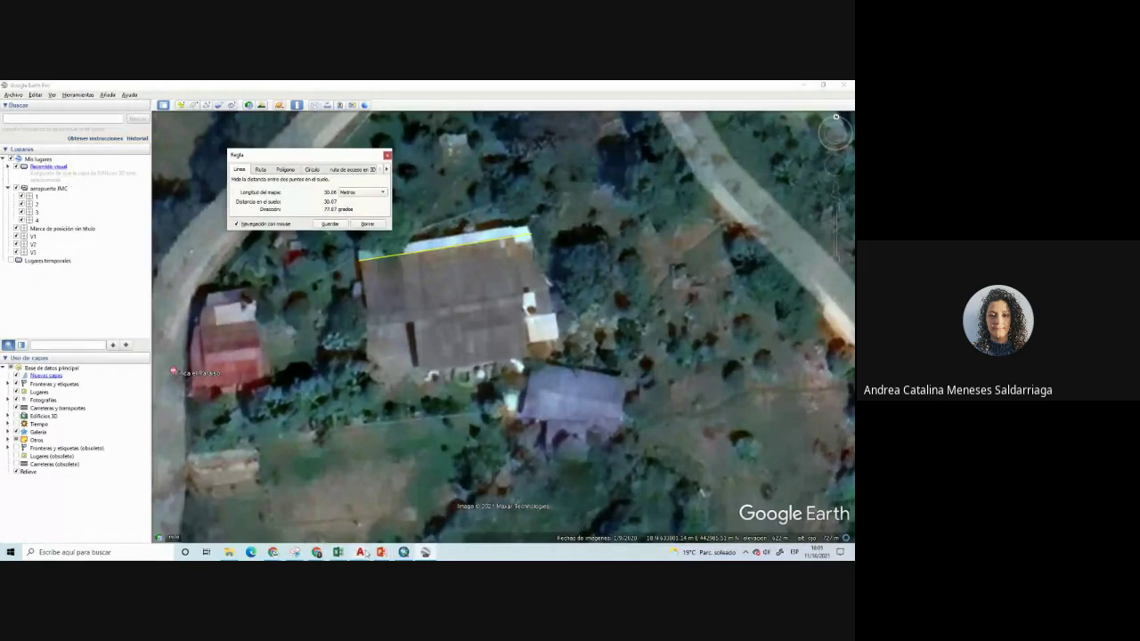
pyautogui.moveTo(359, 552)
pyautogui.click(392, 519)
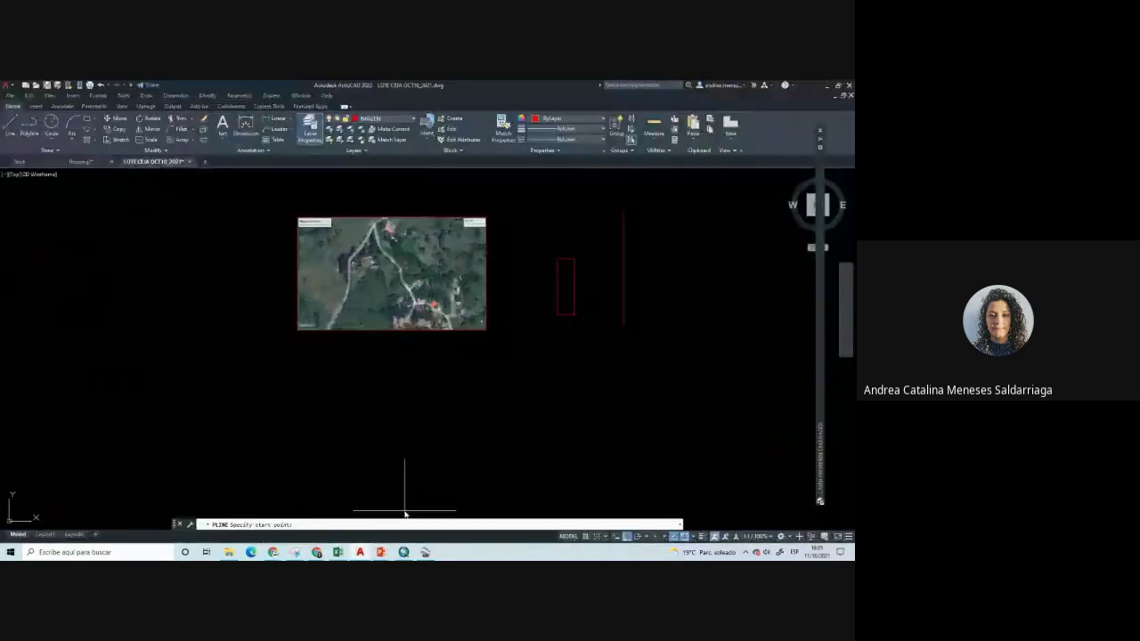
# Draw a 30-unit horizontal polyline below the aerial image
pyautogui.click(339, 398)
pyautogui.press('Escape')
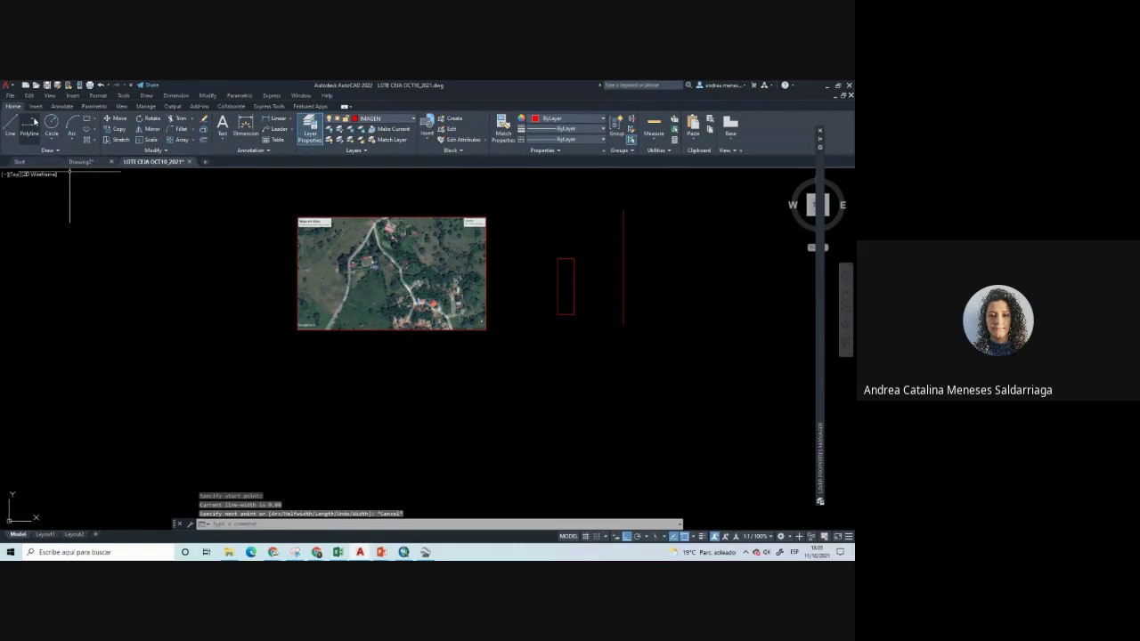
pyautogui.click(34, 122)
pyautogui.click(365, 400)
pyautogui.write('30.')
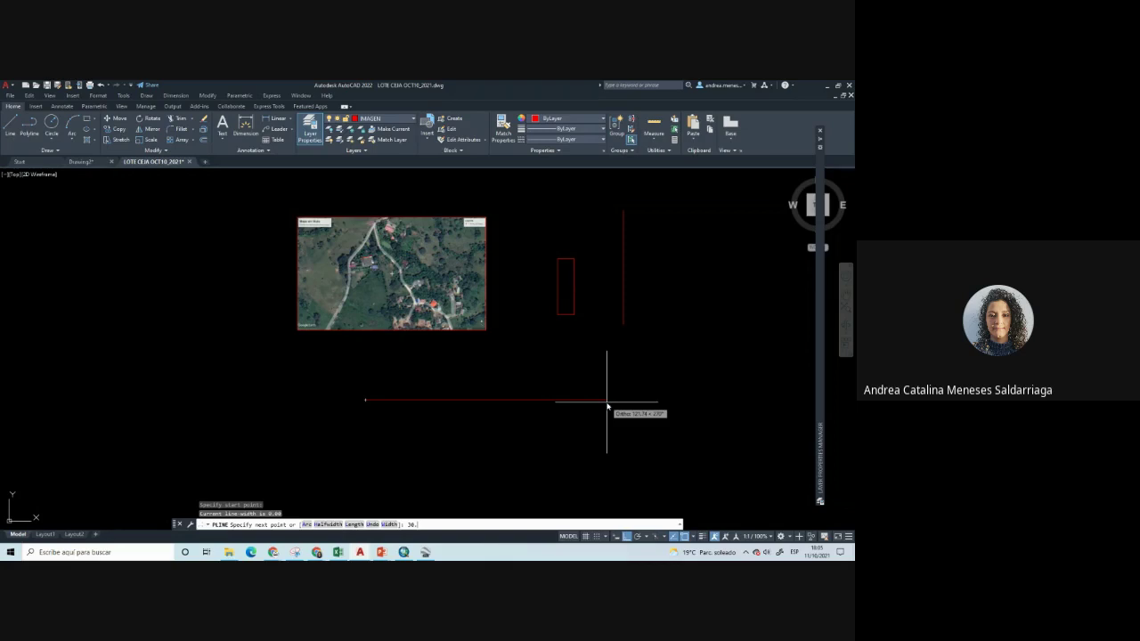
pyautogui.write('00')
pyautogui.press('Return')
pyautogui.press('Return')
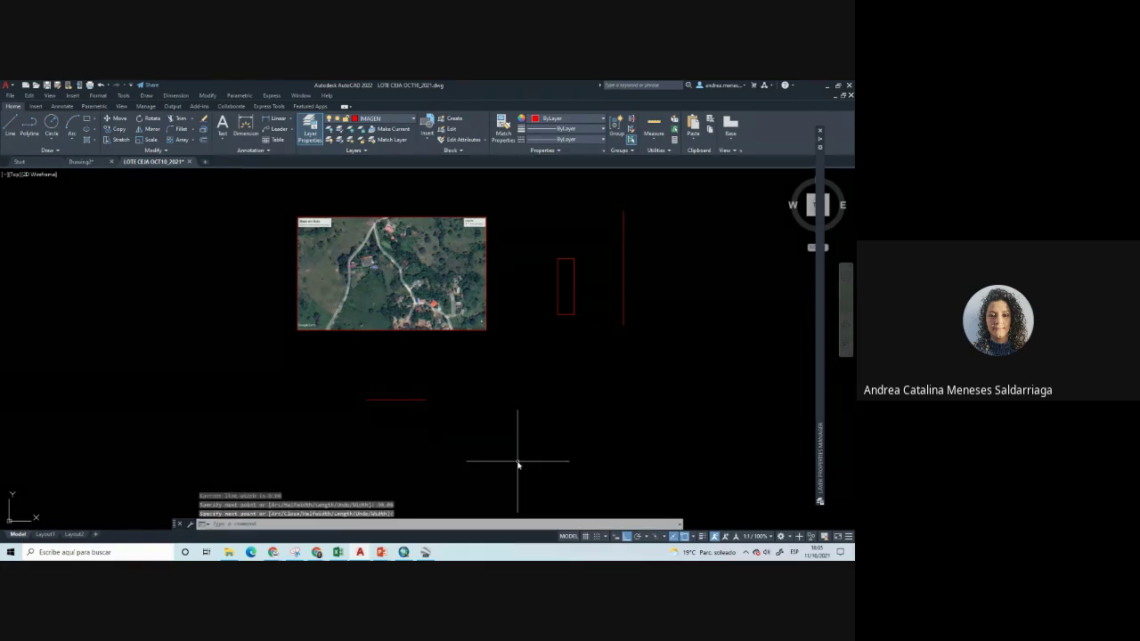
# Measure the new reference line with MEASUREGEOM, confirming a length of 30.00
pyautogui.scroll(4, 404, 393)
pyautogui.click(384, 407)
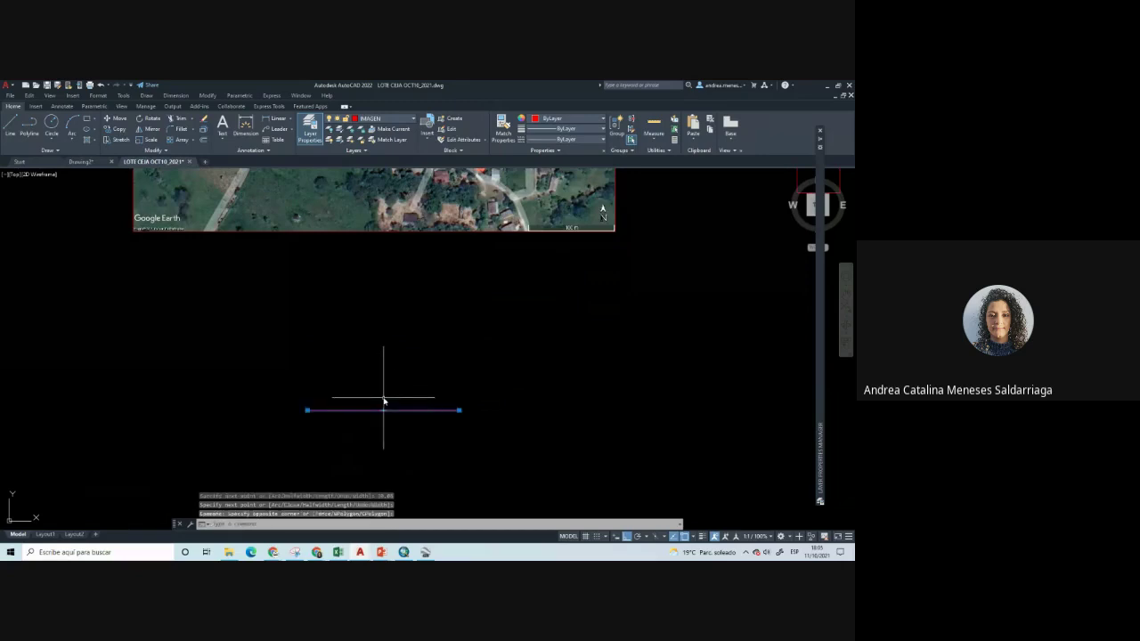
pyautogui.press('Escape')
pyautogui.click(653, 124)
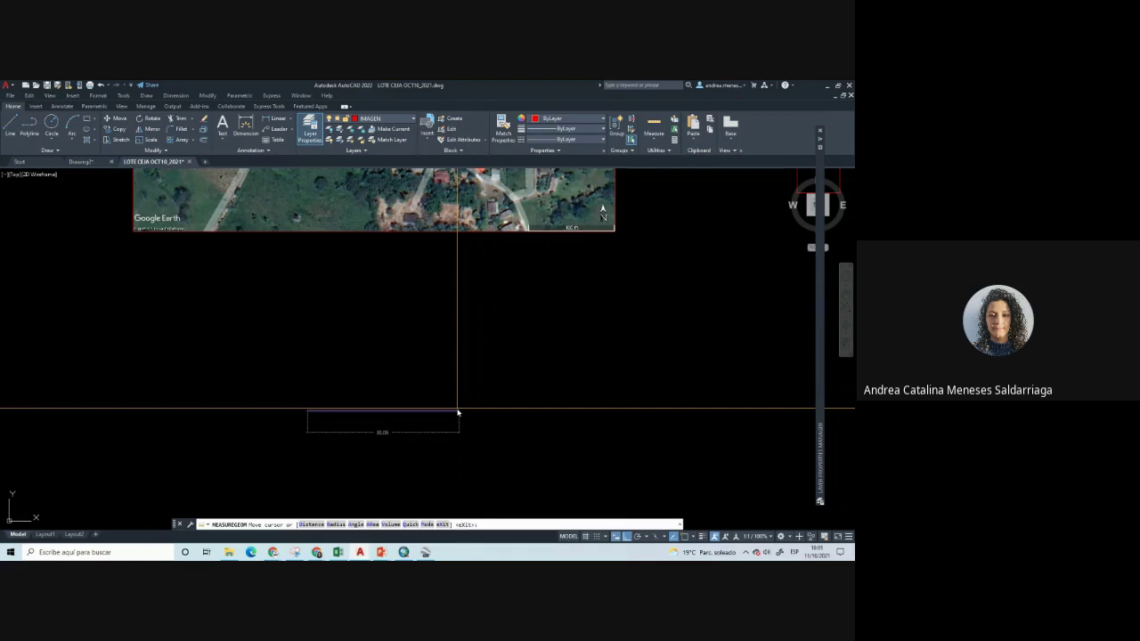
pyautogui.scroll(-2, 457, 412)
pyautogui.press('Escape')
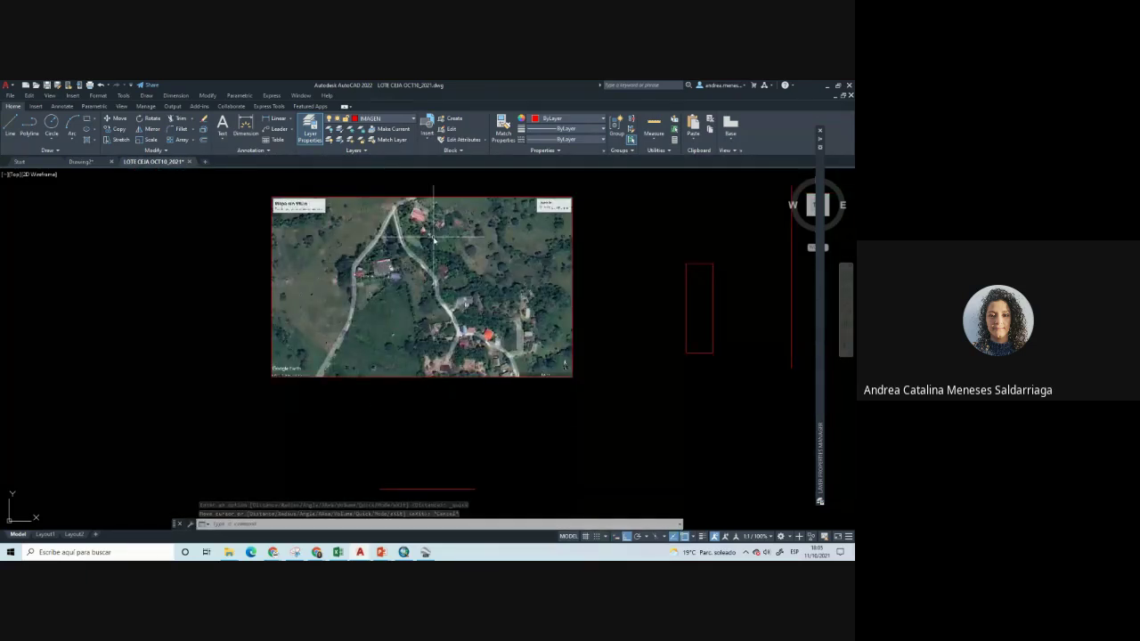
# Pan below the image and try window selections around the reference line
pyautogui.moveTo(420, 381); pyautogui.dragTo(420, 330, button='middle')
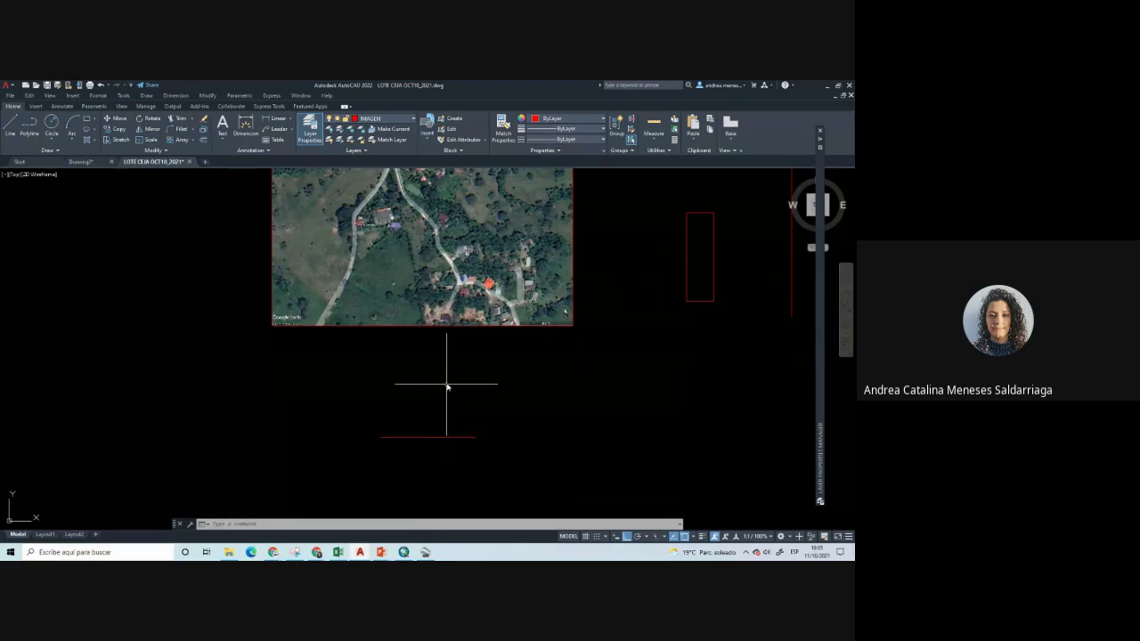
pyautogui.moveTo(447, 386); pyautogui.dragTo(447, 419, button='middle')
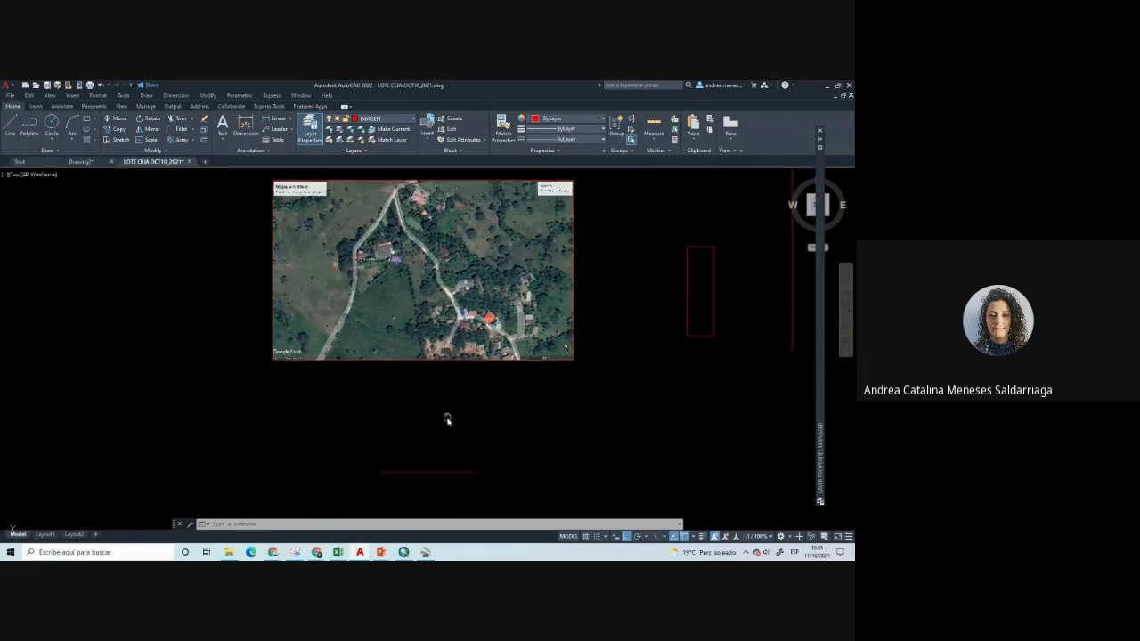
pyautogui.moveTo(447, 419)
pyautogui.mouseDown(button='middle')
pyautogui.moveTo(458, 415)
pyautogui.moveTo(451, 425)
pyautogui.mouseUp(button='middle')
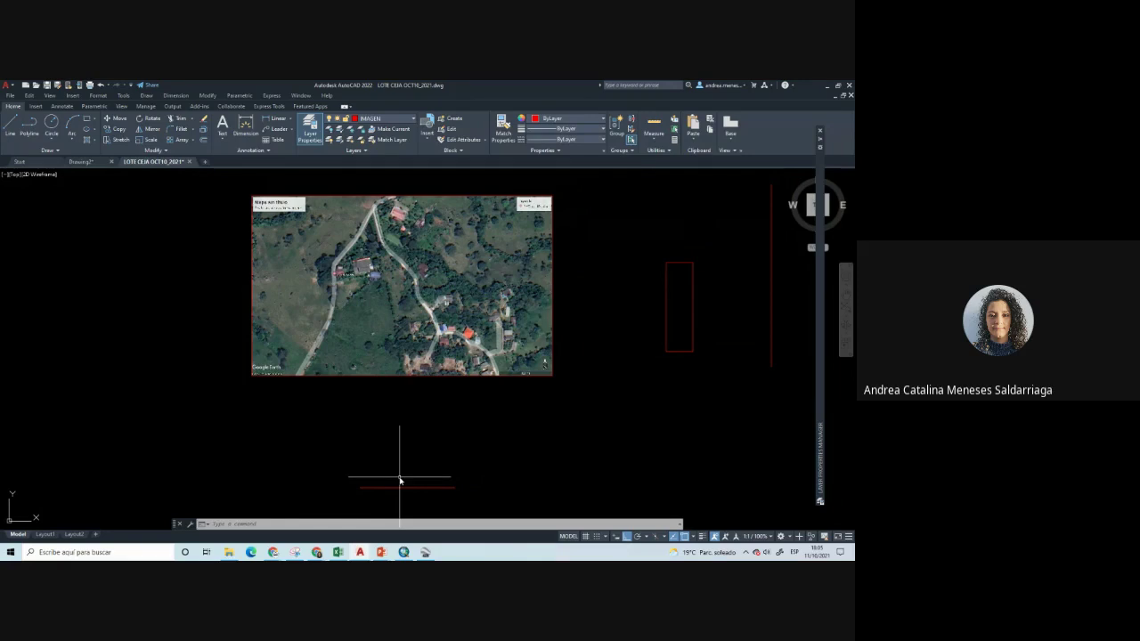
pyautogui.click(399, 481)
pyautogui.press('Escape')
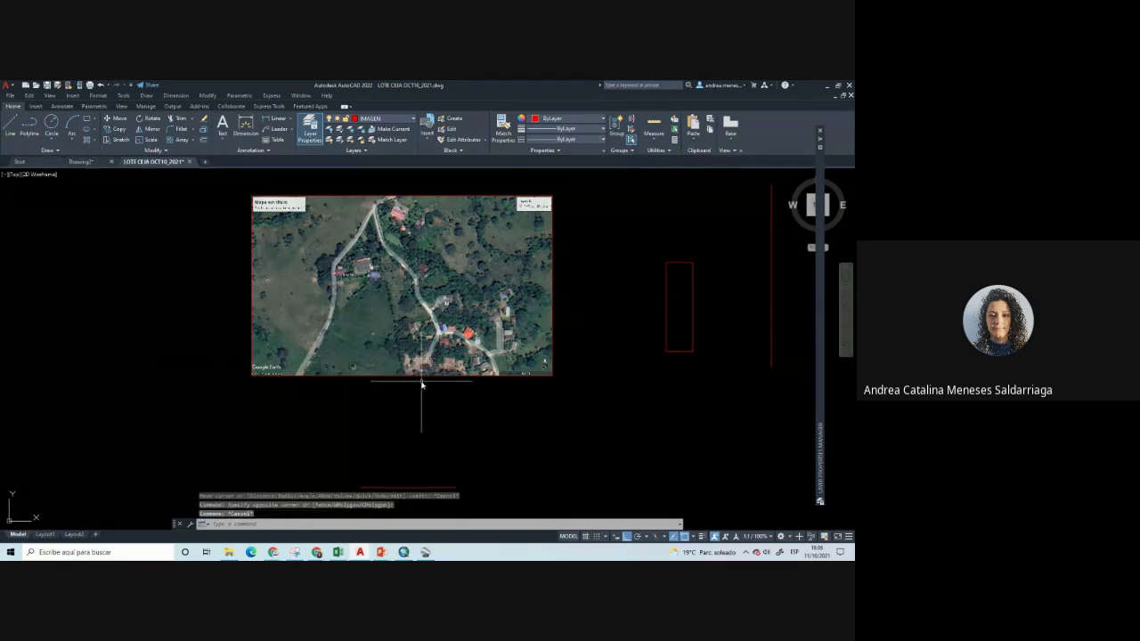
pyautogui.click(497, 433)
pyautogui.press('Escape')
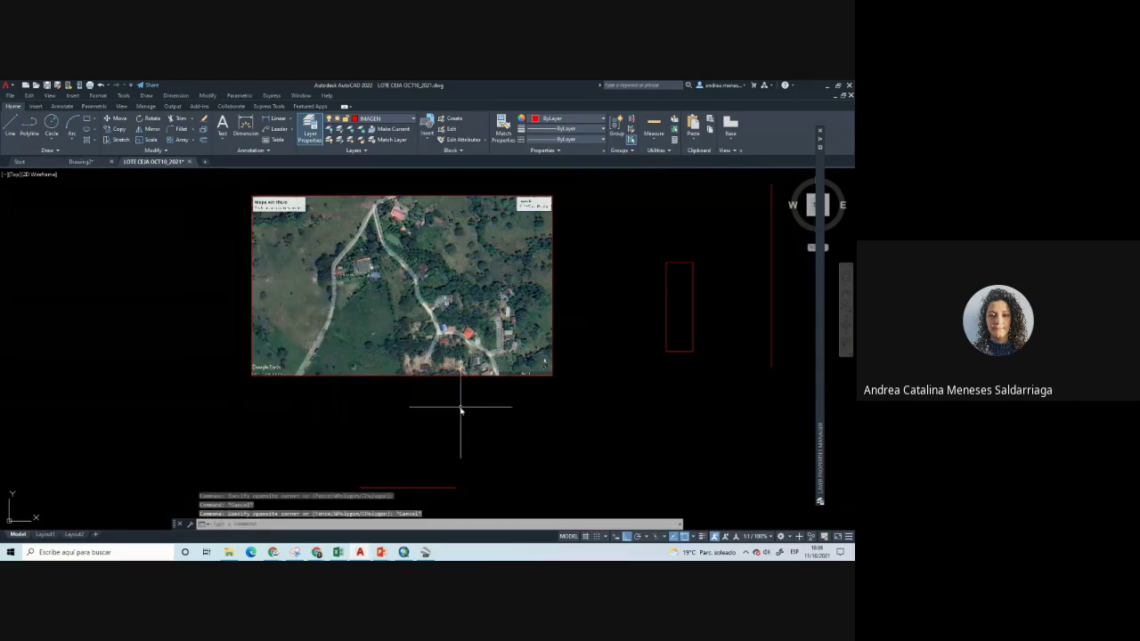
pyautogui.click(458, 408)
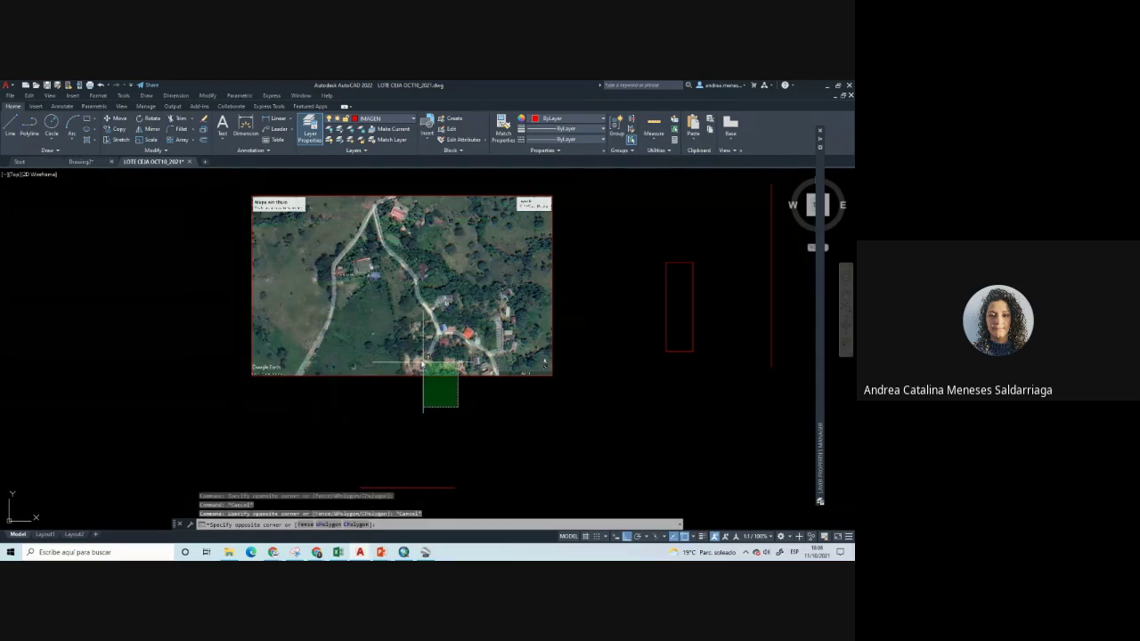
pyautogui.press('Escape')
# Zoom and pan to show both image copies together with the reference line
pyautogui.scroll(-5, 377, 255)
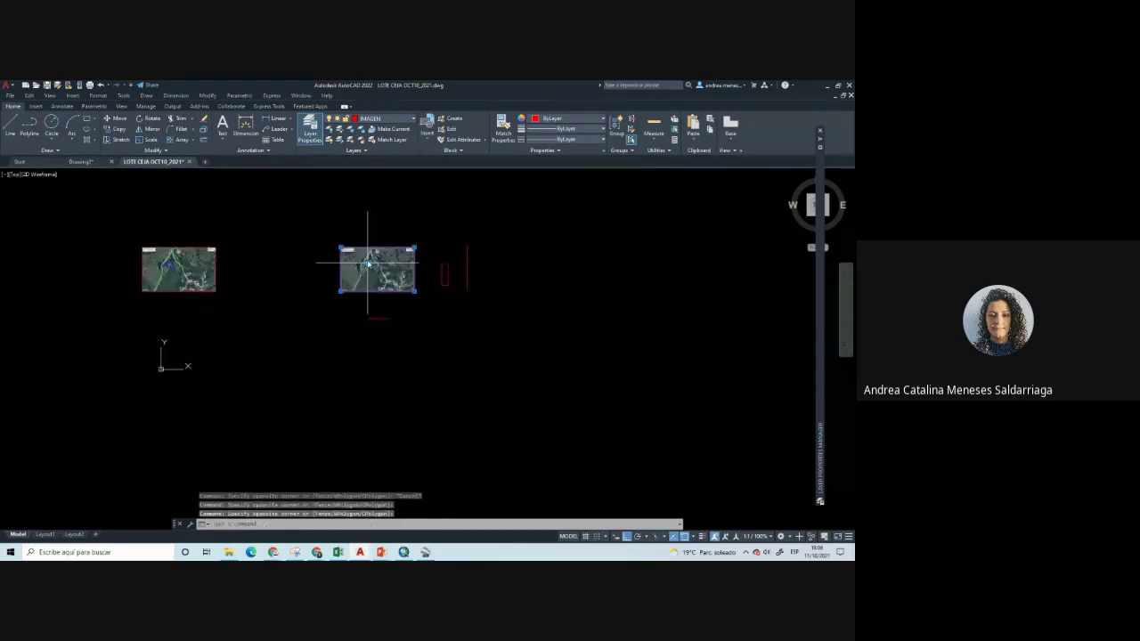
pyautogui.scroll(-3, 312, 285)
pyautogui.scroll(6, 415, 297)
pyautogui.scroll(3, 620, 358)
pyautogui.moveTo(620, 359); pyautogui.dragTo(430, 416, button='middle')
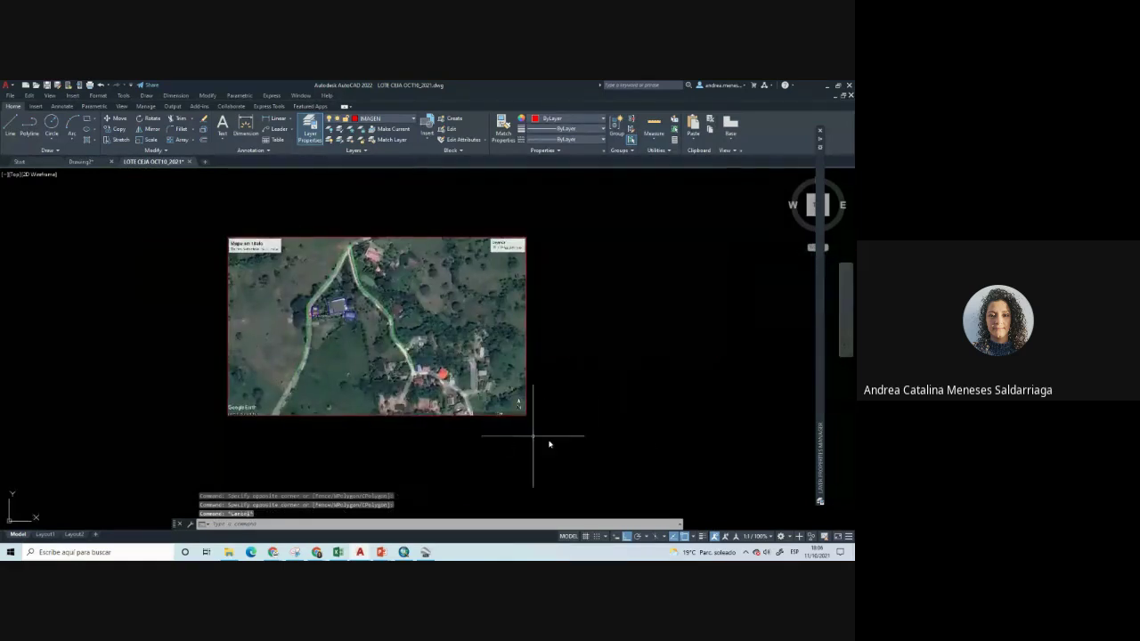
pyautogui.scroll(4, 294, 299)
pyautogui.scroll(-3, 369, 248)
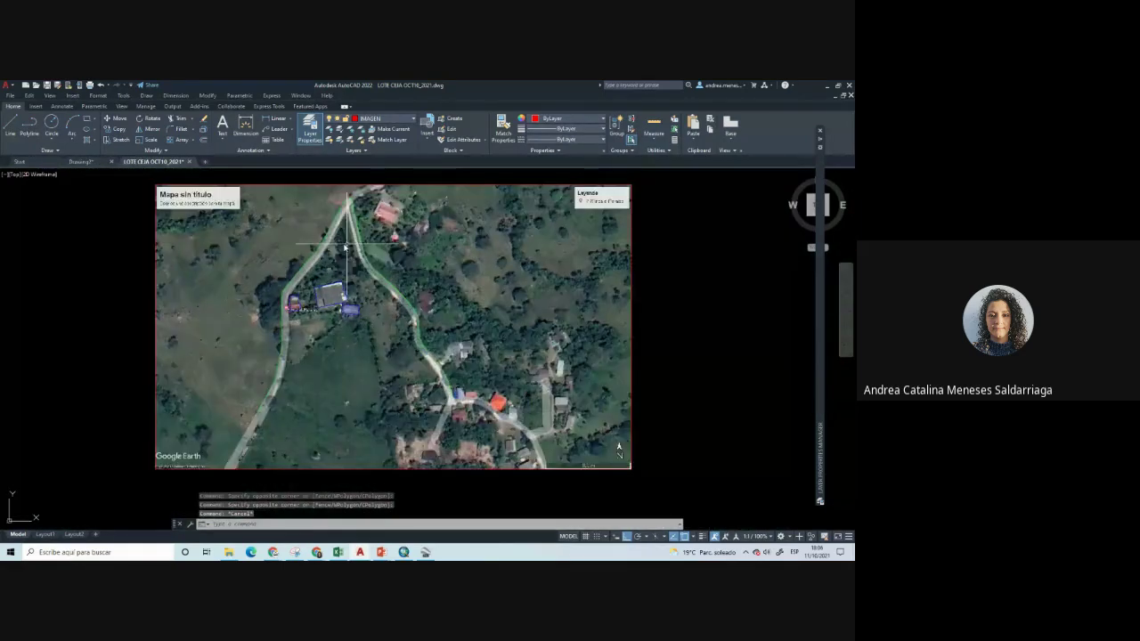
pyautogui.scroll(-4, 369, 247)
pyautogui.moveTo(571, 349); pyautogui.dragTo(430, 346, button='middle')
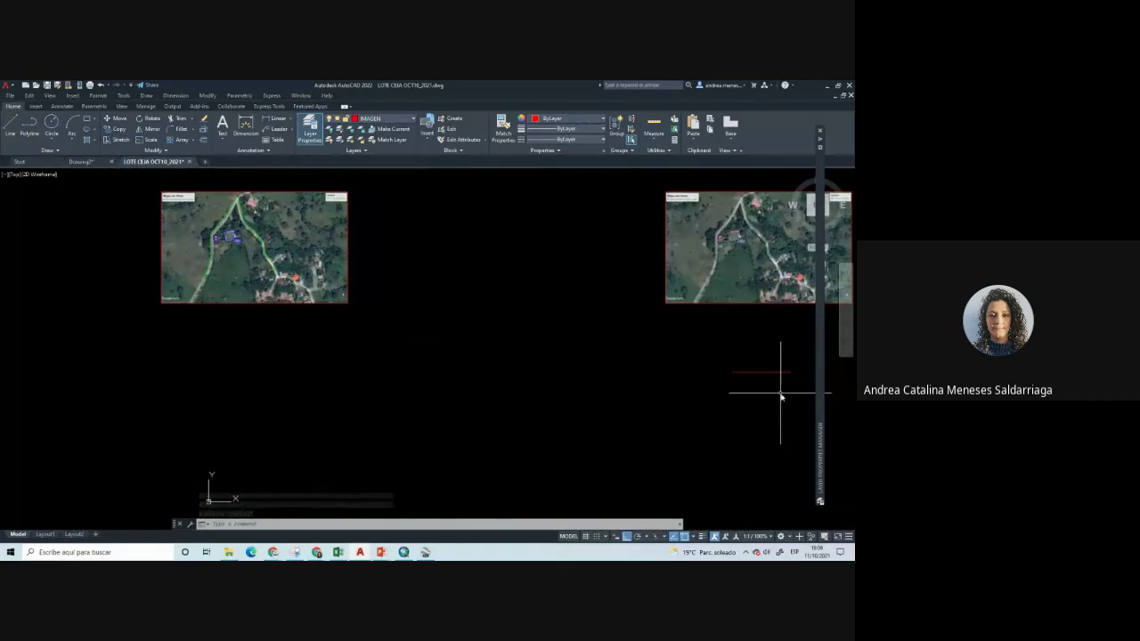
# Move the 30-unit red reference line to sit beneath the traced image
pyautogui.click(732, 372)
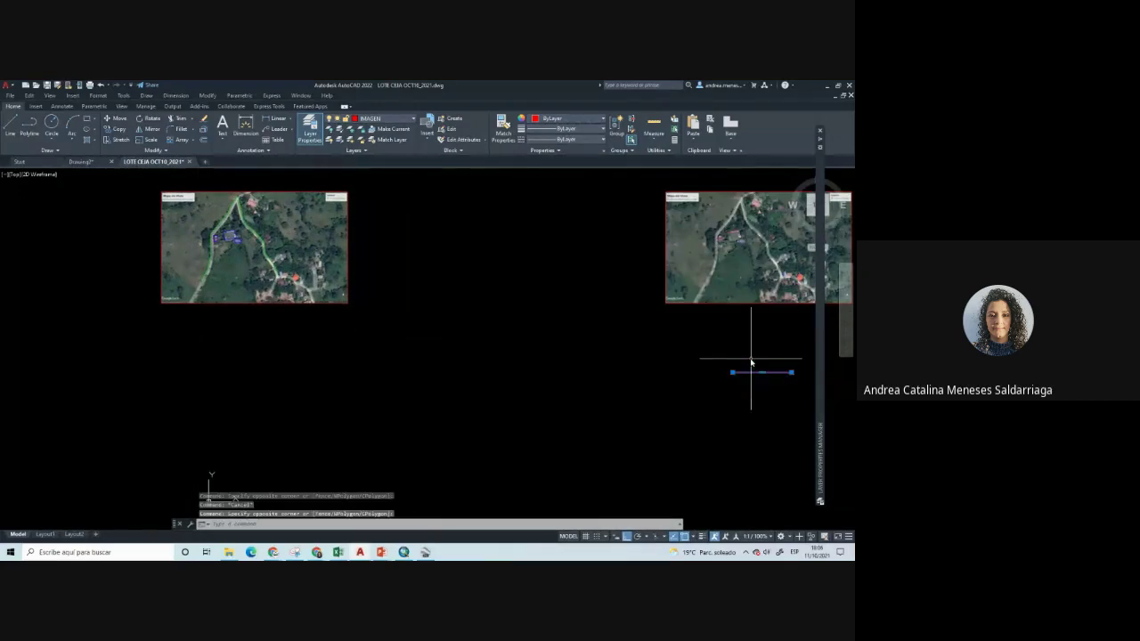
pyautogui.press('m')
pyautogui.press('Return')
pyautogui.click(205, 353)
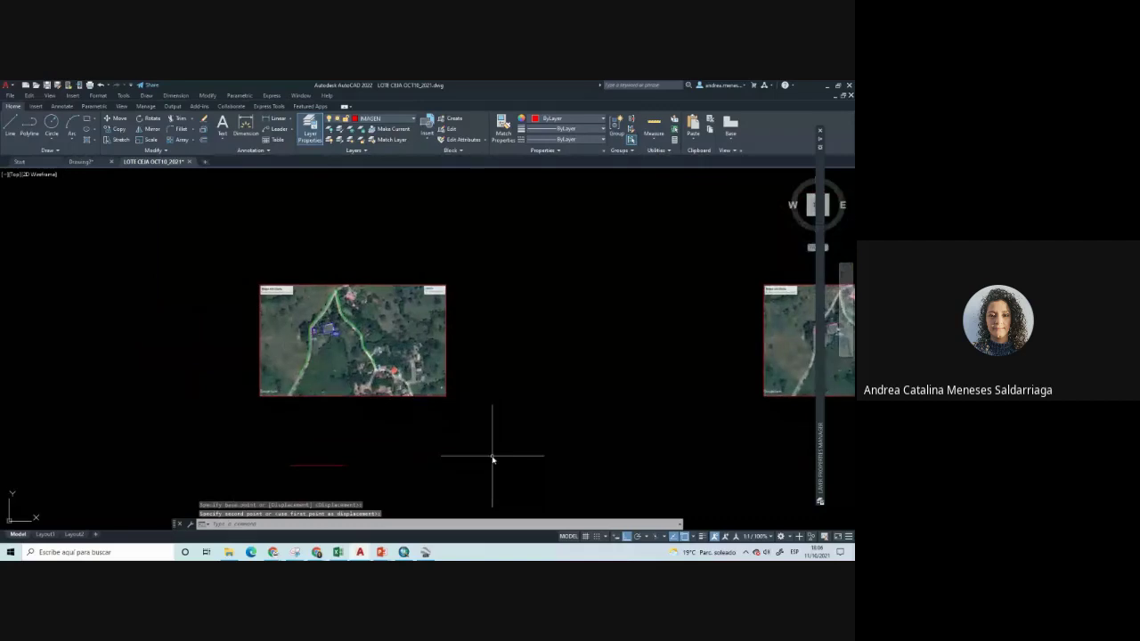
pyautogui.click(331, 407)
# Select the moved line, clear the selection and zoom to check its new position
pyautogui.click(323, 465)
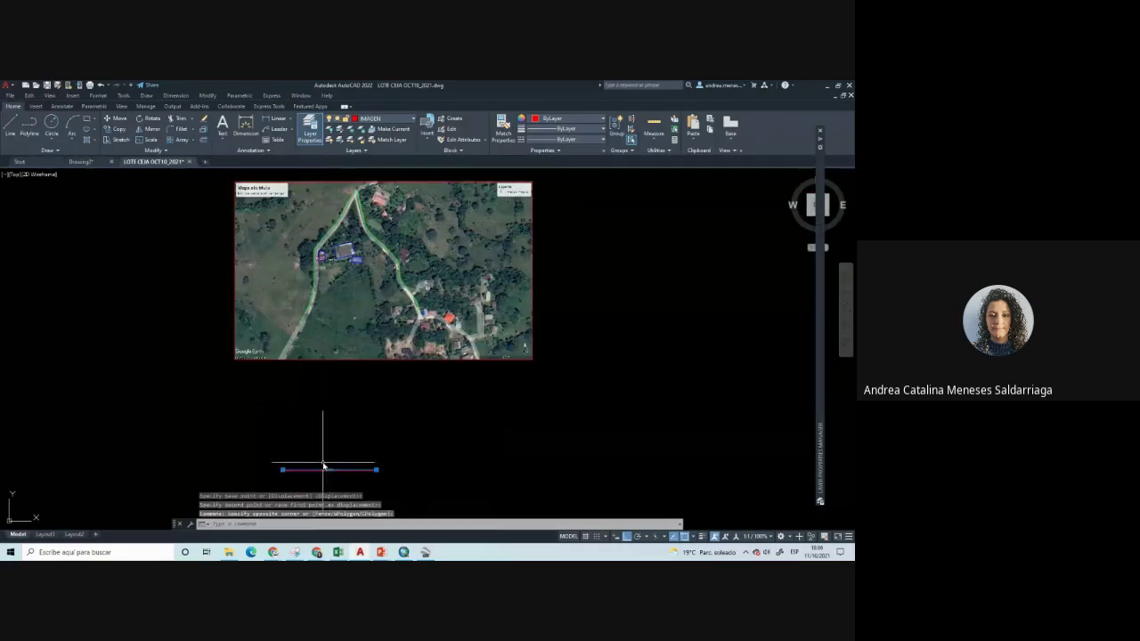
pyautogui.scroll(2, 344, 251)
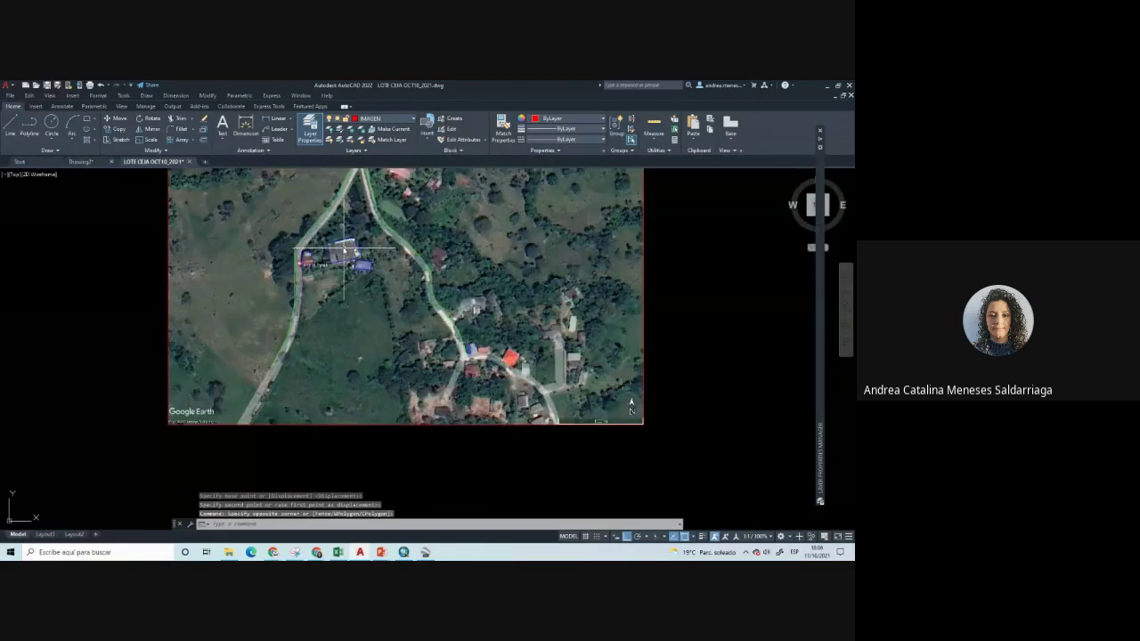
pyautogui.scroll(2, 344, 251)
pyautogui.press('Escape')
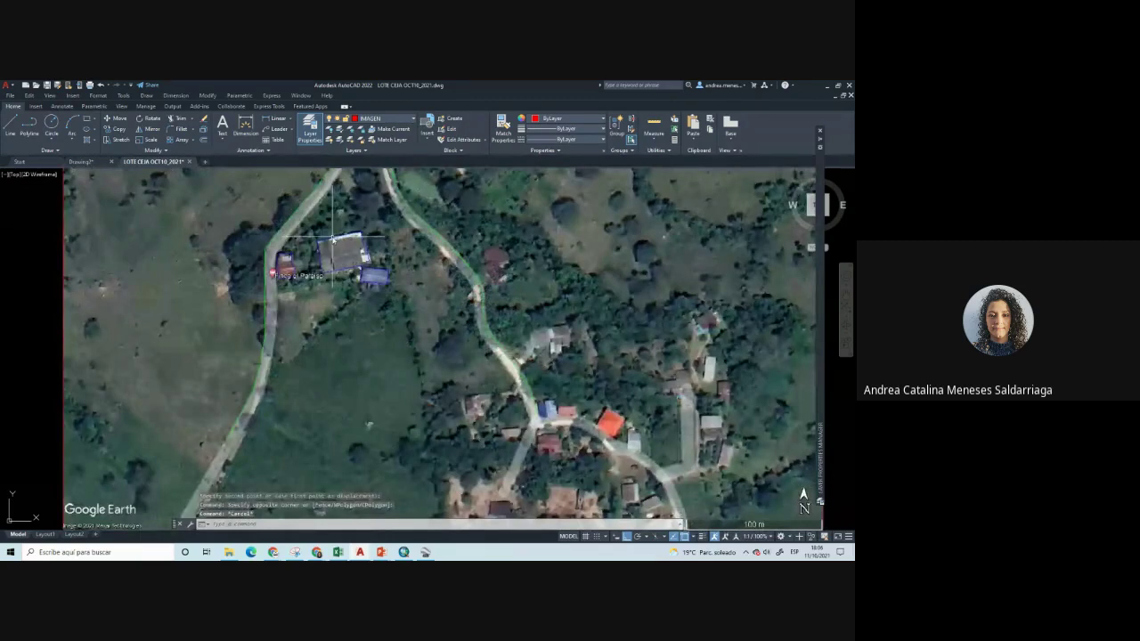
pyautogui.scroll(-3, 370, 305)
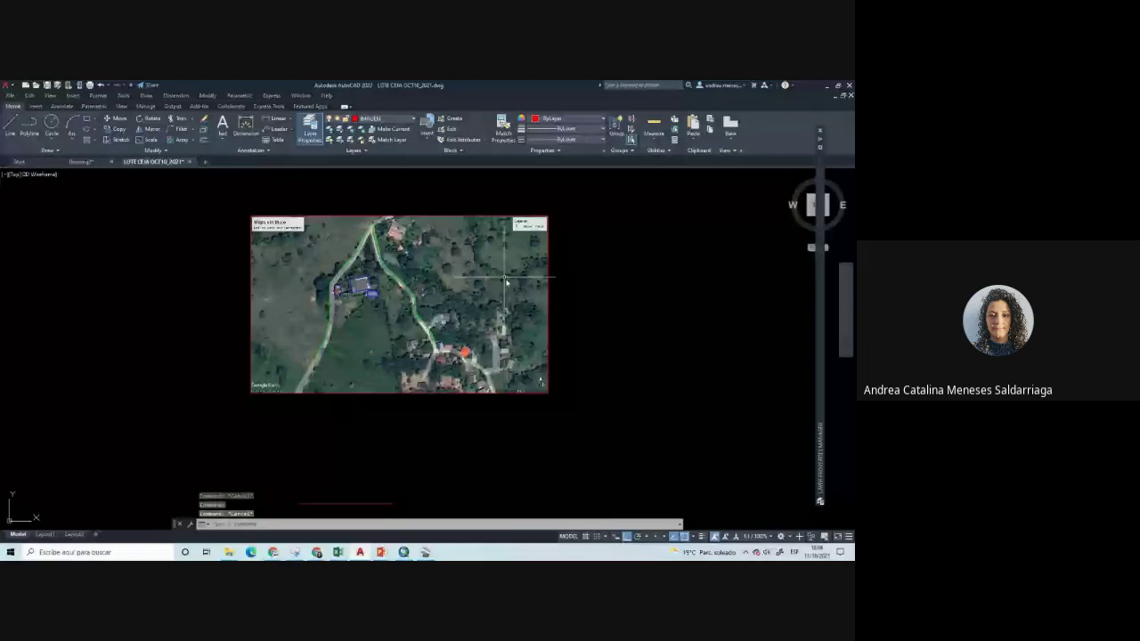
pyautogui.scroll(4, 352, 271)
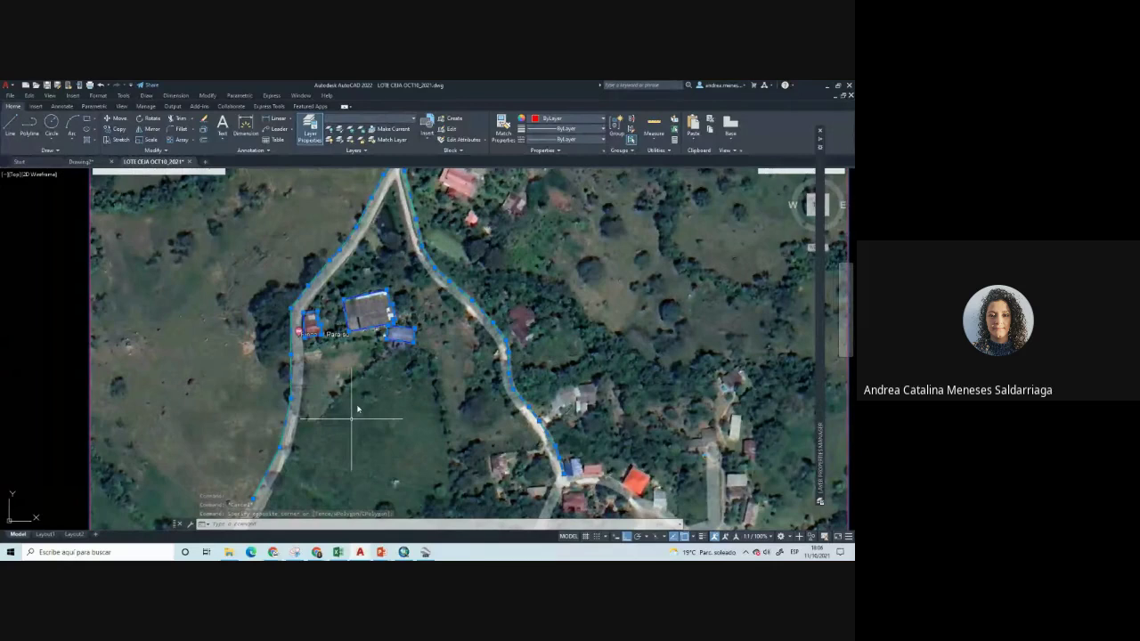
pyautogui.scroll(-3, 357, 408)
pyautogui.scroll(-2, 392, 267)
pyautogui.scroll(1, 372, 419)
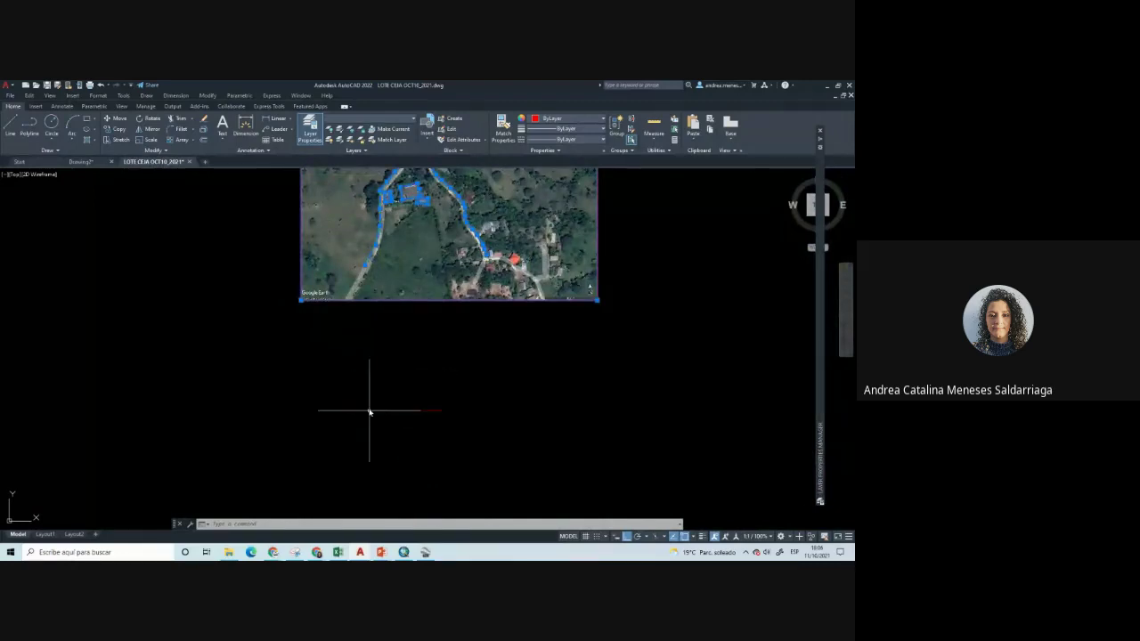
# Crossing-select the aerial image and its traces, then launch Align from the expanded Modify panel
pyautogui.scroll(-1, 384, 403)
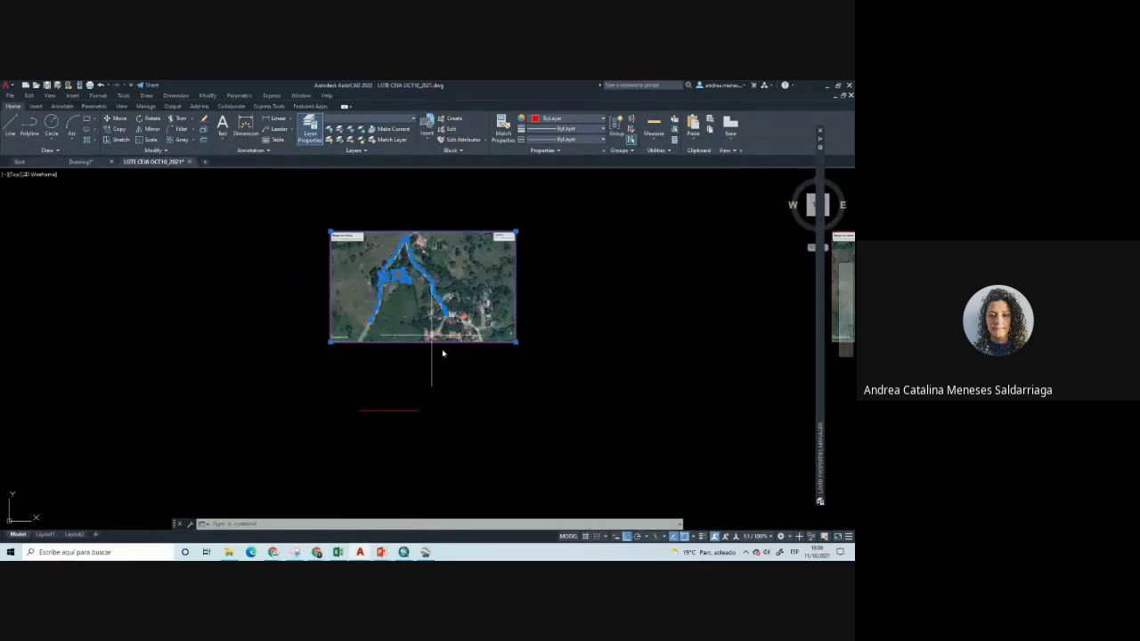
pyautogui.click(537, 356)
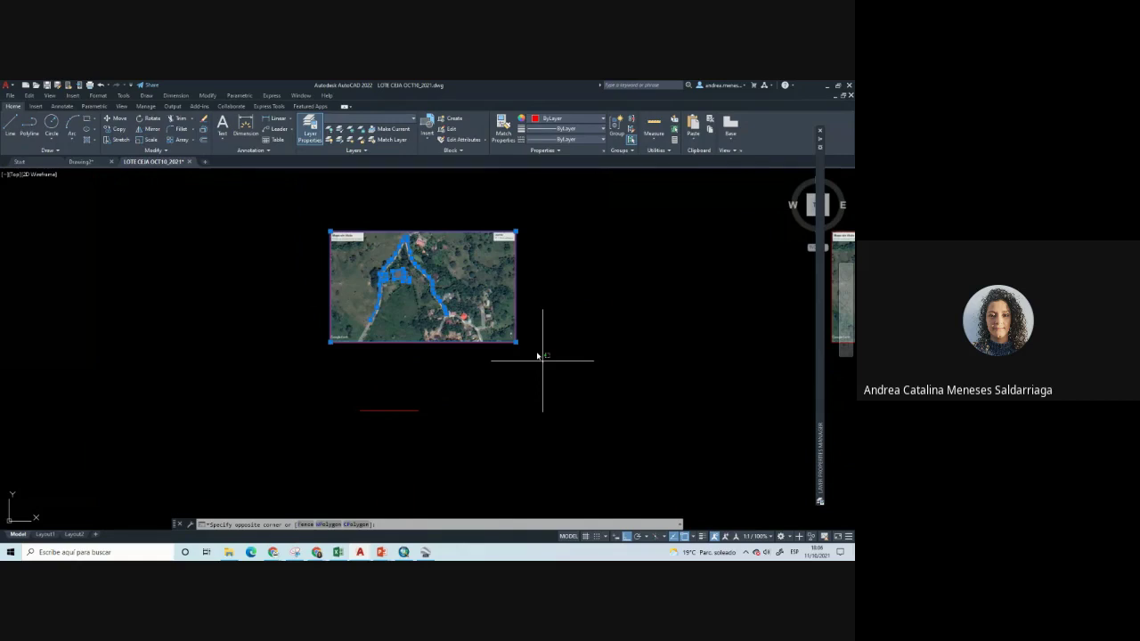
pyautogui.moveTo(536, 356); pyautogui.dragTo(522, 390, button='middle')
pyautogui.click(641, 393)
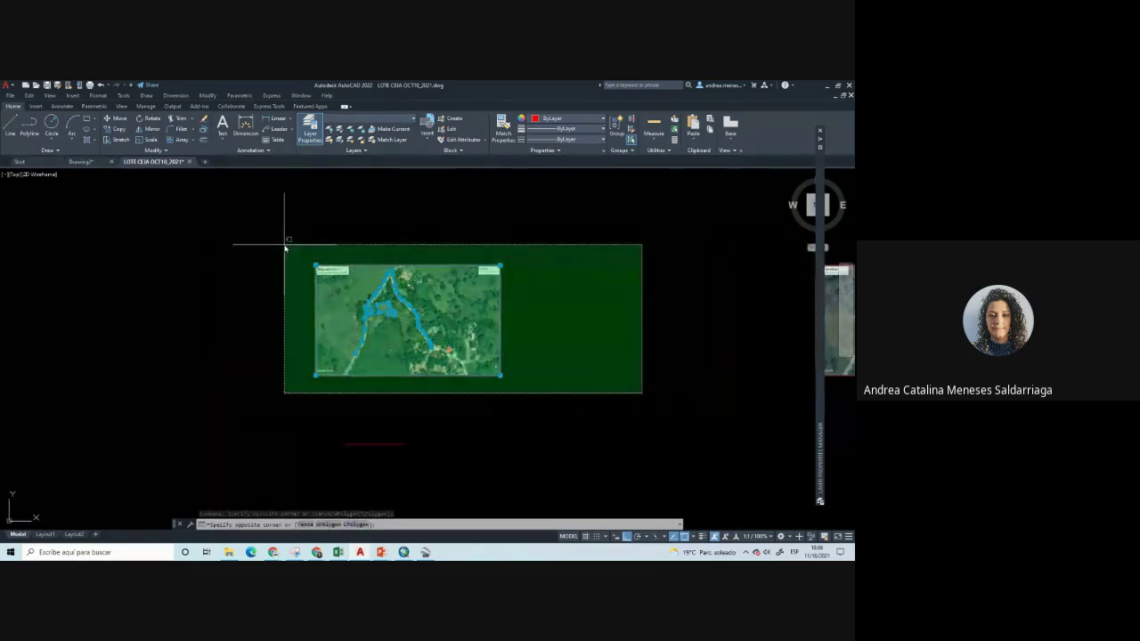
pyautogui.click(252, 224)
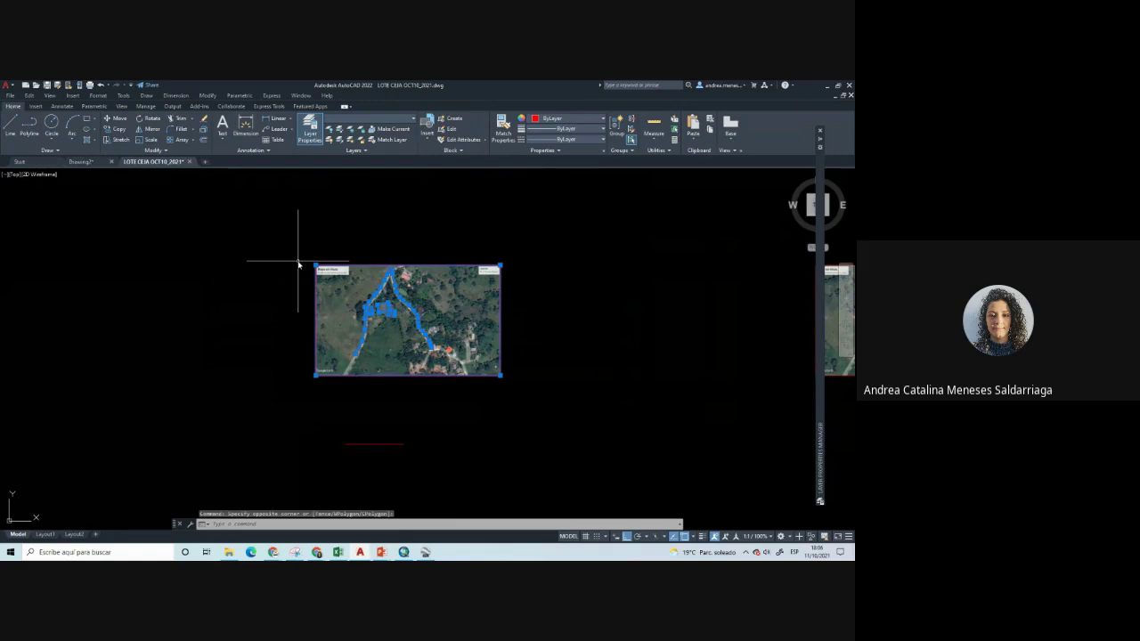
pyautogui.click(154, 149)
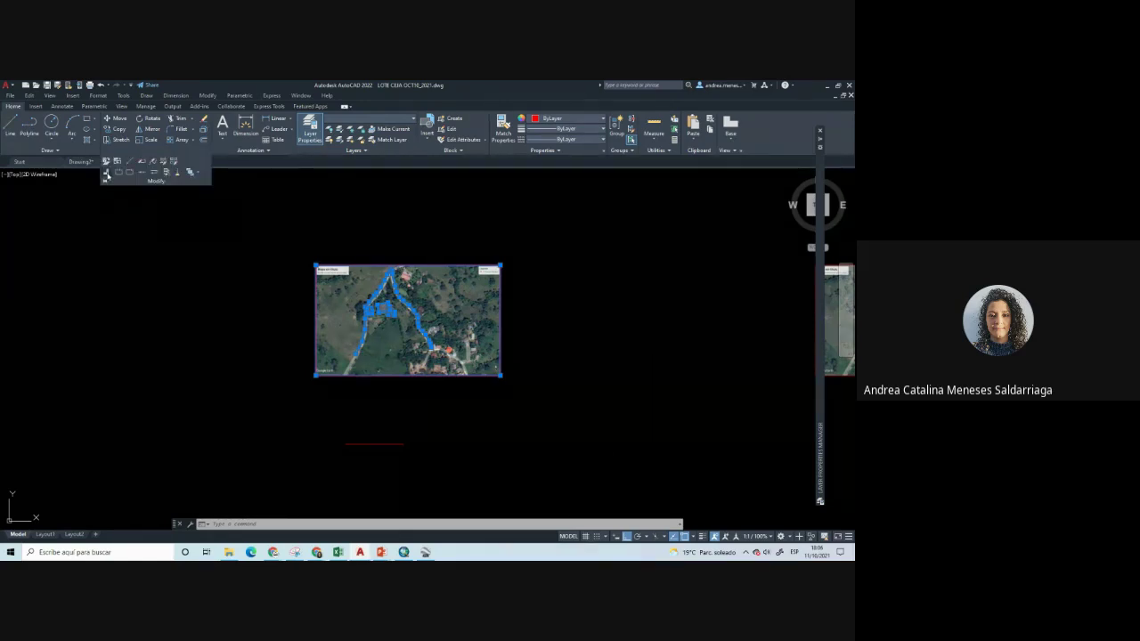
pyautogui.click(106, 175)
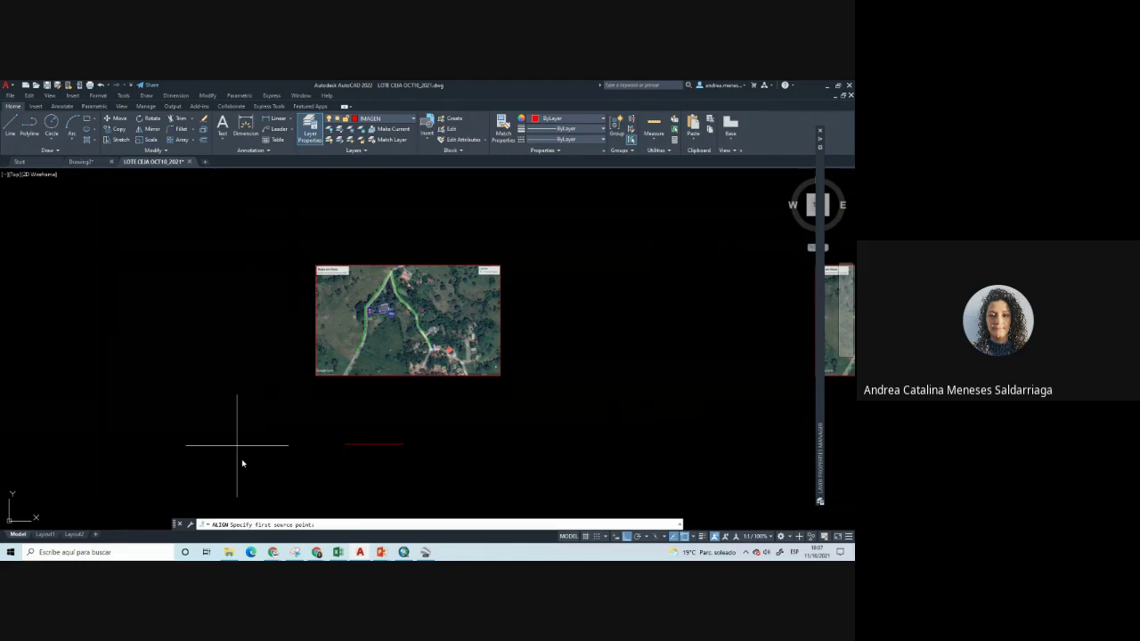
# Pick two source points on the image and their matching destinations on the 30-unit reference line
pyautogui.scroll(4, 388, 308)
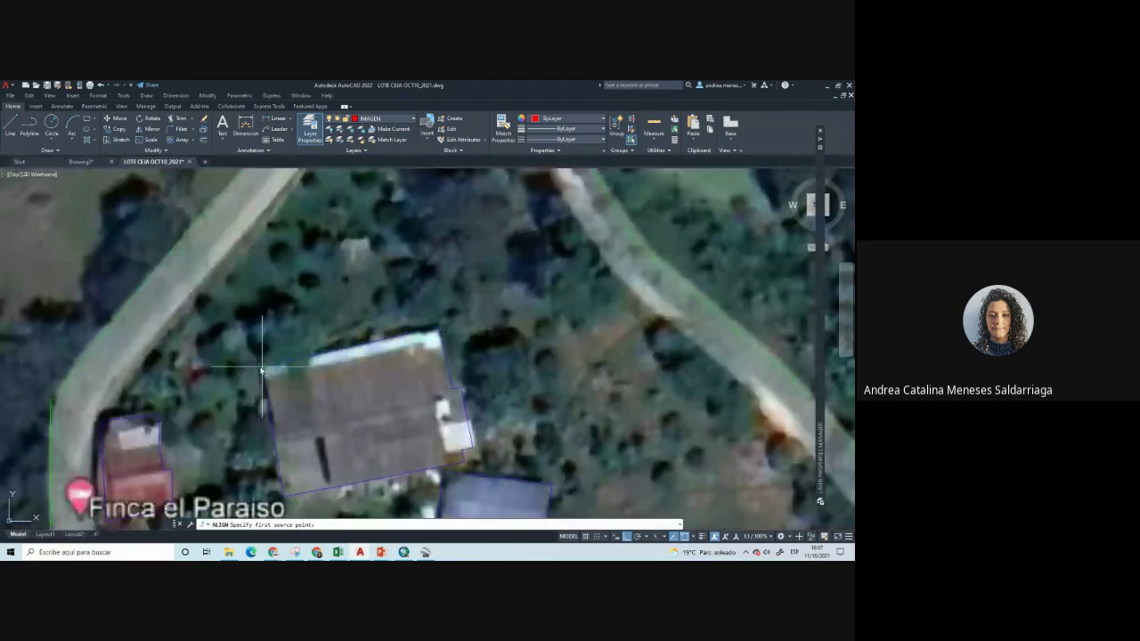
pyautogui.click(262, 367)
pyautogui.scroll(-2, 279, 299)
pyautogui.scroll(-3, 312, 329)
pyautogui.moveTo(318, 334); pyautogui.dragTo(316, 287, button='middle')
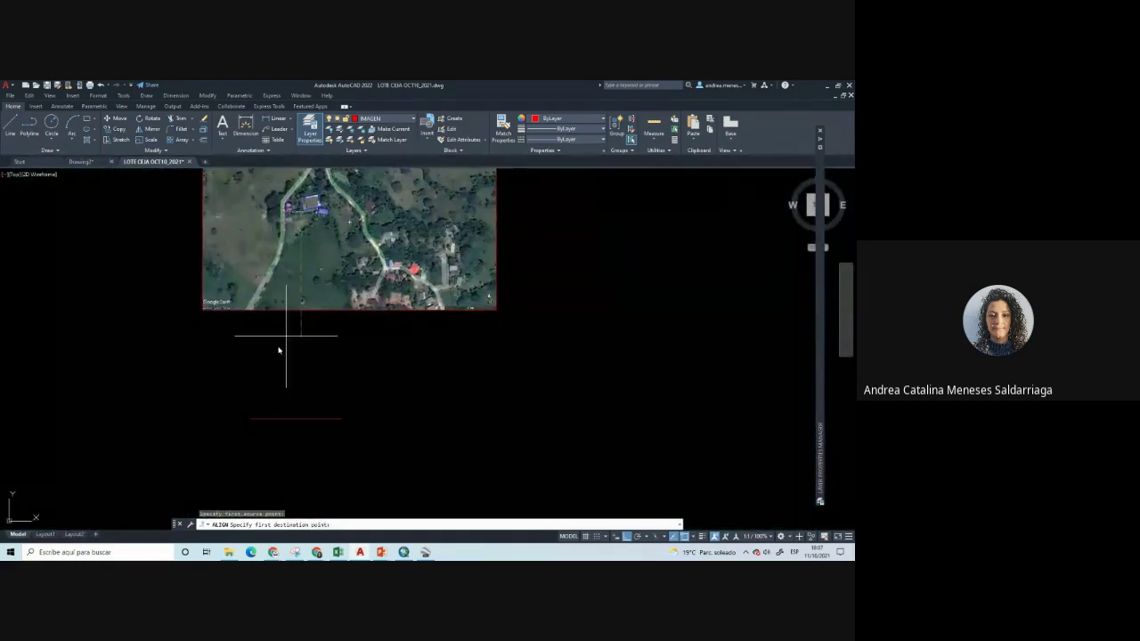
pyautogui.click(250, 419)
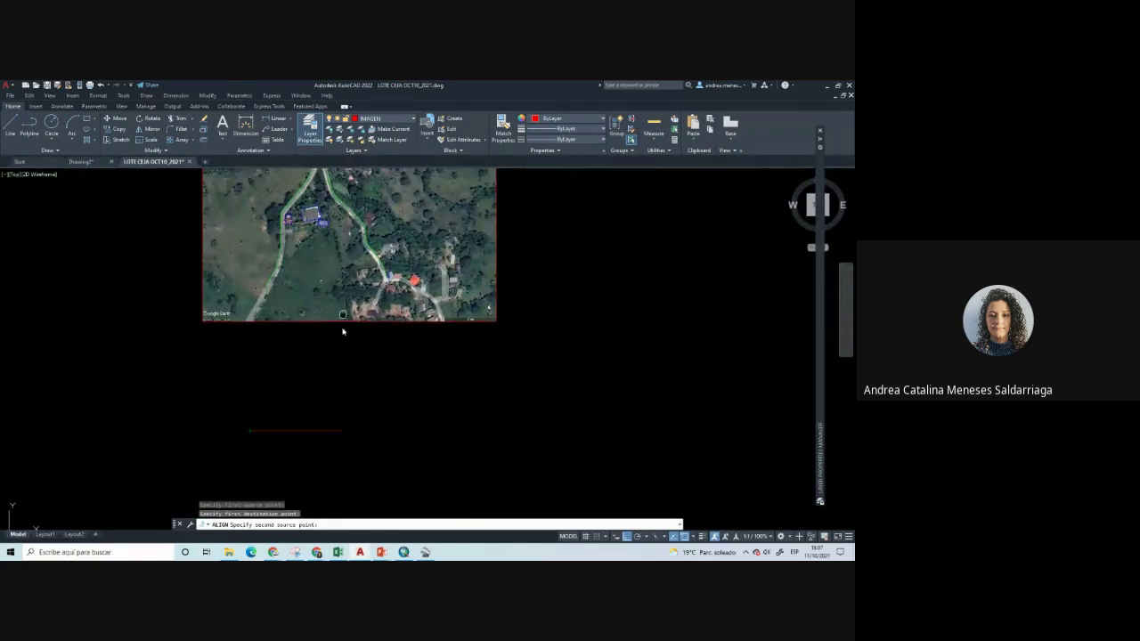
pyautogui.moveTo(332, 224); pyautogui.dragTo(332, 257, button='middle')
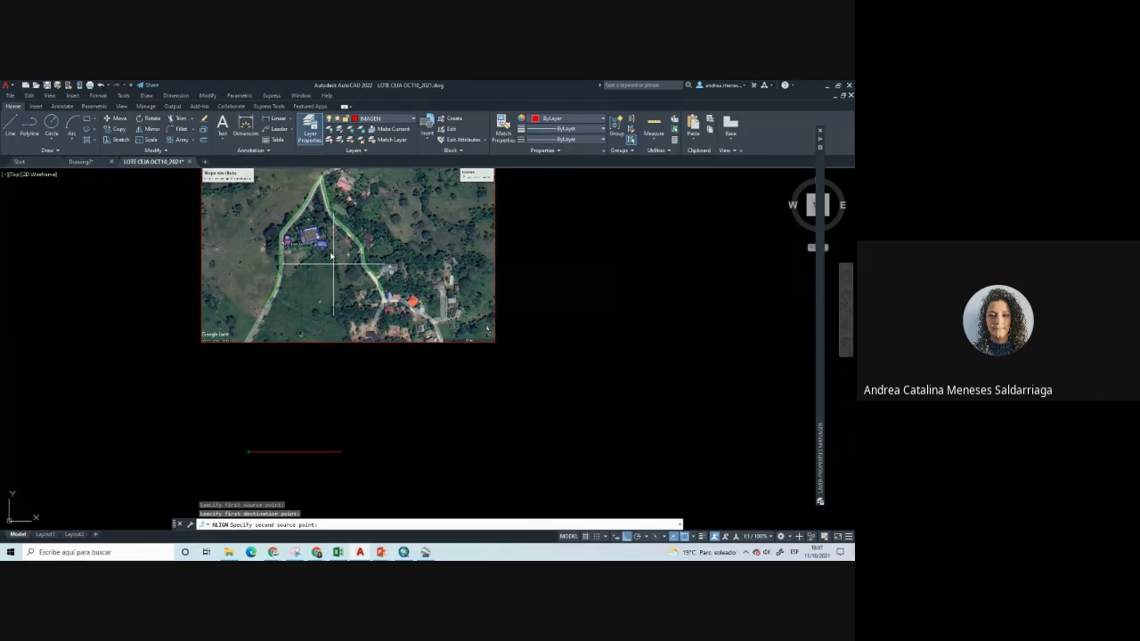
pyautogui.click(332, 256)
pyautogui.scroll(-2, 378, 348)
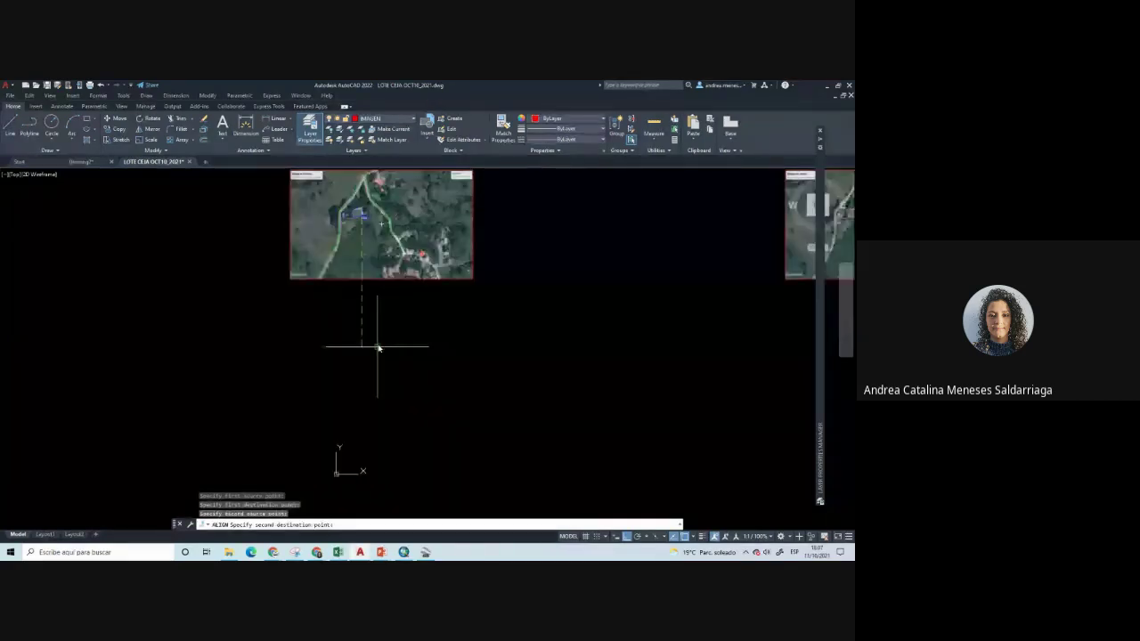
pyautogui.click(378, 347)
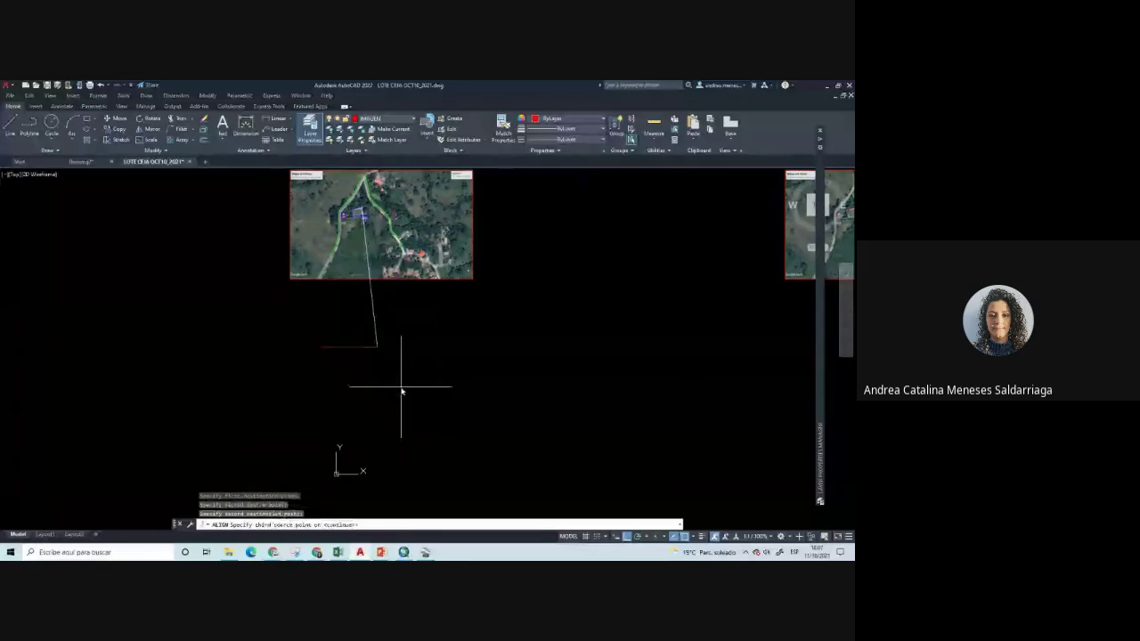
pyautogui.press('Return')
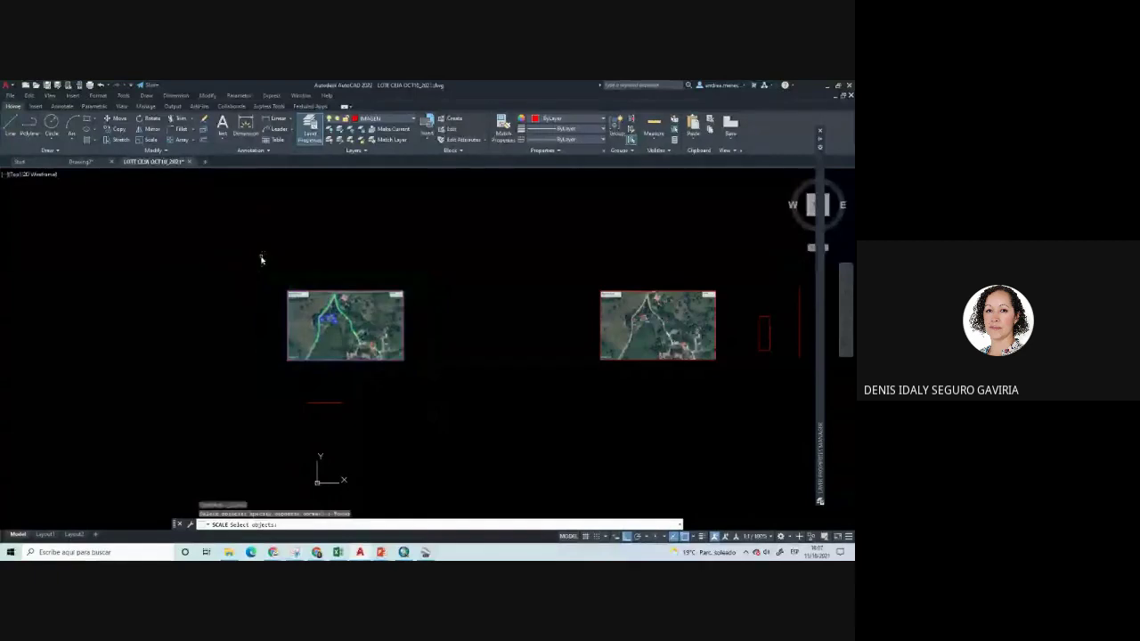
pyautogui.press('Return')
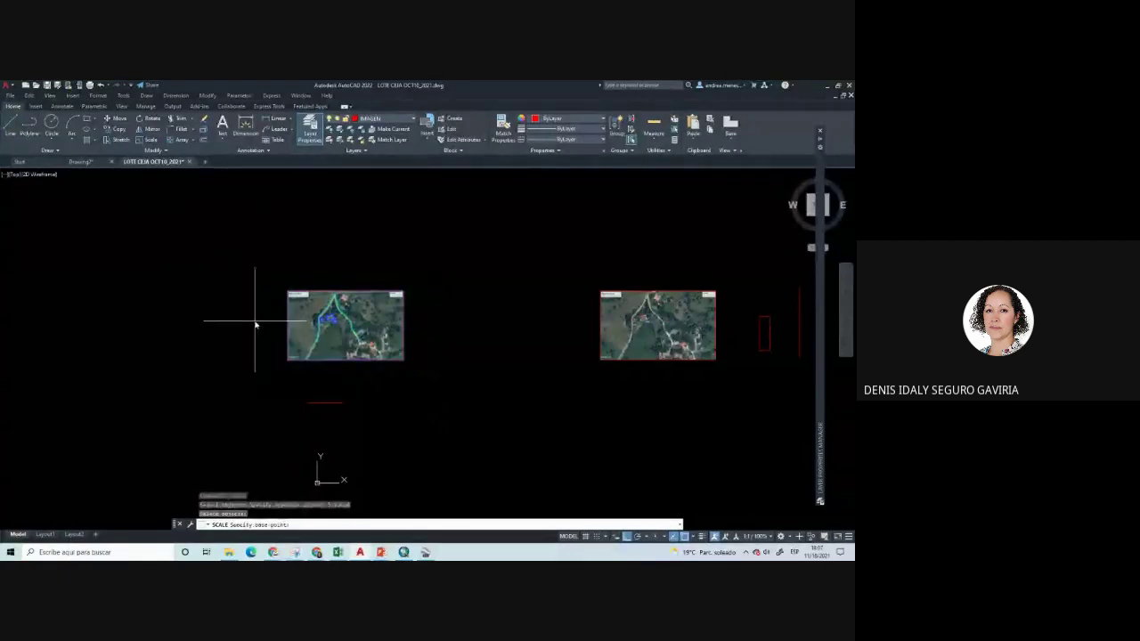
pyautogui.scroll(6, 325, 326)
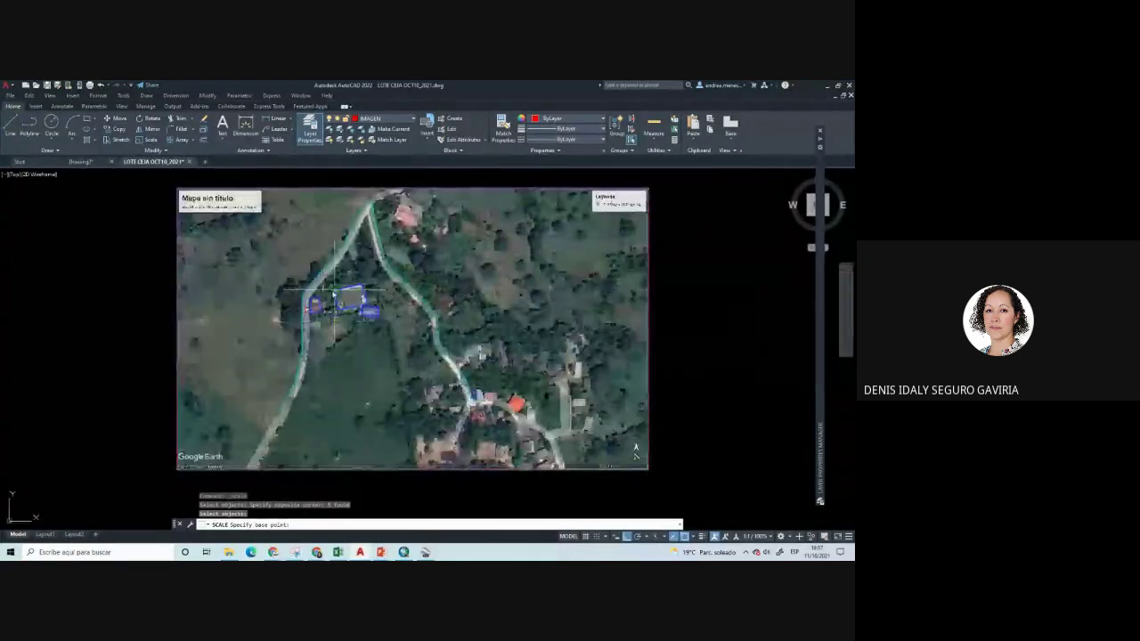
pyautogui.click(334, 294)
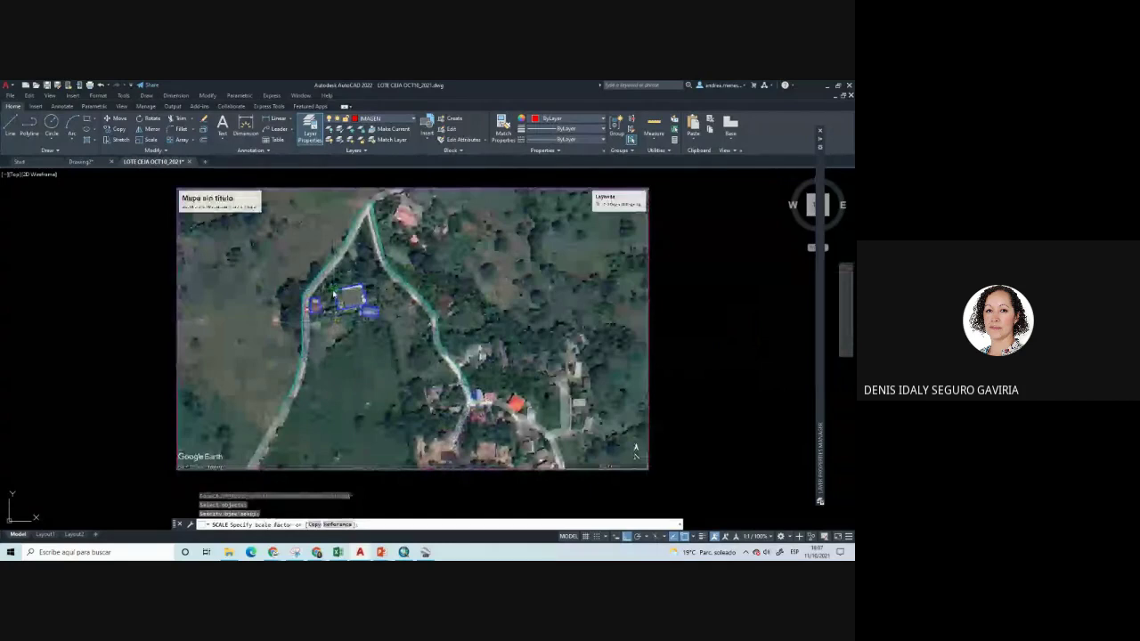
pyautogui.write('r')
pyautogui.press('Return')
pyautogui.scroll(-5, 337, 347)
pyautogui.click(305, 464)
pyautogui.click(361, 464)
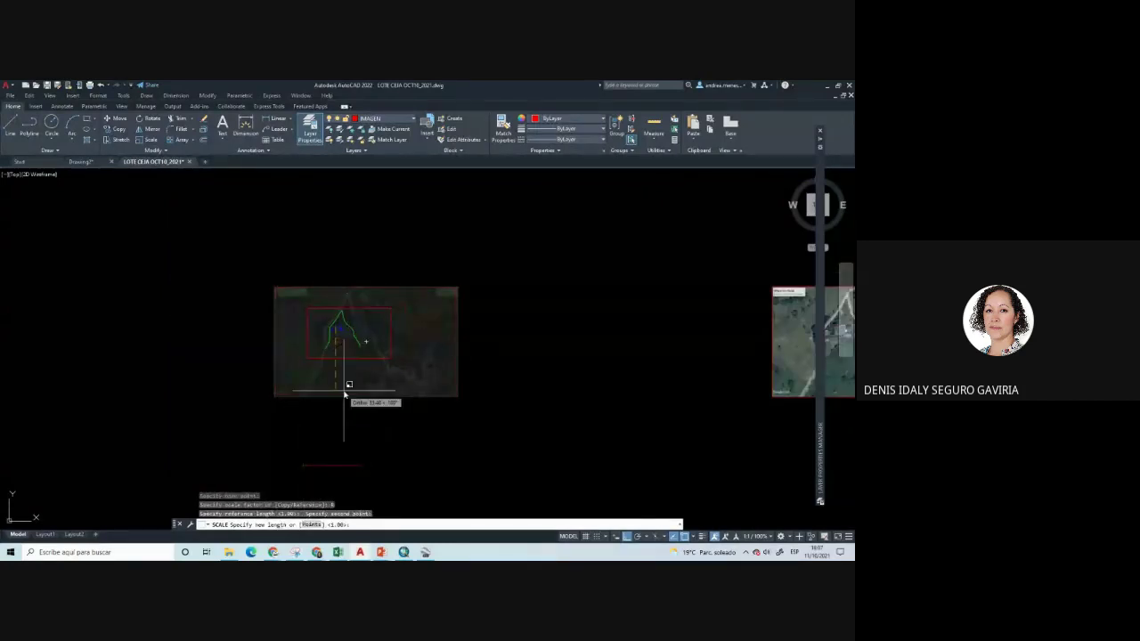
pyautogui.press('Escape')
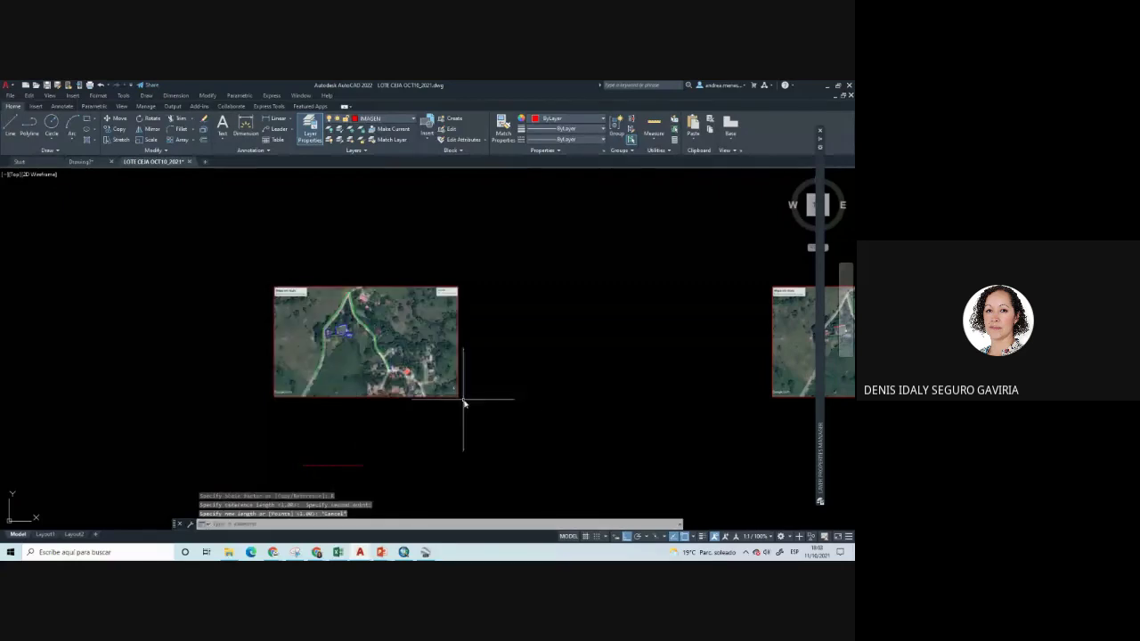
pyautogui.click(145, 140)
pyautogui.click(524, 438)
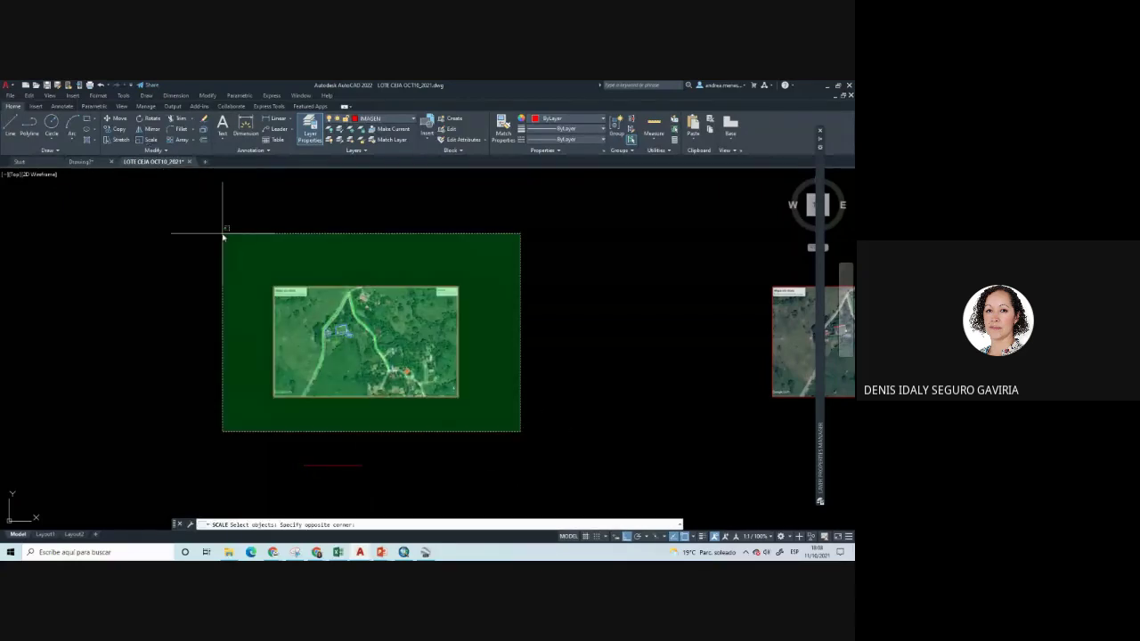
pyautogui.click(224, 235)
pyautogui.press('Return')
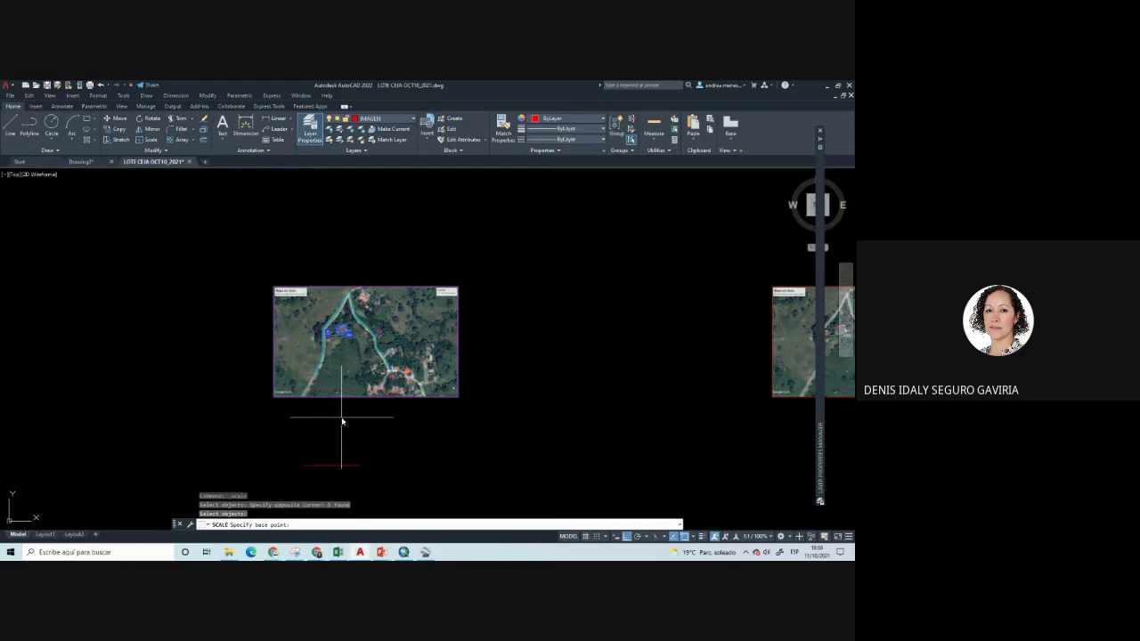
pyautogui.scroll(5, 337, 330)
pyautogui.click(337, 331)
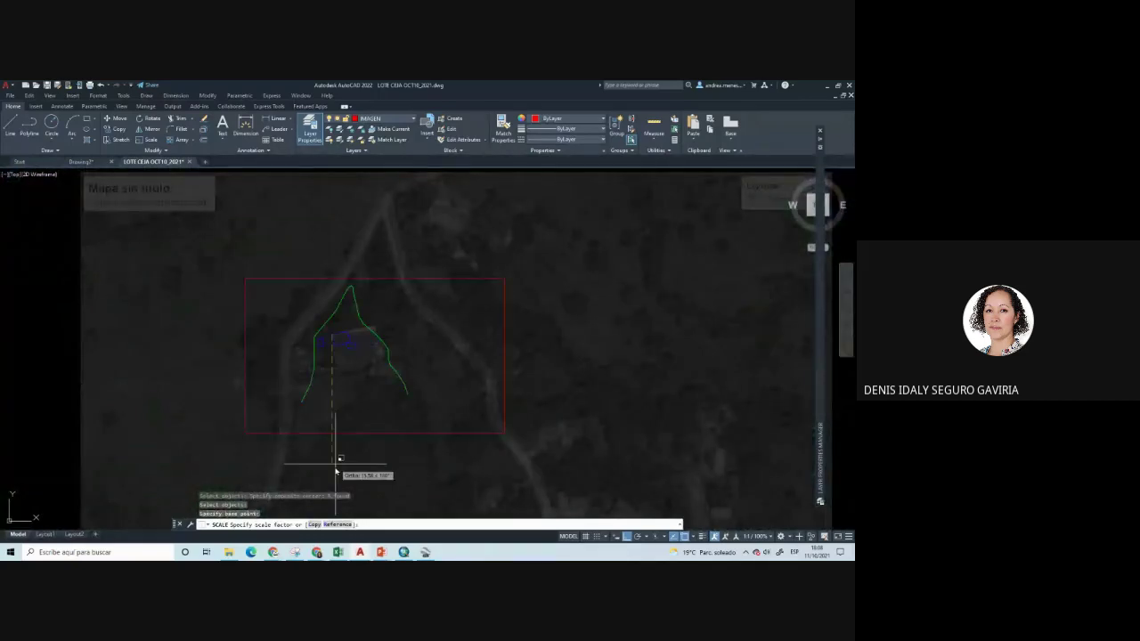
pyautogui.write('r')
pyautogui.press('Return')
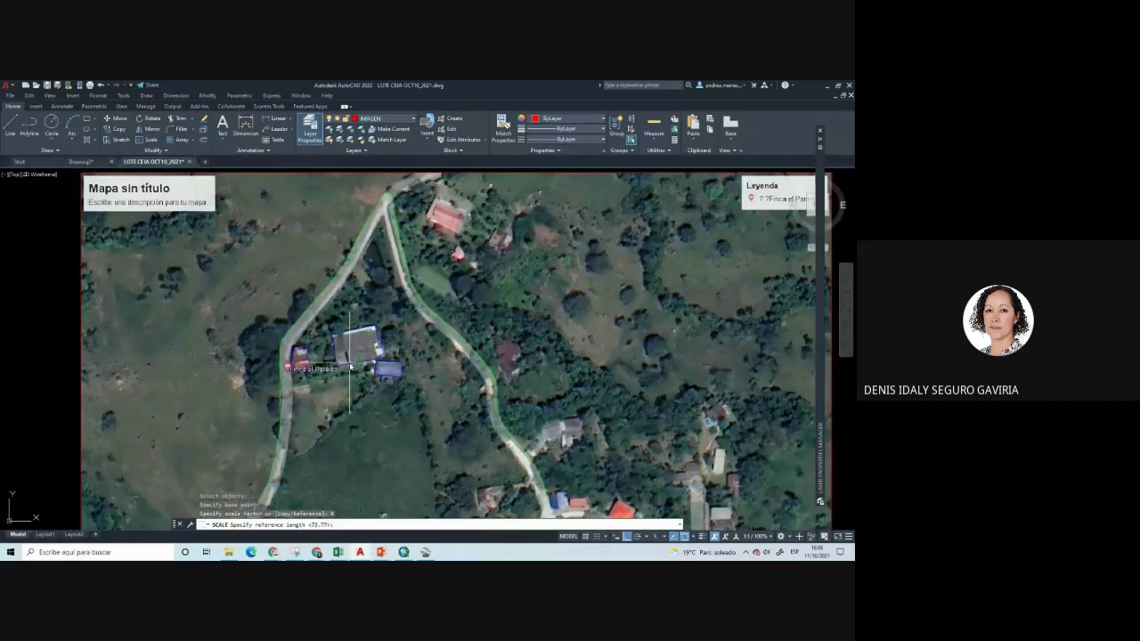
pyautogui.scroll(5, 350, 365)
pyautogui.press('F8')
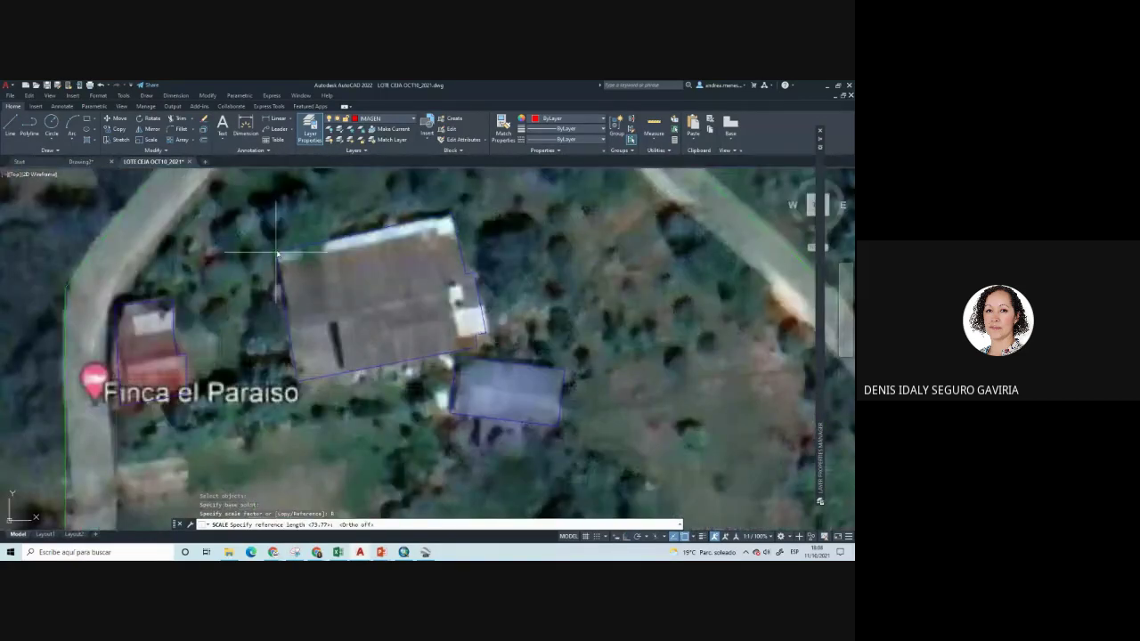
pyautogui.click(277, 256)
pyautogui.click(453, 217)
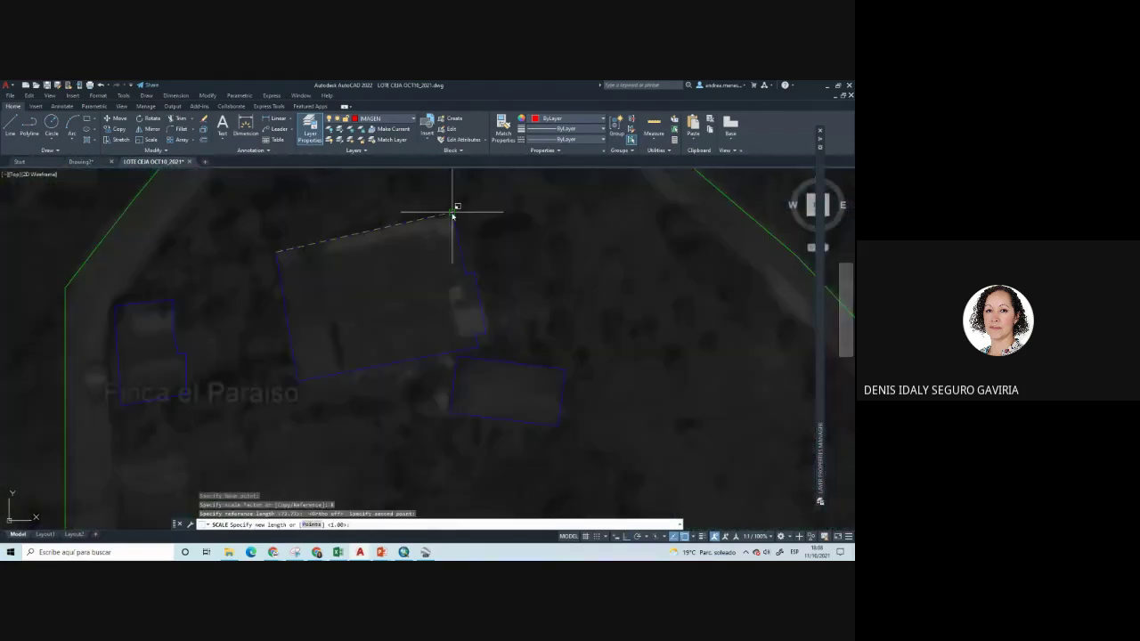
pyautogui.press('Escape')
pyautogui.scroll(-3, 383, 321)
pyautogui.scroll(-2, 428, 303)
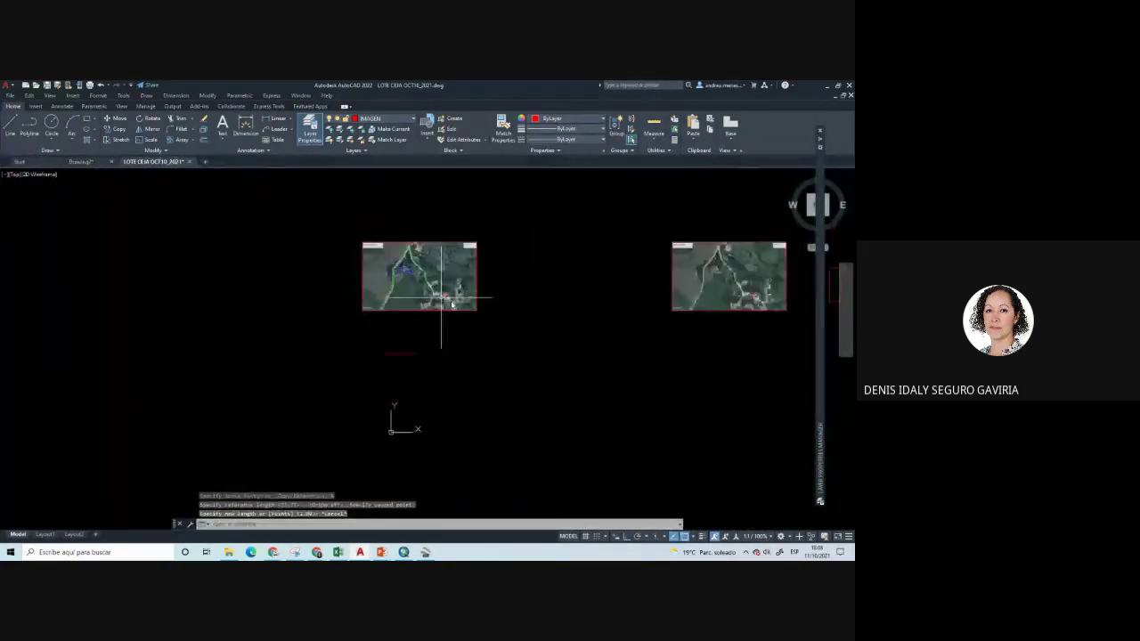
pyautogui.scroll(2, 534, 321)
pyautogui.scroll(2, 418, 356)
# Select the thin red rectangle and begin scaling it, then cancel the scale
pyautogui.click(395, 481)
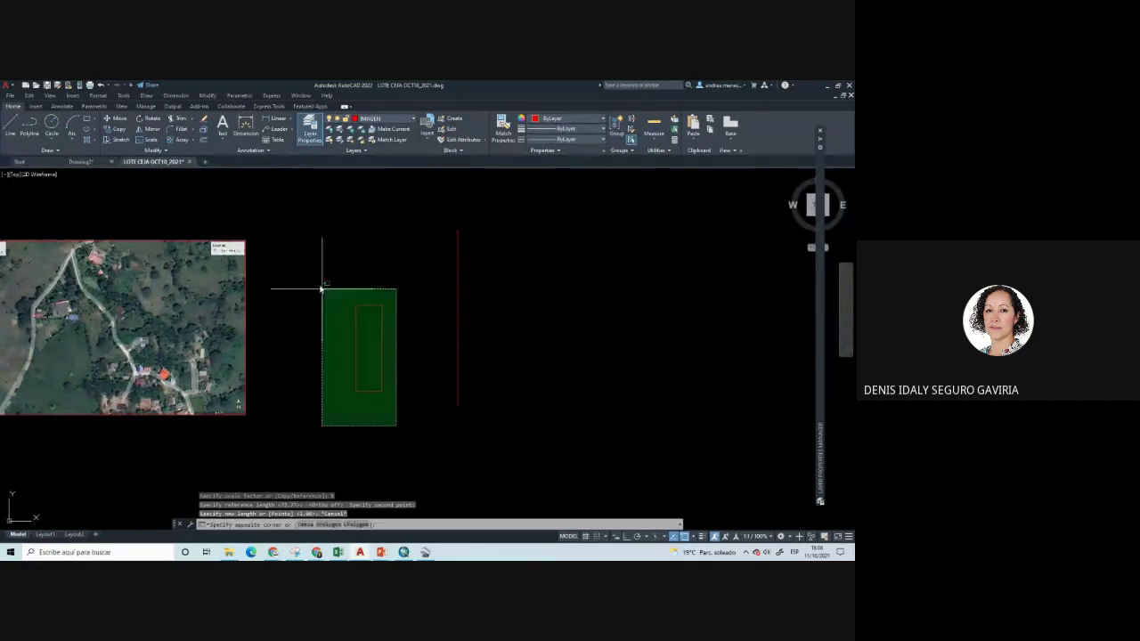
pyautogui.click(321, 286)
pyautogui.click(146, 139)
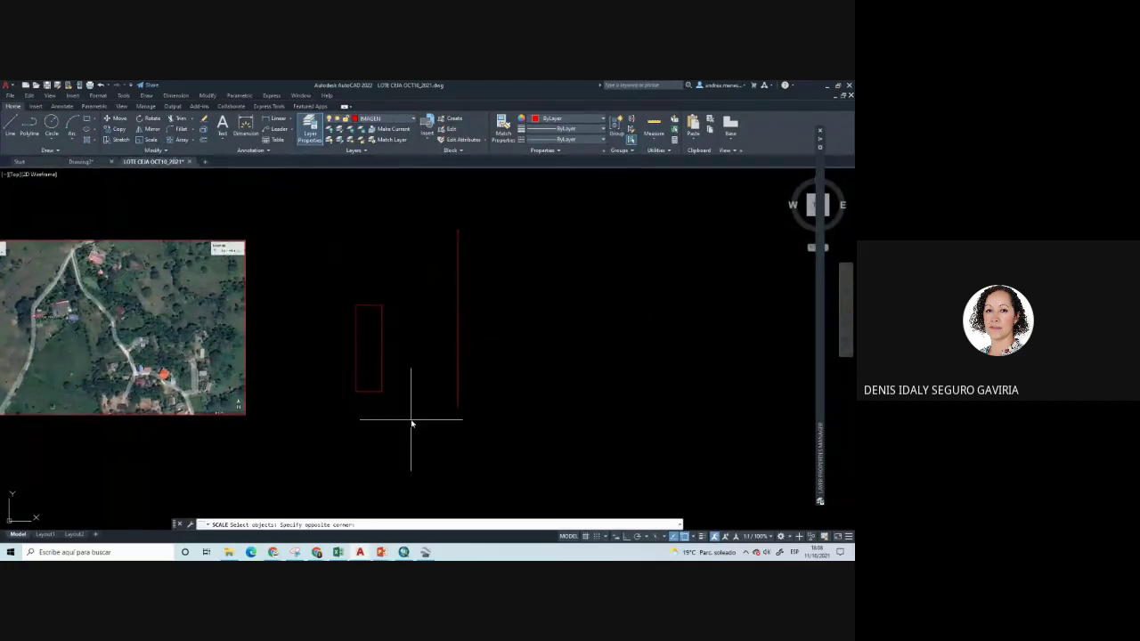
pyautogui.click(411, 419)
pyautogui.click(331, 247)
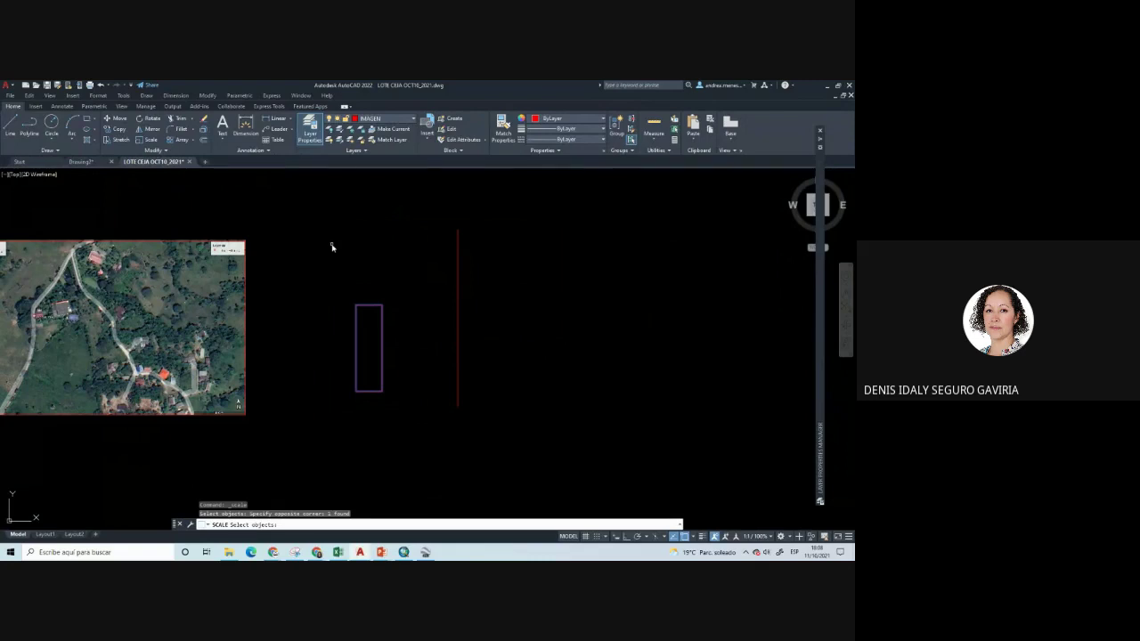
pyautogui.press('Return')
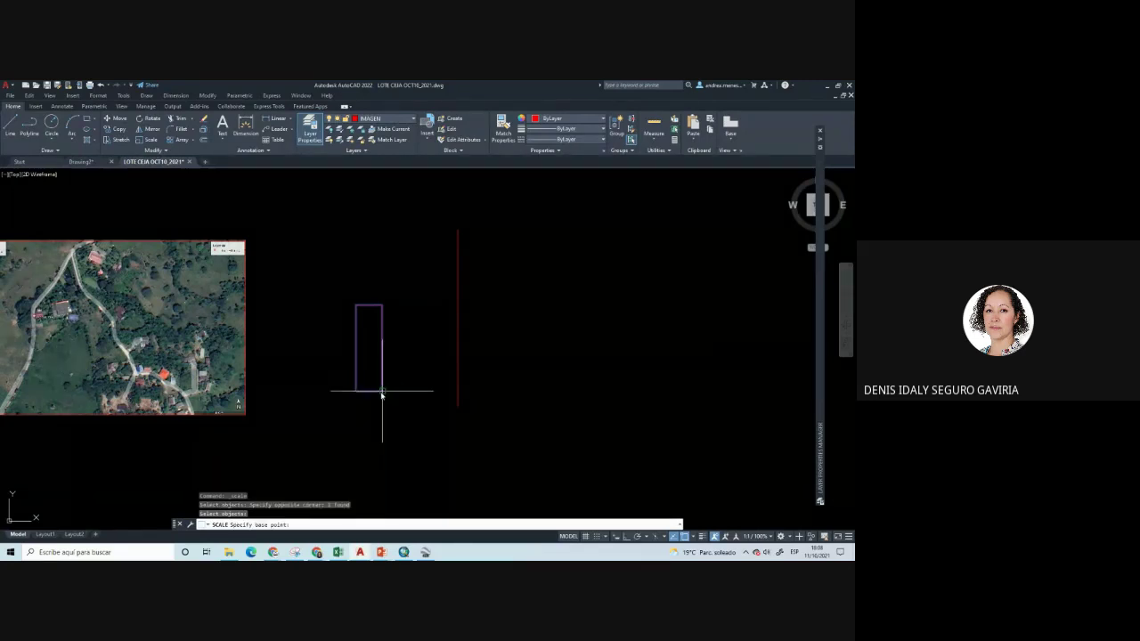
pyautogui.click(382, 392)
pyautogui.press('Escape')
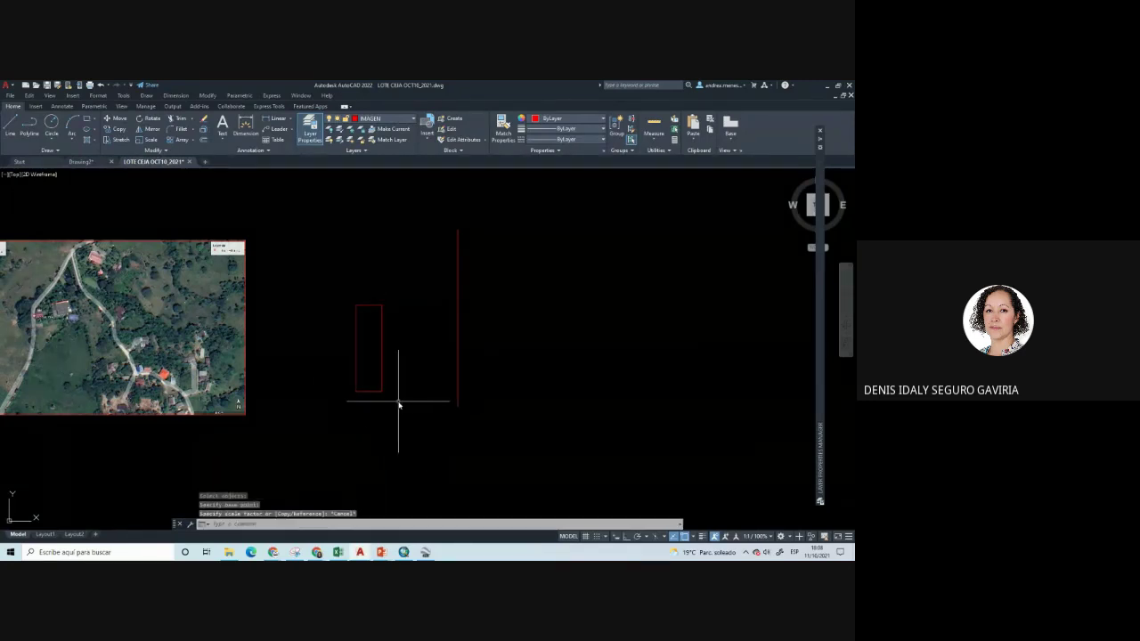
# Move the thin rectangle by its corner to sit beside the long vertical red line
pyautogui.click(398, 405)
pyautogui.click(365, 351)
pyautogui.write('m')
pyautogui.press('Return')
pyautogui.click(382, 392)
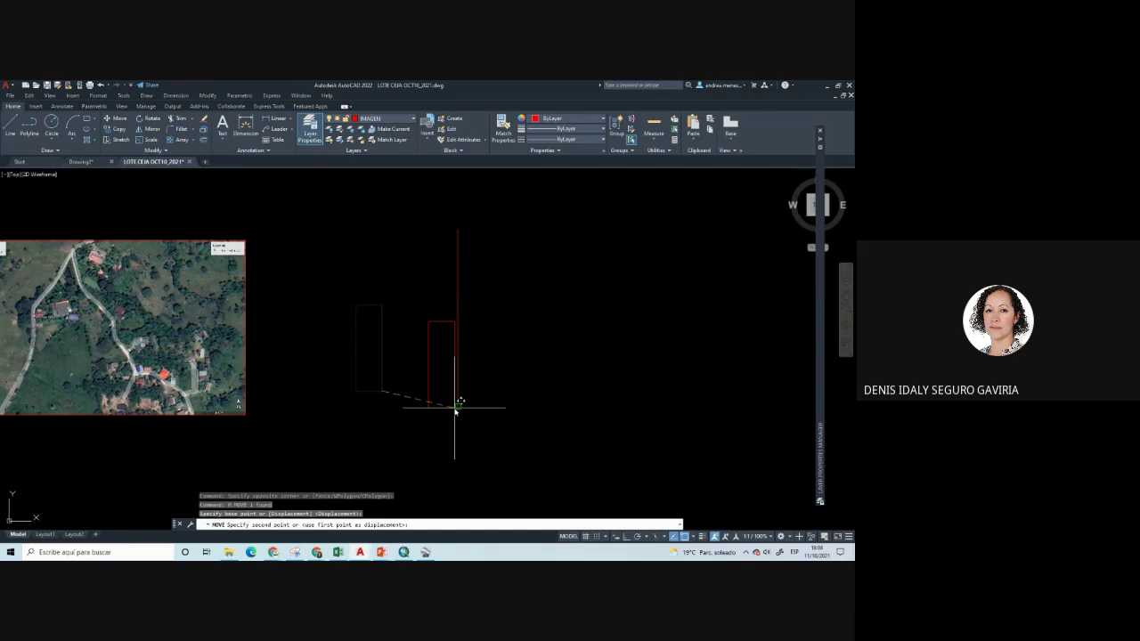
pyautogui.click(423, 407)
pyautogui.moveTo(452, 374); pyautogui.dragTo(454, 402)
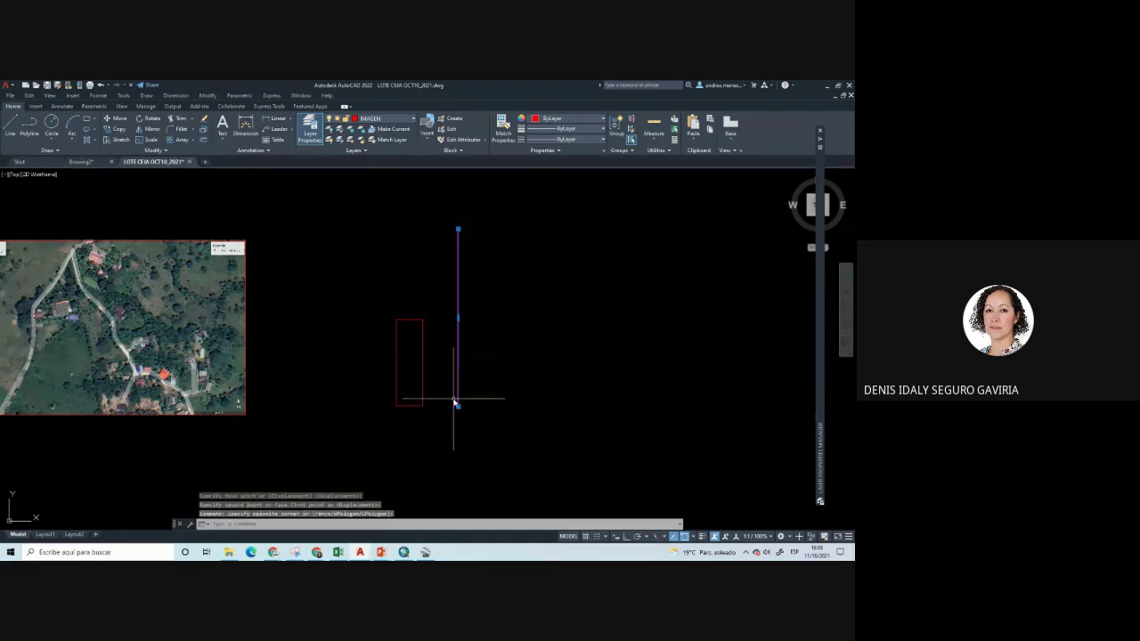
pyautogui.press('Escape')
pyautogui.scroll(-8, 407, 356)
pyautogui.scroll(4, 262, 377)
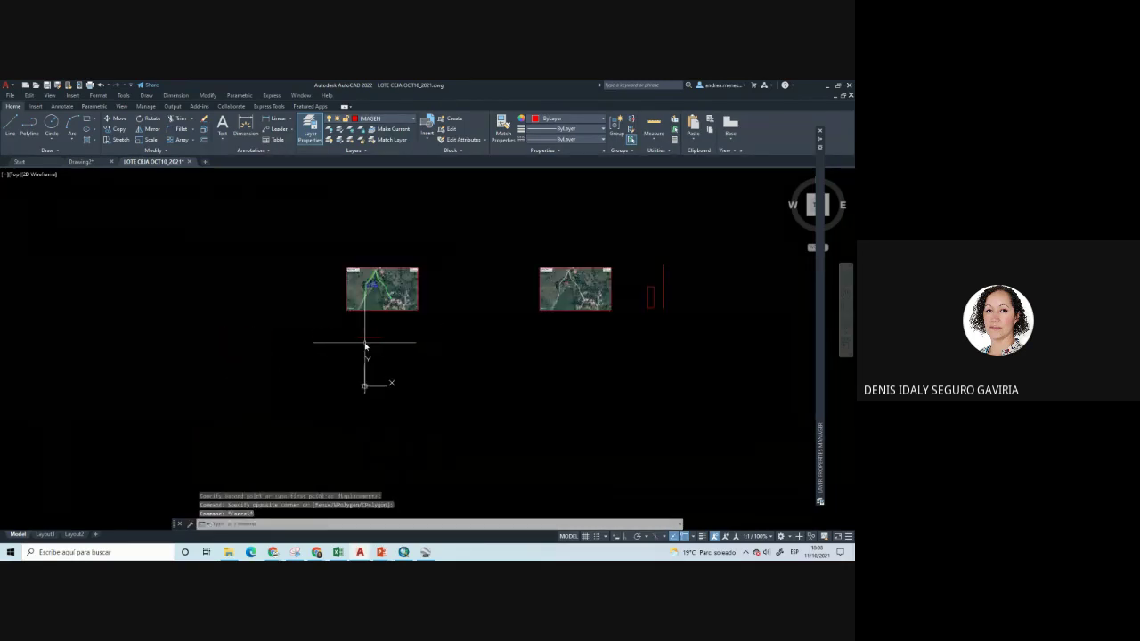
# Zoom in and select the aerial image to inspect it, then deselect it
pyautogui.scroll(2, 396, 307)
pyautogui.scroll(2, 397, 321)
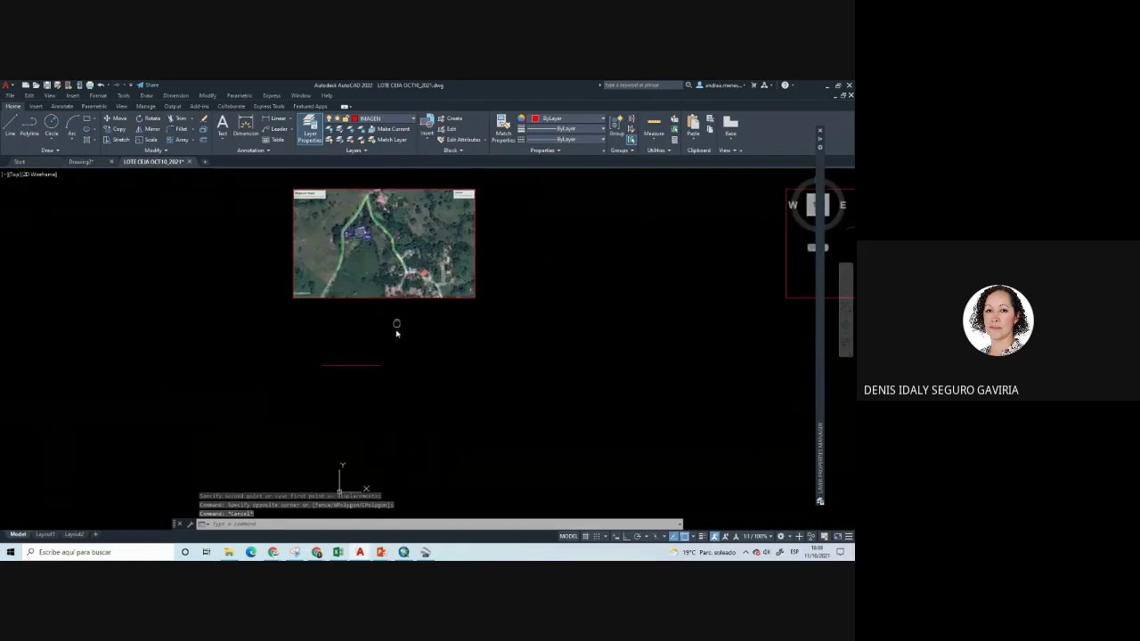
pyautogui.moveTo(397, 332); pyautogui.dragTo(397, 377, button='middle')
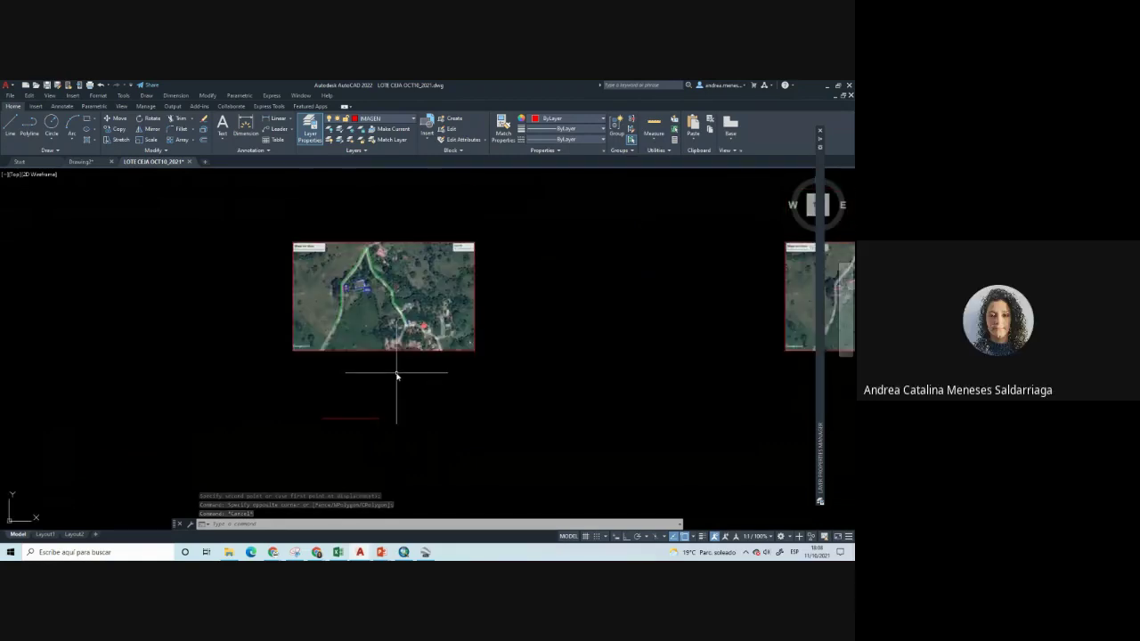
pyautogui.scroll(2, 393, 245)
pyautogui.scroll(2, 387, 258)
pyautogui.click(312, 226)
pyautogui.click(303, 253)
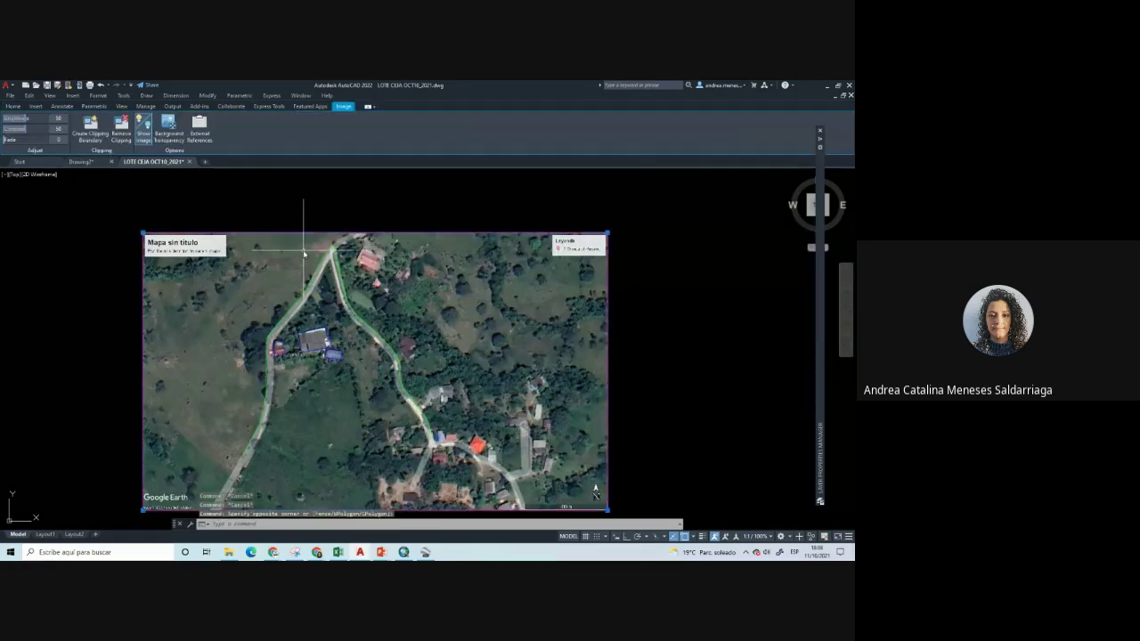
pyautogui.moveTo(303, 254); pyautogui.dragTo(337, 229, button='middle')
pyautogui.press('Escape')
# Select the traced road polyline to check it, zoom out, and expand the Modify panel
pyautogui.click(311, 238)
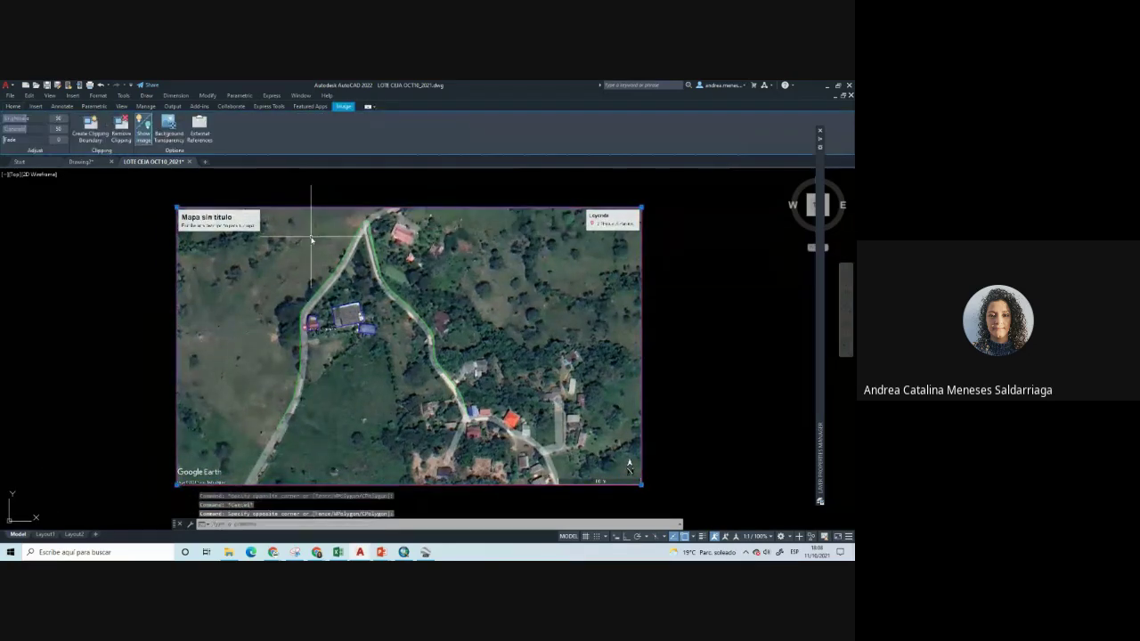
pyautogui.press('Escape')
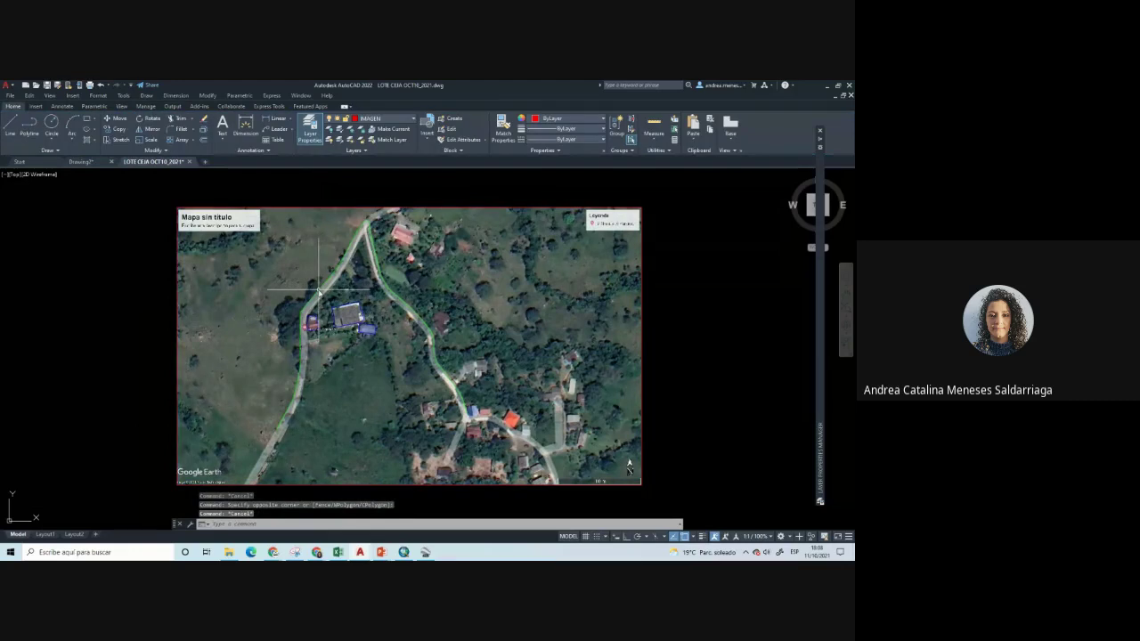
pyautogui.click(318, 291)
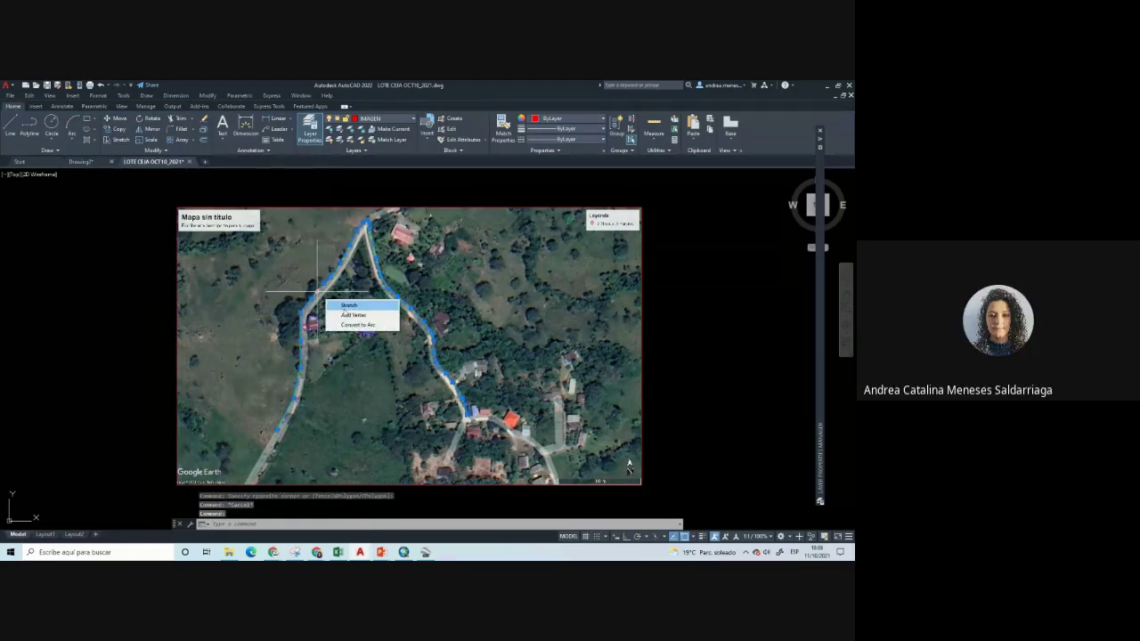
pyautogui.press('Escape')
pyautogui.scroll(5, 318, 290)
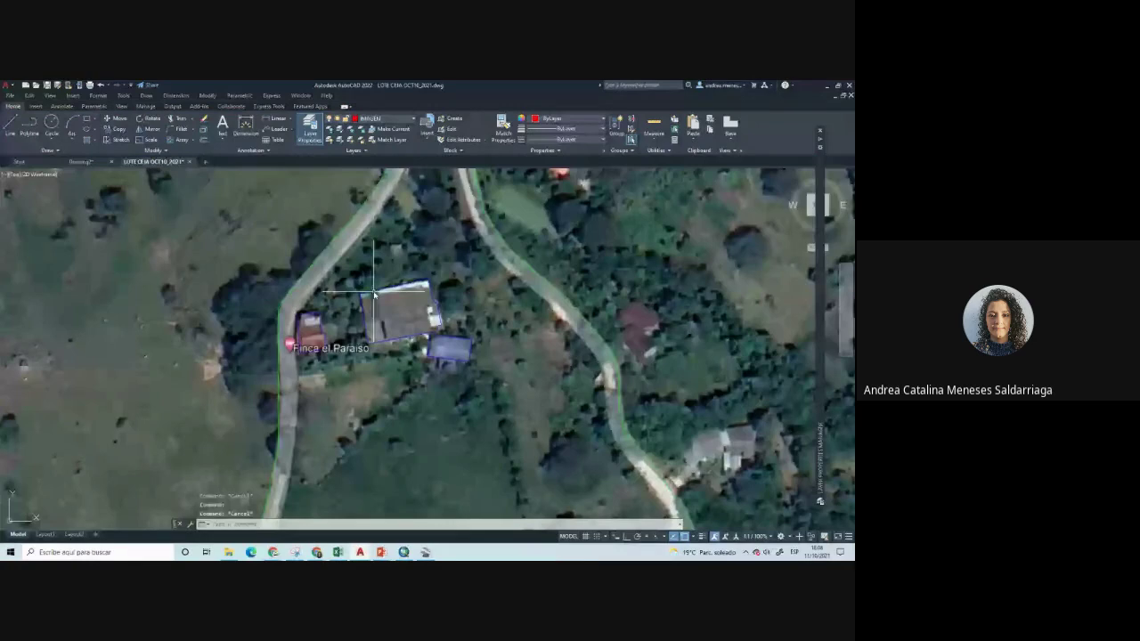
pyautogui.scroll(-1, 374, 294)
pyautogui.scroll(-5, 417, 293)
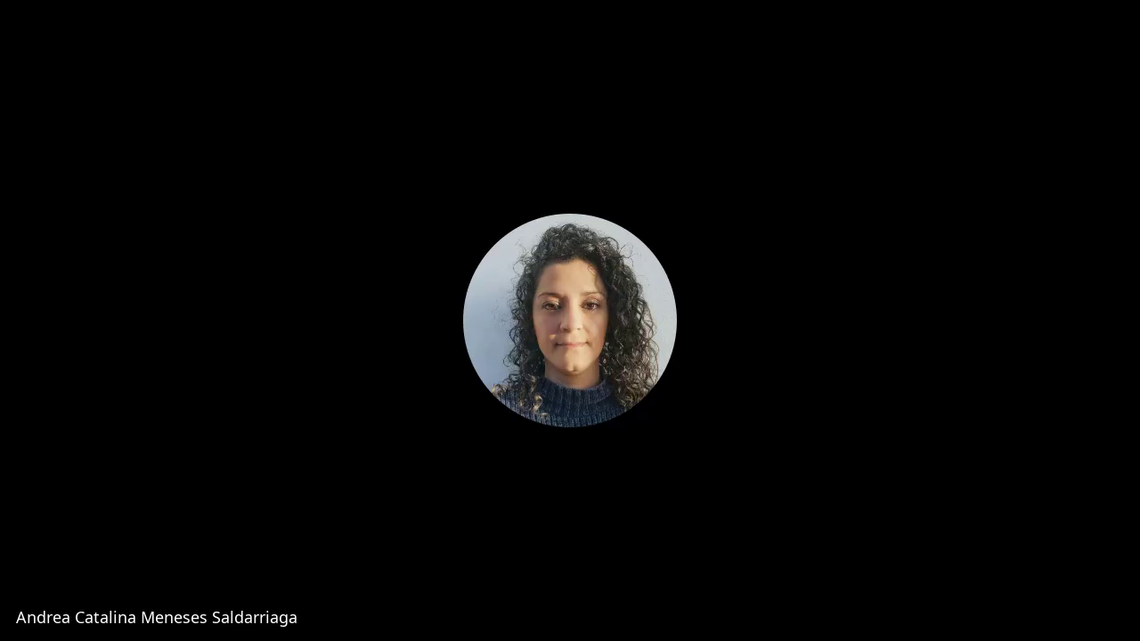
pyautogui.click(153, 150)
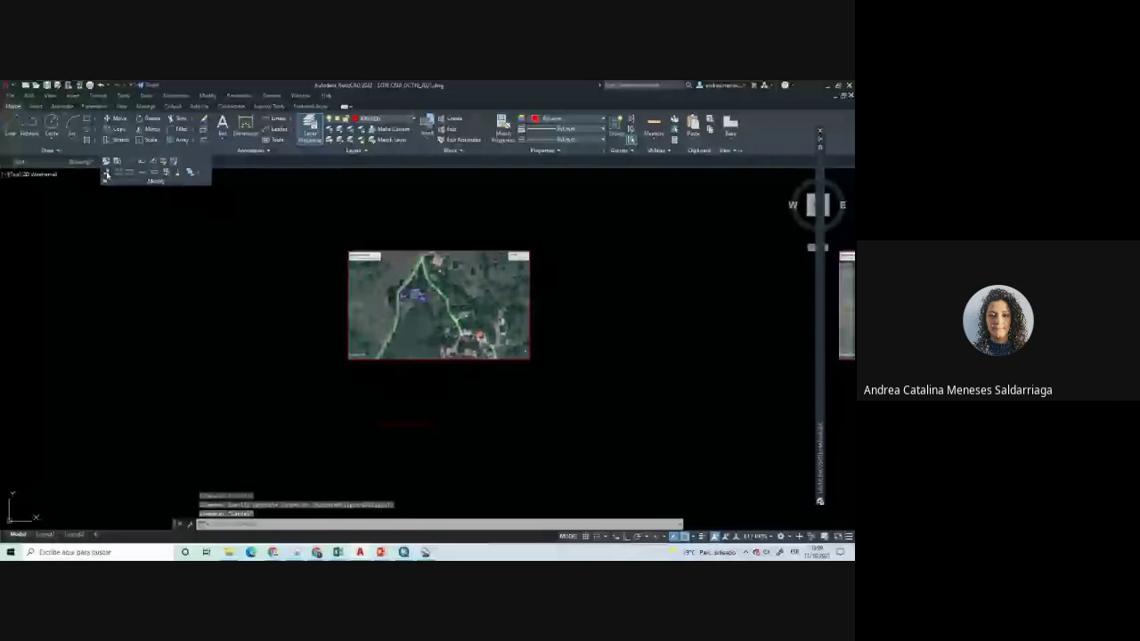
# Window-select the satellite image and start ALIGN from the expanded Modify panel
pyautogui.click(105, 174)
pyautogui.click(575, 380)
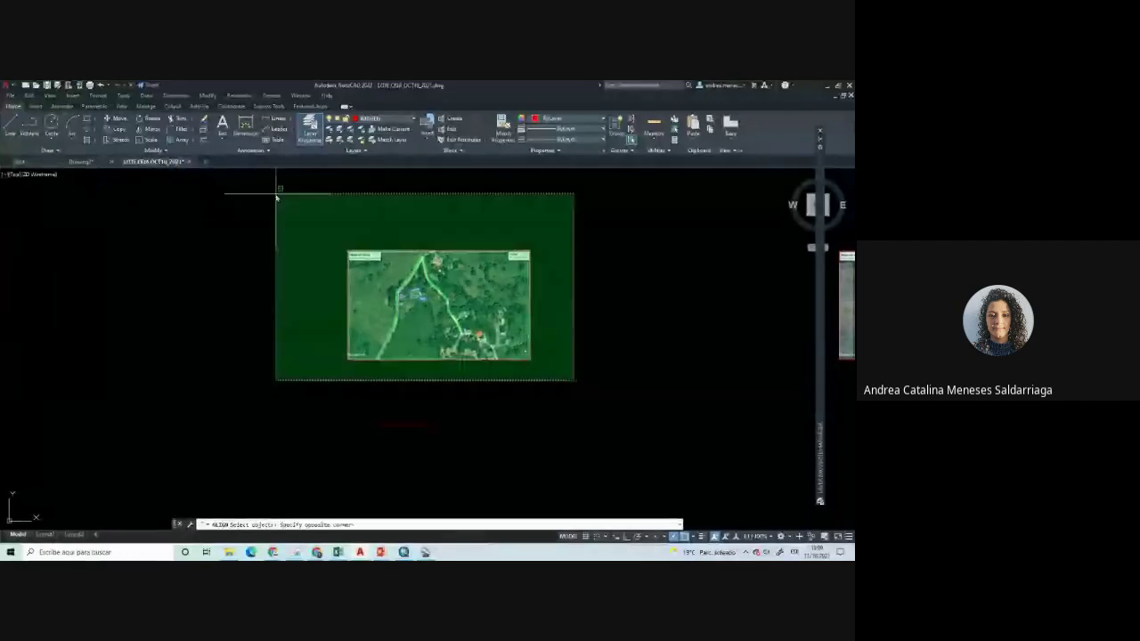
pyautogui.click(276, 198)
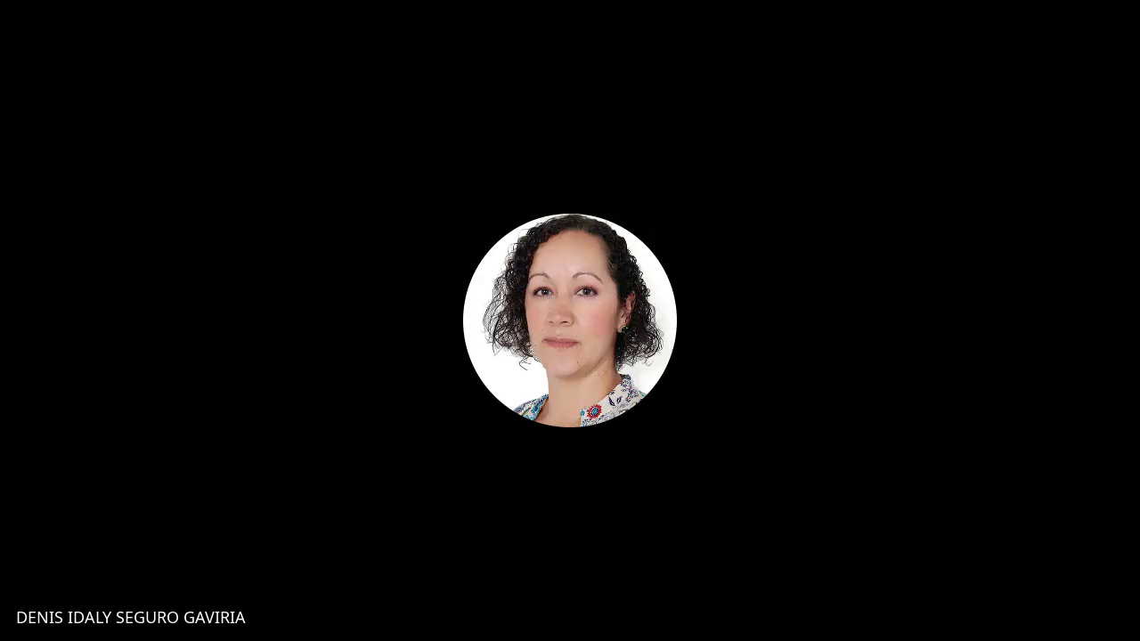
pyautogui.click(574, 372)
pyautogui.click(303, 198)
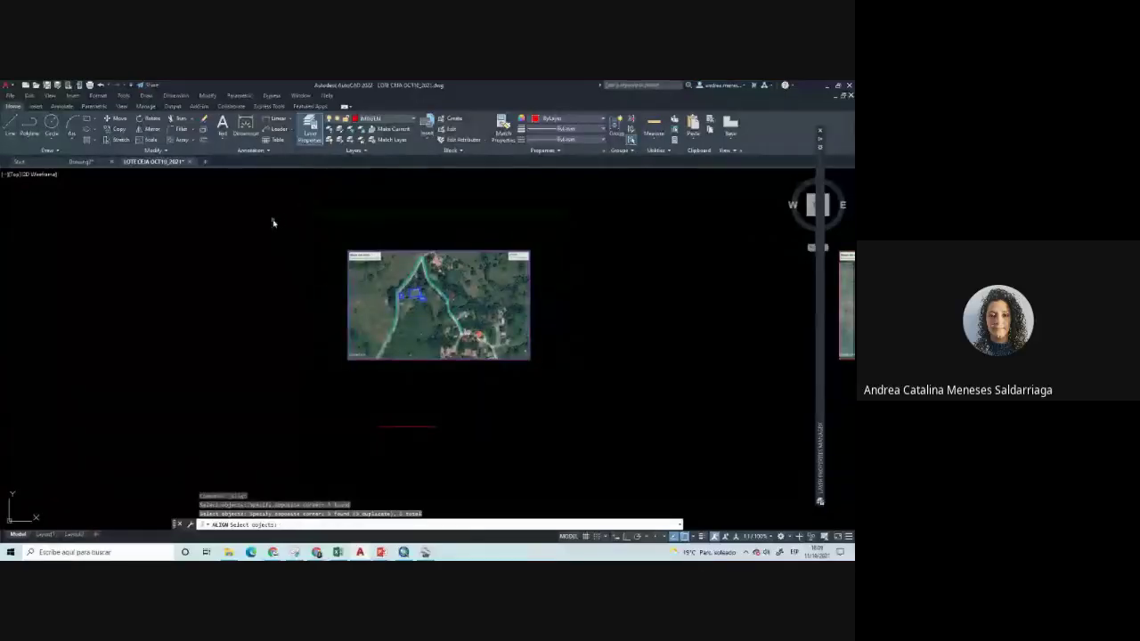
pyautogui.press('Escape')
pyautogui.press('Escape')
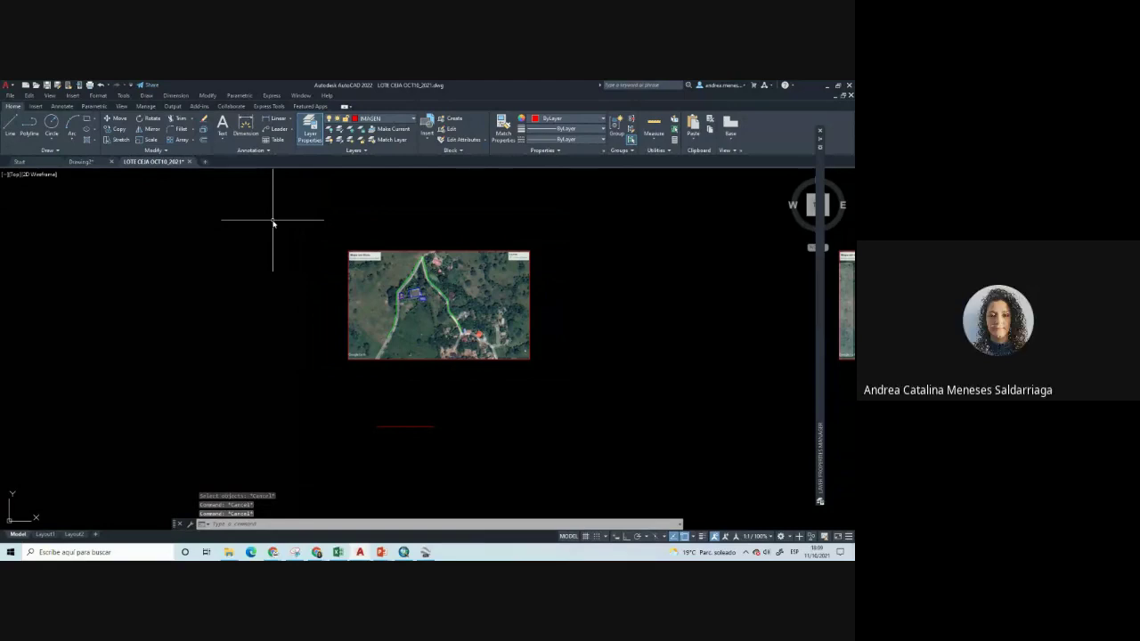
pyautogui.click(562, 367)
pyautogui.click(277, 226)
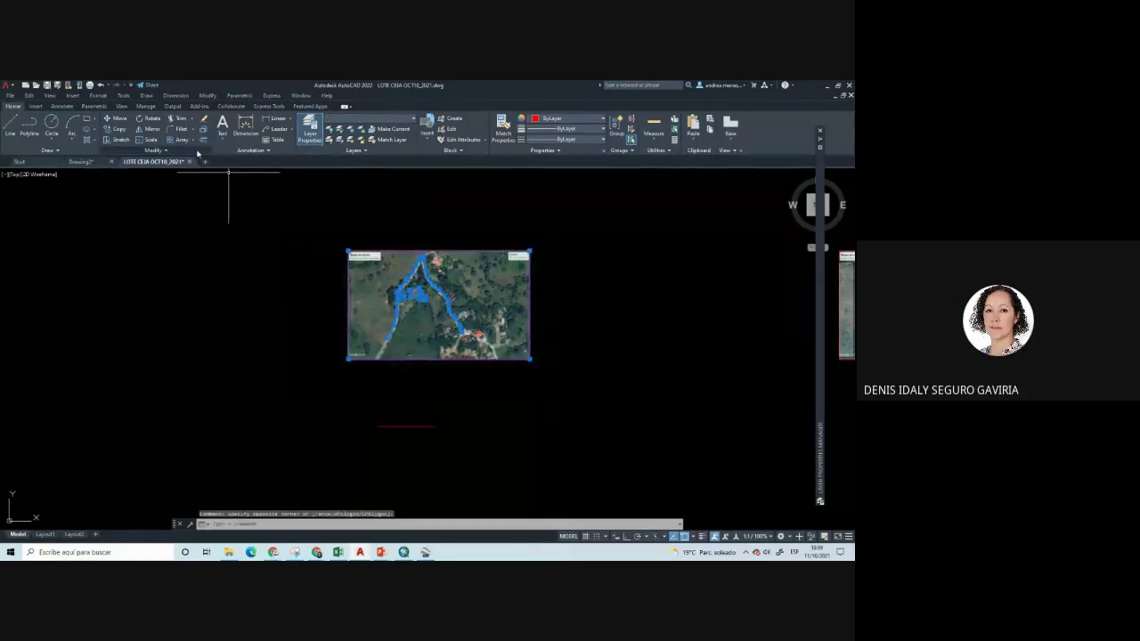
pyautogui.click(162, 151)
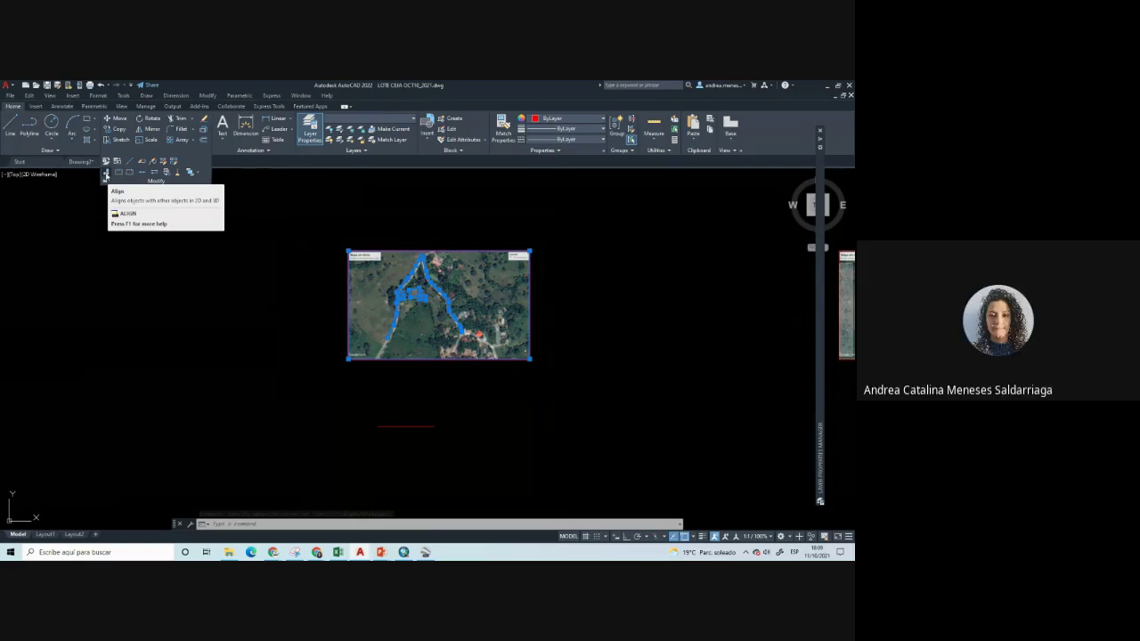
pyautogui.click(105, 175)
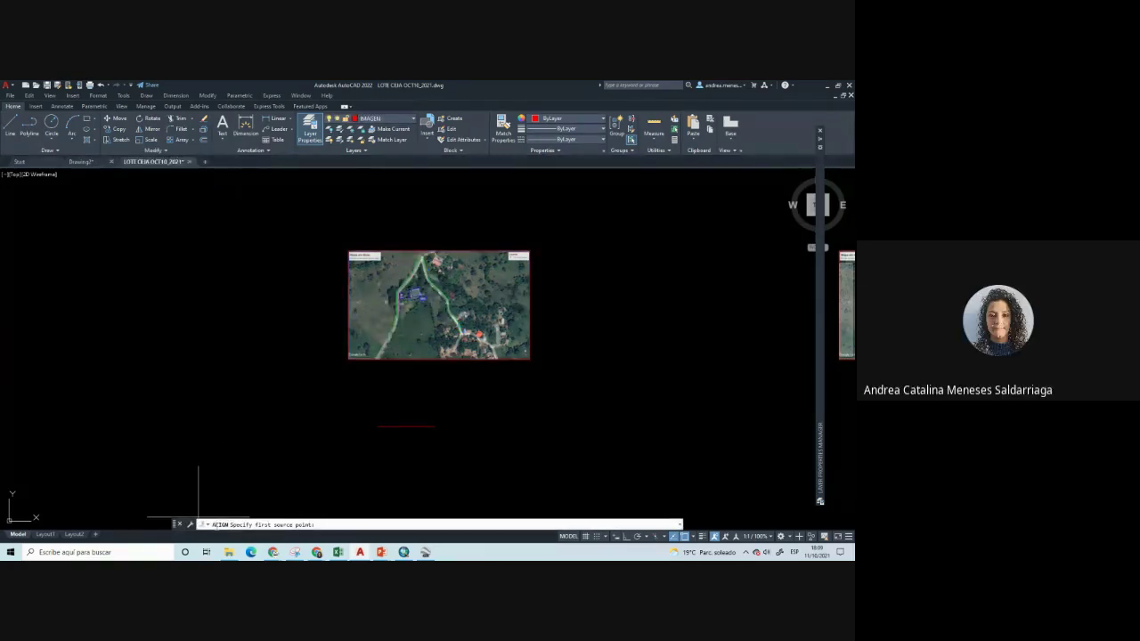
# Match the first house corner to the red reference line's left end
pyautogui.click(327, 525)
pyautogui.scroll(5, 351, 237)
pyautogui.scroll(2, 338, 230)
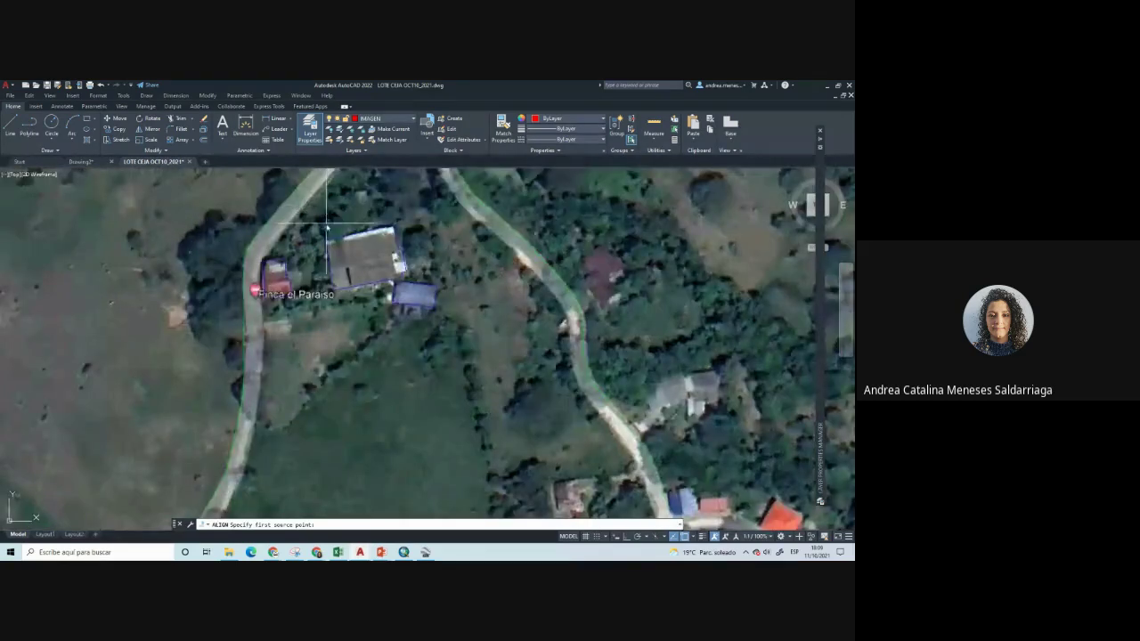
pyautogui.click(327, 228)
pyautogui.scroll(-5, 346, 235)
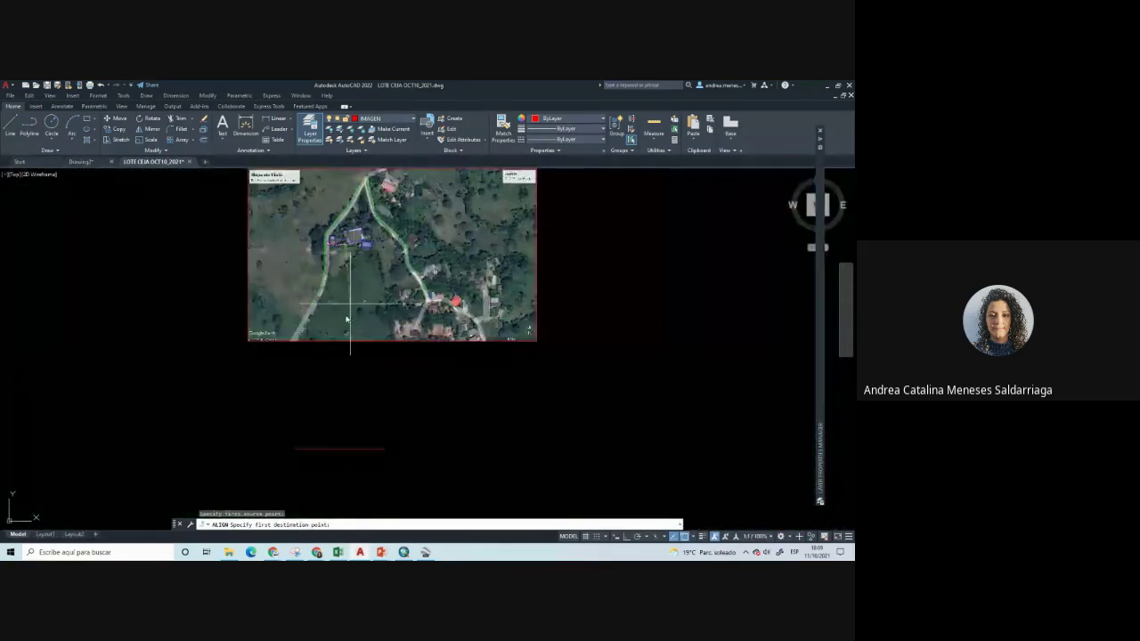
pyautogui.scroll(2, 273, 460)
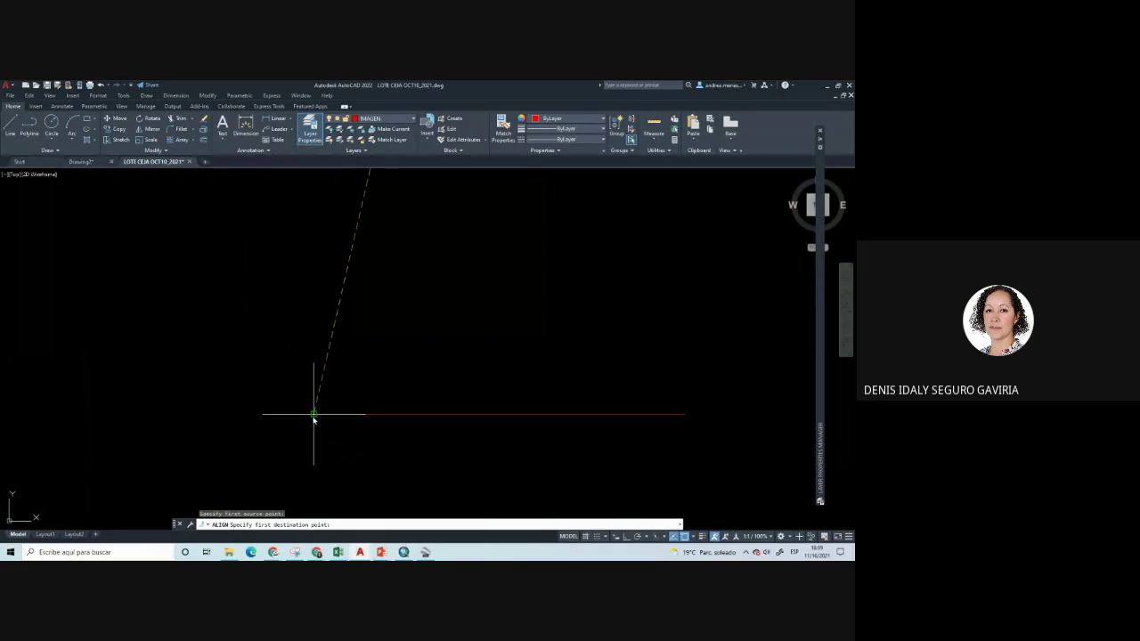
pyautogui.click(314, 414)
# Match a second house corner to the red line's other end and scale the image to fit
pyautogui.scroll(-4, 381, 367)
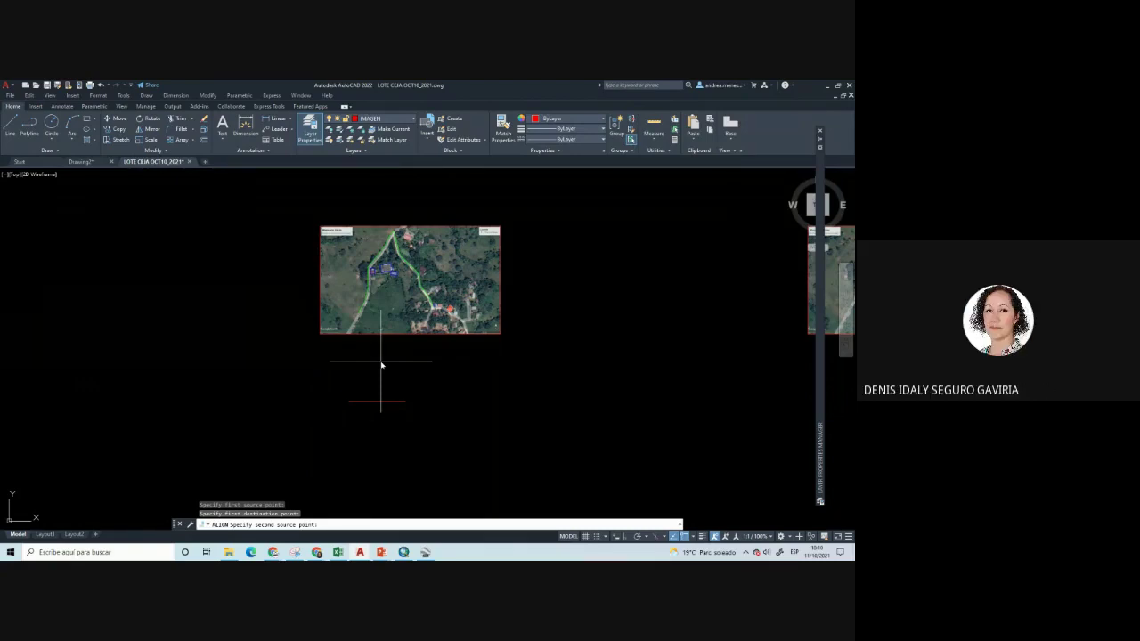
pyautogui.scroll(10, 342, 289)
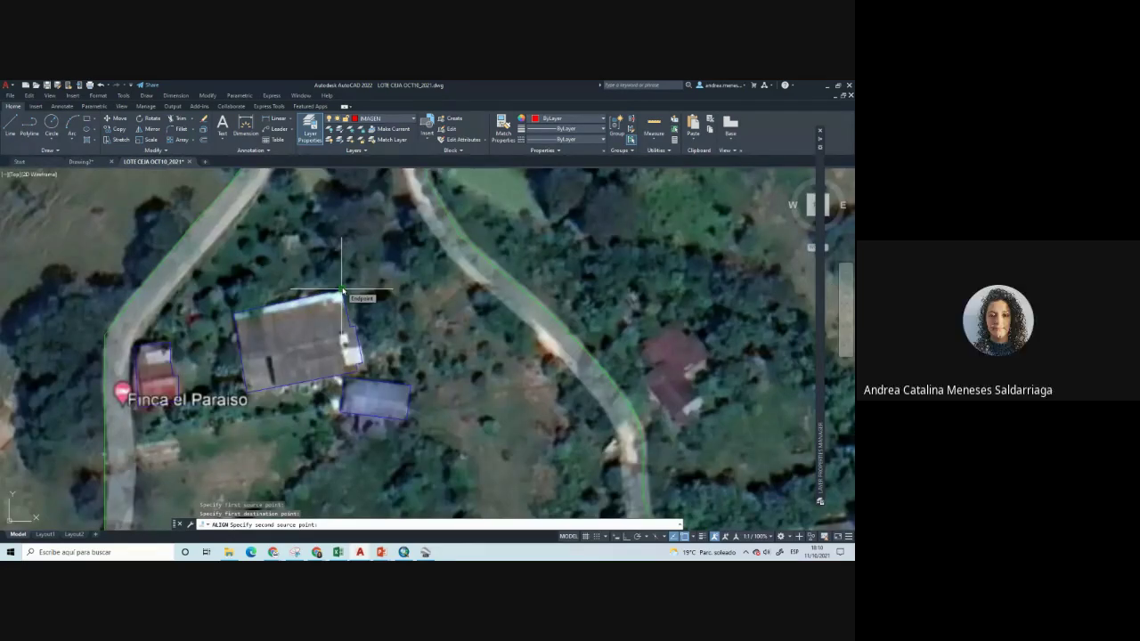
pyautogui.click(342, 289)
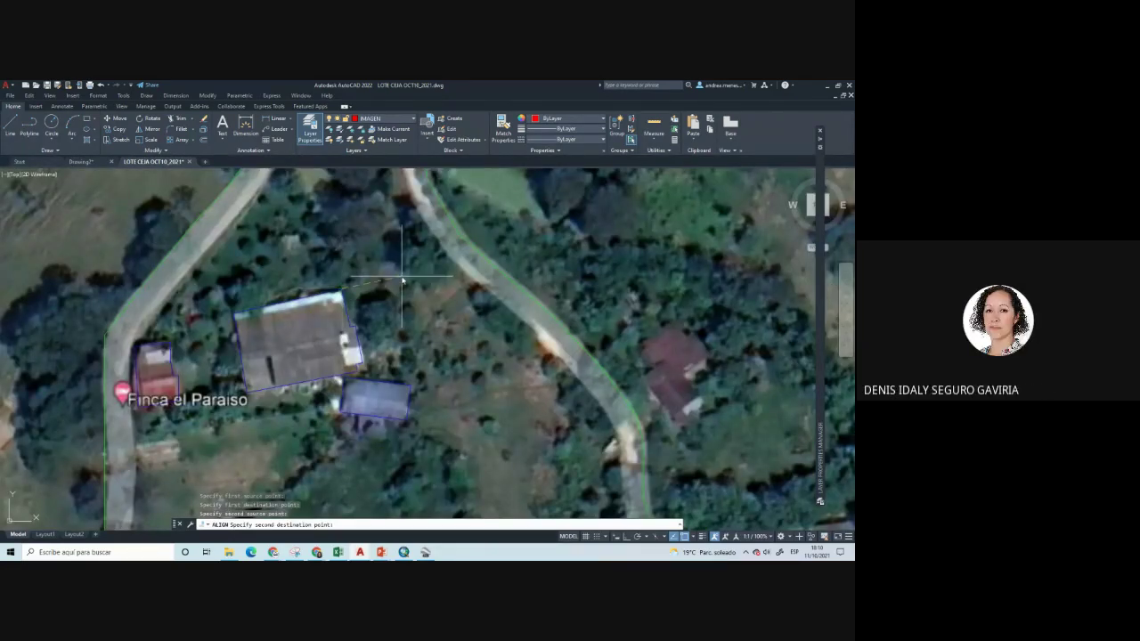
pyautogui.scroll(-10, 394, 273)
pyautogui.scroll(2, 418, 427)
pyautogui.click(406, 410)
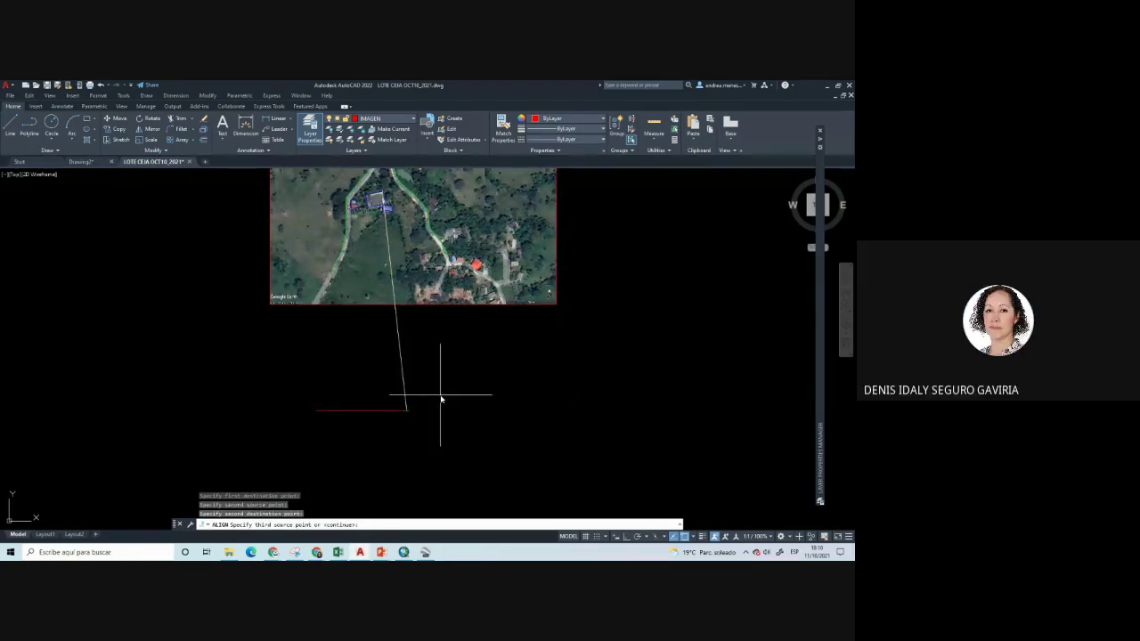
pyautogui.press('Return')
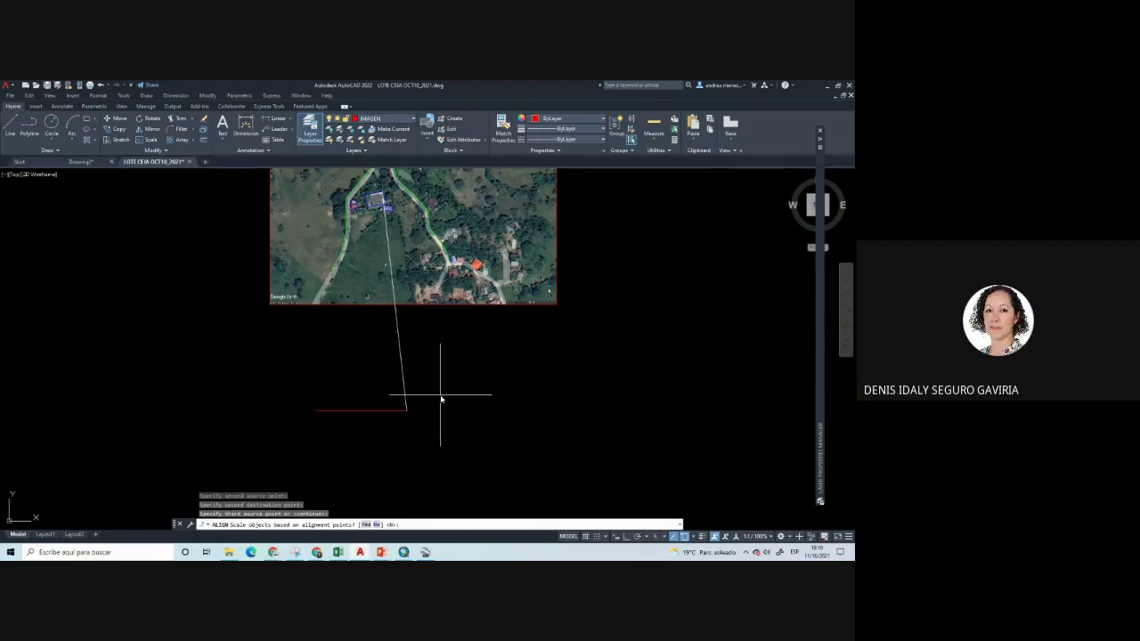
pyautogui.click(367, 524)
pyautogui.scroll(-3, 362, 400)
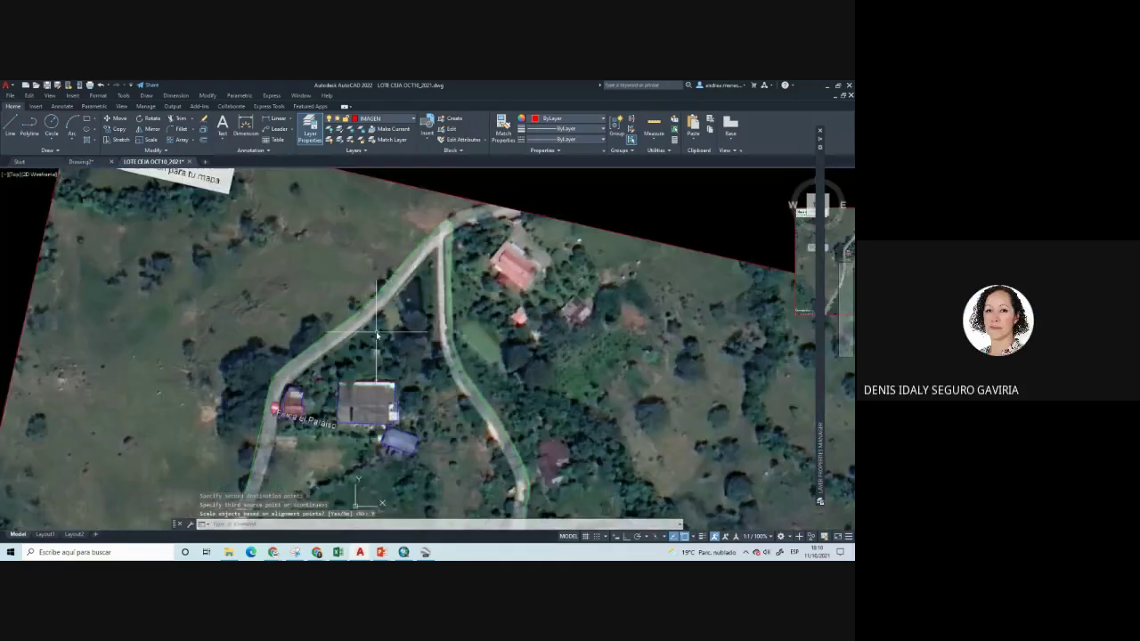
pyautogui.scroll(-2, 375, 350)
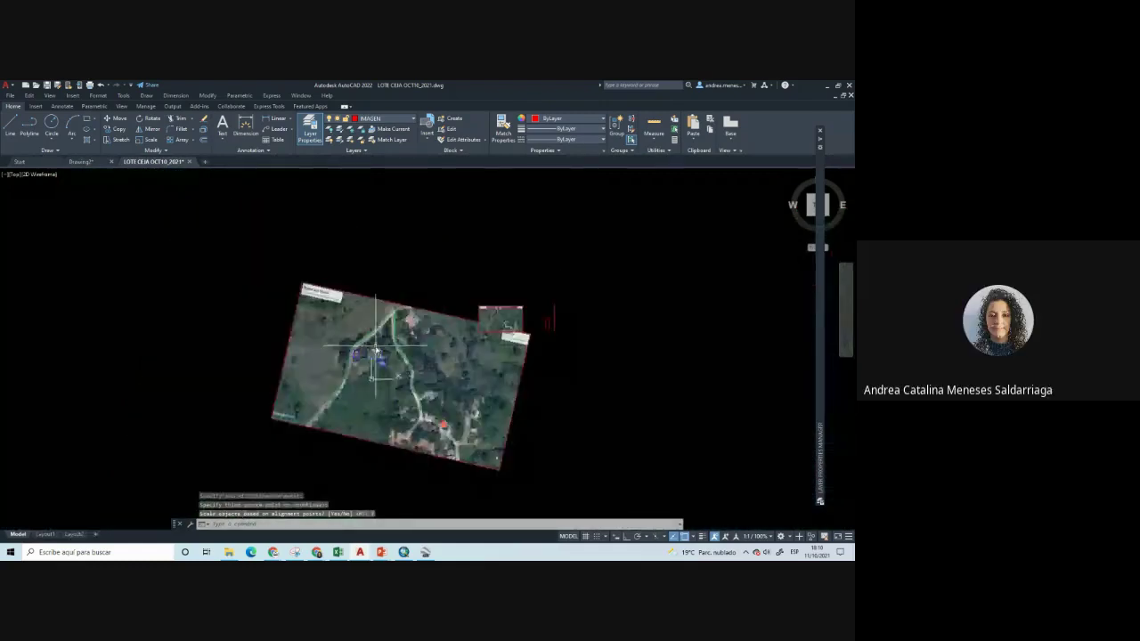
# Zoom to the image's north arrow and trace a polyline along it from its tip
pyautogui.scroll(2, 407, 385)
pyautogui.scroll(-4, 329, 291)
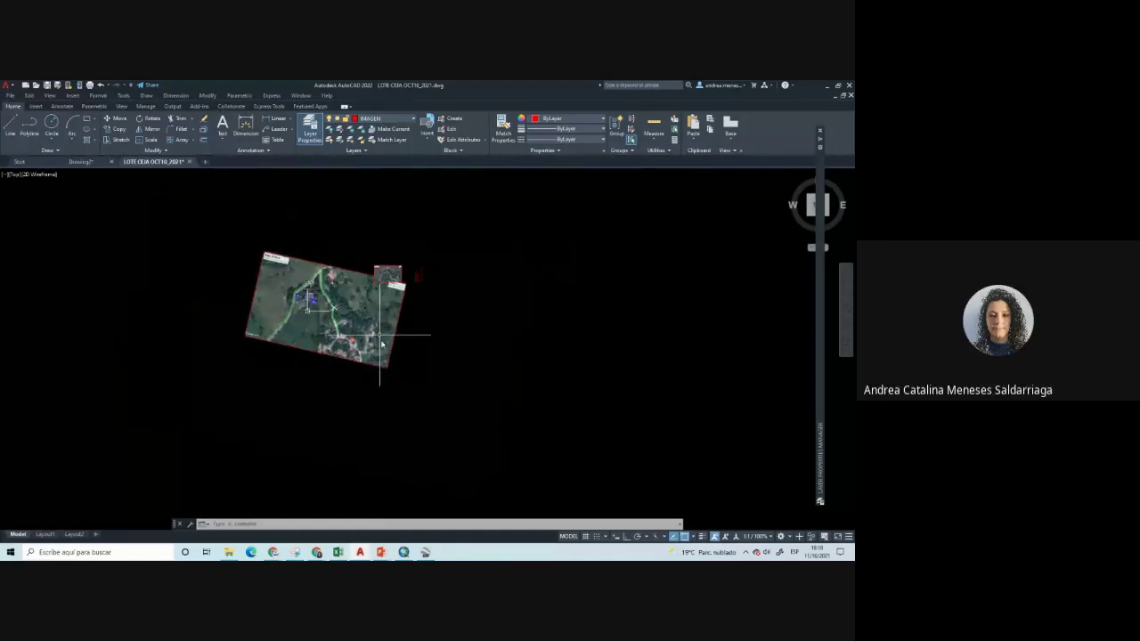
pyautogui.scroll(7, 402, 331)
pyautogui.scroll(-5, 370, 314)
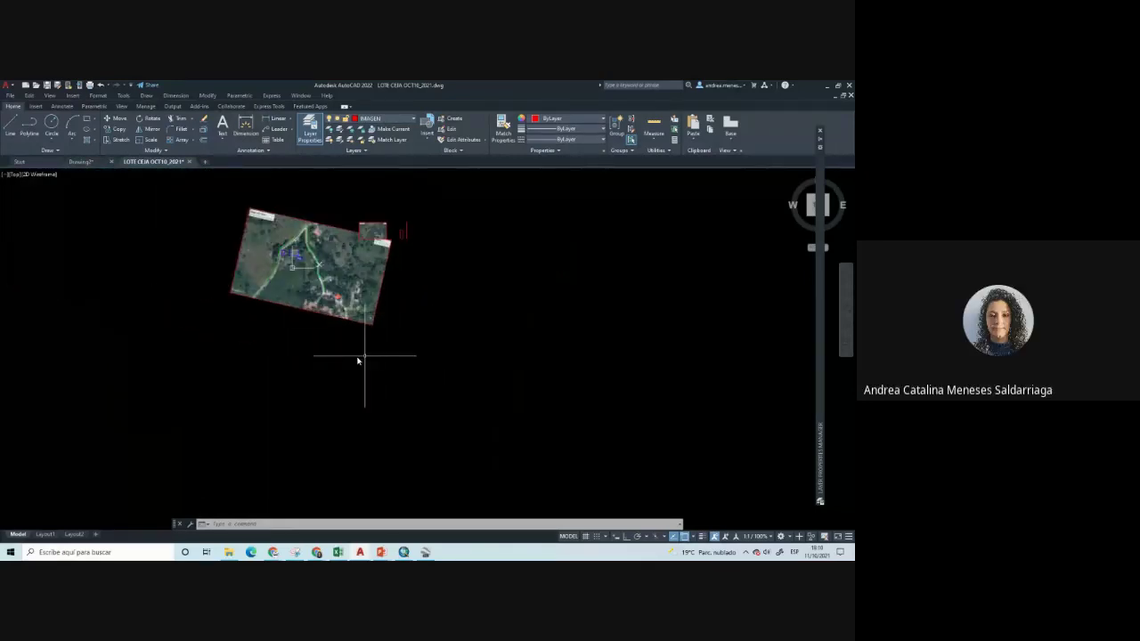
pyautogui.moveTo(356, 356); pyautogui.dragTo(364, 407, button='middle')
pyautogui.scroll(3, 439, 374)
pyautogui.scroll(2, 417, 374)
pyautogui.scroll(3, 416, 374)
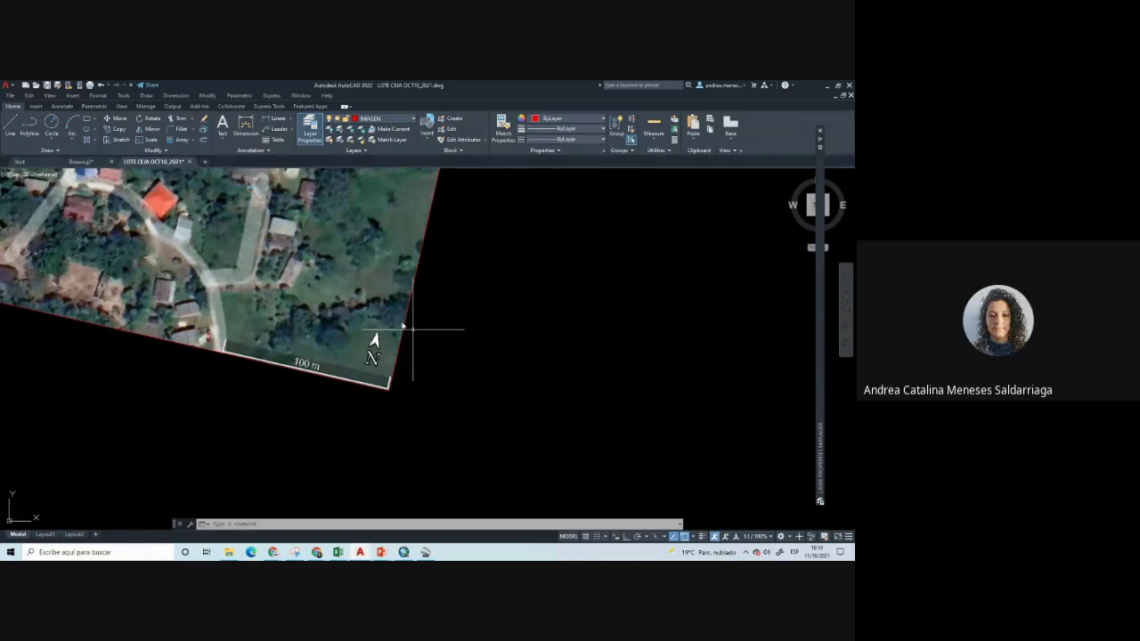
pyautogui.scroll(3, 412, 328)
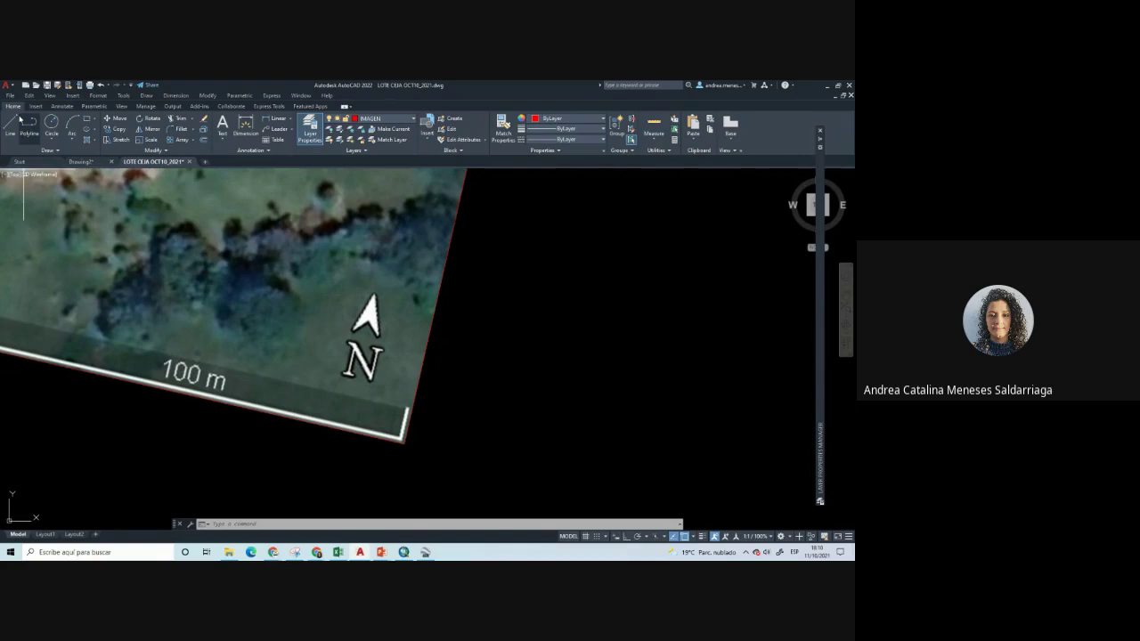
pyautogui.click(29, 124)
pyautogui.scroll(5, 370, 321)
pyautogui.click(352, 324)
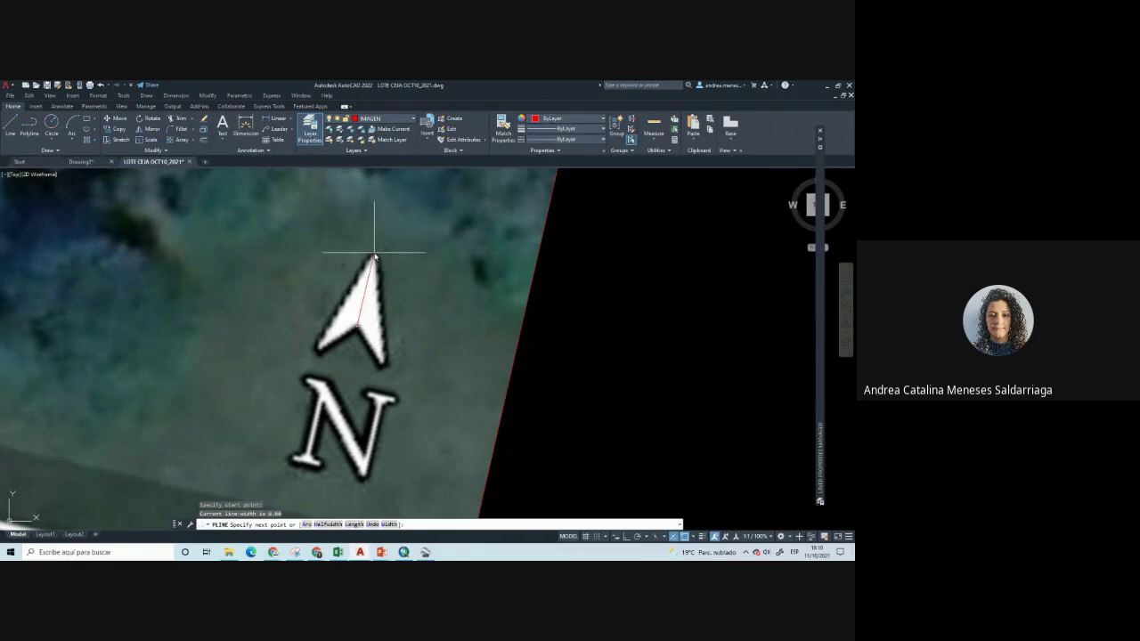
pyautogui.click(374, 256)
pyautogui.press('Return')
pyautogui.scroll(-5, 377, 258)
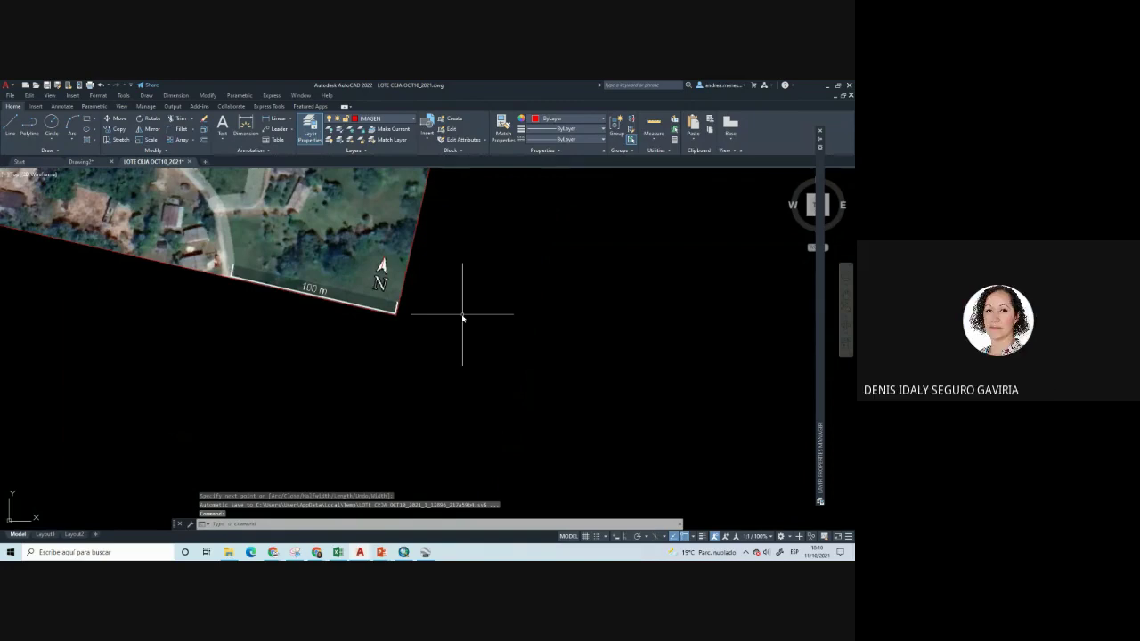
# Draw a vertical reference polyline beside the image with Ortho (F8) on
pyautogui.press('Return')
pyautogui.click(547, 249)
pyautogui.press('F8')
pyautogui.press('Return')
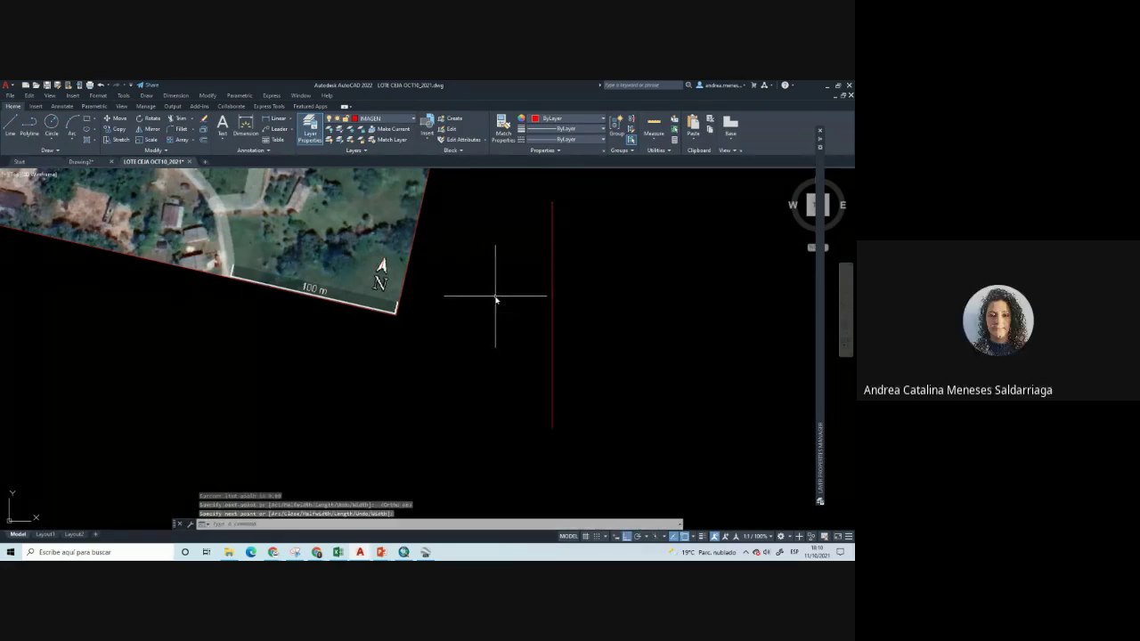
# Window-select the image together with the new lines and expand the Modify panel
pyautogui.scroll(-5, 494, 303)
pyautogui.moveTo(483, 306); pyautogui.dragTo(470, 387, button='middle')
pyautogui.scroll(5, 484, 246)
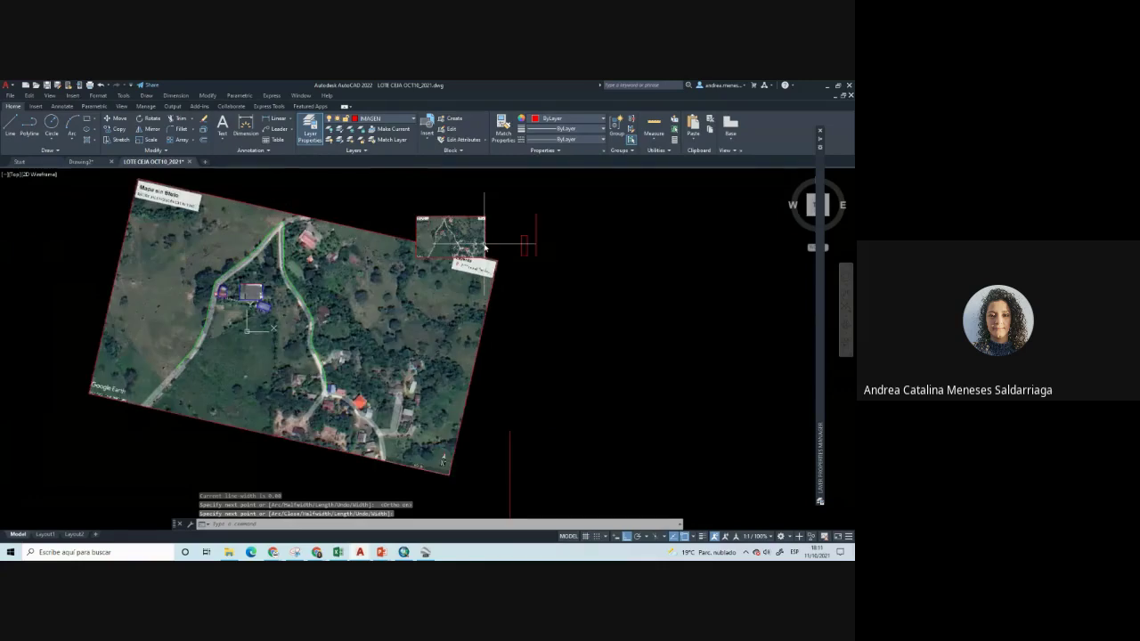
pyautogui.click(426, 228)
pyautogui.press('Escape')
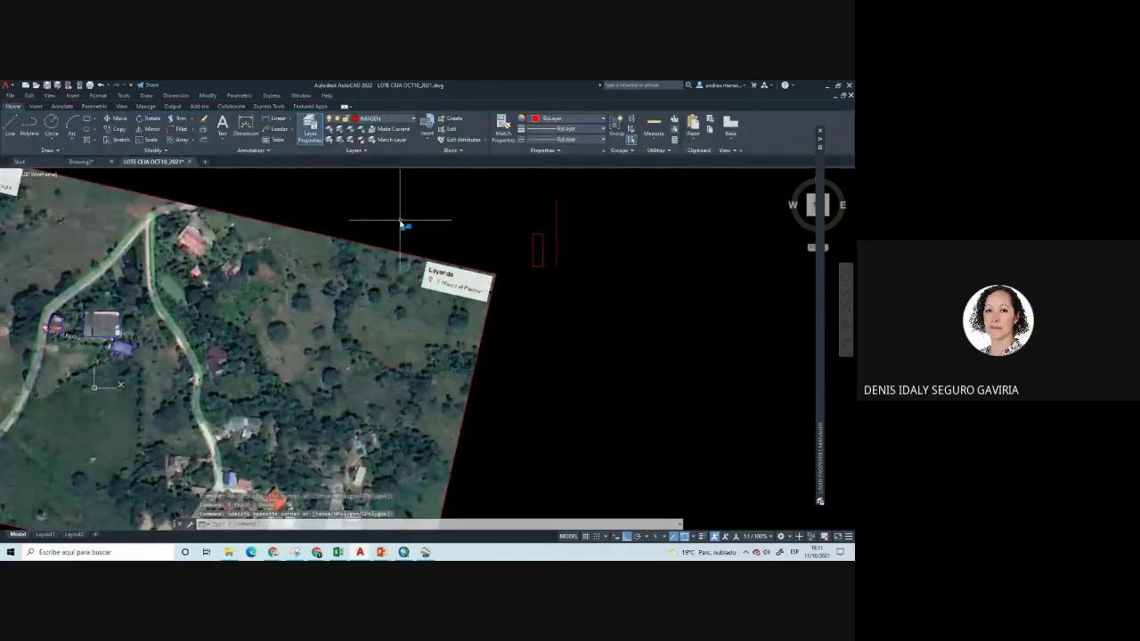
pyautogui.click(581, 283)
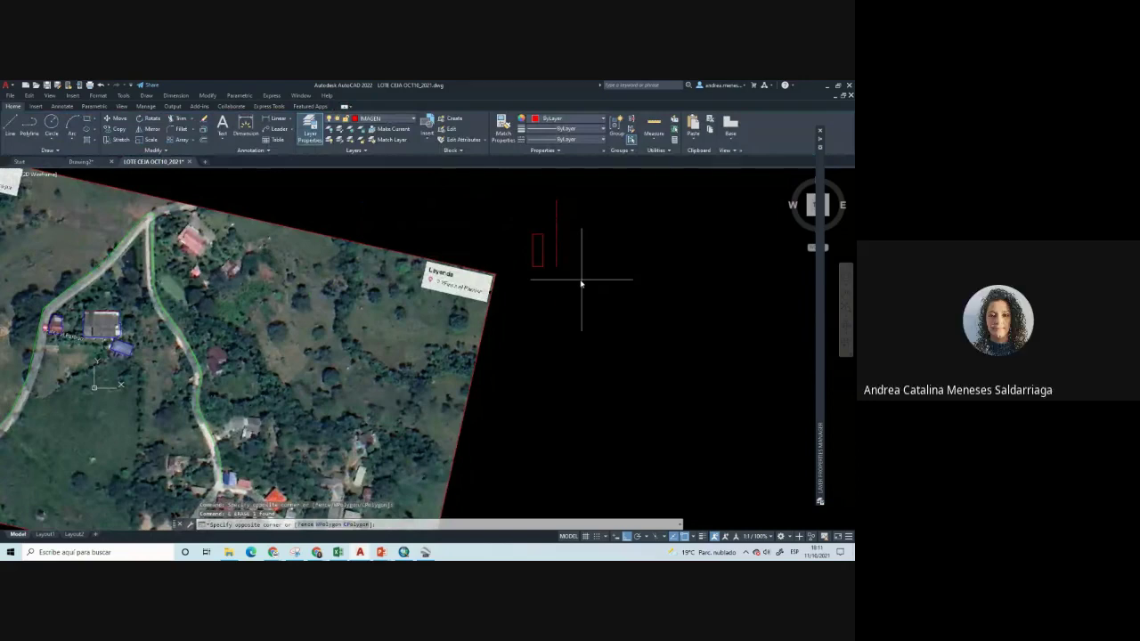
pyautogui.scroll(-5, 581, 283)
pyautogui.click(240, 229)
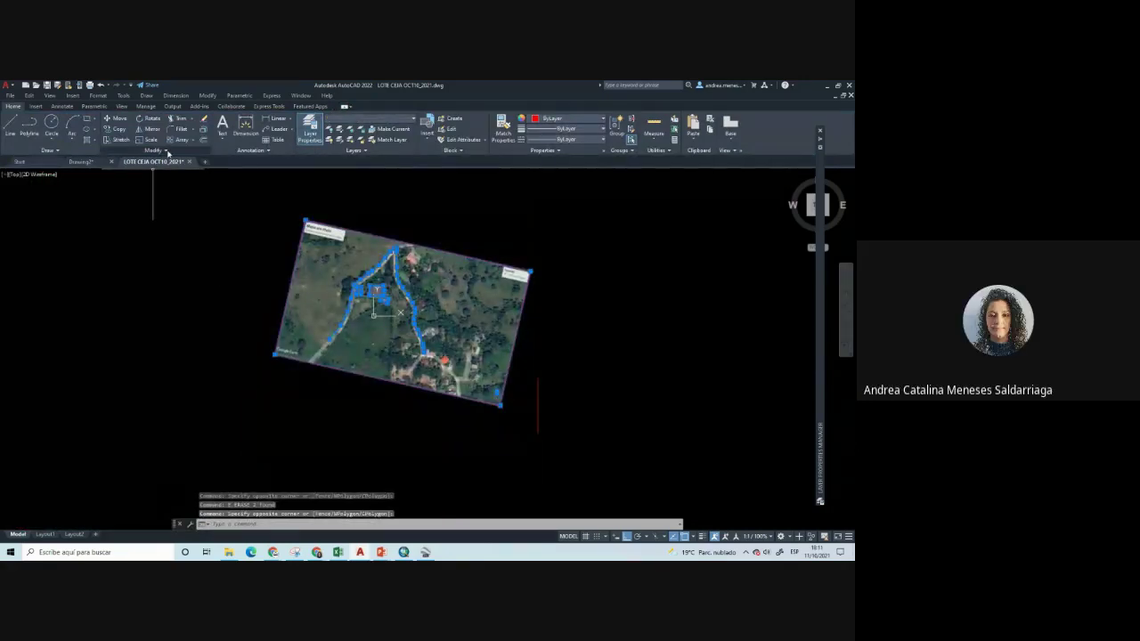
pyautogui.click(153, 150)
# Align the image's north arrow to the vertical reference line, entering Y at the scale prompt
pyautogui.click(116, 171)
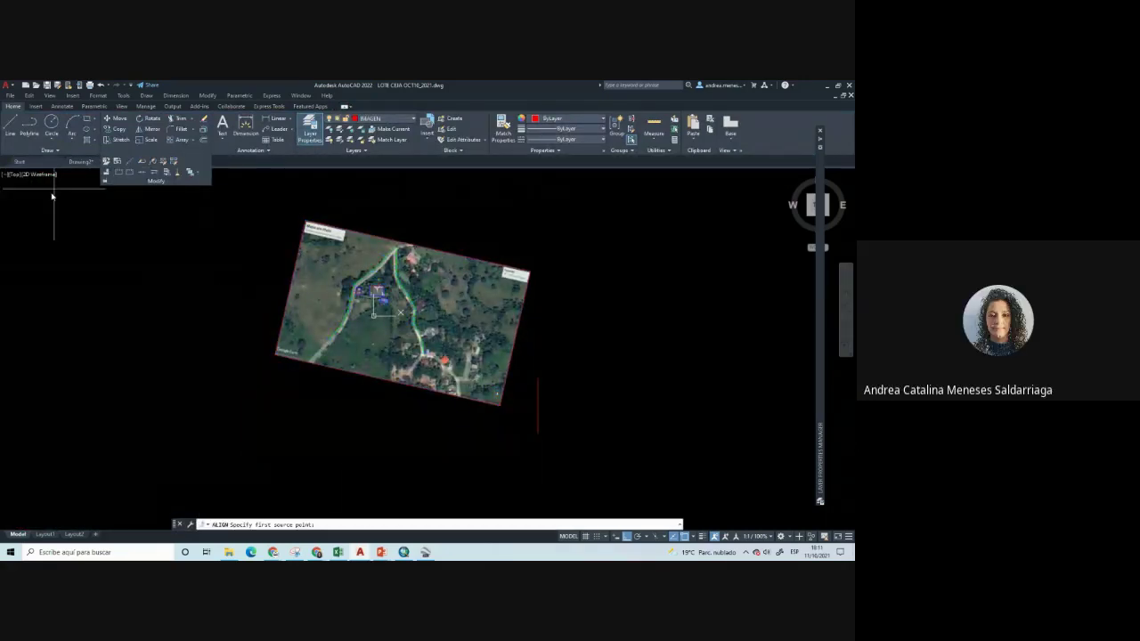
pyautogui.scroll(3, 498, 405)
pyautogui.scroll(3, 500, 392)
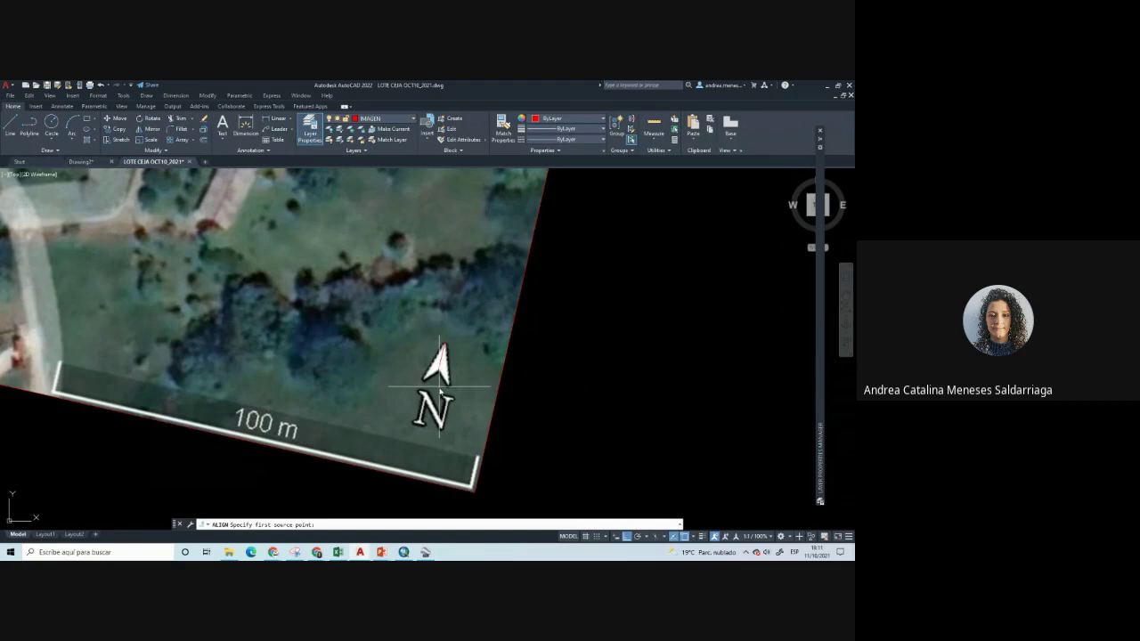
pyautogui.click(439, 386)
pyautogui.scroll(-3, 439, 386)
pyautogui.click(275, 245)
pyautogui.click(273, 254)
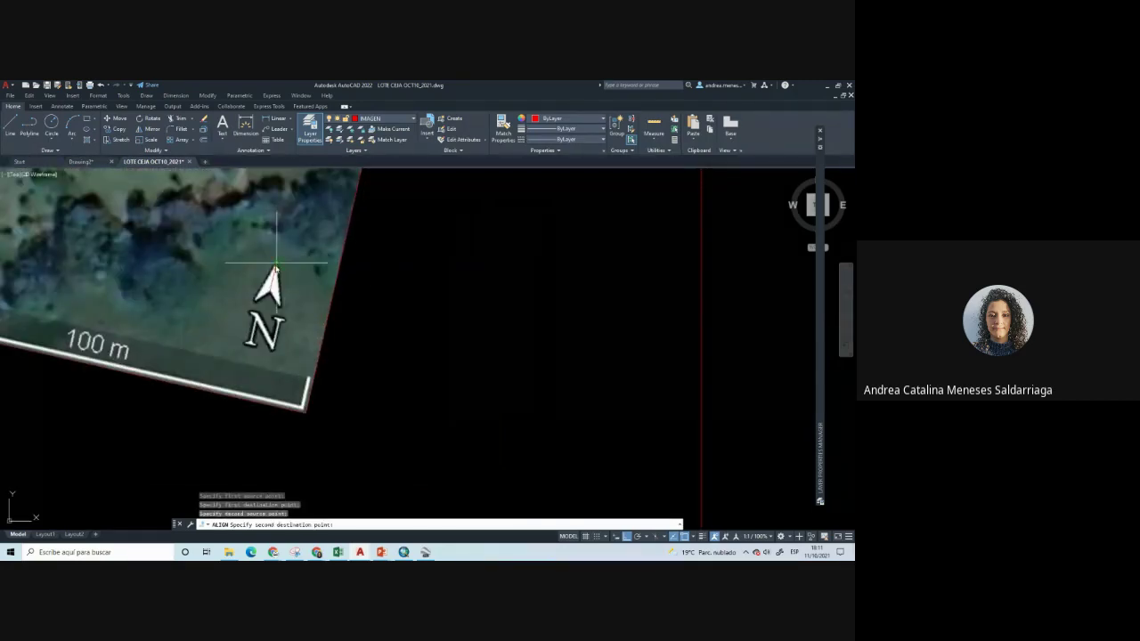
pyautogui.click(411, 234)
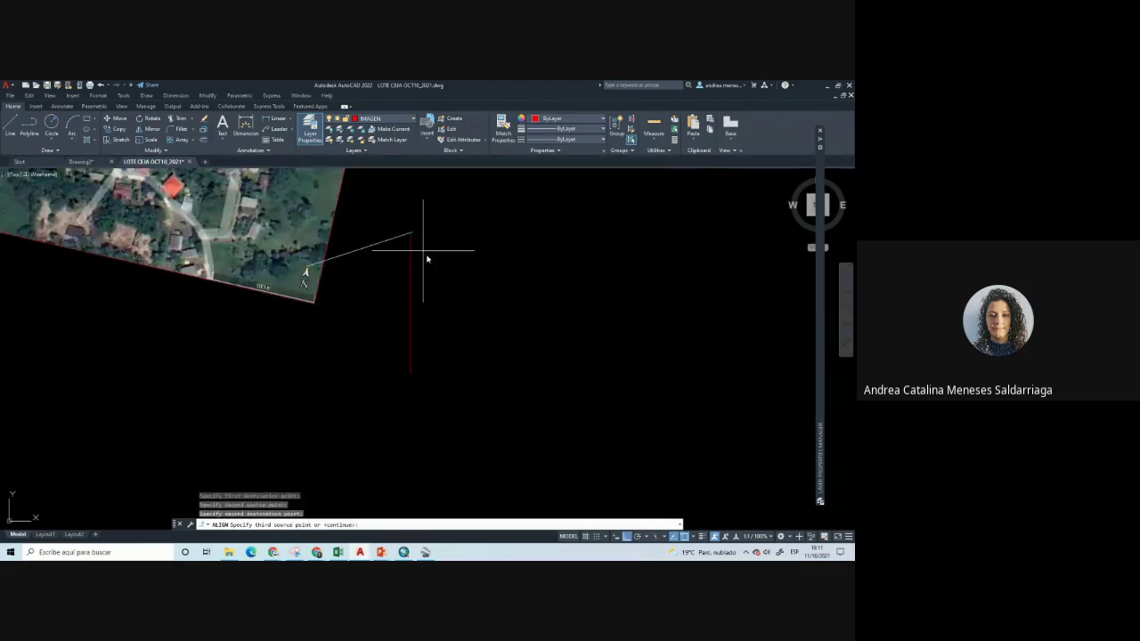
pyautogui.press('Return')
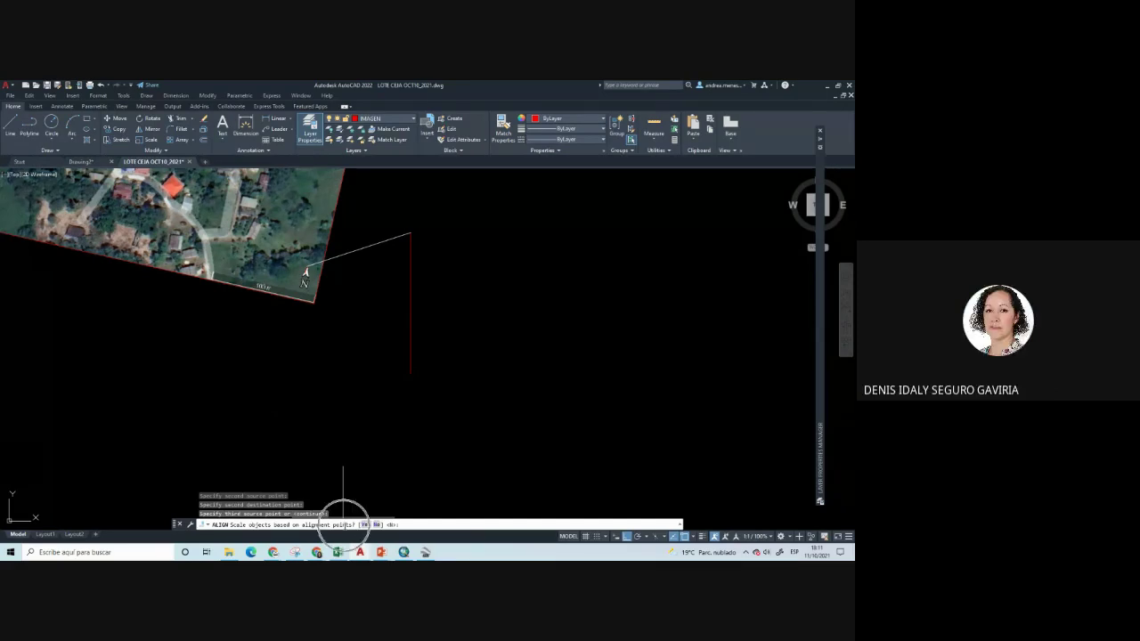
pyautogui.write('Y')
pyautogui.press('Return')
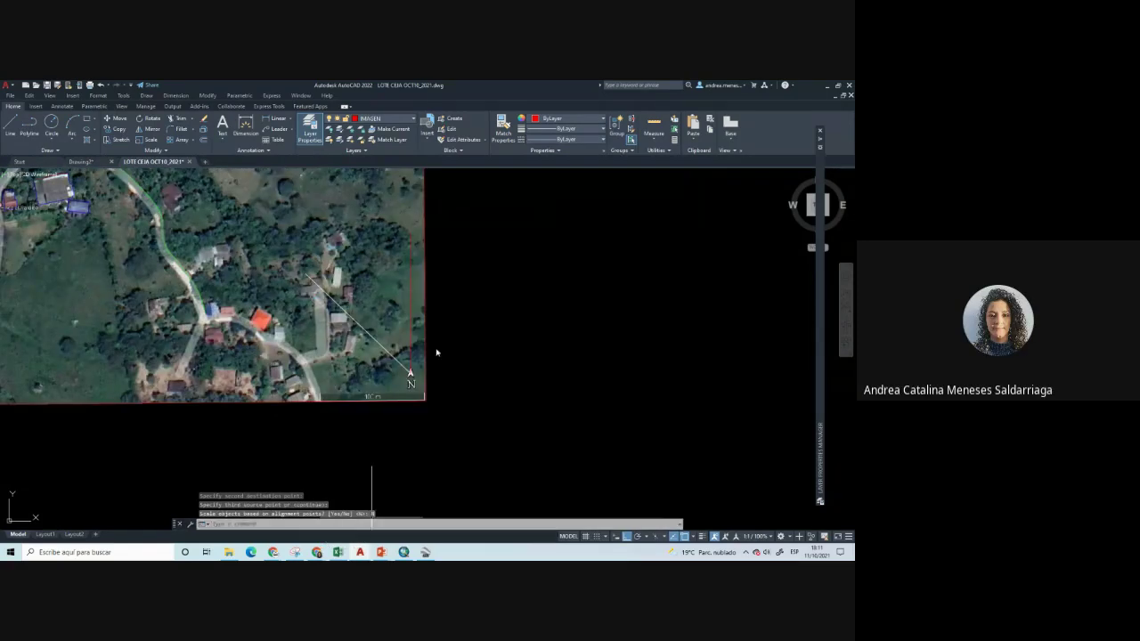
# Delete the leftover vertical guide line and recentre the aerial image
pyautogui.scroll(-3, 463, 256)
pyautogui.scroll(3, 453, 264)
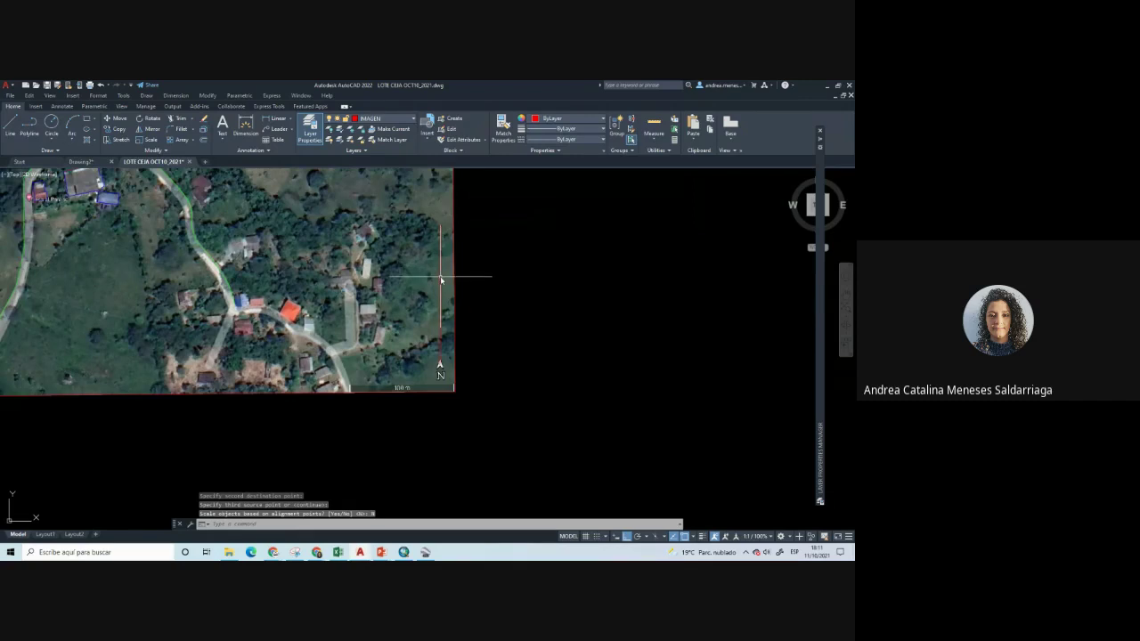
pyautogui.click(440, 279)
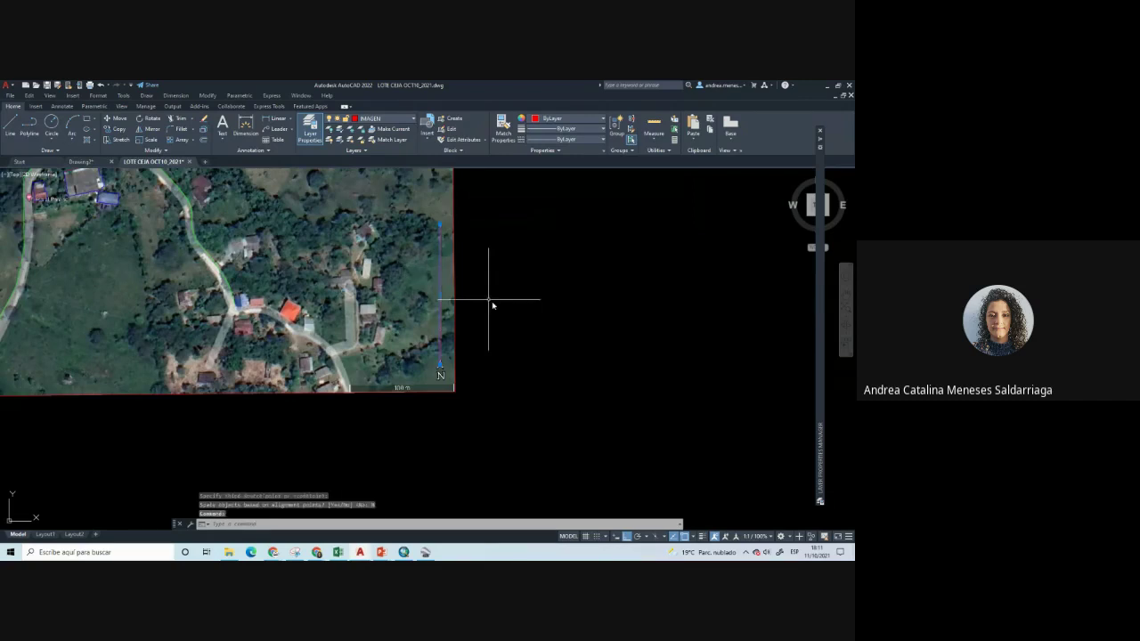
pyautogui.scroll(8, 440, 368)
pyautogui.scroll(-8, 418, 374)
pyautogui.press('Delete')
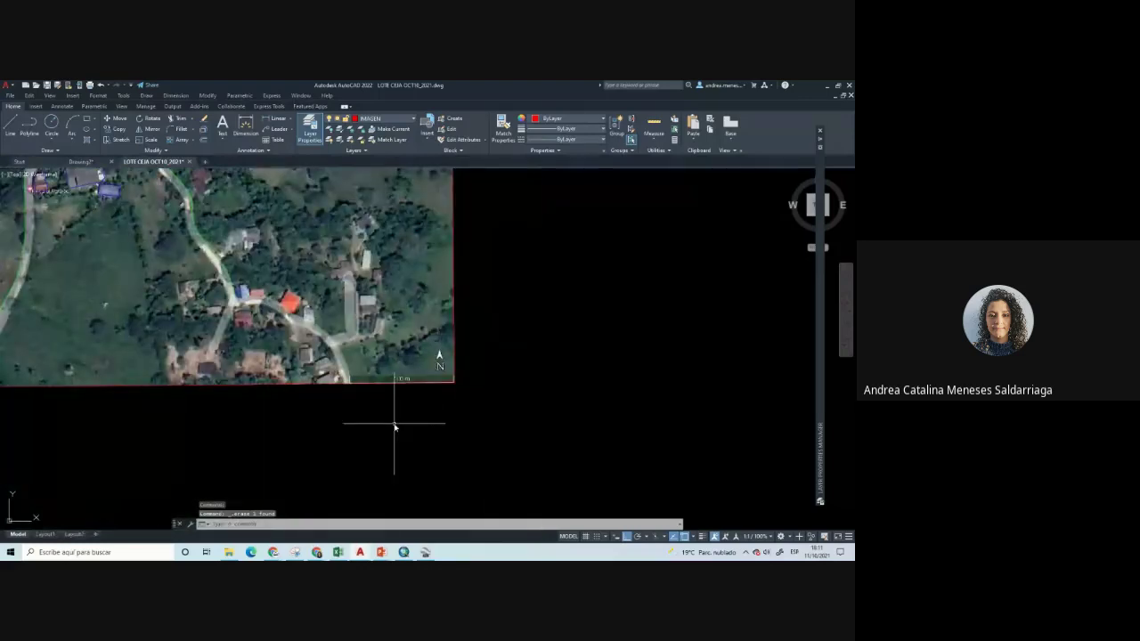
pyautogui.scroll(-3, 419, 441)
pyautogui.scroll(2, 377, 445)
pyautogui.moveTo(376, 445); pyautogui.dragTo(348, 412, button='middle')
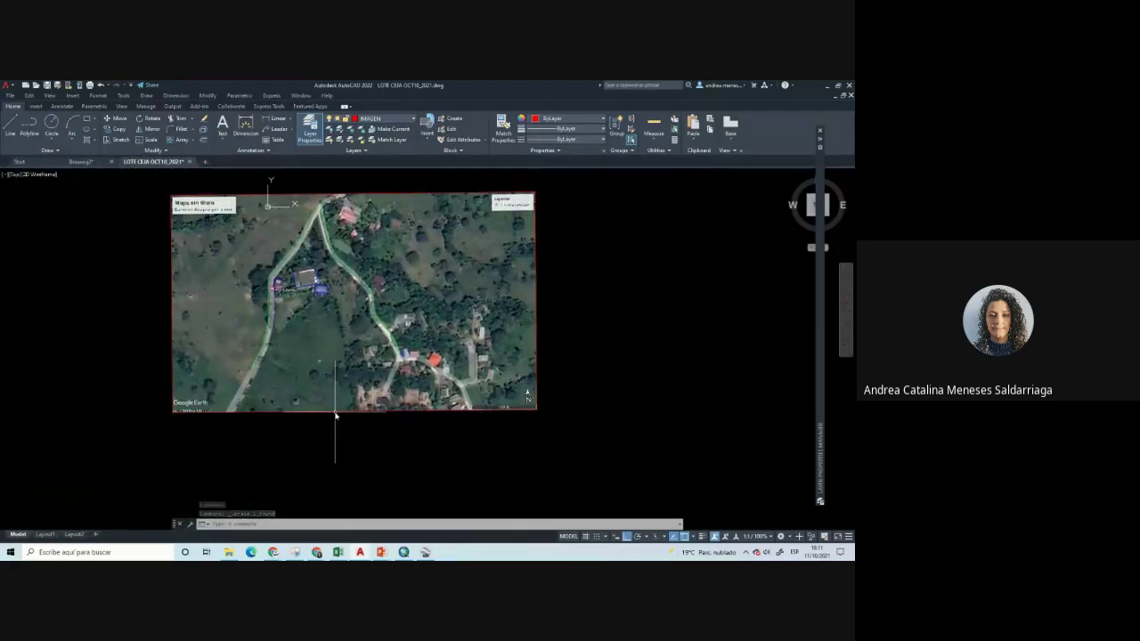
# Draw a PL reference polyline from the image's lower-left corner out to the right
pyautogui.press('Escape')
pyautogui.press('Escape')
pyautogui.press('Escape')
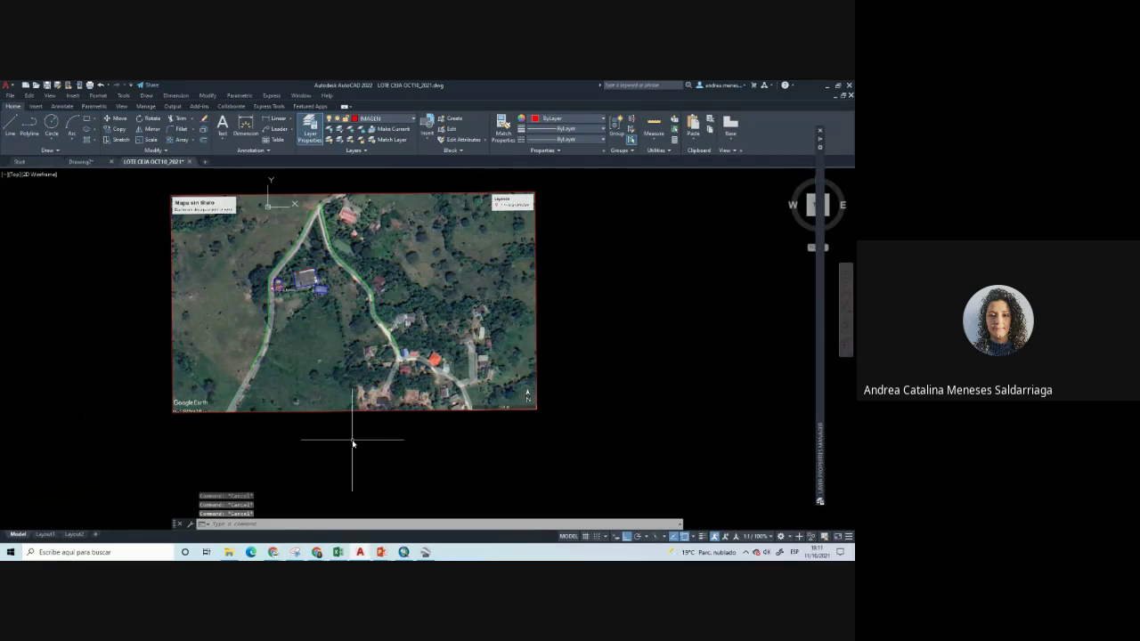
pyautogui.click(535, 267)
pyautogui.click(547, 292)
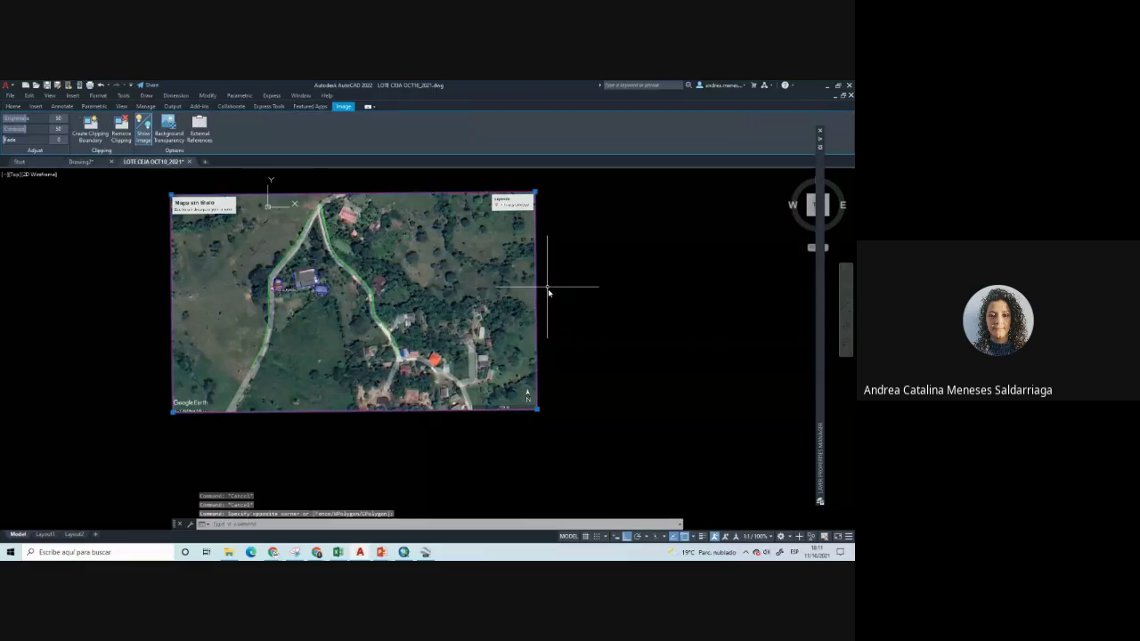
pyautogui.press('Escape')
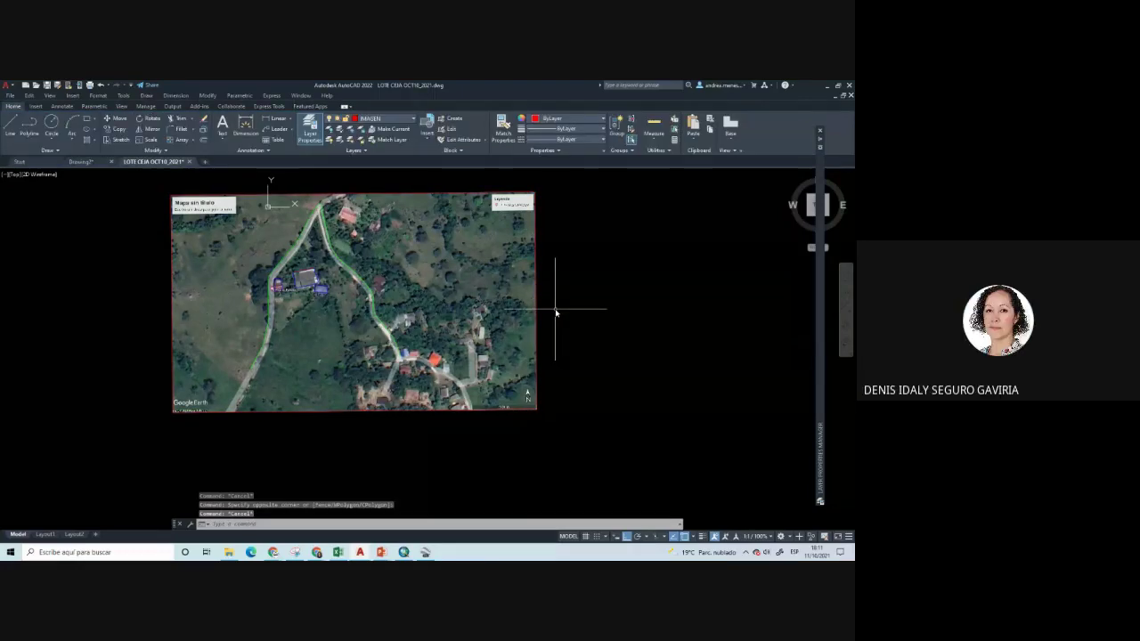
pyautogui.write('pl')
pyautogui.press('Return')
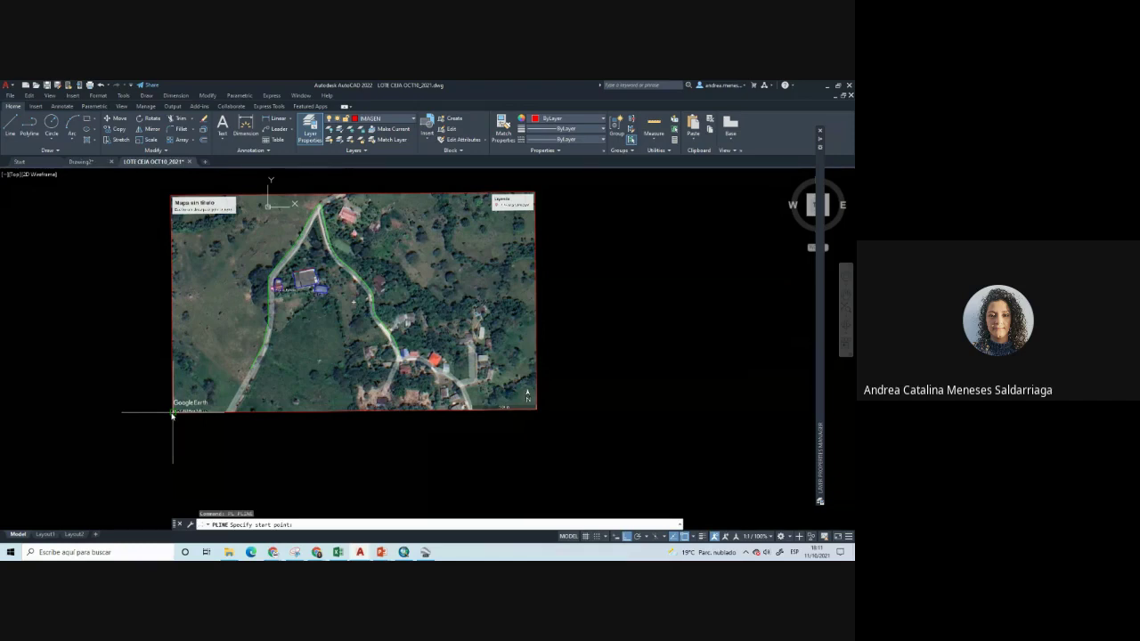
pyautogui.click(173, 415)
pyautogui.scroll(6, 519, 414)
pyautogui.scroll(4, 599, 407)
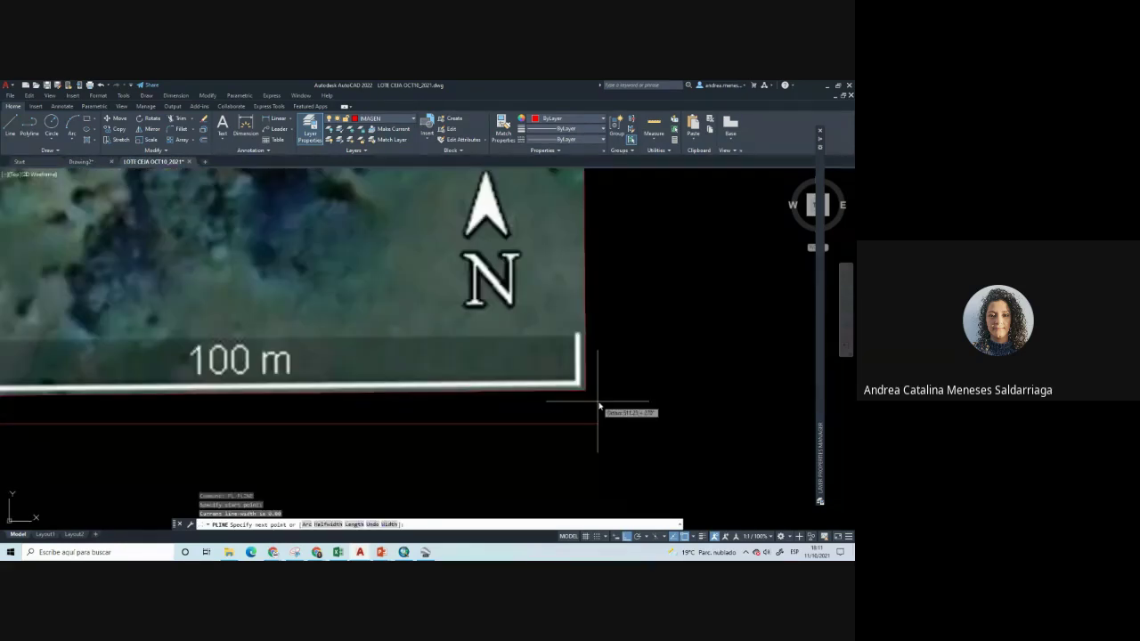
pyautogui.scroll(-8, 585, 412)
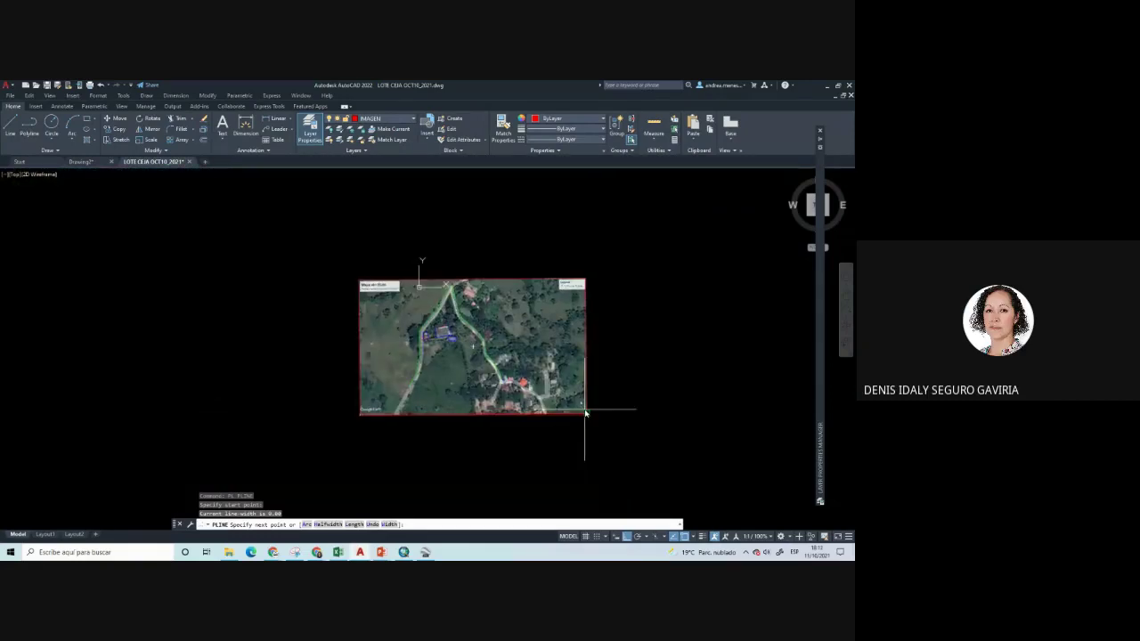
pyautogui.scroll(4, 534, 365)
pyautogui.click(640, 350)
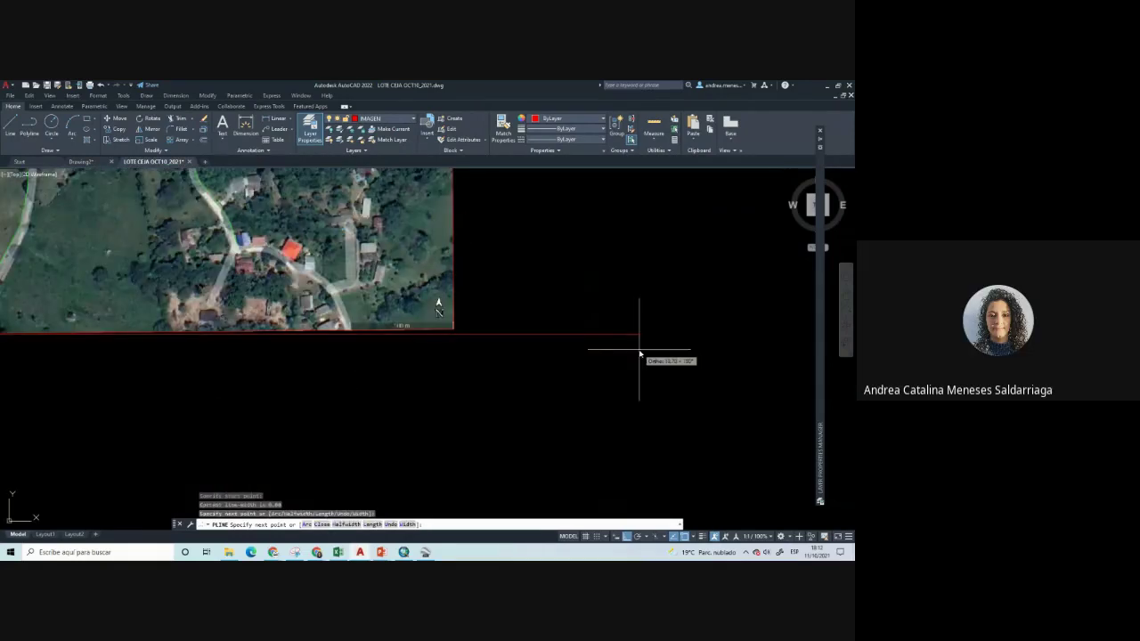
pyautogui.click(471, 383)
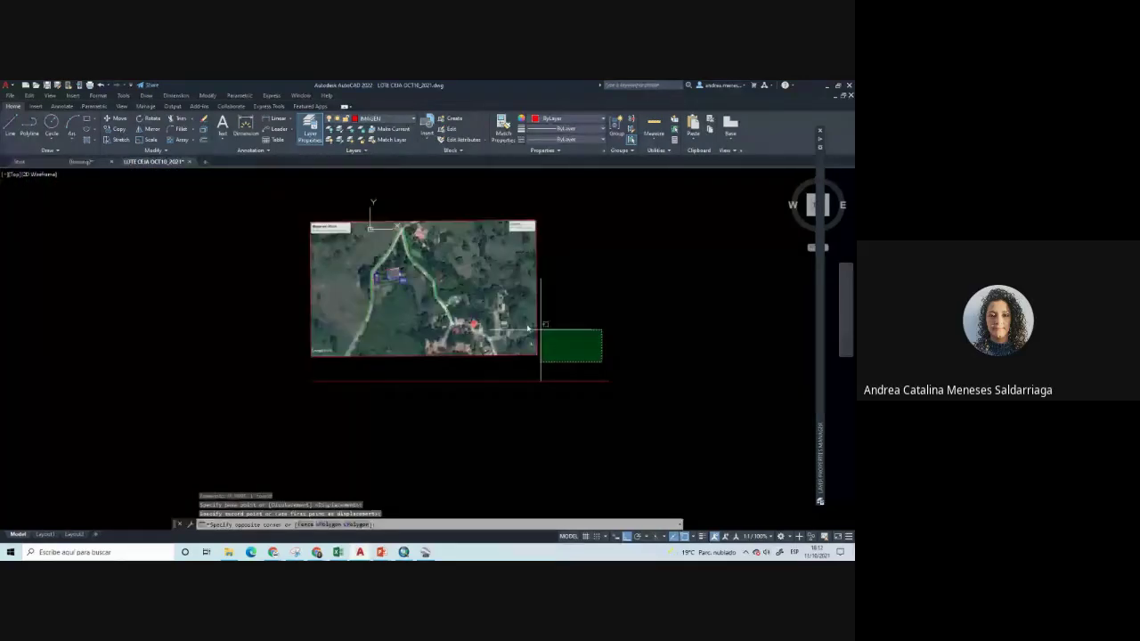
# Select the image with the reference line and start ALIGN
pyautogui.click(534, 329)
pyautogui.click(157, 151)
pyautogui.click(106, 171)
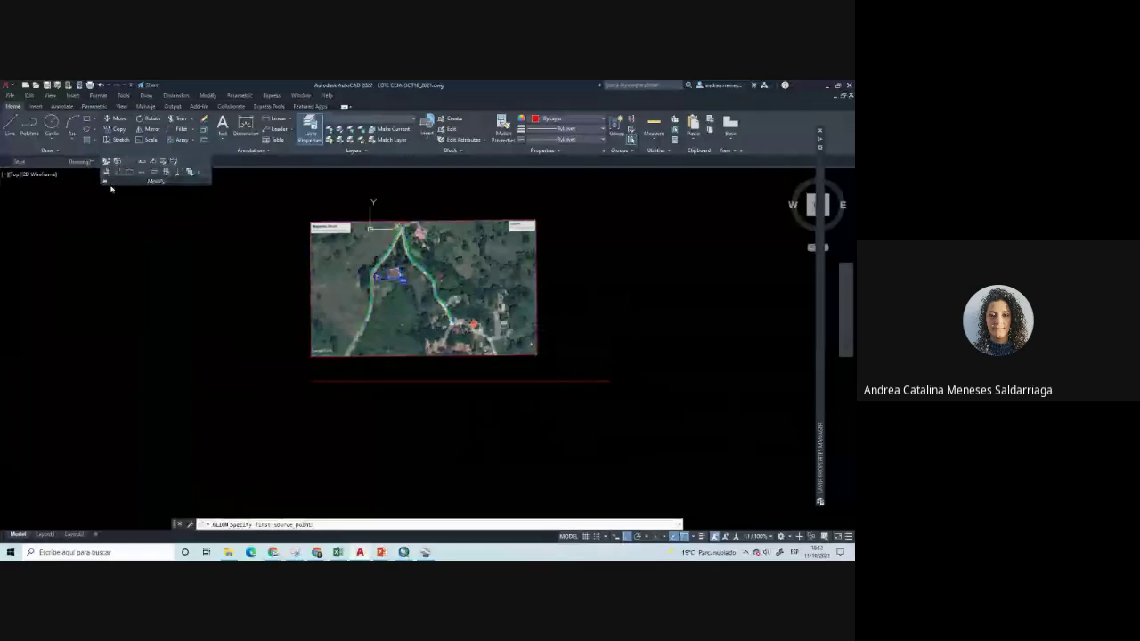
# Align the image's bottom edge to the red reference line without scaling
pyautogui.click(312, 356)
pyautogui.click(313, 381)
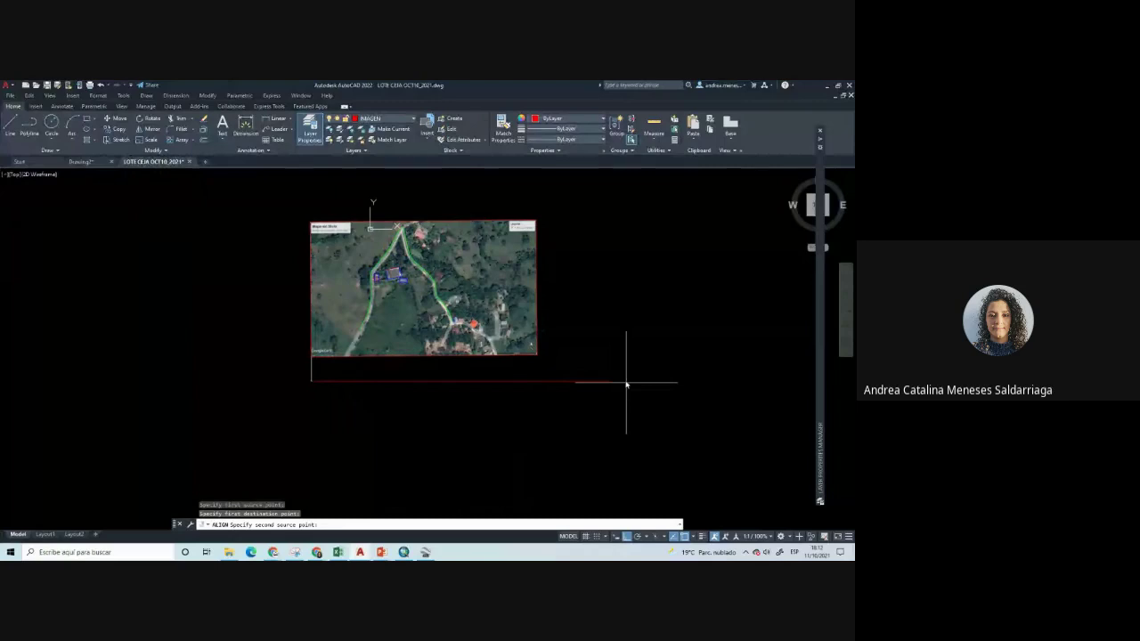
pyautogui.click(626, 383)
pyautogui.click(537, 354)
pyautogui.press('Return')
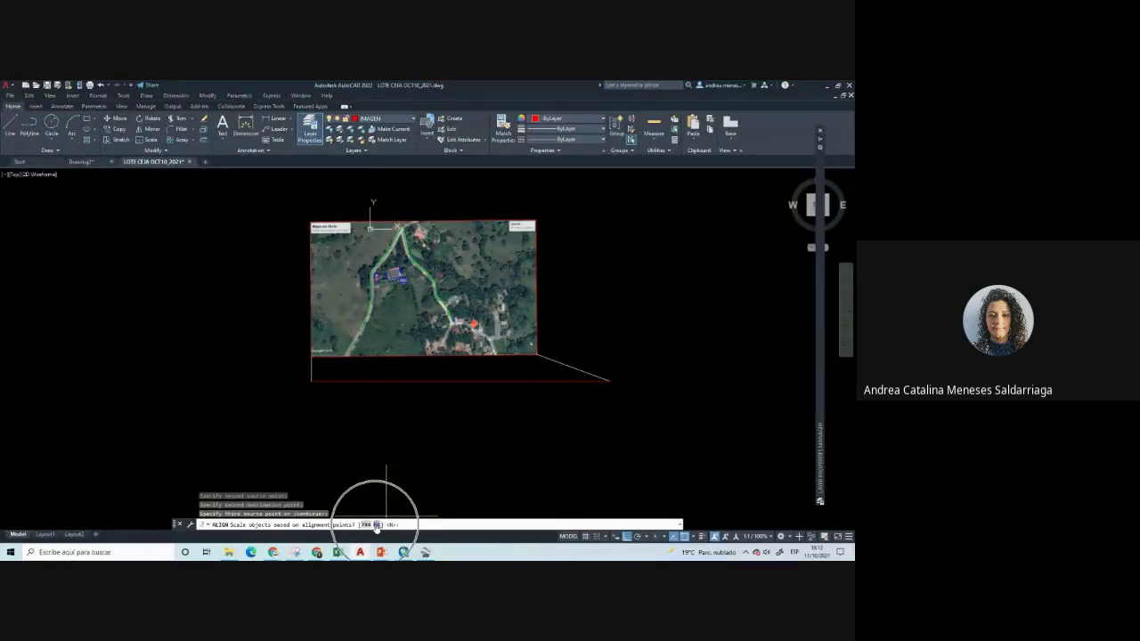
pyautogui.click(377, 525)
# Select the long red alignment line and delete it
pyautogui.scroll(3, 579, 389)
pyautogui.scroll(-2, 574, 401)
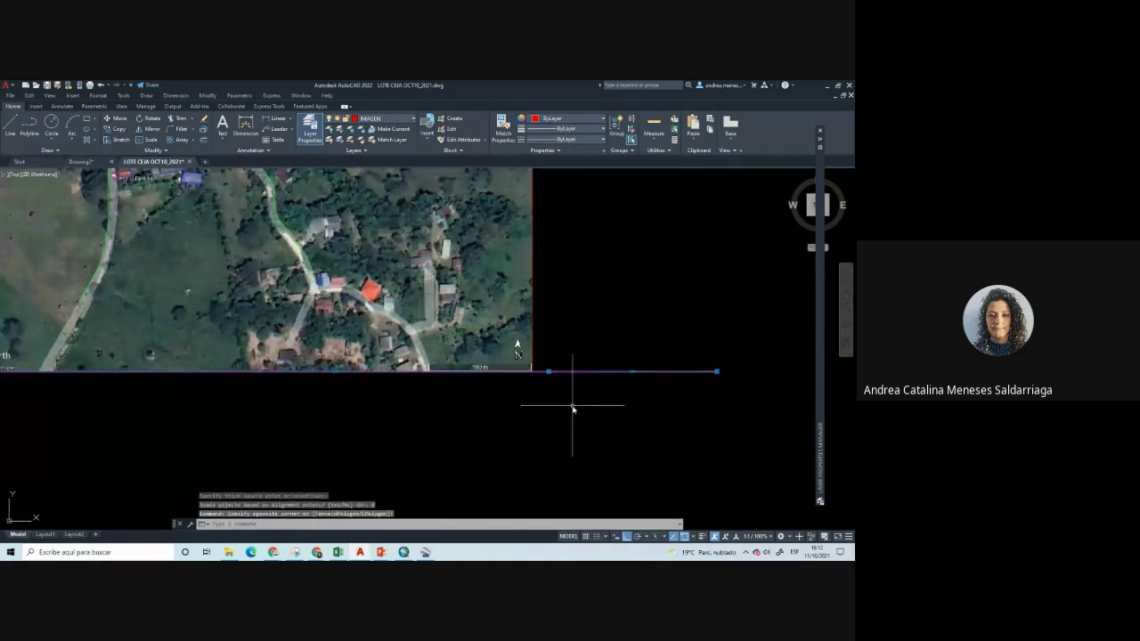
pyautogui.scroll(-2, 448, 377)
pyautogui.moveTo(498, 383); pyautogui.dragTo(449, 356)
pyautogui.press('Delete')
pyautogui.scroll(-2, 474, 350)
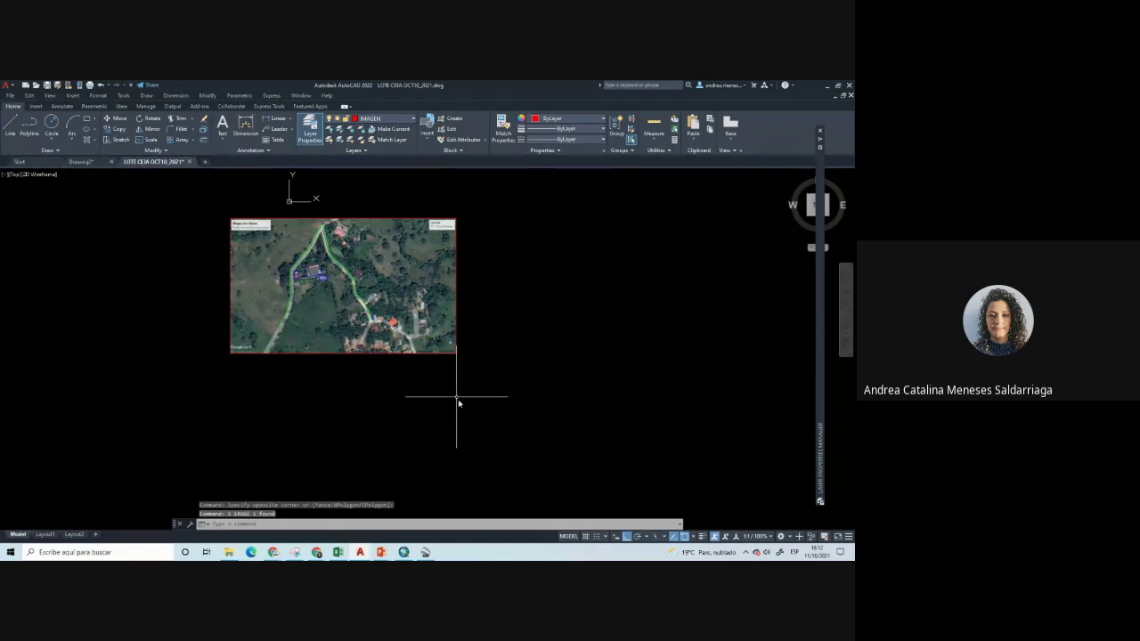
pyautogui.scroll(1, 280, 228)
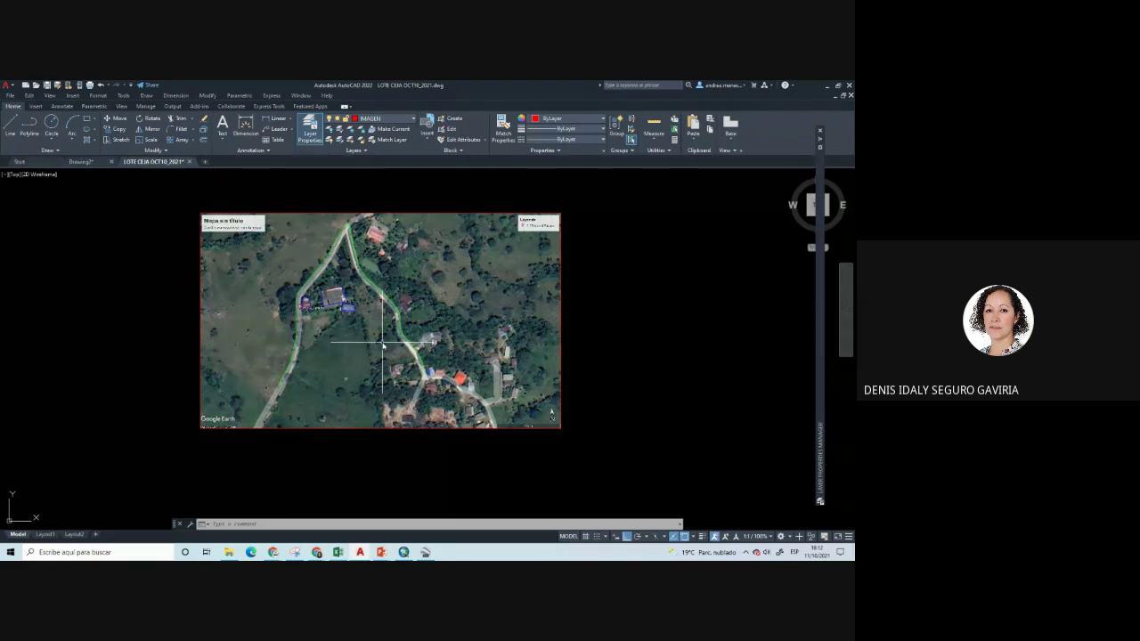
pyautogui.moveTo(388, 440); pyautogui.dragTo(365, 437, button='middle')
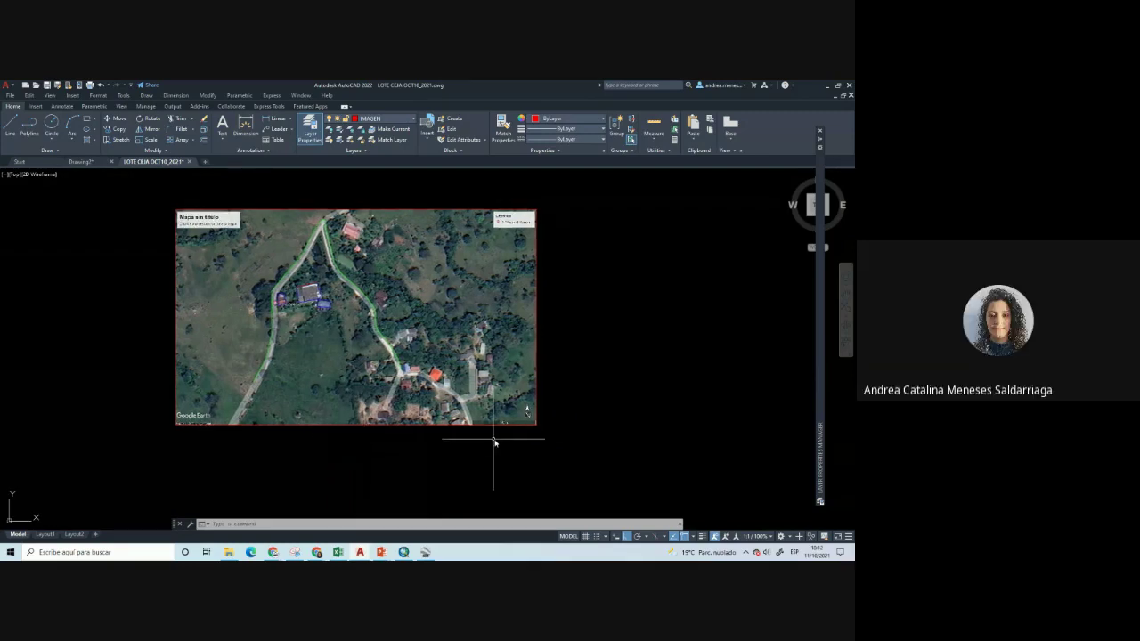
pyautogui.moveTo(251, 451); pyautogui.dragTo(254, 443, button='middle')
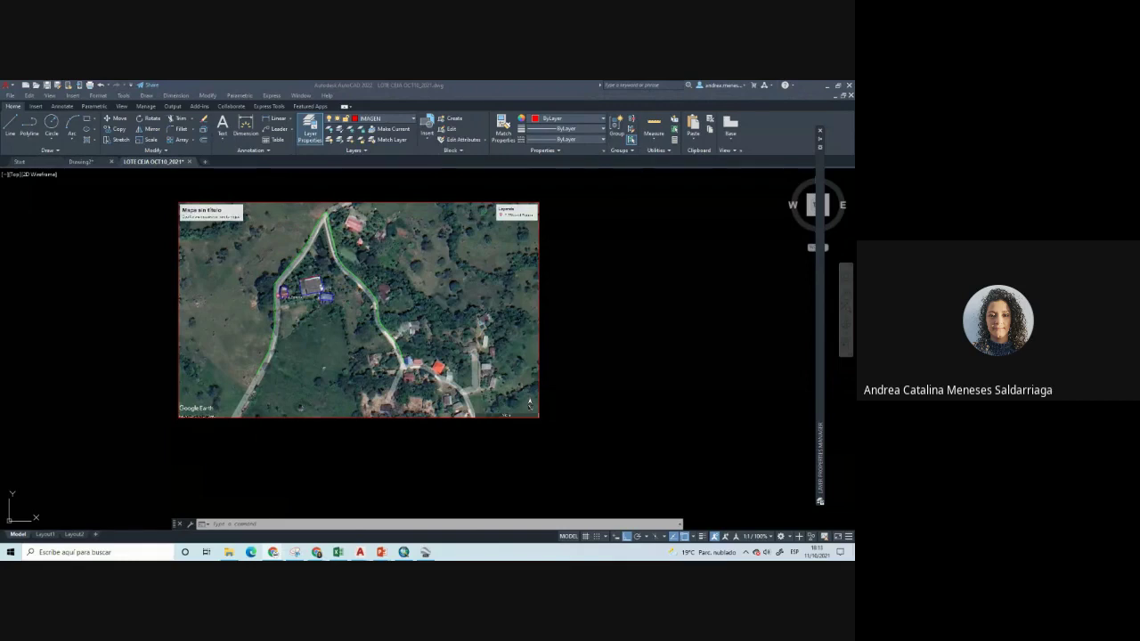
pyautogui.moveTo(313, 275); pyautogui.dragTo(332, 316, button='middle')
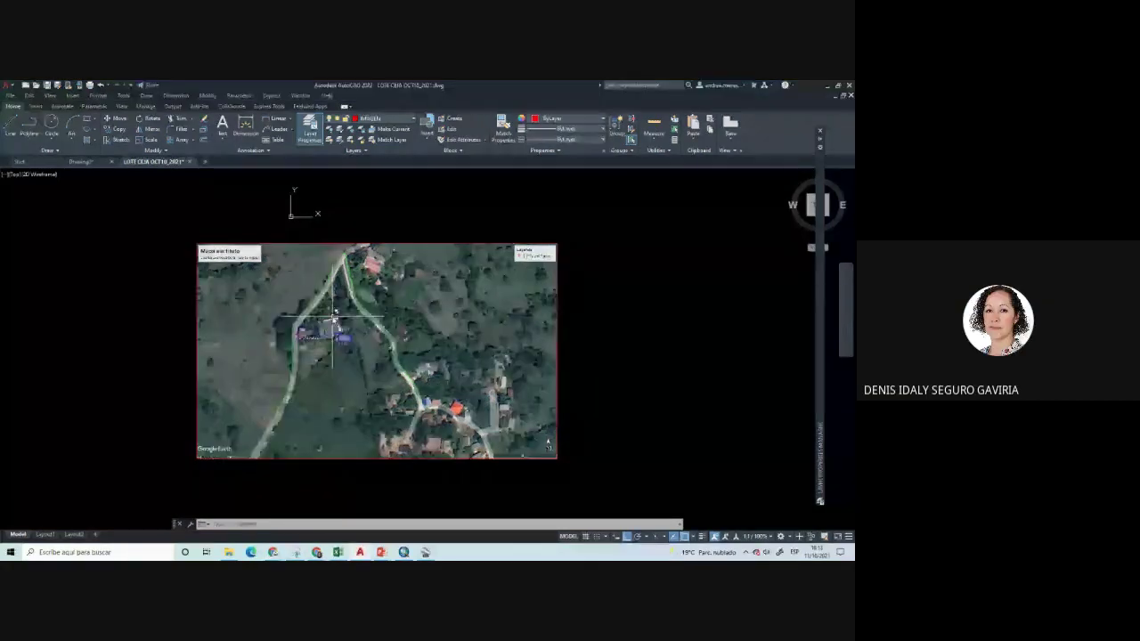
pyautogui.scroll(4, 333, 317)
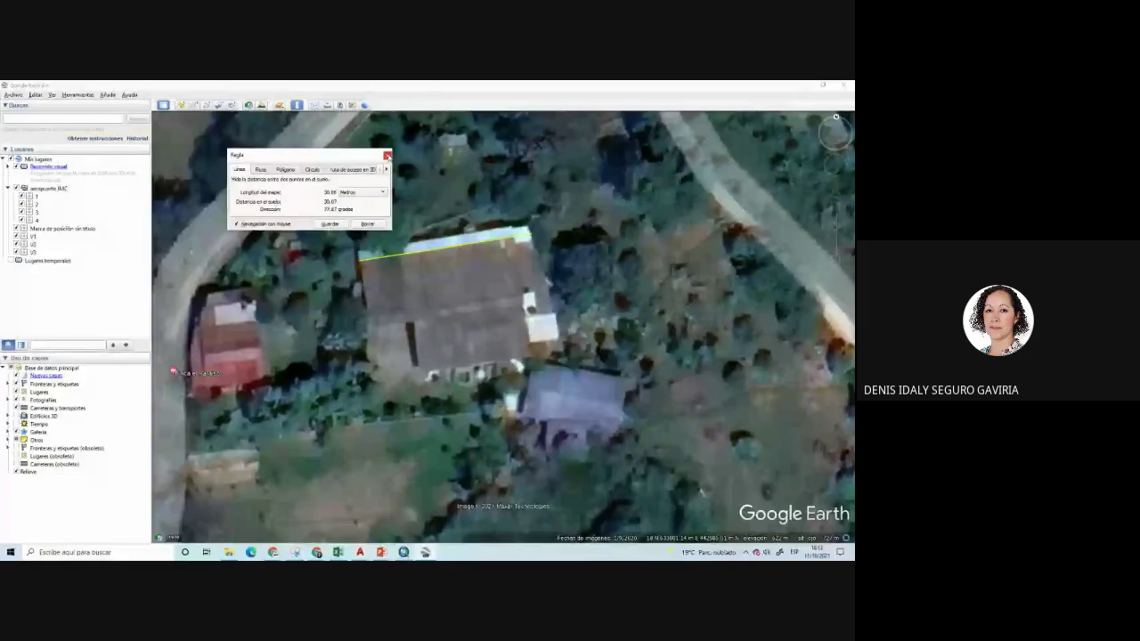
# Close the Regla ruler and pan the satellite view toward the farm buildings
pyautogui.click(387, 154)
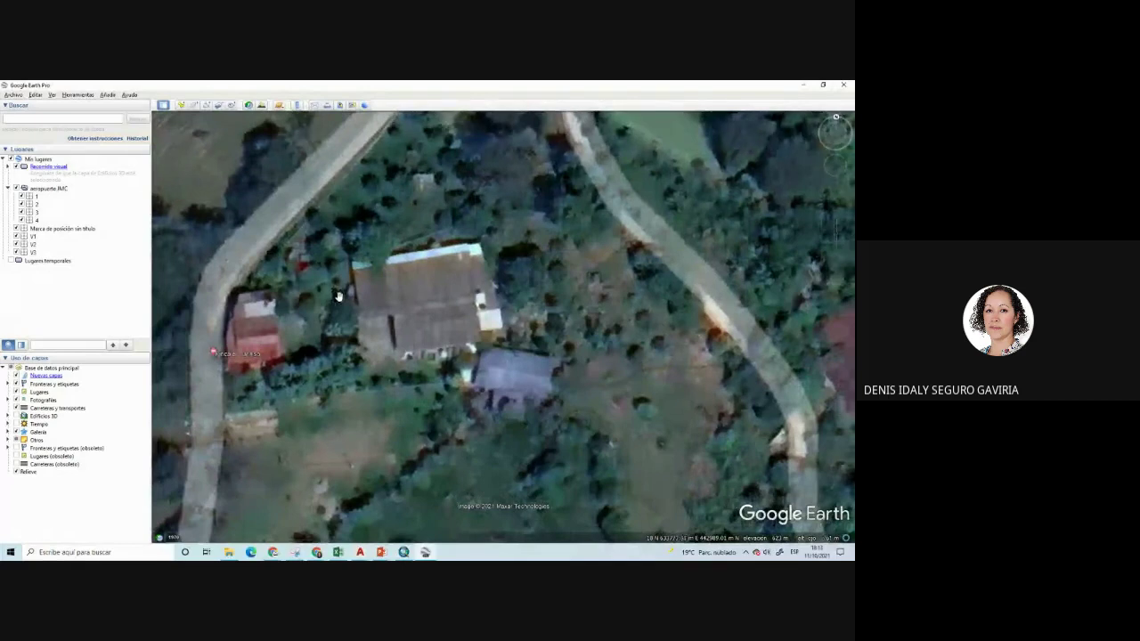
pyautogui.moveTo(336, 250); pyautogui.dragTo(370, 260)
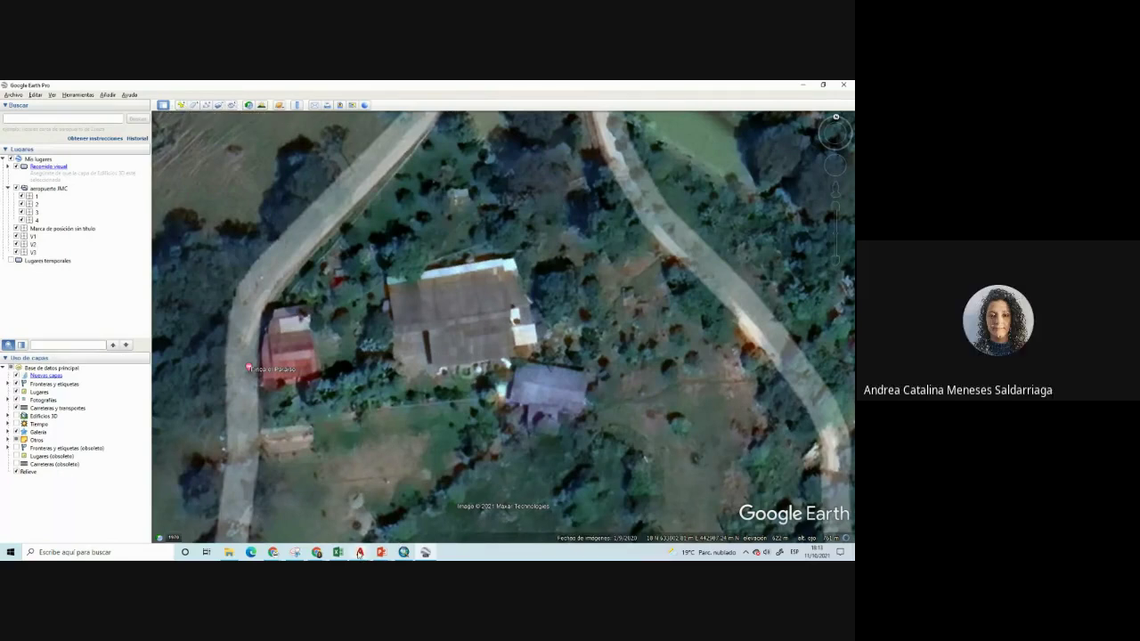
pyautogui.moveTo(403, 552)
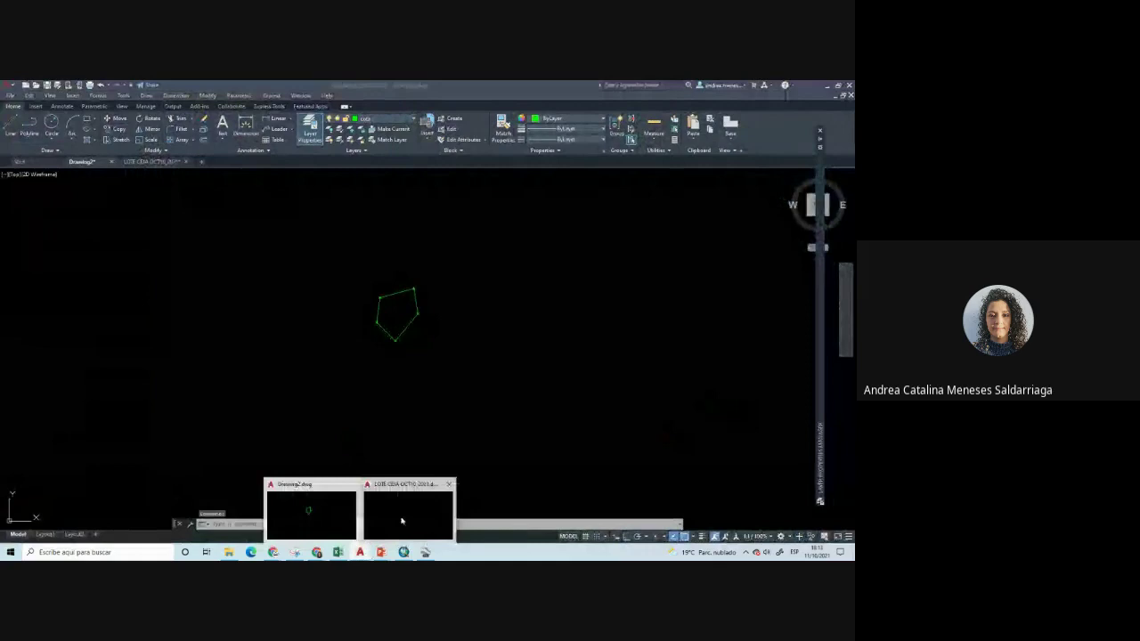
# In AutoCAD, zoom in on the traced road edge by the buildings, then return to Google Earth Pro
pyautogui.click(402, 521)
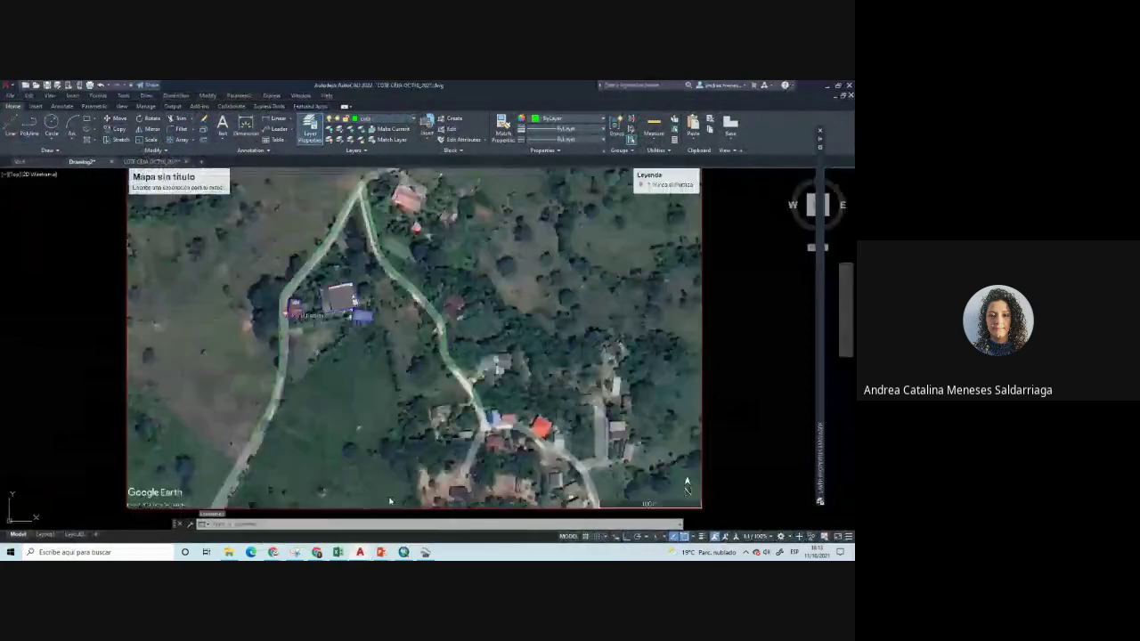
pyautogui.scroll(2, 313, 274)
pyautogui.scroll(1, 312, 274)
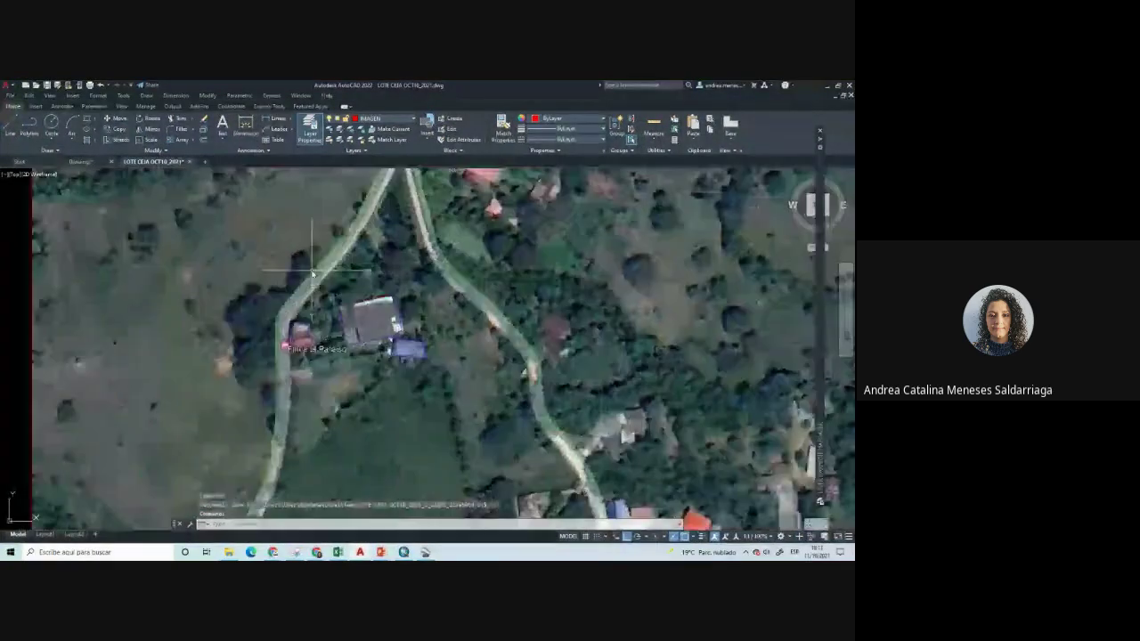
pyautogui.scroll(1, 313, 274)
pyautogui.scroll(-1, 307, 283)
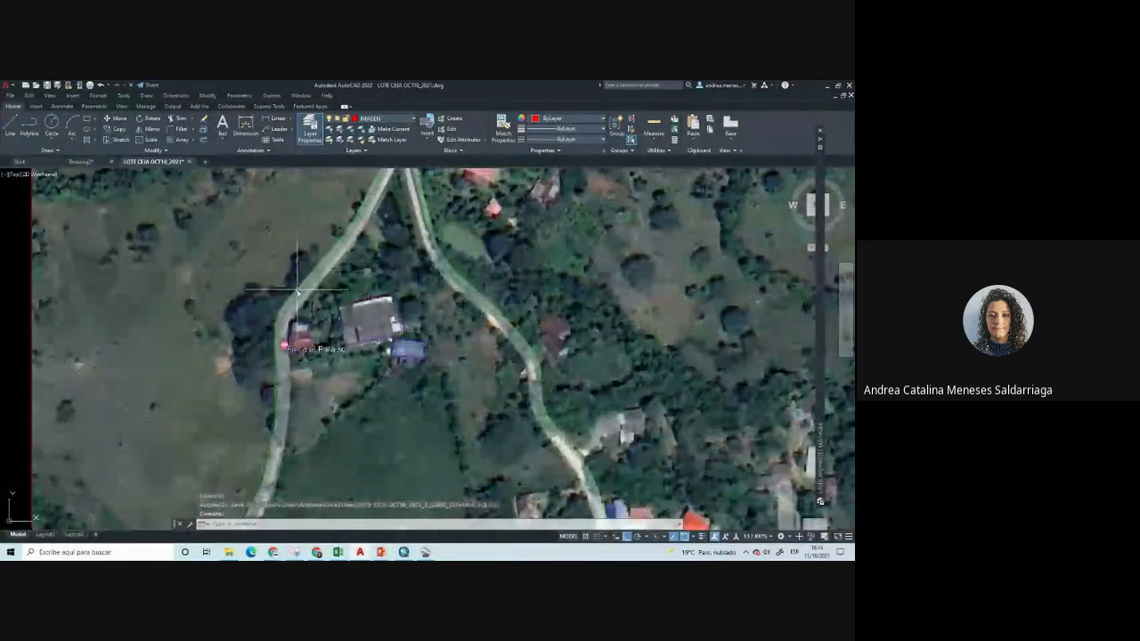
pyautogui.moveTo(297, 291)
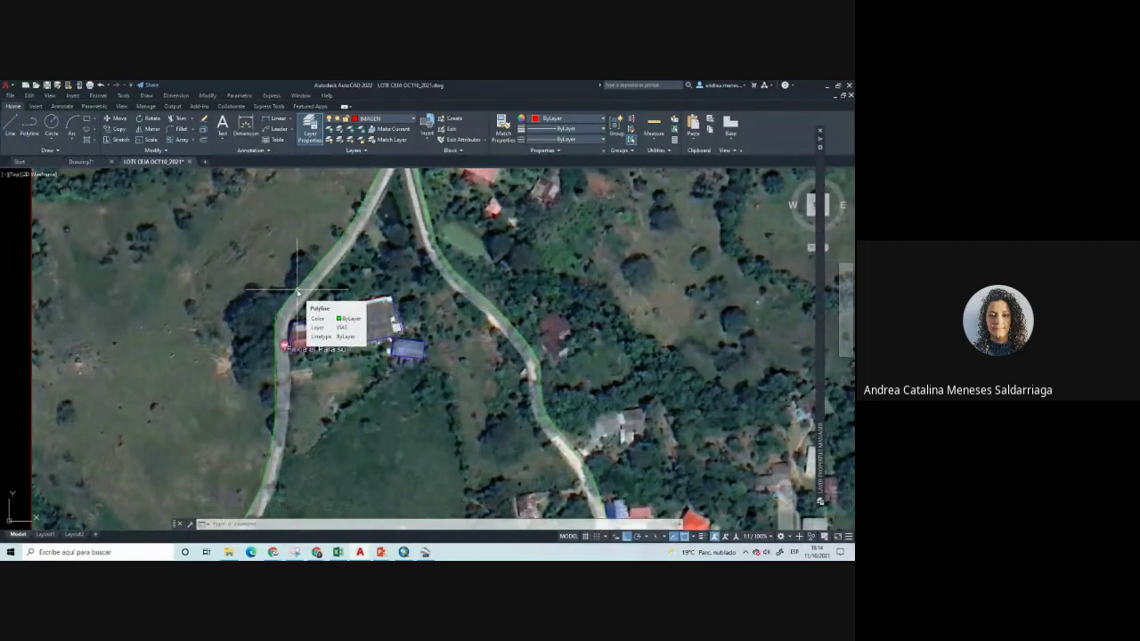
pyautogui.click(425, 552)
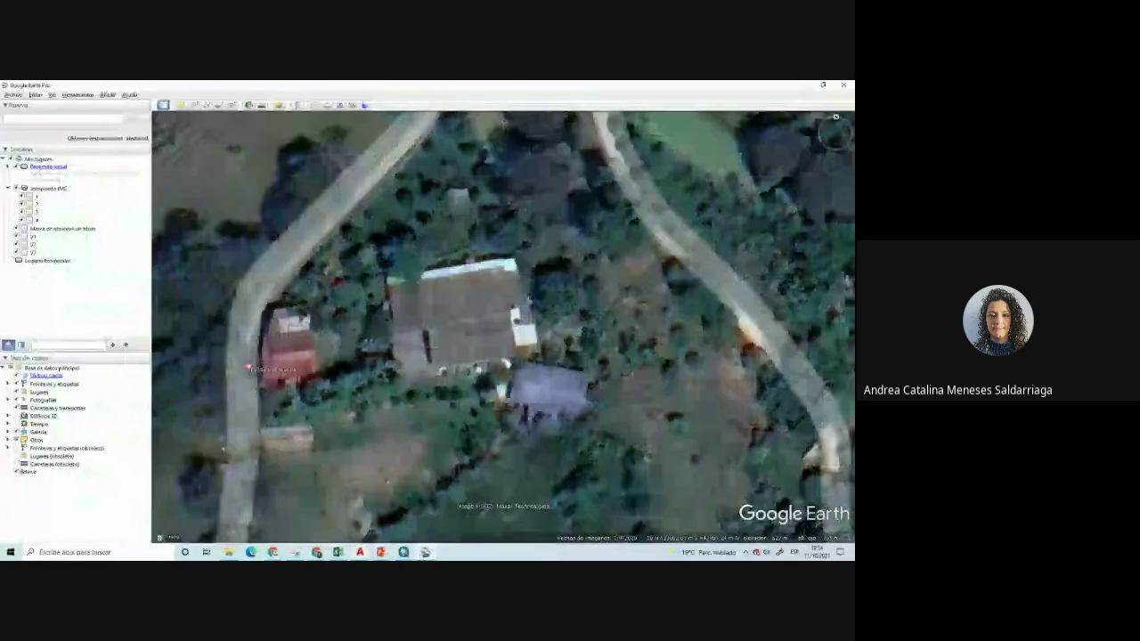
# Measure the road width with the Google Earth ruler, then bring the AutoCAD drawing to the front
pyautogui.click(296, 105)
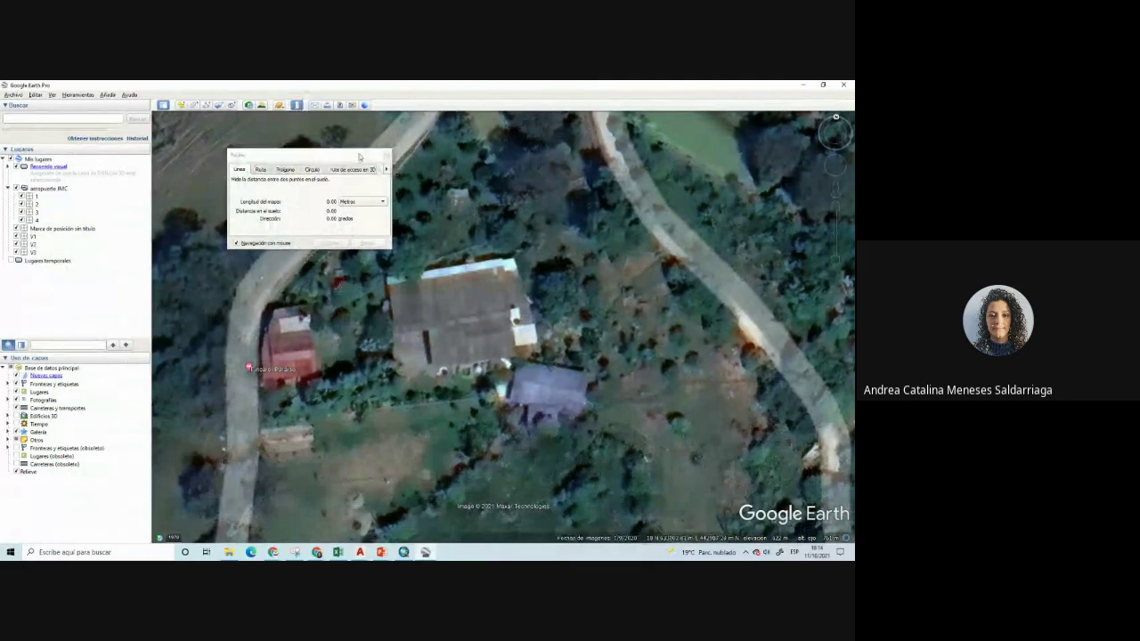
pyautogui.moveTo(365, 159); pyautogui.dragTo(622, 242)
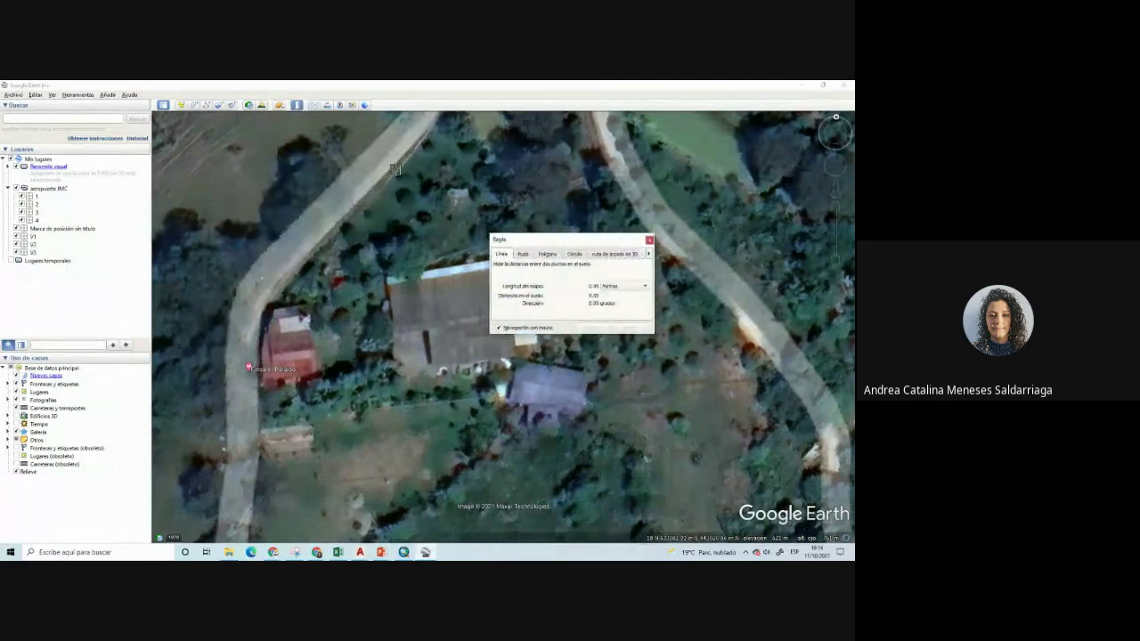
pyautogui.click(314, 204)
pyautogui.click(335, 228)
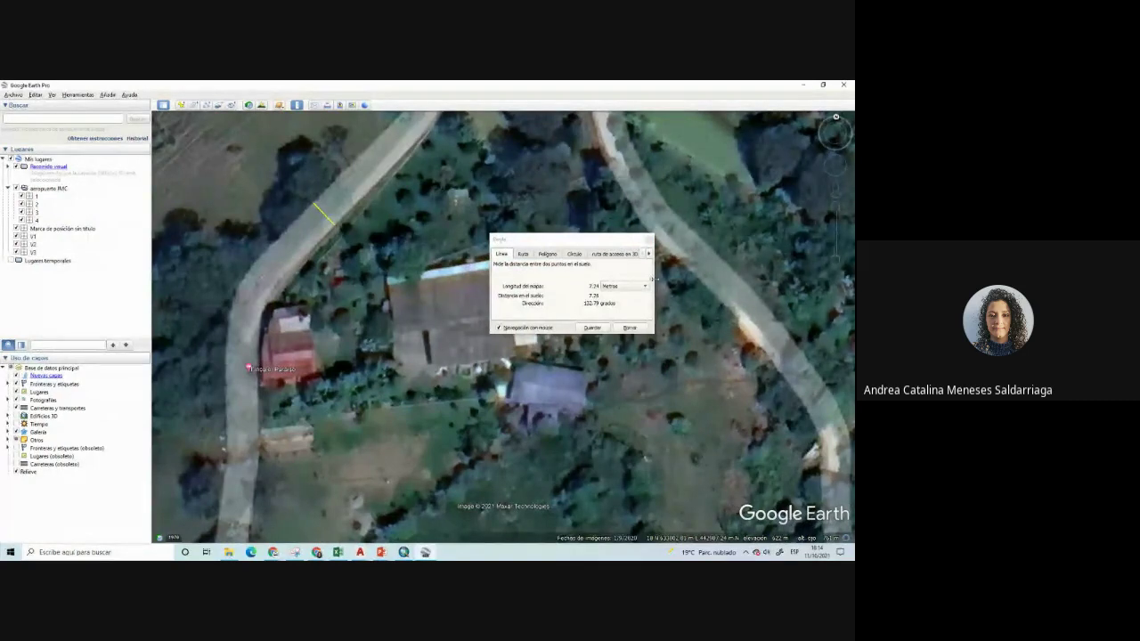
pyautogui.click(629, 327)
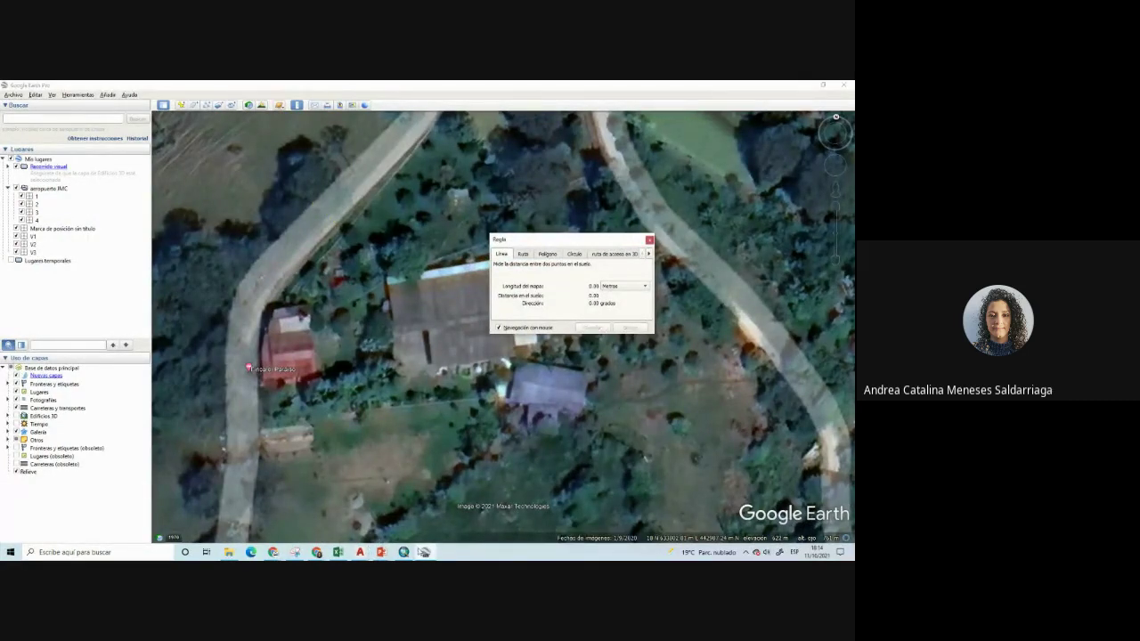
pyautogui.click(361, 553)
pyautogui.click(360, 552)
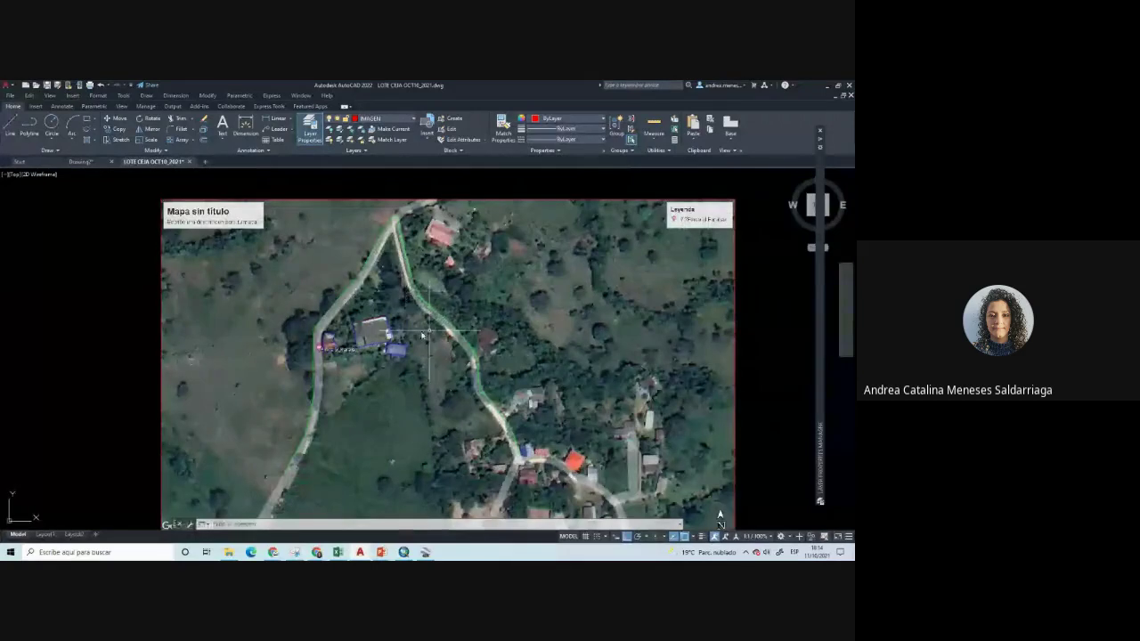
# Zoom in on the road fork beside the houses and cancel any pending command
pyautogui.moveTo(426, 351); pyautogui.dragTo(461, 318, button='middle')
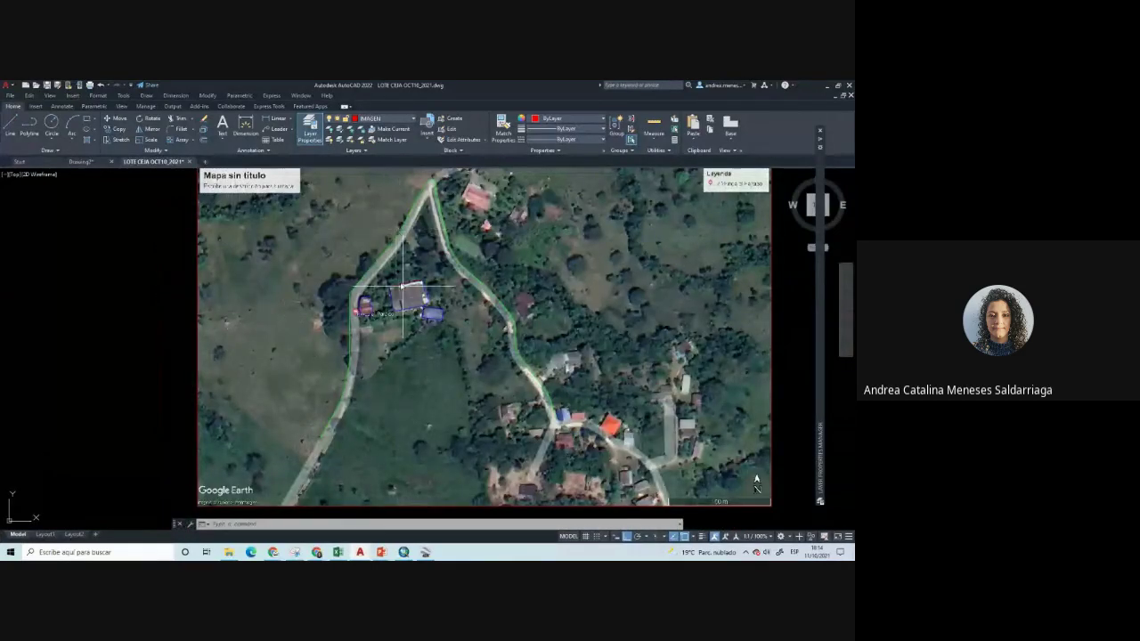
pyautogui.scroll(2, 394, 243)
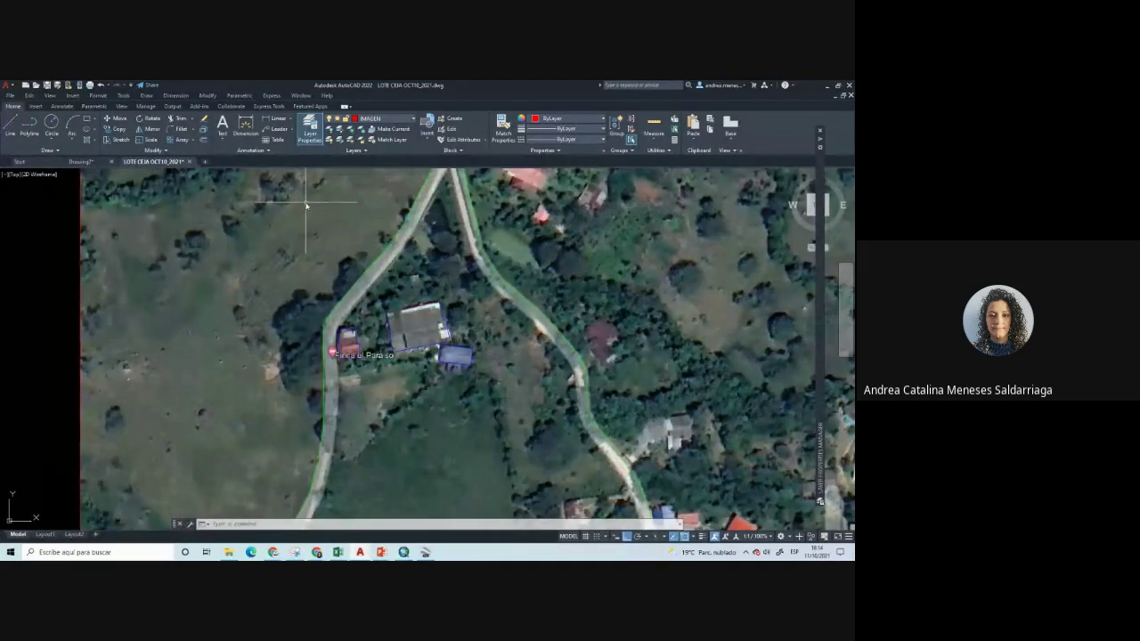
pyautogui.press('Escape')
pyautogui.press('Escape')
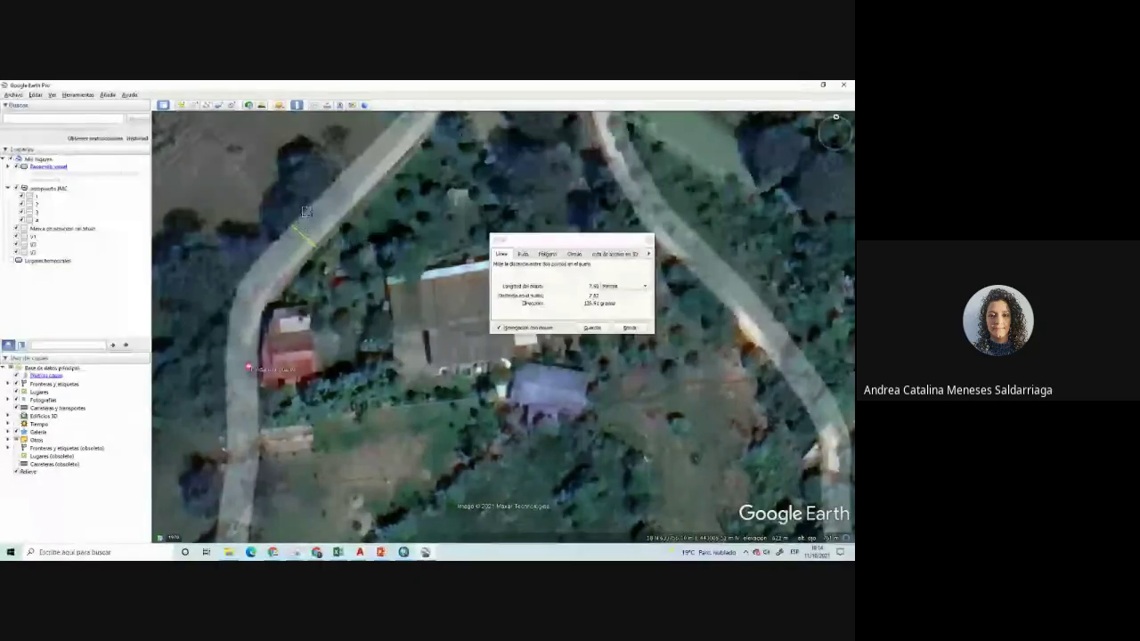
# Measure across the road with the Ruler (about 7.36 m), then bring back the LOTE CEJA drawing
pyautogui.click(307, 211)
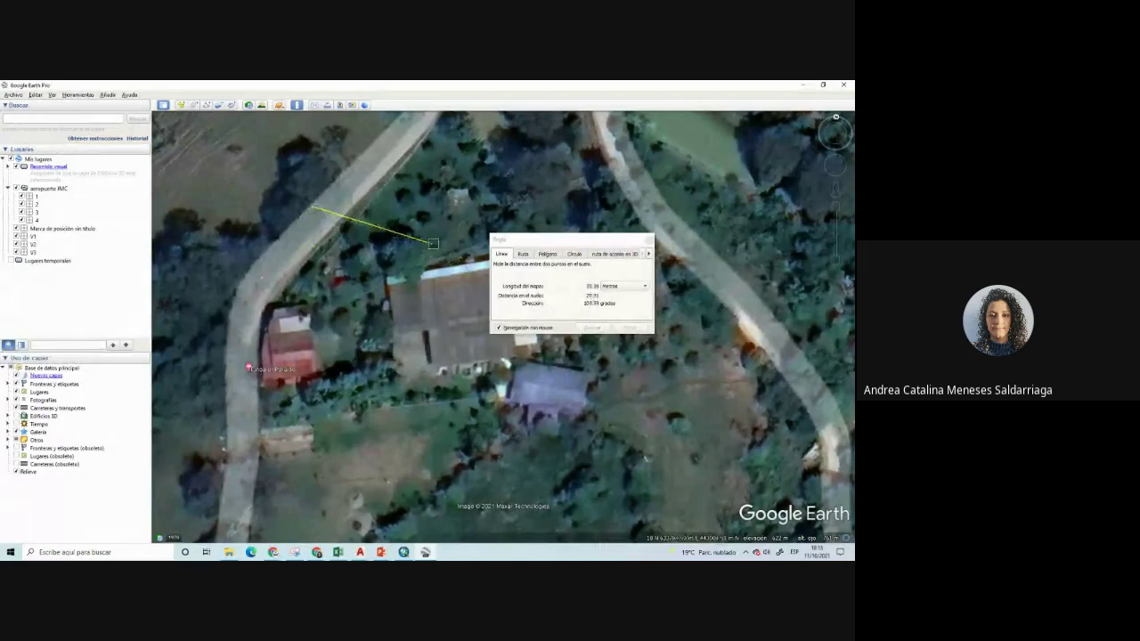
pyautogui.click(398, 318)
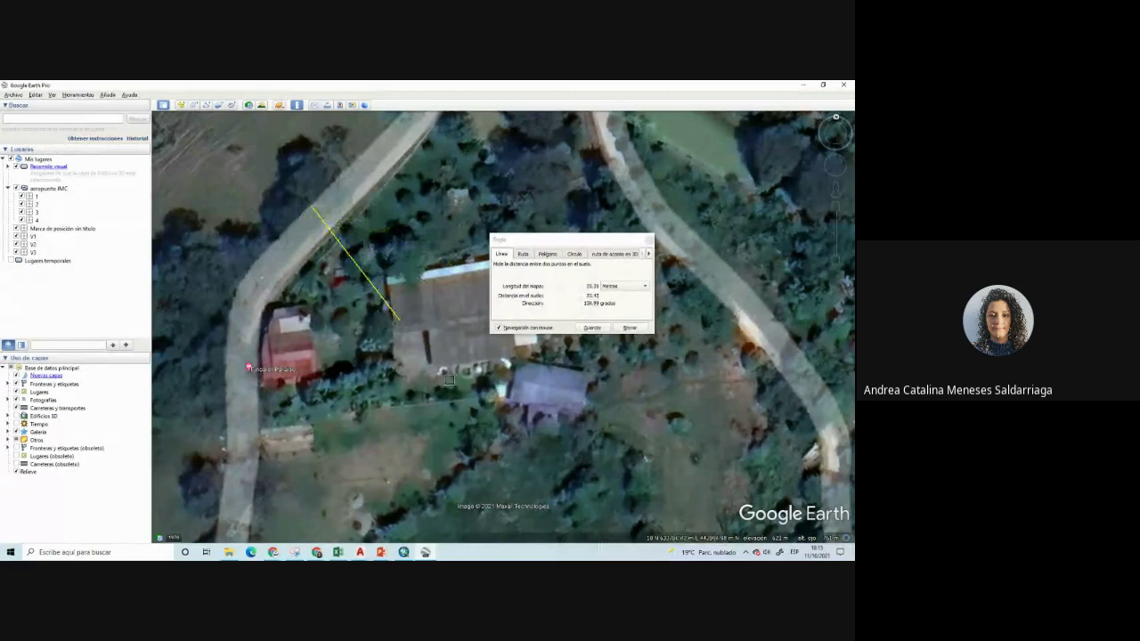
pyautogui.click(365, 148)
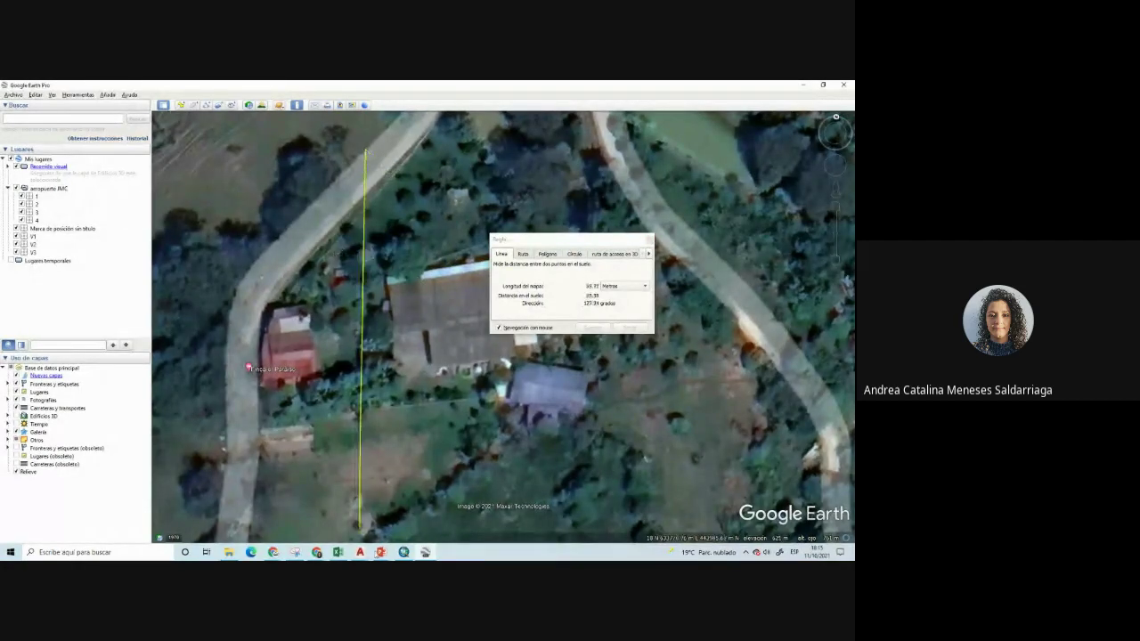
pyautogui.click(360, 552)
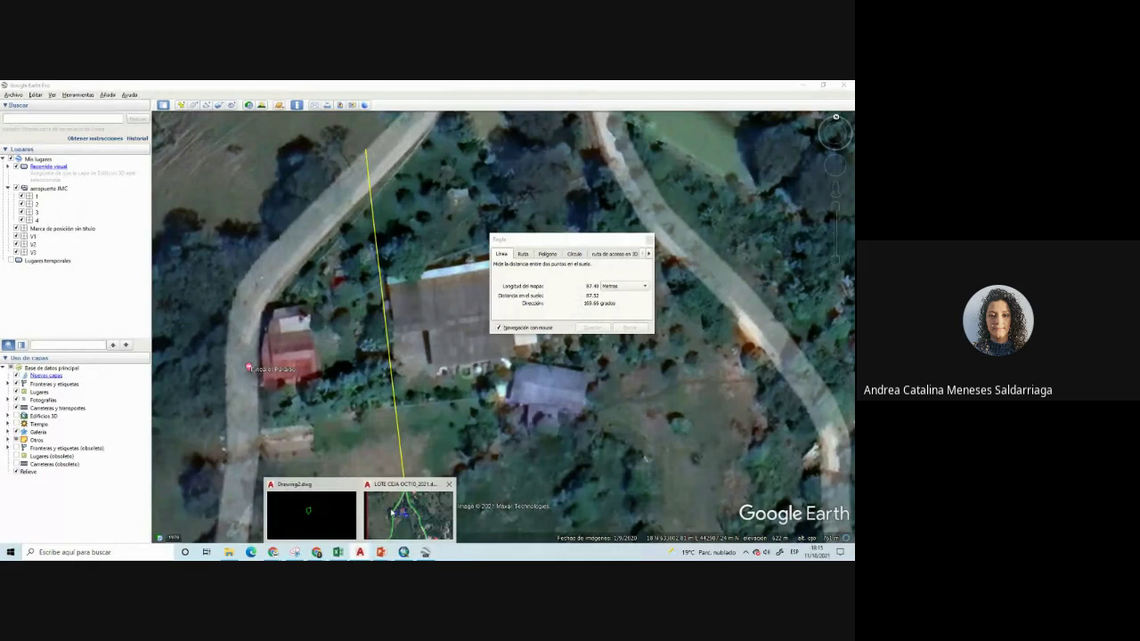
pyautogui.click(392, 513)
# Offset the traced road-edge polyline 7.30 units onto the road's opposite side
pyautogui.press('Return')
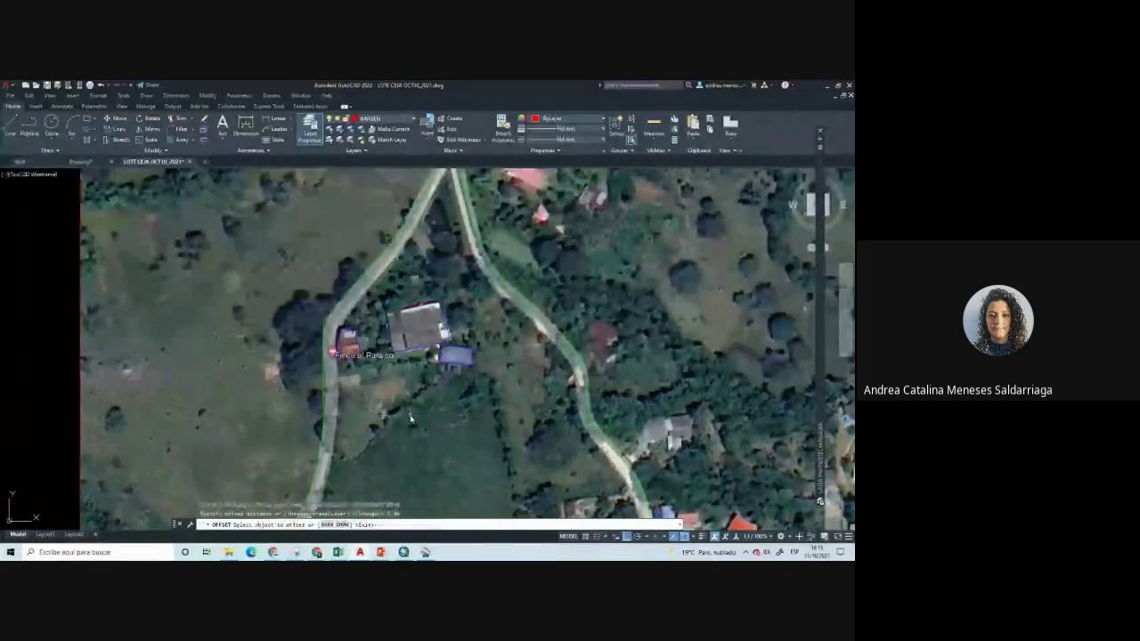
pyautogui.click(357, 290)
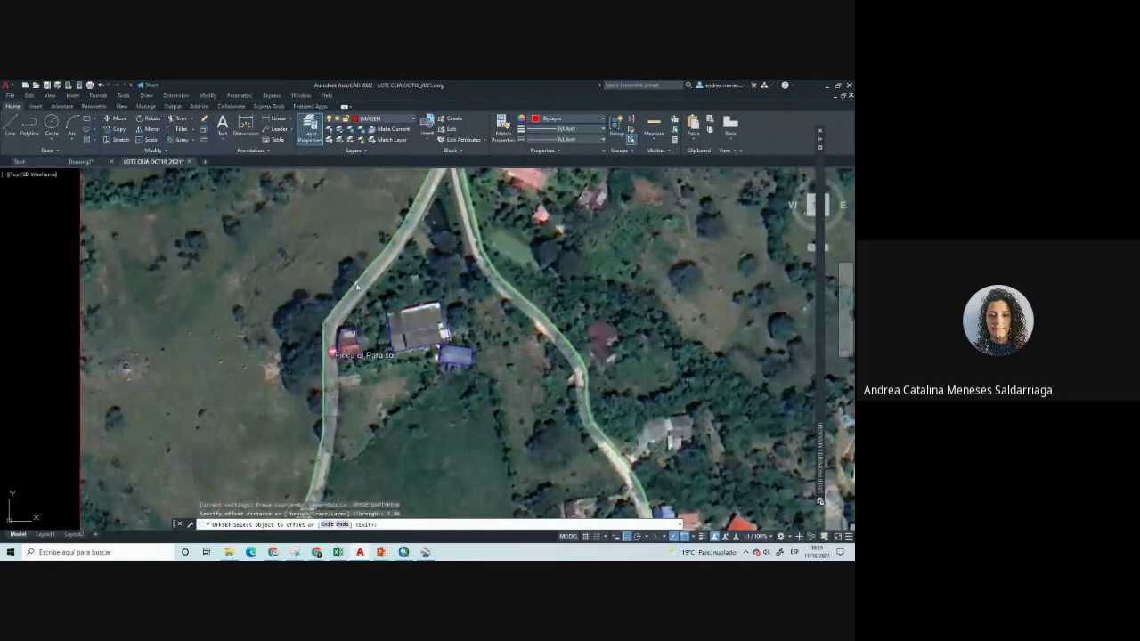
pyautogui.click(357, 287)
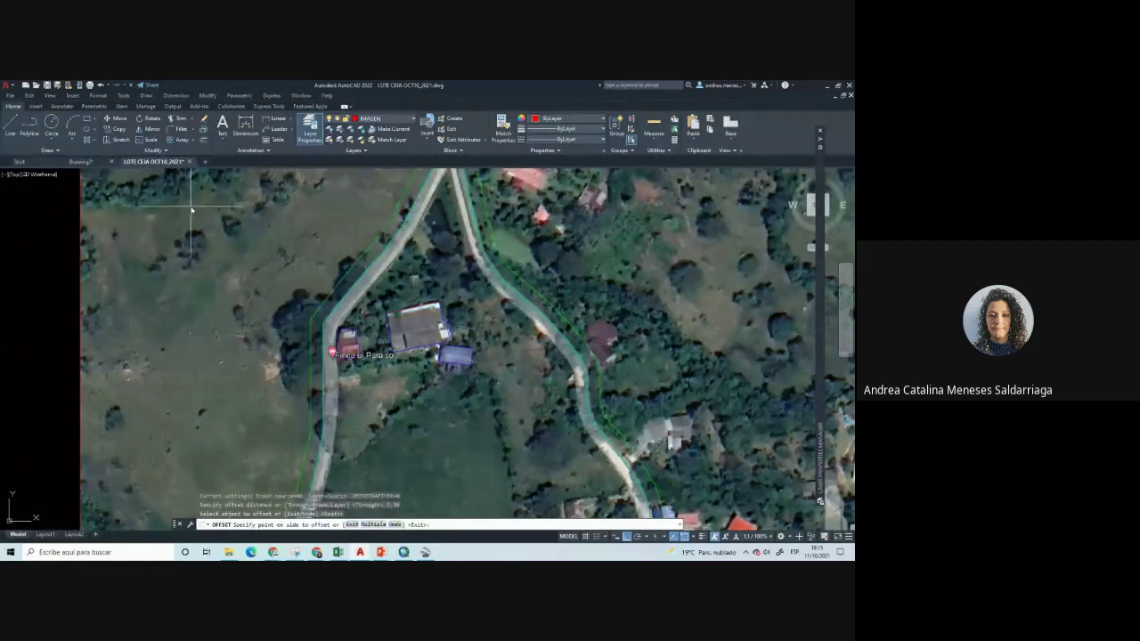
pyautogui.click(390, 290)
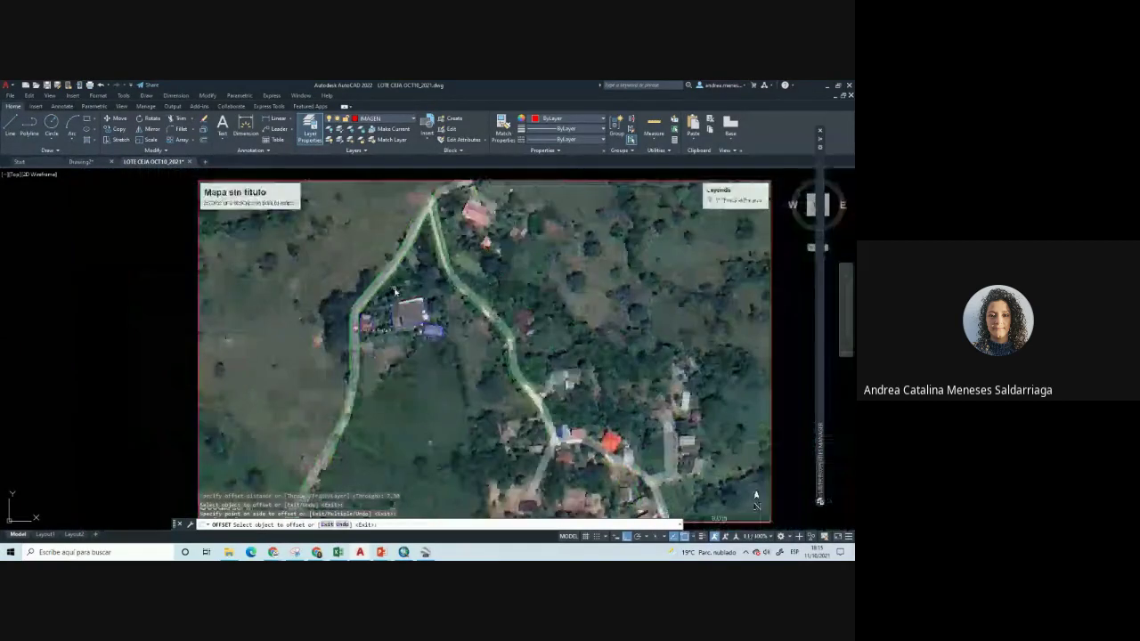
pyautogui.scroll(-3, 391, 291)
pyautogui.scroll(2, 492, 312)
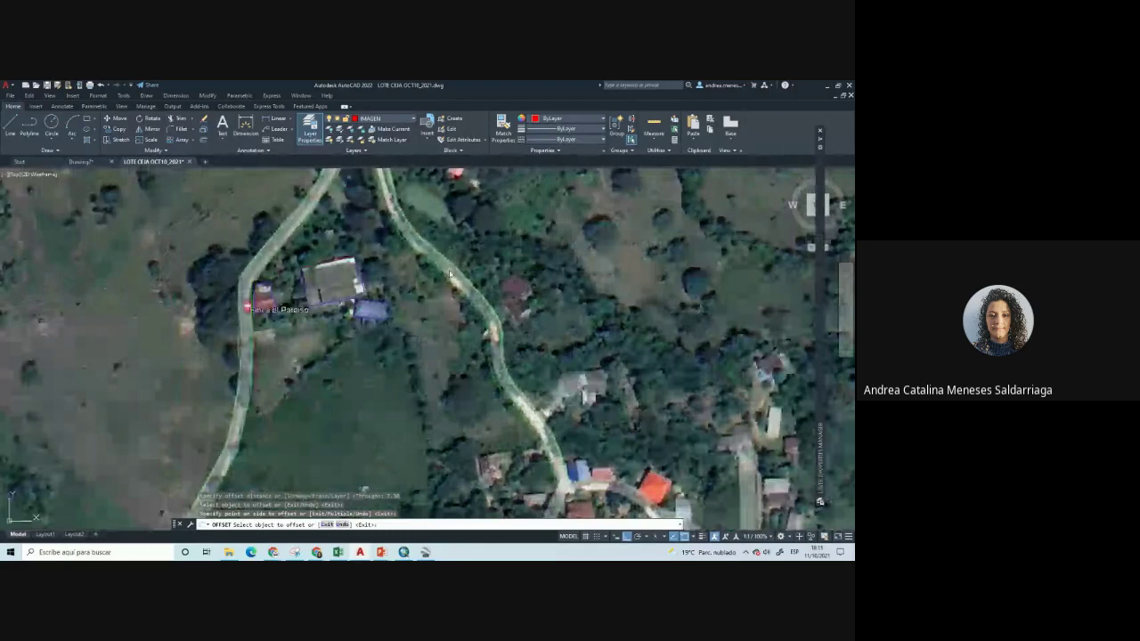
pyautogui.press('Return')
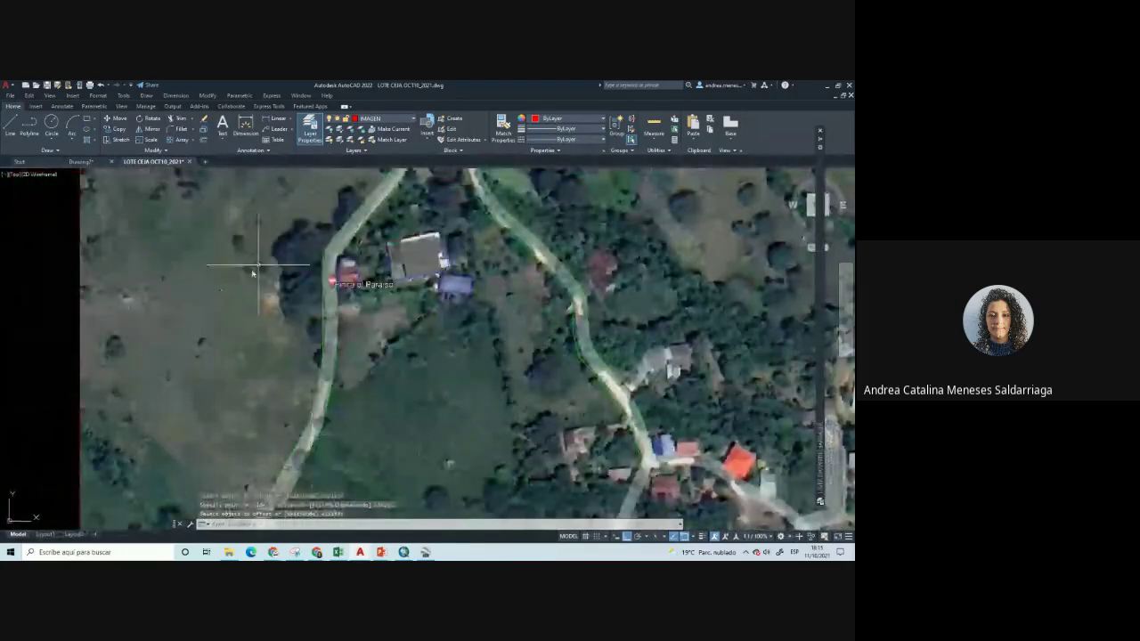
pyautogui.moveTo(412, 261); pyautogui.dragTo(312, 355, button='middle')
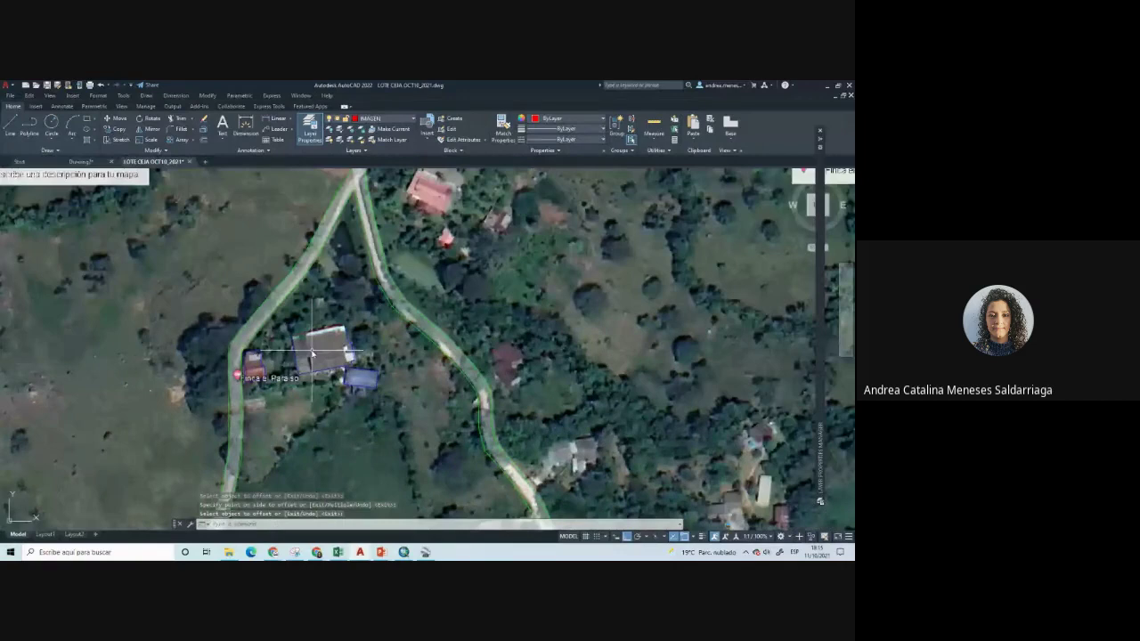
pyautogui.scroll(2, 313, 354)
pyautogui.scroll(2, 365, 350)
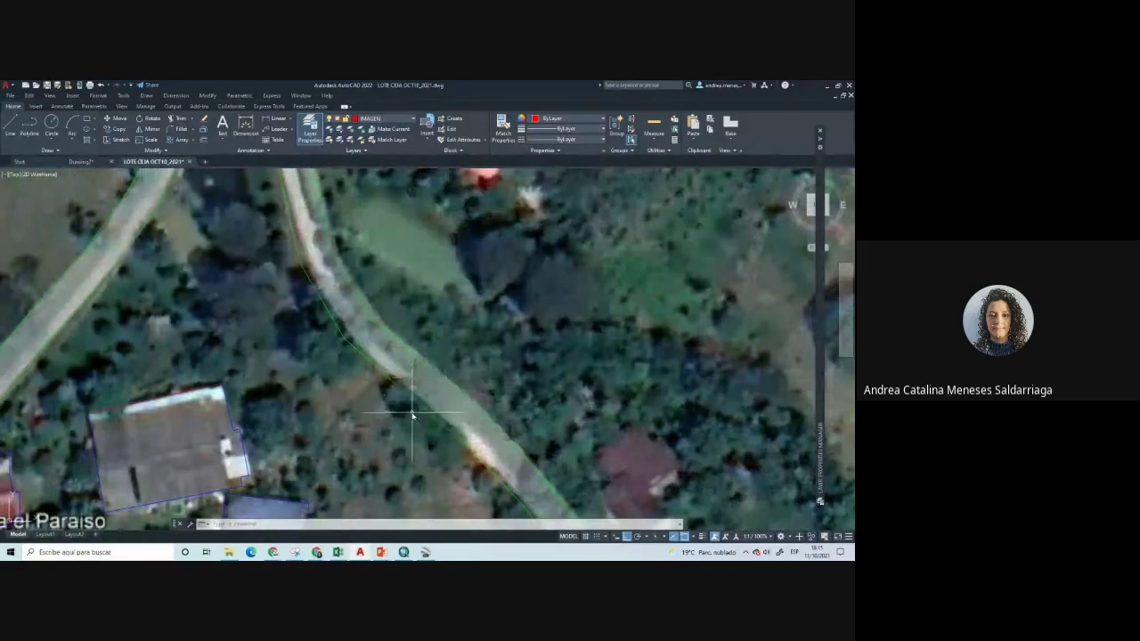
pyautogui.scroll(-3, 427, 392)
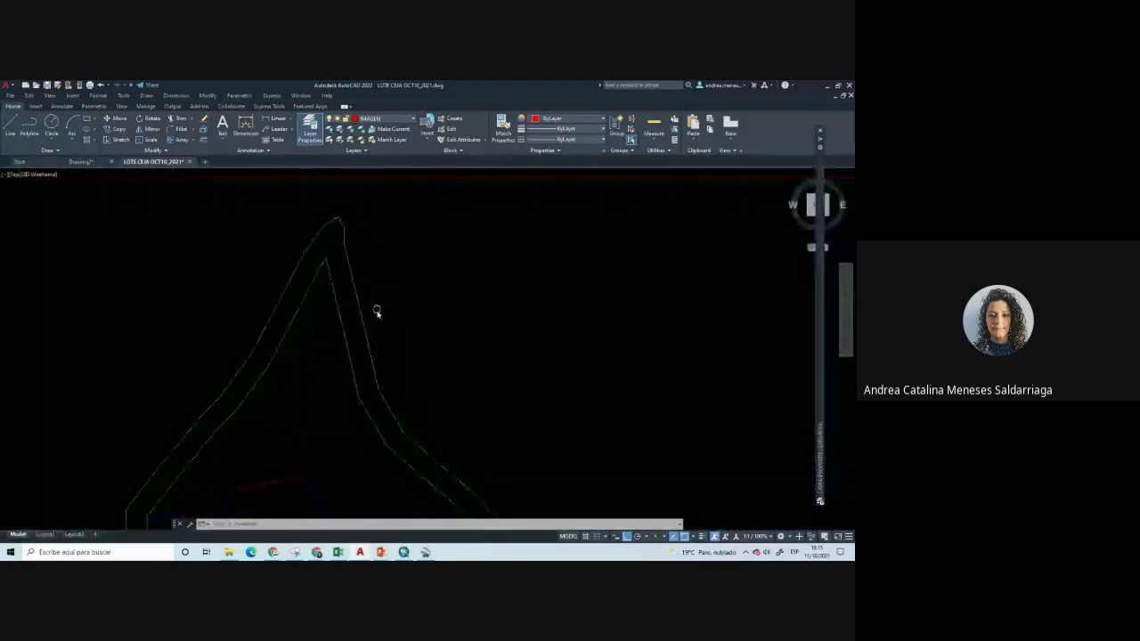
pyautogui.scroll(-1, 376, 312)
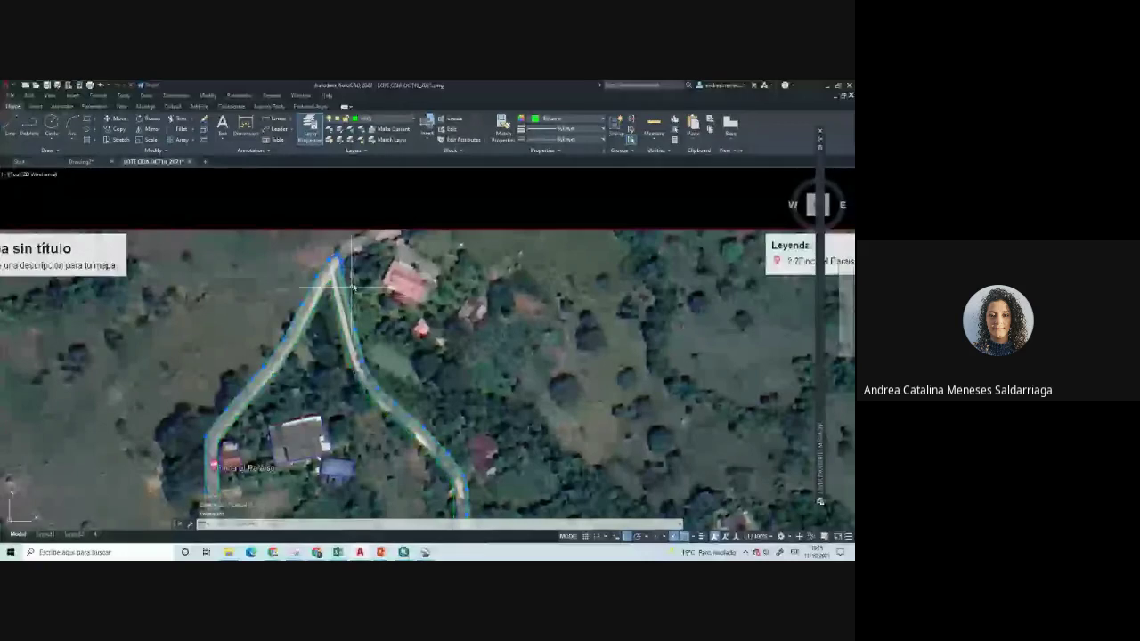
# Expand the Modify panel to expose Break at Point and the other extra editing tools
pyautogui.scroll(-2, 353, 285)
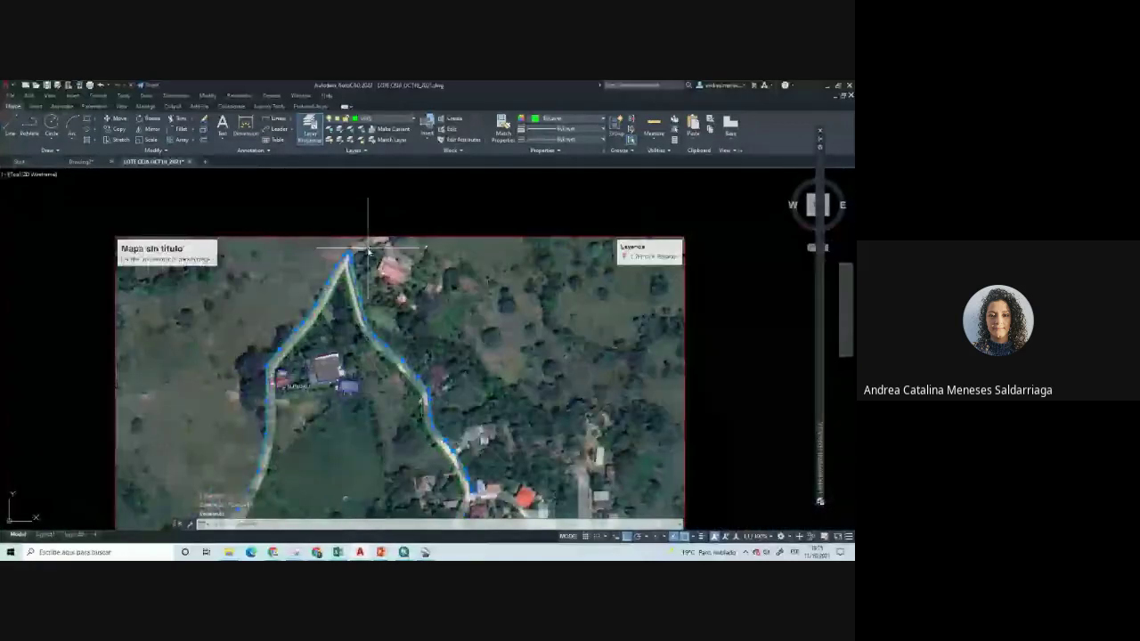
pyautogui.scroll(3, 346, 273)
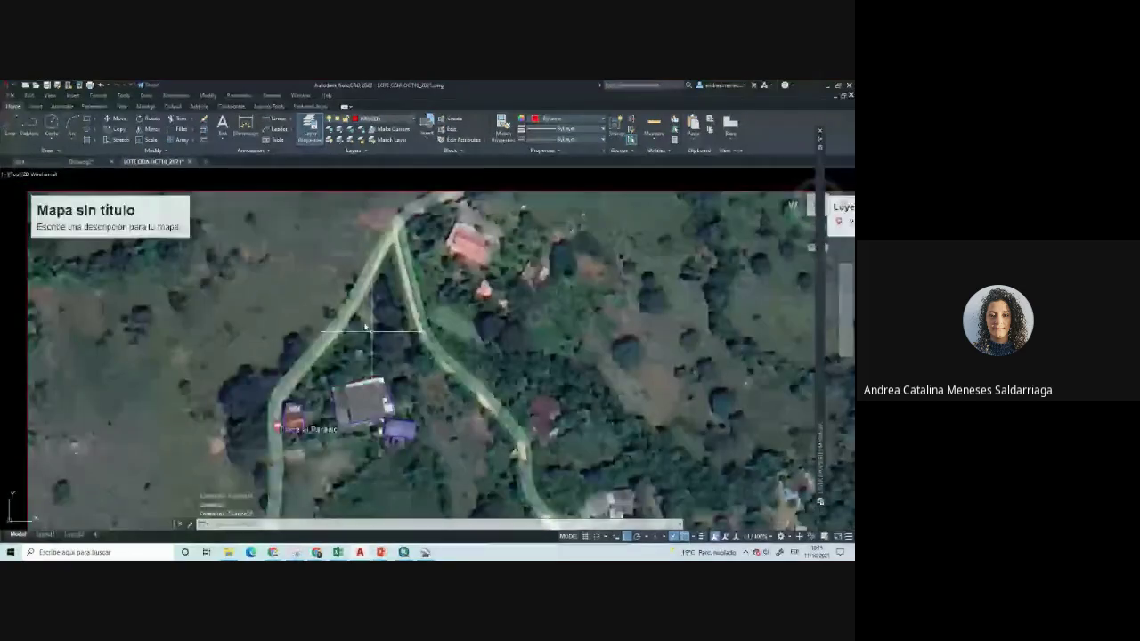
pyautogui.scroll(5, 365, 327)
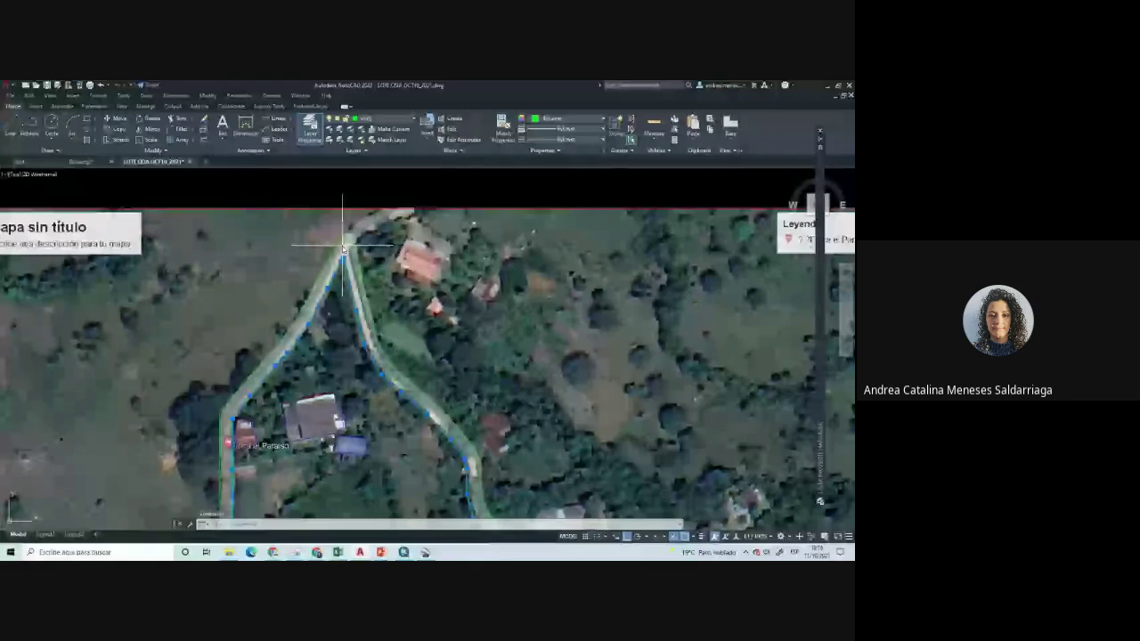
pyautogui.click(153, 149)
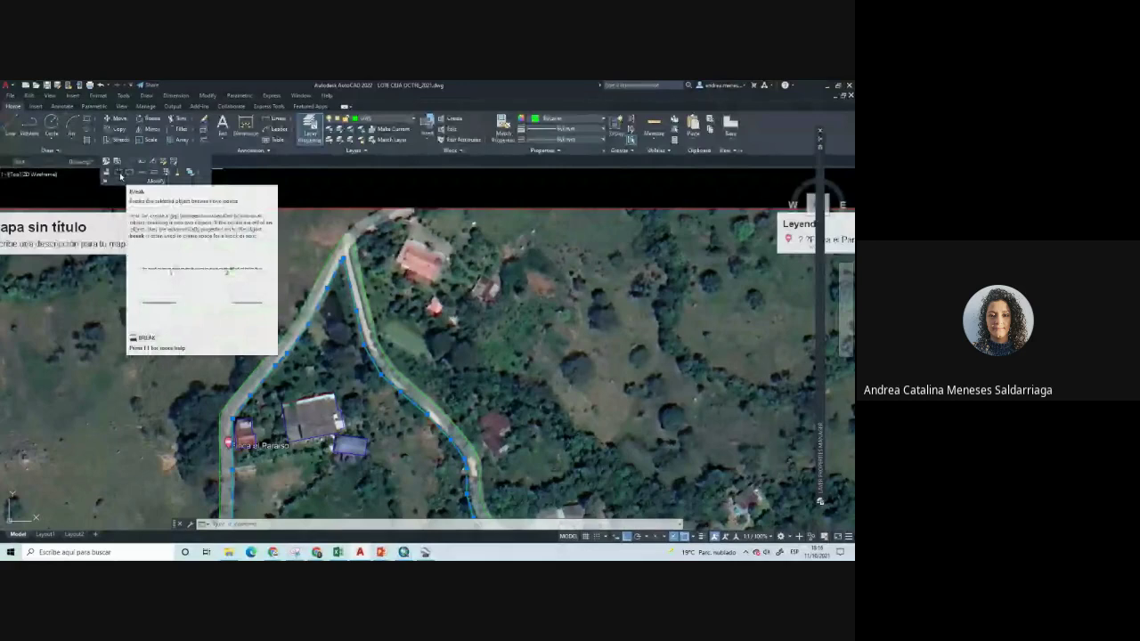
pyautogui.moveTo(121, 175)
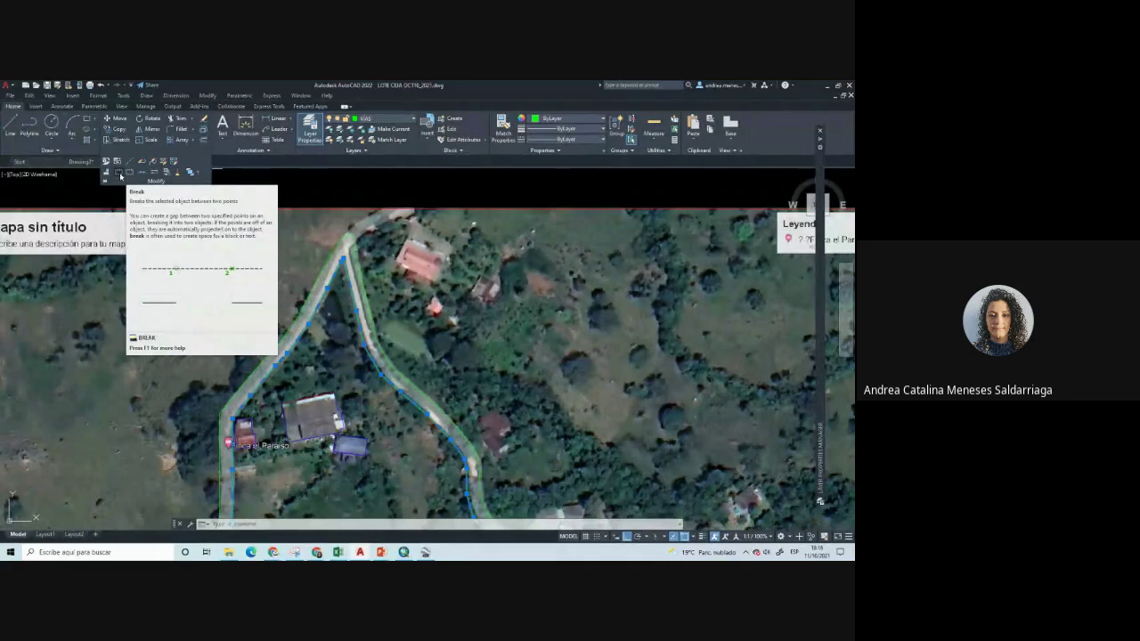
# Break the inner road-edge polyline at its vertex on the fork tip, then select it to verify
pyautogui.click(120, 176)
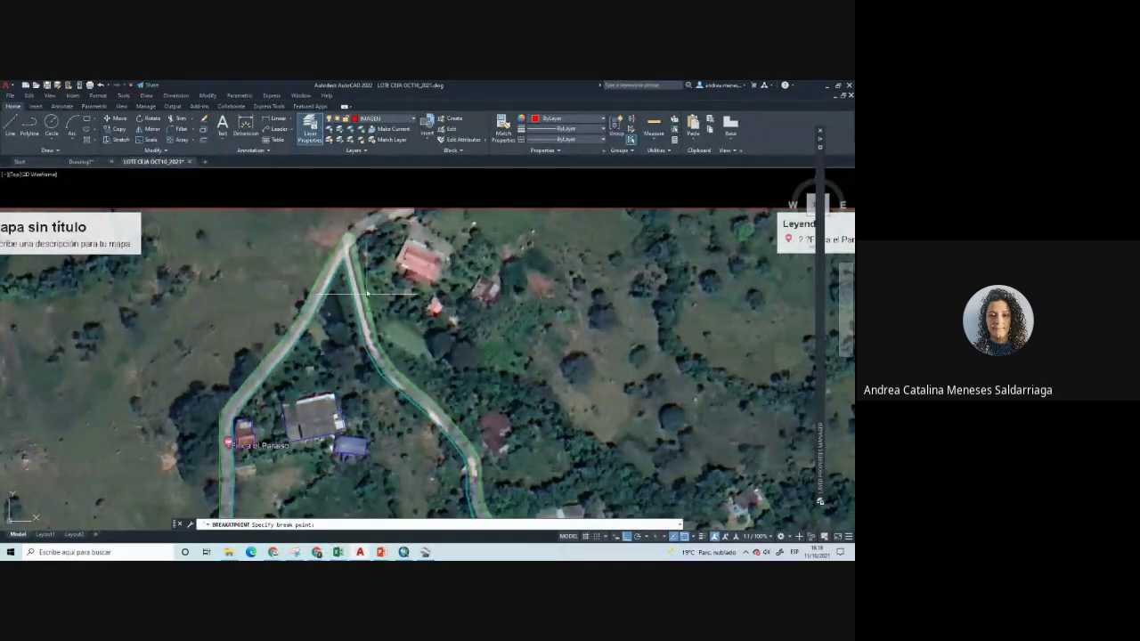
pyautogui.scroll(5, 345, 242)
pyautogui.scroll(4, 345, 242)
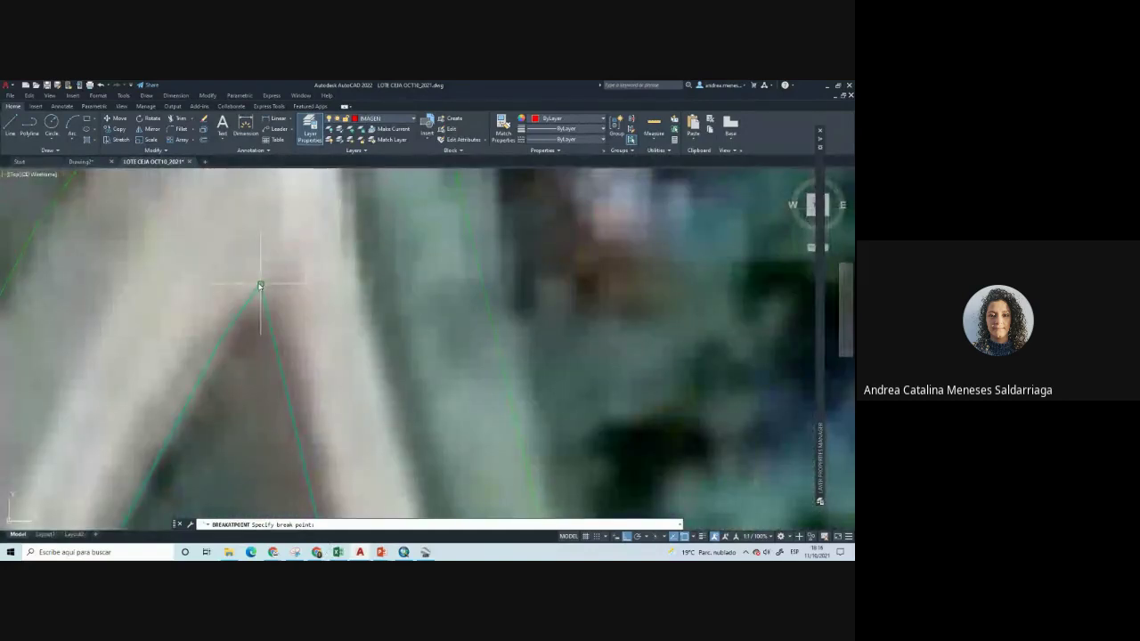
pyautogui.scroll(3, 260, 285)
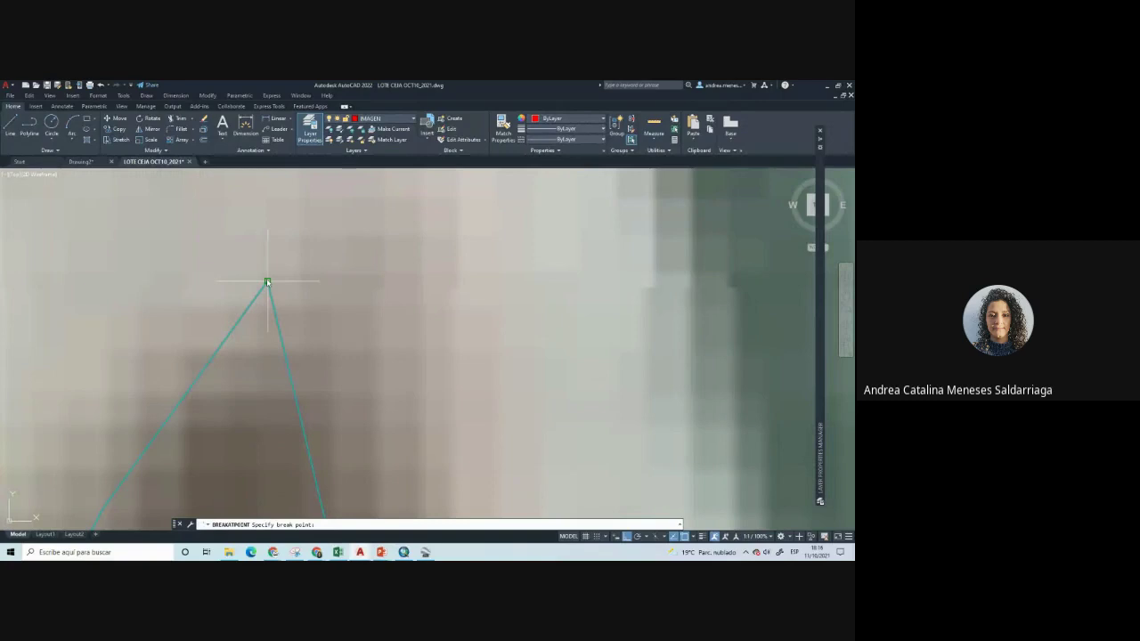
pyautogui.click(267, 282)
pyautogui.scroll(-5, 267, 282)
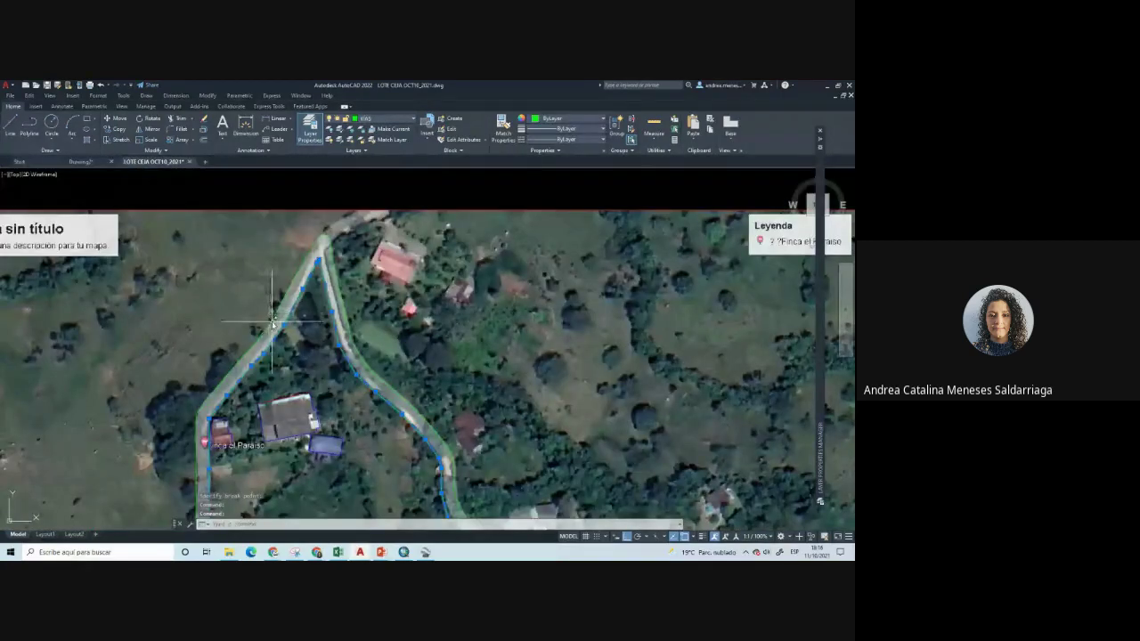
pyautogui.press('Escape')
pyautogui.scroll(2, 316, 258)
pyautogui.scroll(3, 312, 270)
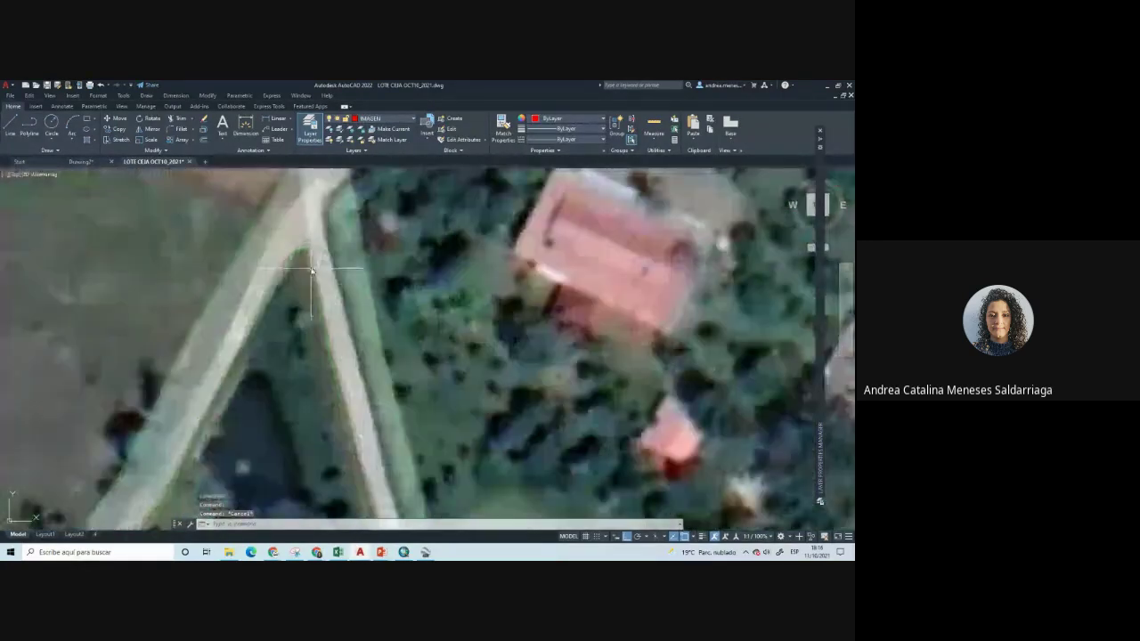
pyautogui.click(311, 240)
pyautogui.scroll(-3, 313, 239)
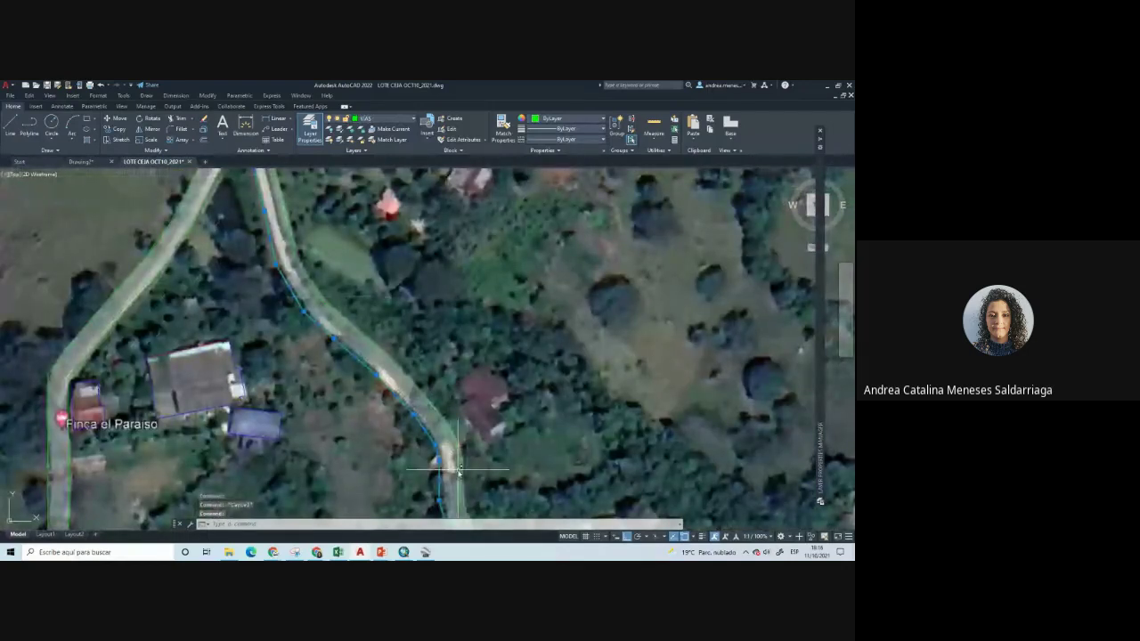
# Move the split road-edge piece from its corner vertex onto the fork junction, with Ortho off
pyautogui.click(458, 470)
pyautogui.write('m')
pyautogui.press('Return')
pyautogui.press('Escape')
pyautogui.scroll(10, 267, 242)
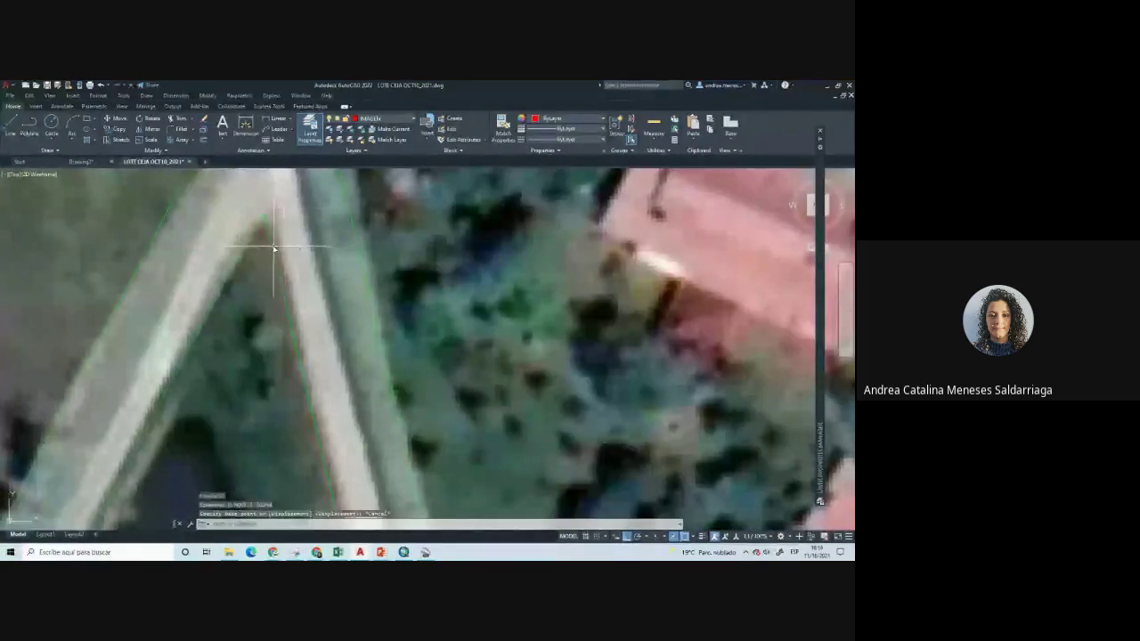
pyautogui.click(116, 119)
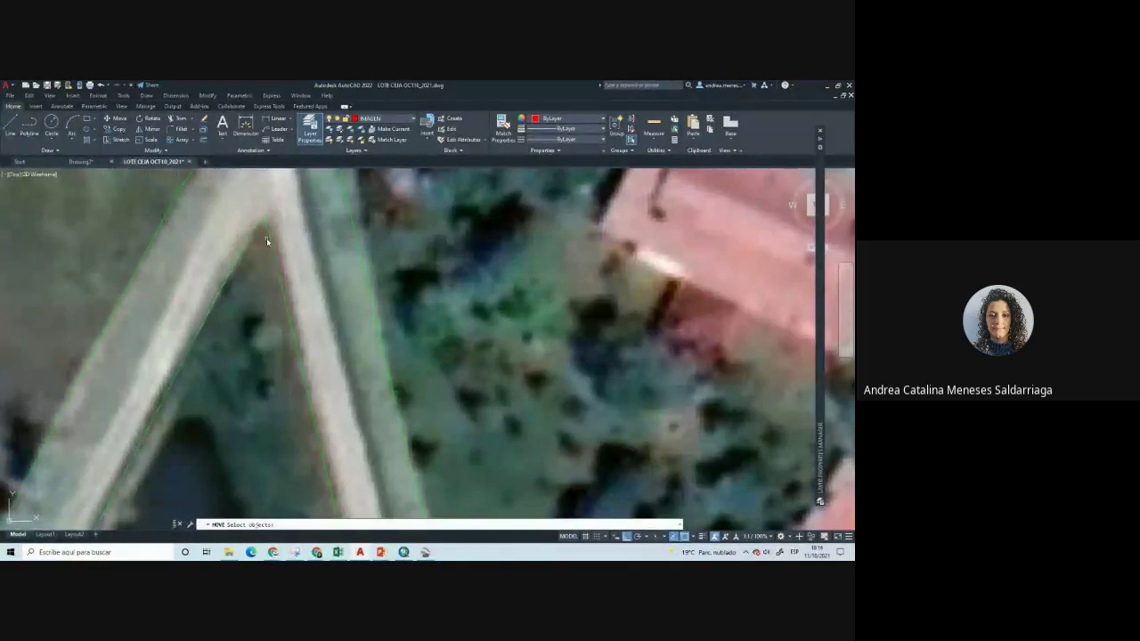
pyautogui.click(271, 244)
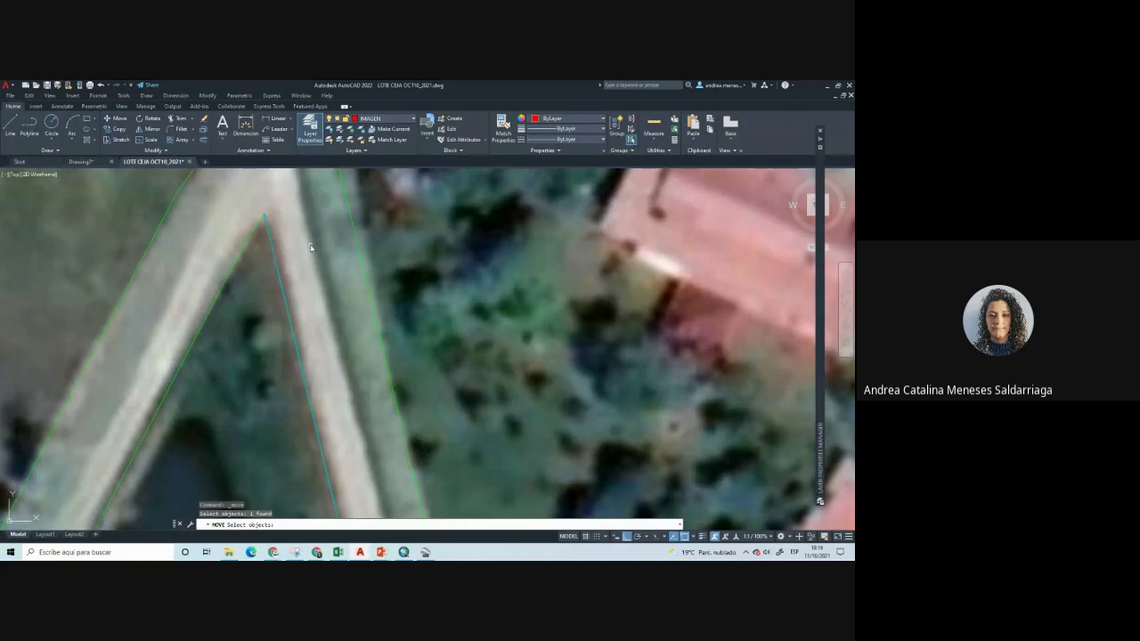
pyautogui.press('Return')
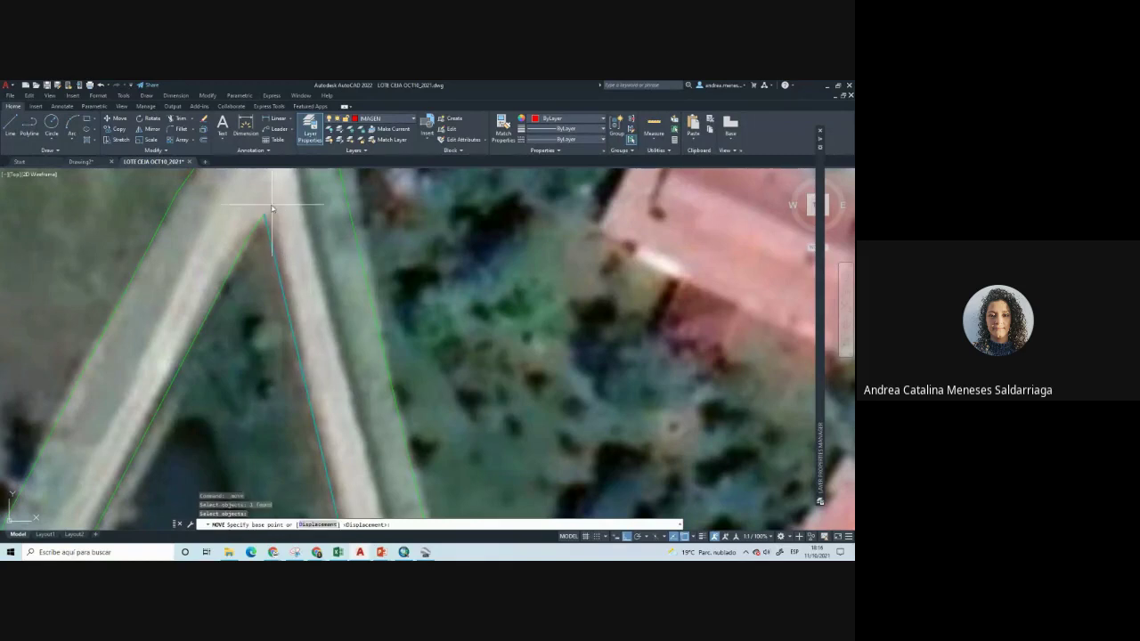
pyautogui.click(265, 214)
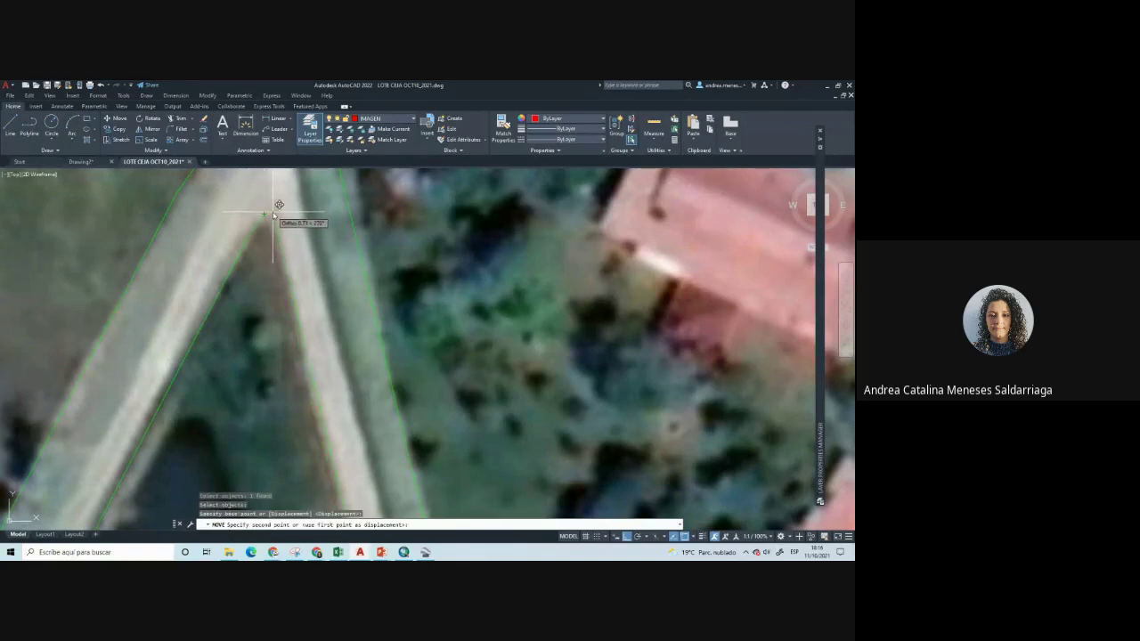
pyautogui.scroll(1, 269, 214)
pyautogui.scroll(1, 272, 216)
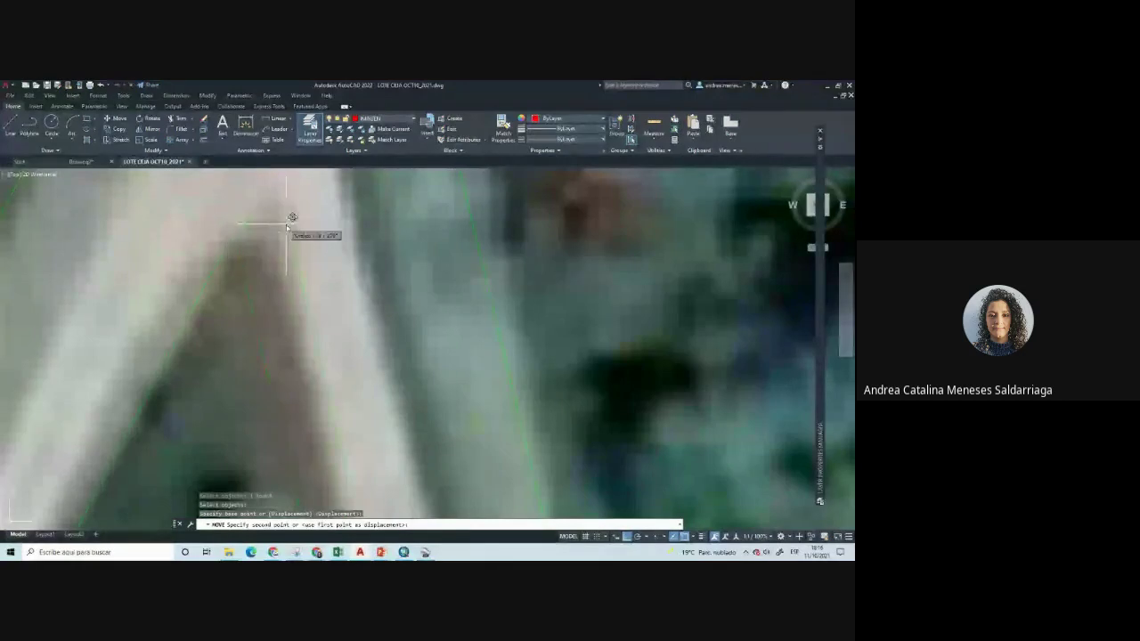
pyautogui.press('F8')
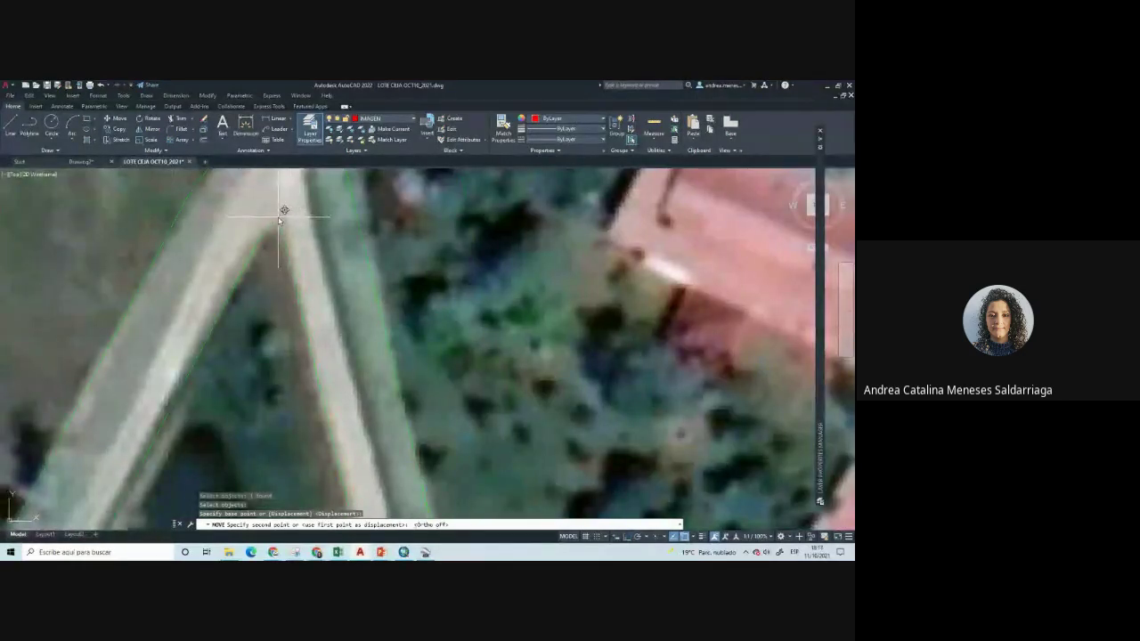
pyautogui.click(276, 221)
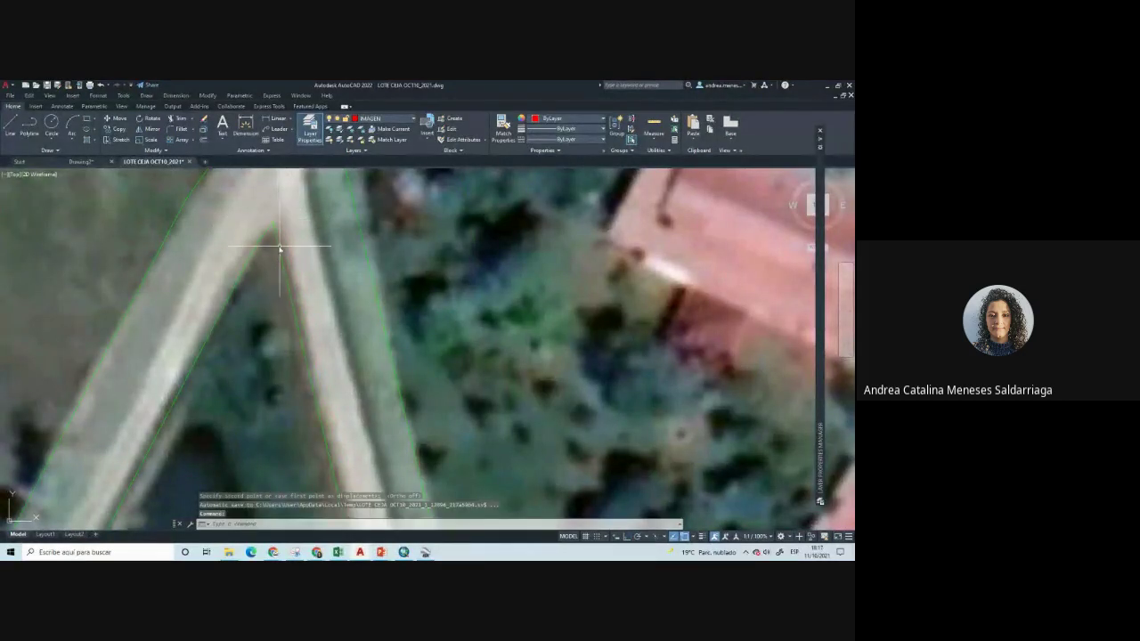
pyautogui.click(272, 223)
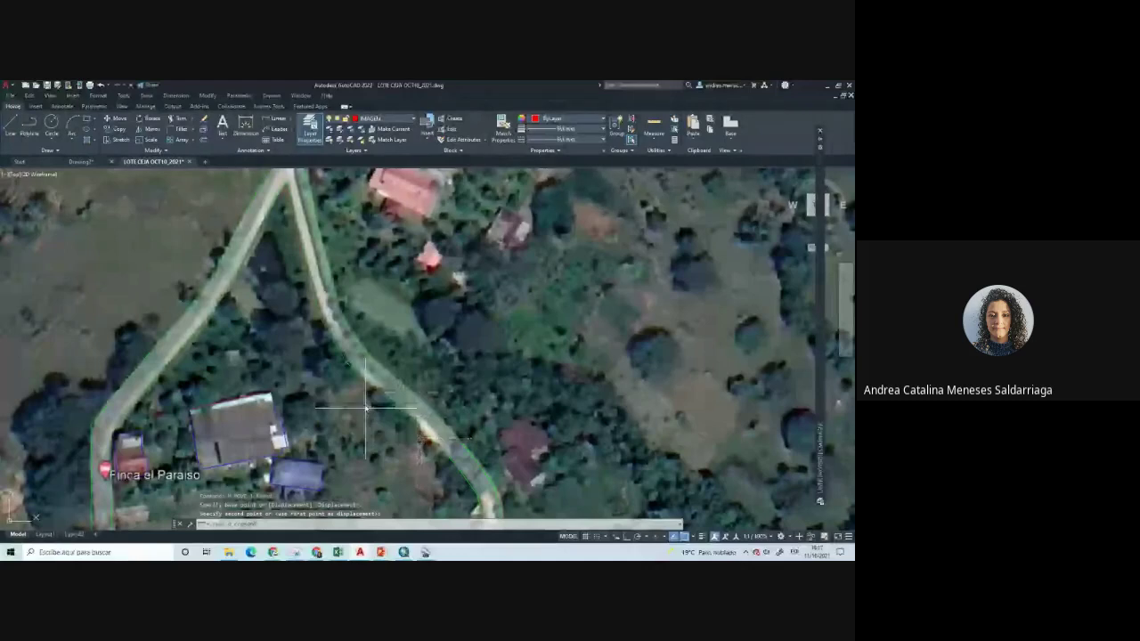
# Recentre the view on the road junction beside the red-roofed house
pyautogui.moveTo(357, 303); pyautogui.dragTo(361, 395, button='middle')
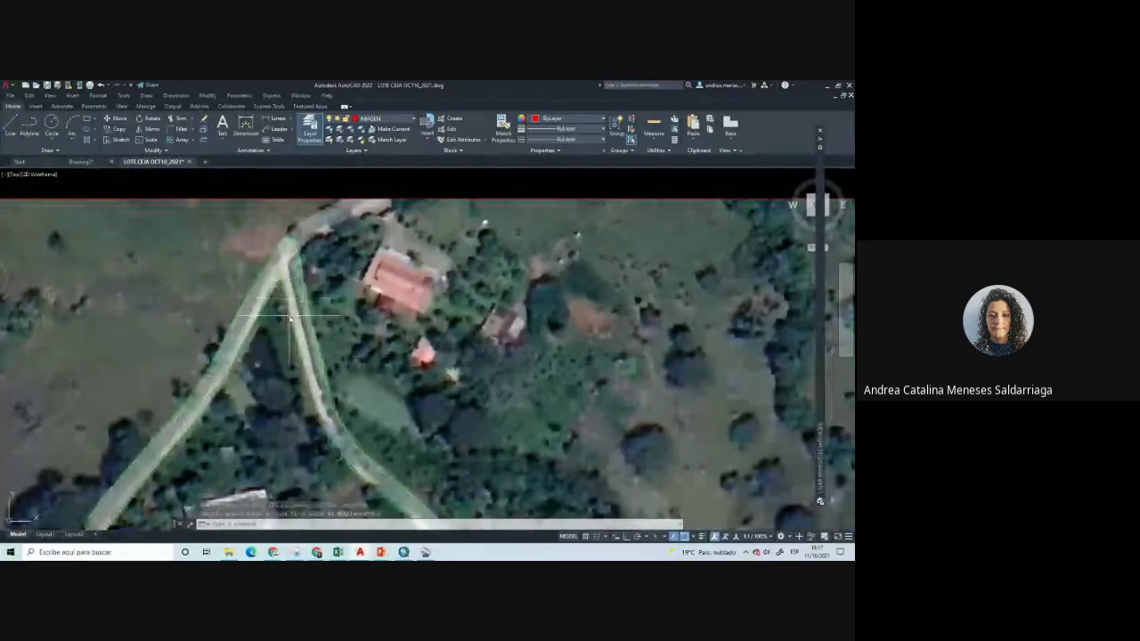
pyautogui.scroll(2, 298, 312)
pyautogui.scroll(-4, 343, 374)
pyautogui.moveTo(351, 381); pyautogui.dragTo(323, 299, button='middle')
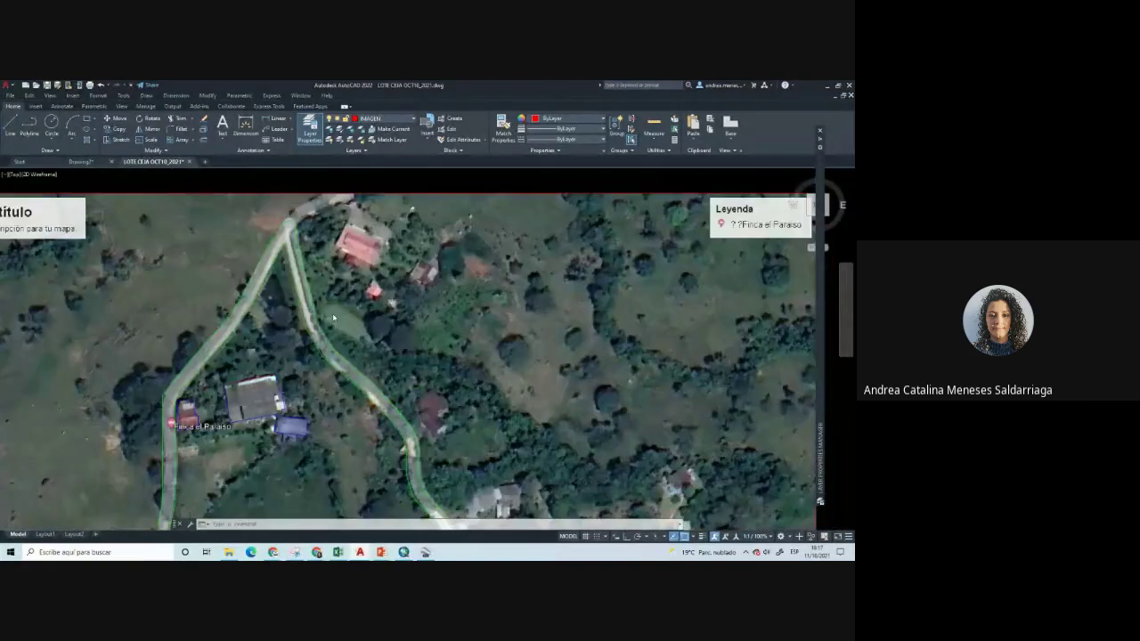
pyautogui.scroll(2, 325, 298)
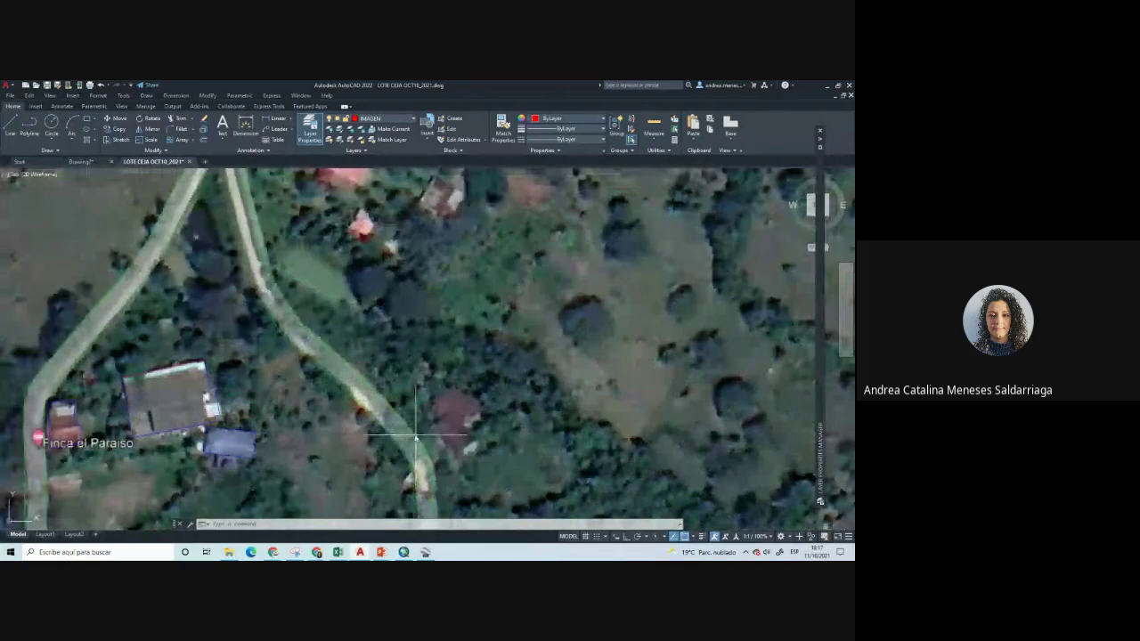
pyautogui.scroll(5, 416, 436)
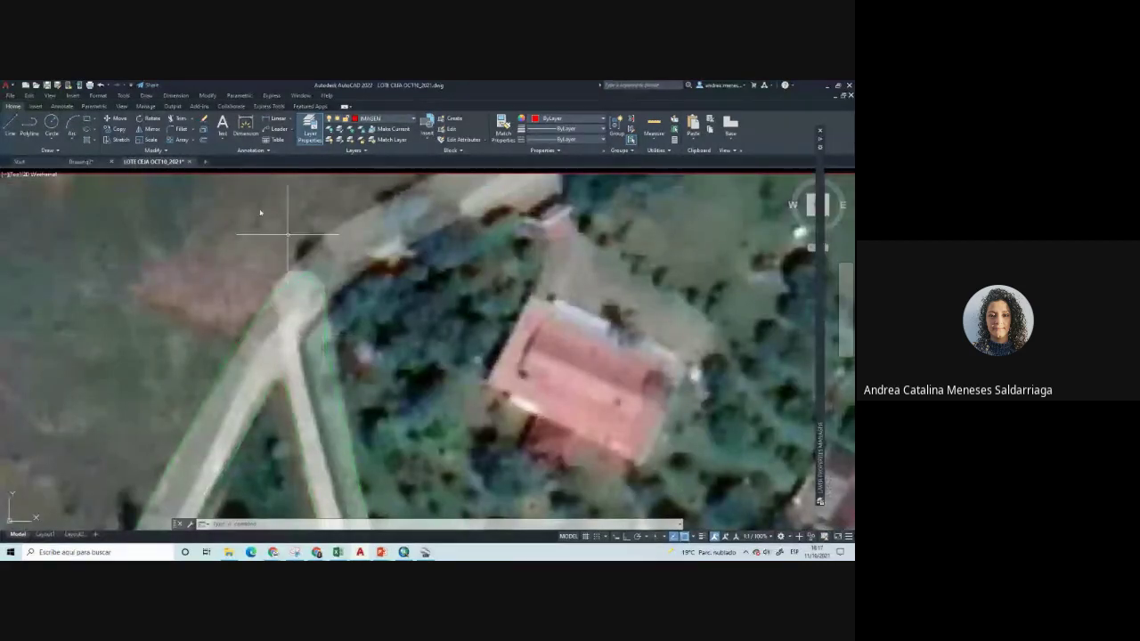
# Break the right-hand road-edge line at a point near the upper junction
pyautogui.click(164, 153)
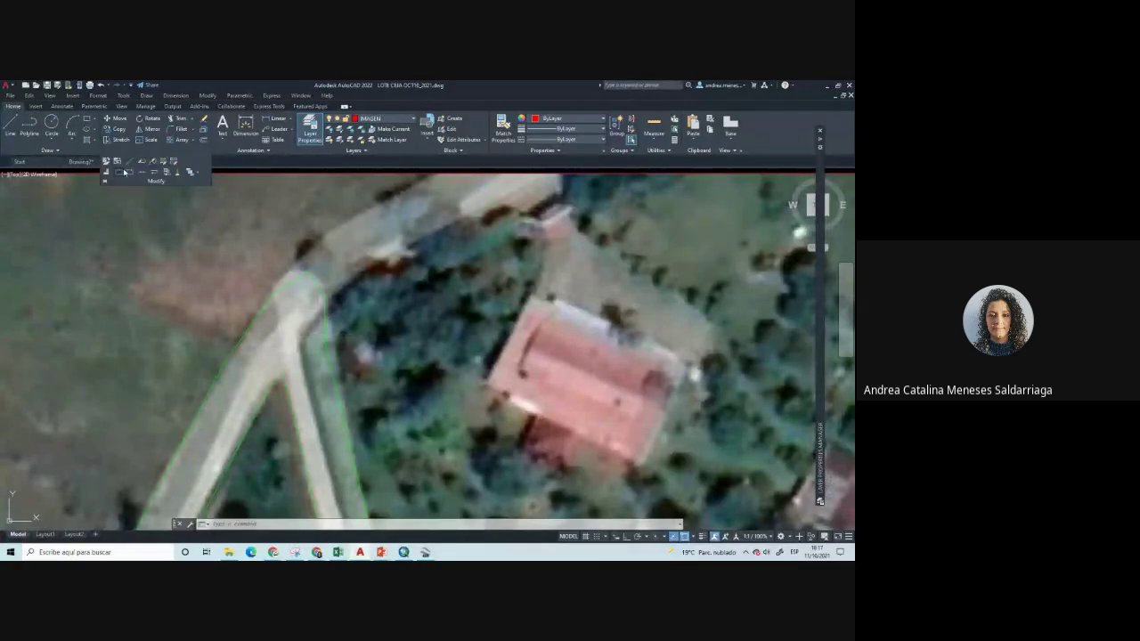
pyautogui.click(130, 173)
pyautogui.click(312, 279)
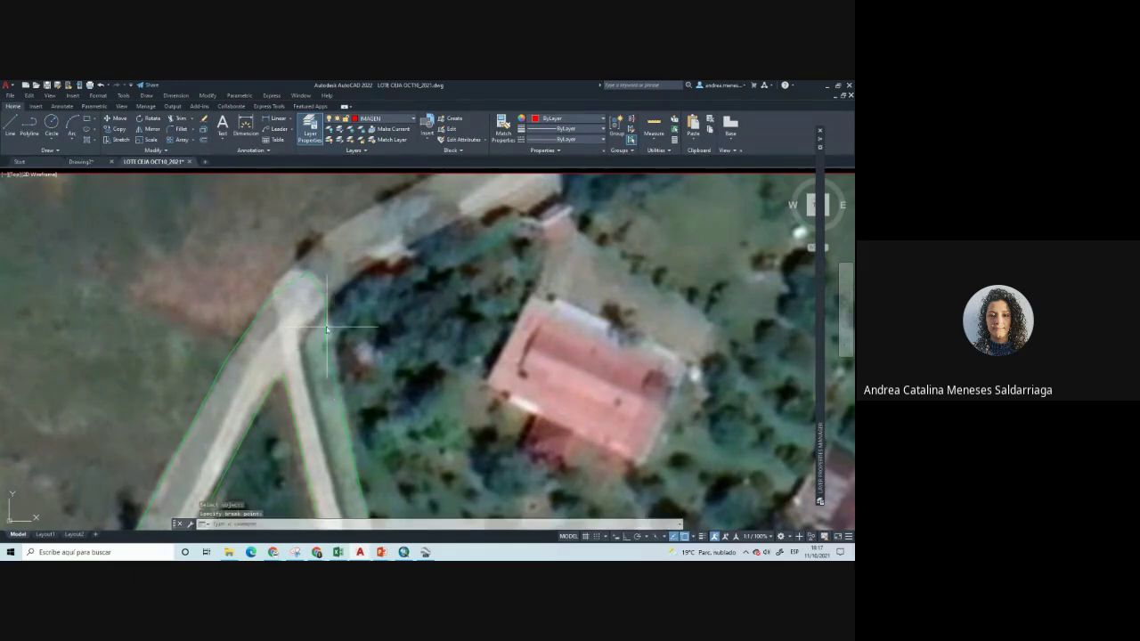
pyautogui.click(324, 317)
pyautogui.scroll(-2, 338, 338)
pyautogui.scroll(3, 314, 268)
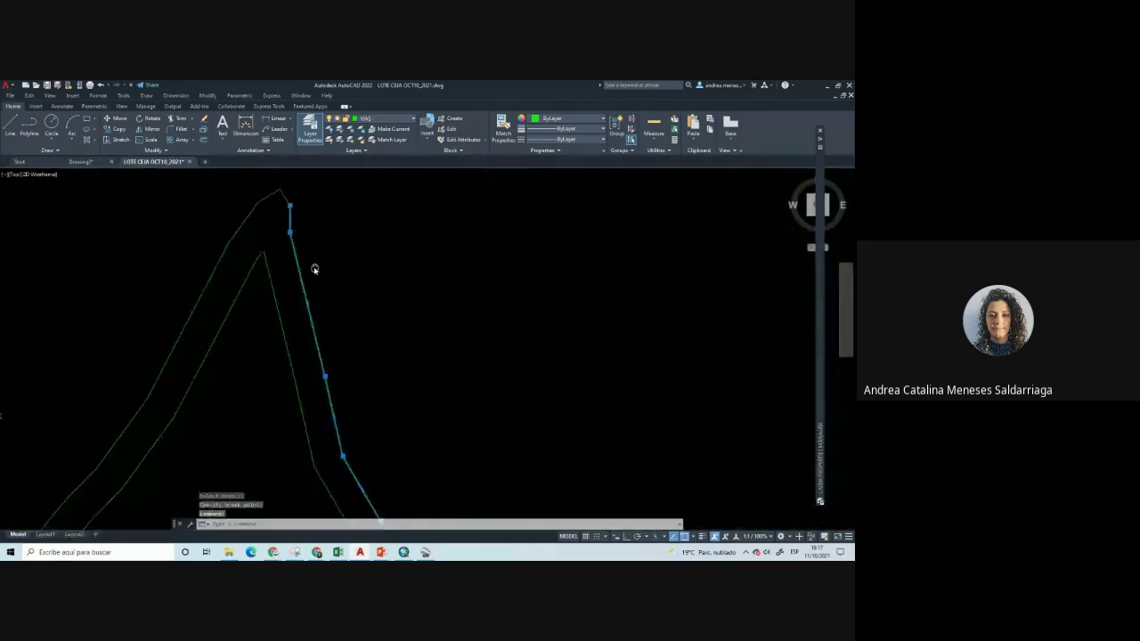
pyautogui.scroll(-1, 316, 285)
pyautogui.scroll(1, 328, 374)
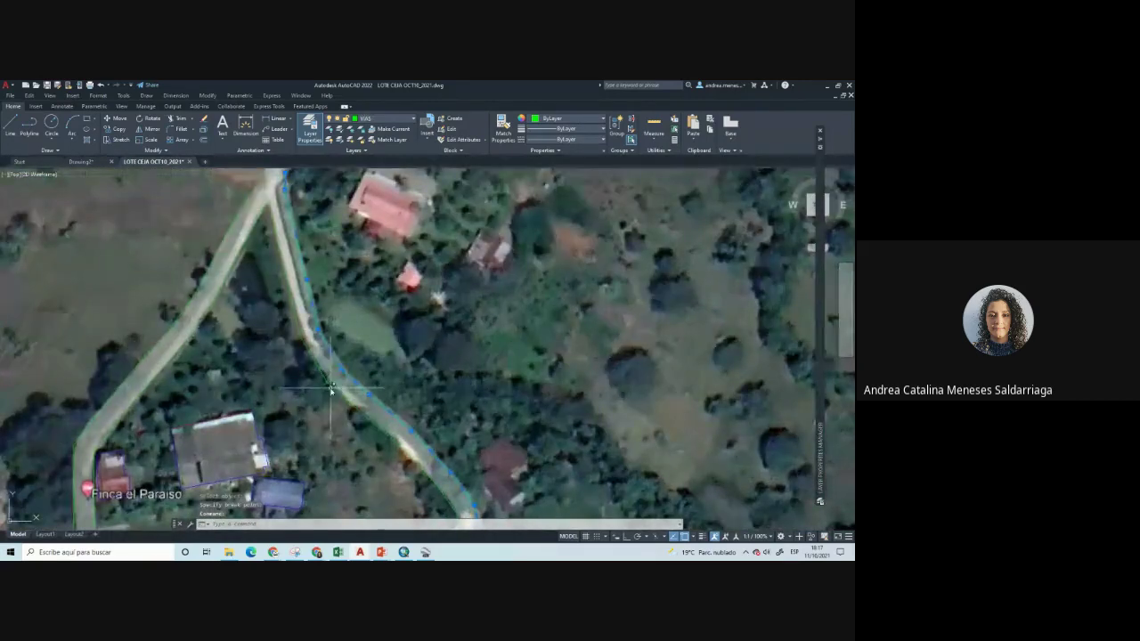
pyautogui.scroll(-1, 331, 389)
pyautogui.scroll(2, 307, 268)
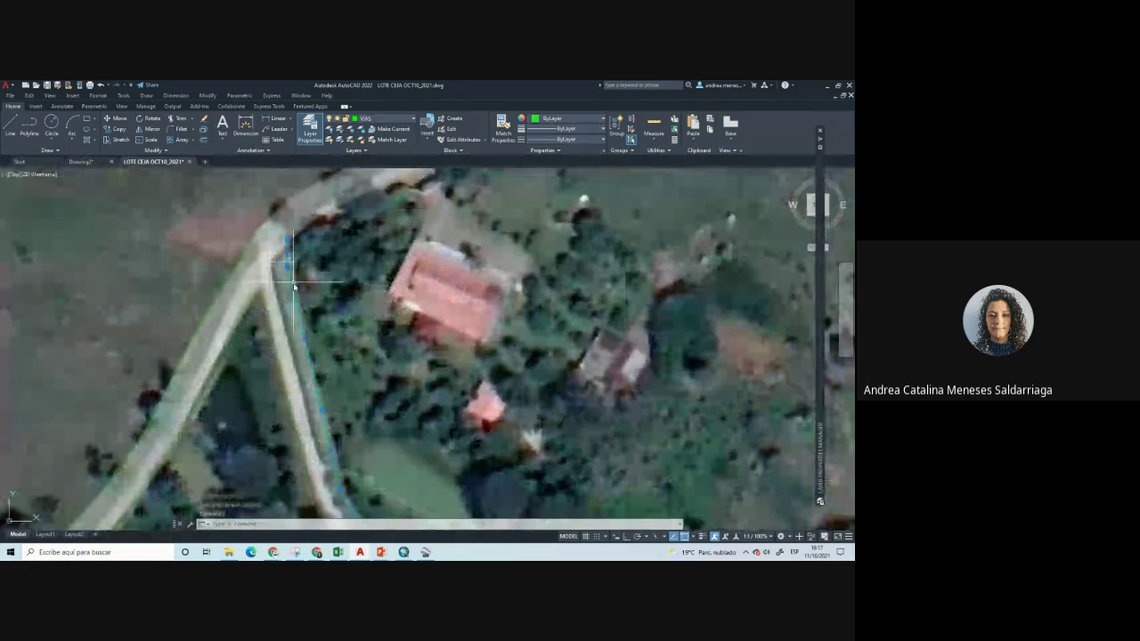
pyautogui.scroll(-1, 294, 285)
pyautogui.press('Escape')
pyautogui.press('Escape')
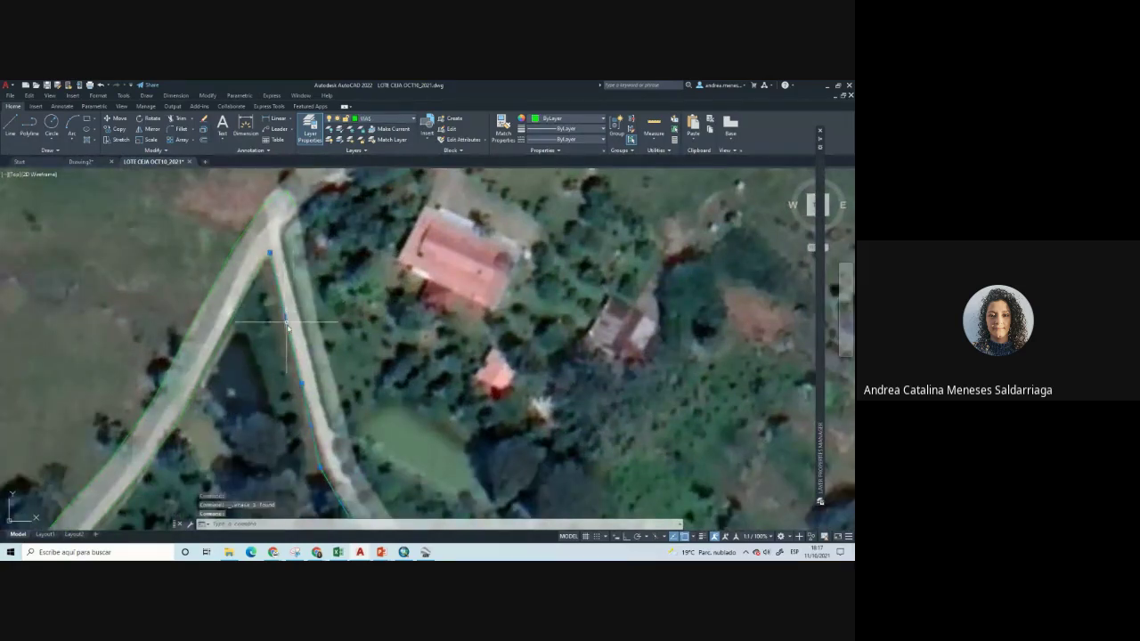
pyautogui.press('Escape')
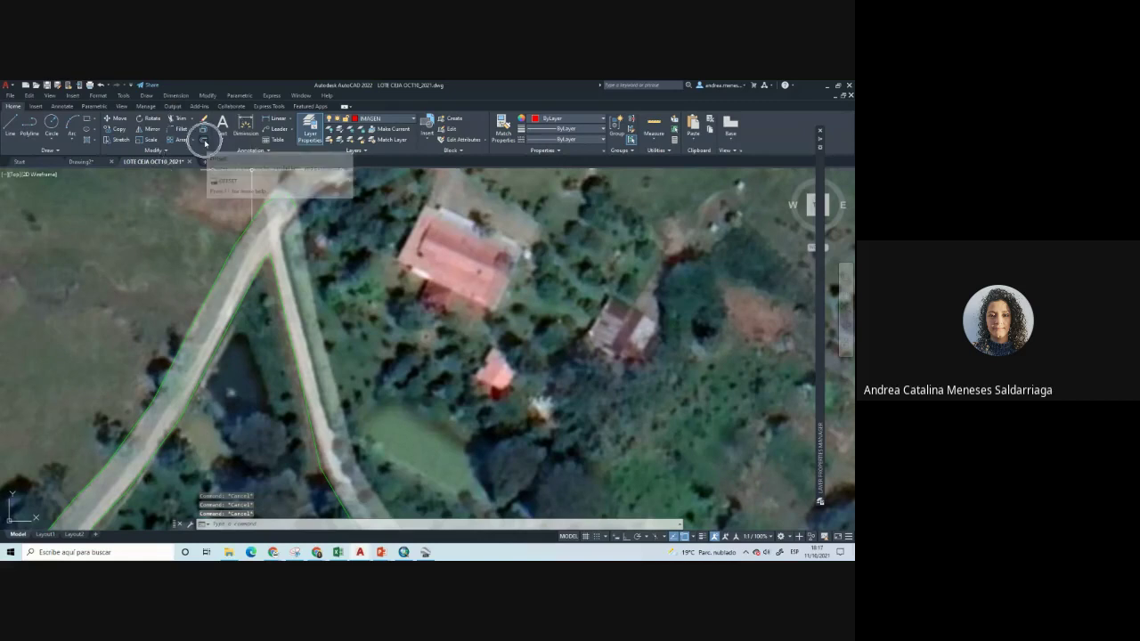
# Offset the road-edge polyline 7.30 units toward the road's other side
pyautogui.click(204, 141)
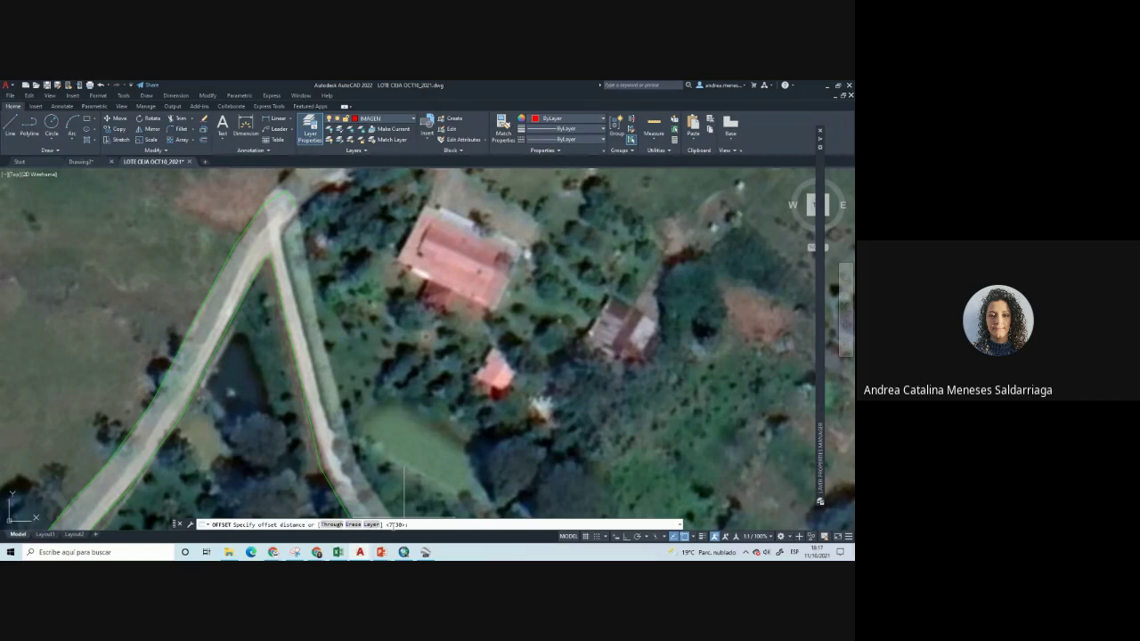
pyautogui.press('Return')
pyautogui.click(356, 381)
pyautogui.click(374, 391)
pyautogui.scroll(-4, 365, 333)
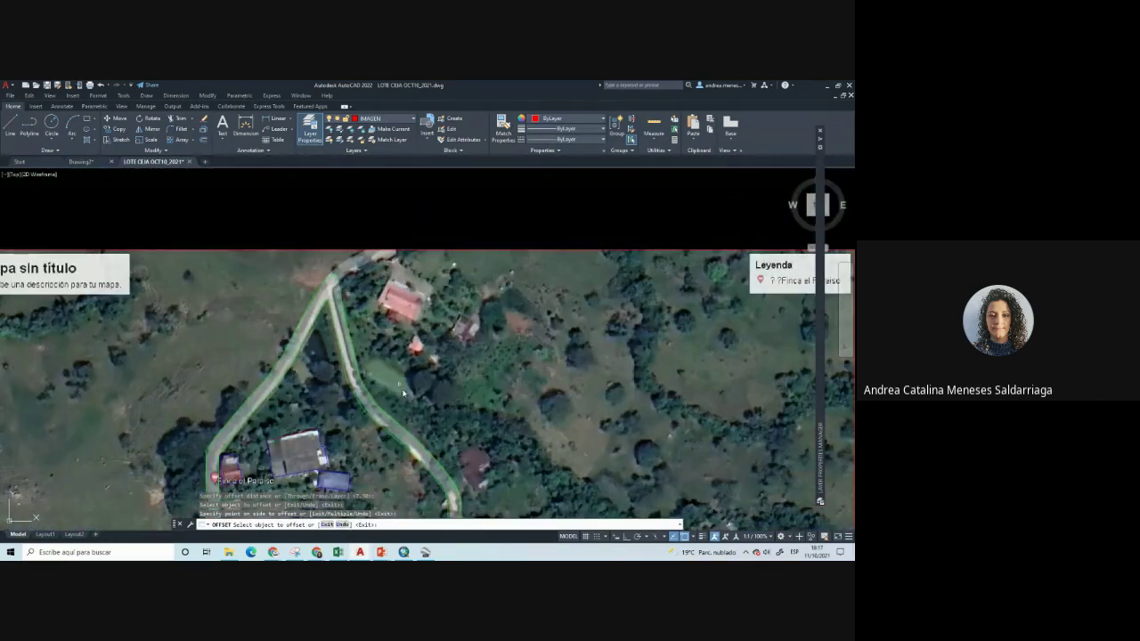
pyautogui.press('Return')
pyautogui.scroll(5, 374, 328)
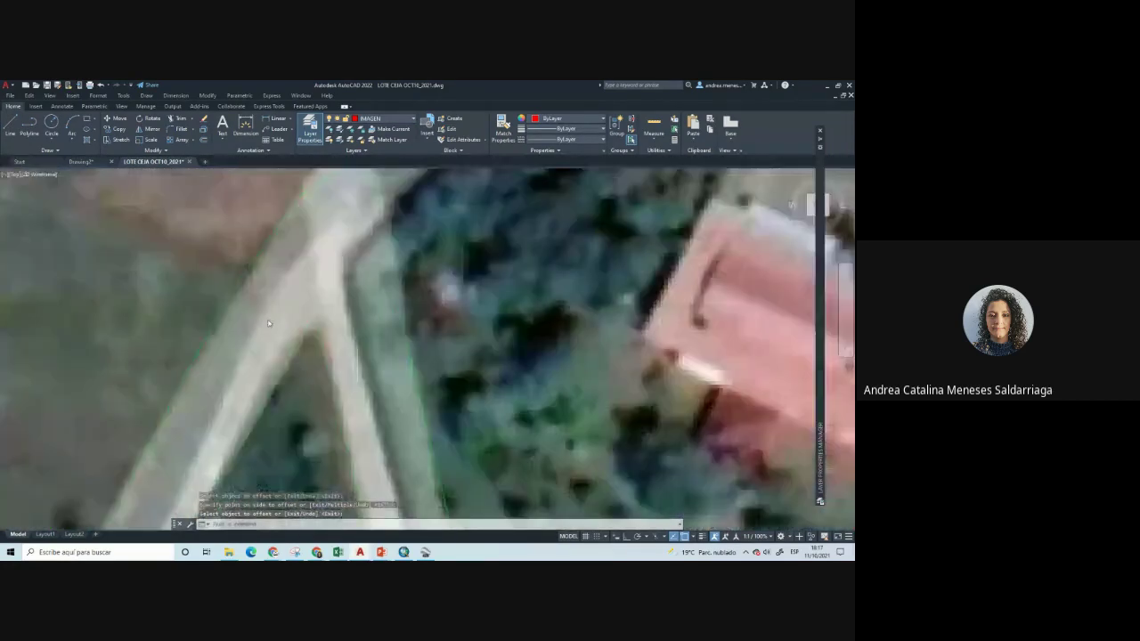
pyautogui.scroll(3, 383, 325)
pyautogui.scroll(2, 390, 322)
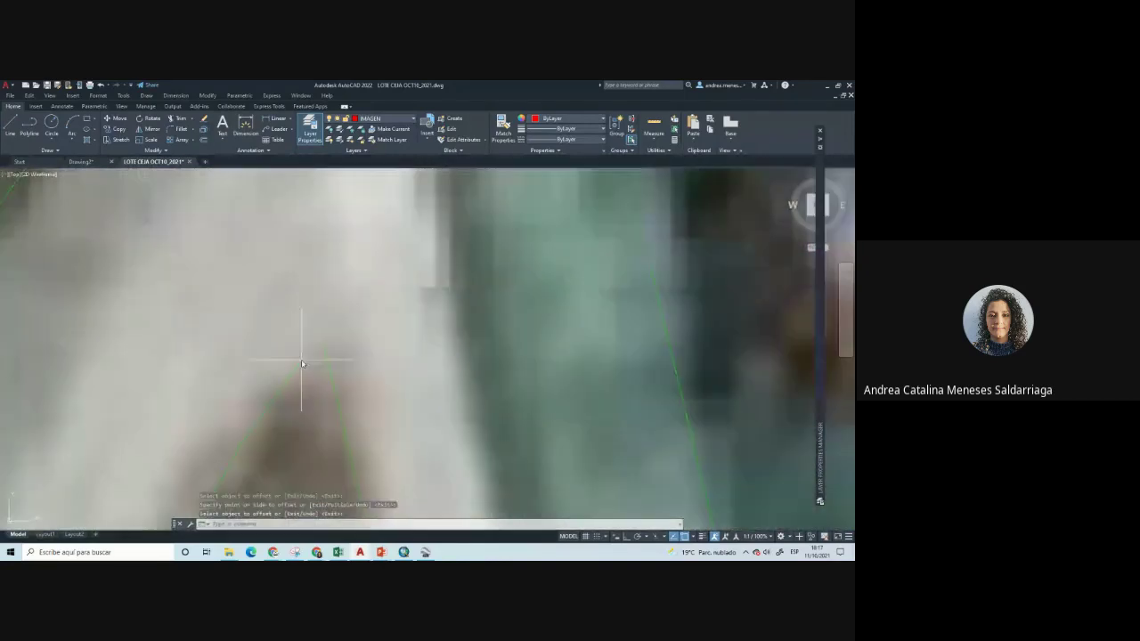
pyautogui.scroll(2, 300, 363)
pyautogui.click(296, 373)
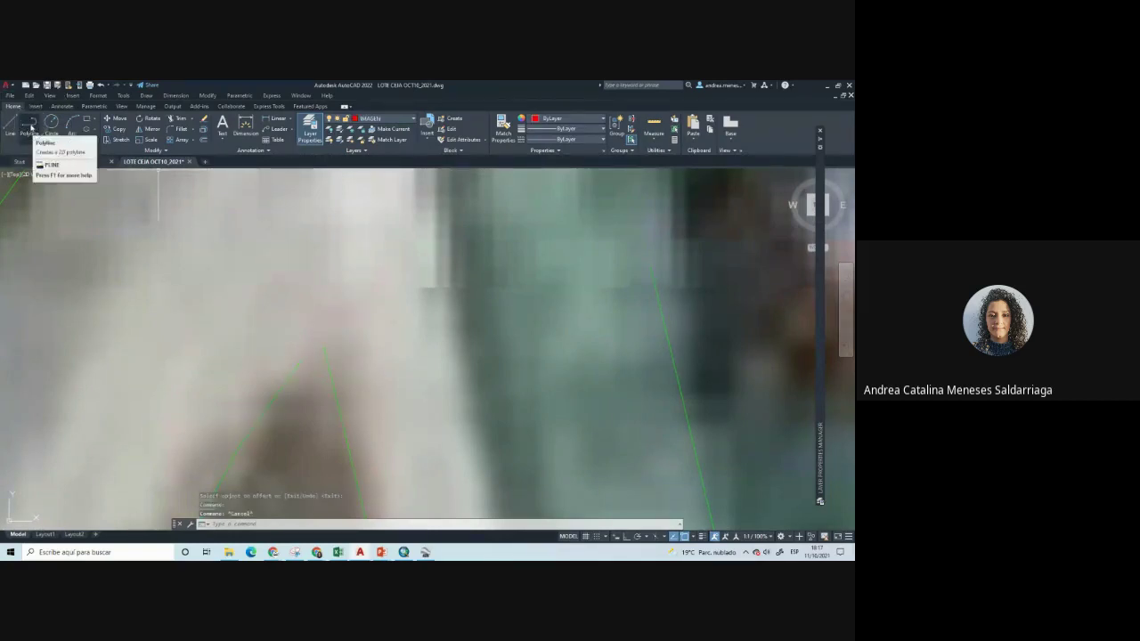
# Draw a short polyline connecting the two road-edge ends and put it on the VIAS layer
pyautogui.click(30, 126)
pyautogui.click(301, 362)
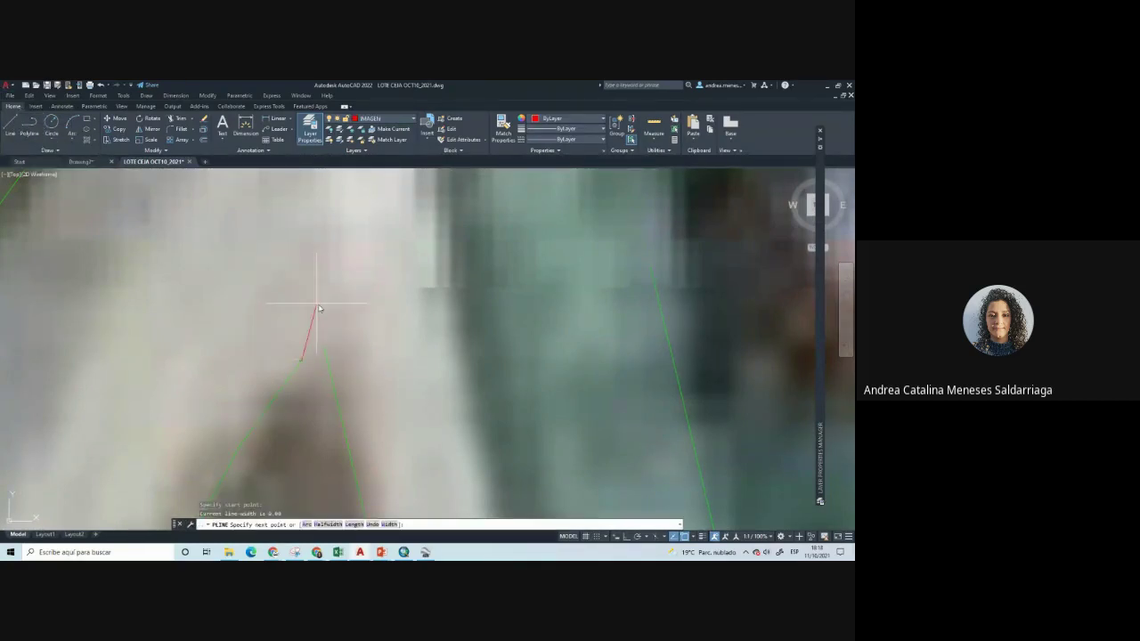
pyautogui.click(324, 346)
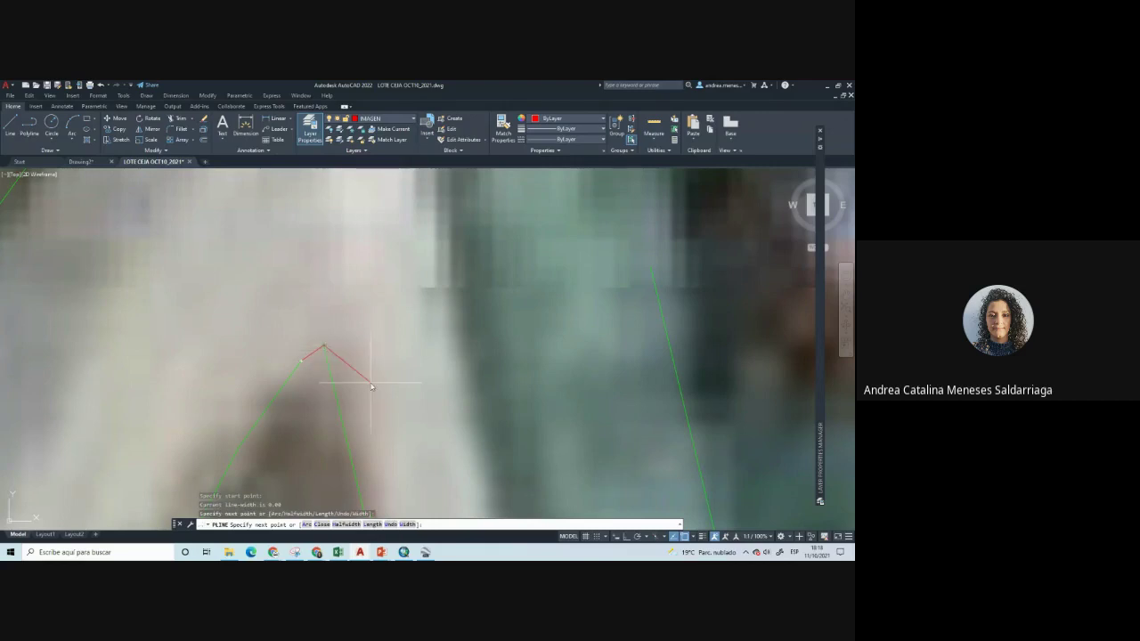
pyautogui.press('Return')
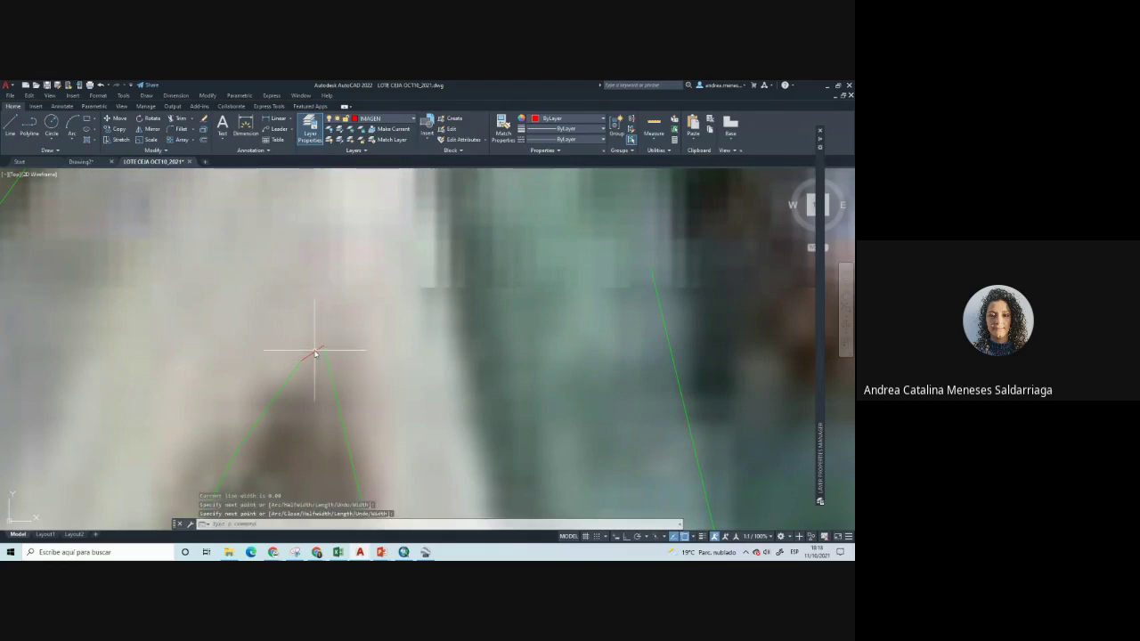
pyautogui.click(314, 353)
pyautogui.click(414, 119)
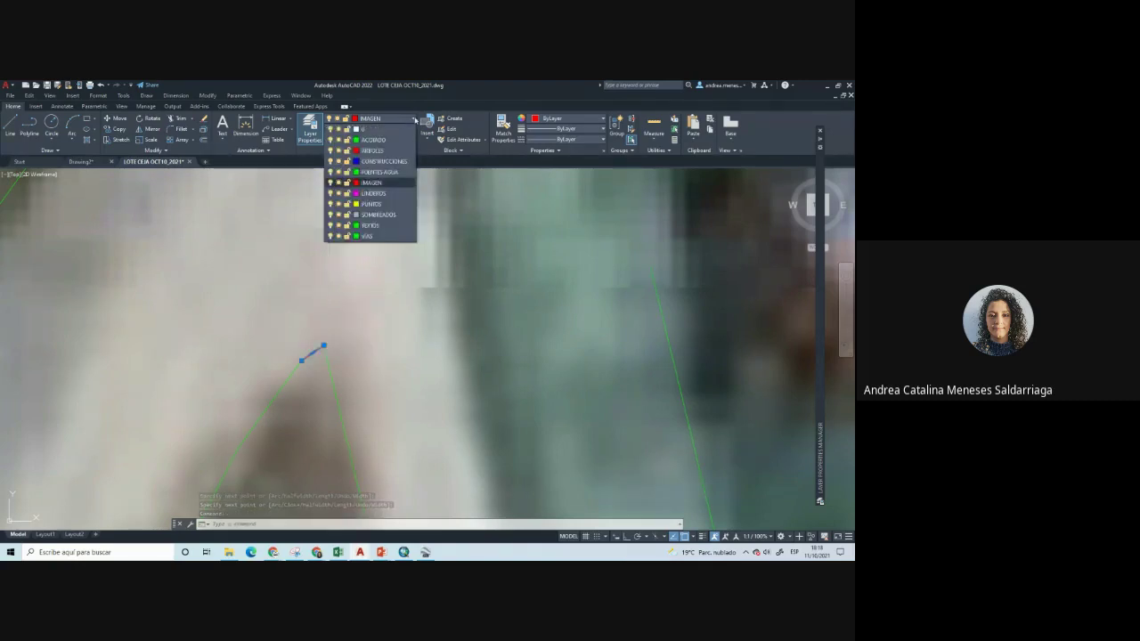
pyautogui.click(363, 237)
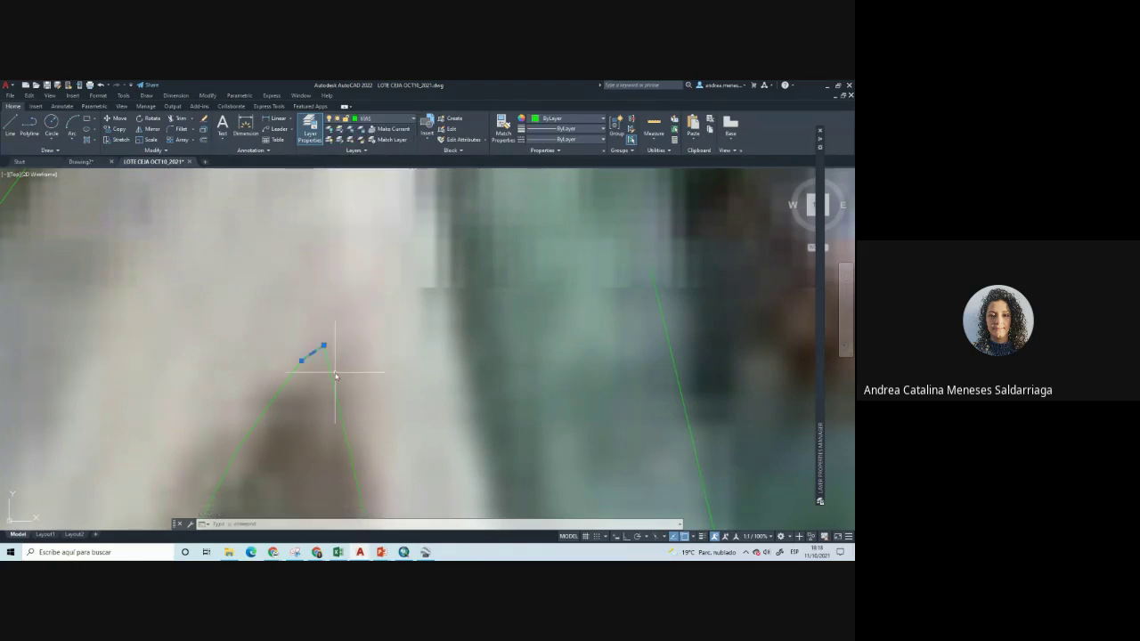
pyautogui.press('Escape')
# Join the road-edge segments into one polyline (16 joined) and make VIAS the current layer
pyautogui.click(285, 380)
pyautogui.click(295, 377)
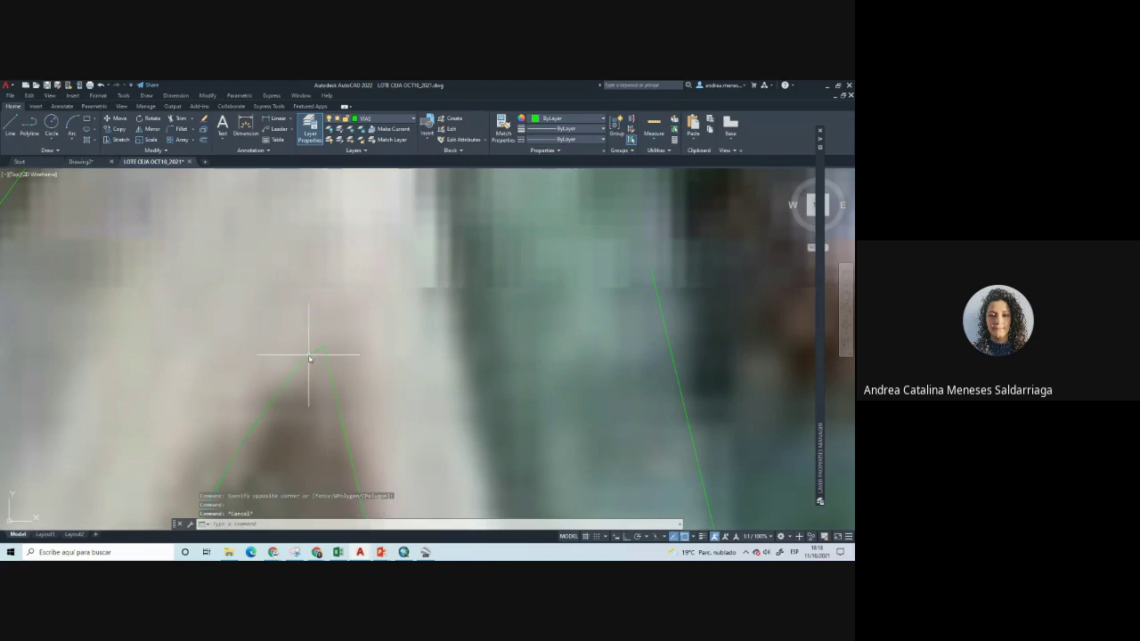
pyautogui.click(310, 359)
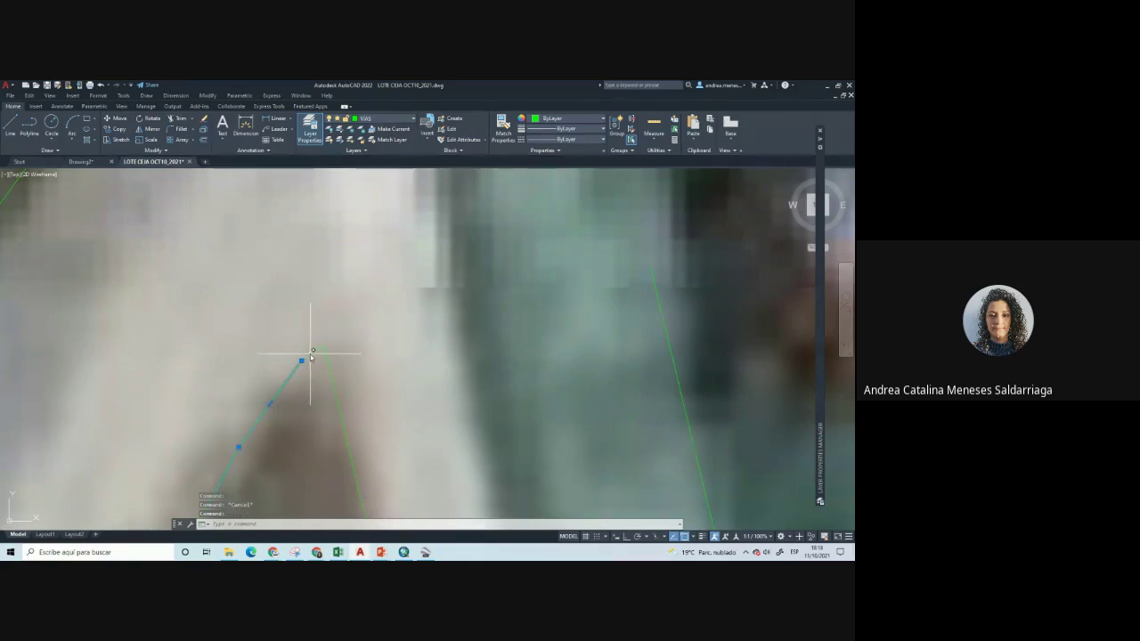
pyautogui.click(328, 353)
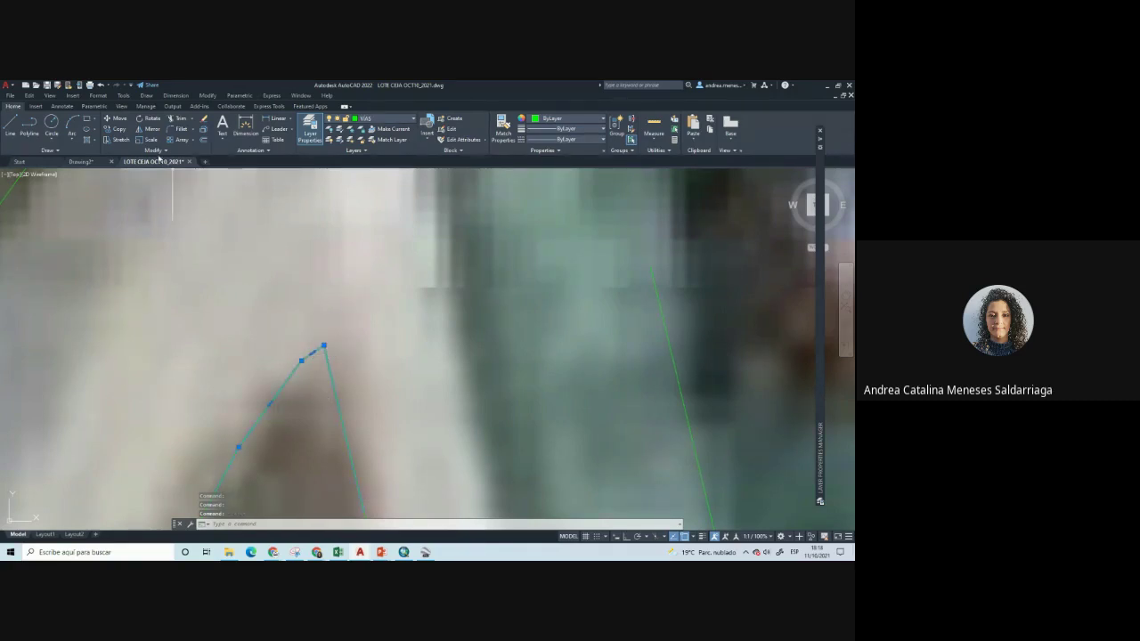
pyautogui.click(167, 152)
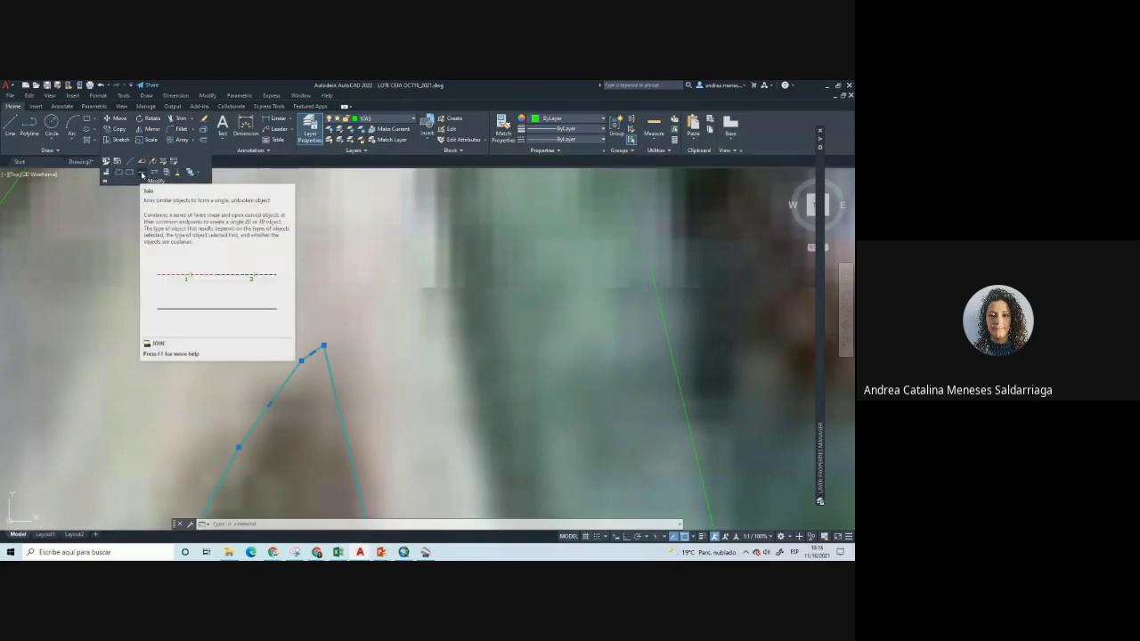
pyautogui.click(142, 174)
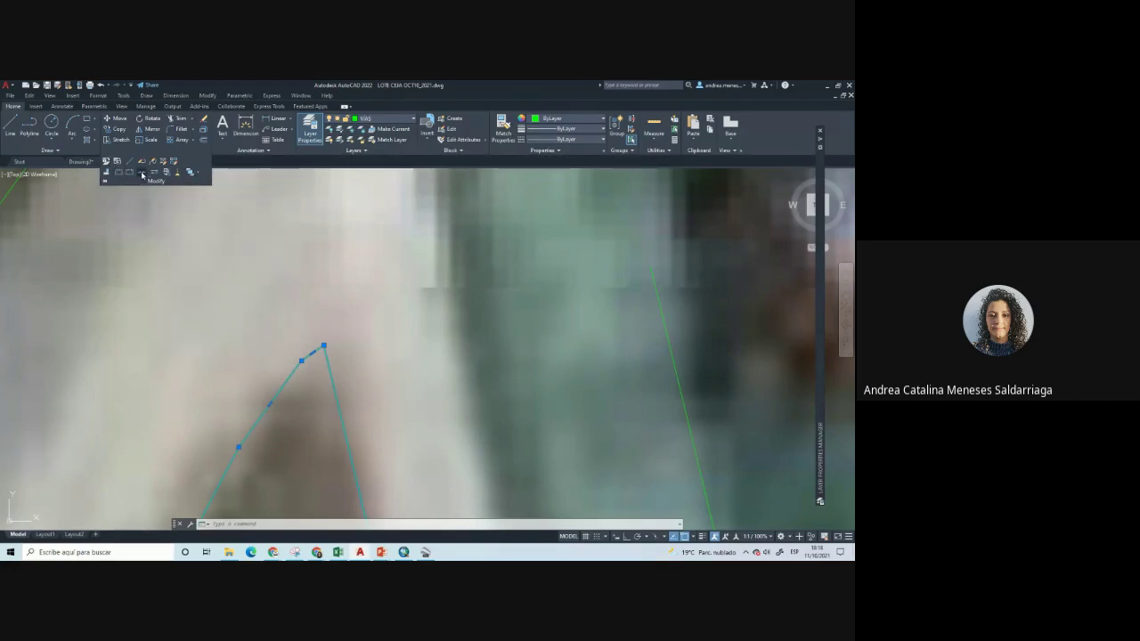
pyautogui.click(326, 365)
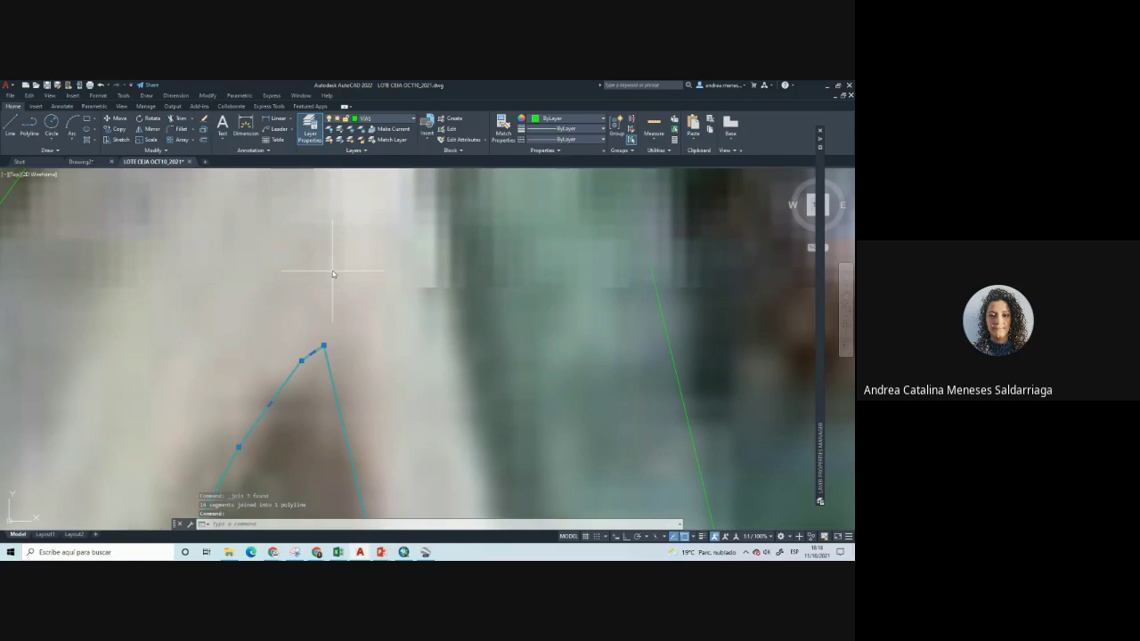
pyautogui.press('Escape')
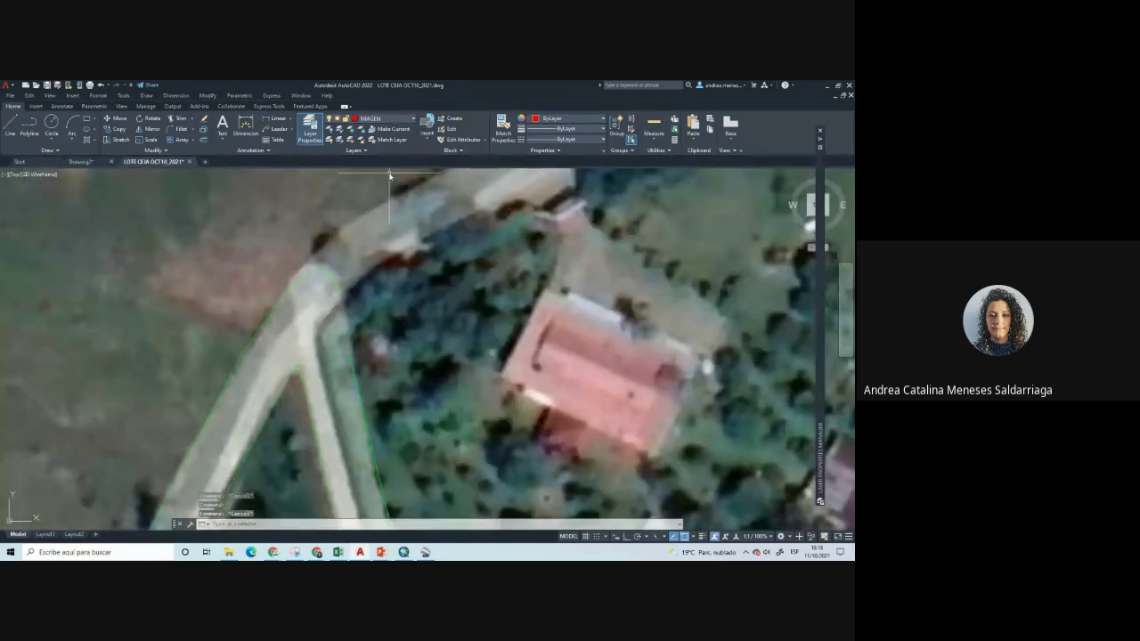
pyautogui.press('Escape')
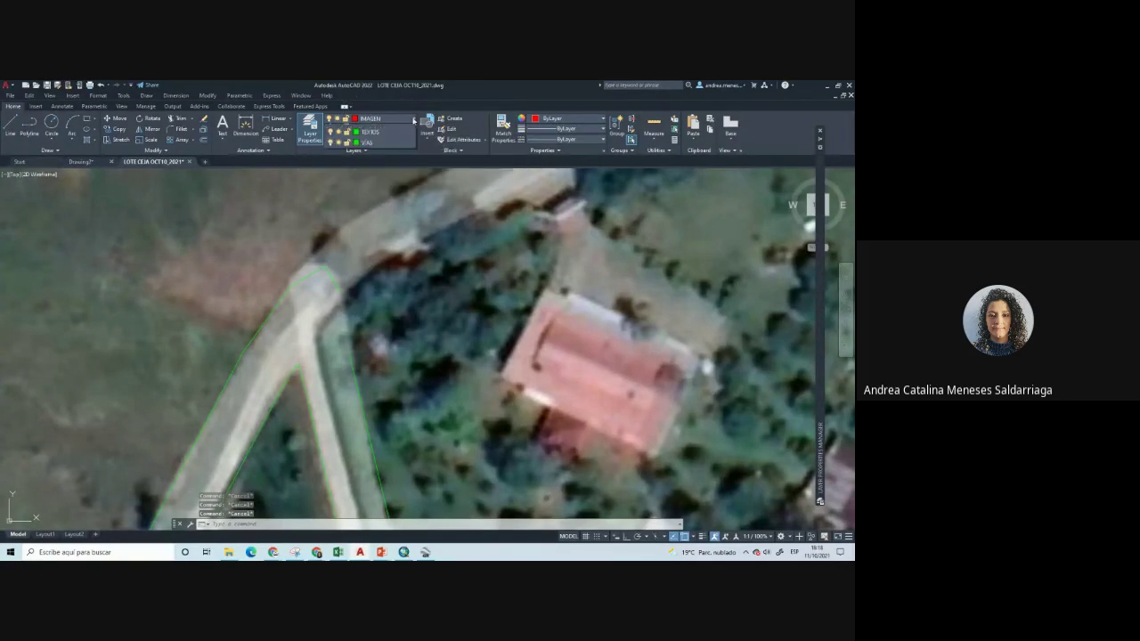
pyautogui.click(414, 119)
pyautogui.click(367, 236)
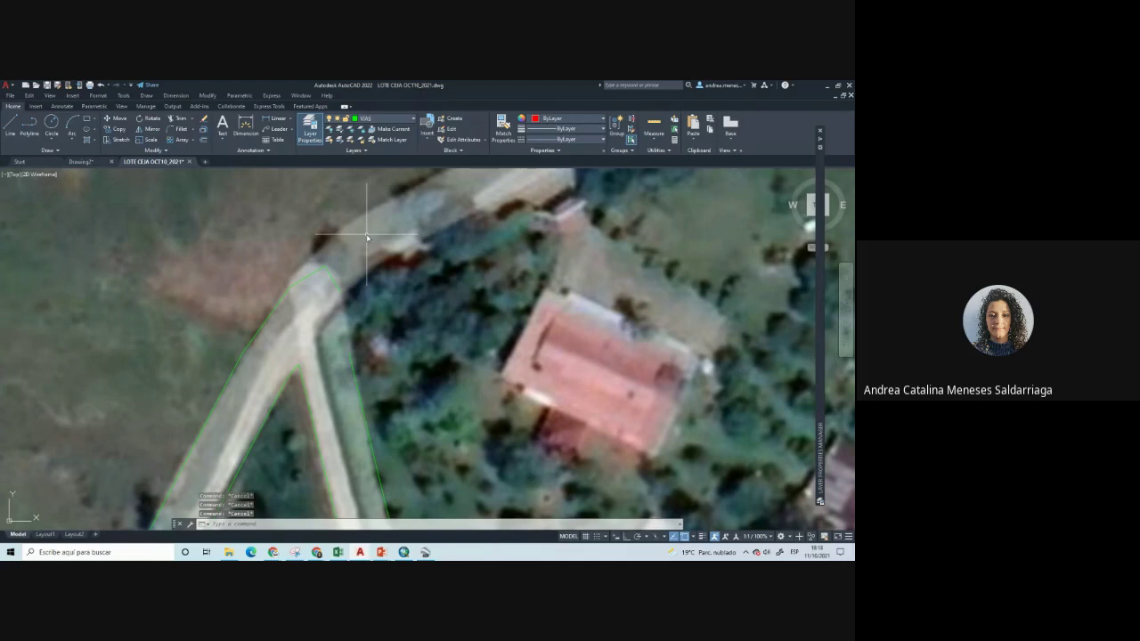
# Trace a polyline segment along the road edge with PL
pyautogui.scroll(2, 367, 236)
pyautogui.write('pl')
pyautogui.press('Return')
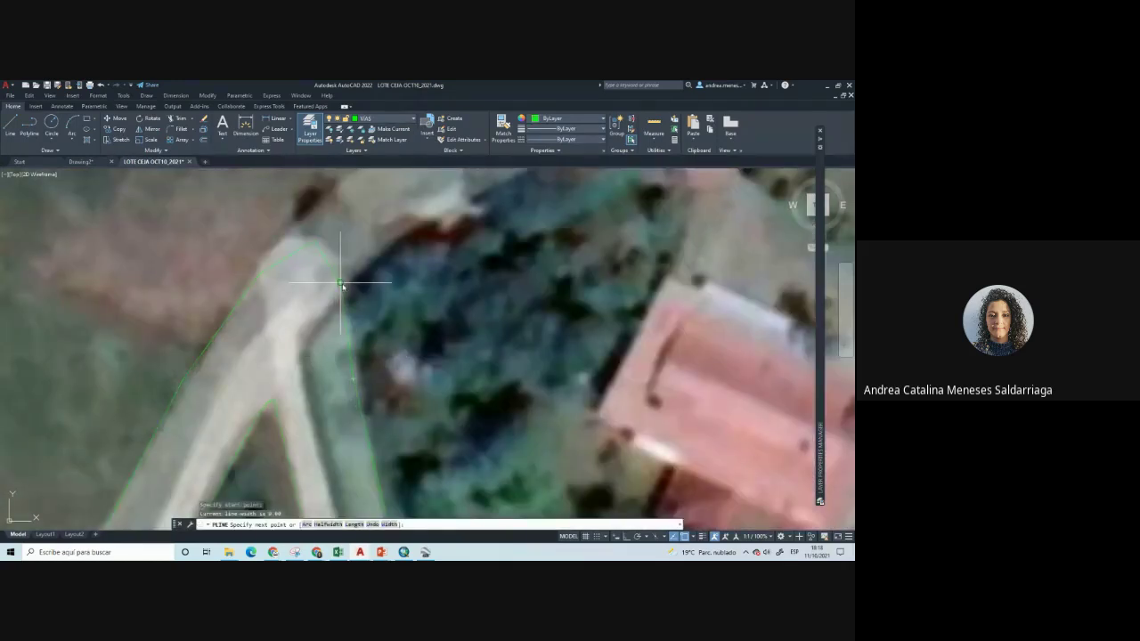
pyautogui.click(340, 283)
pyautogui.scroll(5, 342, 283)
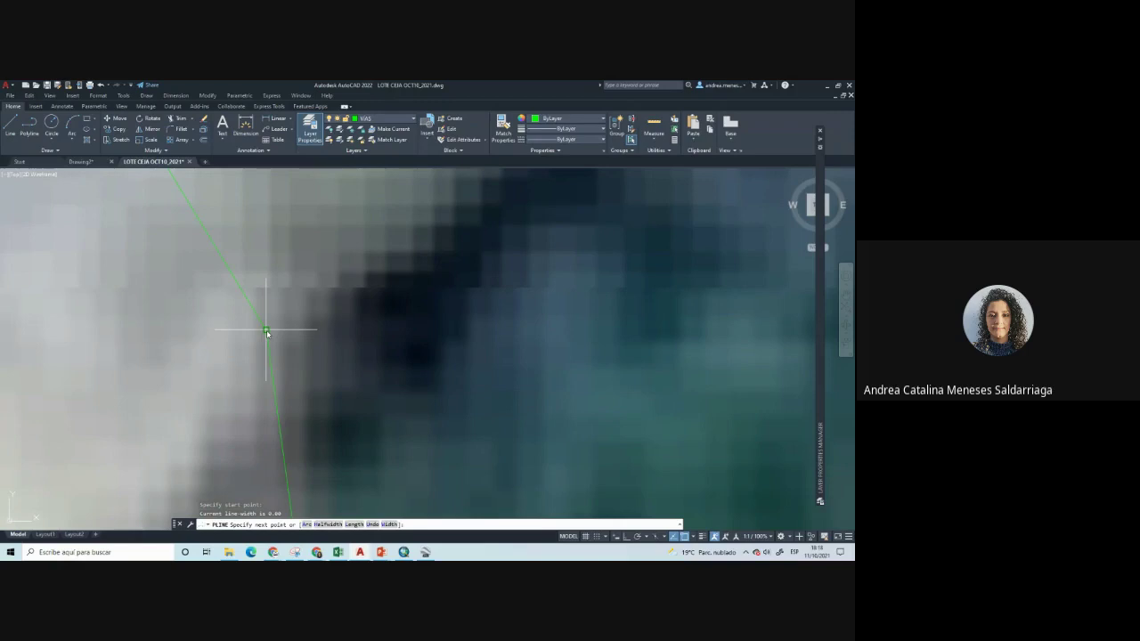
pyautogui.click(266, 332)
pyautogui.scroll(-3, 312, 325)
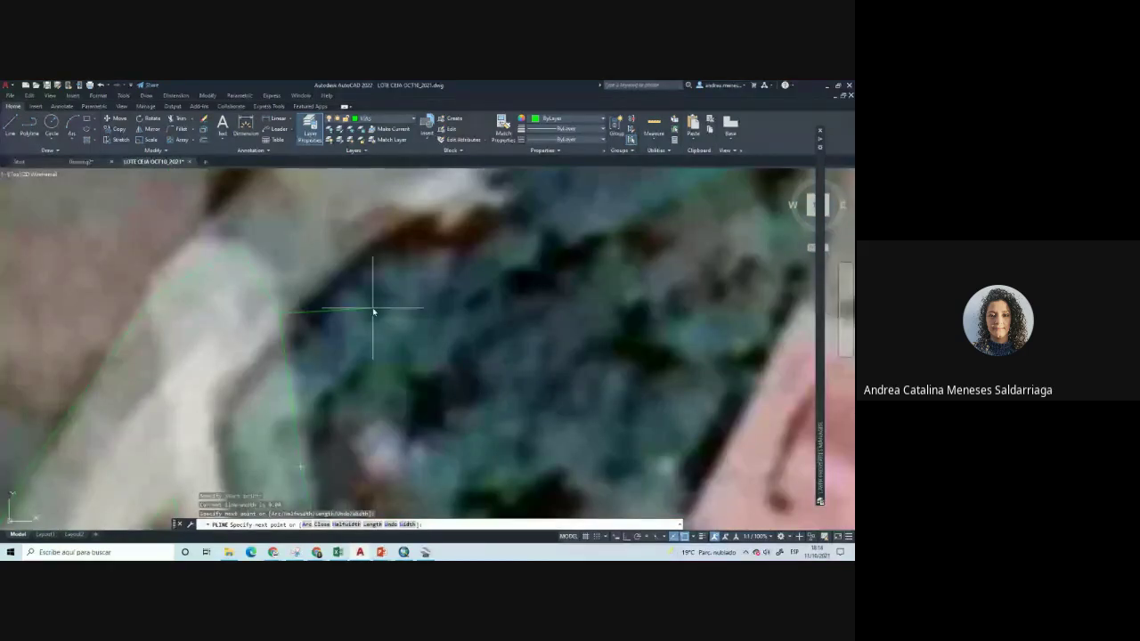
pyautogui.scroll(-3, 356, 325)
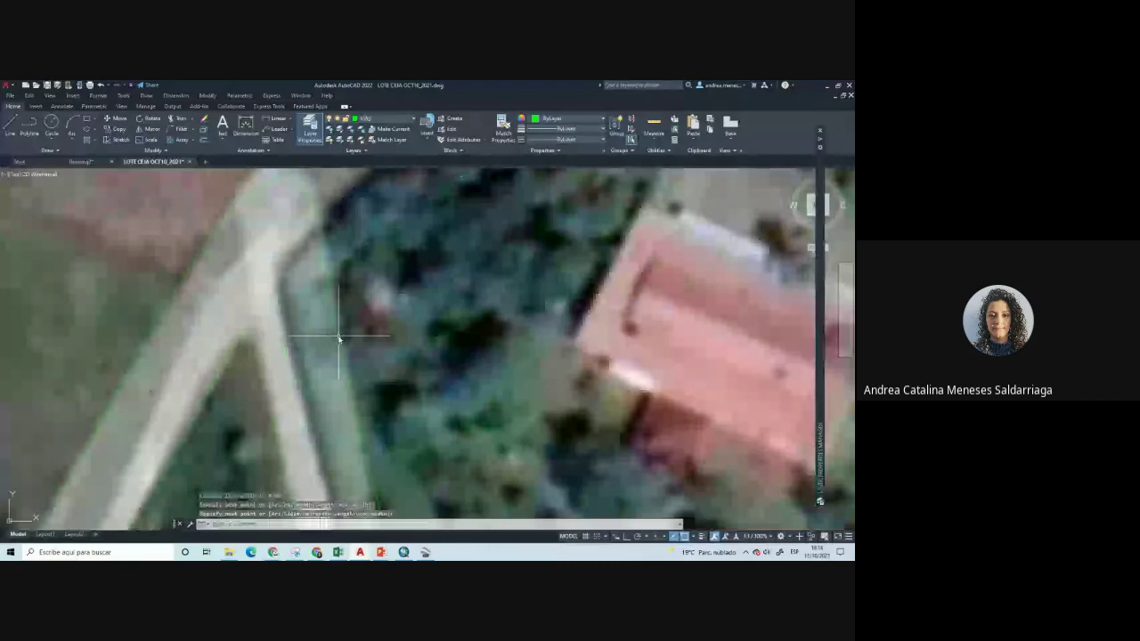
pyautogui.scroll(-2, 338, 338)
# Join the three traced road-edge lines into a single polyline
pyautogui.click(163, 151)
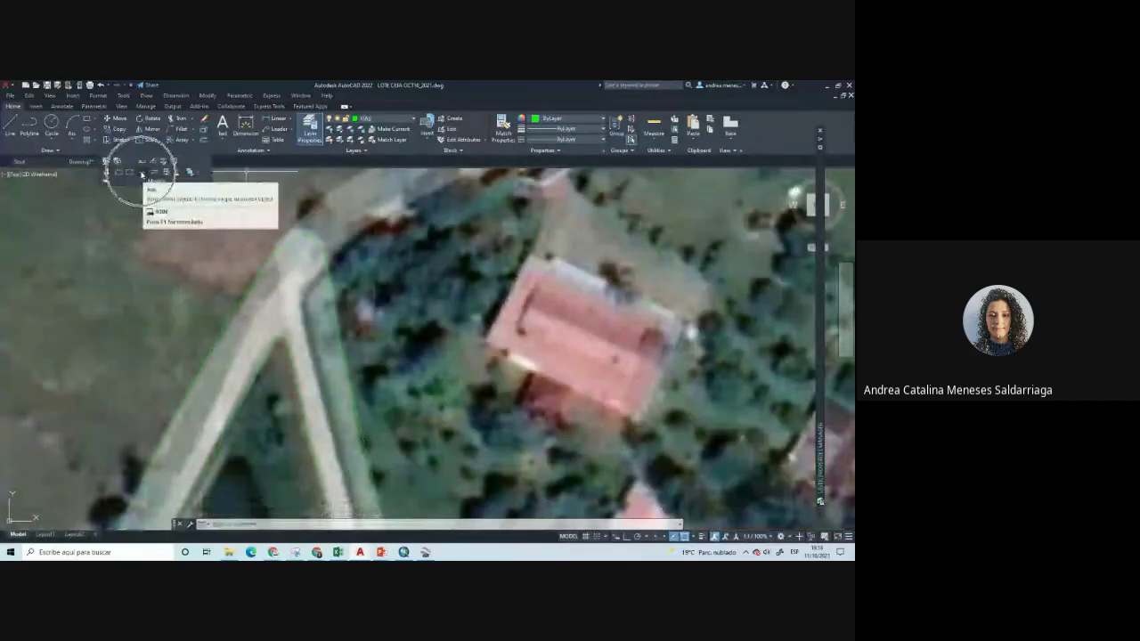
pyautogui.click(141, 174)
pyautogui.click(287, 246)
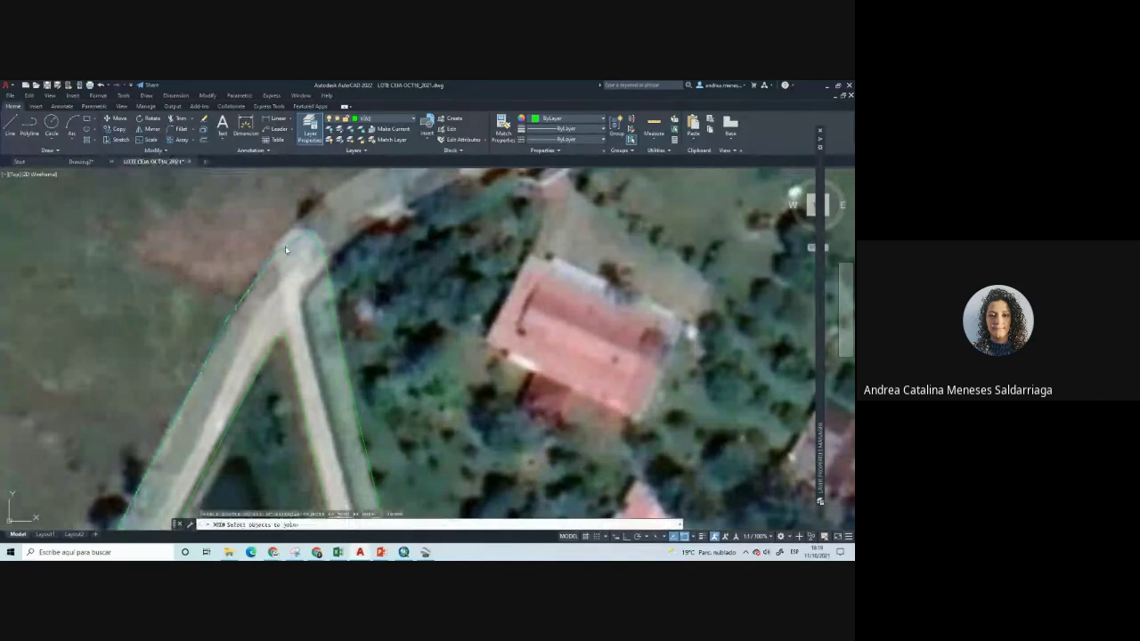
pyautogui.click(326, 267)
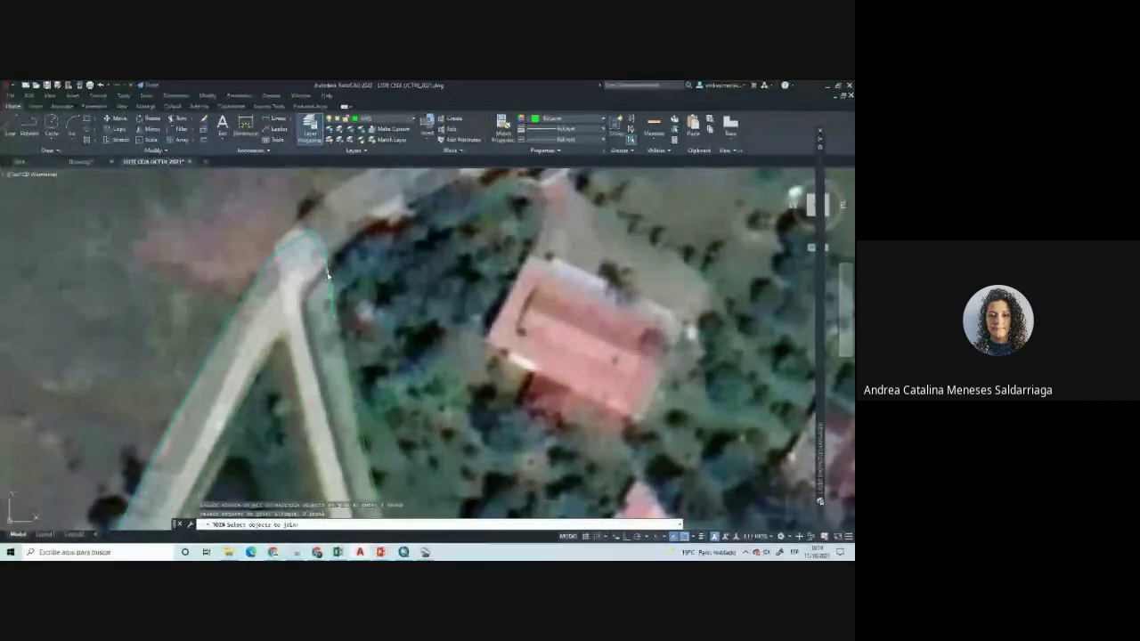
pyautogui.click(338, 341)
pyautogui.press('Return')
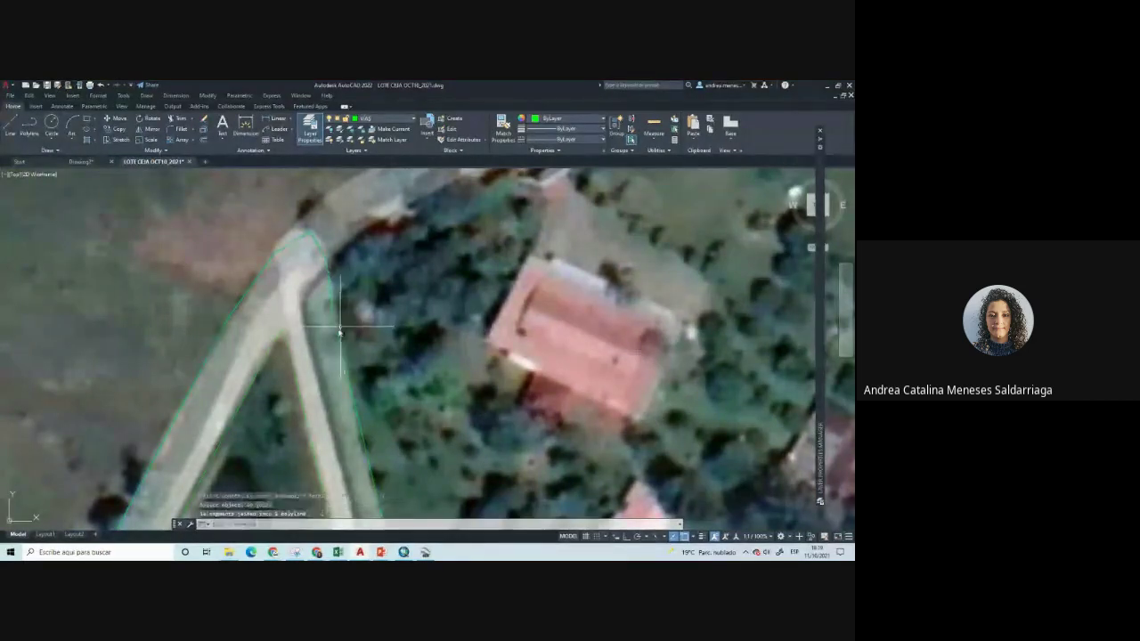
pyautogui.scroll(-2, 336, 333)
pyautogui.scroll(-3, 356, 338)
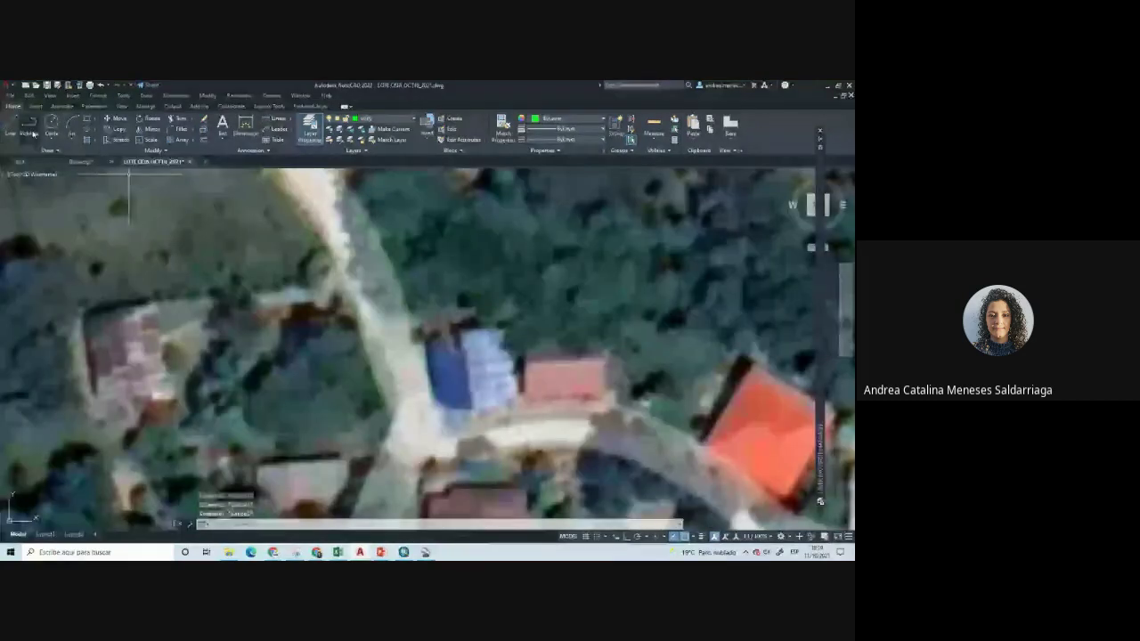
# Draw a short connecting segment at the road corner by the blue-roofed shed
pyautogui.click(31, 132)
pyautogui.click(387, 414)
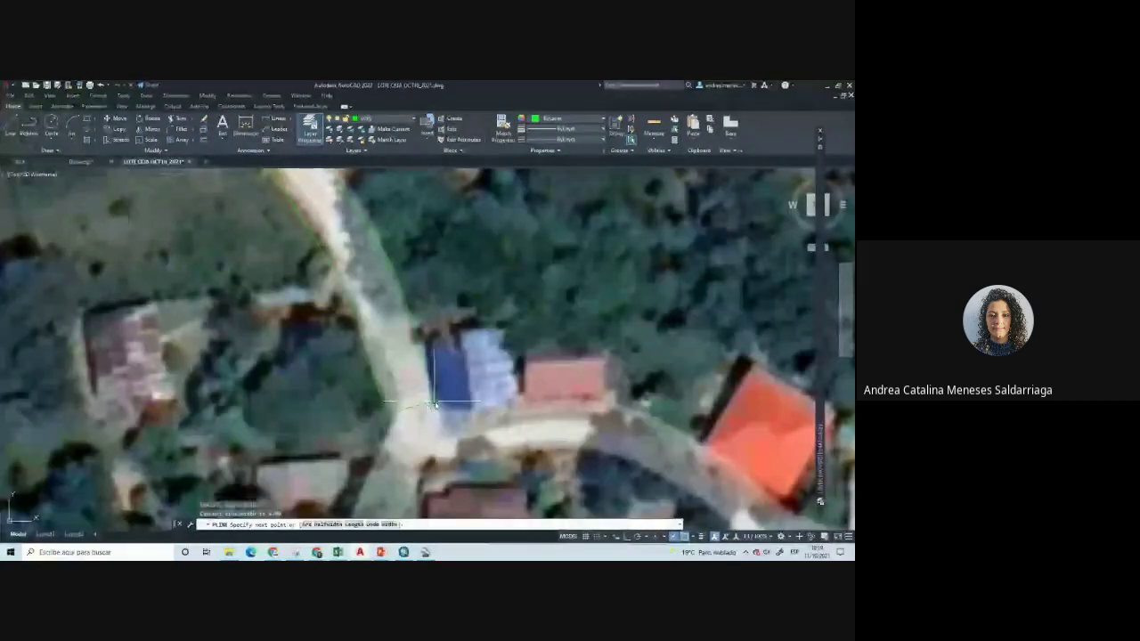
pyautogui.click(436, 405)
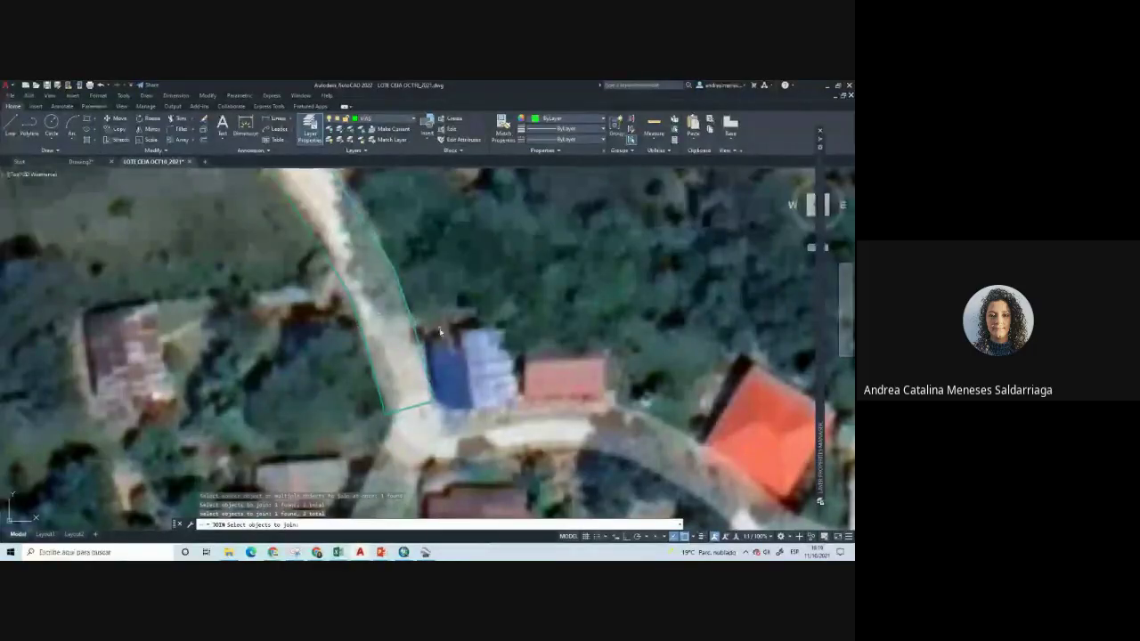
pyautogui.press('Return')
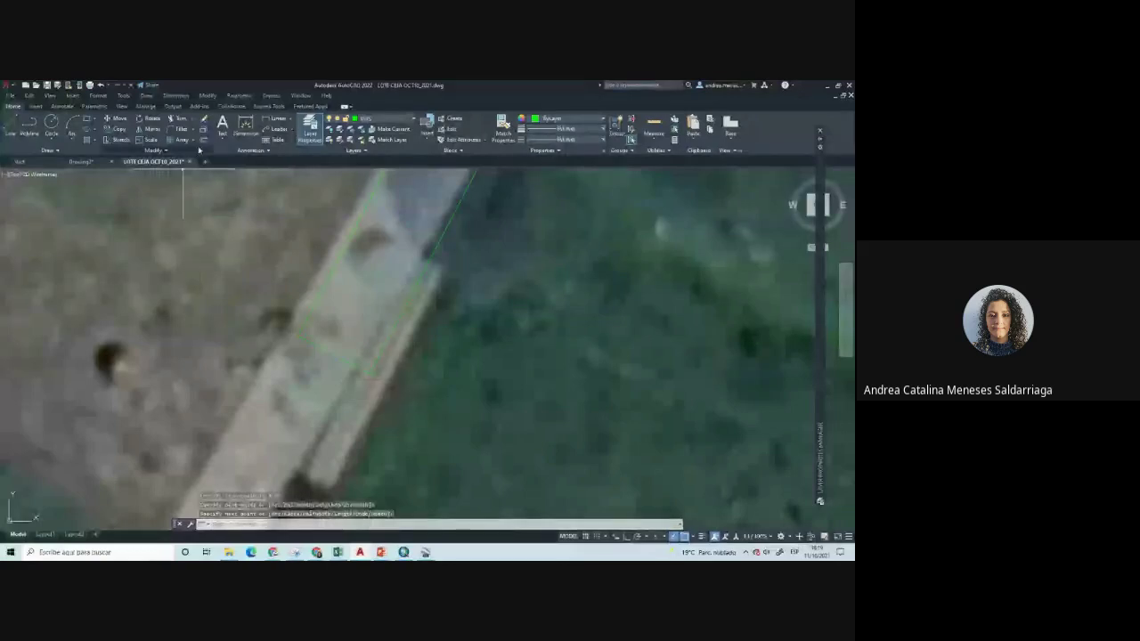
# Use JOIN to merge the upper and lower green road-edge lines at the road's end
pyautogui.click(200, 151)
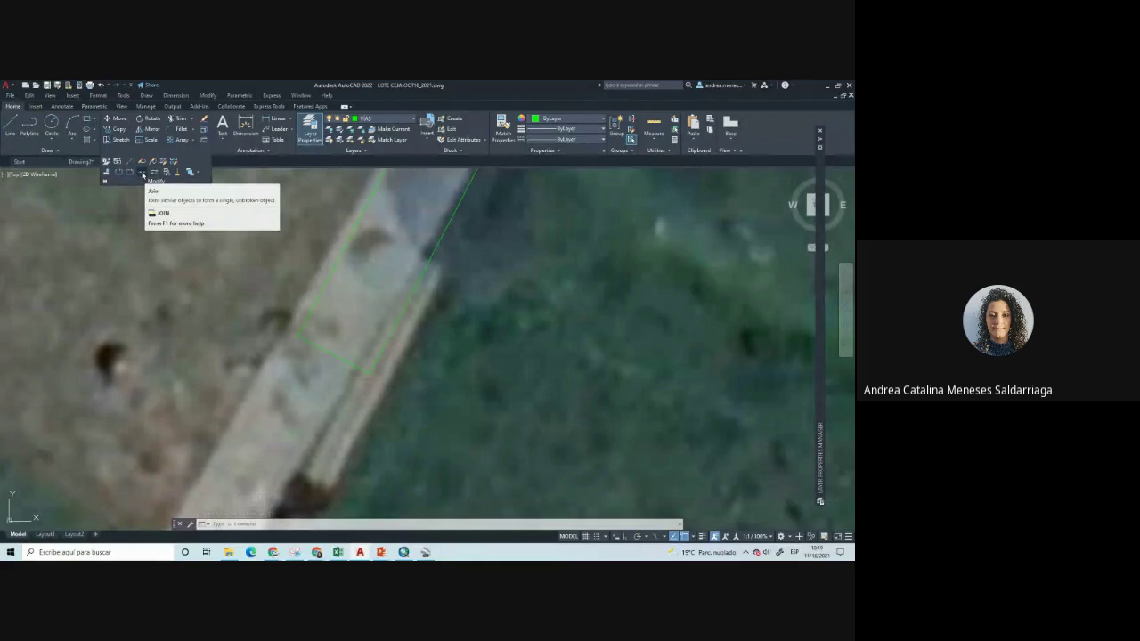
pyautogui.press('Escape')
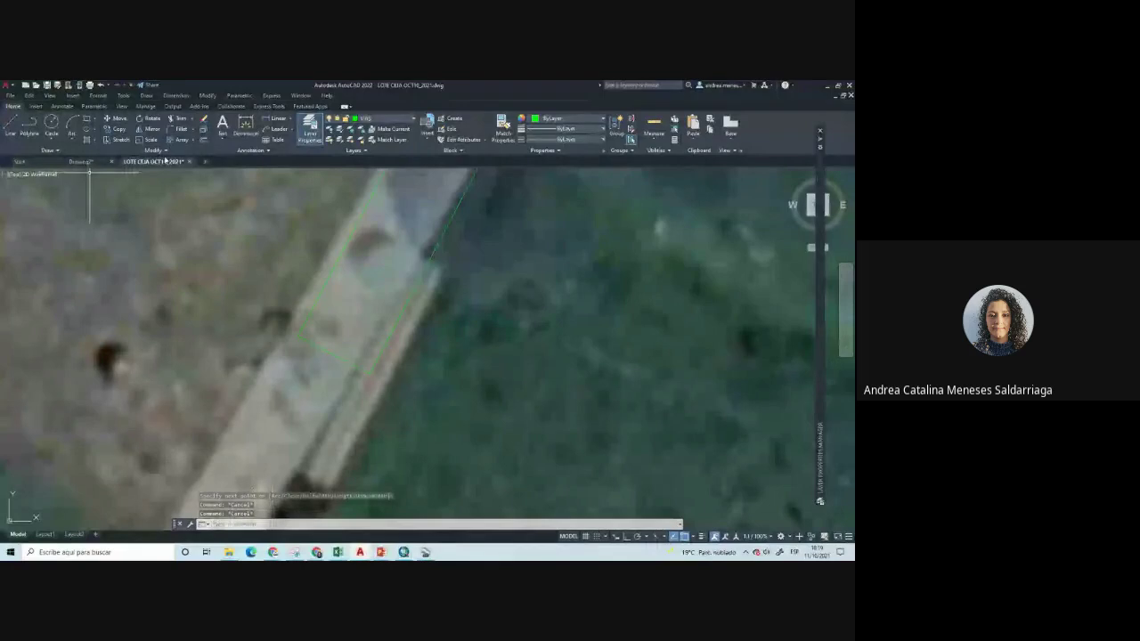
pyautogui.press('Escape')
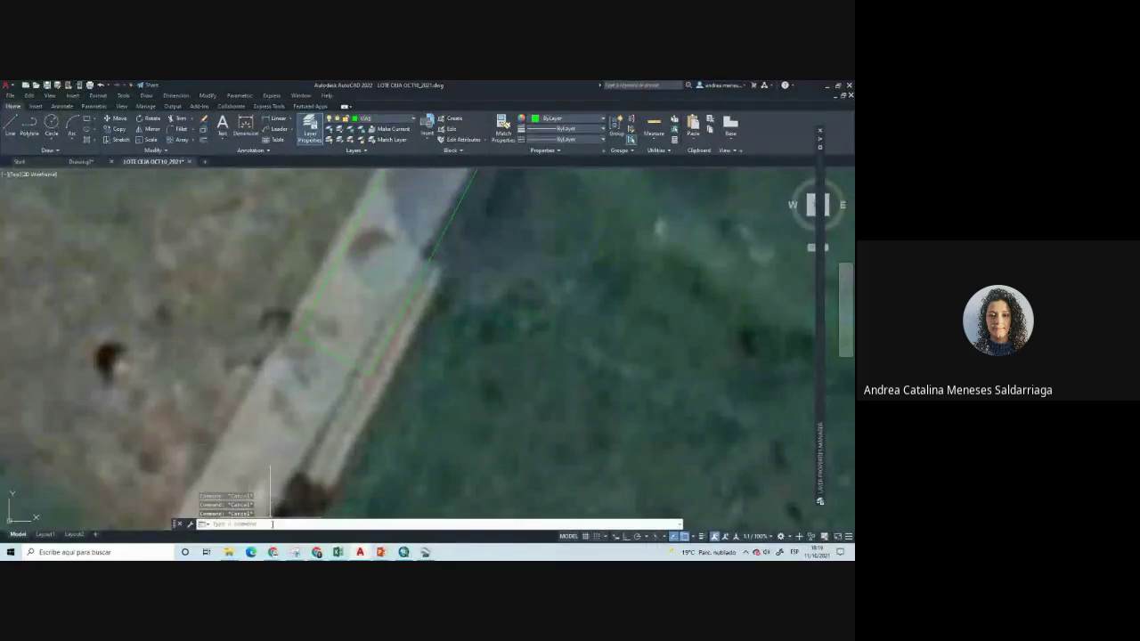
pyautogui.write('ucs')
pyautogui.press('BackSpace')
pyautogui.press('BackSpace')
pyautogui.press('BackSpace')
pyautogui.write('JOIN')
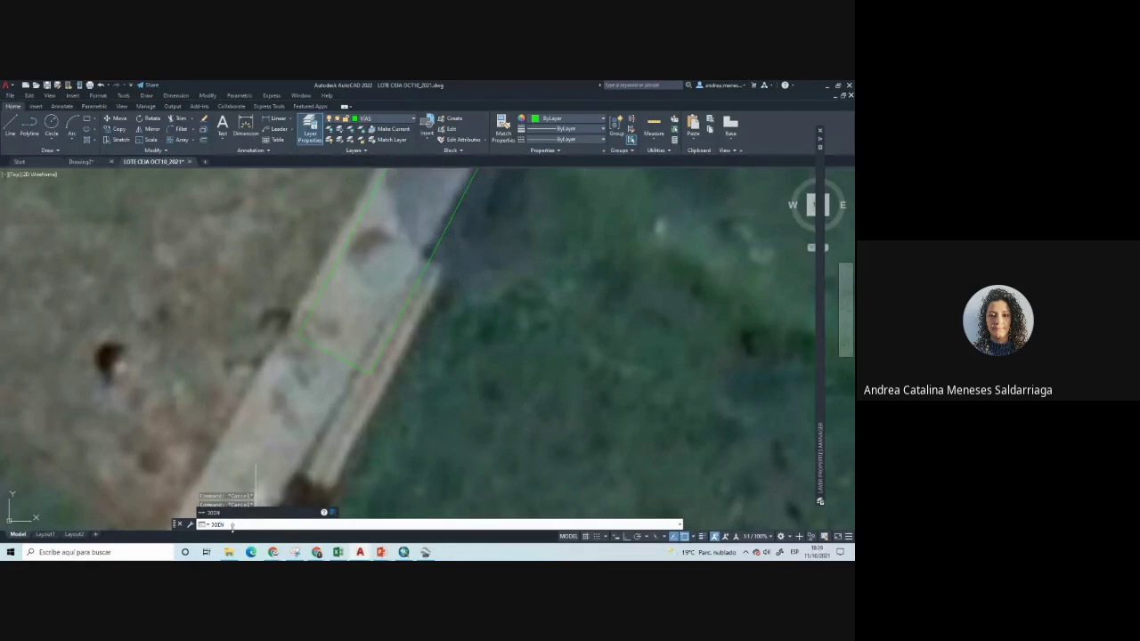
pyautogui.press('Return')
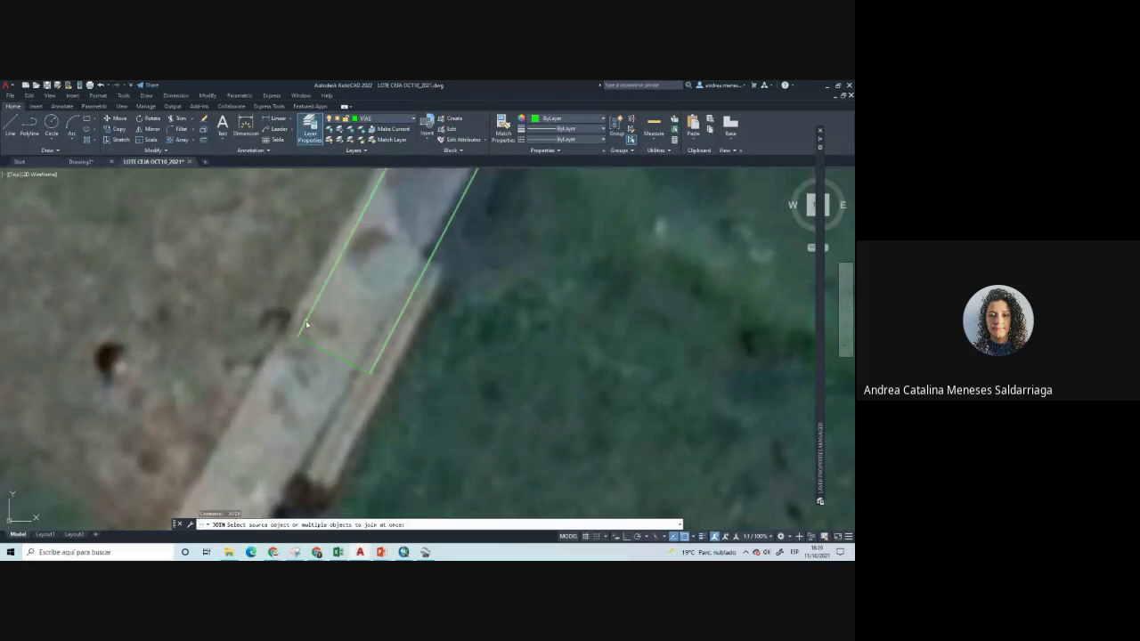
pyautogui.click(306, 326)
pyautogui.click(311, 346)
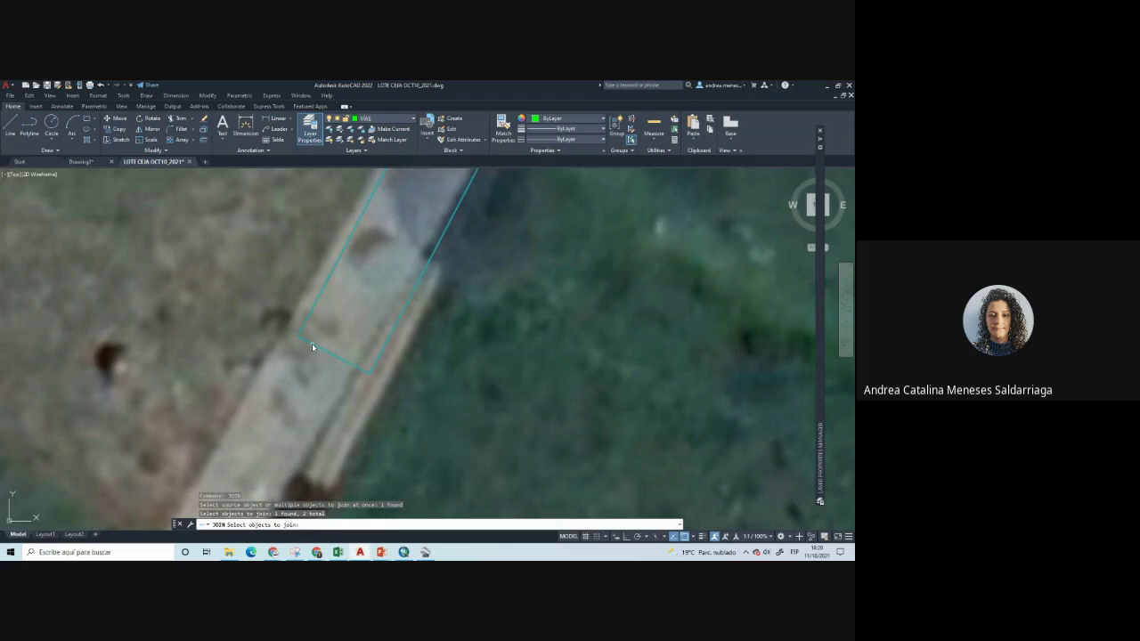
pyautogui.press('Return')
pyautogui.scroll(-10, 311, 343)
pyautogui.scroll(2, 388, 439)
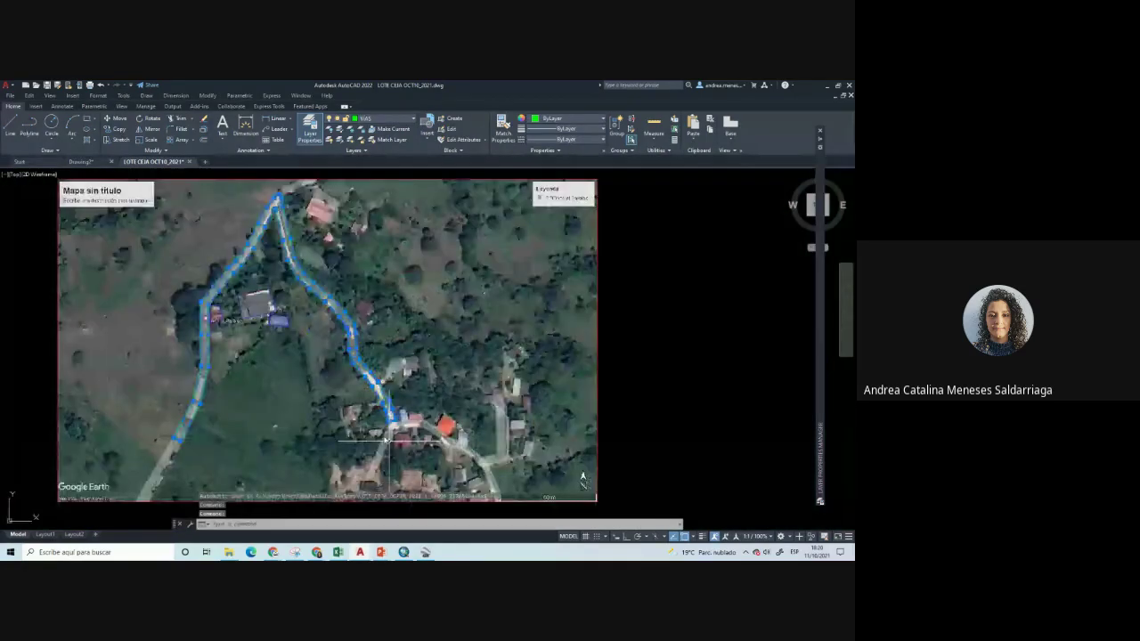
pyautogui.moveTo(388, 439); pyautogui.dragTo(447, 453, button='middle')
pyautogui.press('Escape')
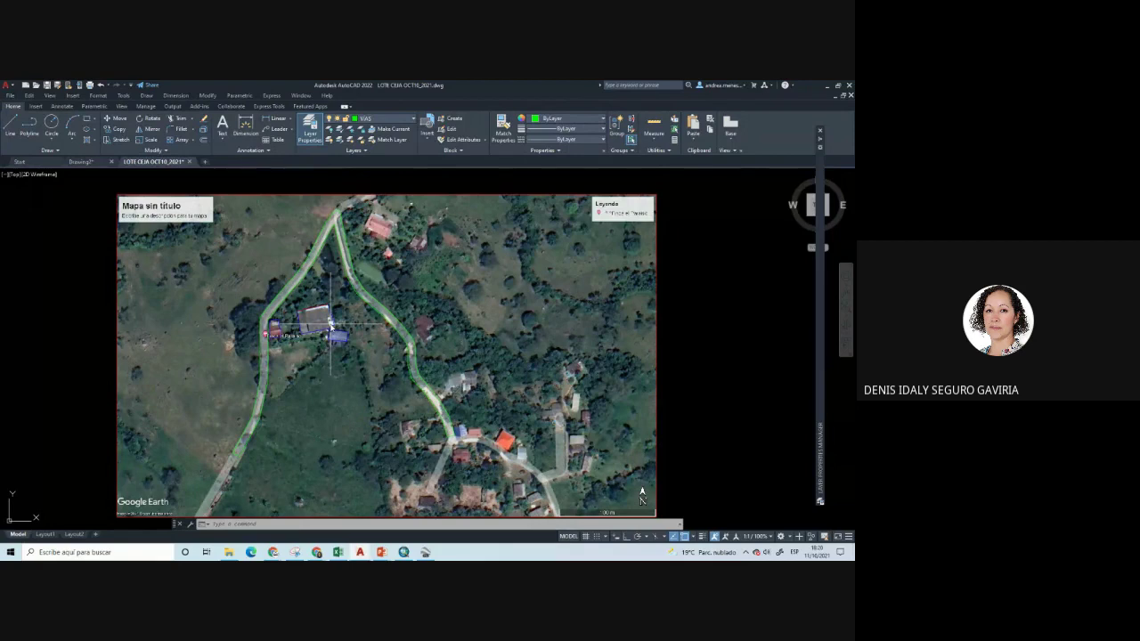
pyautogui.scroll(2, 334, 232)
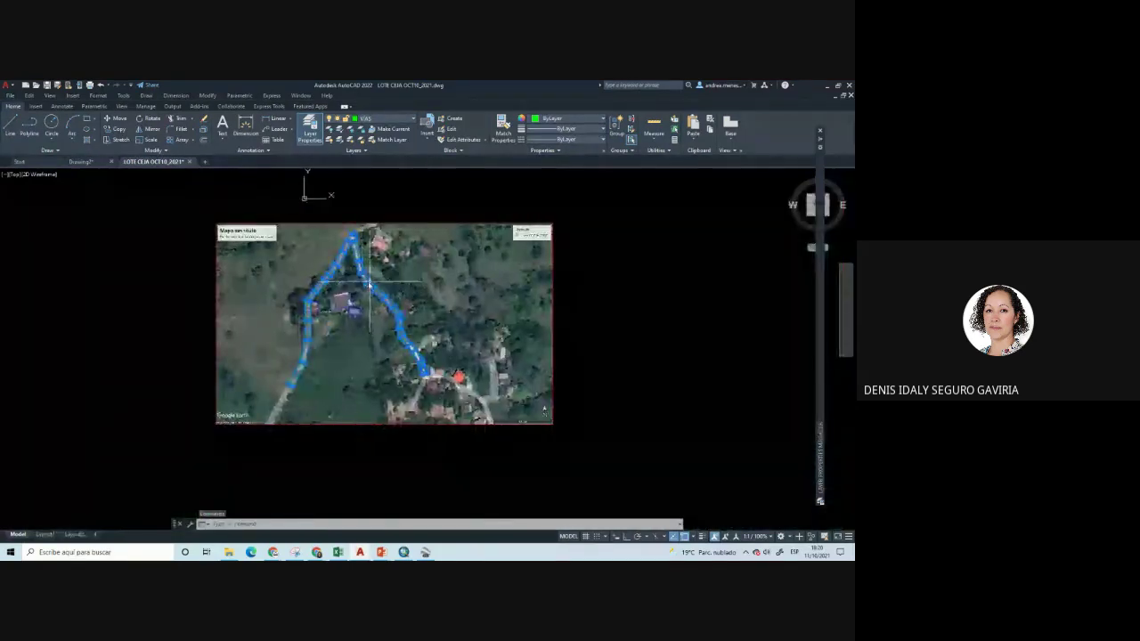
pyautogui.scroll(2, 368, 243)
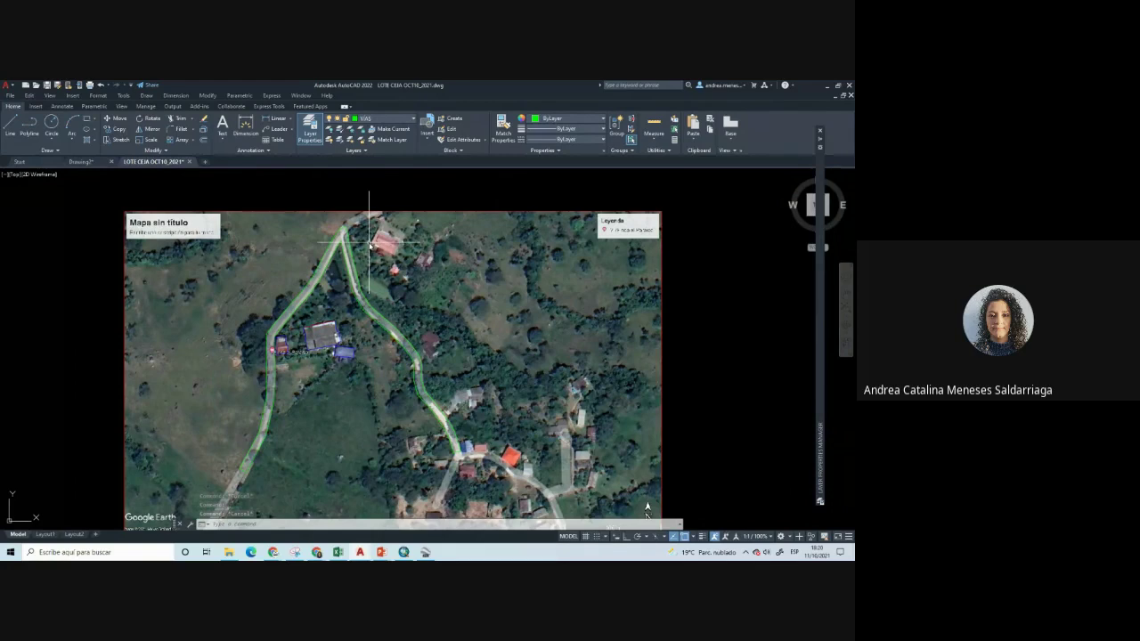
pyautogui.scroll(-2, 369, 241)
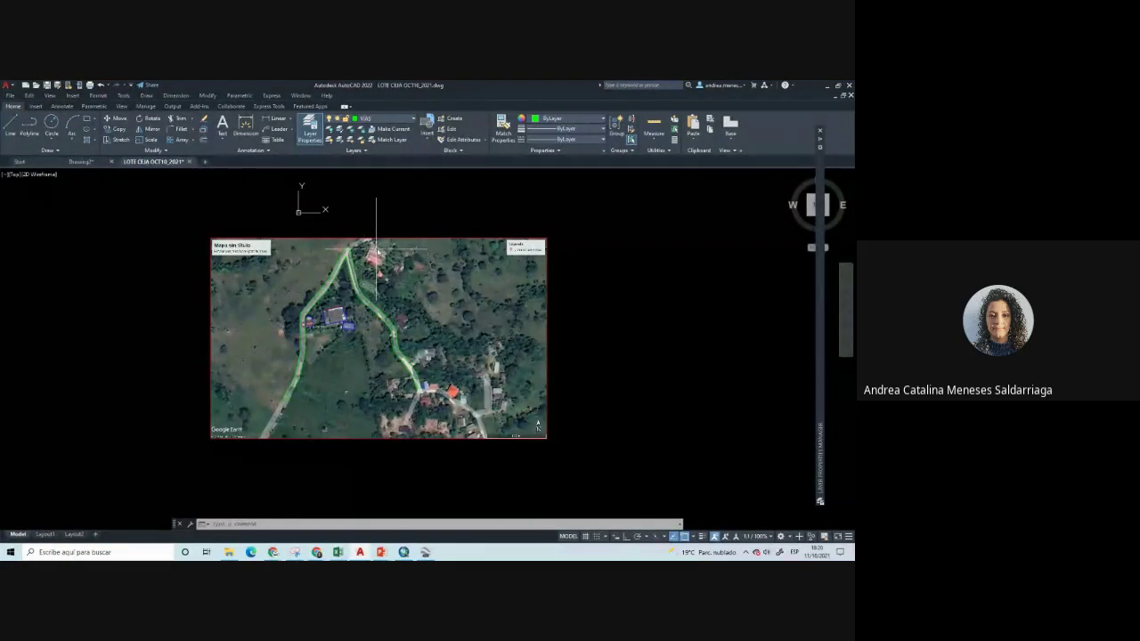
pyautogui.scroll(2, 316, 258)
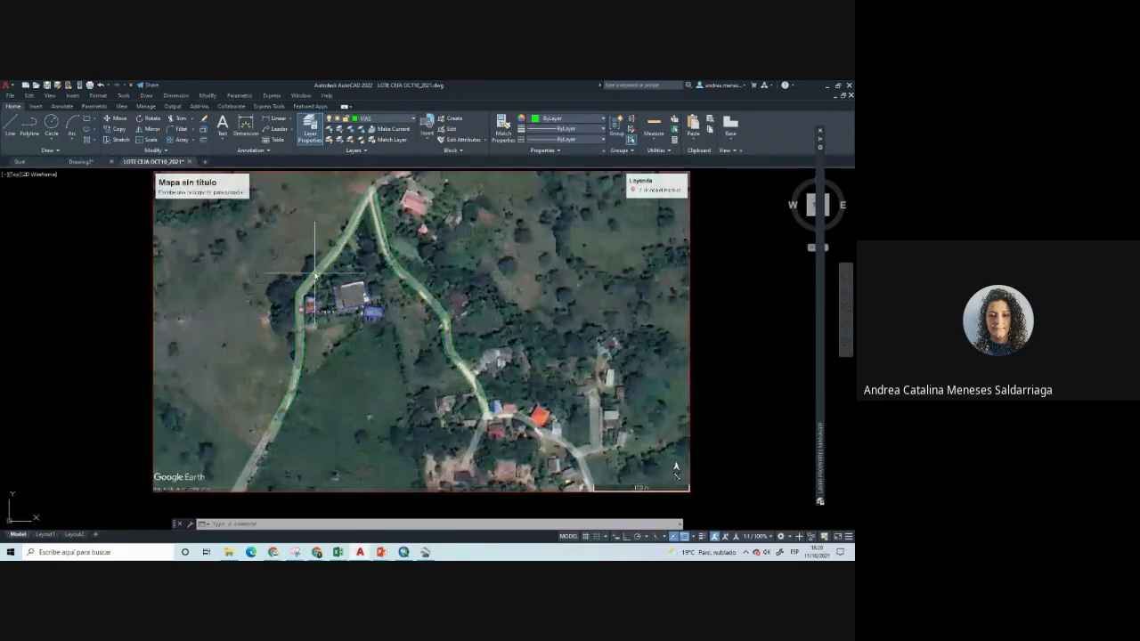
pyautogui.scroll(-2, 321, 233)
pyautogui.moveTo(320, 234); pyautogui.dragTo(326, 272, button='middle')
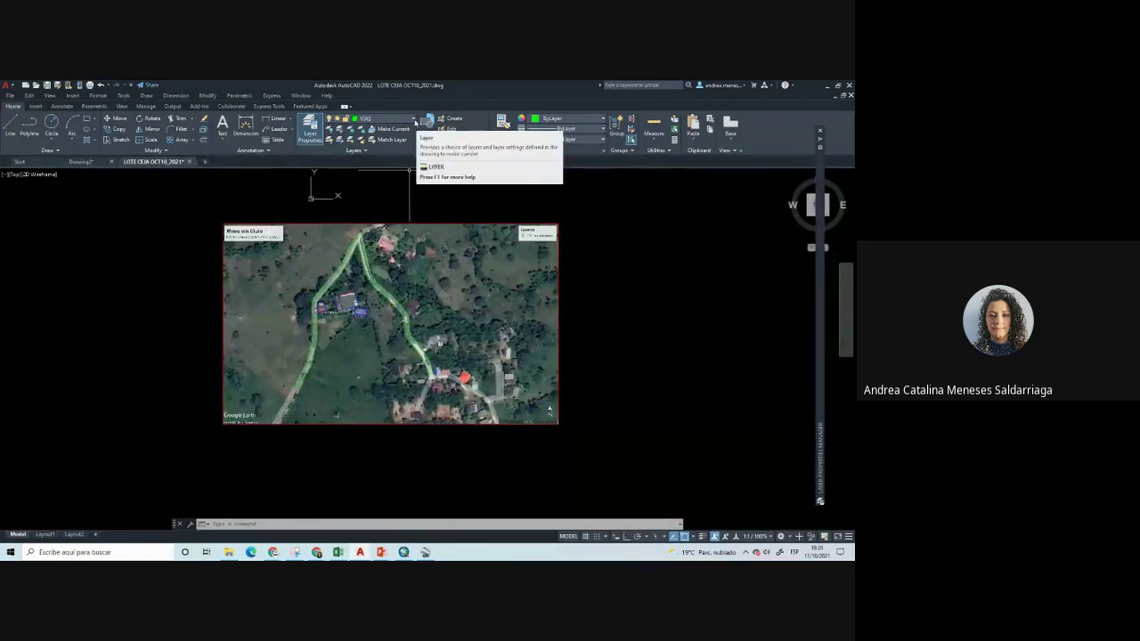
# Turn off Show Image for the aerial photo and clear the image frame selection
pyautogui.click(414, 122)
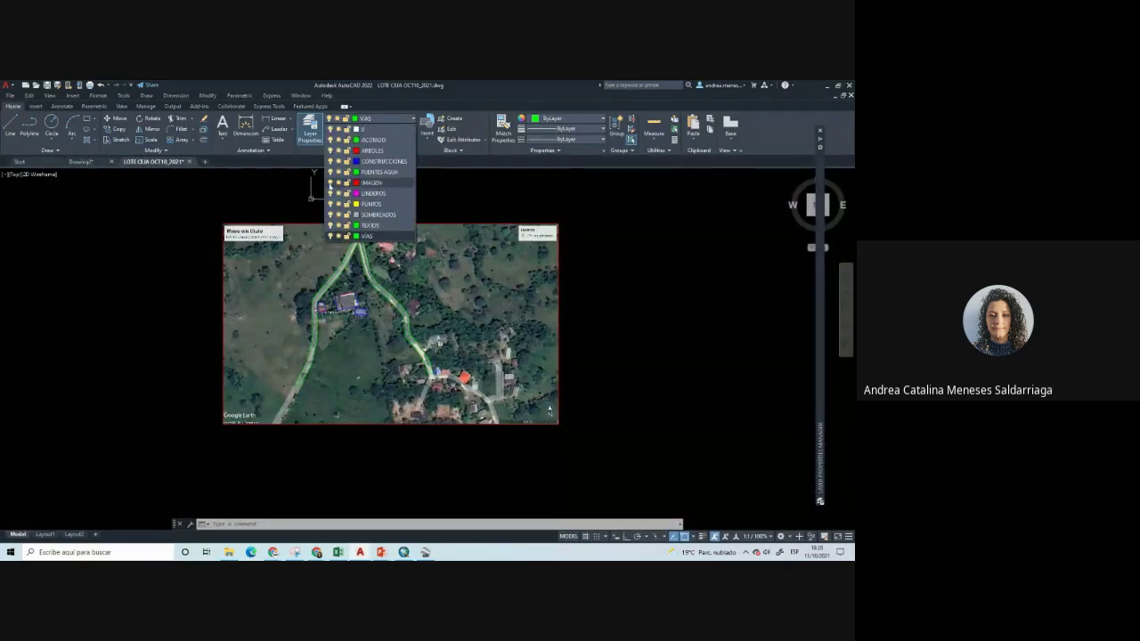
pyautogui.click(331, 184)
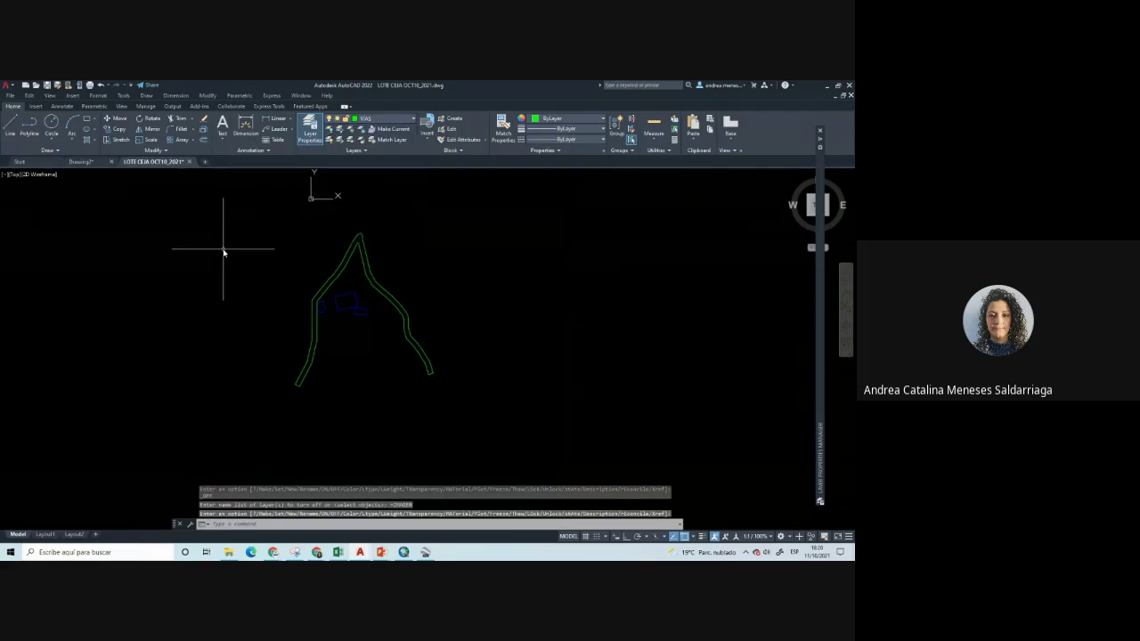
pyautogui.press('Escape')
pyautogui.click(406, 224)
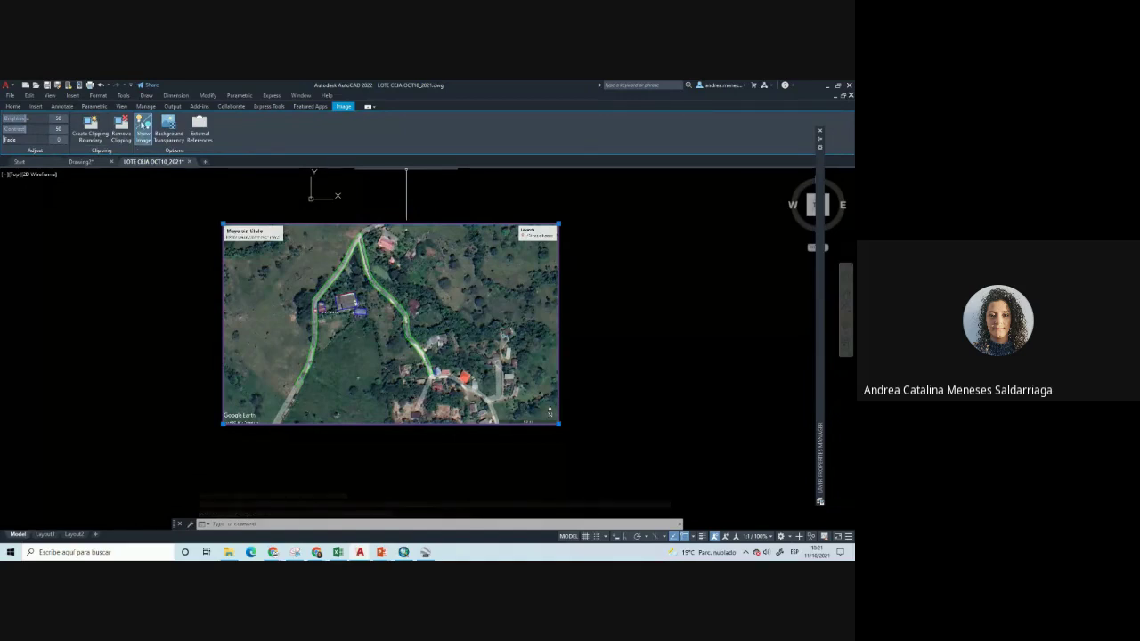
pyautogui.click(143, 129)
pyautogui.moveTo(375, 337); pyautogui.dragTo(387, 344, button='middle')
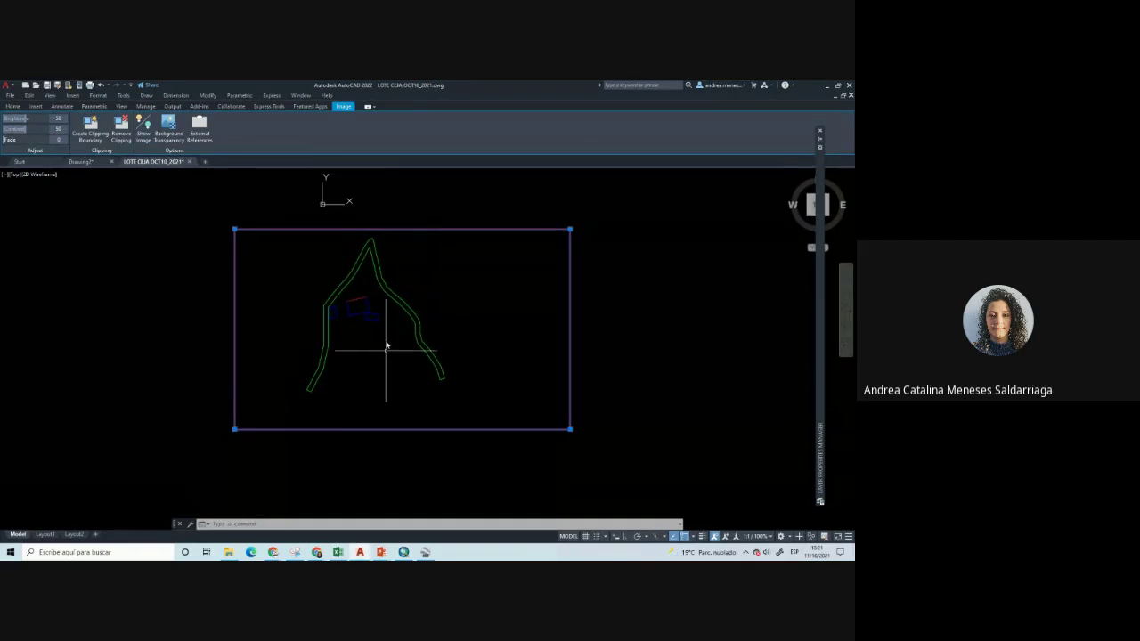
pyautogui.click(12, 106)
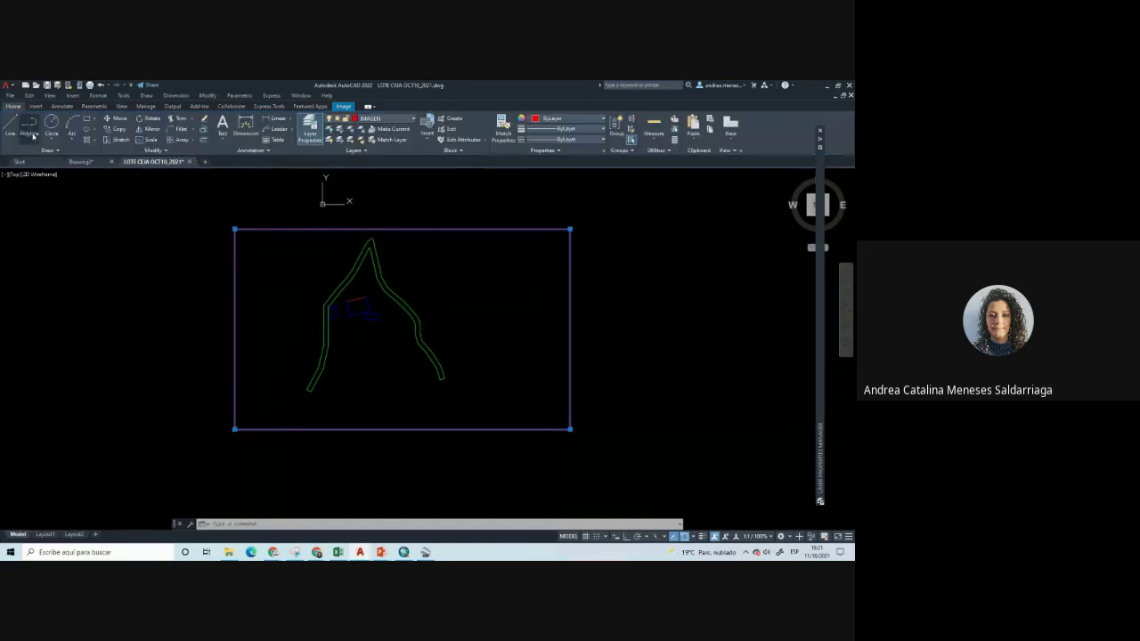
pyautogui.click(266, 260)
pyautogui.press('Escape')
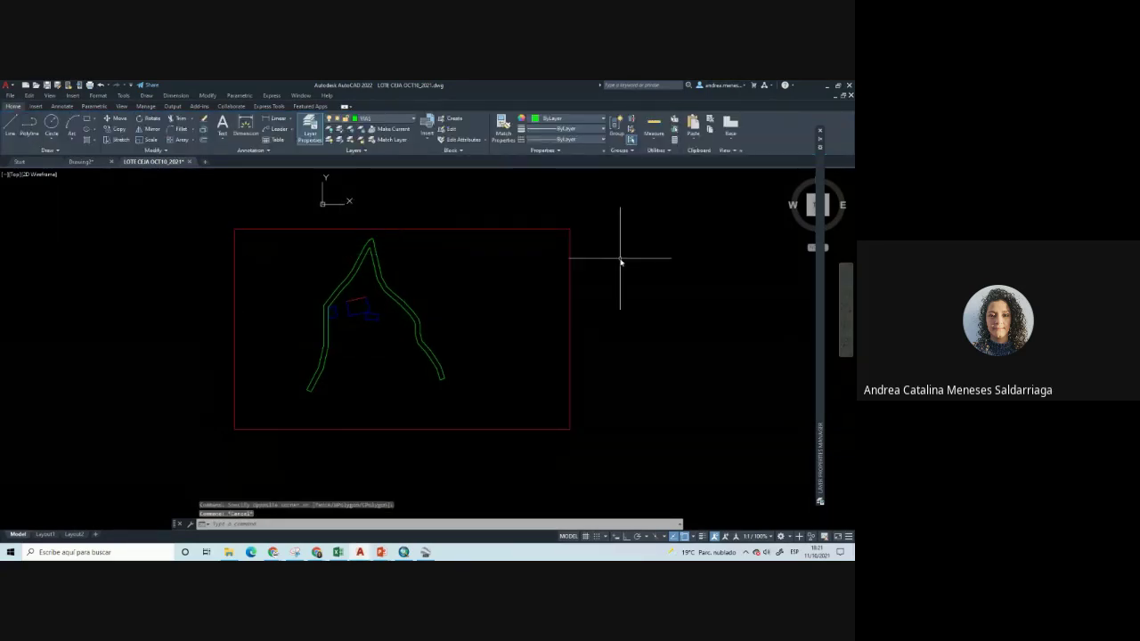
# Make SOMBREADOS the current layer
pyautogui.scroll(2, 325, 301)
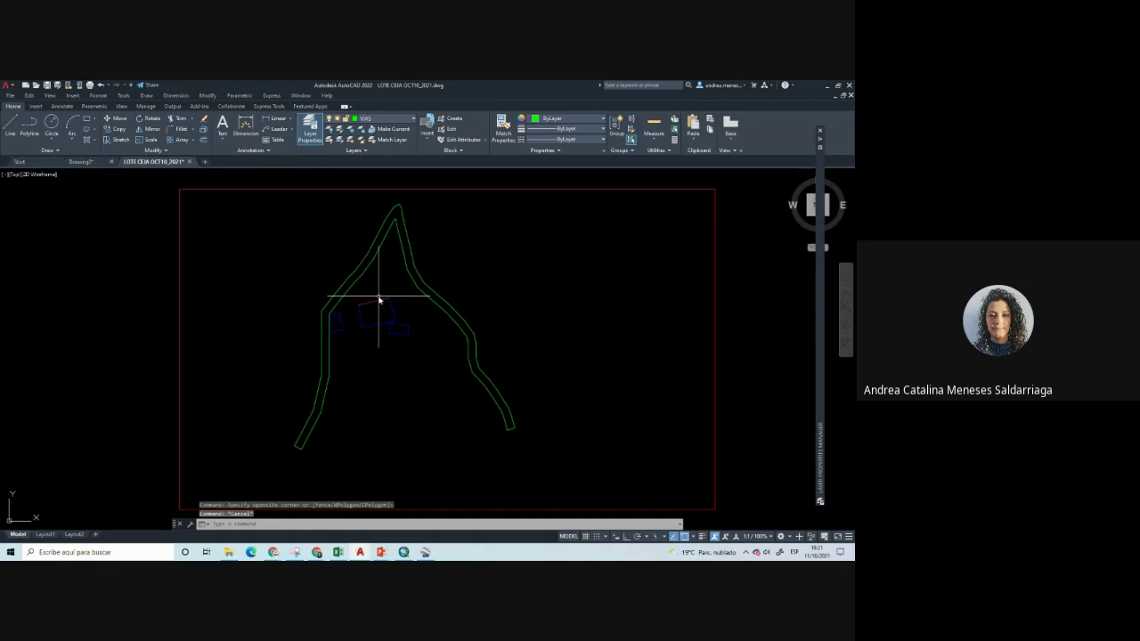
pyautogui.click(374, 118)
pyautogui.click(383, 200)
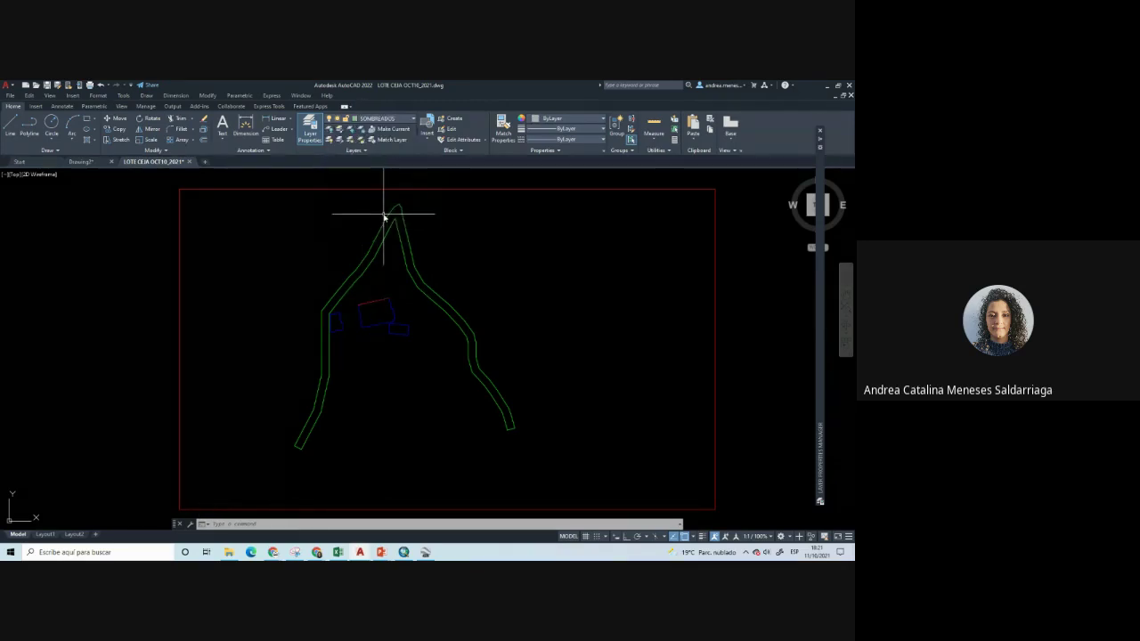
pyautogui.moveTo(384, 406); pyautogui.dragTo(343, 407, button='middle')
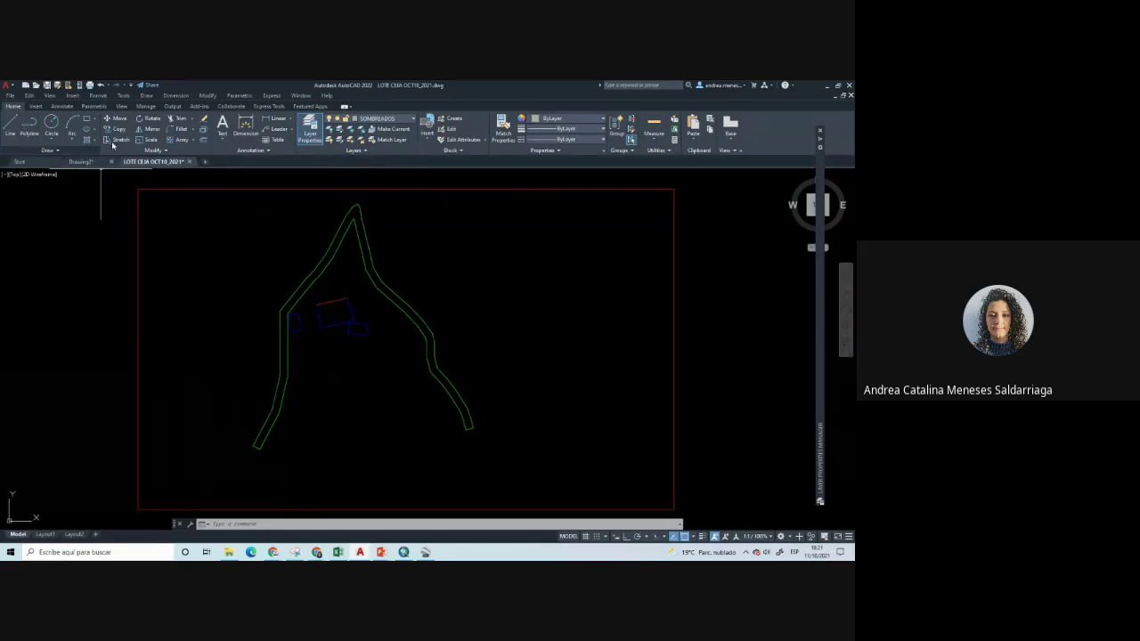
# Start a hatch and select the green road outline as its boundary
pyautogui.click(53, 122)
pyautogui.click(50, 132)
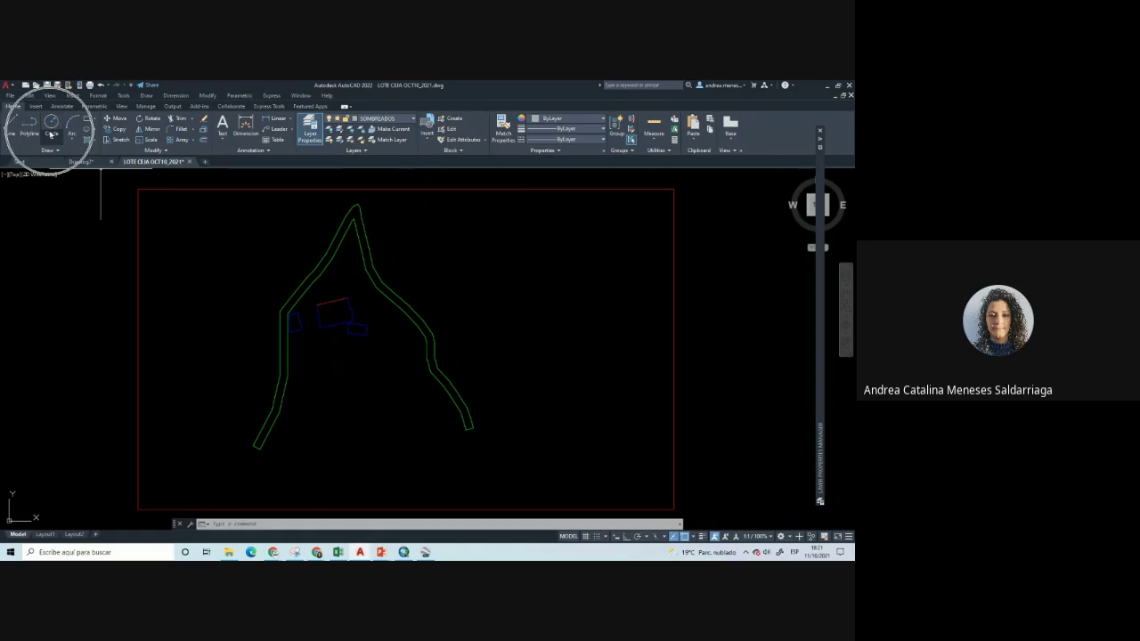
pyautogui.click(87, 129)
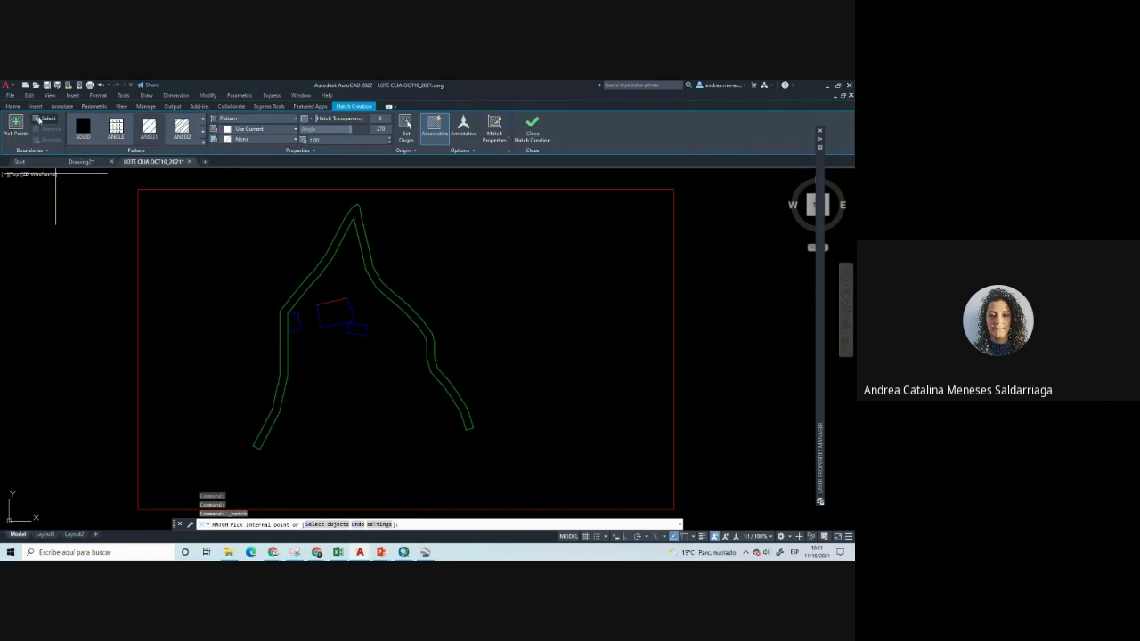
pyautogui.click(38, 120)
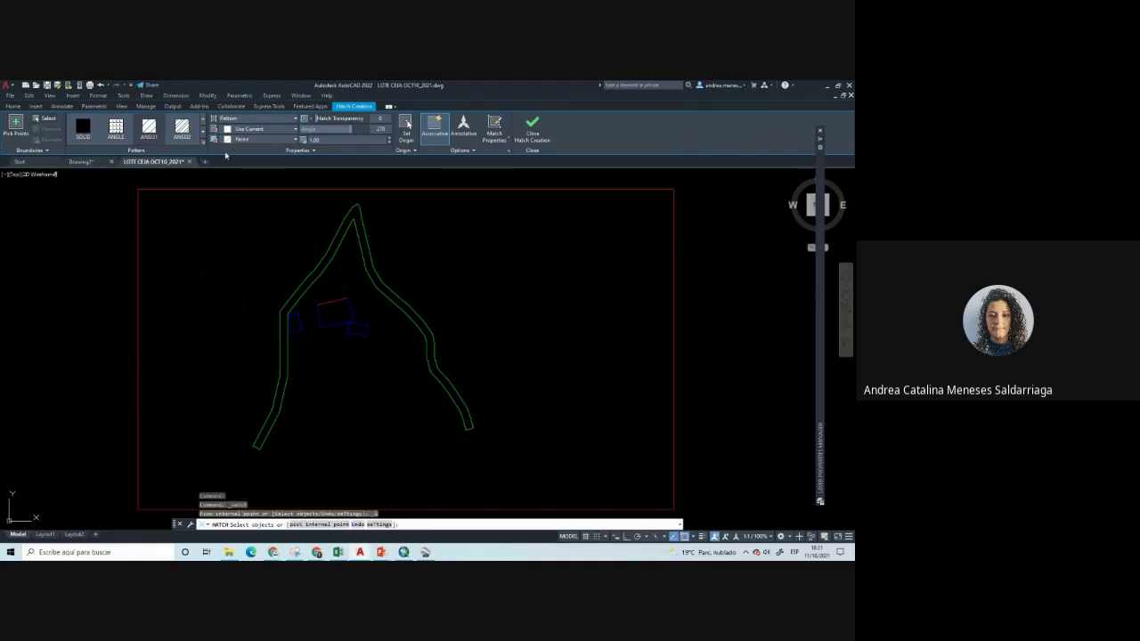
pyautogui.click(319, 267)
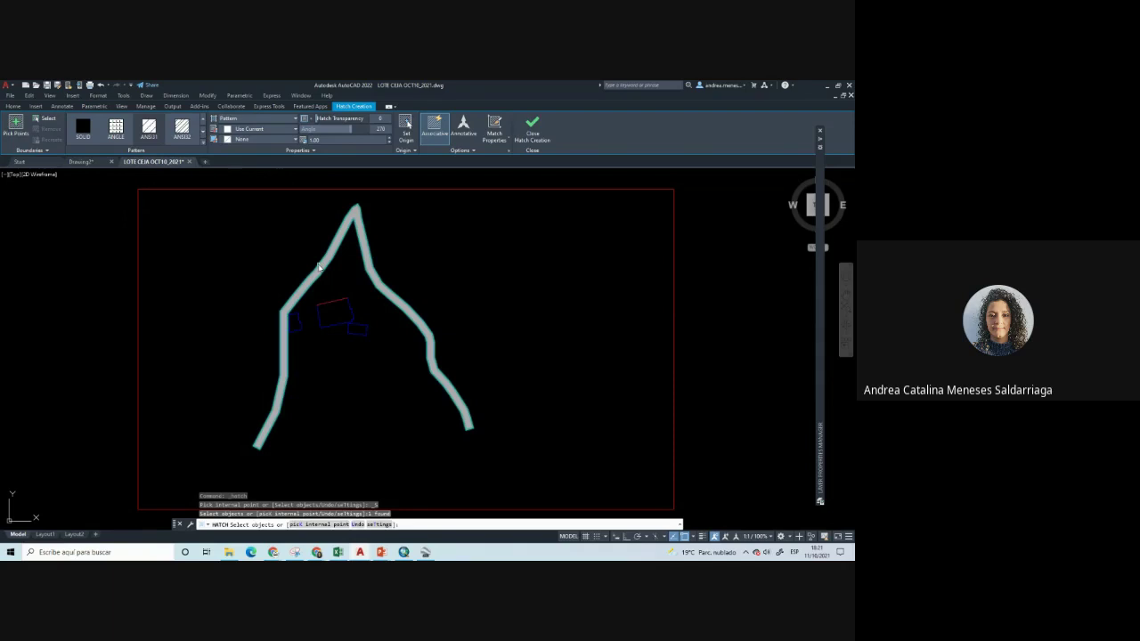
# Set the hatch pattern to SOLID and raise its transparency
pyautogui.scroll(1, 319, 267)
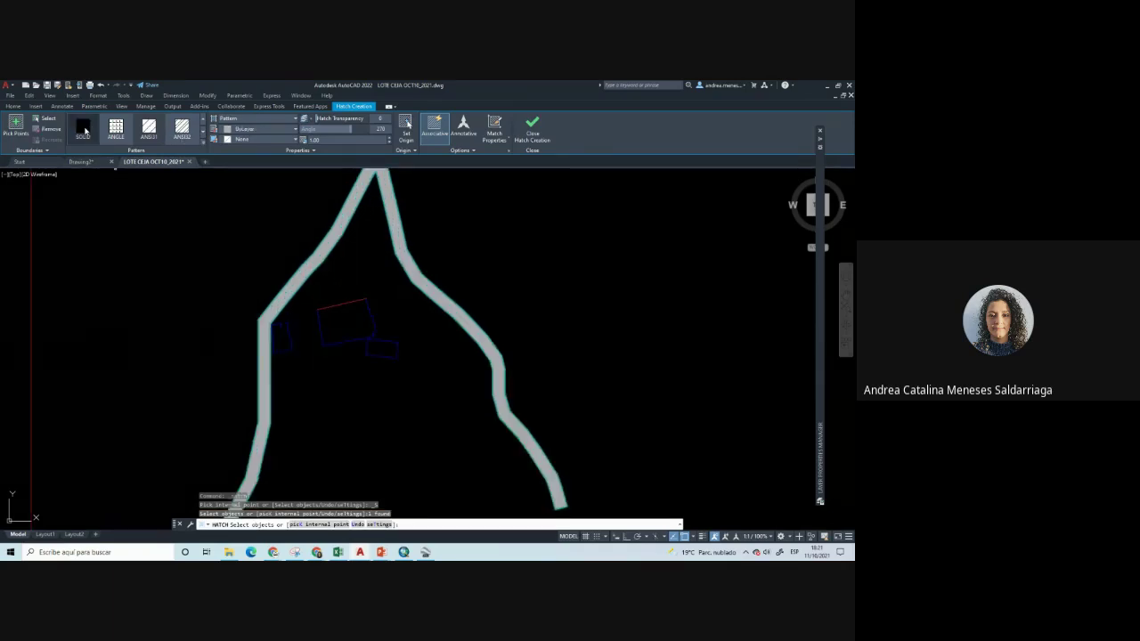
pyautogui.click(82, 131)
pyautogui.click(116, 130)
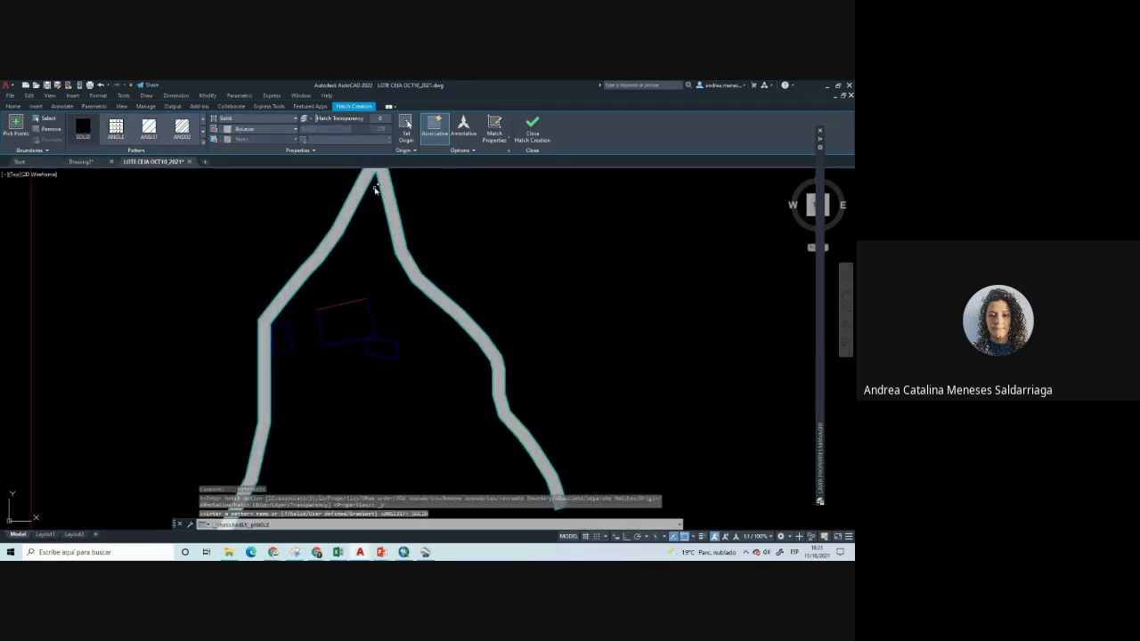
pyautogui.moveTo(360, 220); pyautogui.dragTo(373, 246, button='middle')
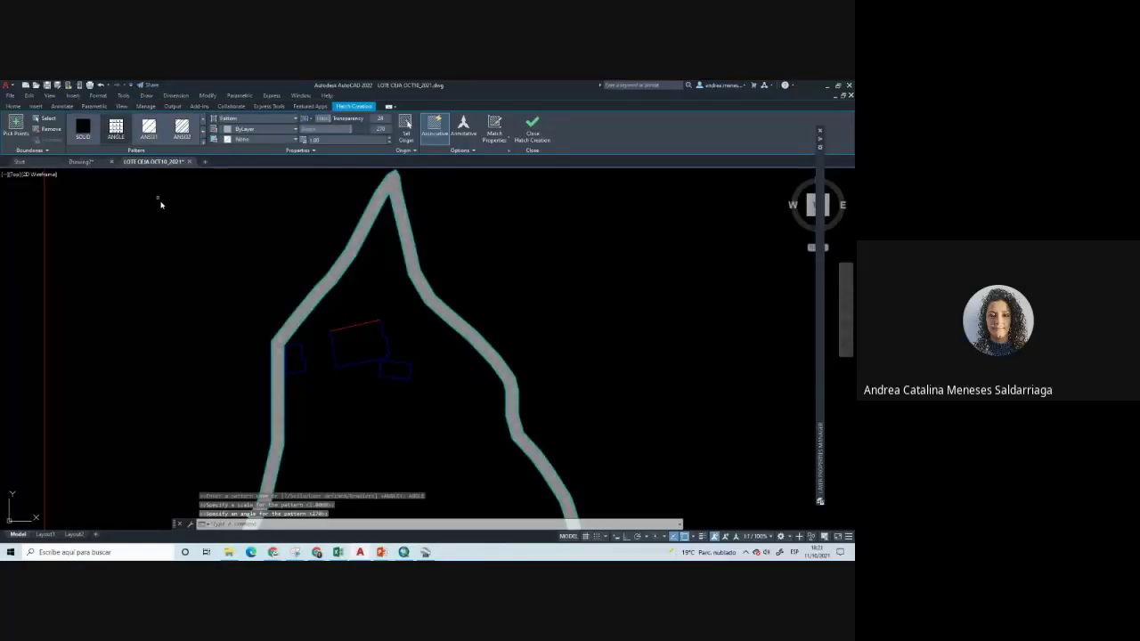
pyautogui.click(202, 140)
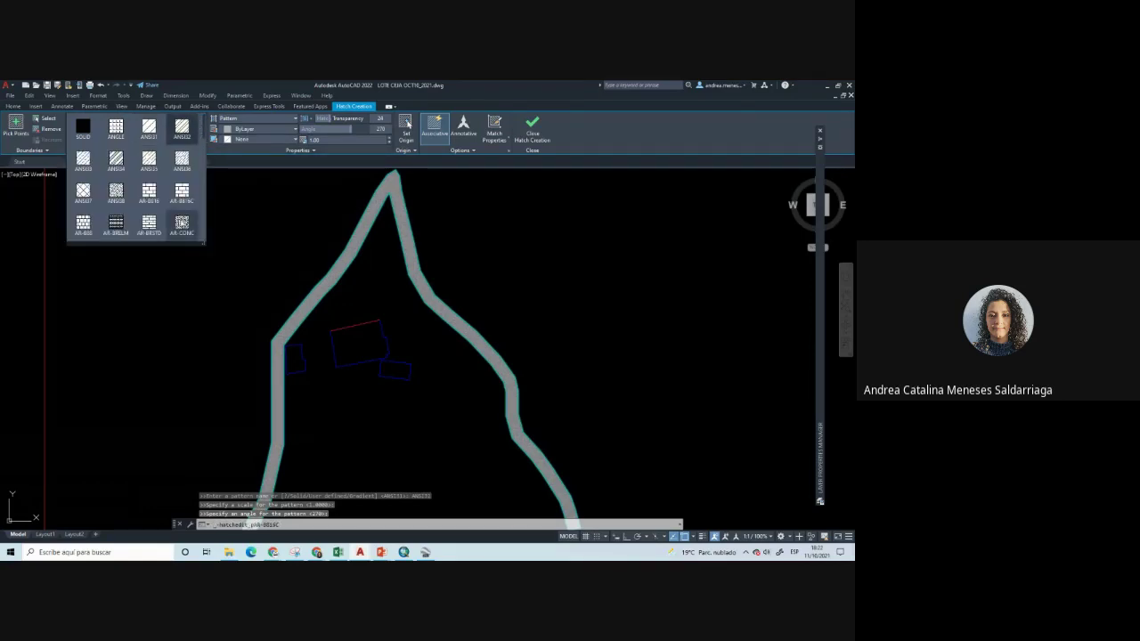
pyautogui.click(83, 129)
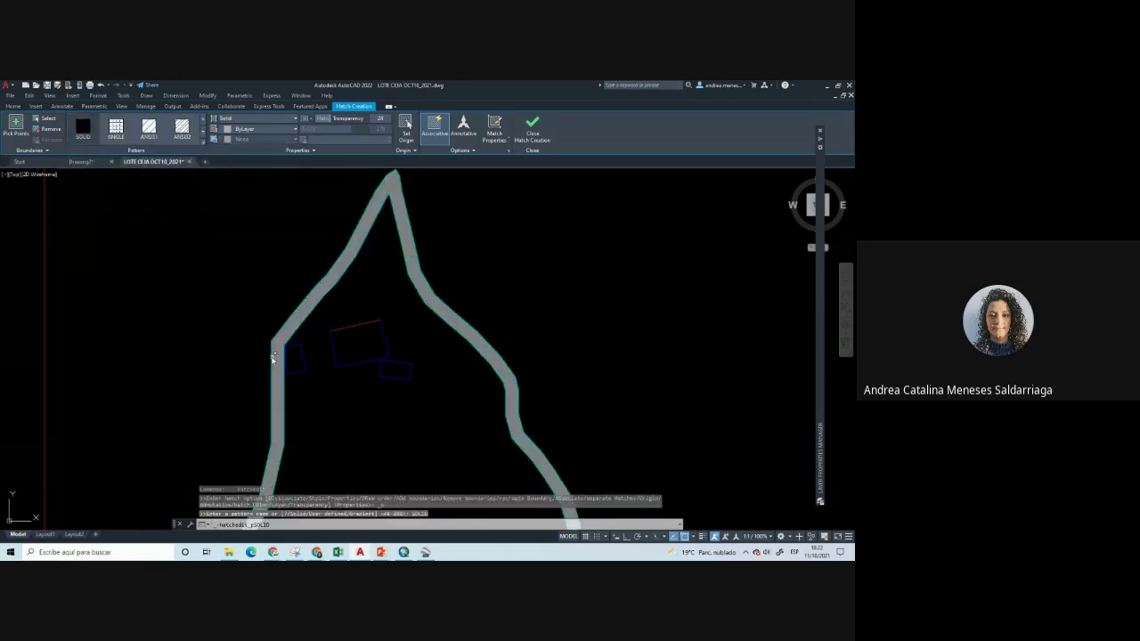
pyautogui.click(369, 122)
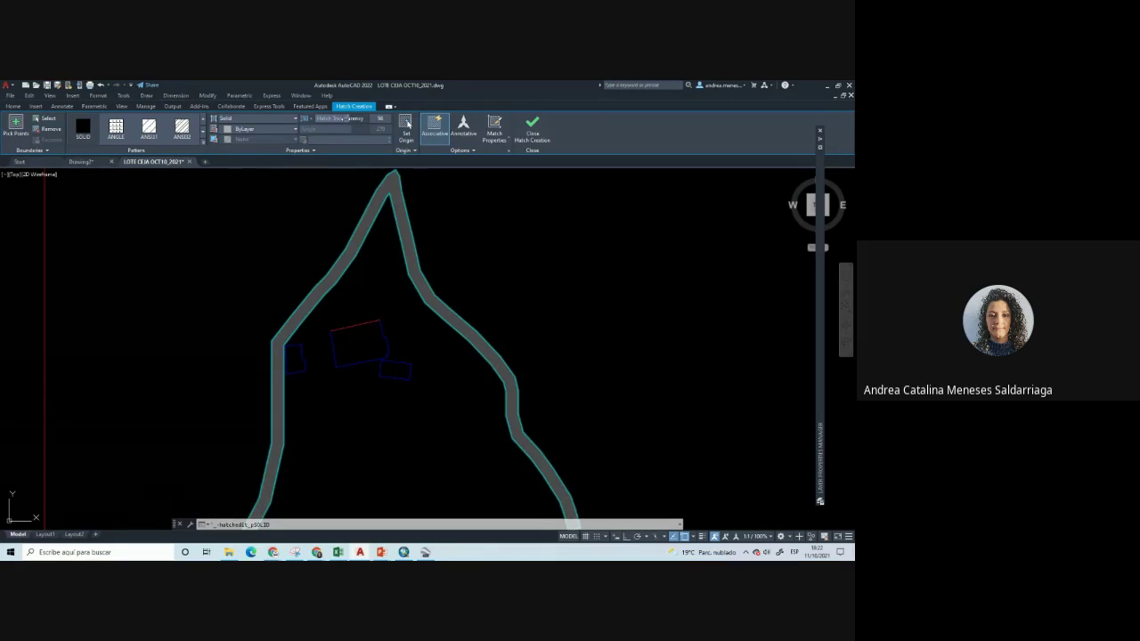
# Close Hatch Creation to finish the road fill and recentre the view
pyautogui.click(531, 127)
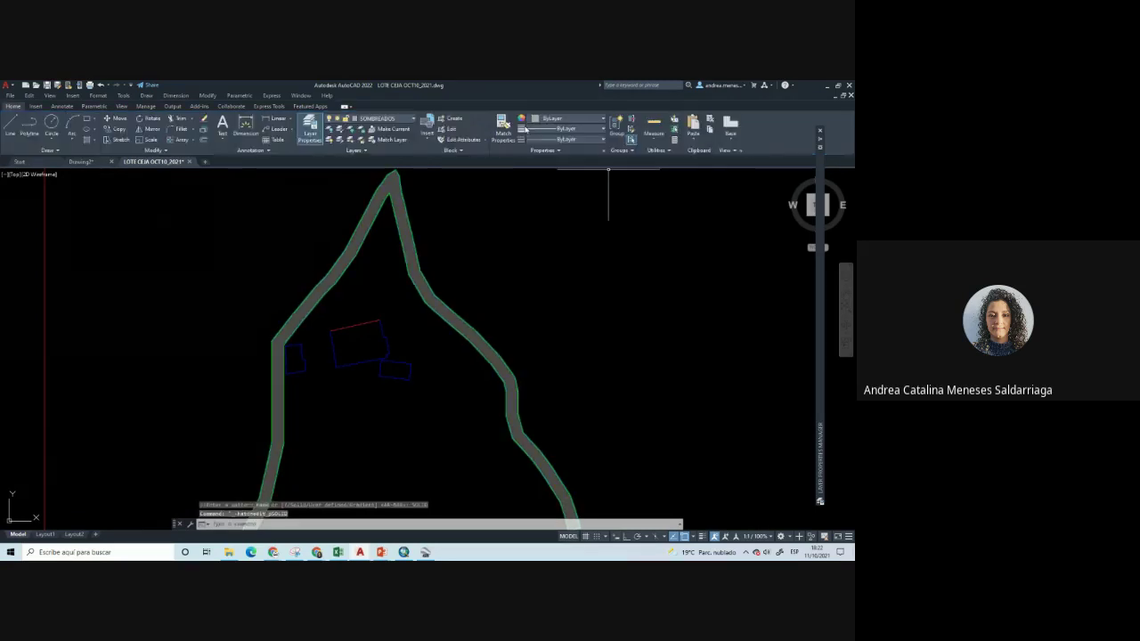
pyautogui.scroll(-5, 419, 249)
pyautogui.scroll(4, 400, 255)
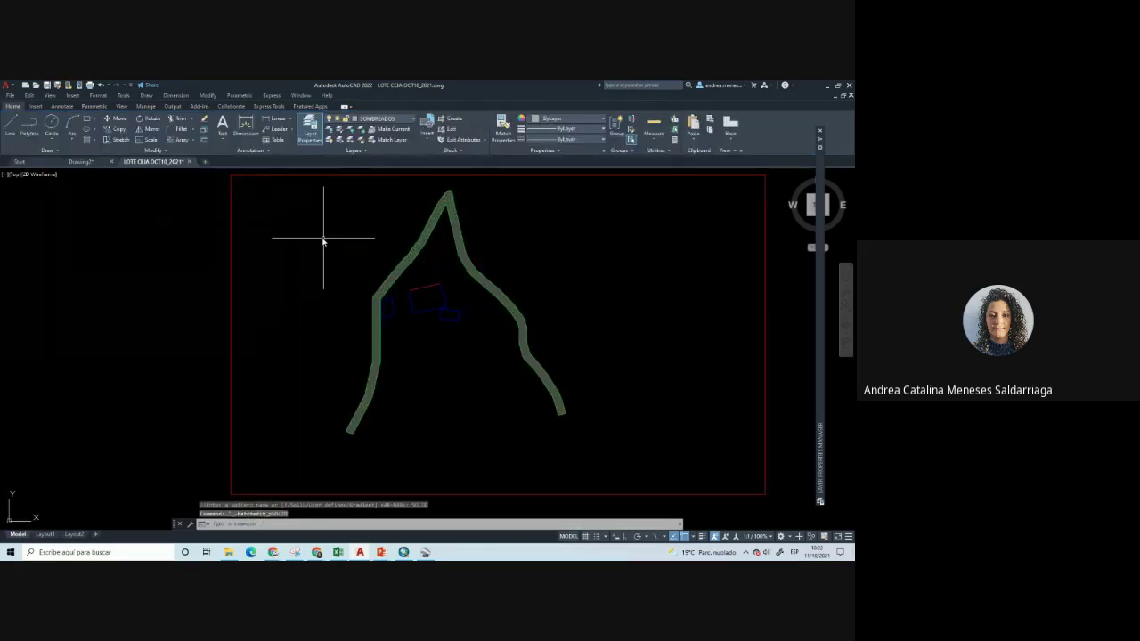
pyautogui.moveTo(323, 240); pyautogui.dragTo(283, 264, button='middle')
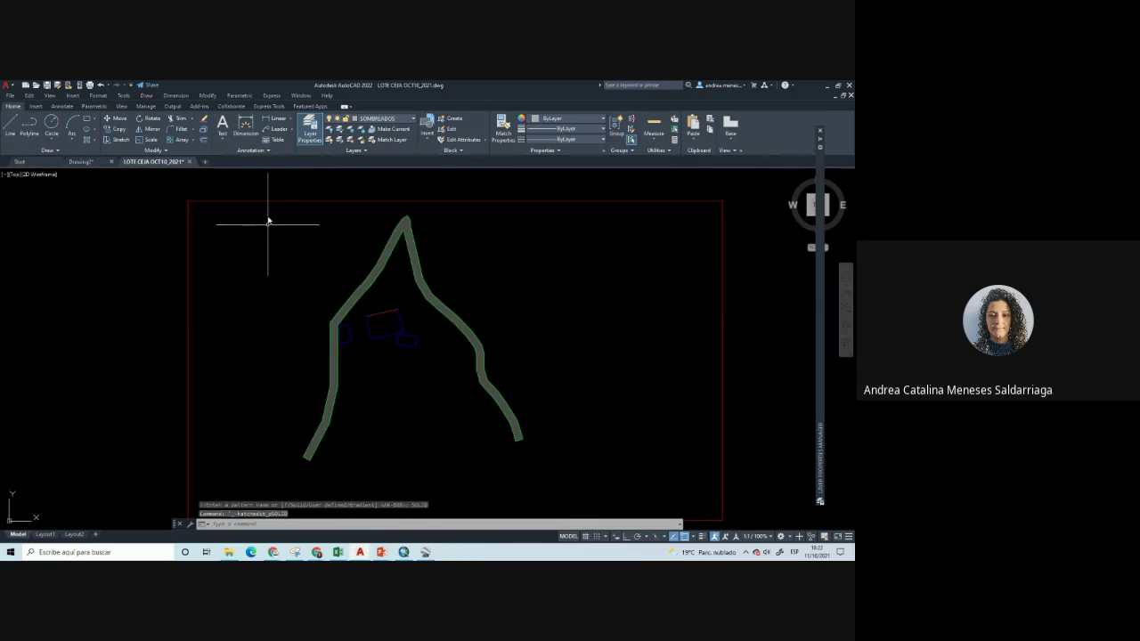
# Turn Show Image back on for the photo, then open the road hatch in the Hatch Editor
pyautogui.click(267, 201)
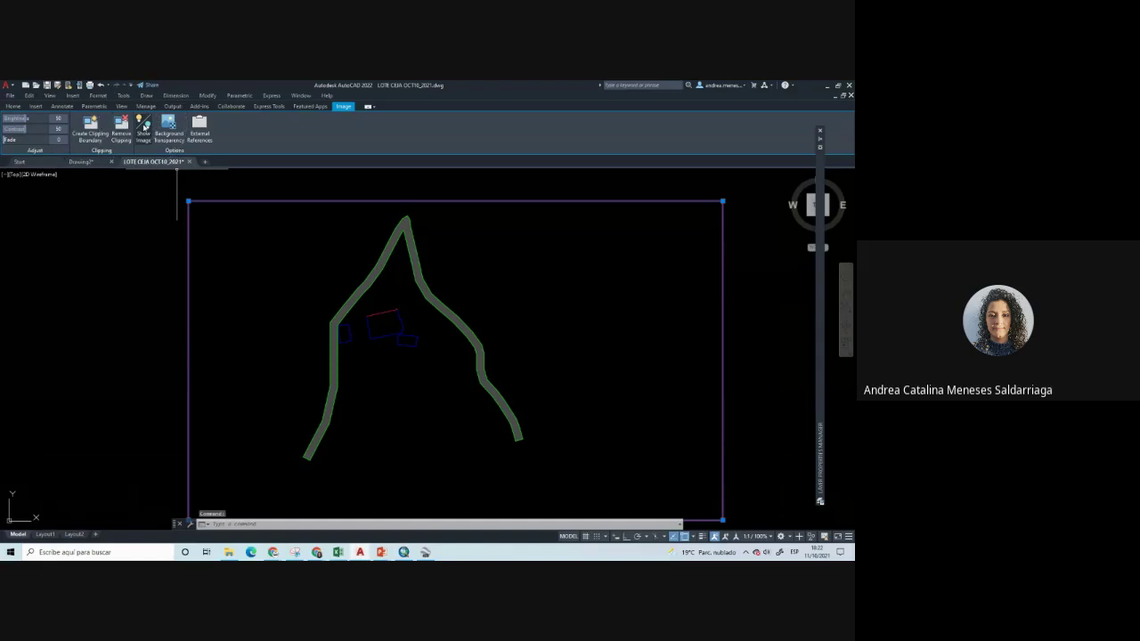
pyautogui.click(144, 126)
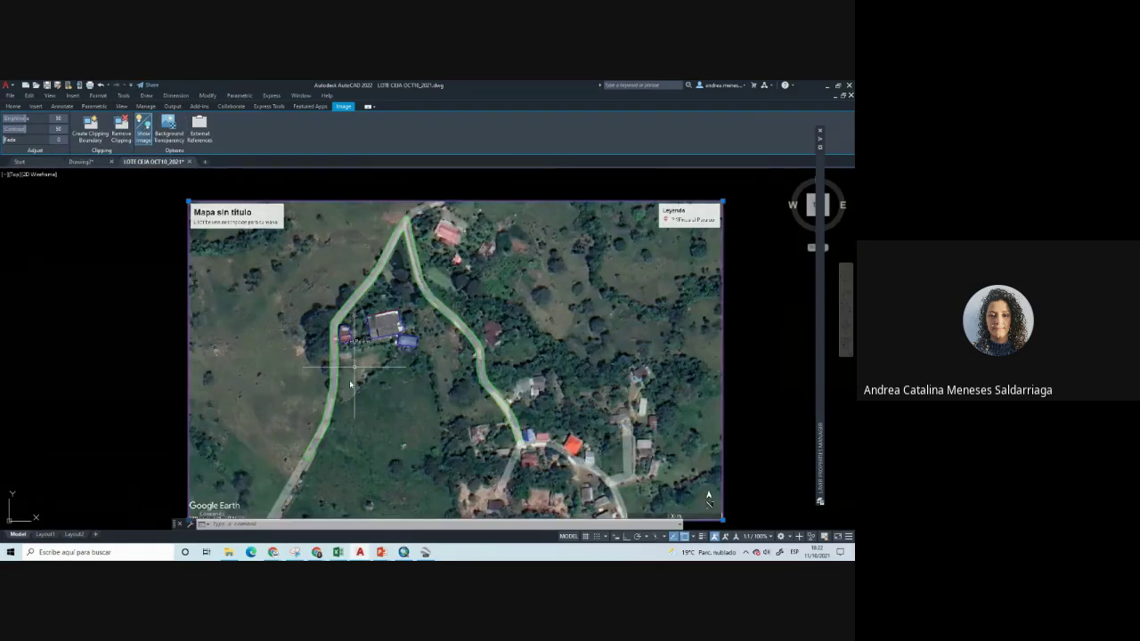
pyautogui.scroll(3, 342, 383)
pyautogui.scroll(-3, 343, 382)
pyautogui.scroll(2, 395, 236)
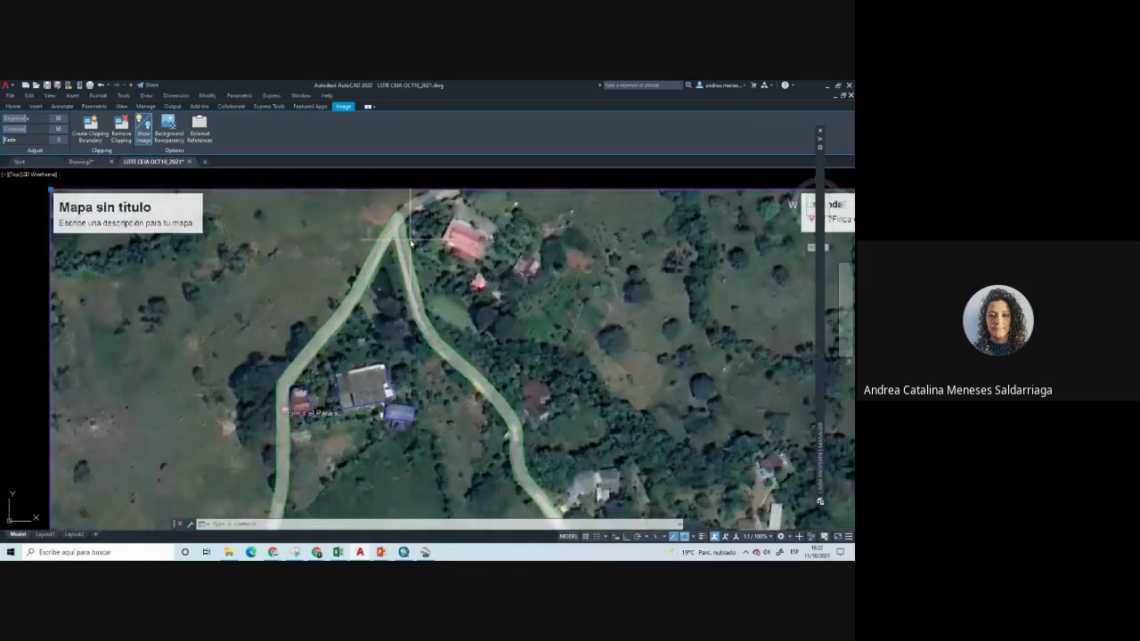
pyautogui.scroll(2, 395, 236)
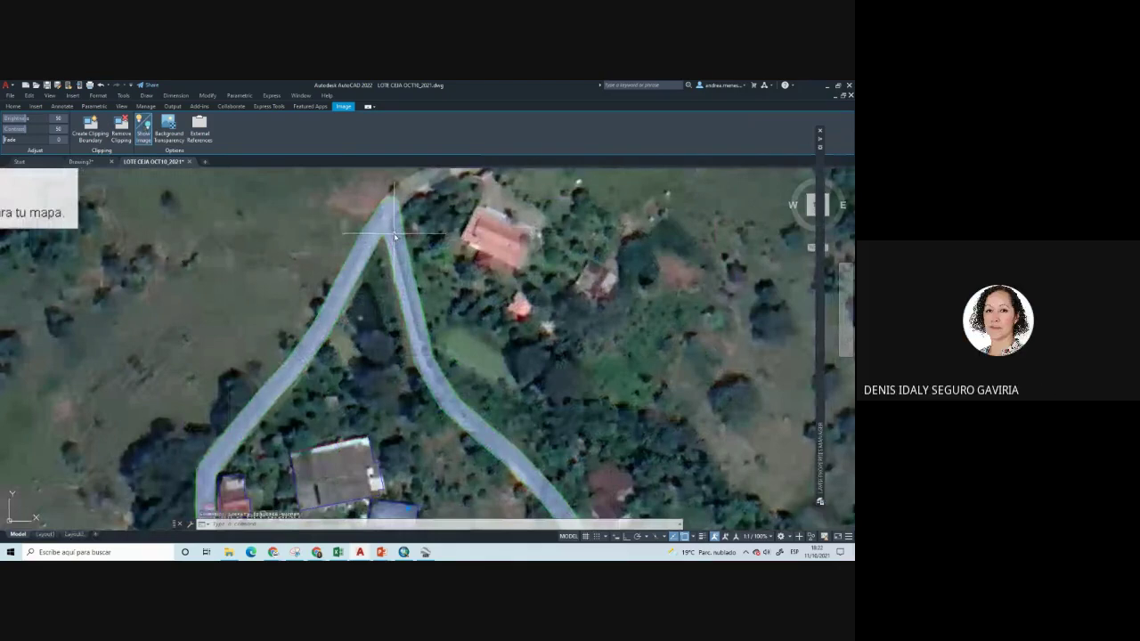
pyautogui.press('Escape')
pyautogui.scroll(-4, 394, 236)
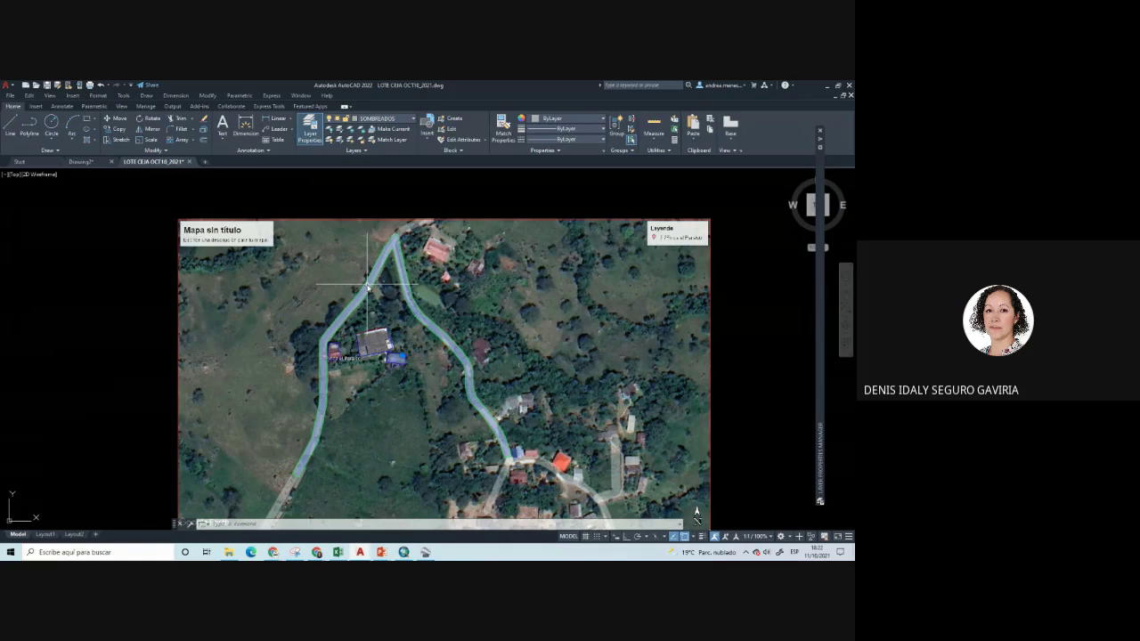
pyautogui.doubleClick(367, 285)
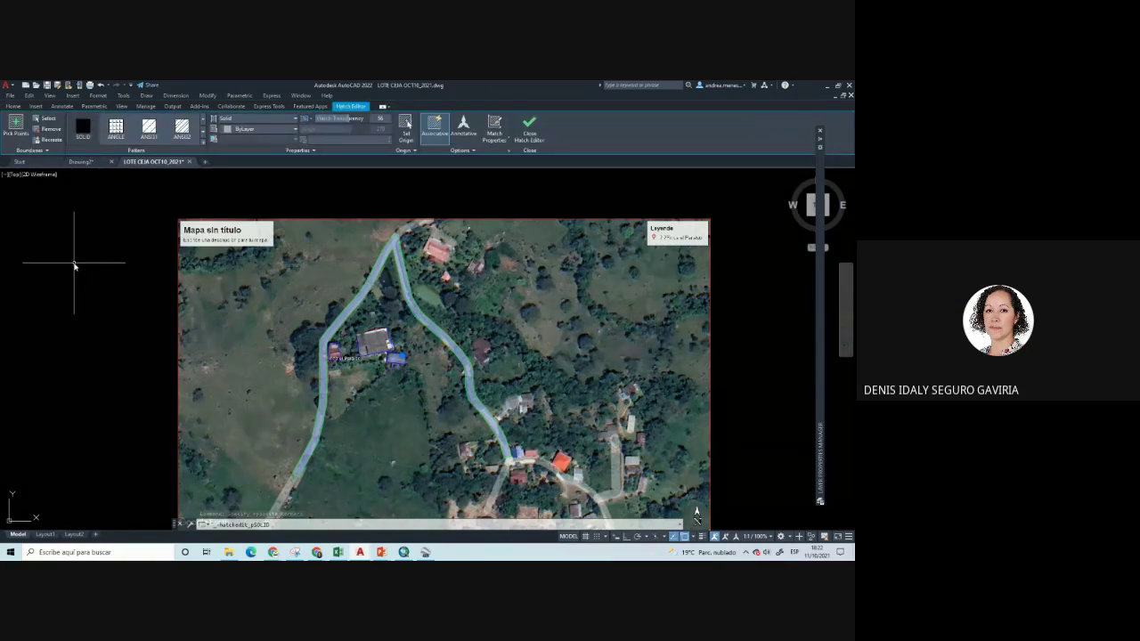
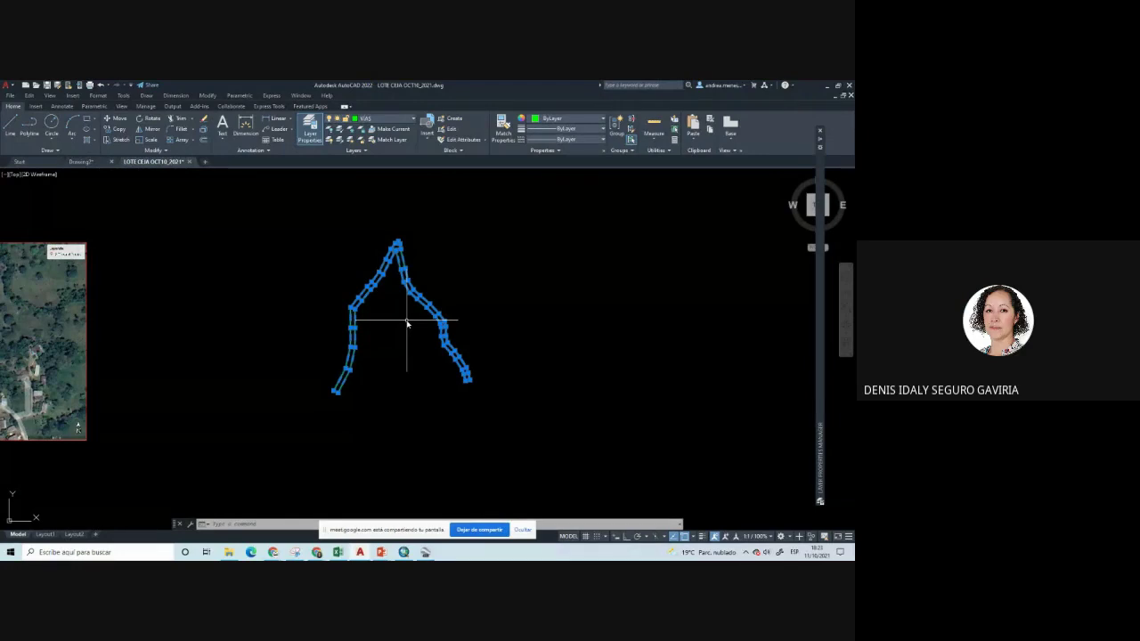
# Zoom in on the road outline and try selecting its edges
pyautogui.scroll(2, 383, 382)
pyautogui.moveTo(400, 339); pyautogui.dragTo(415, 377, button='middle')
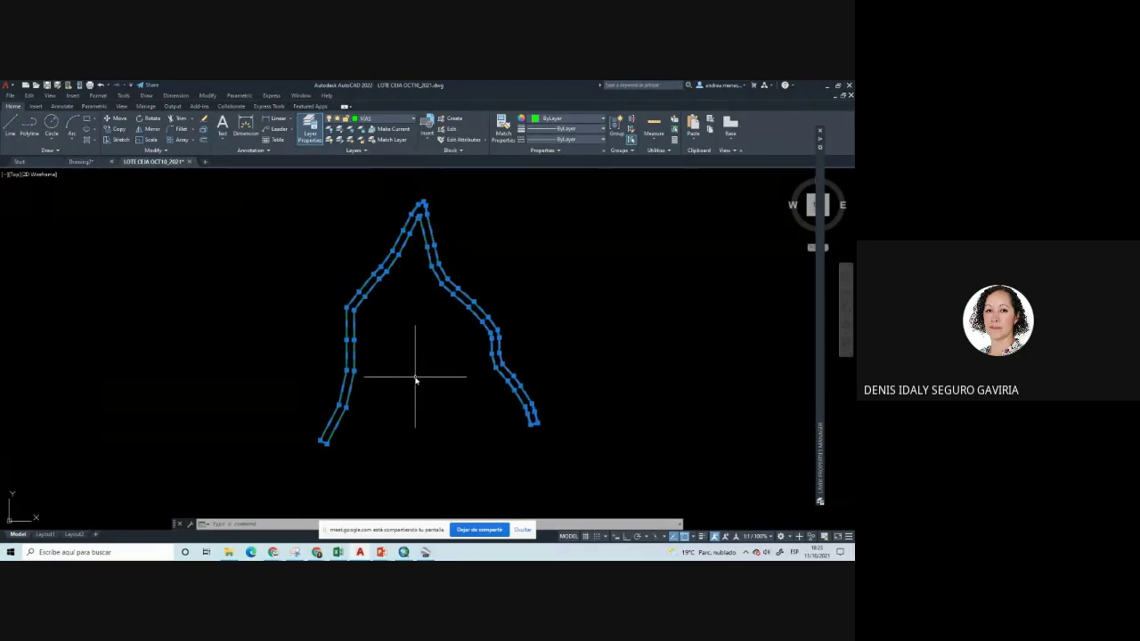
pyautogui.press('Escape')
pyautogui.click(354, 338)
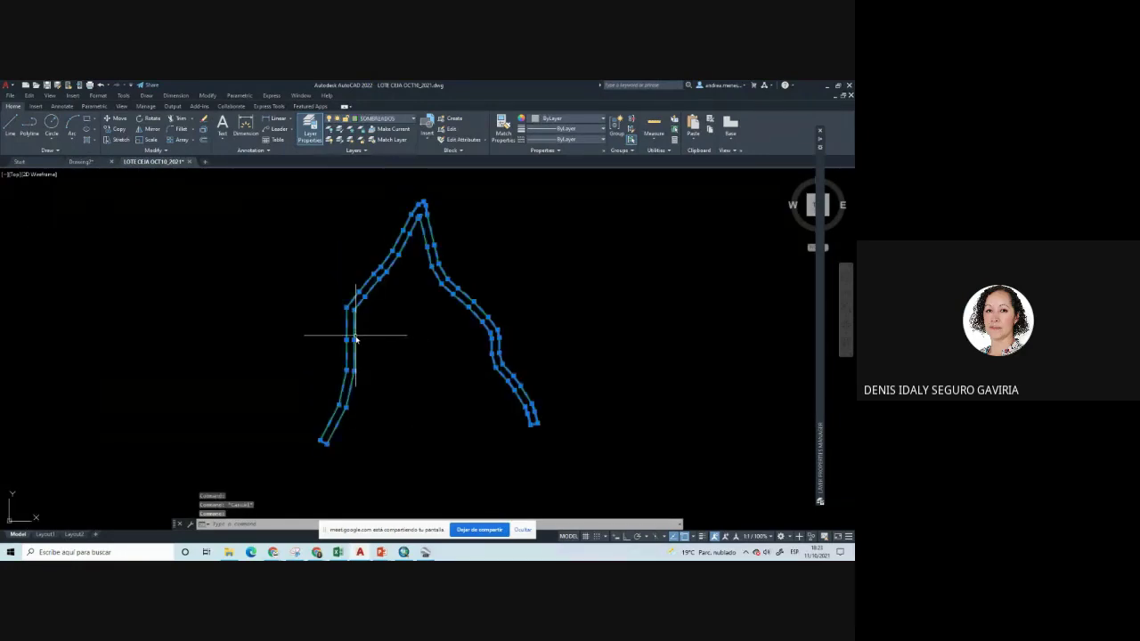
pyautogui.scroll(3, 318, 453)
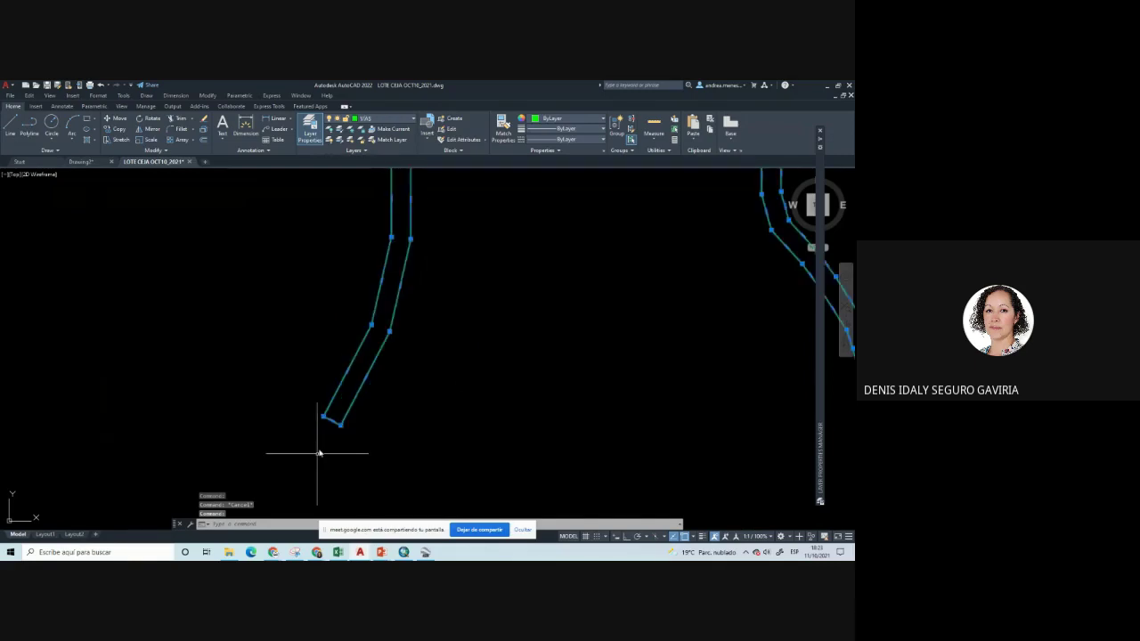
pyautogui.press('Escape')
pyautogui.scroll(-3, 437, 406)
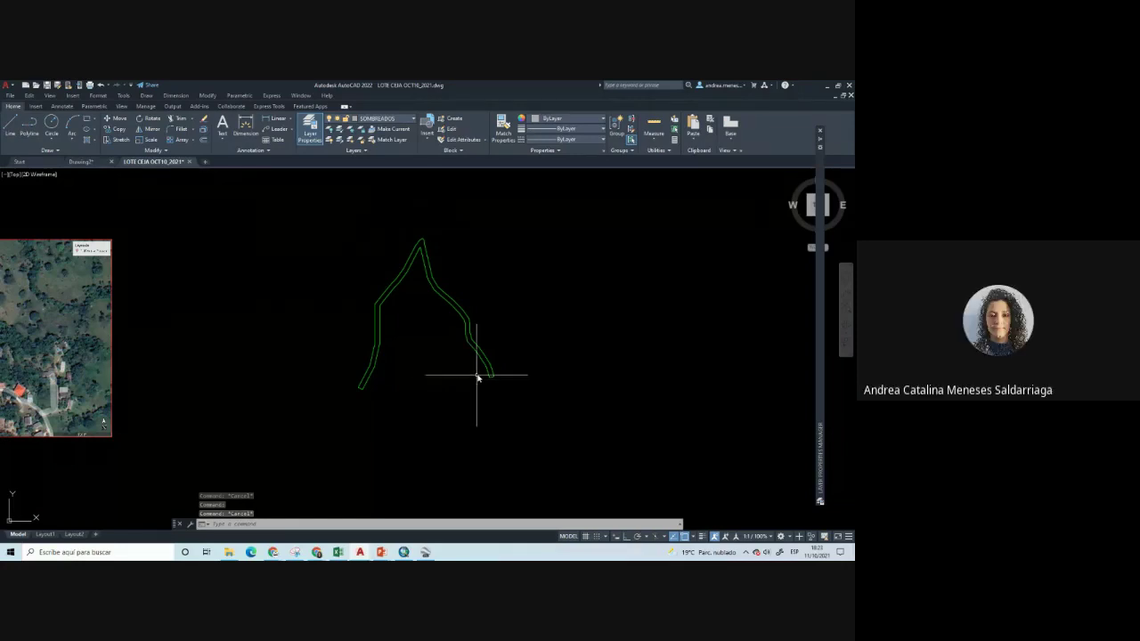
pyautogui.scroll(5, 346, 393)
pyautogui.scroll(2, 346, 392)
pyautogui.click(338, 438)
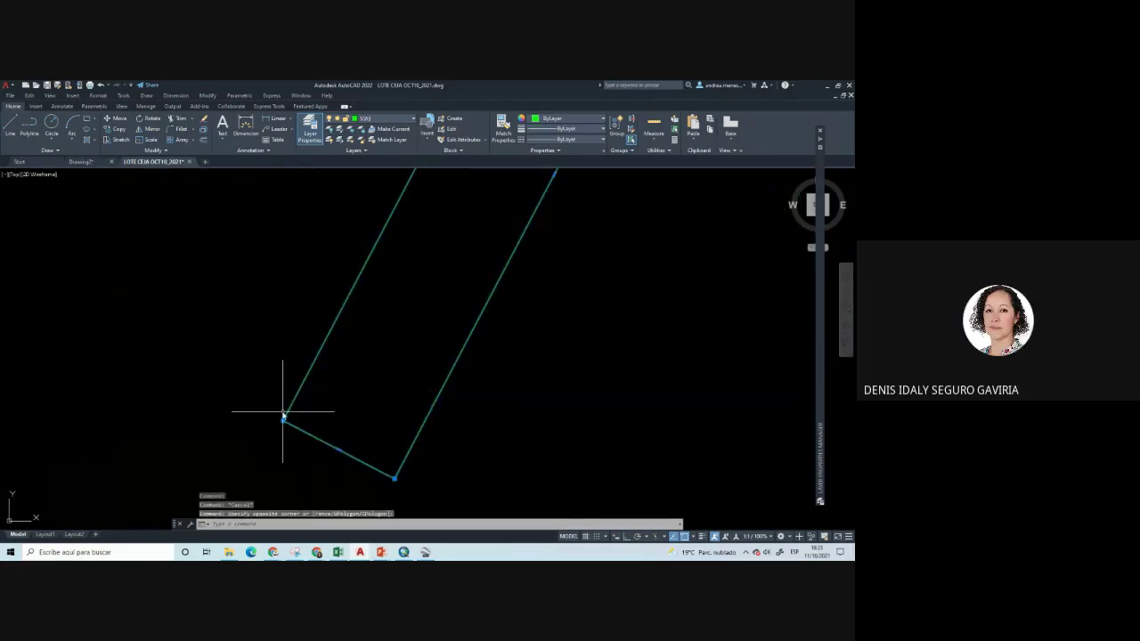
pyautogui.press('Escape')
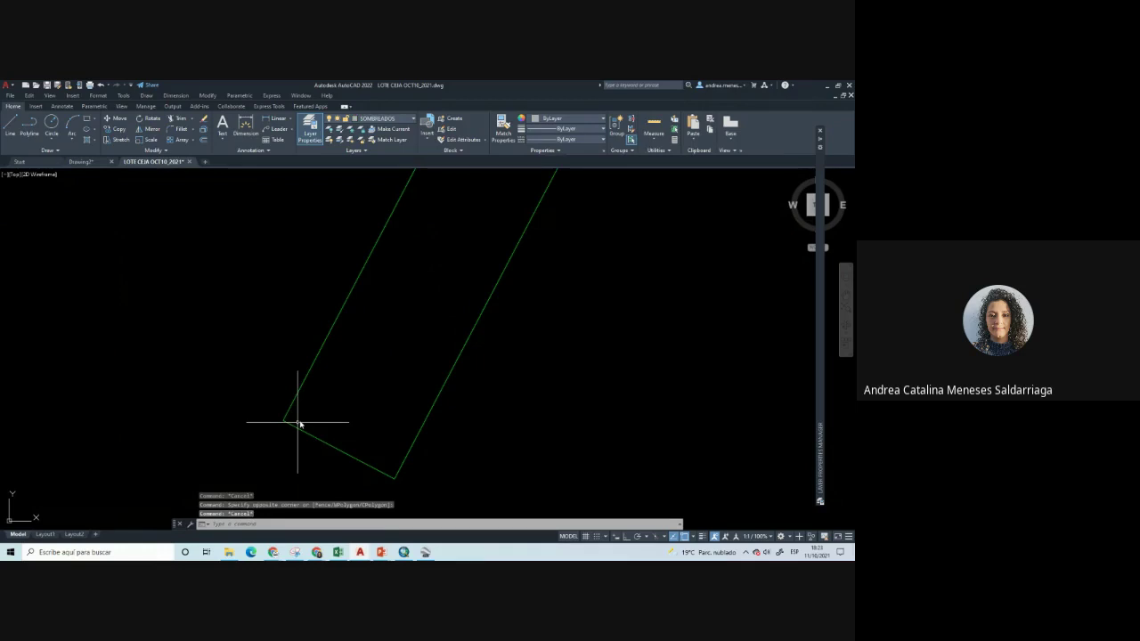
pyautogui.scroll(-5, 399, 406)
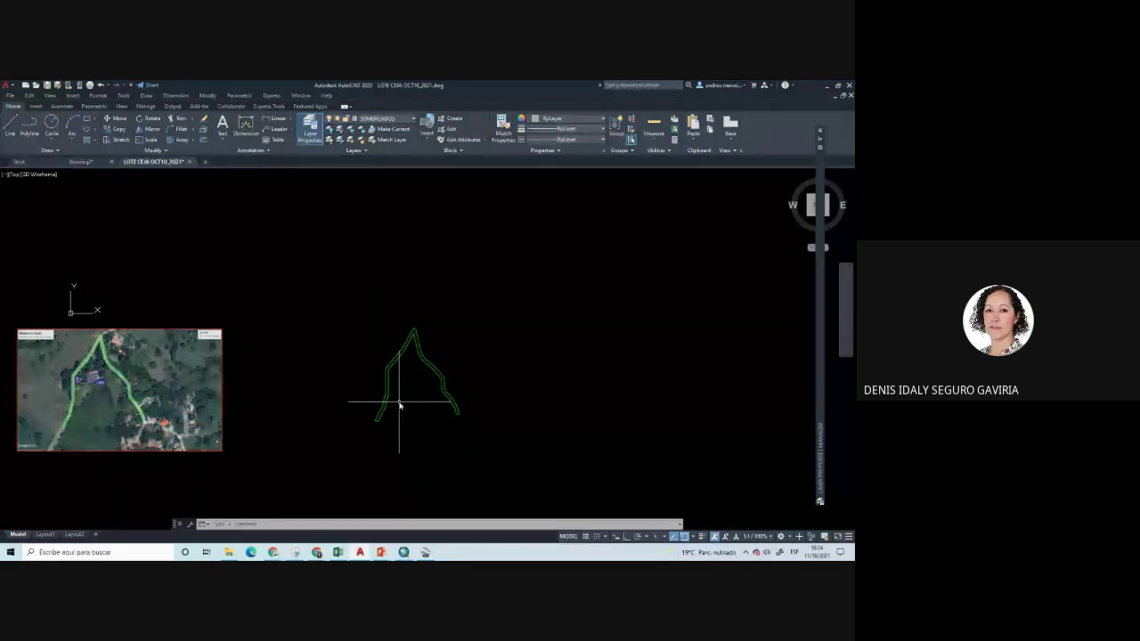
pyautogui.scroll(4, 370, 427)
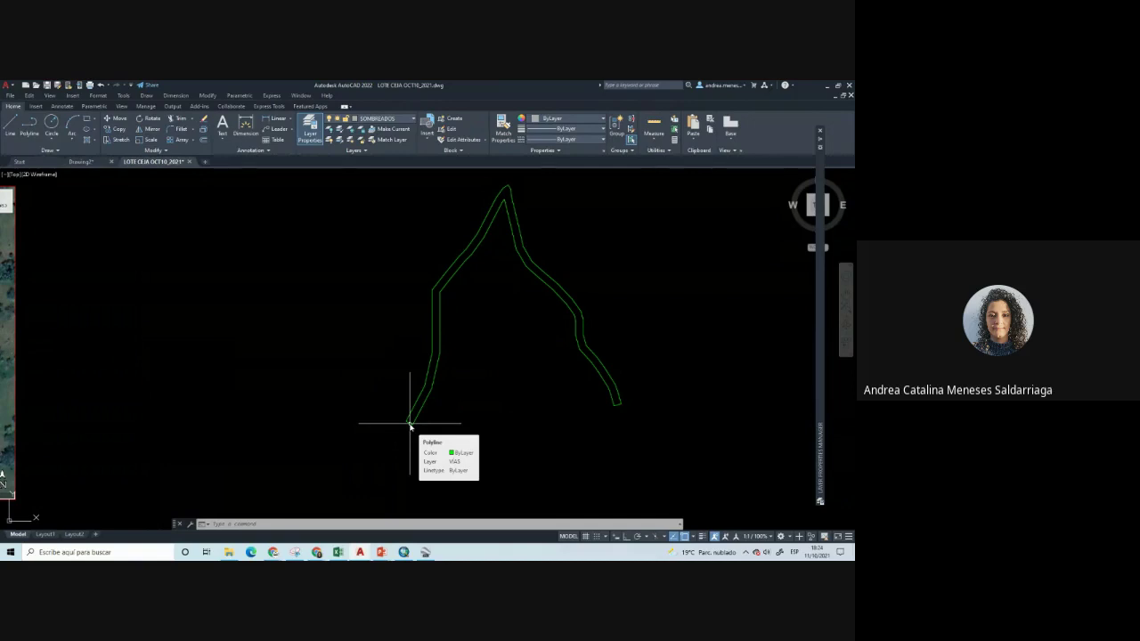
# Inspect the road outline polyline in the Properties palette
pyautogui.click(409, 426)
pyautogui.rightClick(409, 426)
pyautogui.click(440, 398)
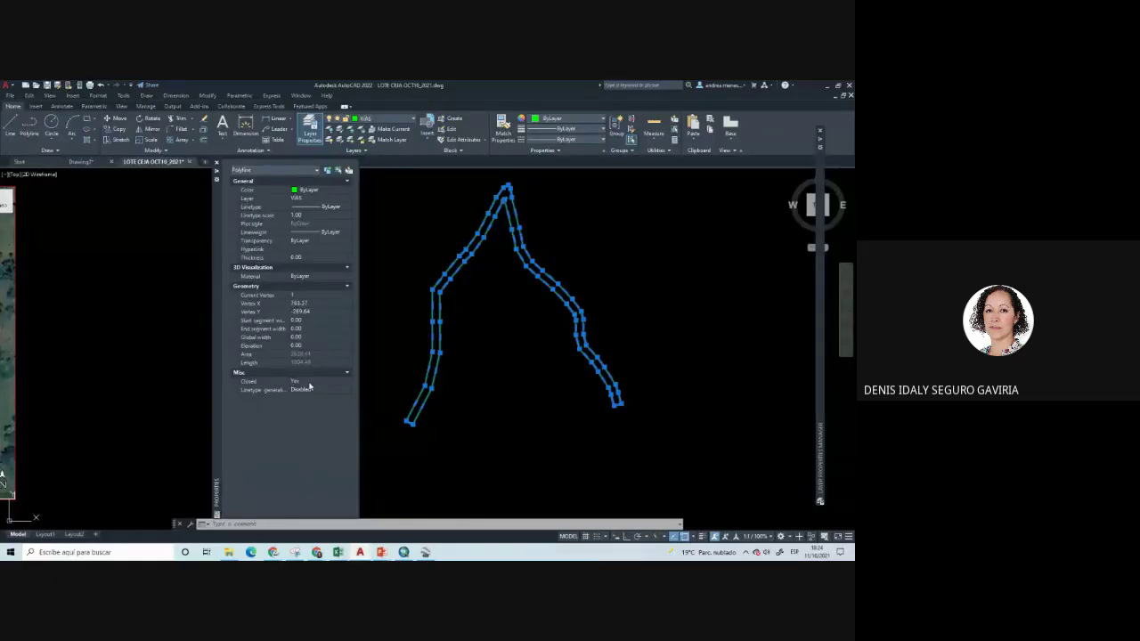
pyautogui.hotkey('ctrl', '1')
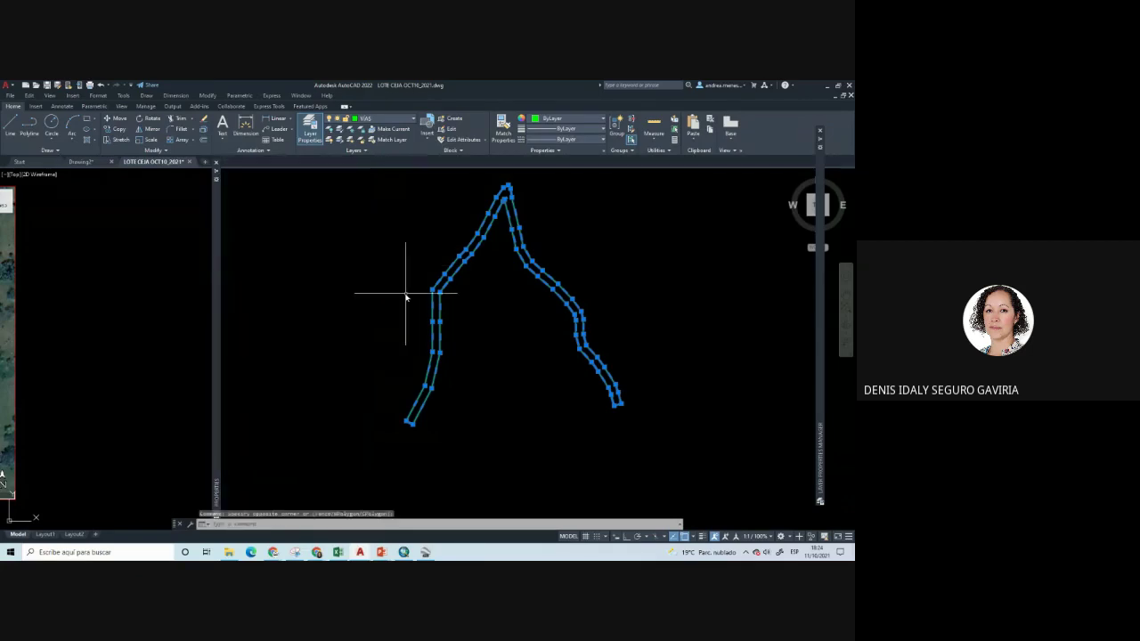
# Select both road polylines and attempt to JOIN them into one
pyautogui.click(405, 296)
pyautogui.press('Escape')
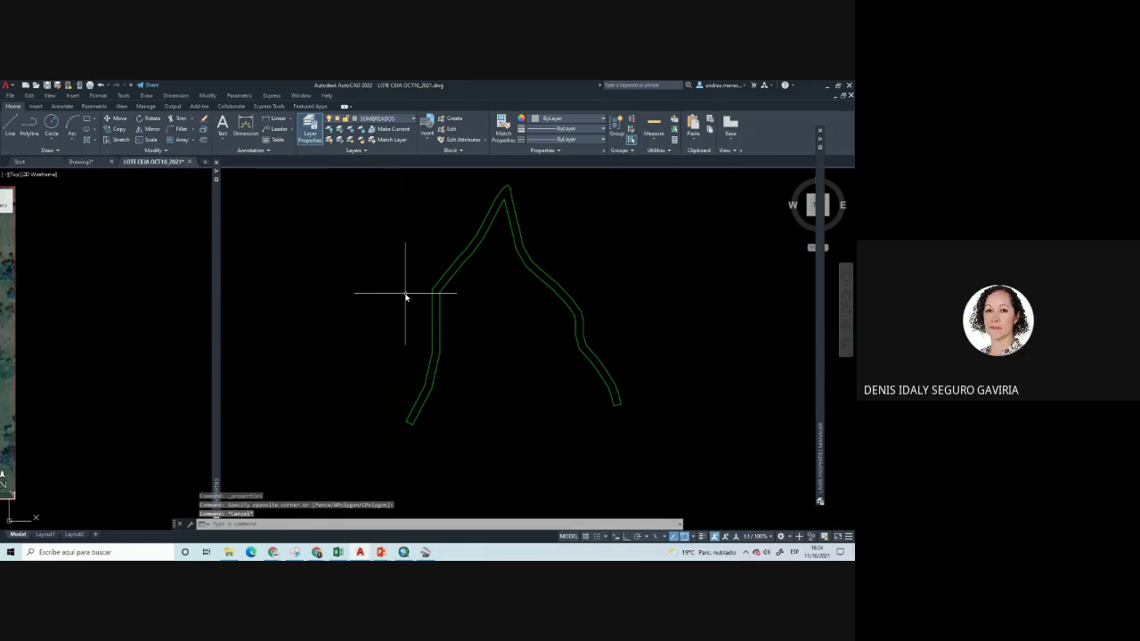
pyautogui.moveTo(405, 296); pyautogui.dragTo(269, 328, button='middle')
pyautogui.press('Escape')
pyautogui.press('Escape')
pyautogui.scroll(-4, 320, 338)
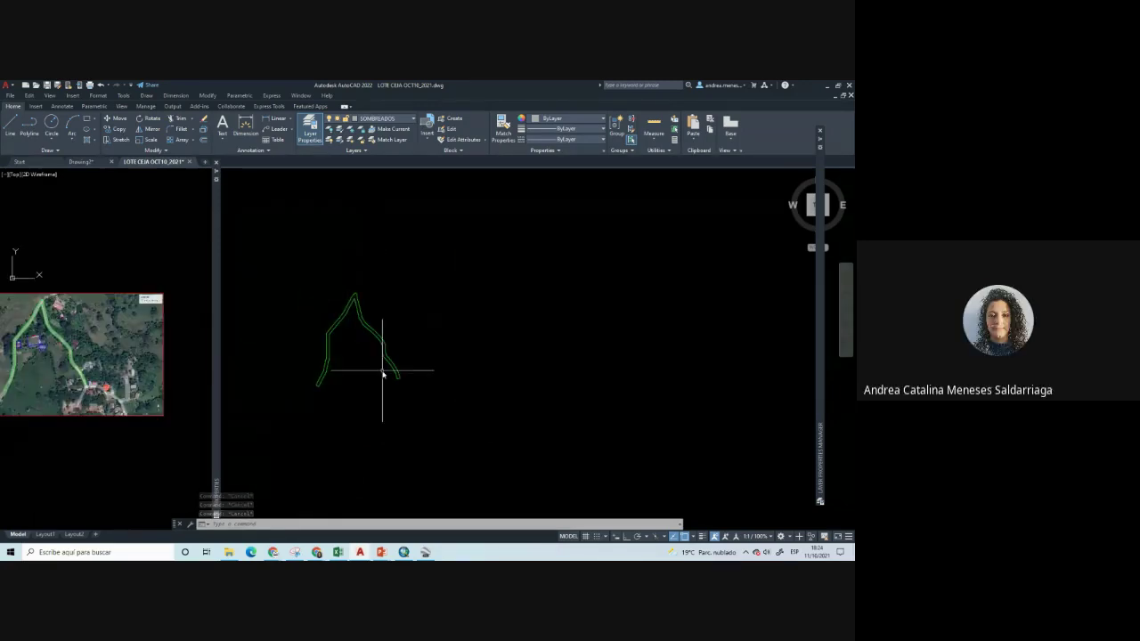
pyautogui.moveTo(381, 371); pyautogui.dragTo(513, 394, button='middle')
pyautogui.click(585, 445)
pyautogui.click(370, 230)
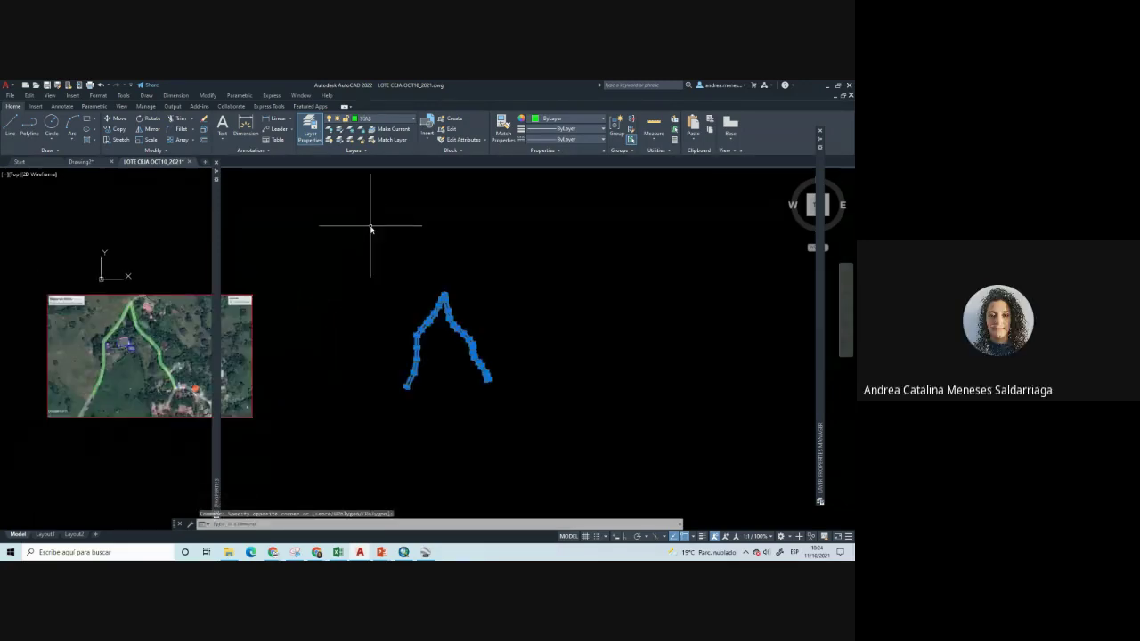
pyautogui.click(514, 436)
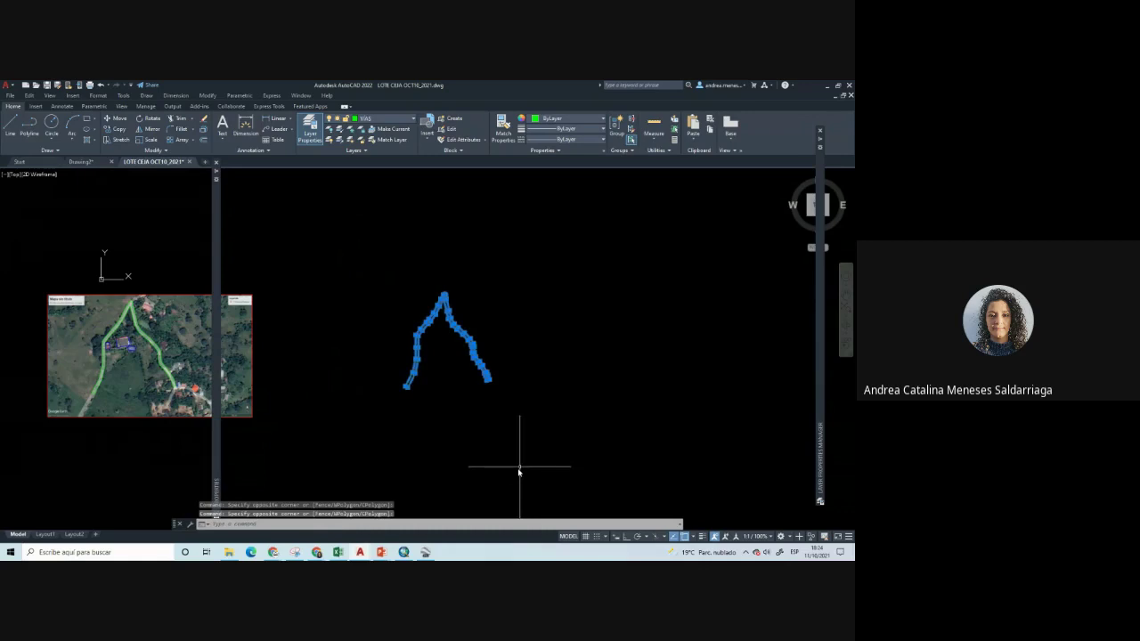
pyautogui.click(363, 262)
pyautogui.click(573, 448)
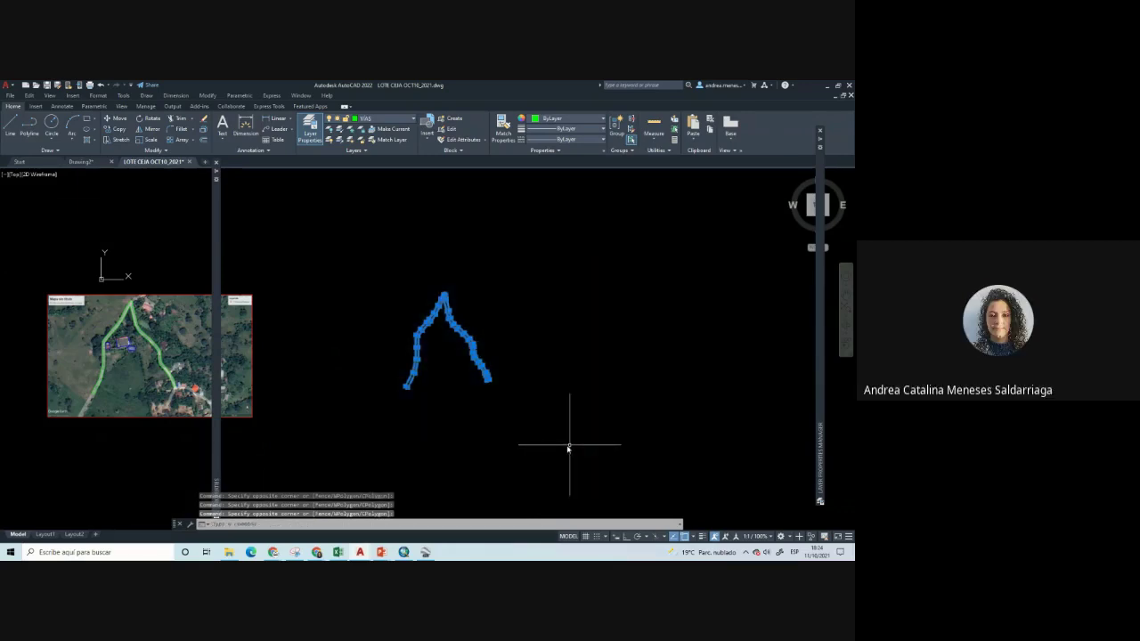
pyautogui.write('j')
pyautogui.press('Return')
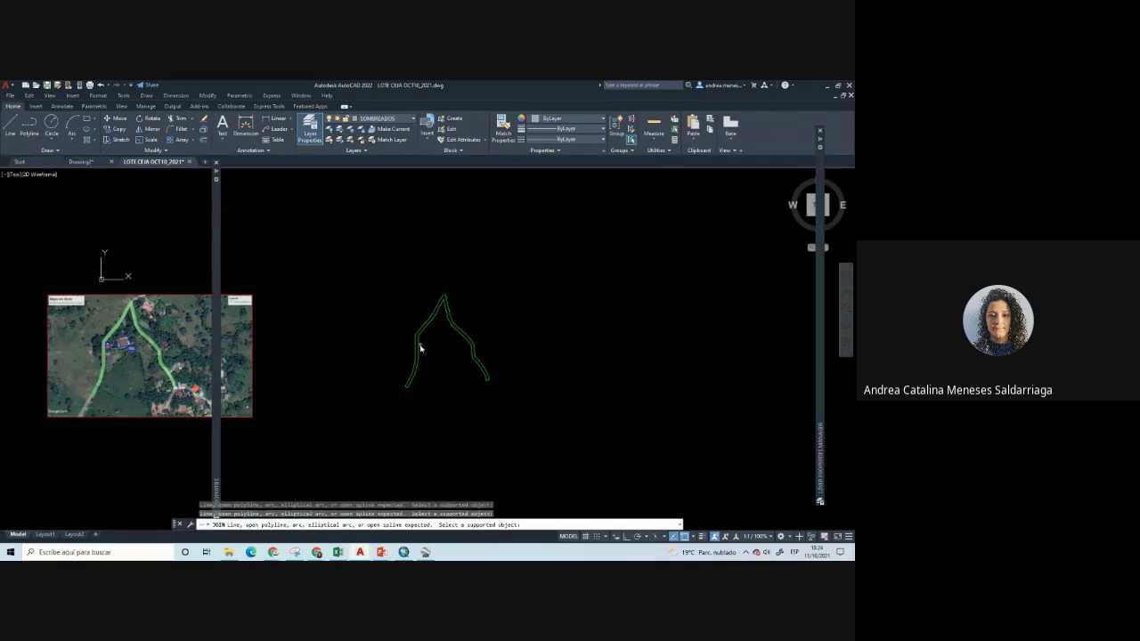
pyautogui.press('Escape')
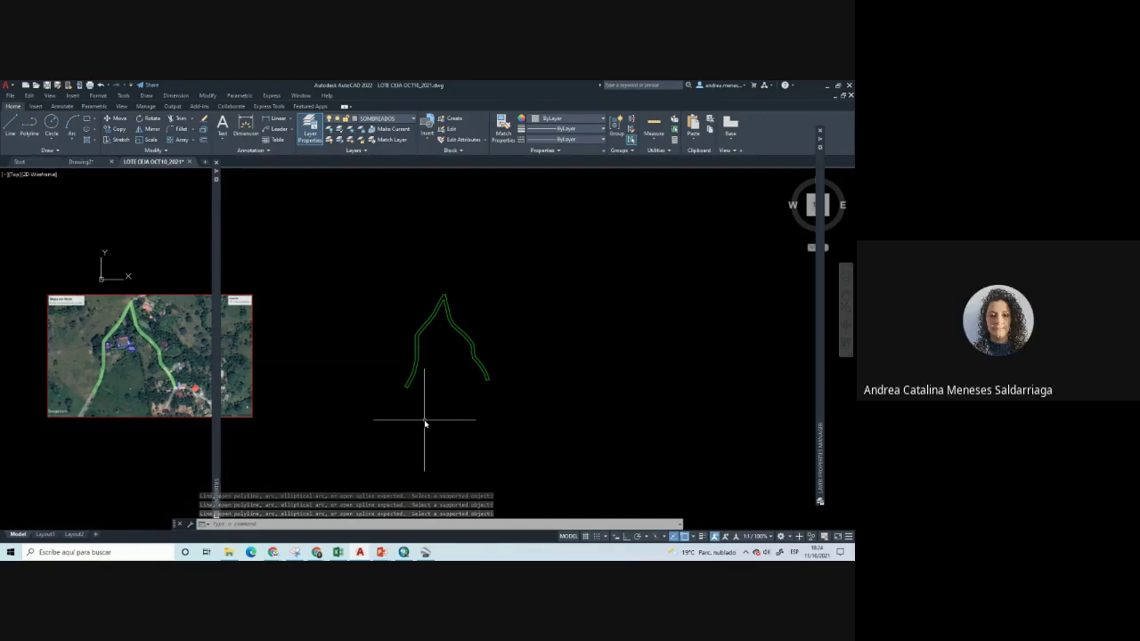
# Select the green road polyline and start the Hatch command
pyautogui.click(416, 349)
pyautogui.scroll(2, 412, 339)
pyautogui.scroll(2, 419, 329)
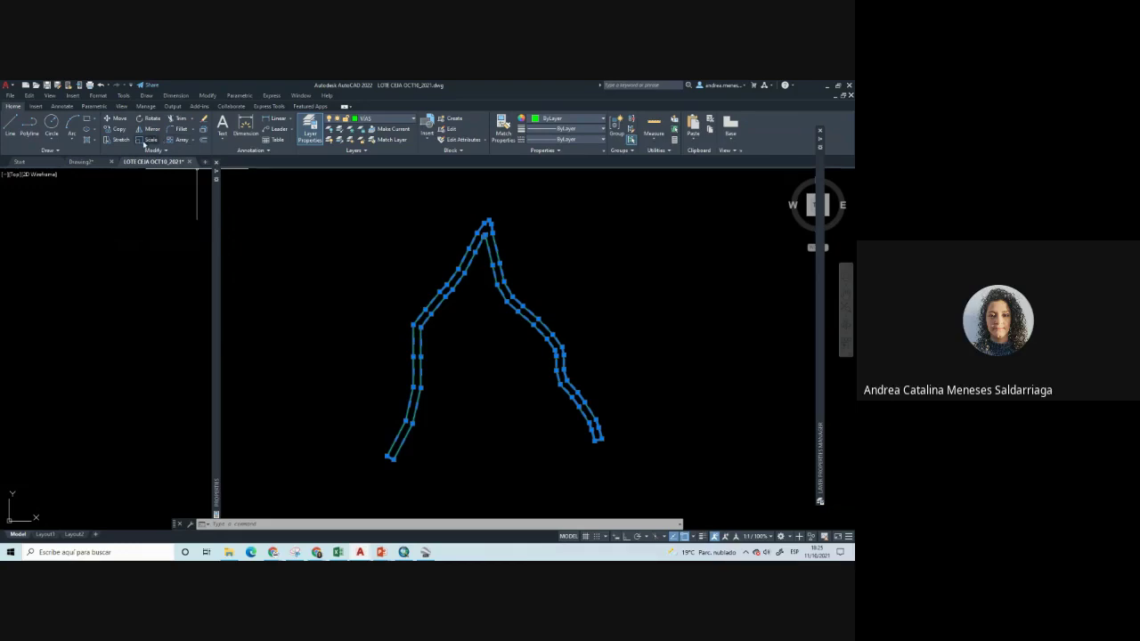
pyautogui.click(86, 140)
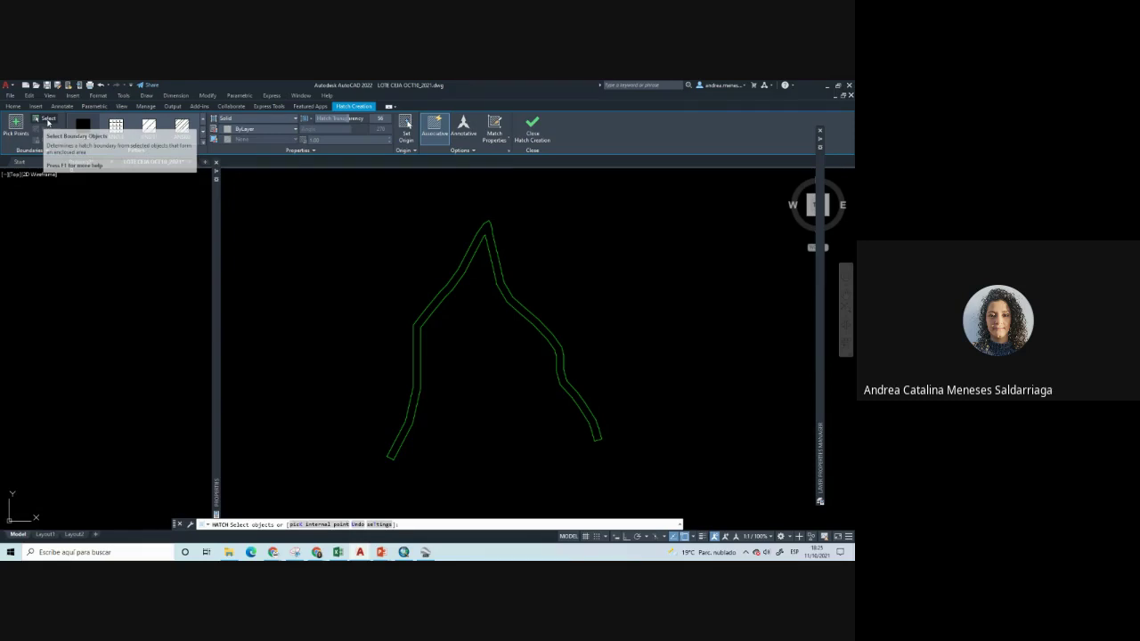
# Pick the road outline as the hatch boundary and try the ANSI32 and AR-CONC patterns
pyautogui.click(48, 123)
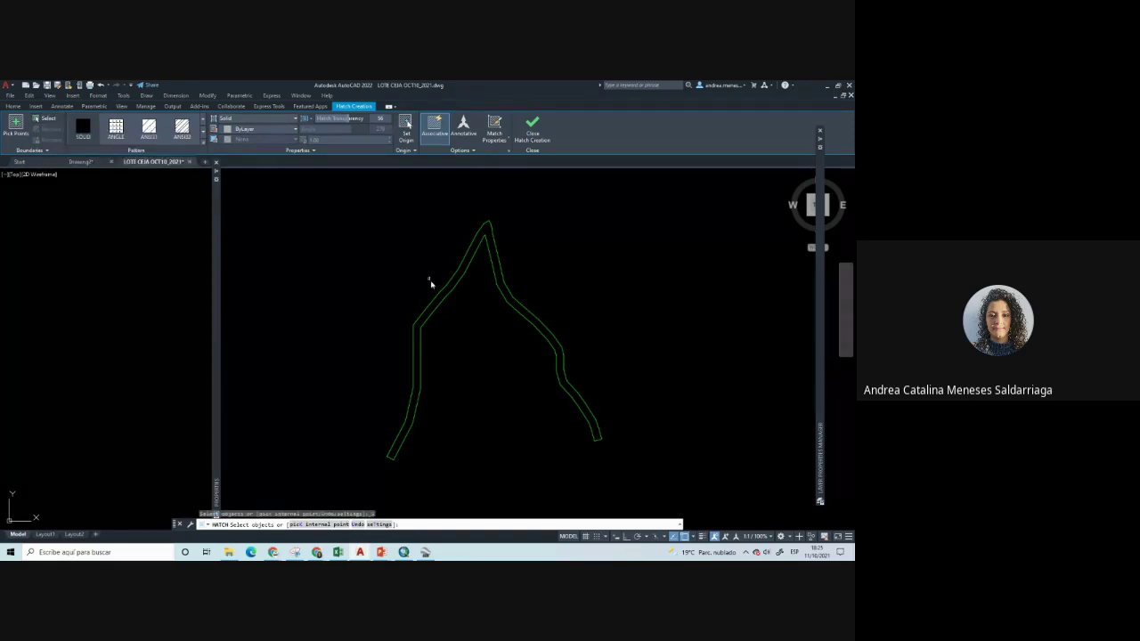
pyautogui.click(431, 284)
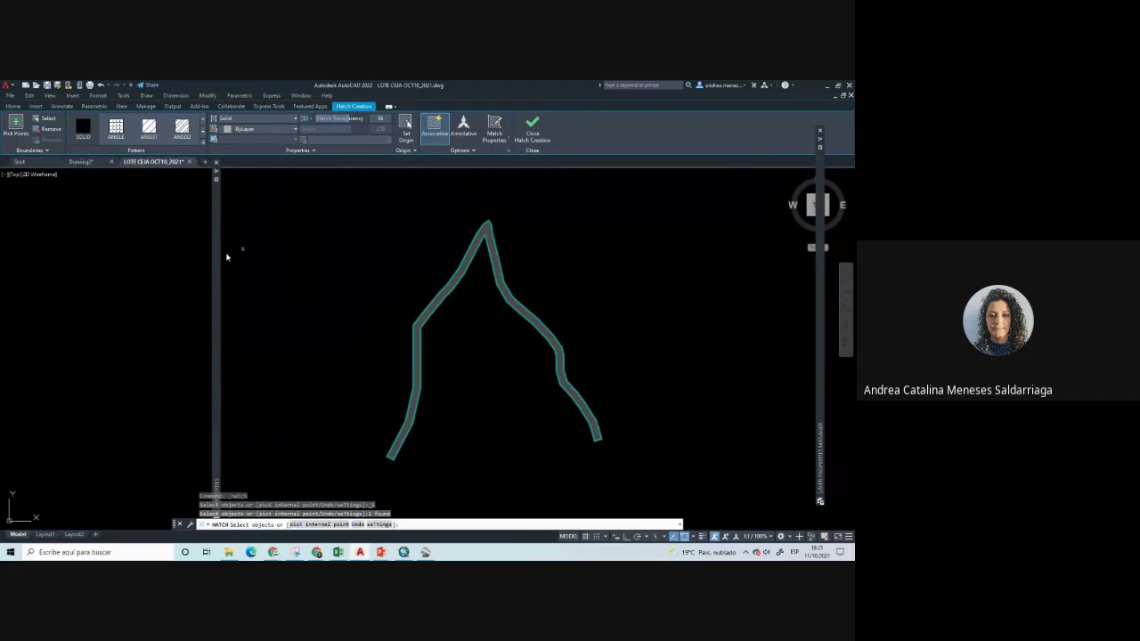
pyautogui.click(182, 128)
pyautogui.click(203, 142)
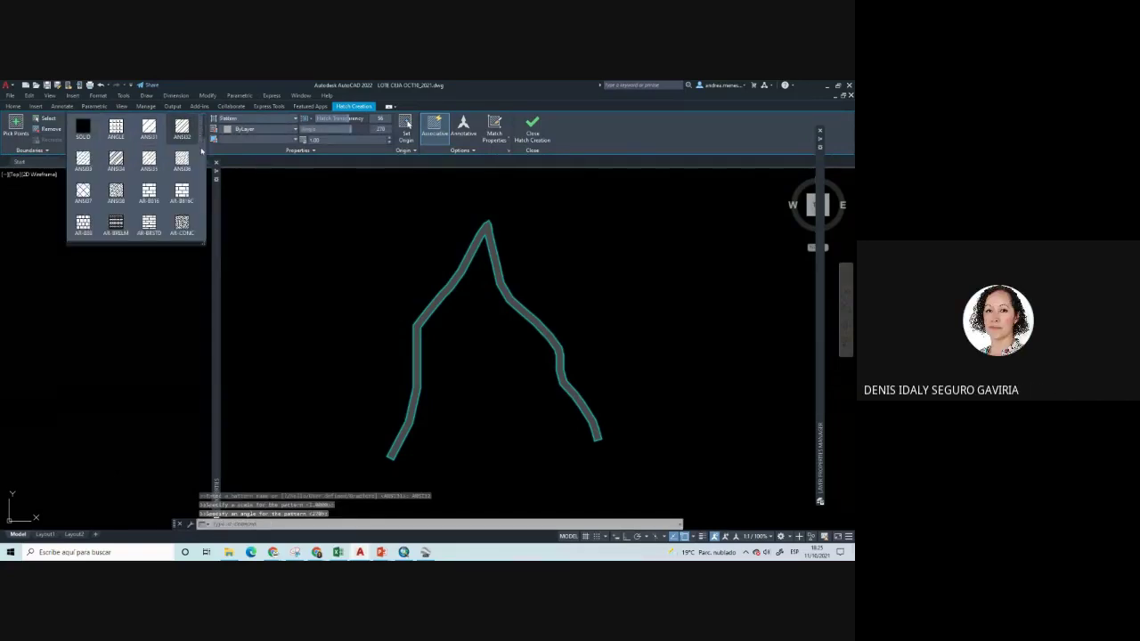
pyautogui.click(182, 223)
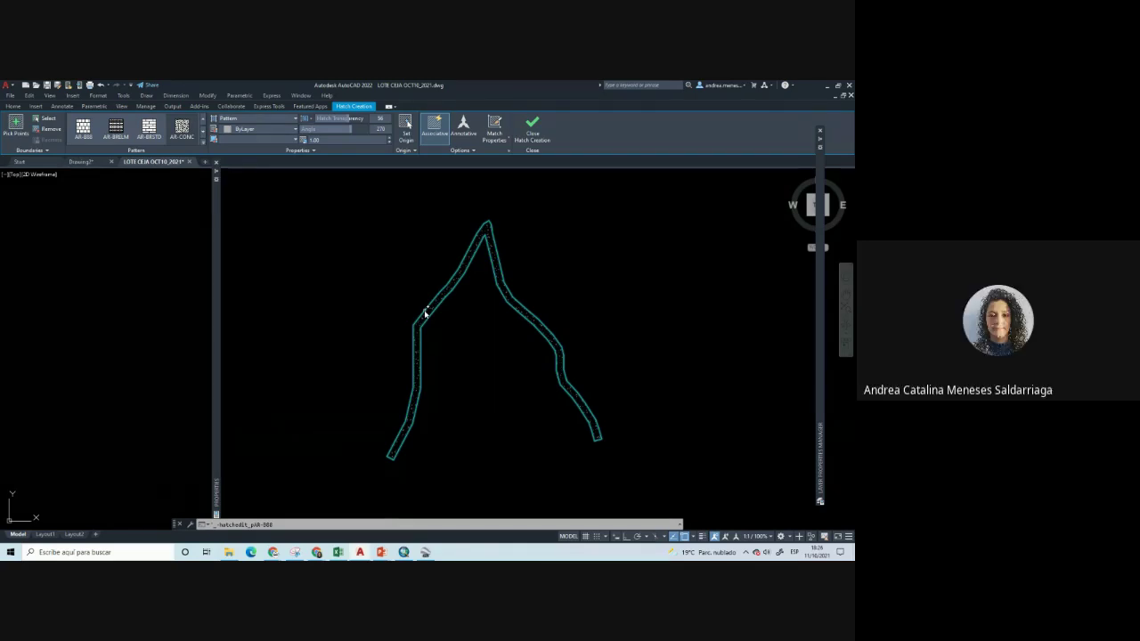
pyautogui.click(202, 140)
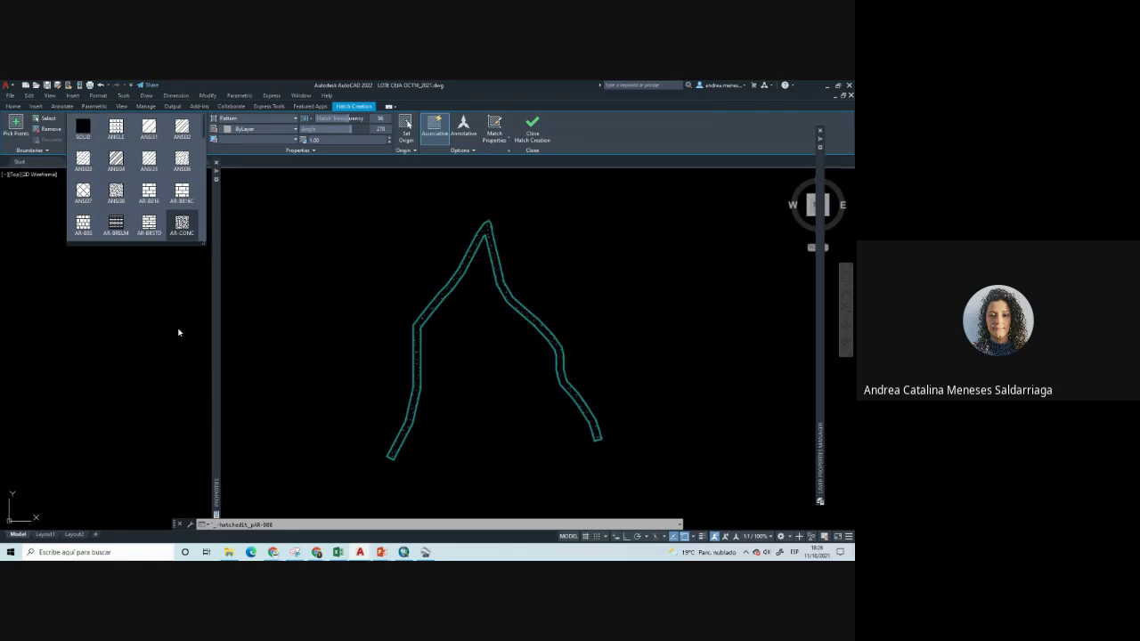
pyautogui.click(181, 224)
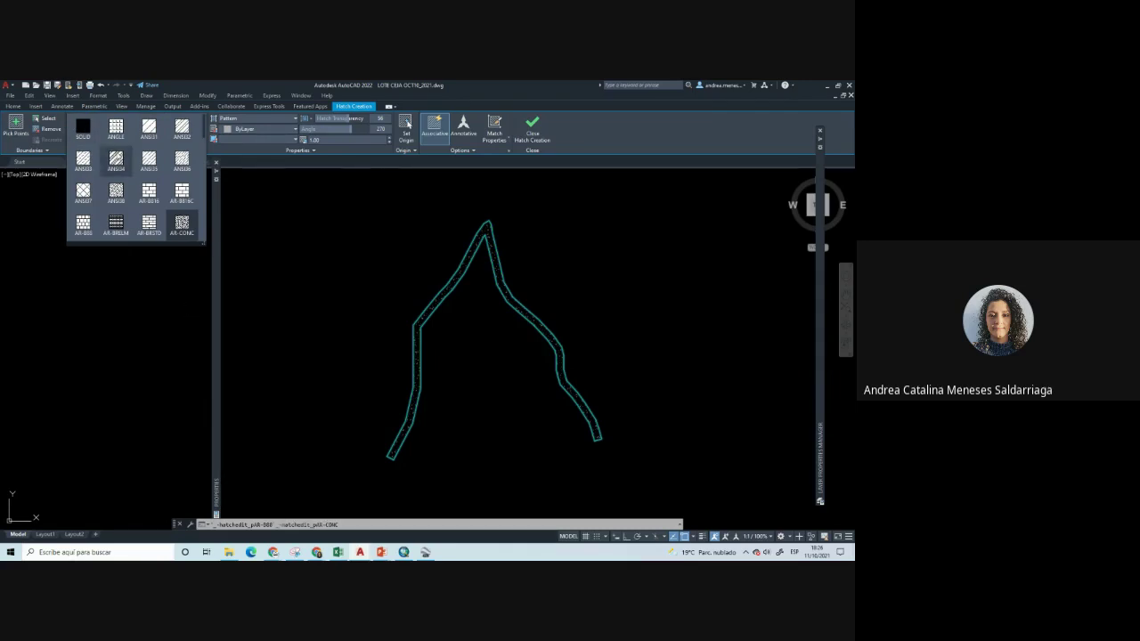
# Switch the hatch to SOLID with transparency 48 and close hatch creation
pyautogui.click(83, 129)
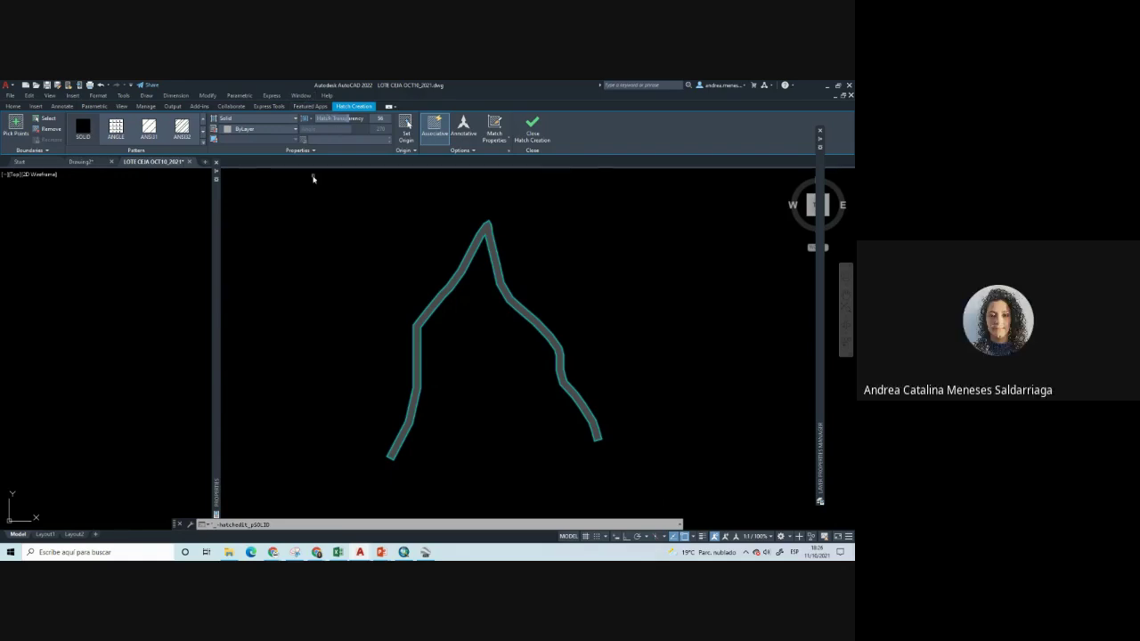
pyautogui.moveTo(343, 118); pyautogui.dragTo(316, 119)
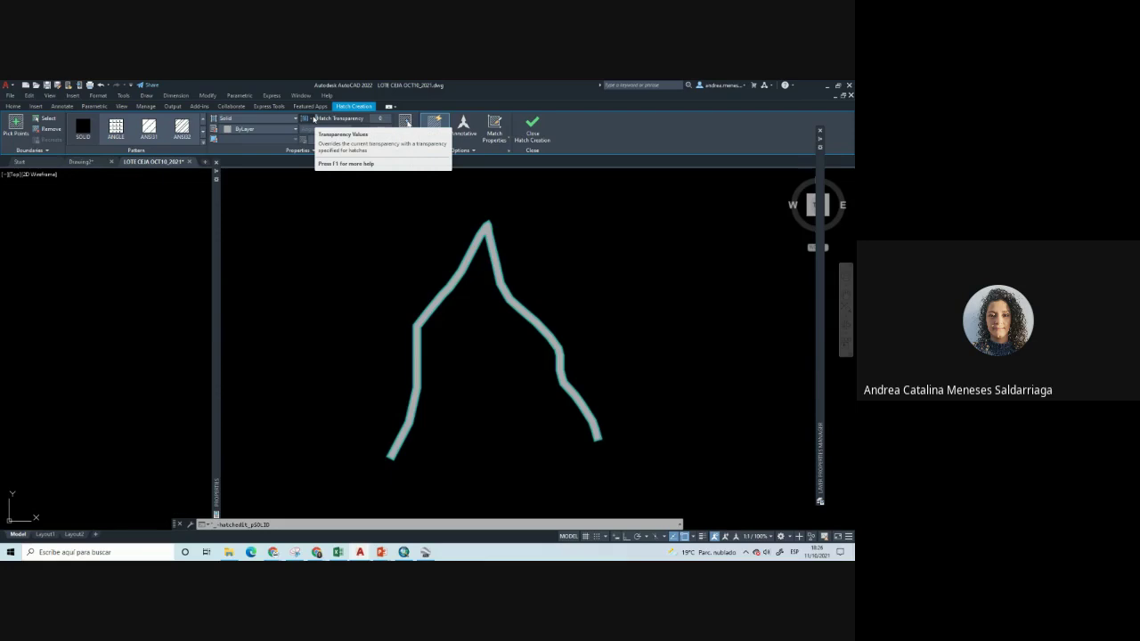
pyautogui.moveTo(314, 119); pyautogui.dragTo(353, 123)
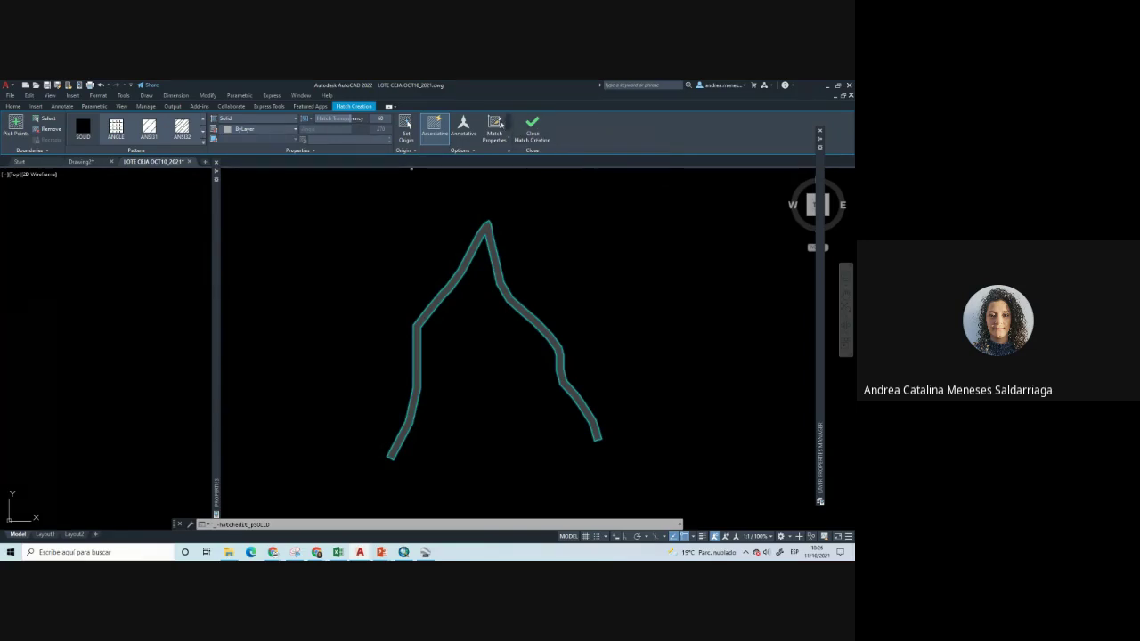
pyautogui.click(533, 128)
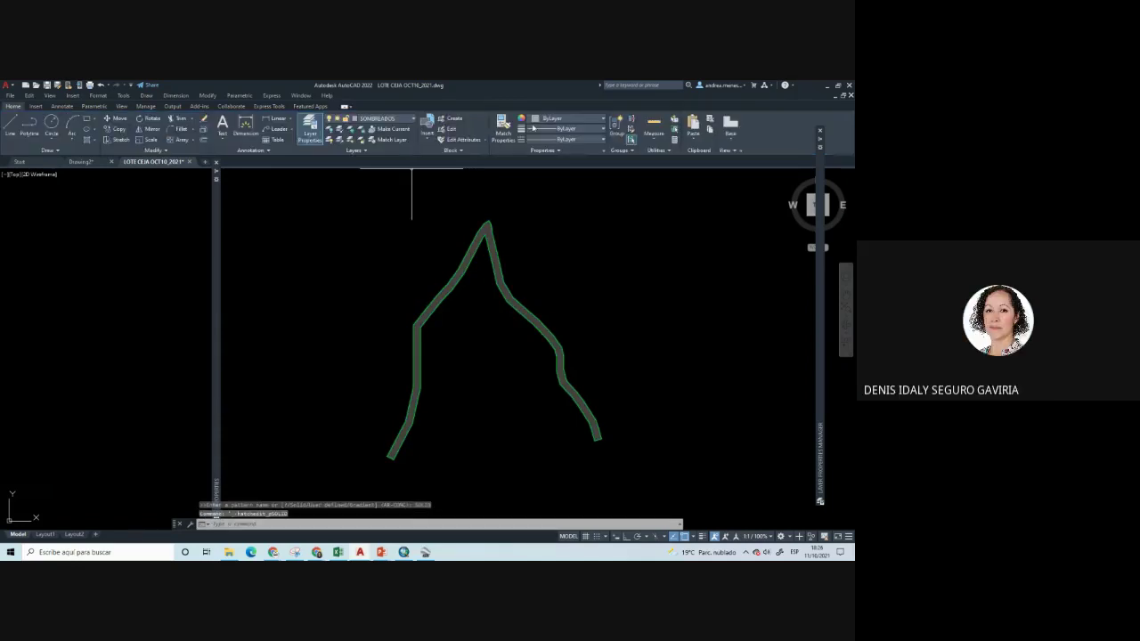
# Select the new road hatch and review the drawing's layer list
pyautogui.click(446, 293)
pyautogui.click(446, 294)
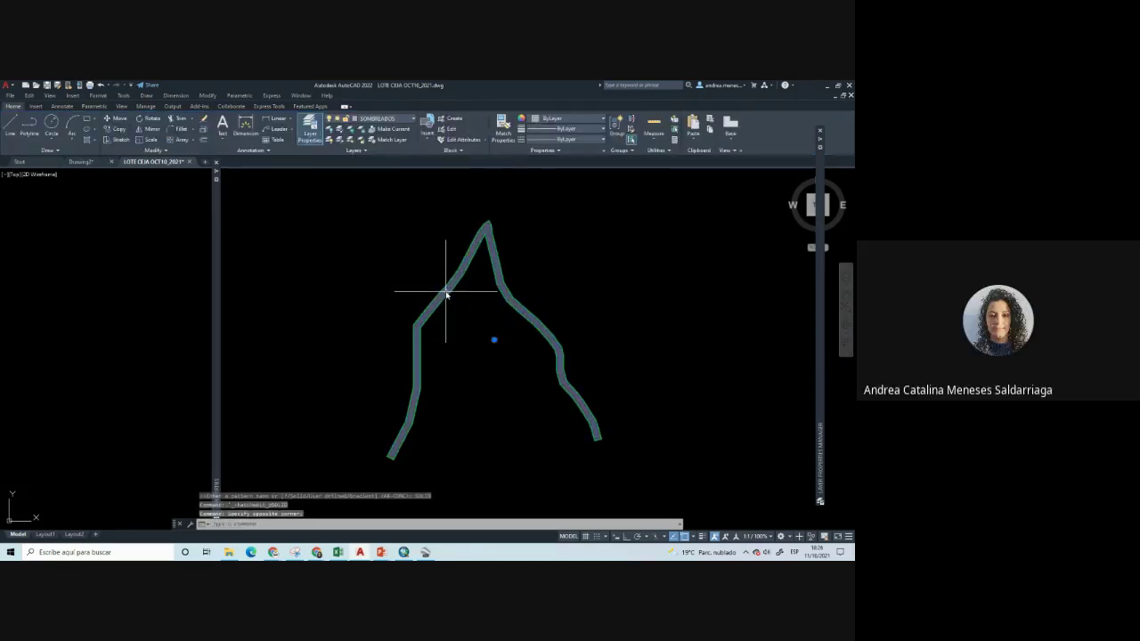
pyautogui.scroll(-2, 446, 294)
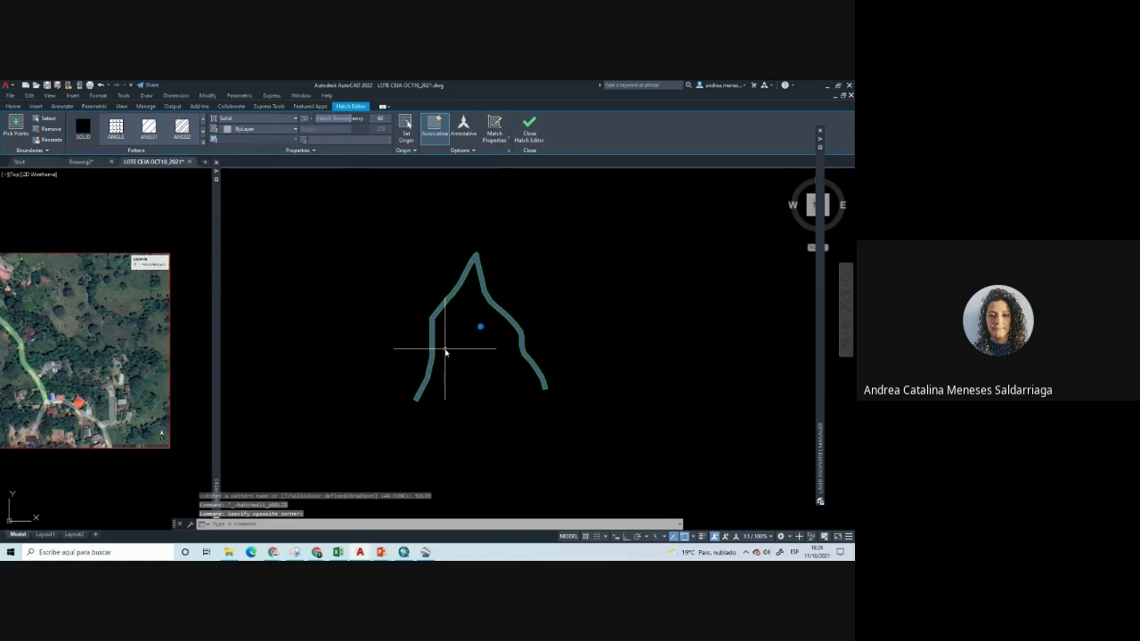
pyautogui.scroll(4, 445, 350)
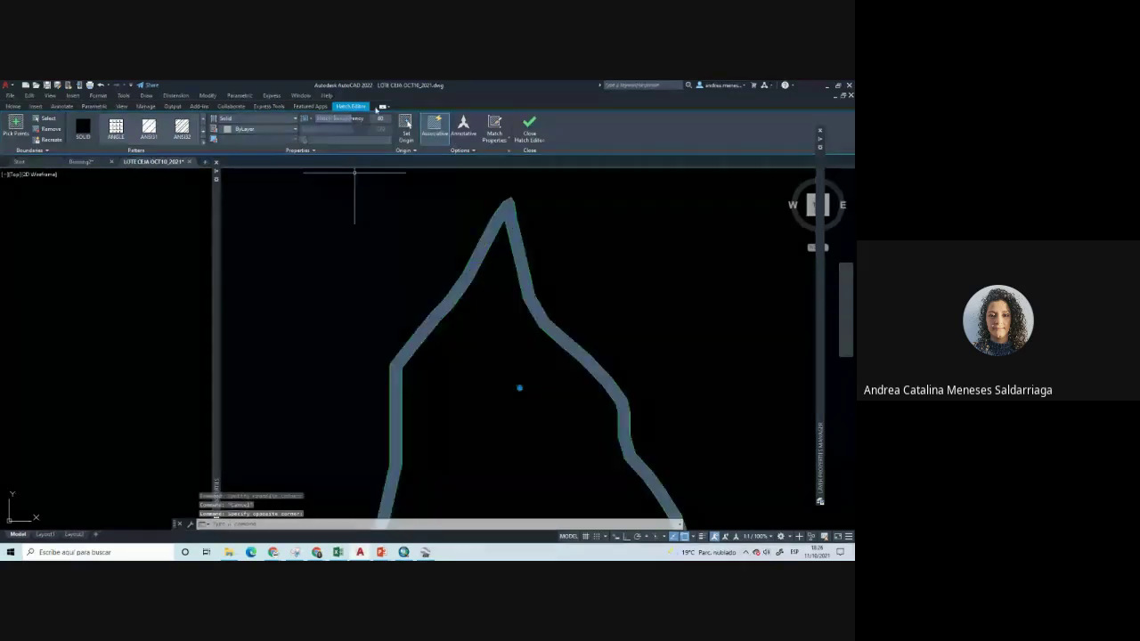
pyautogui.click(374, 118)
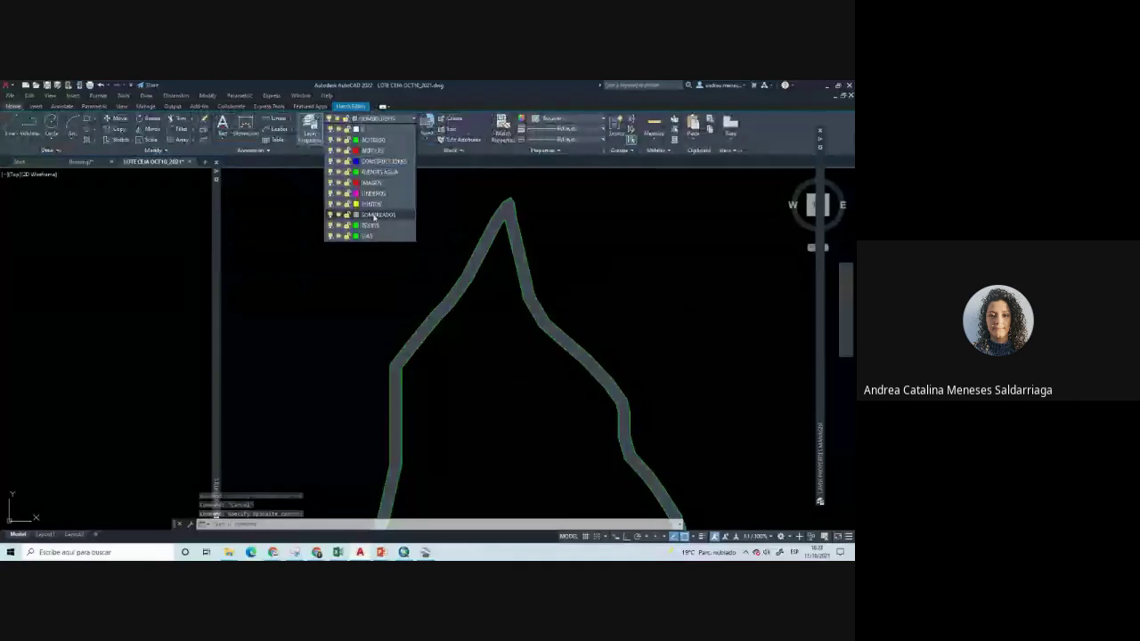
pyautogui.scroll(-5, 463, 268)
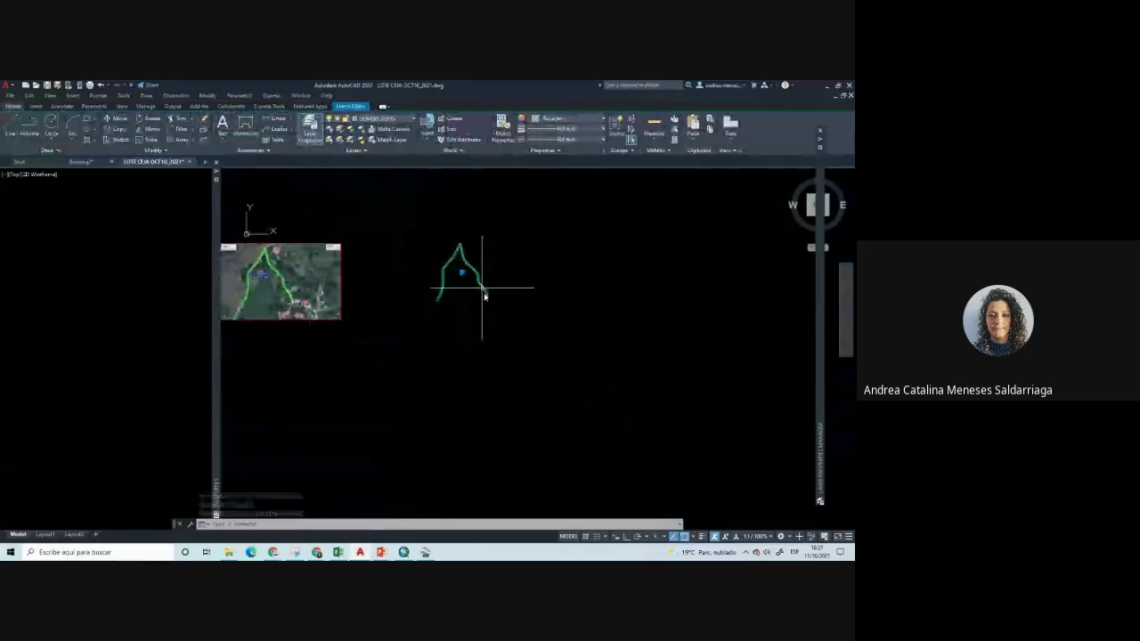
# Exit the Hatch Editor and pan back over the satellite image
pyautogui.press('Escape')
pyautogui.scroll(4, 484, 296)
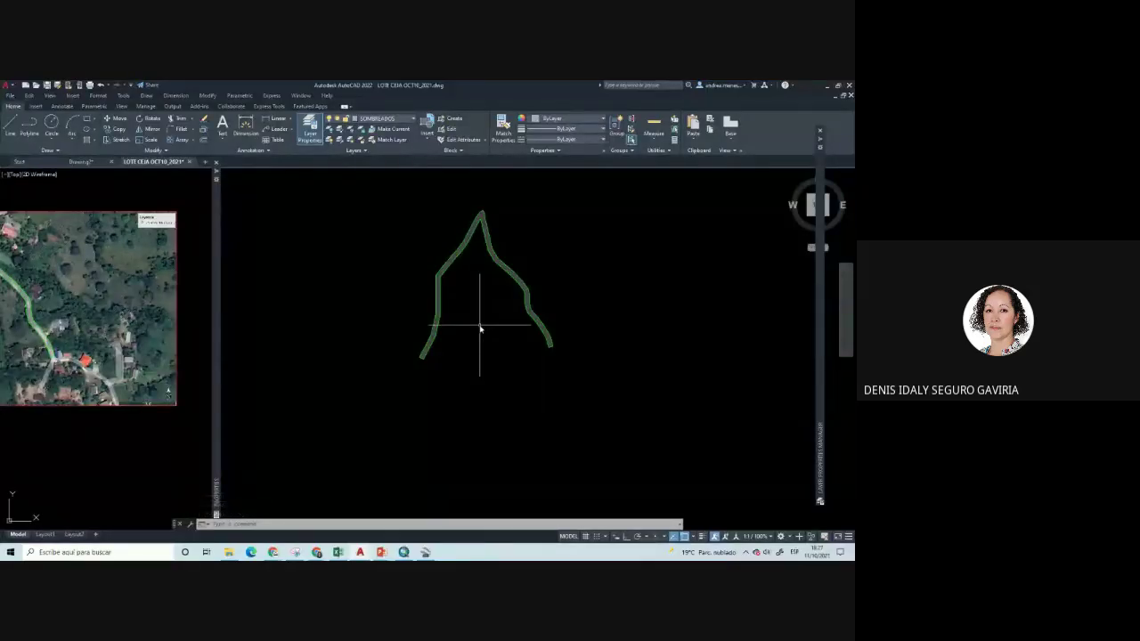
pyautogui.moveTo(289, 298); pyautogui.dragTo(450, 293, button='middle')
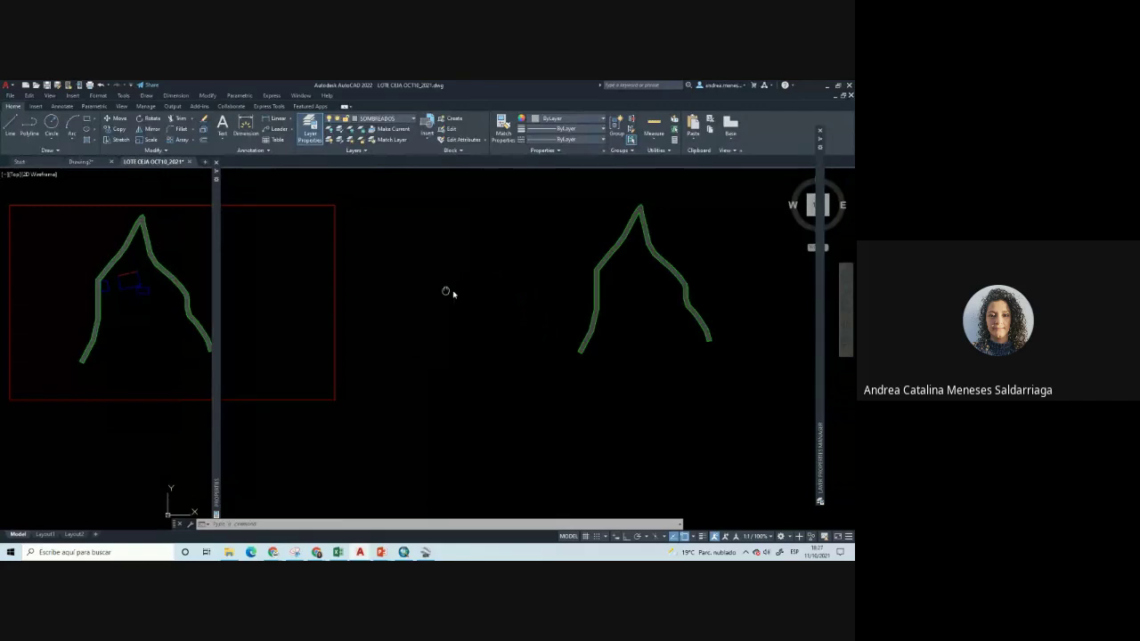
pyautogui.scroll(5, 346, 339)
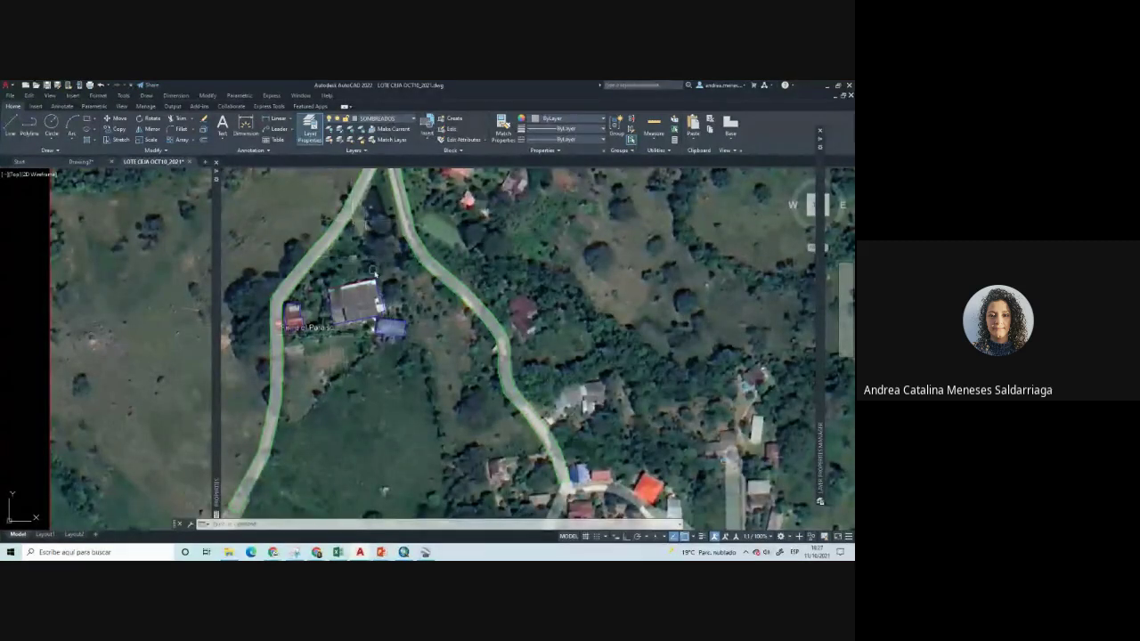
# Zoom in on the Finca el Paraiso house and open the Text options
pyautogui.moveTo(372, 269); pyautogui.dragTo(382, 285, button='middle')
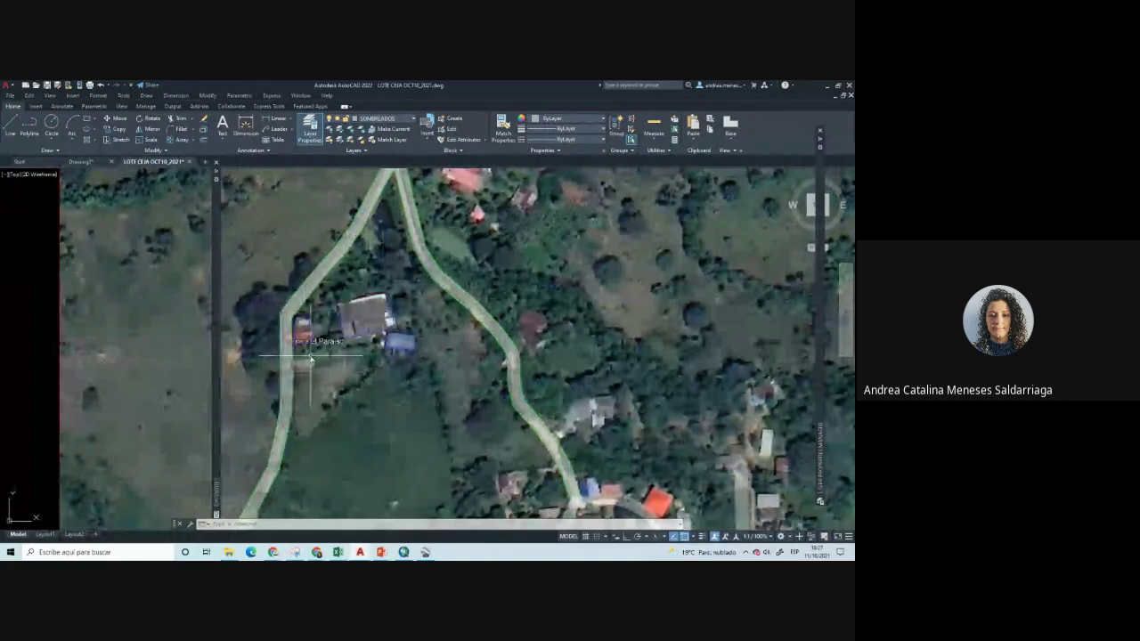
pyautogui.scroll(2, 311, 358)
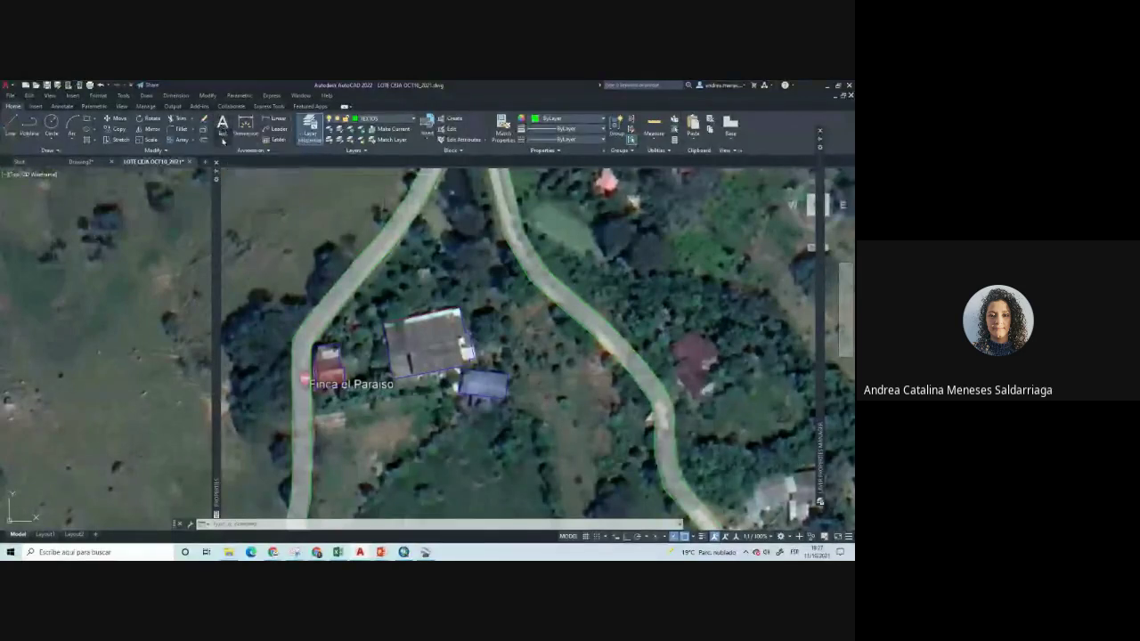
pyautogui.click(223, 138)
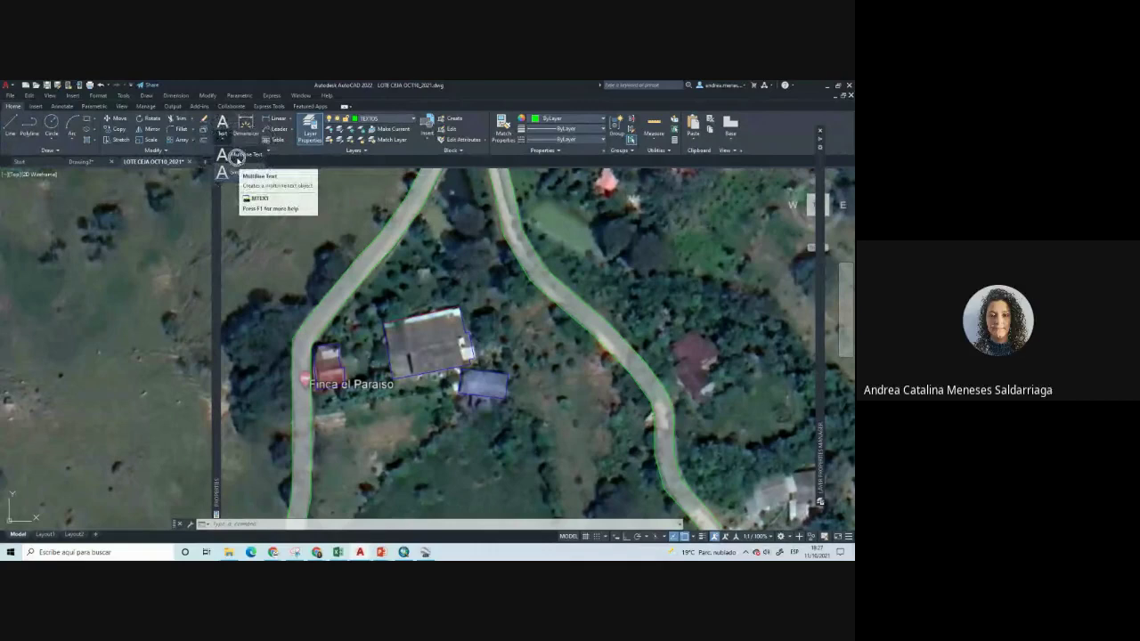
# Create a multiline text box below the house reading 'Finca el Paraiso'
pyautogui.click(236, 158)
pyautogui.click(347, 408)
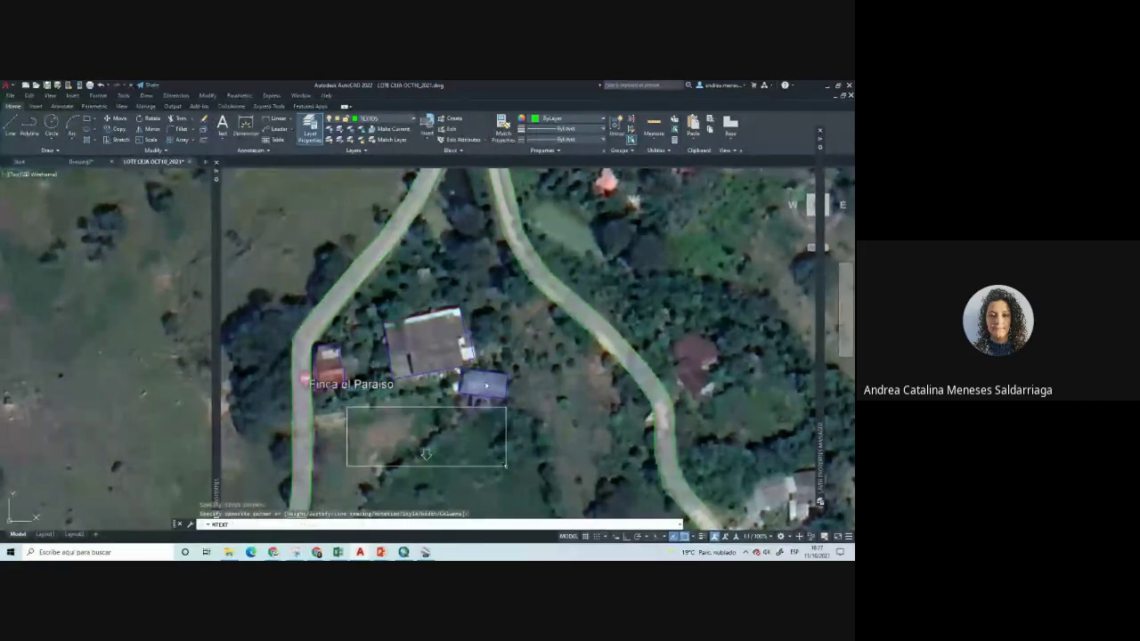
pyautogui.click(506, 465)
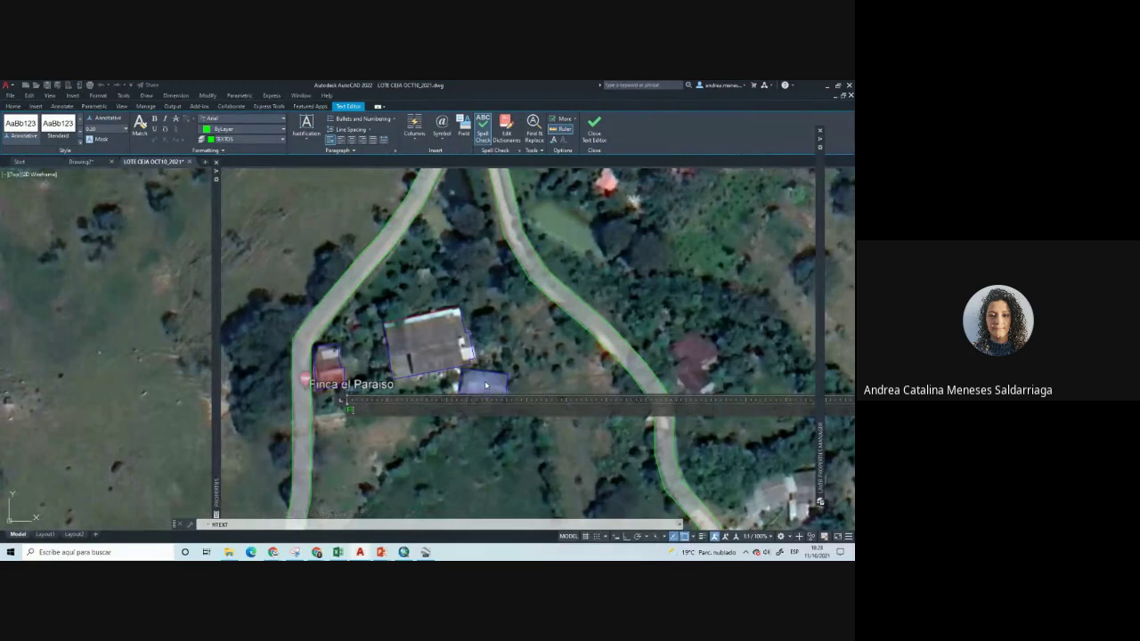
pyautogui.write('Finca el Paraiso')
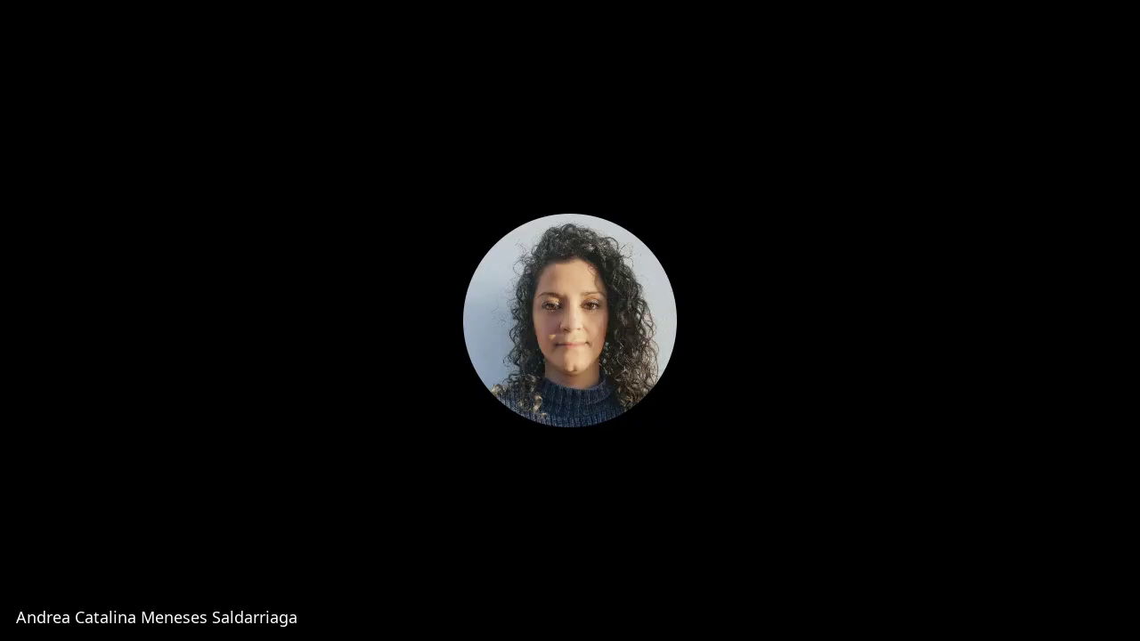
pyautogui.press('BackSpace')
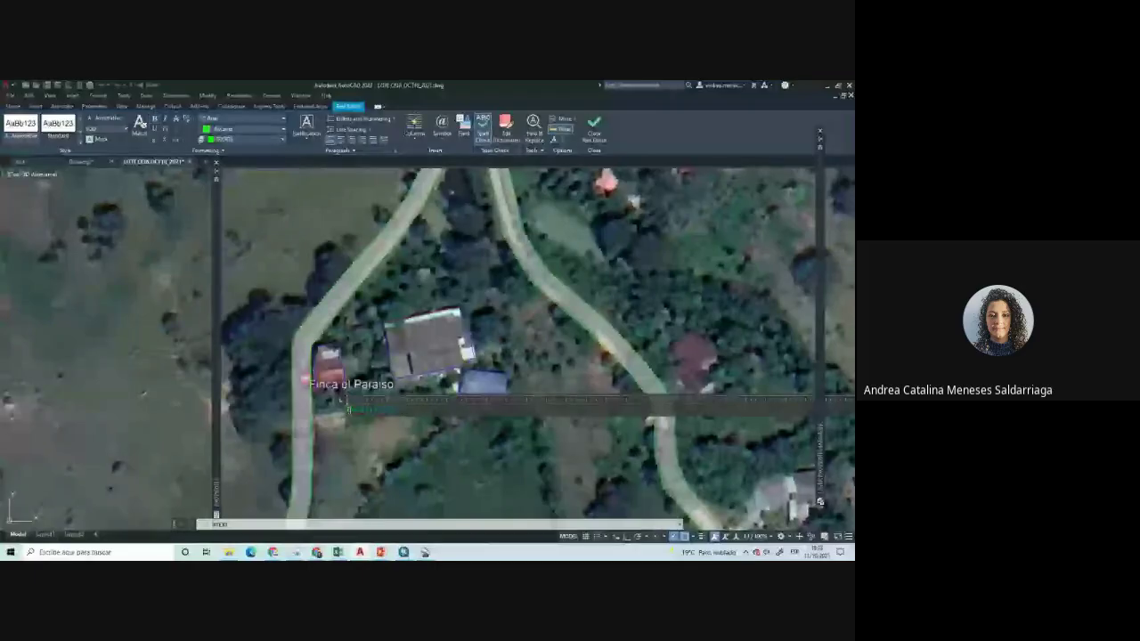
pyautogui.hotkey('ctrl', 'z')
# Increase the label's text height and close the text editor
pyautogui.moveTo(407, 411); pyautogui.dragTo(345, 409)
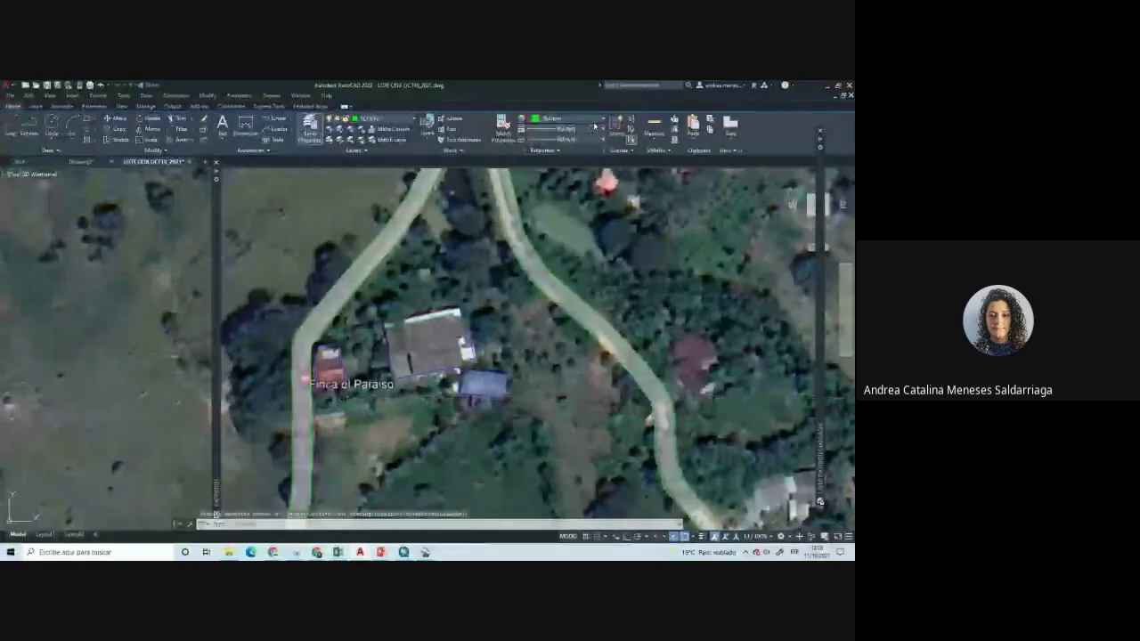
pyautogui.scroll(3, 347, 410)
pyautogui.scroll(3, 347, 409)
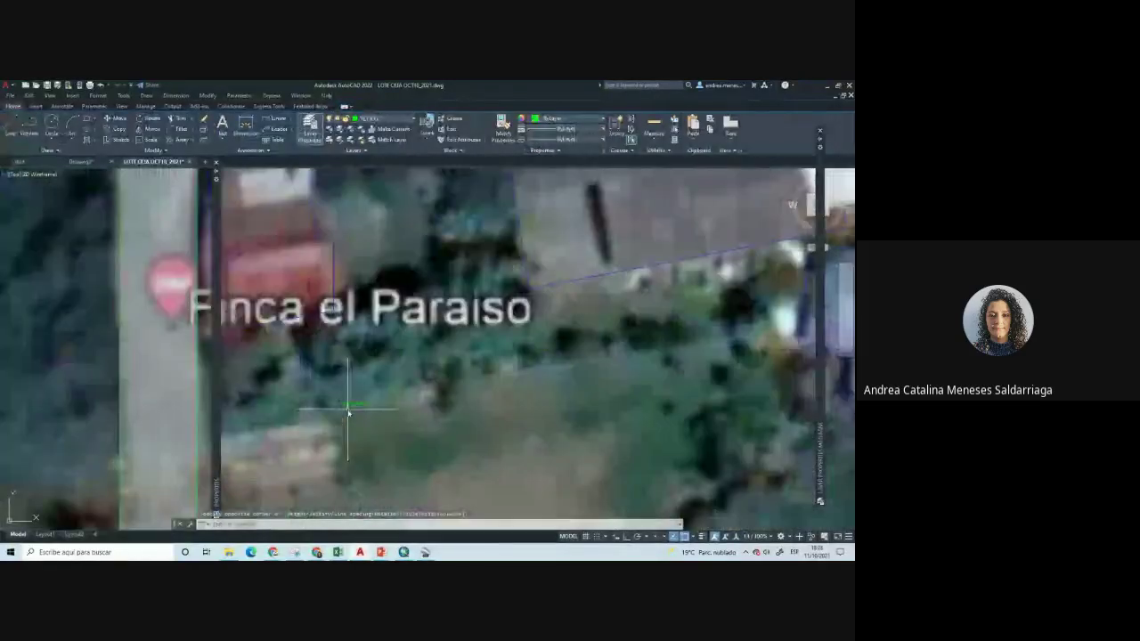
pyautogui.click(357, 426)
pyautogui.scroll(2, 407, 433)
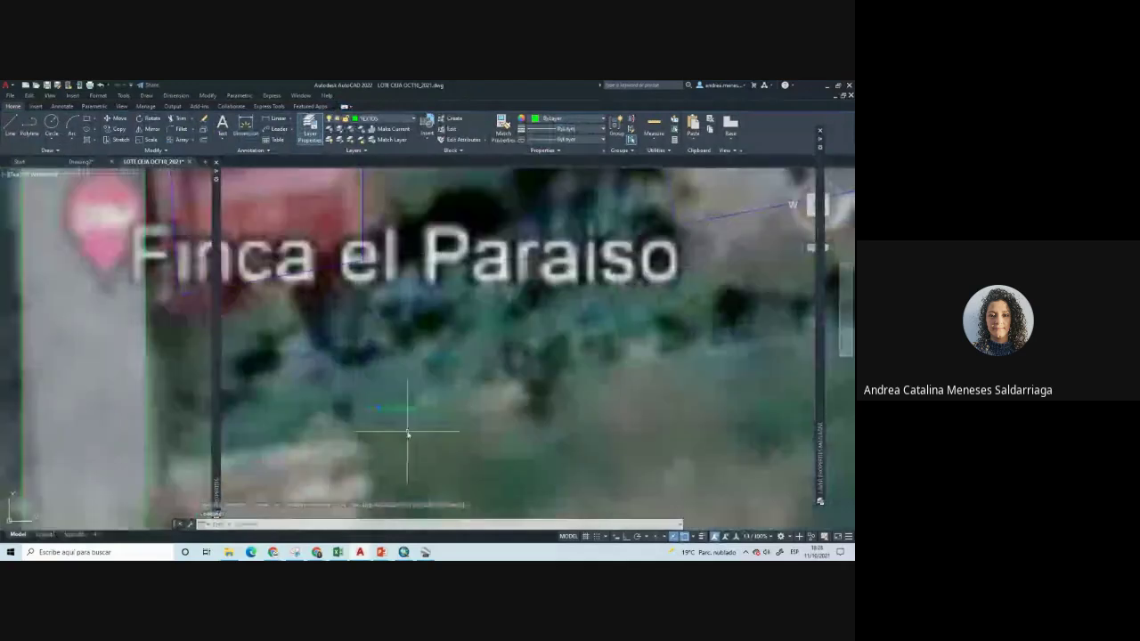
pyautogui.doubleClick(410, 412)
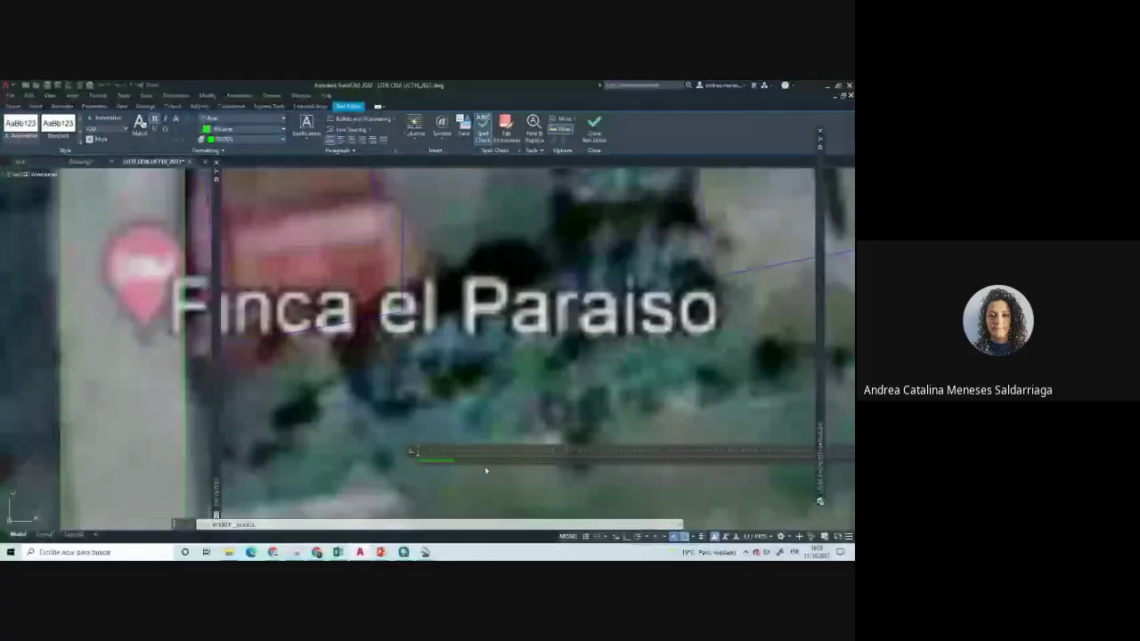
pyautogui.press('Delete')
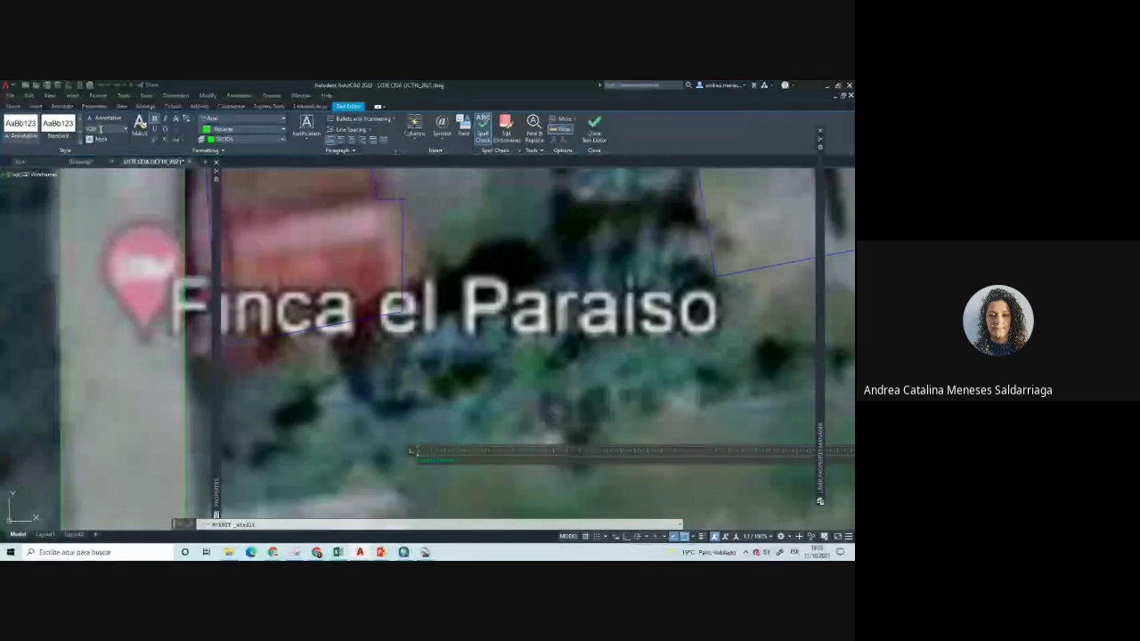
pyautogui.write('Finca El Paraiso')
pyautogui.press('Return')
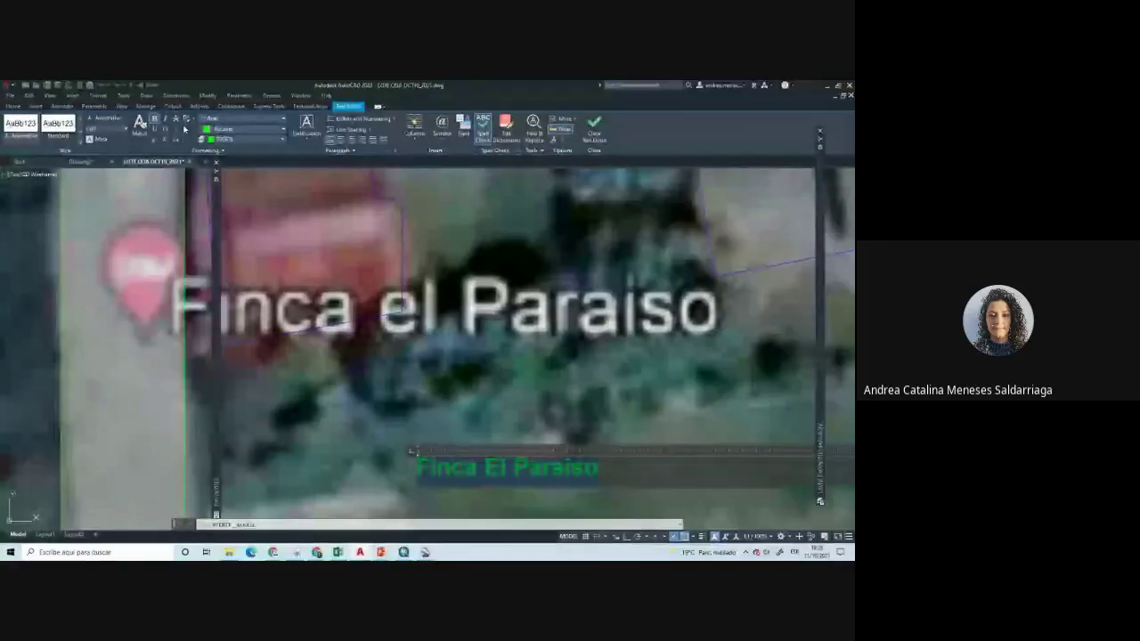
pyautogui.click(594, 126)
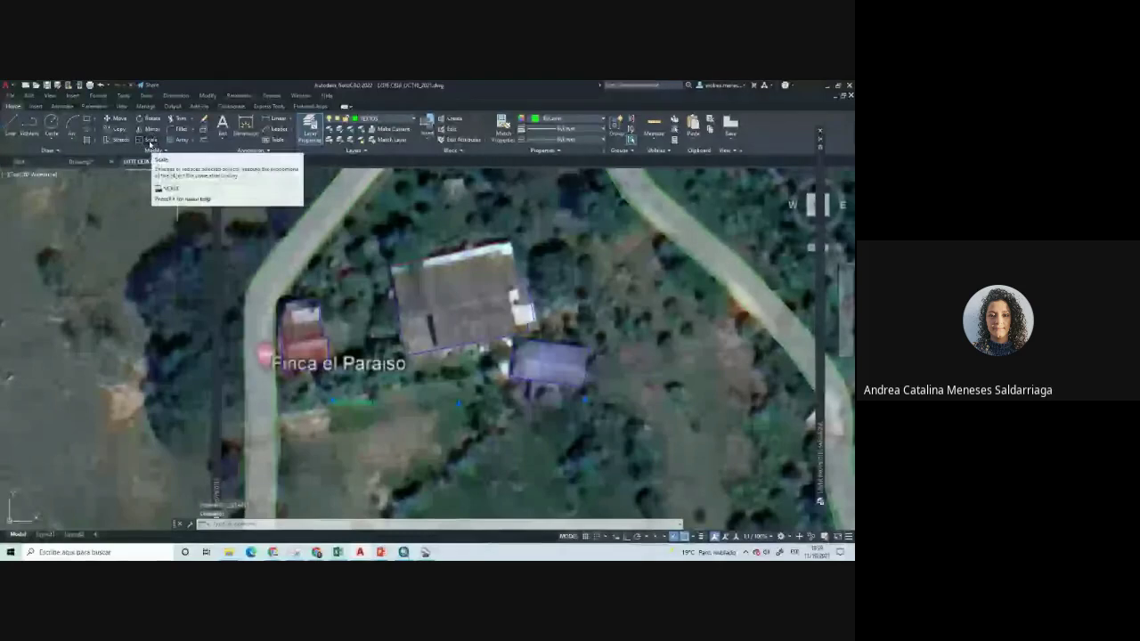
# Scale up the green Finca El Paraiso label from a base point, then zoom out
pyautogui.click(147, 139)
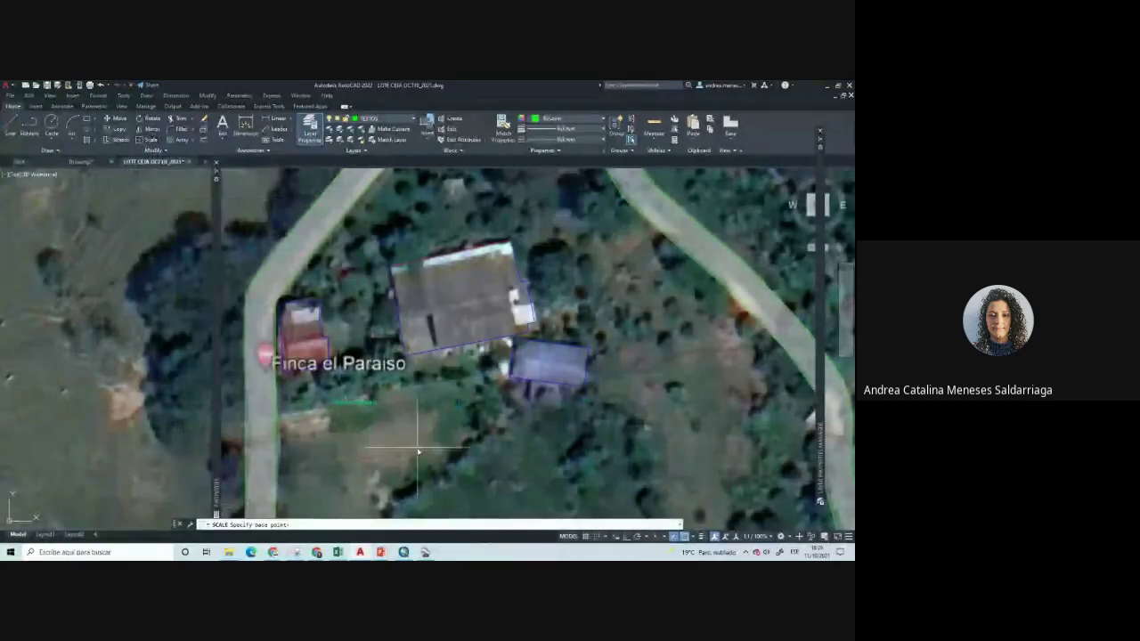
pyautogui.scroll(2, 330, 394)
pyautogui.scroll(4, 330, 393)
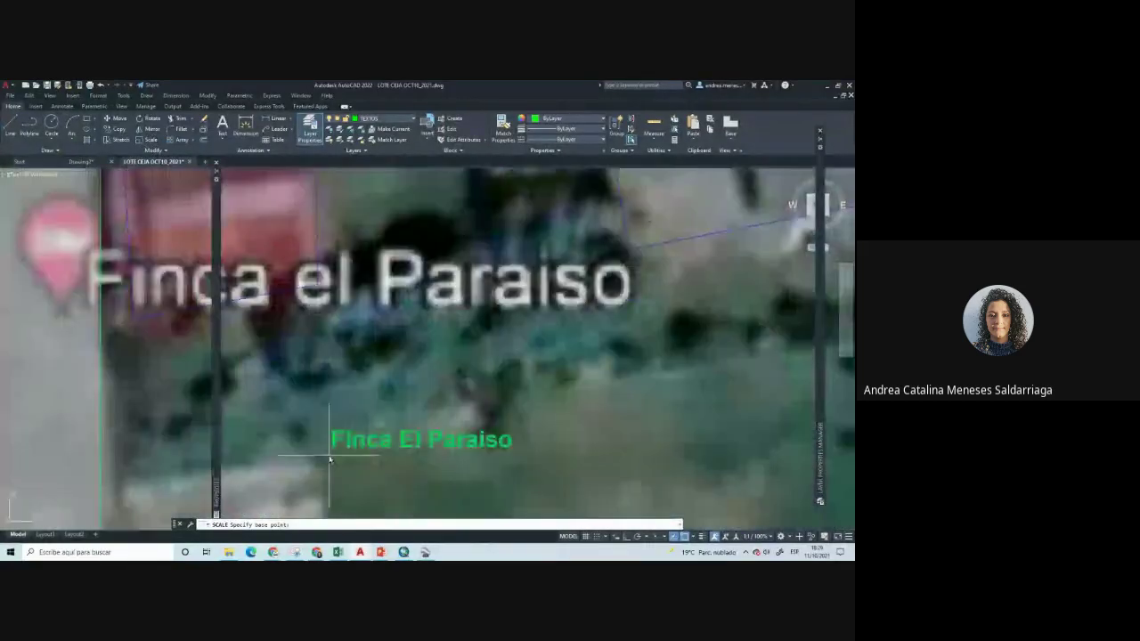
pyautogui.click(330, 394)
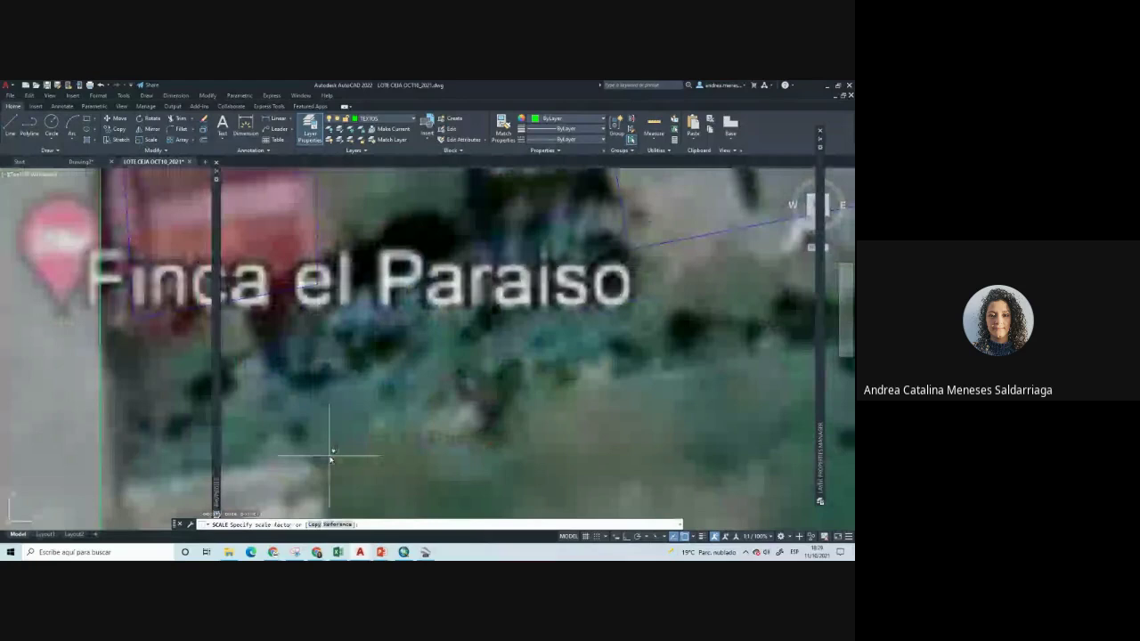
pyautogui.scroll(-5, 534, 404)
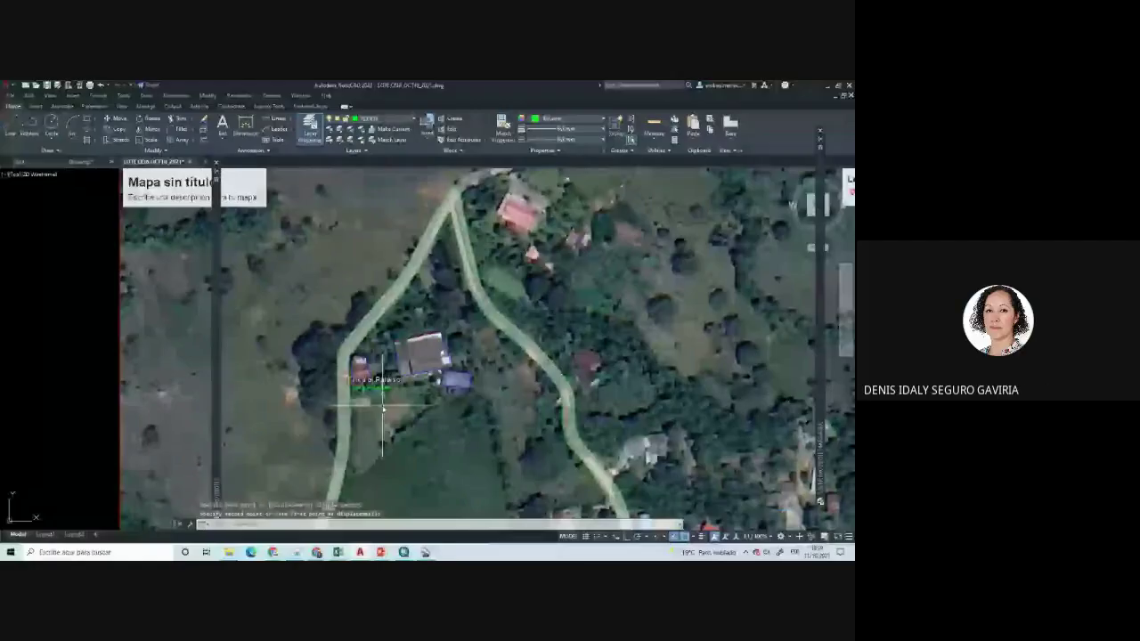
pyautogui.scroll(-2, 383, 408)
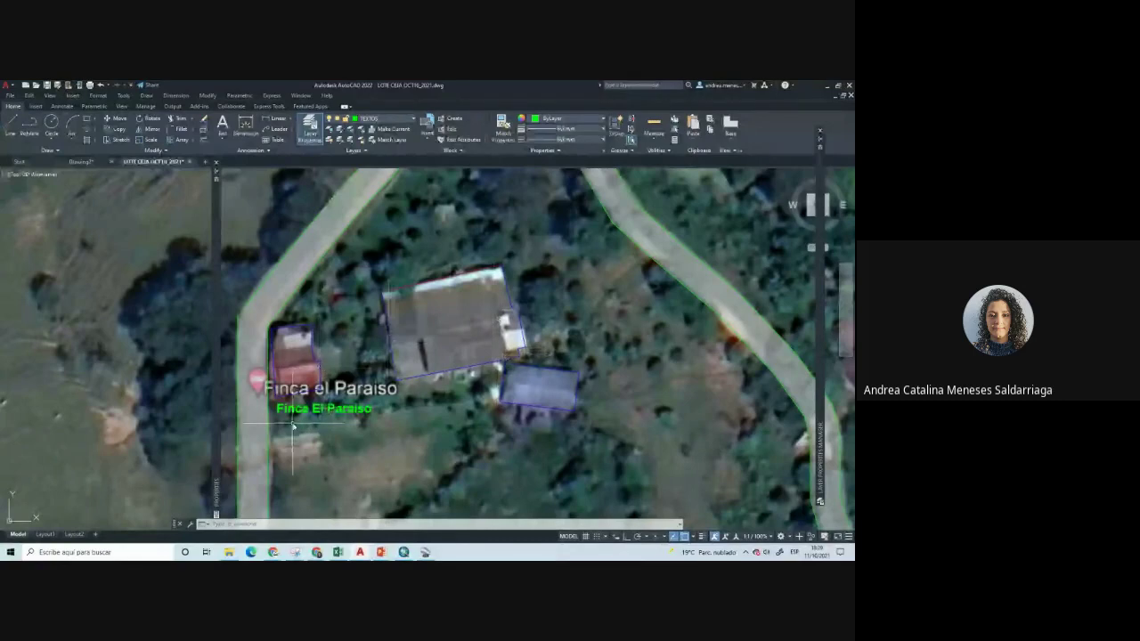
# Copy the green label onto the main building's roof and zoom in on both labels
pyautogui.click(121, 131)
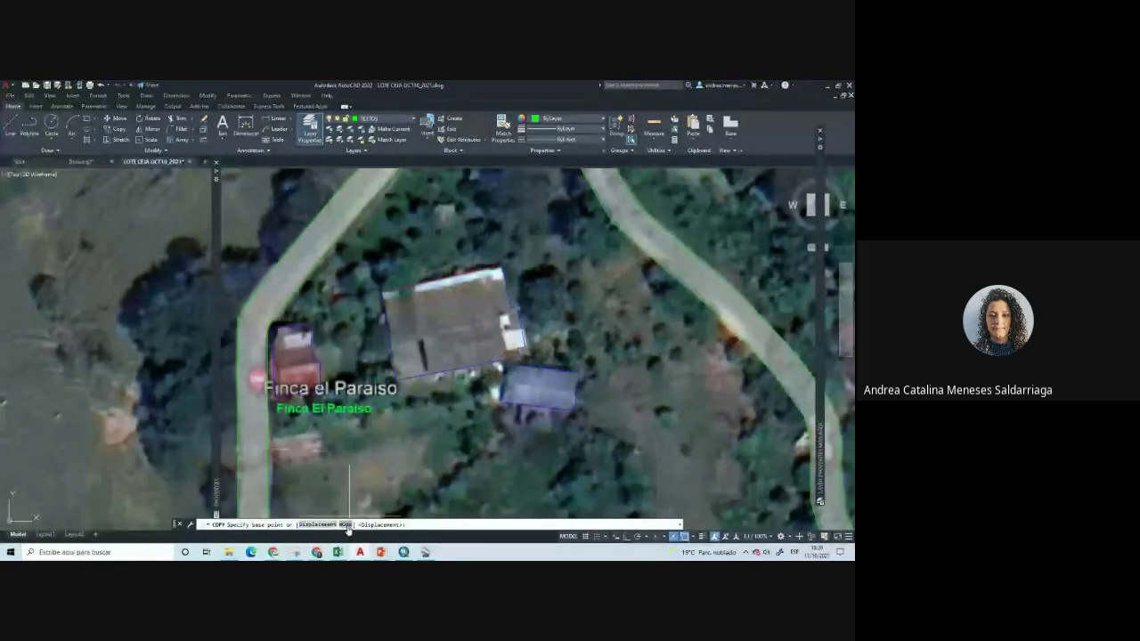
pyautogui.click(276, 415)
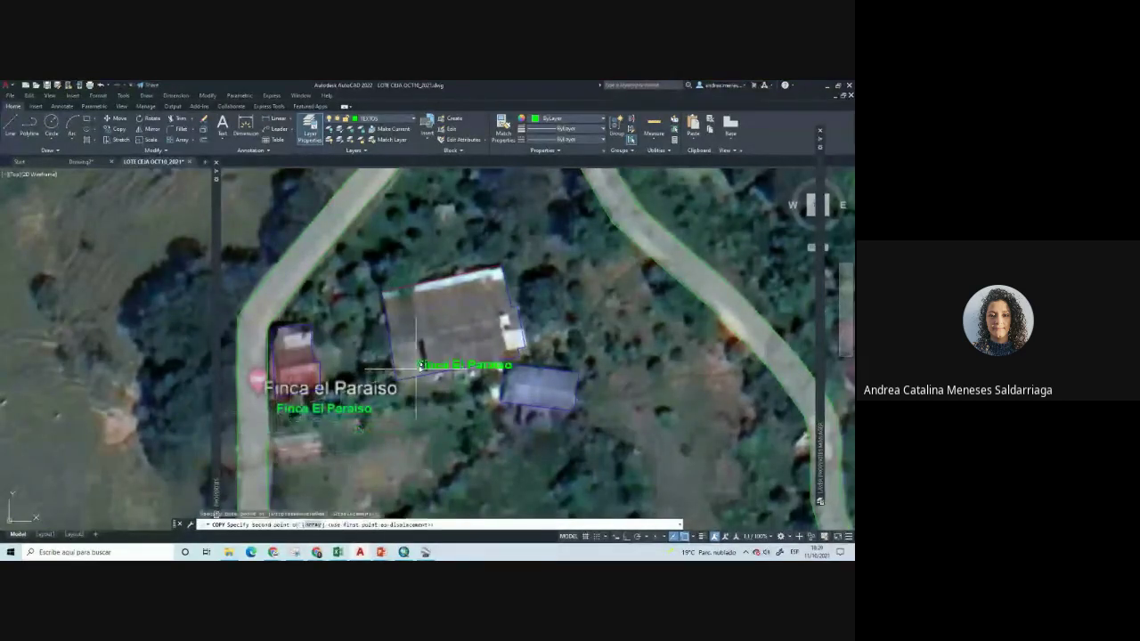
pyautogui.click(405, 311)
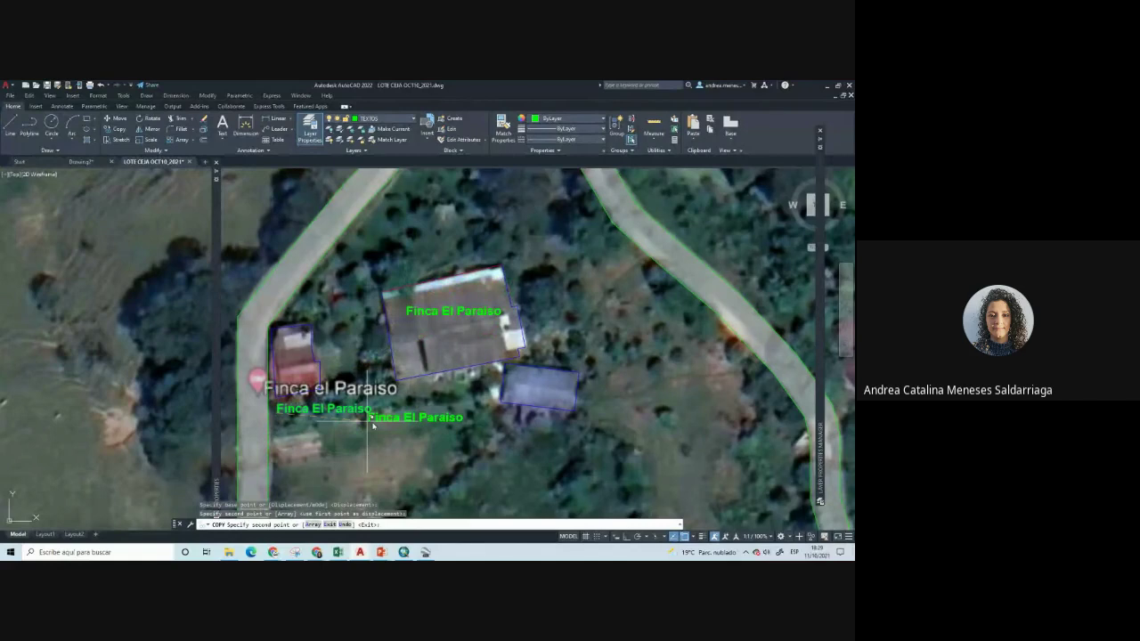
pyautogui.scroll(2, 433, 405)
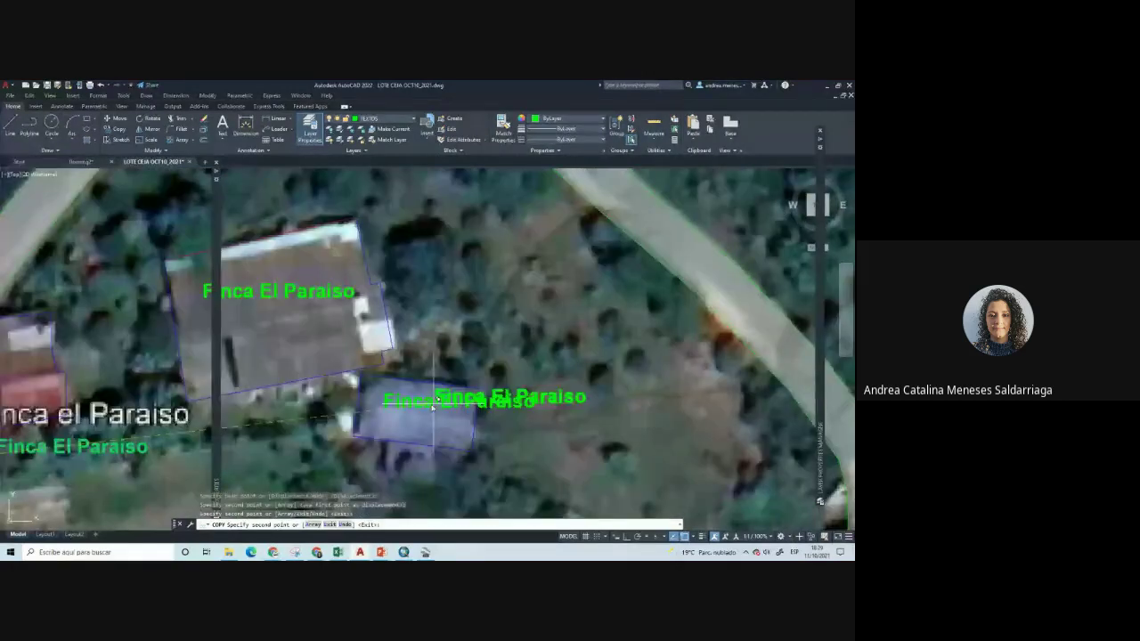
pyautogui.scroll(-2, 433, 405)
pyautogui.press('Escape')
pyautogui.scroll(1, 448, 419)
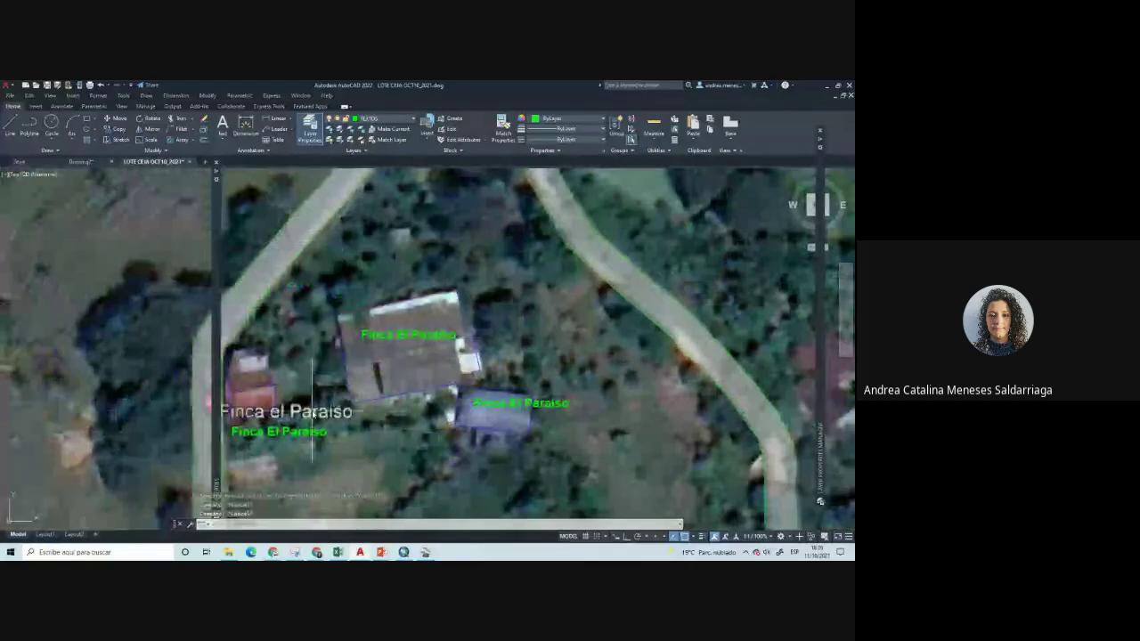
pyautogui.scroll(4, 312, 413)
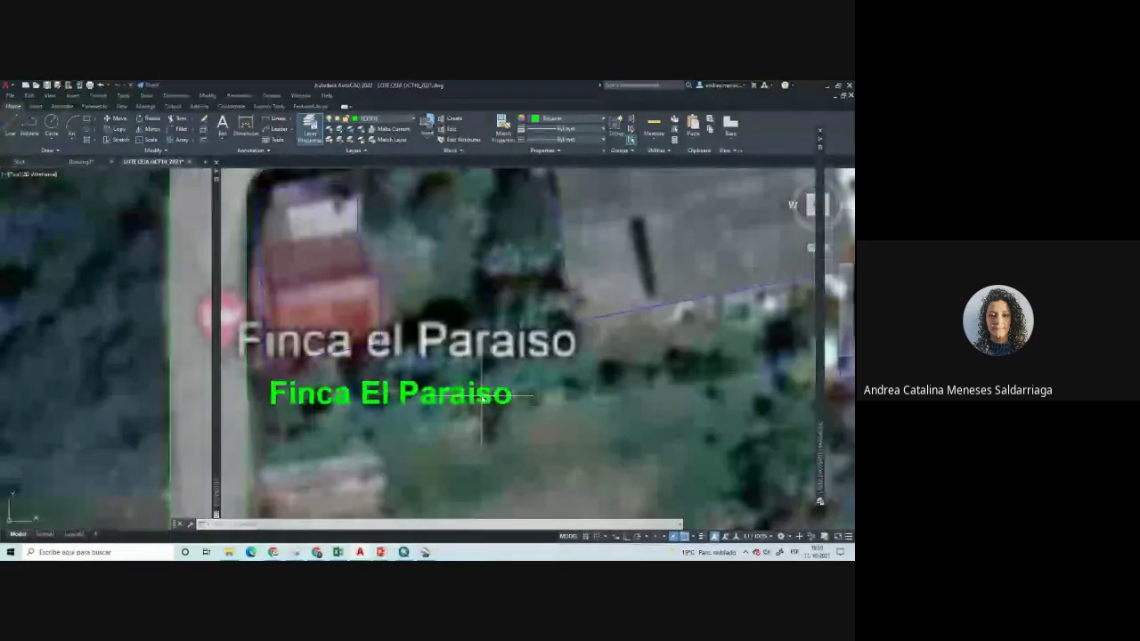
# Change the copied labels to 54123698-2 on the large house and 54123699-2 on the smaller building
pyautogui.doubleClick(482, 398)
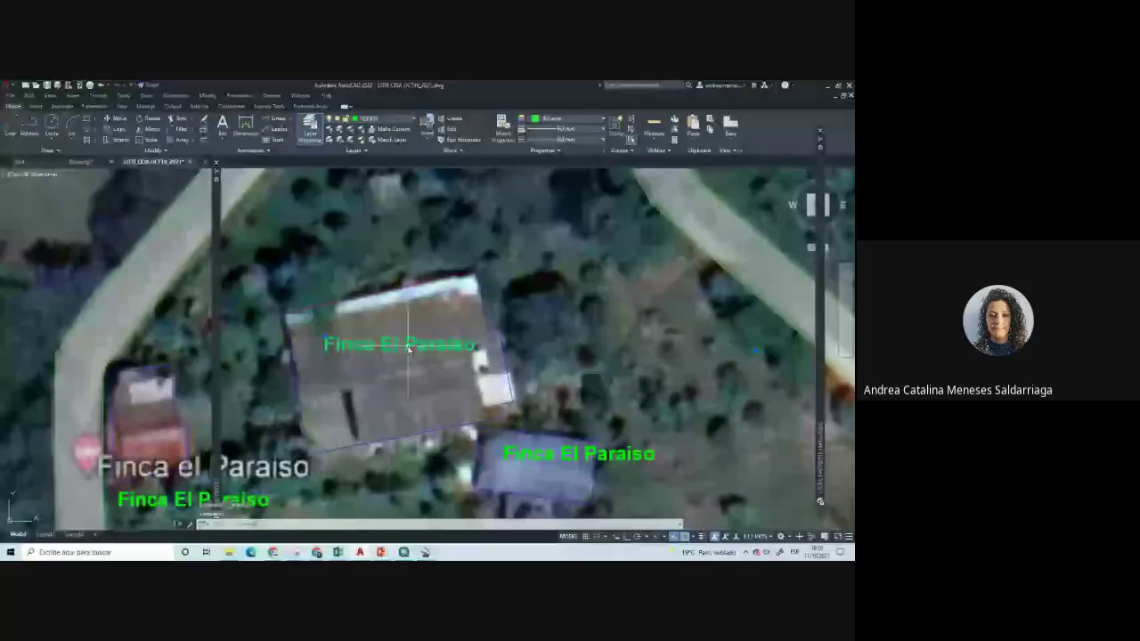
pyautogui.doubleClick(409, 348)
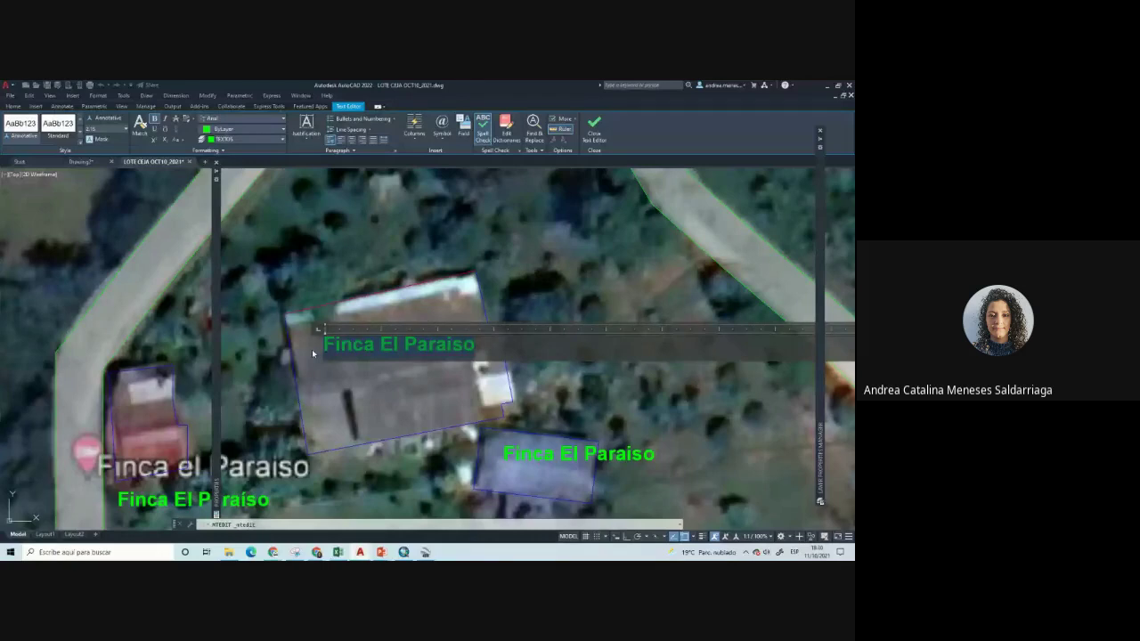
pyautogui.write('5412')
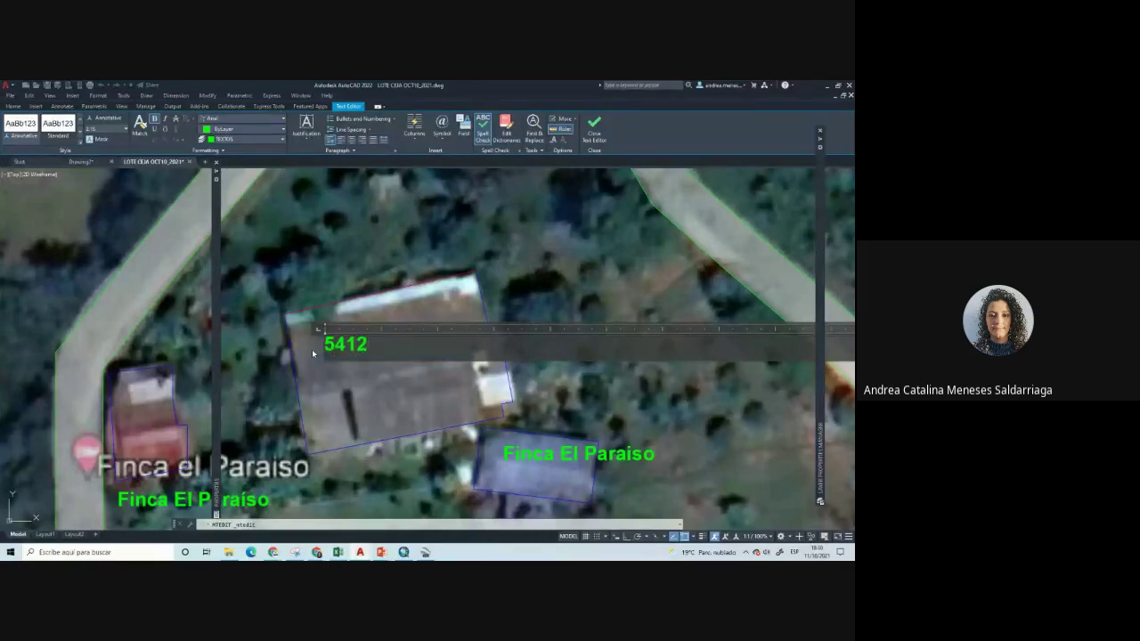
pyautogui.write('3698')
pyautogui.write('-')
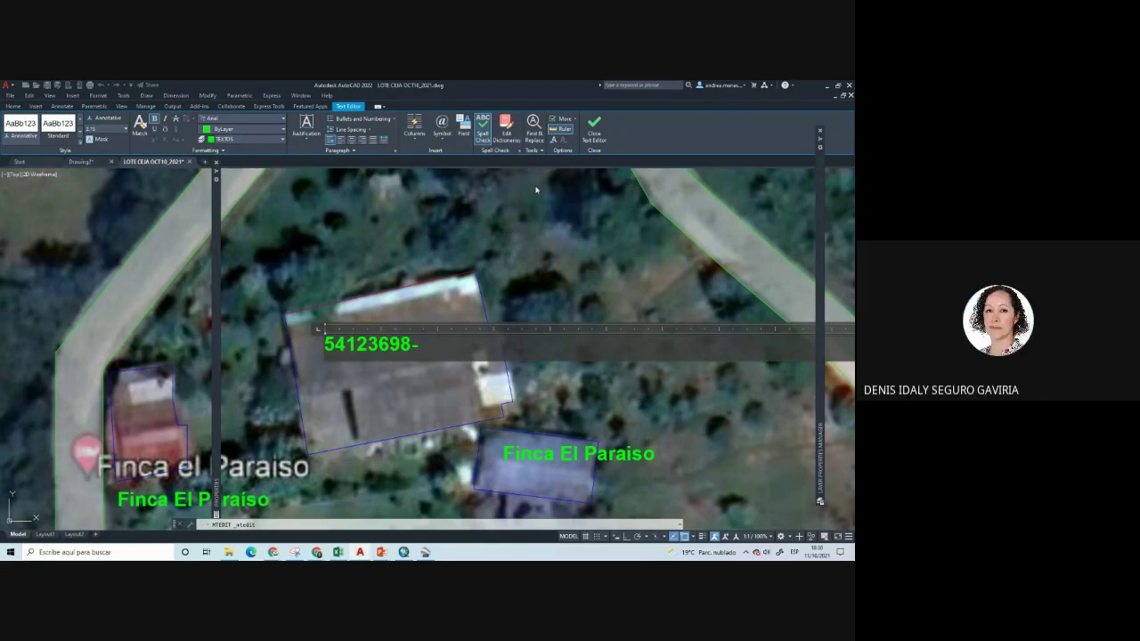
pyautogui.write('2')
pyautogui.doubleClick(509, 409)
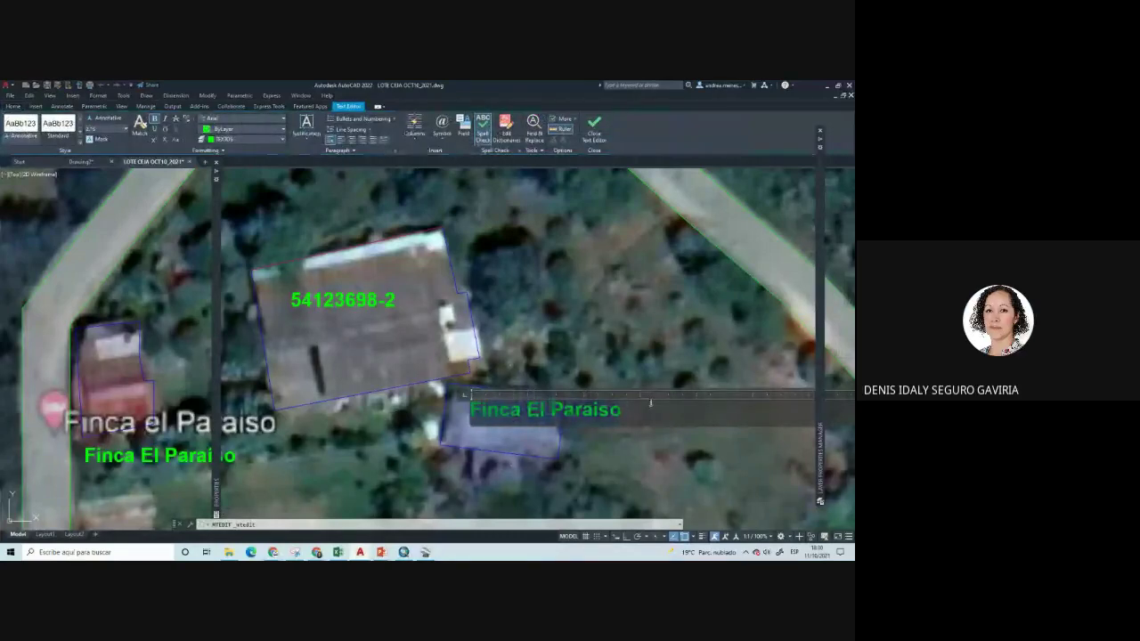
pyautogui.write('5')
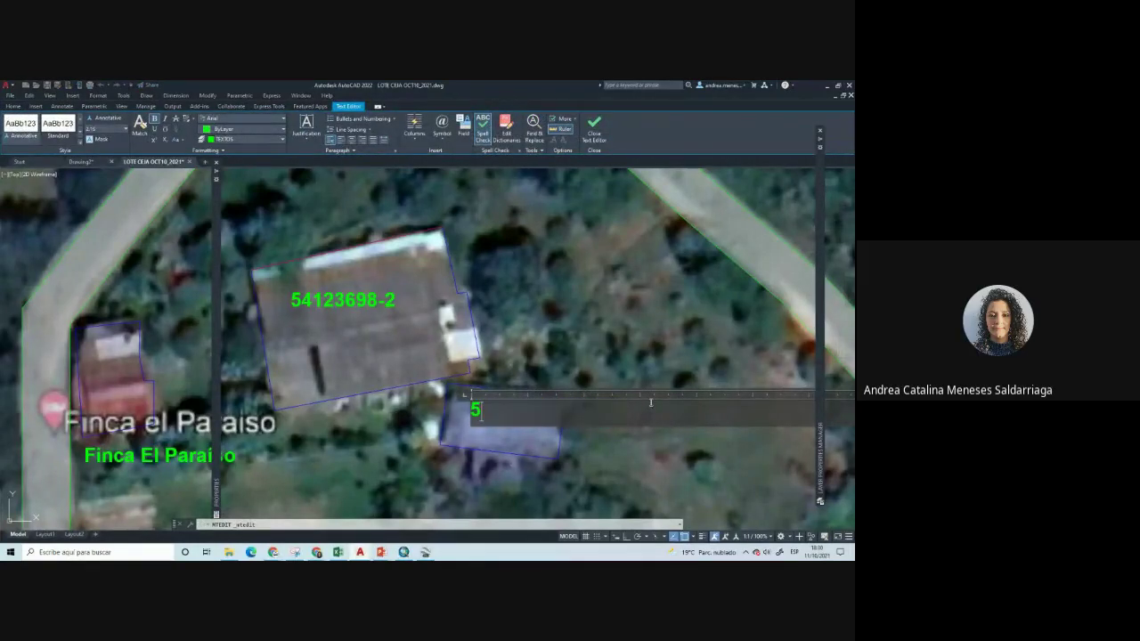
pyautogui.write('412')
pyautogui.write('3699-2')
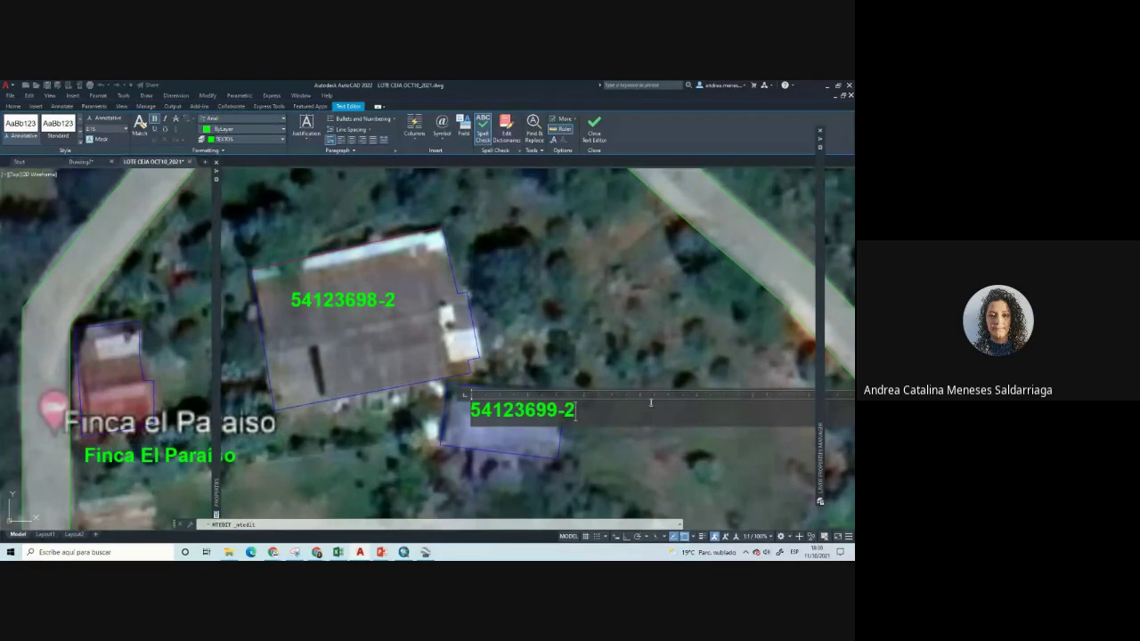
pyautogui.click(594, 133)
pyautogui.scroll(-1, 499, 374)
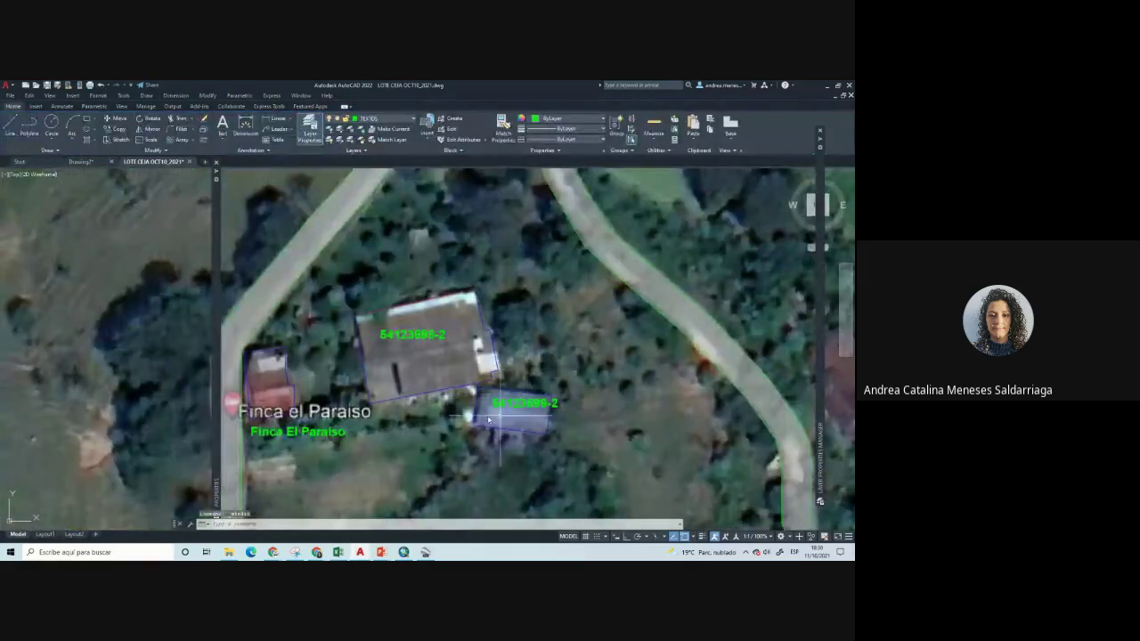
pyautogui.scroll(-2, 453, 431)
pyautogui.scroll(1, 441, 410)
pyautogui.scroll(1, 414, 373)
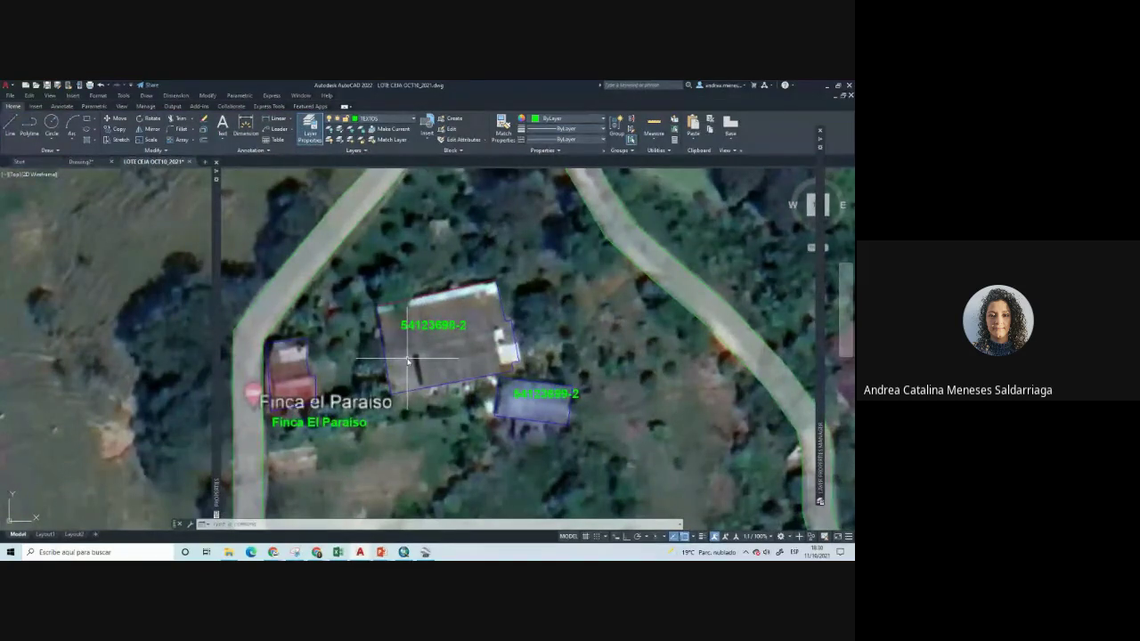
pyautogui.scroll(2, 456, 312)
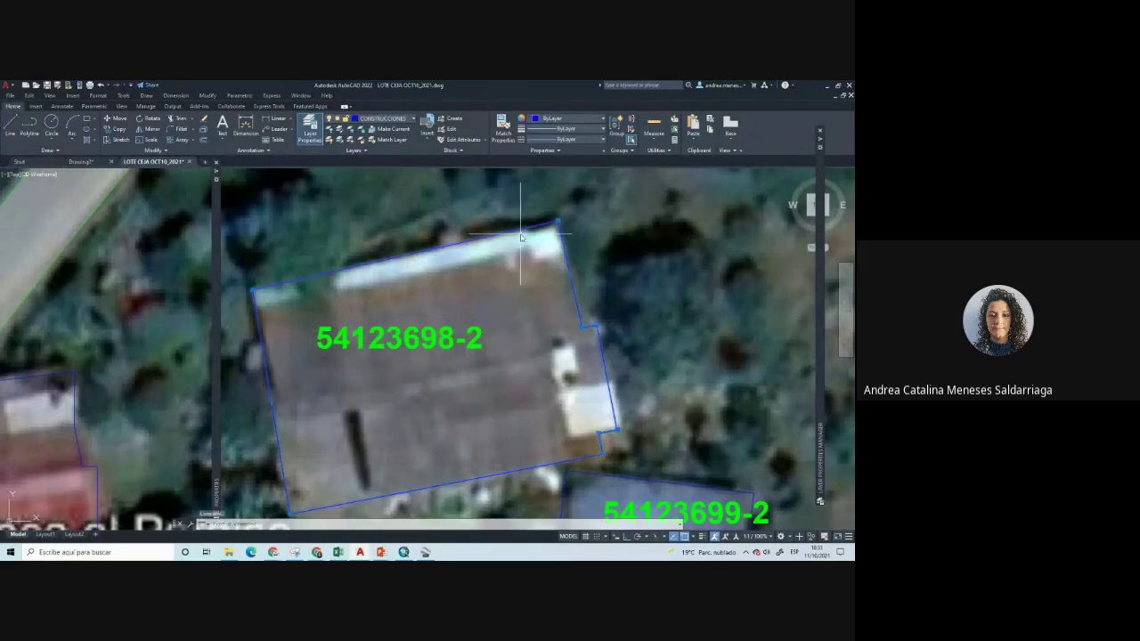
pyautogui.press('Escape')
pyautogui.click(508, 237)
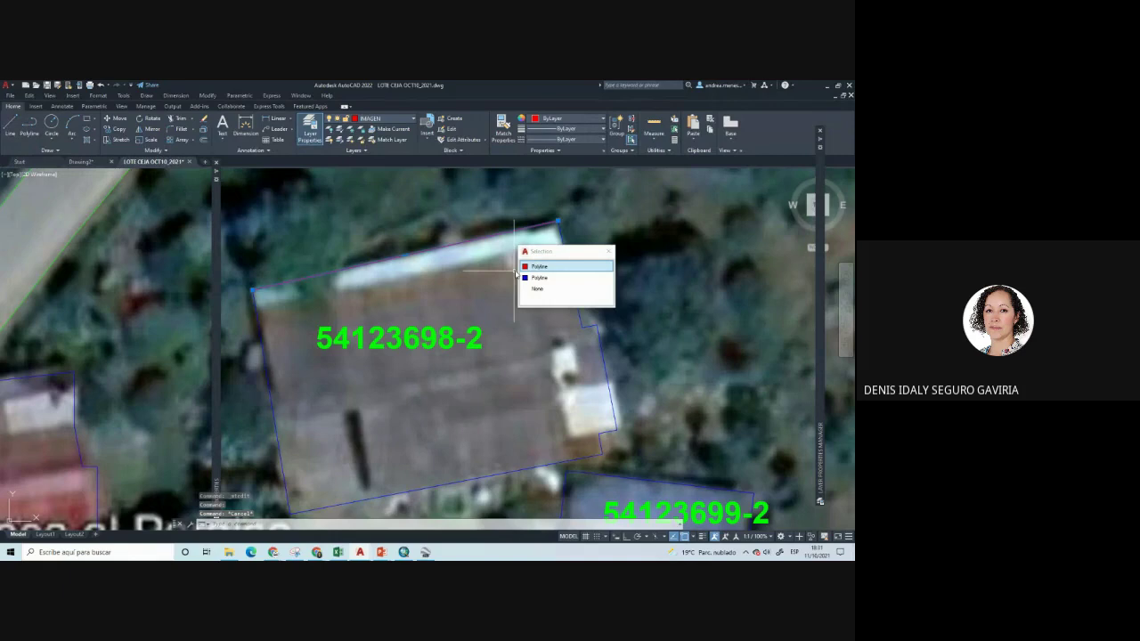
pyautogui.press('Delete')
pyautogui.scroll(-2, 414, 303)
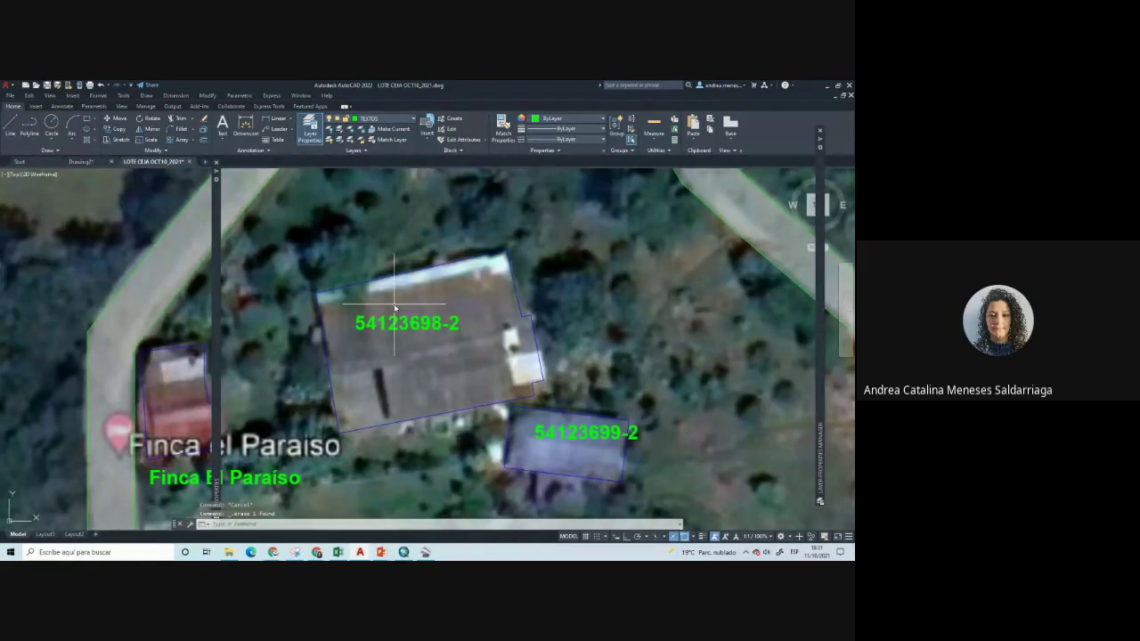
pyautogui.hotkey('ctrl', 'z')
pyautogui.moveTo(394, 307); pyautogui.dragTo(358, 342, button='middle')
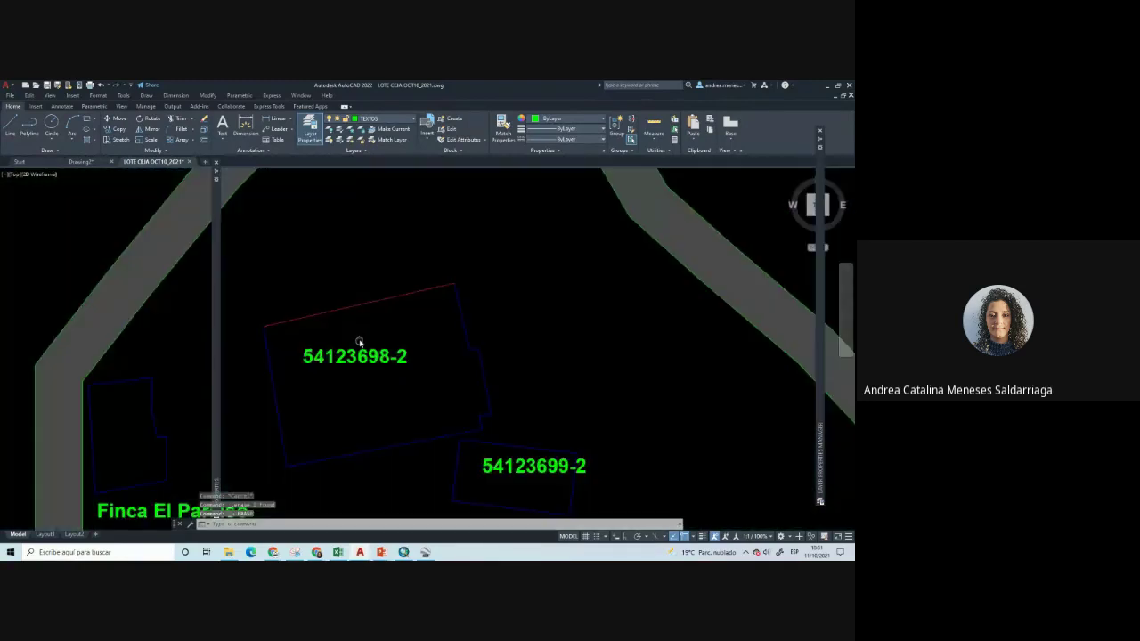
pyautogui.scroll(2, 359, 342)
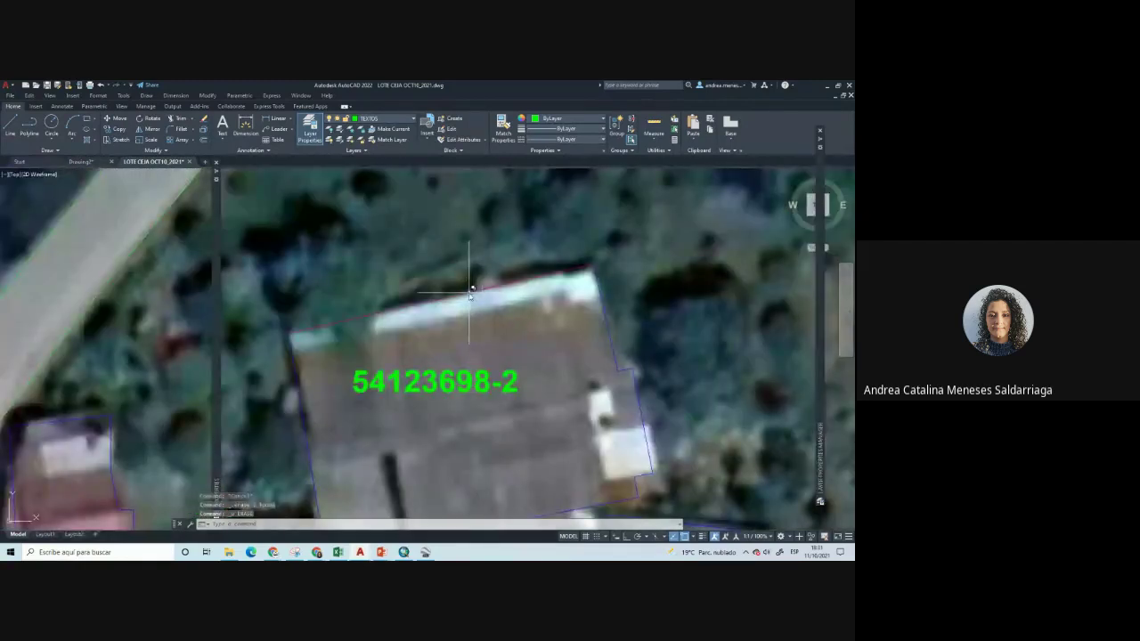
pyautogui.scroll(-2, 330, 267)
pyautogui.scroll(-2, 332, 252)
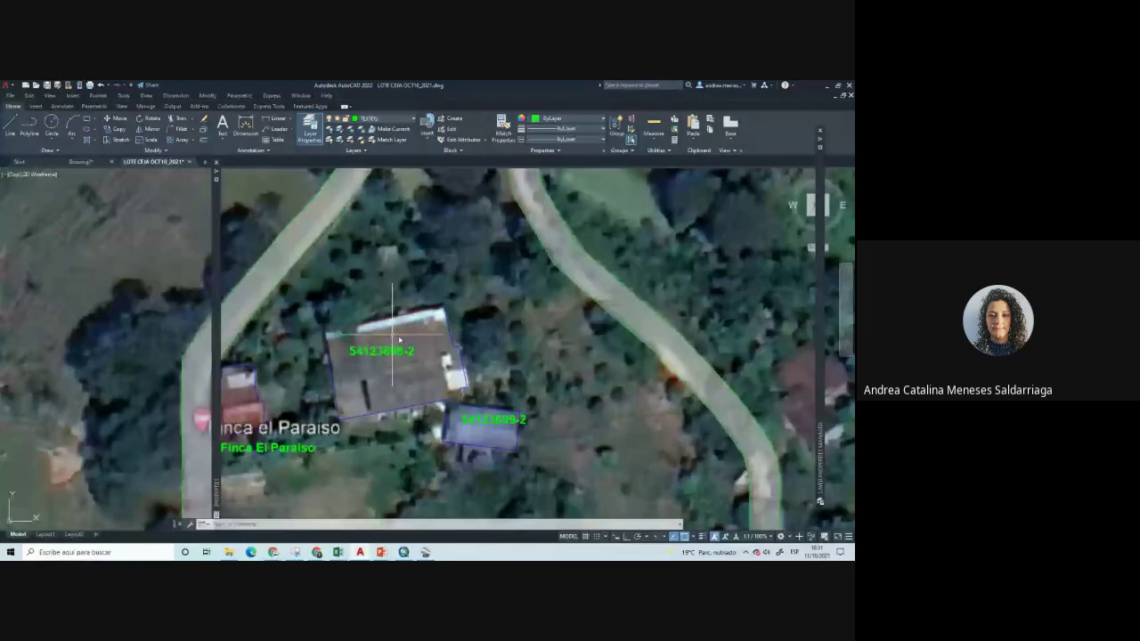
pyautogui.scroll(2, 332, 251)
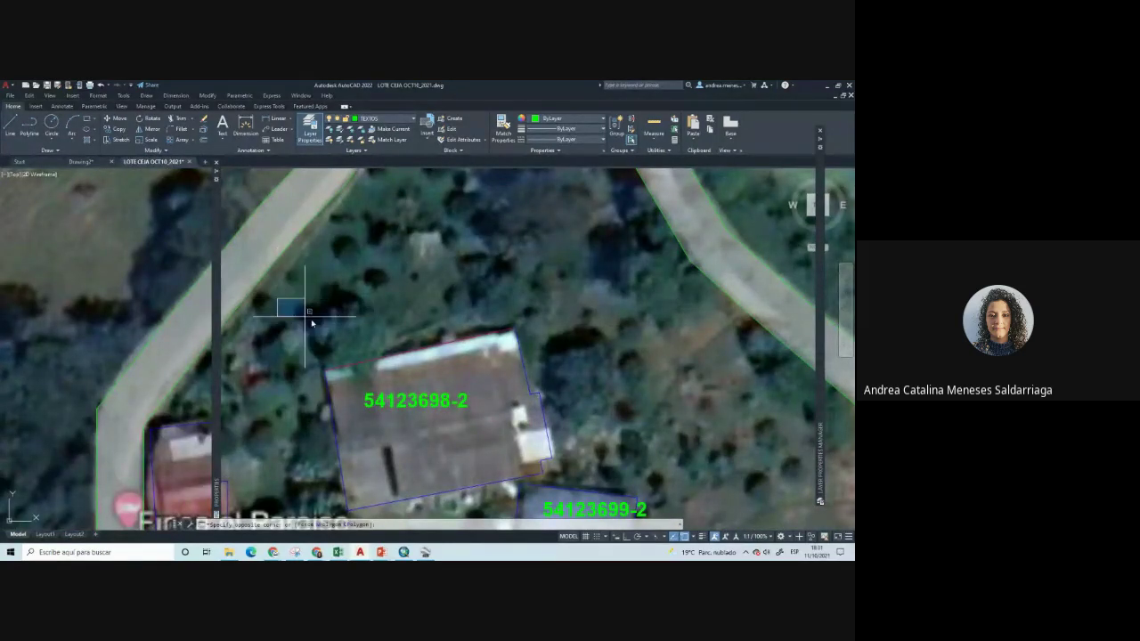
pyautogui.click(277, 298)
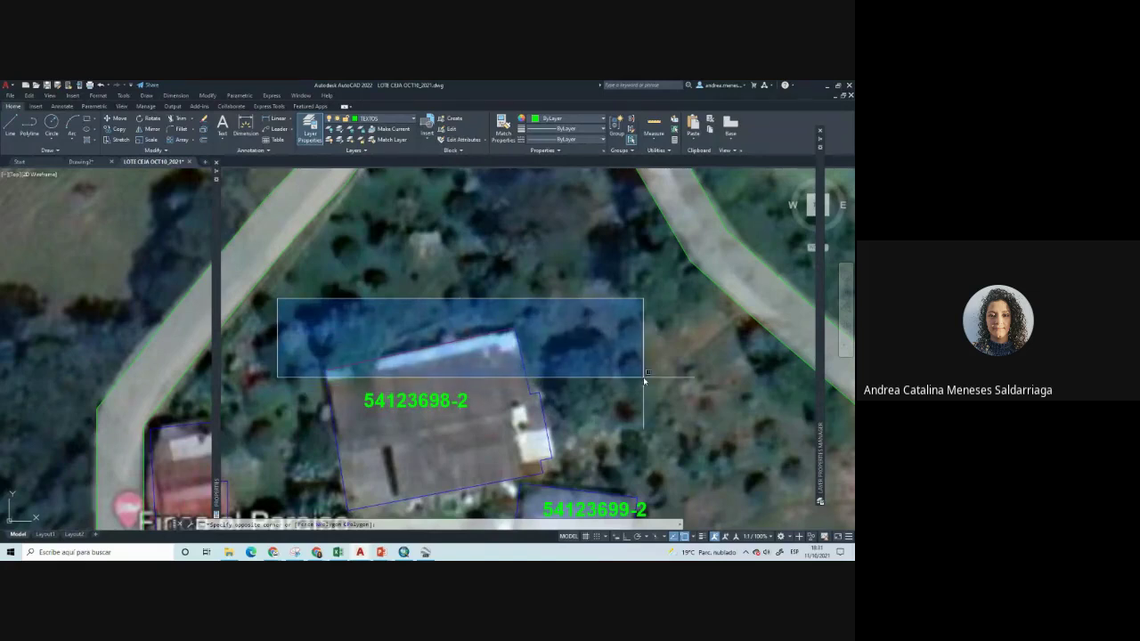
pyautogui.click(586, 377)
pyautogui.click(287, 320)
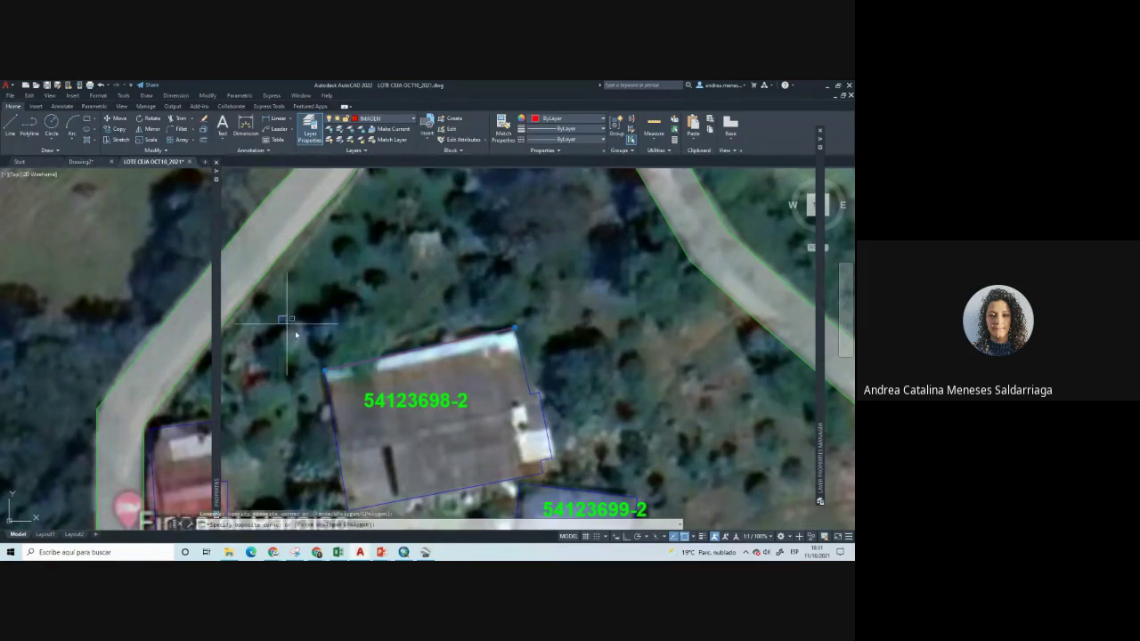
pyautogui.click(612, 383)
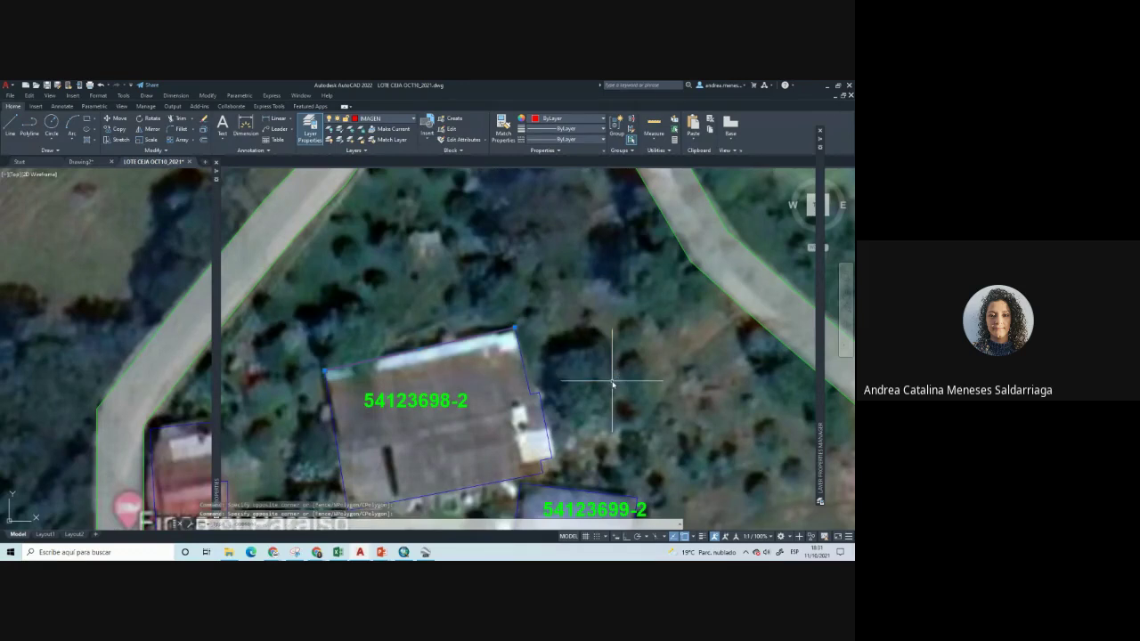
pyautogui.press('Escape')
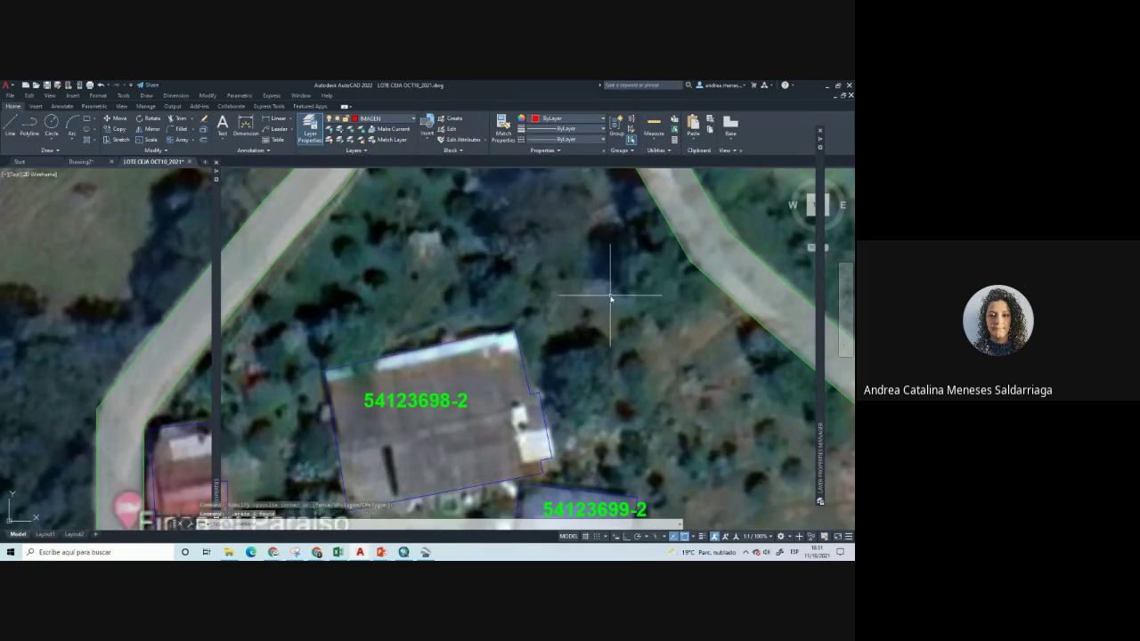
pyautogui.scroll(-10, 610, 297)
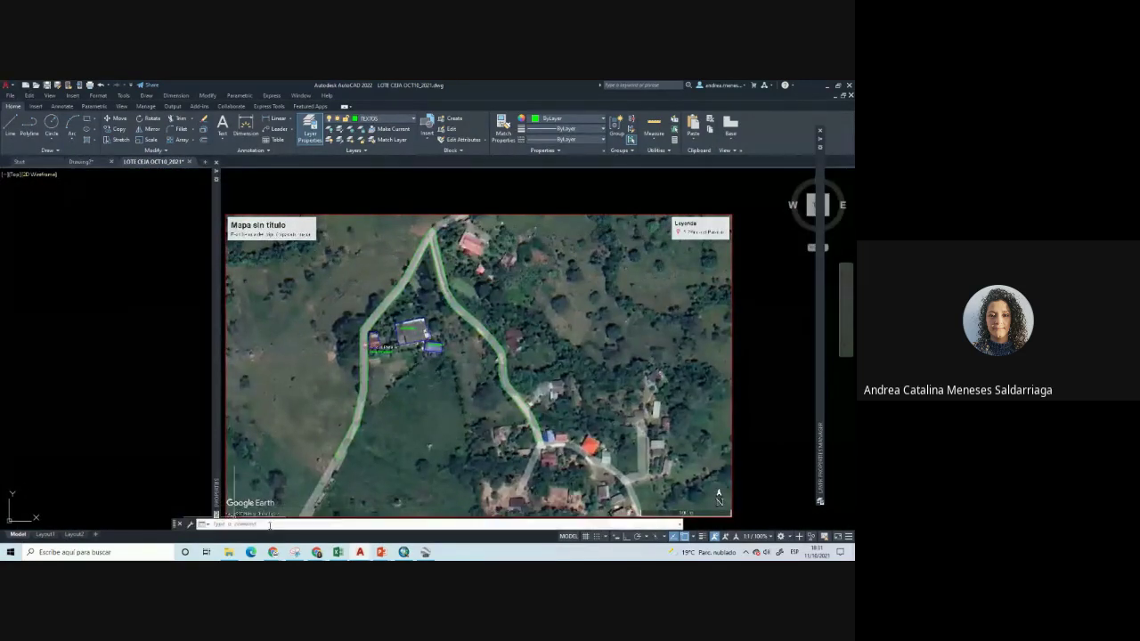
# Save the drawing and set LINDEROS as the current layer
pyautogui.click(46, 86)
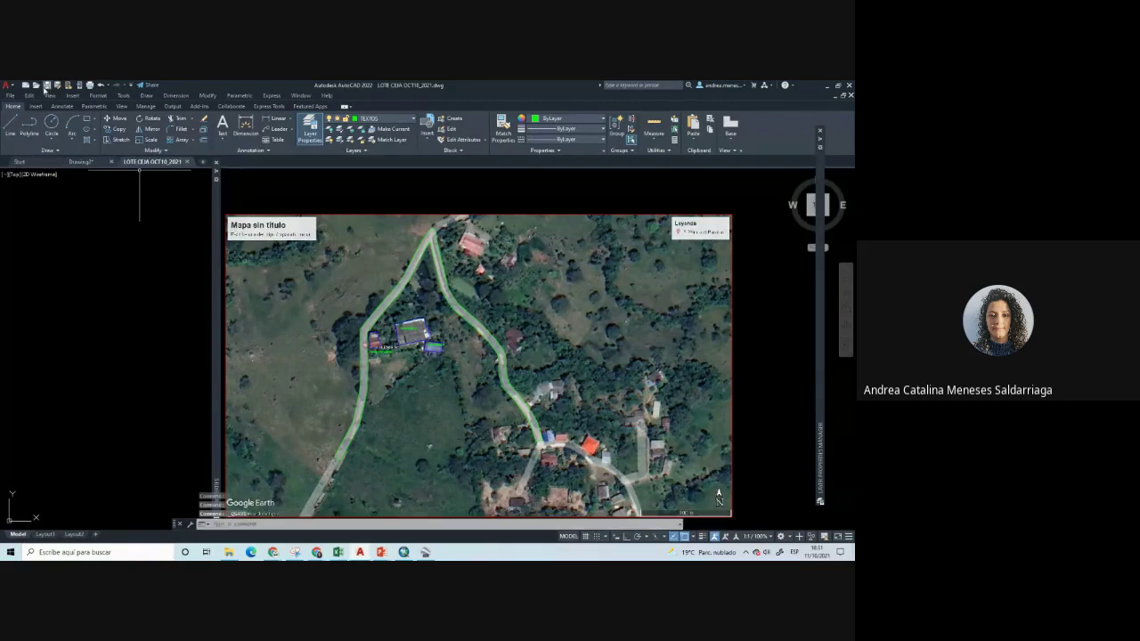
pyautogui.scroll(4, 466, 389)
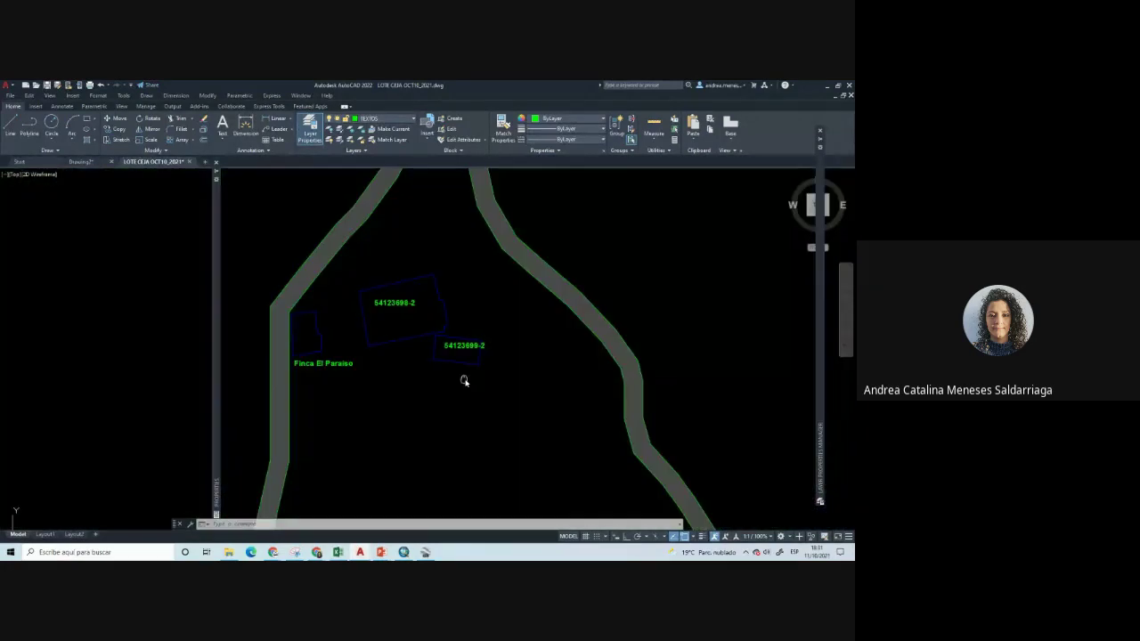
pyautogui.moveTo(463, 379); pyautogui.dragTo(472, 384, button='middle')
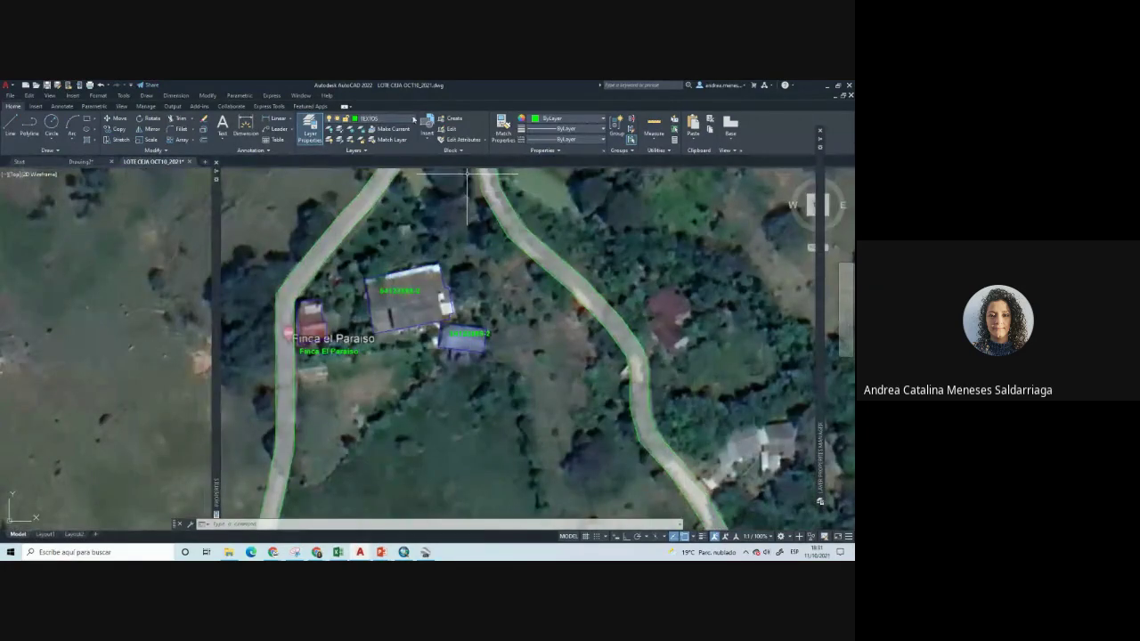
pyautogui.click(383, 119)
pyautogui.click(375, 193)
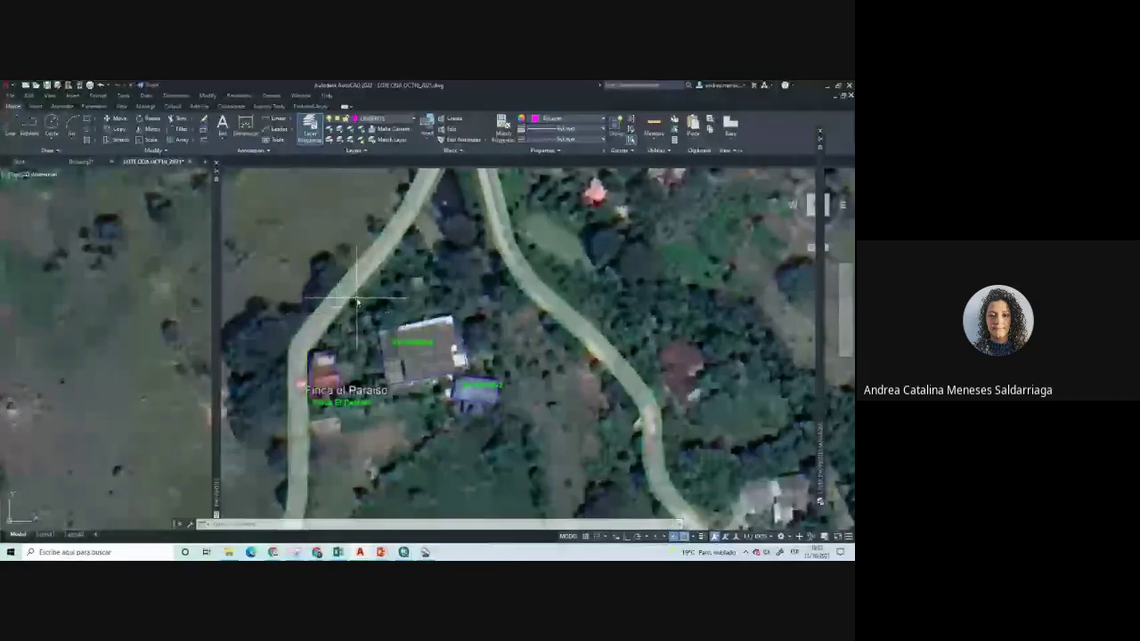
# Start the LINDEROS boundary line at the plot edge below the buildings
pyautogui.scroll(-2, 346, 423)
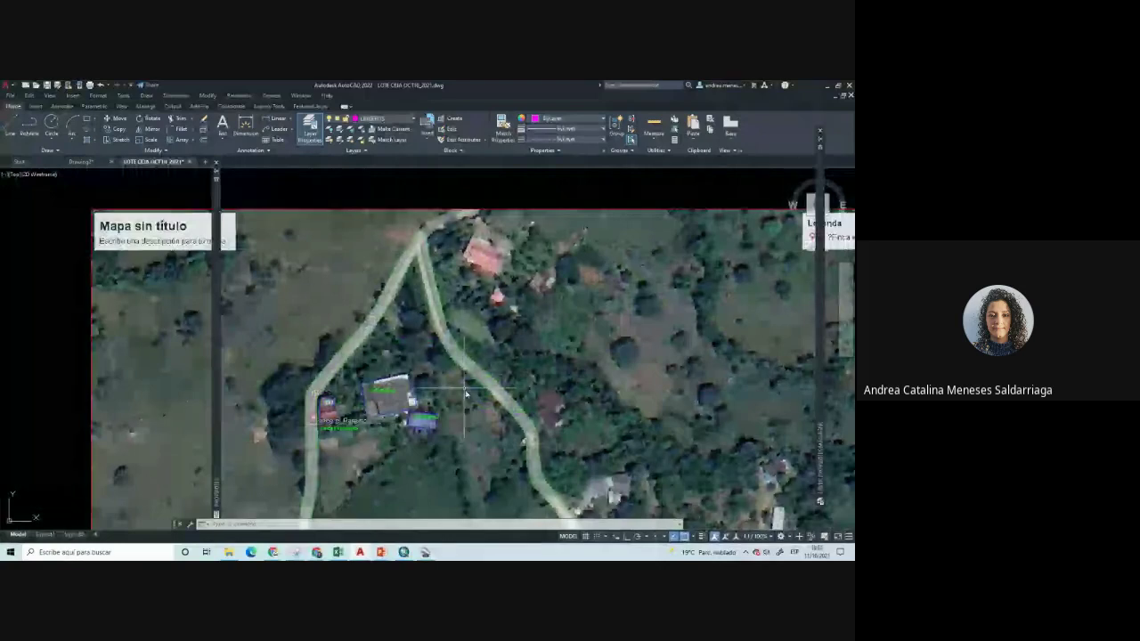
pyautogui.scroll(3, 465, 392)
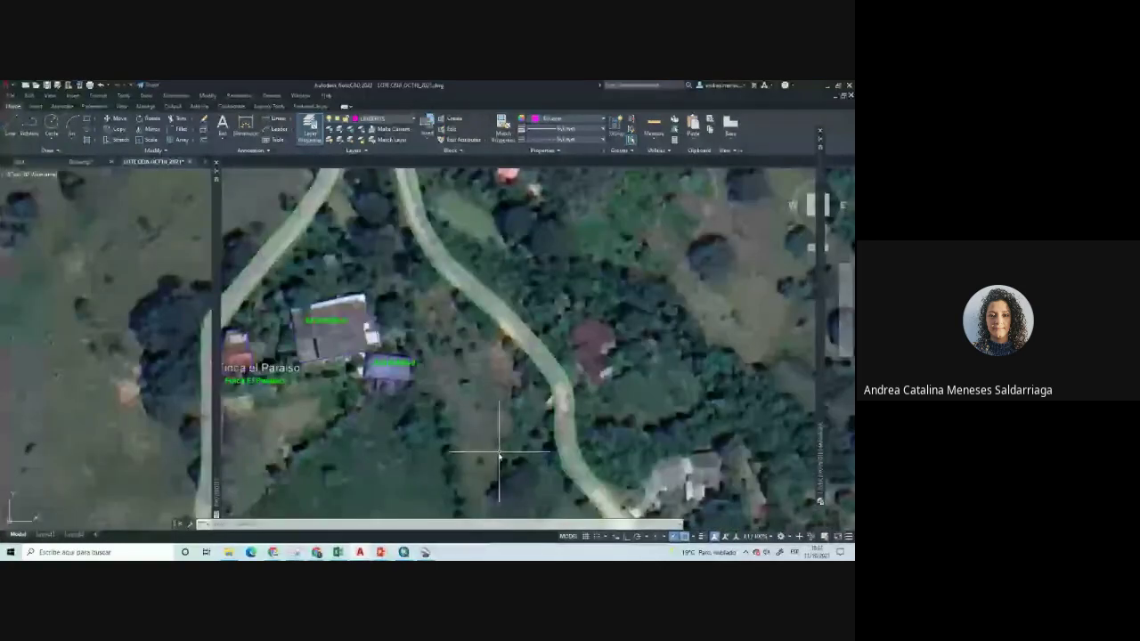
pyautogui.moveTo(499, 455); pyautogui.dragTo(493, 359, button='middle')
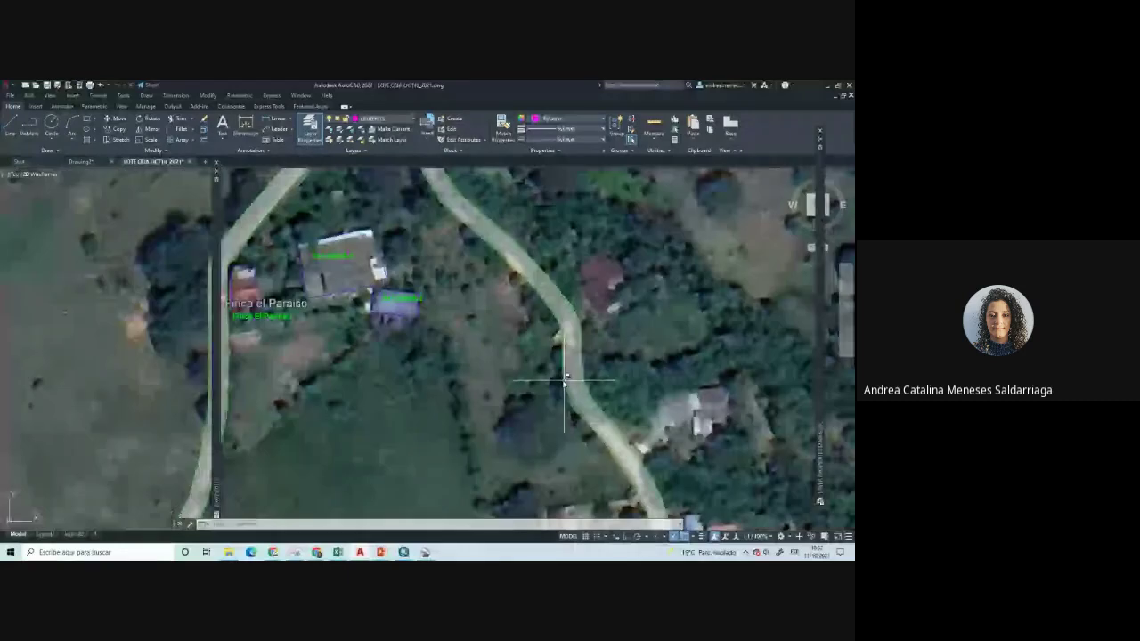
pyautogui.moveTo(563, 381); pyautogui.dragTo(410, 438, button='middle')
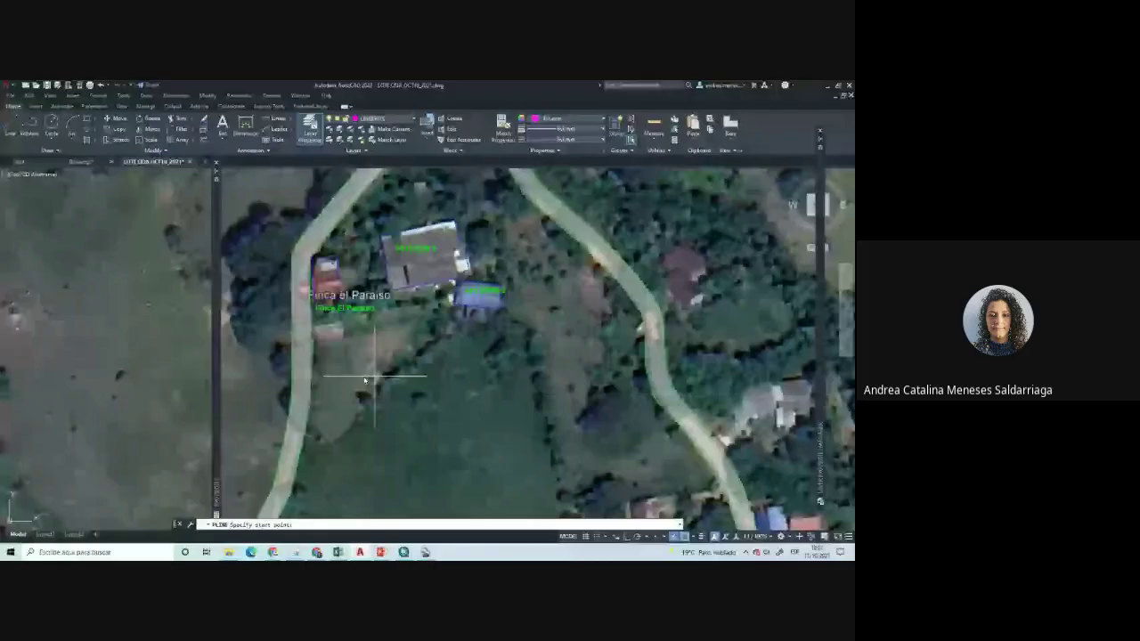
pyautogui.click(364, 380)
pyautogui.scroll(2, 401, 356)
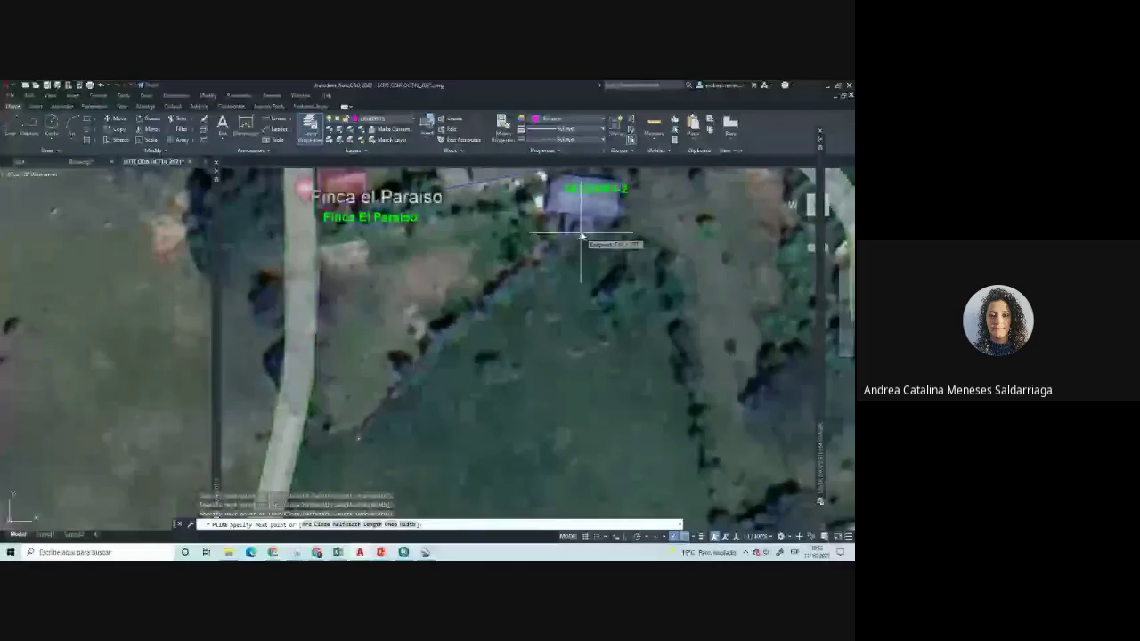
pyautogui.scroll(3, 580, 236)
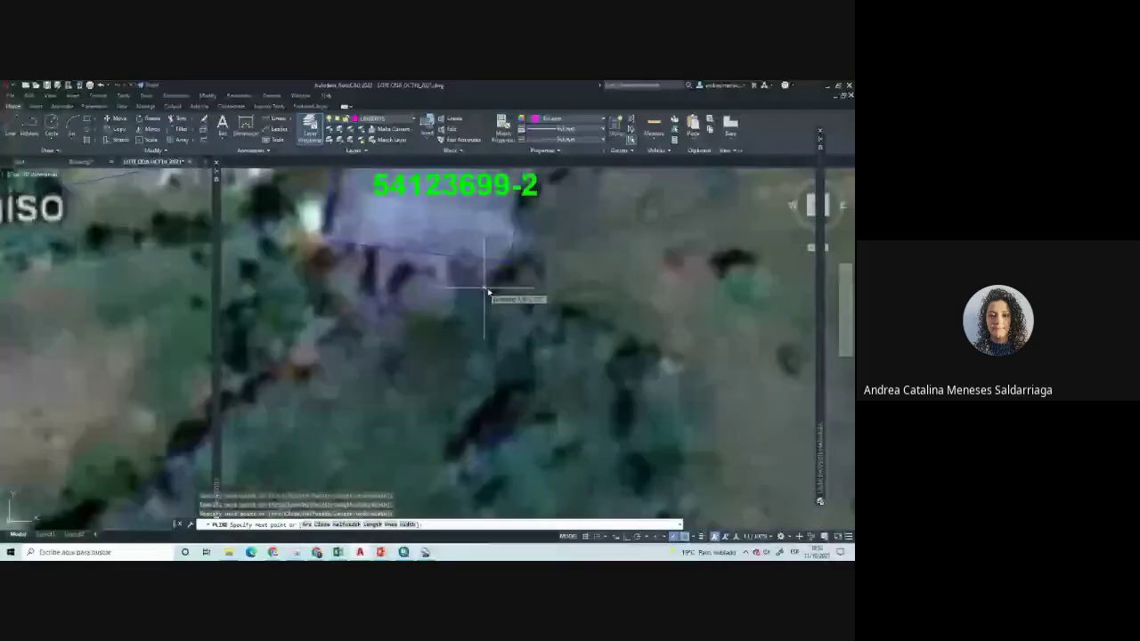
pyautogui.scroll(-3, 668, 360)
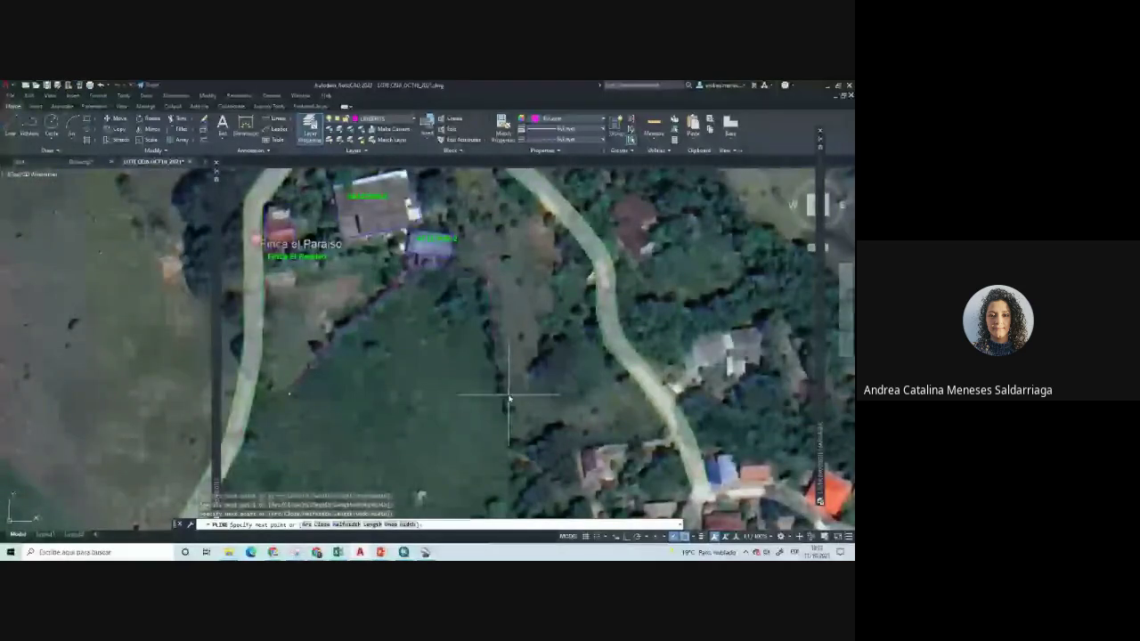
pyautogui.scroll(2, 521, 396)
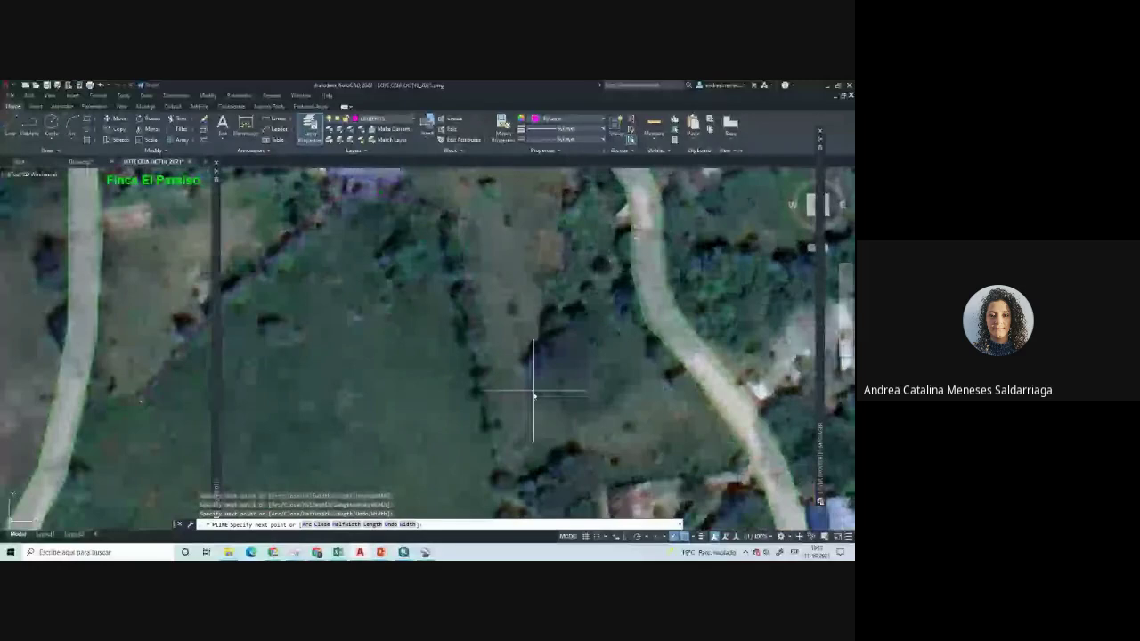
pyautogui.scroll(-2, 534, 396)
pyautogui.scroll(2, 318, 419)
pyautogui.scroll(2, 356, 420)
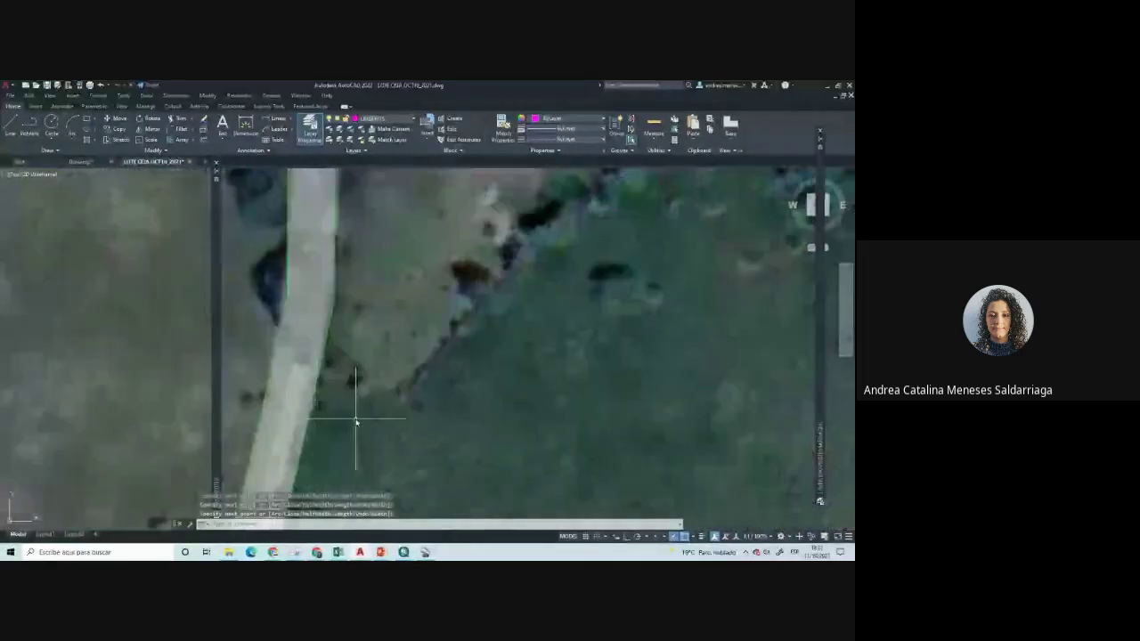
pyautogui.scroll(1, 436, 356)
pyautogui.press('Return')
pyautogui.press('Return')
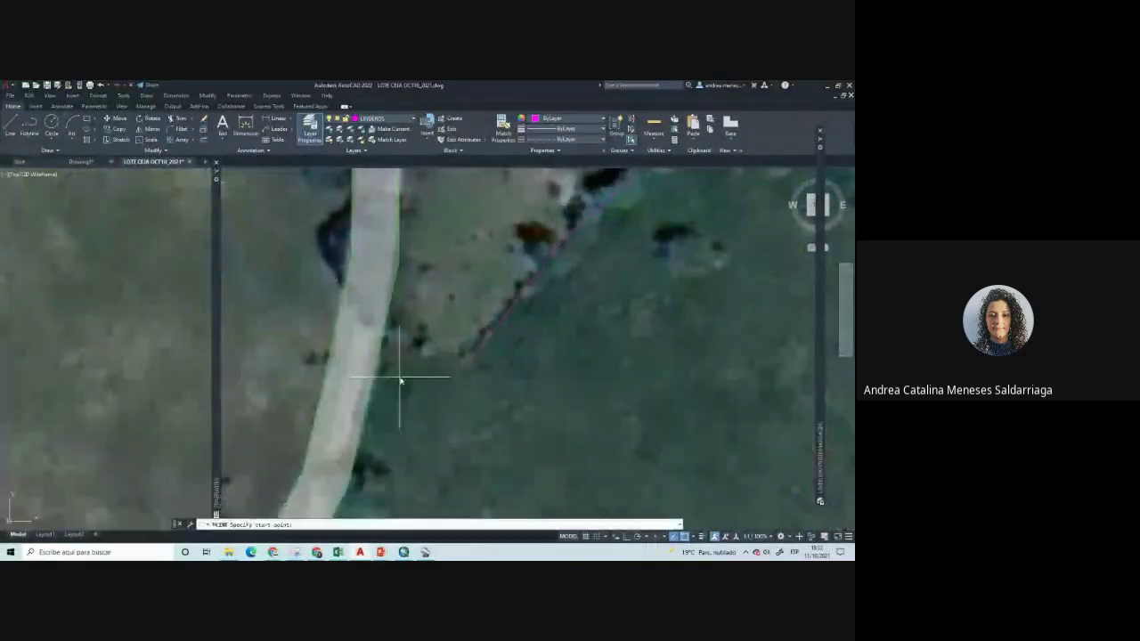
# Continue the boundary with another vertex along the plot edge and reframe the view
pyautogui.scroll(2, 471, 366)
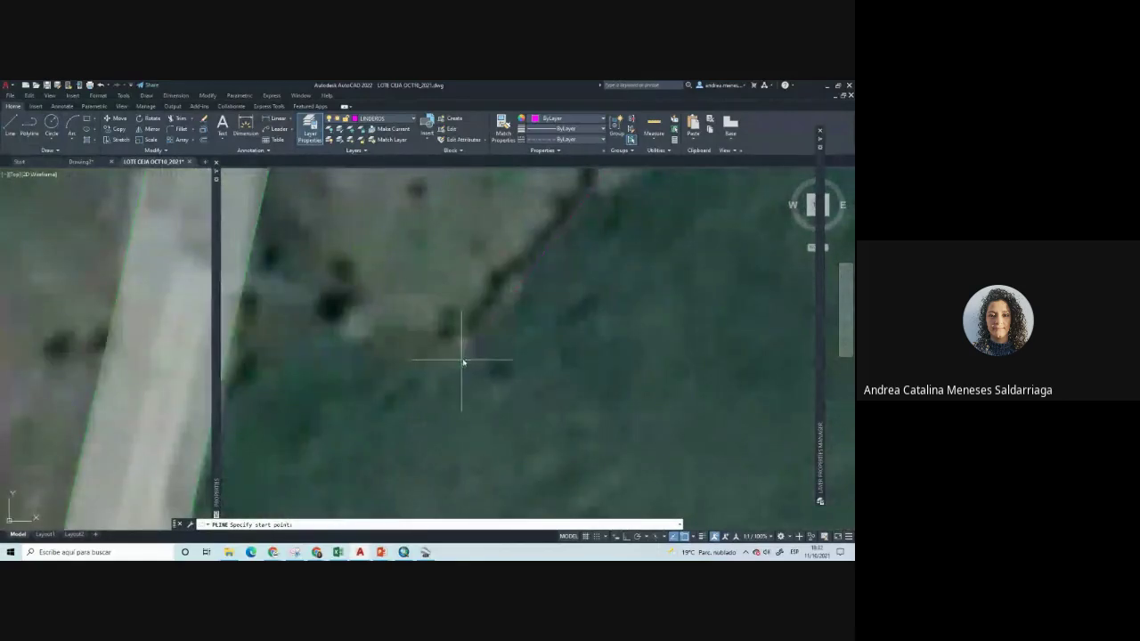
pyautogui.moveTo(297, 374); pyautogui.dragTo(376, 339, button='middle')
pyautogui.click(481, 304)
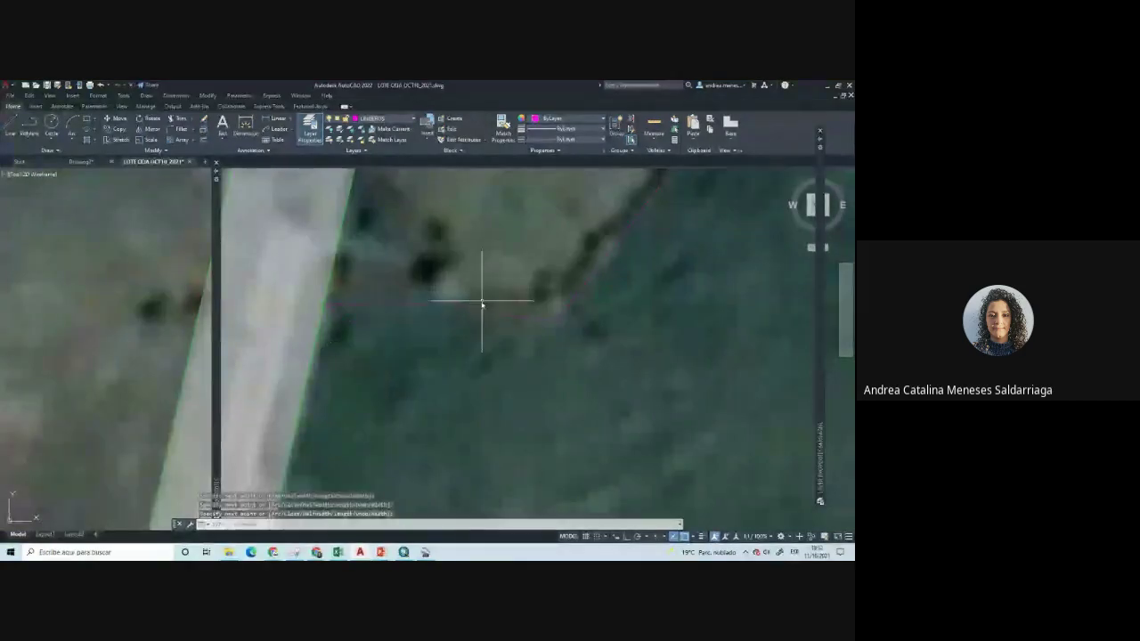
pyautogui.scroll(2, 481, 307)
pyautogui.scroll(-2, 482, 309)
pyautogui.scroll(-3, 499, 316)
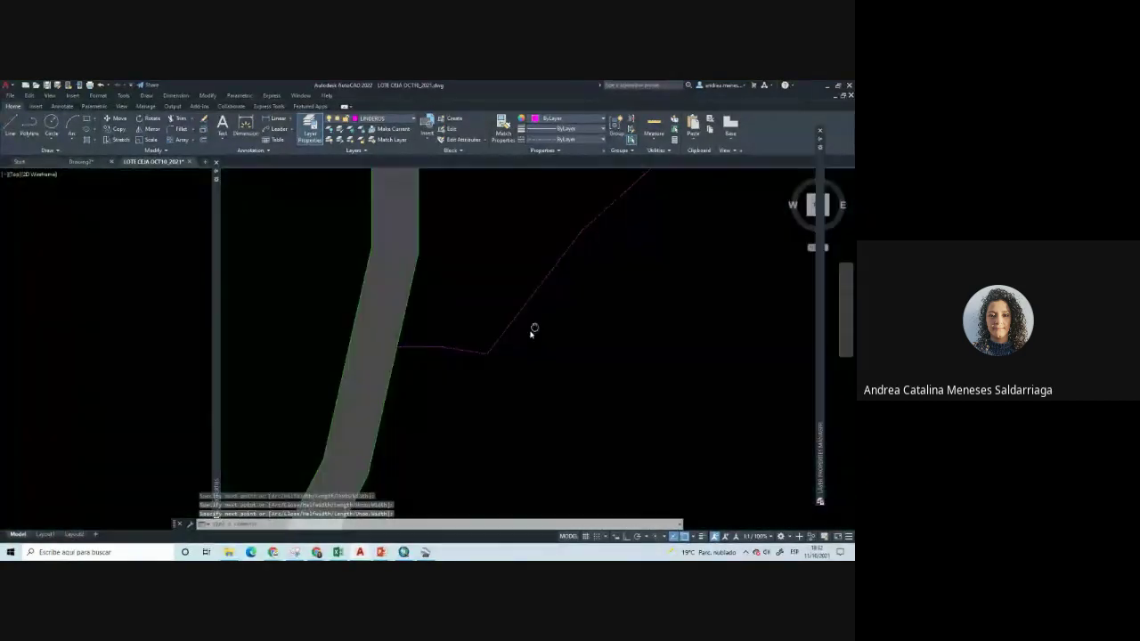
pyautogui.scroll(2, 526, 312)
pyautogui.scroll(1, 507, 302)
pyautogui.scroll(-3, 534, 307)
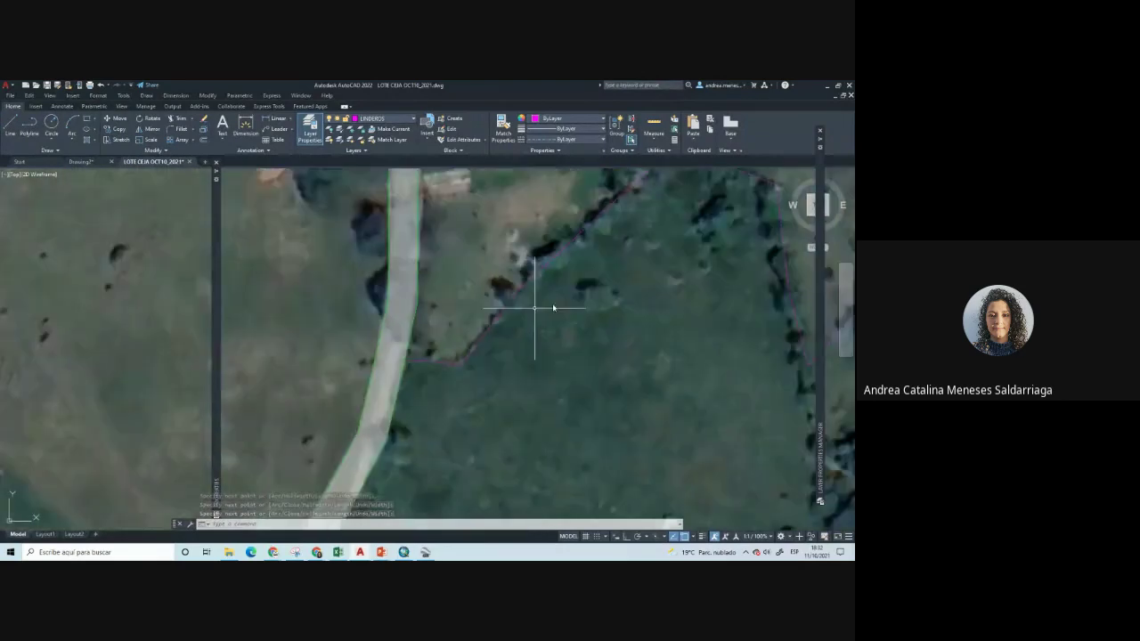
pyautogui.scroll(-3, 535, 308)
pyautogui.scroll(-1, 449, 348)
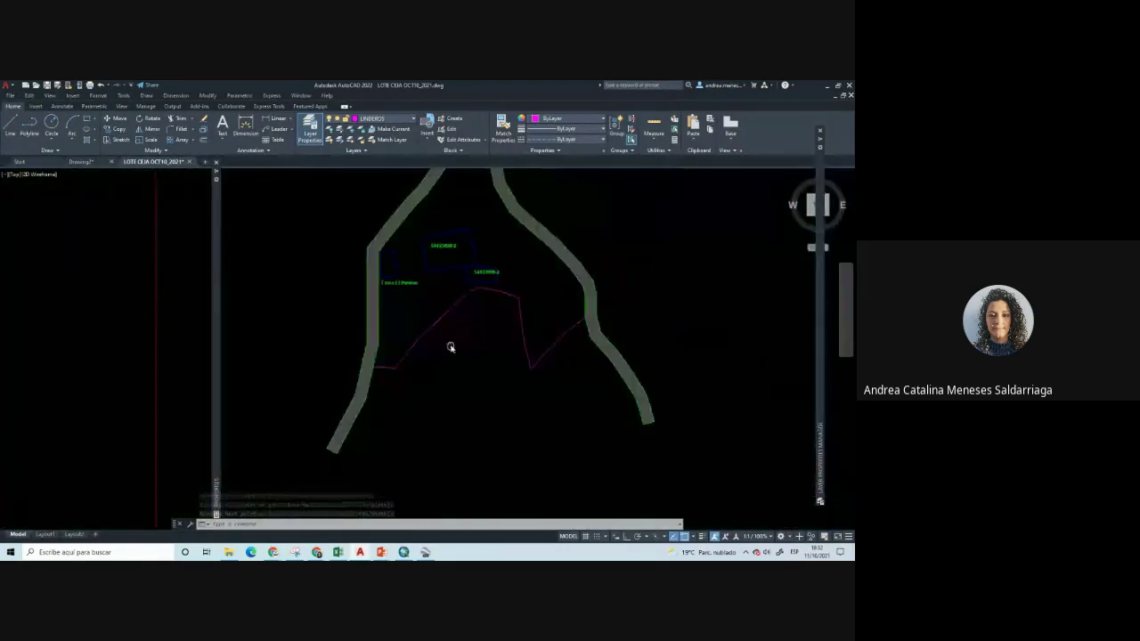
pyautogui.moveTo(450, 347); pyautogui.dragTo(383, 407, button='middle')
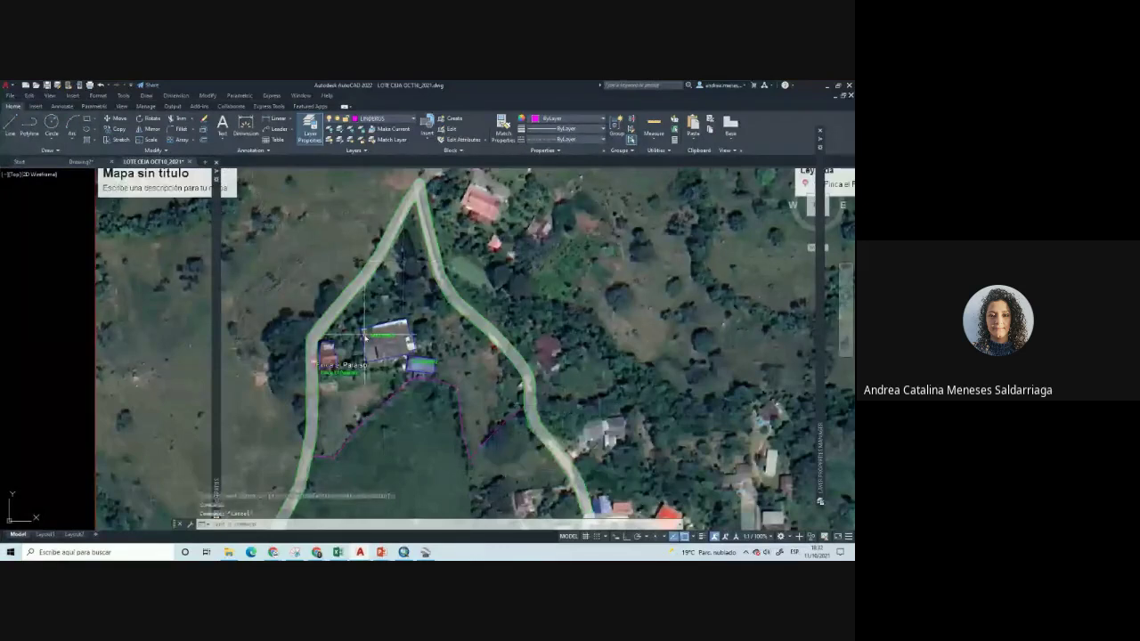
pyautogui.moveTo(365, 336); pyautogui.dragTo(355, 329, button='middle')
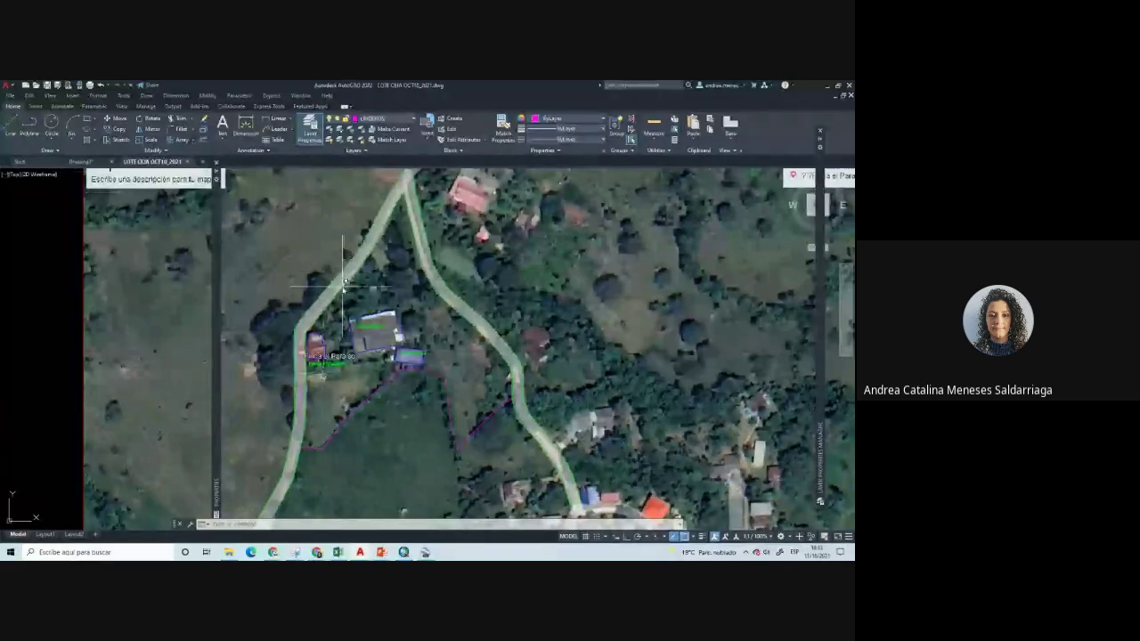
# Zoom out and back in to frame the whole Google Earth image with its road outlines
pyautogui.scroll(-2, 343, 284)
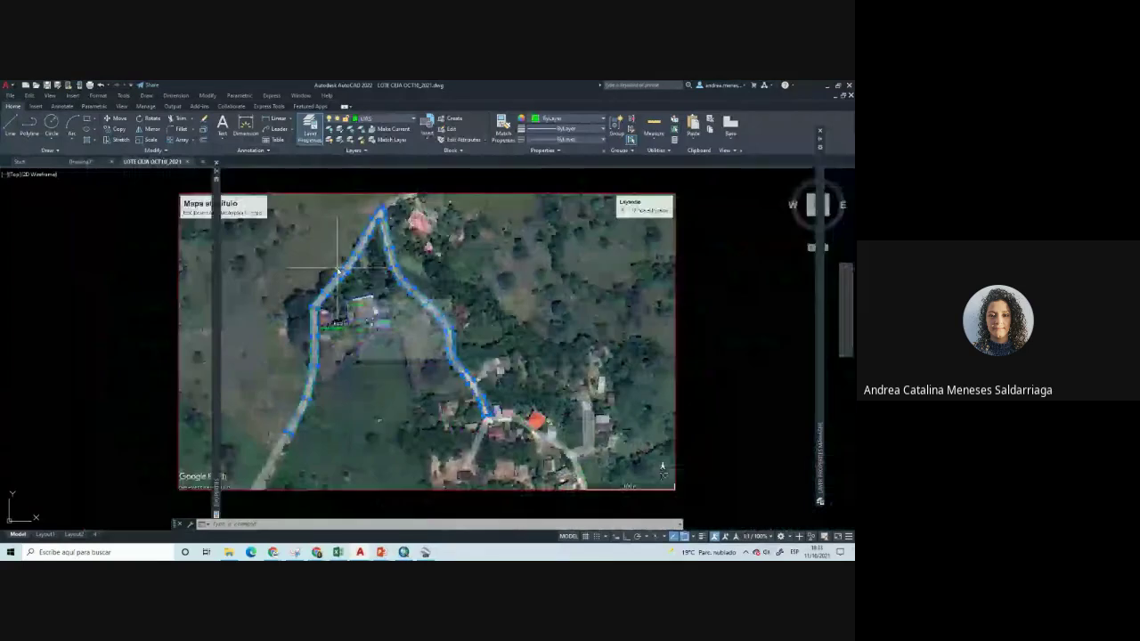
pyautogui.scroll(4, 337, 269)
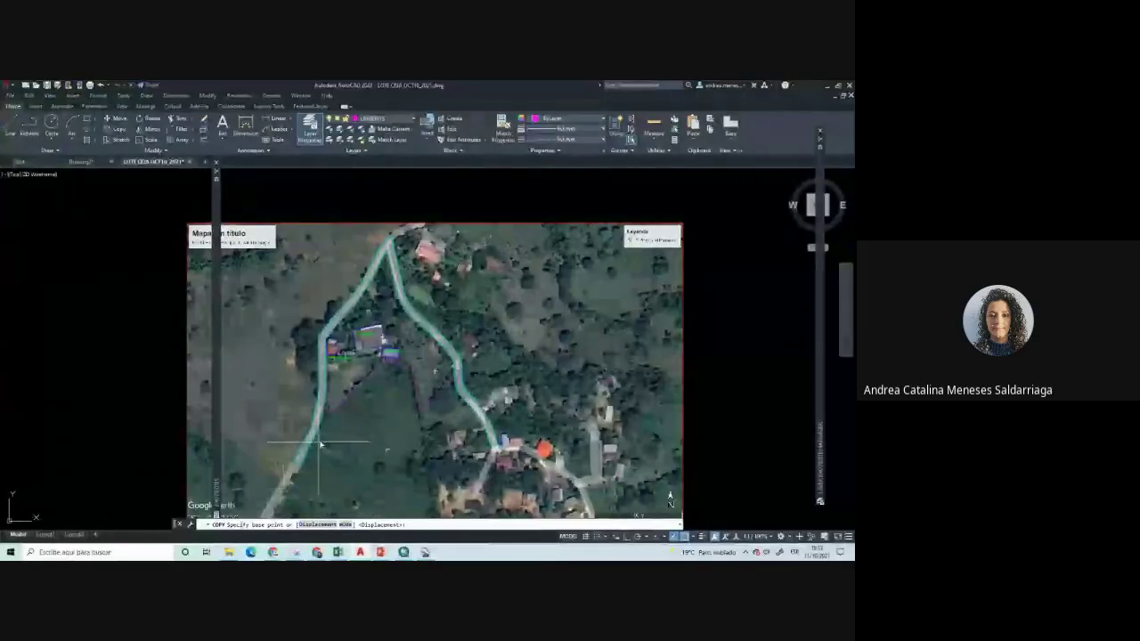
# Copy the road outline from the rectangle corner onto the matching road vertex
pyautogui.scroll(4, 316, 450)
pyautogui.scroll(3, 313, 469)
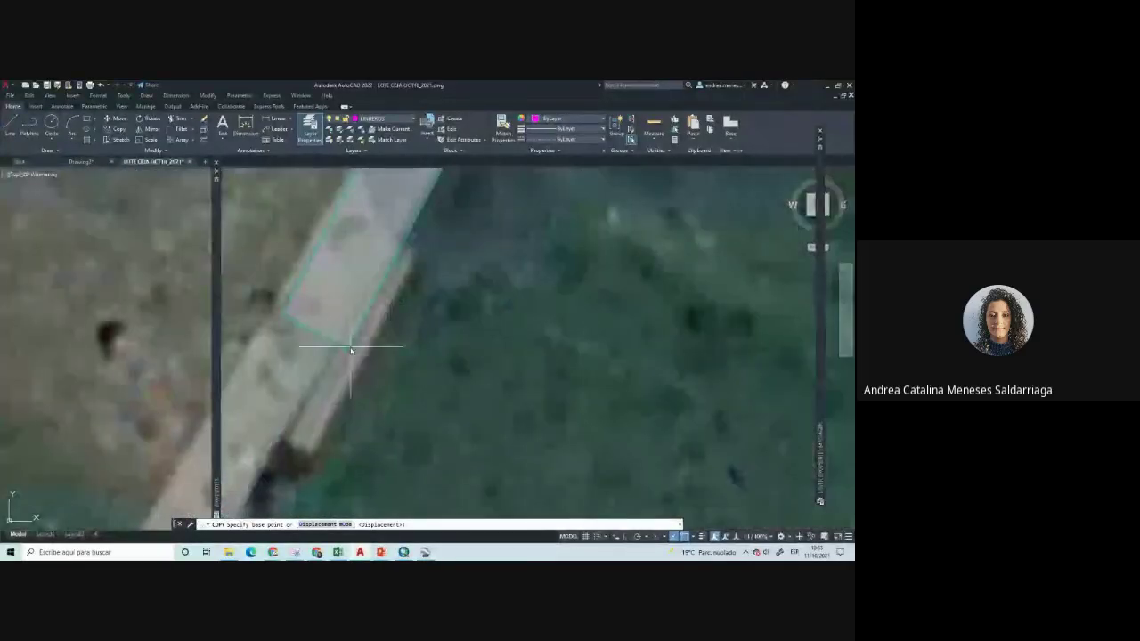
pyautogui.click(394, 473)
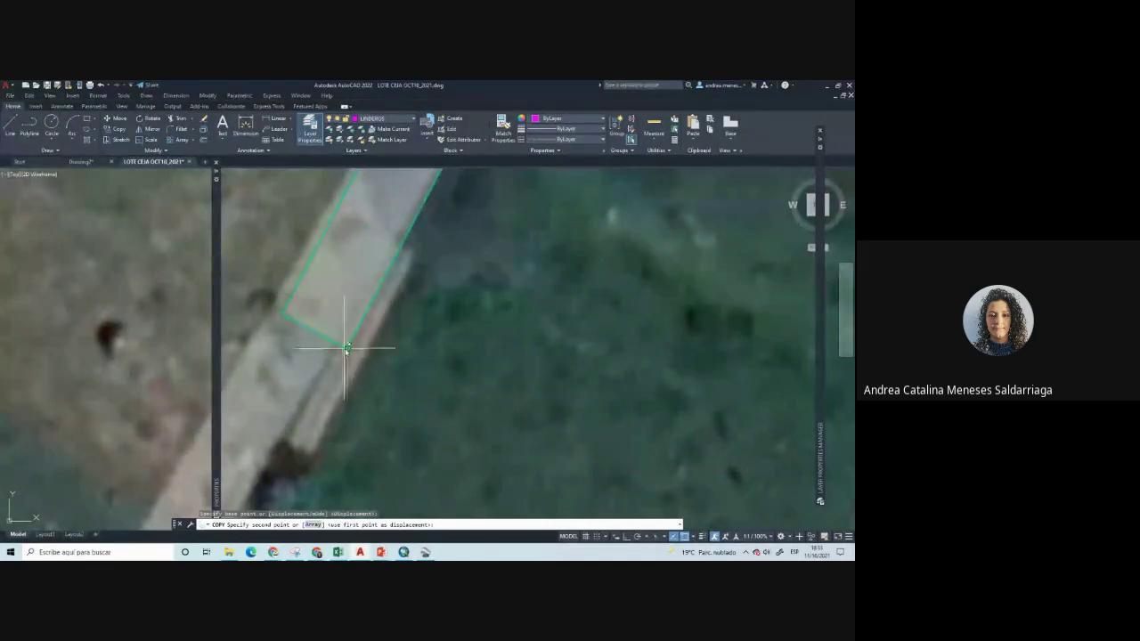
pyautogui.scroll(5, 350, 356)
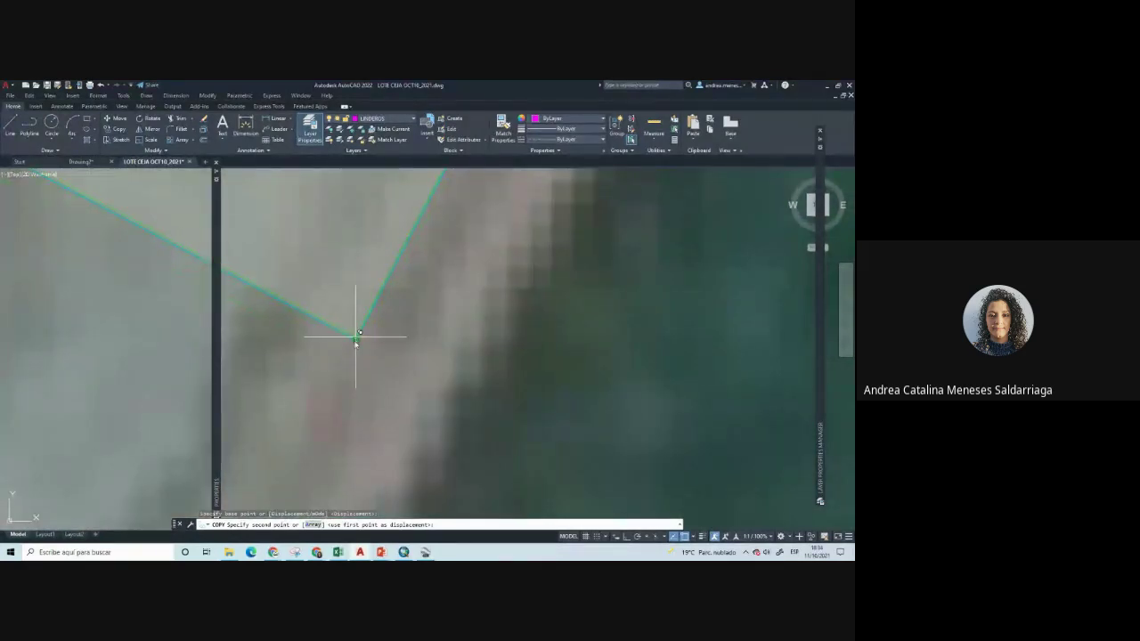
pyautogui.click(356, 339)
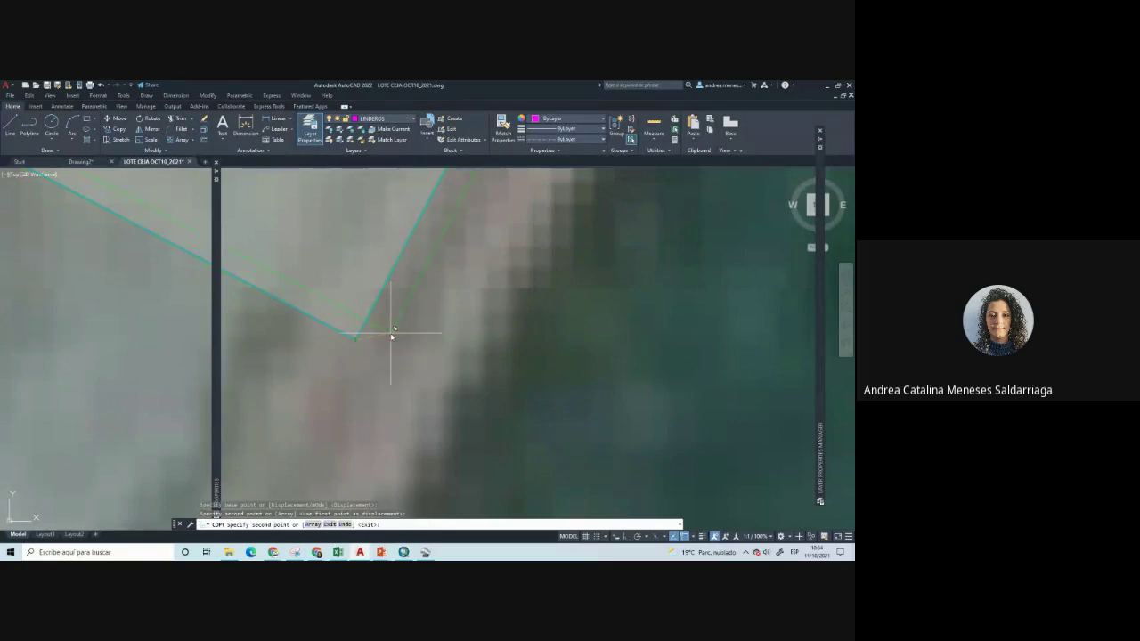
# Cancel the accidental move of the route lines with Esc
pyautogui.scroll(-5, 392, 336)
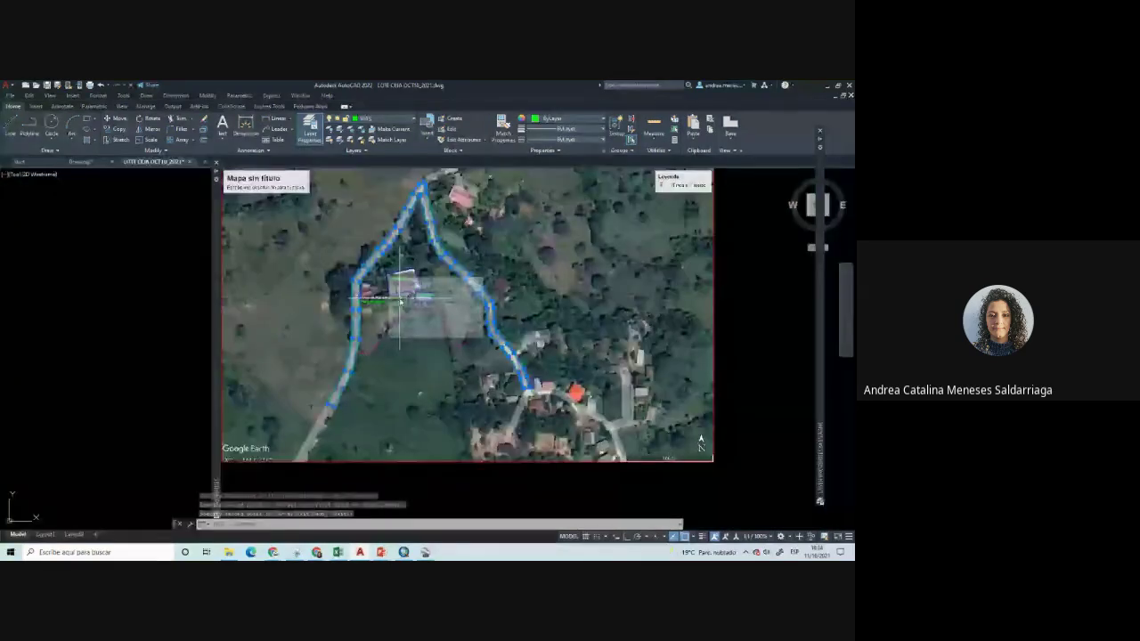
pyautogui.click(401, 303)
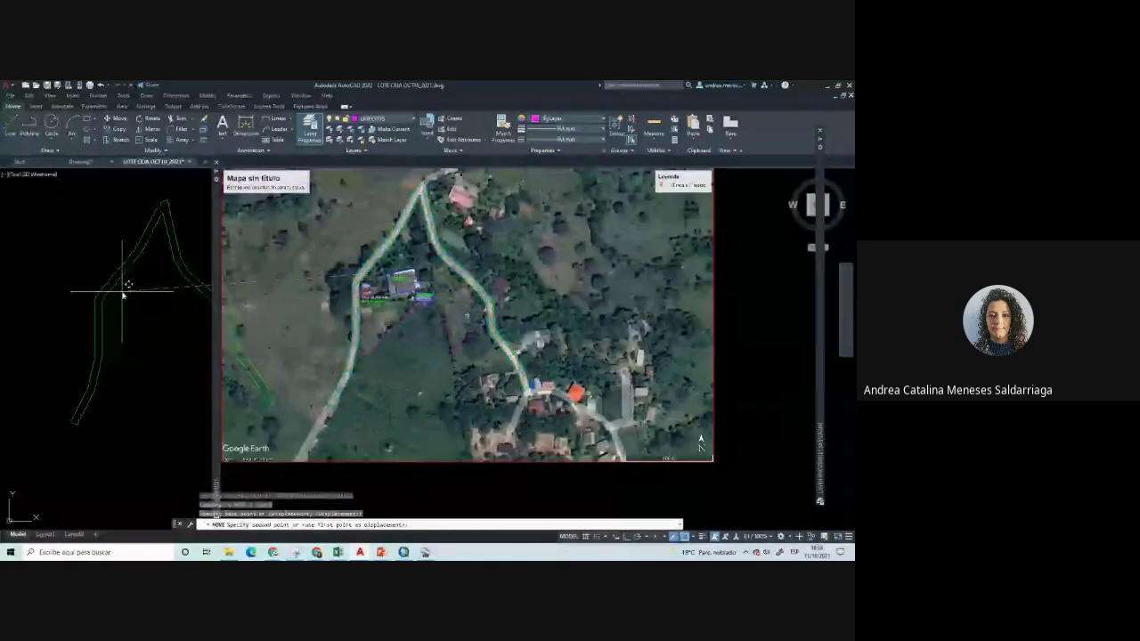
pyautogui.press('Escape')
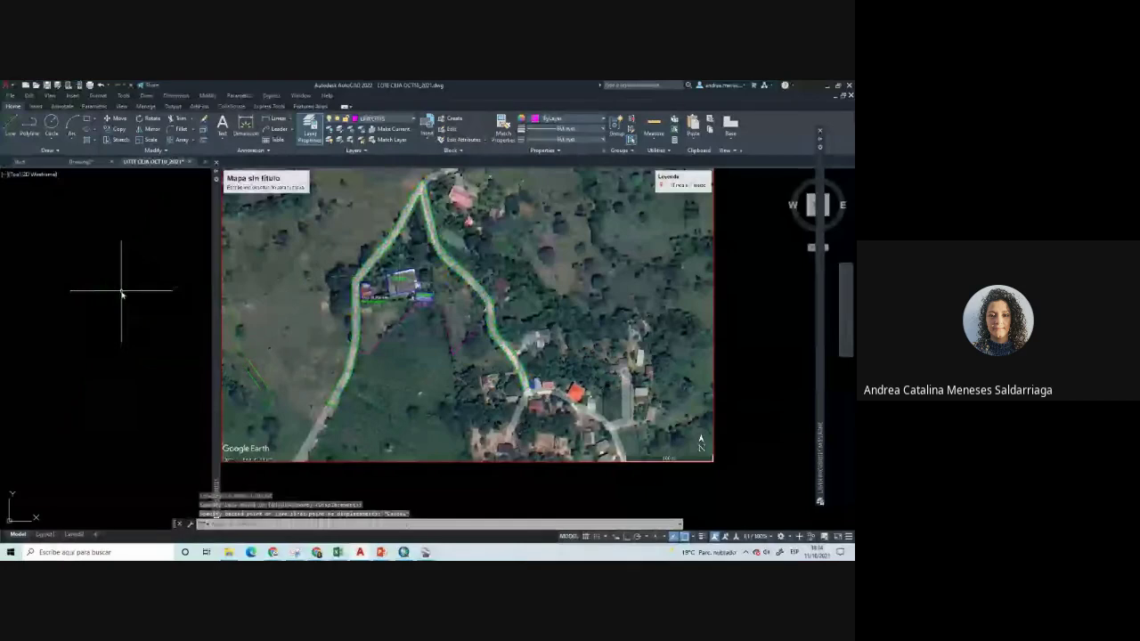
# Move the traced road lines onto the LINDEROS layer and clear the selection
pyautogui.click(375, 259)
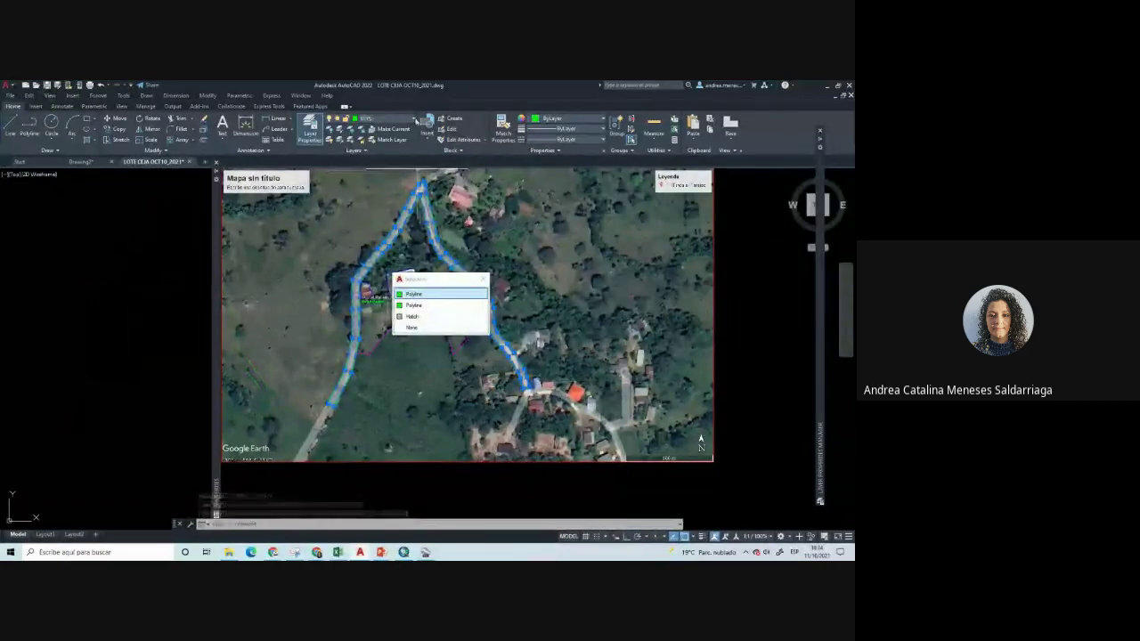
pyautogui.click(369, 118)
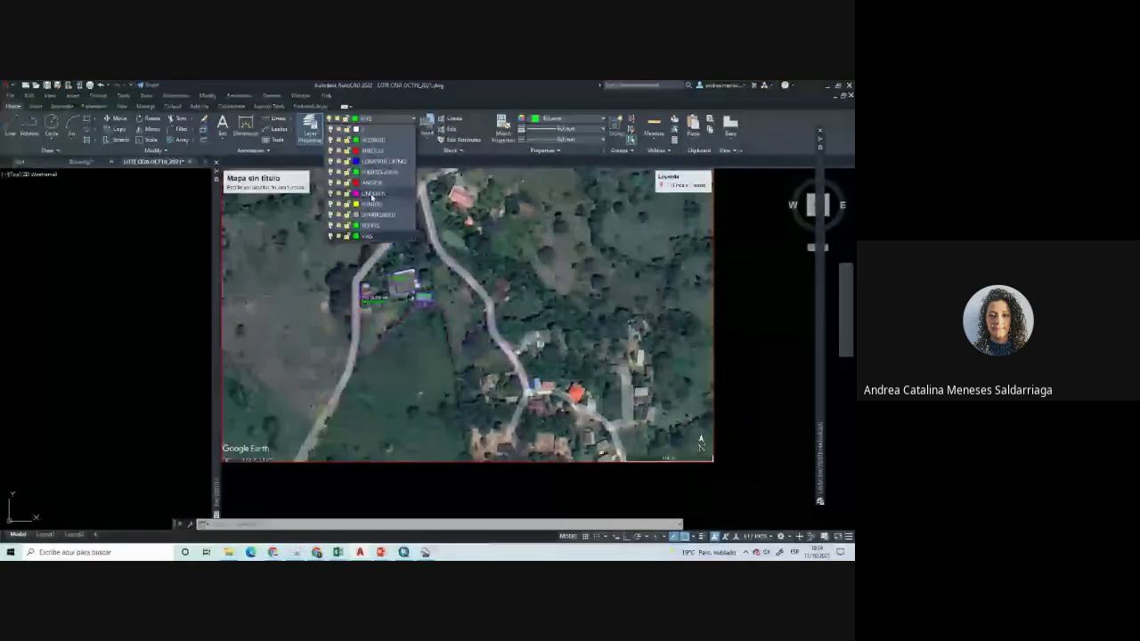
pyautogui.click(371, 194)
pyautogui.press('Escape')
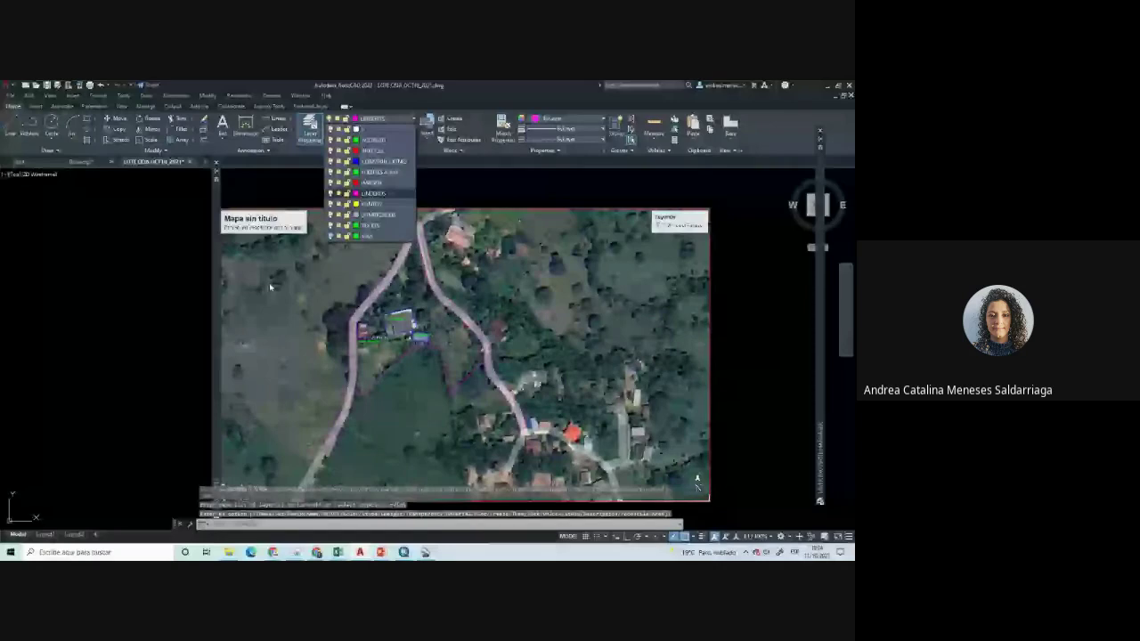
pyautogui.click(269, 282)
# Reselect the traced road lines from the right-click menu and zoom in
pyautogui.scroll(3, 374, 356)
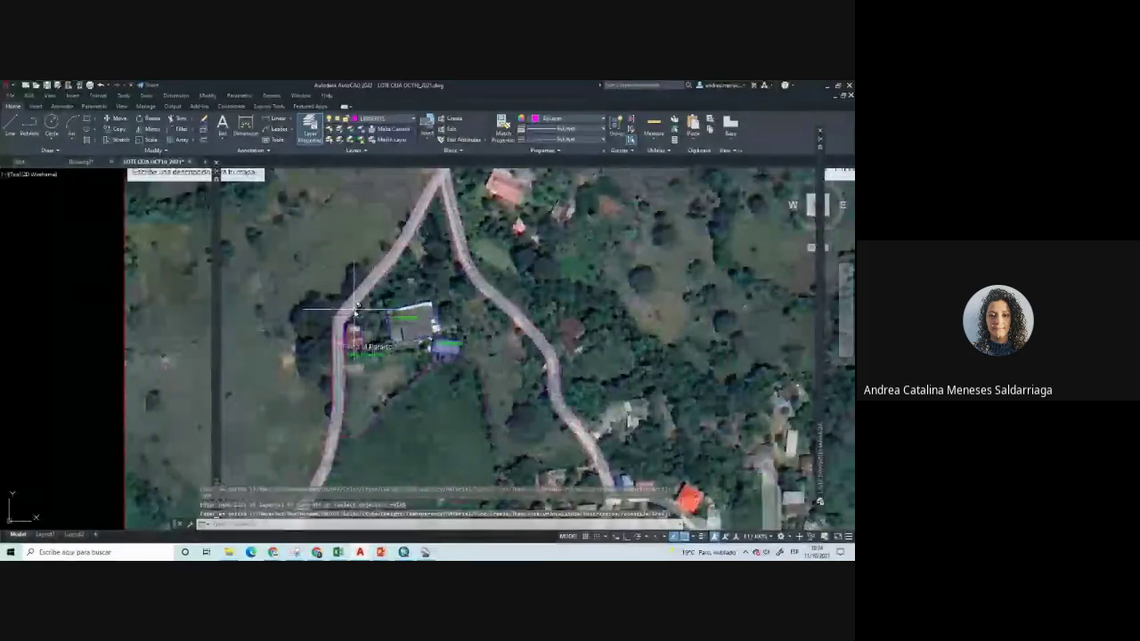
pyautogui.rightClick(356, 309)
pyautogui.click(392, 331)
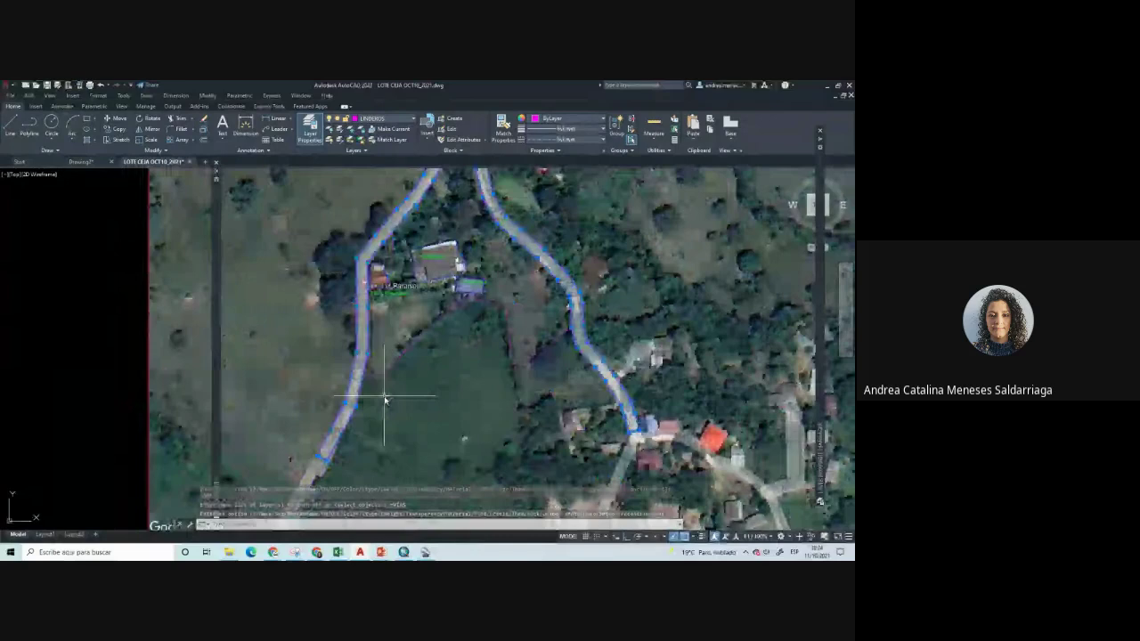
pyautogui.scroll(5, 378, 405)
pyautogui.scroll(4, 368, 401)
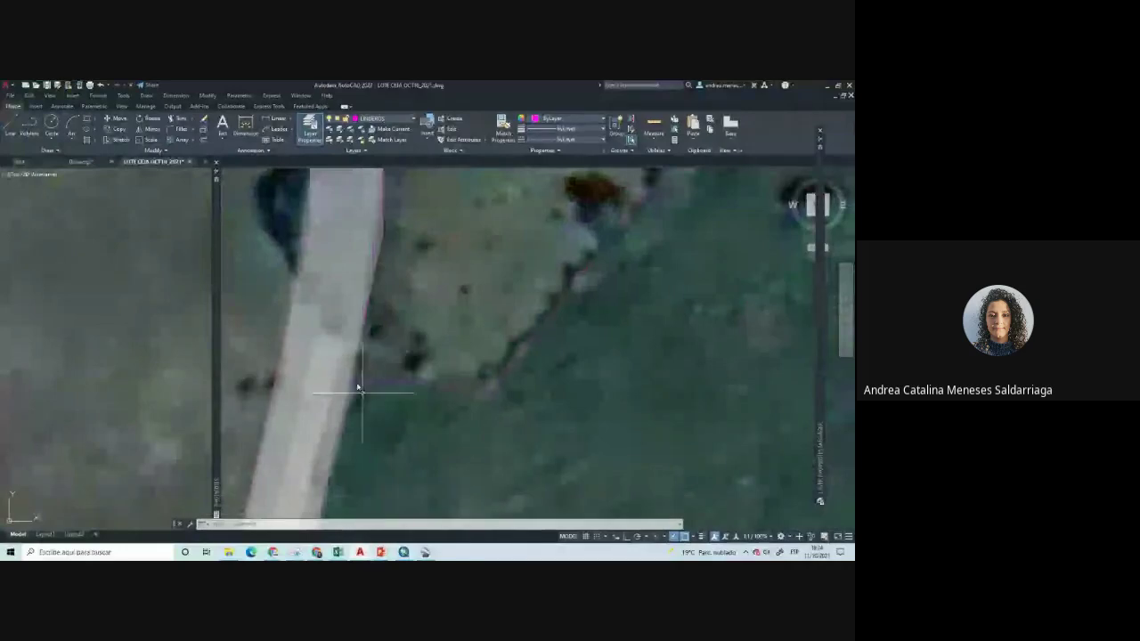
# Draw a new polyline (PL) from the road edge to a point along the road
pyautogui.write('pl')
pyautogui.press('Return')
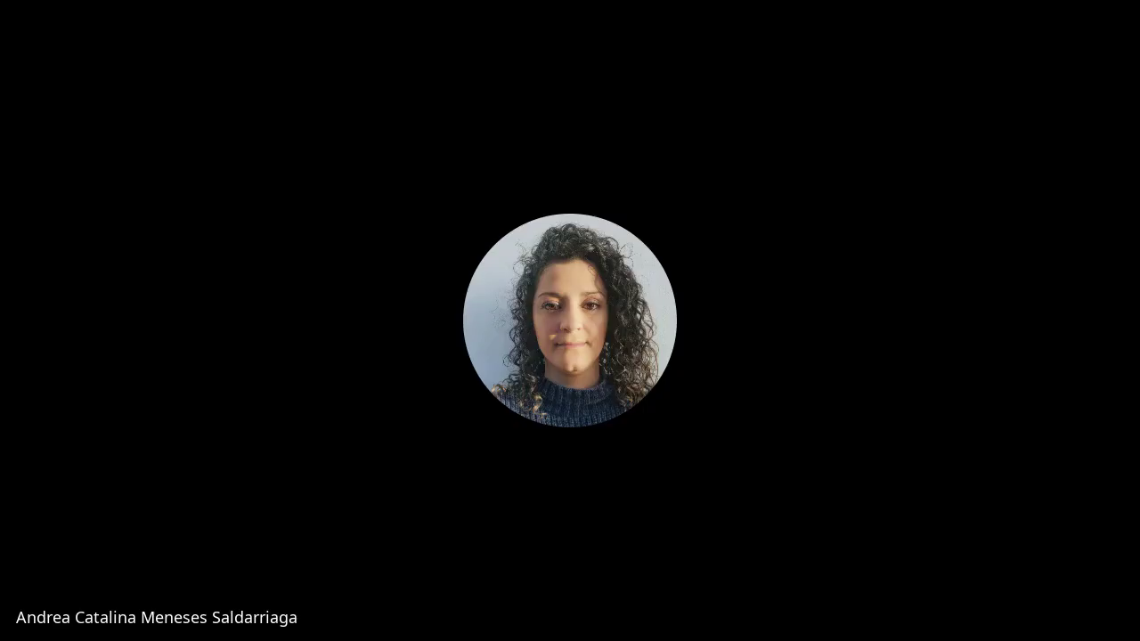
pyautogui.click(360, 352)
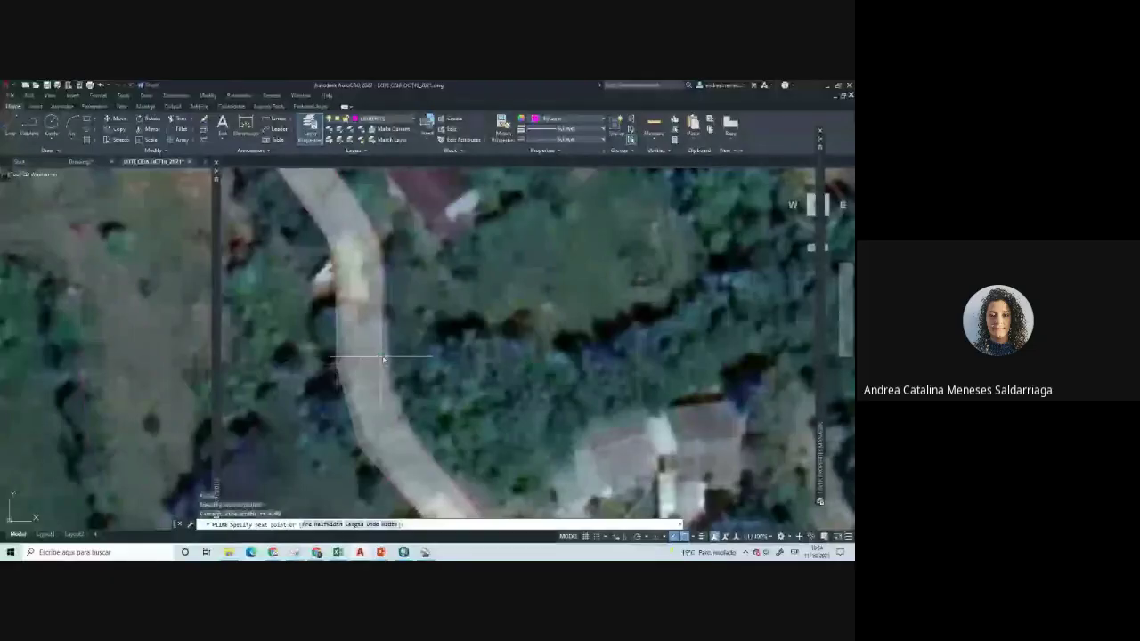
pyautogui.click(383, 358)
pyautogui.scroll(-3, 433, 353)
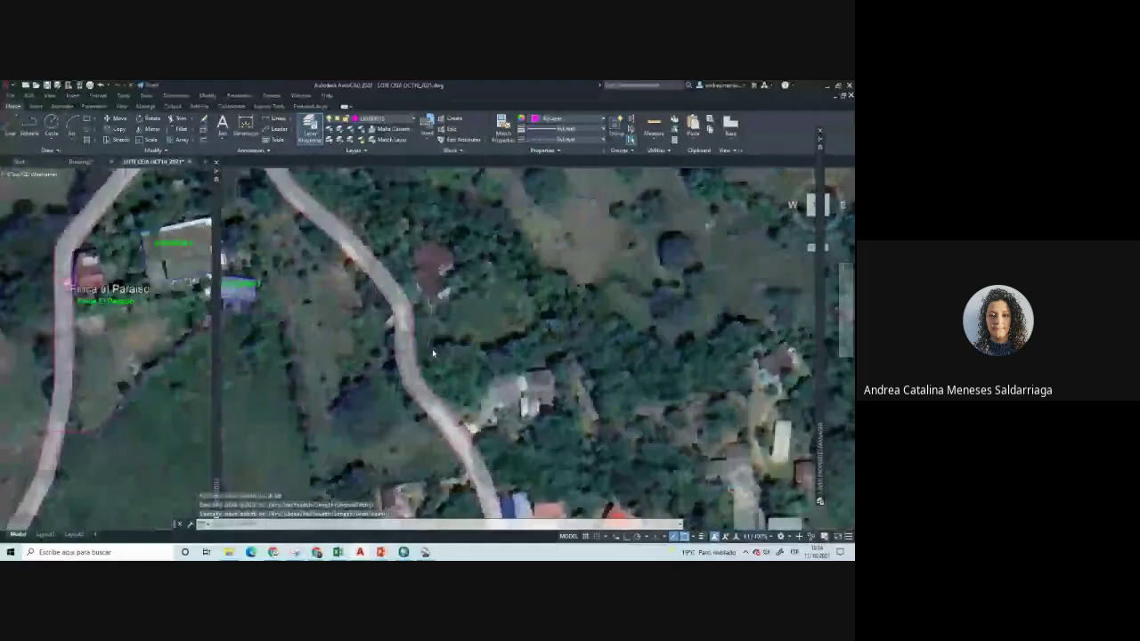
pyautogui.scroll(-3, 433, 353)
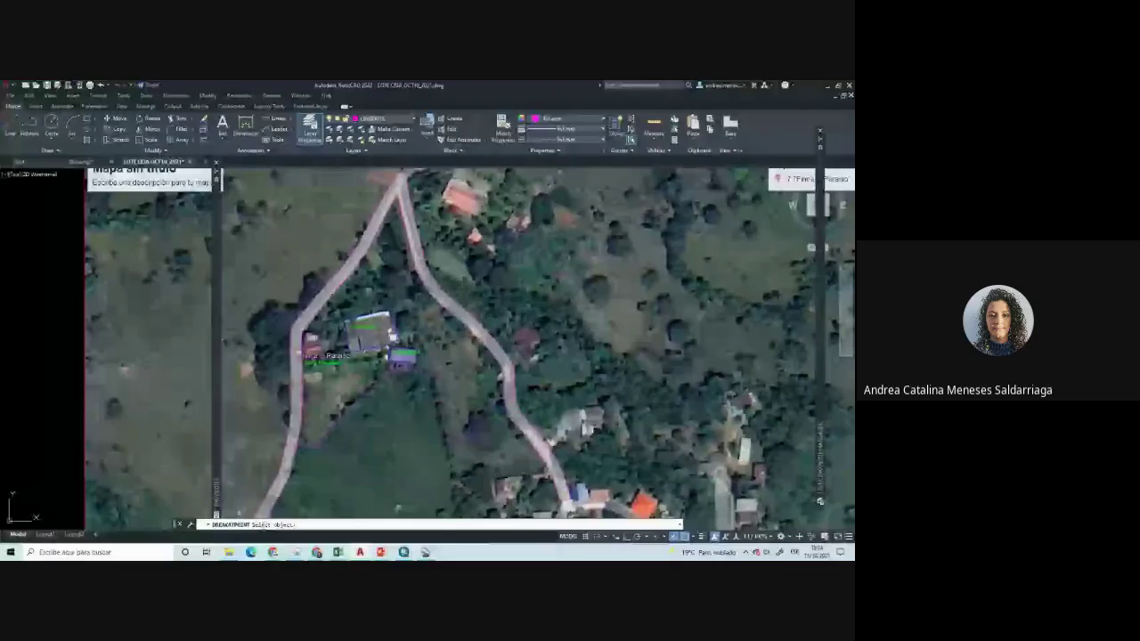
# Select the traced road line and split it at a picked point
pyautogui.click(320, 315)
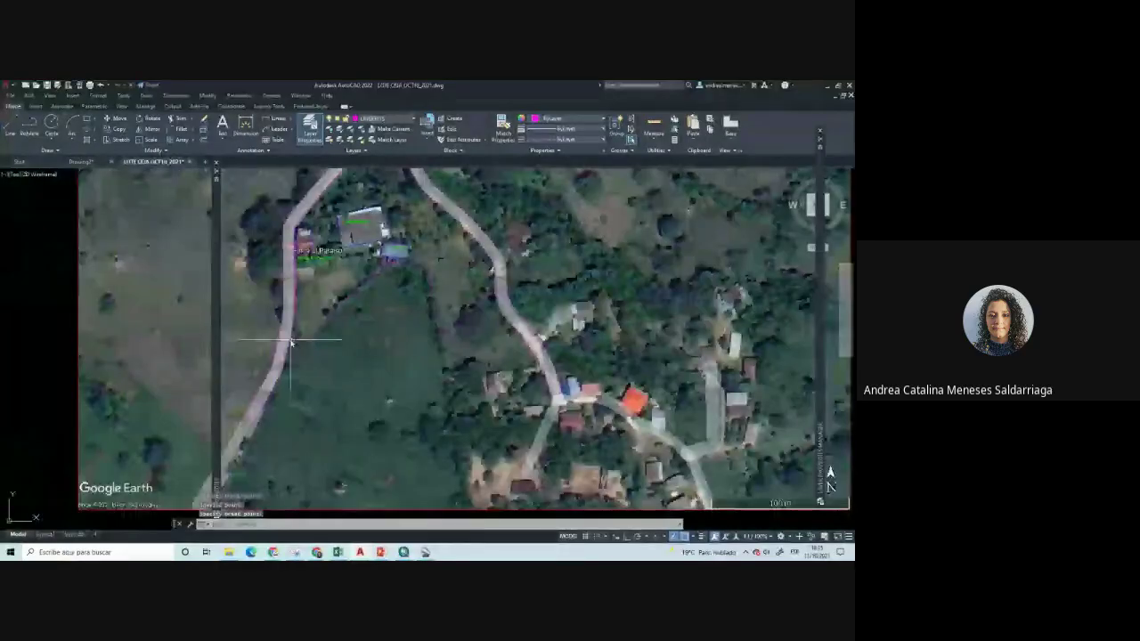
pyautogui.click(290, 343)
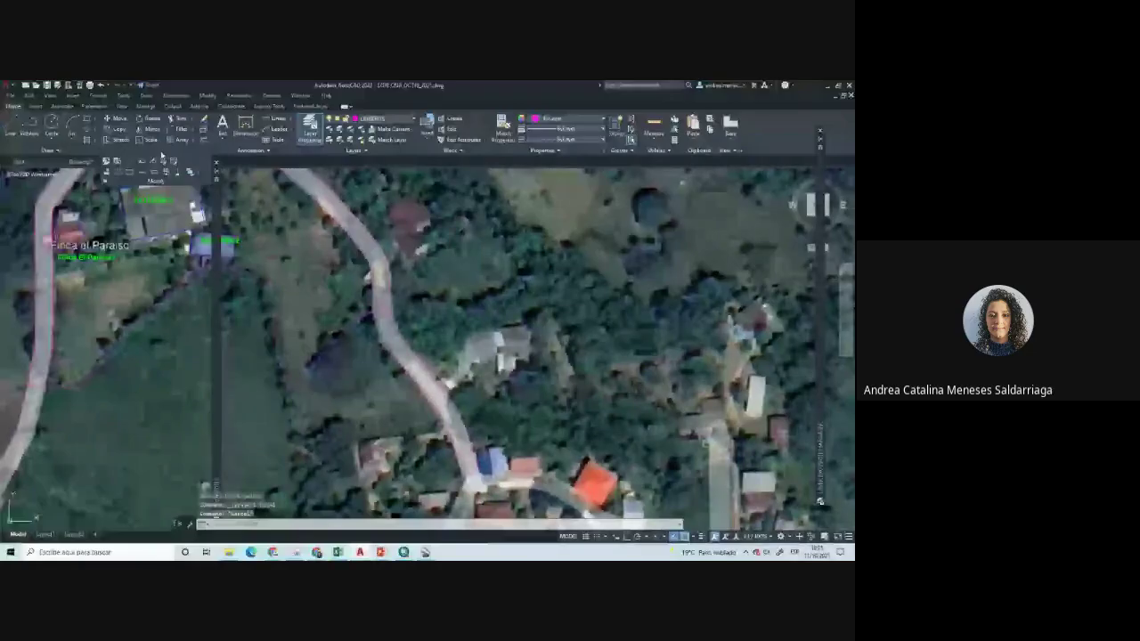
pyautogui.click(386, 300)
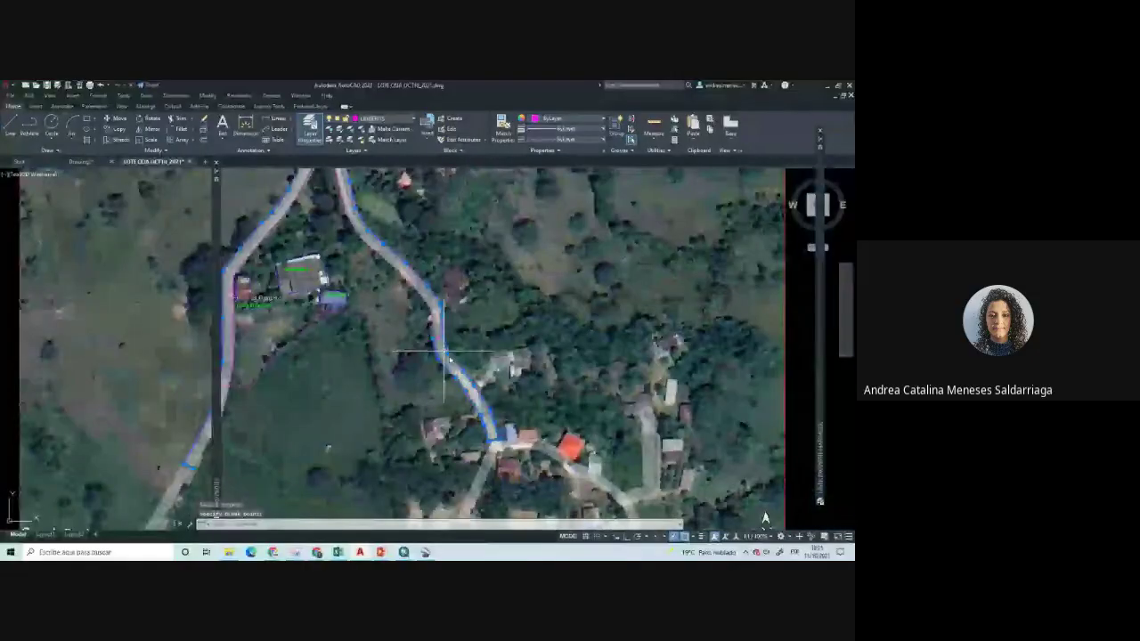
pyautogui.scroll(-2, 389, 418)
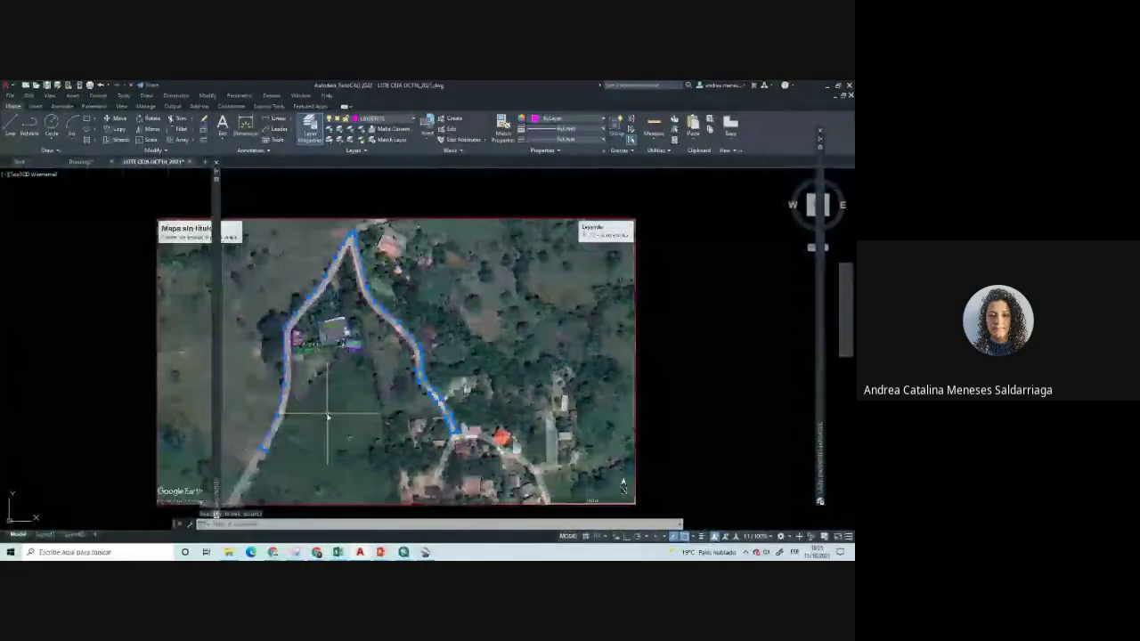
pyautogui.scroll(2, 327, 416)
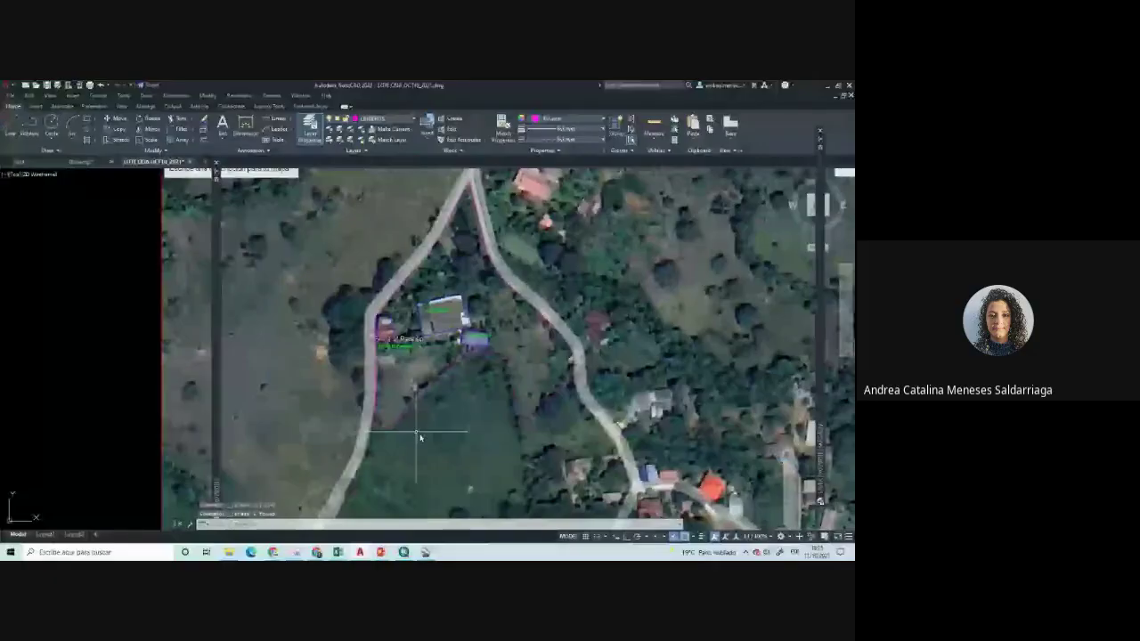
pyautogui.scroll(3, 372, 416)
pyautogui.scroll(-2, 372, 416)
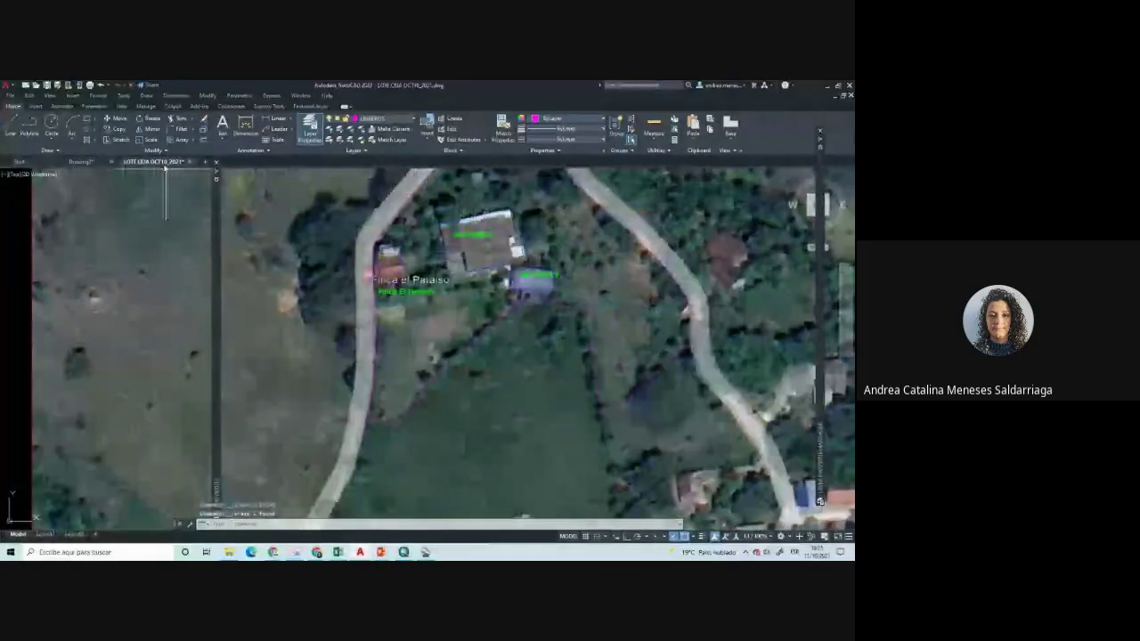
# Join the pink boundary segments into a single polyline with J
pyautogui.write('j')
pyautogui.press('Return')
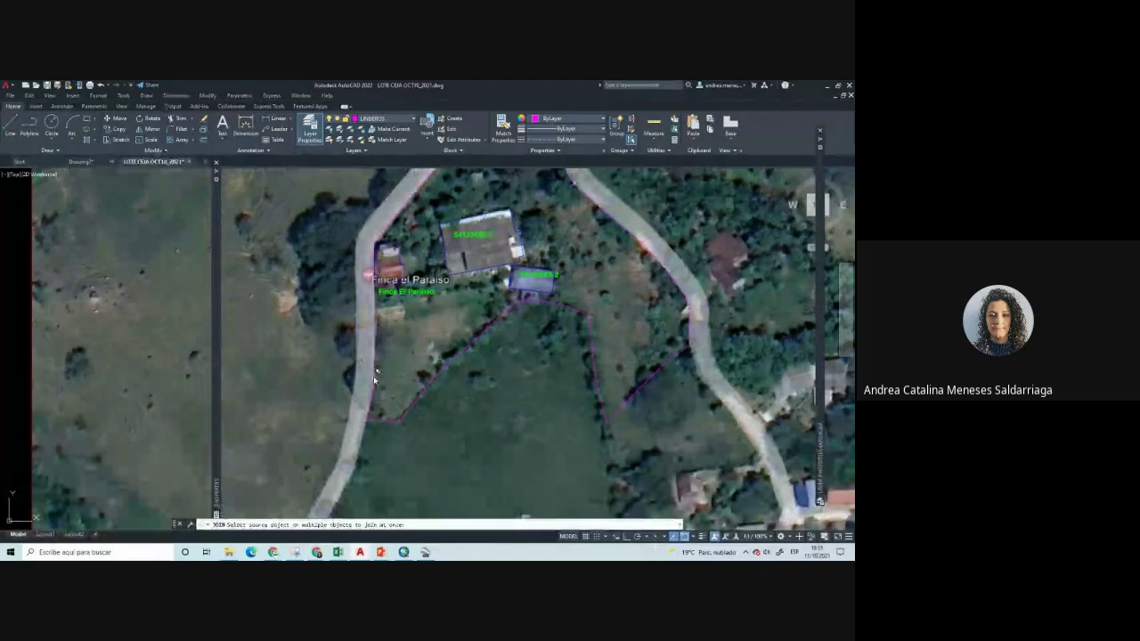
pyautogui.scroll(-1, 374, 380)
pyautogui.rightClick(623, 325)
pyautogui.click(621, 350)
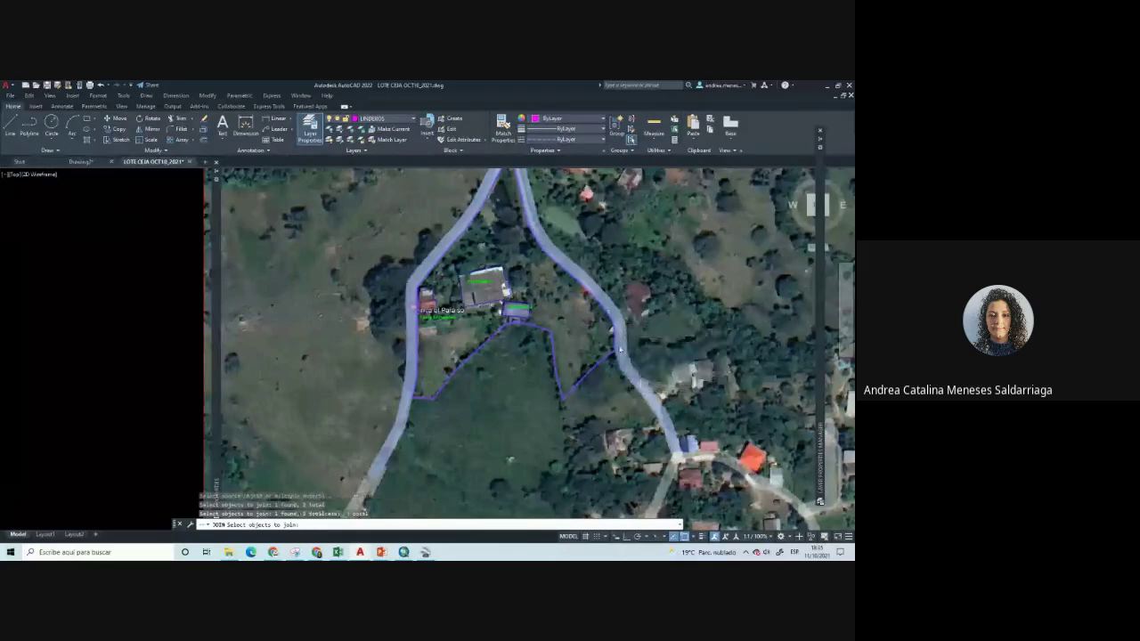
pyautogui.scroll(2, 621, 349)
pyautogui.scroll(-2, 620, 350)
pyautogui.press('Return')
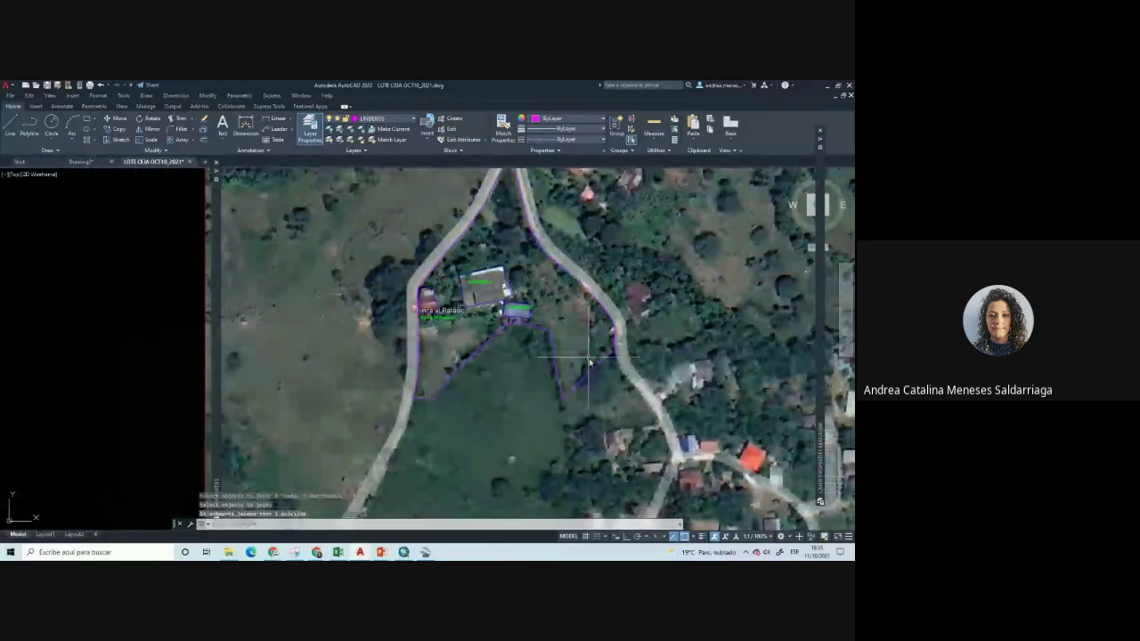
pyautogui.press('Escape')
pyautogui.press('Escape')
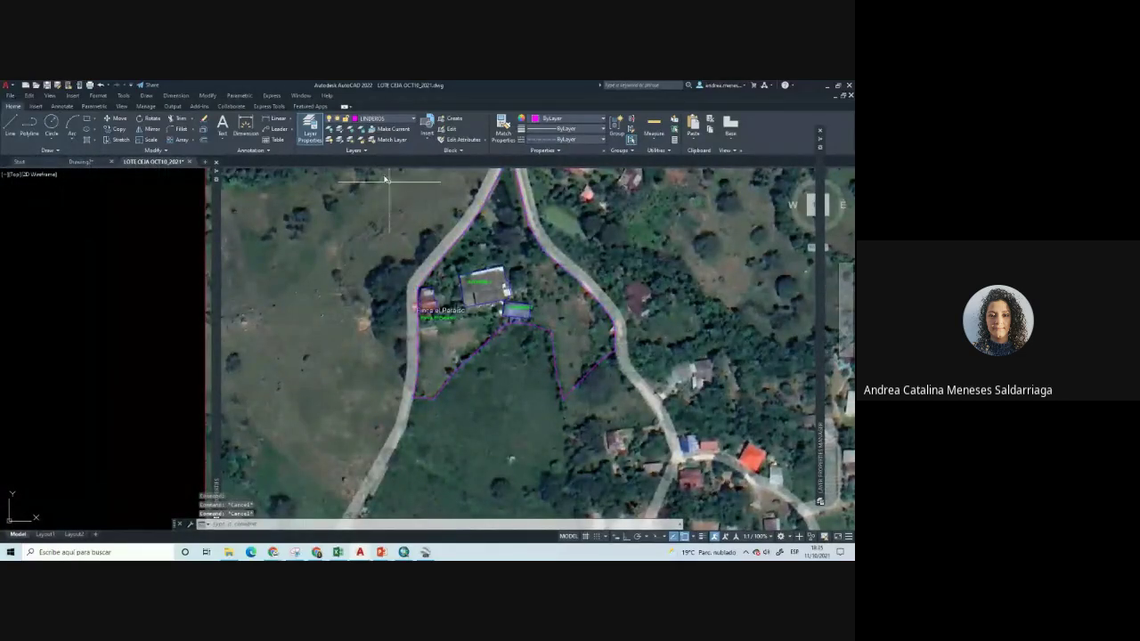
# Turn on the VIAS layer and pan the map slightly left and down
pyautogui.click(413, 119)
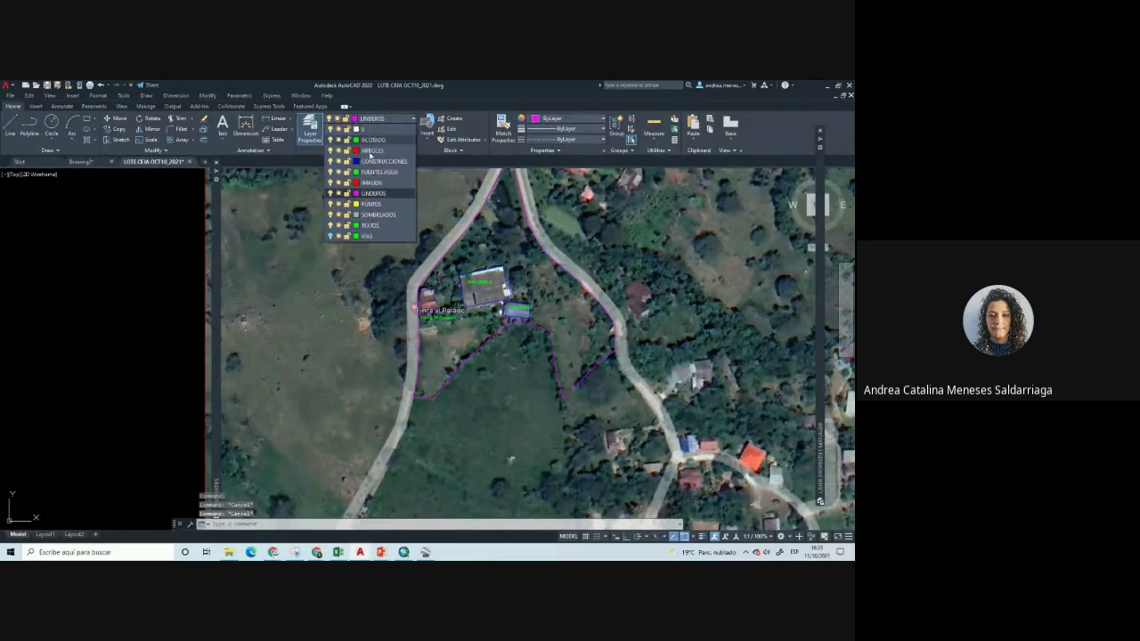
pyautogui.click(330, 236)
pyautogui.moveTo(538, 329); pyautogui.dragTo(457, 329, button='middle')
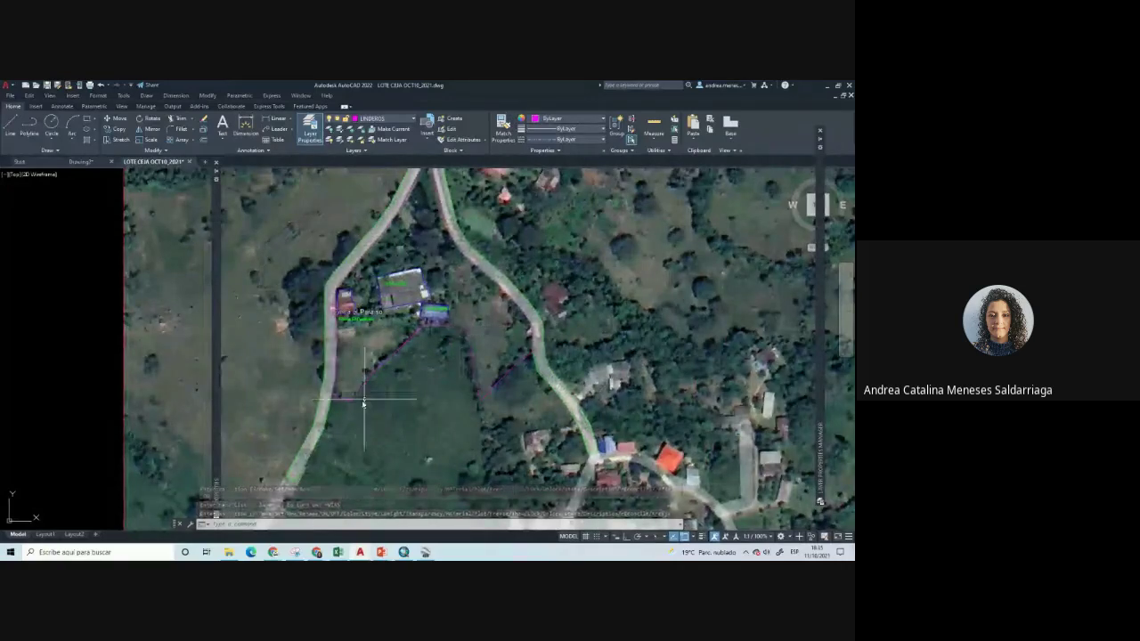
pyautogui.moveTo(481, 312); pyautogui.dragTo(488, 343, button='middle')
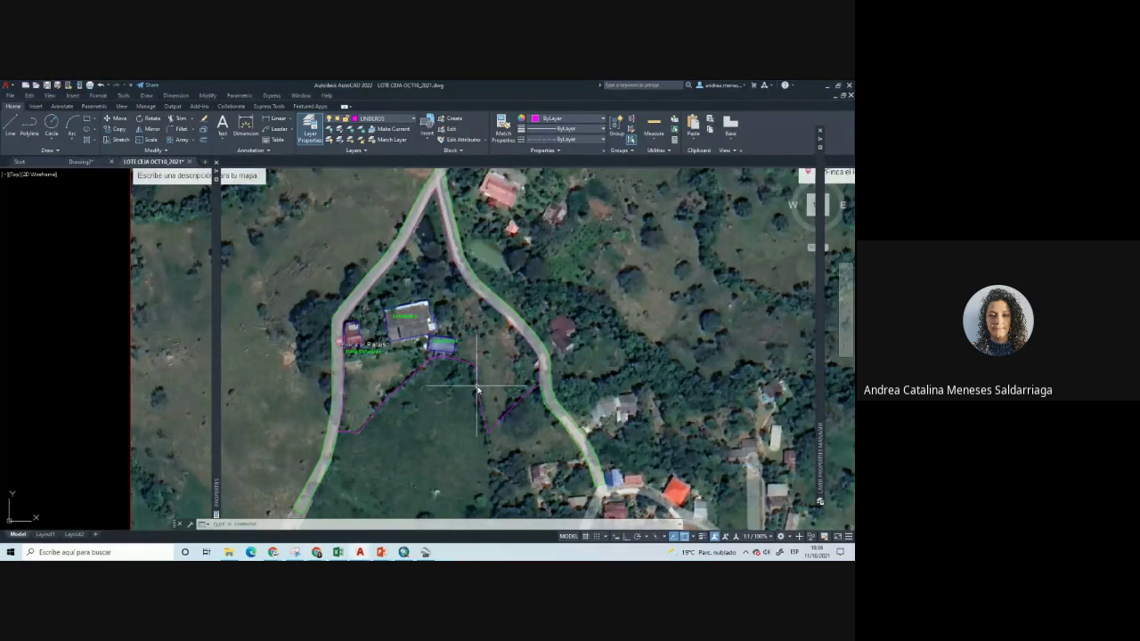
pyautogui.scroll(-2, 433, 383)
pyautogui.moveTo(447, 413); pyautogui.dragTo(422, 412, button='middle')
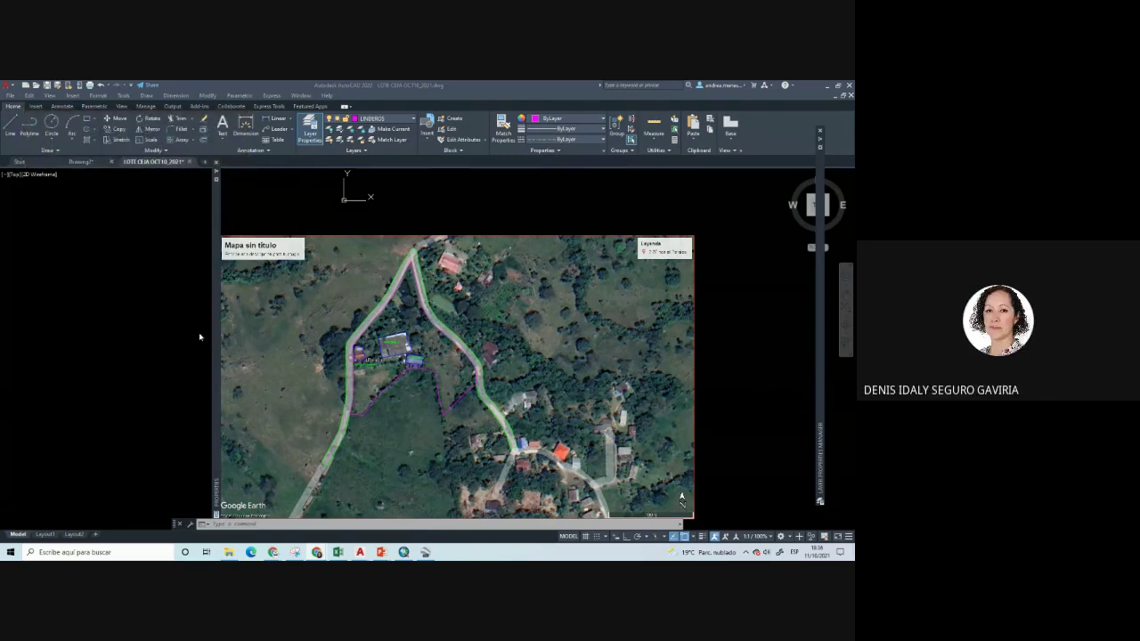
pyautogui.scroll(-2, 199, 336)
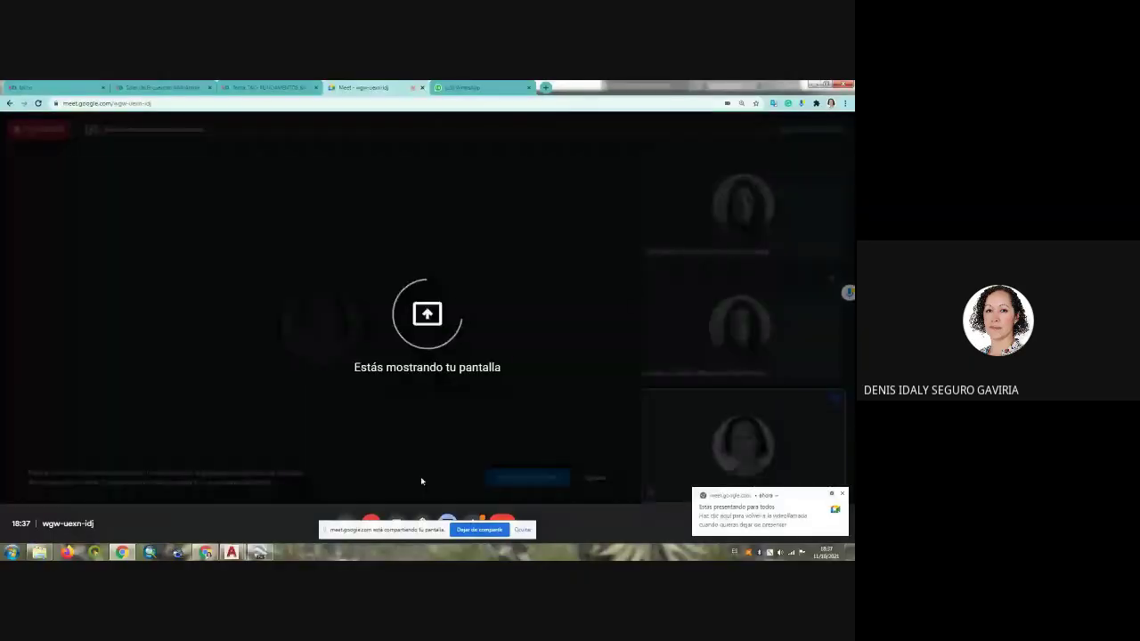
# Dismiss the sharing notice, mute the microphone and bring Edicion lote.dwg to the front
pyautogui.click(523, 530)
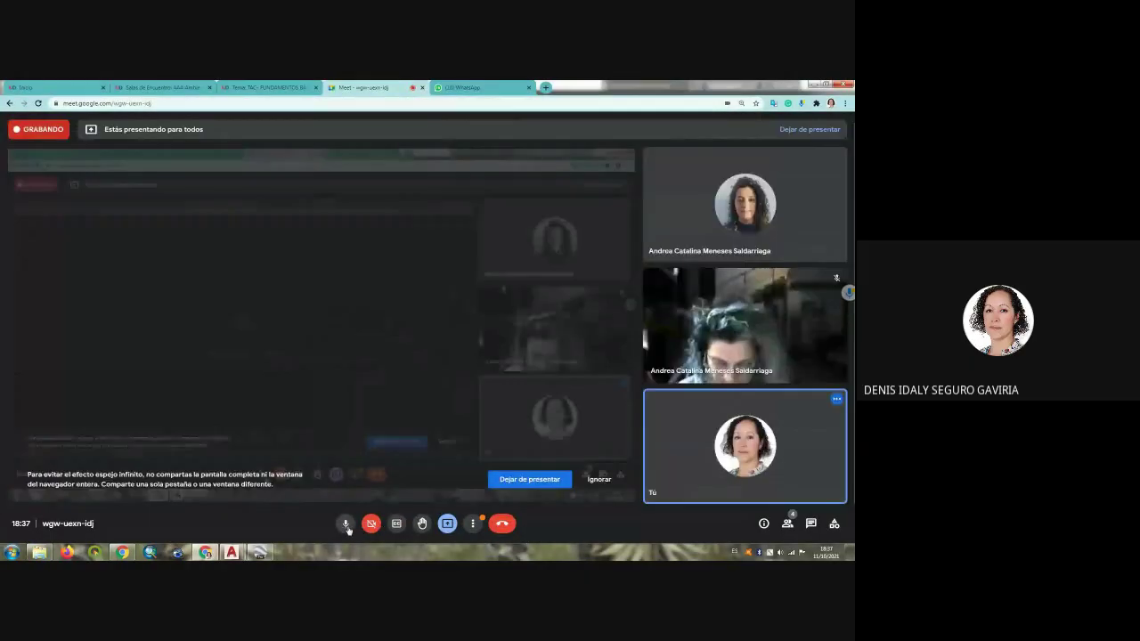
pyautogui.click(346, 525)
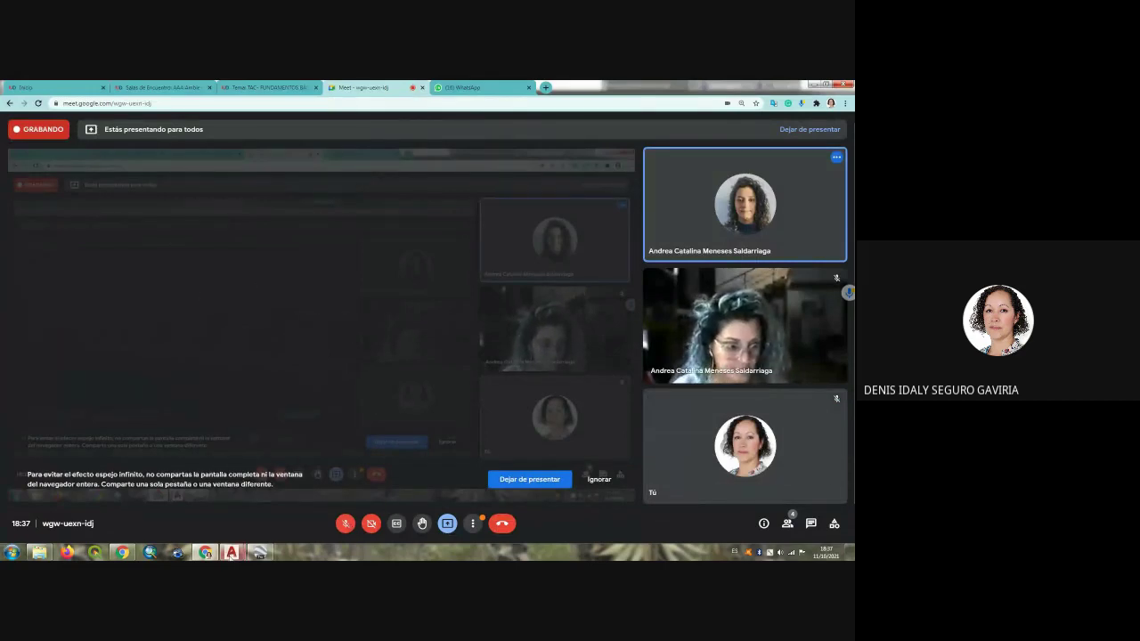
pyautogui.click(231, 552)
pyautogui.click(282, 520)
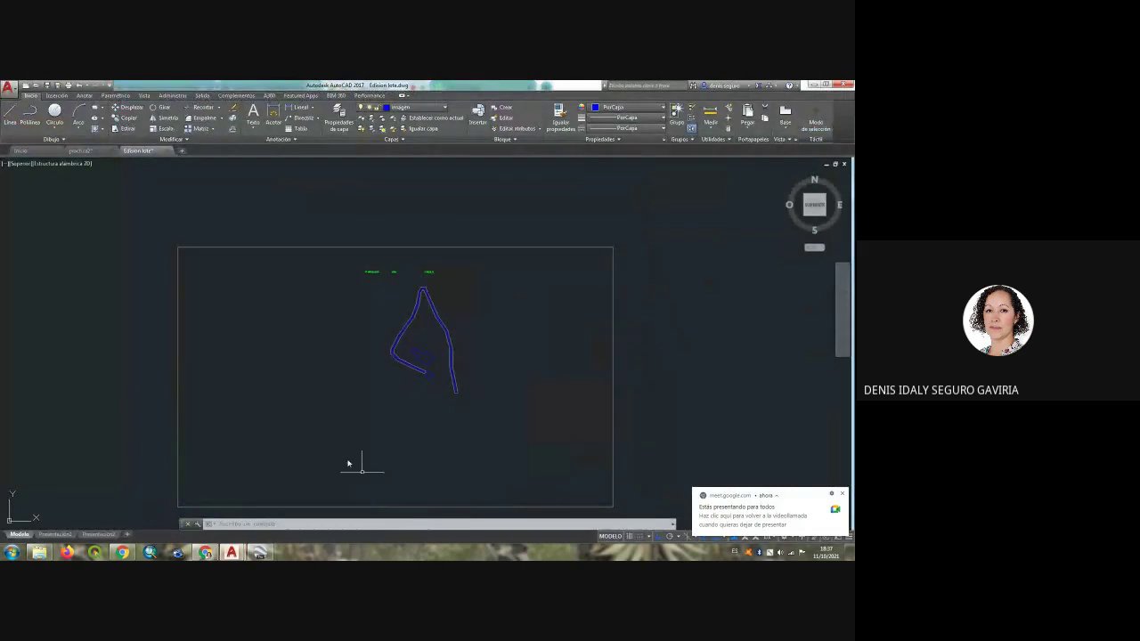
# Return briefly to the Meet call, then bring Edicion lote.dwg back to the front
pyautogui.click(205, 552)
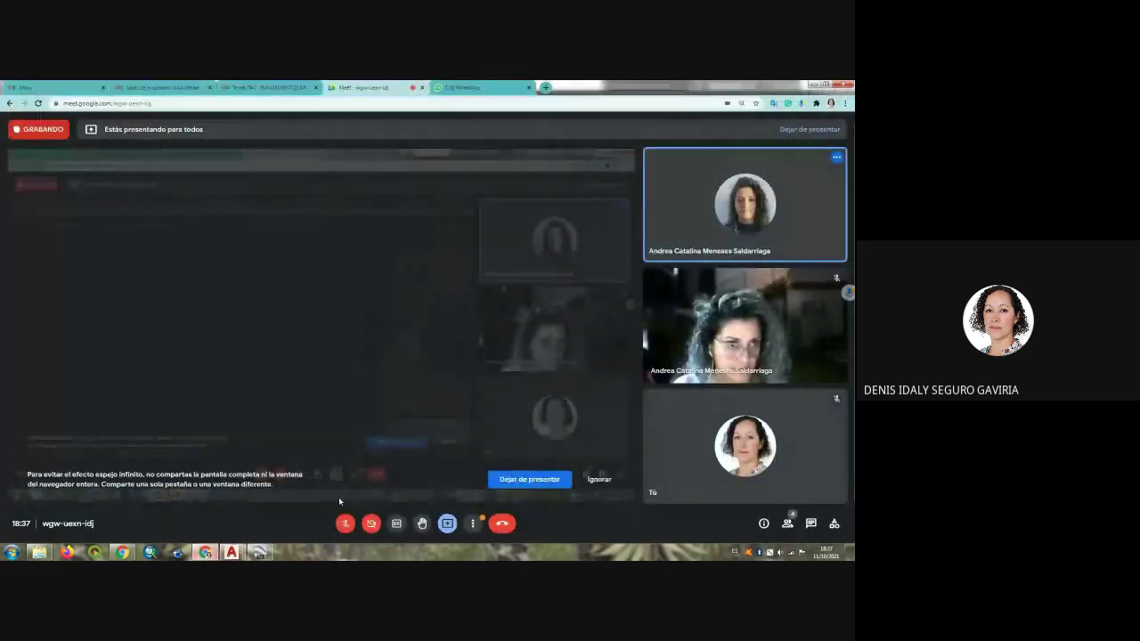
pyautogui.click(231, 552)
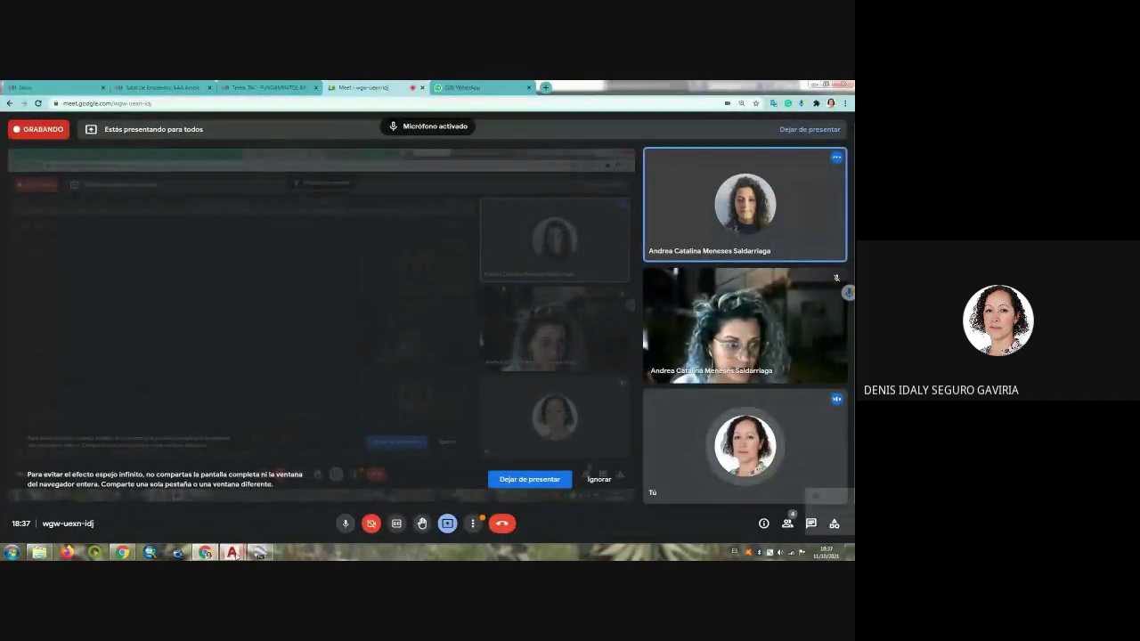
pyautogui.click(291, 519)
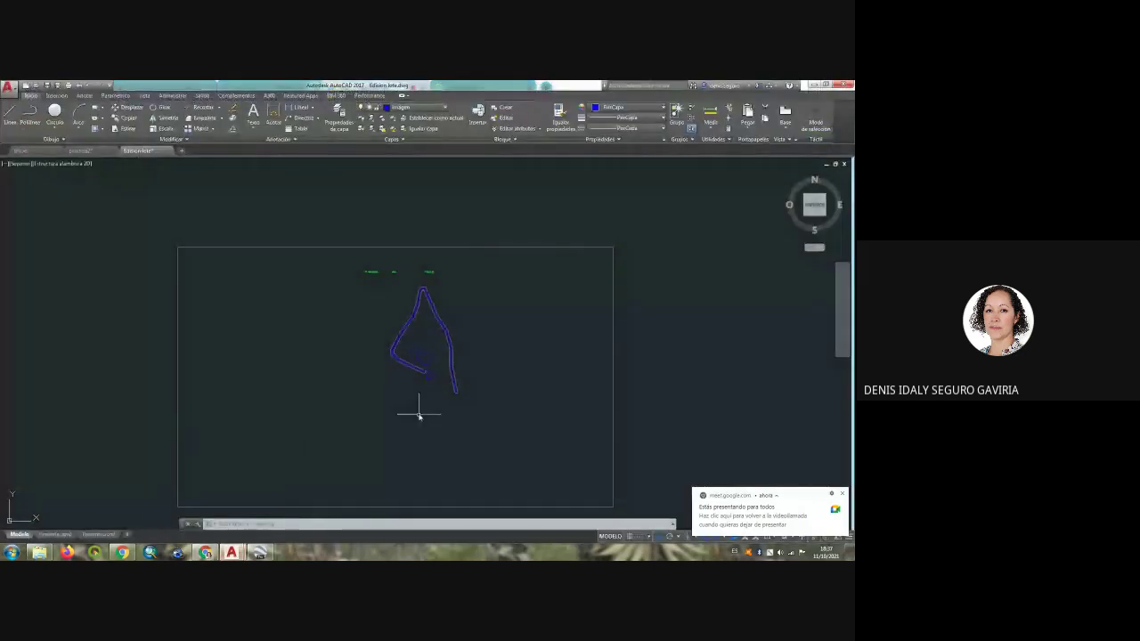
# Zoom out and select the empty image frame surrounding the blue road outline
pyautogui.scroll(3, 422, 417)
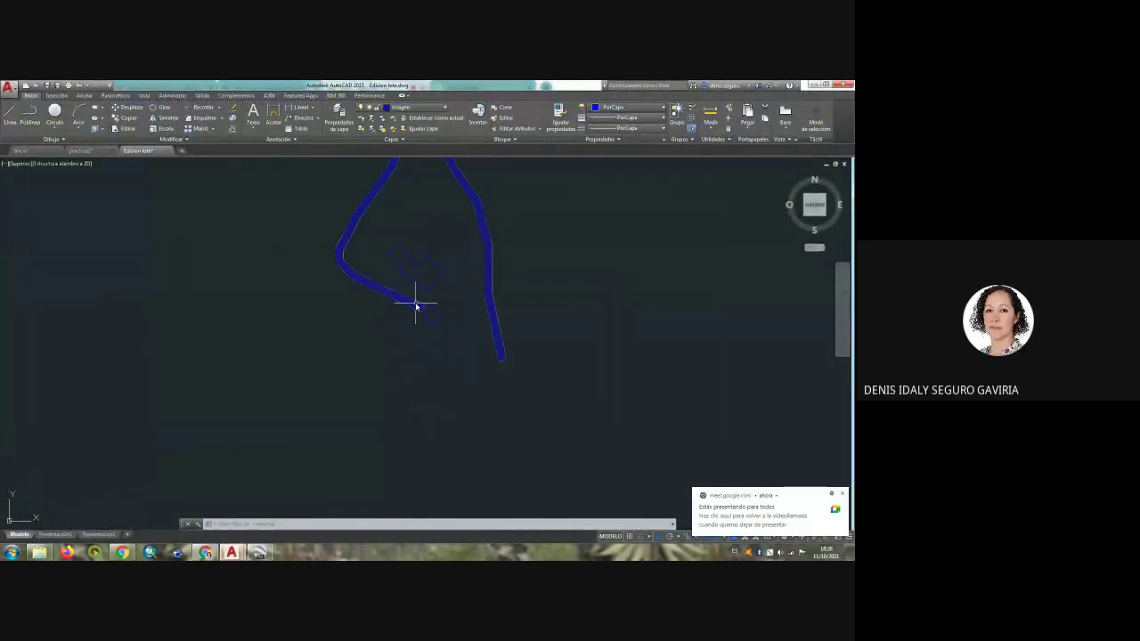
pyautogui.scroll(2, 416, 305)
pyautogui.scroll(-3, 418, 304)
pyautogui.scroll(-4, 420, 303)
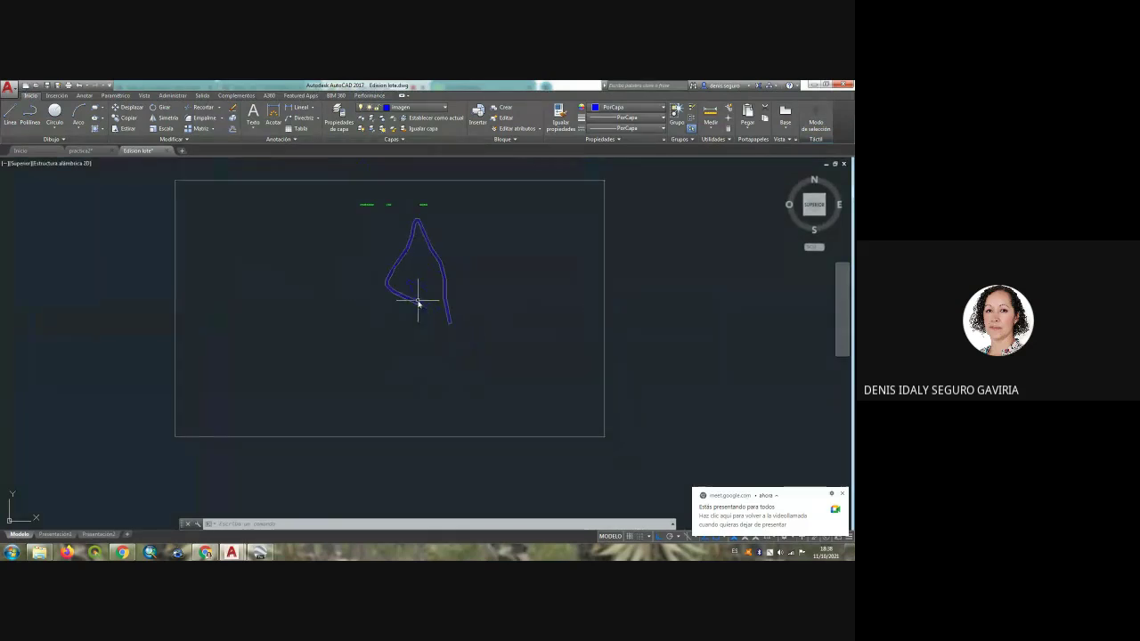
pyautogui.scroll(2, 405, 265)
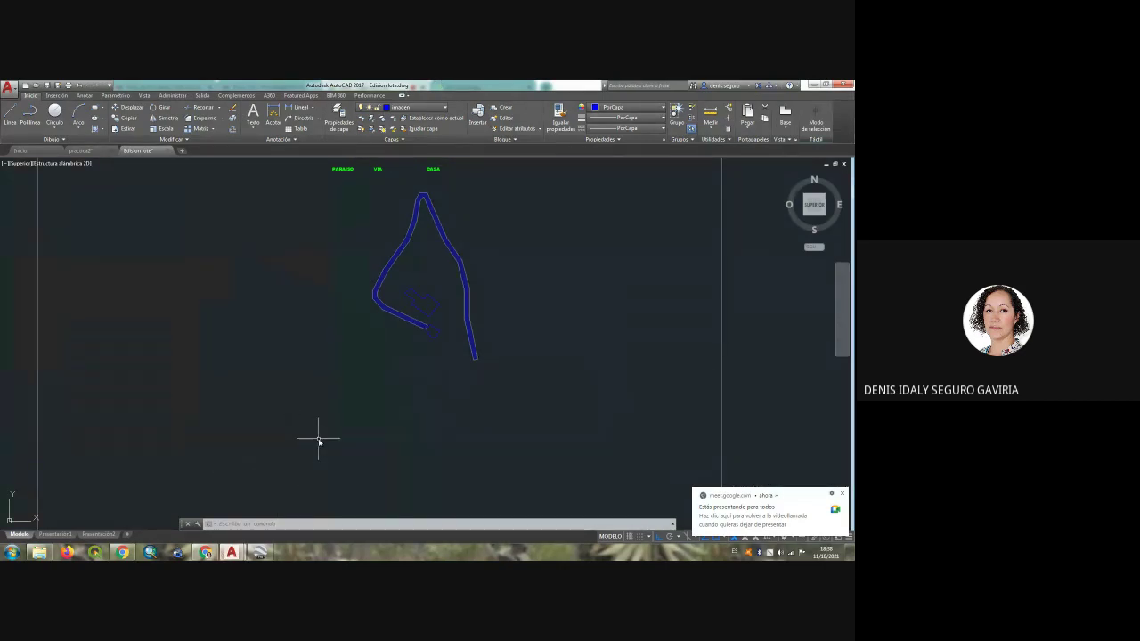
pyautogui.scroll(-1, 319, 440)
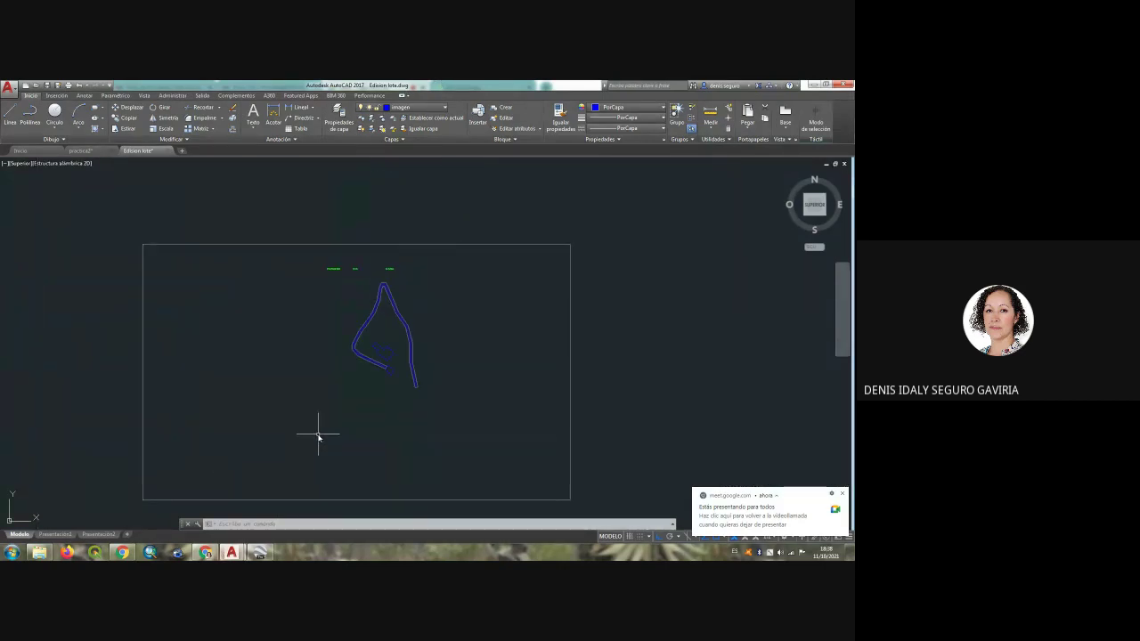
pyautogui.scroll(1, 319, 436)
pyautogui.scroll(-1, 264, 466)
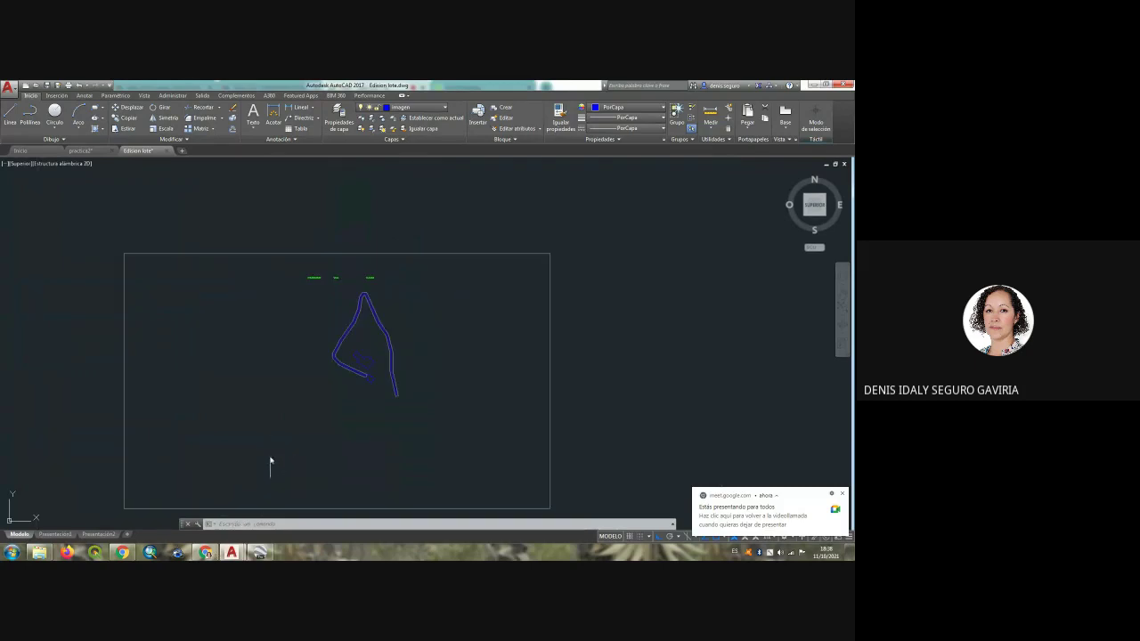
pyautogui.scroll(-1, 407, 333)
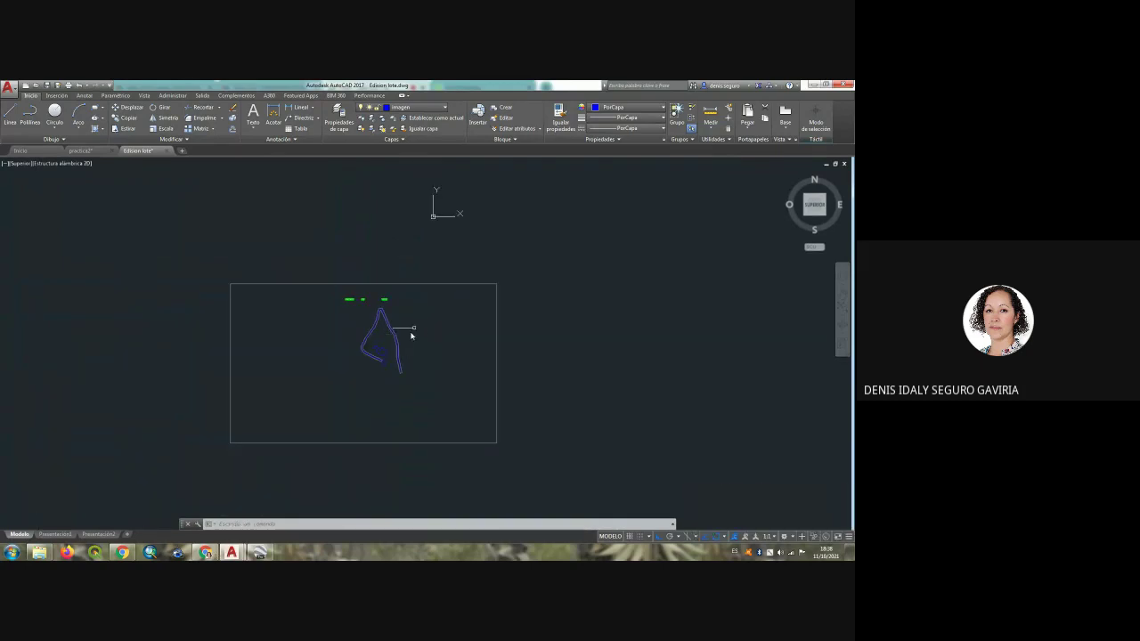
pyautogui.click(455, 284)
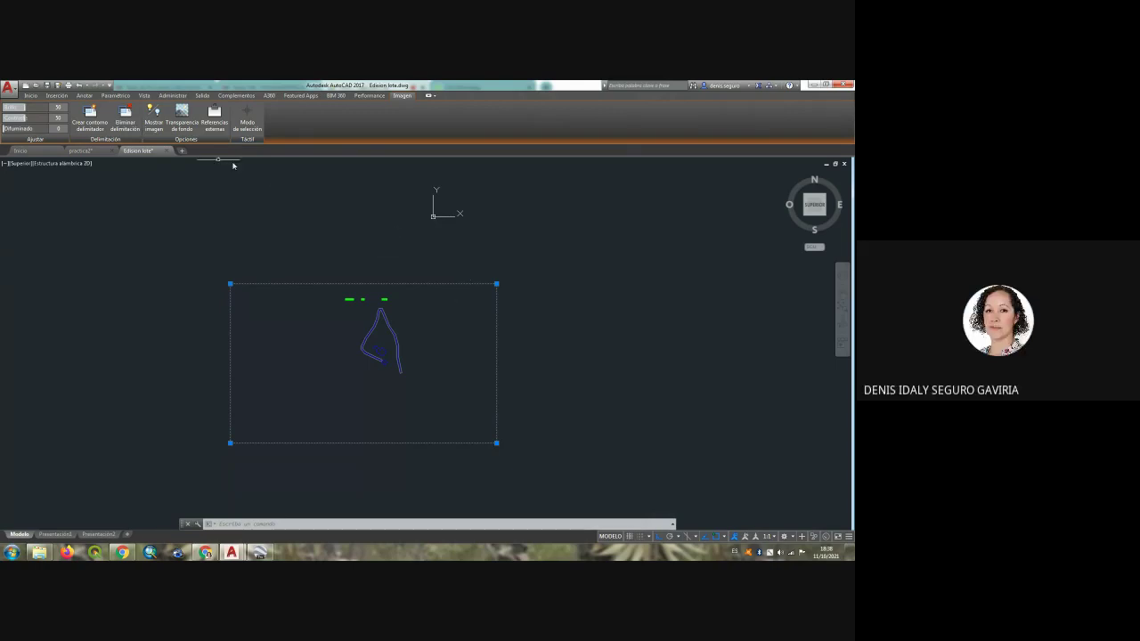
# Show the satellite image again, deselect it, and zoom to frame the blue road
pyautogui.click(155, 129)
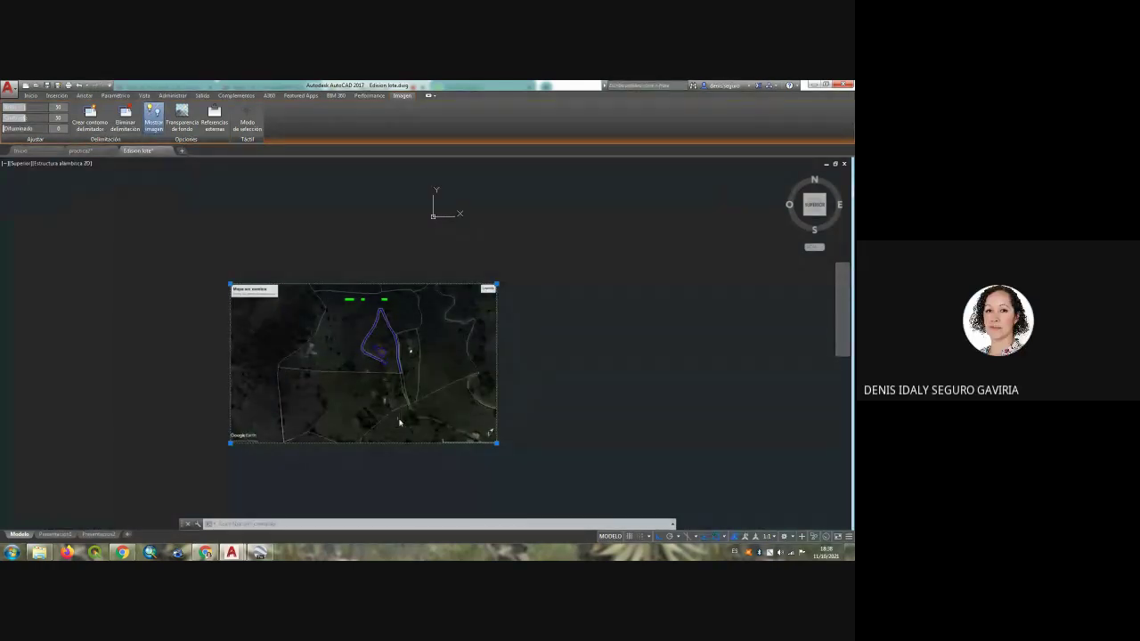
pyautogui.scroll(-2, 395, 402)
pyautogui.scroll(4, 398, 383)
pyautogui.scroll(2, 400, 383)
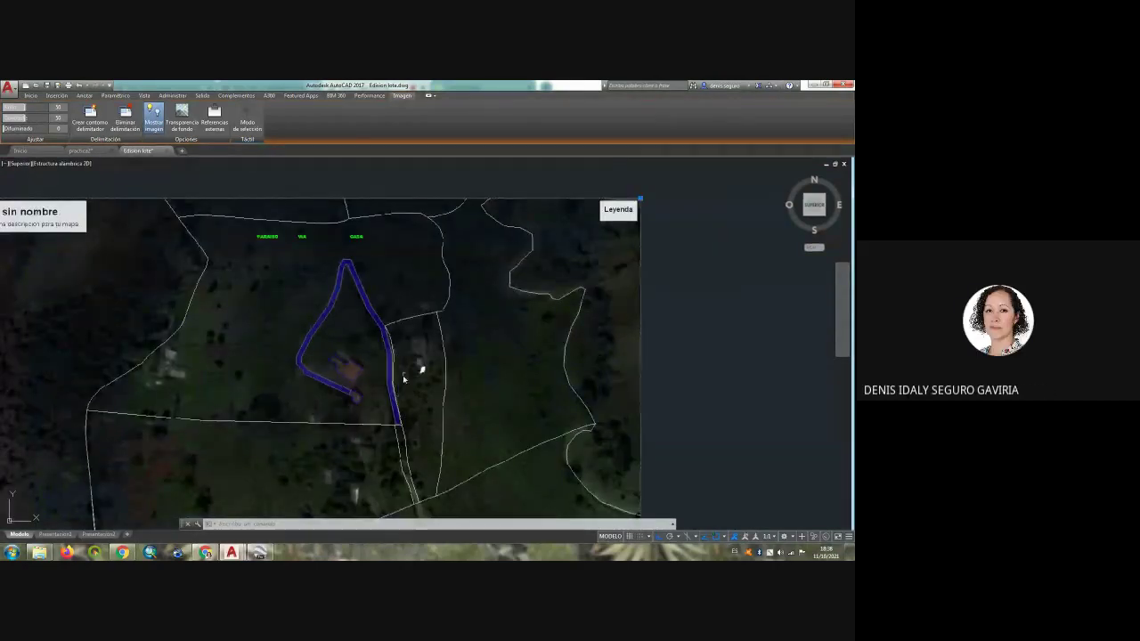
pyautogui.scroll(3, 405, 378)
pyautogui.scroll(-3, 407, 375)
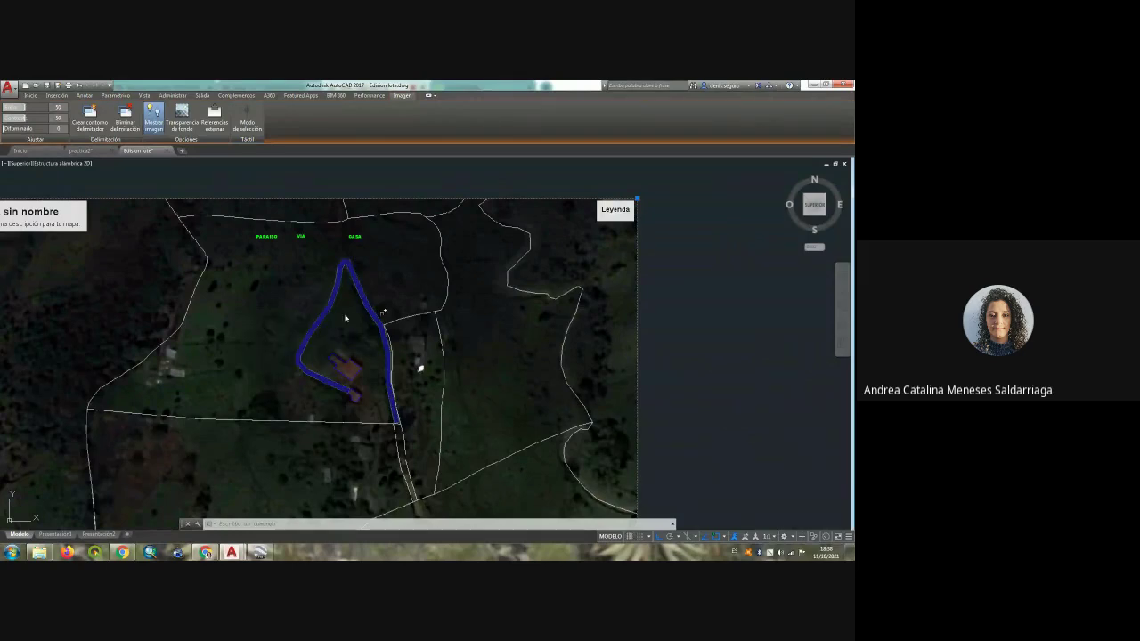
pyautogui.press('Escape')
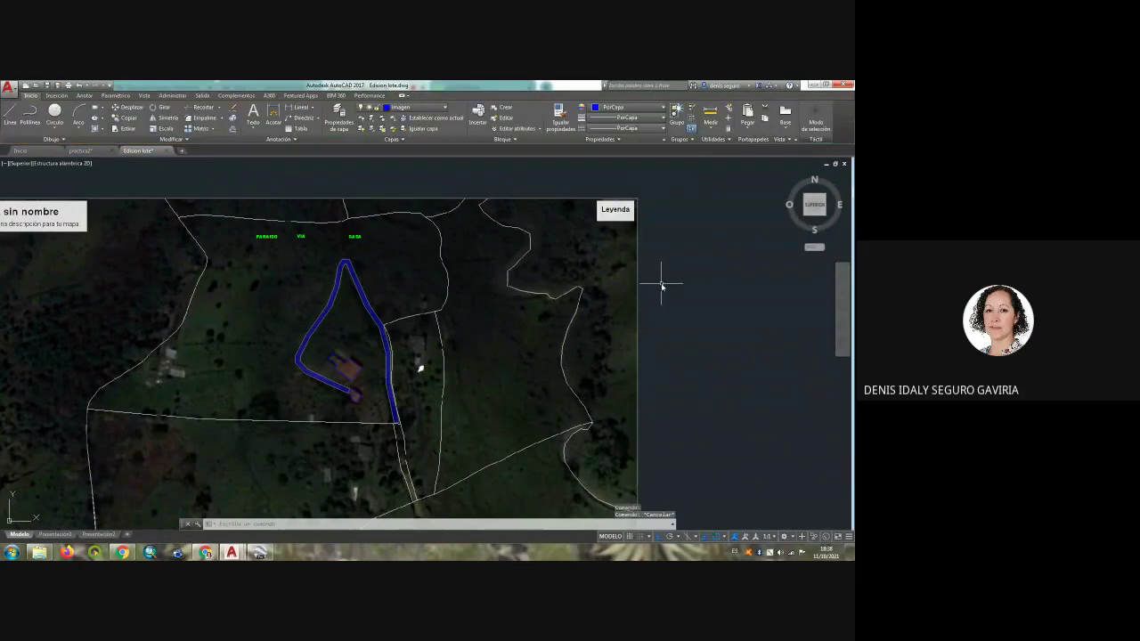
pyautogui.scroll(-4, 659, 290)
pyautogui.scroll(4, 620, 357)
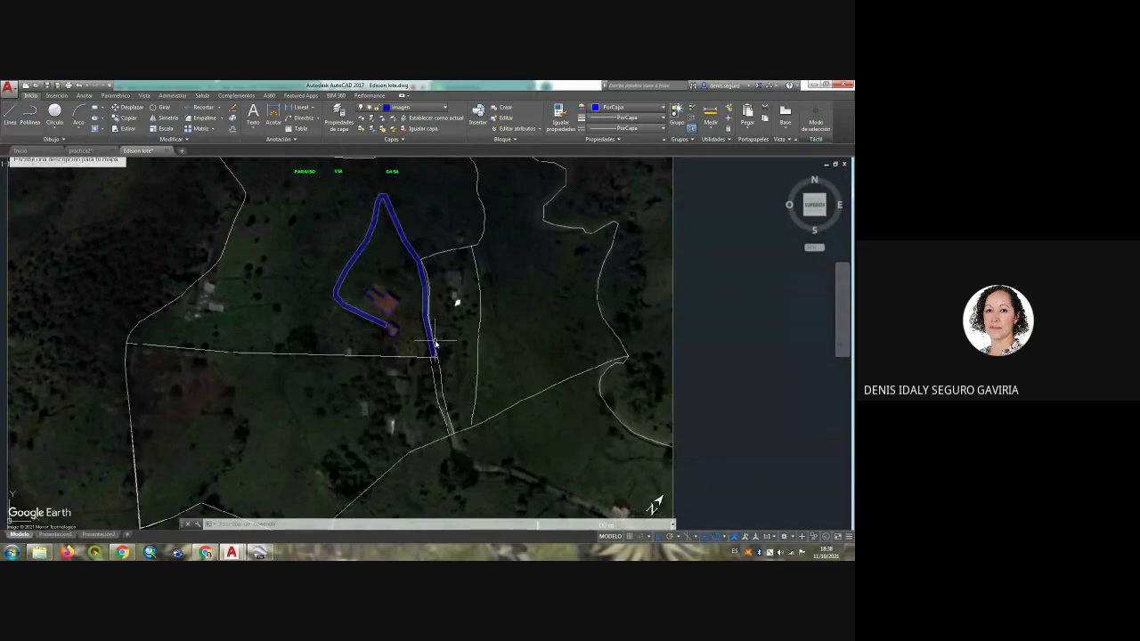
# Zoom in on the road and select its blue diagonal-line hatch for editing
pyautogui.click(431, 341)
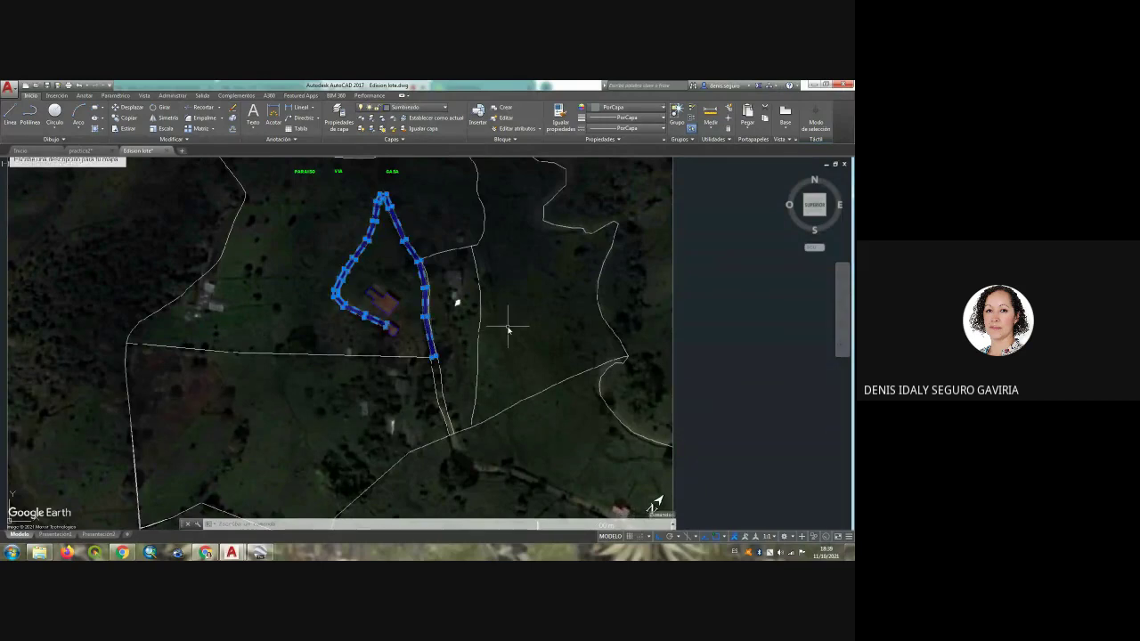
pyautogui.scroll(2, 431, 318)
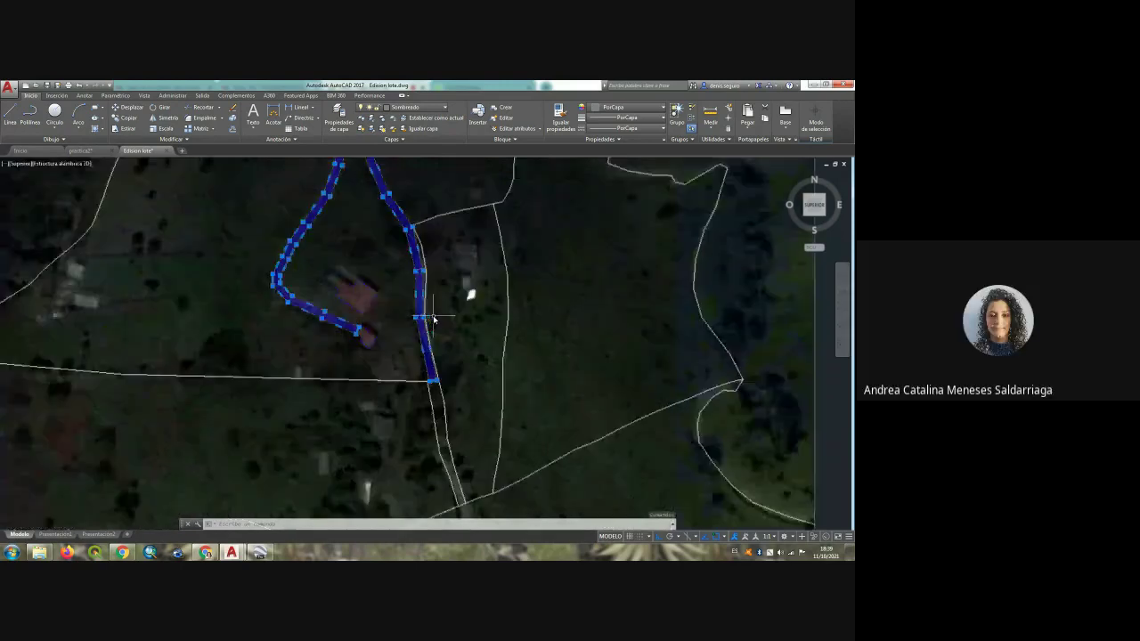
pyautogui.scroll(3, 424, 326)
pyautogui.scroll(2, 380, 361)
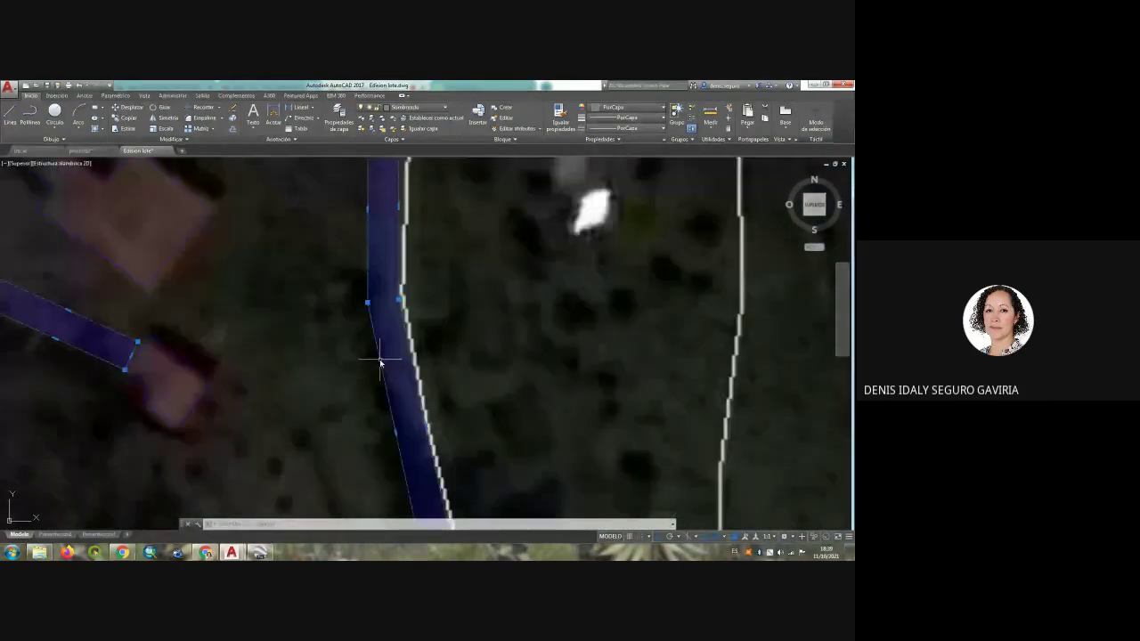
pyautogui.scroll(1, 393, 346)
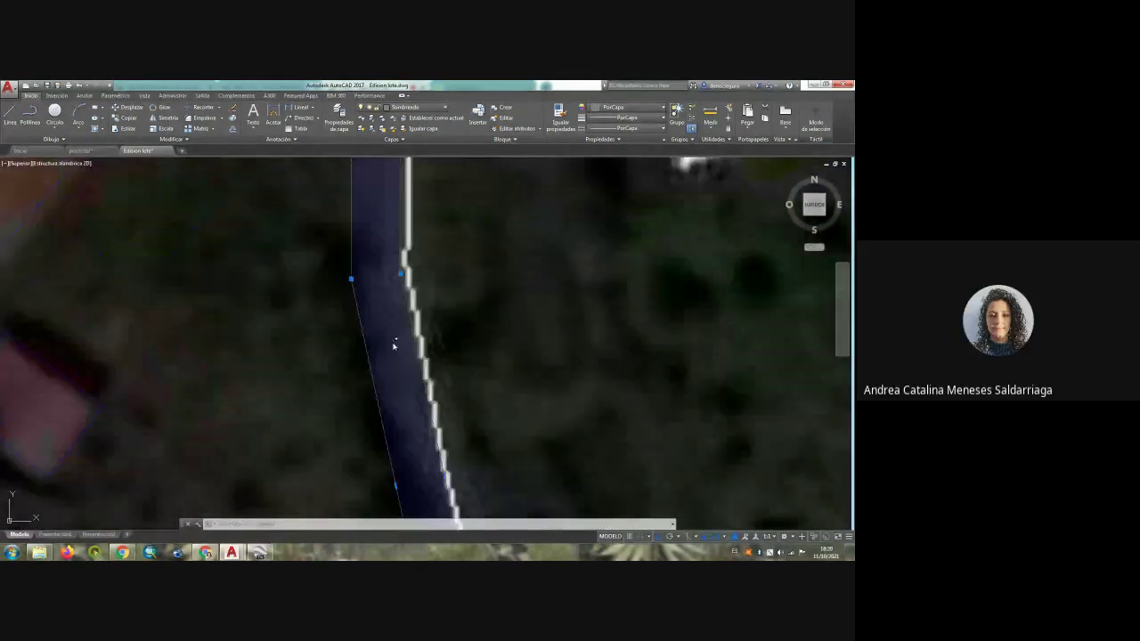
pyautogui.scroll(1, 393, 345)
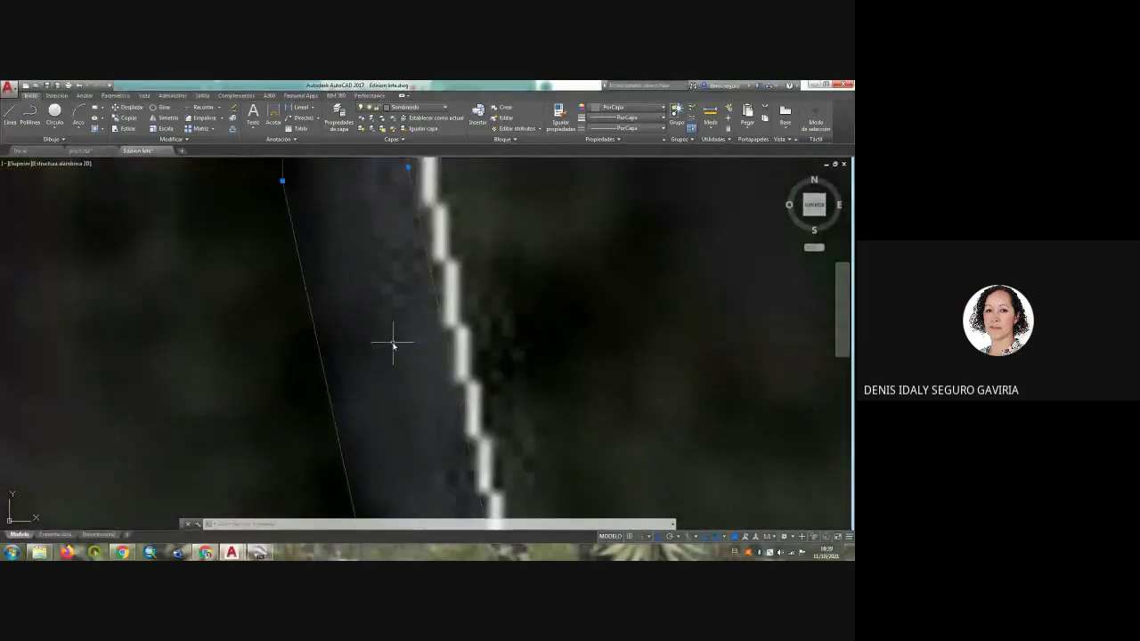
pyautogui.scroll(1, 392, 346)
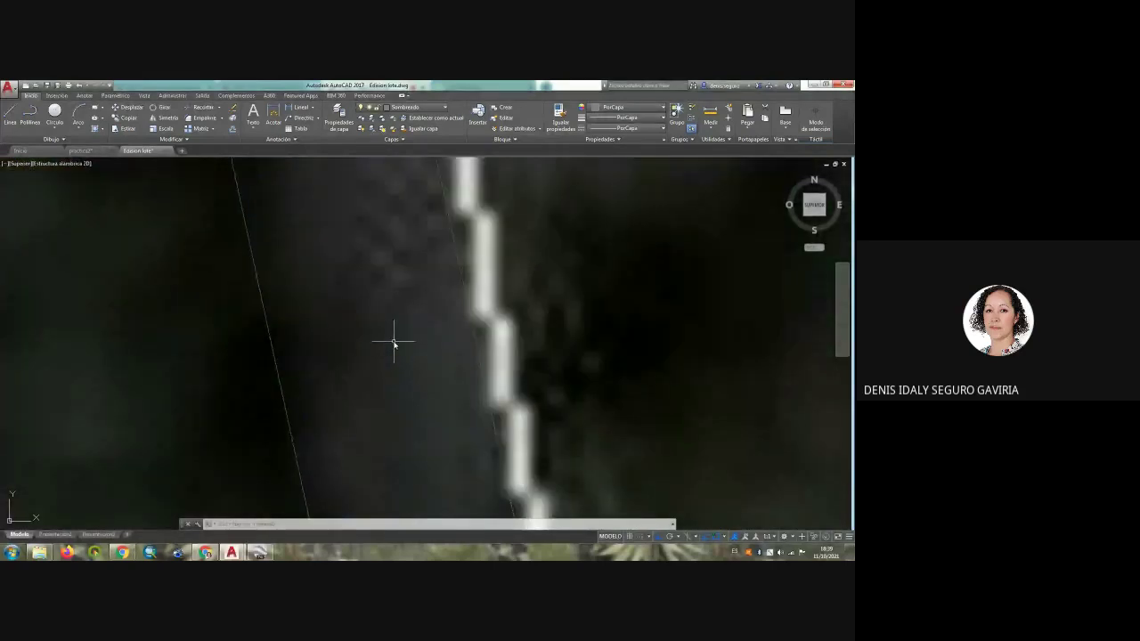
pyautogui.press('Escape')
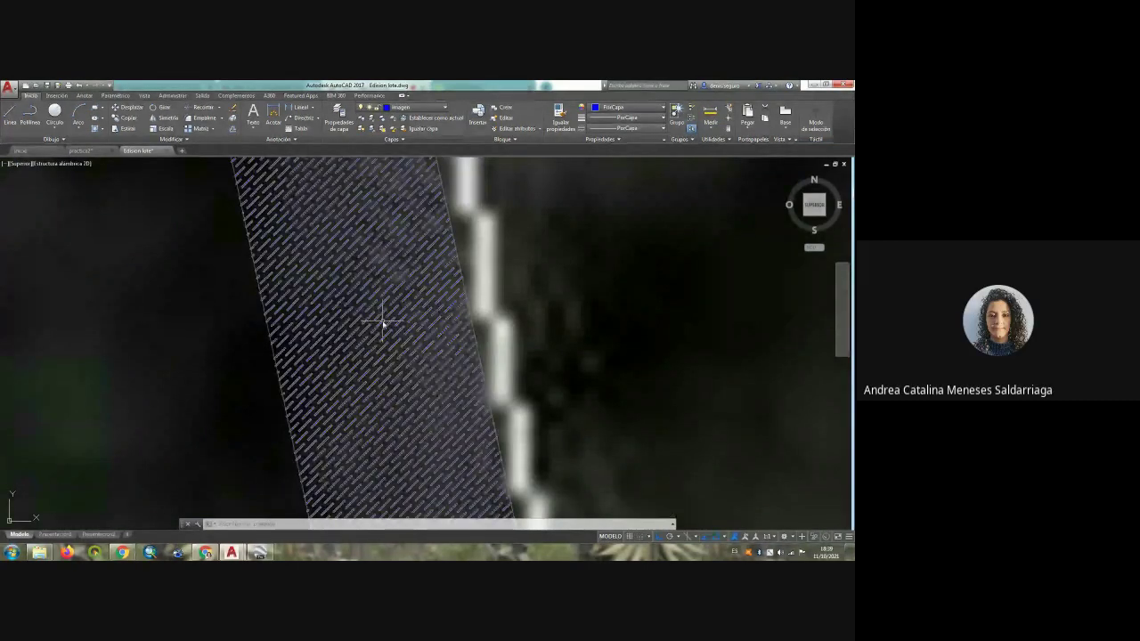
pyautogui.scroll(3, 382, 324)
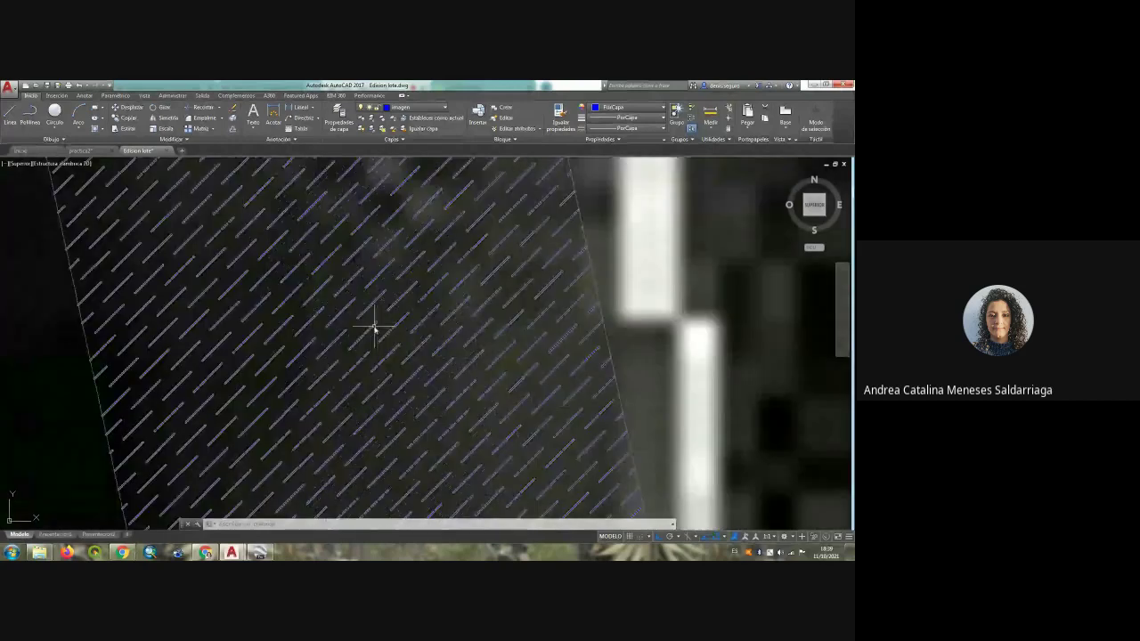
pyautogui.click(375, 326)
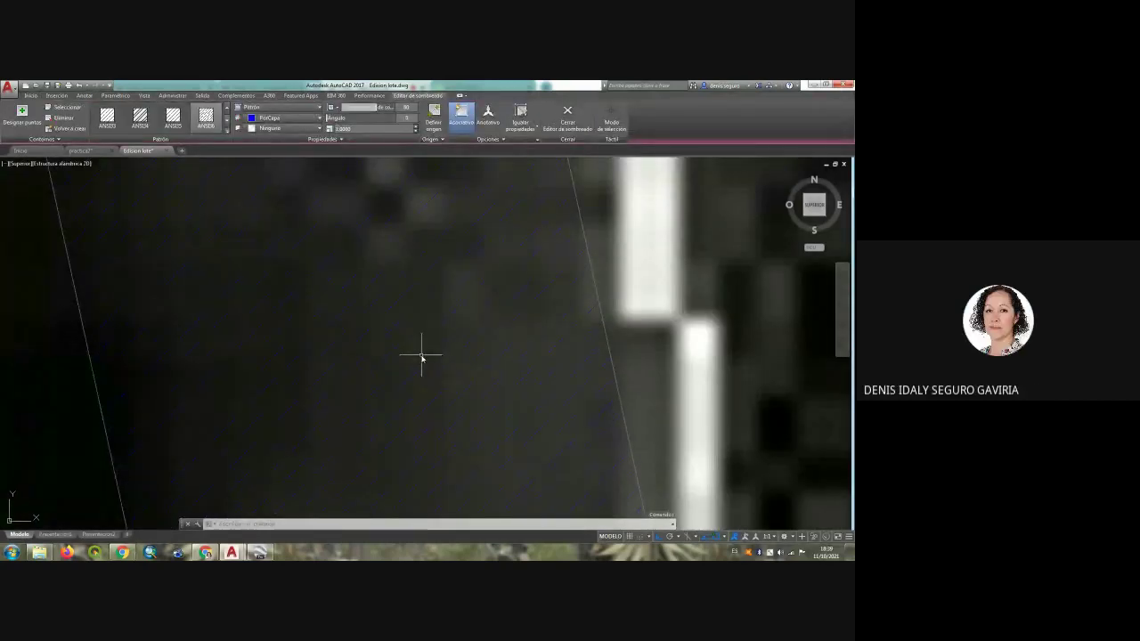
# Keep the Pattern hatch type and change the road hatch from ANSI38 to ANSI36
pyautogui.scroll(3, 421, 356)
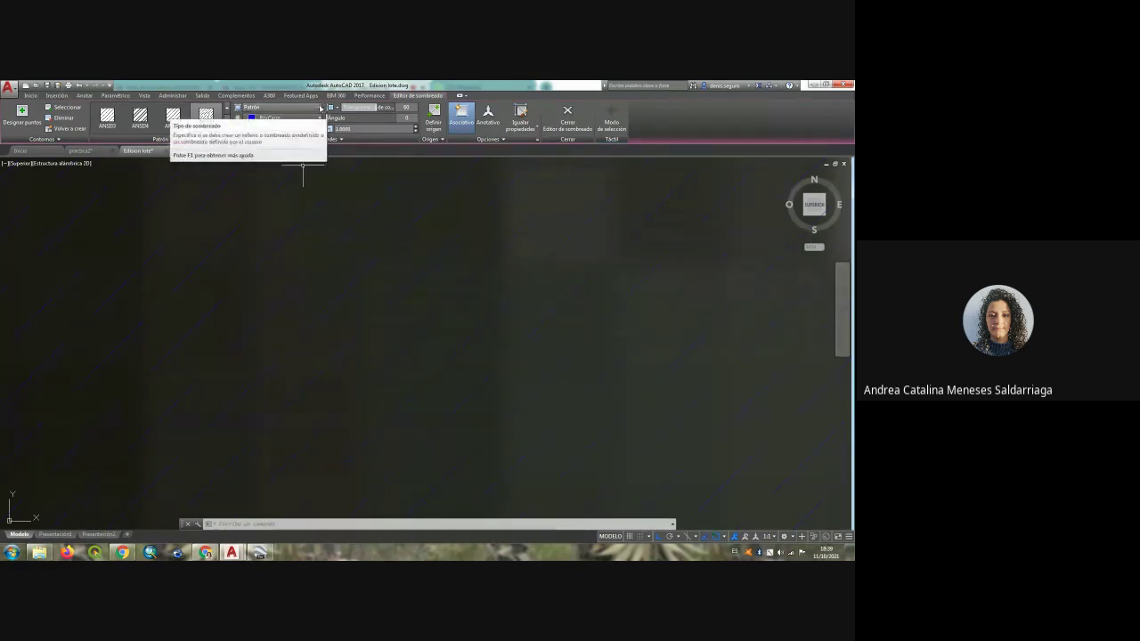
pyautogui.click(321, 108)
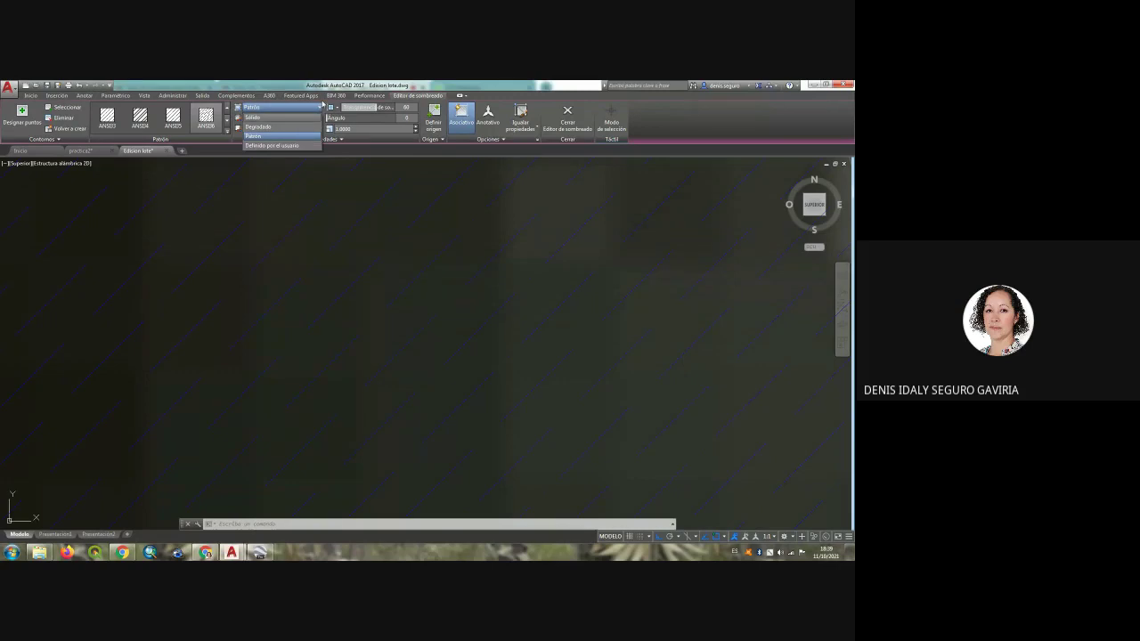
pyautogui.click(321, 105)
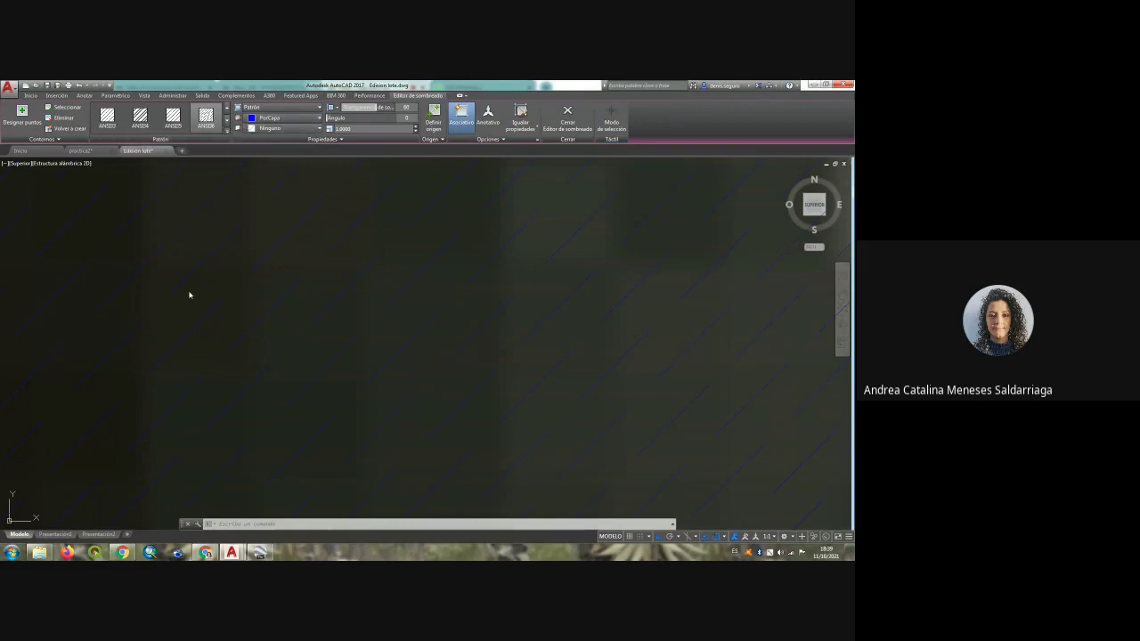
pyautogui.moveTo(813, 205)
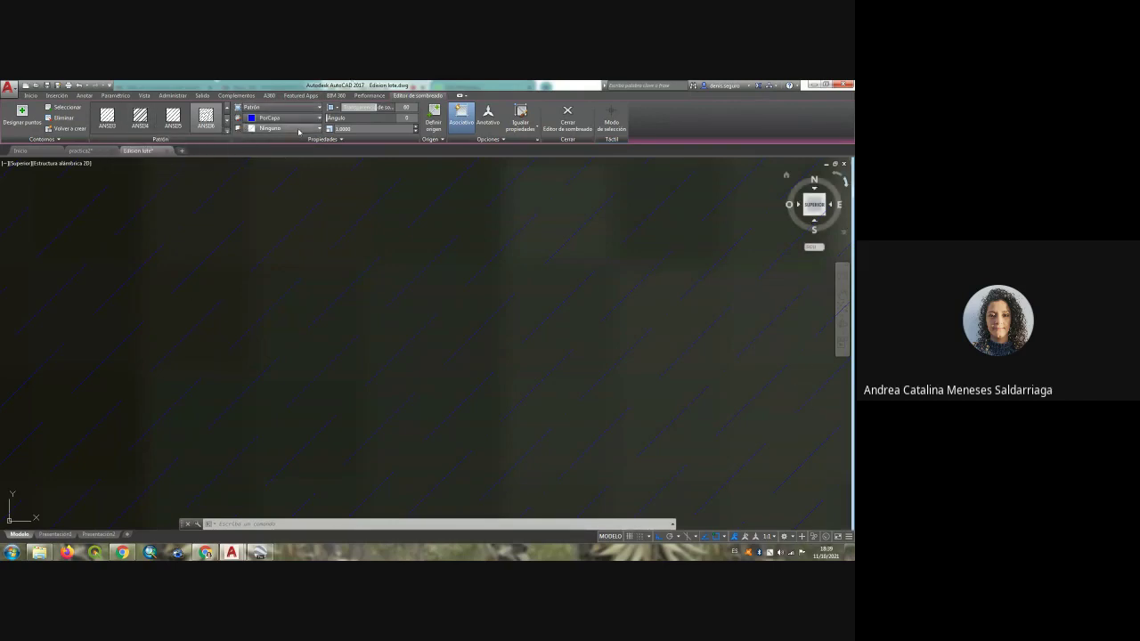
pyautogui.click(173, 119)
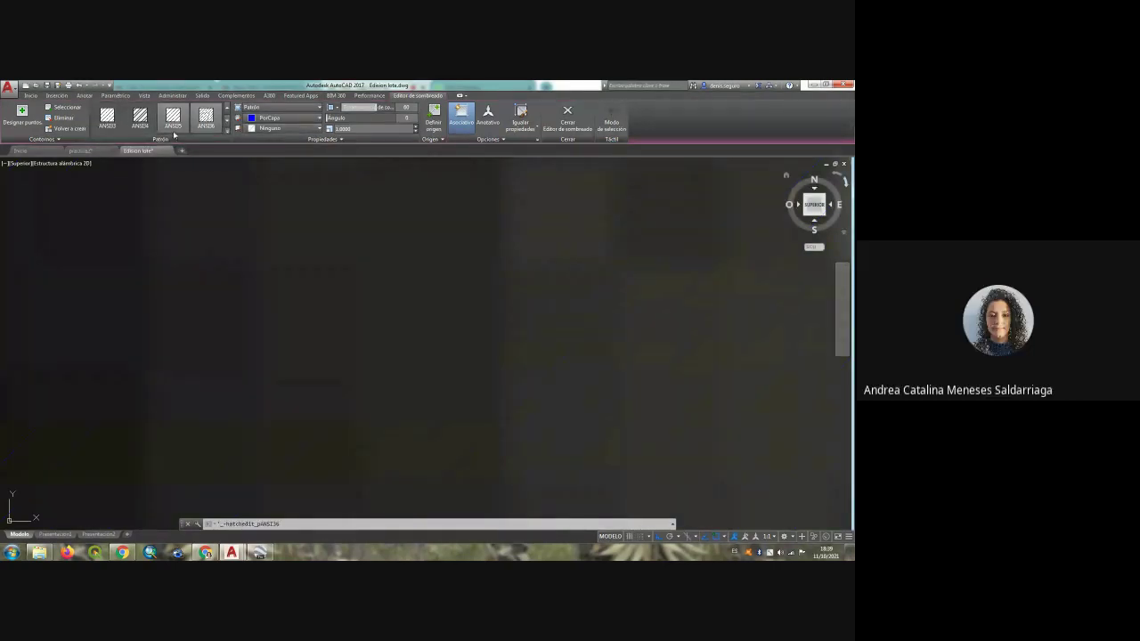
pyautogui.click(30, 95)
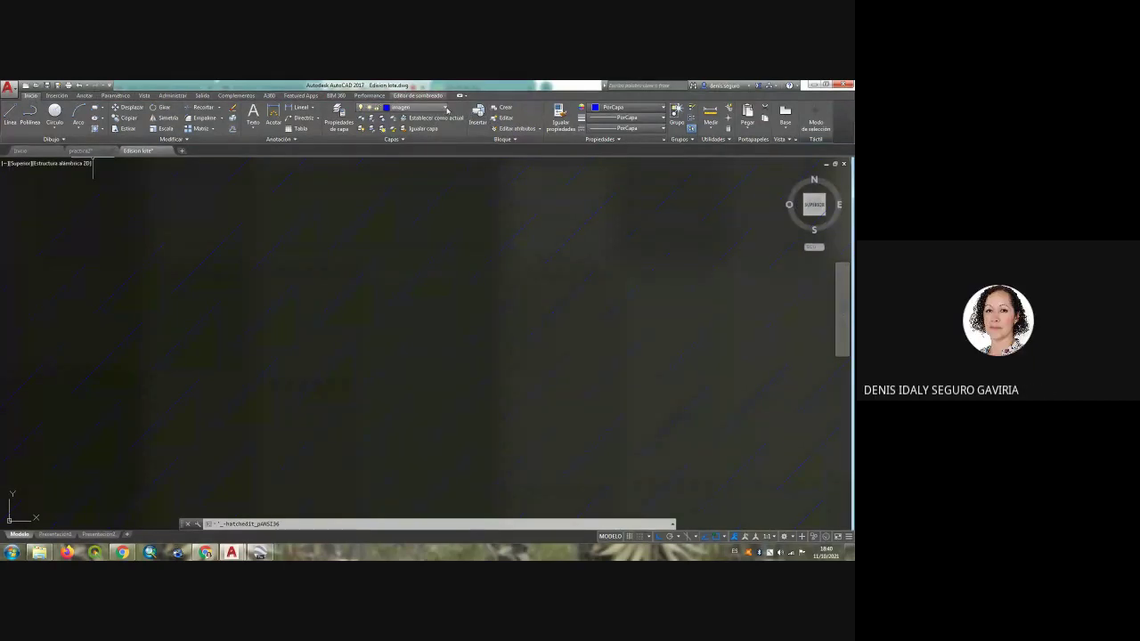
# Move the selected road hatch onto the Sombreado layer
pyautogui.click(445, 108)
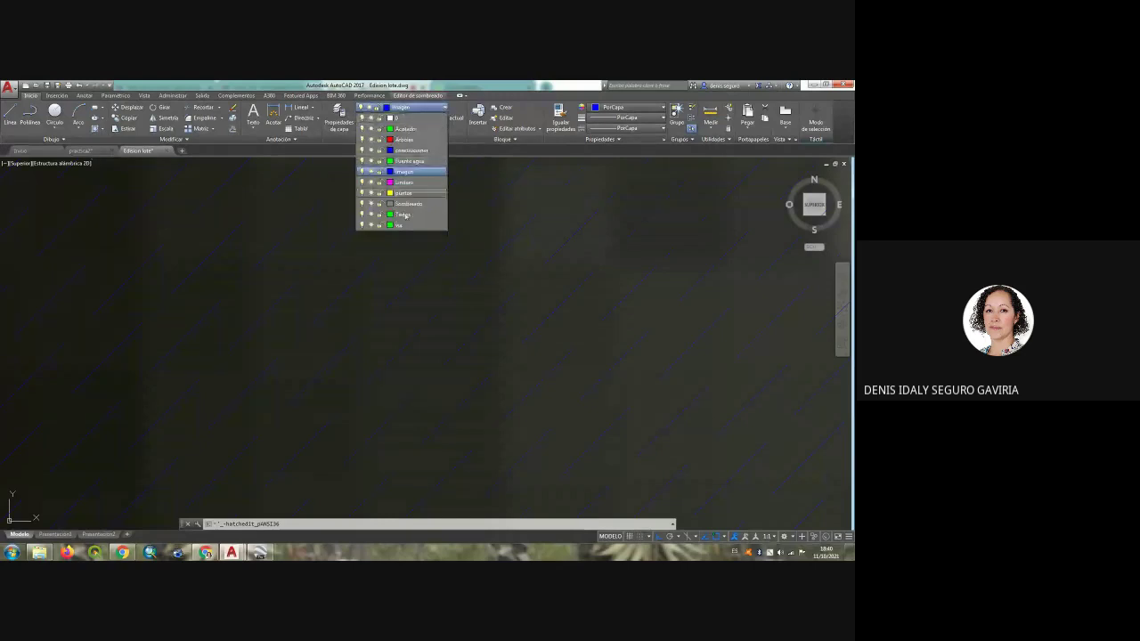
pyautogui.click(409, 204)
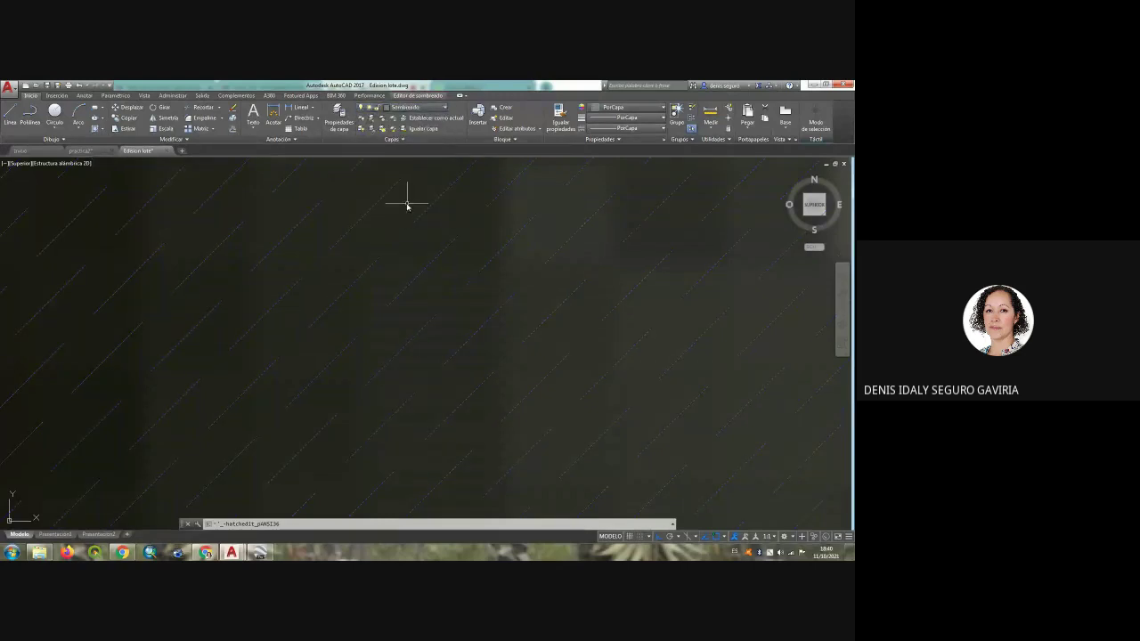
pyautogui.scroll(5, 407, 205)
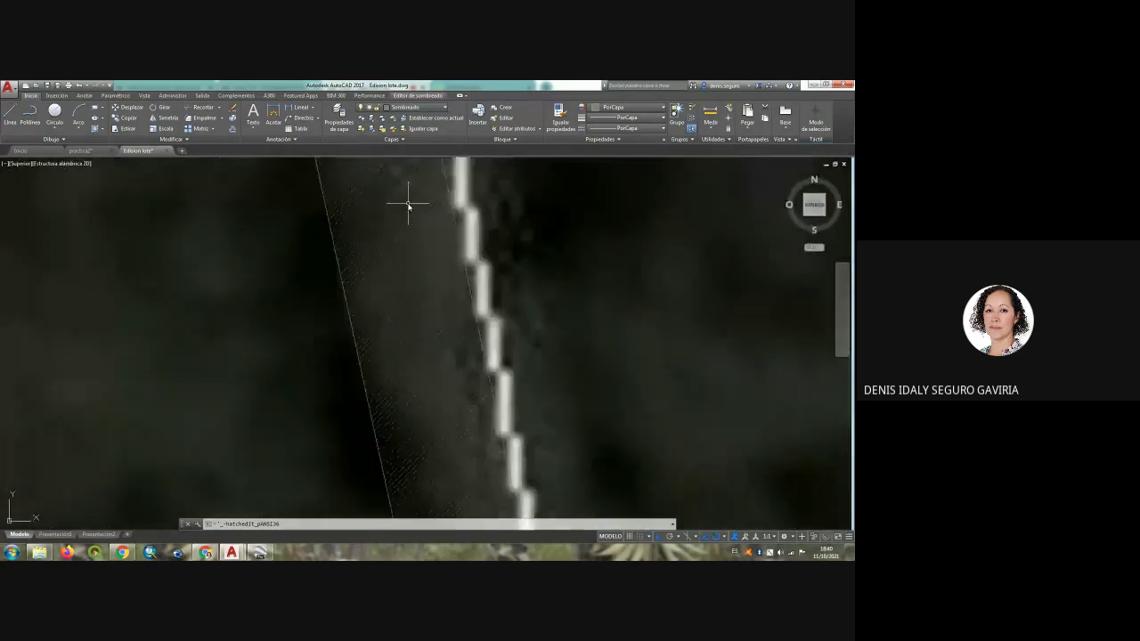
pyautogui.scroll(-1, 408, 204)
pyautogui.scroll(-2, 407, 205)
pyautogui.scroll(-2, 411, 249)
pyautogui.scroll(-2, 414, 289)
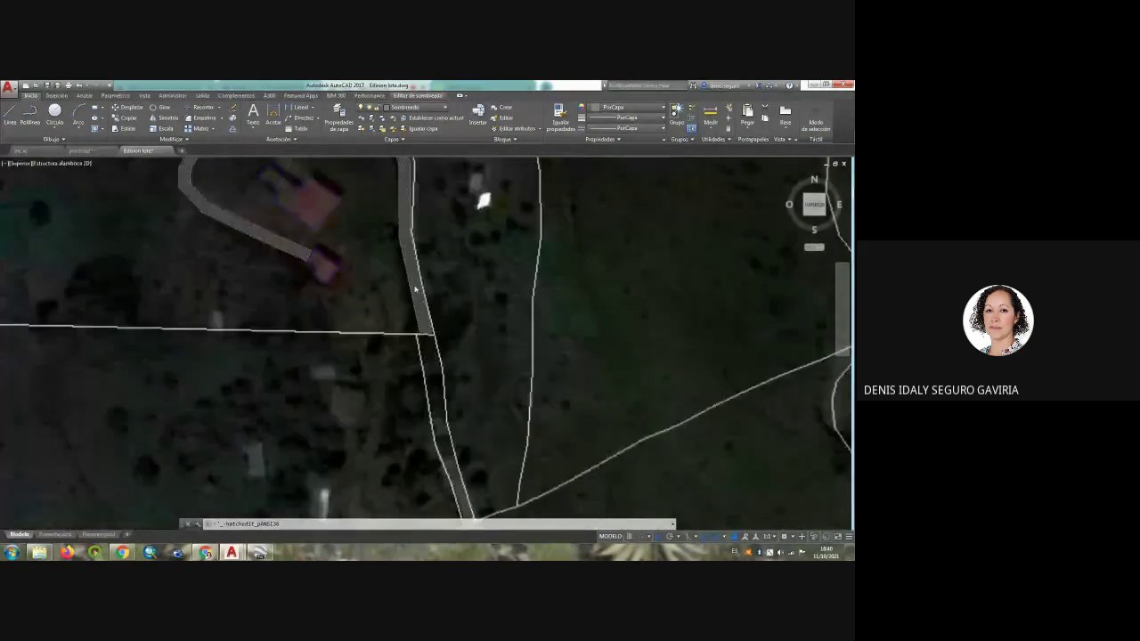
pyautogui.scroll(-2, 414, 288)
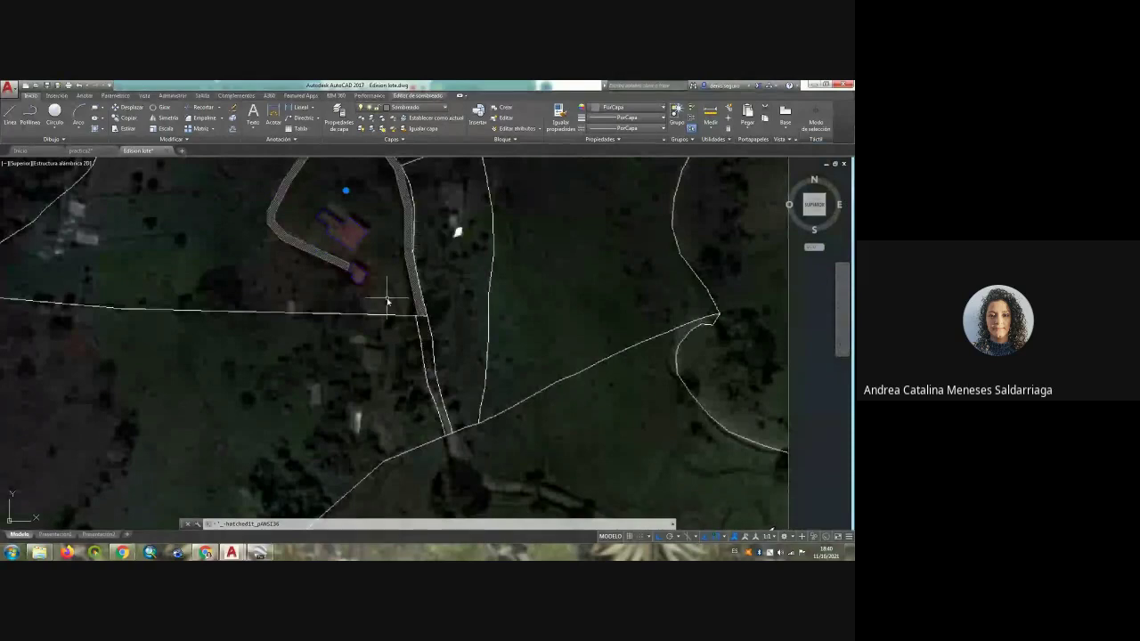
# Deselect the hatch and zoom around to inspect the grey road fill
pyautogui.press('Escape')
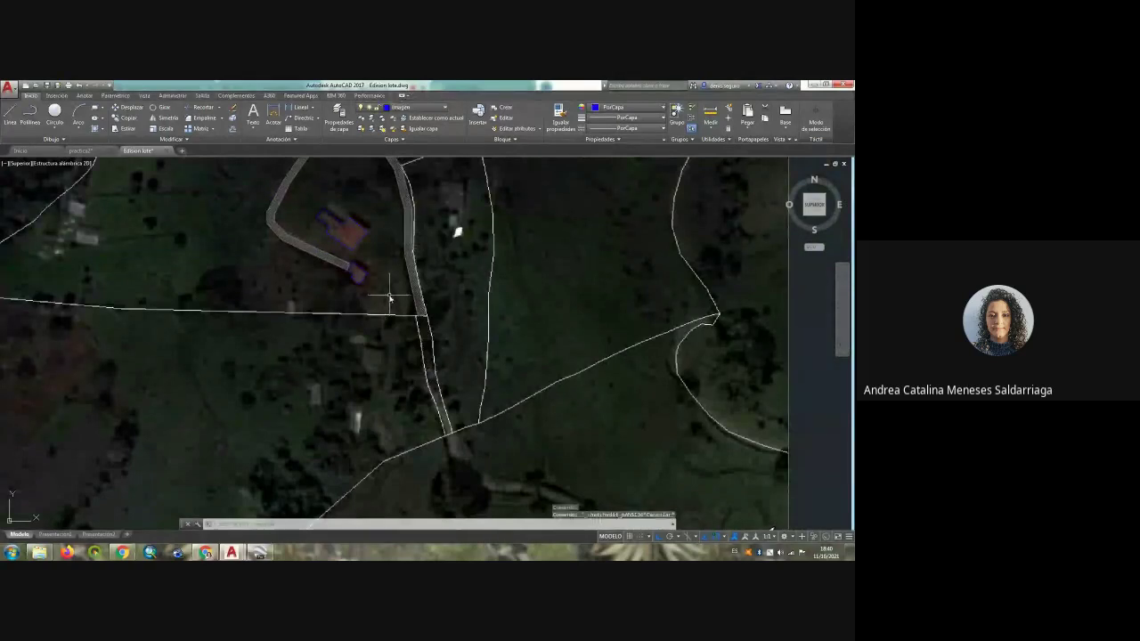
pyautogui.scroll(-2, 388, 301)
pyautogui.scroll(-2, 389, 300)
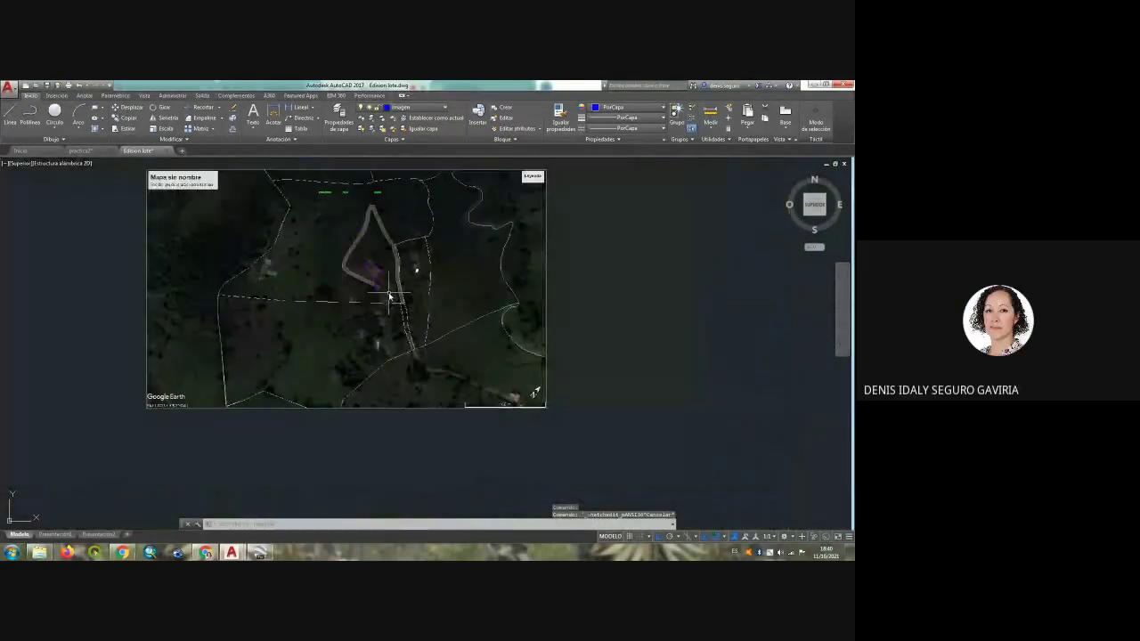
pyautogui.scroll(-2, 389, 299)
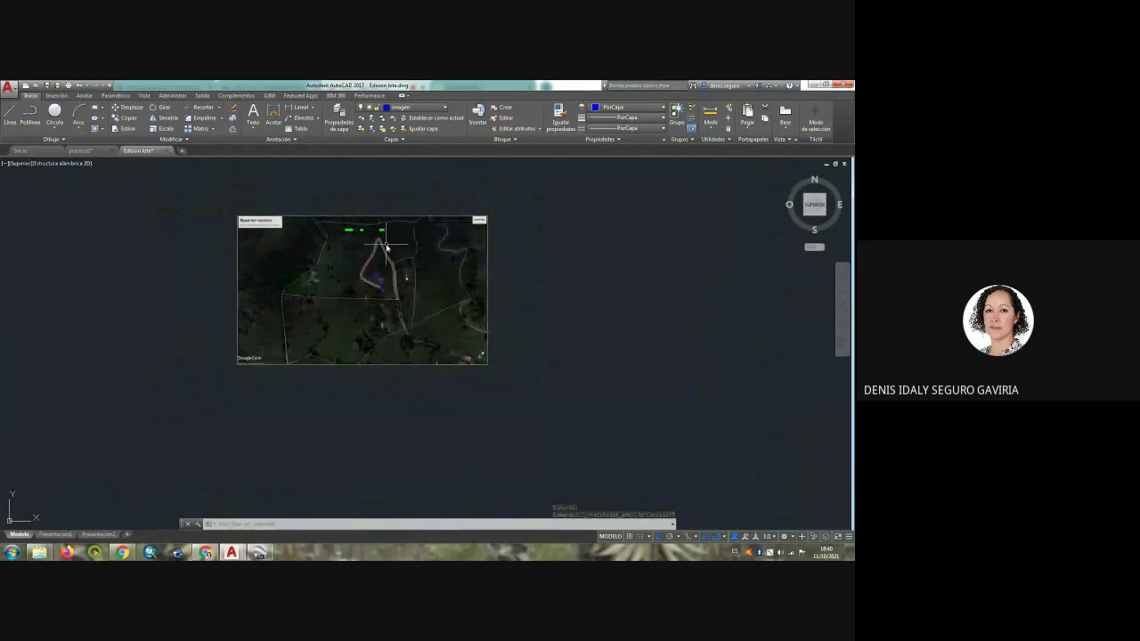
pyautogui.scroll(4, 386, 249)
pyautogui.scroll(1, 386, 247)
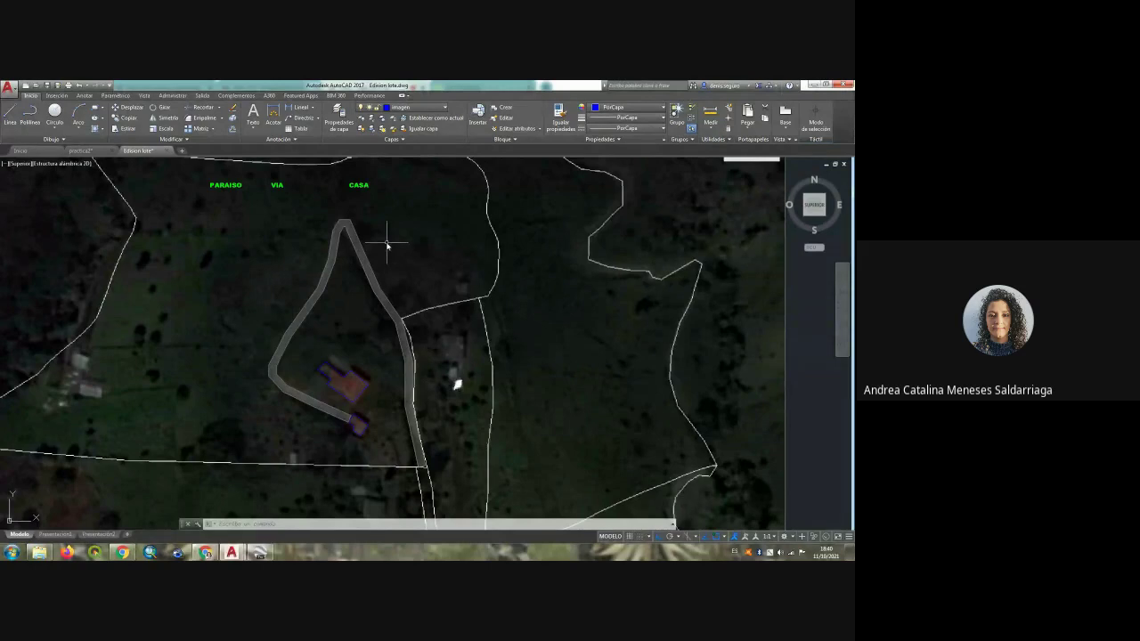
pyautogui.scroll(-2, 386, 245)
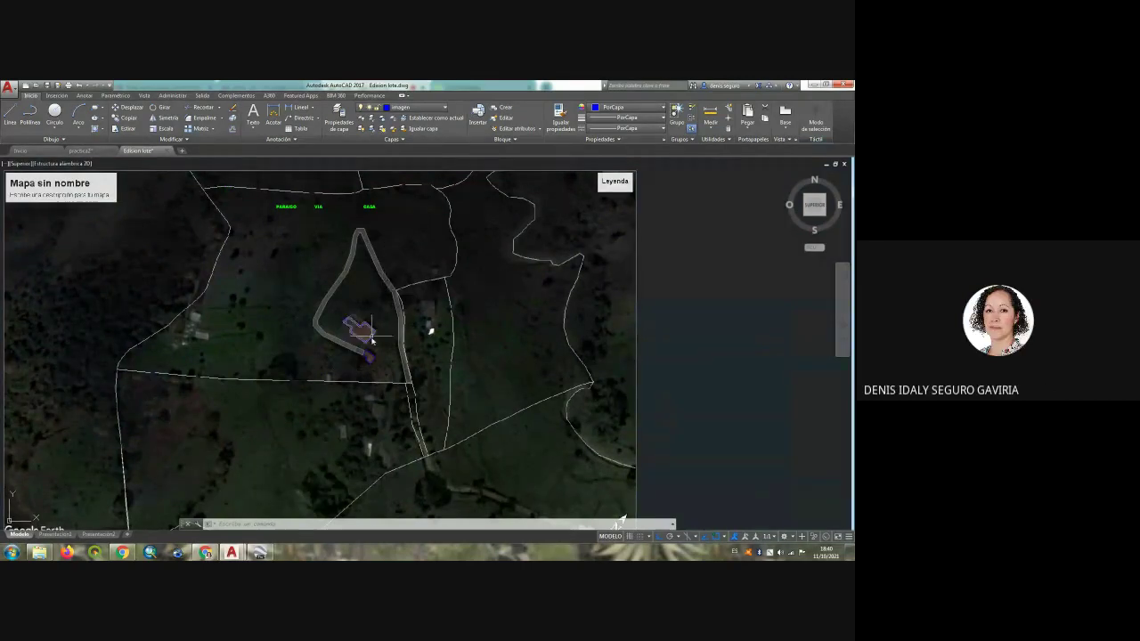
pyautogui.scroll(2, 373, 337)
pyautogui.scroll(1, 372, 337)
pyautogui.scroll(1, 372, 343)
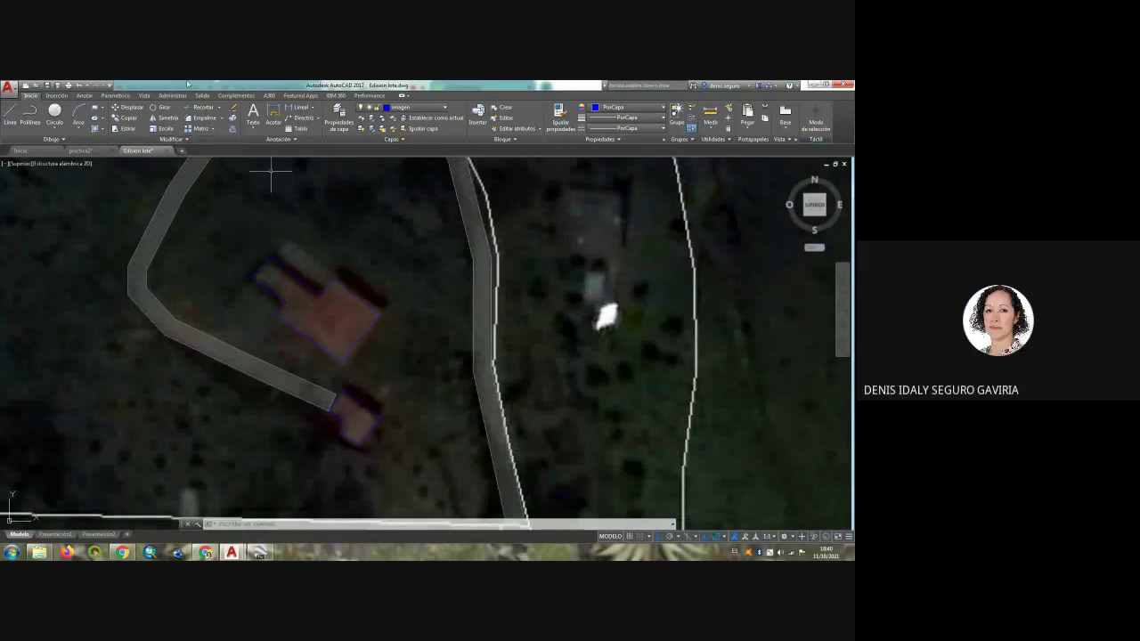
# Make Acotado the current layer and add an aligned dimension across the building's short end
pyautogui.click(427, 106)
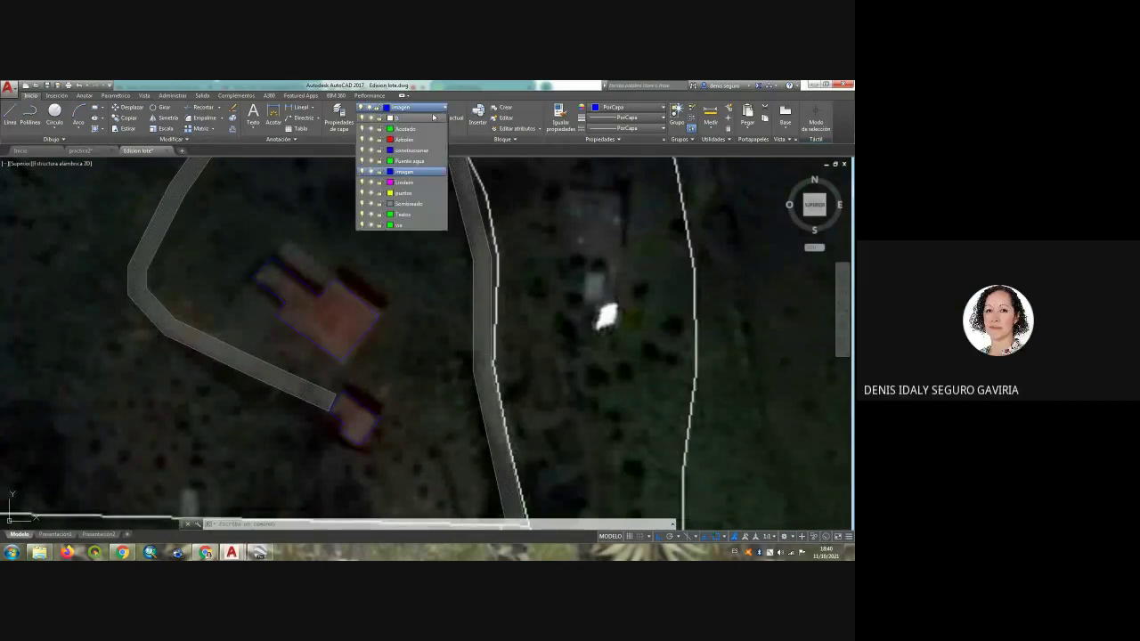
pyautogui.click(420, 130)
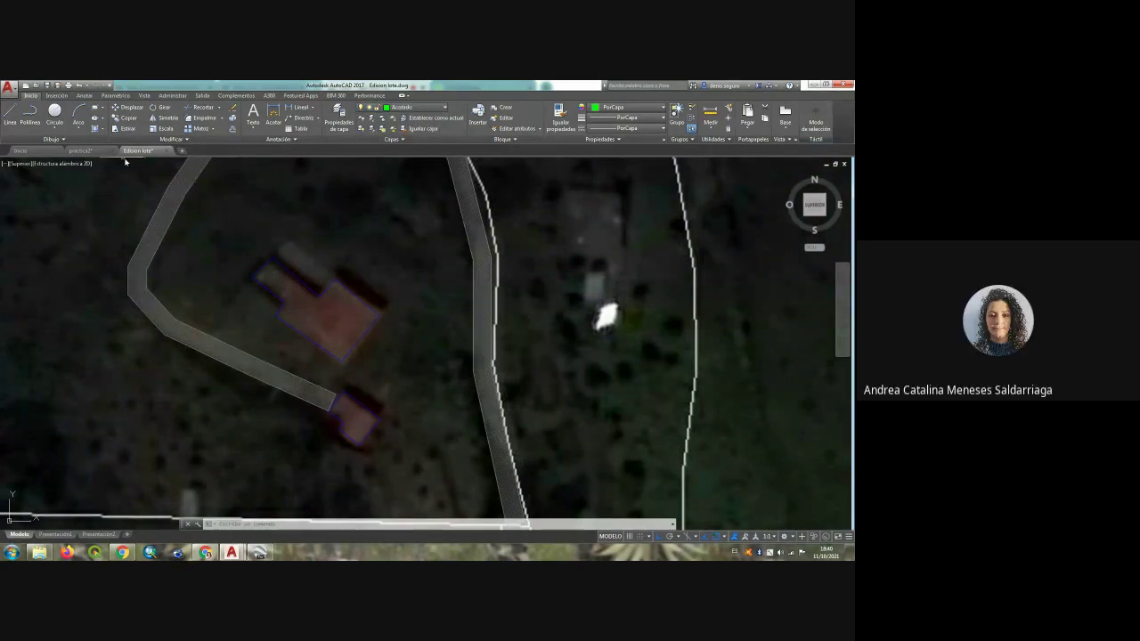
pyautogui.click(85, 95)
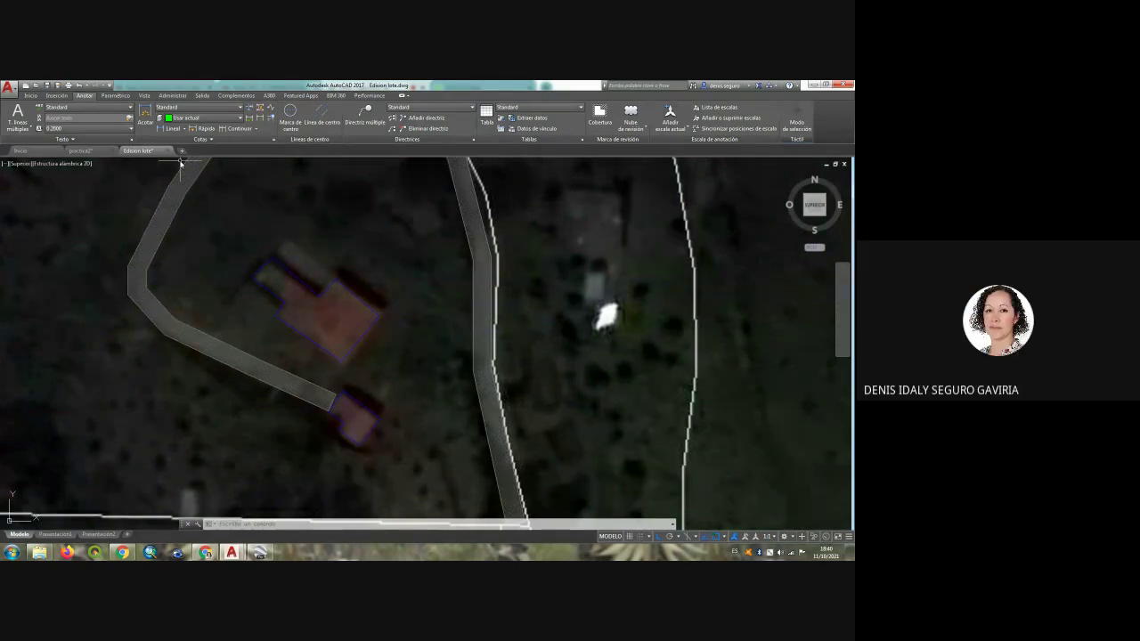
pyautogui.click(183, 130)
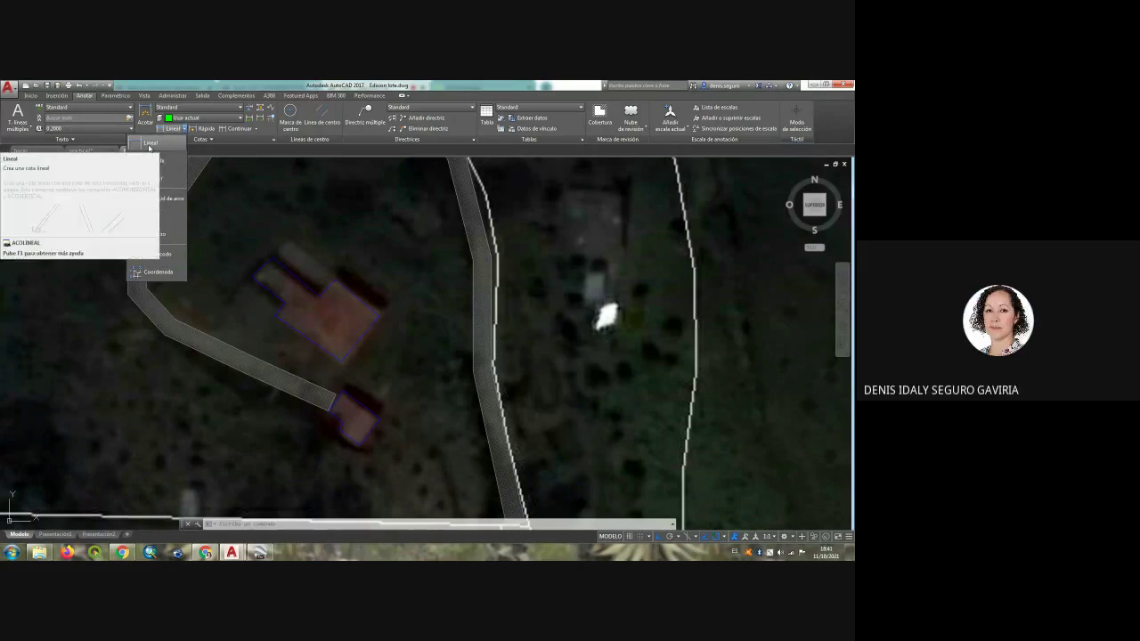
pyautogui.click(161, 165)
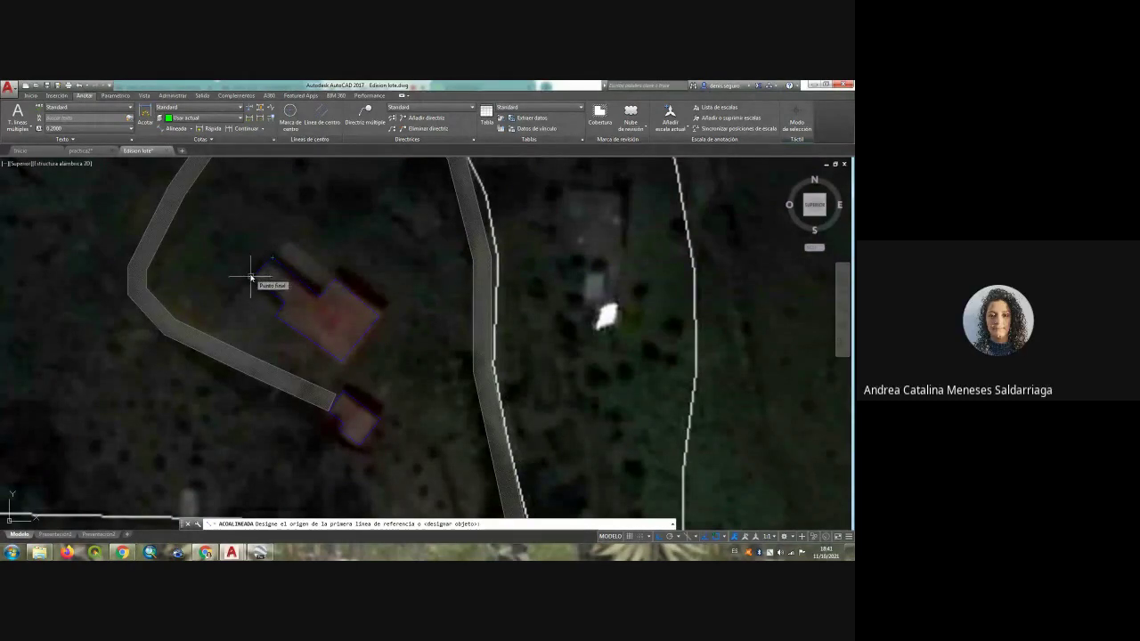
pyautogui.click(251, 277)
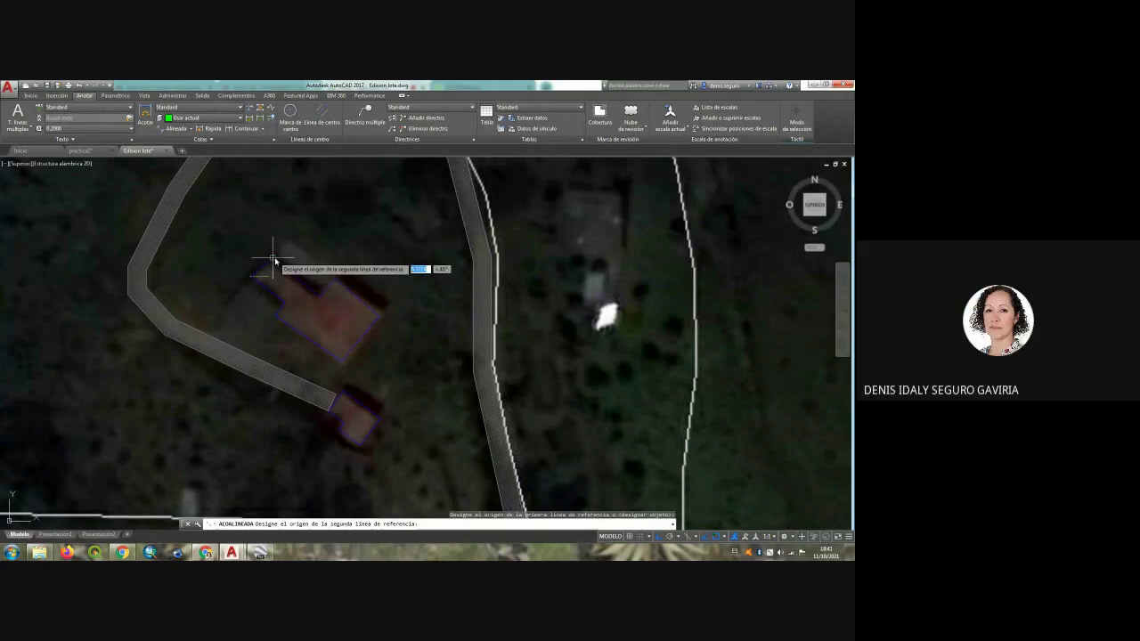
pyautogui.click(273, 259)
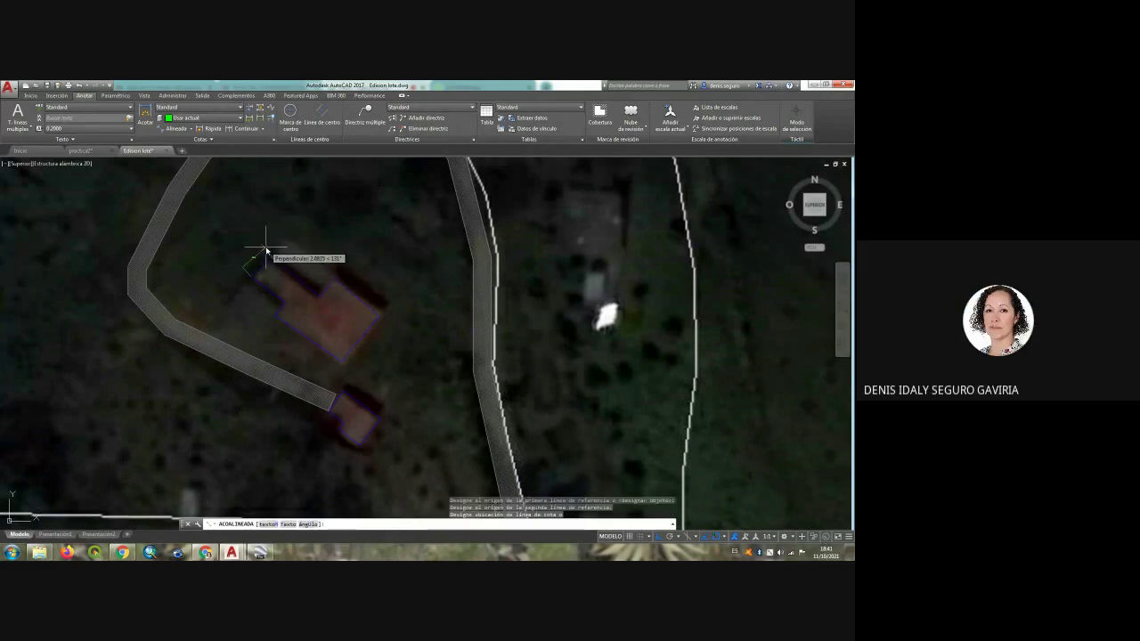
pyautogui.click(265, 250)
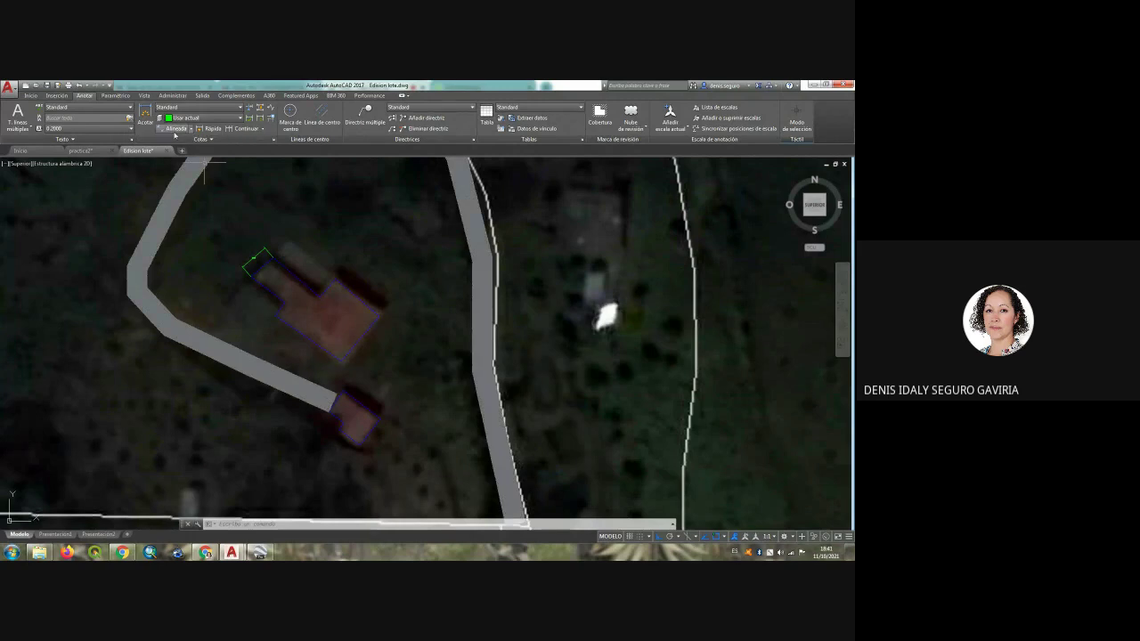
# Add a 13.3889 aligned dimension along the building's long northern side
pyautogui.click(174, 128)
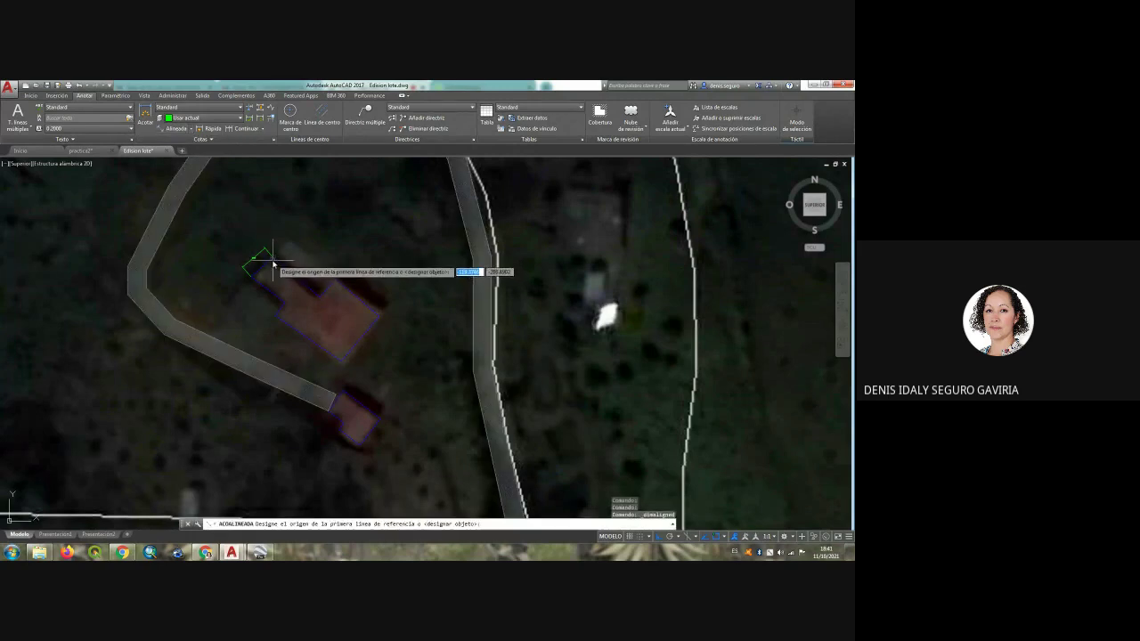
pyautogui.scroll(3, 274, 263)
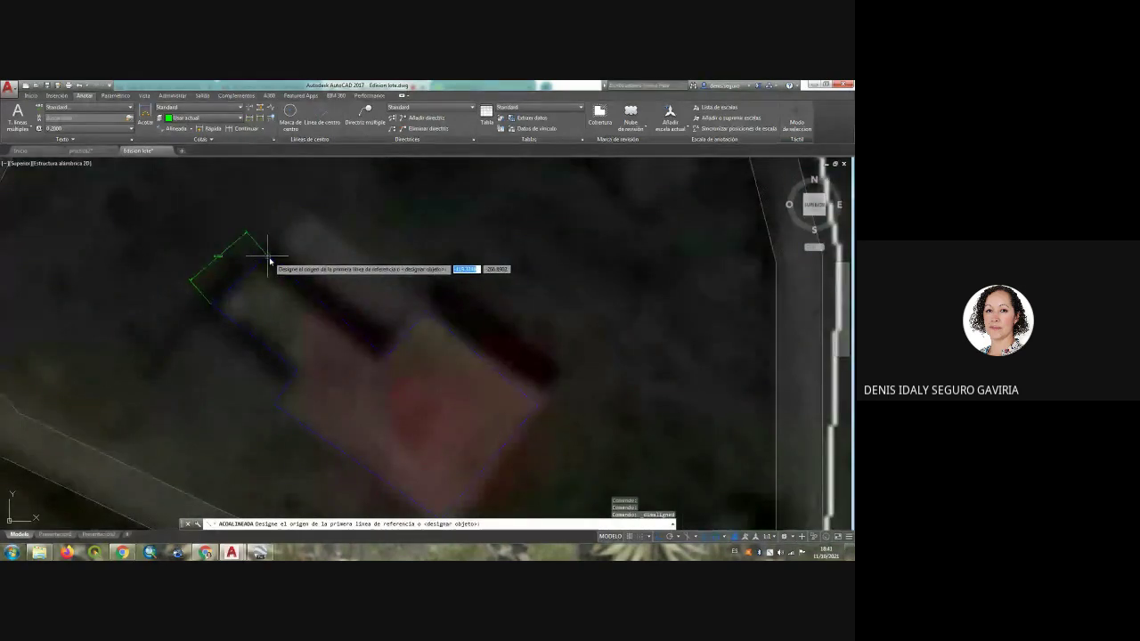
pyautogui.click(268, 257)
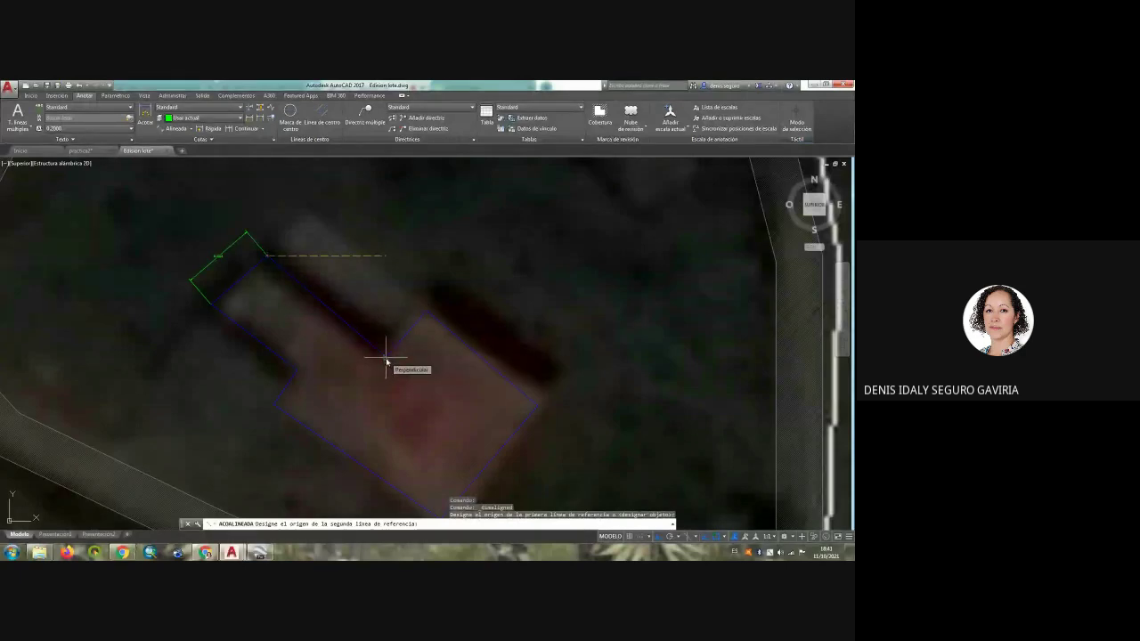
pyautogui.click(386, 359)
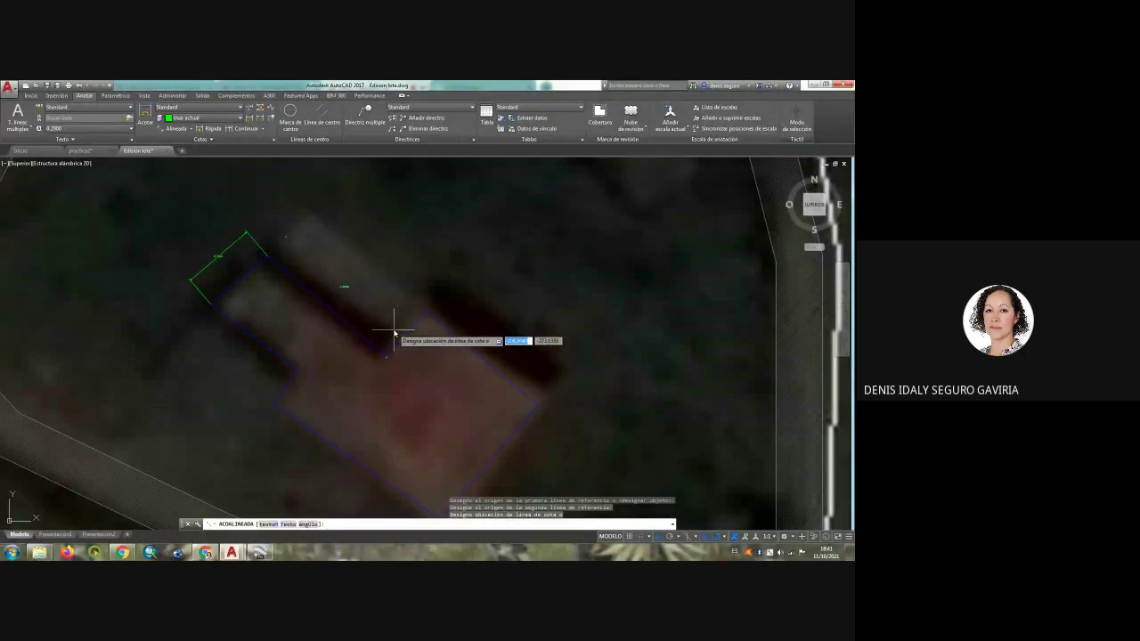
pyautogui.click(437, 289)
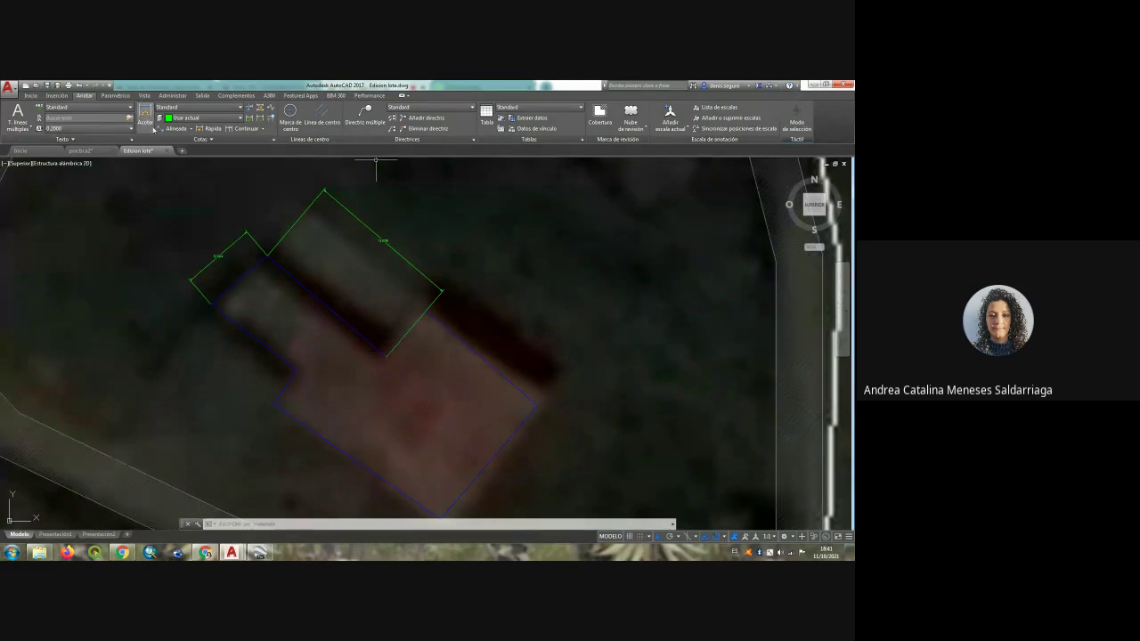
# Start another aligned dimension and zoom in on the building
pyautogui.click(157, 129)
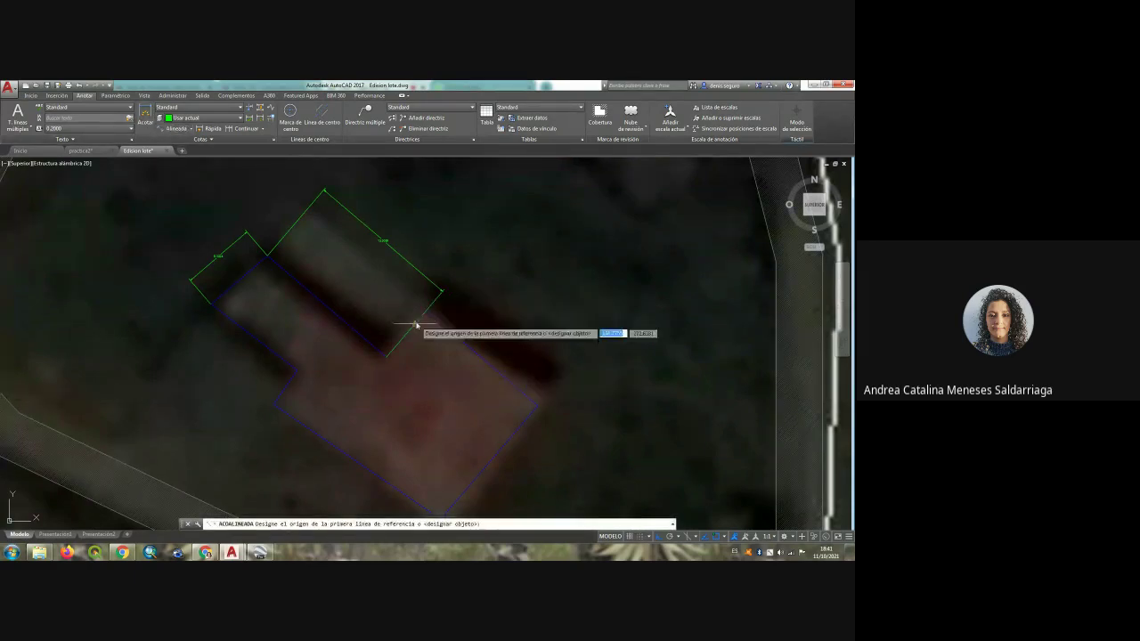
pyautogui.scroll(3, 416, 325)
pyautogui.scroll(3, 417, 323)
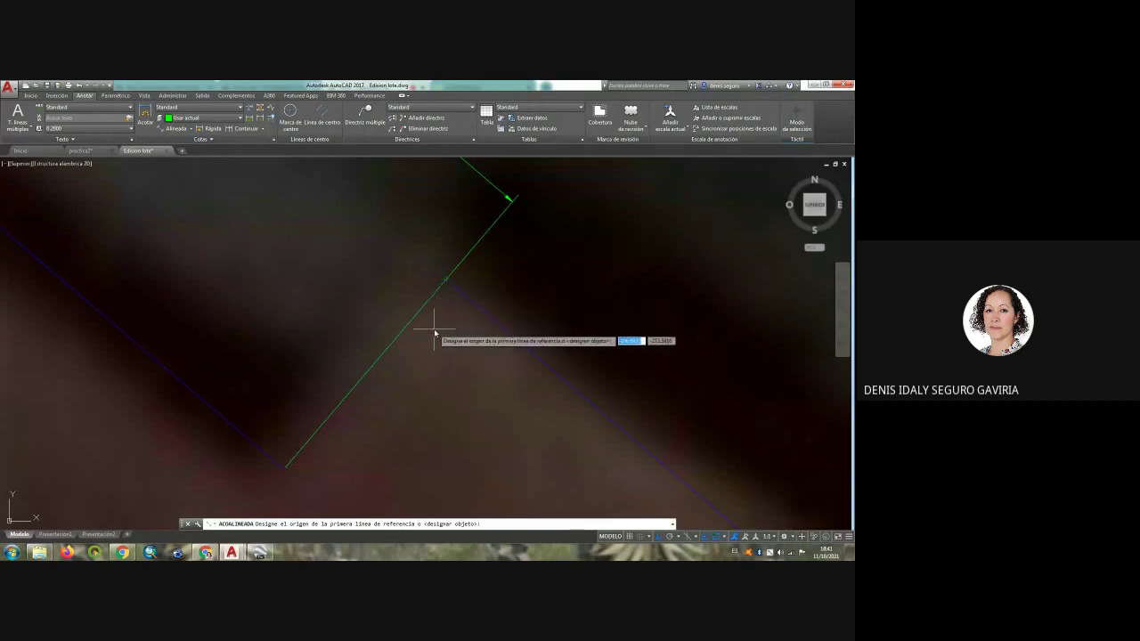
pyautogui.scroll(-3, 435, 328)
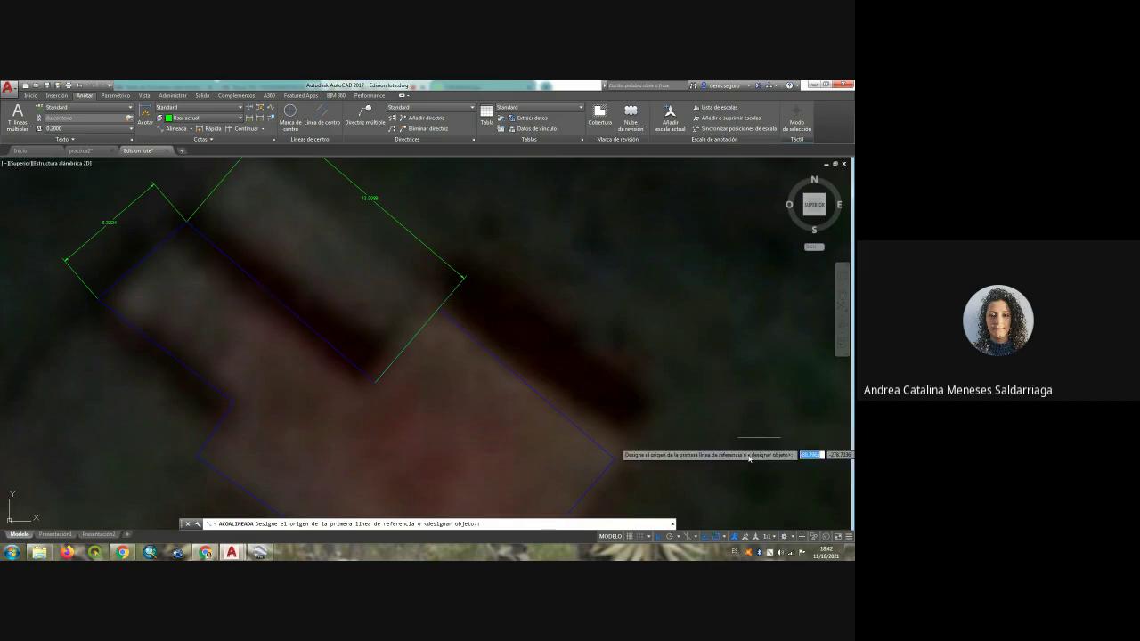
# Uncheck the Intersección ficticia (apparent intersection) object snap in the OSNAP list
pyautogui.click(725, 537)
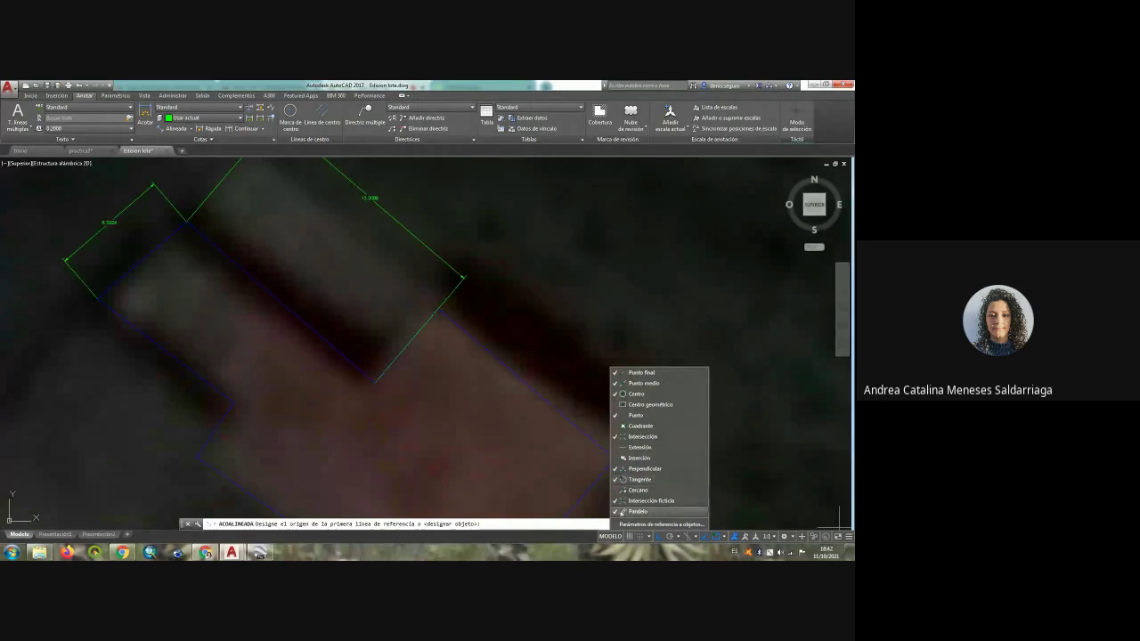
pyautogui.click(685, 501)
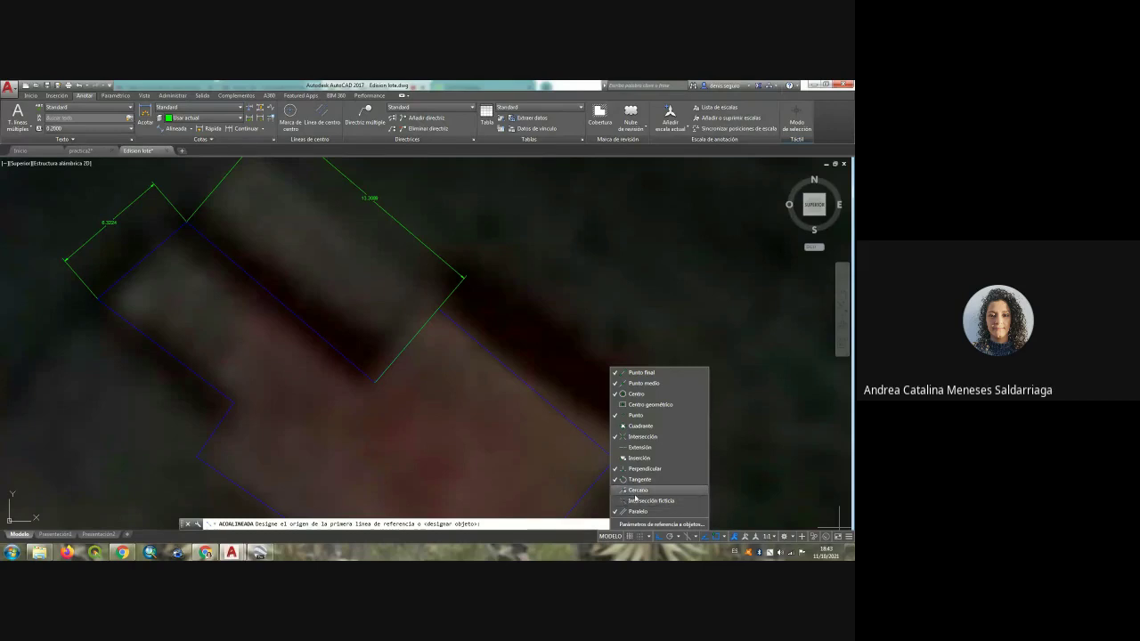
pyautogui.click(612, 317)
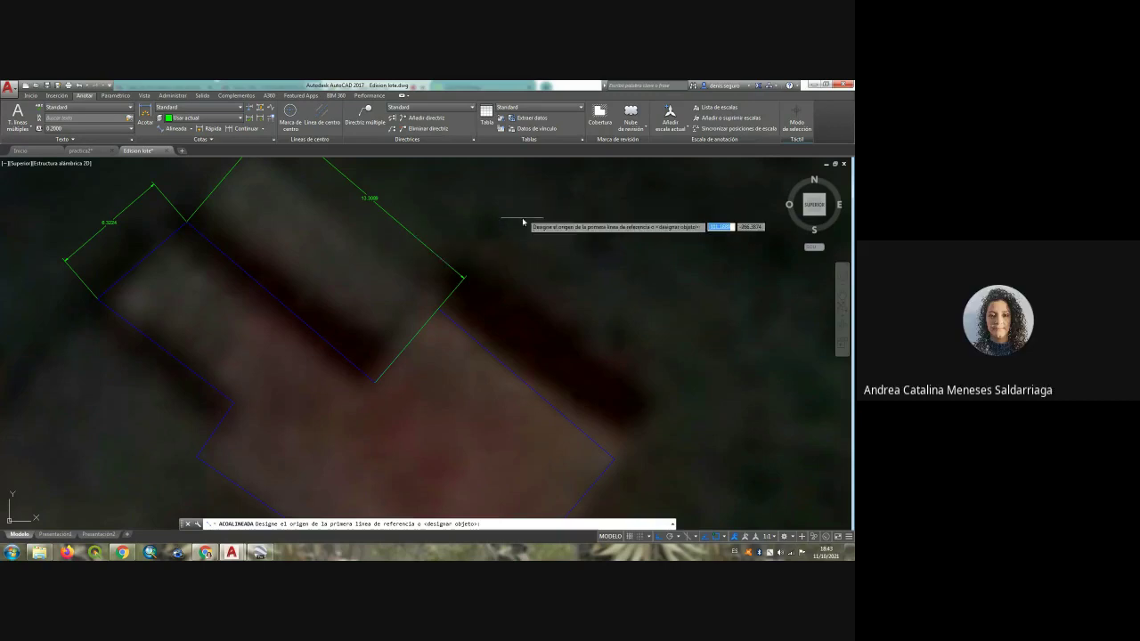
# Cancel the pending dimension and dimension the lower long side at 12.4827 with an aligned dimension
pyautogui.scroll(3, 508, 242)
pyautogui.scroll(-5, 426, 339)
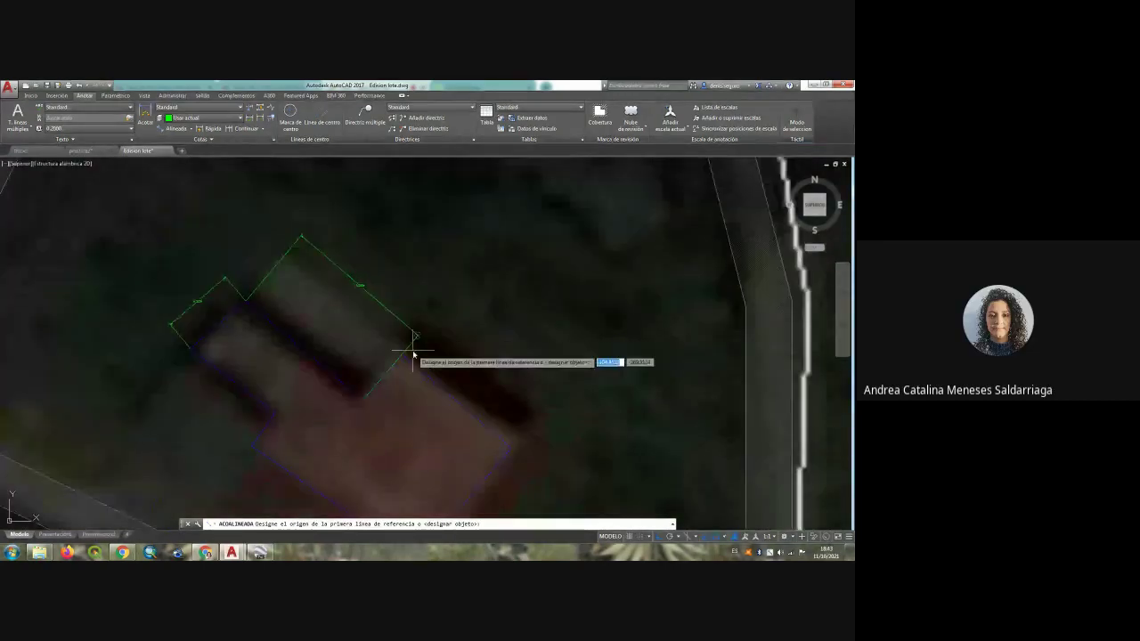
pyautogui.press('Escape')
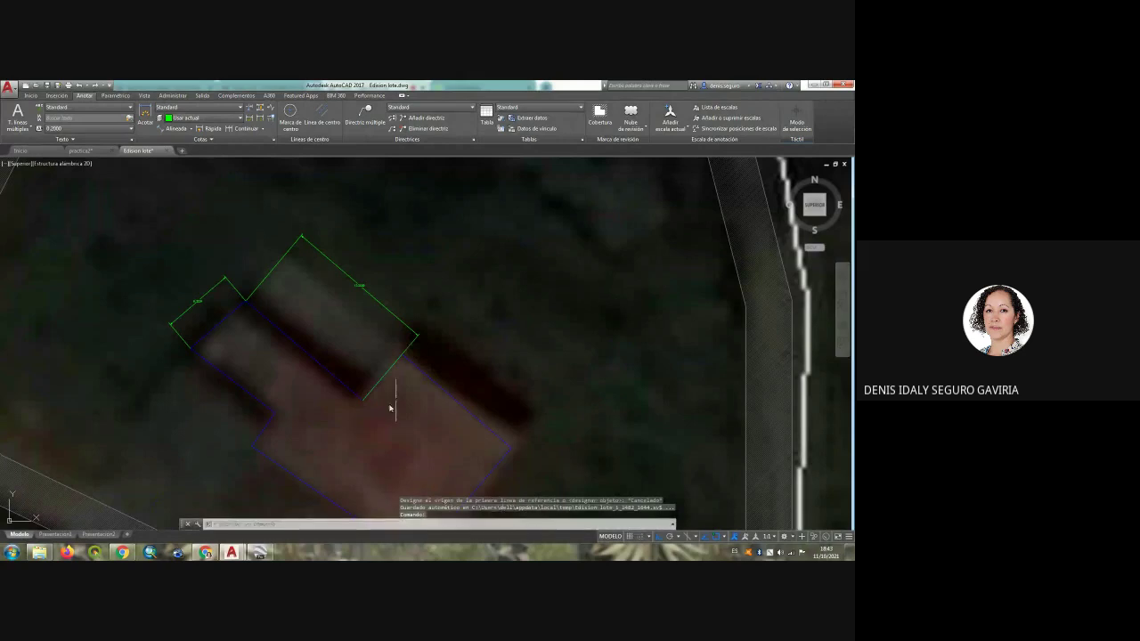
pyautogui.scroll(2, 442, 363)
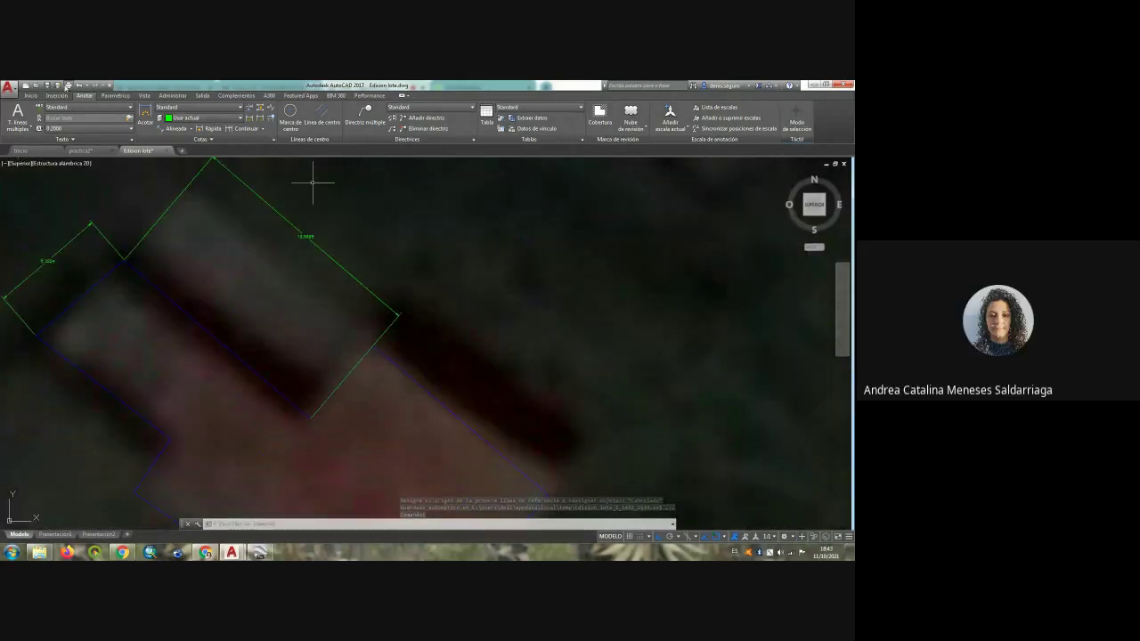
pyautogui.scroll(-2, 440, 300)
pyautogui.scroll(2, 424, 337)
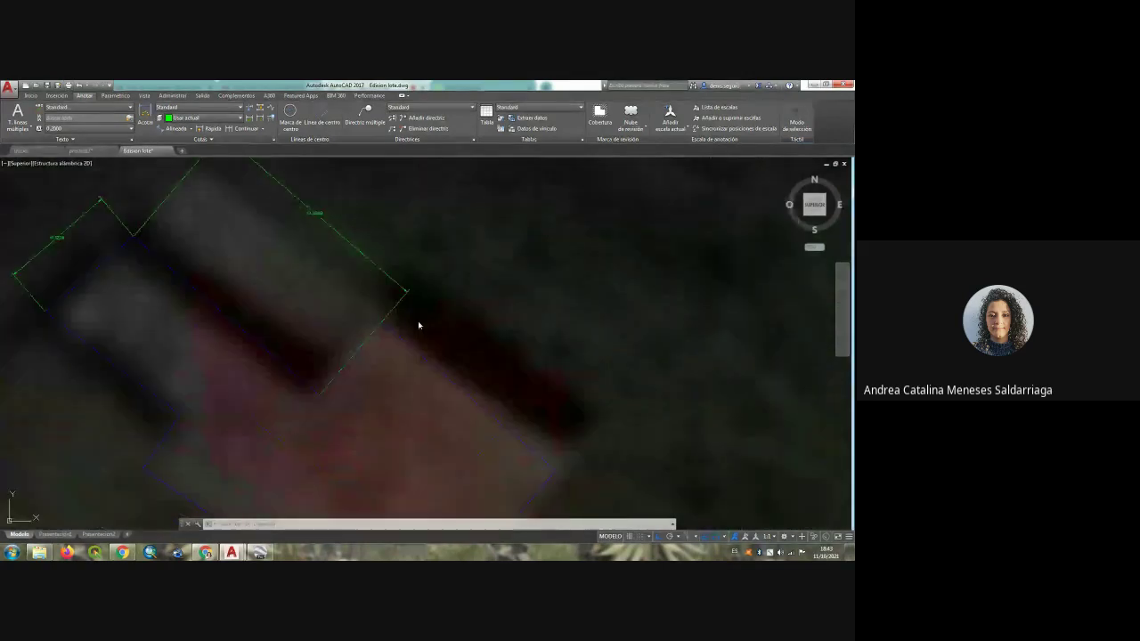
pyautogui.click(175, 128)
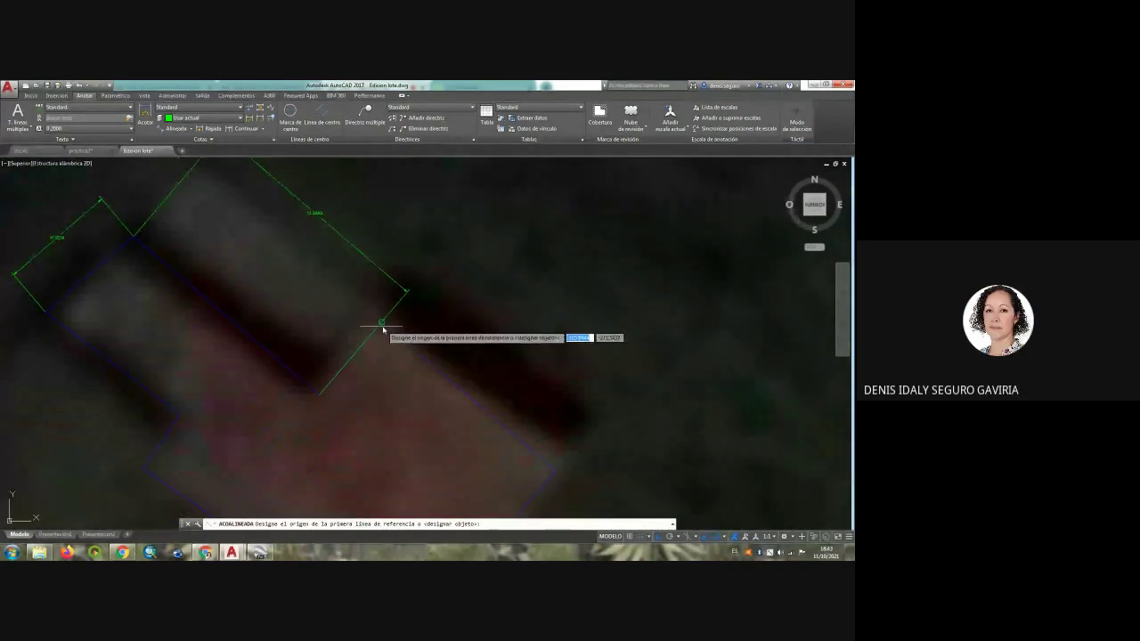
pyautogui.click(385, 321)
pyautogui.click(552, 466)
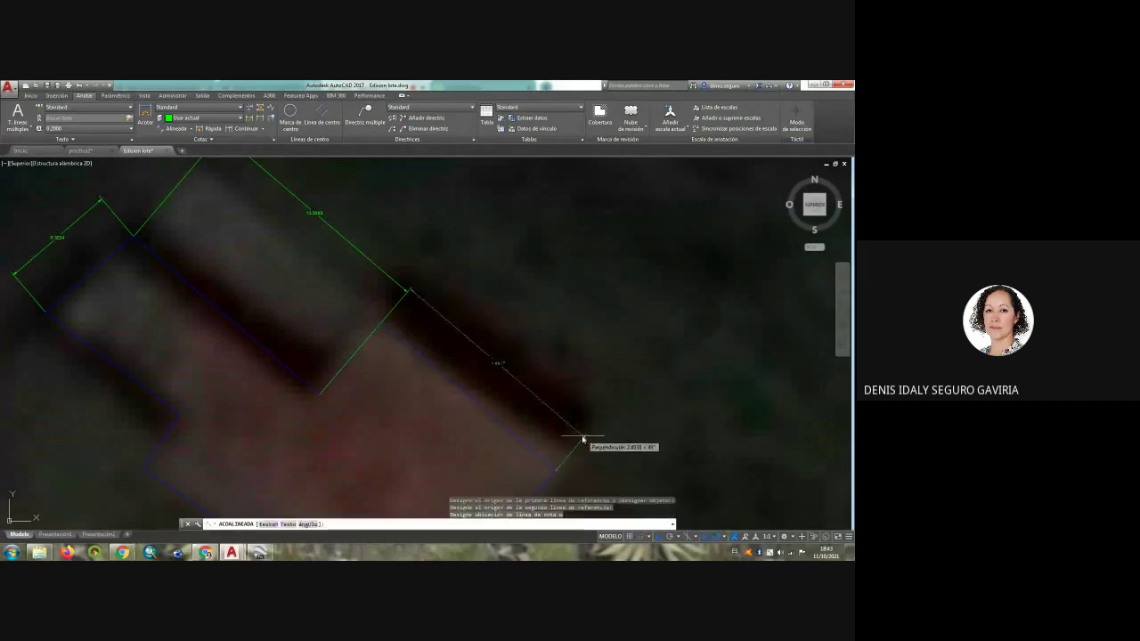
pyautogui.click(580, 442)
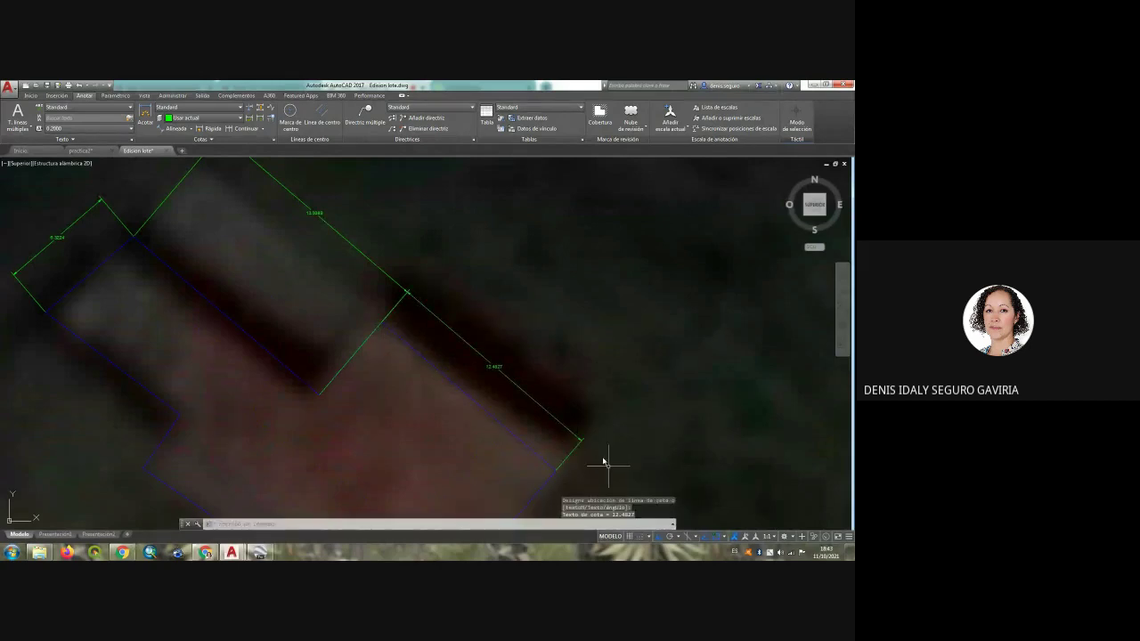
pyautogui.scroll(-4, 605, 470)
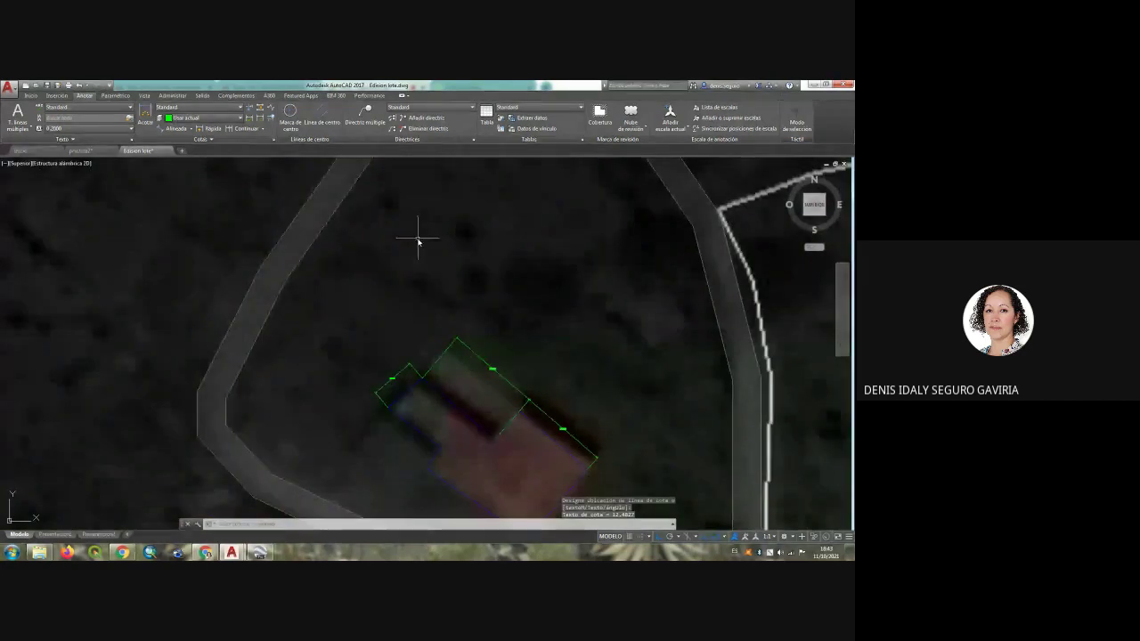
# Centre the dimensioned building in the view and select the lot outline
pyautogui.scroll(2, 419, 239)
pyautogui.scroll(-1, 412, 234)
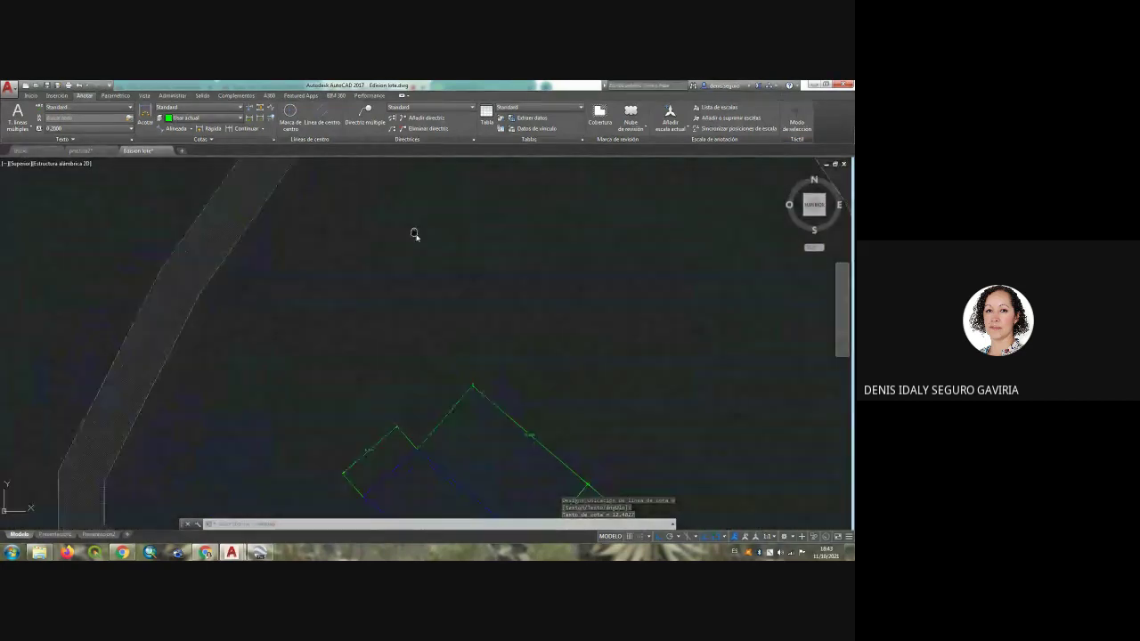
pyautogui.scroll(2, 453, 280)
pyautogui.scroll(-1, 488, 310)
pyautogui.moveTo(488, 310); pyautogui.dragTo(451, 229, button='middle')
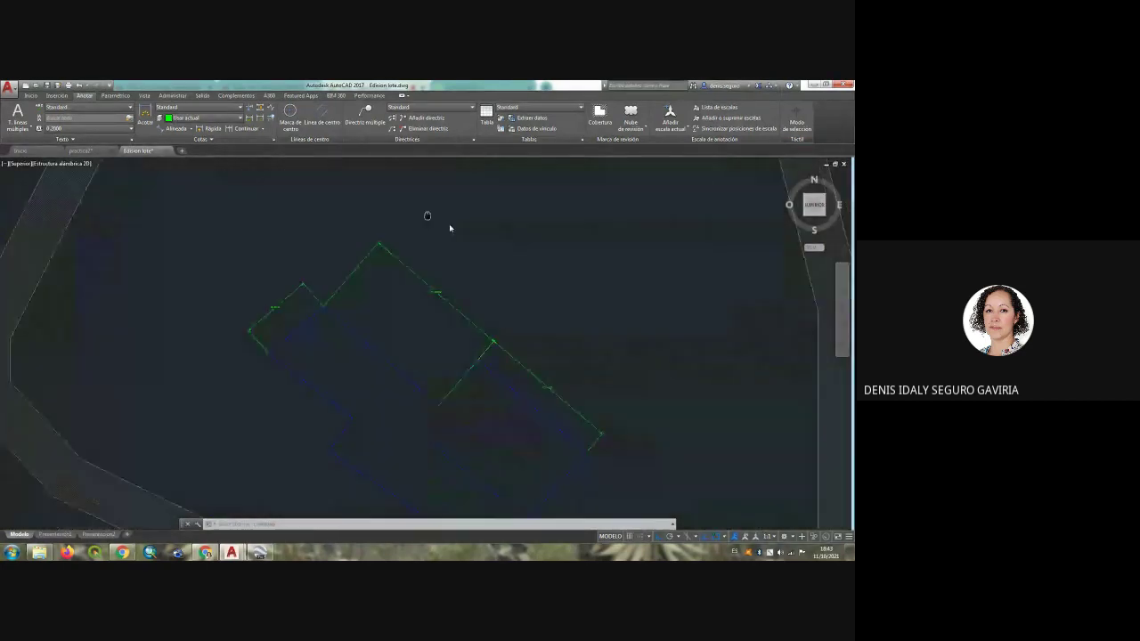
pyautogui.moveTo(509, 311); pyautogui.dragTo(488, 257, button='middle')
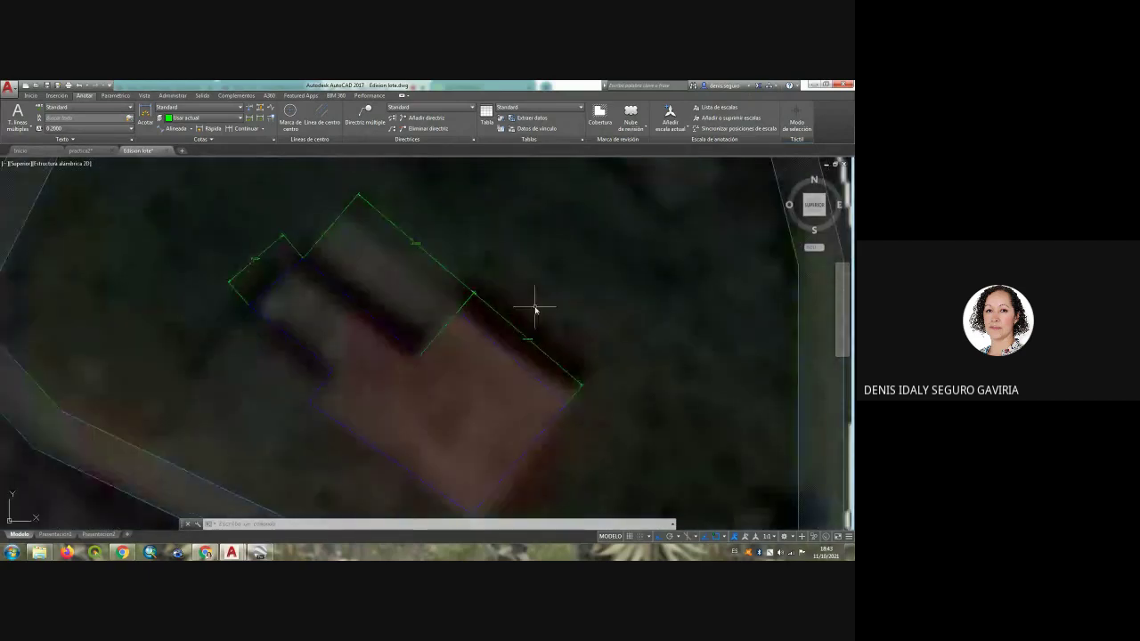
pyautogui.scroll(2, 547, 387)
pyautogui.scroll(-3, 530, 445)
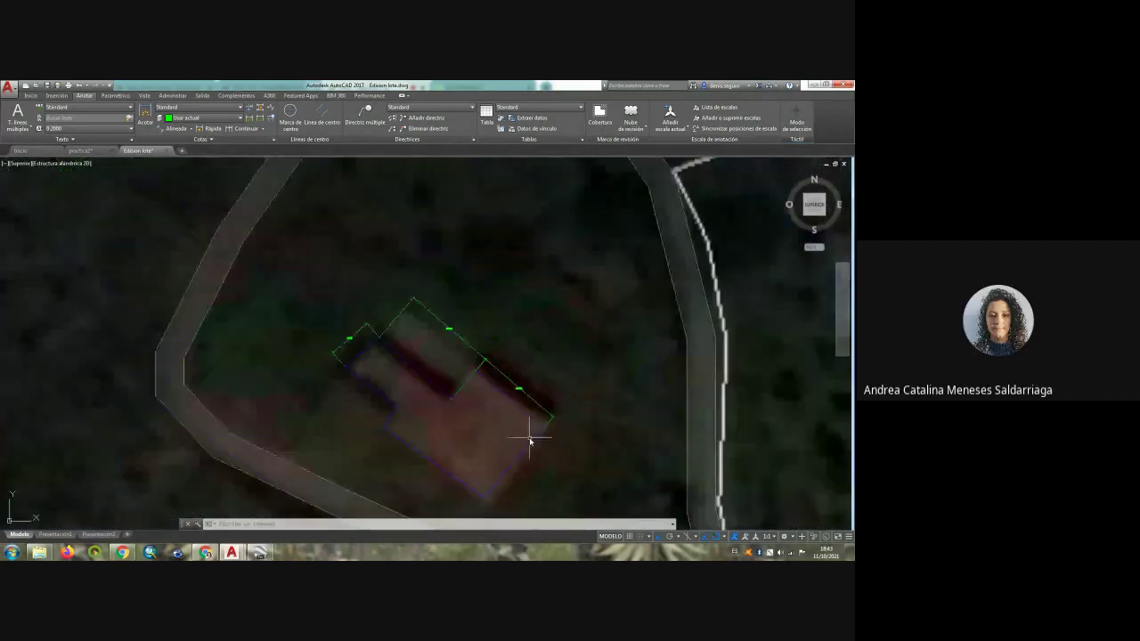
pyautogui.scroll(-1, 495, 418)
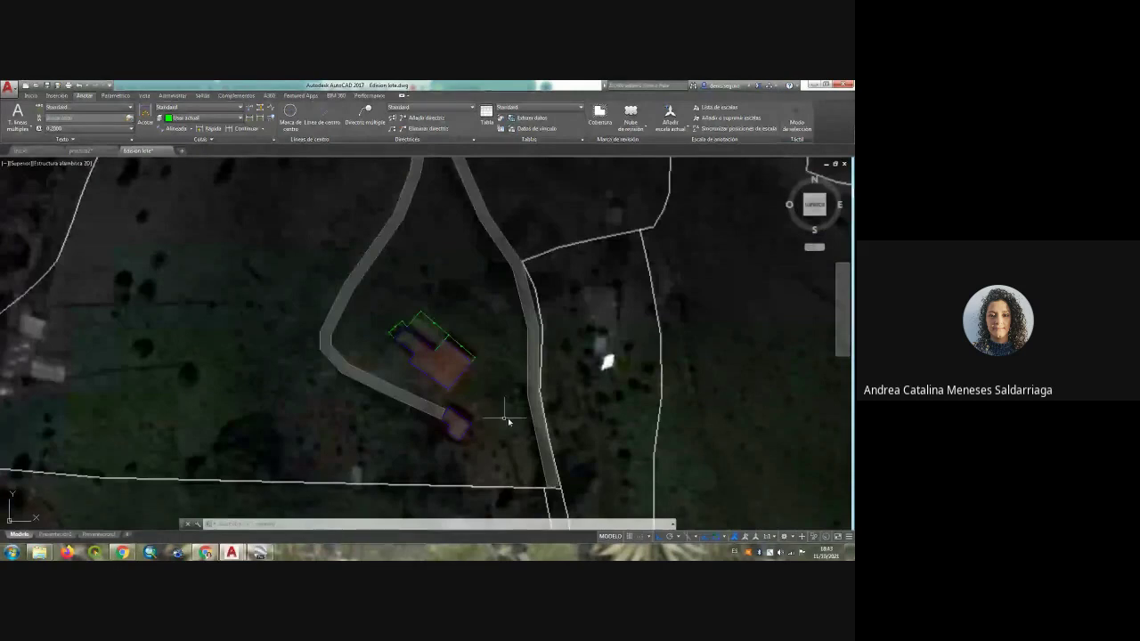
pyautogui.scroll(4, 479, 414)
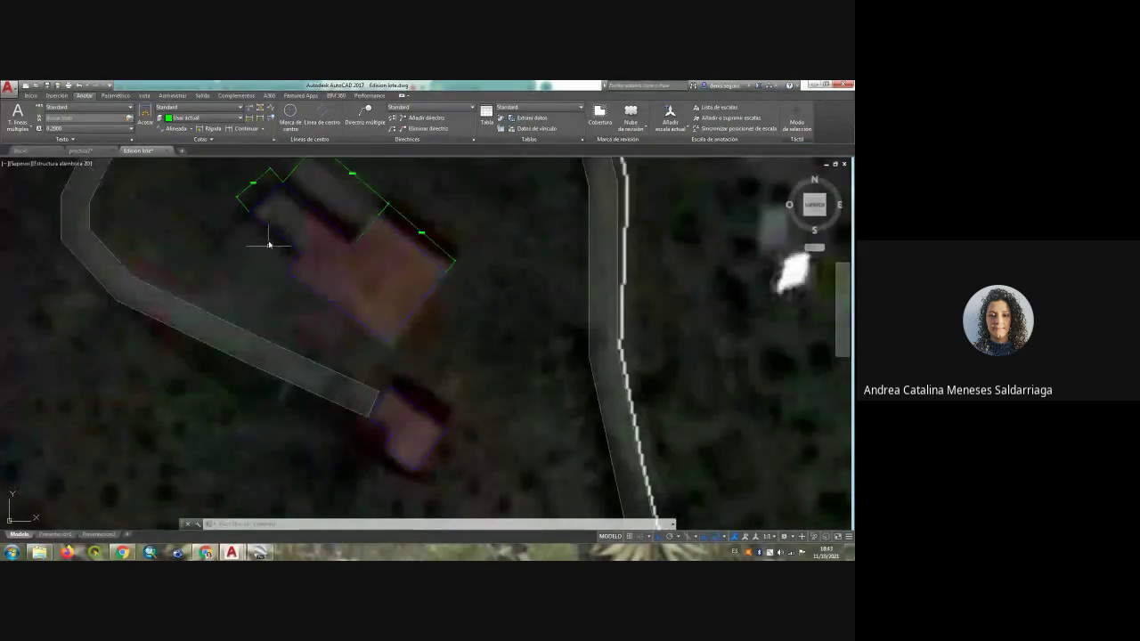
pyautogui.scroll(-3, 267, 242)
pyautogui.scroll(2, 266, 254)
pyautogui.scroll(3, 267, 248)
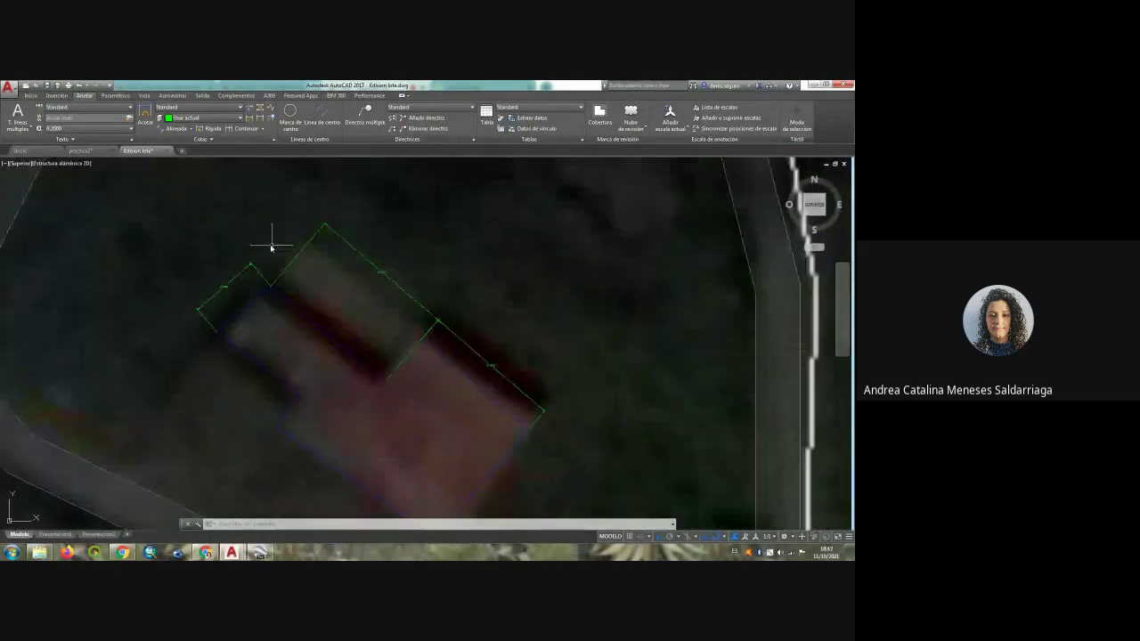
pyautogui.scroll(2, 288, 252)
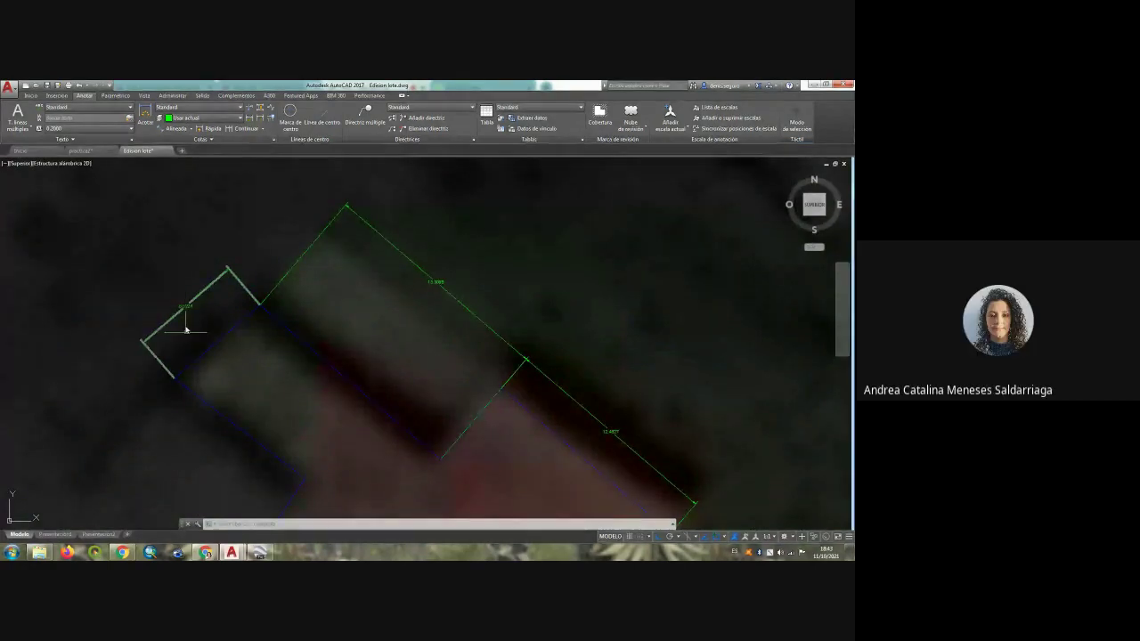
pyautogui.scroll(2, 186, 310)
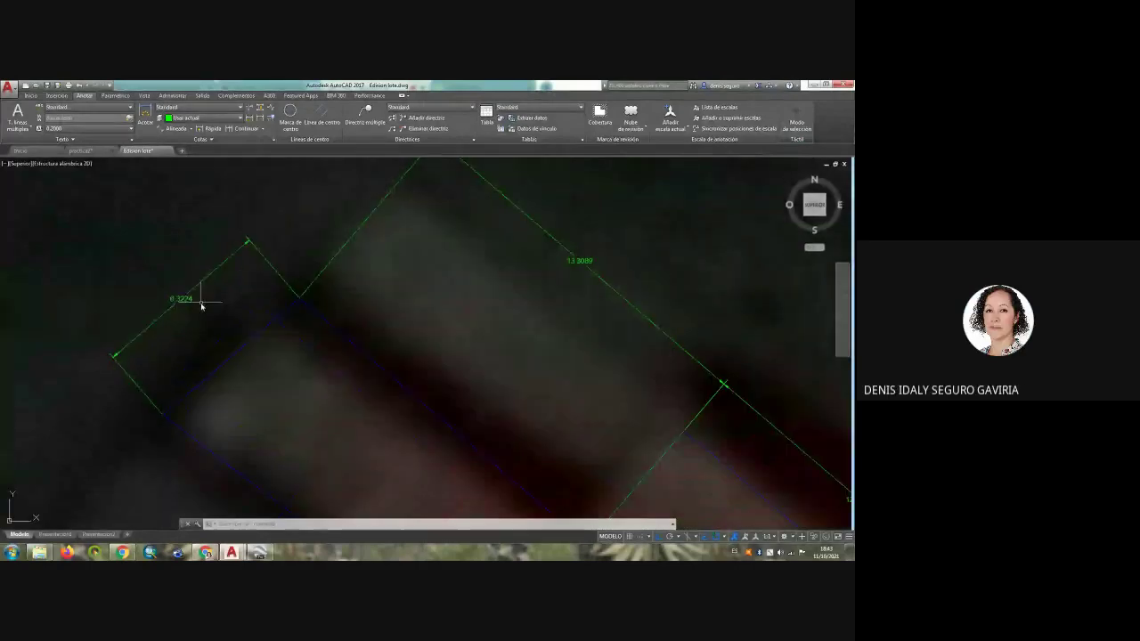
pyautogui.scroll(2, 183, 299)
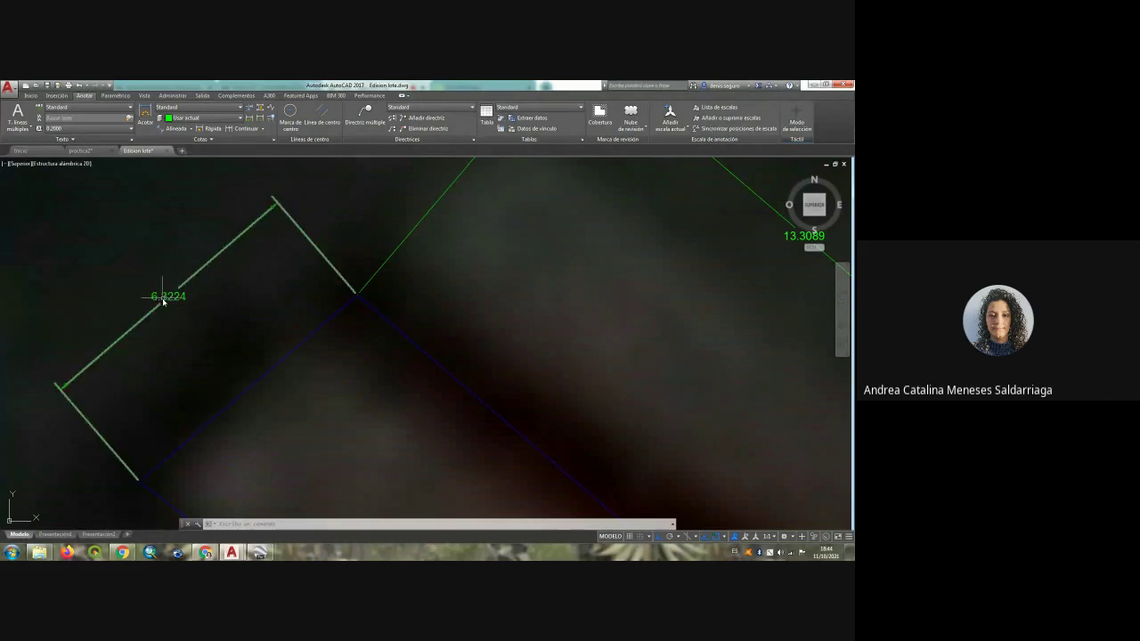
pyautogui.moveTo(153, 309); pyautogui.dragTo(87, 356)
# Start a new dimension style based on Standard, naming it after the user
pyautogui.click(274, 141)
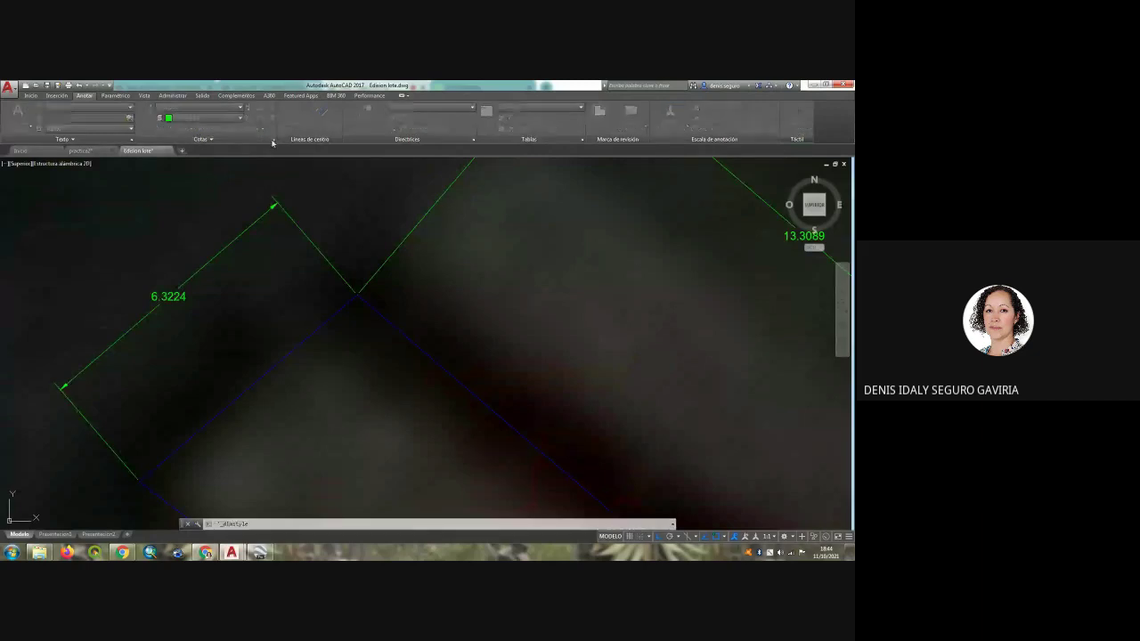
pyautogui.moveTo(450, 236); pyautogui.dragTo(535, 171)
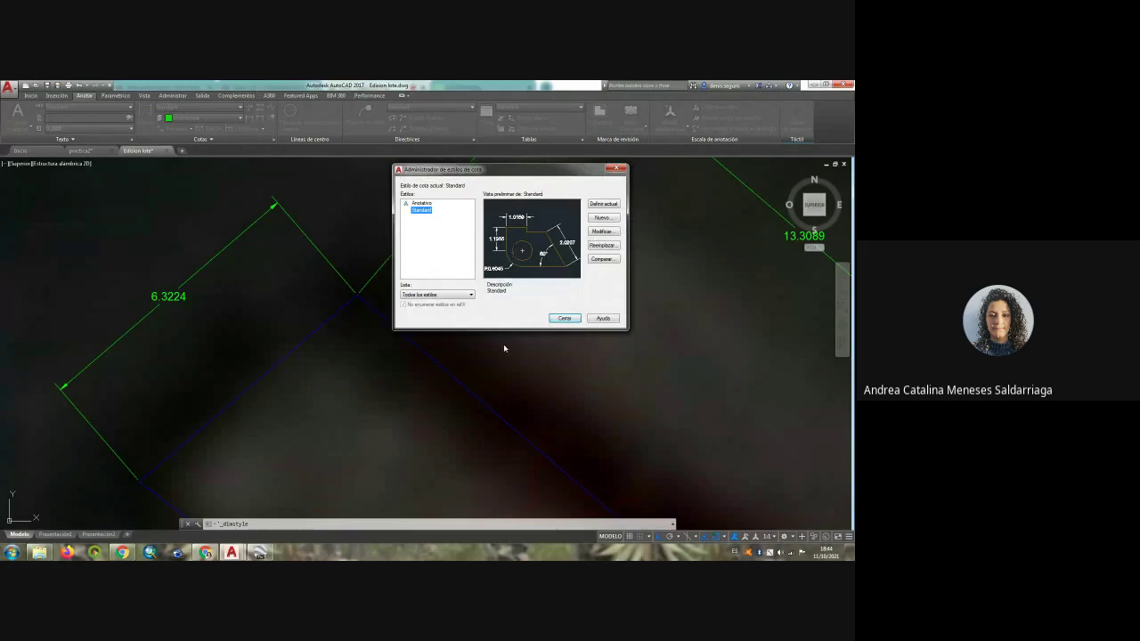
pyautogui.click(602, 218)
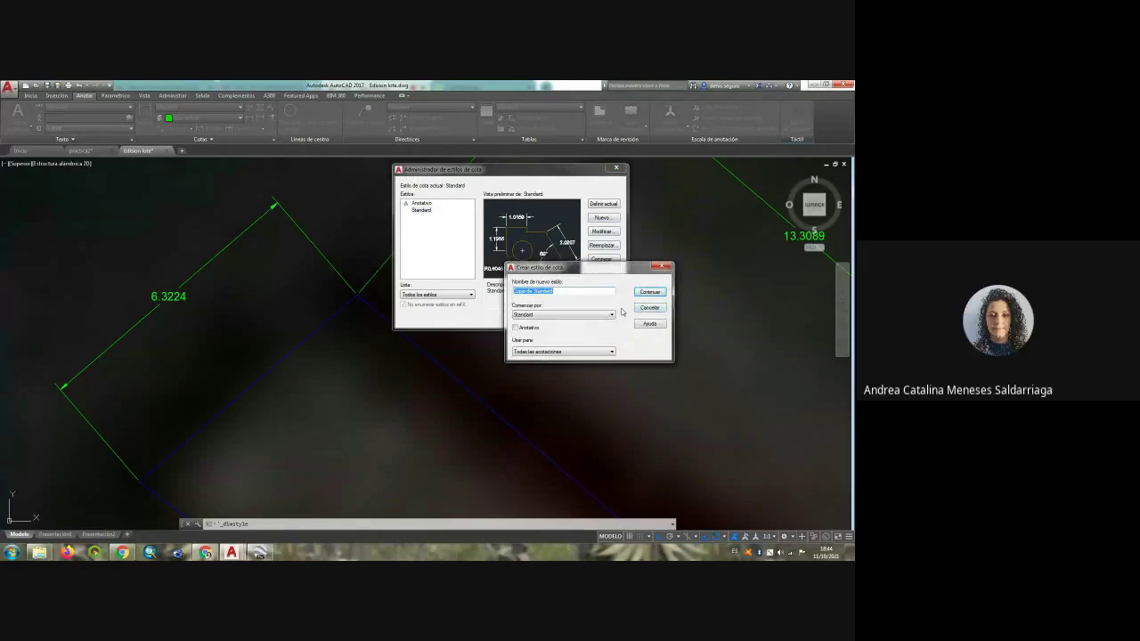
pyautogui.write('dE')
pyautogui.write('Denis')
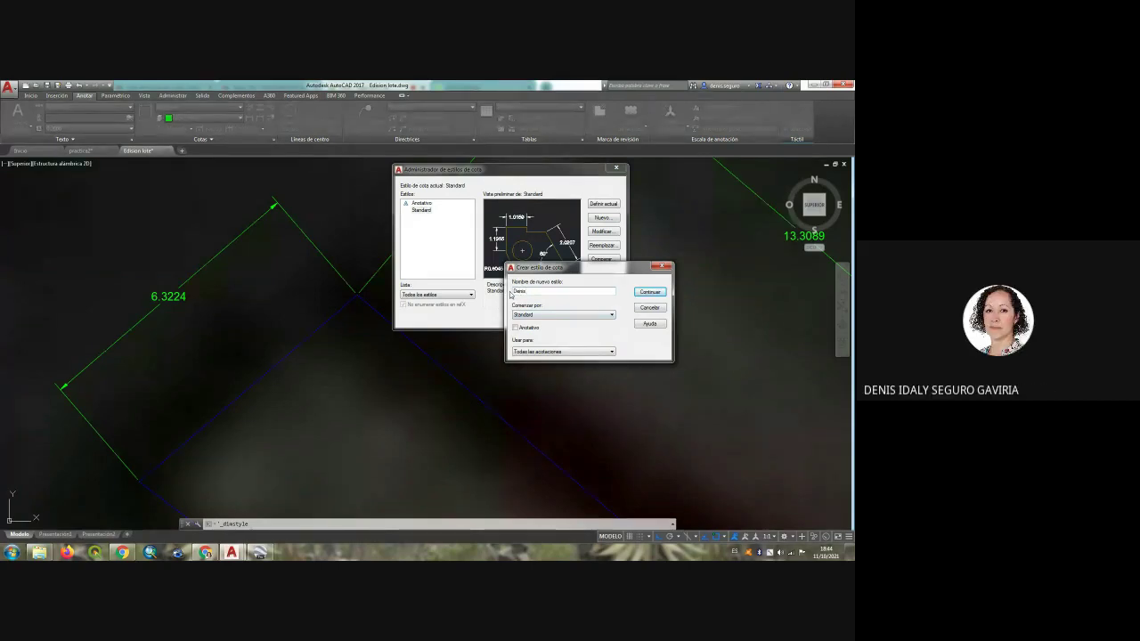
# Give the new style Decimal primary units with 0.00 precision and select it in the style list
pyautogui.click(651, 293)
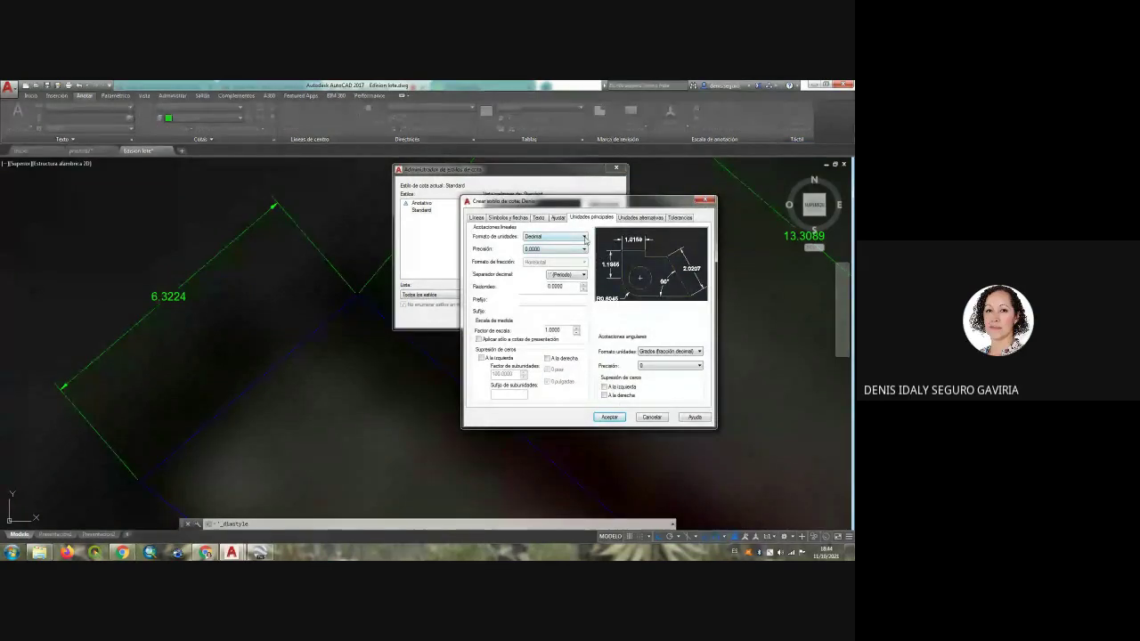
pyautogui.click(584, 236)
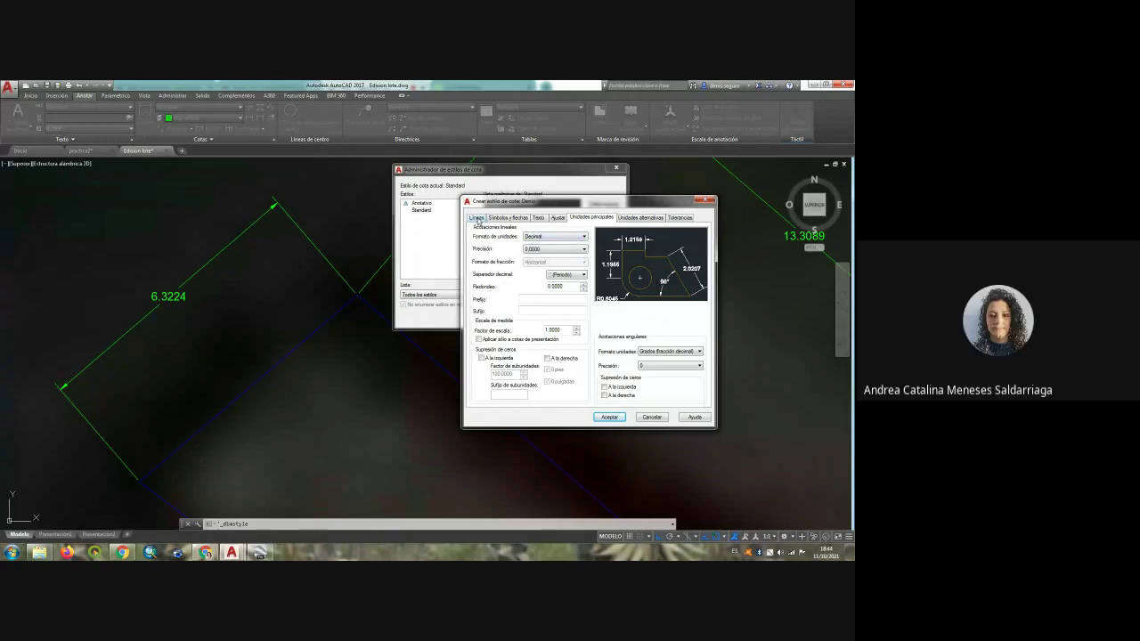
pyautogui.click(584, 237)
pyautogui.click(586, 239)
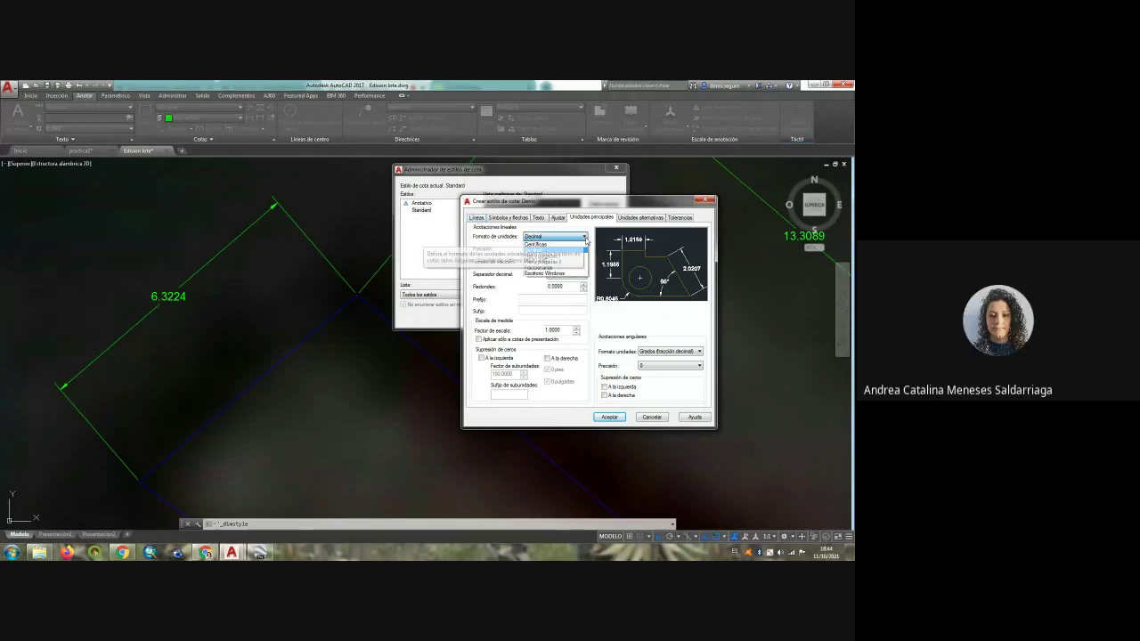
pyautogui.click(591, 260)
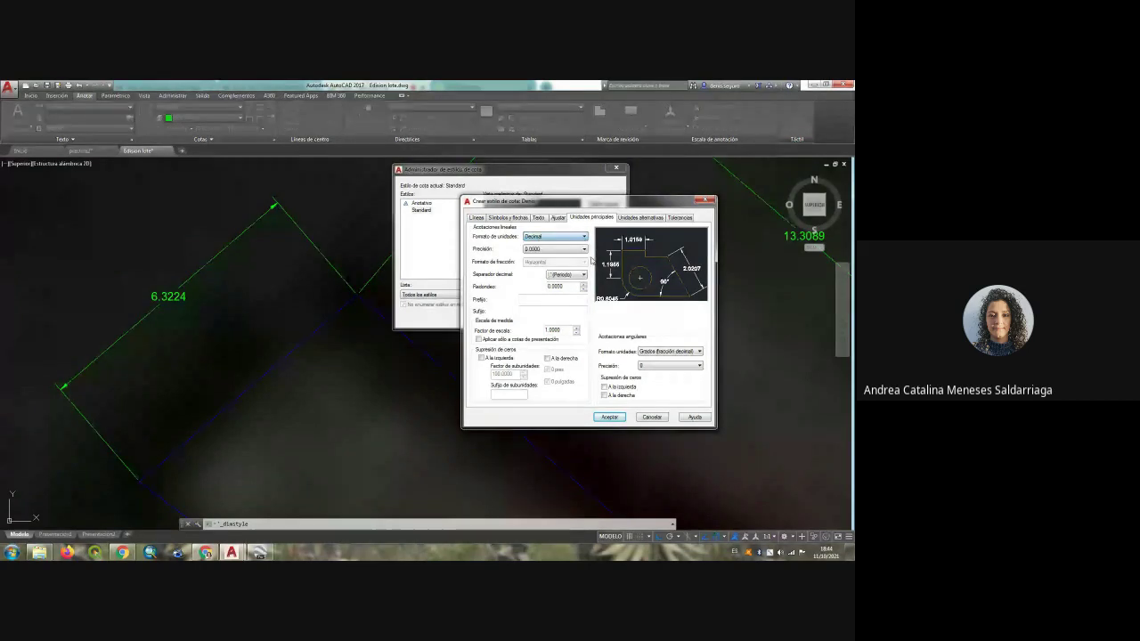
pyautogui.click(585, 249)
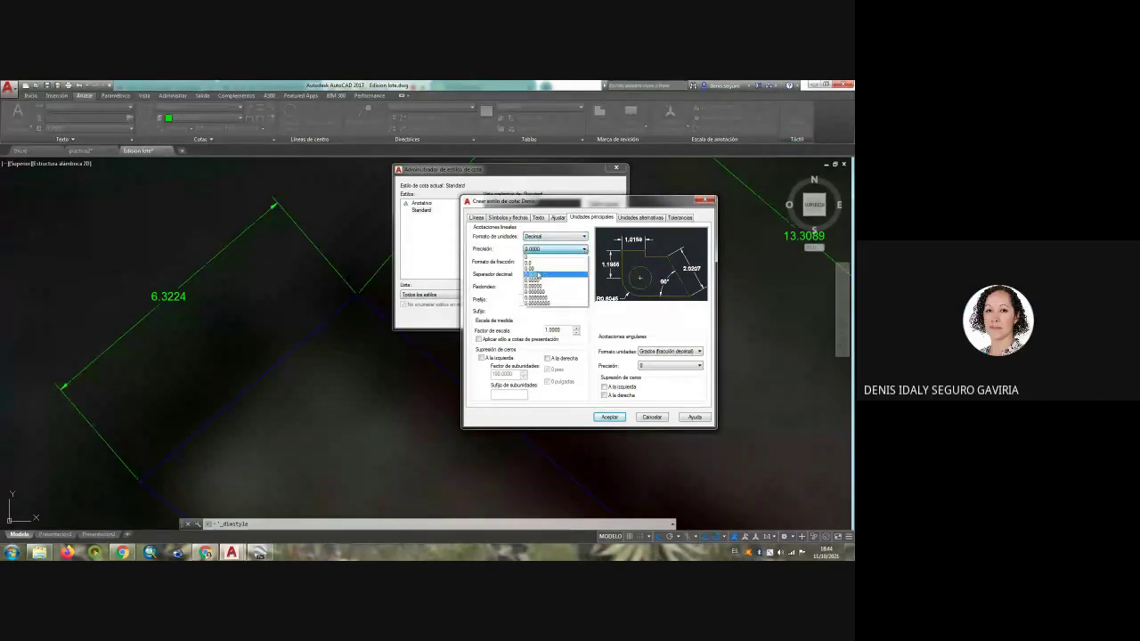
pyautogui.click(541, 263)
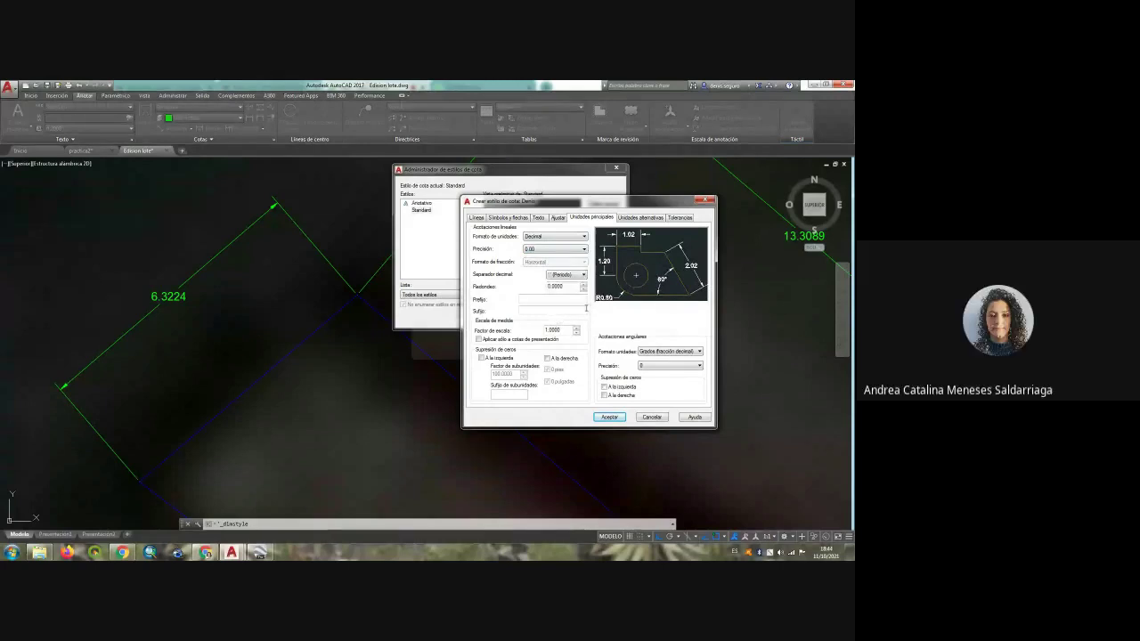
pyautogui.click(613, 420)
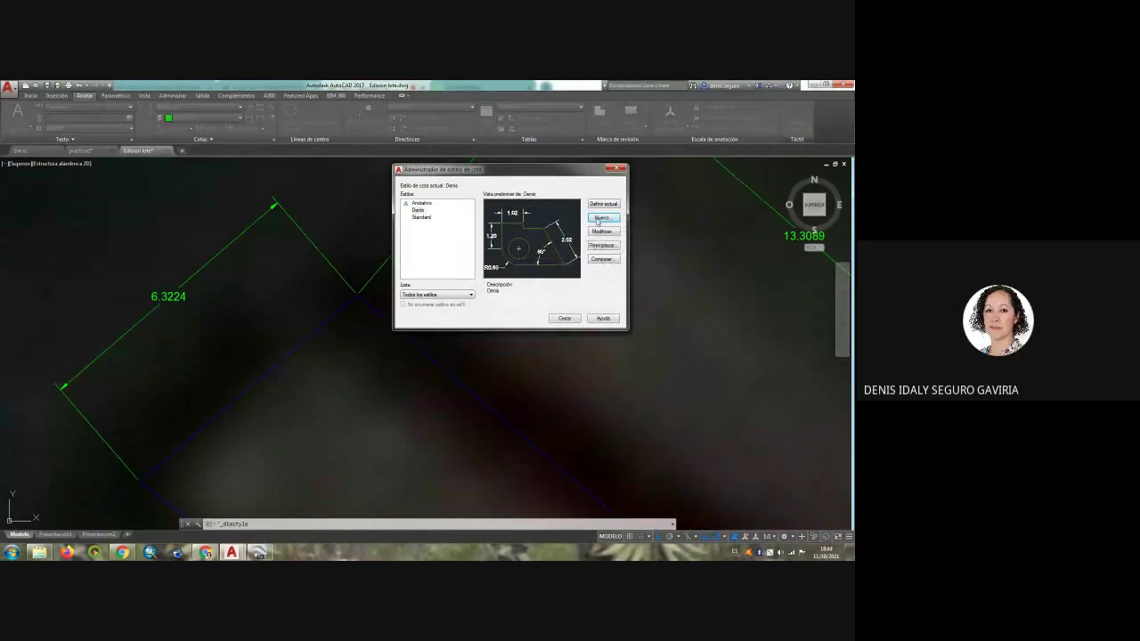
pyautogui.click(413, 210)
# Open the new style's Lines settings for modification, then bring up the Google Meet window
pyautogui.click(603, 232)
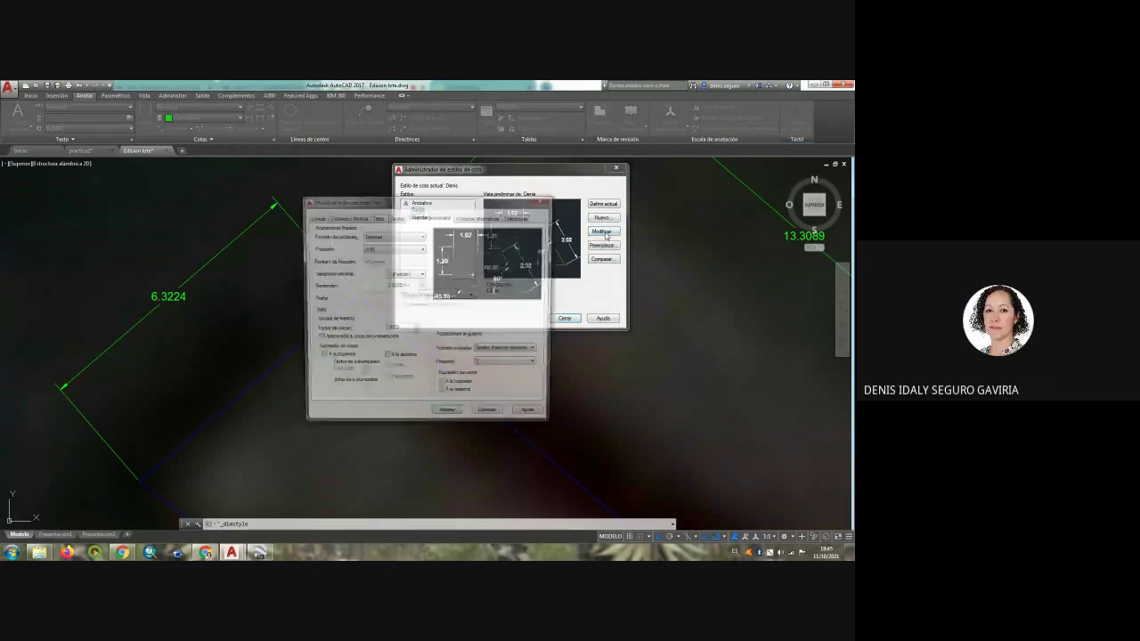
pyautogui.click(315, 217)
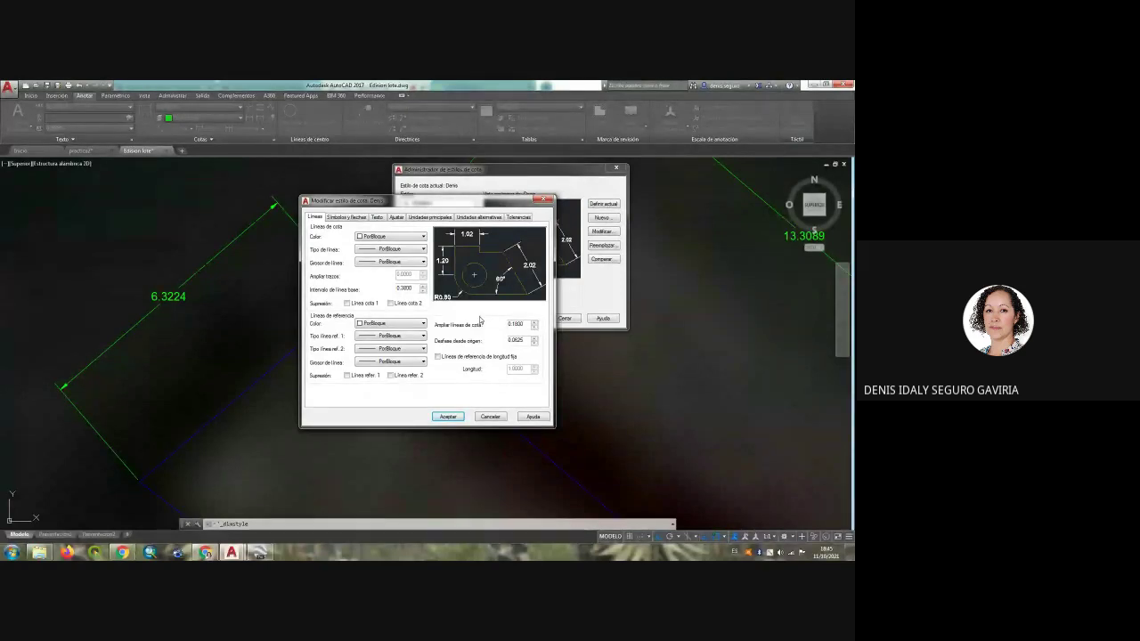
pyautogui.click(779, 552)
pyautogui.scroll(2, 781, 555)
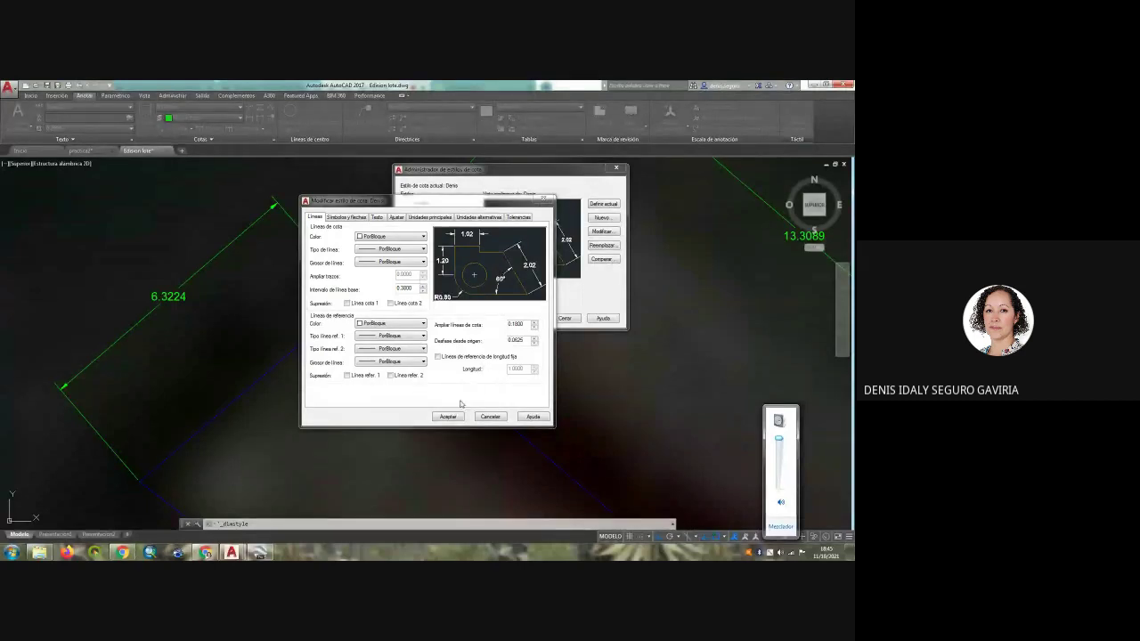
pyautogui.click(208, 552)
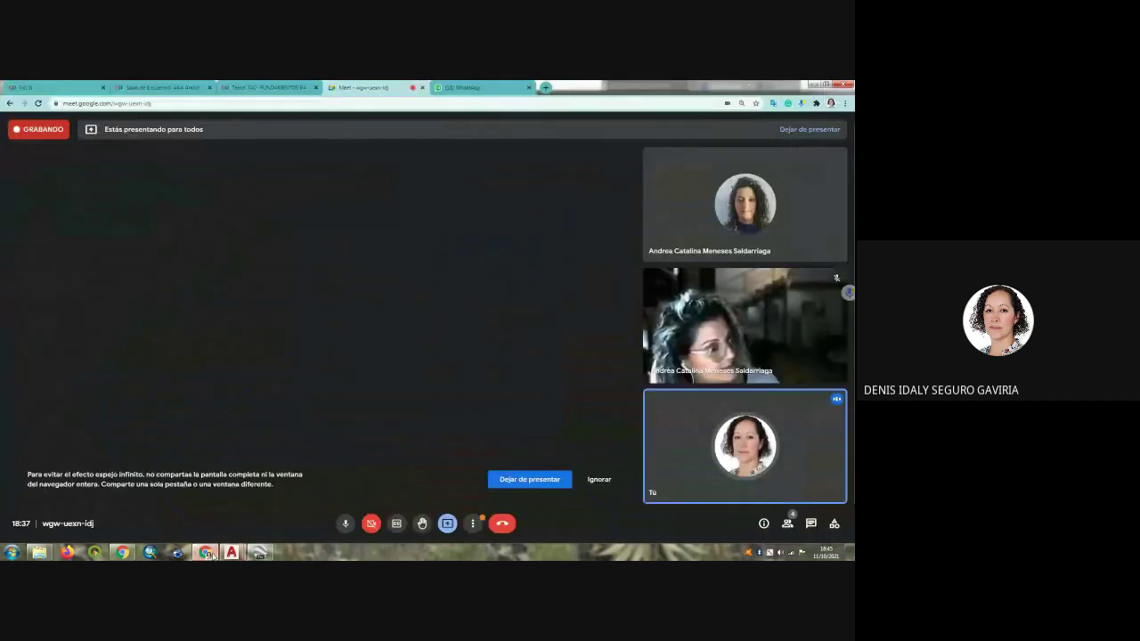
# Mute and unmute the Meet microphone, then bring the AutoCAD window back to the front
pyautogui.click(345, 524)
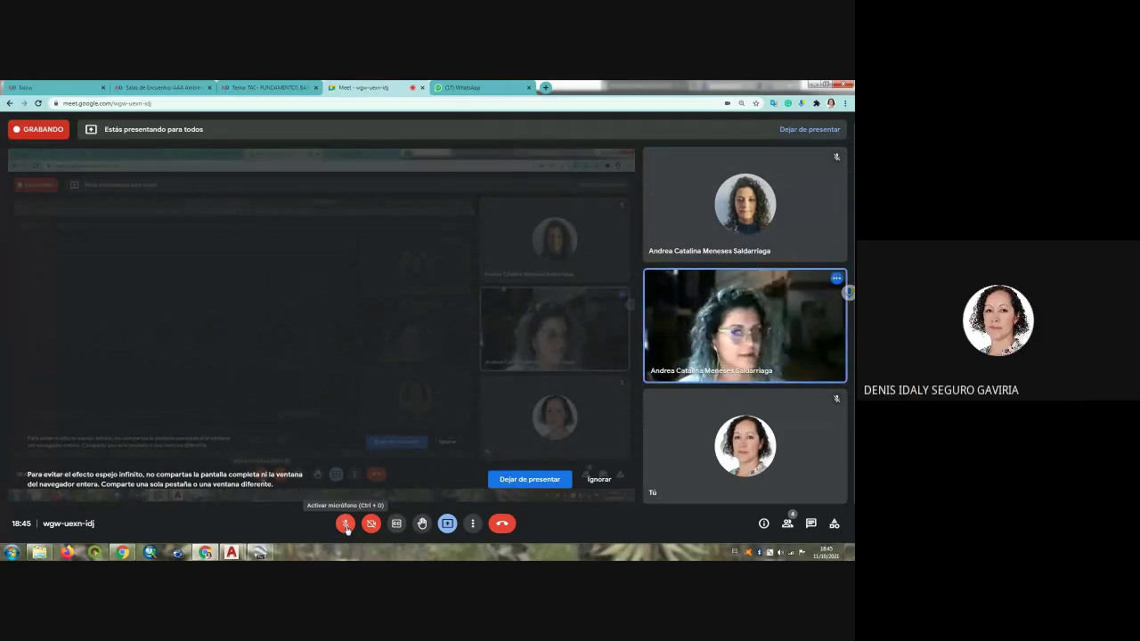
pyautogui.click(345, 525)
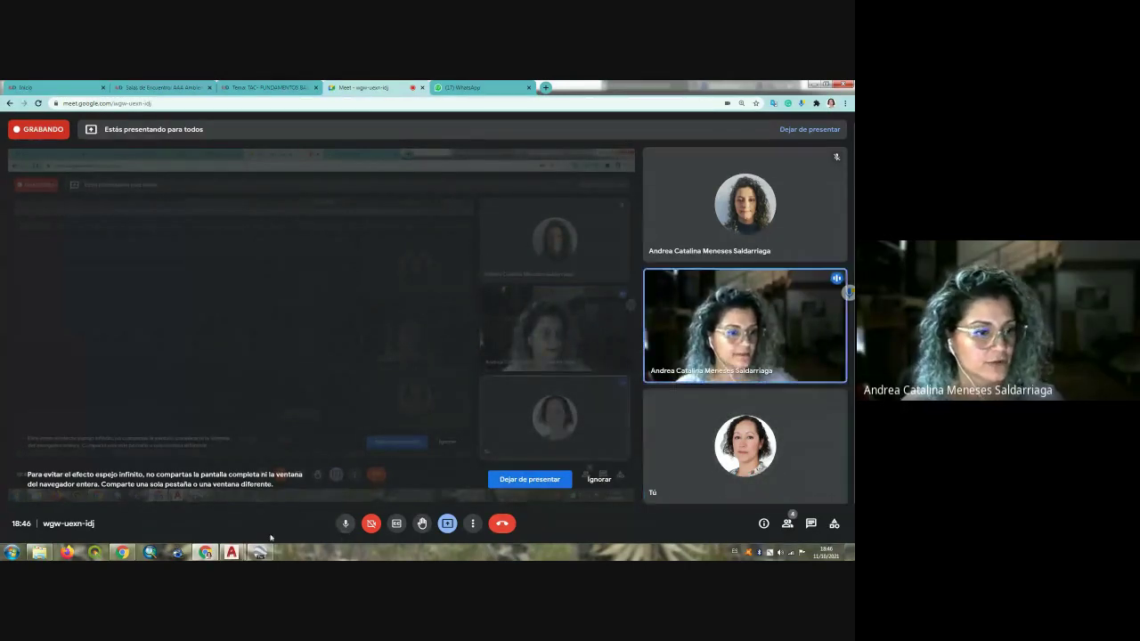
pyautogui.click(231, 552)
pyautogui.click(262, 513)
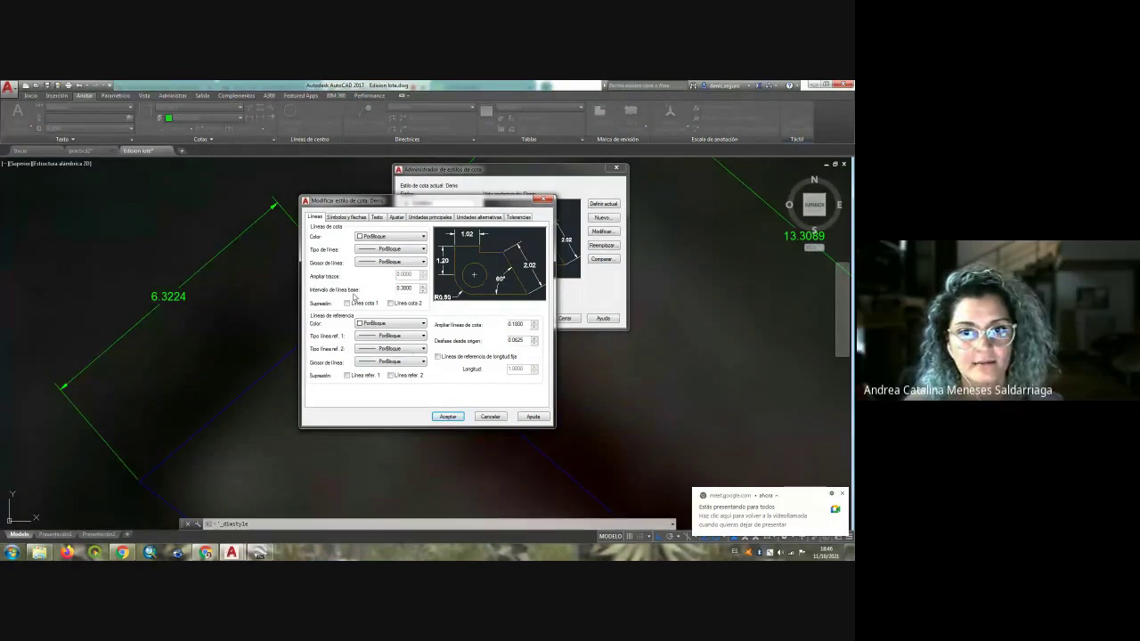
# Set the style's arrowheads to Oblicuo grueso (thick oblique) ticks
pyautogui.click(354, 219)
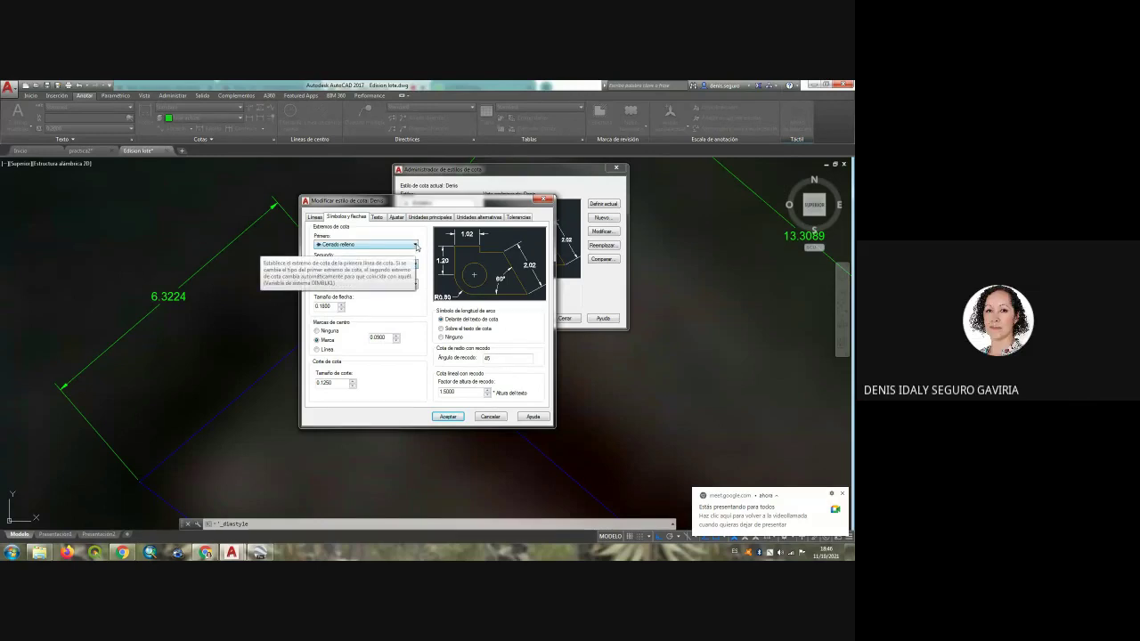
pyautogui.click(416, 245)
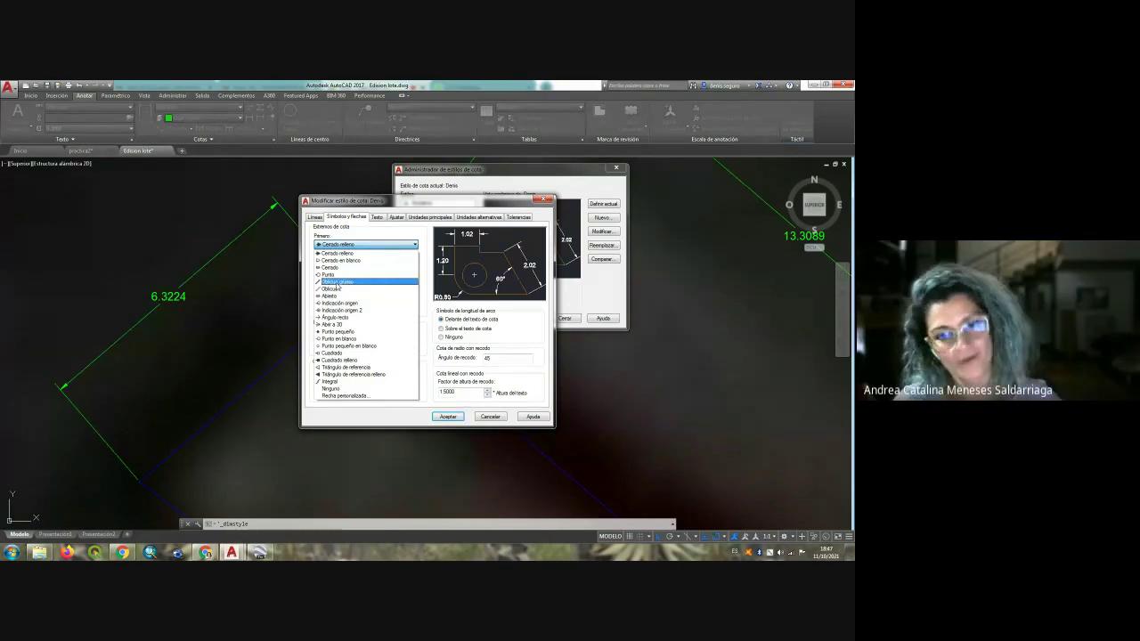
pyautogui.click(337, 284)
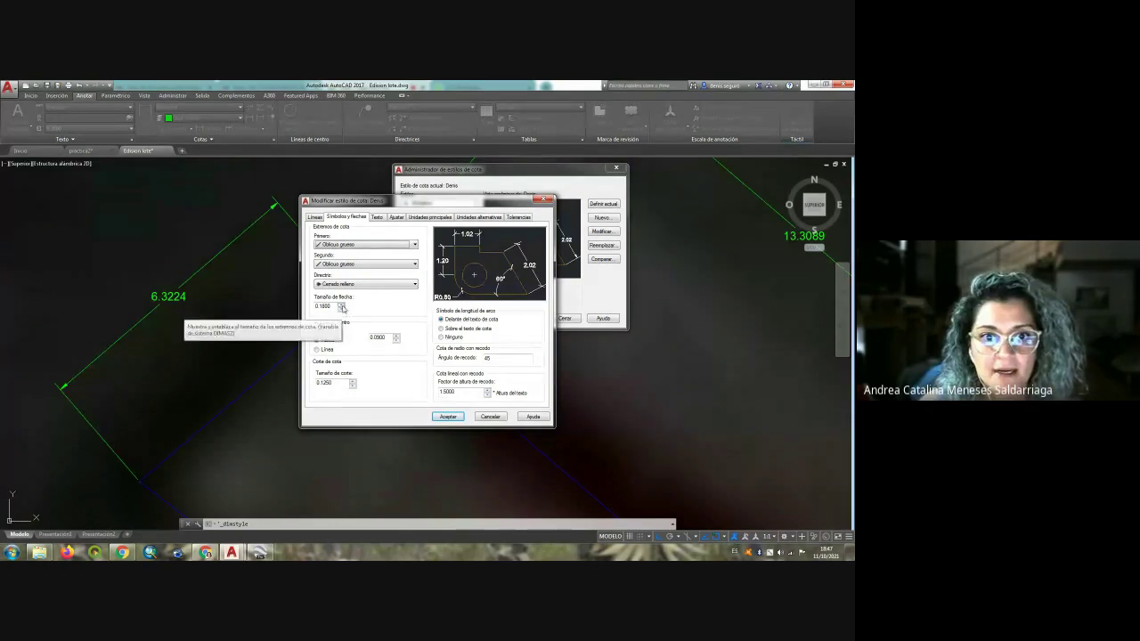
# Enlarge the style's arrow size, set its text height to 1.0000, and accept the changes
pyautogui.click(341, 306)
pyautogui.write('1')
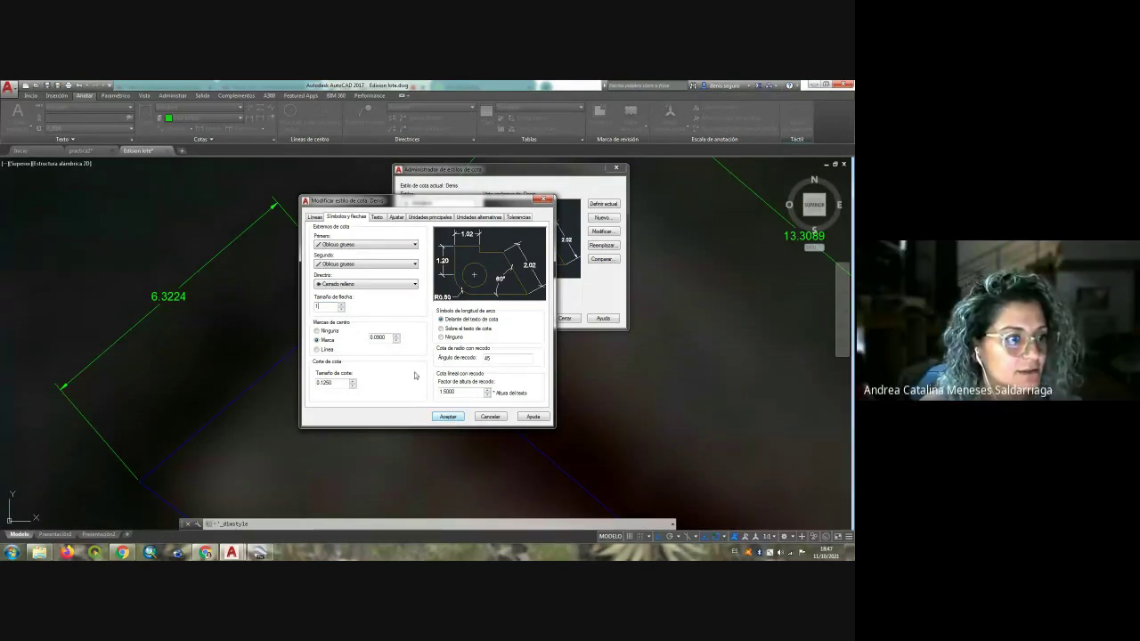
pyautogui.click(377, 218)
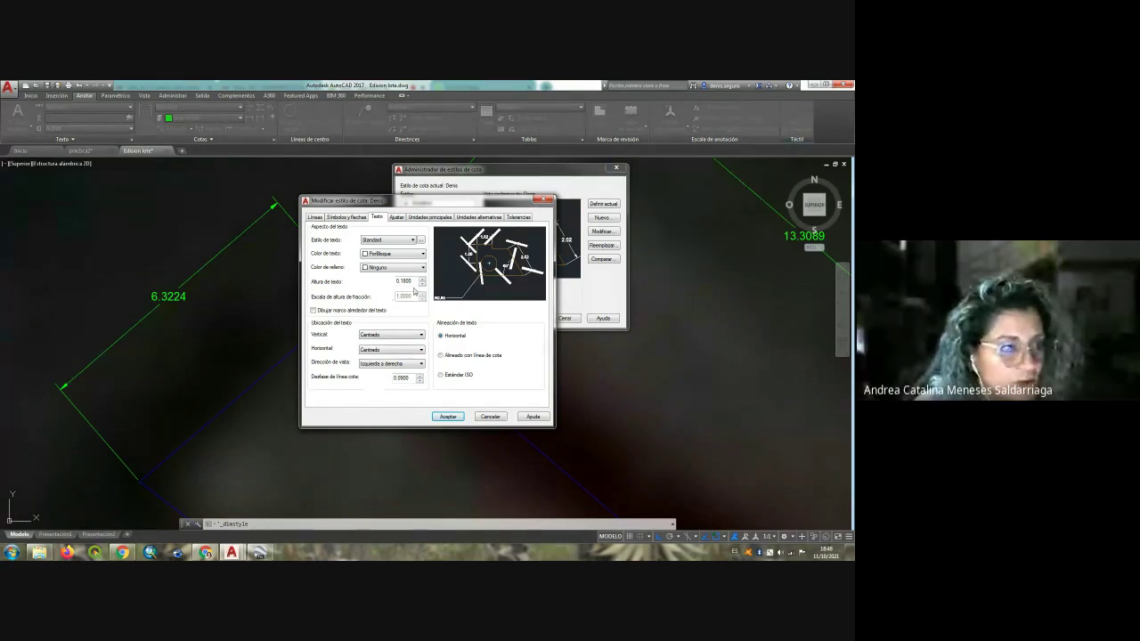
pyautogui.doubleClick(393, 282)
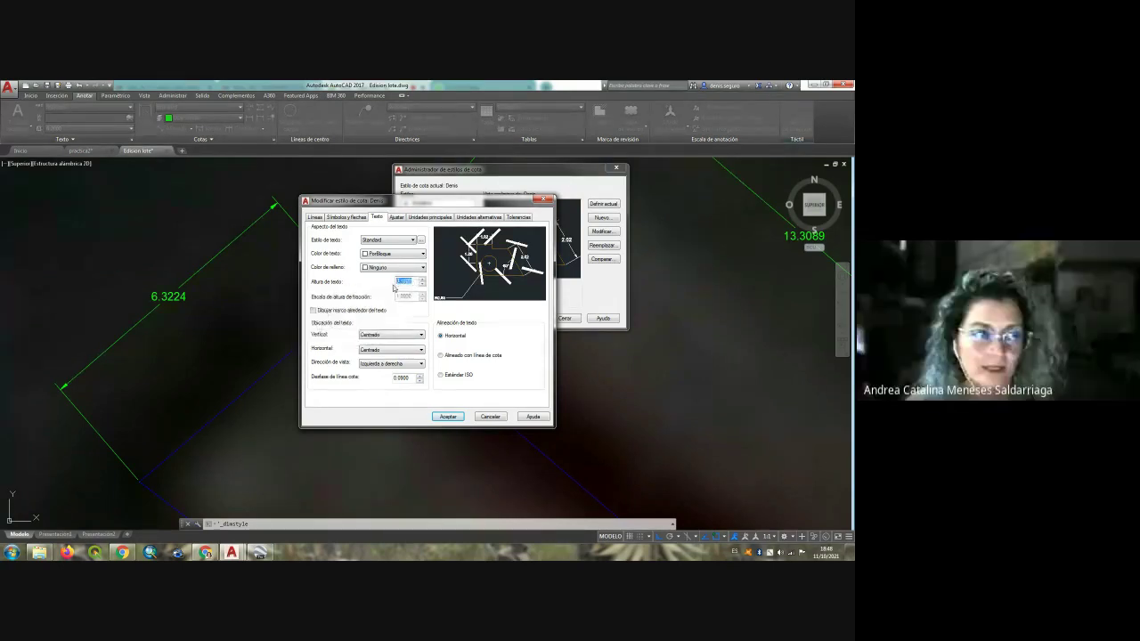
pyautogui.write('1')
pyautogui.press('Tab')
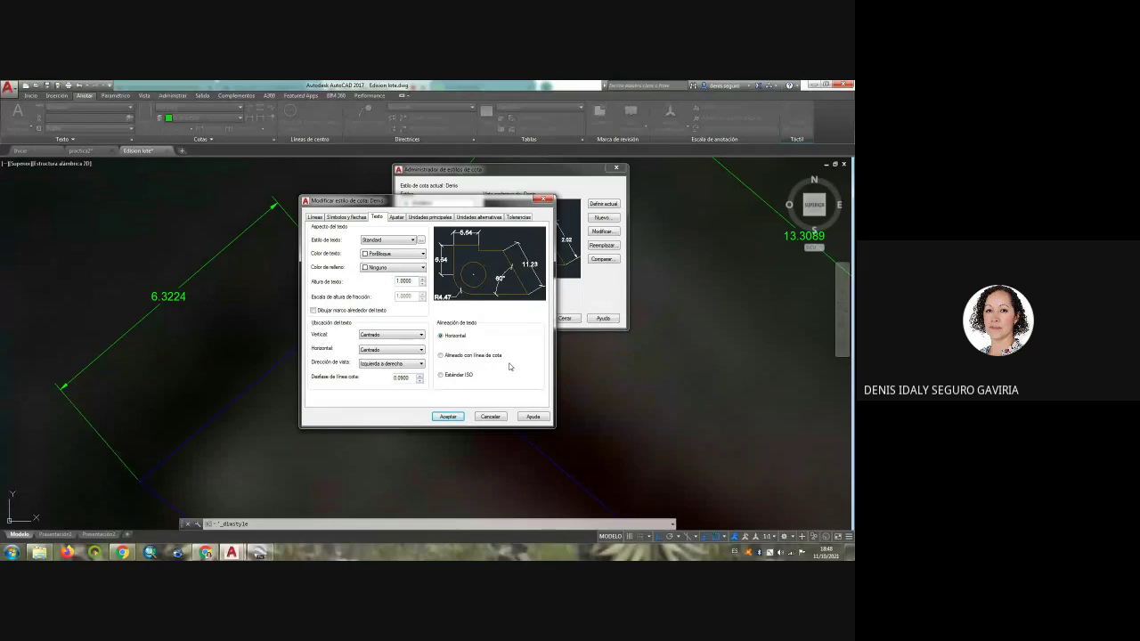
pyautogui.click(449, 417)
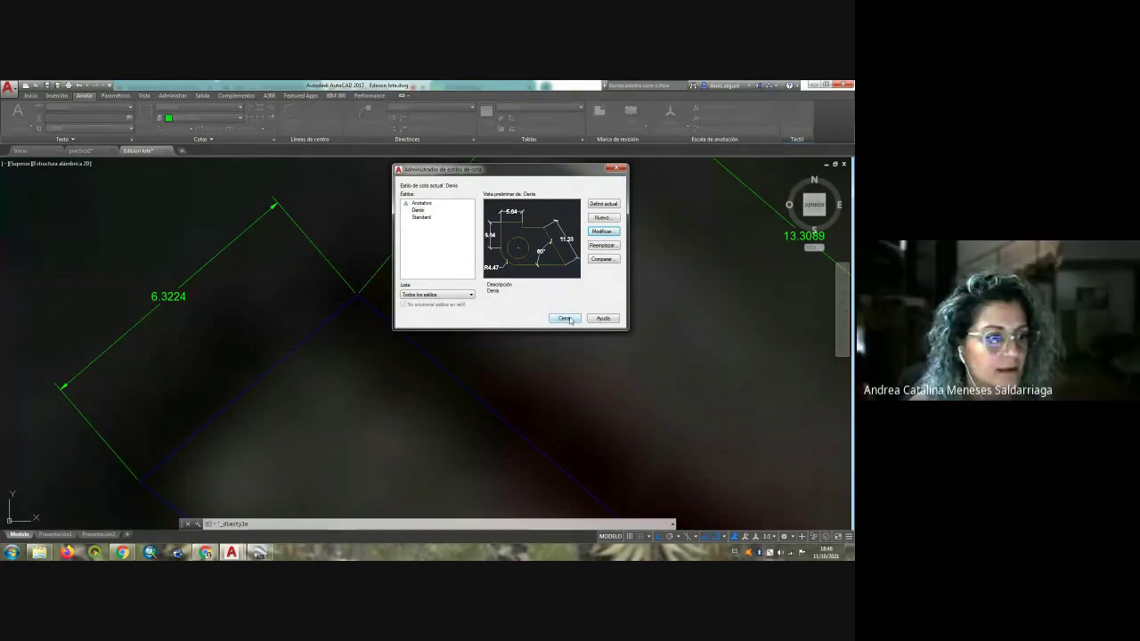
# Close the style manager and apply the custom dimension style to the selected left dimensions
pyautogui.click(566, 319)
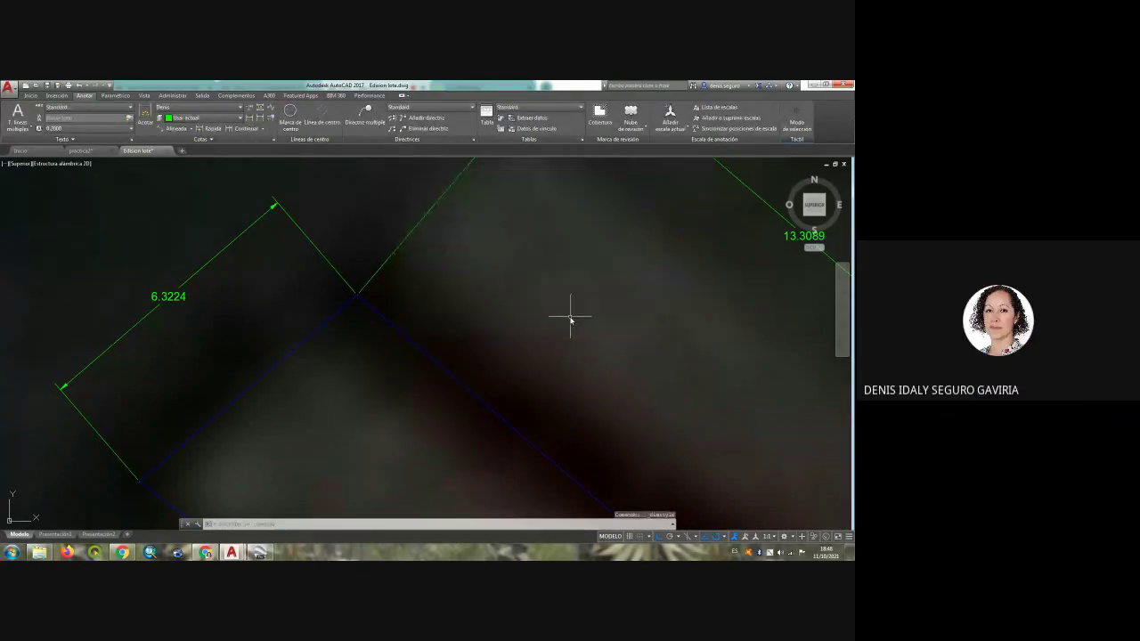
pyautogui.click(186, 285)
pyautogui.click(186, 285)
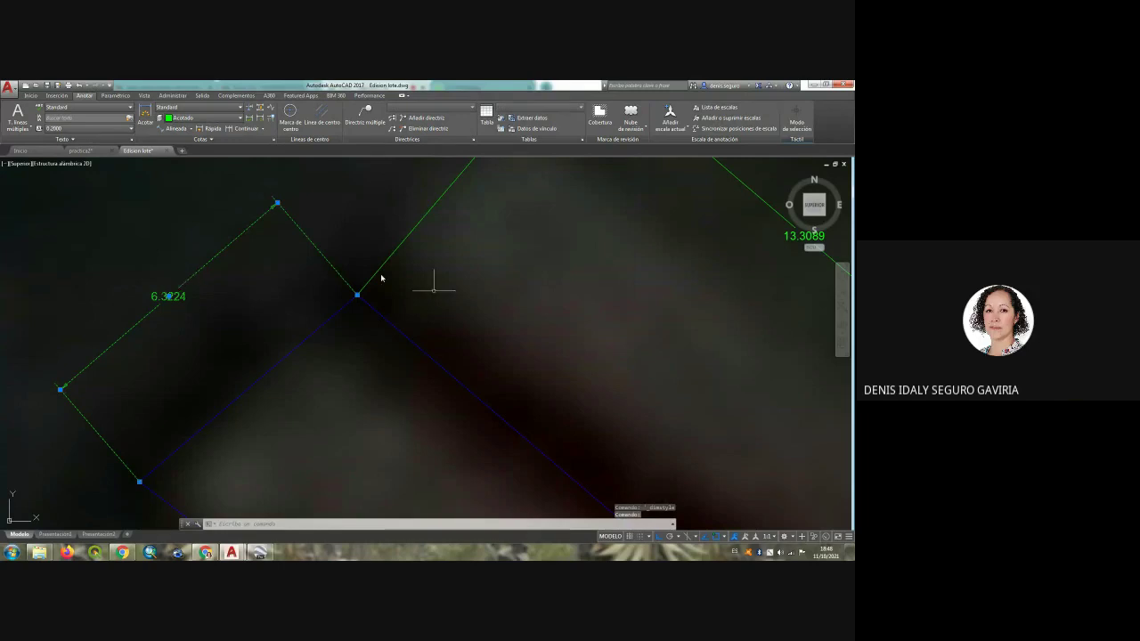
pyautogui.scroll(-2, 504, 348)
pyautogui.scroll(-2, 511, 352)
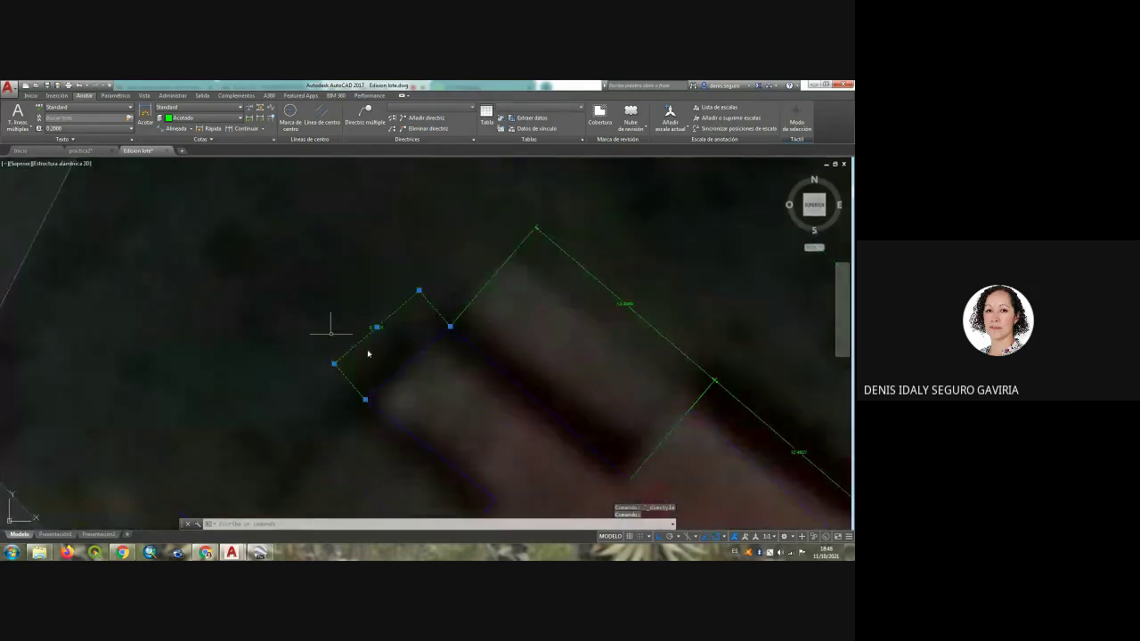
pyautogui.click(473, 297)
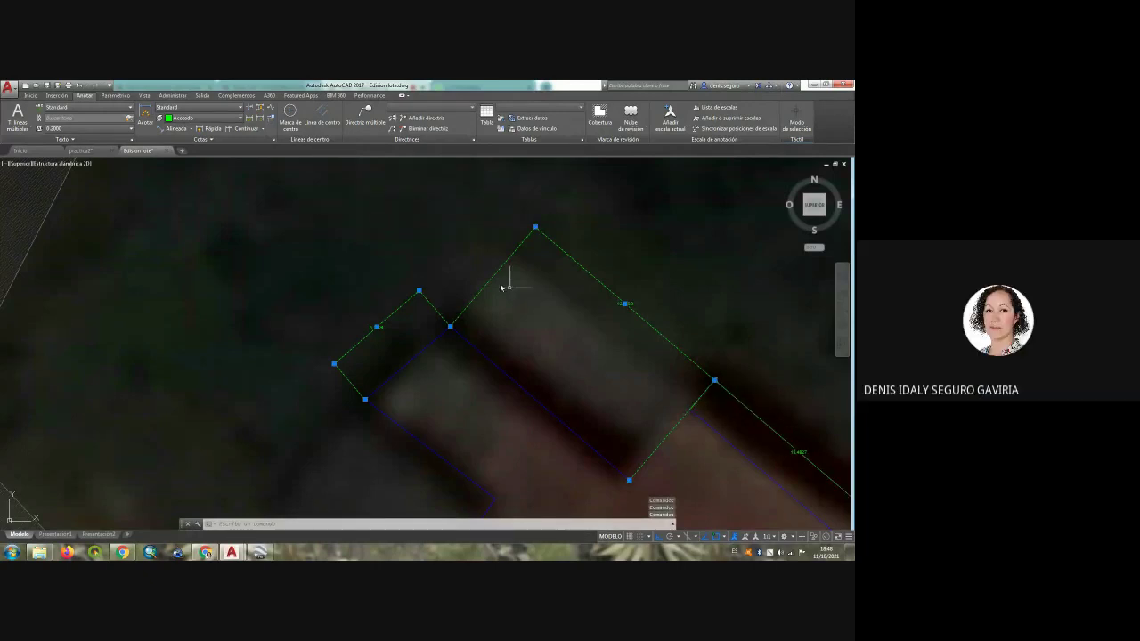
pyautogui.scroll(-2, 300, 192)
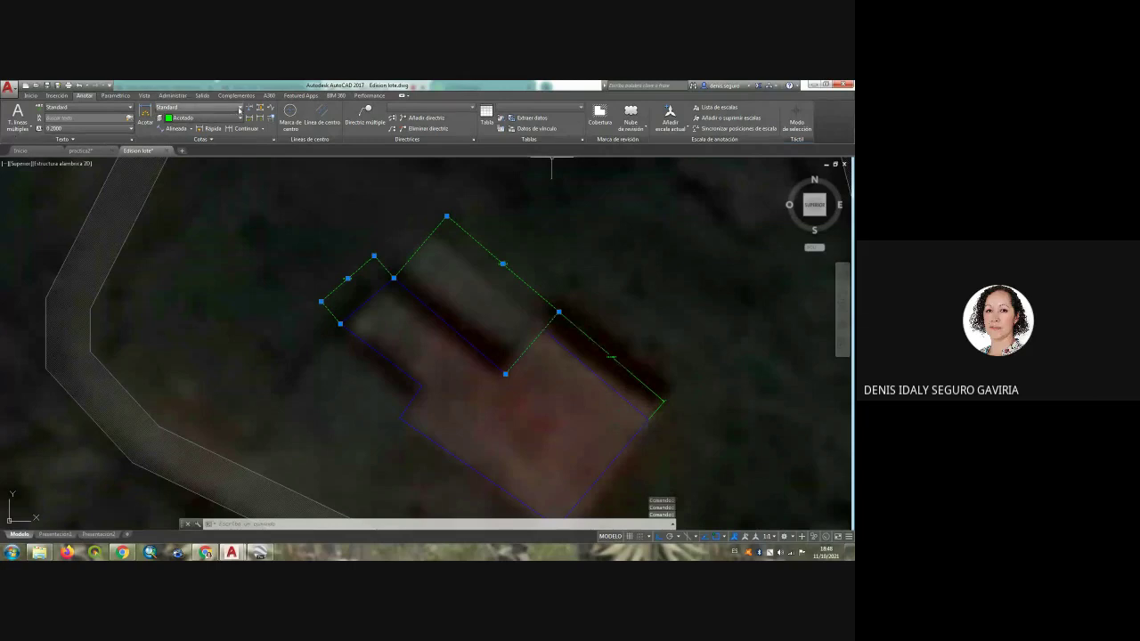
pyautogui.click(239, 108)
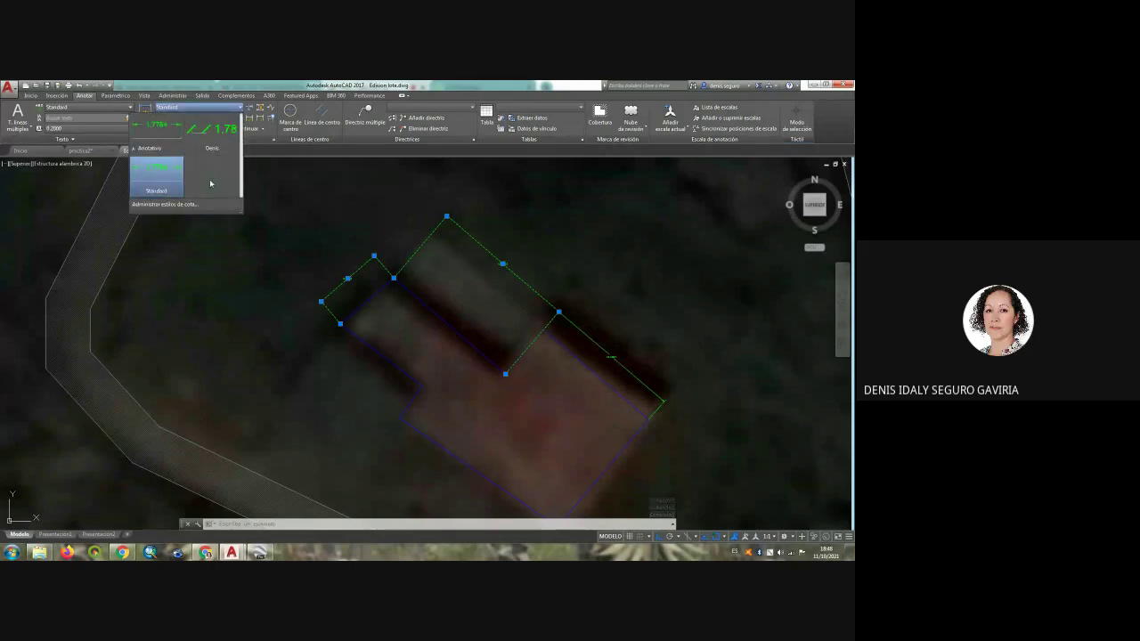
pyautogui.click(215, 149)
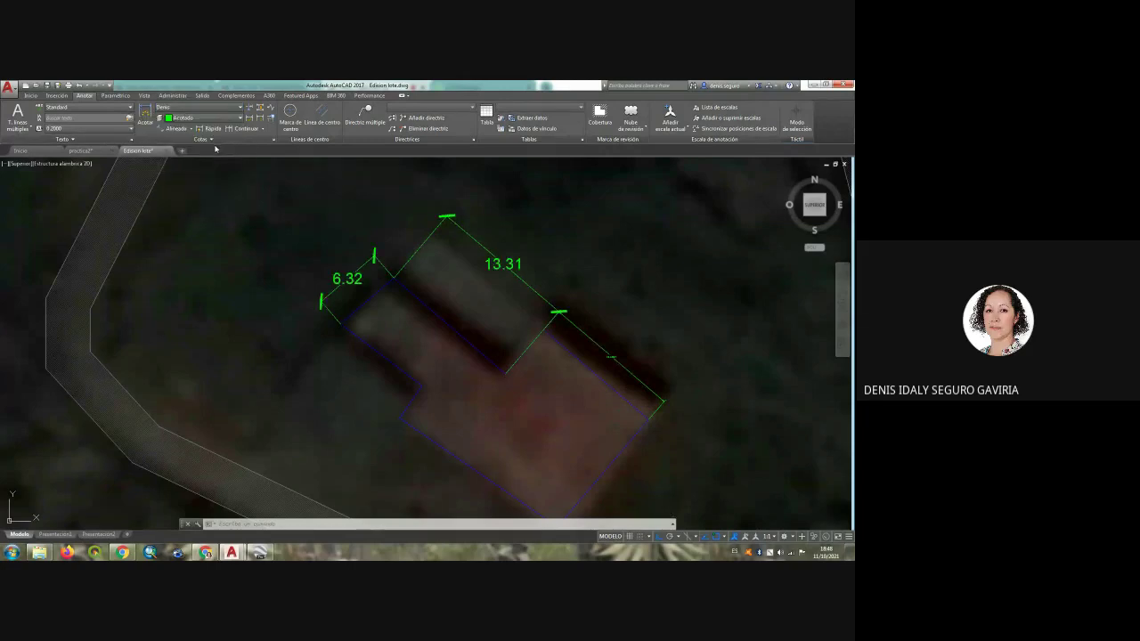
# Apply the custom style to the right-hand aligned dimension, then clear the selection
pyautogui.click(594, 342)
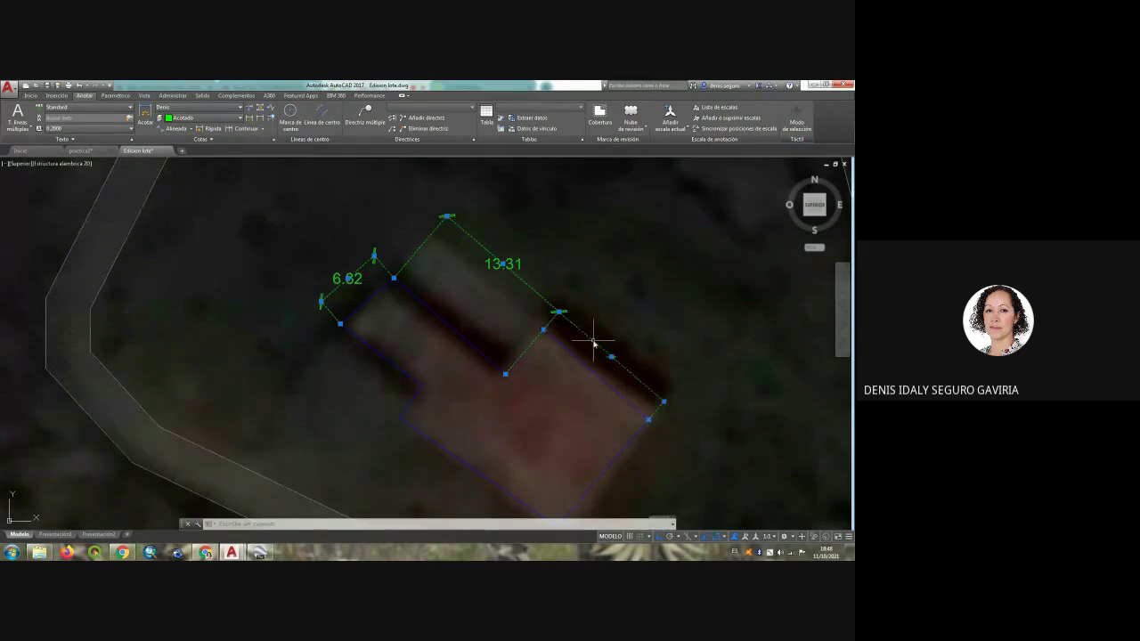
pyautogui.click(238, 107)
pyautogui.click(216, 134)
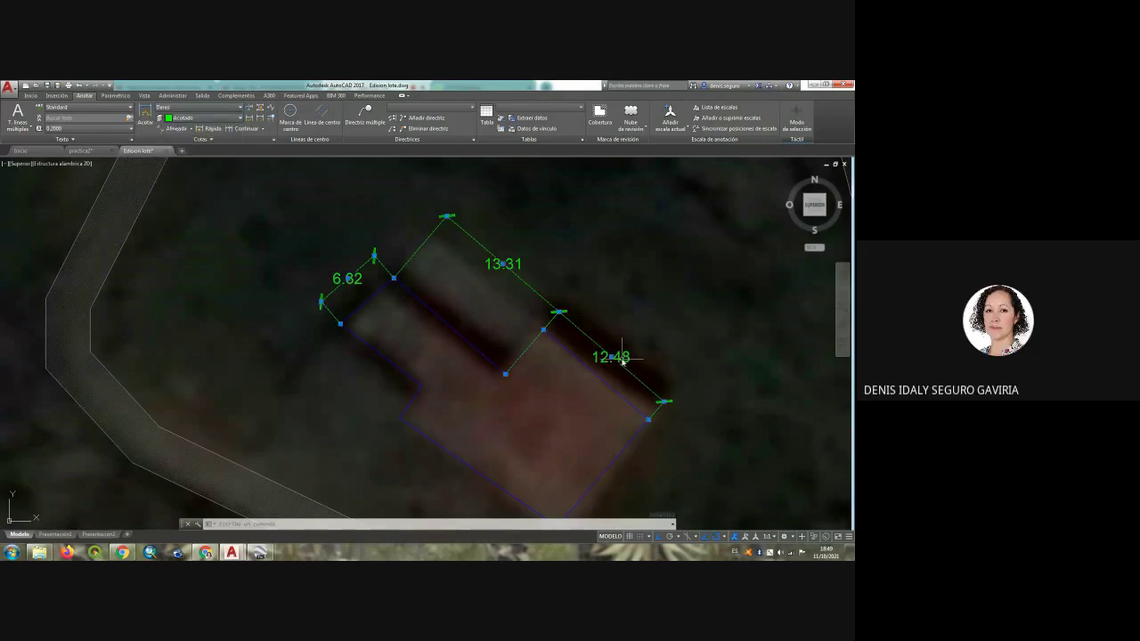
pyautogui.scroll(-2, 534, 374)
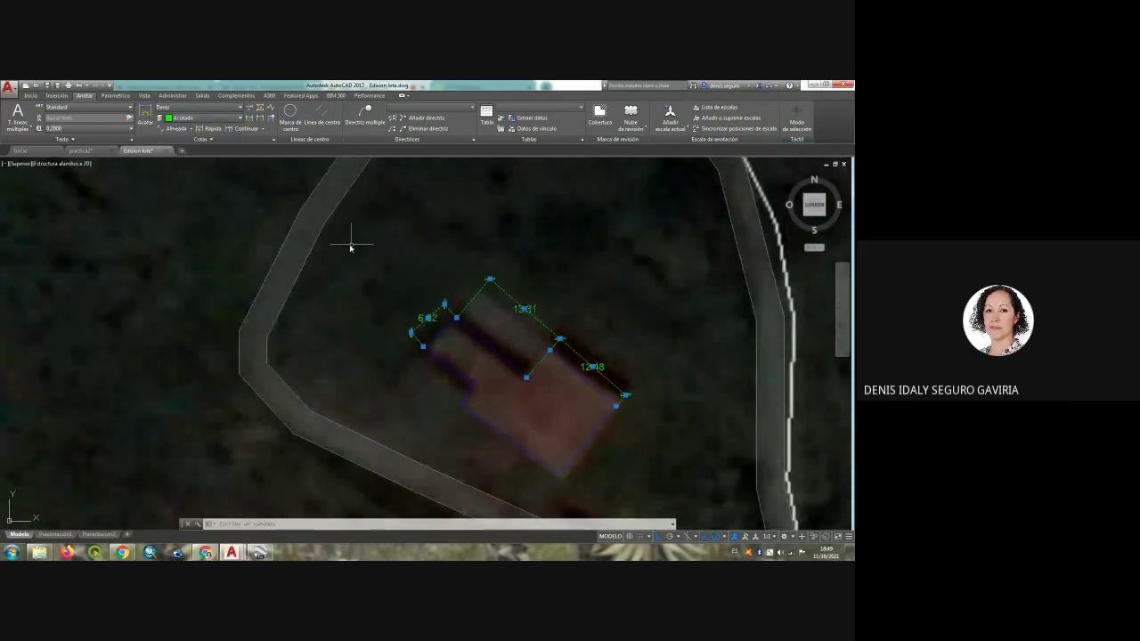
pyautogui.press('Escape')
pyautogui.scroll(-2, 581, 318)
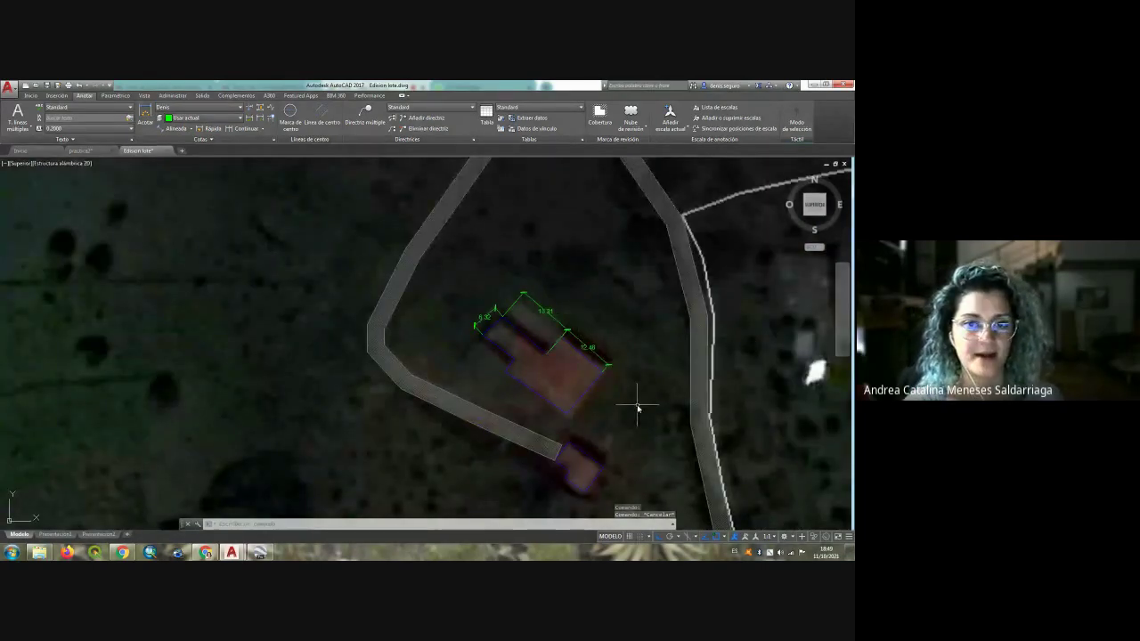
# Zoom out over the whole satellite image, then switch to the Google Earth Pro window
pyautogui.scroll(2, 638, 408)
pyautogui.scroll(2, 638, 402)
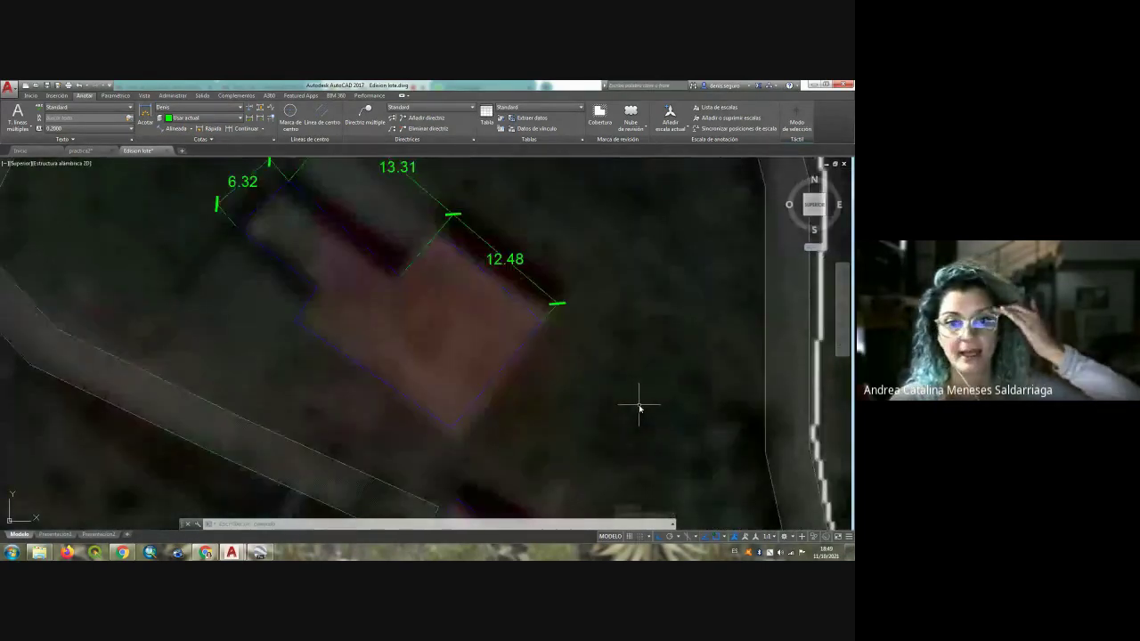
pyautogui.scroll(-2, 614, 388)
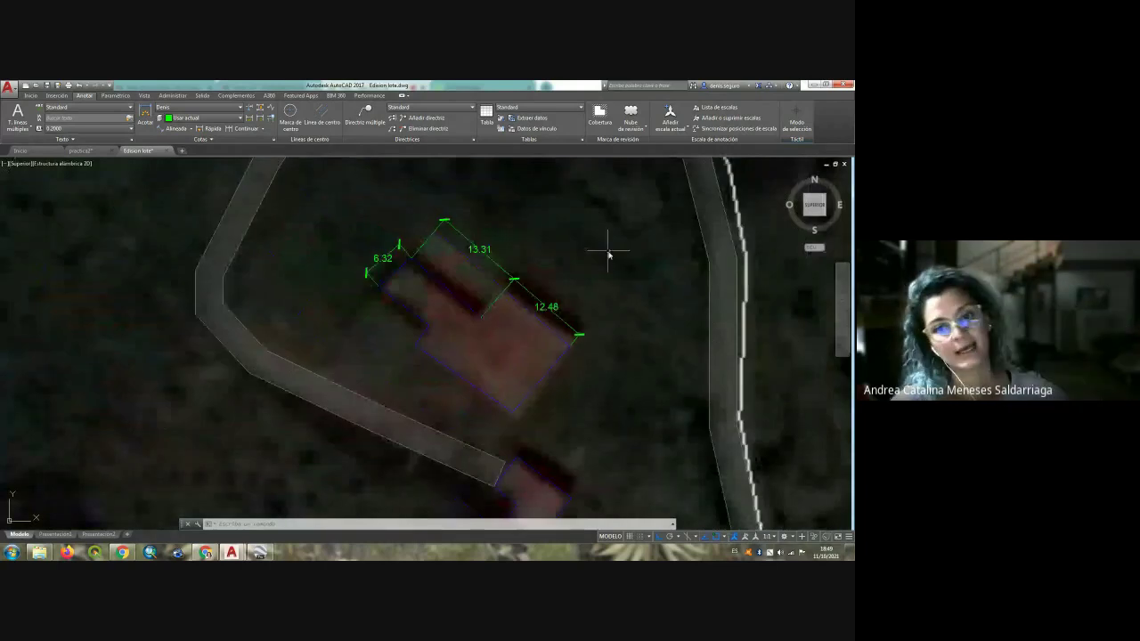
pyautogui.scroll(-2, 618, 263)
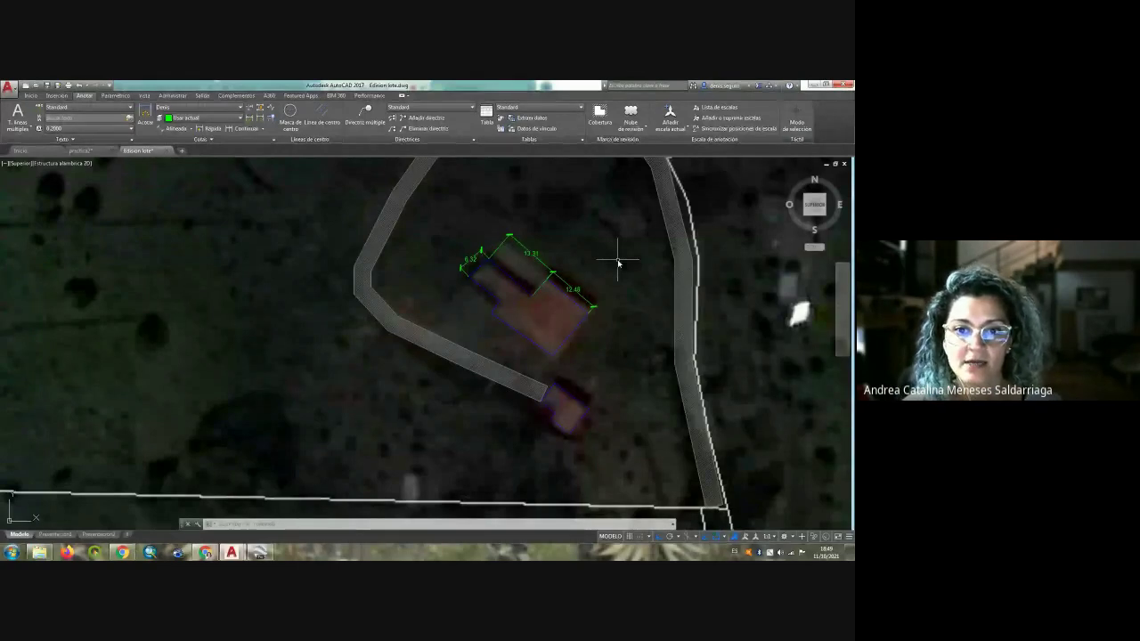
pyautogui.scroll(-1, 585, 247)
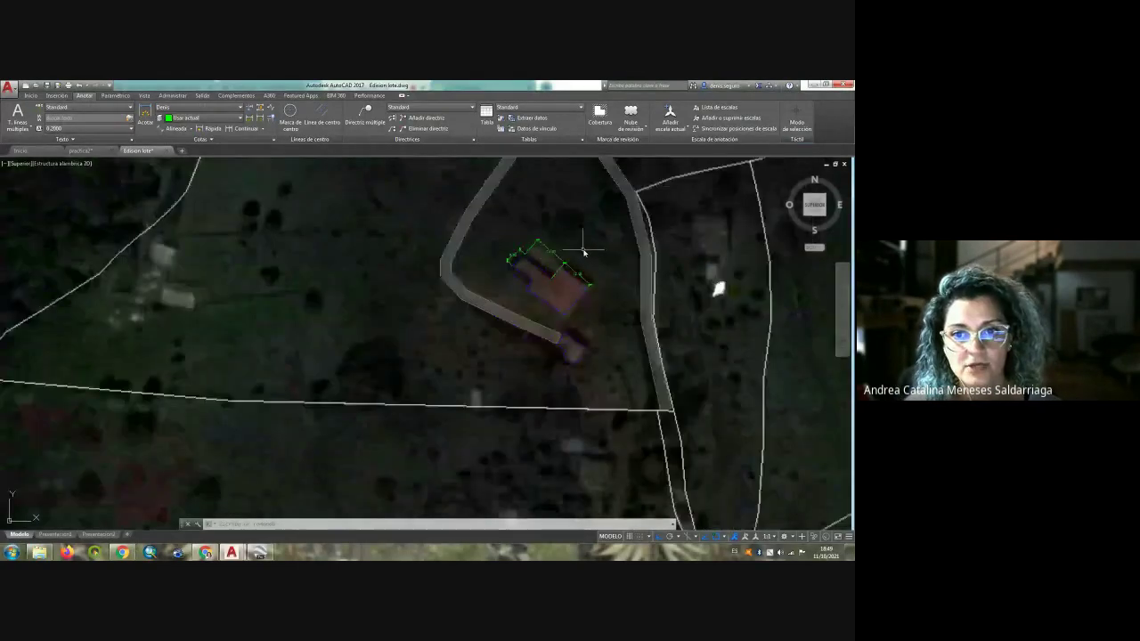
pyautogui.scroll(-1, 585, 247)
pyautogui.scroll(-1, 580, 249)
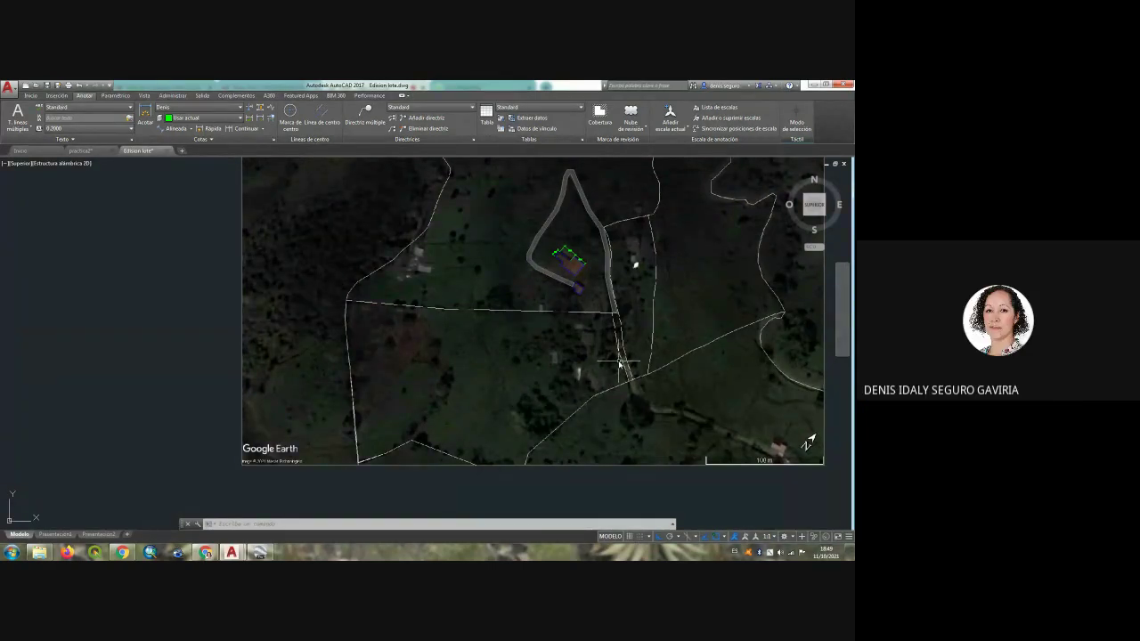
pyautogui.scroll(-2, 500, 291)
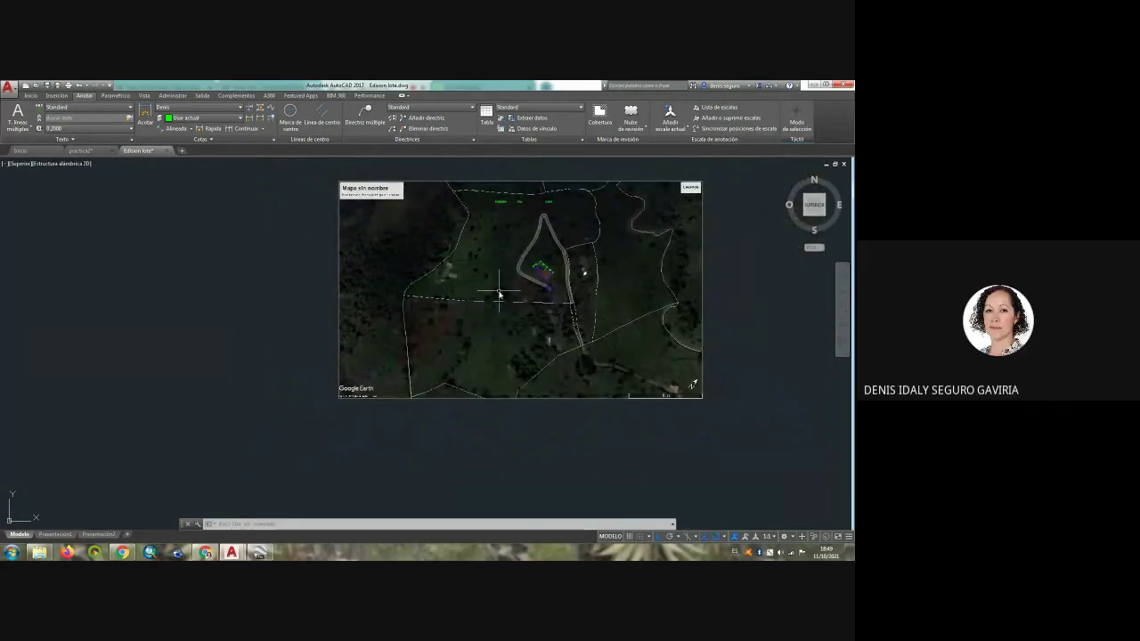
pyautogui.scroll(2, 514, 278)
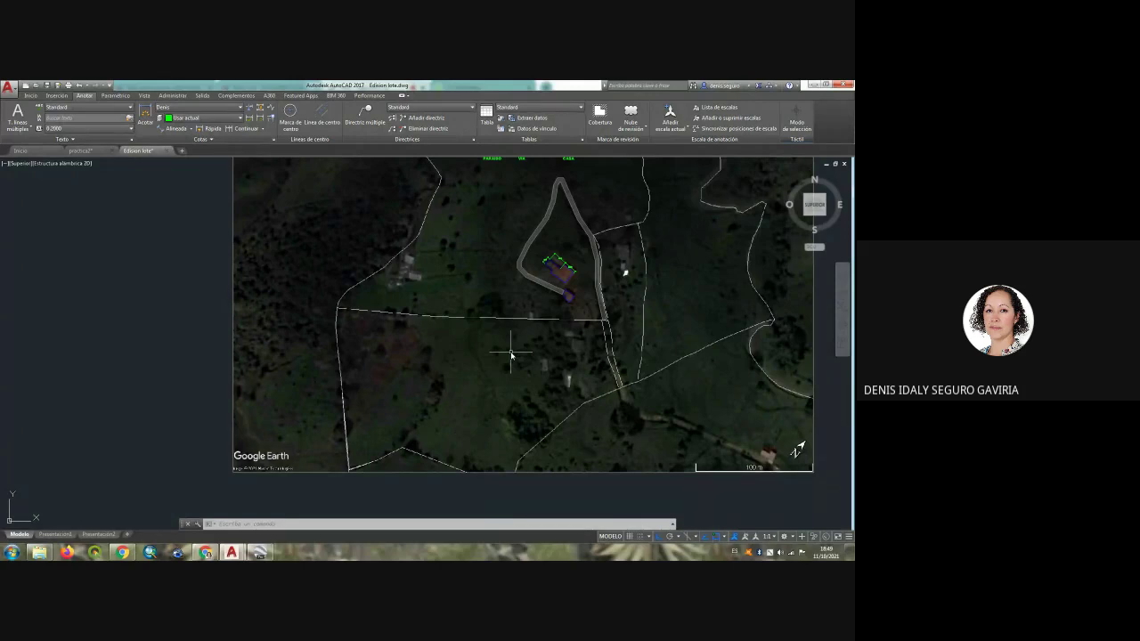
pyautogui.scroll(-2, 511, 355)
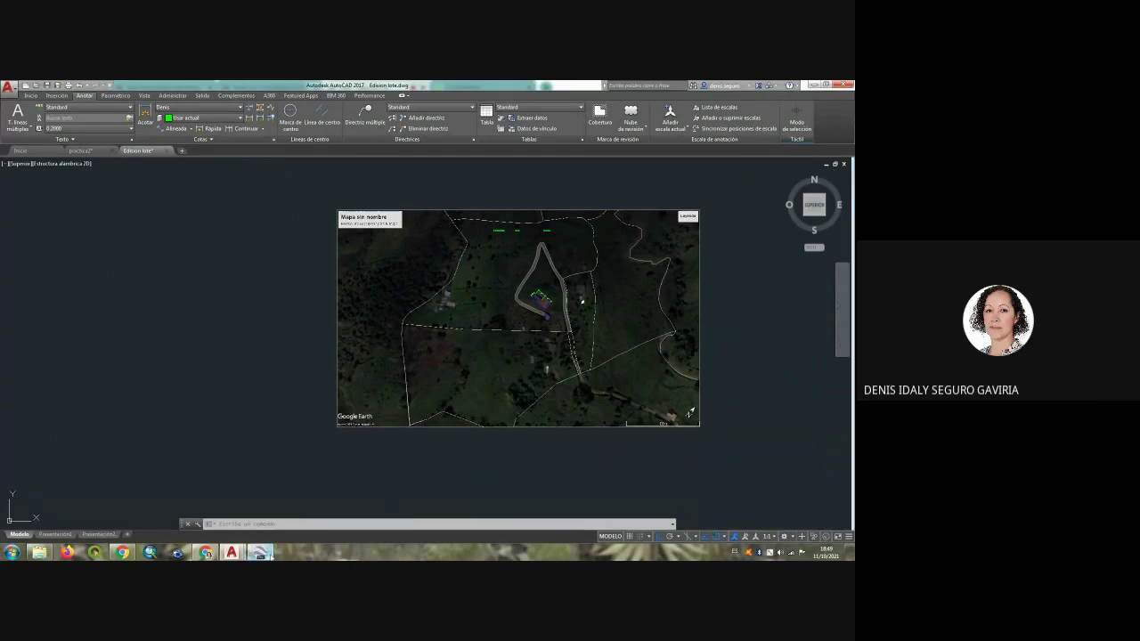
pyautogui.click(260, 552)
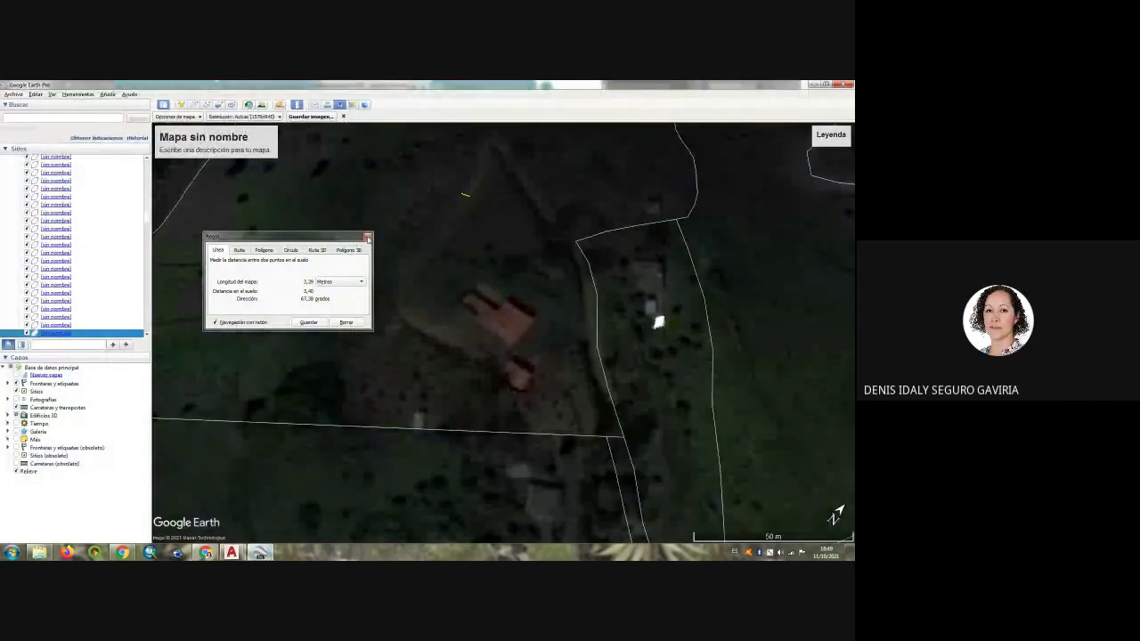
# Close the Regla ruler window and zoom out over the parcel boundaries
pyautogui.click(367, 237)
pyautogui.scroll(-2, 389, 248)
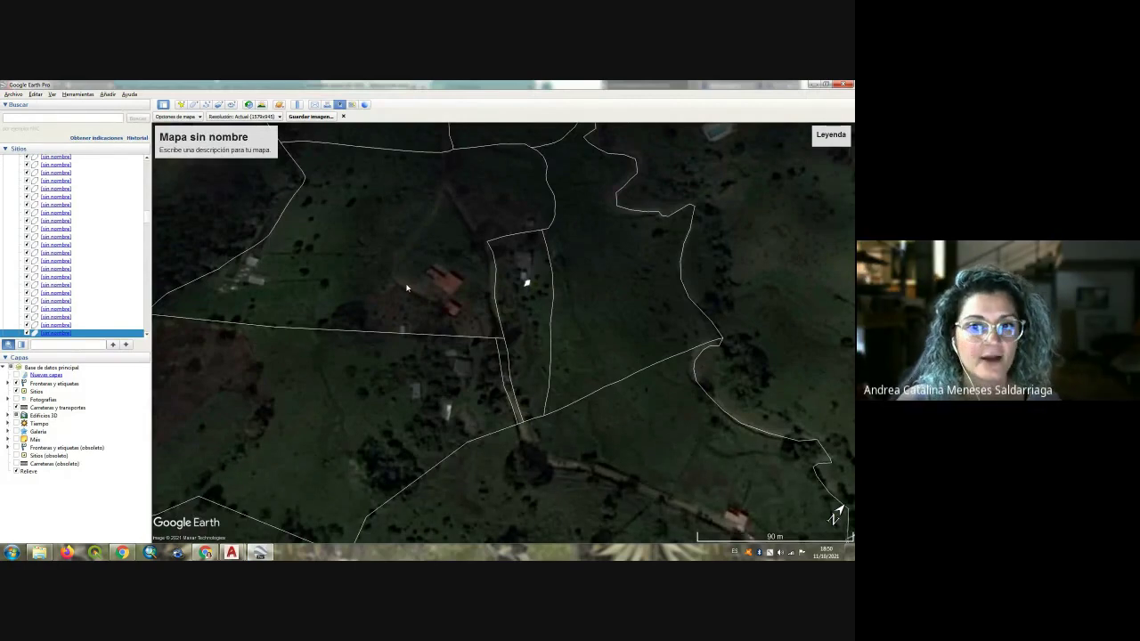
pyautogui.scroll(-1, 406, 287)
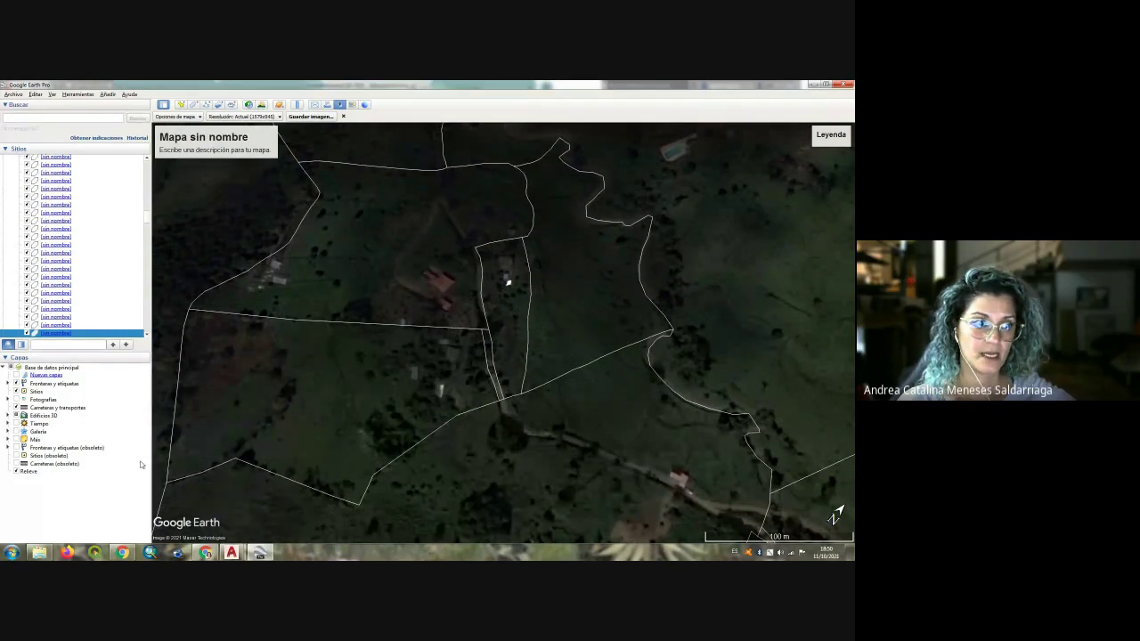
# In the Meet tab, choose Dejar de presentar to end the screen share
pyautogui.click(205, 552)
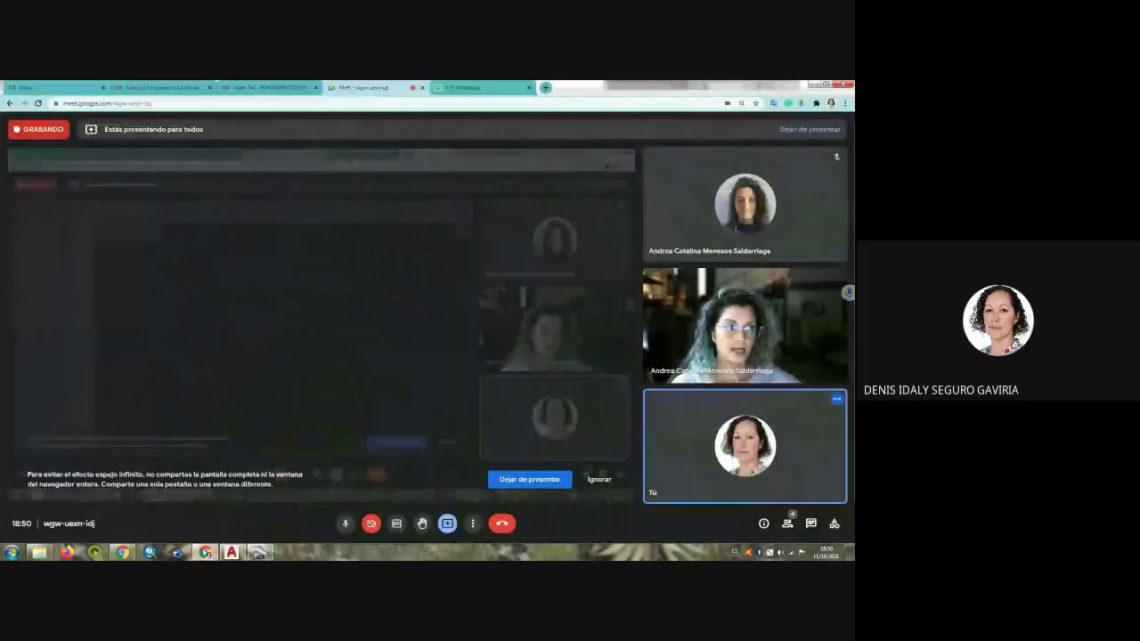
pyautogui.click(448, 525)
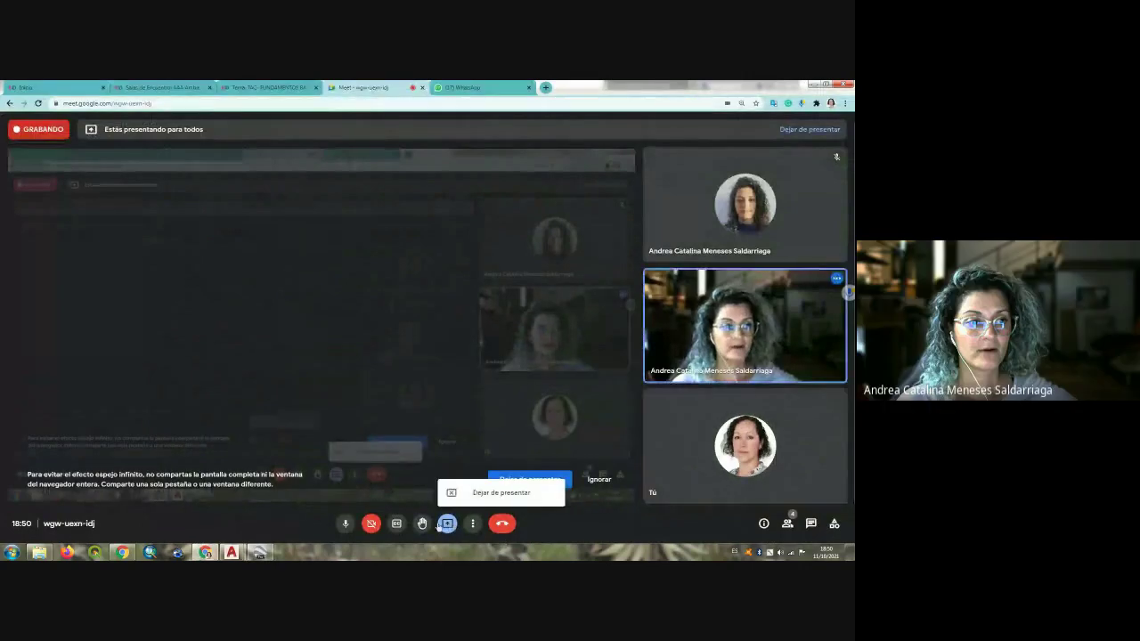
pyautogui.click(491, 496)
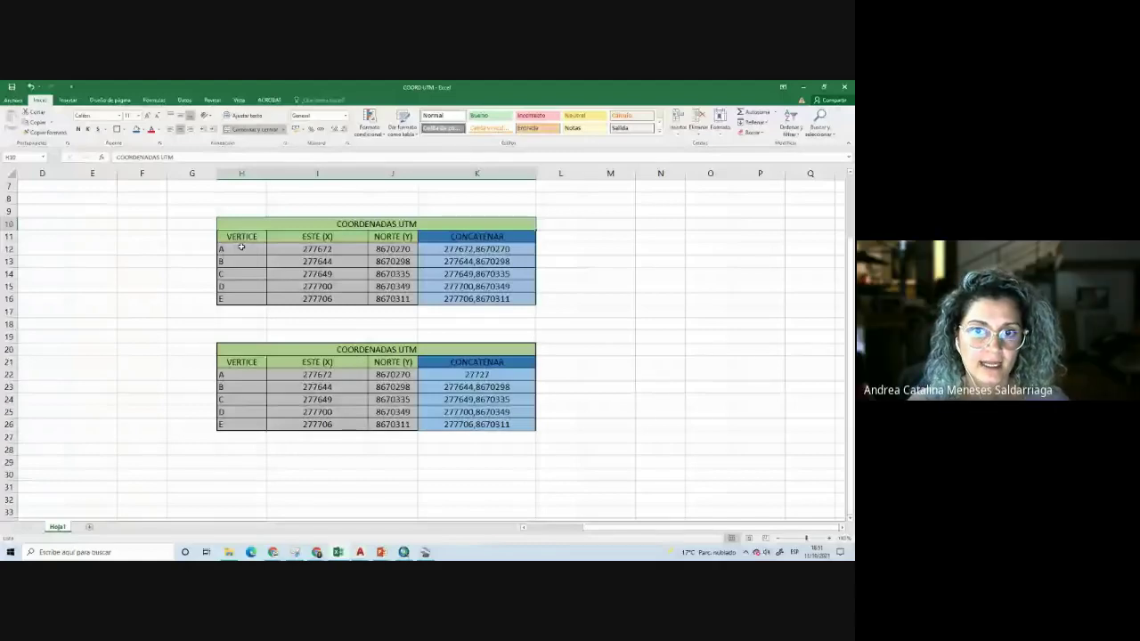
# Select cells in the COORDENADAS UTM table and widen column G
pyautogui.click(392, 238)
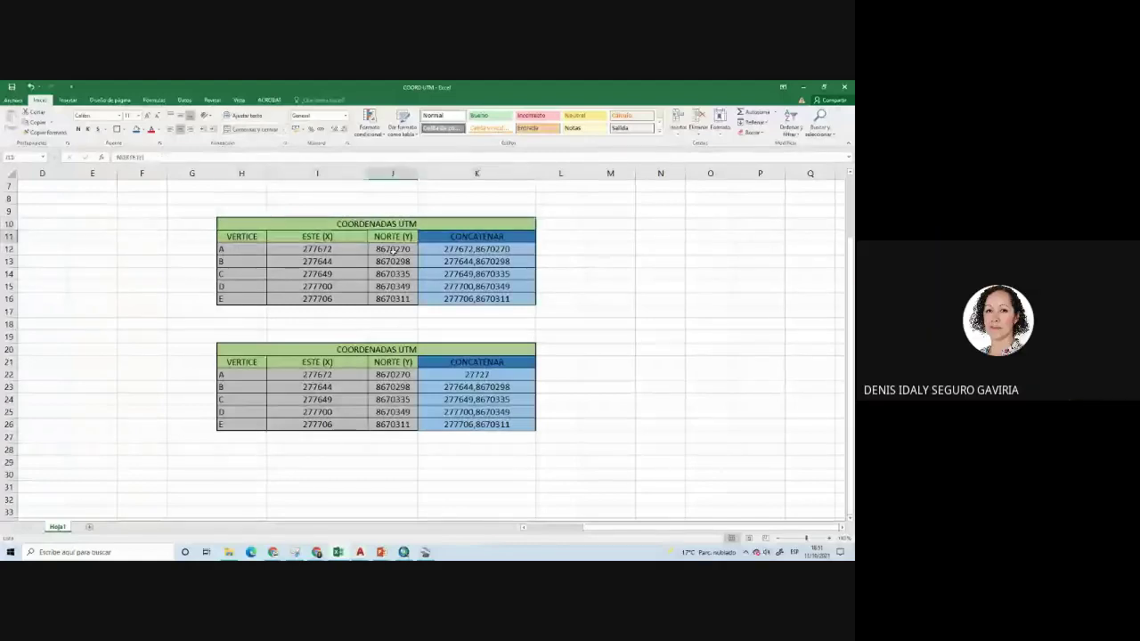
pyautogui.click(335, 248)
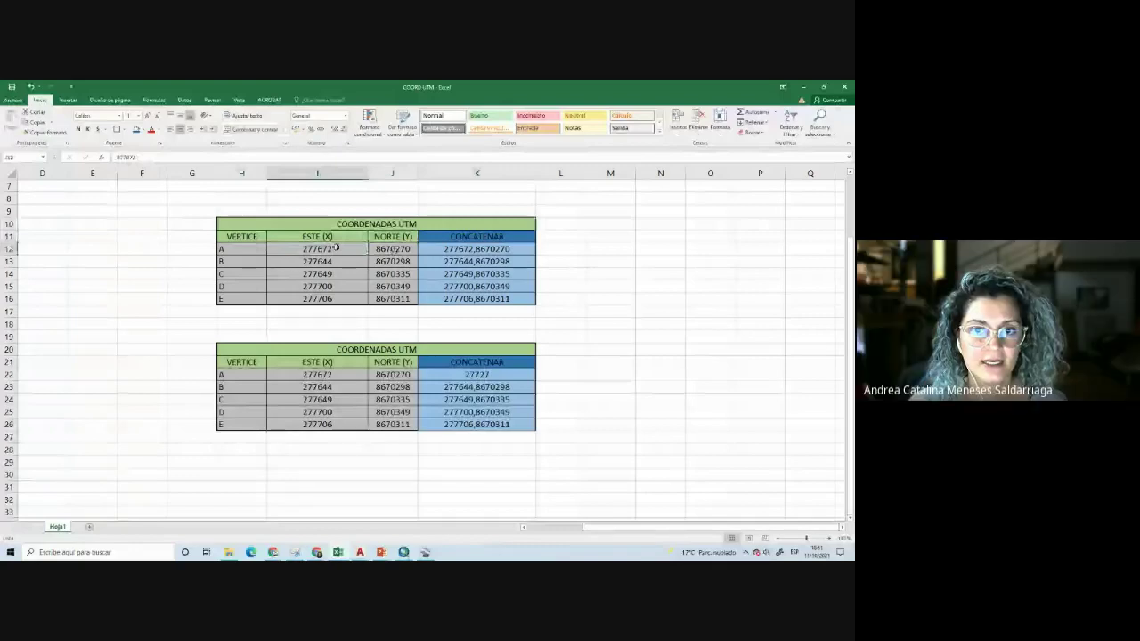
pyautogui.click(610, 349)
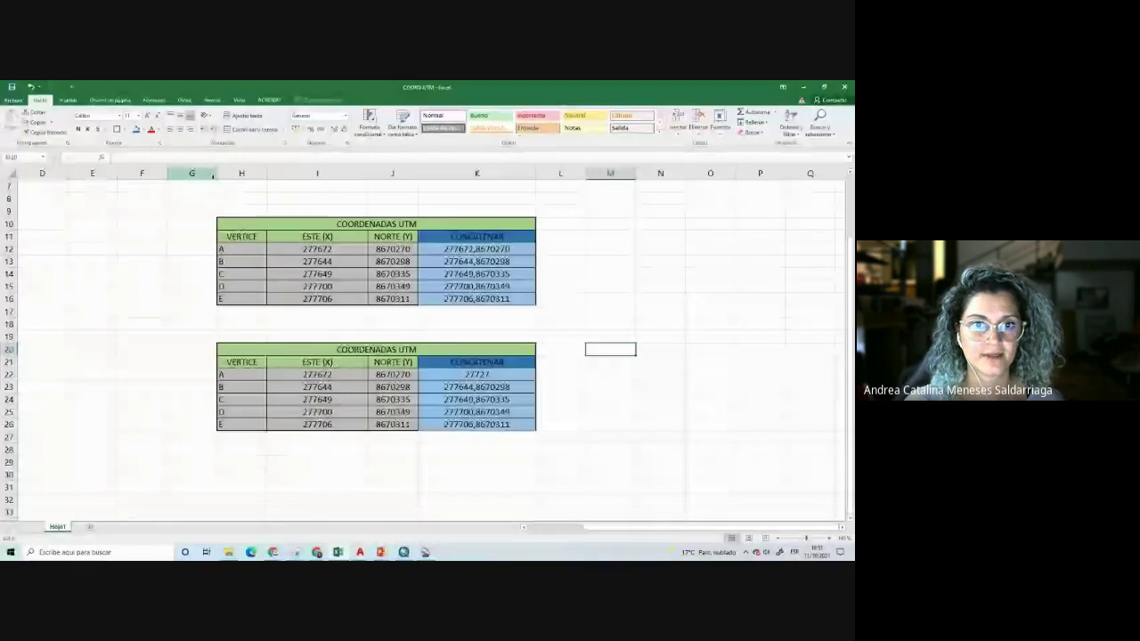
pyautogui.moveTo(216, 172); pyautogui.dragTo(277, 173)
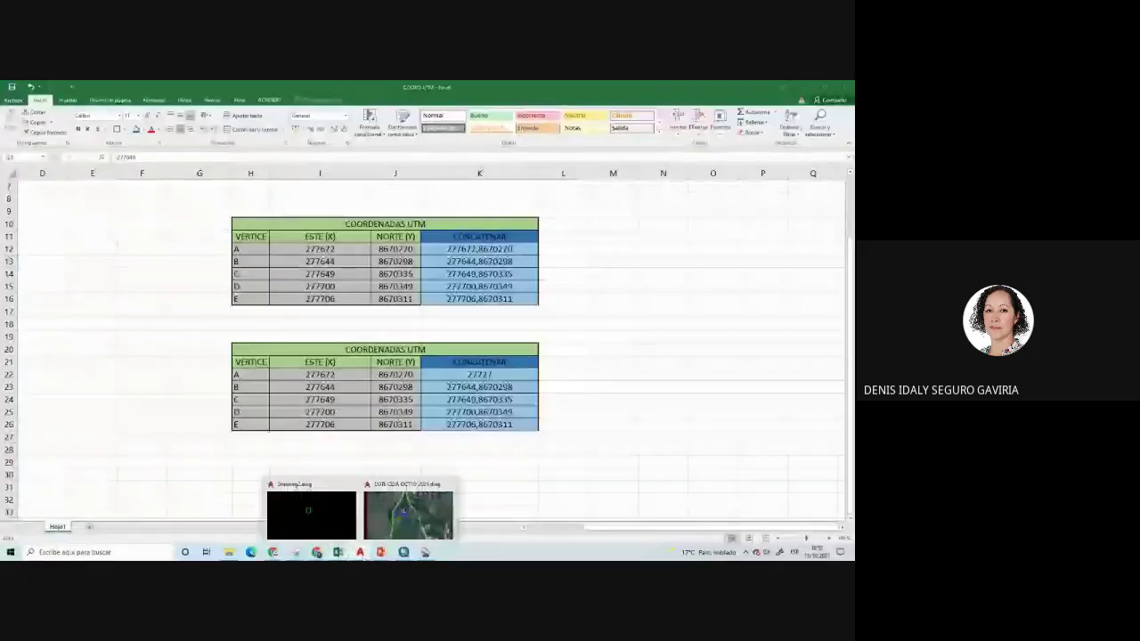
pyautogui.scroll(3, 268, 252)
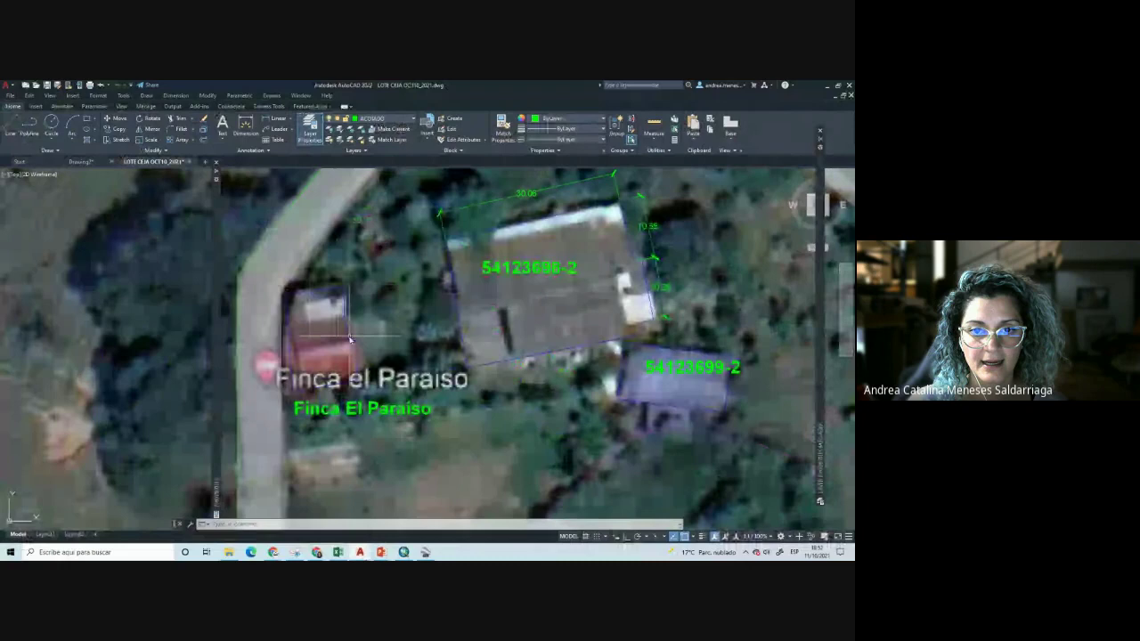
pyautogui.scroll(-8, 349, 340)
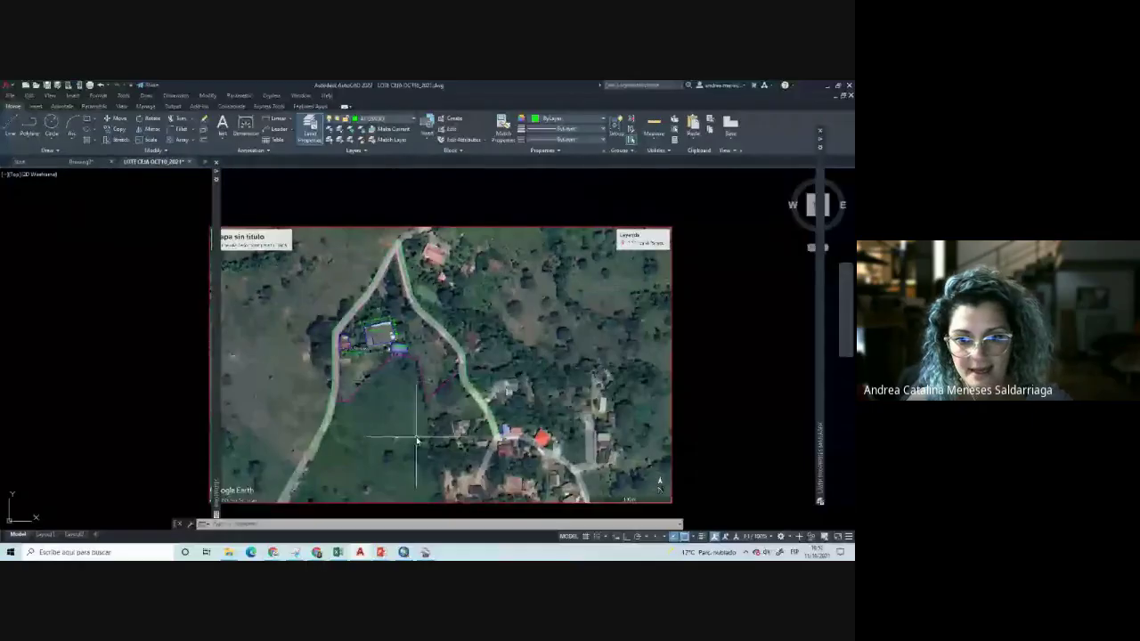
pyautogui.scroll(5, 384, 349)
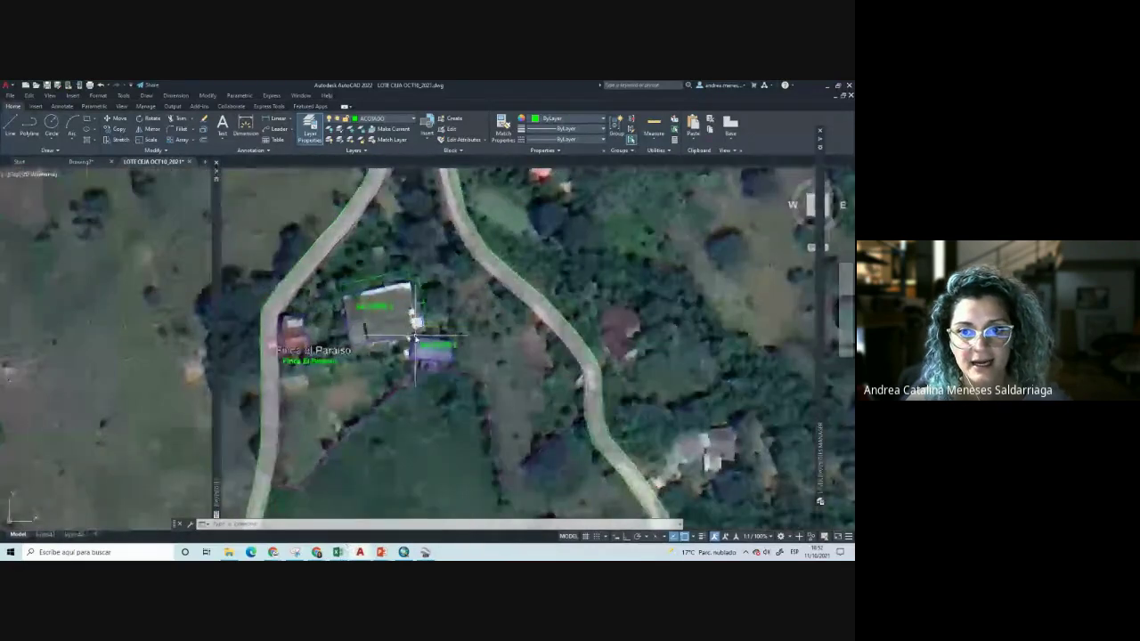
pyautogui.scroll(-2, 397, 420)
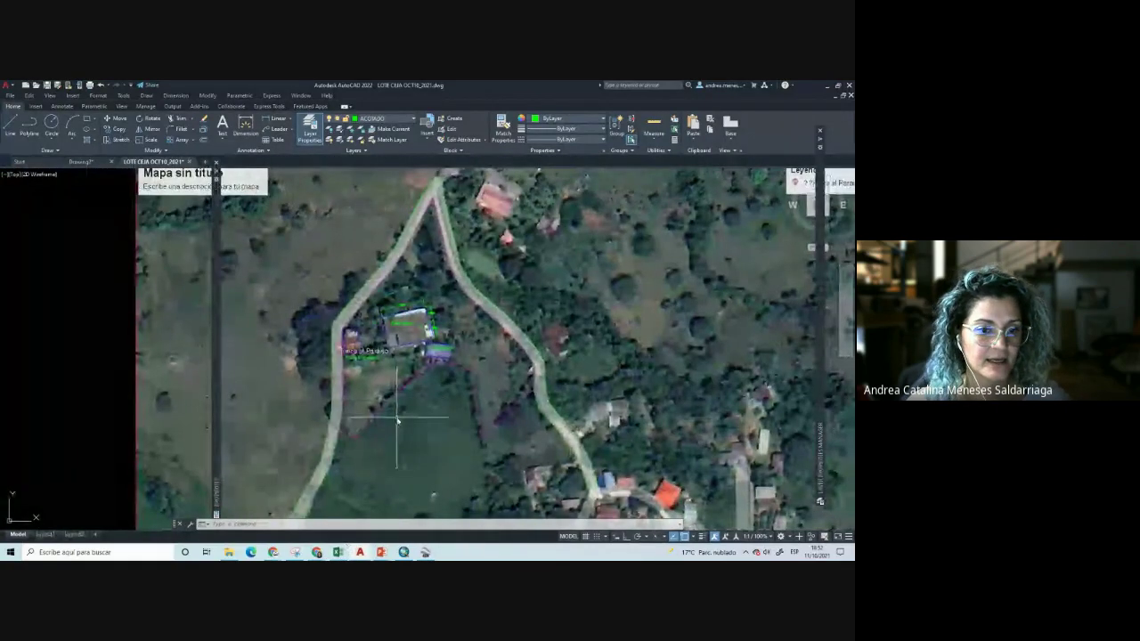